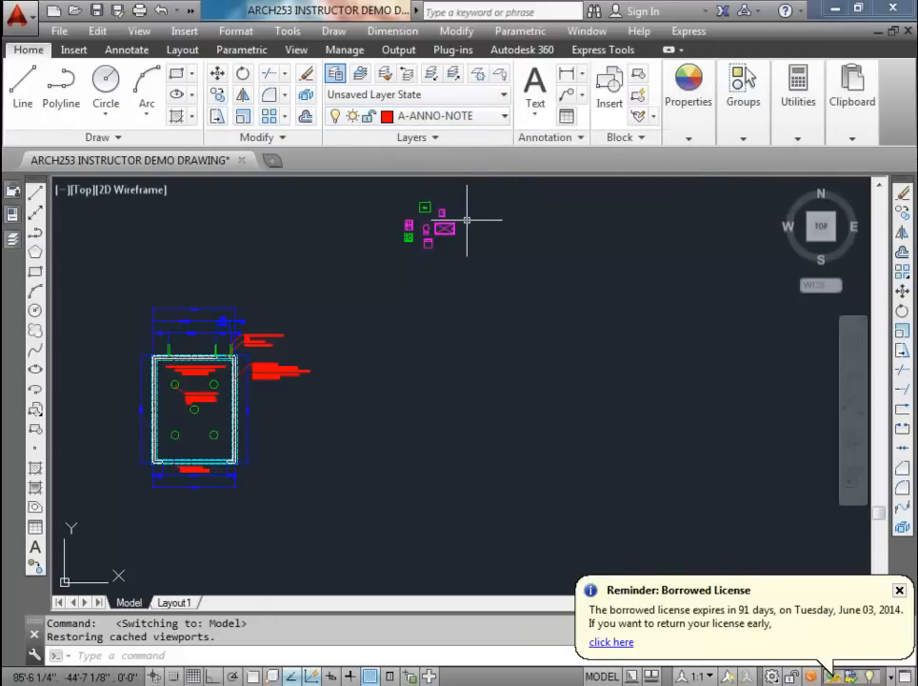
Step: On the A-ANNO-NPLT layer, draw a horizontal construction line through the upper outer corner of the foundation wall
left_click(506, 115)
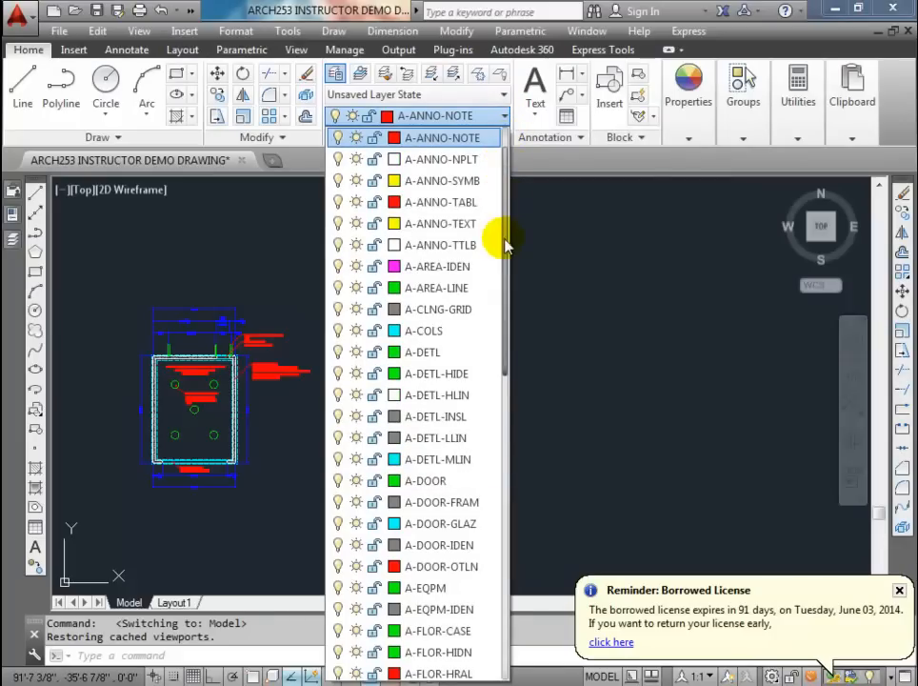
left_click(444, 160)
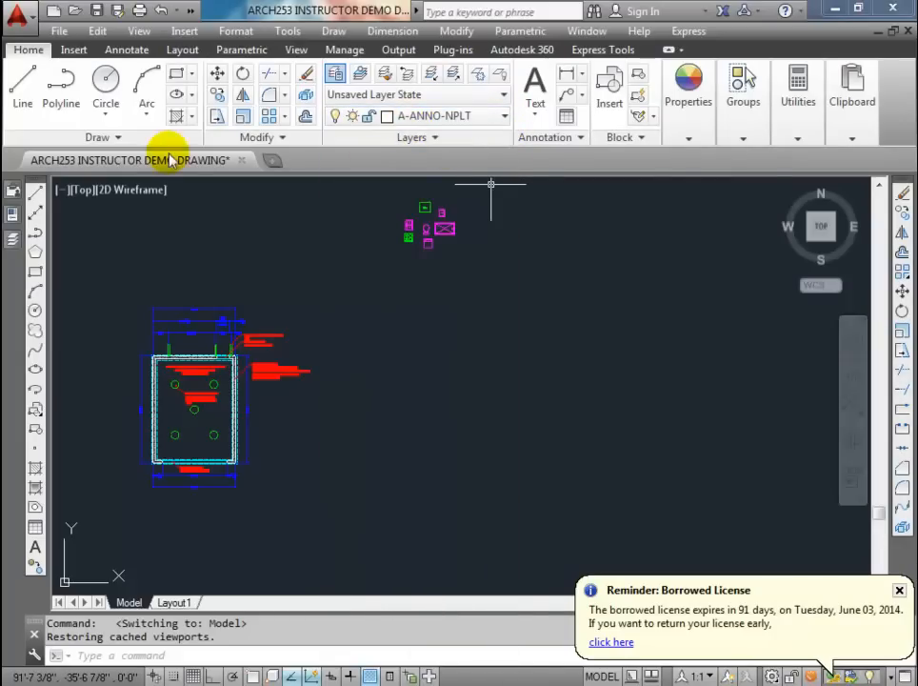
left_click(117, 137)
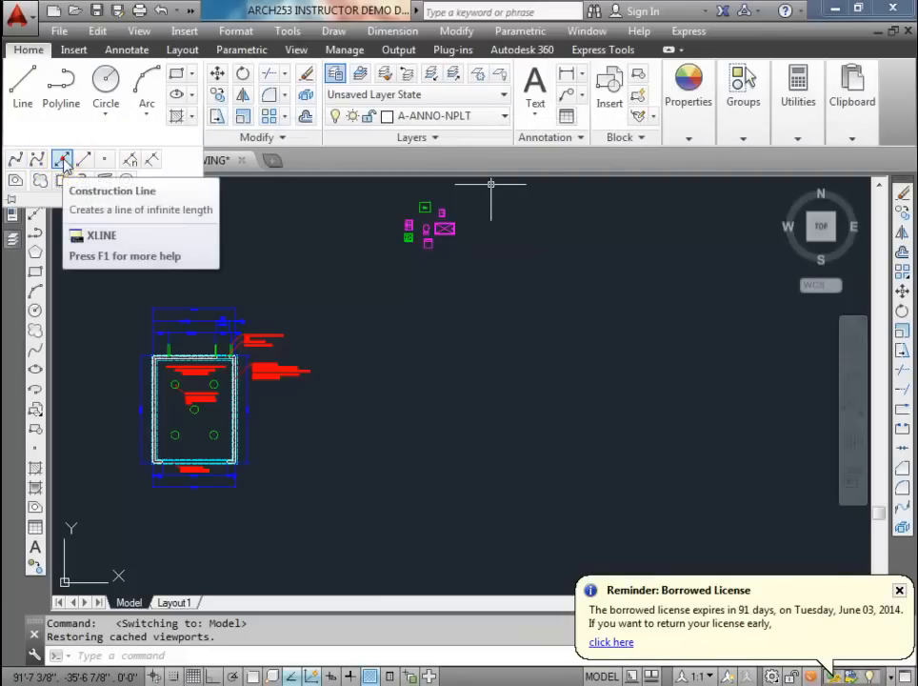
left_click(62, 160)
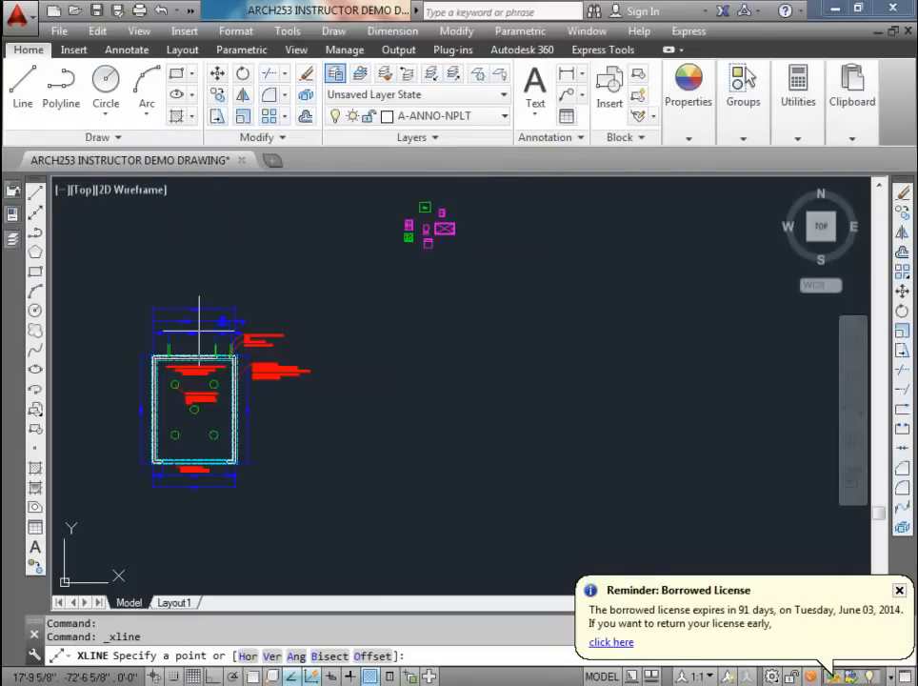
type("h")
key("Return")
scroll(238, 358, "up", 8)
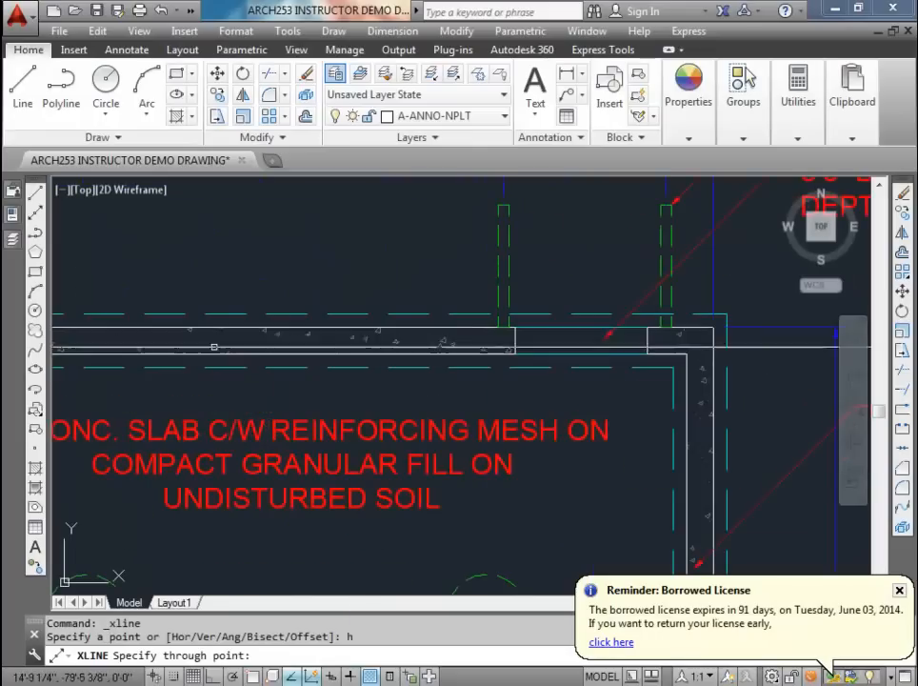
key("F3")
left_click(711, 329)
Step: Add a second horizontal construction line through the lower outer corner of the foundation wall
scroll(685, 380, "down", 5)
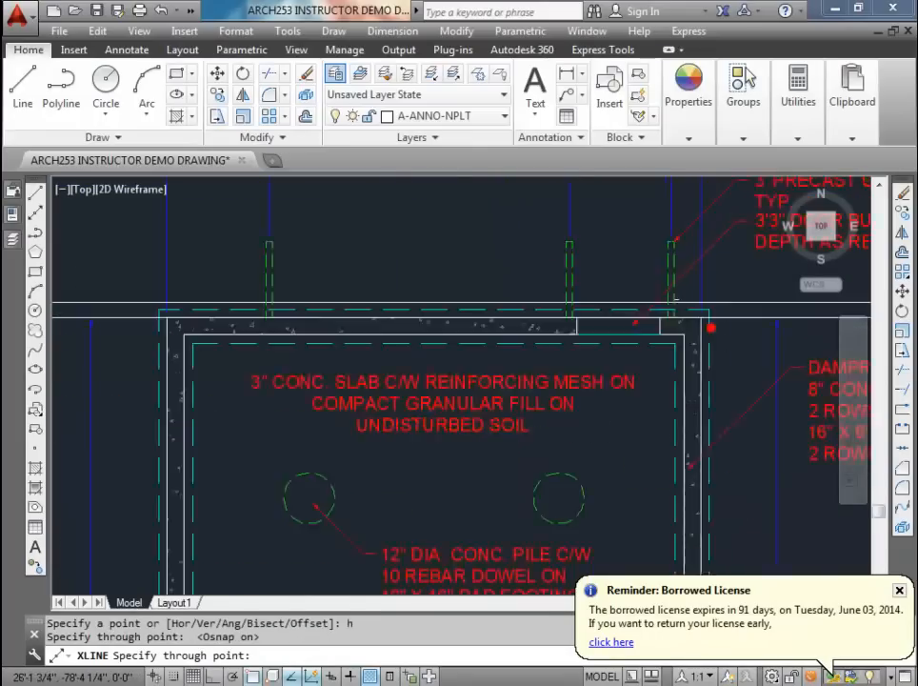
scroll(646, 419, "up", 6)
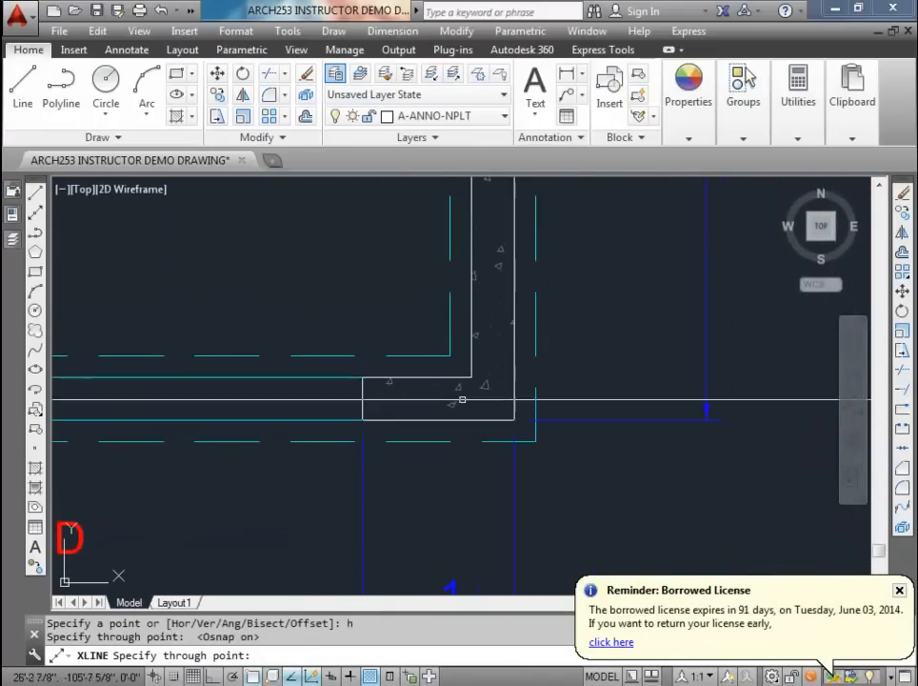
left_click(514, 419)
scroll(514, 409, "down", 5)
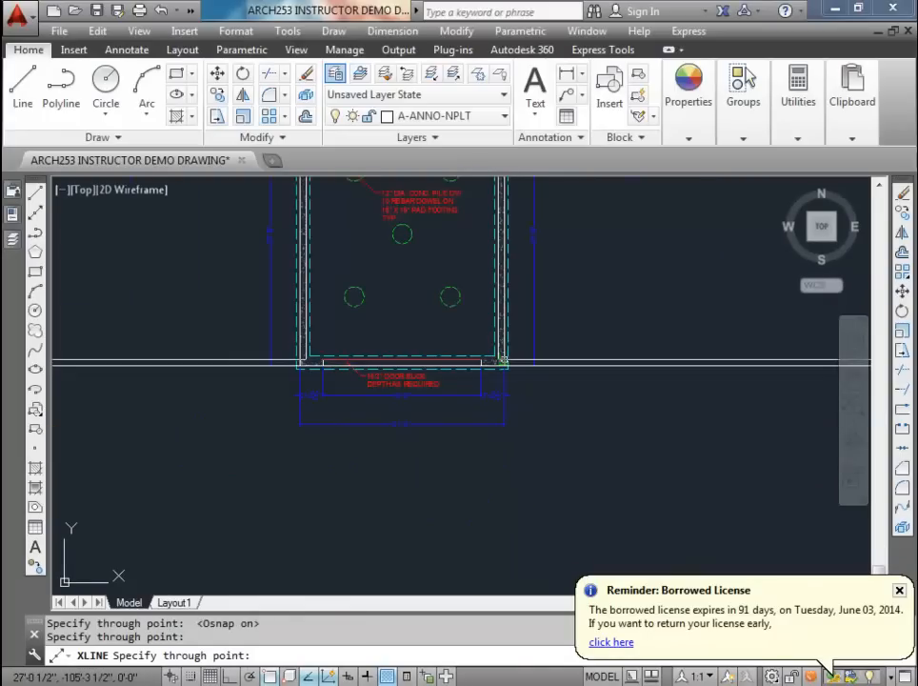
key("Escape")
Step: Make A-WALL the current layer
scroll(529, 308, "down", 5)
middle_click_drag(528, 308, 371, 352)
scroll(400, 338, "up", 3)
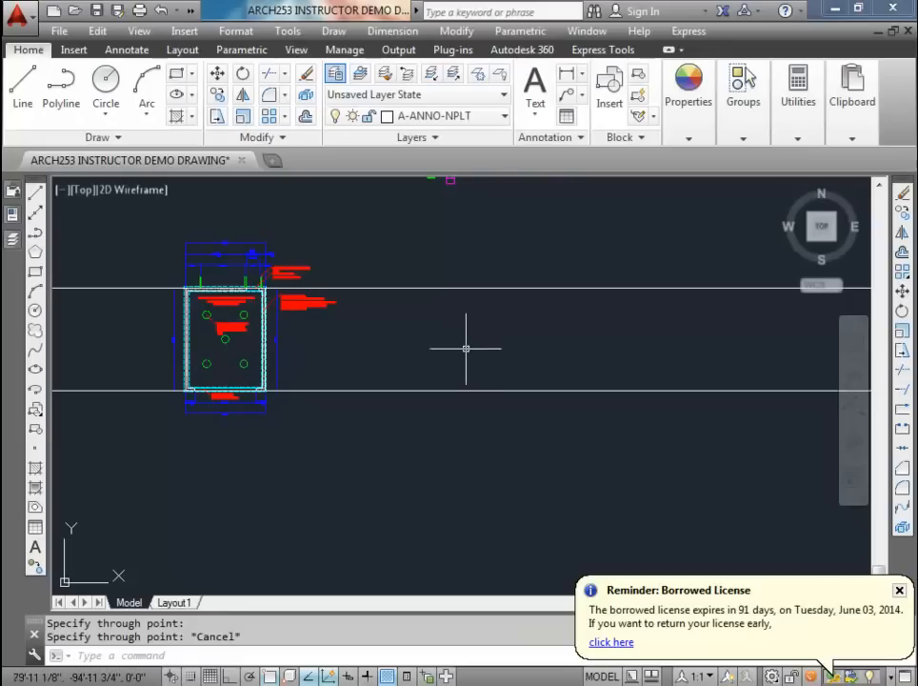
scroll(448, 335, "down", 1)
scroll(450, 335, "up", 1)
middle_click_drag(451, 334, 405, 351)
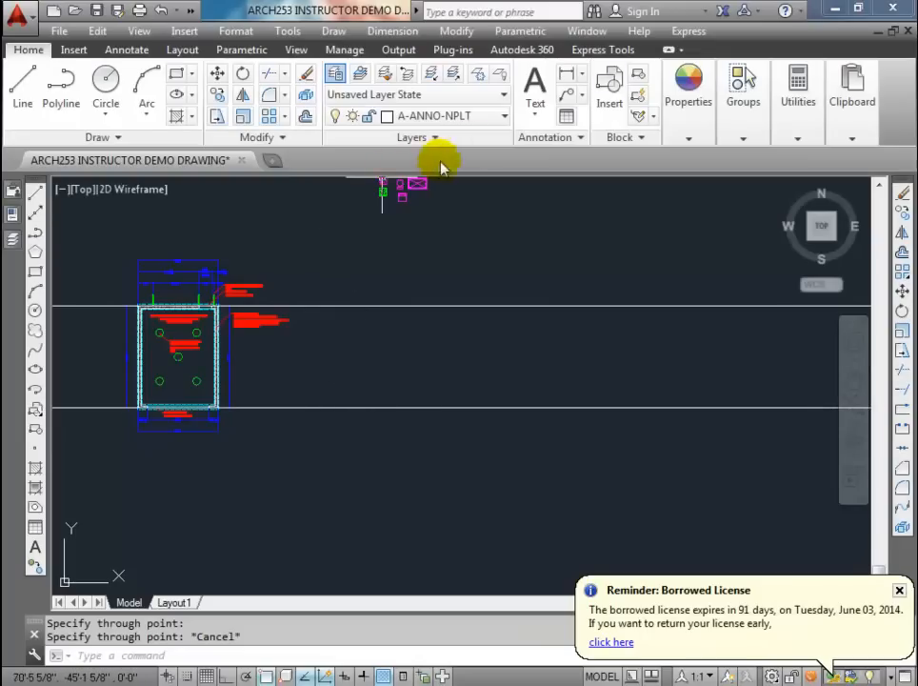
left_click(503, 115)
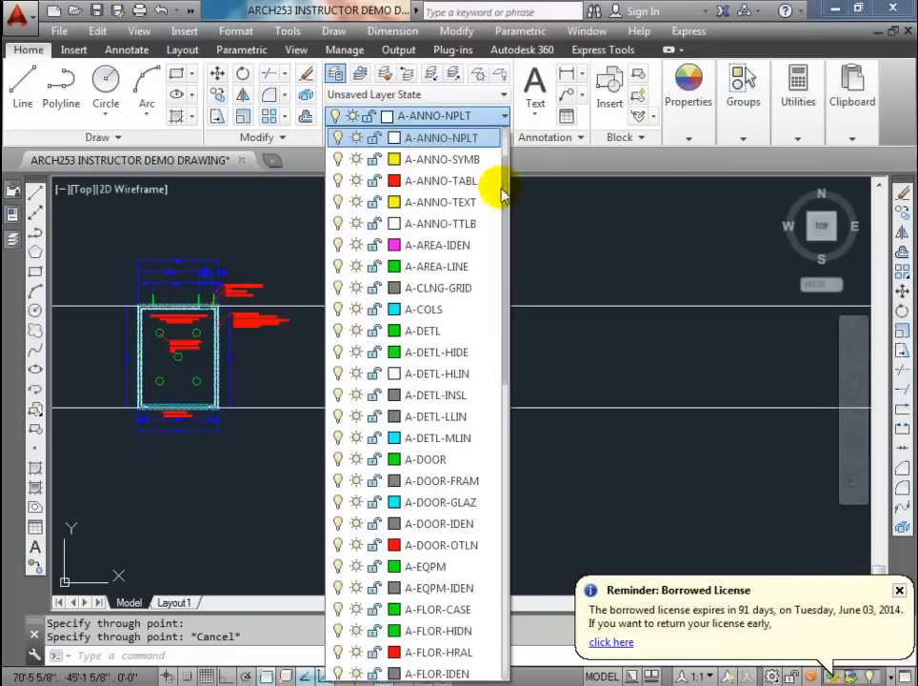
left_click_drag(504, 346, 498, 548)
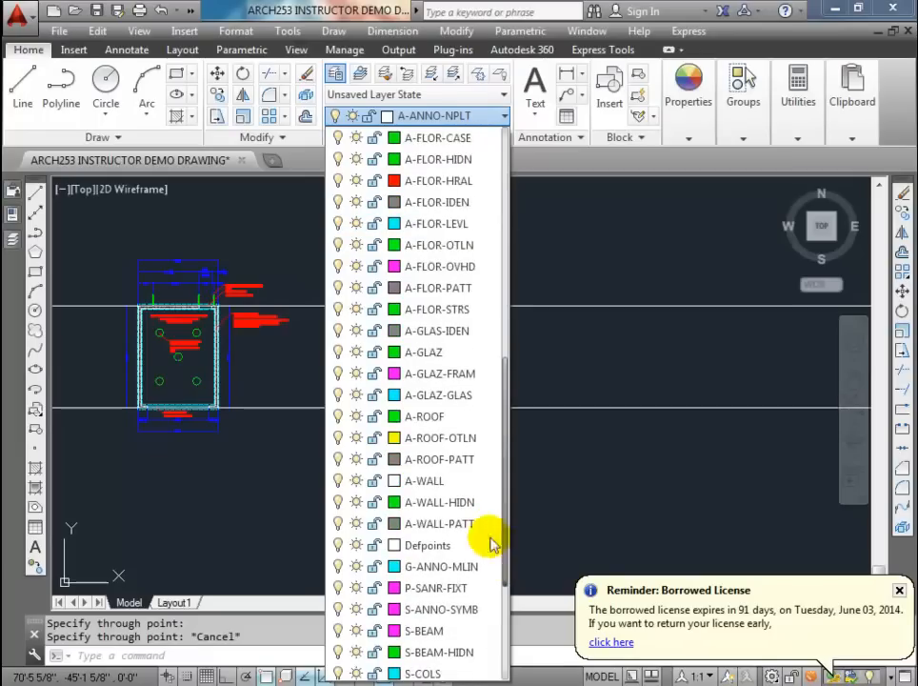
left_click(443, 481)
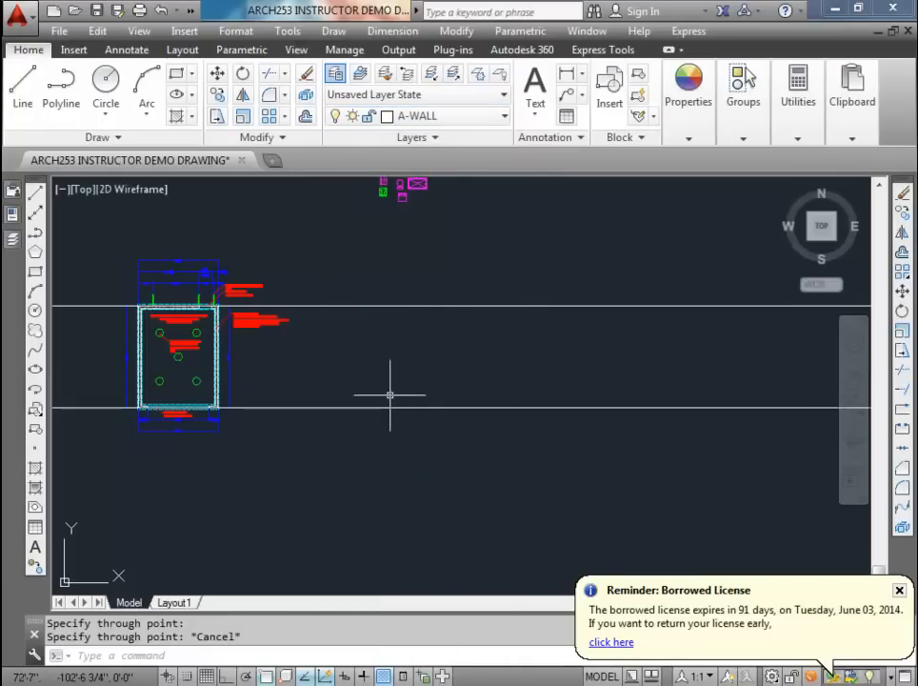
Step: Draw a 21' by 27' rectangle beside the foundation plan, starting from a nearest point on the lower construction line
type("rec")
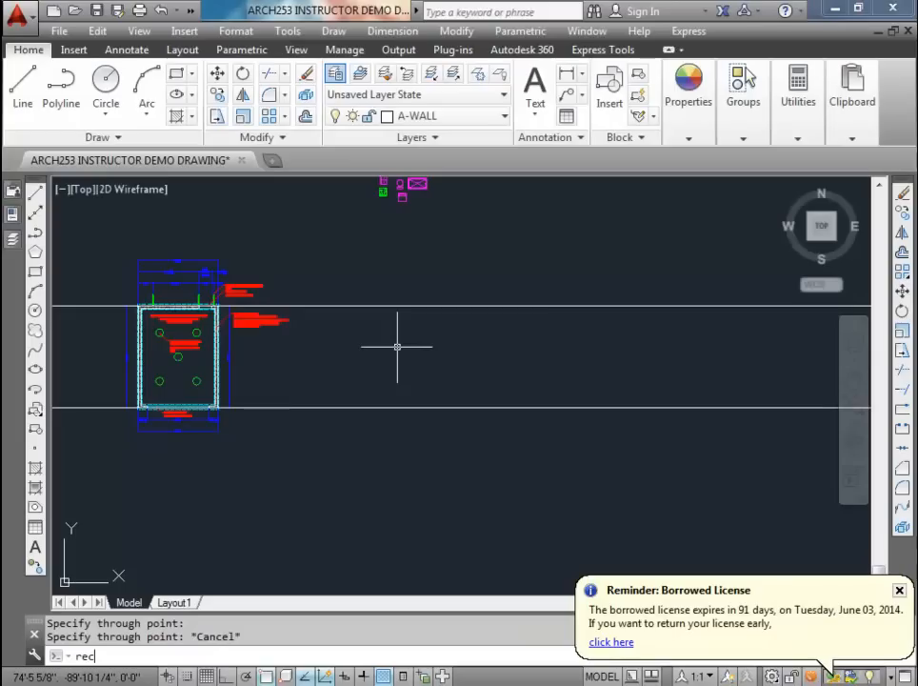
key("Return")
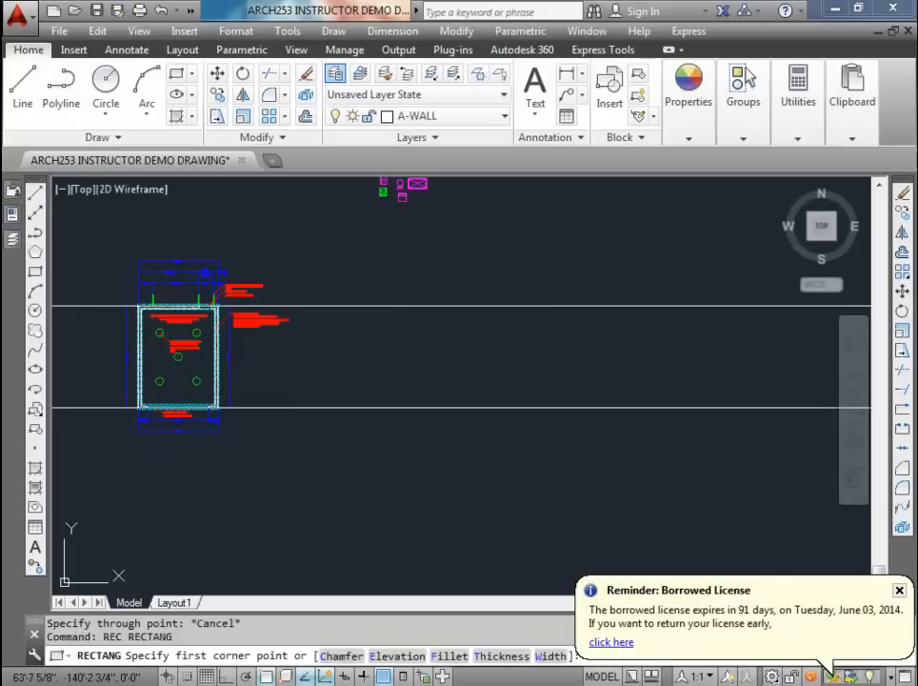
right_click(380, 430, "shift")
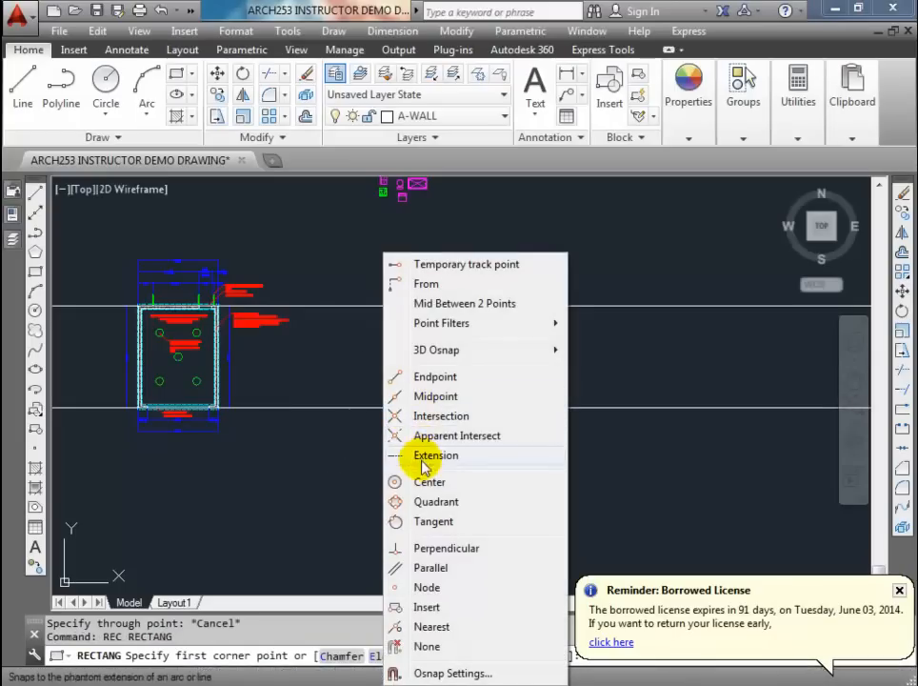
left_click(431, 626)
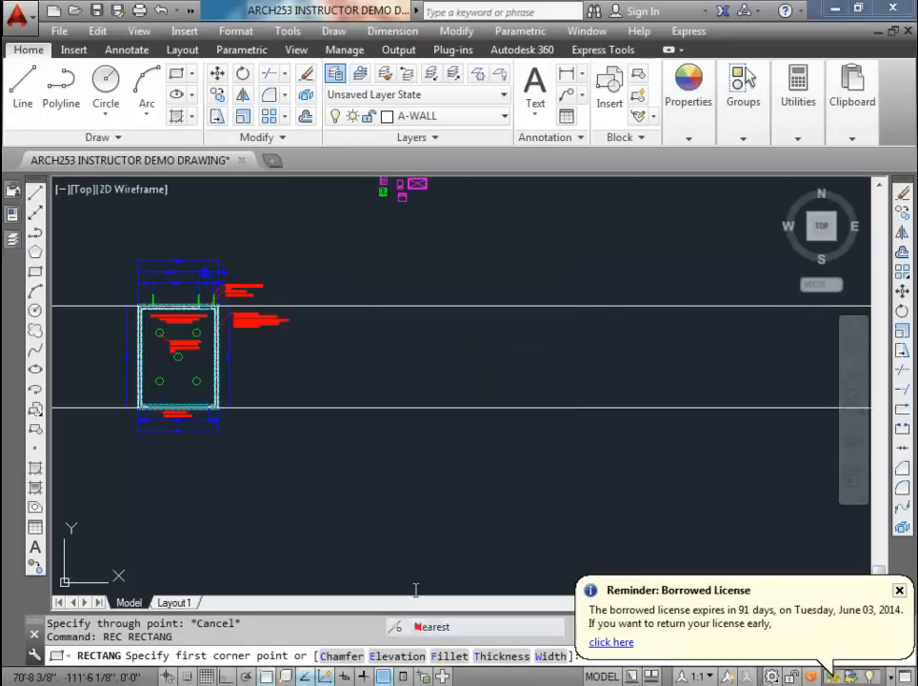
left_click(340, 408)
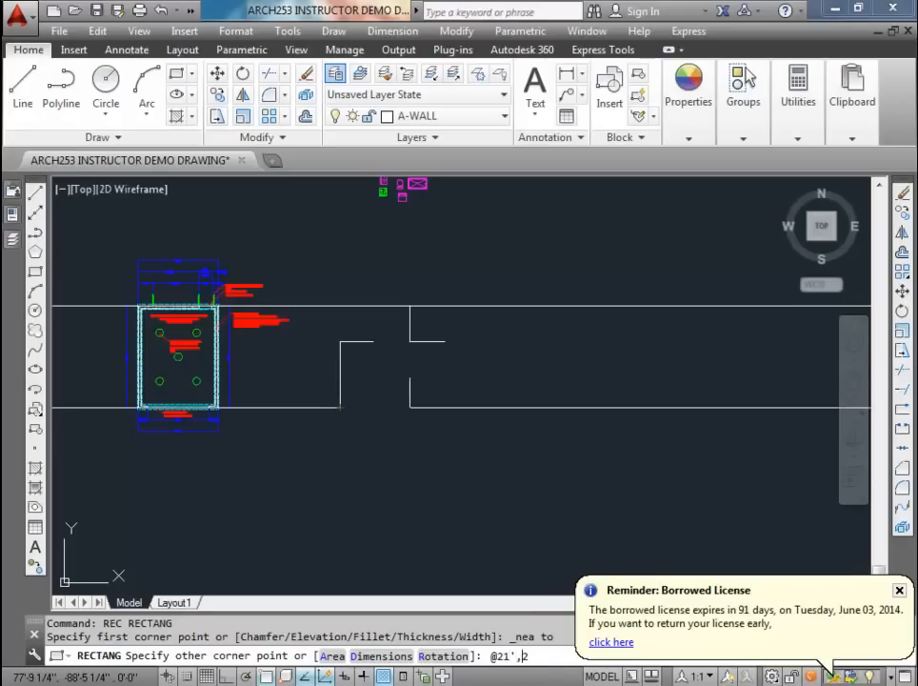
key("Return")
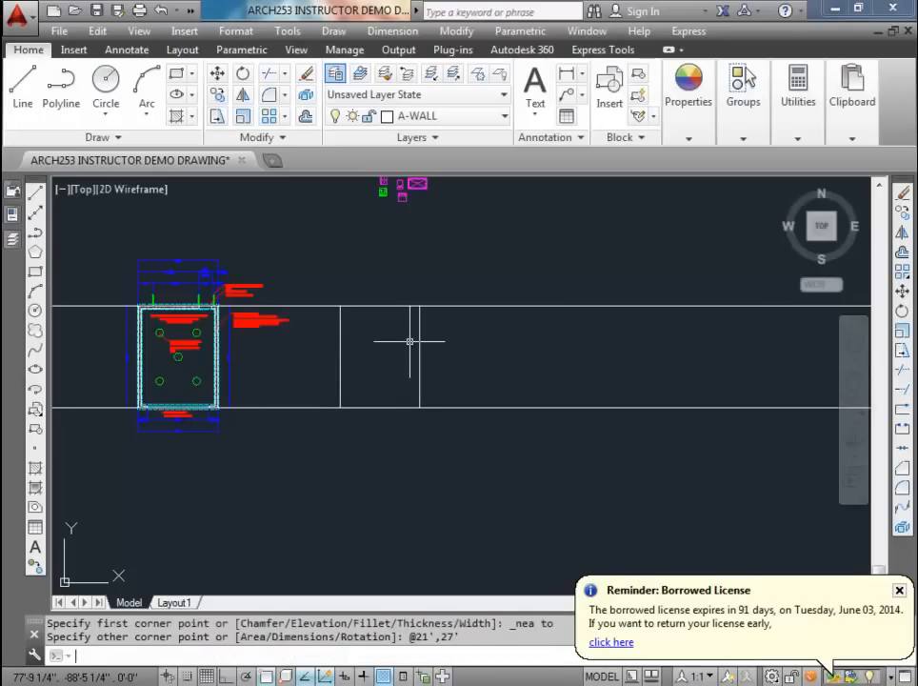
key("Escape")
key("Escape")
scroll(419, 325, "up", 2)
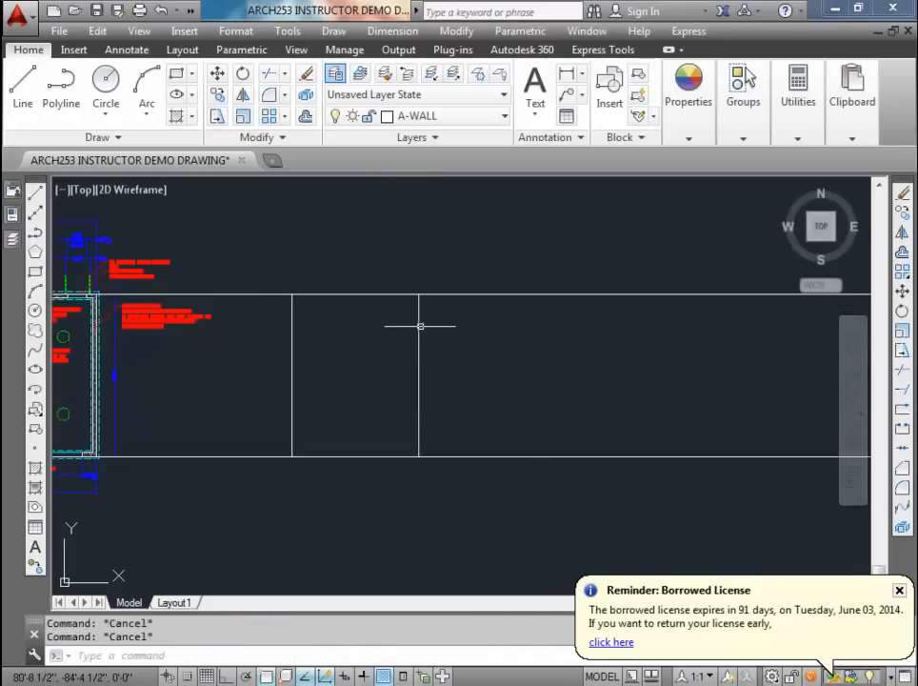
left_click(550, 496)
left_click(510, 254)
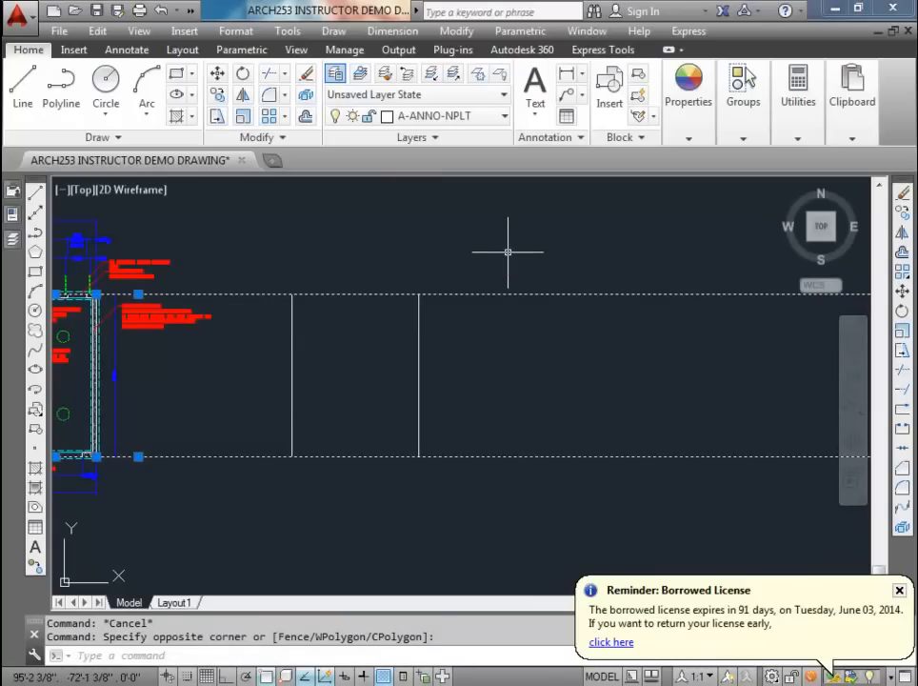
key("Escape")
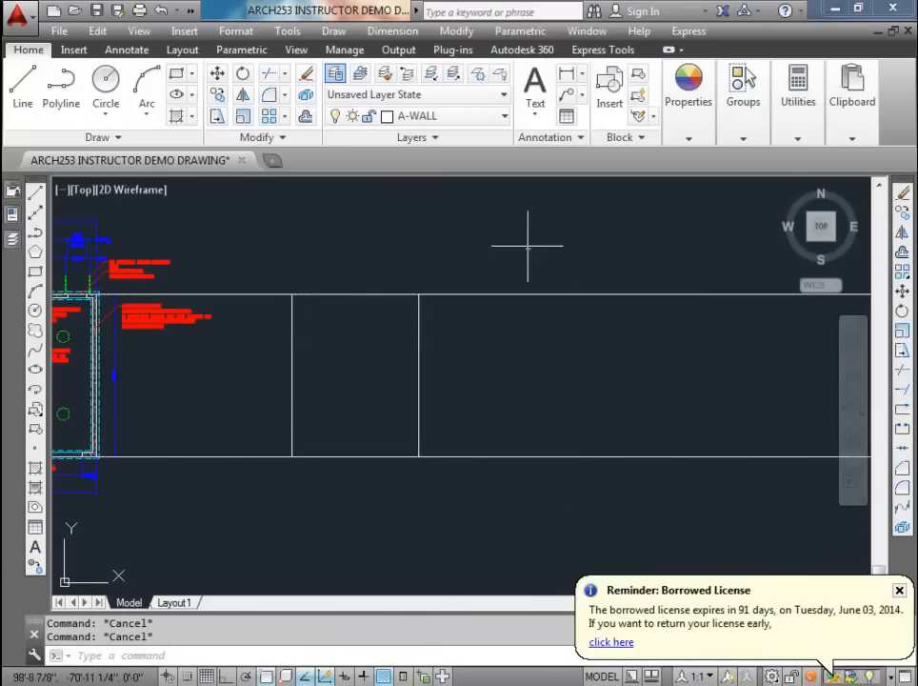
Step: Change the linetype of both horizontal construction lines to DASHED2
left_click(569, 484)
left_click(526, 261)
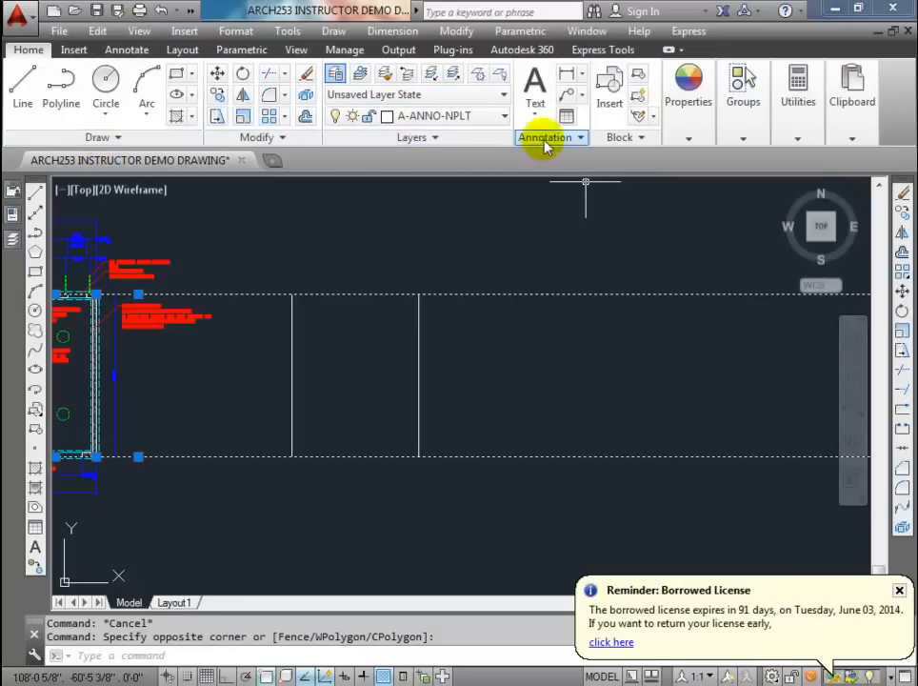
left_click(688, 138)
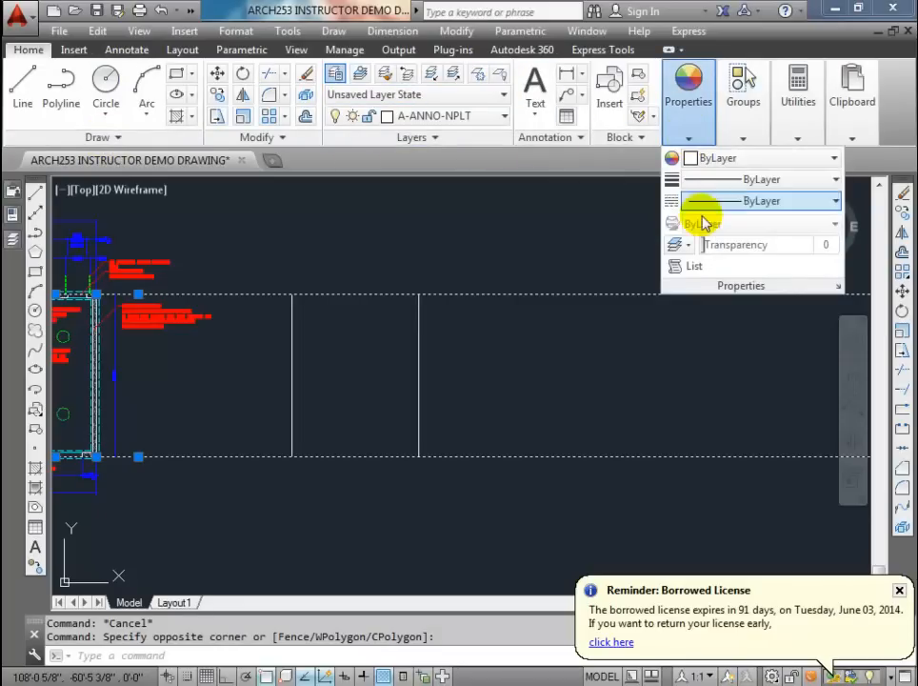
left_click(720, 201)
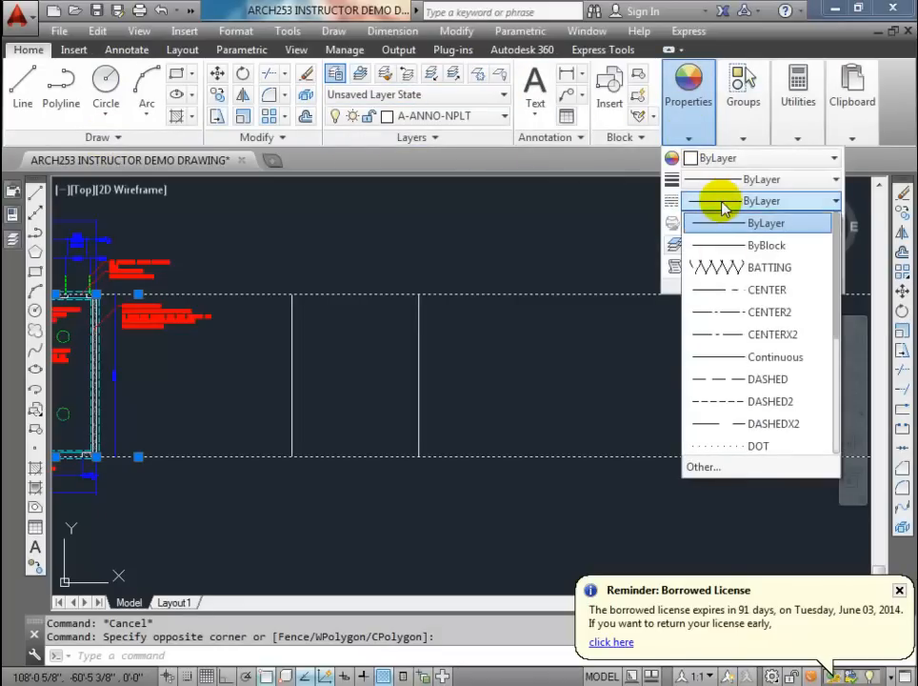
left_click(733, 400)
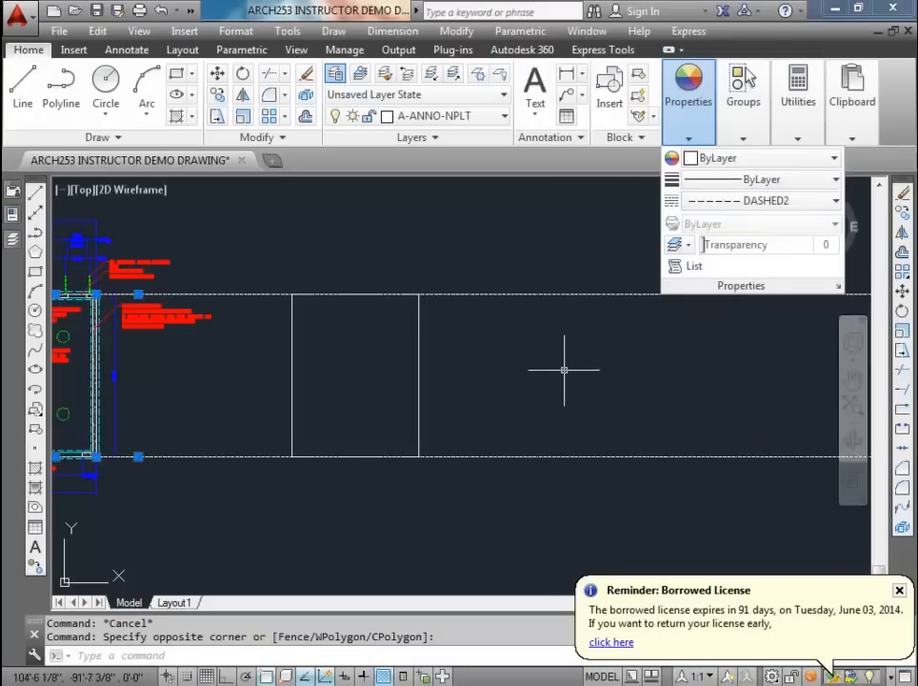
key("Escape")
Step: Offset the 21' by 27' rectangle 6 inches inward to form the wall thickness
scroll(321, 338, "up", 2)
mouse_move(322, 338)
middle_mouse_down()
mouse_move(348, 260)
mouse_move(422, 352)
middle_mouse_up()
scroll(423, 348, "down", 2)
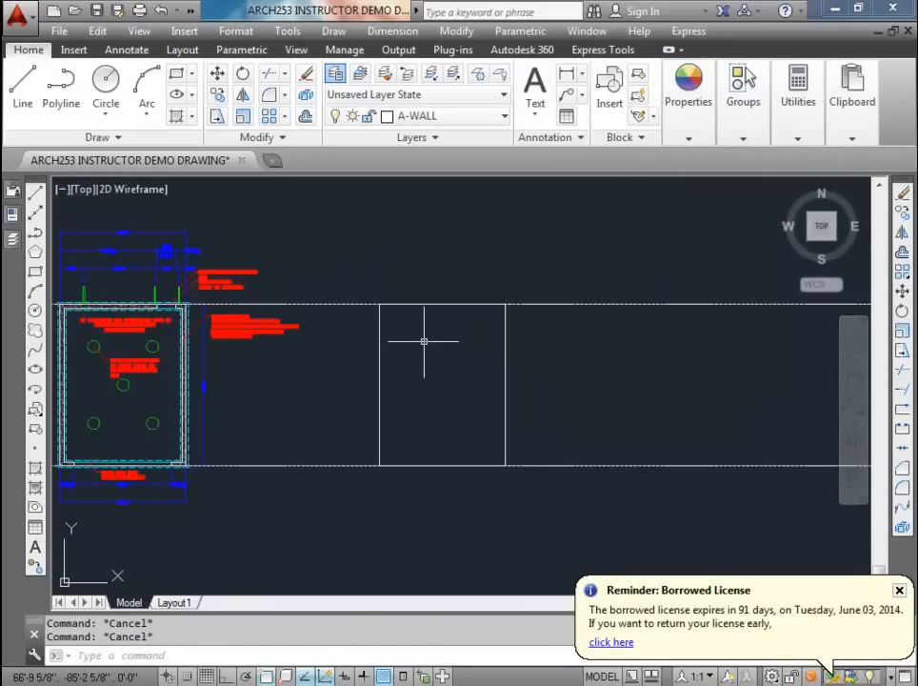
scroll(424, 341, "up", 2)
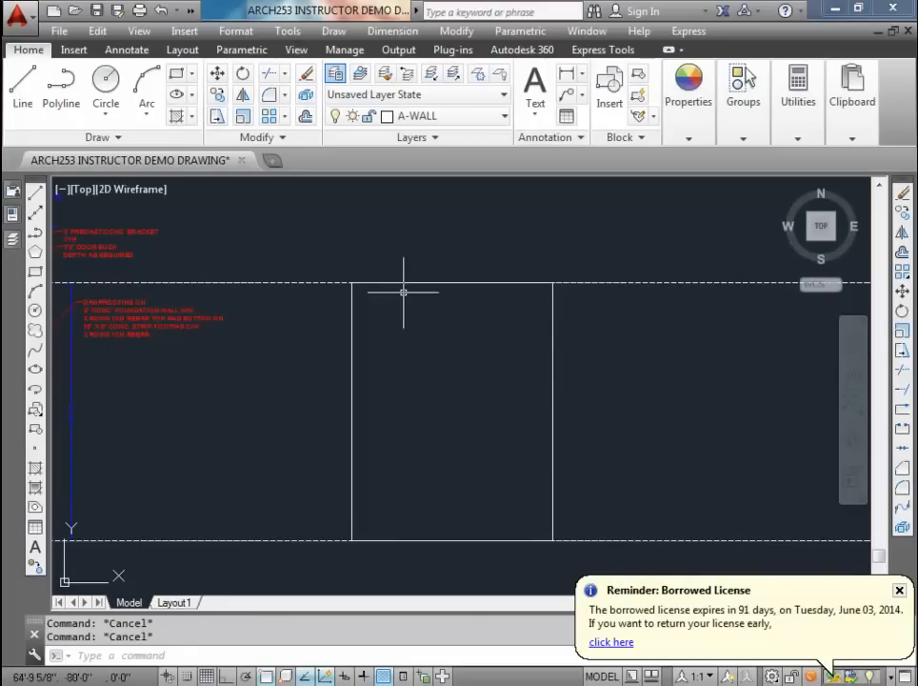
left_click(304, 115)
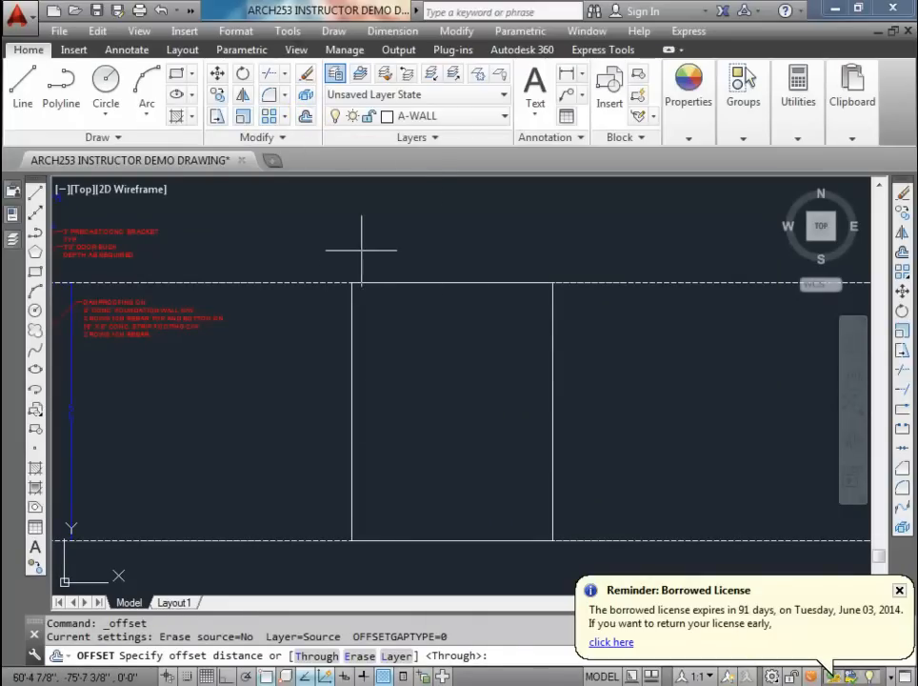
type("6")
key("Return")
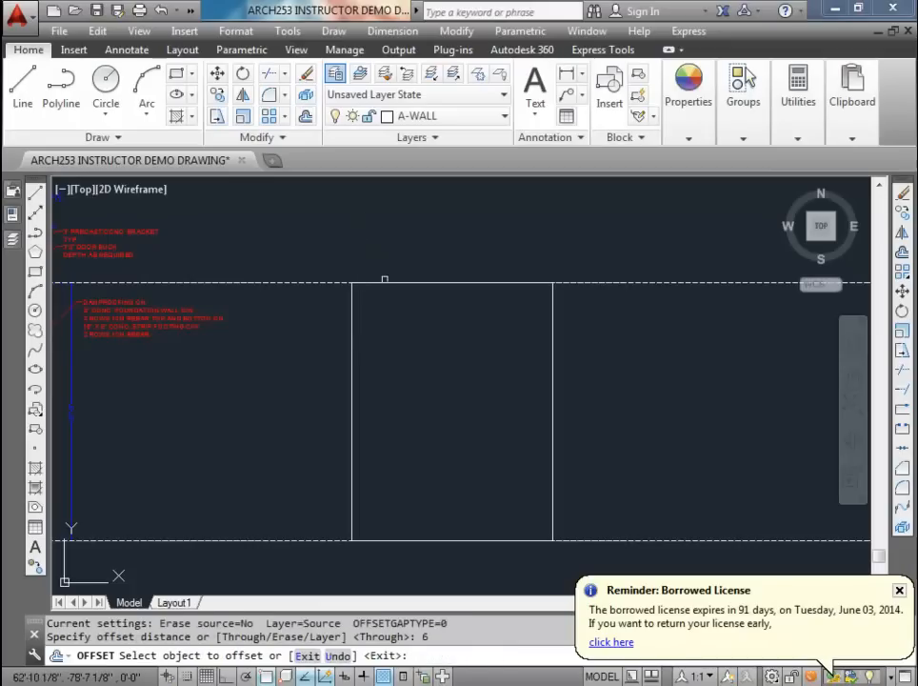
left_click(350, 331)
left_click(408, 332)
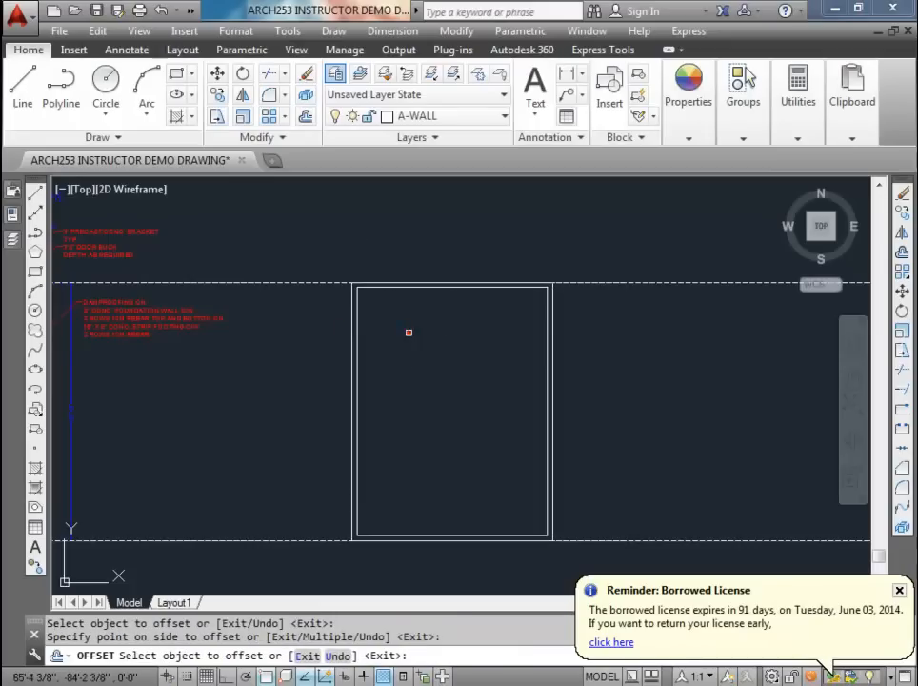
key("Escape")
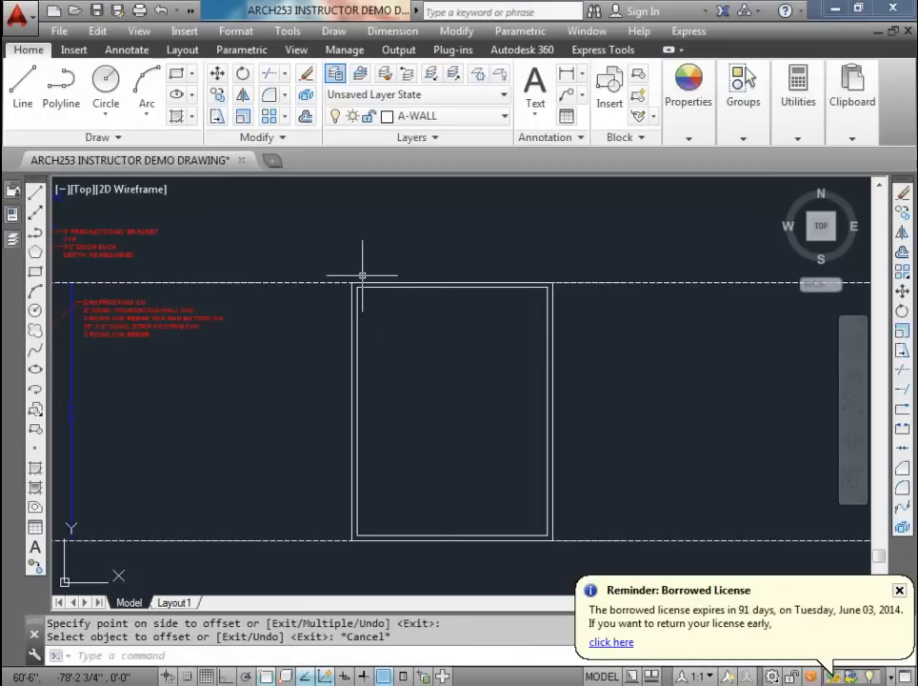
scroll(364, 273, "up", 10)
scroll(335, 318, "down", 10)
middle_click_drag(360, 358, 363, 313)
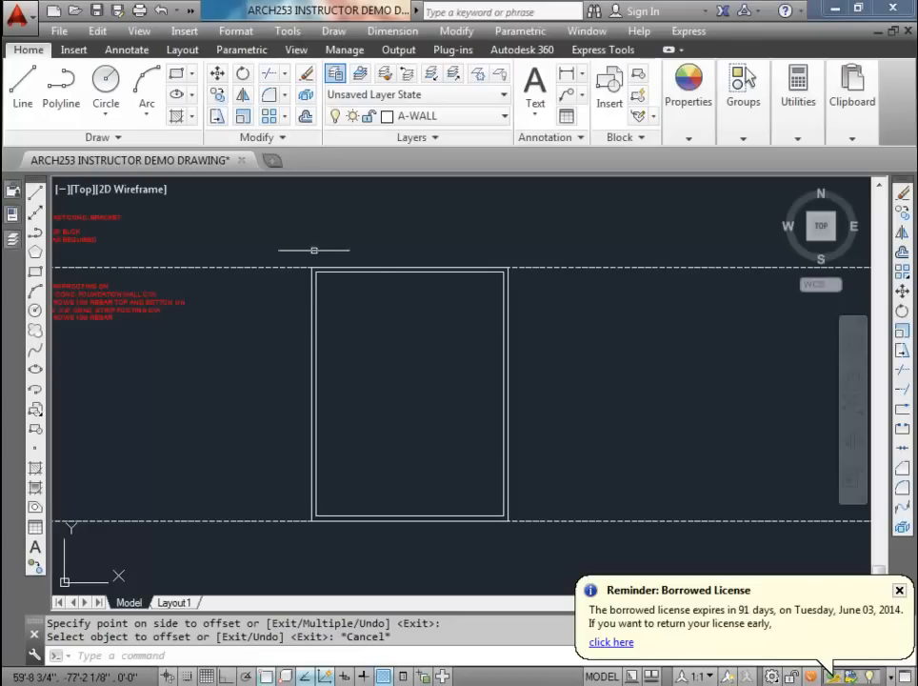
scroll(315, 249, "up", 4)
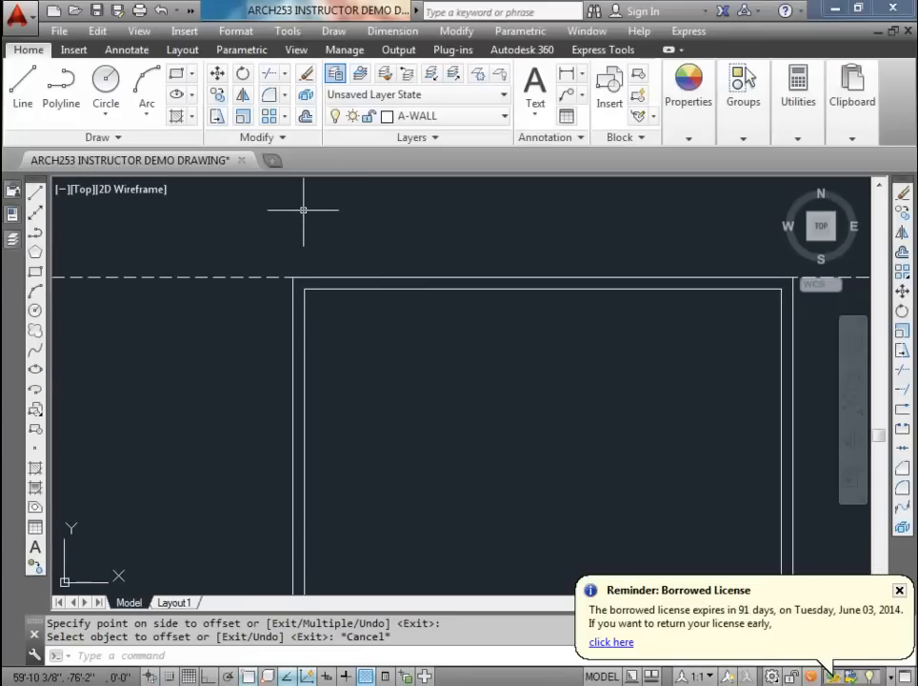
scroll(303, 210, "down", 4)
type("l")
key("Return")
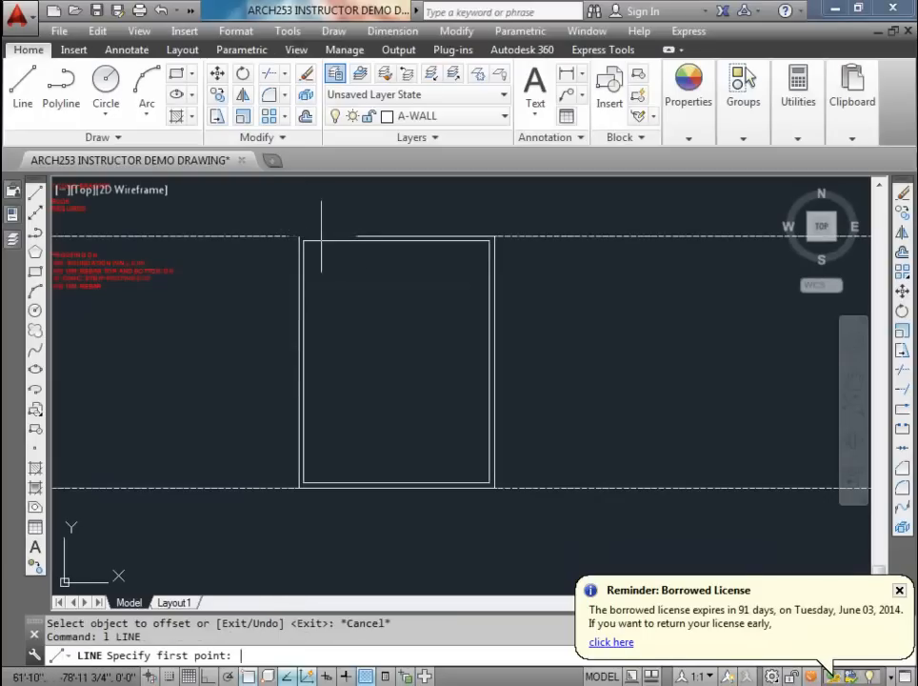
scroll(430, 242, "up", 3)
left_click(497, 190)
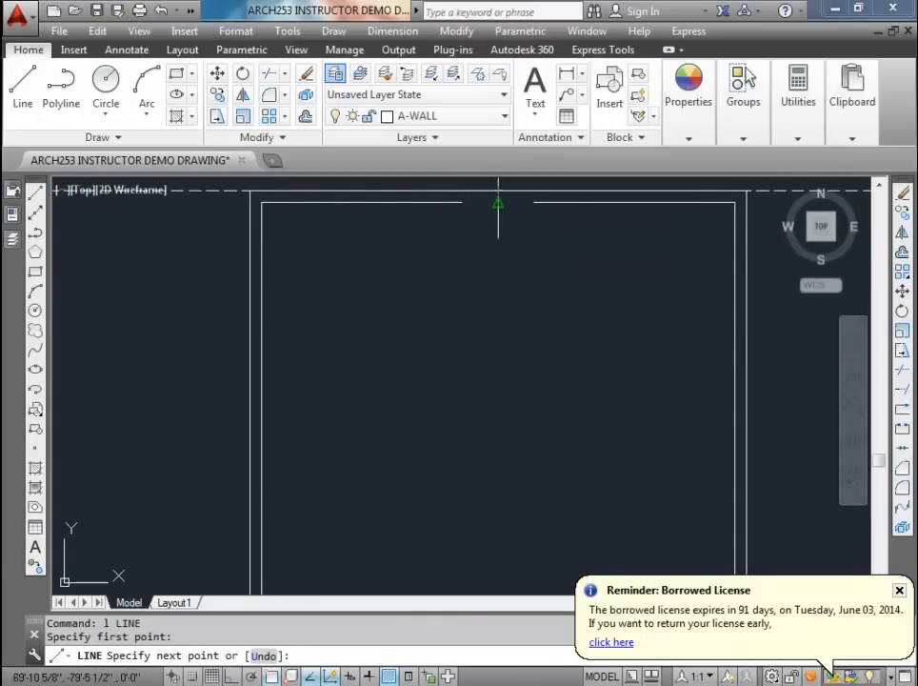
key("Escape")
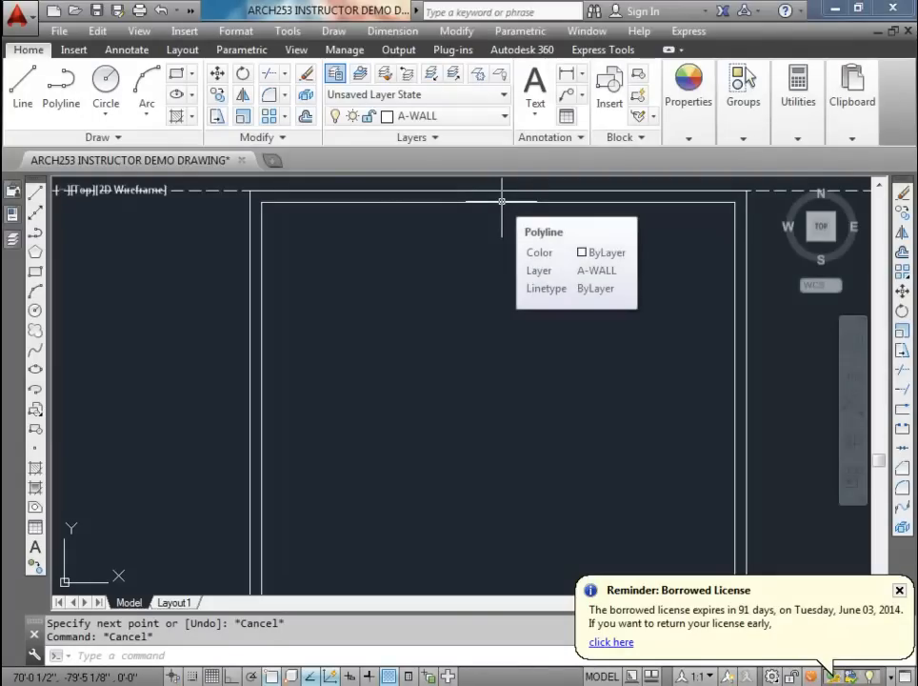
Step: Draw an interior wall line from the midpoint of the upper exterior wall edge, 4'4" downward, then perpendicular to the left wall's inner face
key("Return")
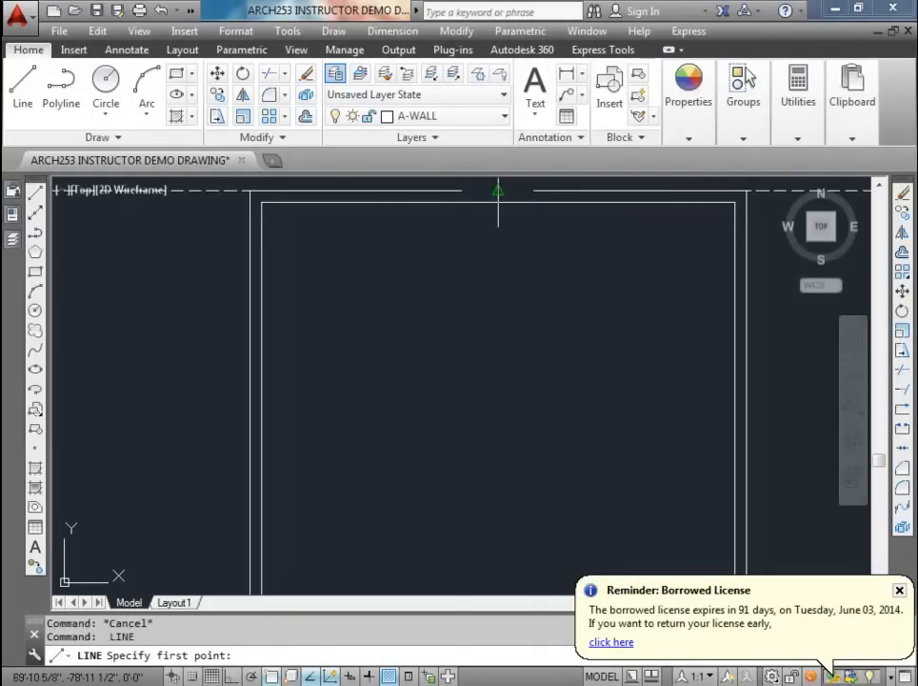
left_click(498, 191)
type("4")
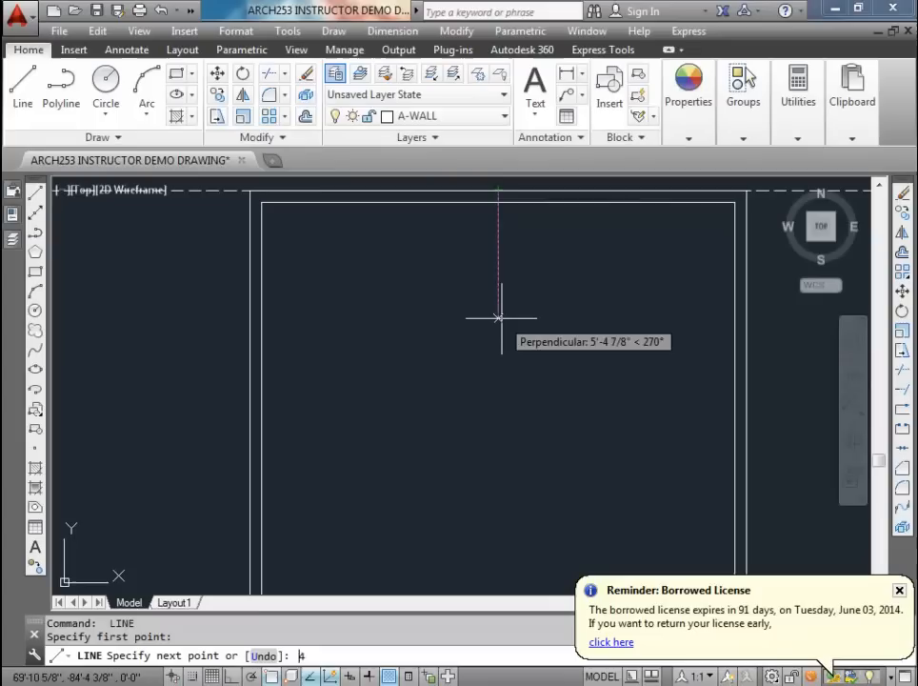
type("'4")
key("Return")
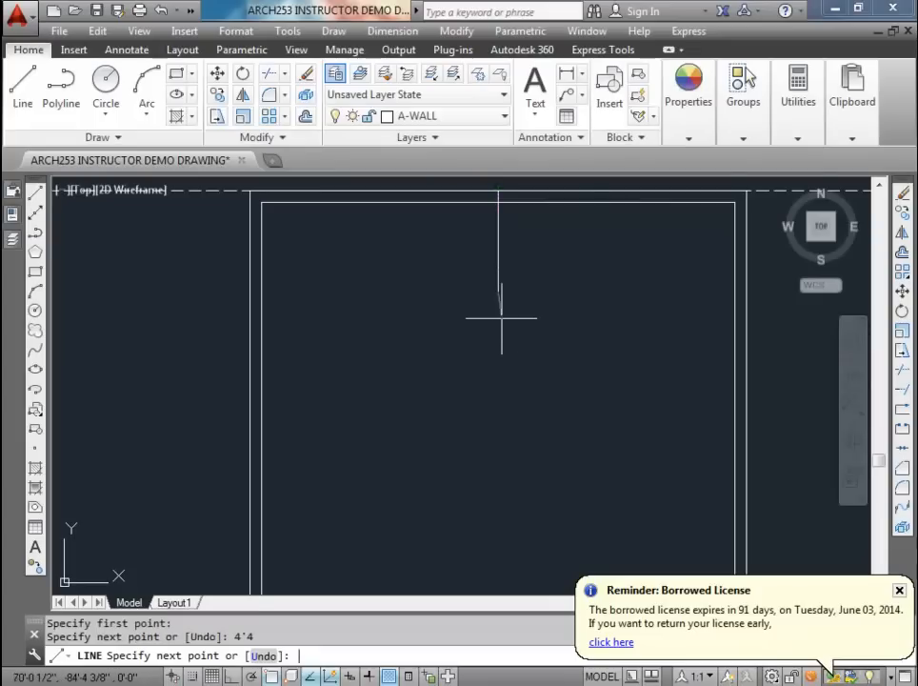
left_click(259, 293)
key("Escape")
middle_click_drag(303, 273, 303, 313)
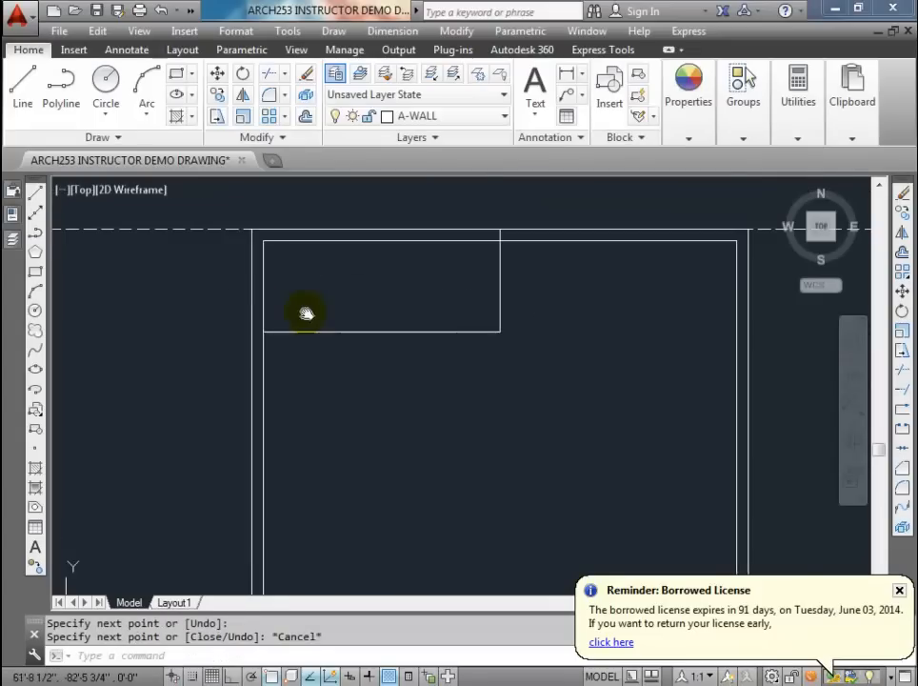
Step: Add a vertical linear dimension, left of the plan, from the new horizontal wall line to the upper exterior wall edge
left_click(566, 73)
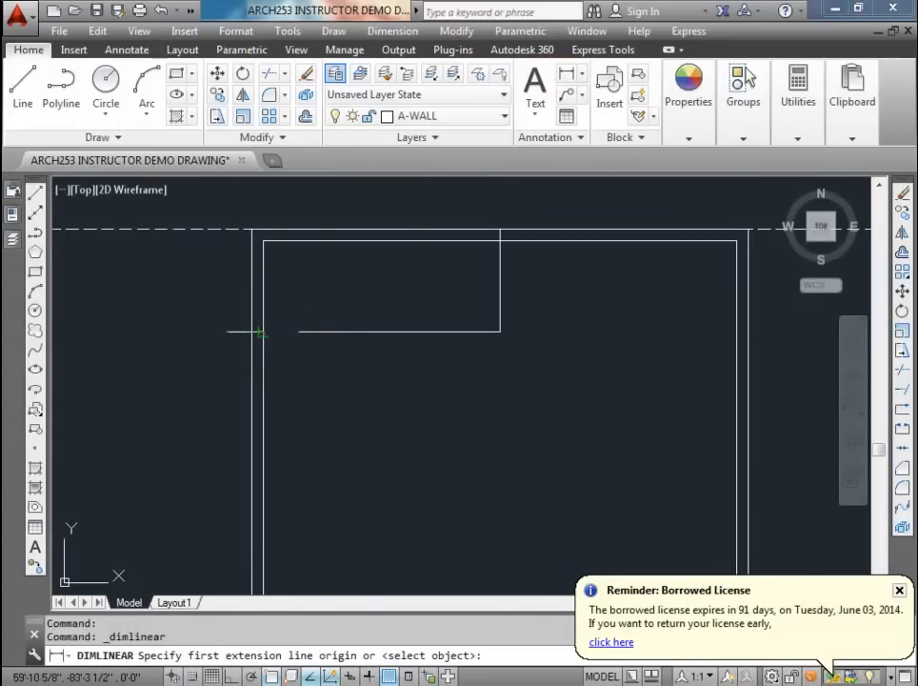
left_click(261, 332)
left_click(261, 230)
left_click(198, 287)
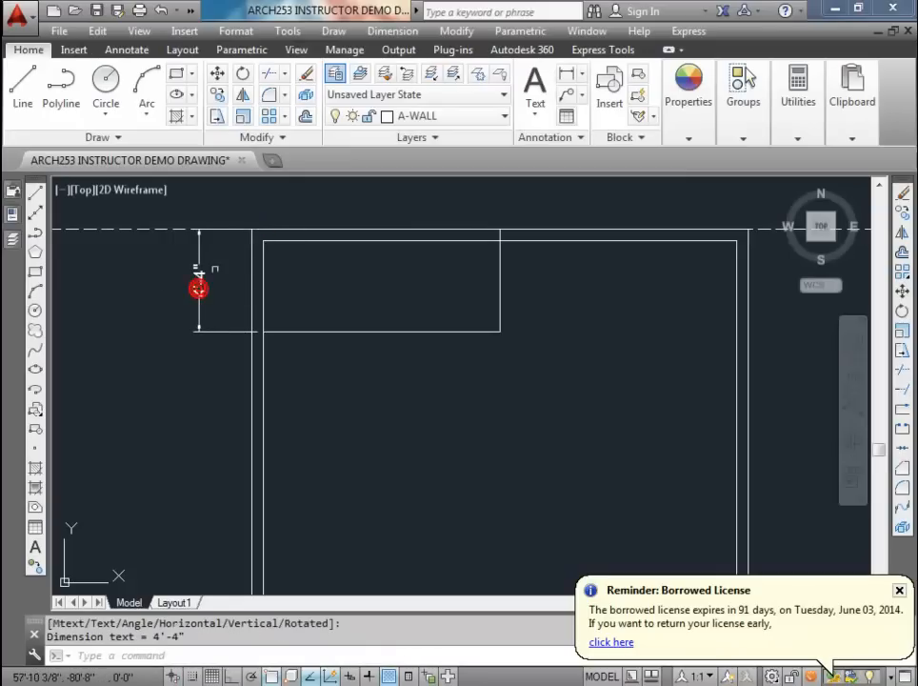
left_click(231, 359)
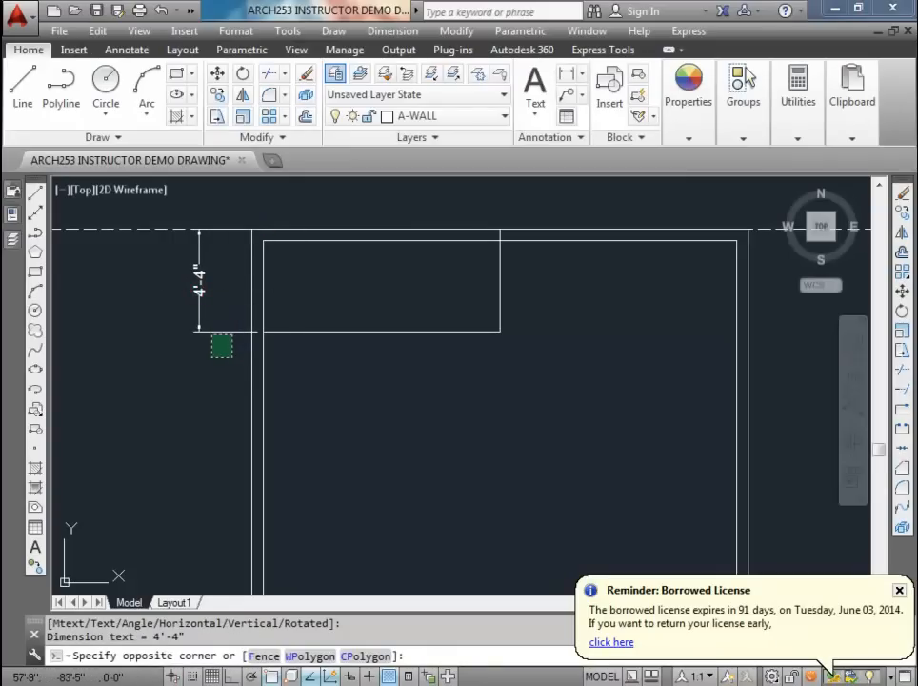
key("Escape")
key("Escape")
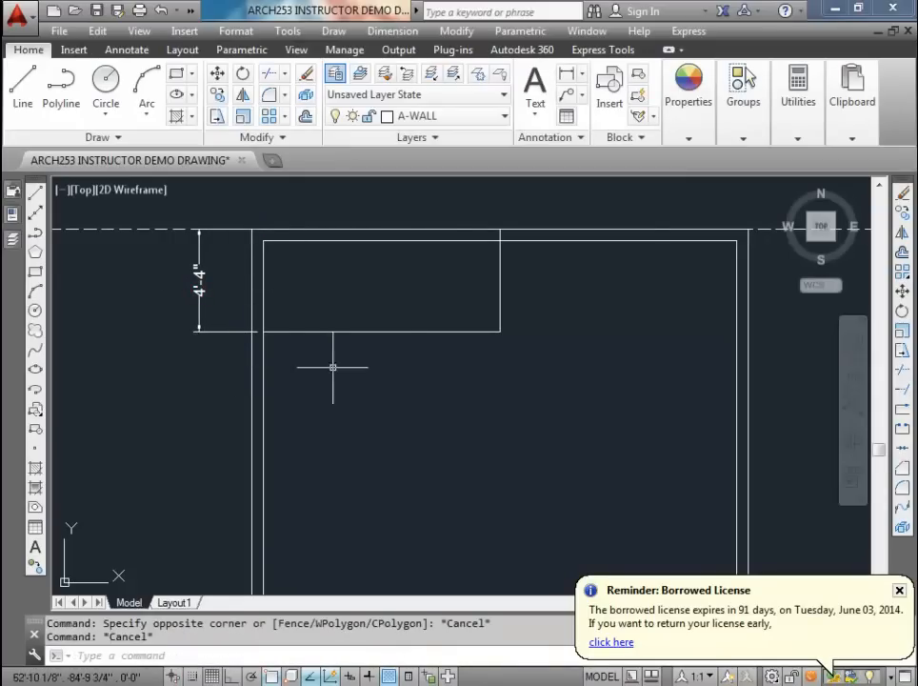
Step: Offset both interior wall lines 4.5 inches toward the inside of the small upper-left room
left_click(305, 115)
scroll(339, 302, "up", 2)
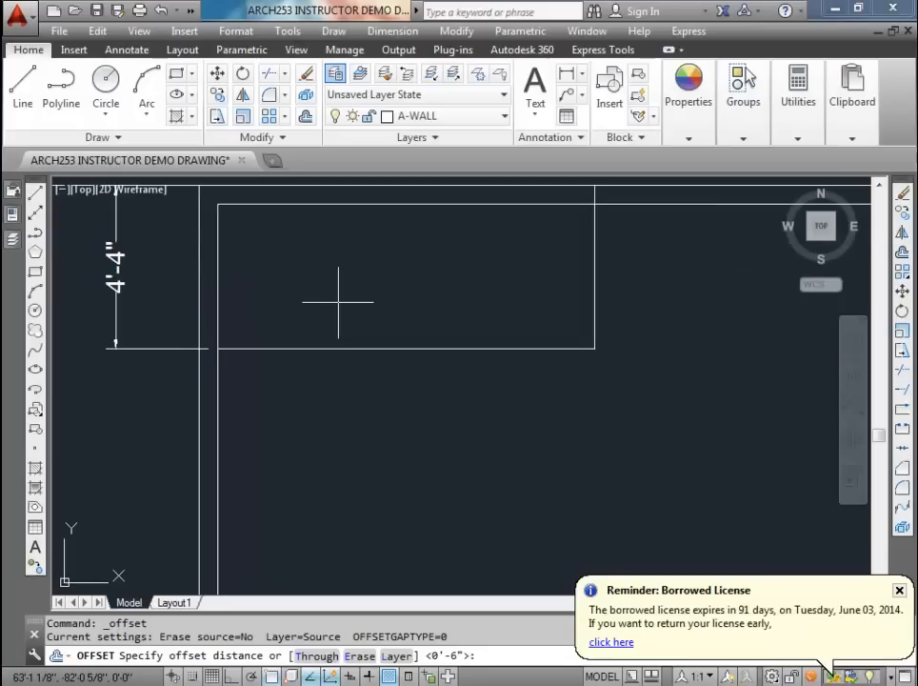
type("4.5")
key("Return")
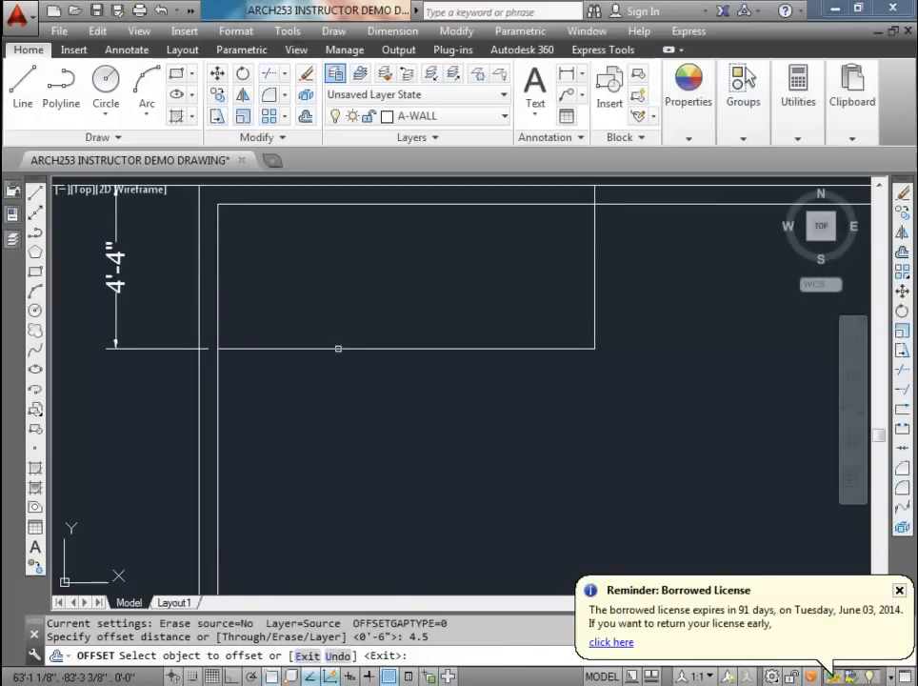
left_click(338, 348)
left_click(592, 267)
left_click(526, 260)
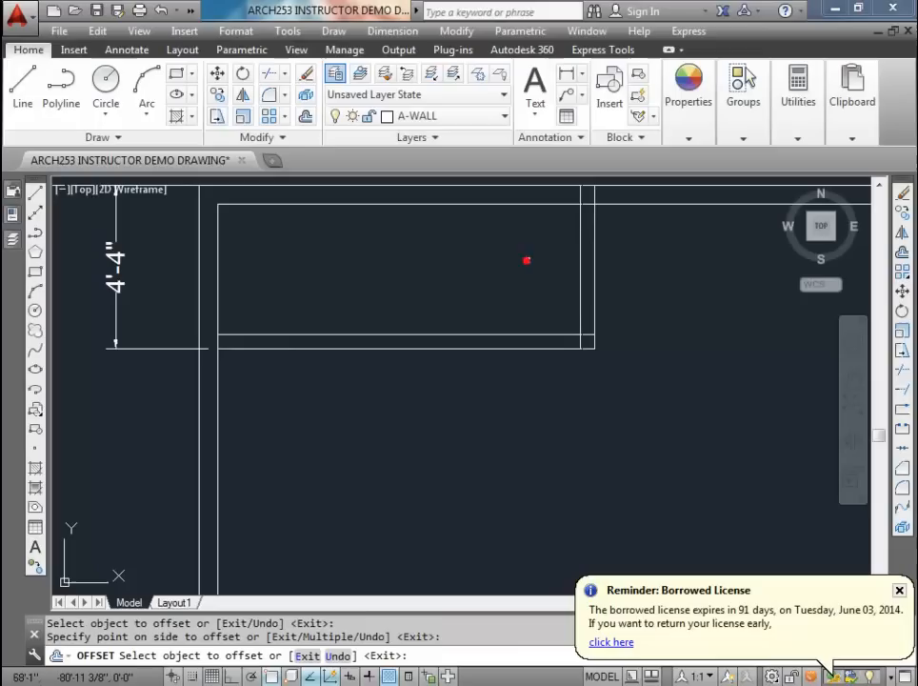
key("Return")
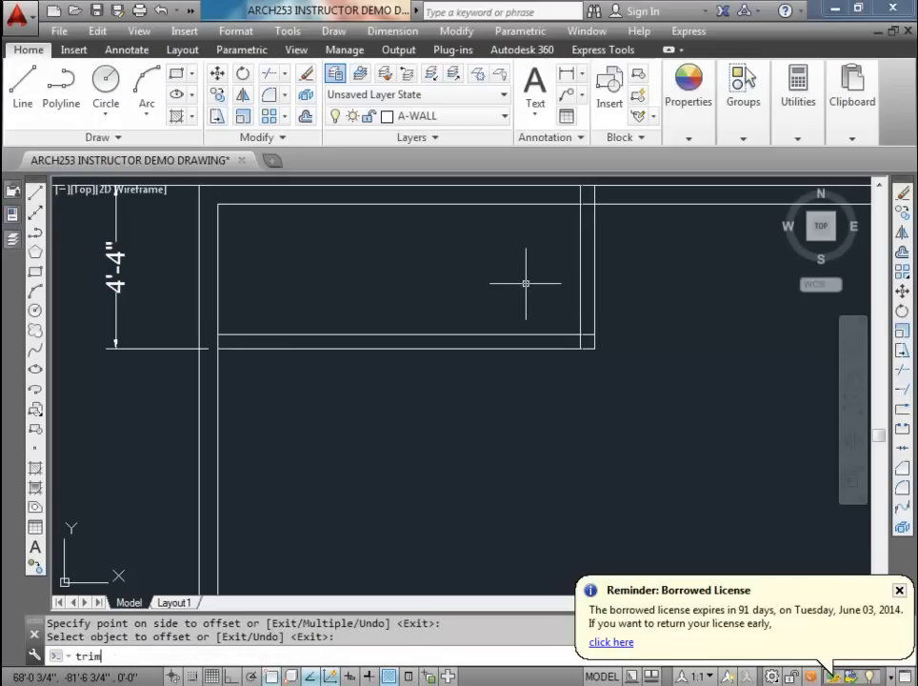
Step: Trim the overlapping line ends at the small room's corner and where its walls meet the exterior walls
type("trim")
key("Return")
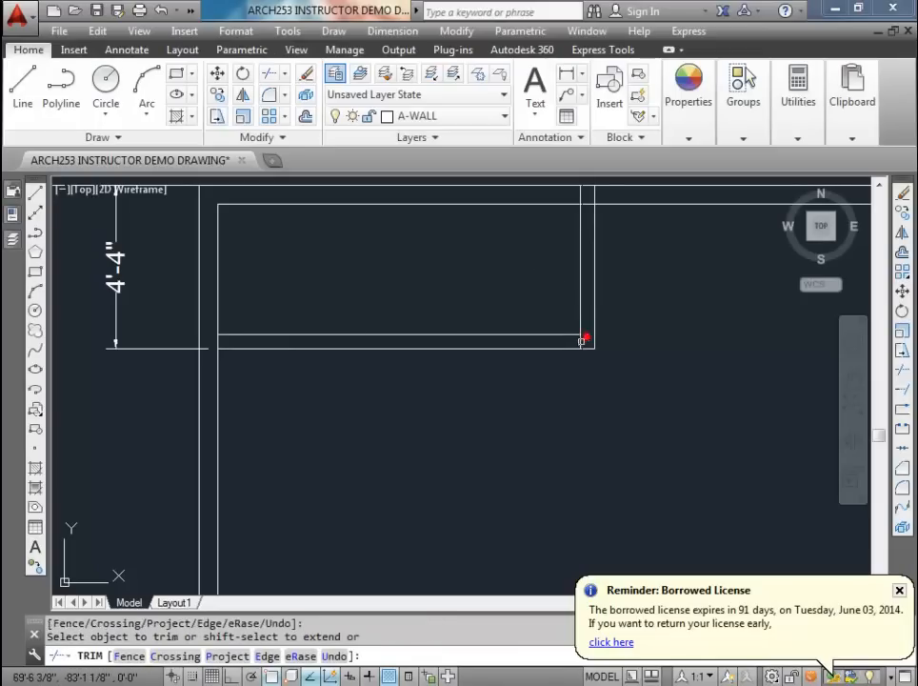
left_click(580, 343)
left_click(217, 343)
key("Return")
scroll(235, 293, "down", 3)
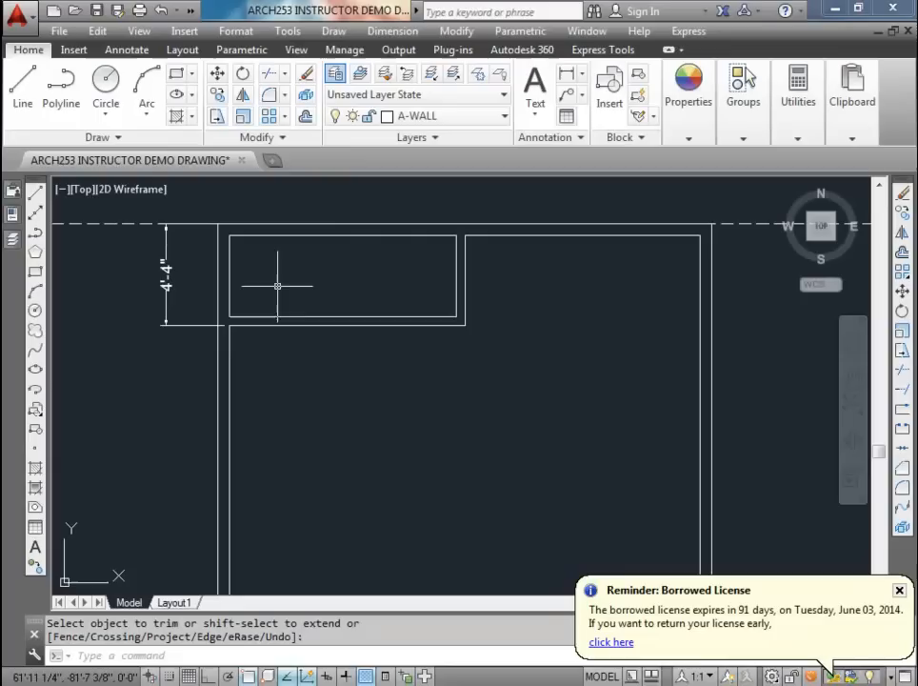
Step: Draw a line outward from the plan's upper-right corner, 10'9" downward, then about 4'9" horizontally back across the right wall with Ortho on
scroll(289, 279, "down", 4)
mouse_move(382, 381)
middle_mouse_down()
mouse_move(336, 324)
mouse_move(386, 368)
middle_mouse_up()
scroll(385, 333, "up", 2)
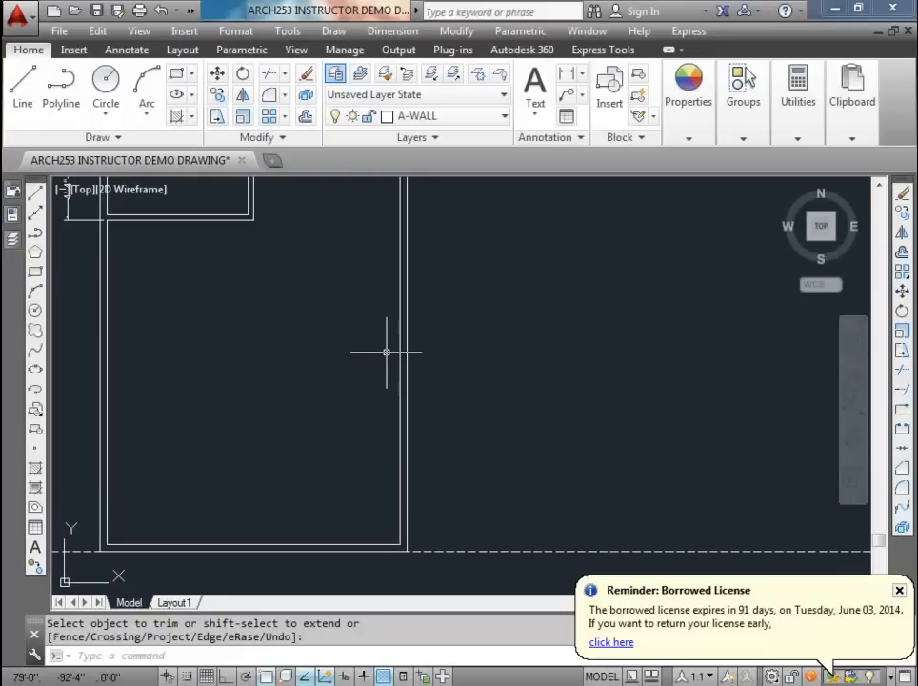
mouse_move(385, 351)
middle_mouse_down()
mouse_move(369, 389)
mouse_move(395, 395)
middle_mouse_up()
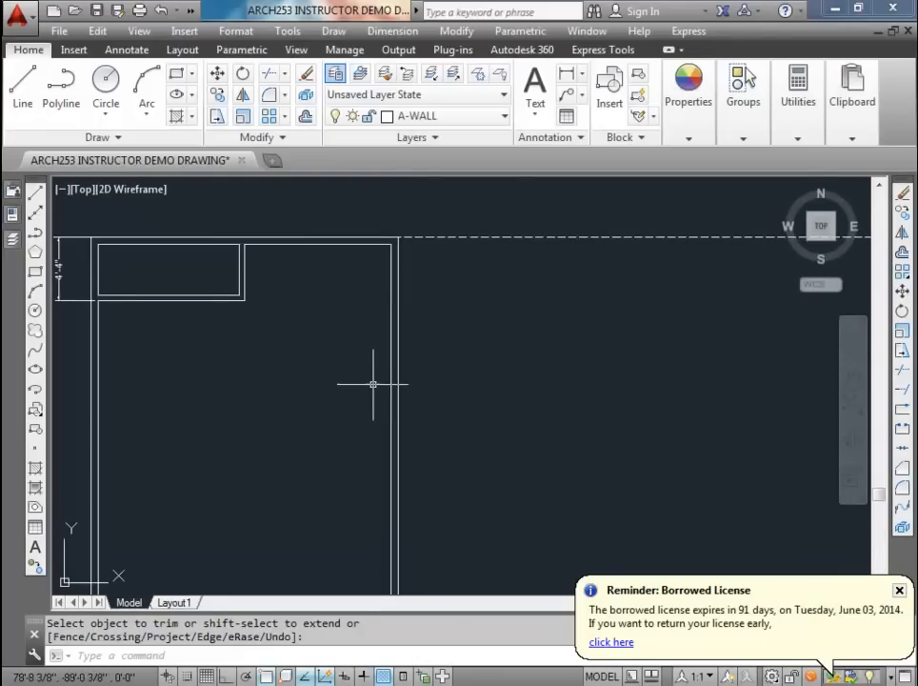
key("Return")
type("l")
key("Return")
left_click(398, 237)
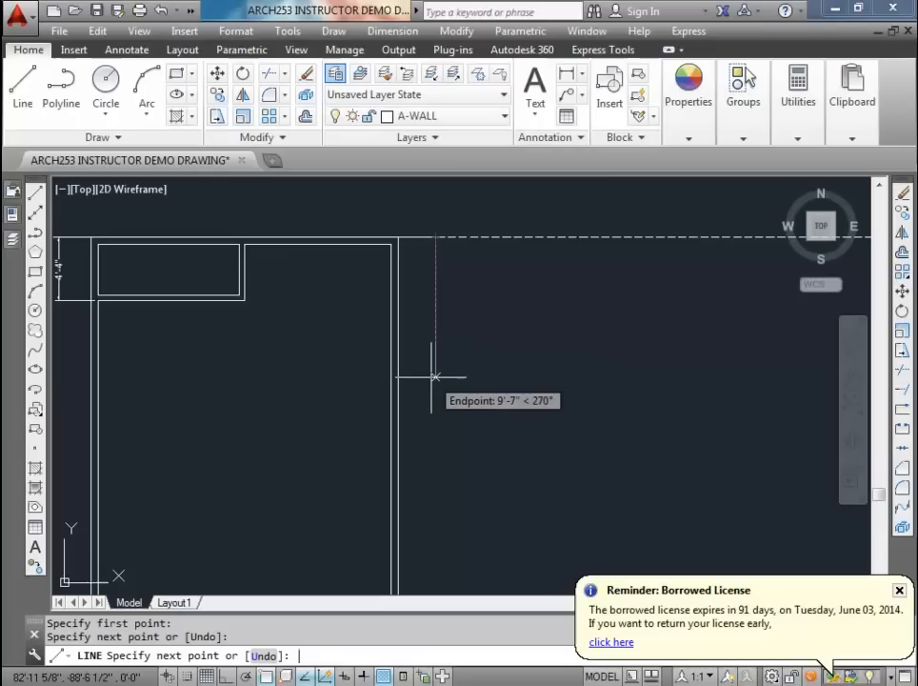
type("10'9")
key("Return")
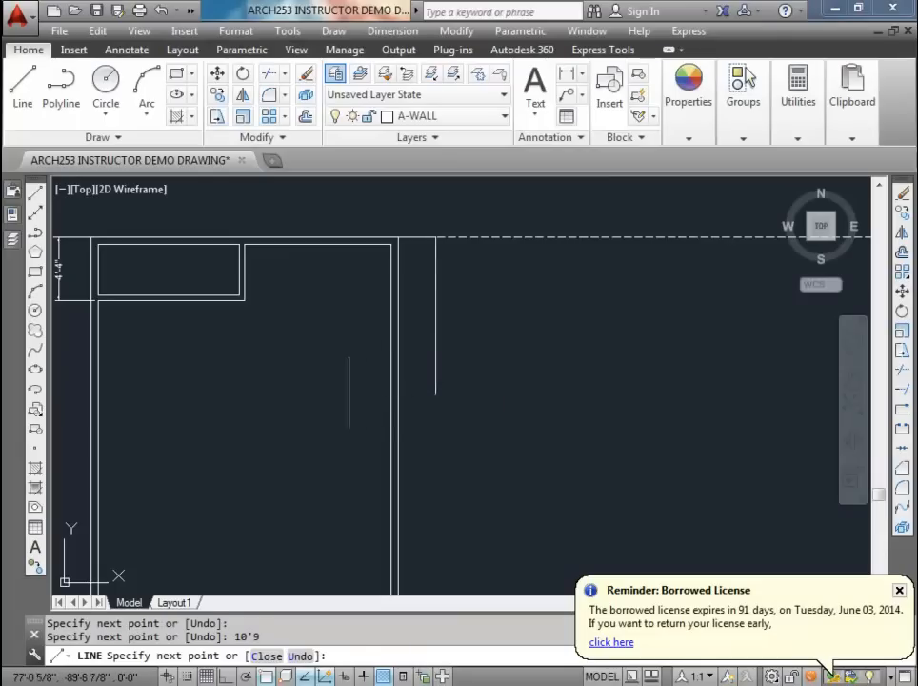
key("F8")
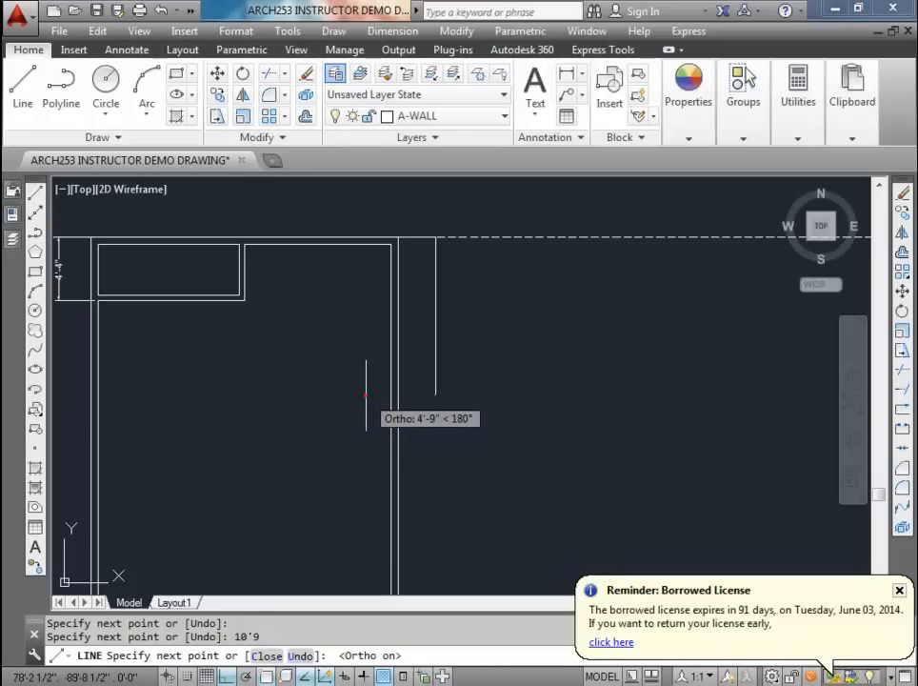
left_click(367, 393)
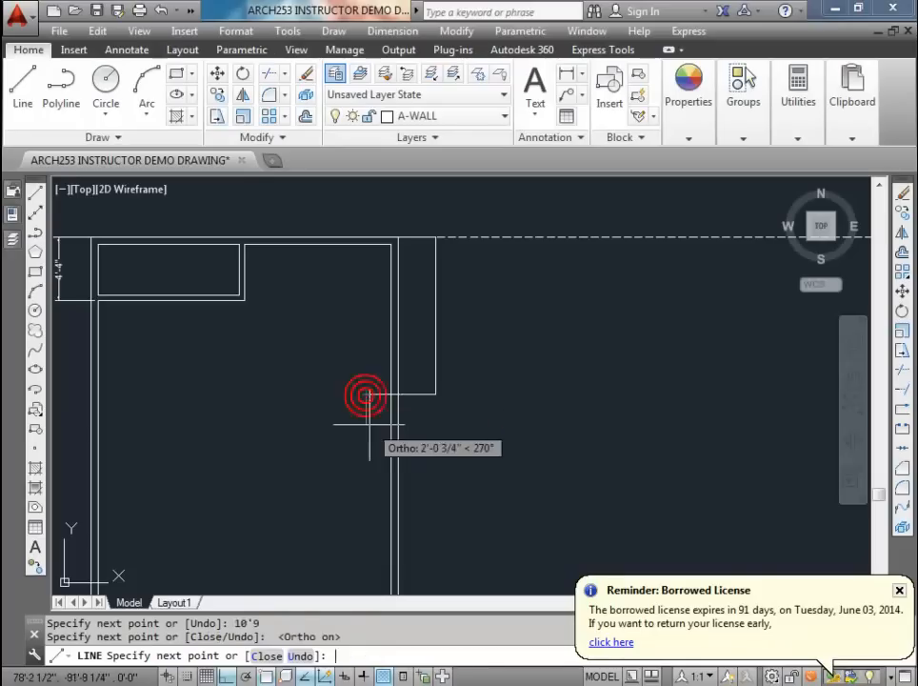
Step: Copy the horizontal line crossing the right wall 3'3-1/2" straight down to mark the opening's other side
left_click(216, 94)
left_click(425, 392)
key("Return")
left_click(422, 425)
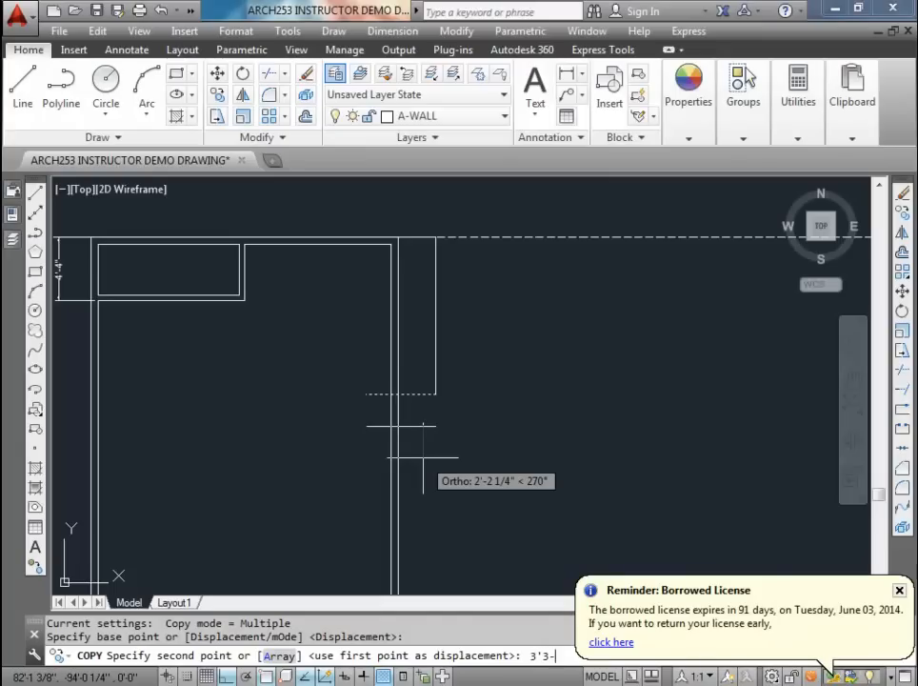
type("3'3-1/2")
key("Return")
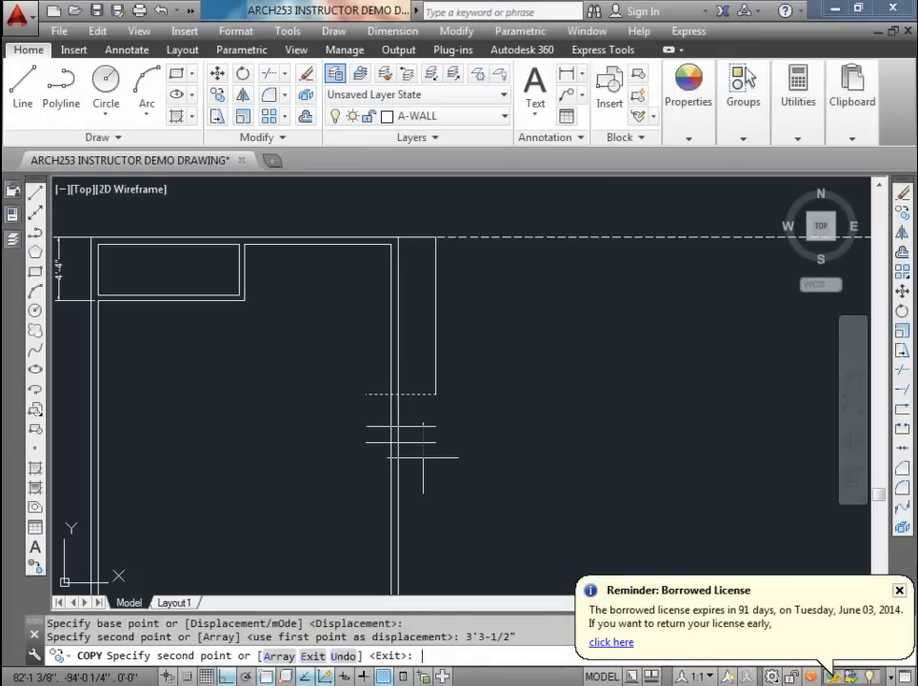
key("Escape")
scroll(396, 417, "up", 3)
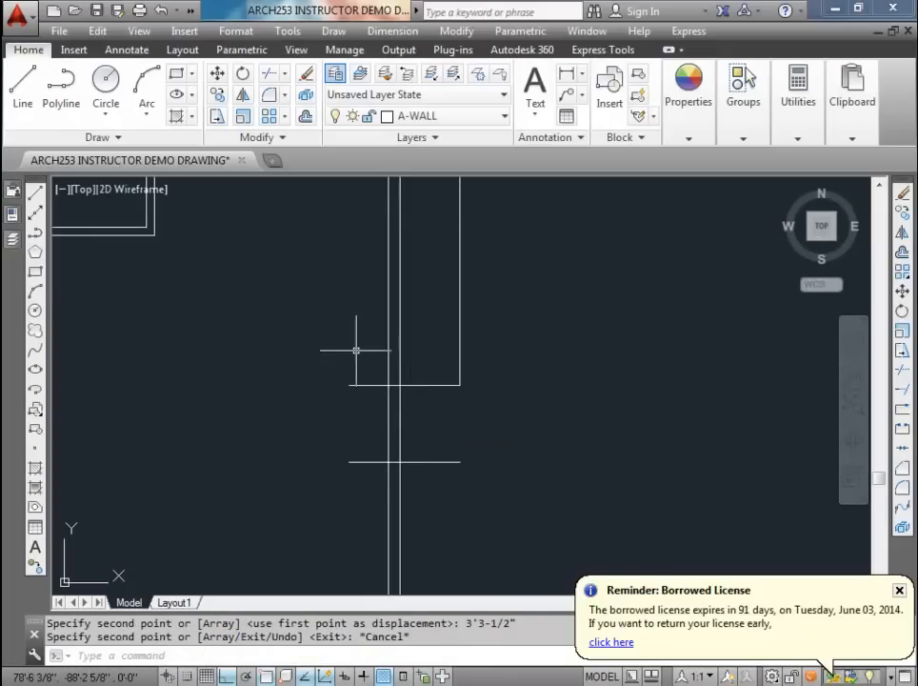
type("l")
key("Return")
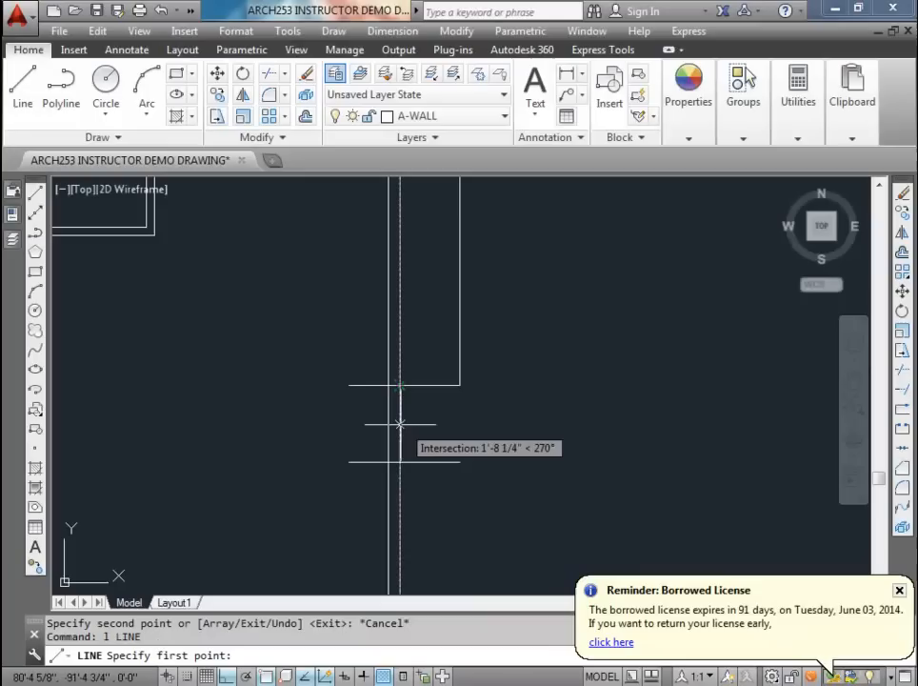
left_click(400, 390)
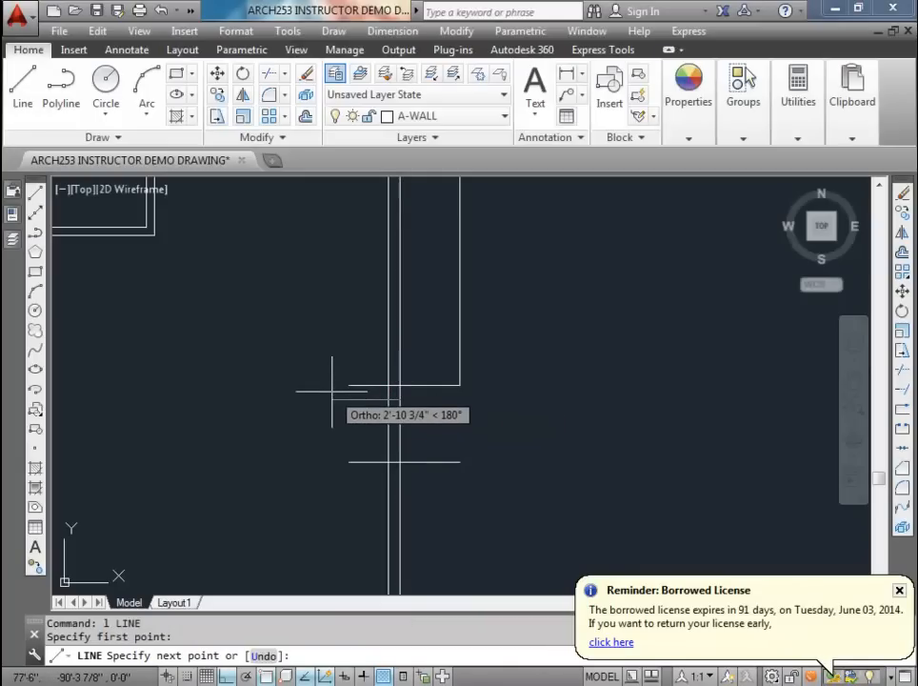
key("Escape")
key("Escape")
Step: Draw a line from the right wall's inner face, 2" then 4" inward, then straight up to the upper opening line
scroll(366, 411, "up", 2)
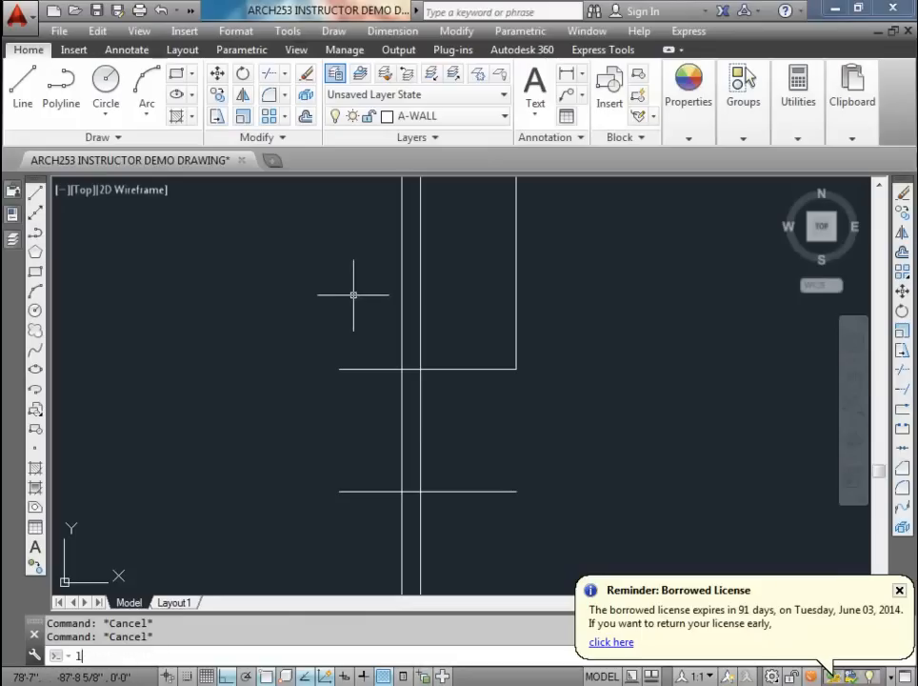
key("Return")
left_click(400, 471)
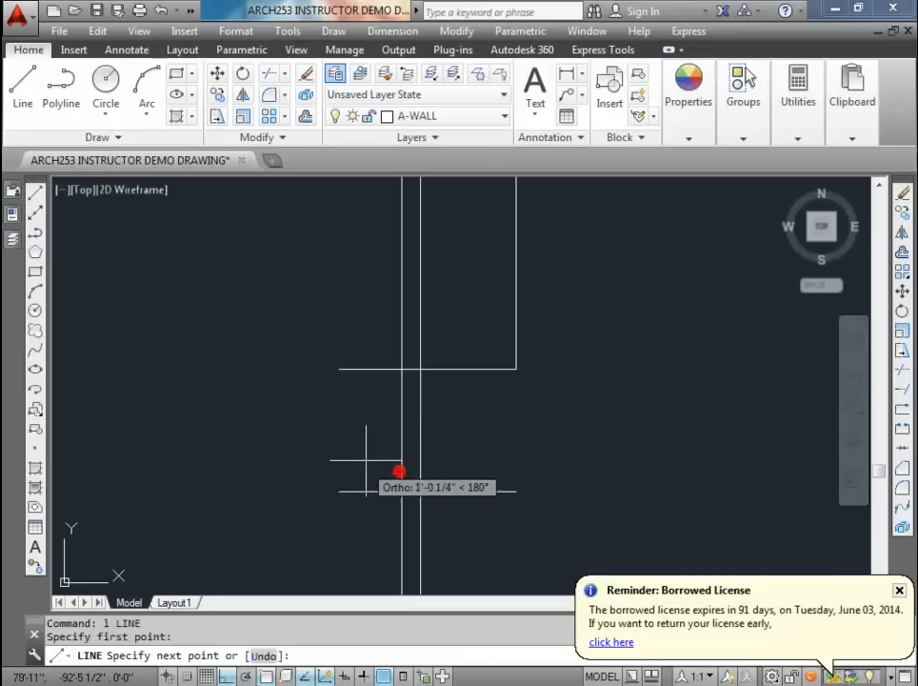
type("2")
key("Return")
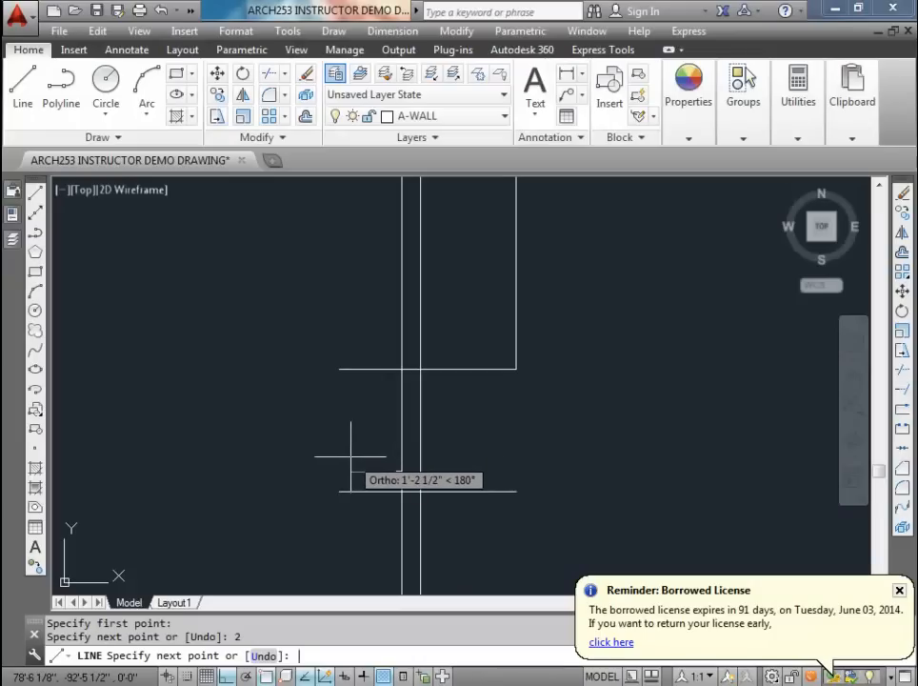
type("4")
key("Return")
left_click(384, 372)
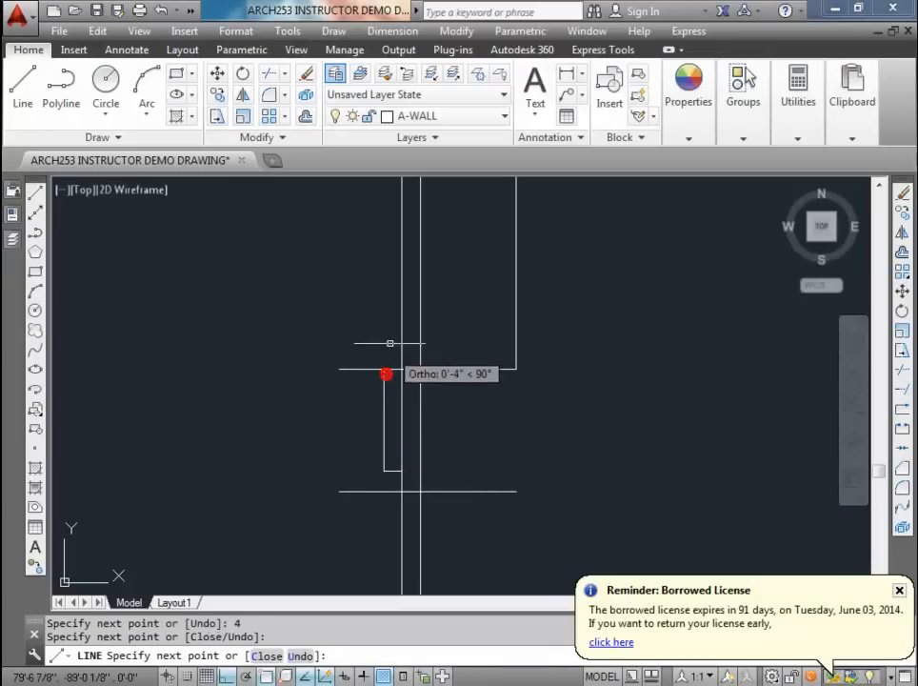
key("Return")
scroll(409, 460, "up", 4)
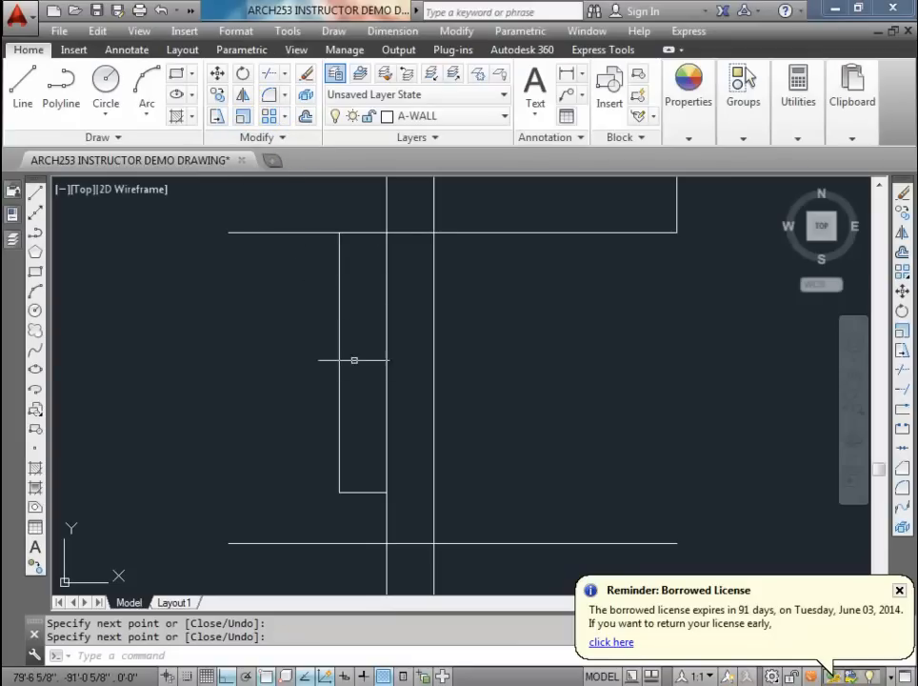
Step: Offset the right wall's inner face 2" toward the room
scroll(379, 354, "down", 2)
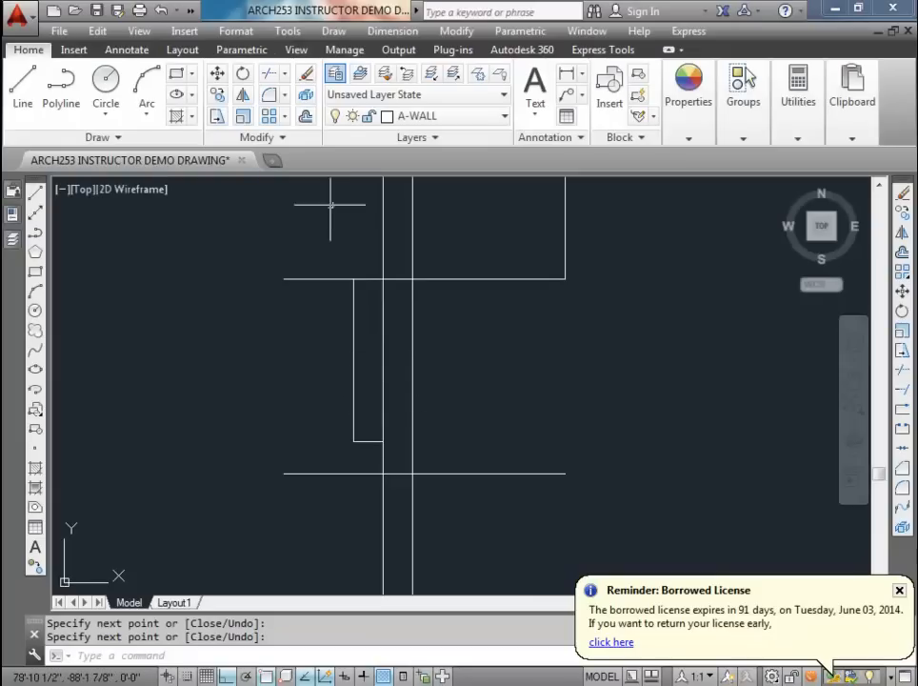
left_click(301, 115)
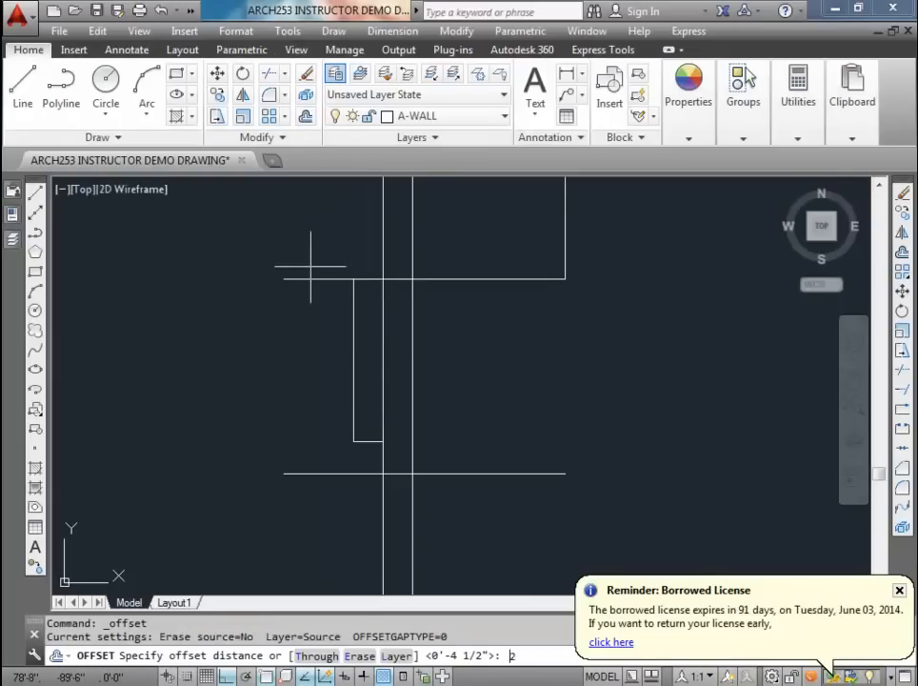
type("2")
key("Return")
left_click(379, 255)
left_click(314, 248)
key("Return")
Step: Assign the new line beside the right wall's inner face to the A-DETL-LLIN layer and deselect it
left_click(374, 247)
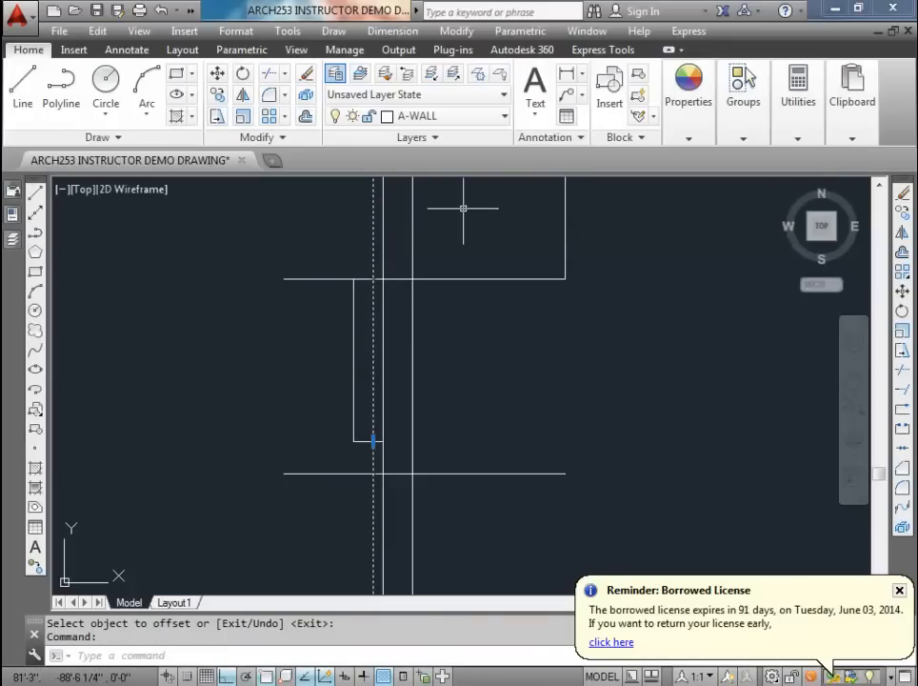
left_click(505, 117)
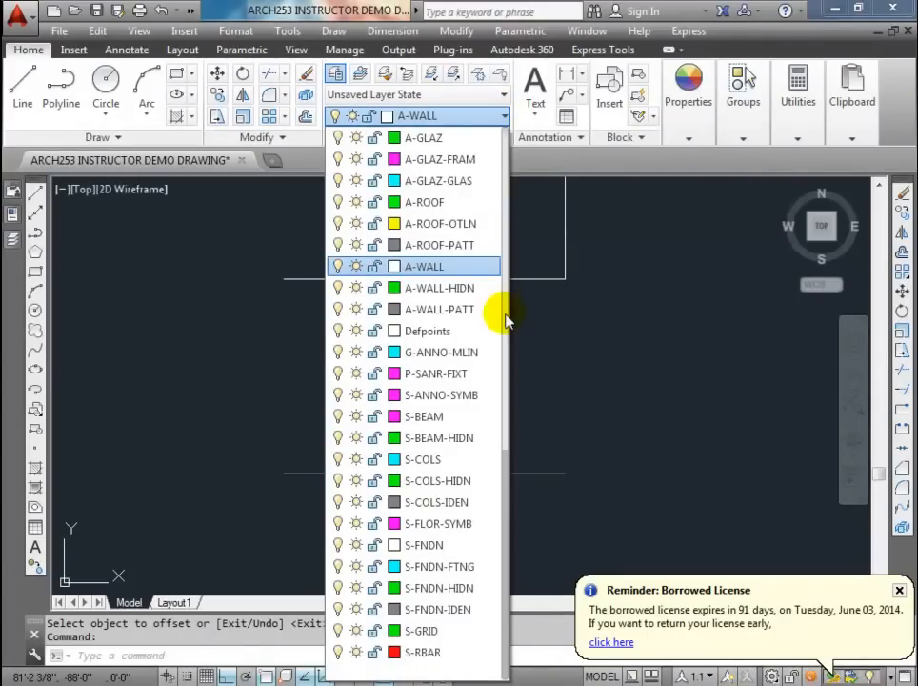
scroll(505, 285, "up", 4)
scroll(502, 172, "up", 7)
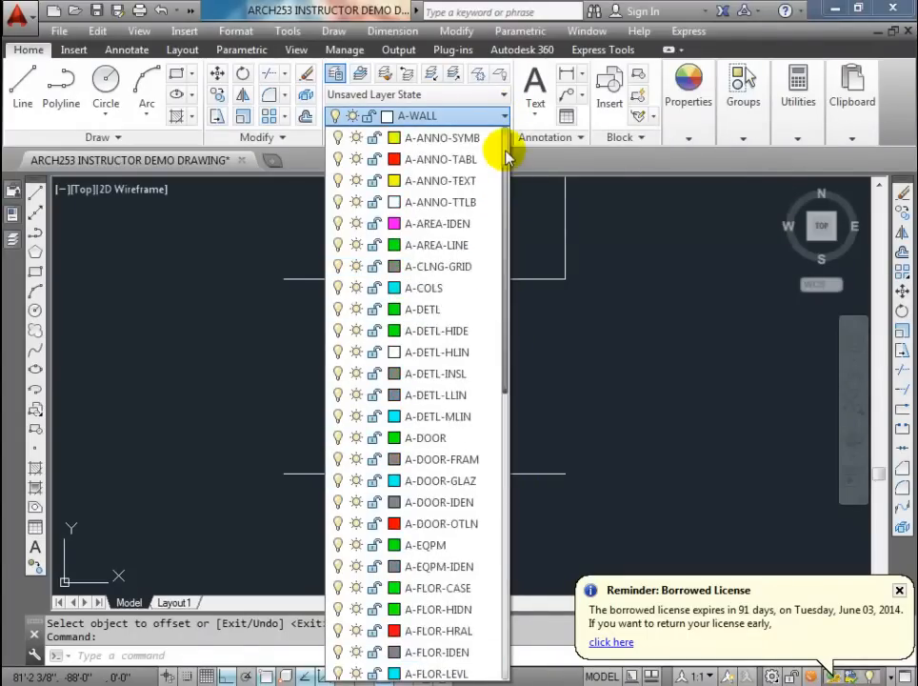
scroll(496, 205, "down", 1)
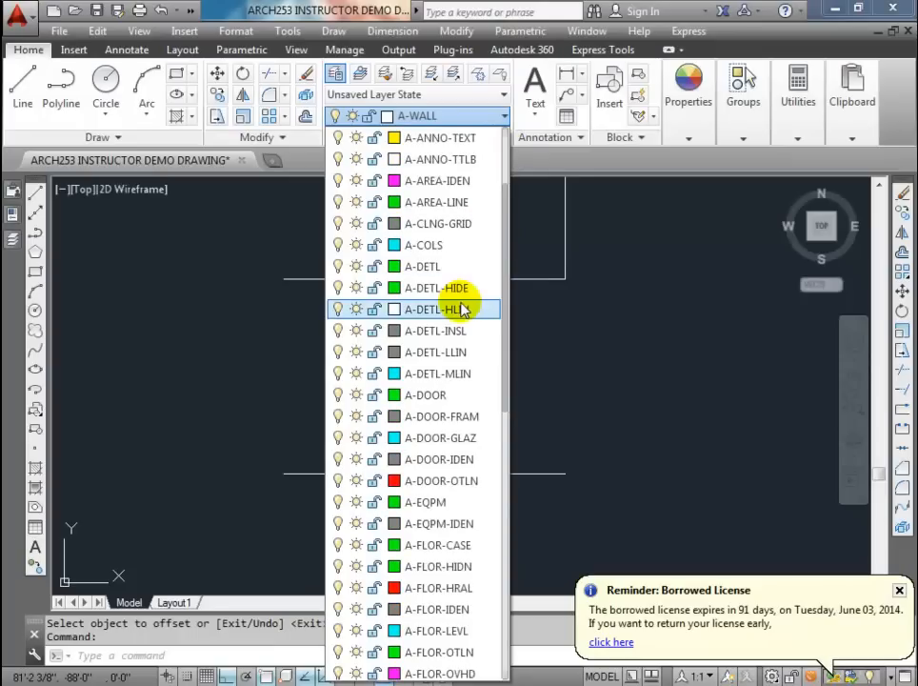
left_click(461, 352)
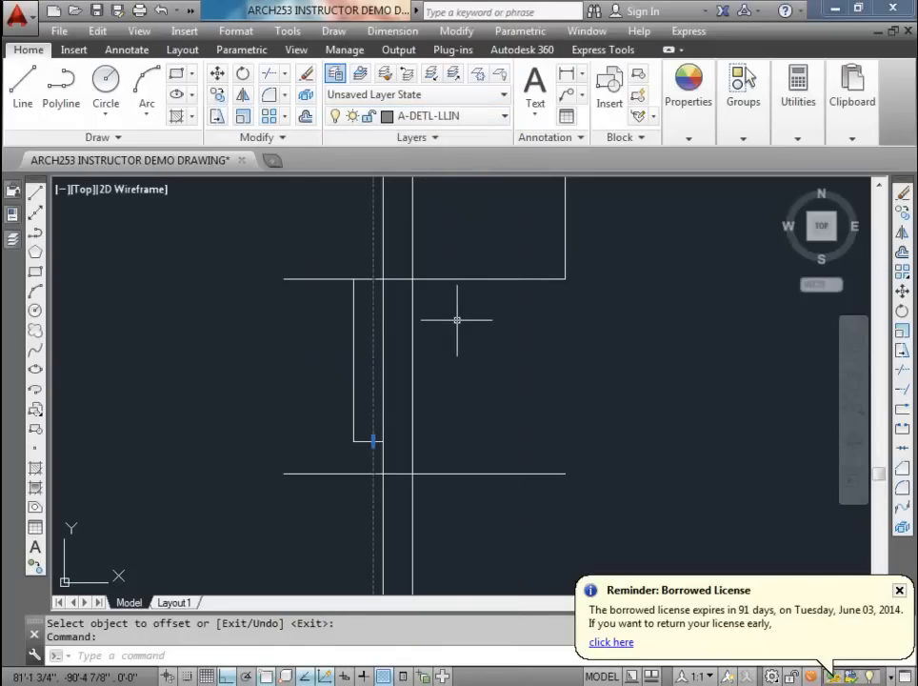
key("Escape")
key("Escape")
Step: Measure the horizontal distance from the recess's vertical line to the right wall's outer face with a linear dimension, without placing it
scroll(395, 314, "down", 2)
scroll(390, 311, "up", 2)
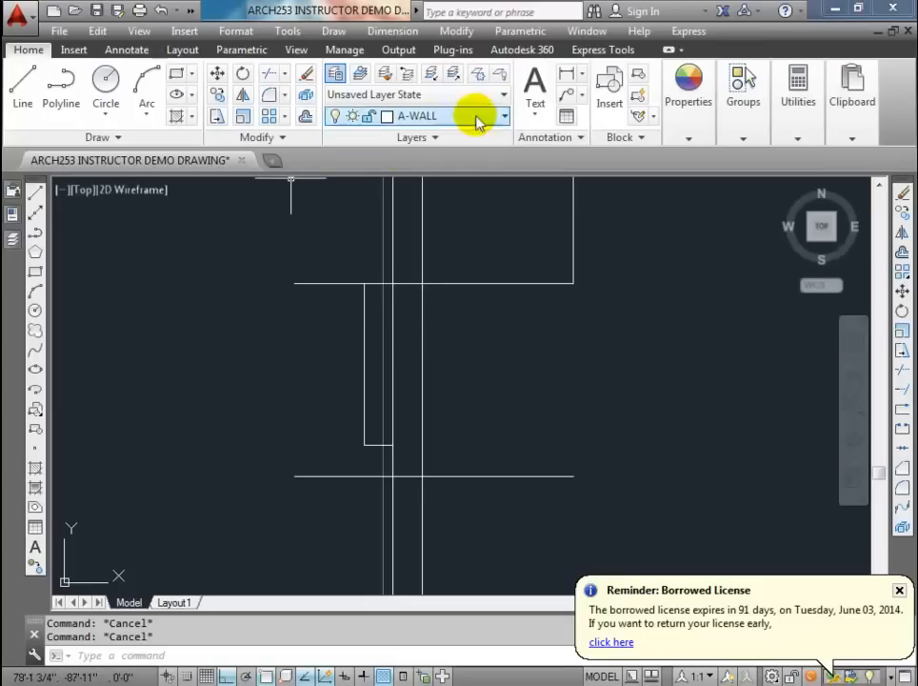
left_click(569, 74)
left_click(364, 283)
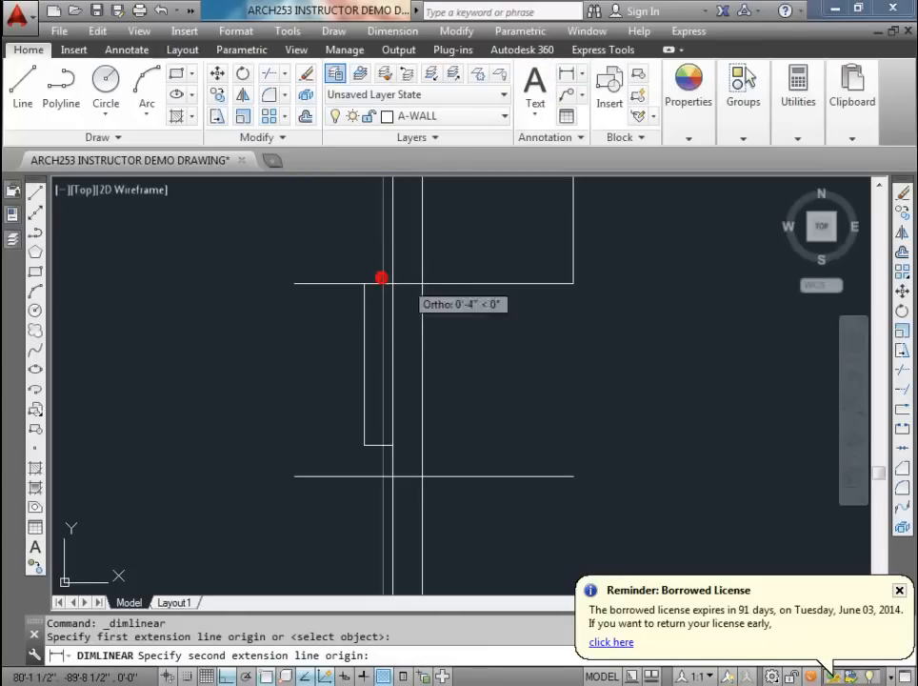
left_click(422, 283)
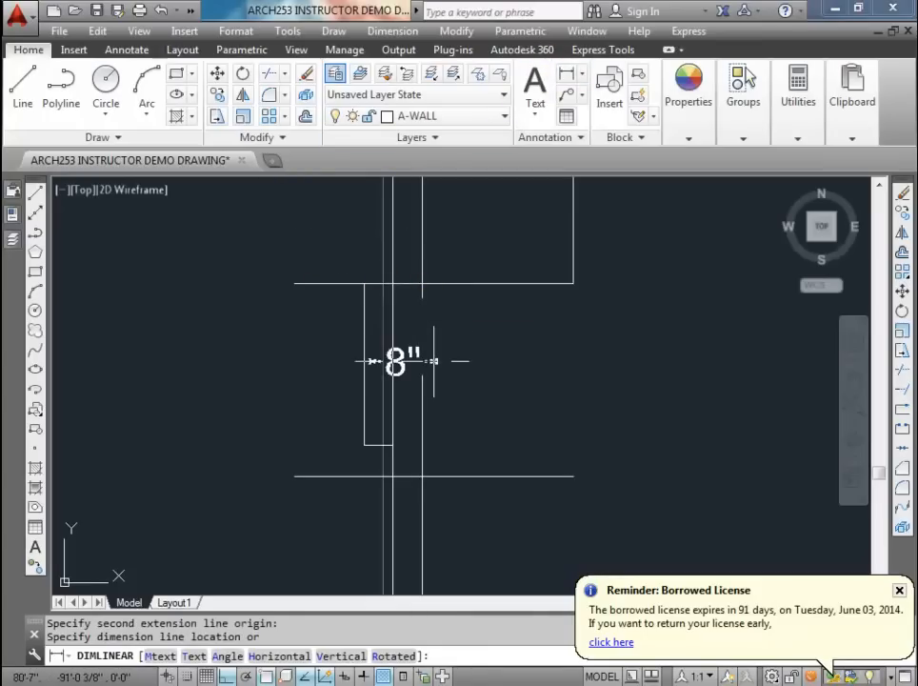
key("Escape")
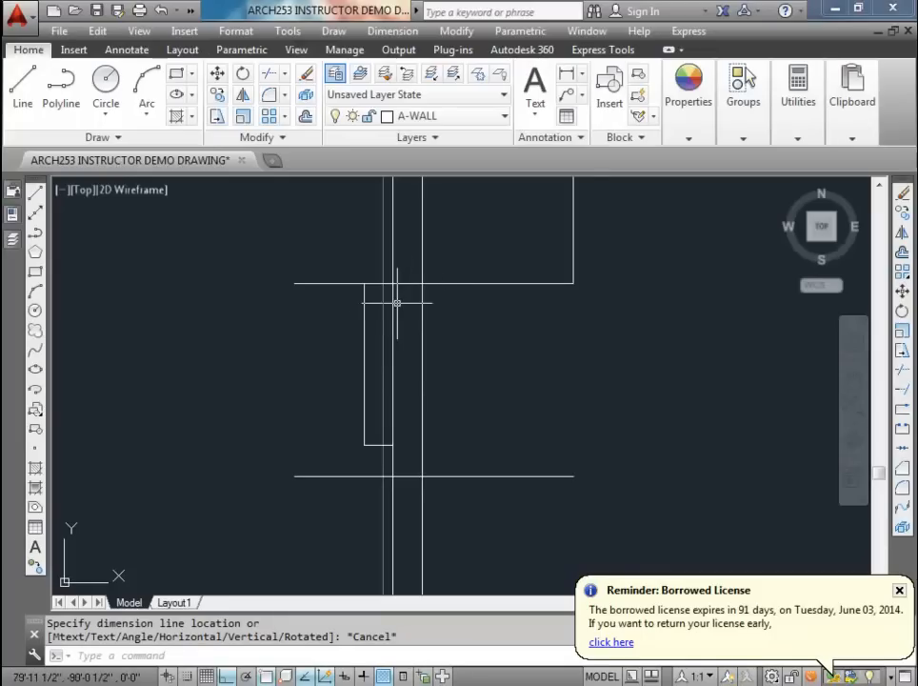
Step: Draw a circle with a 1.5" radius inside the narrow recess and nudge it between the vertical line and the thin A-DETL-LLIN line
scroll(395, 295, "up", 2)
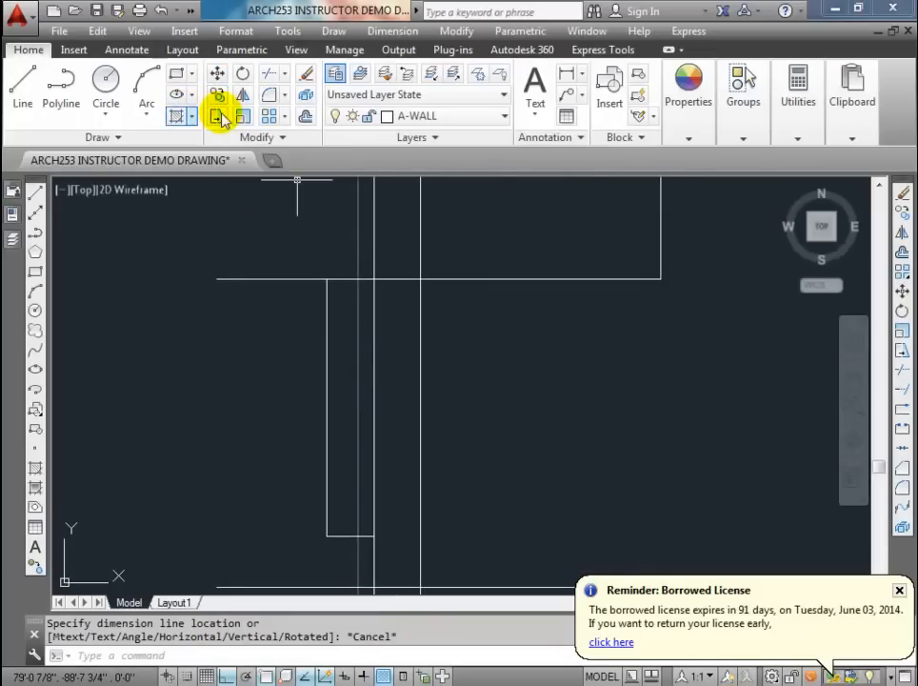
left_click(107, 85)
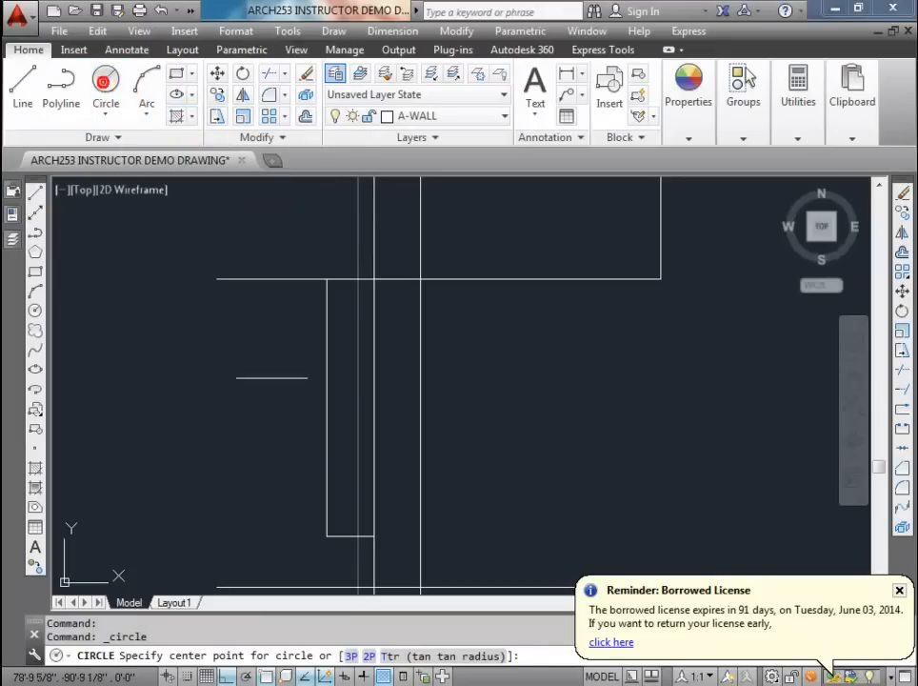
left_click(338, 412)
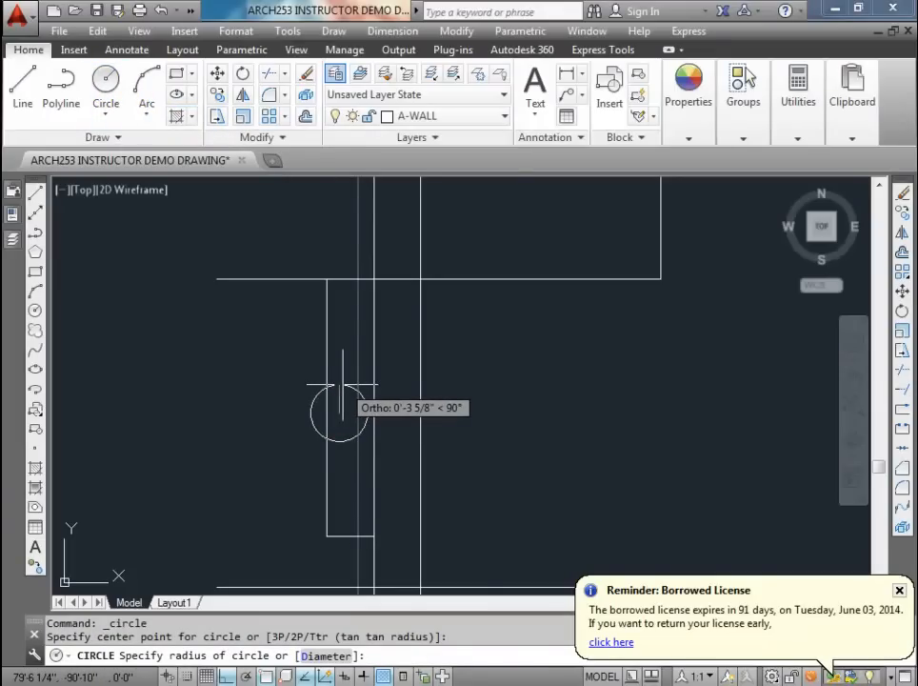
type("1.5")
key("Return")
key("Escape")
left_click(339, 411)
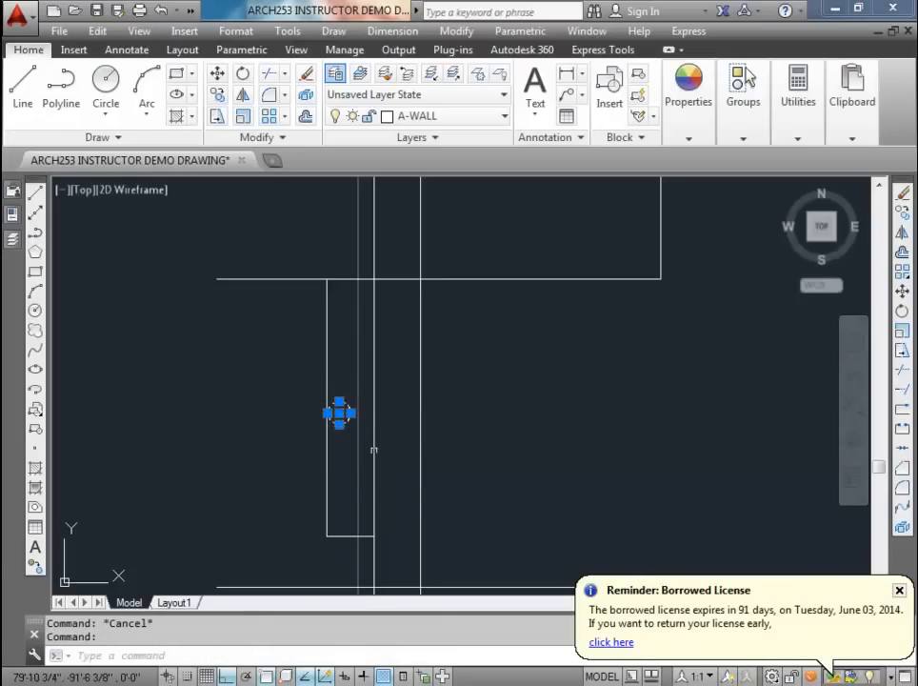
type("m")
key("Return")
left_click(487, 436)
left_click(491, 434)
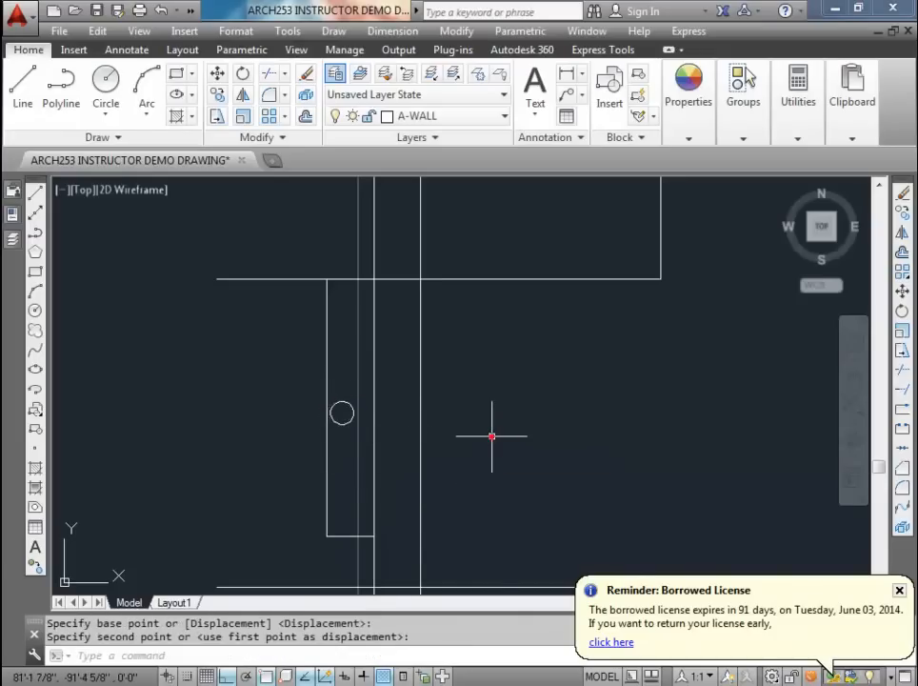
Step: Check how the circle fits in the recess beside the right wall, and erase it
scroll(354, 410, "up", 4)
scroll(328, 406, "down", 2)
scroll(342, 435, "down", 2)
middle_click_drag(342, 435, 341, 432)
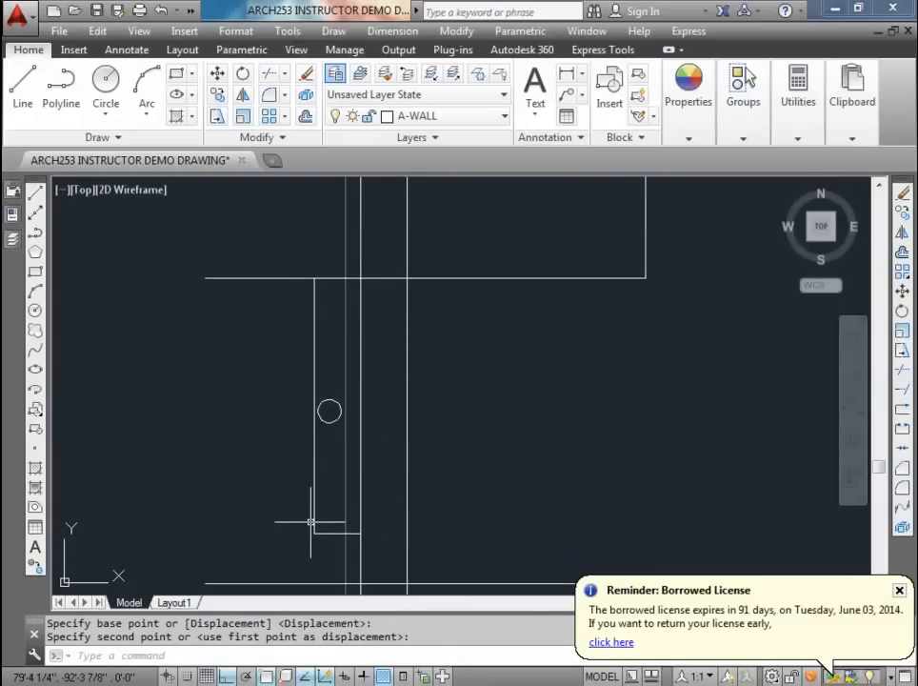
scroll(313, 521, "down", 2)
middle_click_drag(321, 475, 340, 457)
left_click(341, 439)
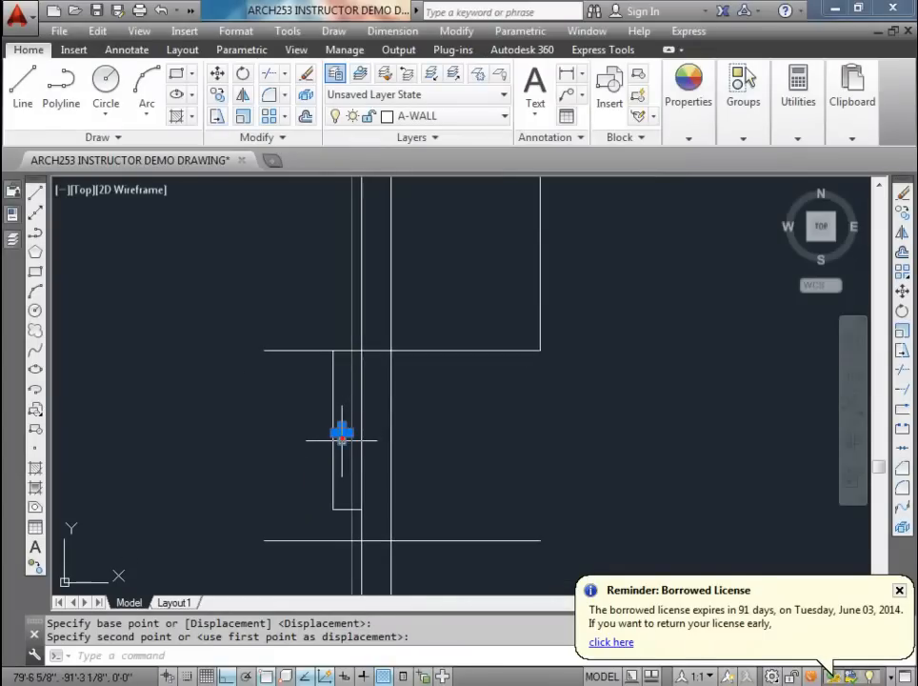
key("Delete")
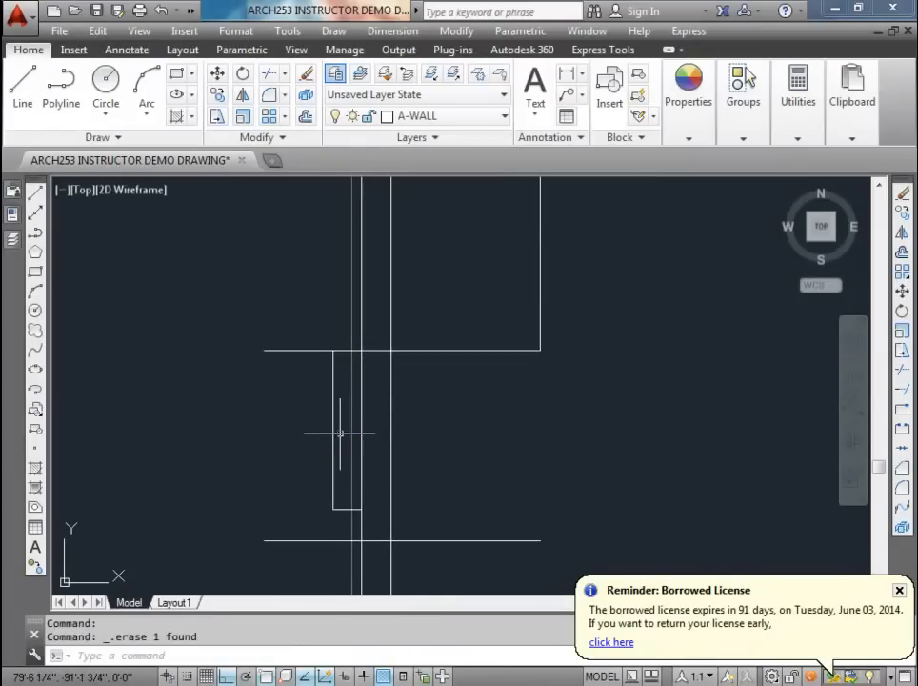
Step: Offset the recess's vertical line 4.5" toward the room and both horizontal opening lines 4.5" upward
left_click(305, 115)
type("4.5")
key("Return")
left_click(334, 387)
left_click(271, 376)
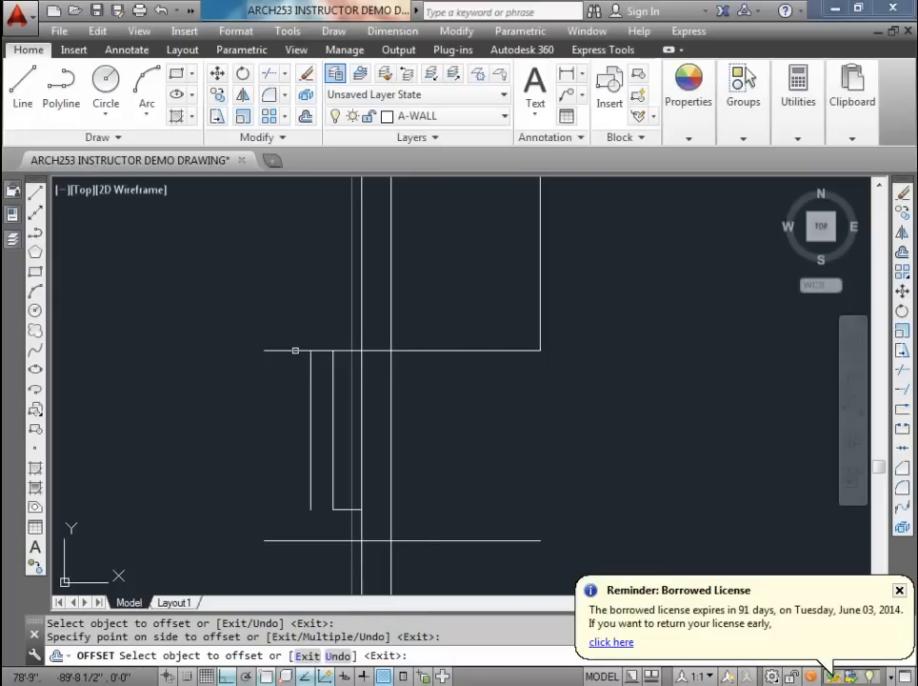
left_click(295, 350)
left_click(299, 311)
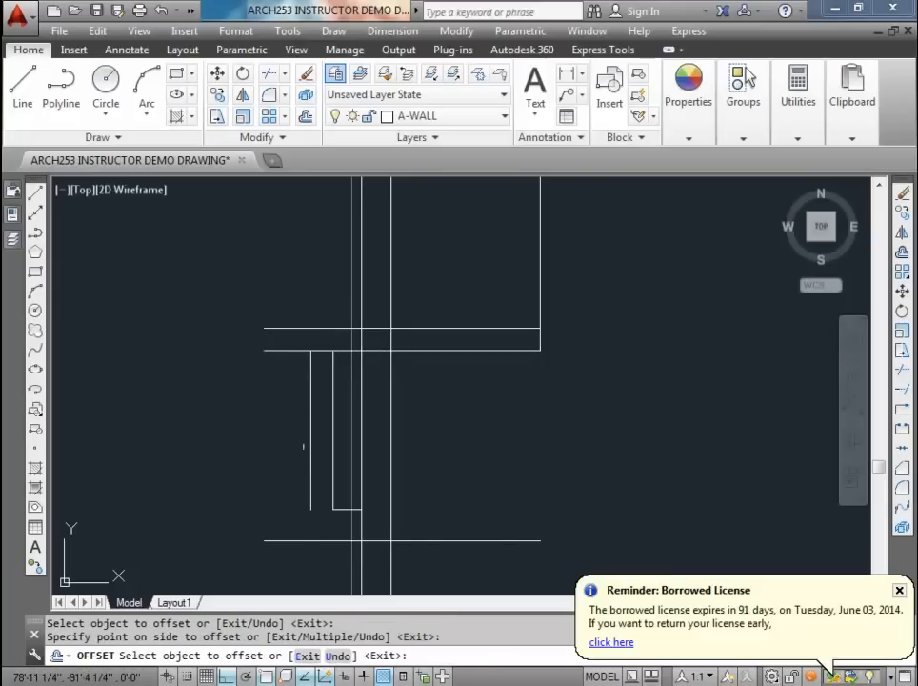
left_click(296, 538)
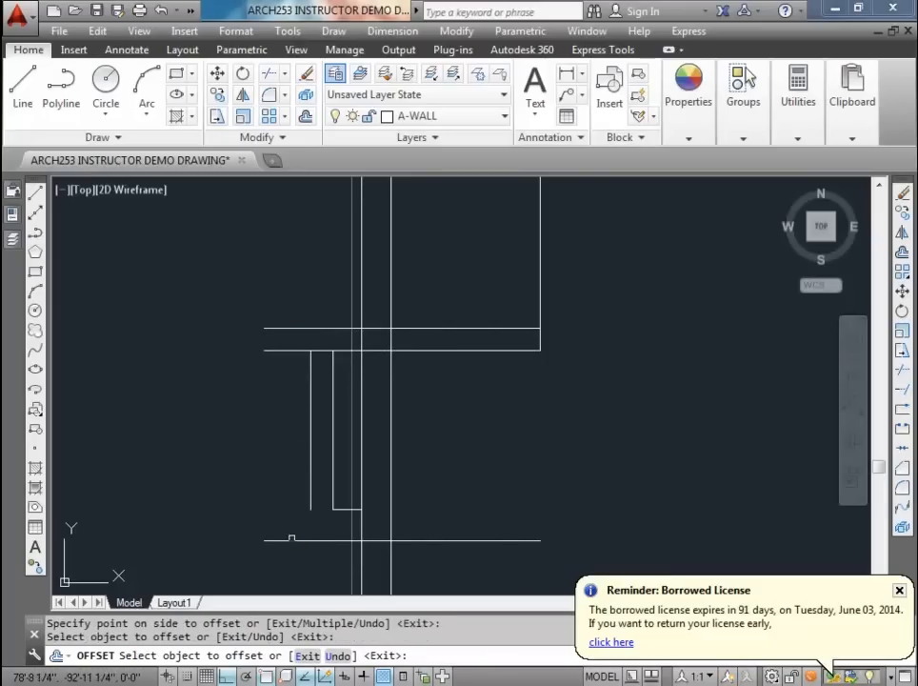
left_click(292, 539)
left_click(287, 487)
key("Escape")
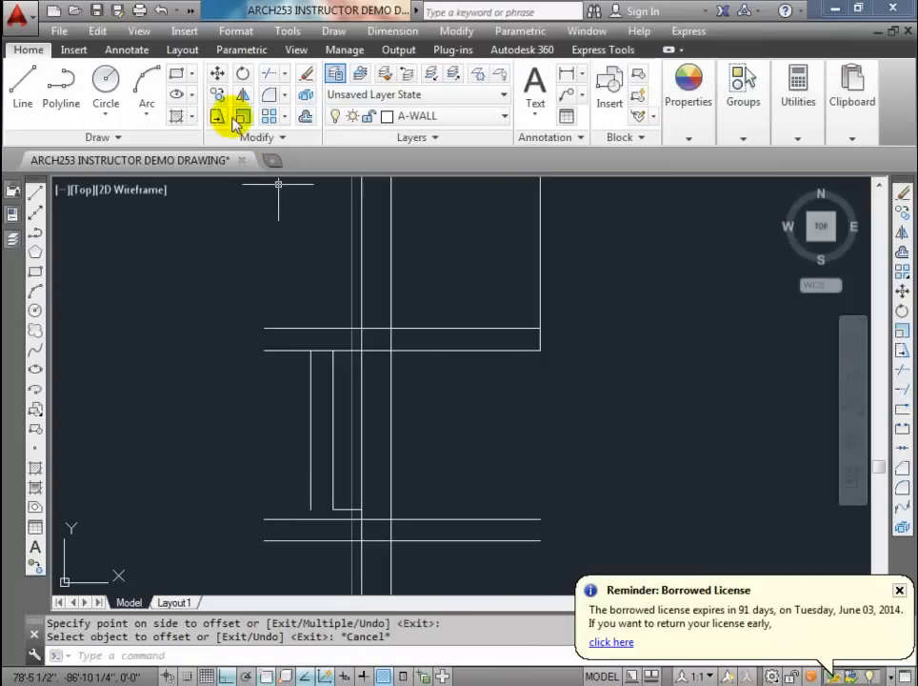
Step: Use Chamfer to join the outer vertical line with the uppermost and lowermost horizontal lines into square outer corners
left_click(283, 95)
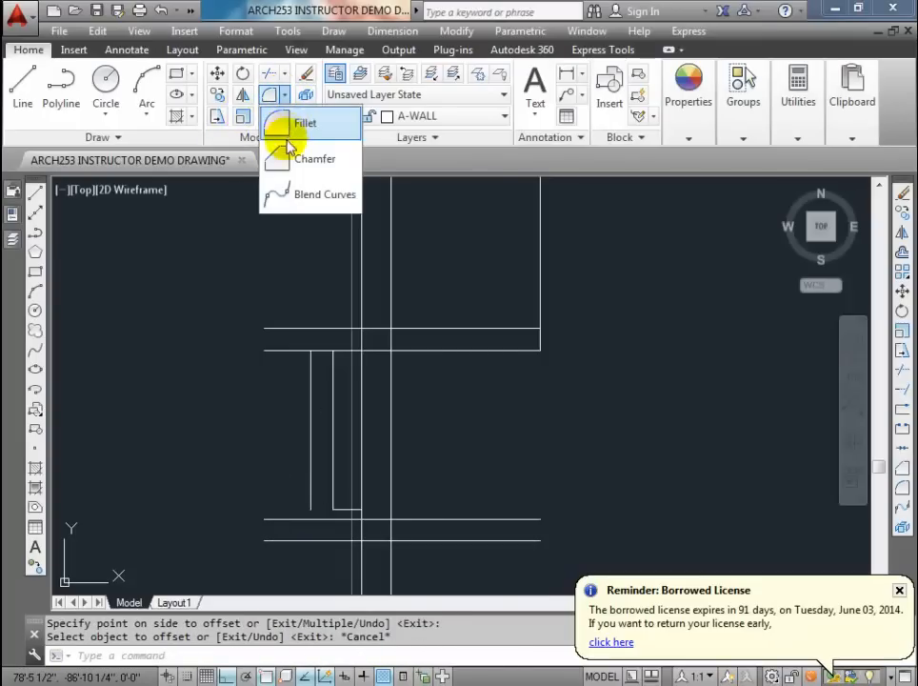
left_click(286, 159)
left_click(310, 358)
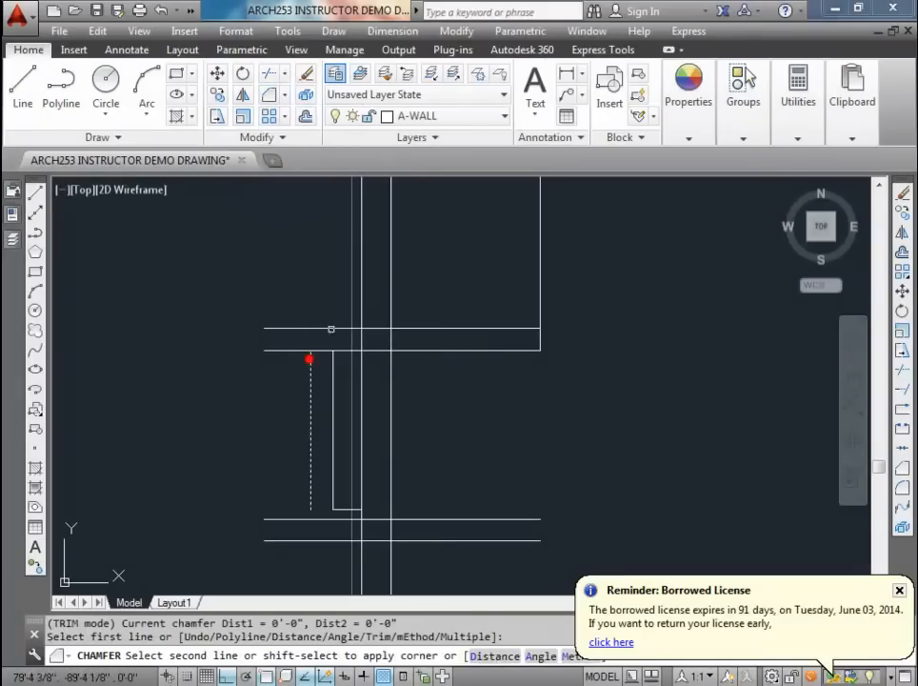
left_click(338, 327)
left_click(312, 403)
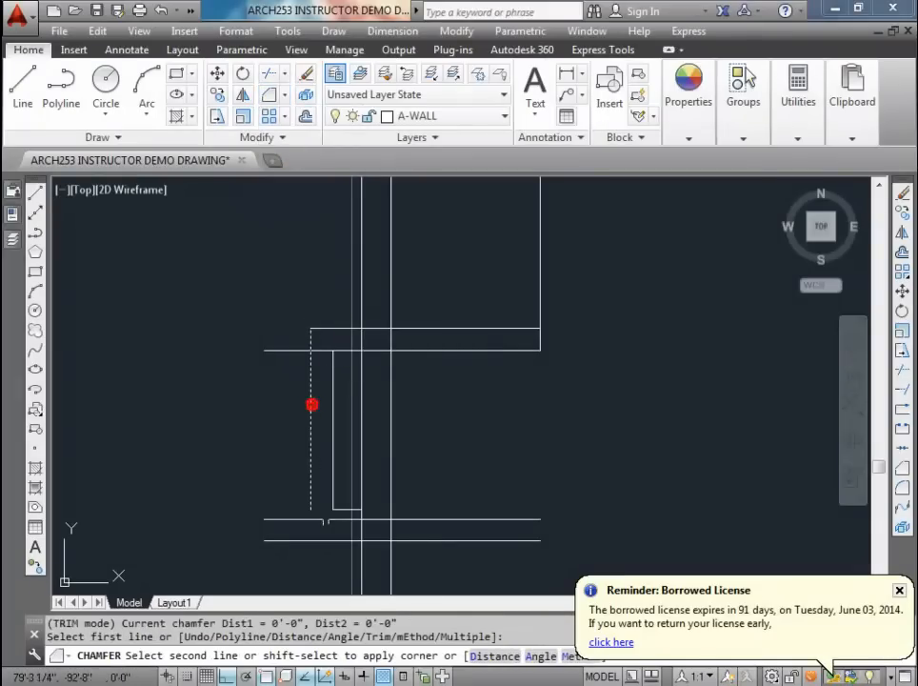
left_click(341, 540)
Step: Chamfer the inner vertical line with the two inner horizontal lines to form the enclosure's square inner corners
key("Return")
left_click(333, 484)
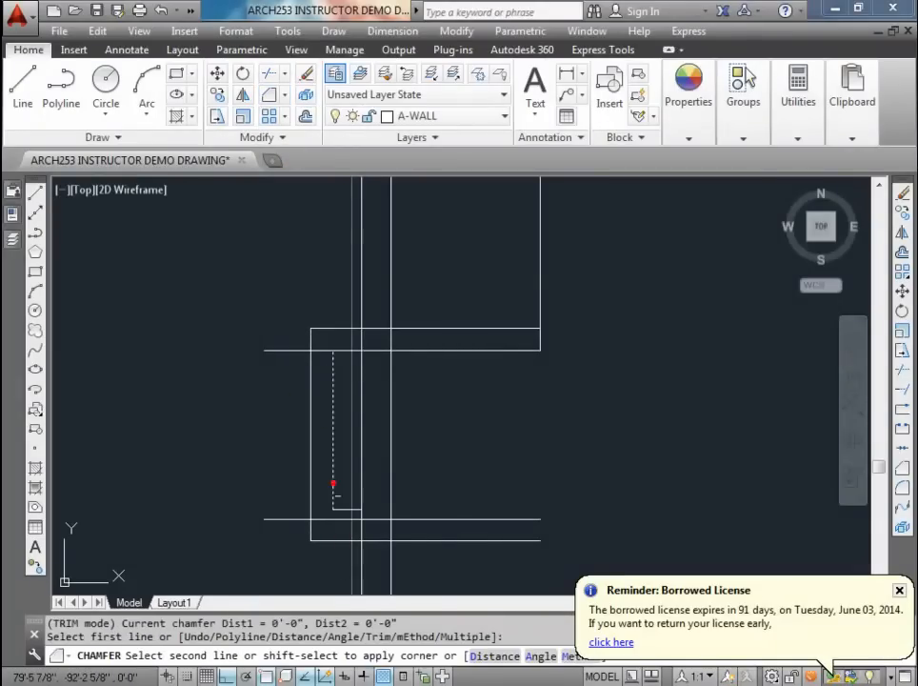
left_click(343, 519)
key("Return")
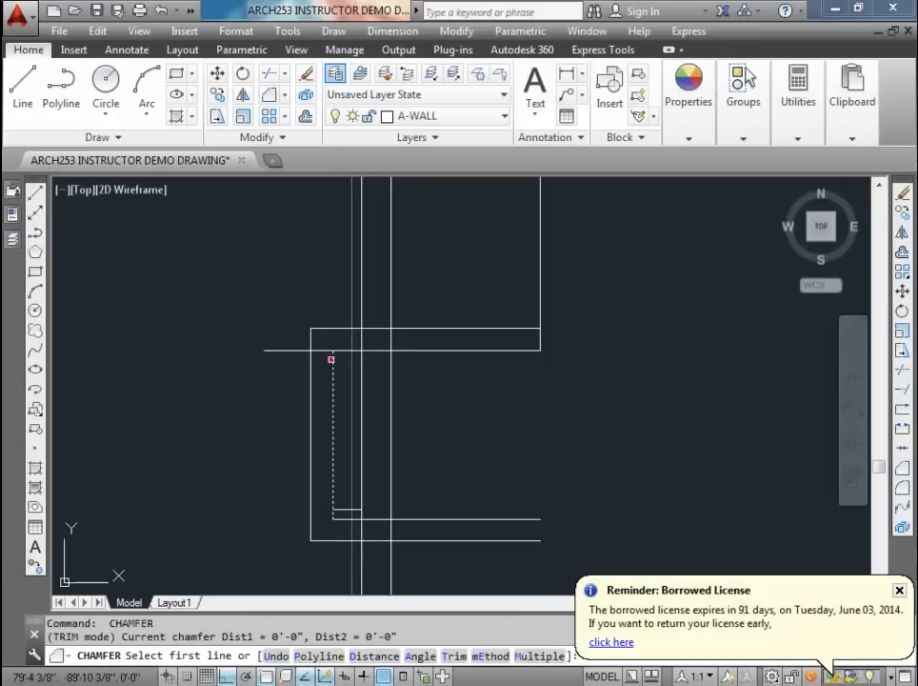
left_click(331, 359)
left_click(343, 350)
key("Escape")
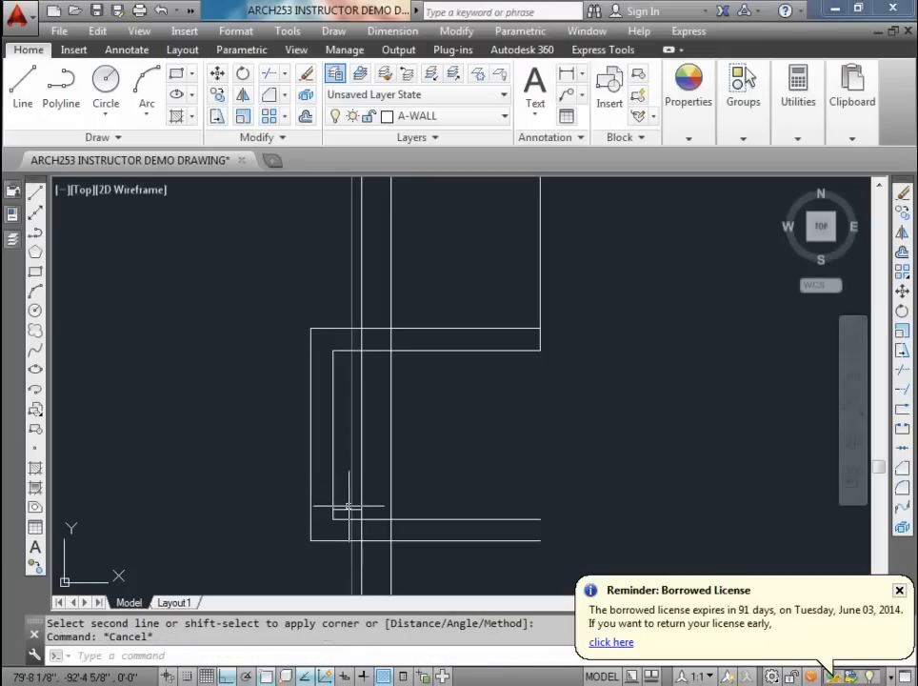
Step: Erase the short leftover horizontal line near the enclosure's lower inner corner
left_click(345, 506)
left_click(342, 510)
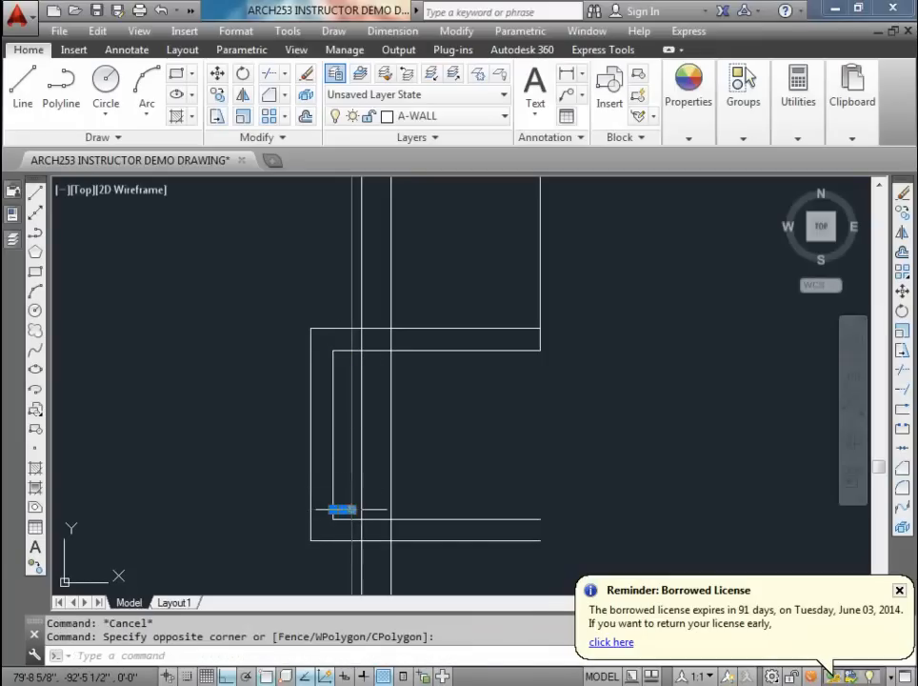
key("Delete")
left_click(354, 509)
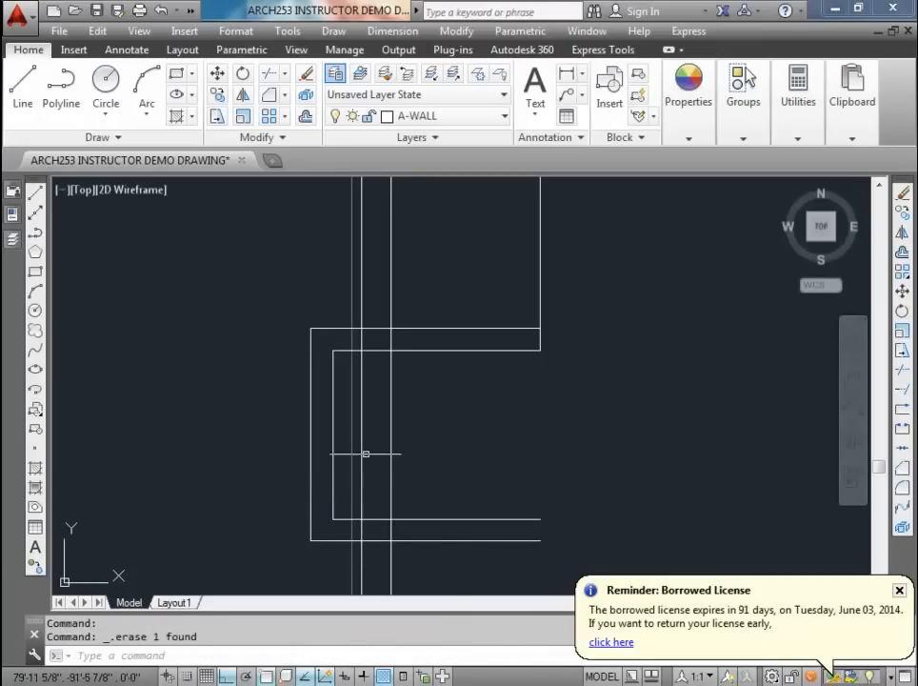
Step: Trim the enclosure's horizontal lines beyond the right wall's outer face and between the wall's two faces
type("tr")
key("Return")
key("Return")
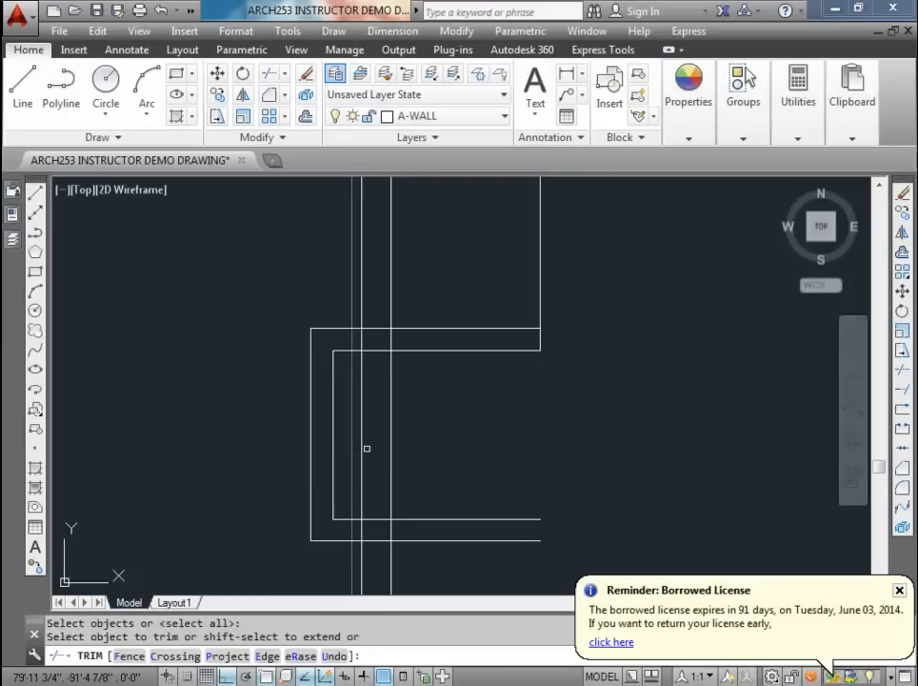
left_click(553, 561)
left_click(459, 284)
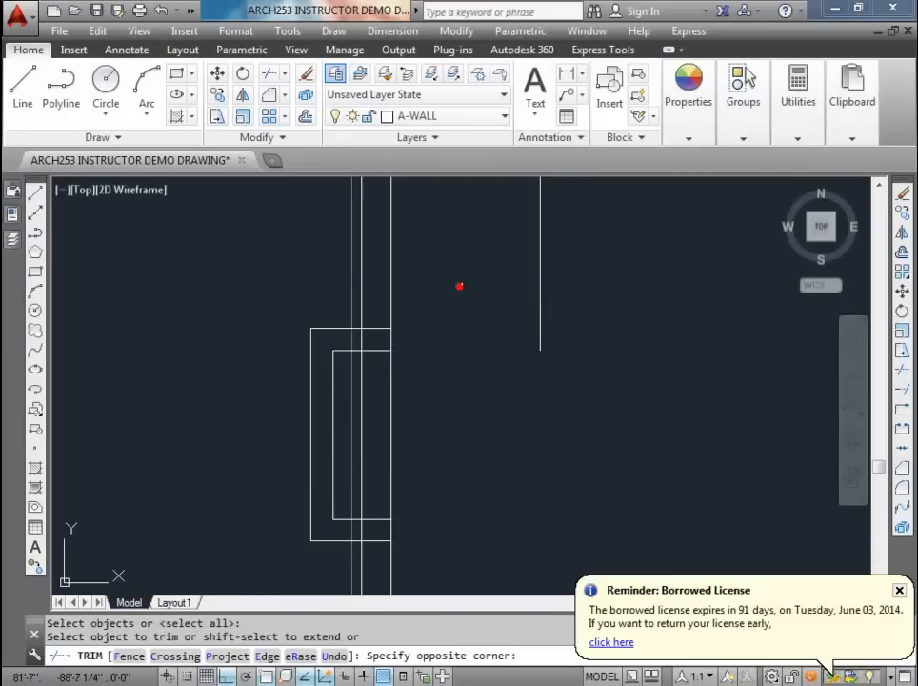
left_click(386, 376)
left_click(371, 303)
left_click(384, 557)
left_click(372, 498)
key("Return")
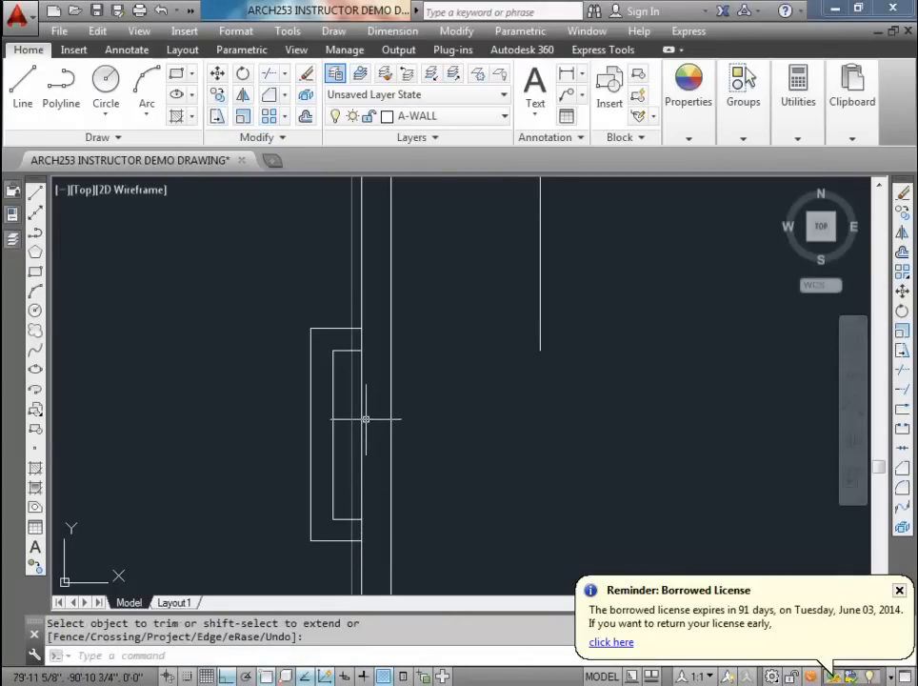
Step: Trim the thin inner line and the right wall's inner face where they cross the enclosure's upper and lower walls
key("Return")
key("Return")
left_click(353, 338)
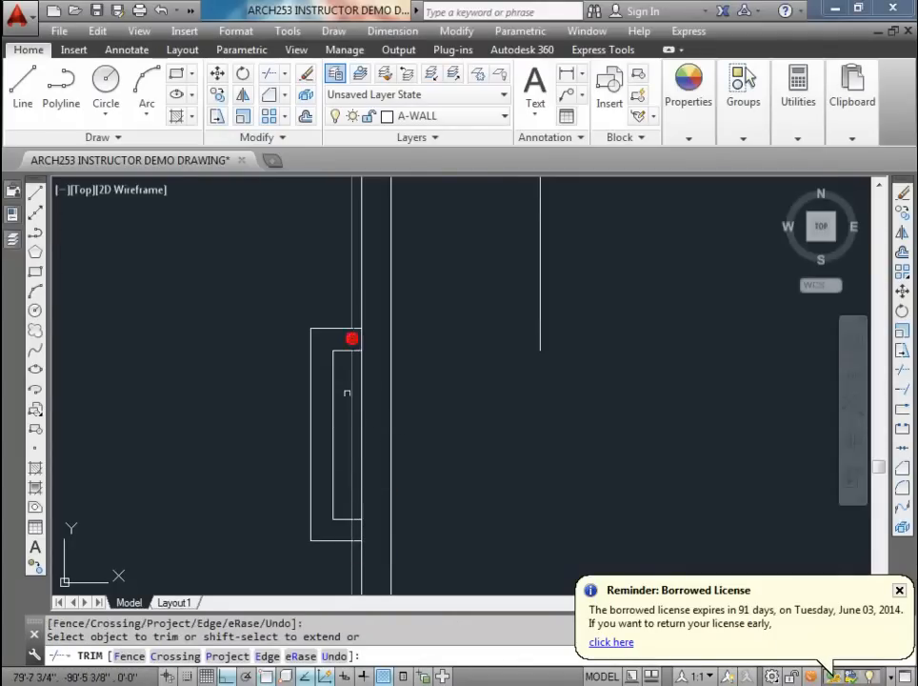
key("Return")
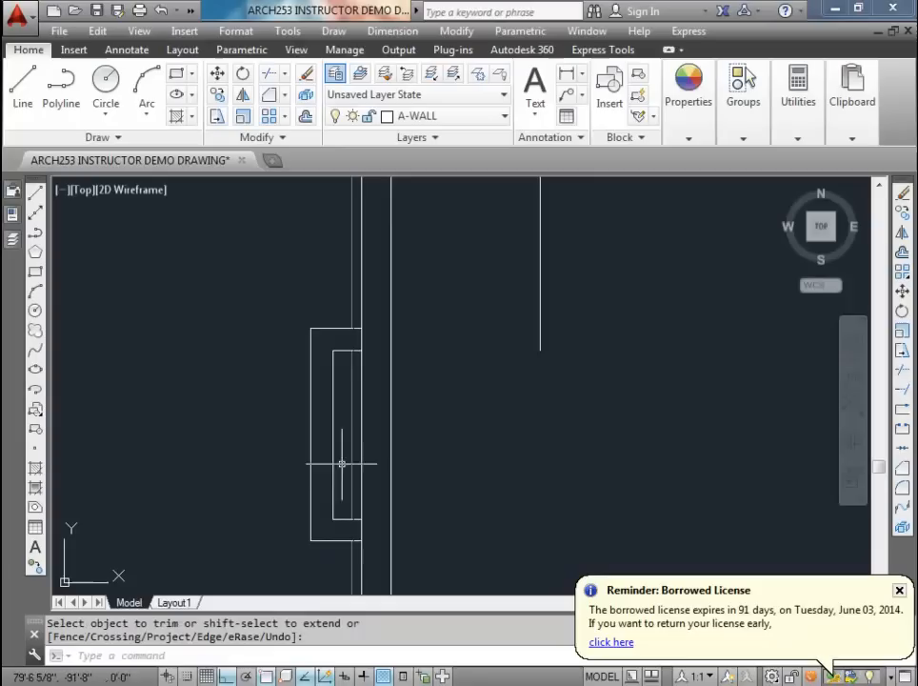
key("Return")
key("Return")
left_click(361, 337)
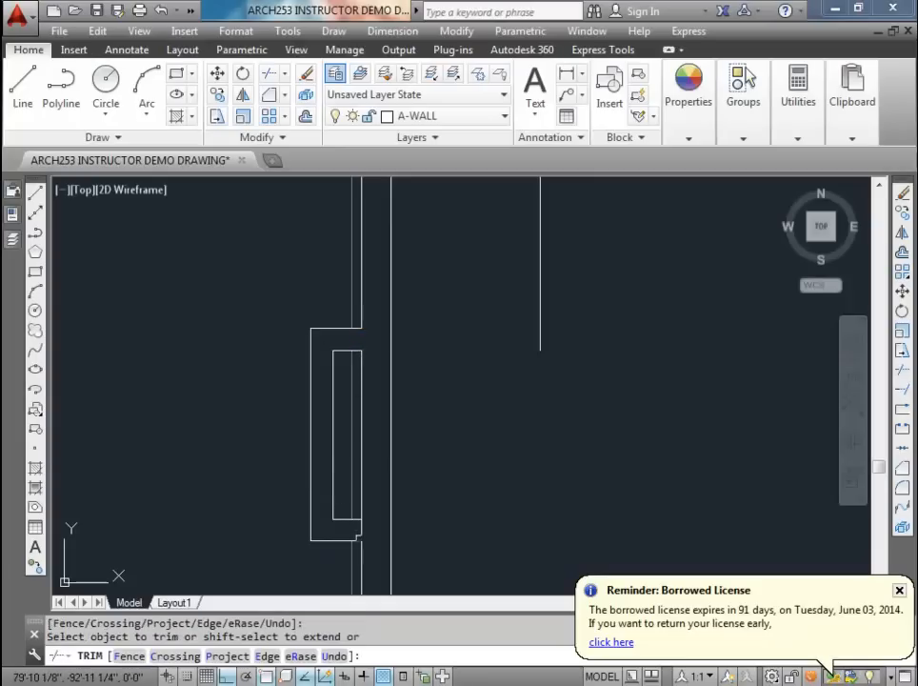
left_click(360, 530)
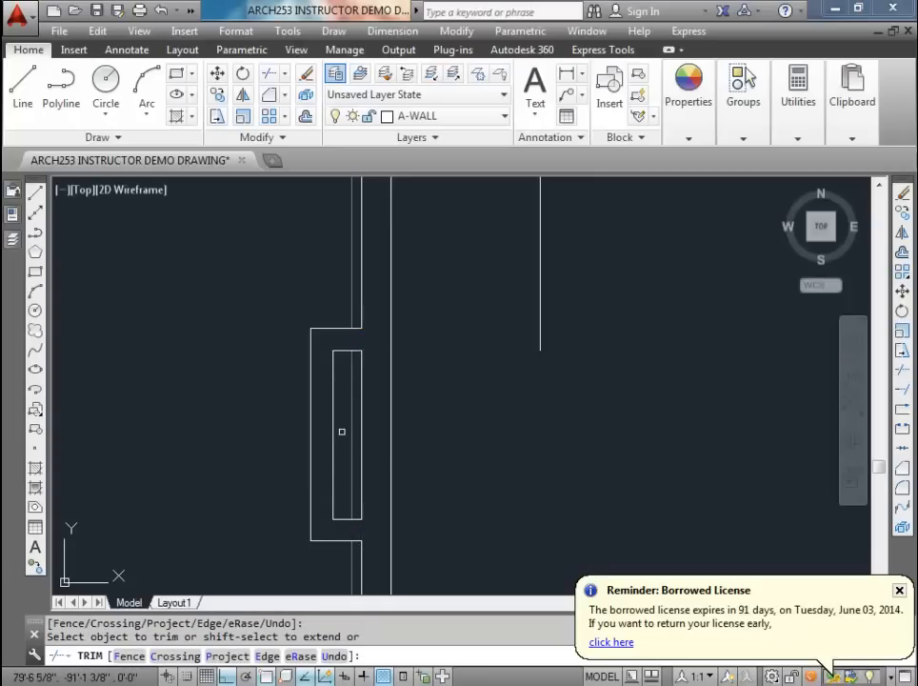
key("Return")
Step: Chamfer the thin line along the upper wall with the thin line along the left wall into a square corner
scroll(356, 412, "down", 2)
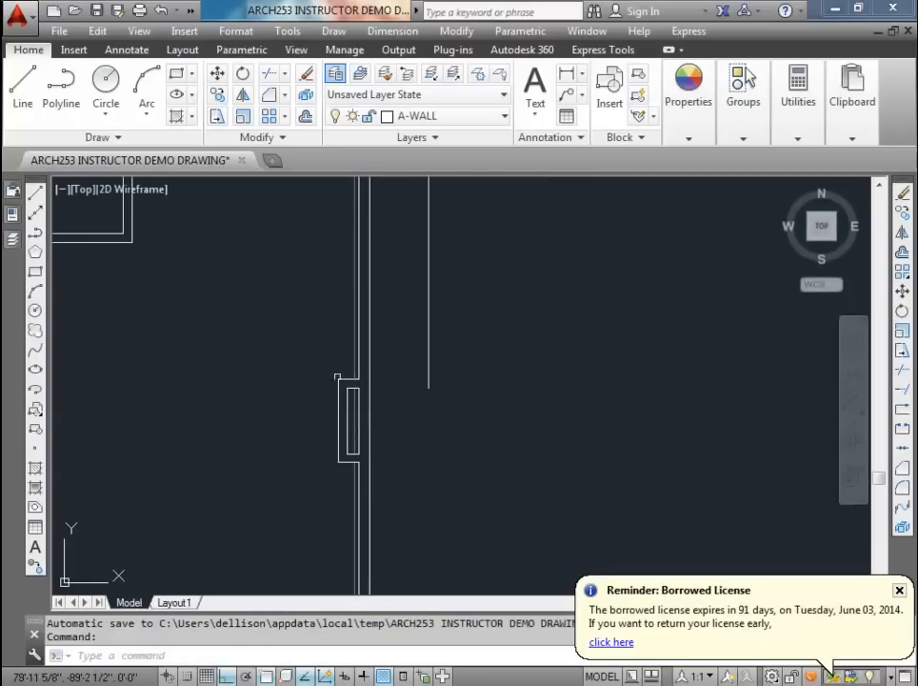
scroll(351, 384, "up", 3)
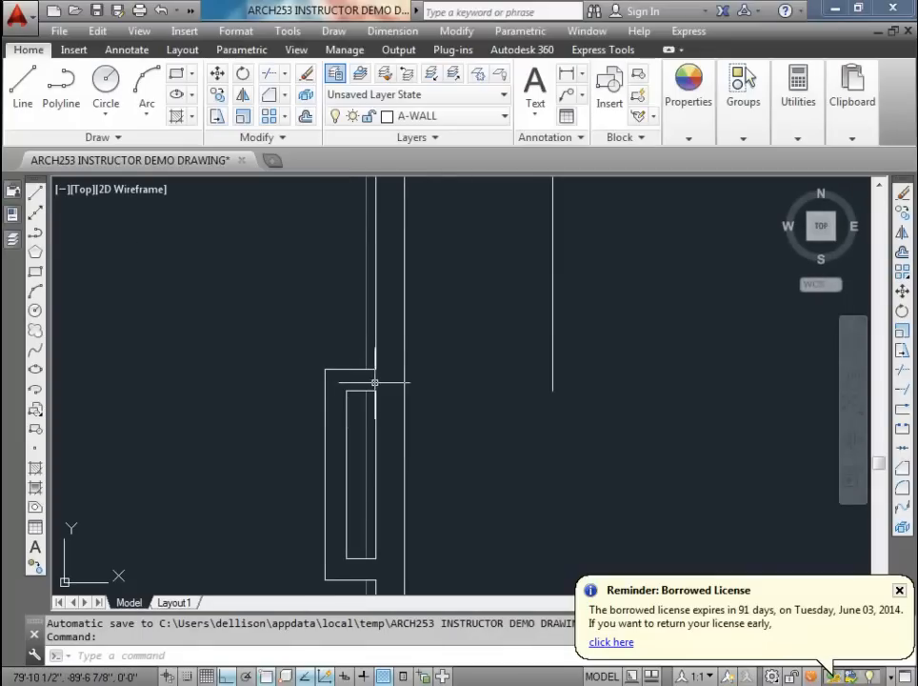
scroll(475, 334, "down", 3)
scroll(409, 271, "up", 3)
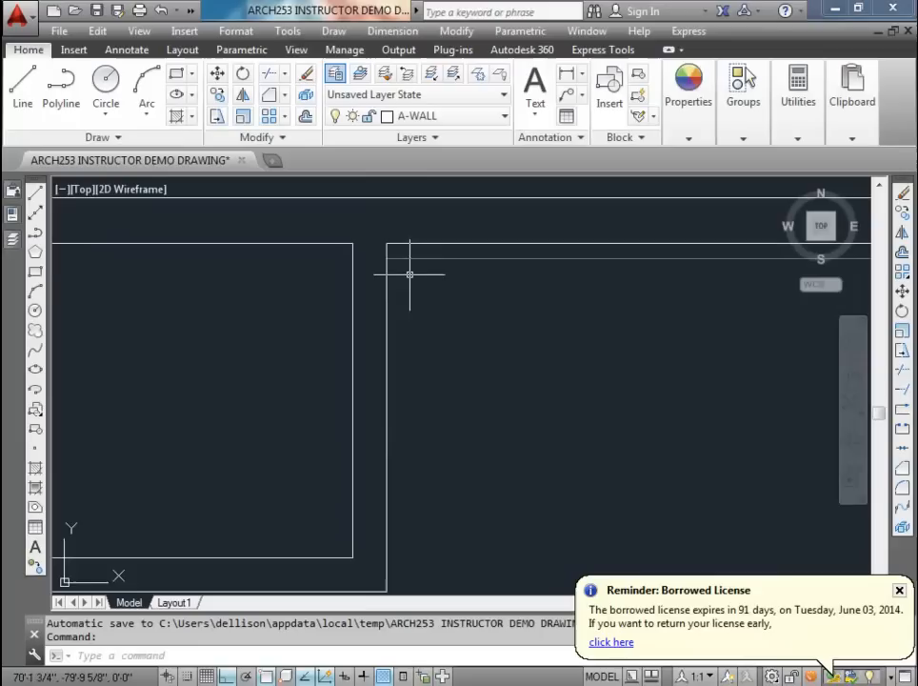
scroll(420, 269, "down", 2)
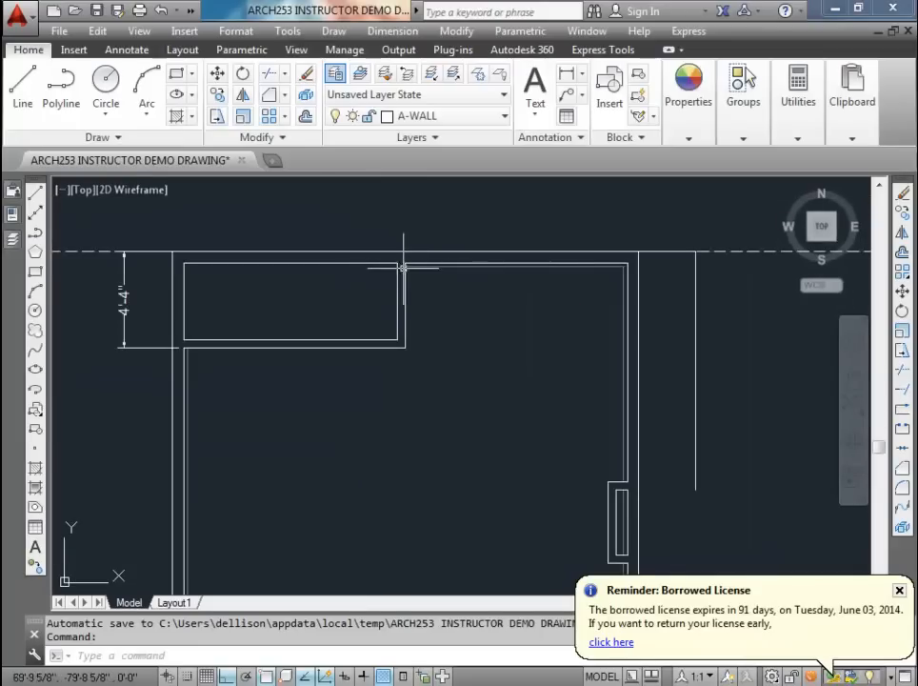
left_click(269, 97)
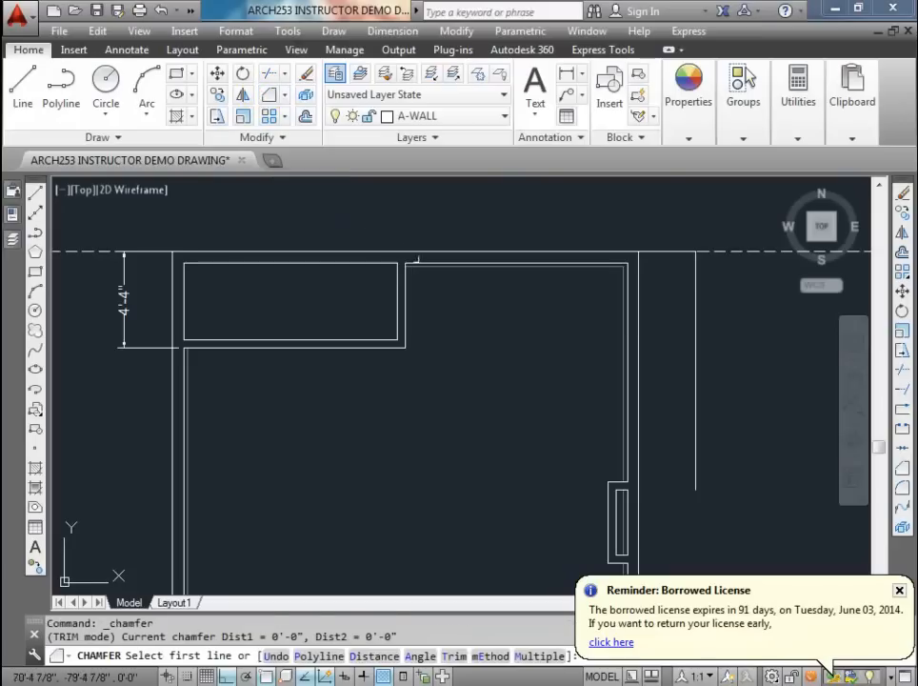
left_click(417, 267)
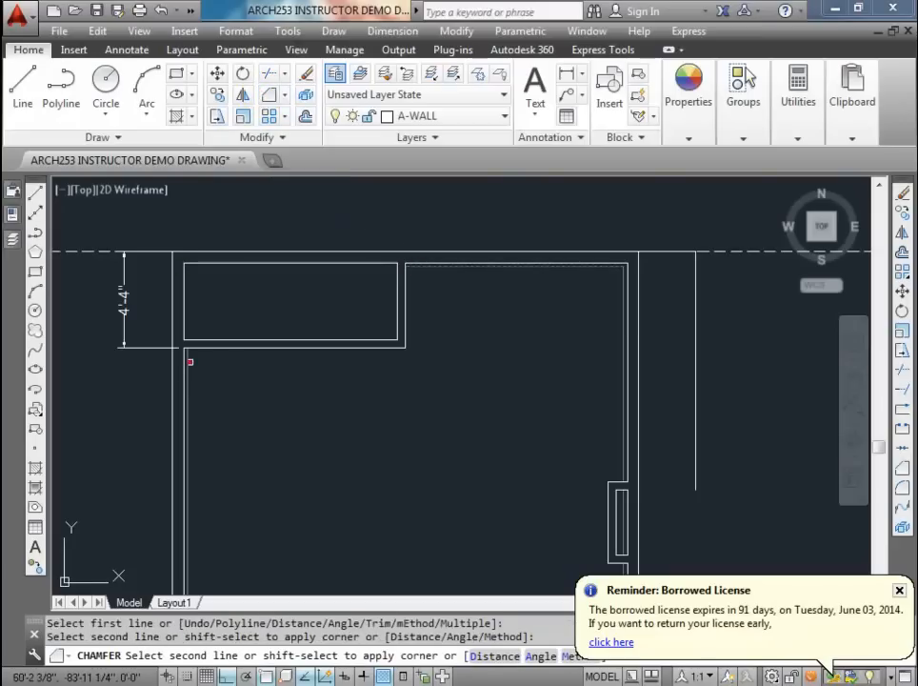
left_click(187, 357)
key("Return")
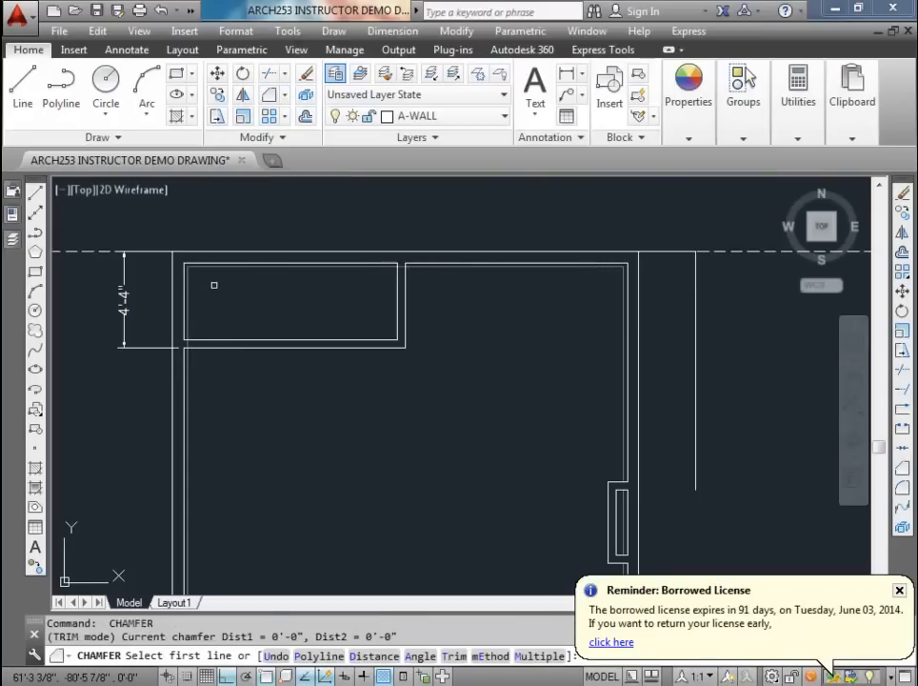
Step: Trim the thin inner lines where they pass through the 4.5-inch walls of the upper-left room
key("Escape")
type("tr")
key("Return")
key("Return")
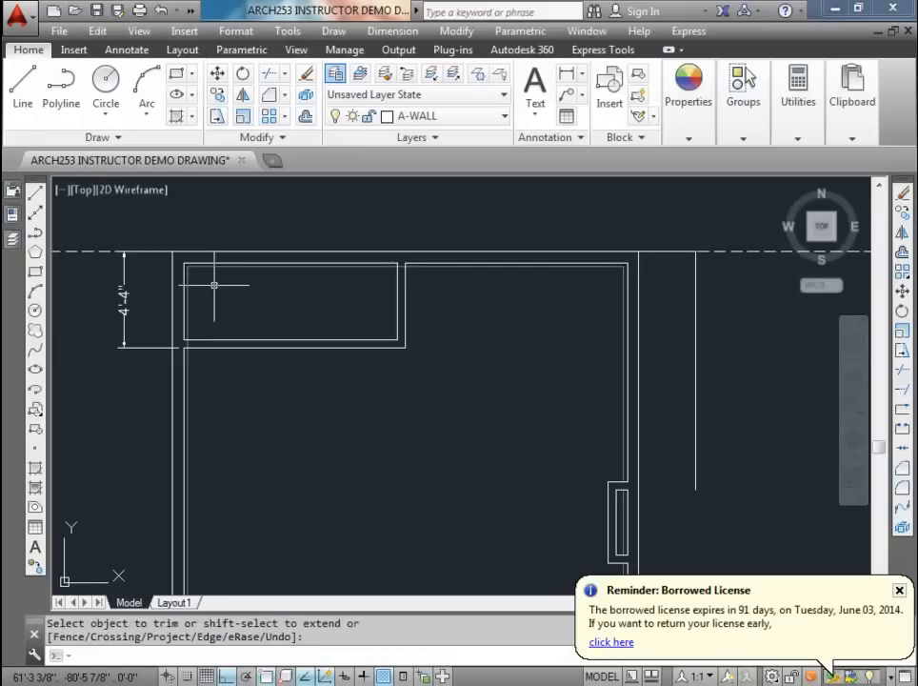
scroll(186, 343, "up", 3)
scroll(187, 344, "down", 2)
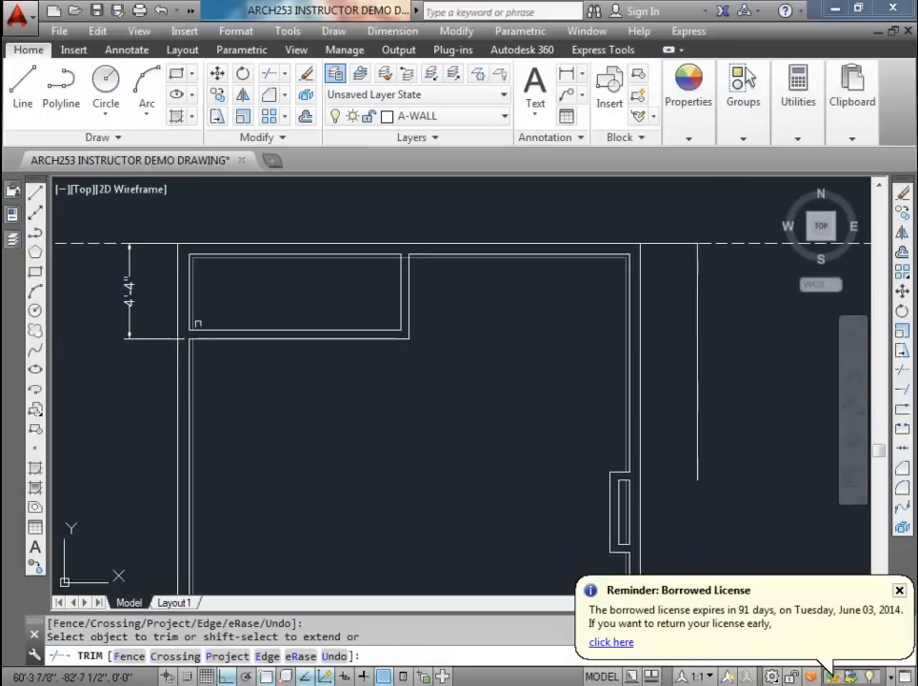
scroll(400, 257, "up", 2)
key("Return")
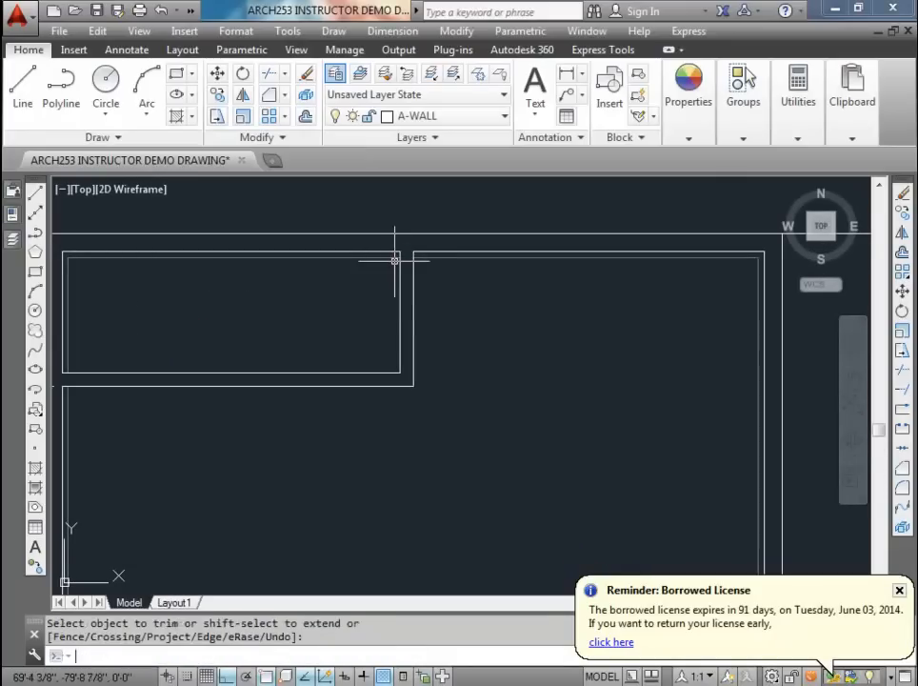
Step: Erase the leftover vertical line outside the right exterior wall
scroll(389, 262, "down", 4)
middle_click_drag(441, 332, 407, 311)
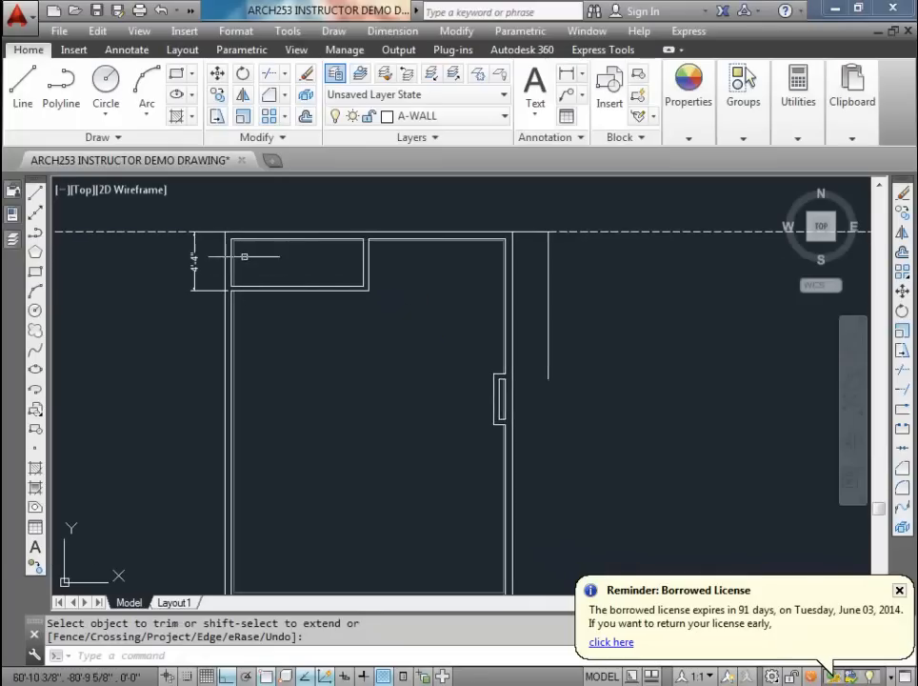
mouse_move(426, 353)
middle_mouse_down()
mouse_move(383, 274)
mouse_move(364, 352)
middle_mouse_up()
left_click(502, 311)
left_click(477, 281)
key("Delete")
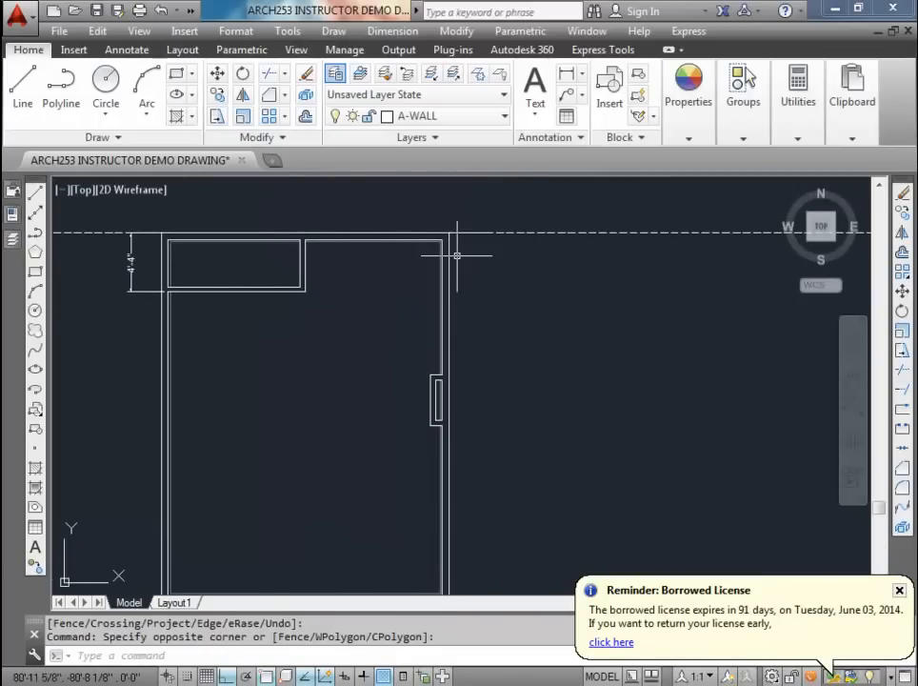
Step: Erase the short leftover solid horizontal line beyond the plan's upper-right outer corner
scroll(459, 232, "up", 2)
left_click(469, 236)
left_click(472, 235)
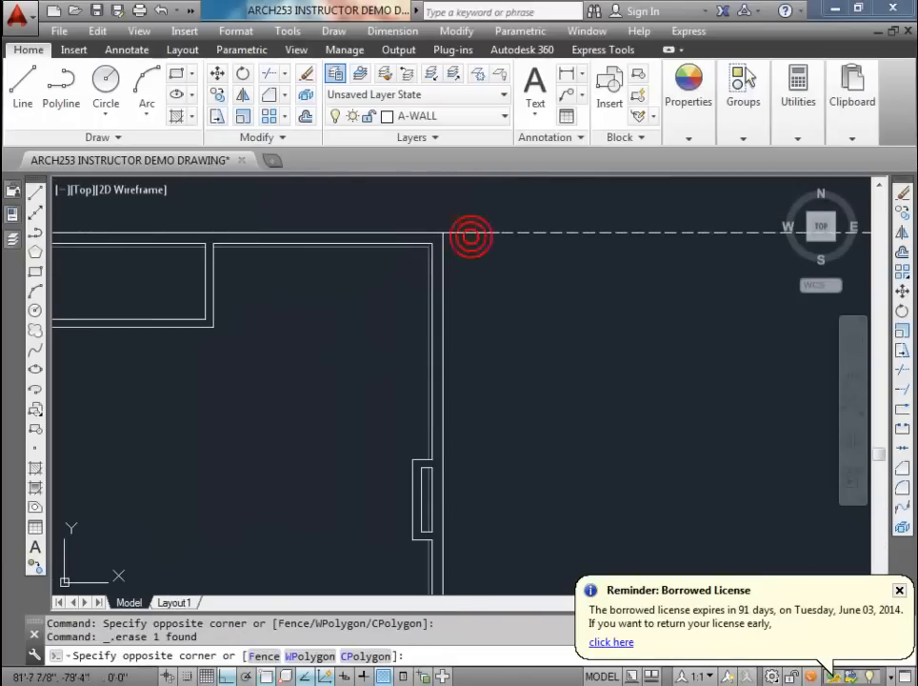
left_click(473, 234)
key("Delete")
Step: Examine the cleaned-up wall layout, including the upper-left room and the enclosure at the right wall
scroll(470, 293, "down", 4)
mouse_move(458, 315)
middle_mouse_down()
mouse_move(477, 302)
mouse_move(476, 318)
middle_mouse_up()
scroll(474, 325, "up", 2)
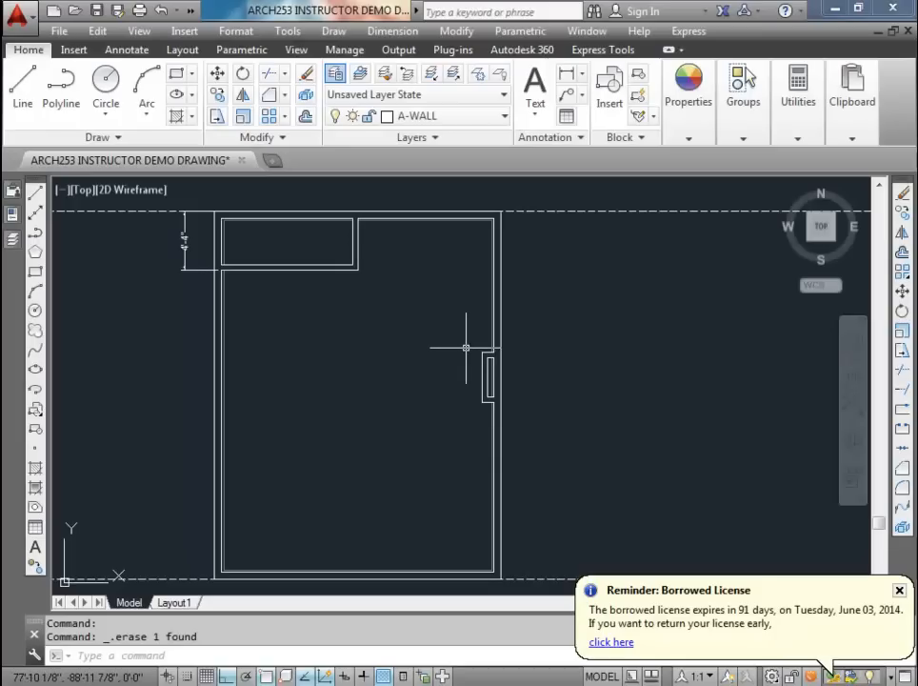
scroll(505, 382, "up", 2)
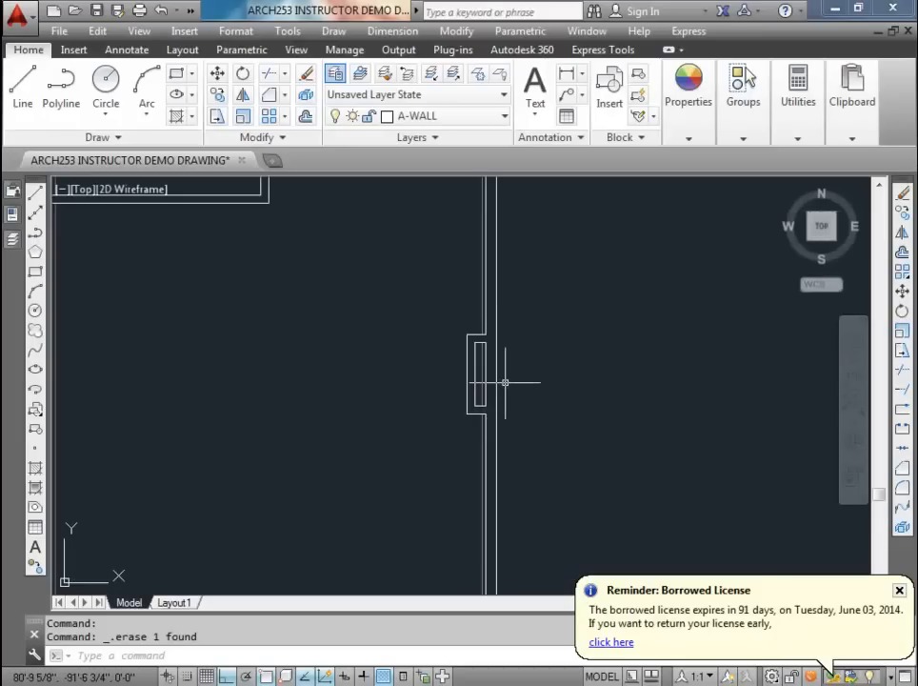
scroll(504, 382, "down", 2)
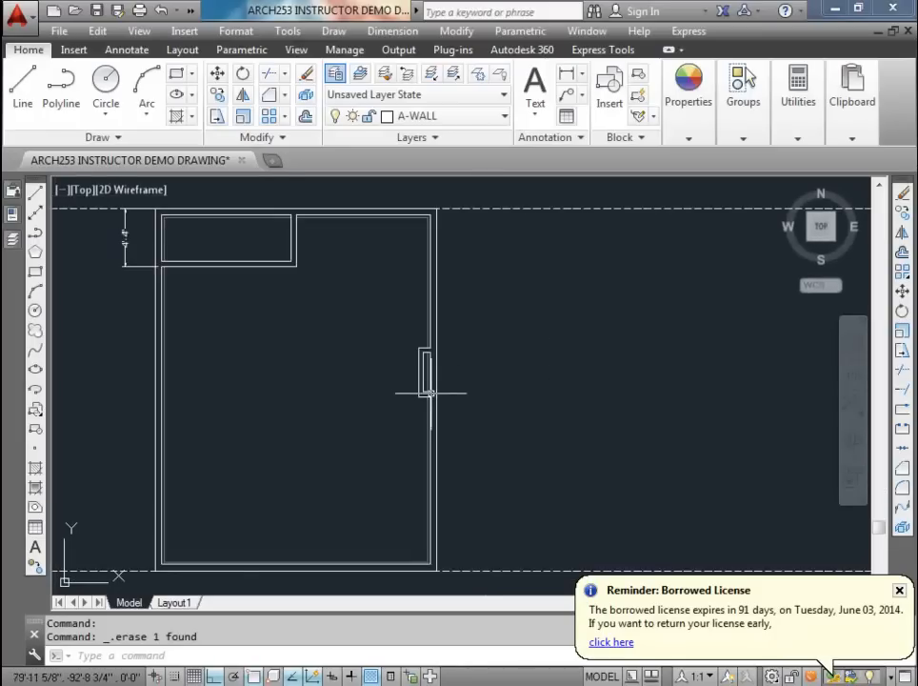
middle_click_drag(354, 404, 409, 403)
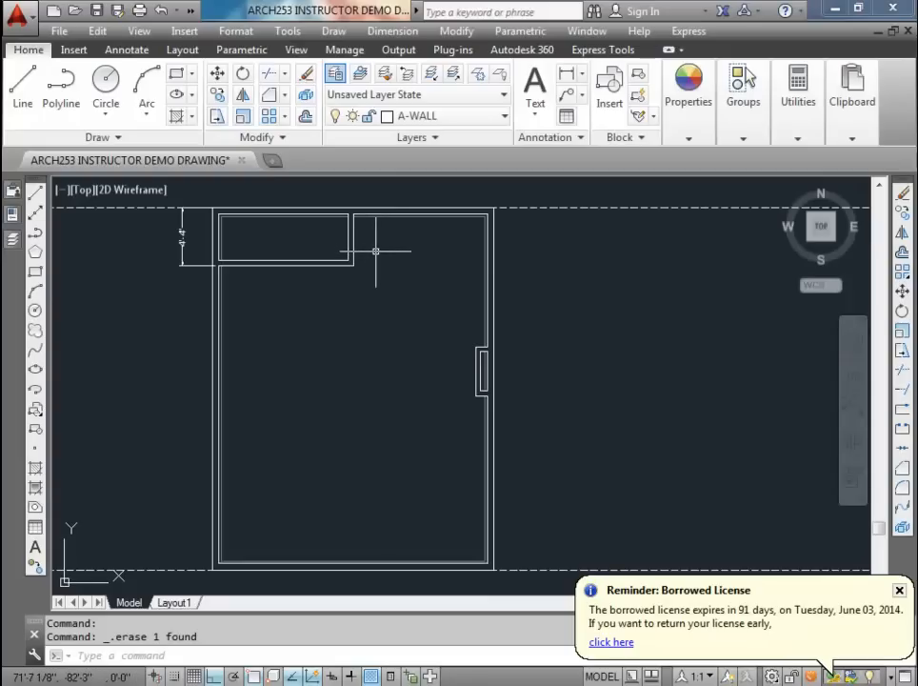
middle_click_drag(375, 311, 399, 317)
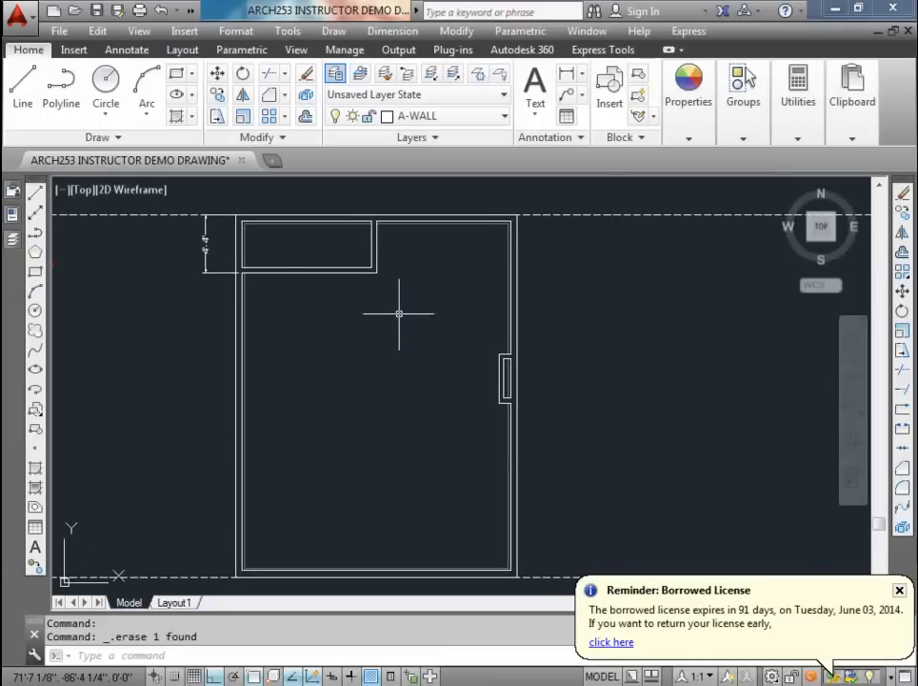
middle_click_drag(369, 333, 433, 315)
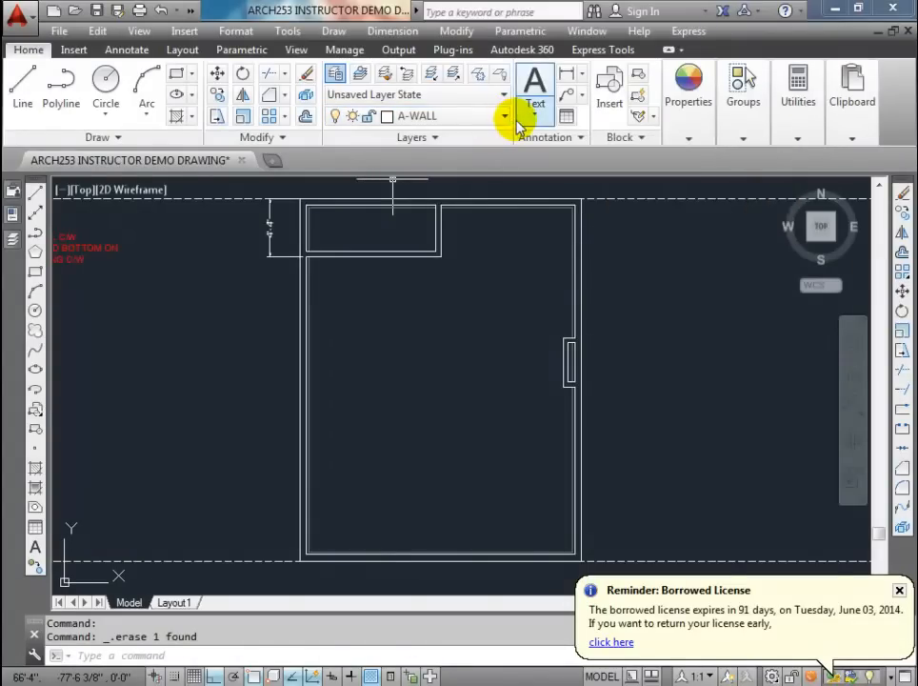
Step: Make A-GLAZ-FRAM the current layer and draw a rectangle 6 inches wide and 1.5 inches high outside the left wall
left_click(497, 119)
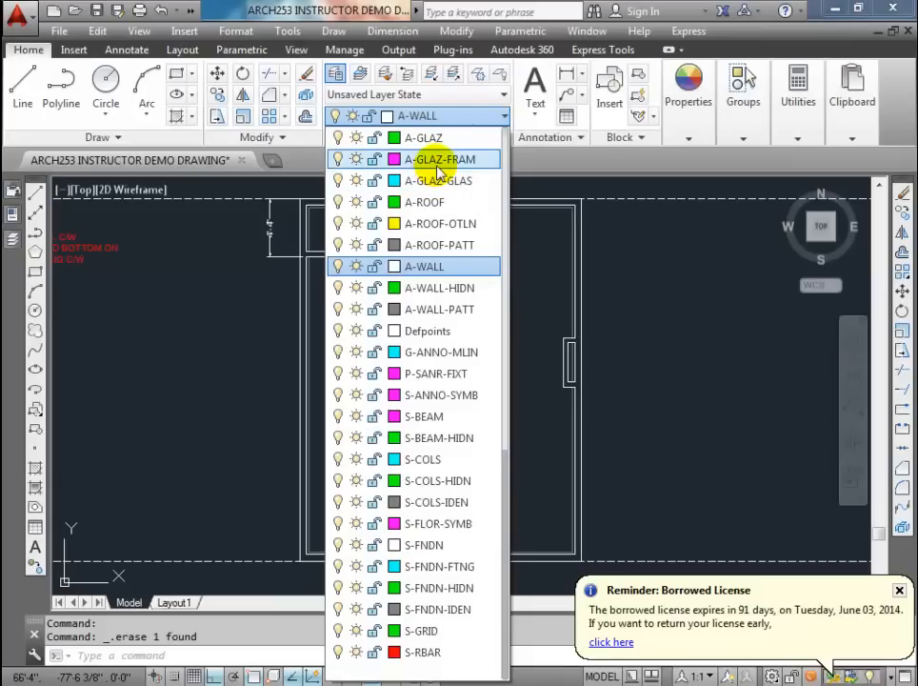
left_click(437, 164)
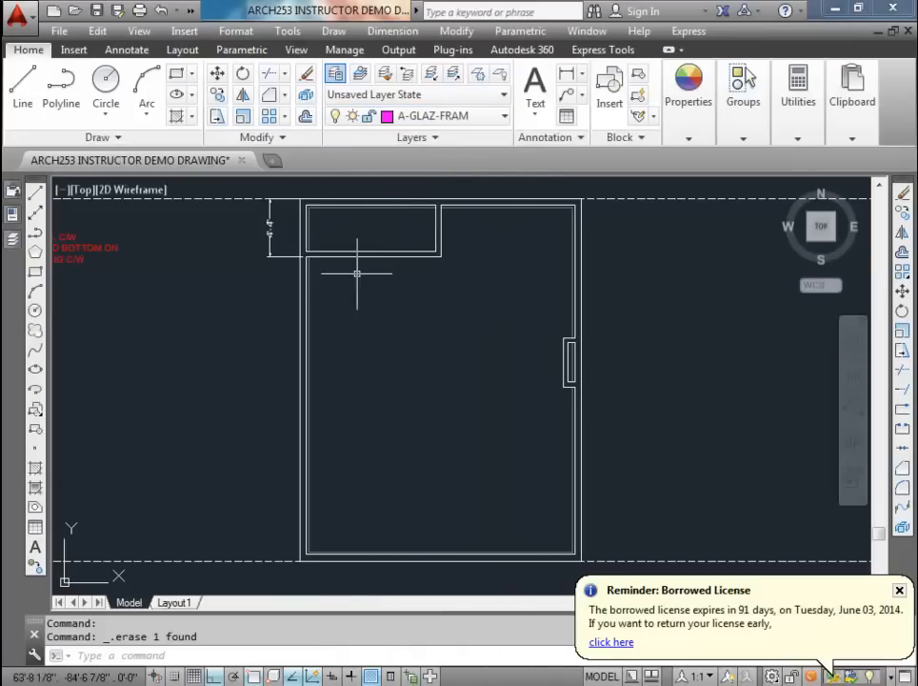
middle_click_drag(276, 333, 319, 359)
scroll(319, 359, "up", 4)
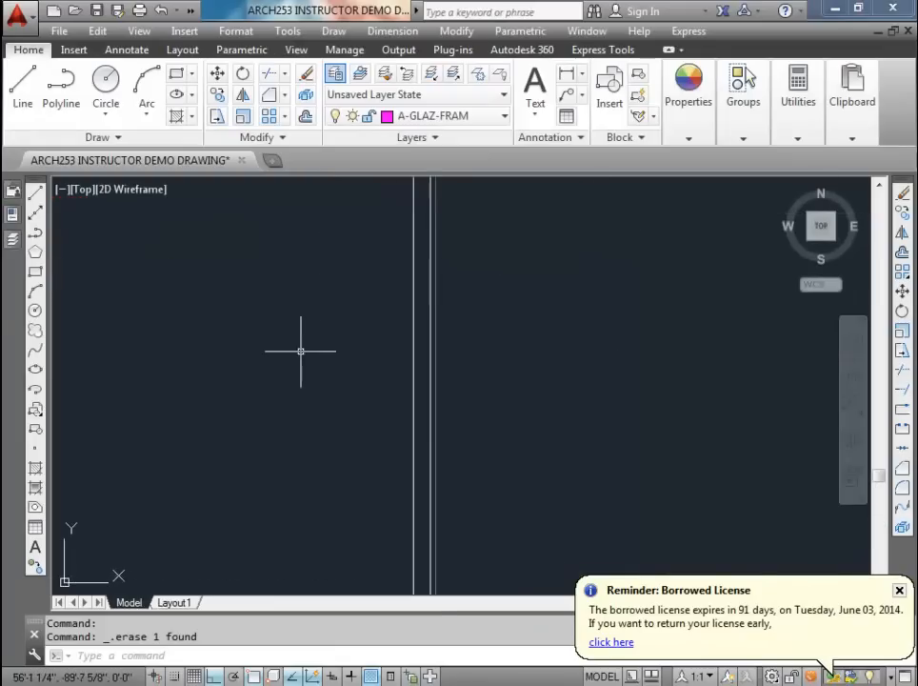
type("ec")
key("Return")
left_click(272, 341)
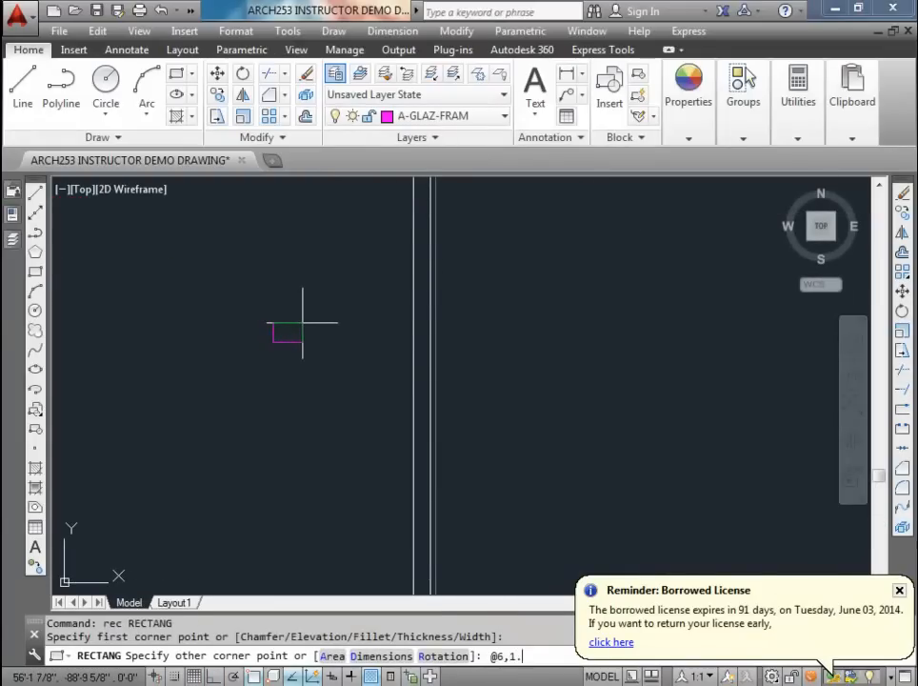
type("@6,1.5")
key("Return")
scroll(287, 348, "up", 3)
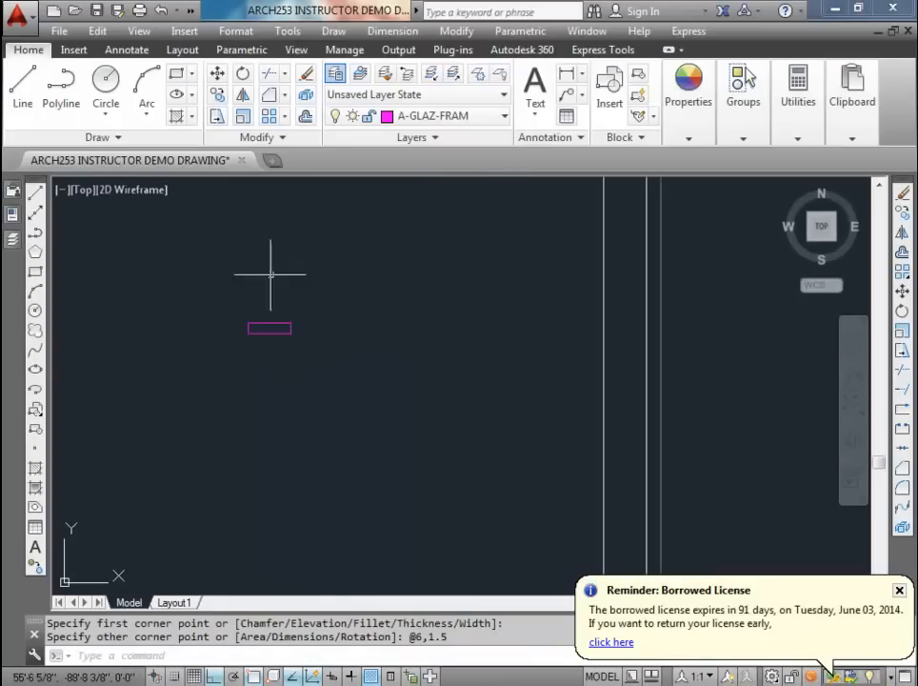
left_click(301, 354)
left_click(208, 303)
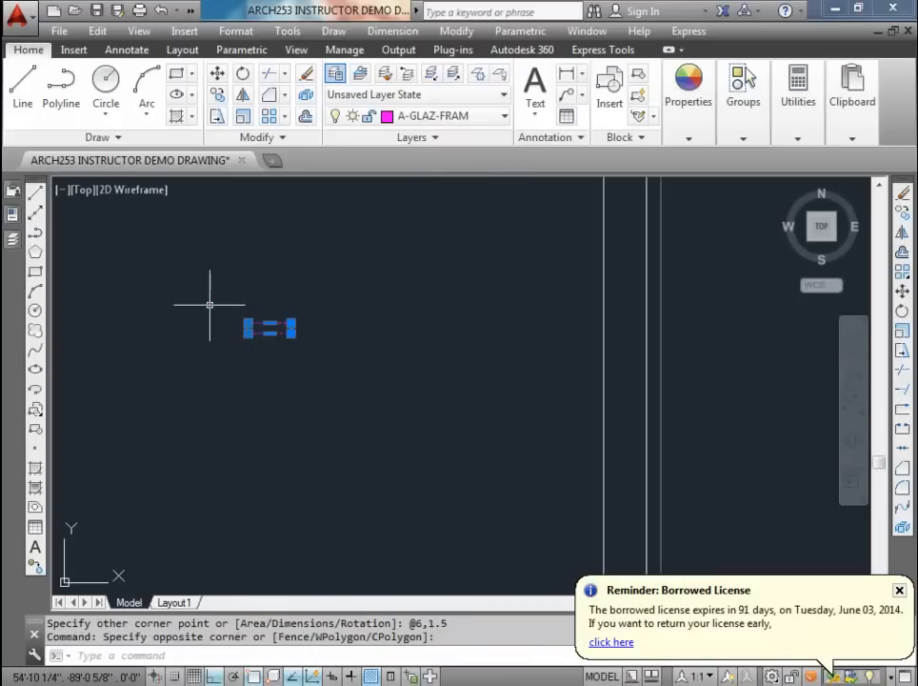
key("Escape")
key("Escape")
Step: Draw a 1.5 by 1.5 inch square just below the 6 by 1.5 inch frame rectangle
middle_click_drag(254, 308, 309, 311)
scroll(315, 361, "up", 2)
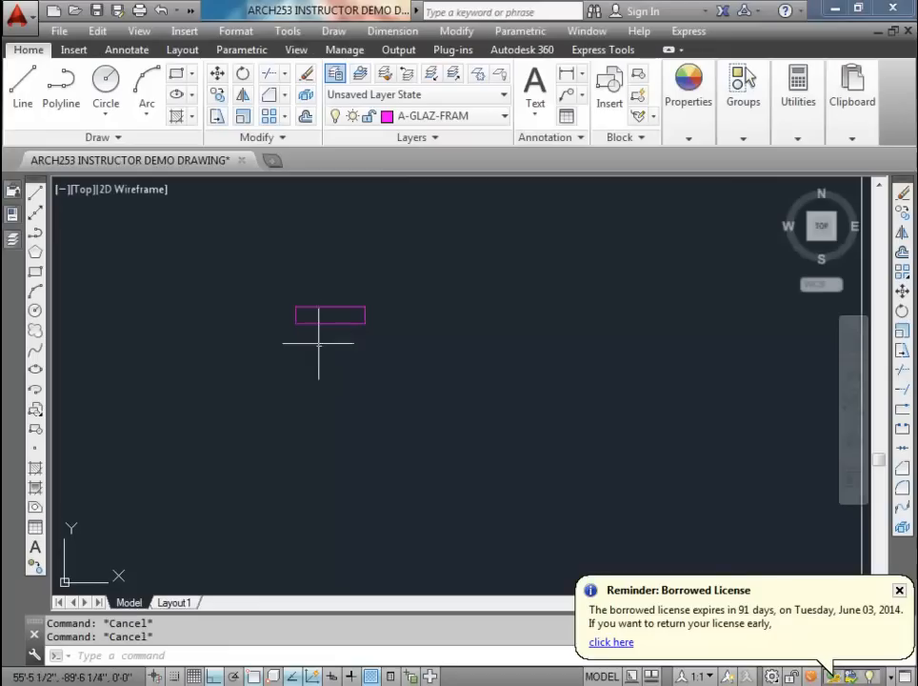
type("re")
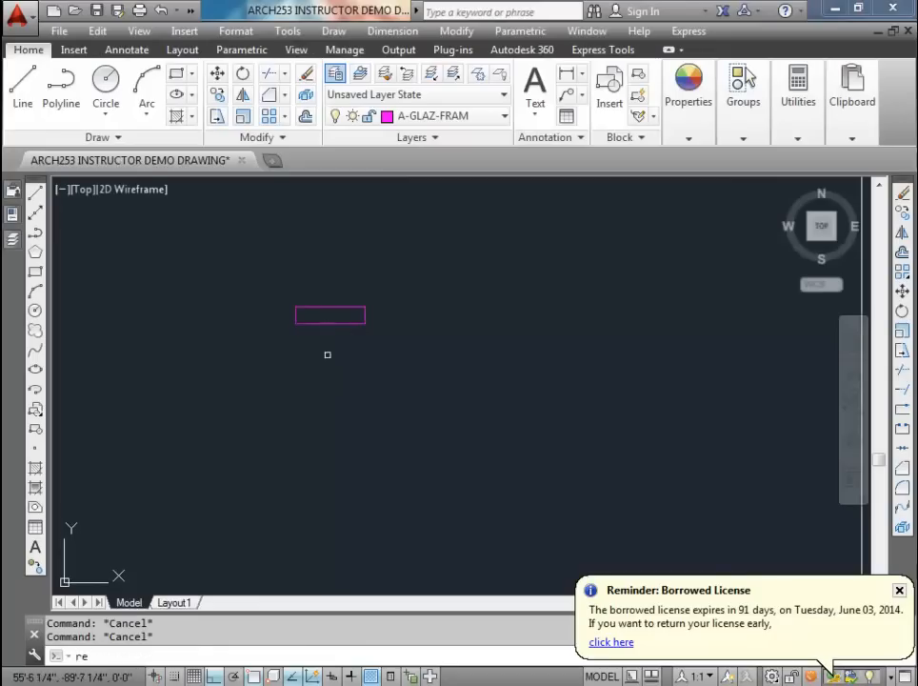
type("c")
key("Return")
left_click(333, 423)
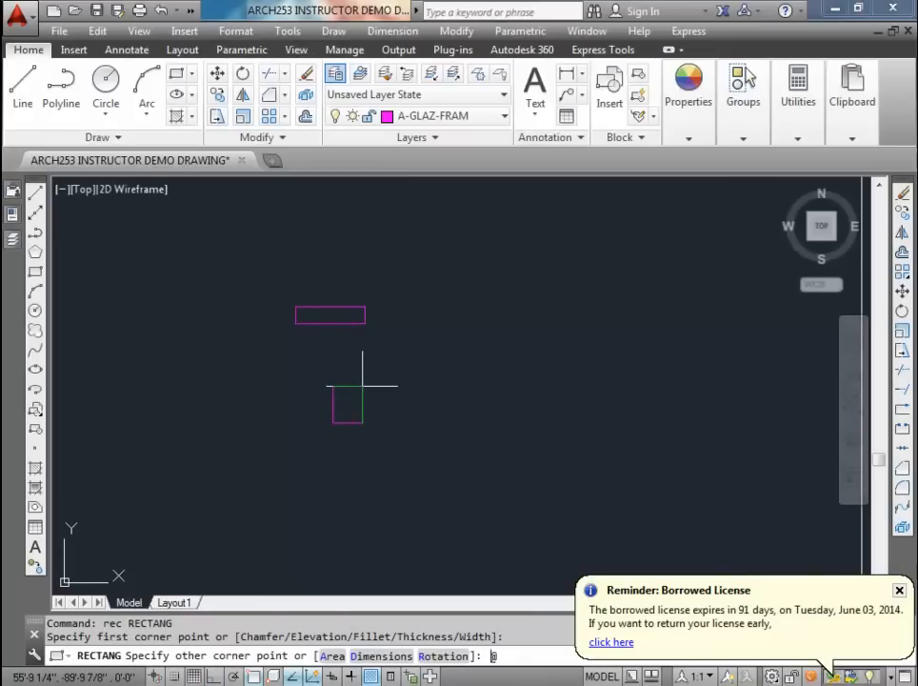
type("@1.5,1.5")
key("Return")
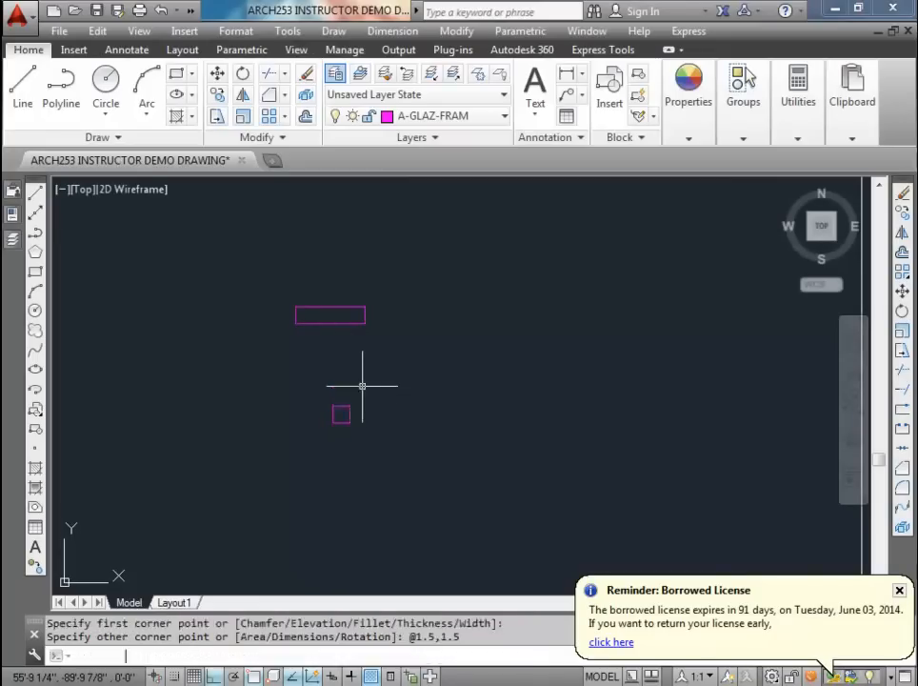
Step: Move the 1.5 inch square so its top edge midpoint meets the midpoint of the 6-inch rectangle's bottom edge
left_click(372, 432)
left_click(320, 385)
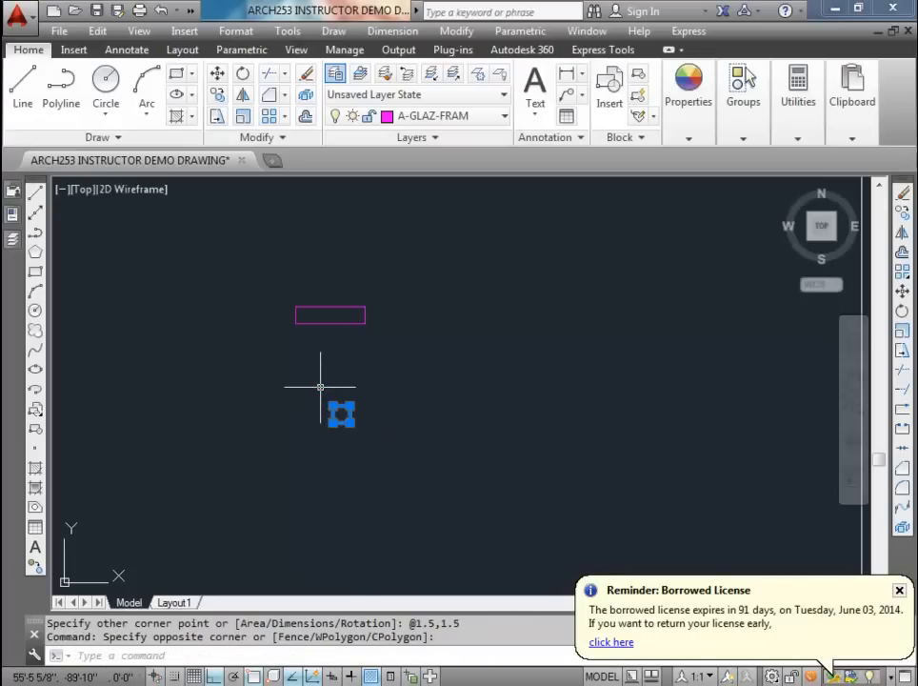
type("m")
key("Return")
left_click(341, 405)
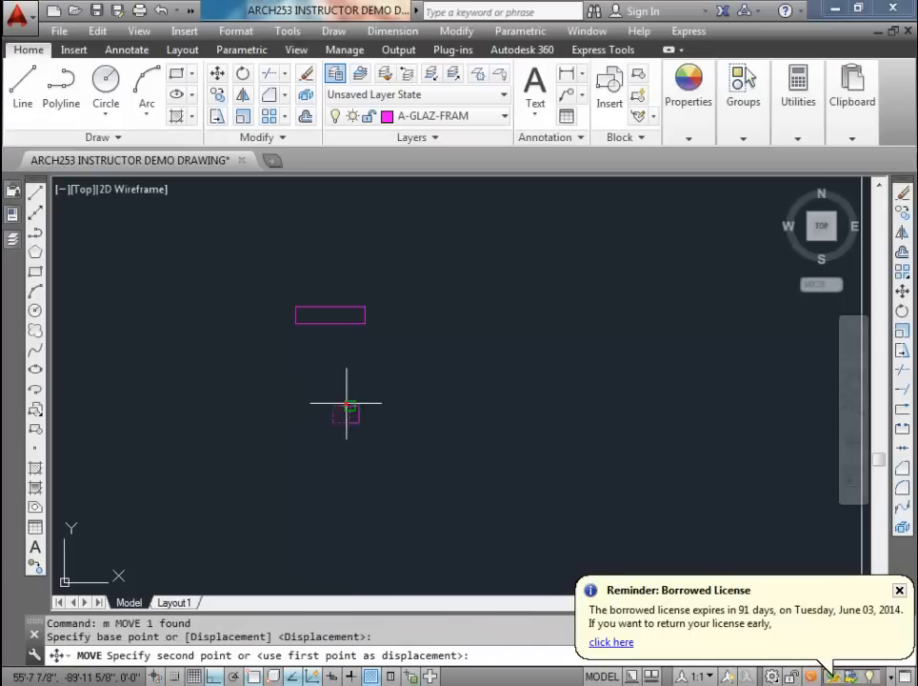
left_click(331, 323)
scroll(330, 351, "down", 4)
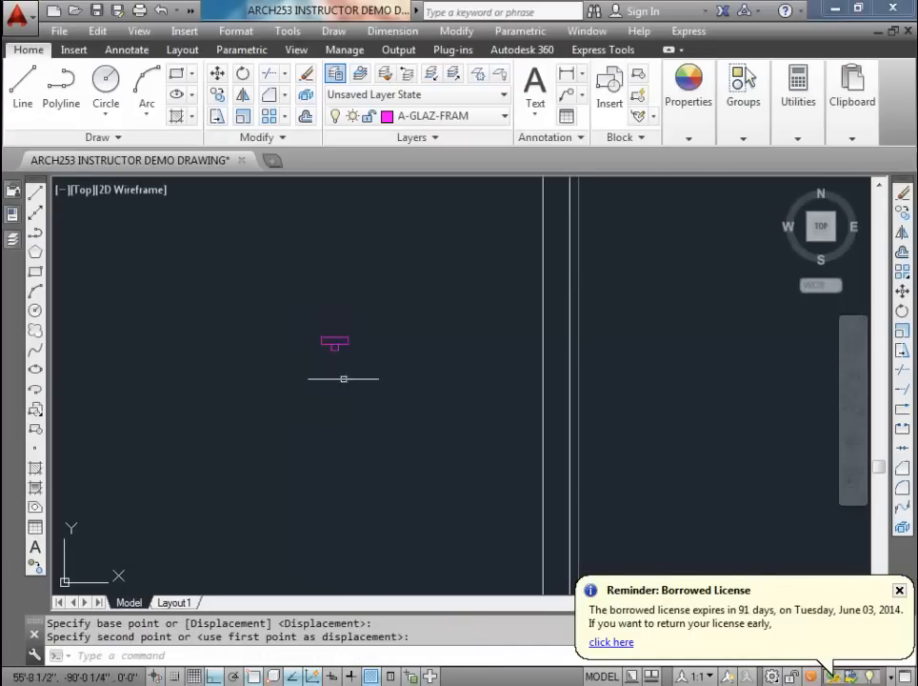
scroll(333, 366, "up", 4)
scroll(318, 328, "down", 1)
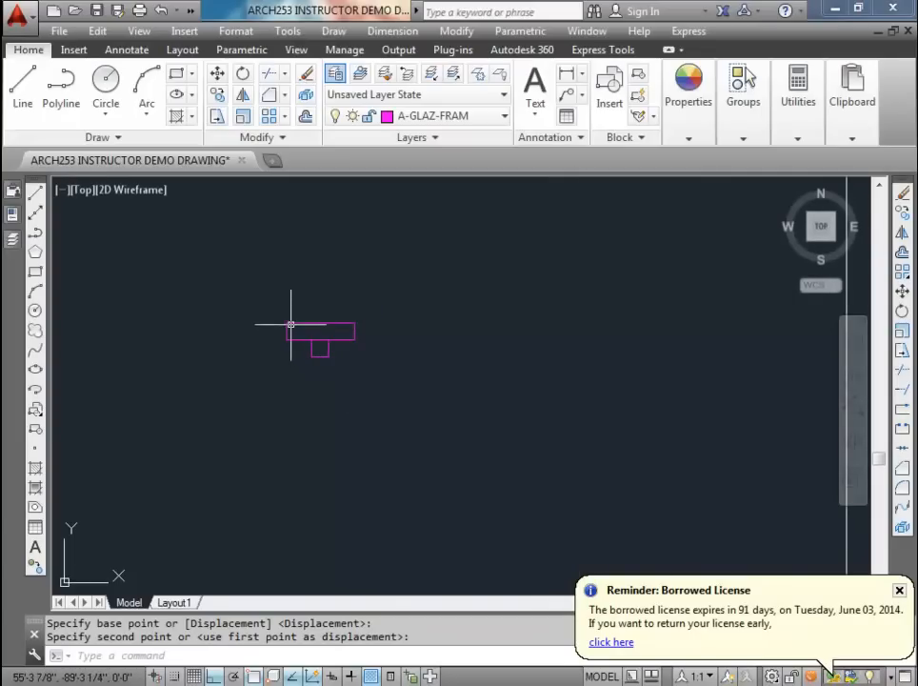
Step: Make A-GLAZ-GLAS the current layer and draw a vertical line about 17.5 inches long down from the square's bottom midpoint
left_click(499, 123)
left_click(420, 182)
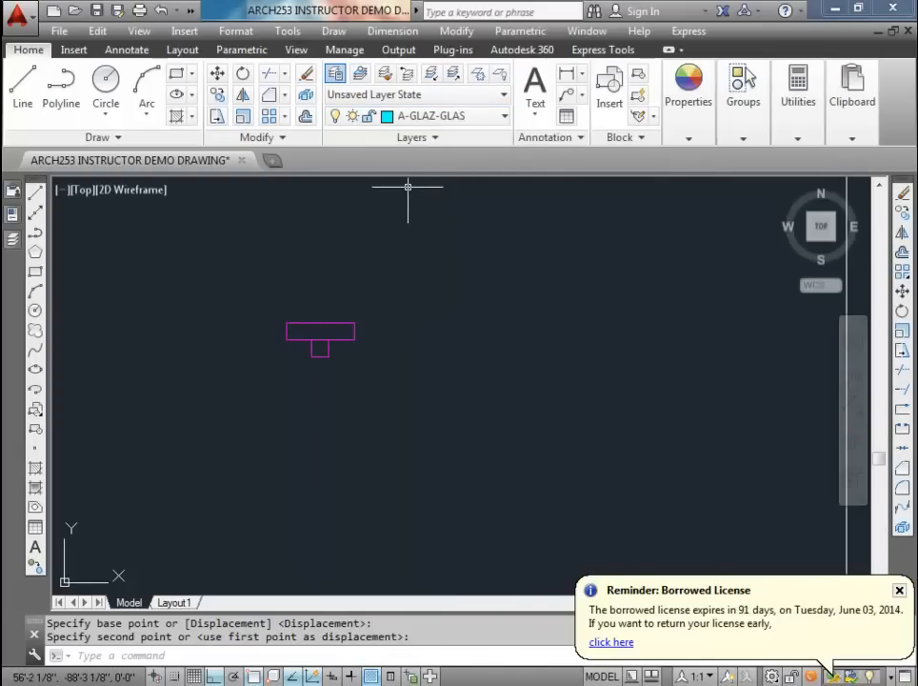
key("Escape")
type("l")
key("Return")
left_click(318, 354)
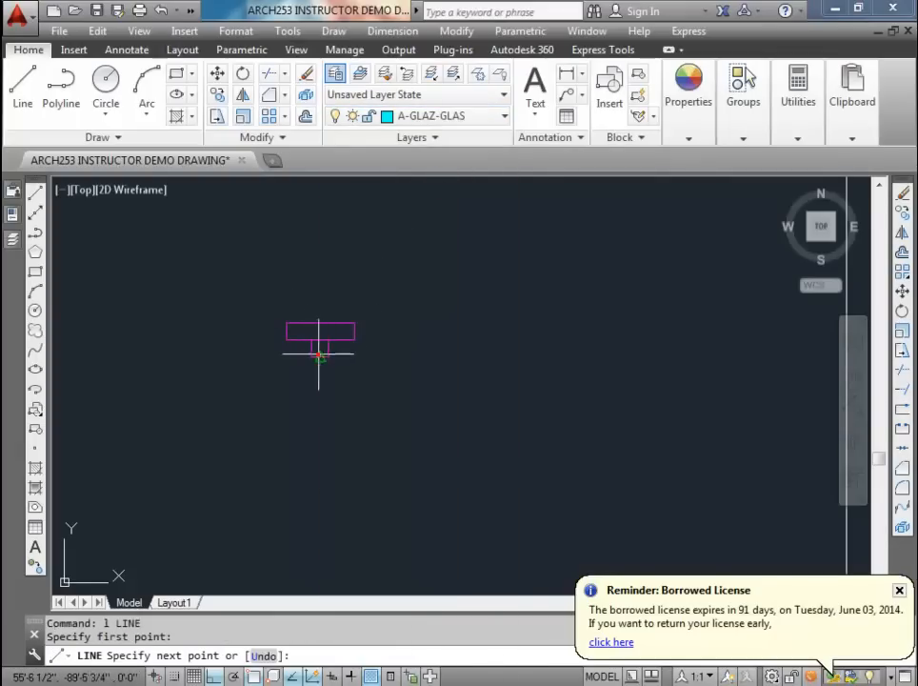
middle_click_drag(321, 512, 321, 358)
left_click(323, 403)
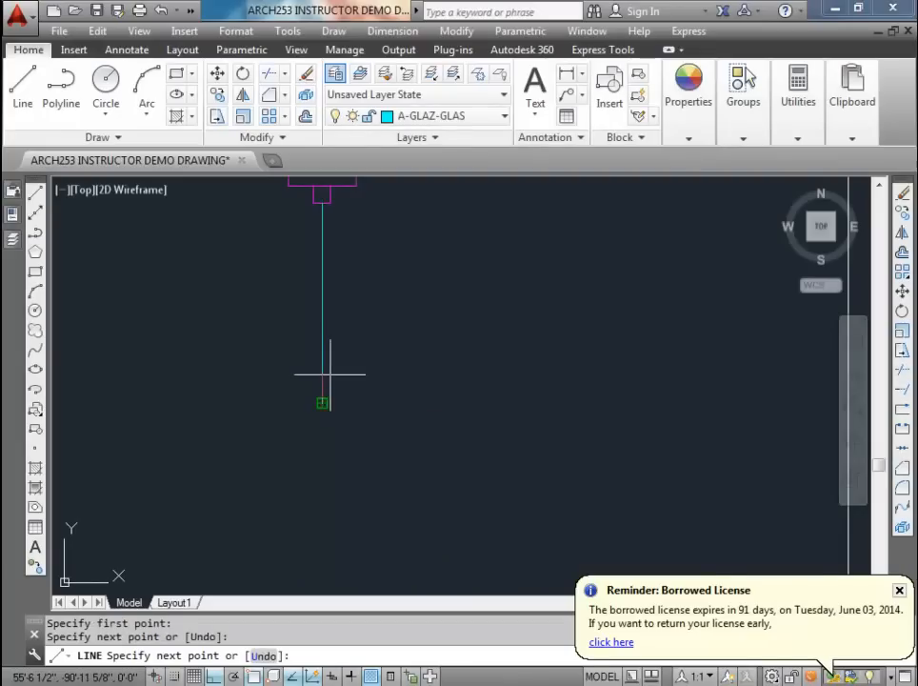
key("Escape")
scroll(338, 372, "down", 2)
scroll(339, 410, "down", 2)
scroll(344, 390, "up", 2)
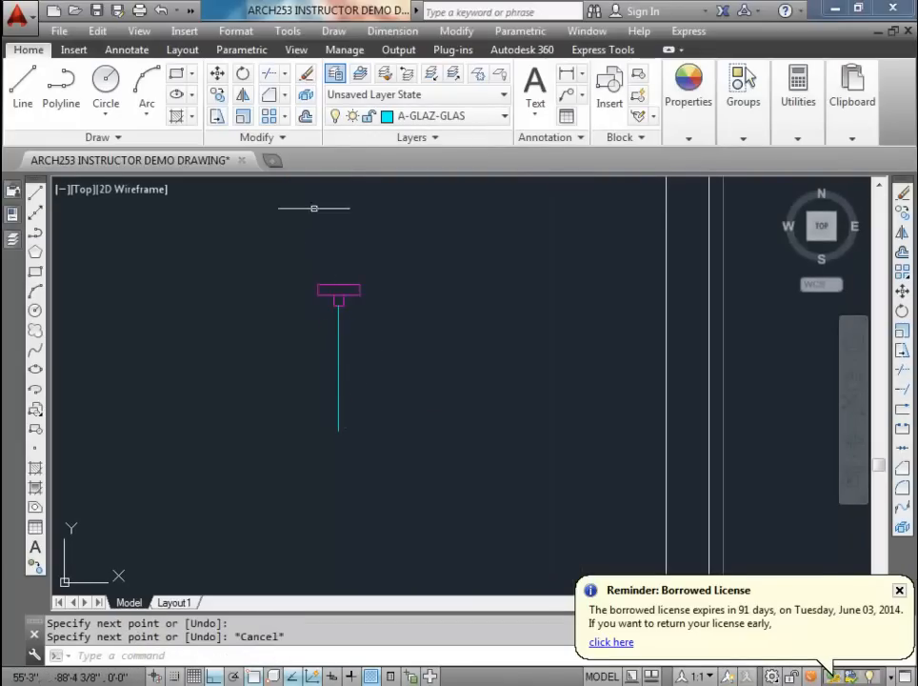
Step: Mirror the frame rectangle and square about a horizontal line through the glass line's lower end, keeping the originals
left_click(241, 95)
left_click(294, 254)
left_click(393, 318)
key("Return")
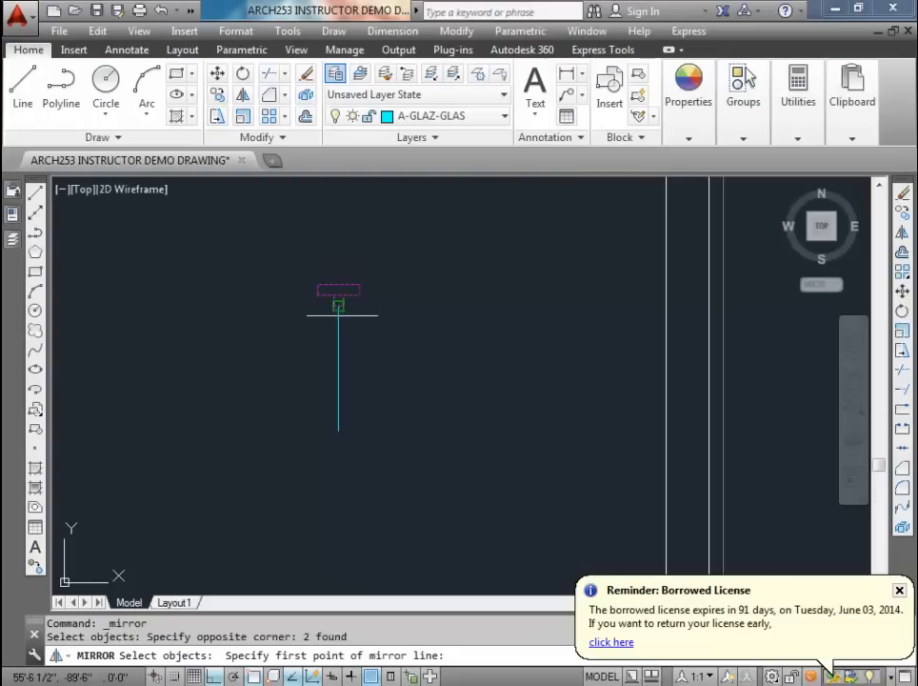
left_click(338, 430)
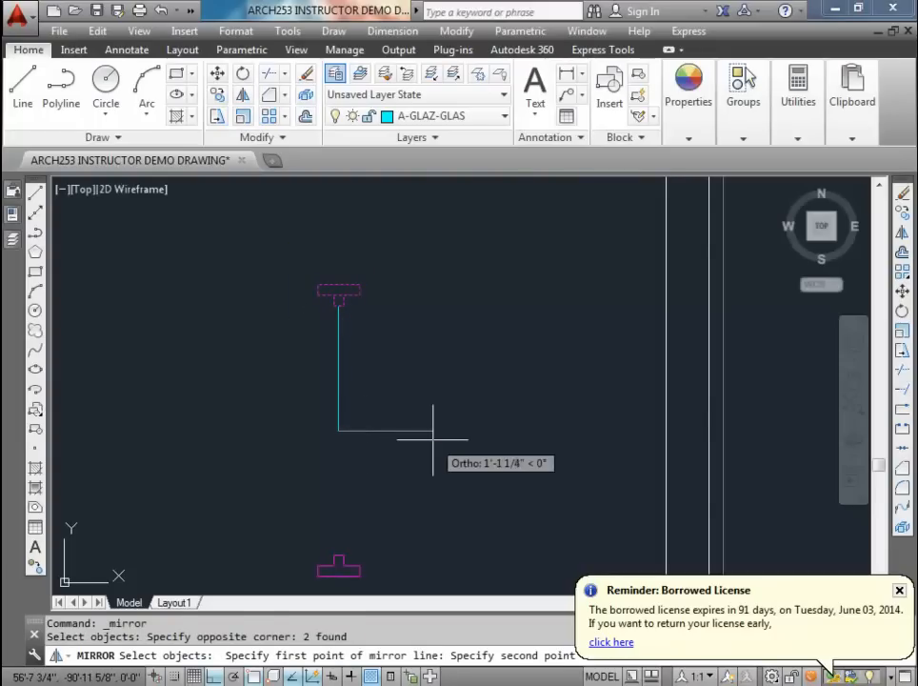
left_click(433, 440)
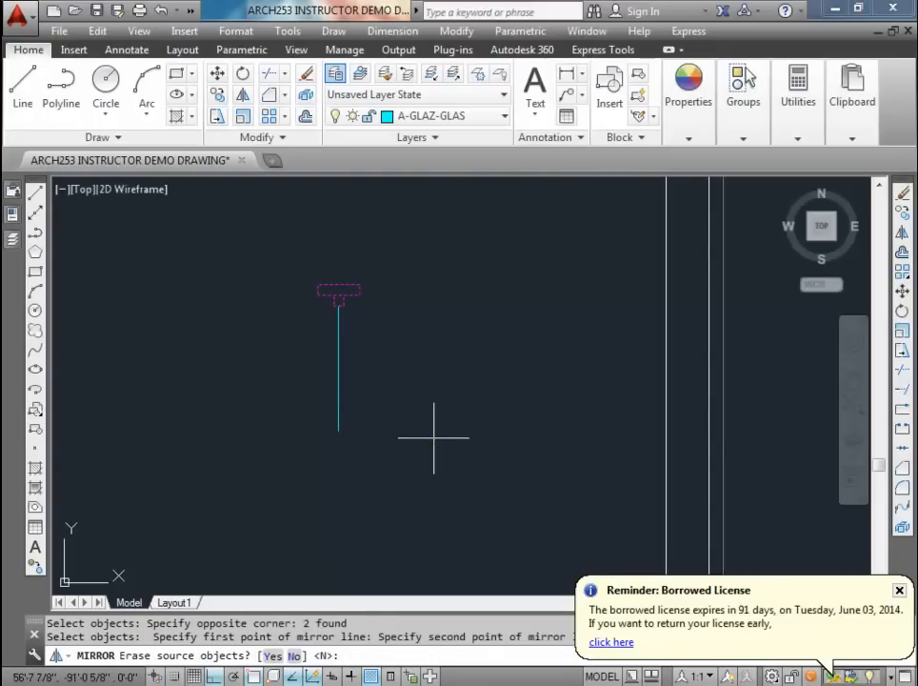
key("Return")
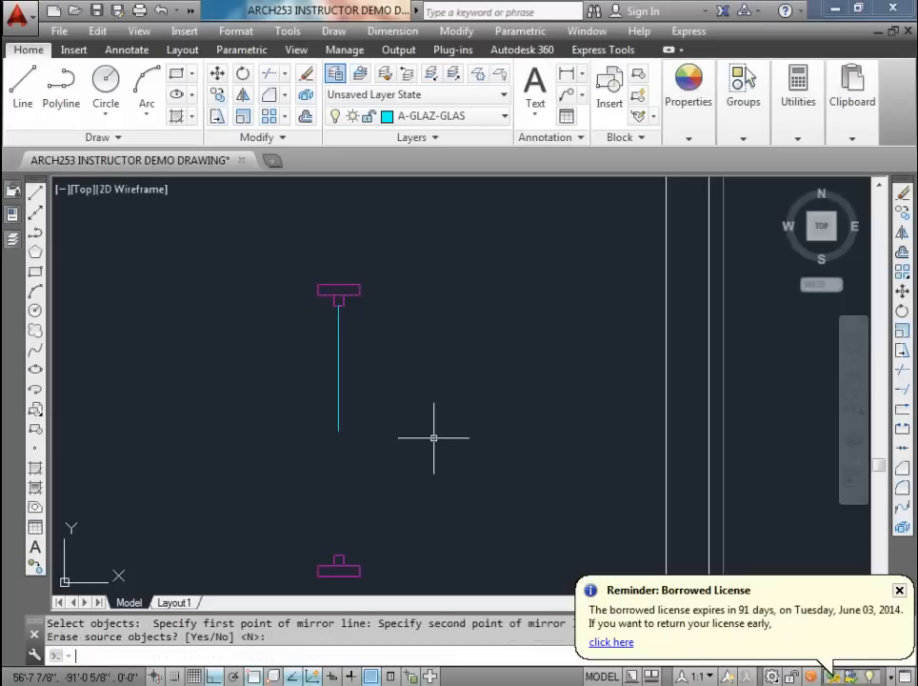
key("Escape")
middle_click_drag(371, 434, 385, 400)
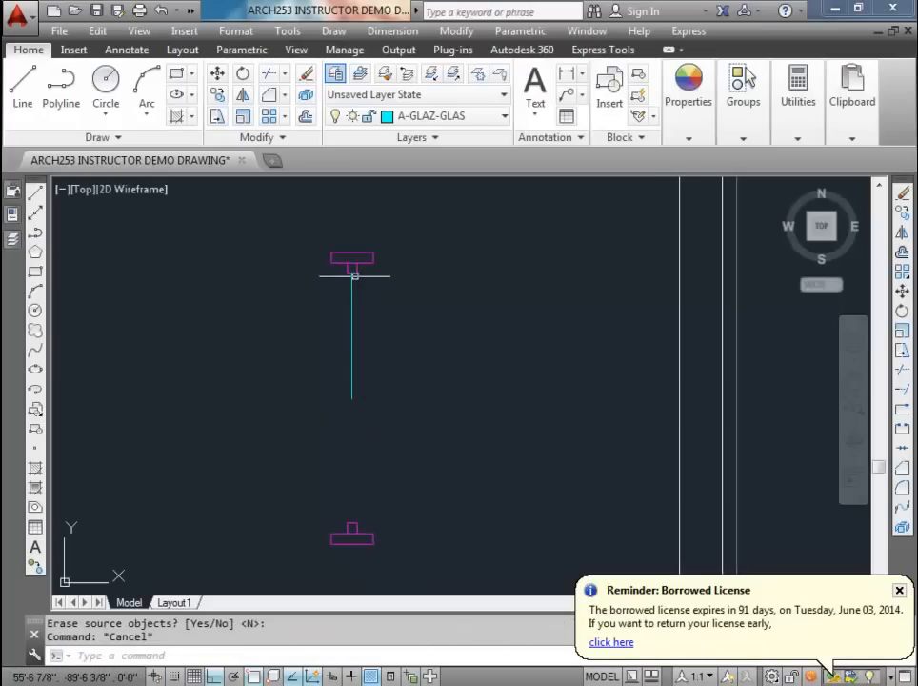
Step: Copy the upper 1.5 inch square from its top midpoint to the lower end of the glass line
left_click(343, 258)
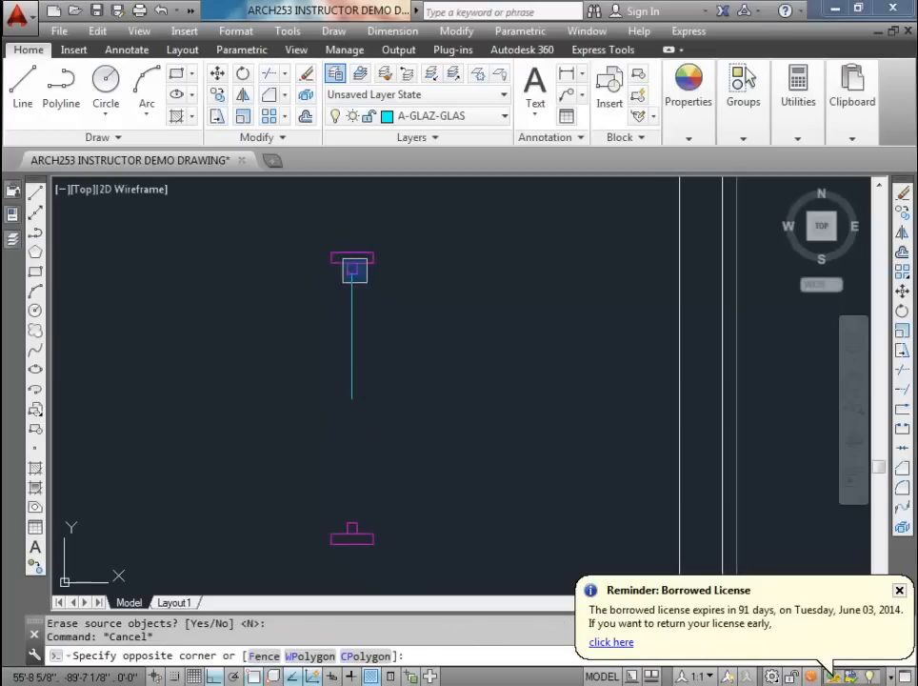
left_click(365, 279)
left_click(217, 96)
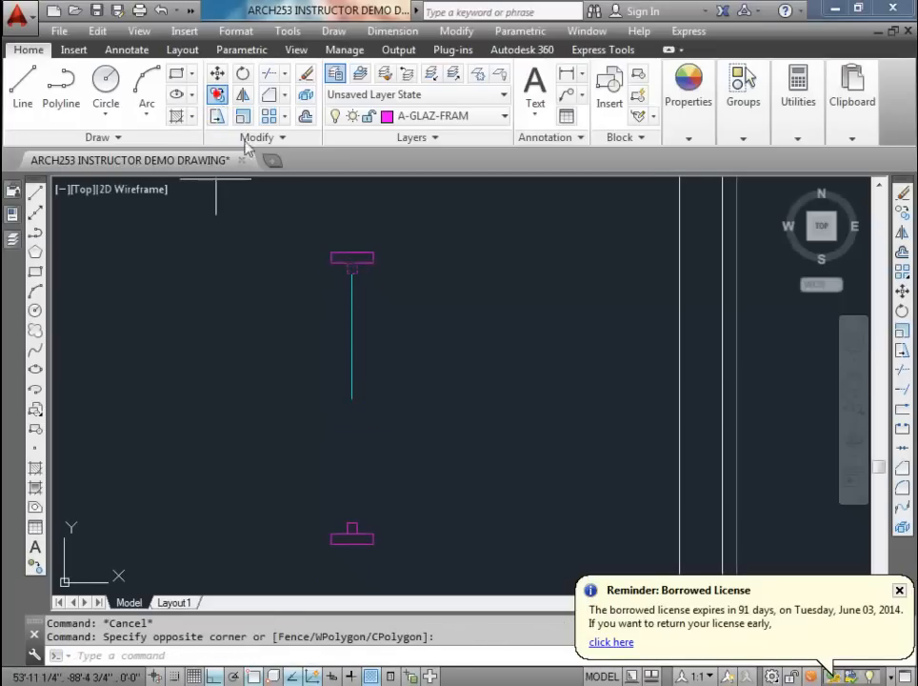
left_click(352, 265)
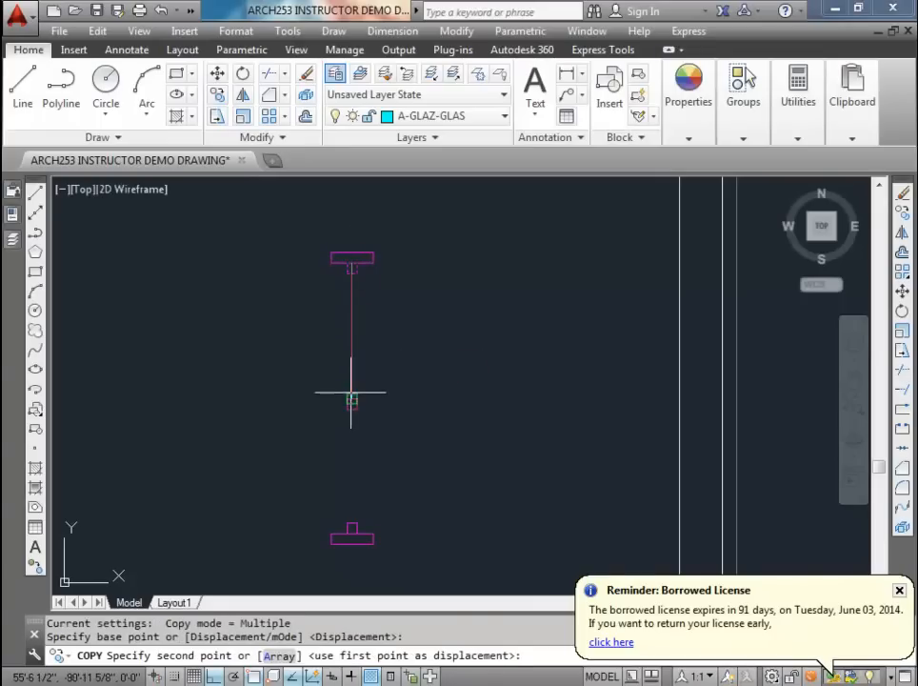
left_click(352, 399)
key("Escape")
key("Escape")
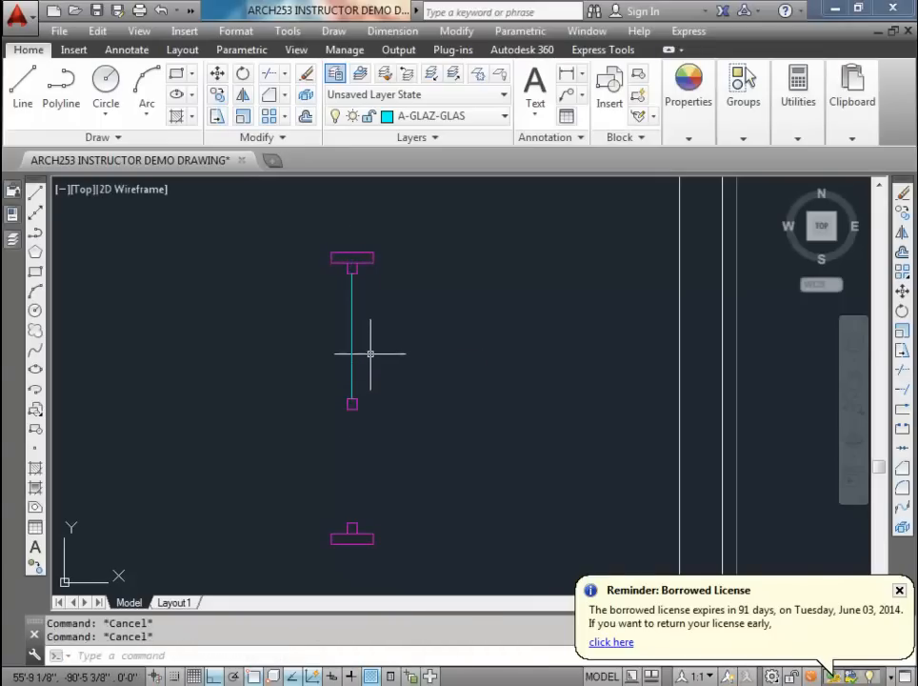
Step: Copy the two squares and glass line from the upper square's top-left corner to the middle square's bottom-right corner
left_click(339, 255)
left_click(365, 425)
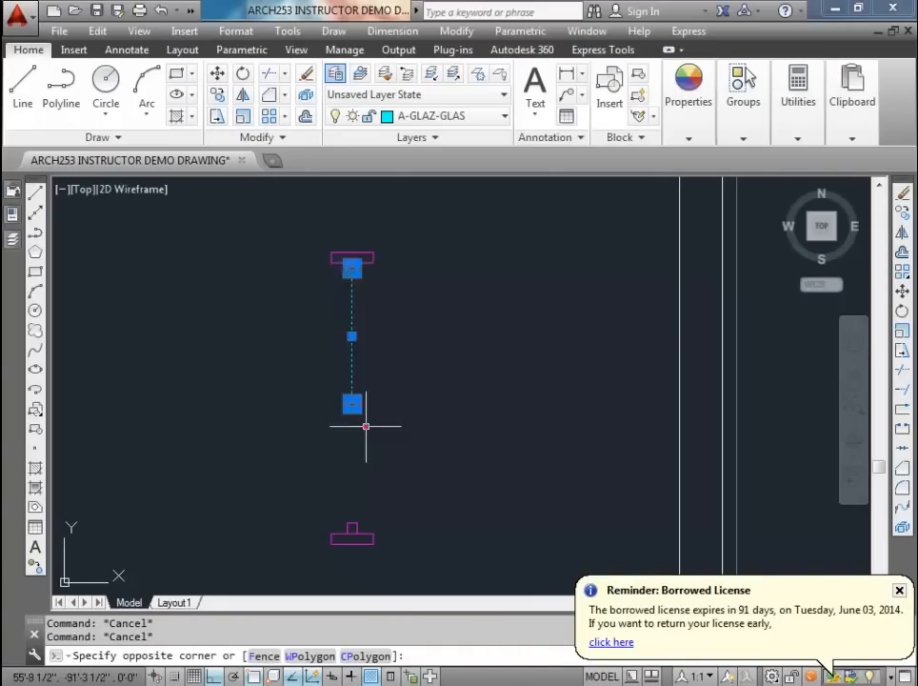
left_click(216, 96)
scroll(364, 266, "up", 2)
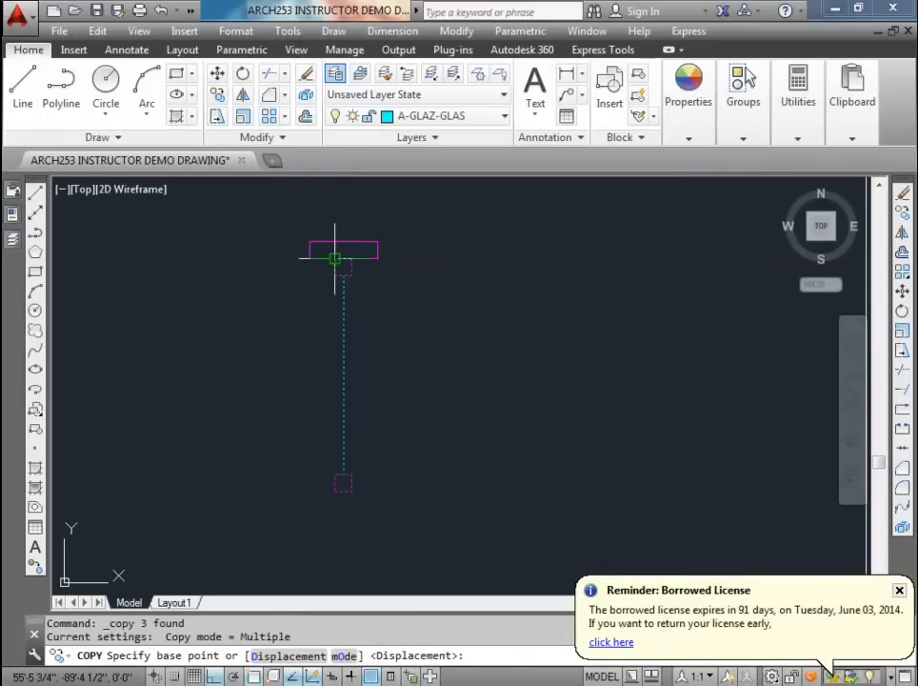
left_click(335, 257)
left_click(350, 487)
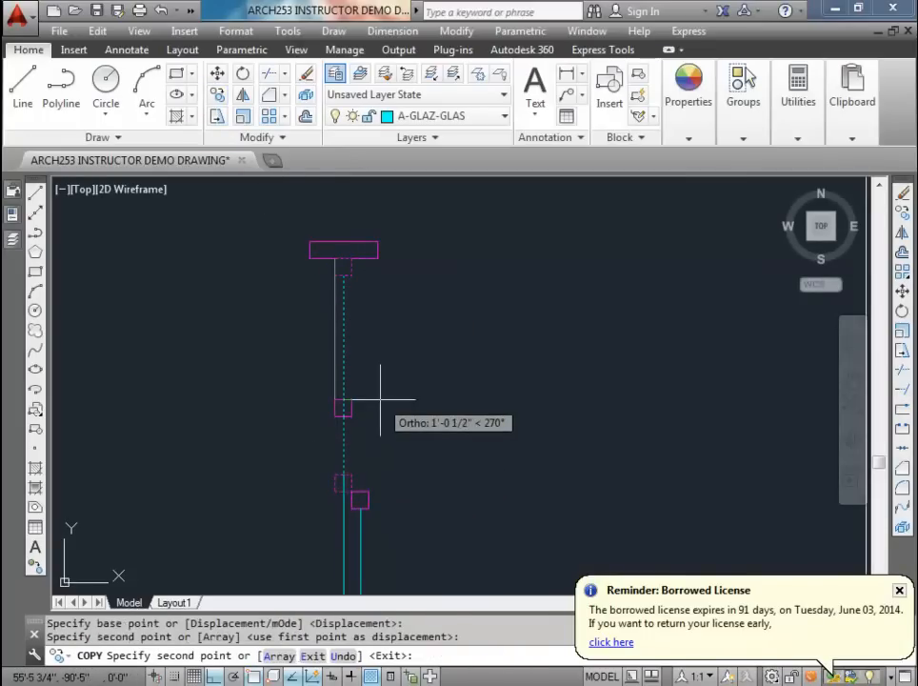
key("Escape")
middle_click_drag(381, 411, 383, 329)
scroll(379, 352, "down", 2)
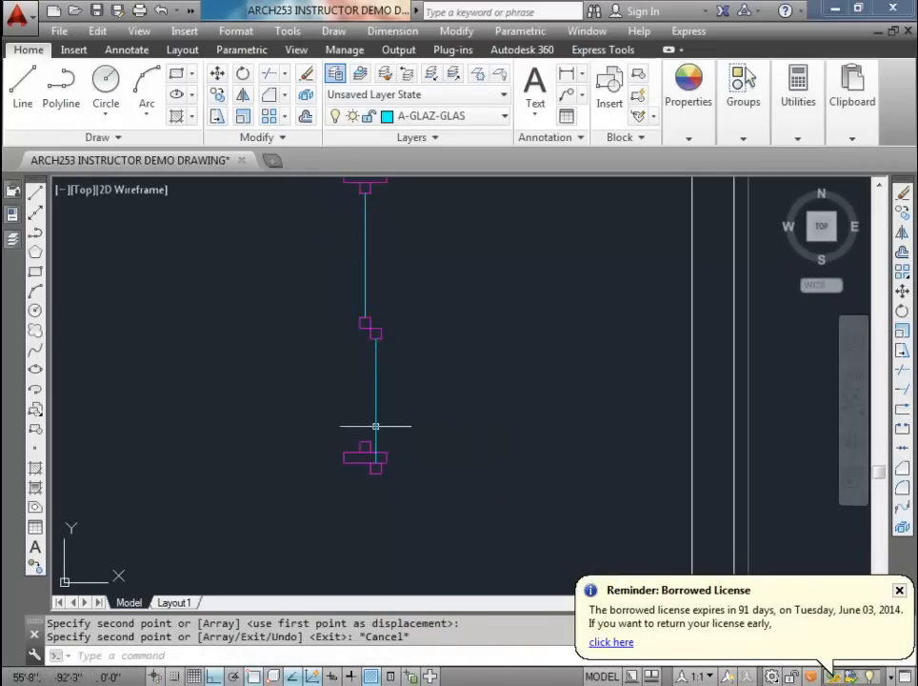
Step: Move the copied squares and glass line straight up so the two middle squares sit side by side
left_click(368, 455)
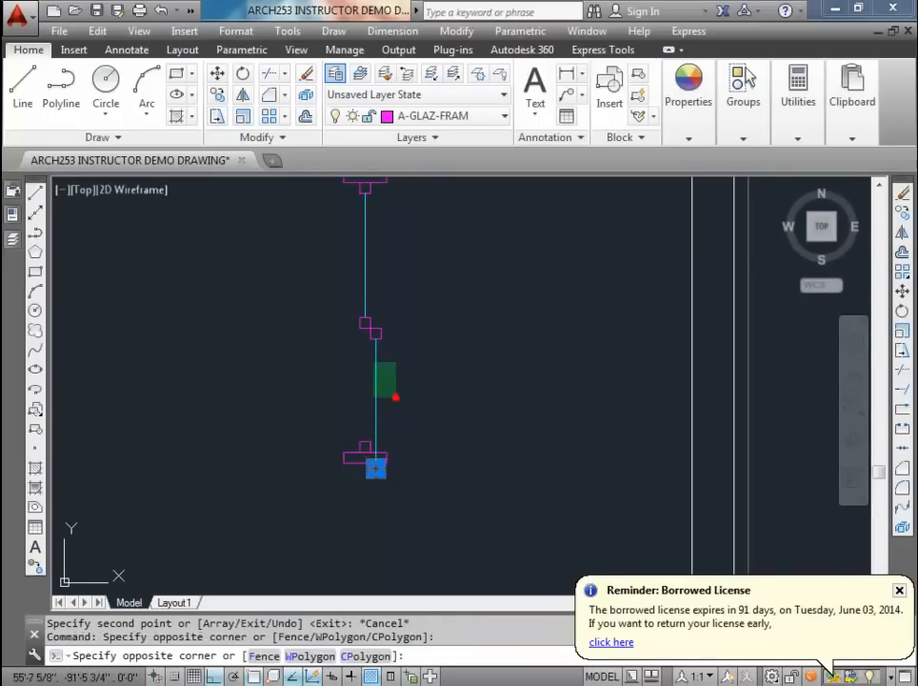
left_click(367, 317)
scroll(369, 320, "up", 2)
left_click(405, 368)
scroll(404, 350, "up", 1)
type("m")
key("Return")
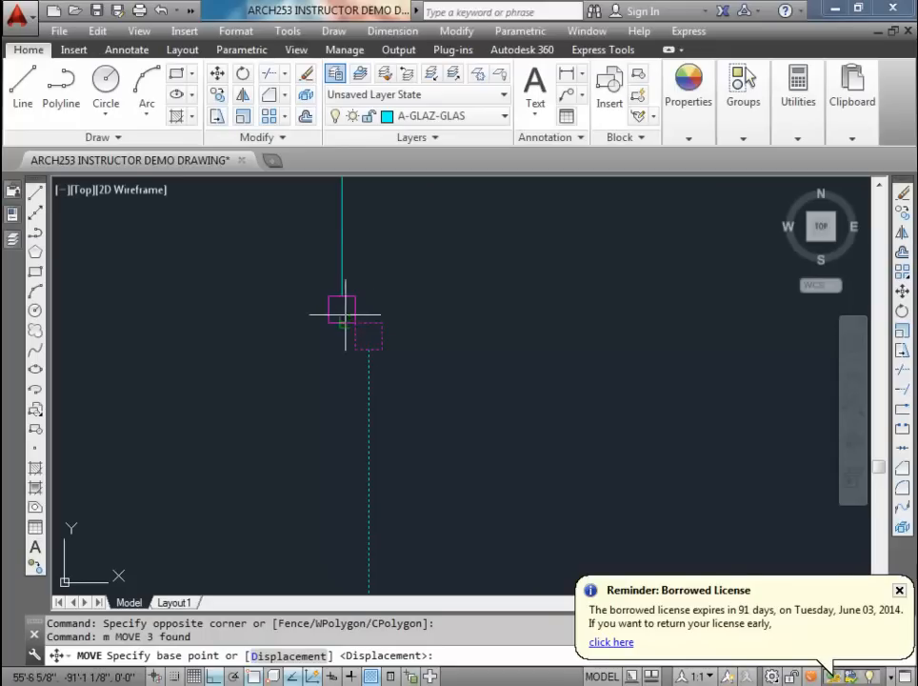
left_click(352, 324)
left_click(356, 286)
scroll(362, 276, "down", 1)
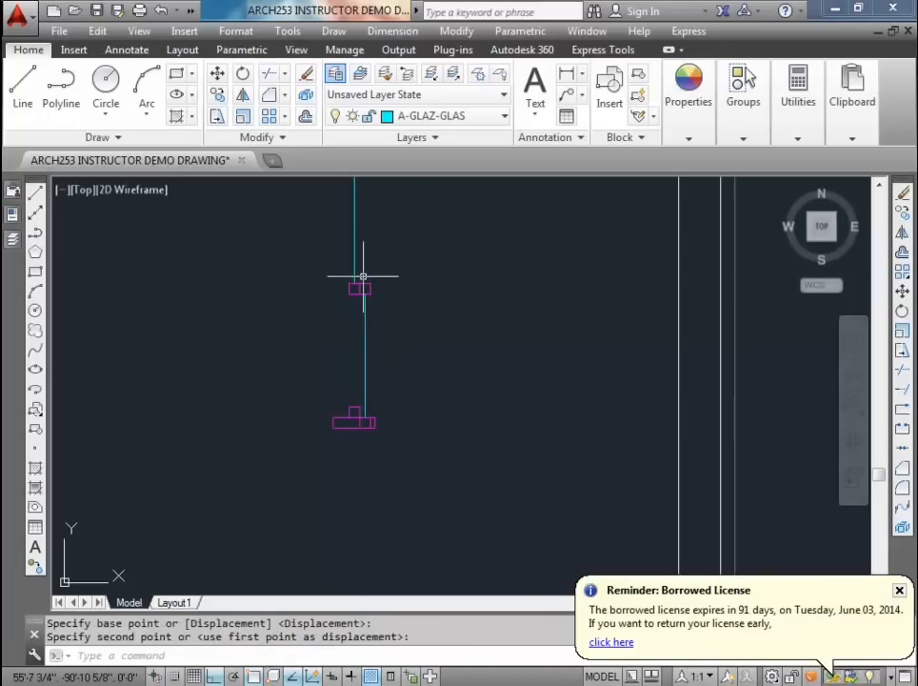
key("Escape")
key("Escape")
Step: Move the lower frame rectangle and its square right to align with the lower end of the second glass line
scroll(330, 440, "up", 4)
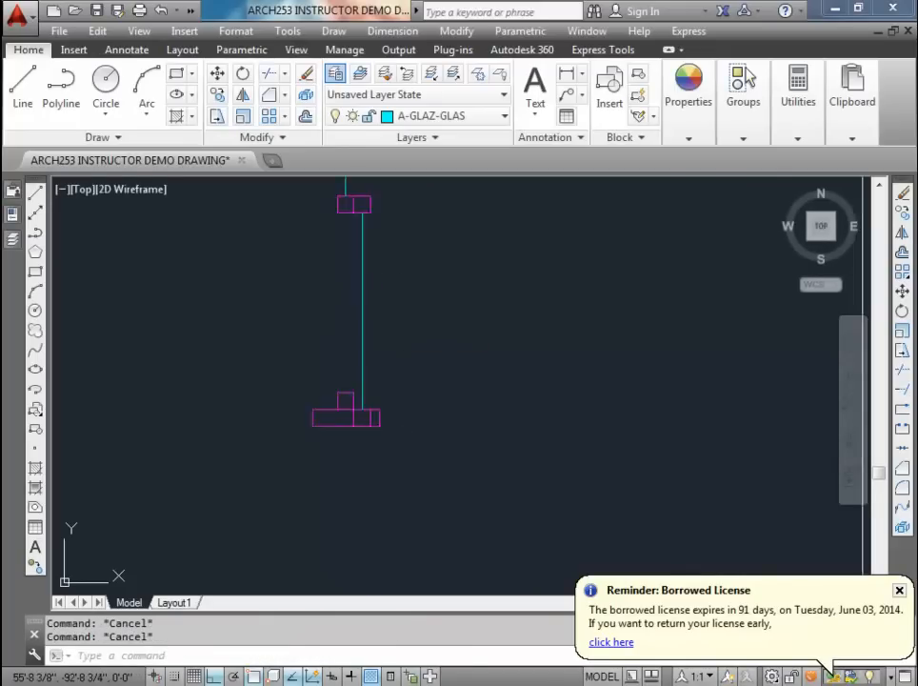
left_click(329, 440)
left_click(306, 330)
type("m")
key("Return")
left_click(330, 370)
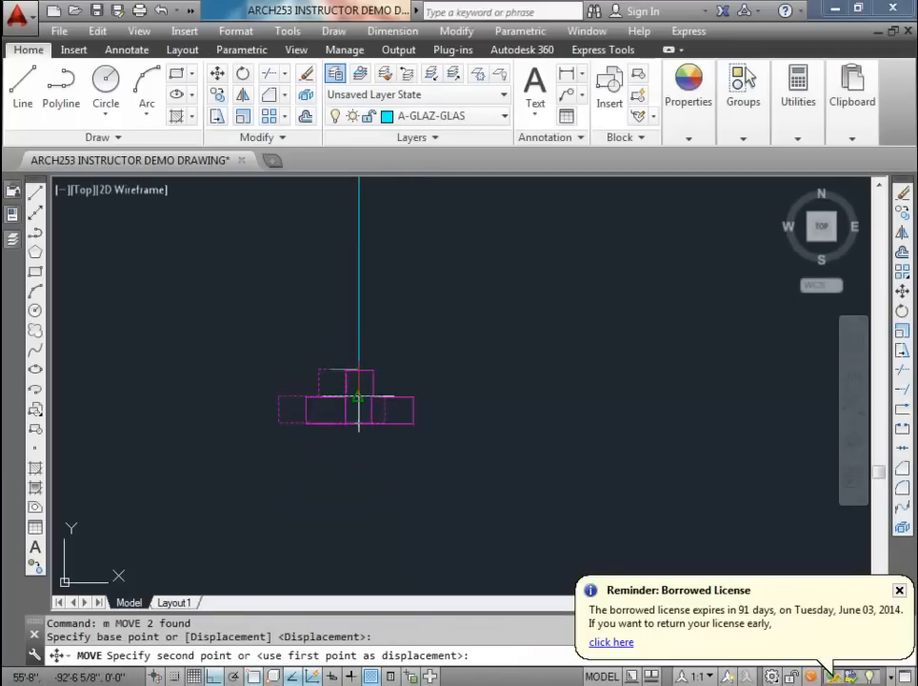
left_click(358, 398)
key("Escape")
key("Escape")
Step: Delete the slightly offset duplicate square on top of the lower frame rectangle
scroll(370, 426, "up", 3)
left_click(371, 394)
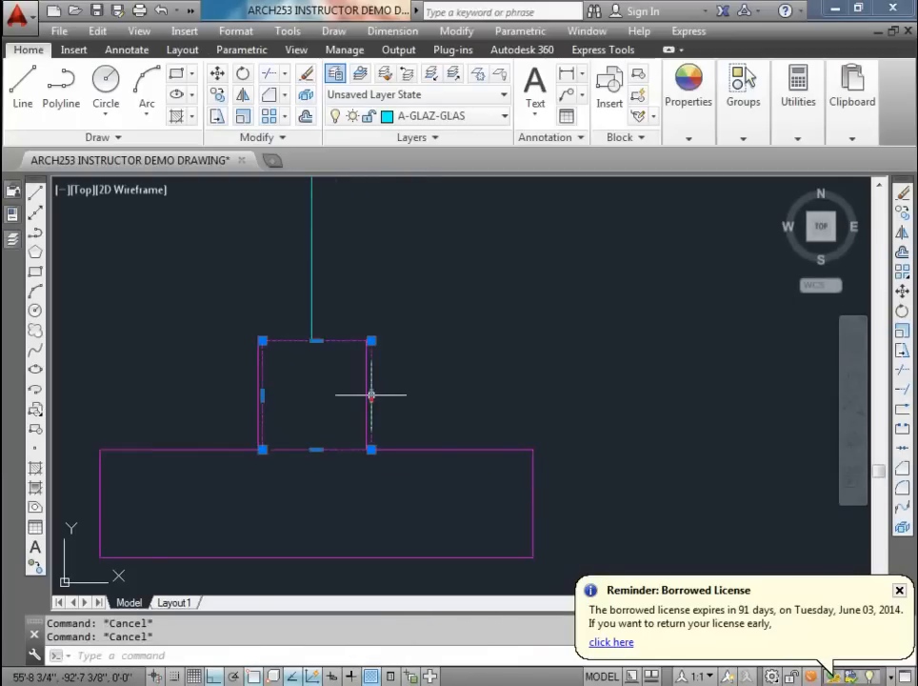
key("Delete")
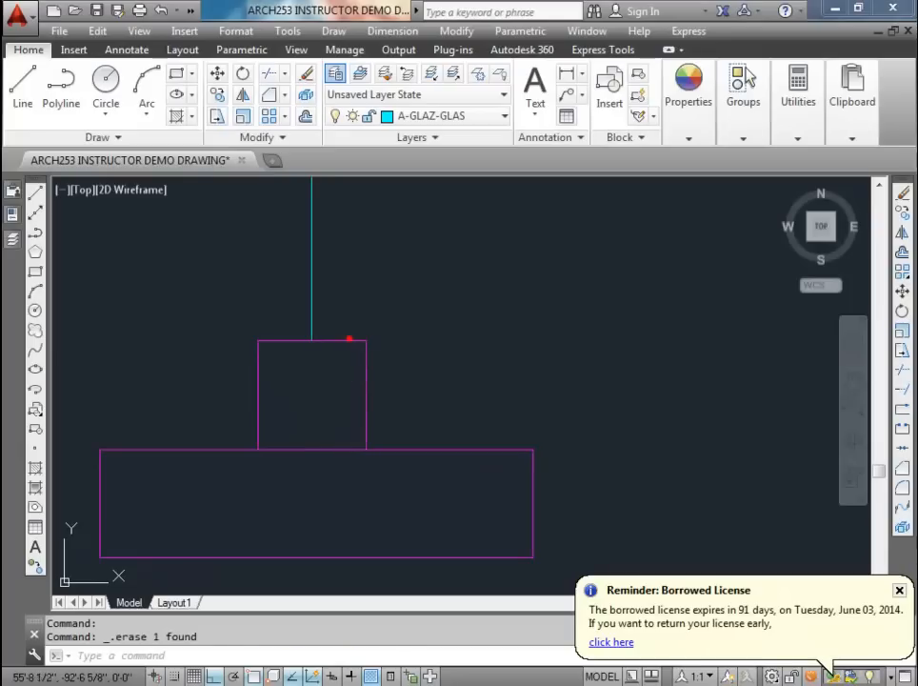
left_click(336, 340)
key("Escape")
key("Escape")
scroll(332, 343, "down", 5)
scroll(335, 335, "down", 4)
middle_click_drag(338, 334, 327, 476)
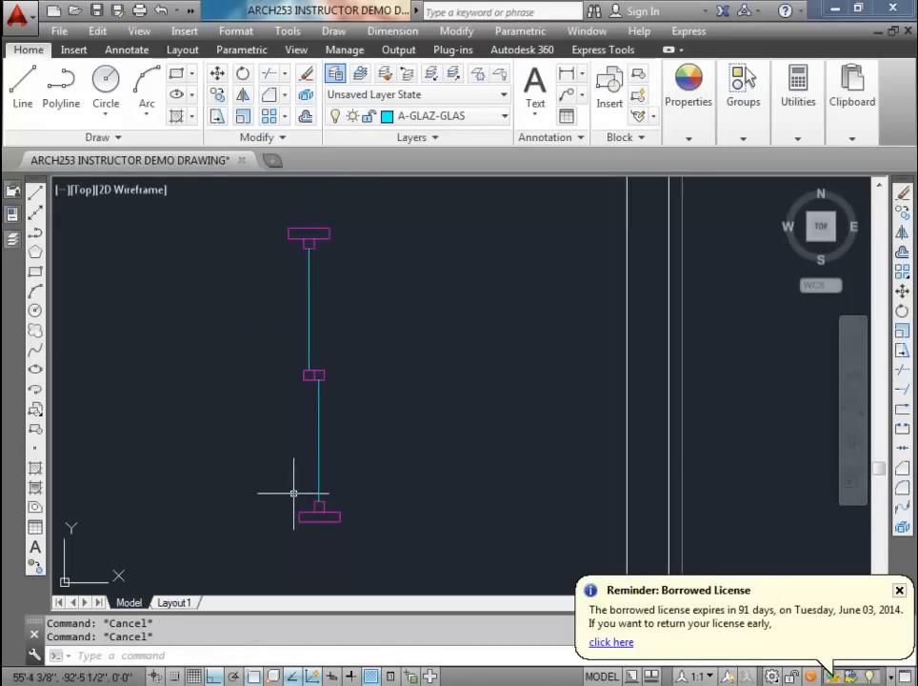
Step: Move the lower 6-inch frame rectangle horizontally left to align with the upper frame rectangle
left_click(290, 491)
key("Escape")
left_click(289, 511)
left_click(356, 529)
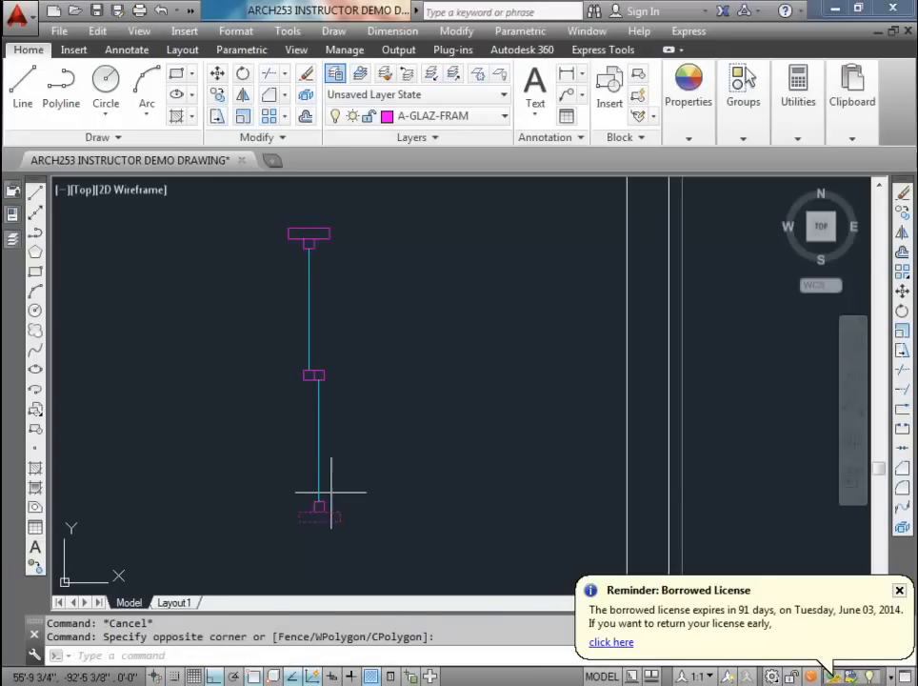
type("m")
key("Return")
left_click(299, 512)
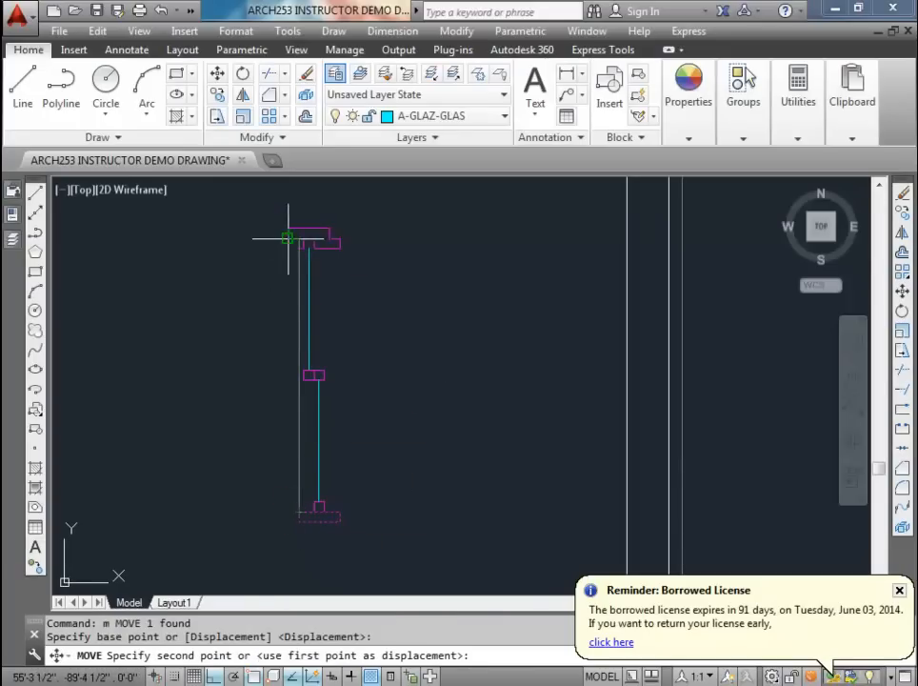
left_click(286, 507)
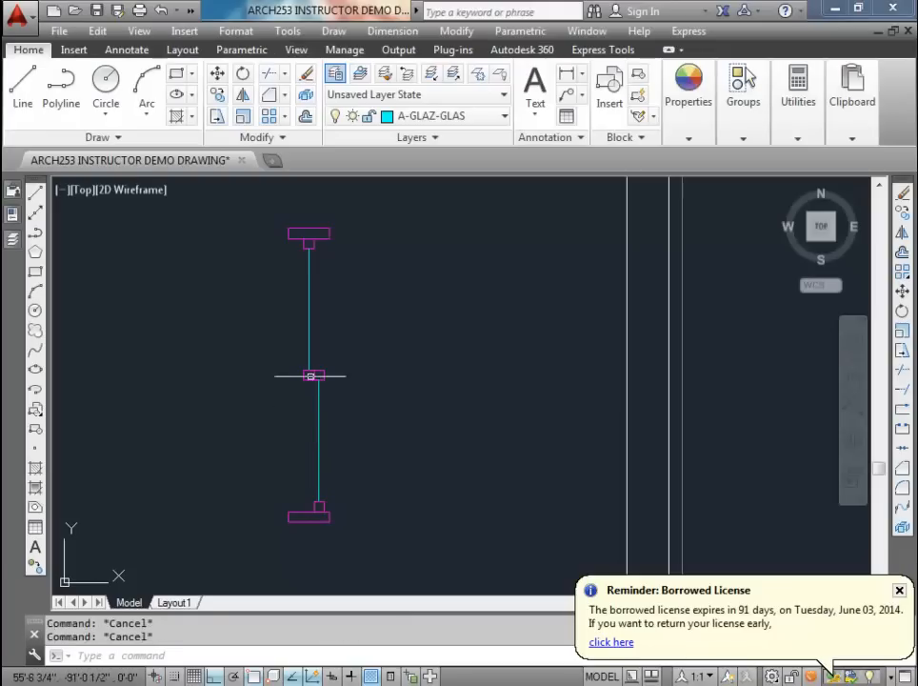
left_click(297, 233)
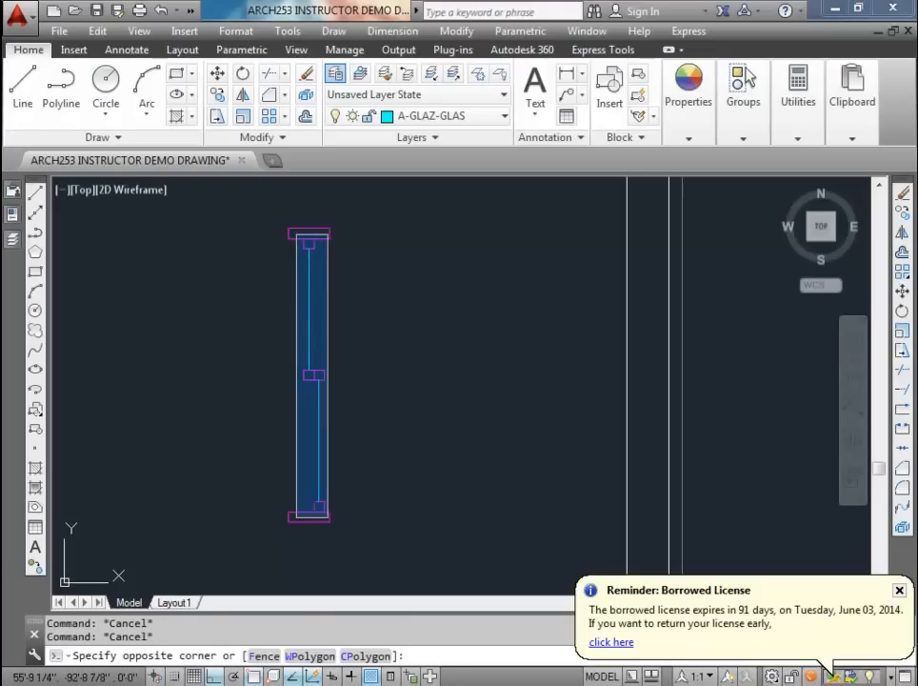
left_click(324, 515)
key("Escape")
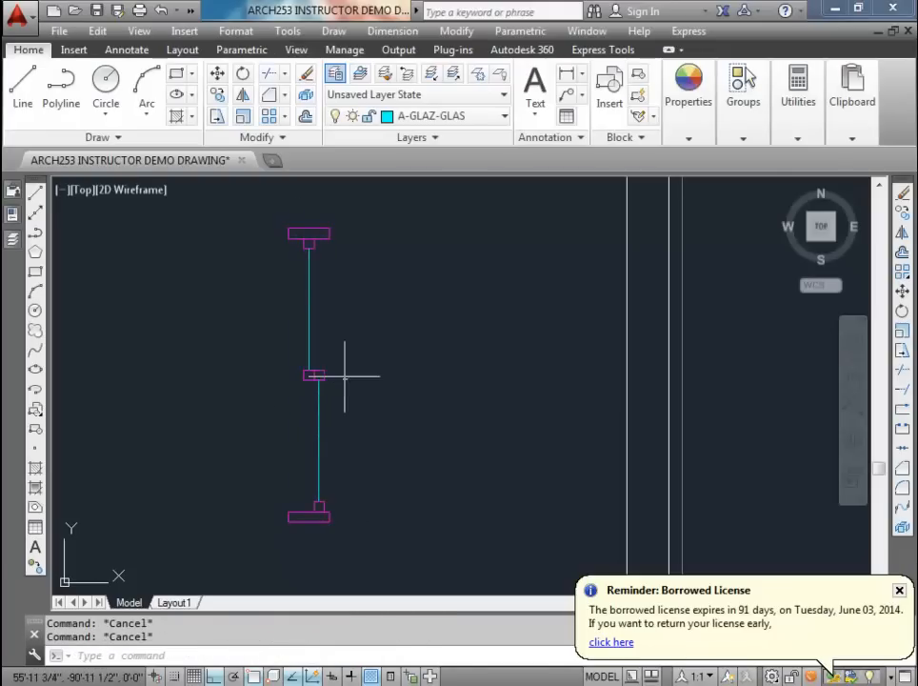
Step: Draw a vertical construction line from the junction of the two middle squares down past the lower frame rectangle
type("l")
key("Return")
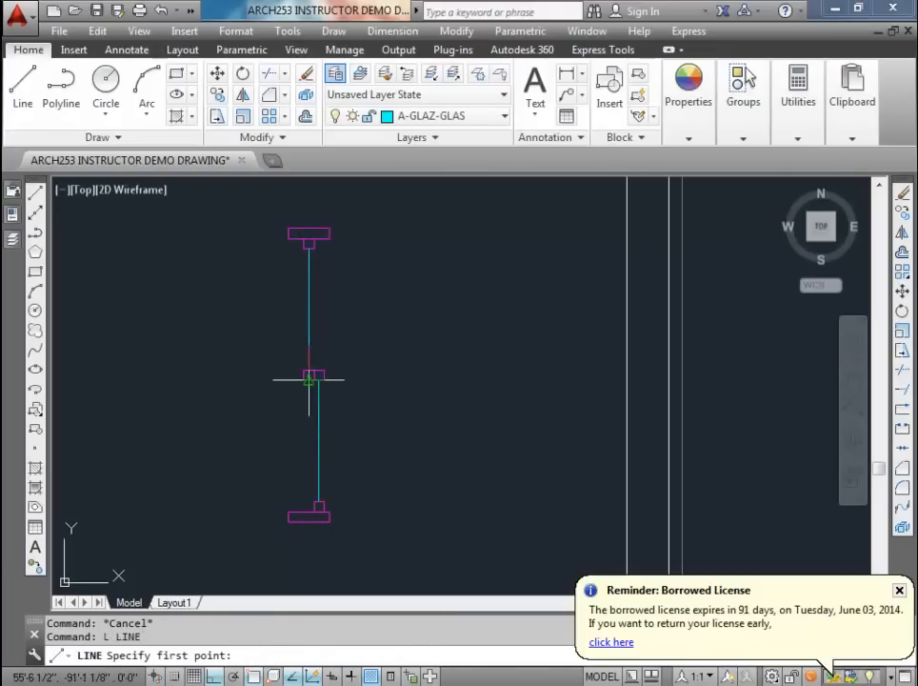
left_click(313, 379)
left_click(314, 562)
key("Escape")
key("Escape")
key("Escape")
Step: Move the small squares, glass lines and construction line left so the construction line meets the midpoint of the lower frame rectangle
left_click(345, 504)
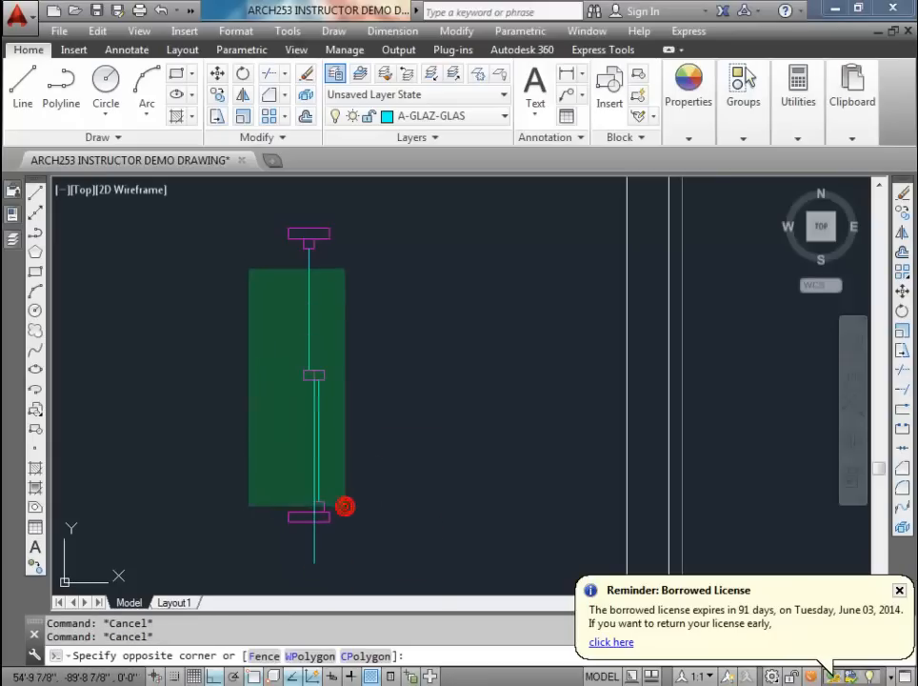
left_click(245, 245)
type("m")
key("Return")
scroll(308, 537, "up", 3)
left_click(311, 467)
left_click(299, 467)
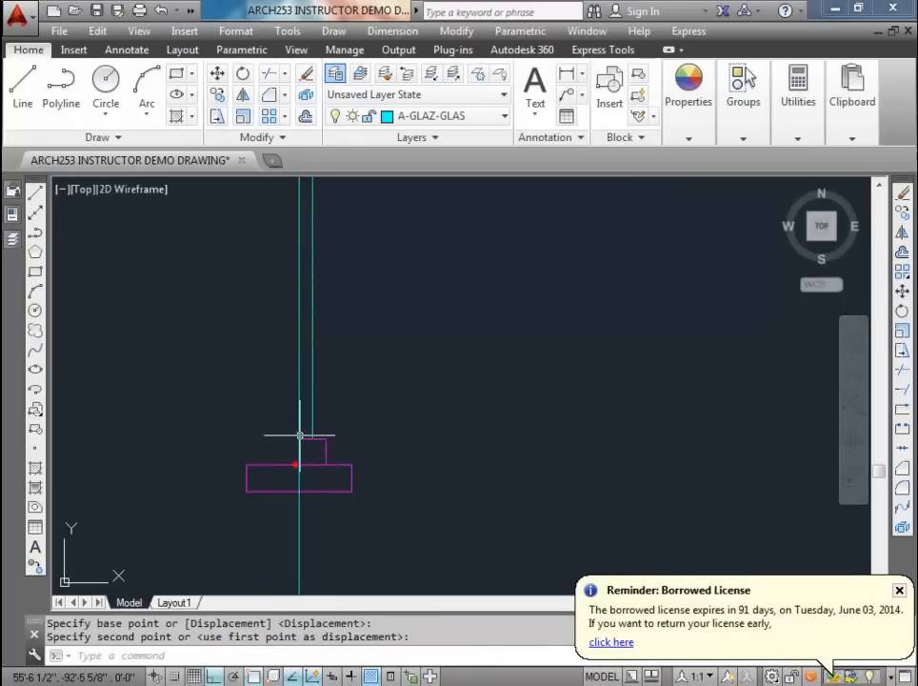
Step: Delete the vertical construction line running through the lower half of the window
key("Escape")
scroll(295, 353, "down", 2)
key("Escape")
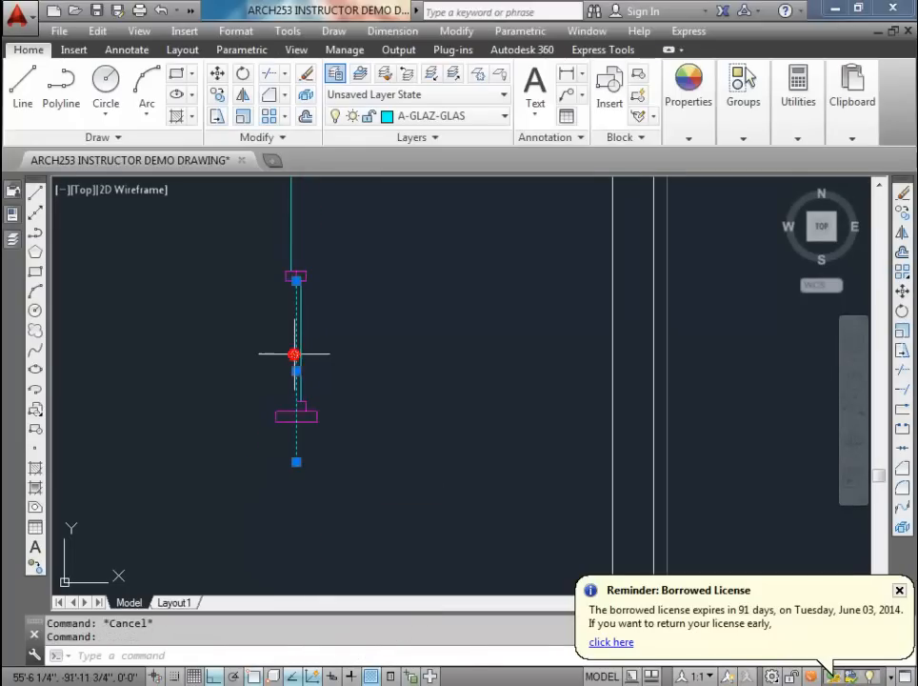
key("Delete")
scroll(296, 381, "down", 2)
middle_click_drag(297, 318, 297, 358)
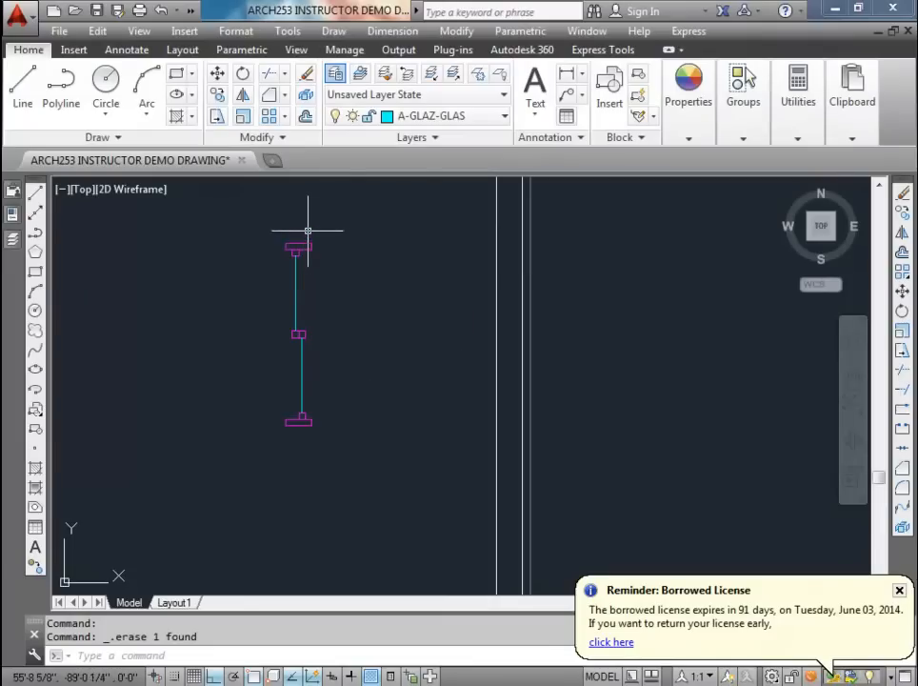
Step: Dimension the window's overall length between the outer left corners of the upper and lower frame rectangles
left_click(566, 74)
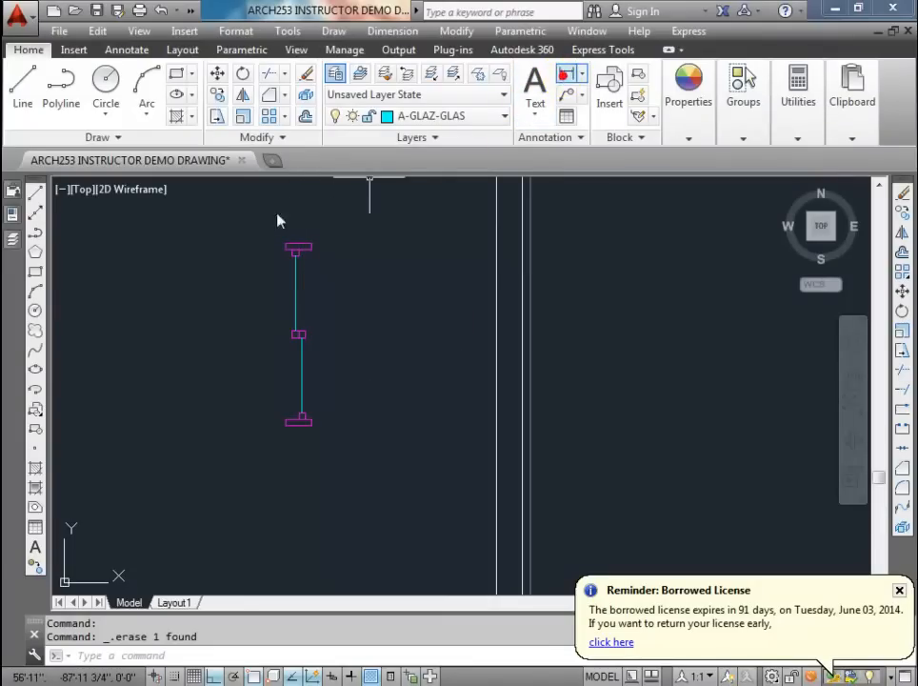
left_click(285, 243)
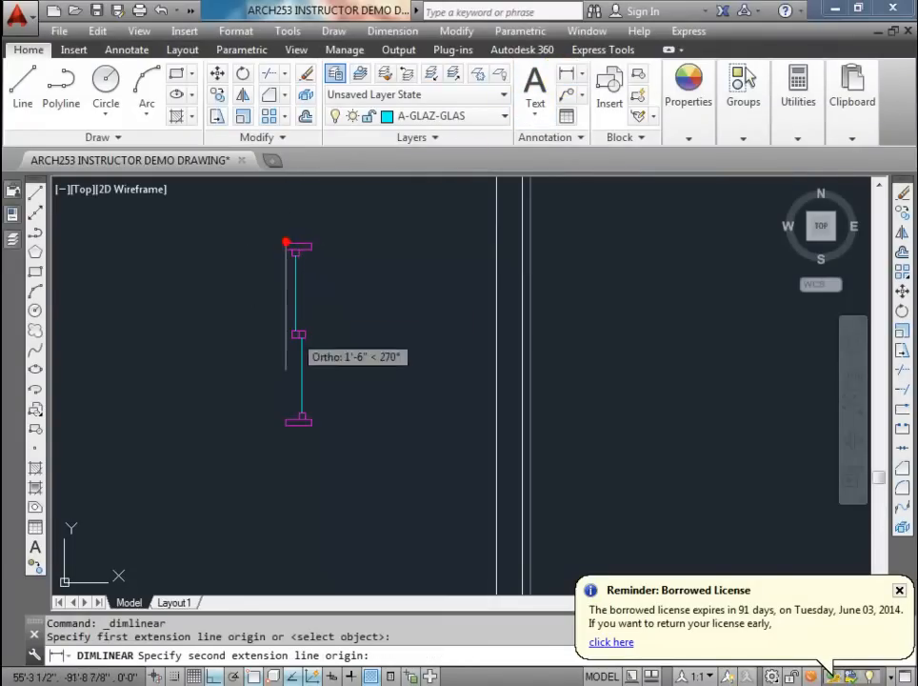
left_click(285, 426)
left_click(246, 416)
key("Escape")
key("Escape")
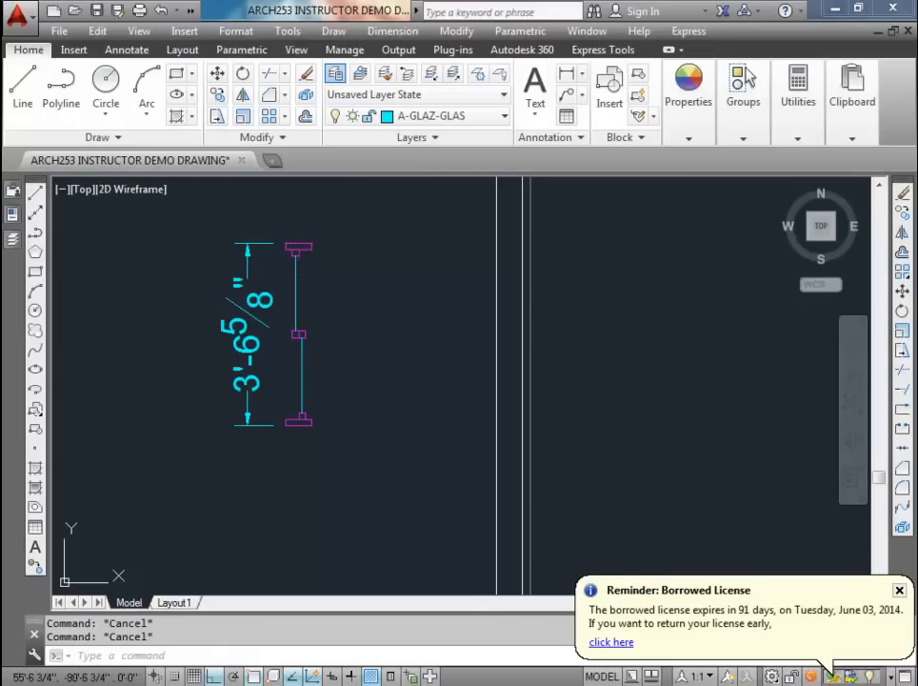
Step: Stretch the window's upper frame rectangle, square and glass line end downward by 3-5/16 inches
middle_click_drag(291, 280, 316, 295)
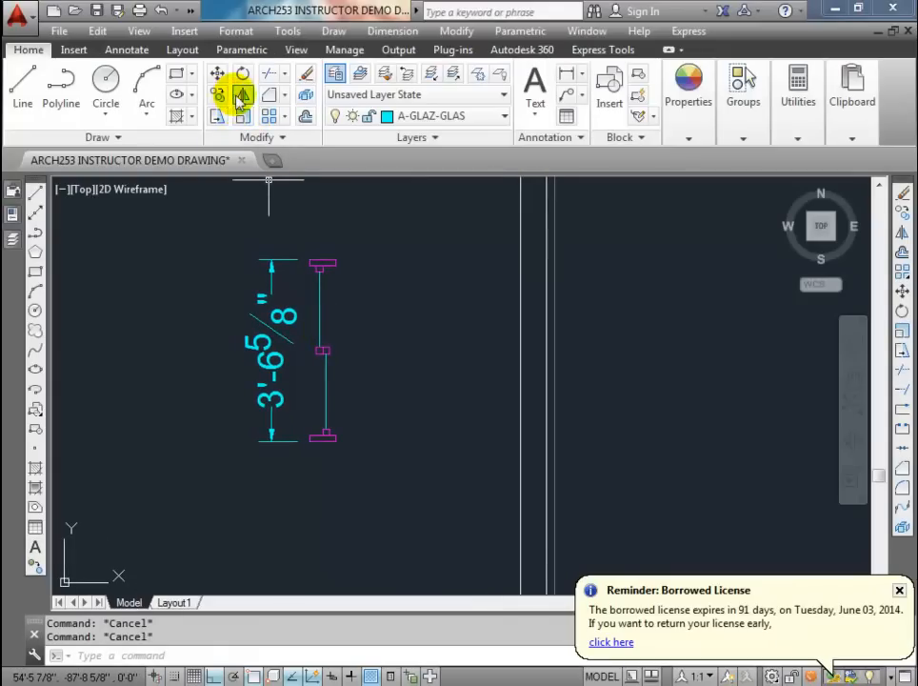
left_click(217, 115)
left_click(372, 320)
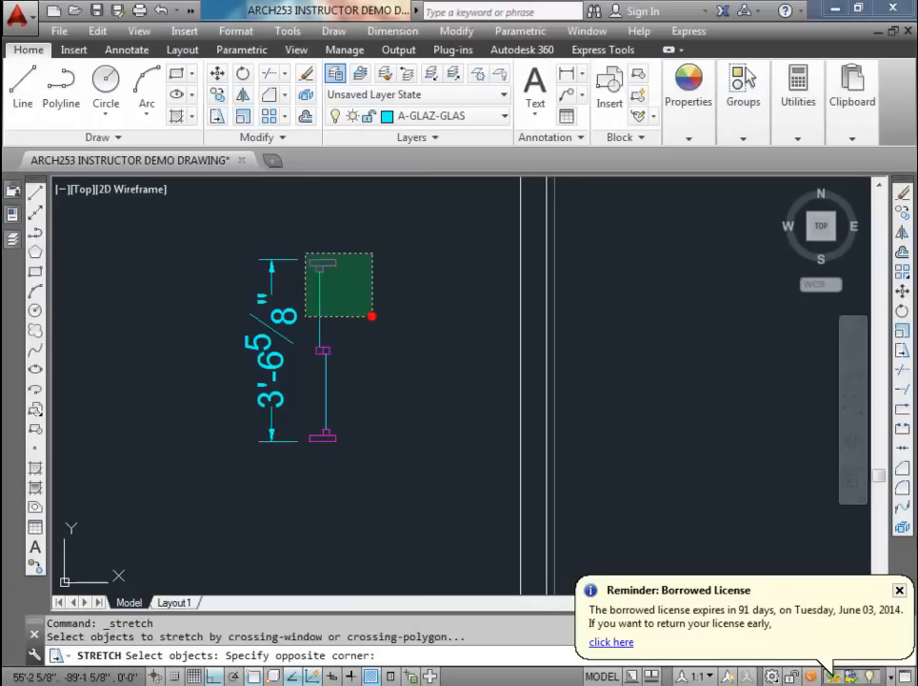
left_click(308, 229)
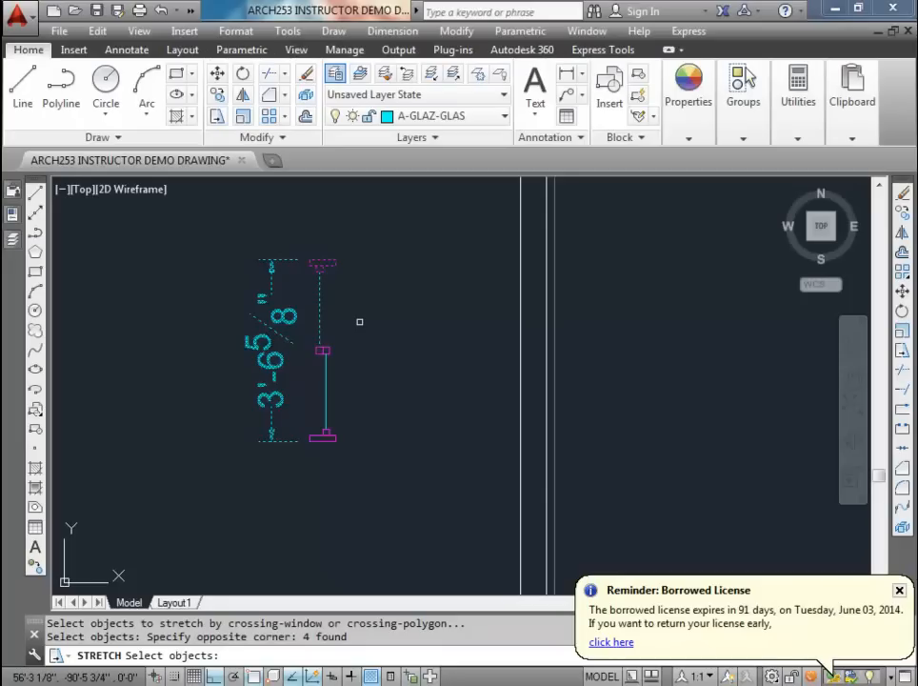
key("Return")
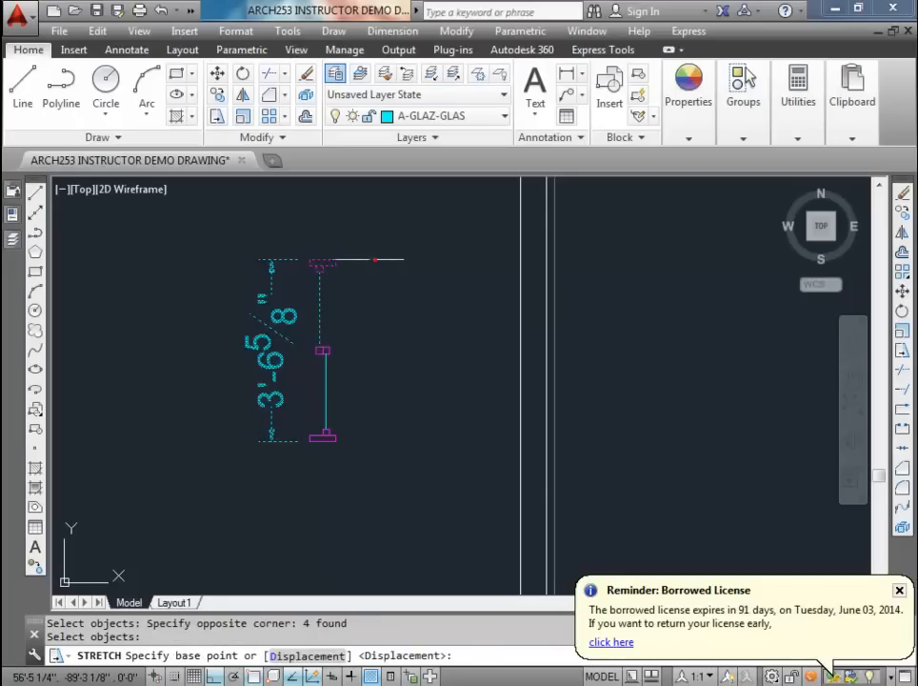
left_click(370, 259)
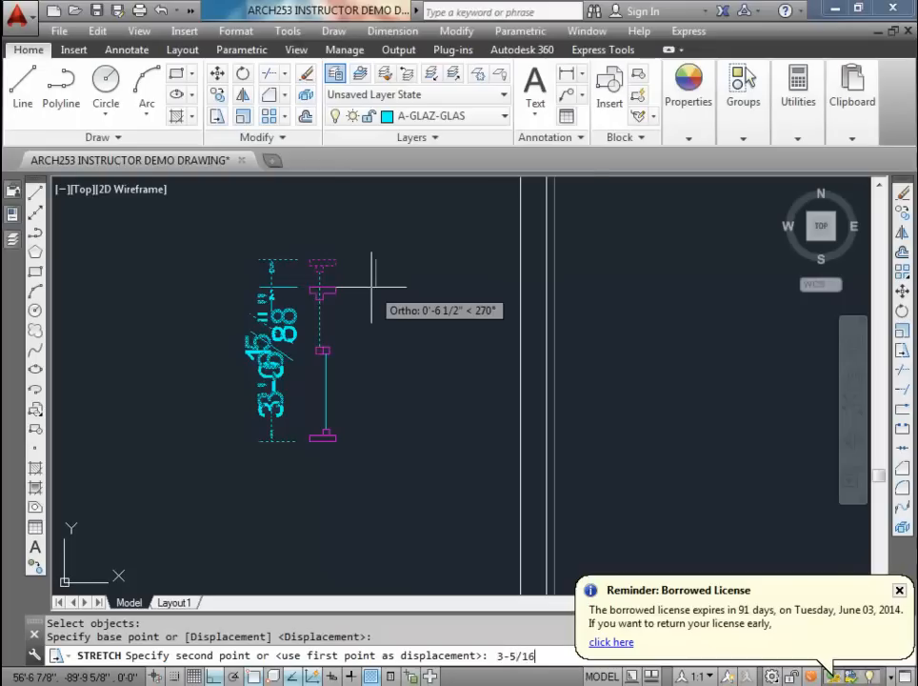
key("Return")
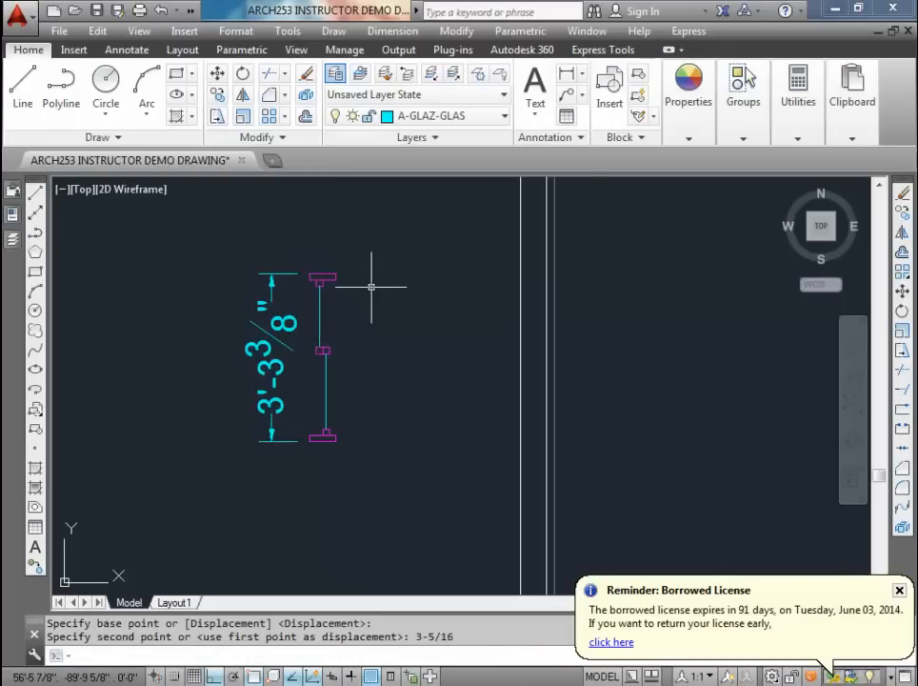
Step: Stretch the window's lower frame rectangle, square and glass line end upward by 3-5/16 inches
key("Return")
left_click(369, 471)
left_click(302, 390)
key("Return")
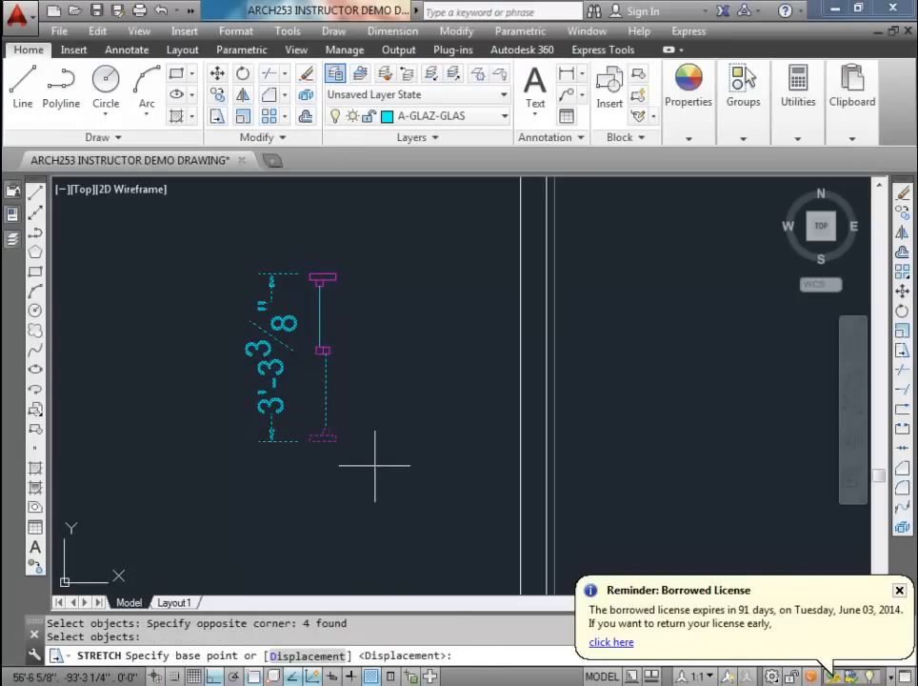
left_click(374, 467)
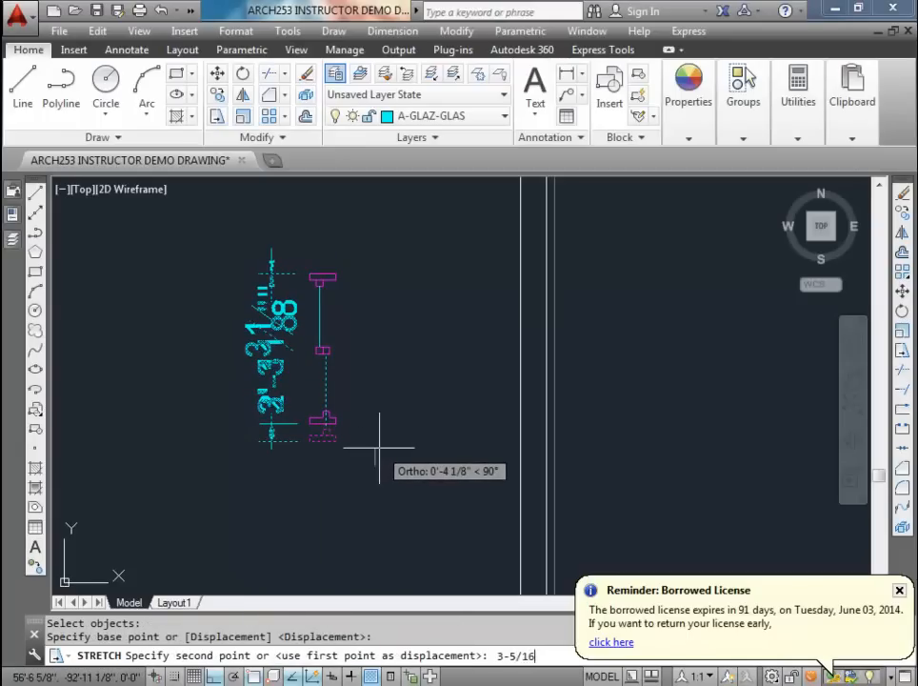
key("Return")
scroll(328, 358, "up", 2)
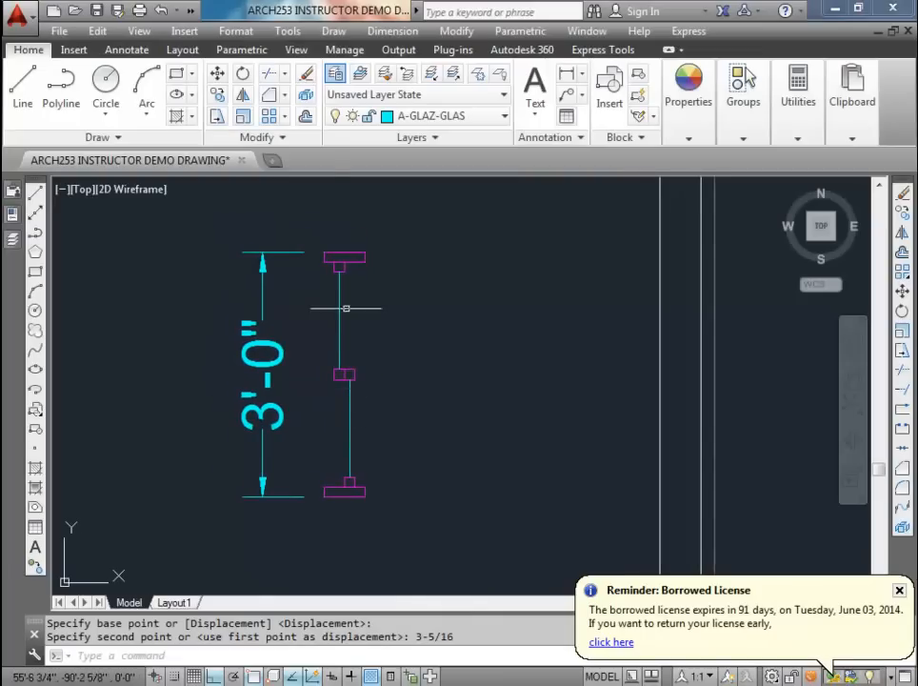
Step: Dimension the vertical distance from the upper frame rectangle's outer corner to the midpoint of the middle squares
left_click(565, 77)
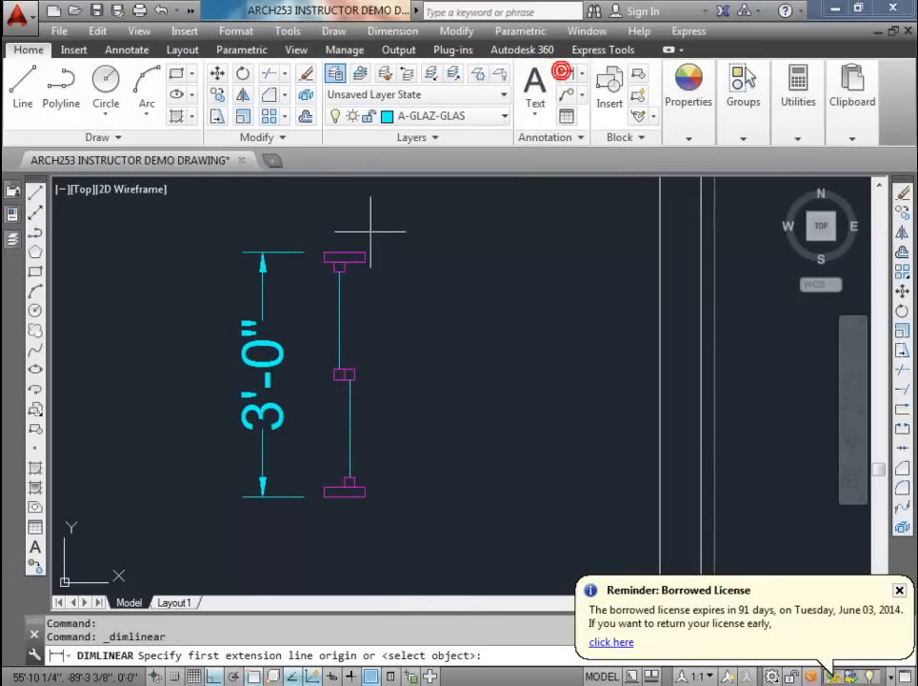
left_click(365, 253)
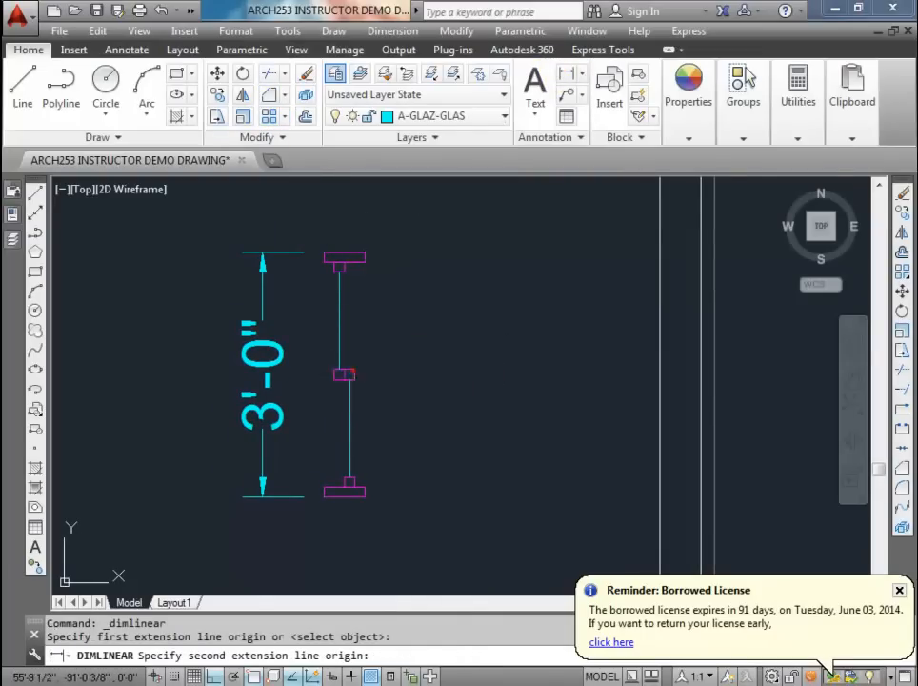
left_click(353, 374)
left_click(401, 381)
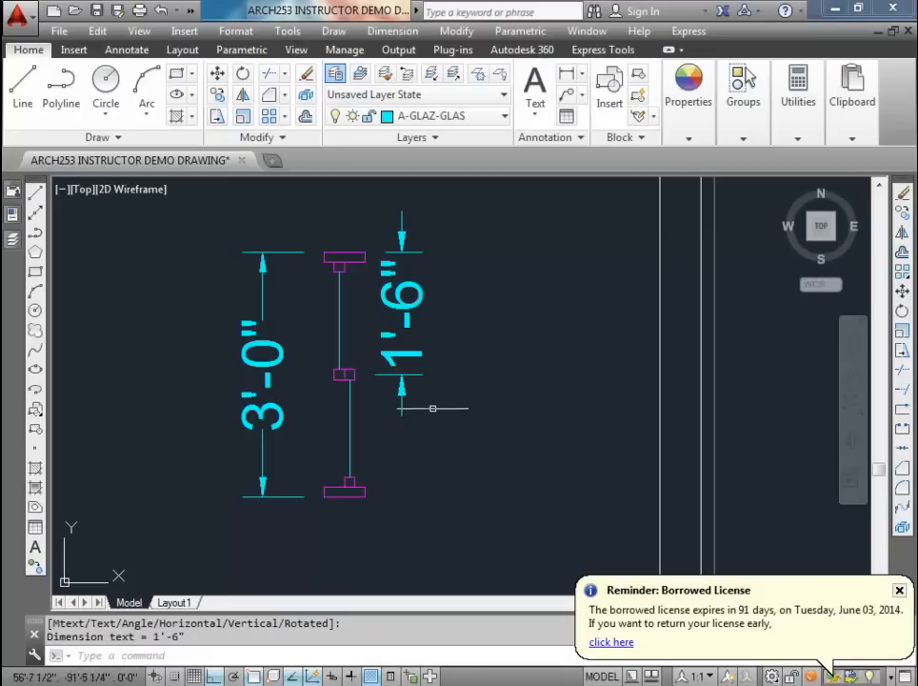
key("Escape")
key("Escape")
Step: Delete the overall and half-length check dimensions beside the window
left_click(404, 307)
key("Delete")
mouse_move(285, 314)
left_mouse_down()
mouse_move(252, 446)
mouse_move(217, 306)
left_mouse_up()
key("Delete")
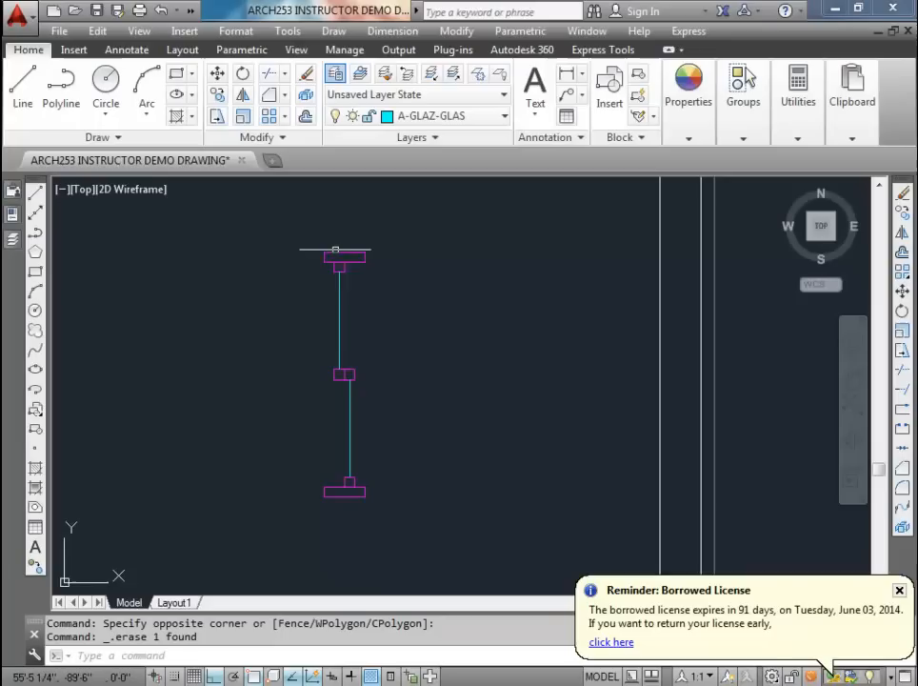
type("l")
key("Return")
key("Escape")
key("Escape")
key("Escape")
Step: Make A-GLAZ-FRAM current by picking the frame and draw a vertical line joining the right edges of both frame rectangles
left_click(361, 71)
left_click(351, 254)
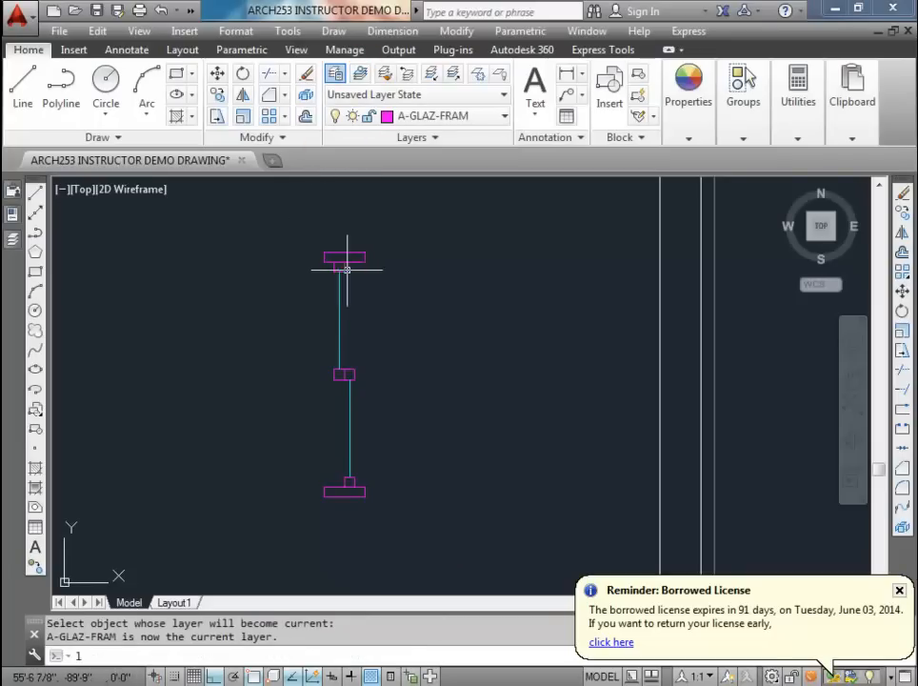
type("l")
key("Return")
left_click(365, 261)
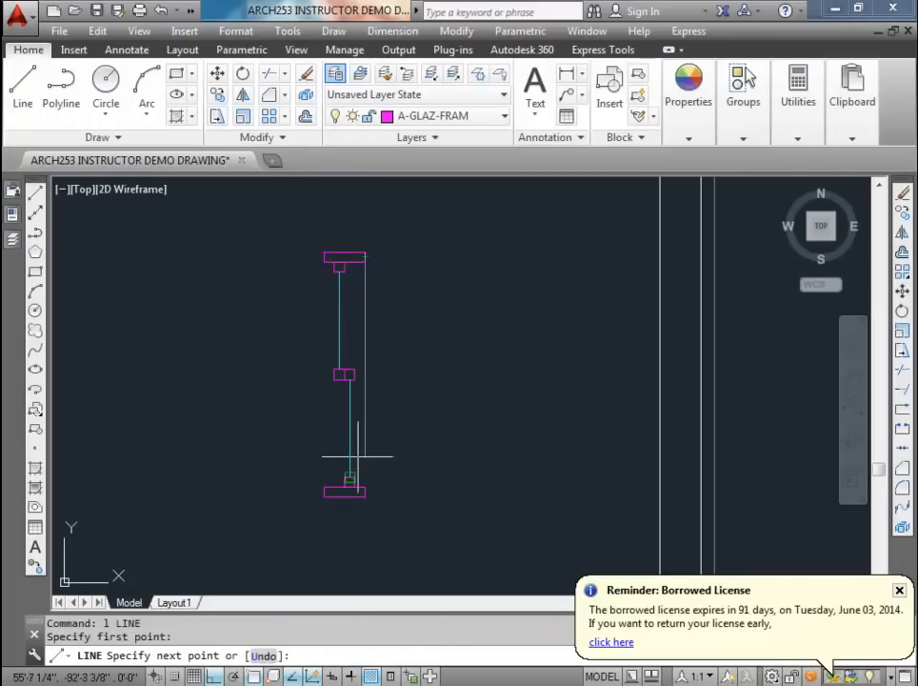
left_click(365, 487)
key("Return")
Step: Draw a vertical line joining the left edges of the lower and upper frame rectangles
key("Return")
left_click(323, 492)
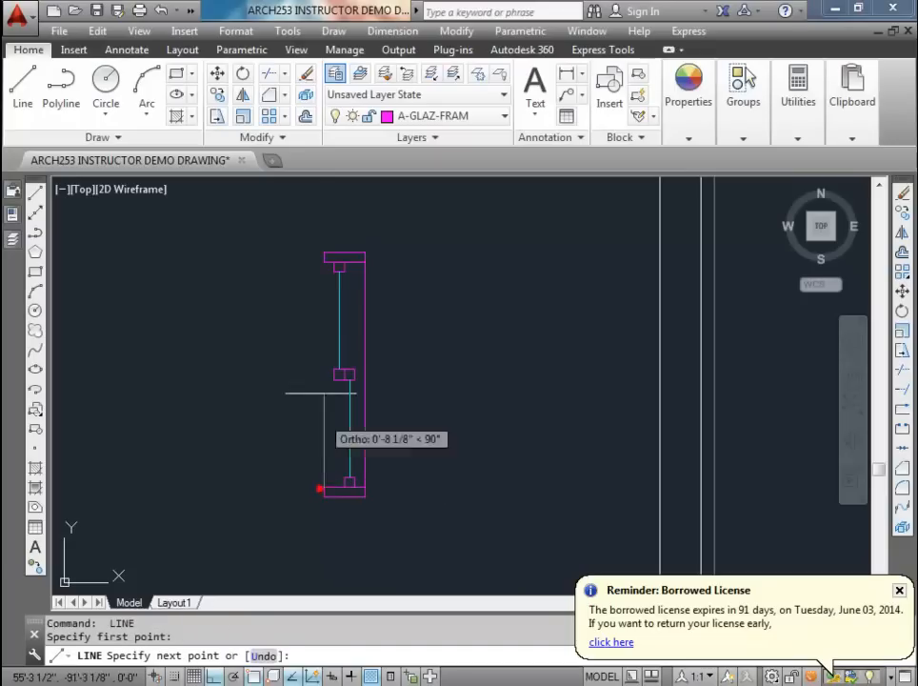
left_click(324, 260)
key("Escape")
key("Escape")
key("Escape")
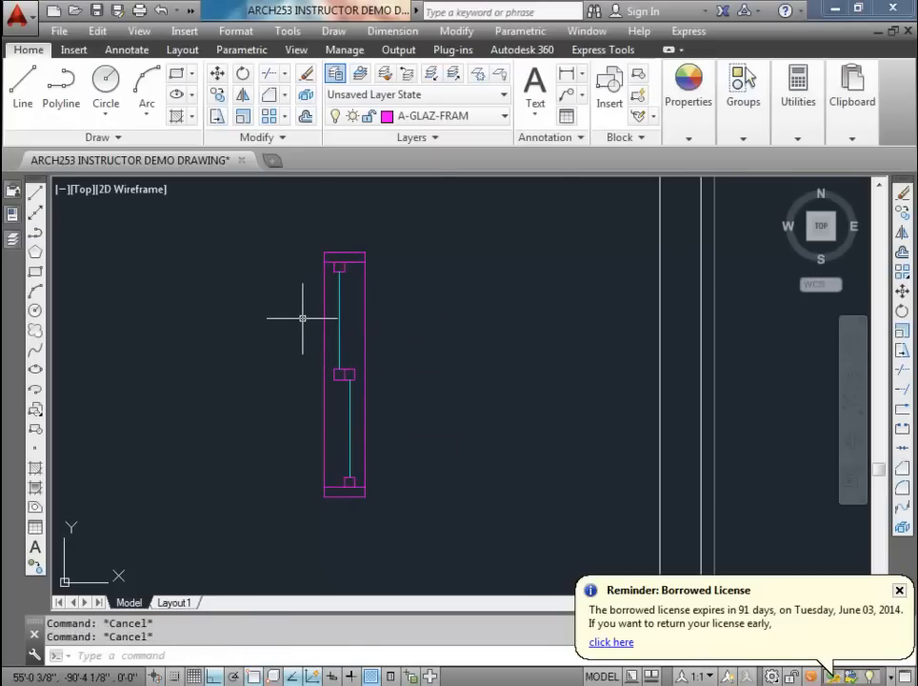
Step: Move the whole window horizontally right into the exterior left wall, with its right side midpoint on the wall's inner face
scroll(302, 318, "down", 2)
scroll(253, 323, "up", 4)
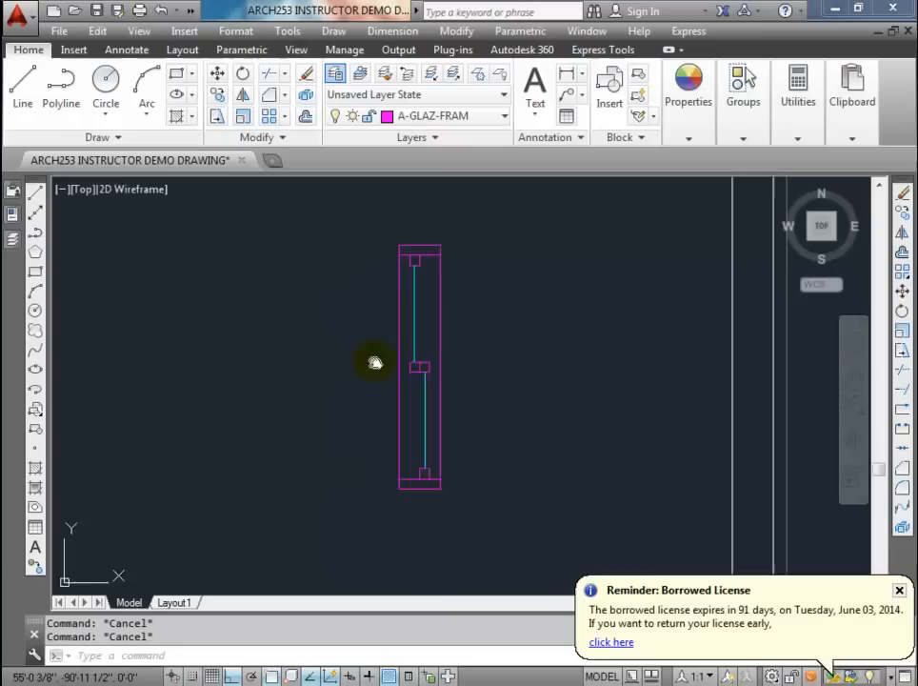
middle_click_drag(375, 363, 334, 365)
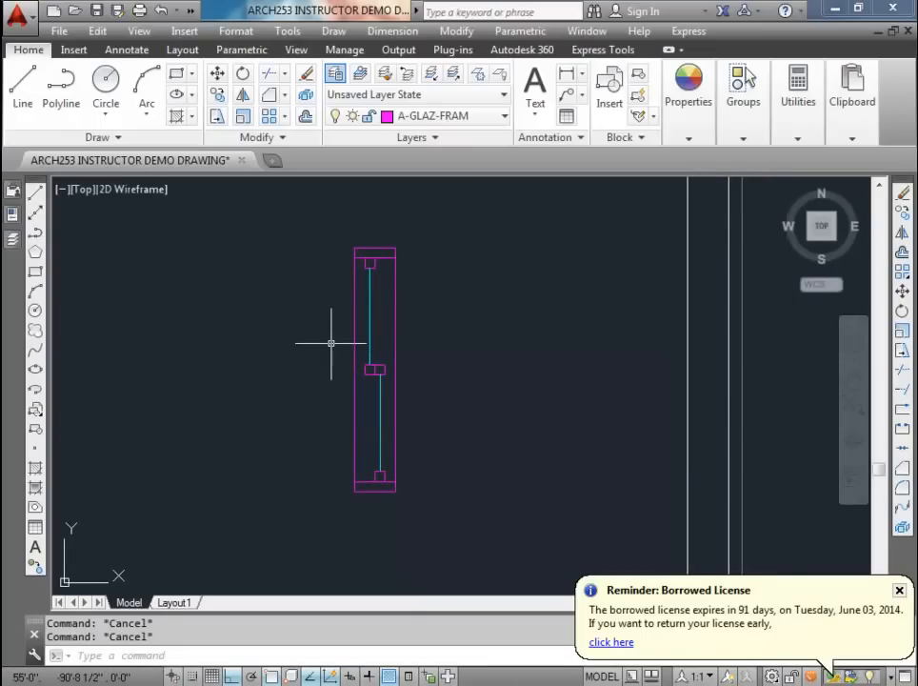
left_click(329, 217)
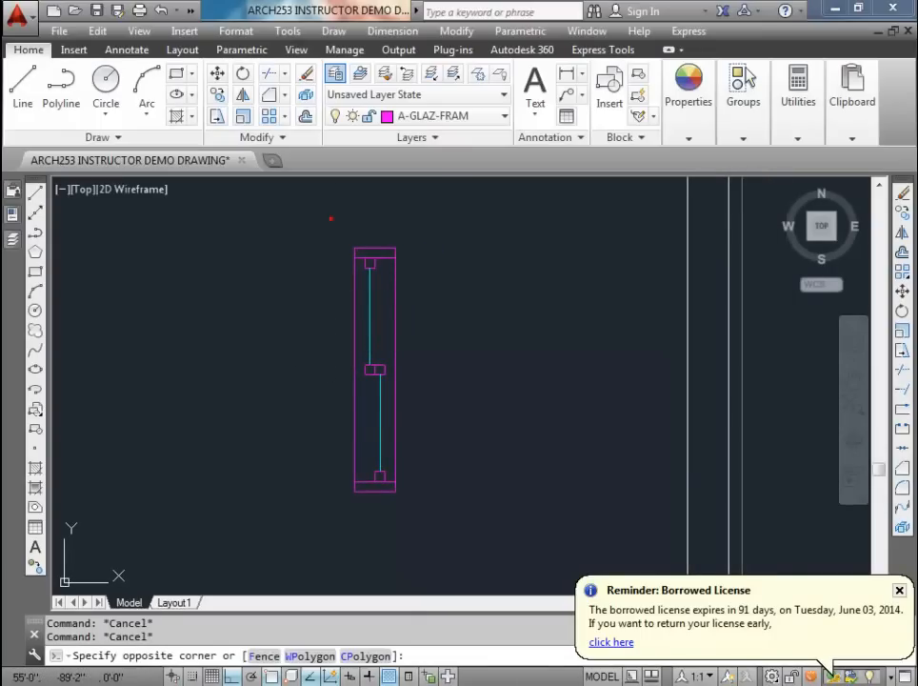
left_click(427, 527)
scroll(420, 502, "down", 3)
middle_click_drag(416, 466, 316, 466)
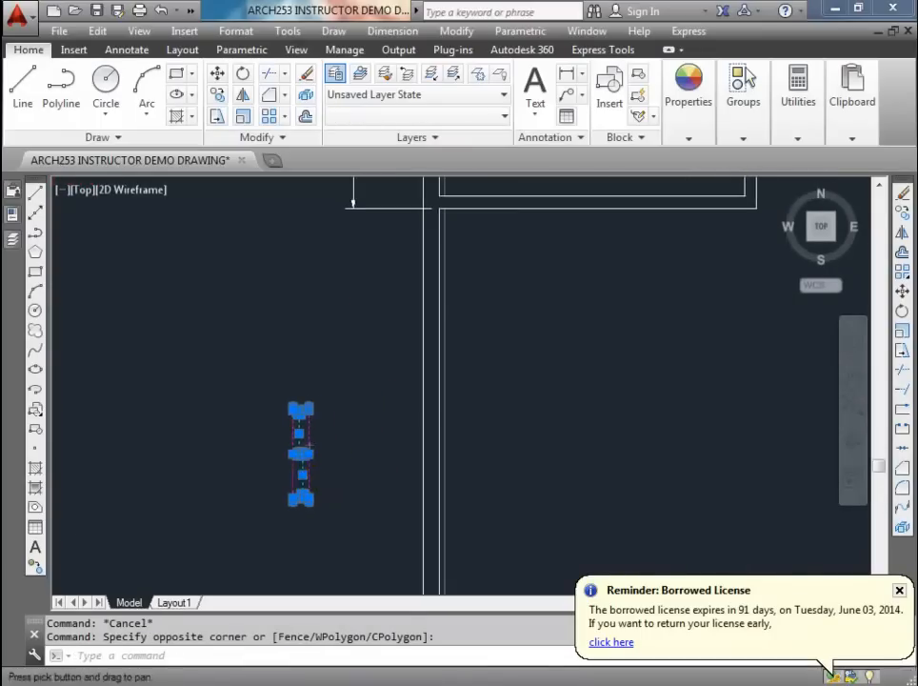
scroll(324, 459, "down", 2)
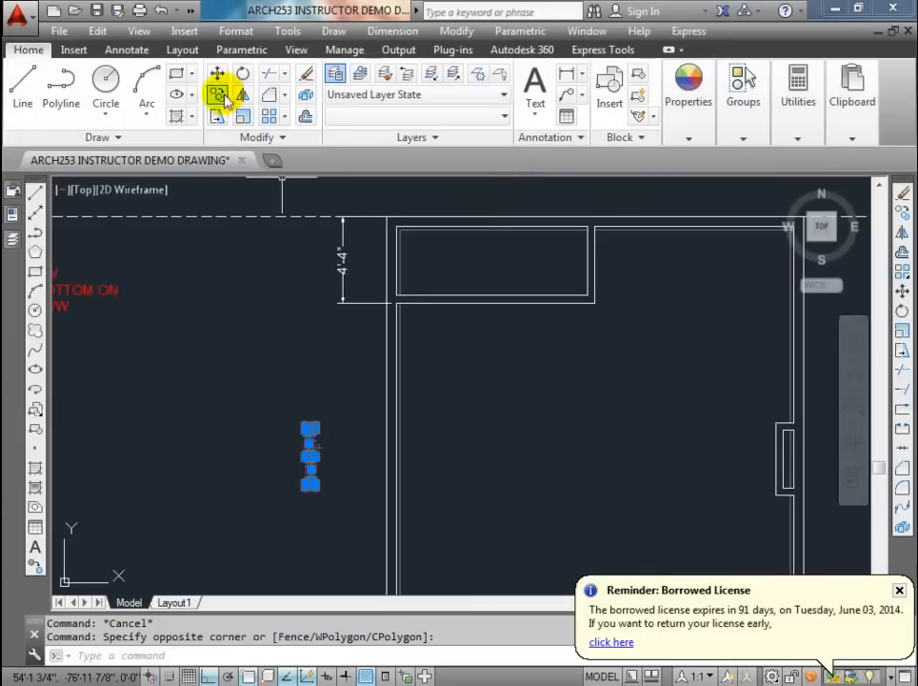
type("m")
key("Return")
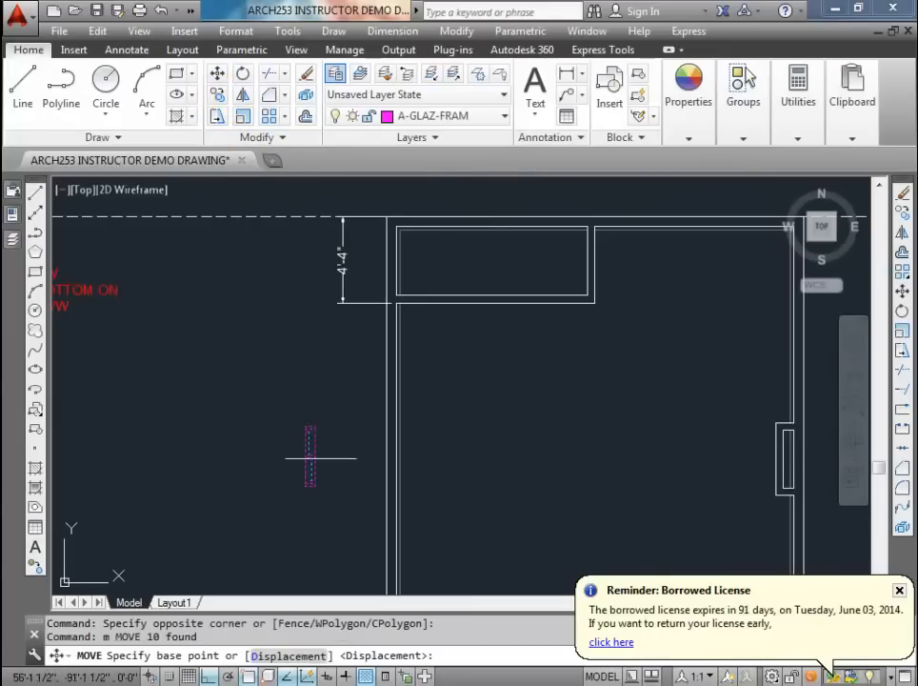
scroll(319, 455, "up", 2)
left_click(315, 458)
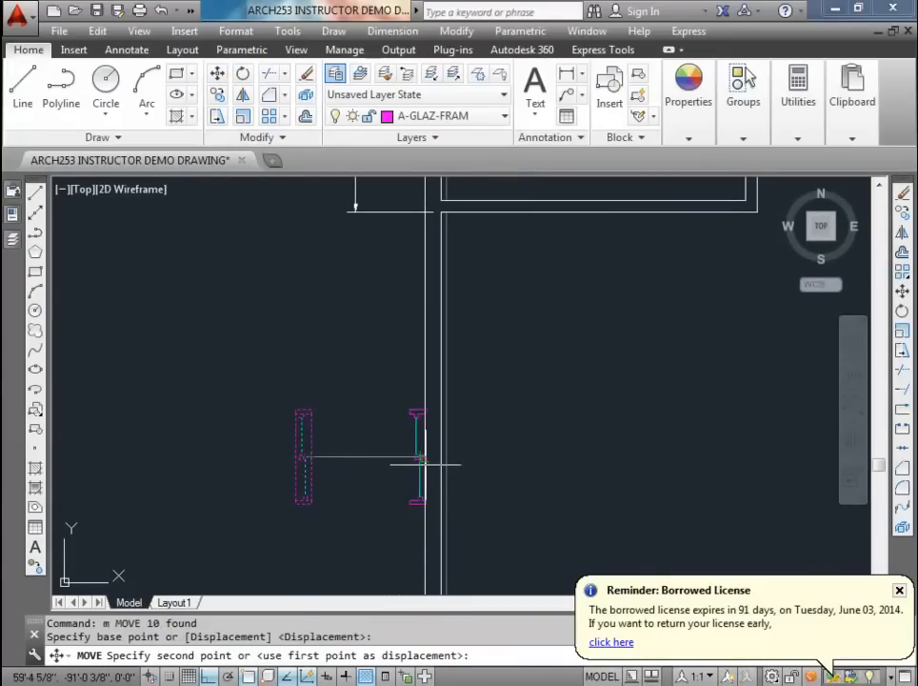
left_click(433, 458)
key("Escape")
key("Escape")
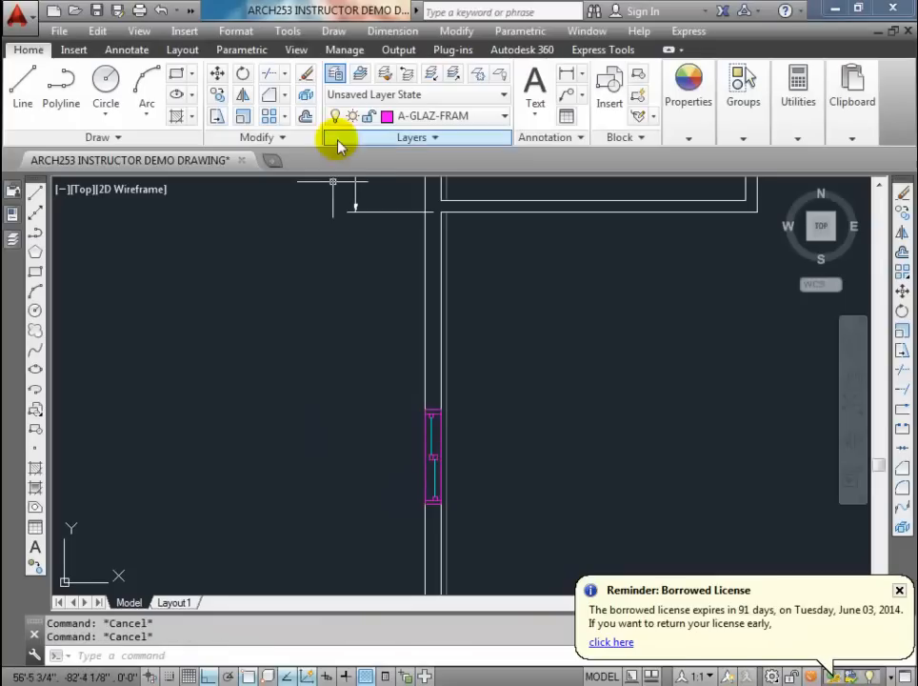
Step: Dimension vertically from the window's centre to the plan's upper left exterior corner, placing it left of the 4'-4" dimension
left_click(565, 73)
scroll(438, 471, "up", 5)
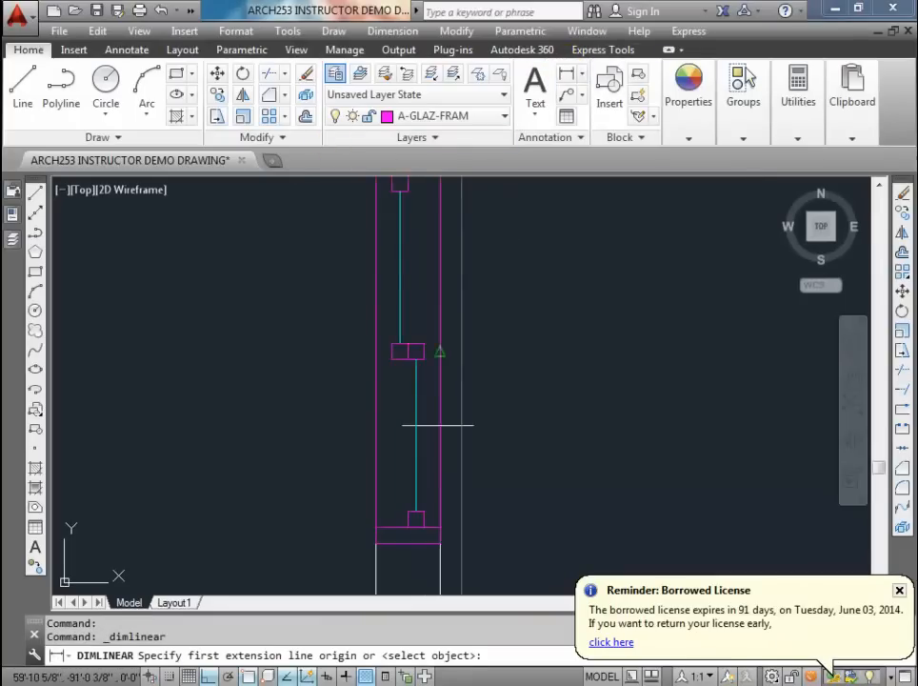
left_click(391, 352)
scroll(392, 329, "down", 5)
middle_click_drag(396, 309, 417, 658)
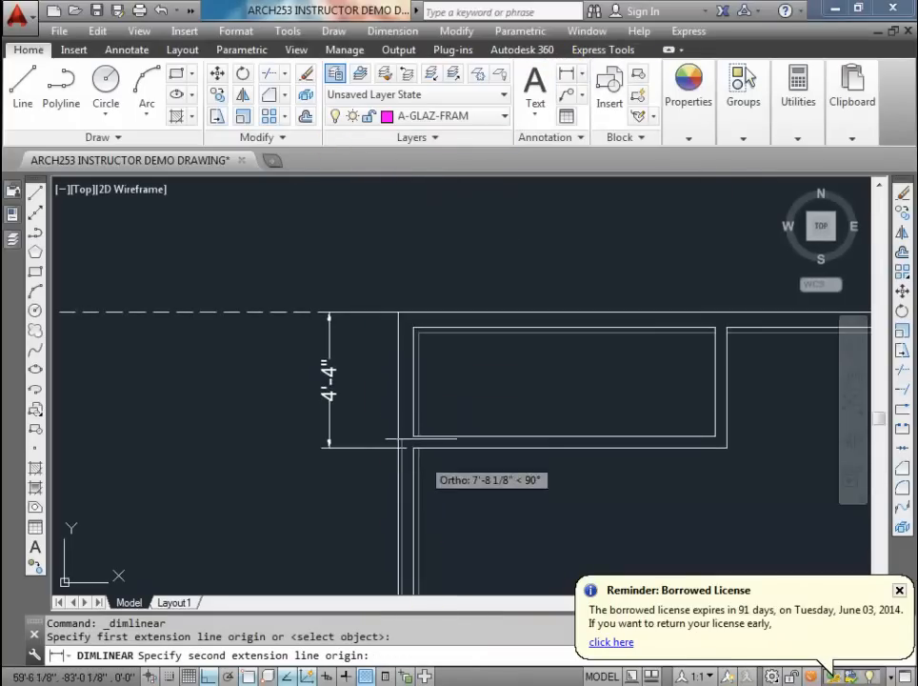
left_click(398, 311)
scroll(398, 312, "down", 3)
left_click(355, 426)
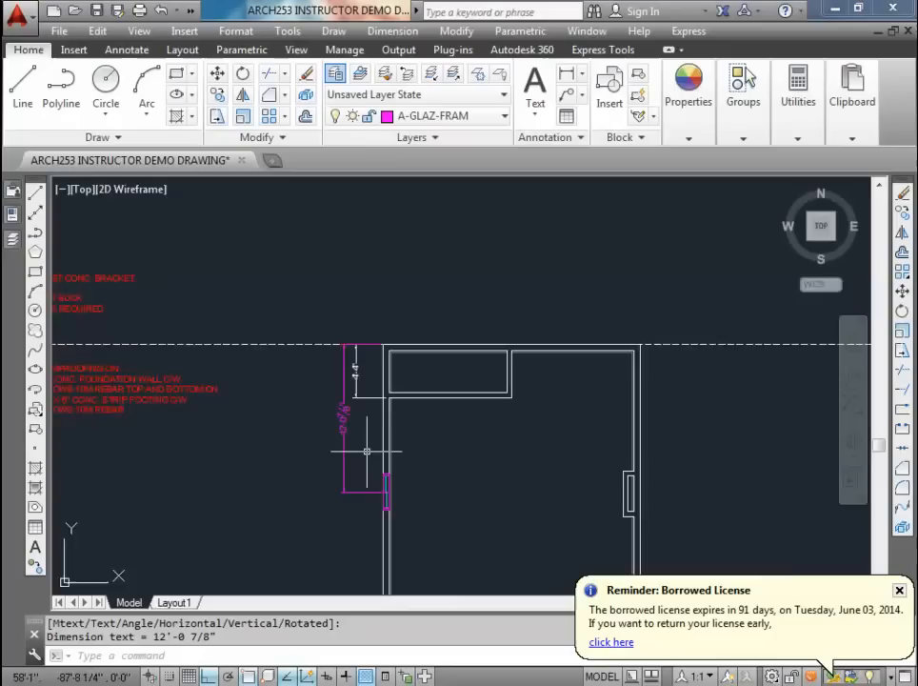
Step: Draw a guide line 10'-4" down from the upper left exterior corner, ending with a short horizontal segment to the left
scroll(365, 436, "up", 5)
middle_click_drag(368, 434, 368, 394)
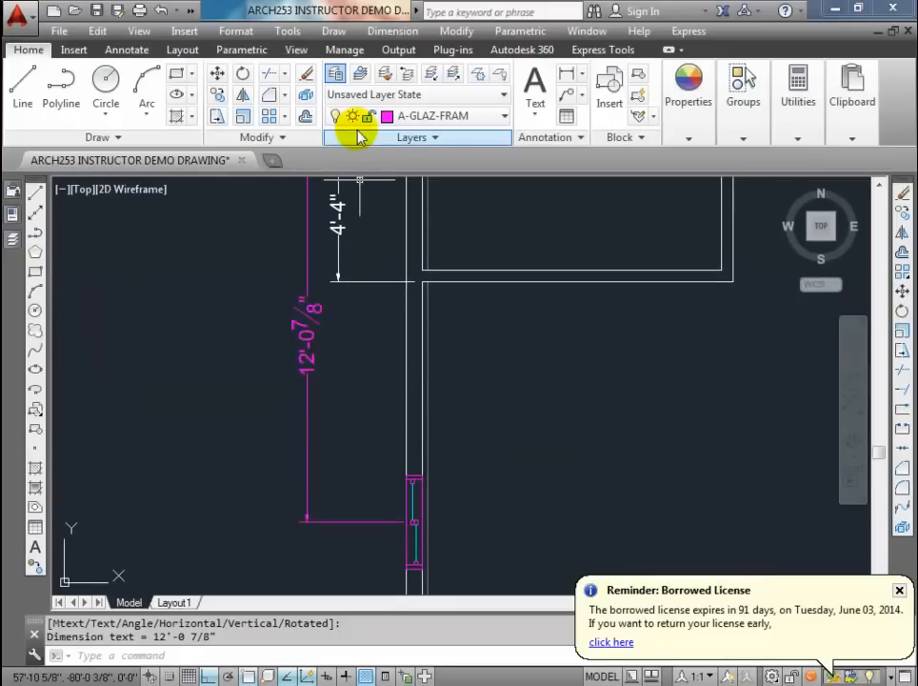
type("l")
key("Return")
middle_click_drag(282, 309, 272, 426)
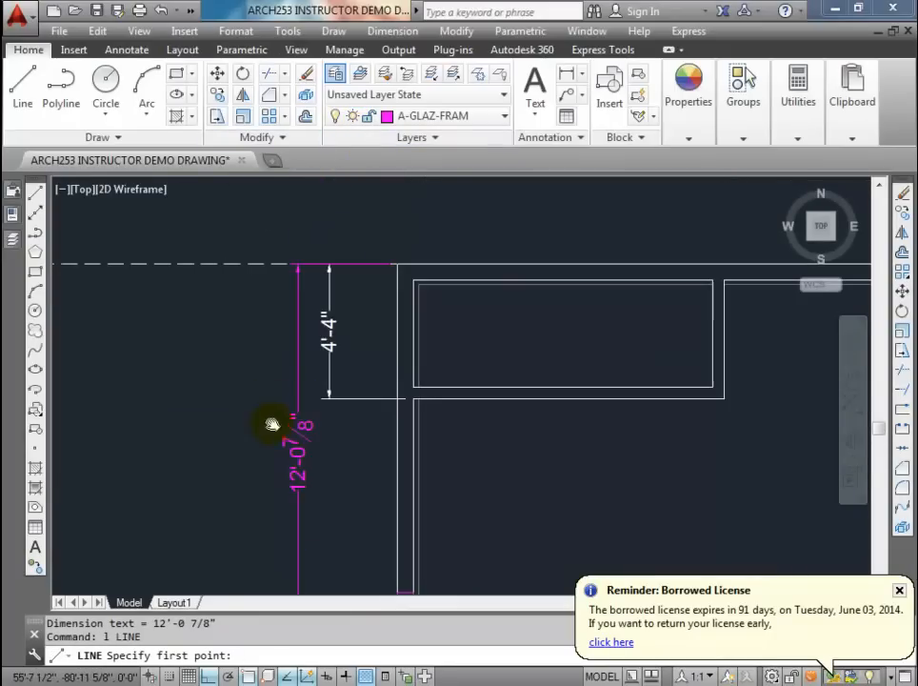
left_click(397, 264)
left_click(263, 246)
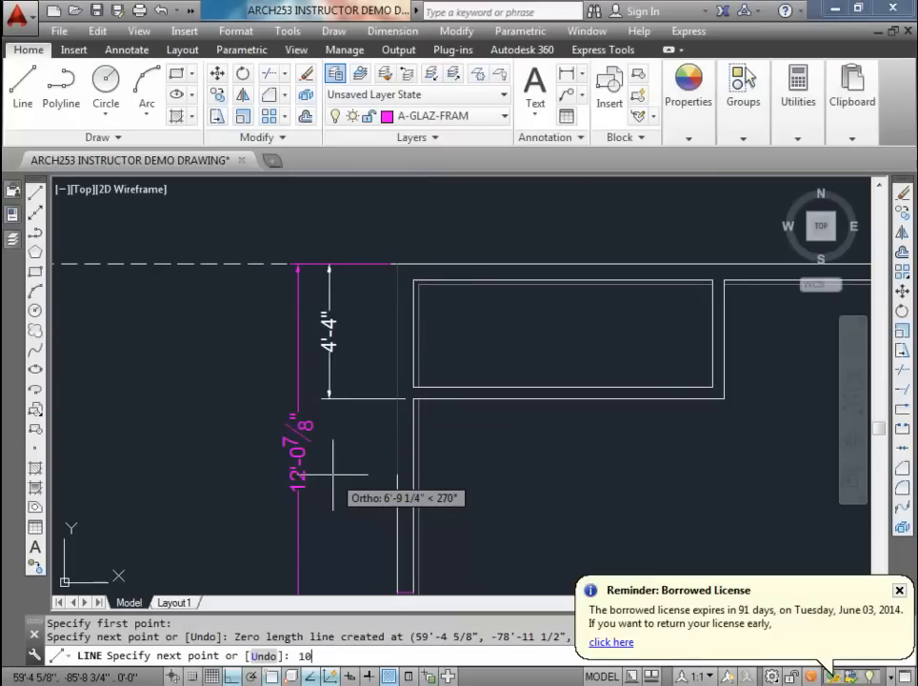
key("Return")
middle_click_drag(452, 490, 430, 368)
key("Escape")
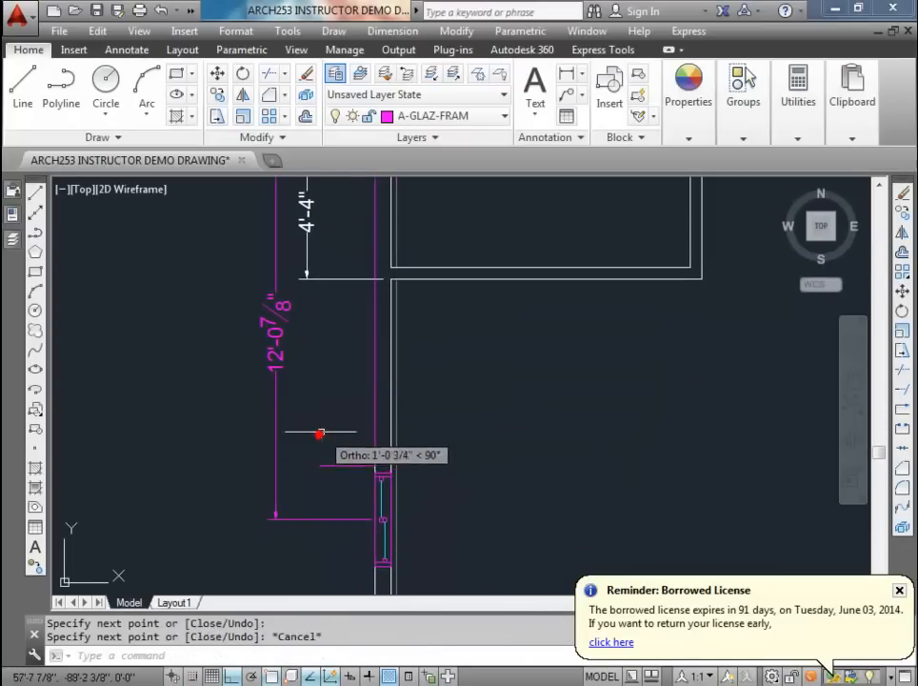
Step: Move the whole window up the wall, from its left side midpoint to the lower end of the vertical guide line
scroll(367, 457, "up", 4)
scroll(360, 434, "down", 2)
middle_click_drag(359, 423, 359, 375)
left_click(356, 371)
left_click(431, 542)
type("m")
key("Return")
scroll(374, 471, "up", 2)
left_click(351, 427)
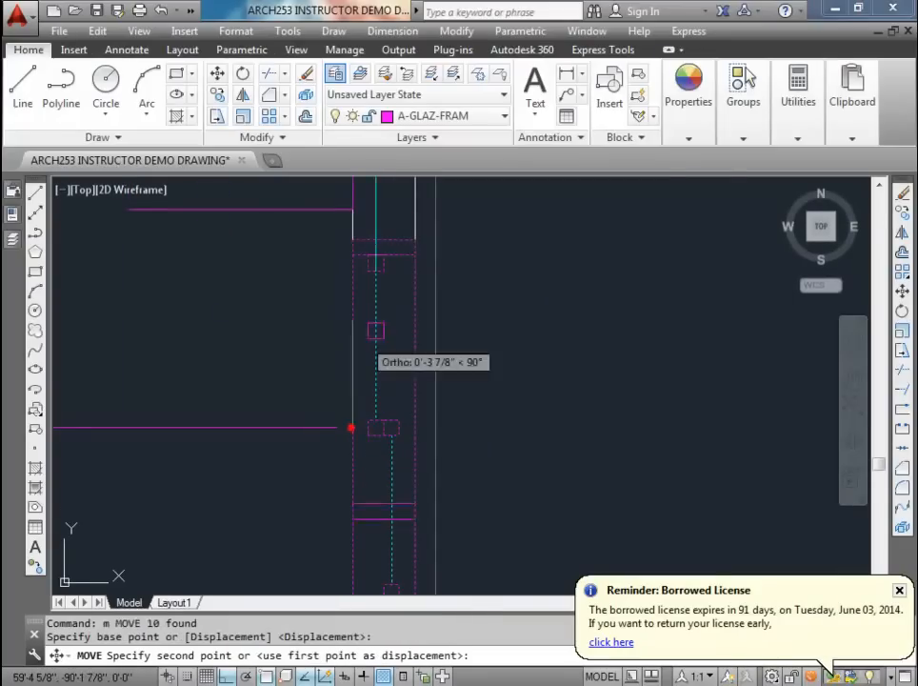
left_click(351, 209)
scroll(343, 299, "down", 3)
middle_click_drag(342, 308, 376, 532)
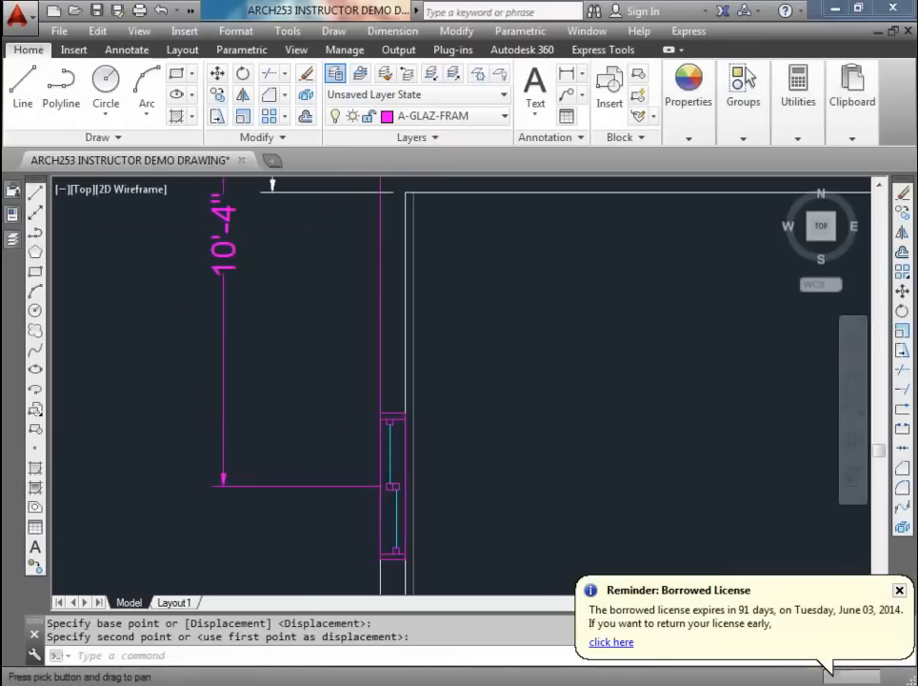
Step: Delete the window position dimension, both guide lines and the 4'-4" dimension beside the left wall
scroll(370, 560, "down", 2)
left_click(345, 536)
left_click(299, 446)
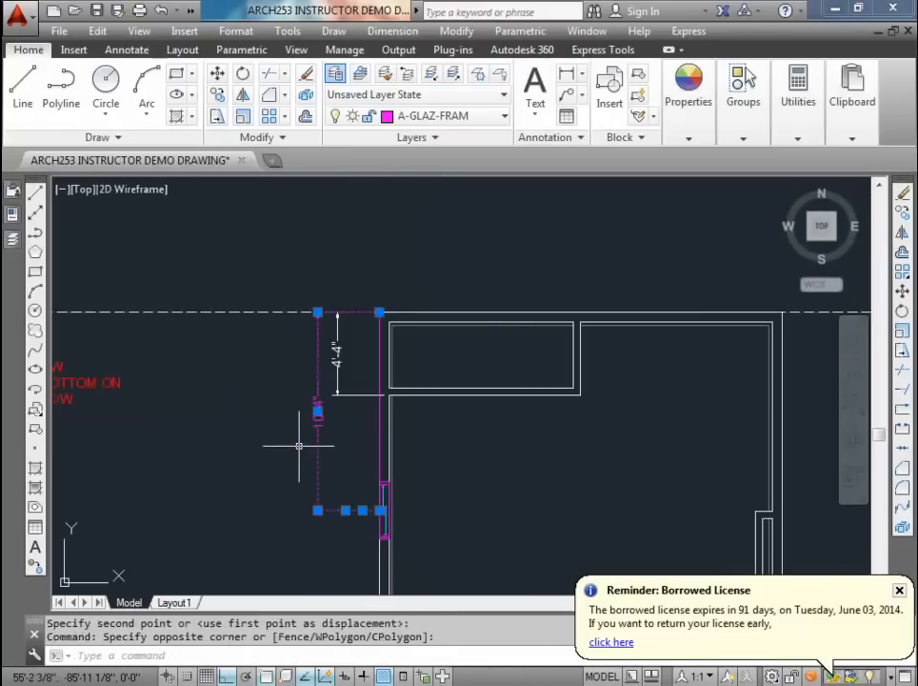
key("Delete")
left_click(379, 419)
key("Delete")
scroll(378, 420, "down", 2)
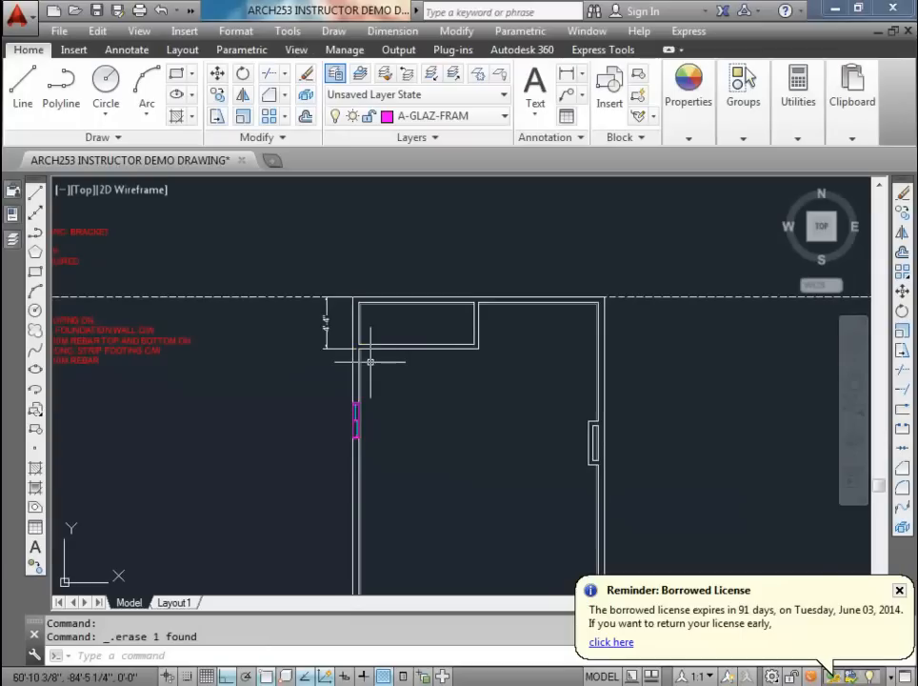
left_click(328, 324)
key("Delete")
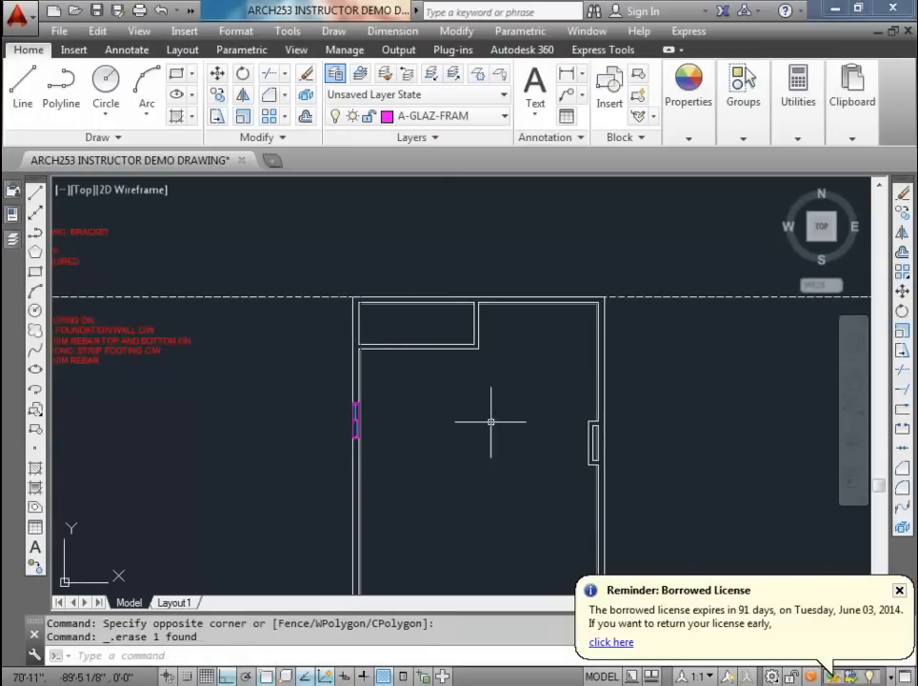
Step: Make A-DOOR the current layer and draw a rectangle 1.5" wide and 6" high in the empty area above the plan
middle_click_drag(491, 420, 395, 426)
scroll(277, 429, "up", 6)
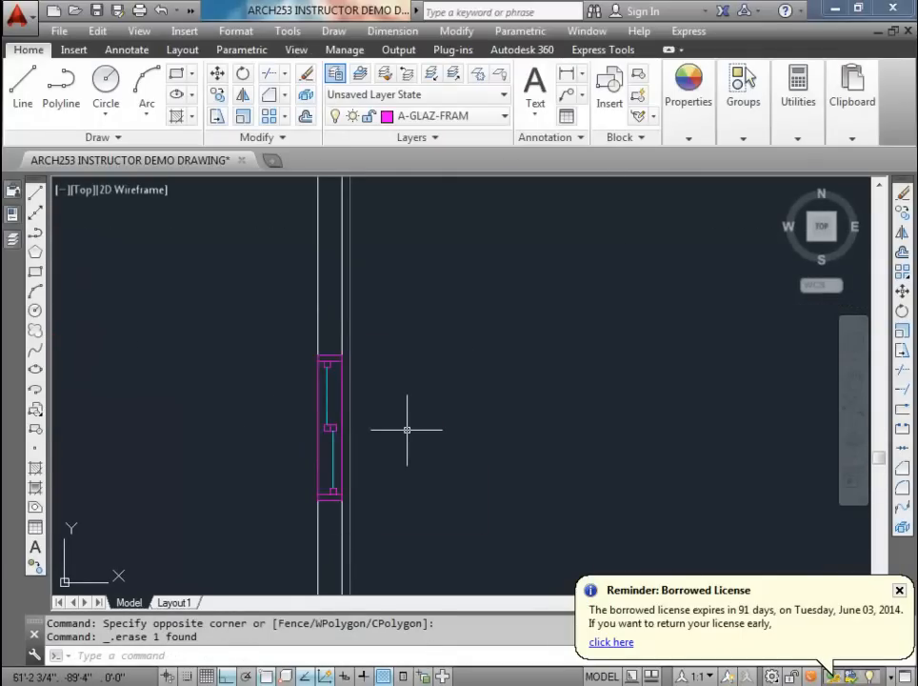
scroll(407, 429, "down", 5)
middle_click_drag(439, 417, 154, 430)
mouse_move(348, 314)
middle_mouse_down()
mouse_move(351, 379)
mouse_move(301, 423)
middle_mouse_up()
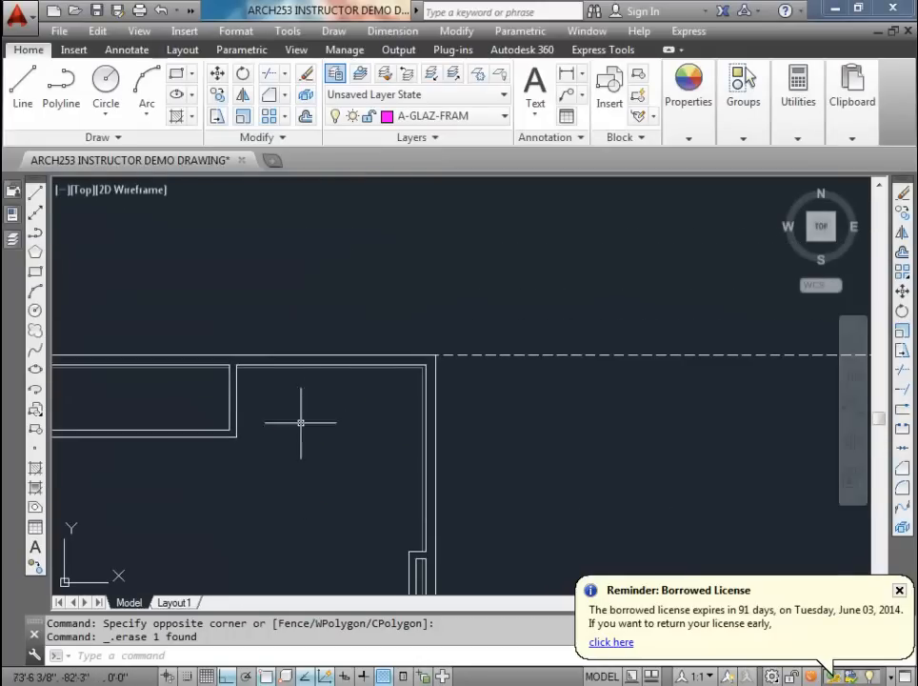
middle_click_drag(208, 344, 274, 341)
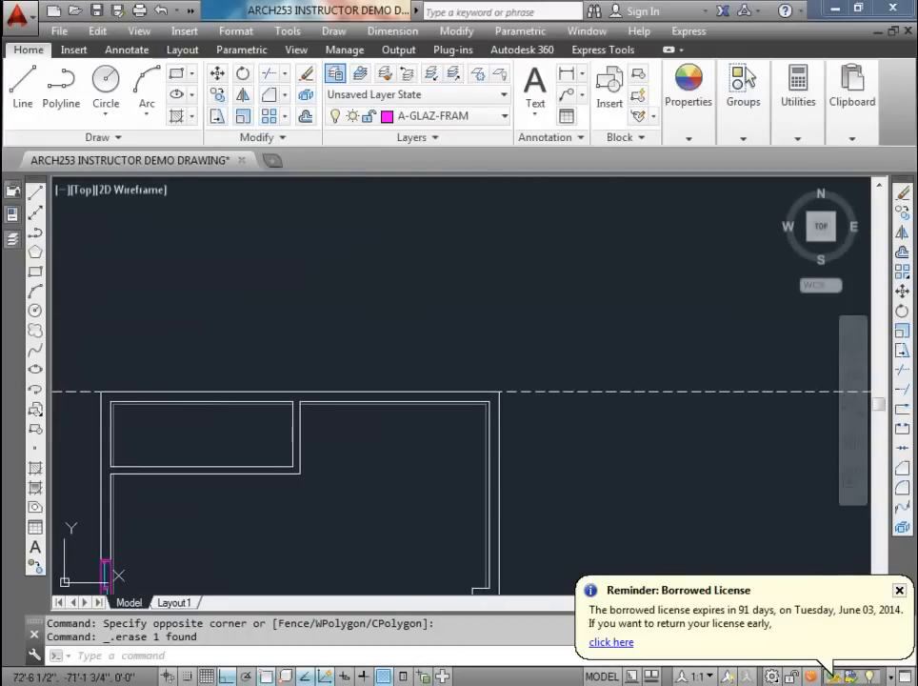
left_click(504, 116)
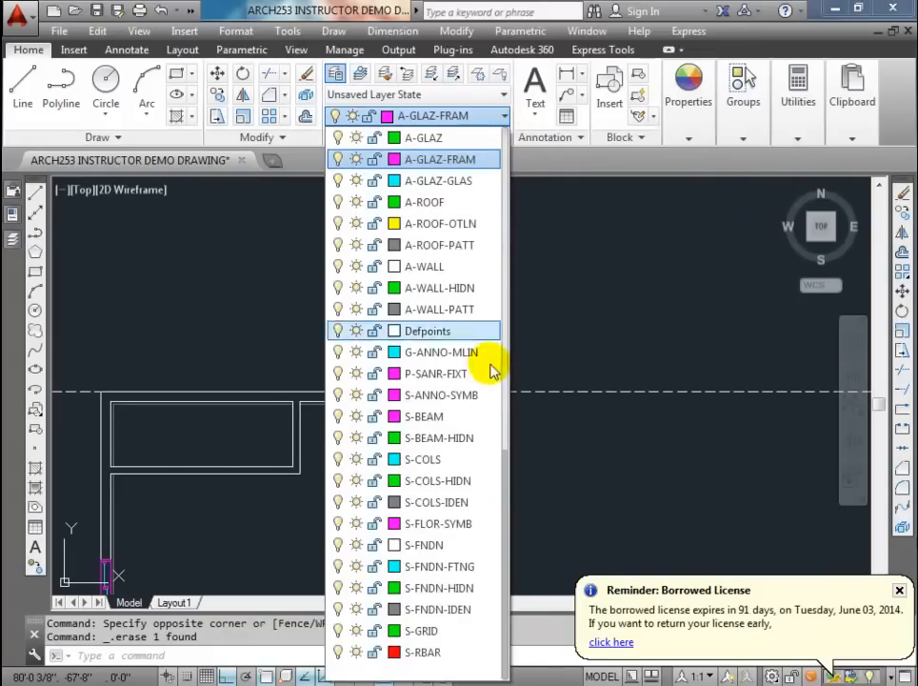
scroll(502, 461, "up", 9)
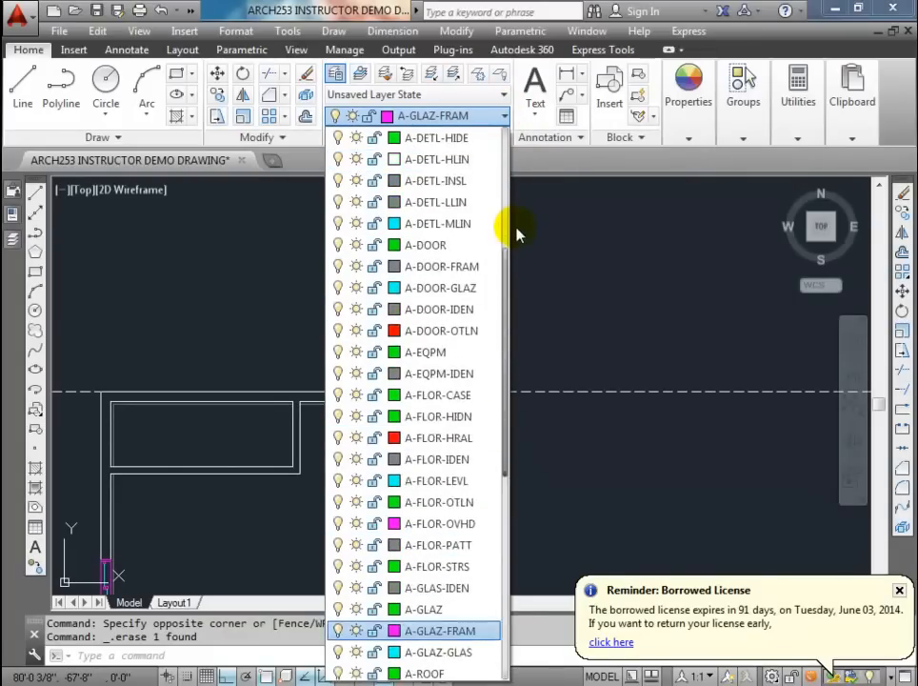
left_click(399, 331)
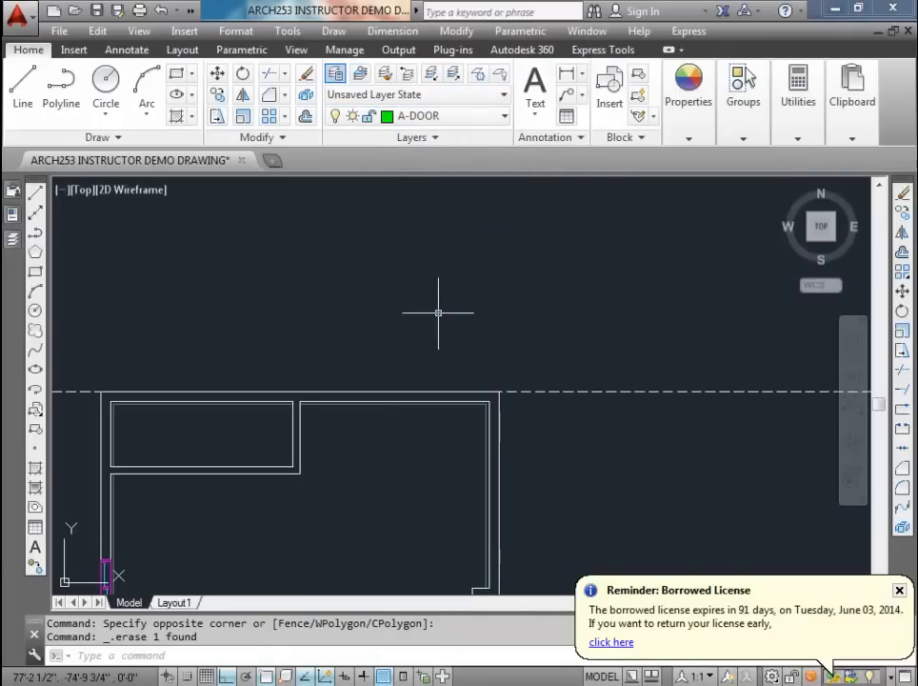
type("re")
key("Return")
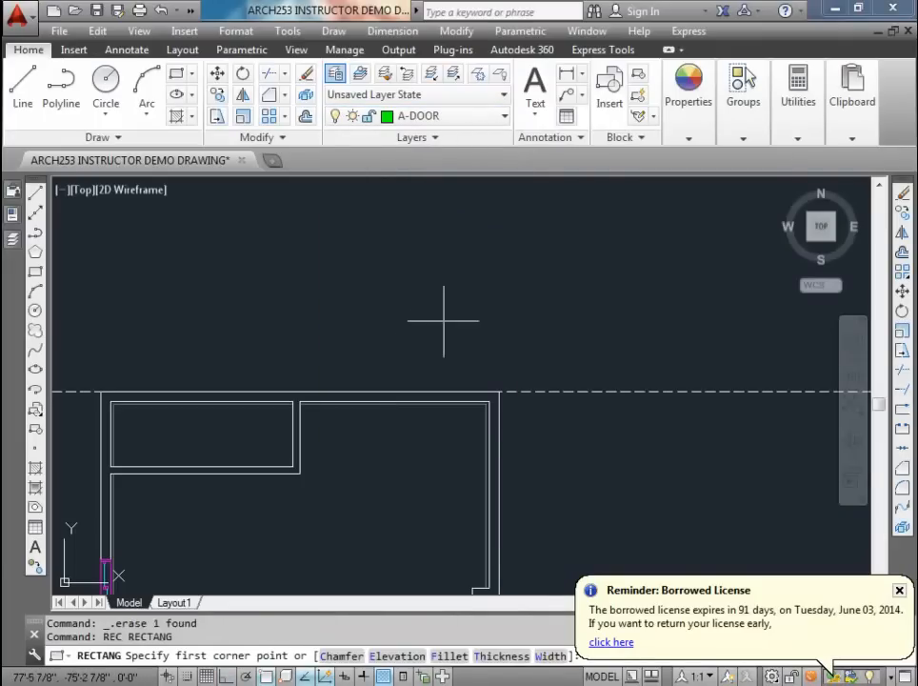
left_click(443, 320)
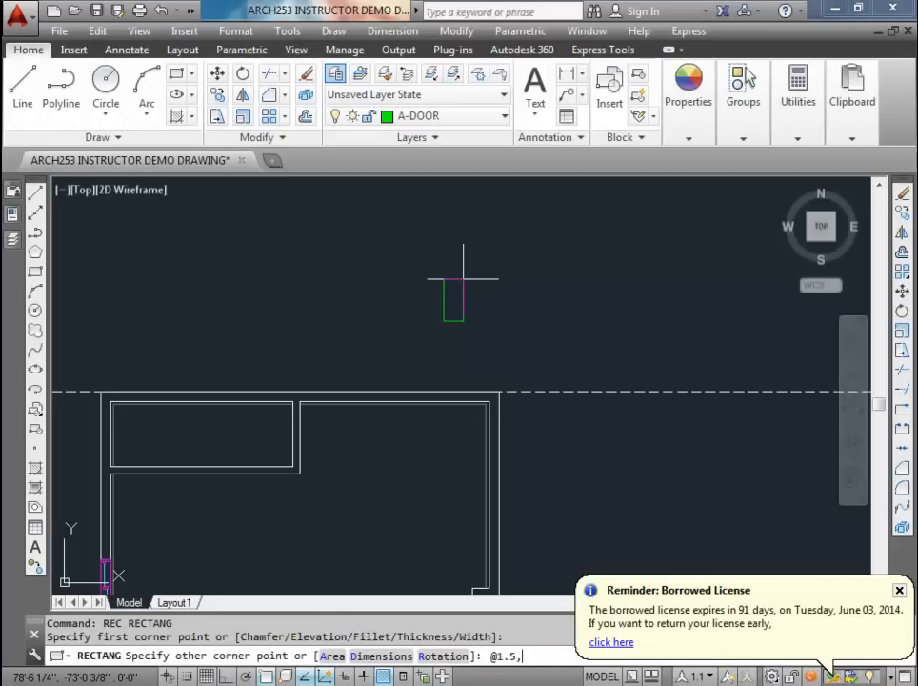
key("Return")
Step: Copy the door jamb rectangle 3'-1.5" horizontally to the right
scroll(518, 318, "up", 4)
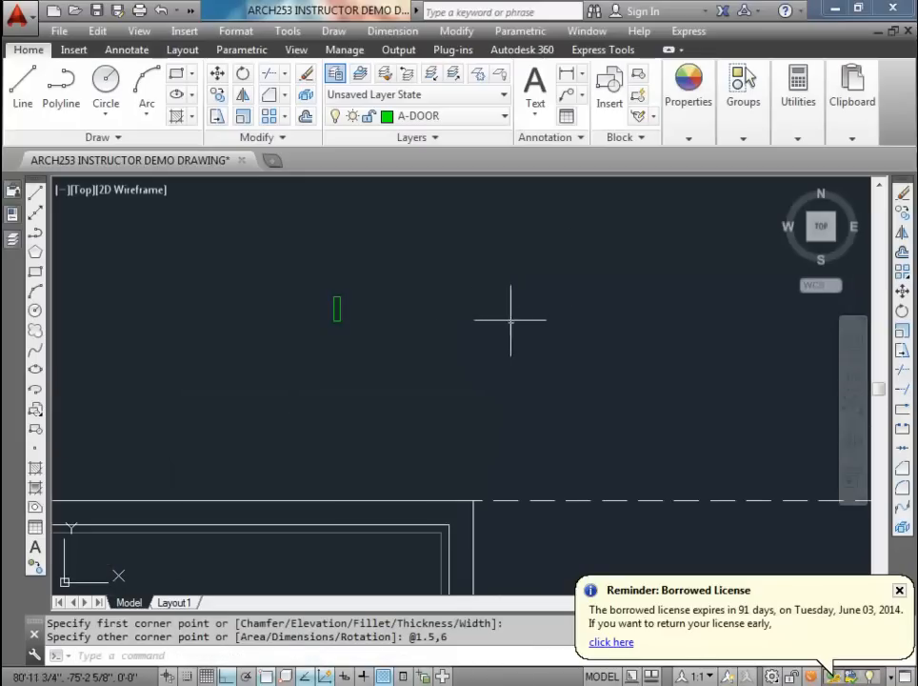
left_click(218, 95)
left_click(310, 266)
key("Return")
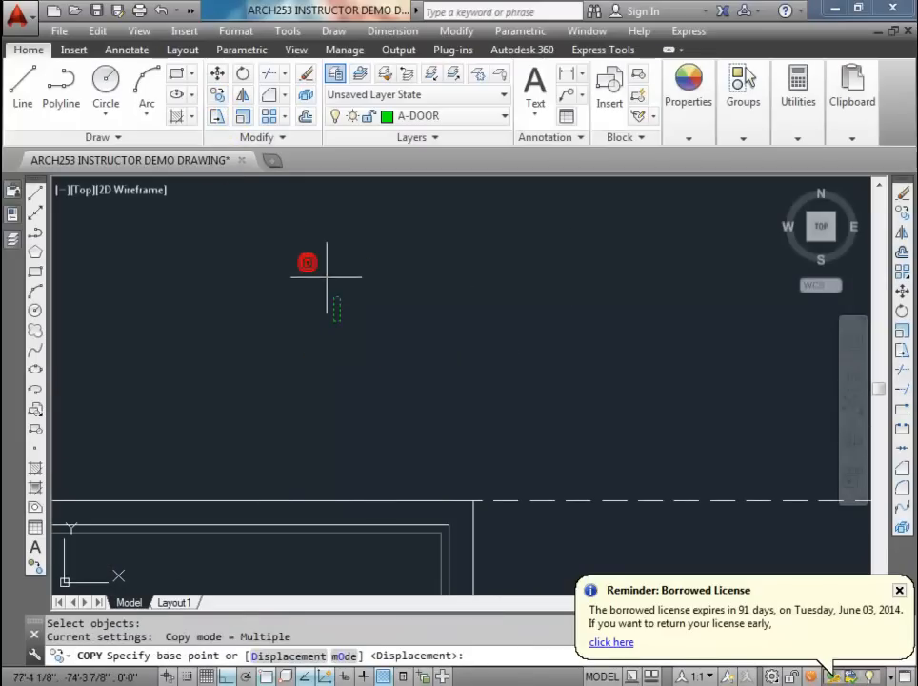
left_click(337, 296)
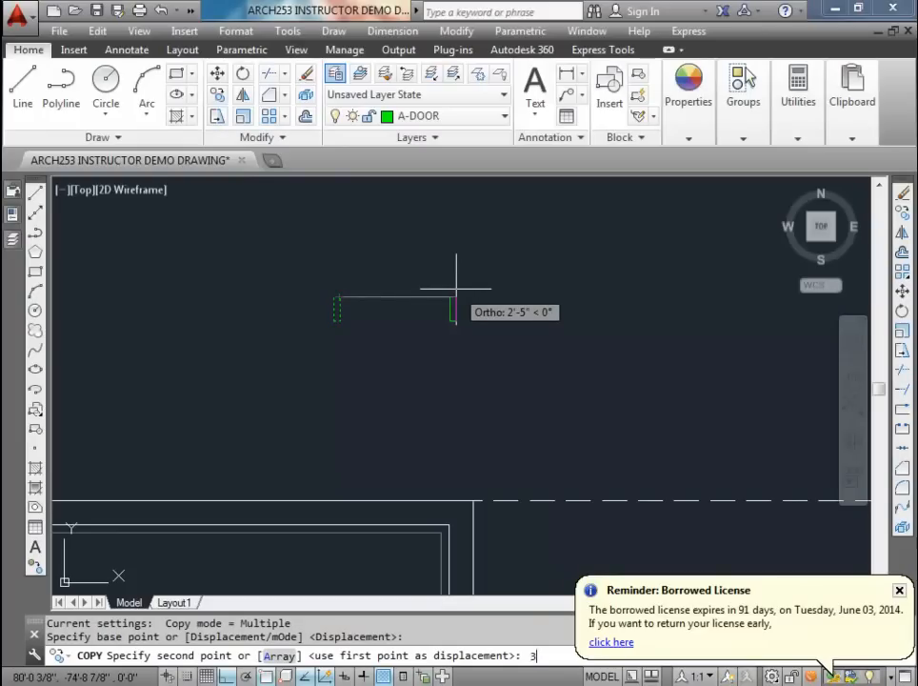
key("Return")
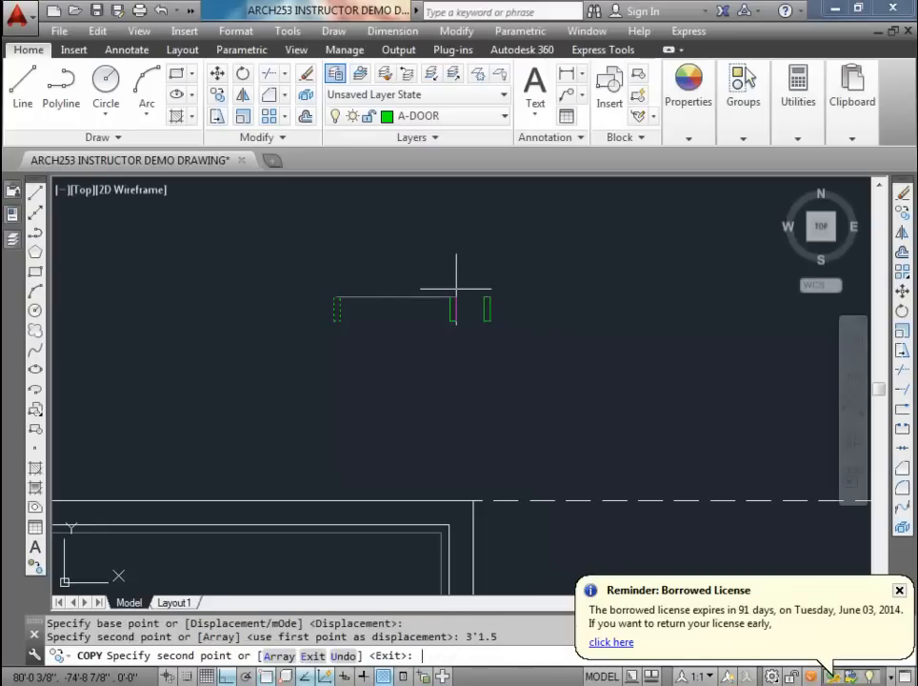
key("Escape")
Step: Measure the horizontal distance between the two door jambs with a linear dimension, without placing it
left_click(565, 80)
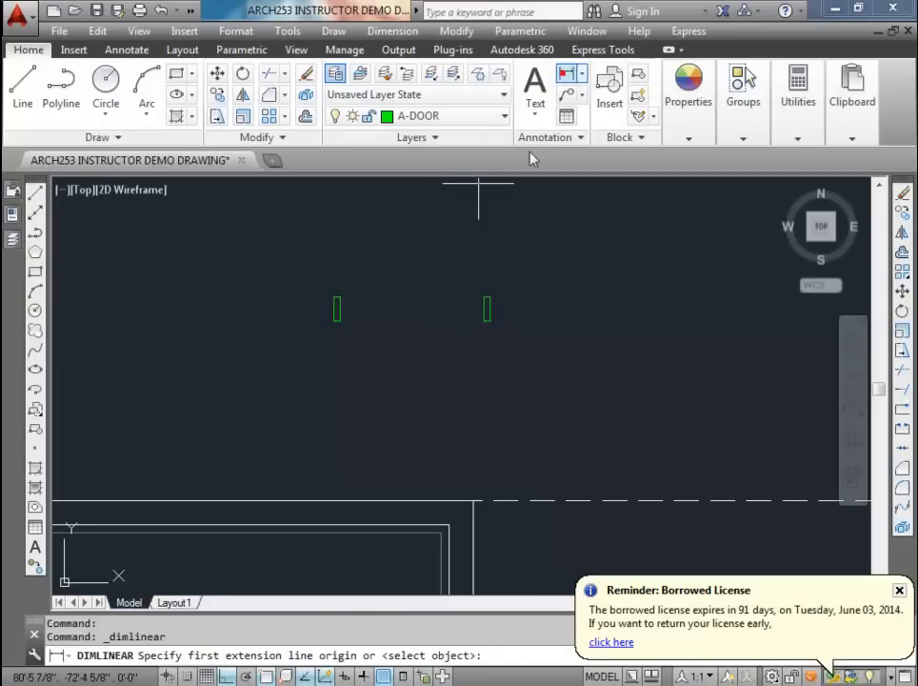
left_click(484, 296)
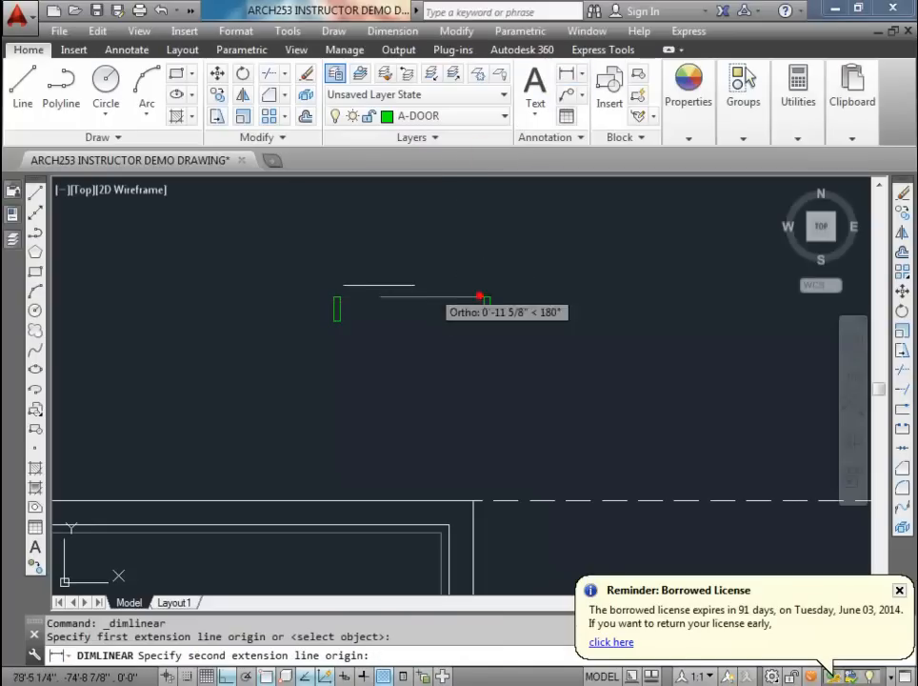
left_click(337, 292)
key("Escape")
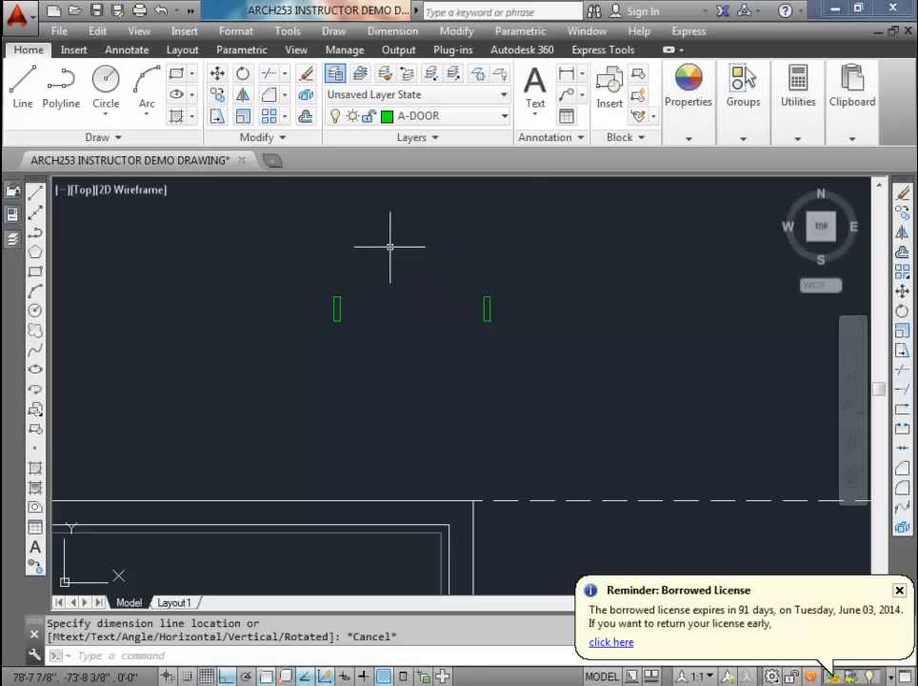
Step: Draw the door leaf as a rectangle from the midpoint of the right jamb's inner edge to the relative corner @-1.5,-36
middle_click_drag(399, 246, 419, 267)
type("rec")
key("Return")
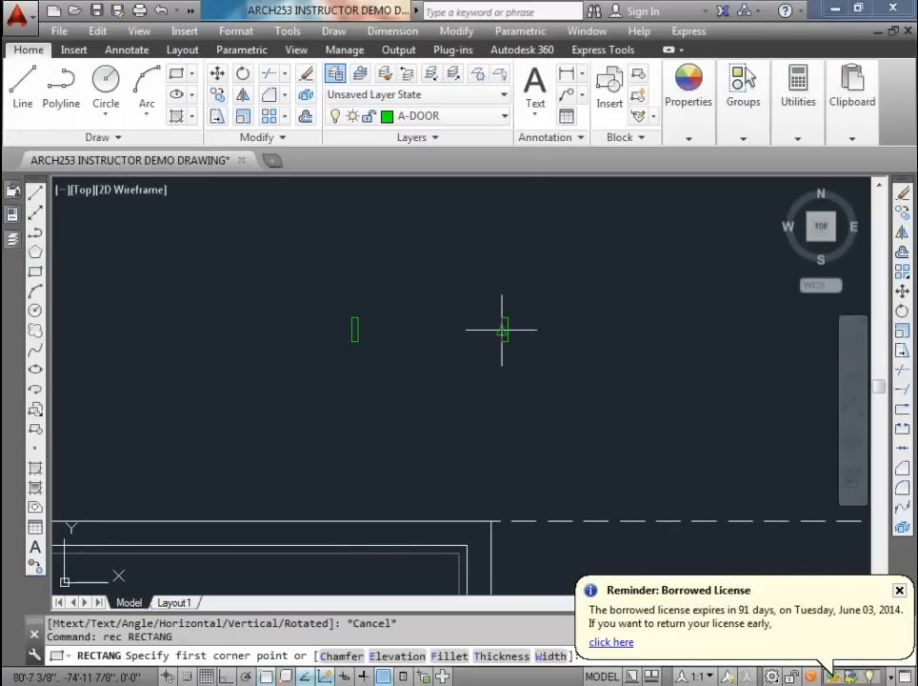
left_click(501, 329)
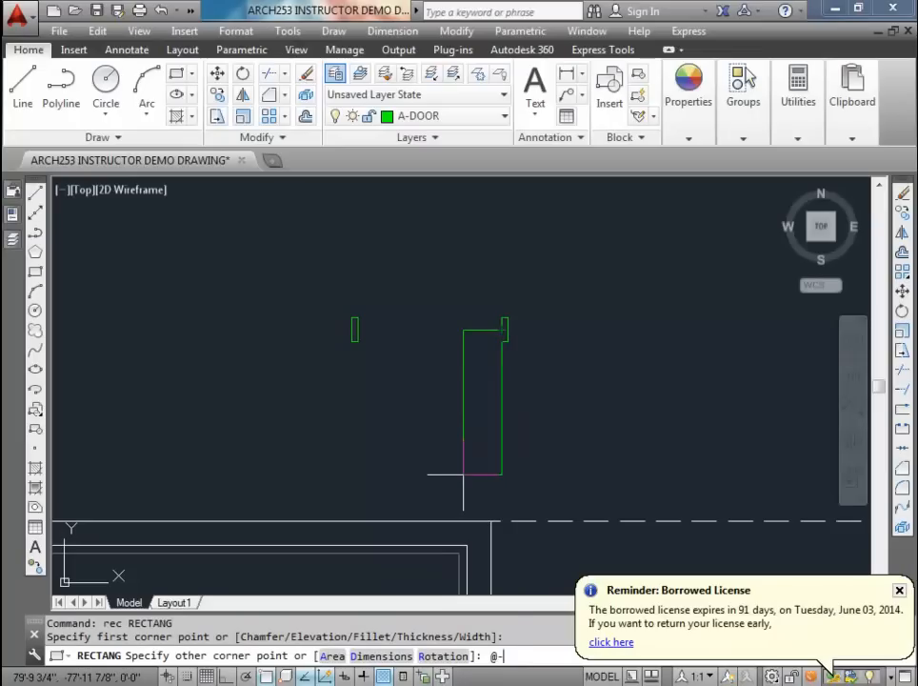
type("@-1.5,-36")
key("Return")
key("Escape")
key("Escape")
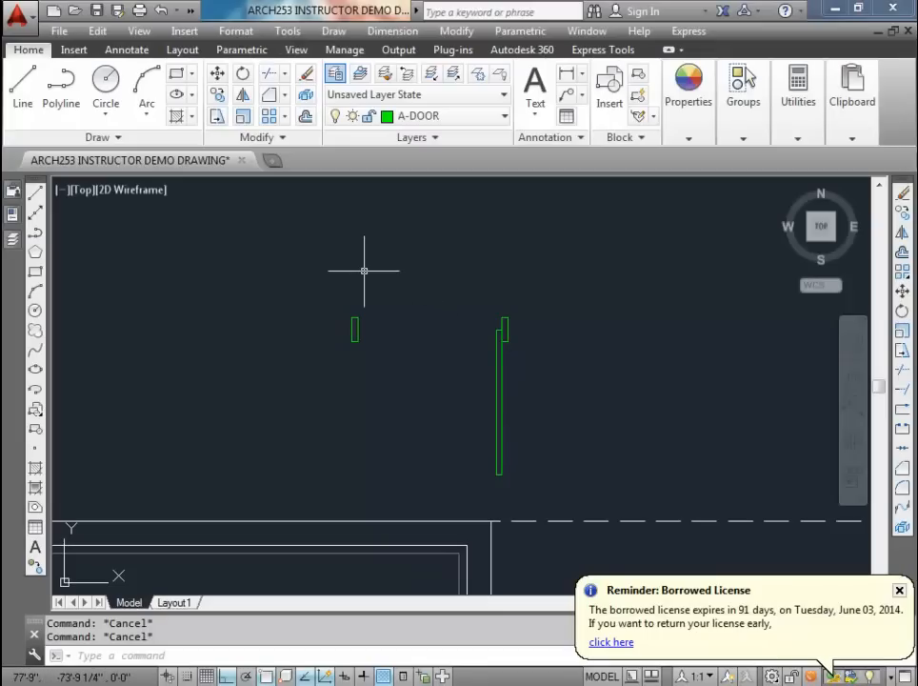
Step: Make A-DOOR-OTLN the current layer and draw the door swing as a three-point arc from the leaf's free end to the left jamb
left_click(506, 117)
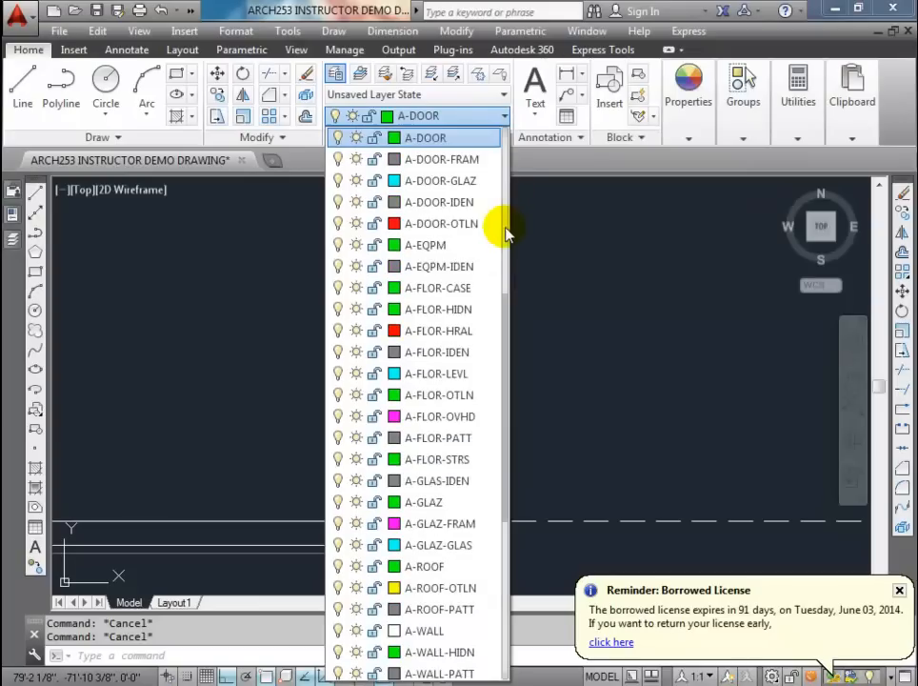
left_click(446, 223)
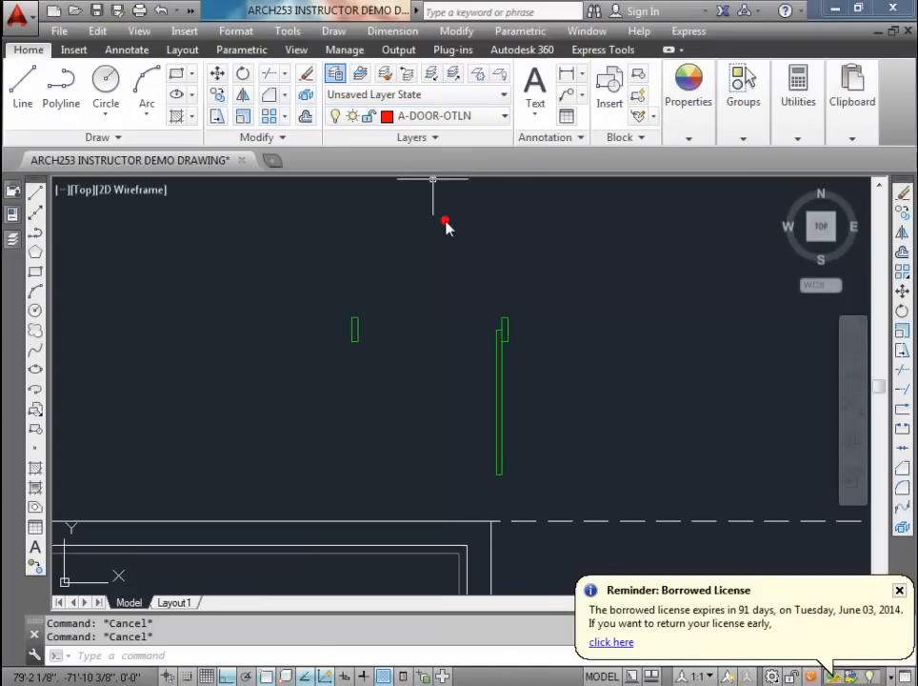
left_click(147, 86)
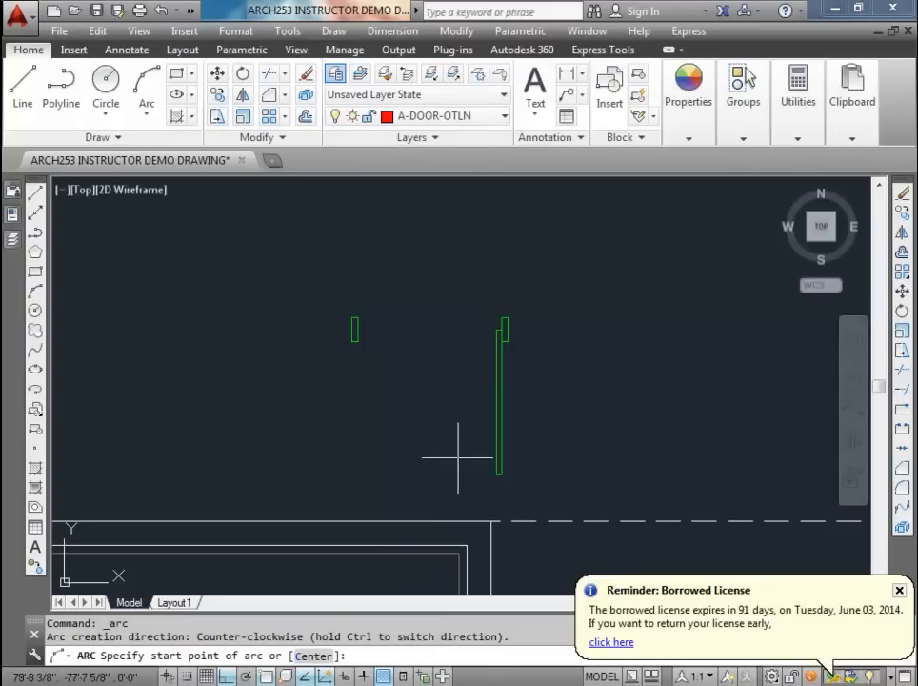
left_click(493, 472)
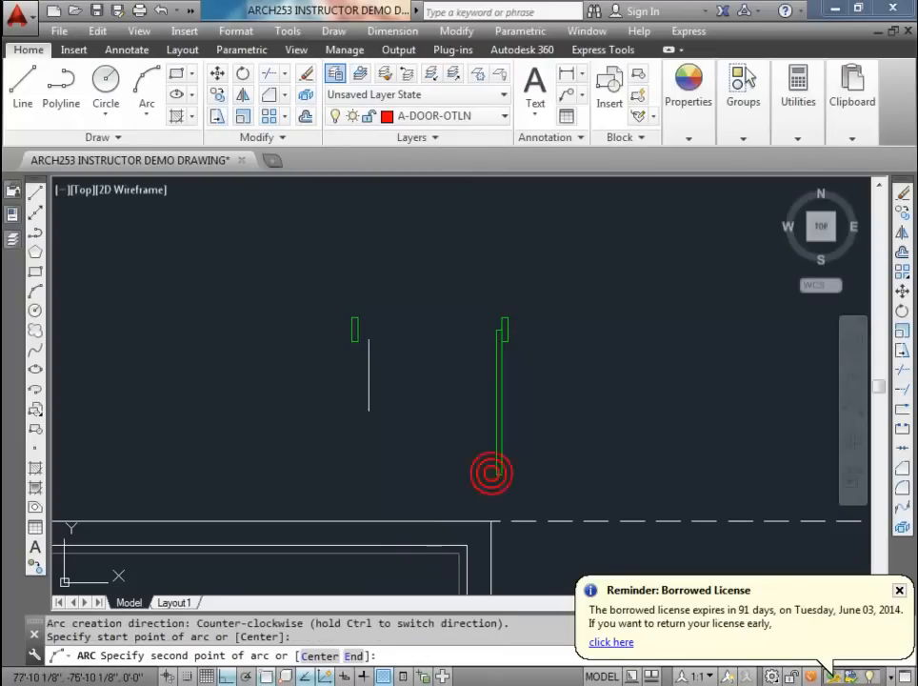
left_click(356, 340)
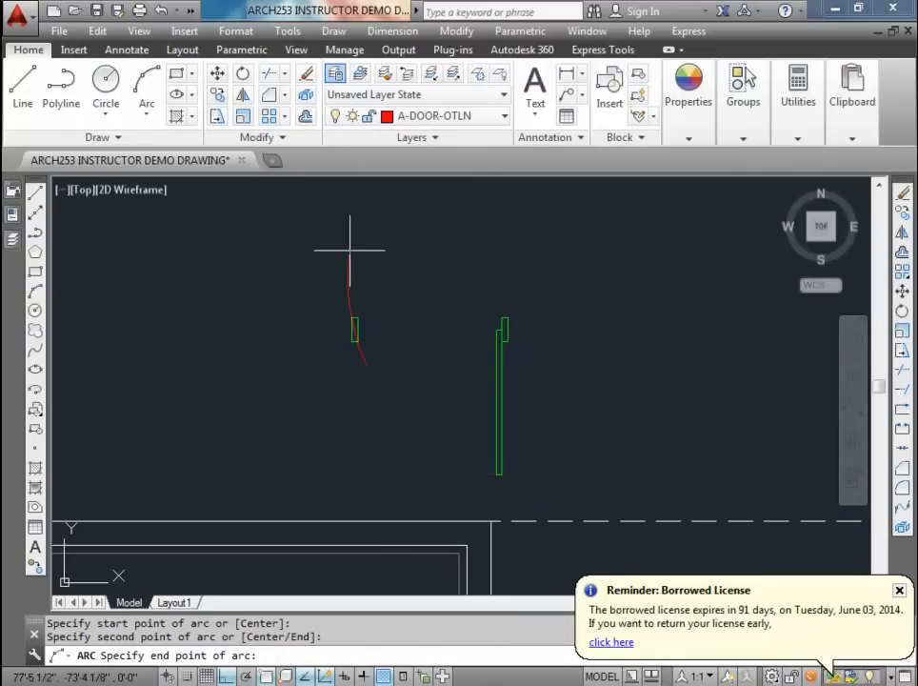
left_click(357, 331)
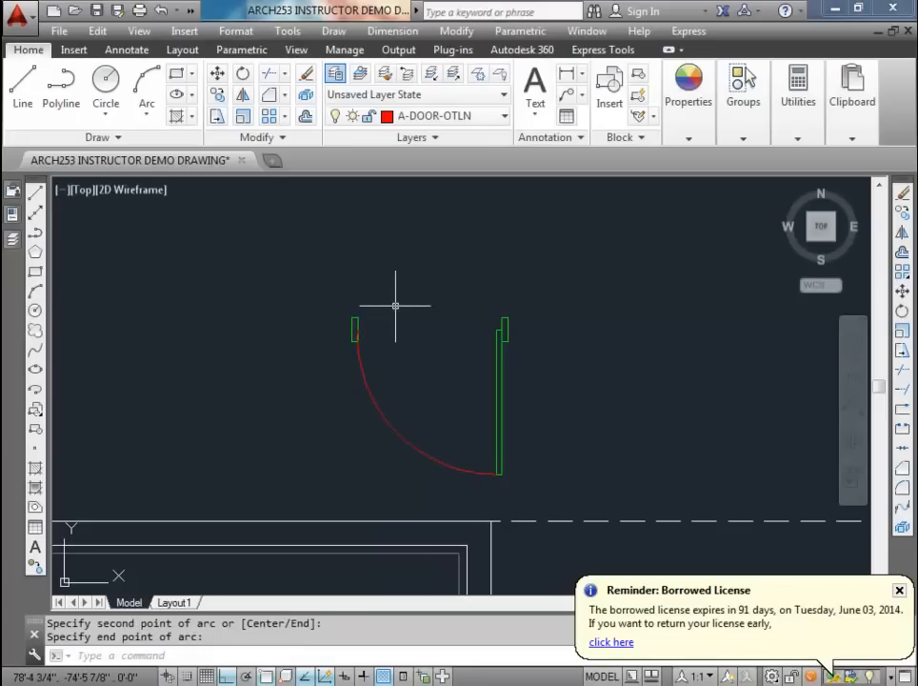
key("Escape")
key("Escape")
scroll(372, 380, "up", 2)
left_click(364, 354)
left_click(334, 333)
scroll(343, 319, "up", 5)
left_click(363, 235)
key("Escape")
key("Escape")
Step: Stretch the upper end of the swing arc down to the lower inner corner of the left jamb
left_click(379, 380)
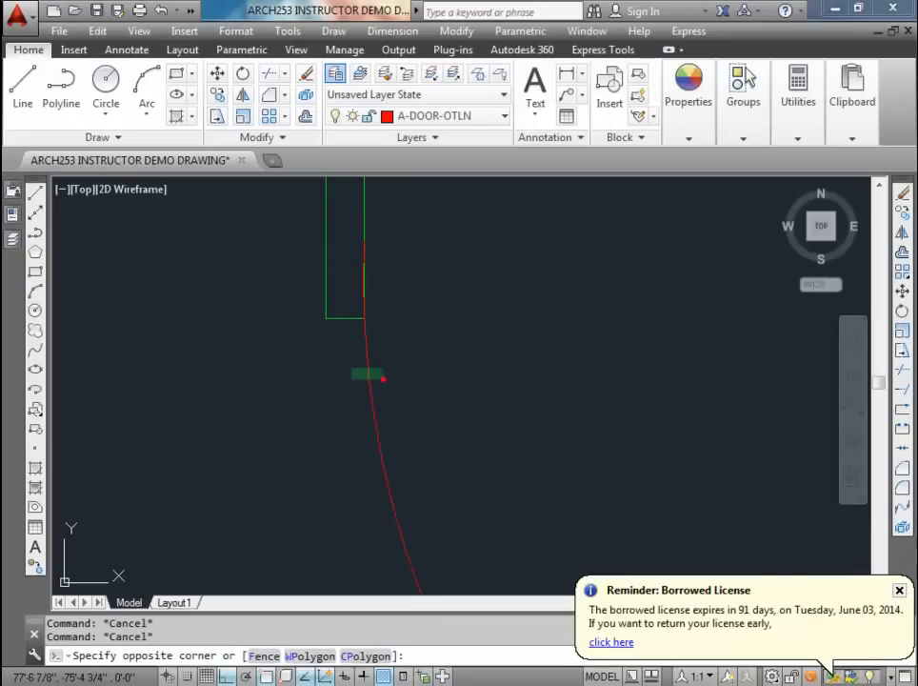
left_click(350, 367)
left_click(363, 240)
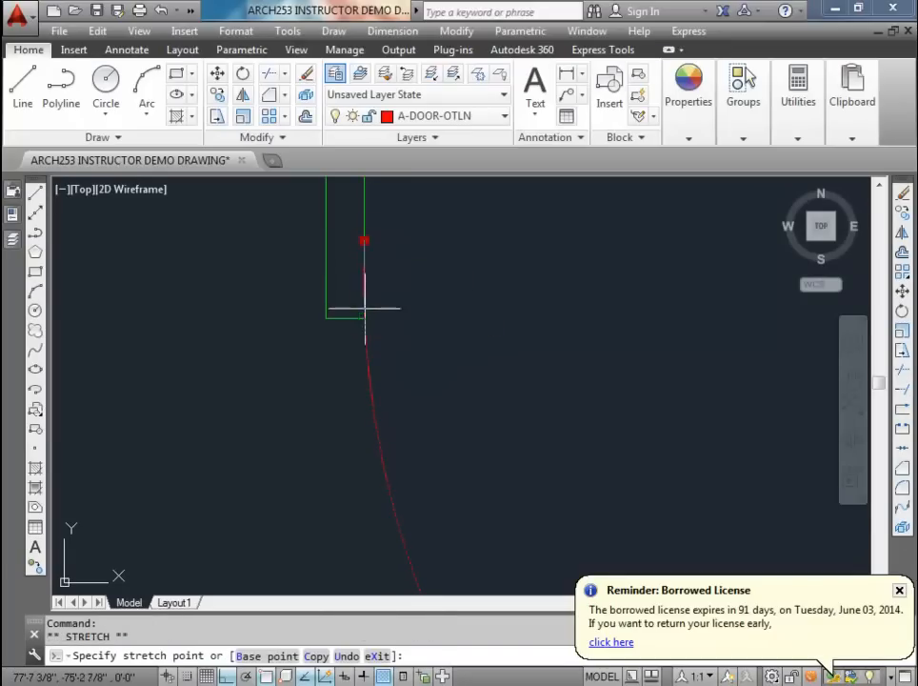
scroll(367, 265, "down", 5)
key("Escape")
key("Escape")
middle_click_drag(478, 327, 436, 338)
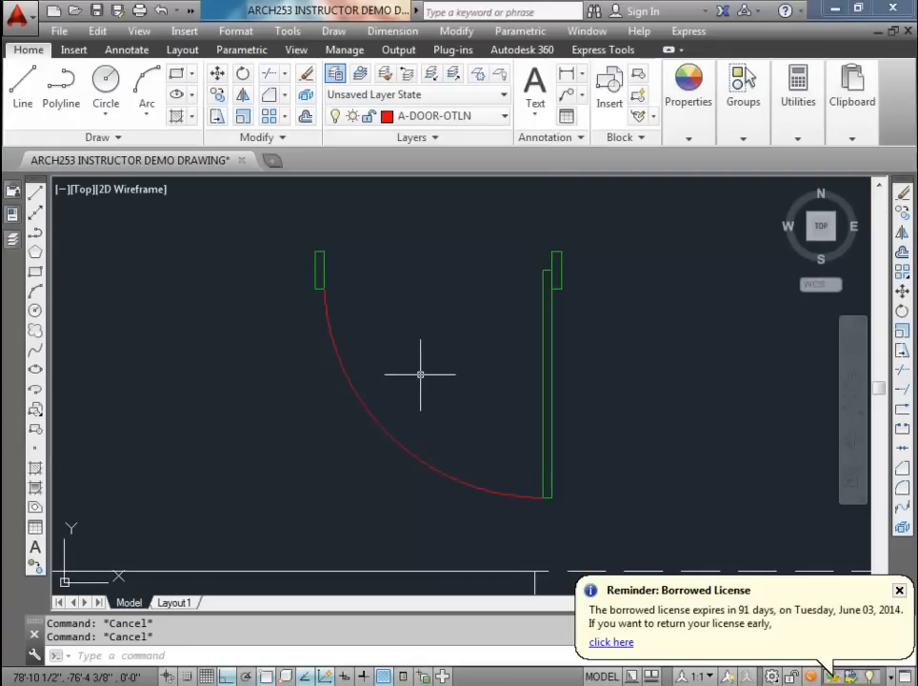
Step: Define the jambs, leaf and swing arc as a block named 3'Door, with its base point at the right jamb's upper outer corner
scroll(420, 375, "down", 4)
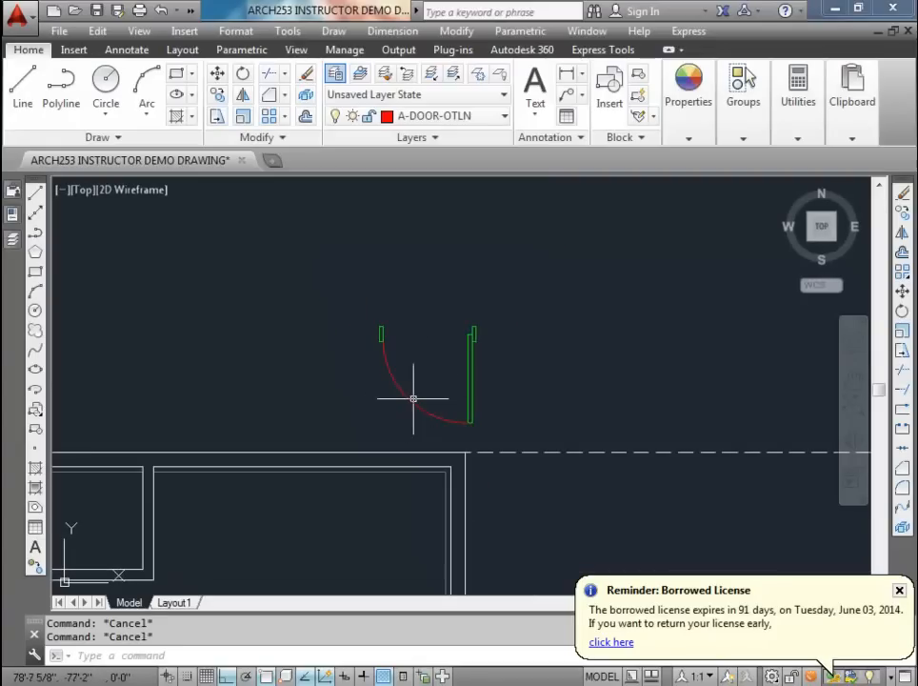
scroll(413, 398, "up", 2)
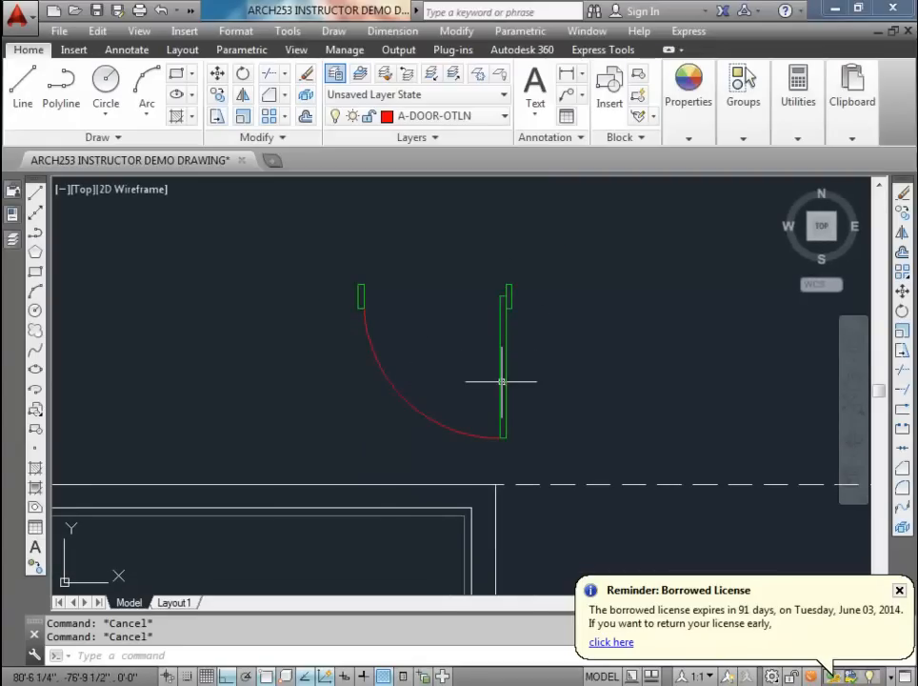
scroll(502, 380, "down", 2)
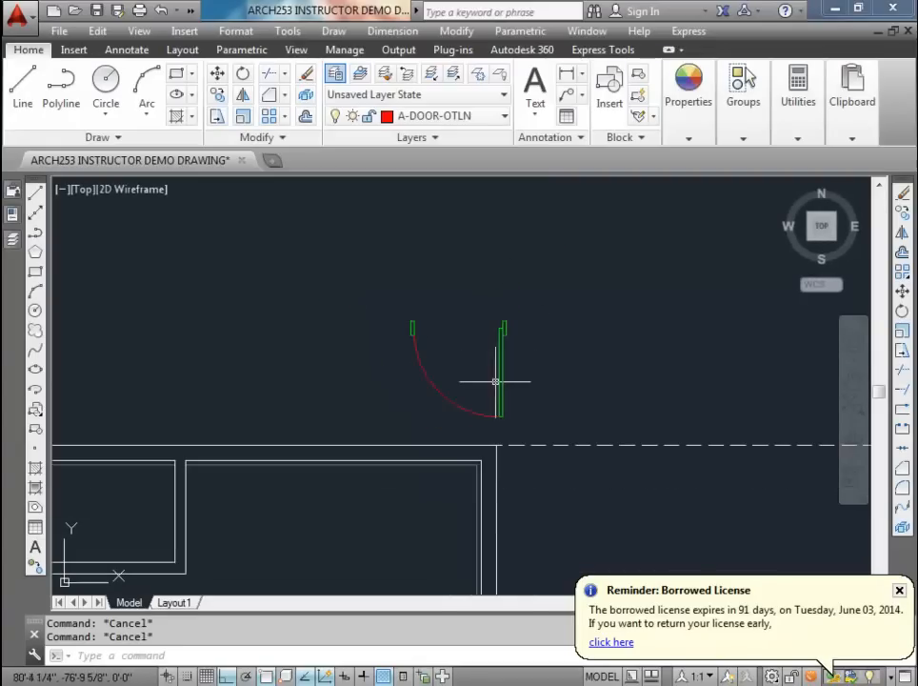
left_click(396, 301)
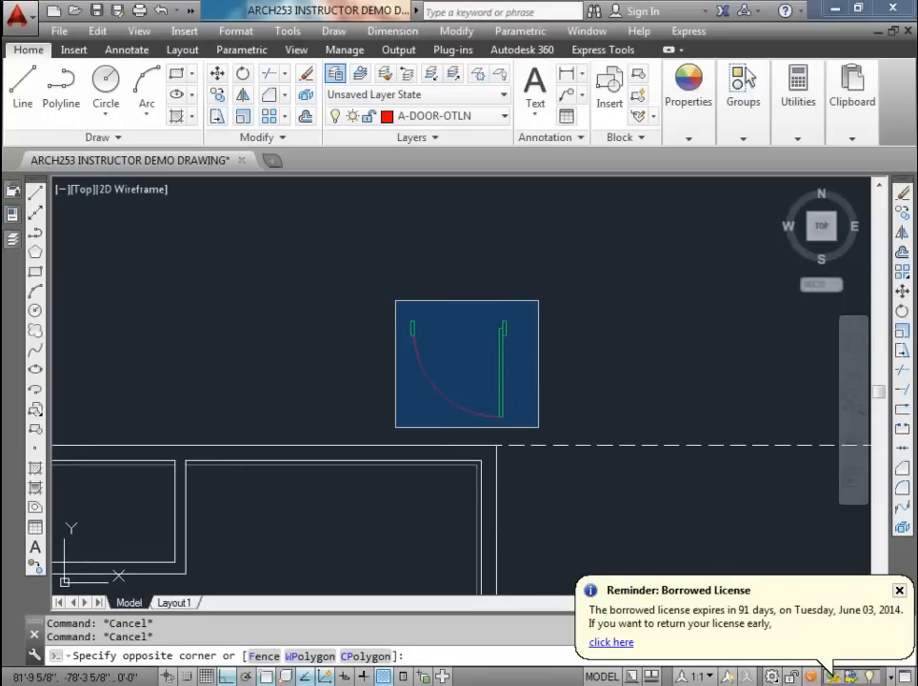
left_click(538, 427)
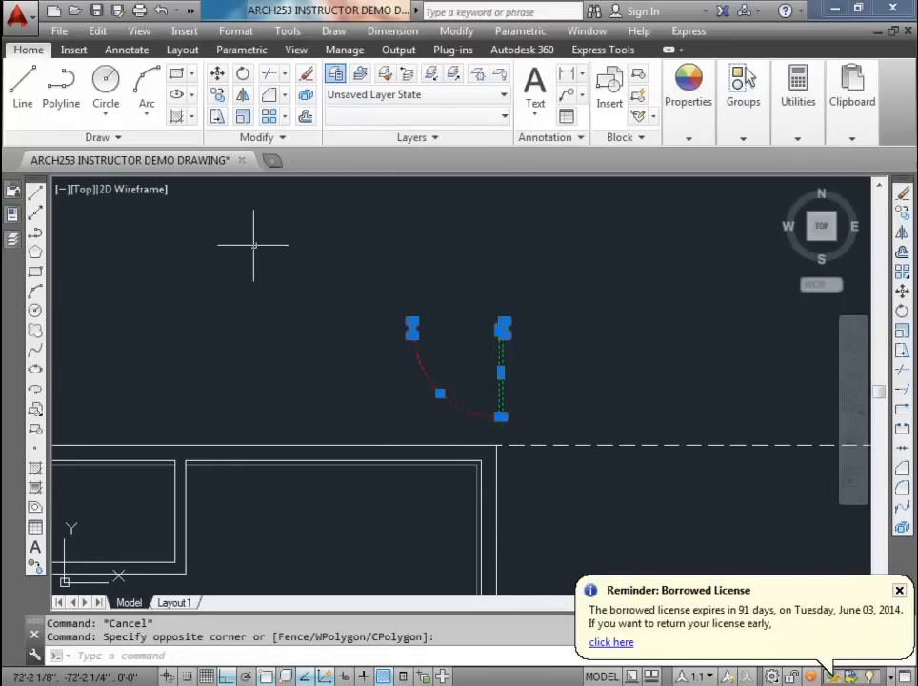
left_click(73, 50)
left_click(132, 87)
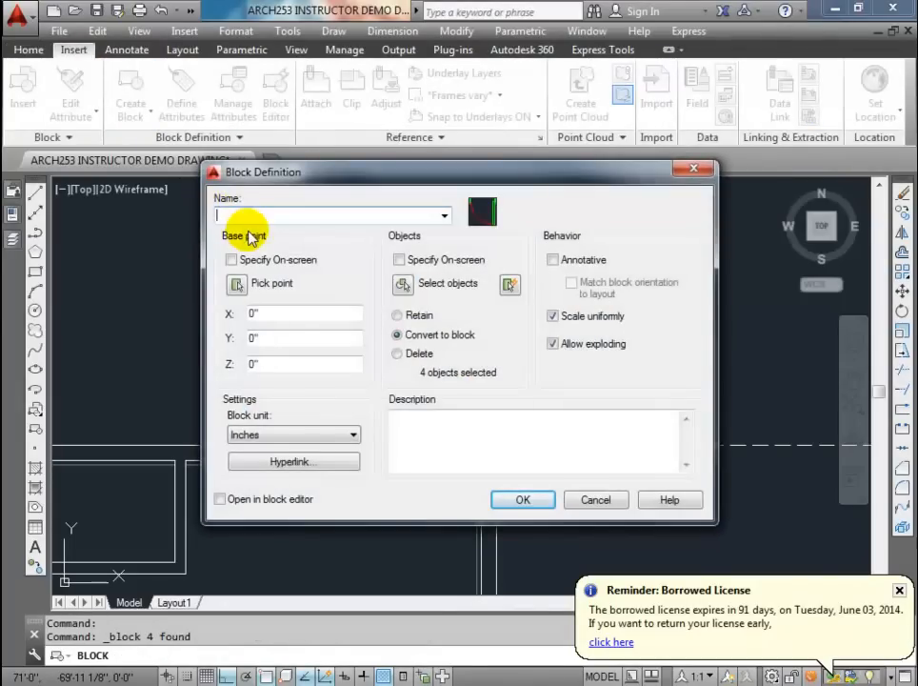
type("3'Door")
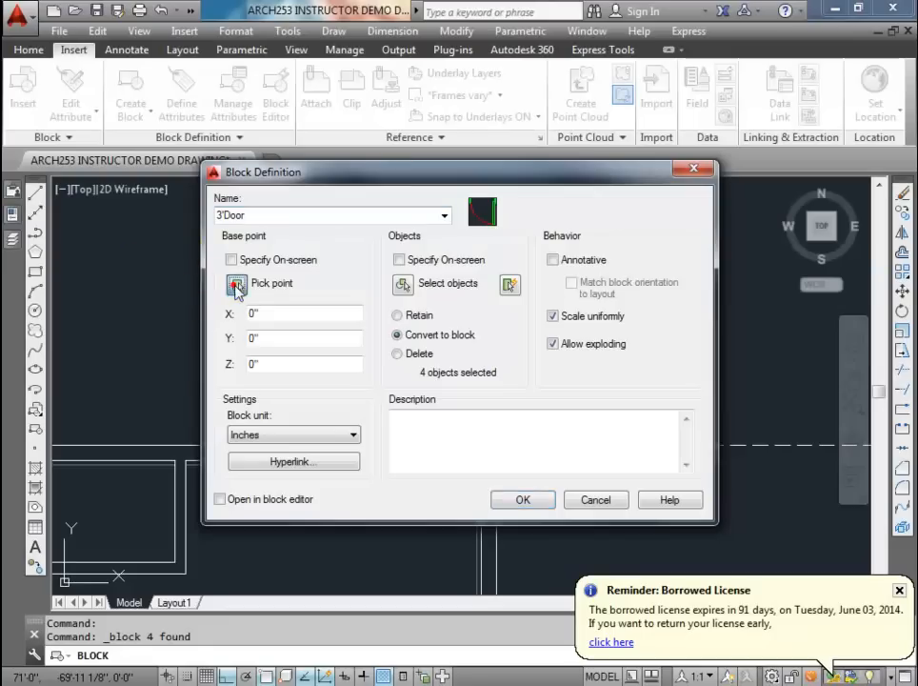
left_click(236, 283)
scroll(502, 328, "up", 2)
scroll(502, 324, "up", 2)
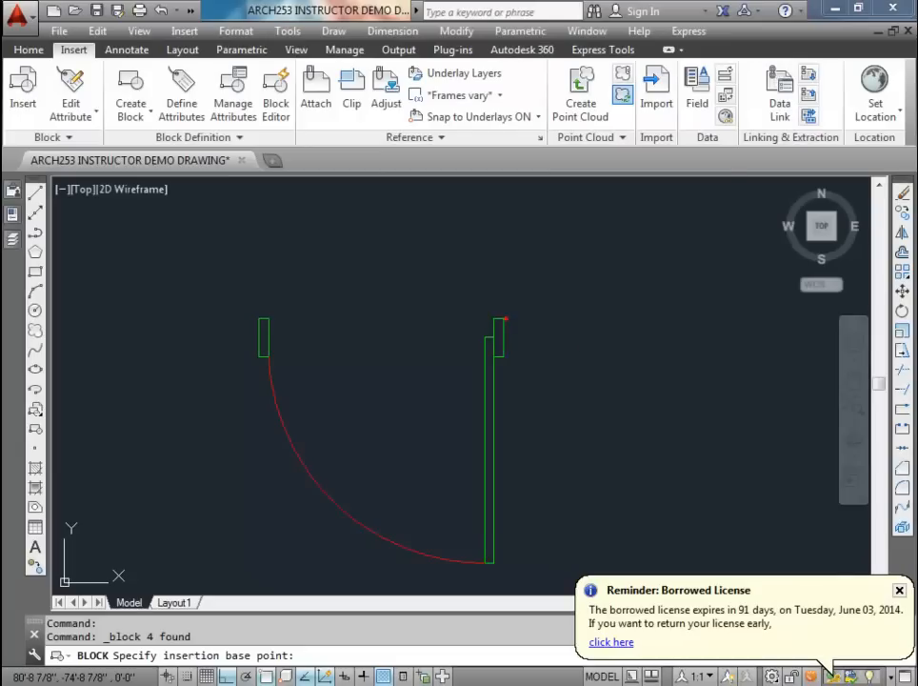
left_click(505, 319)
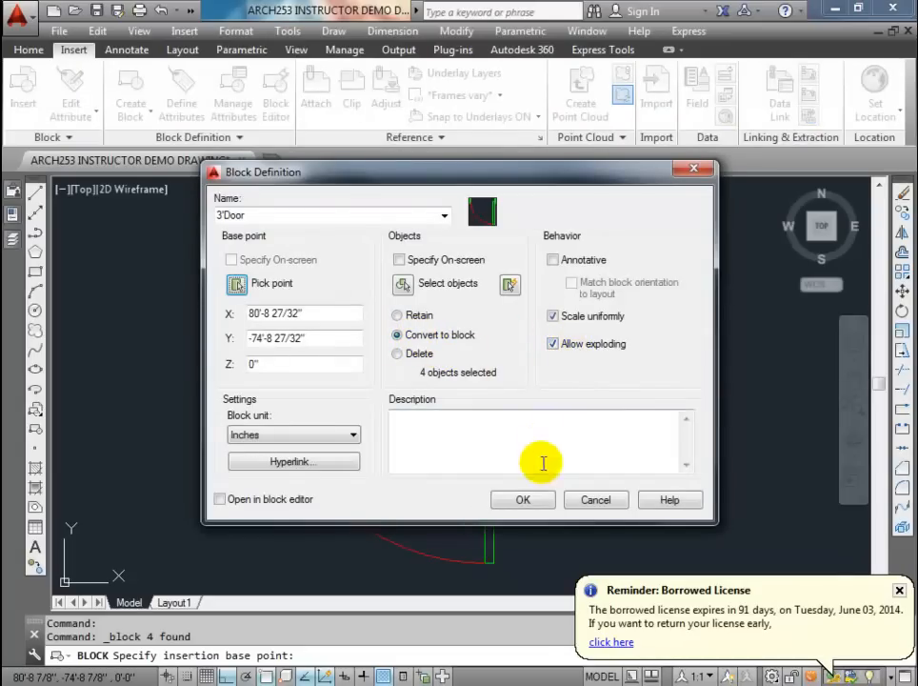
left_click(531, 499)
Step: Move the 3'Door block by its base point onto the upper-right outer corner of the exterior wall
left_click(484, 383)
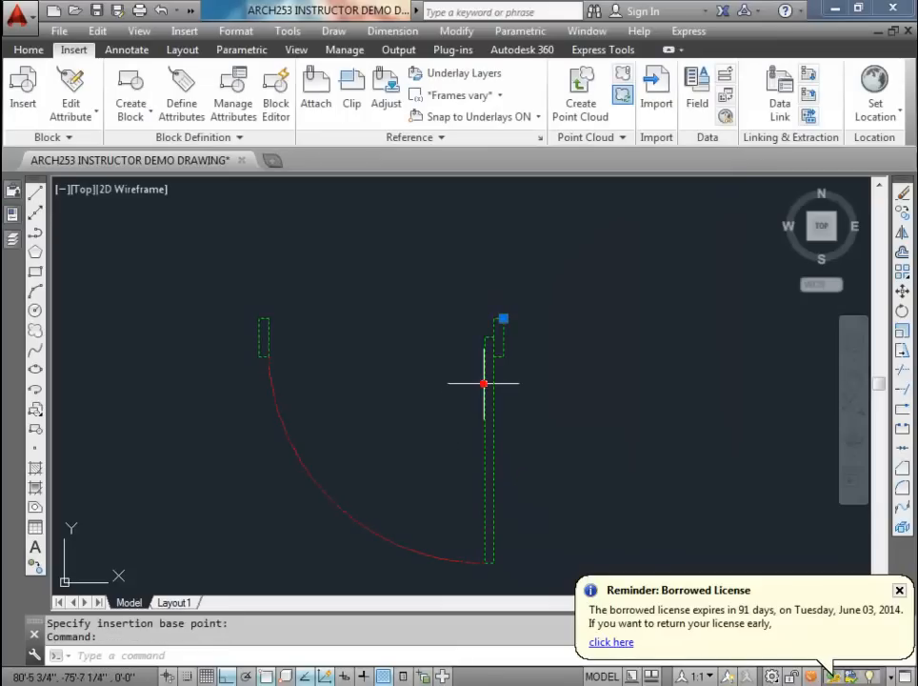
scroll(501, 324, "down", 2)
left_click(498, 328)
scroll(444, 448, "up", 2)
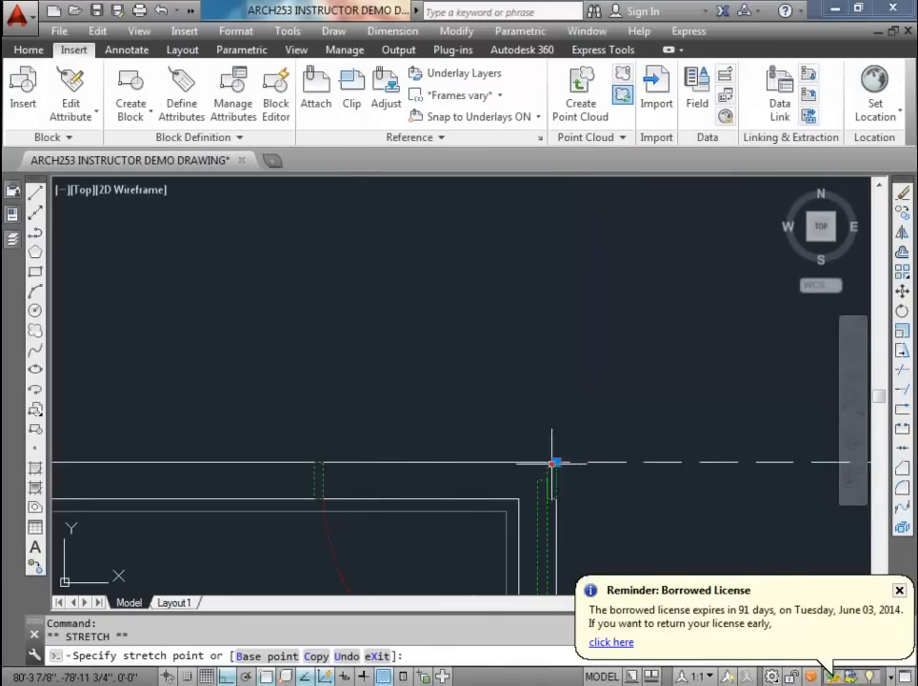
key("Escape")
Step: Move the door block about 2' horizontally to the left along the upper exterior wall
type("m")
key("Return")
left_click(568, 323)
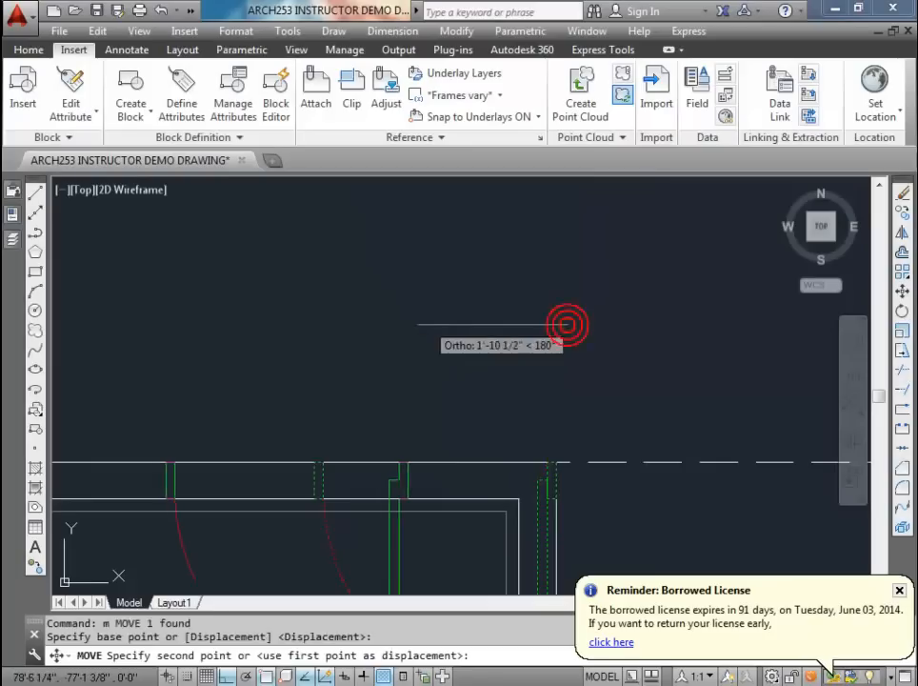
left_click(409, 321)
scroll(362, 353, "down", 4)
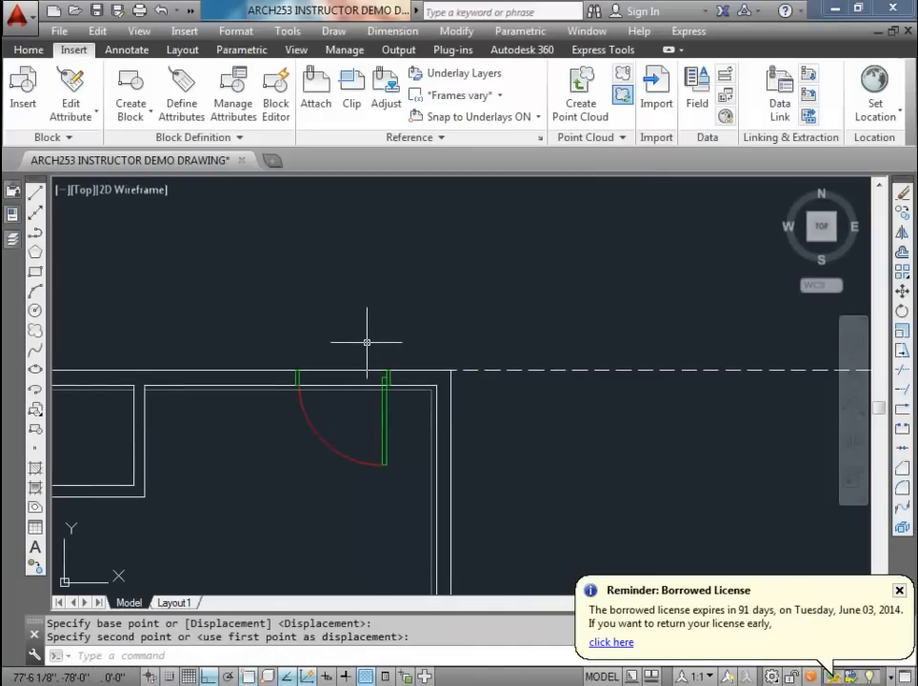
Step: Draw a line across the door opening between the upper inner corners of the two jambs
scroll(365, 386, "up", 2)
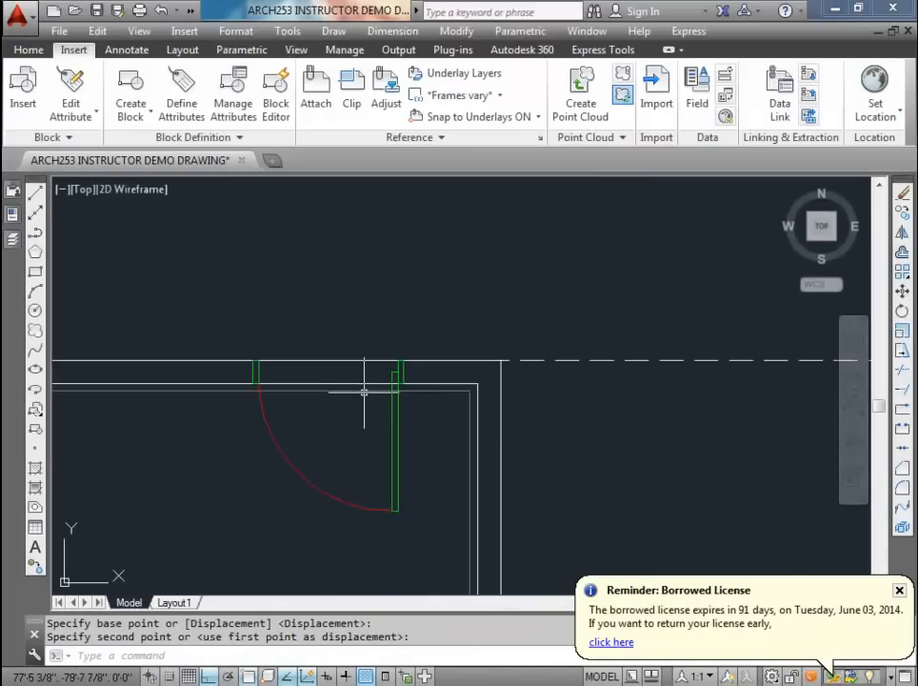
key("Return")
scroll(395, 361, "up", 2)
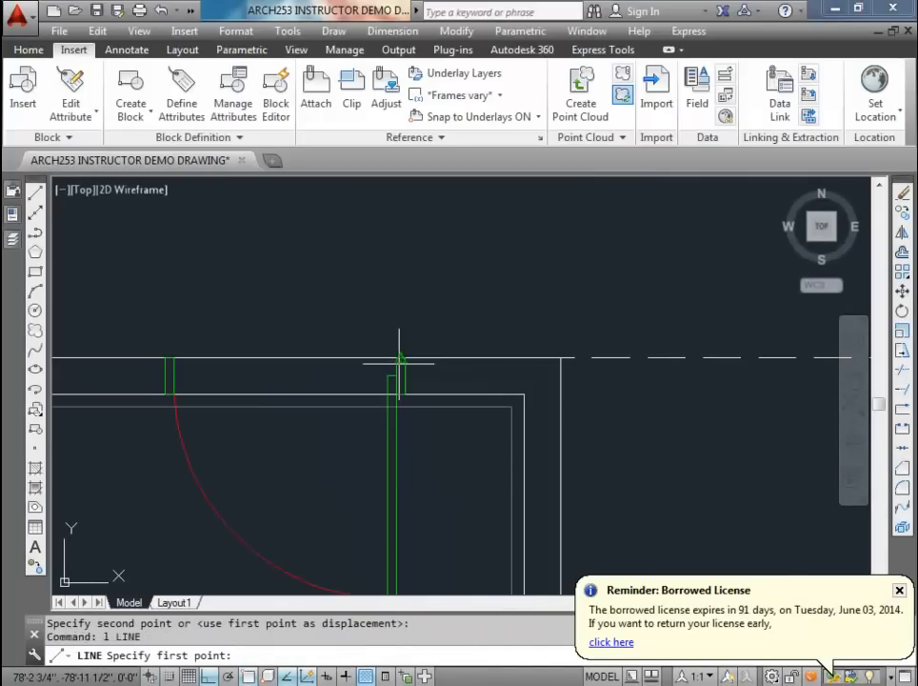
left_click(395, 358)
left_click(174, 359)
key("Return")
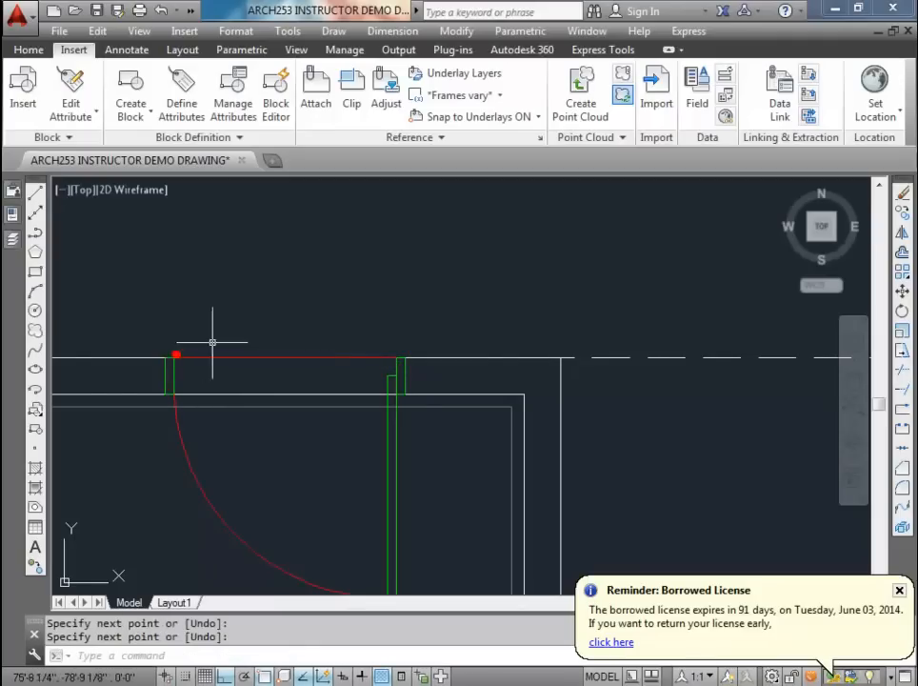
Step: Draw guide lines from the exterior wall's upper-right corner: upward, 3'3 to the left, and straight down across the wall
scroll(314, 364, "down", 4)
middle_click_drag(317, 326, 331, 357)
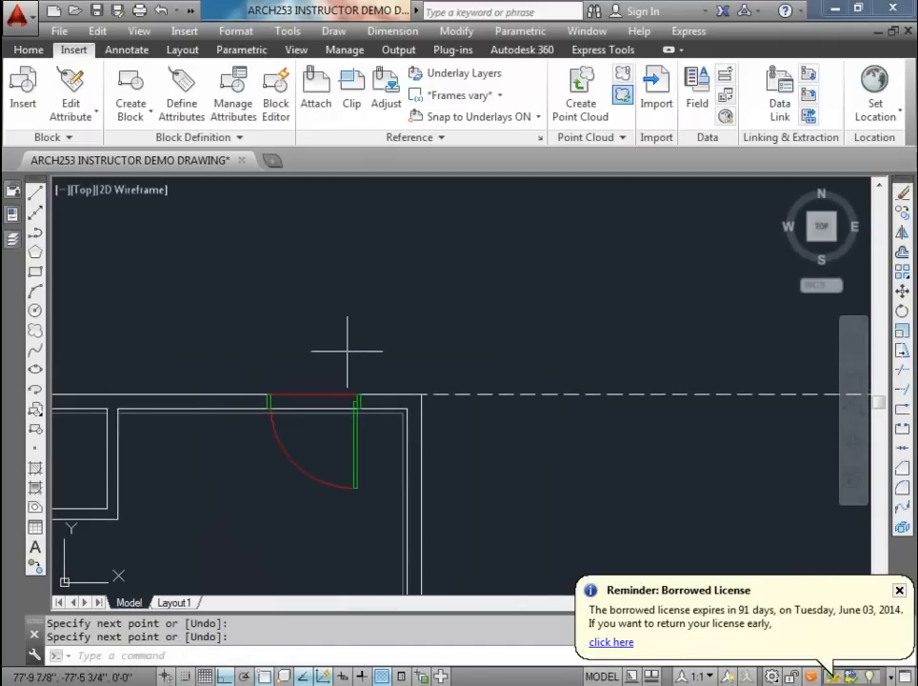
type("l")
key("Return")
left_click(422, 393)
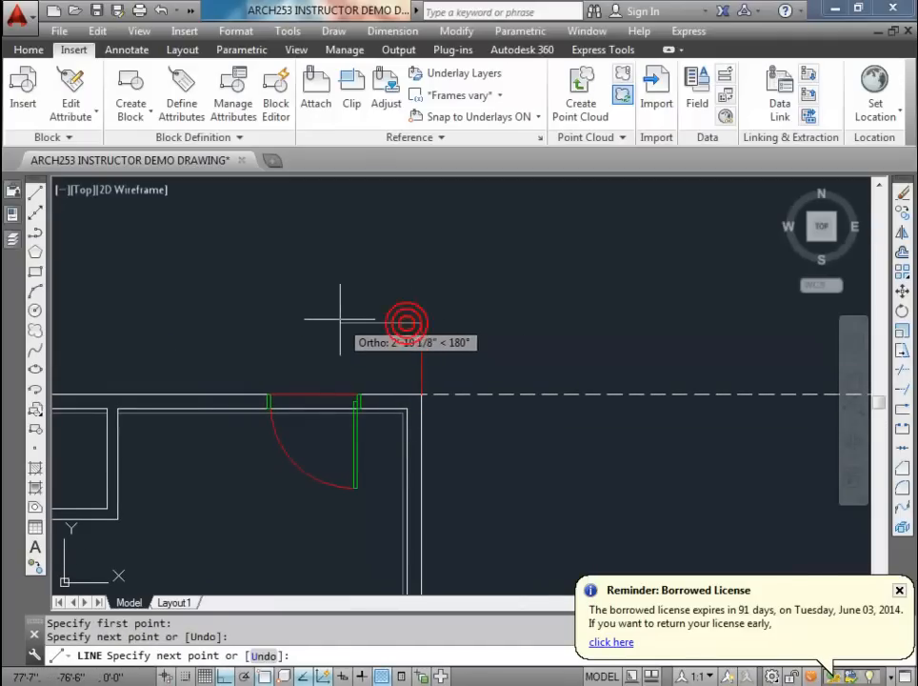
type("3'3")
key("Return")
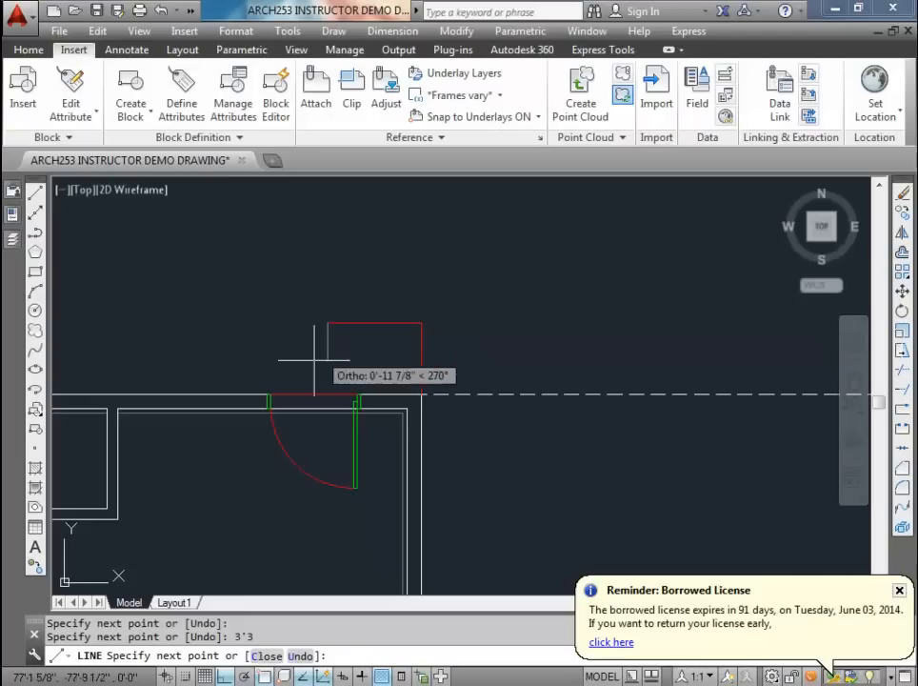
left_click(328, 431)
key("Return")
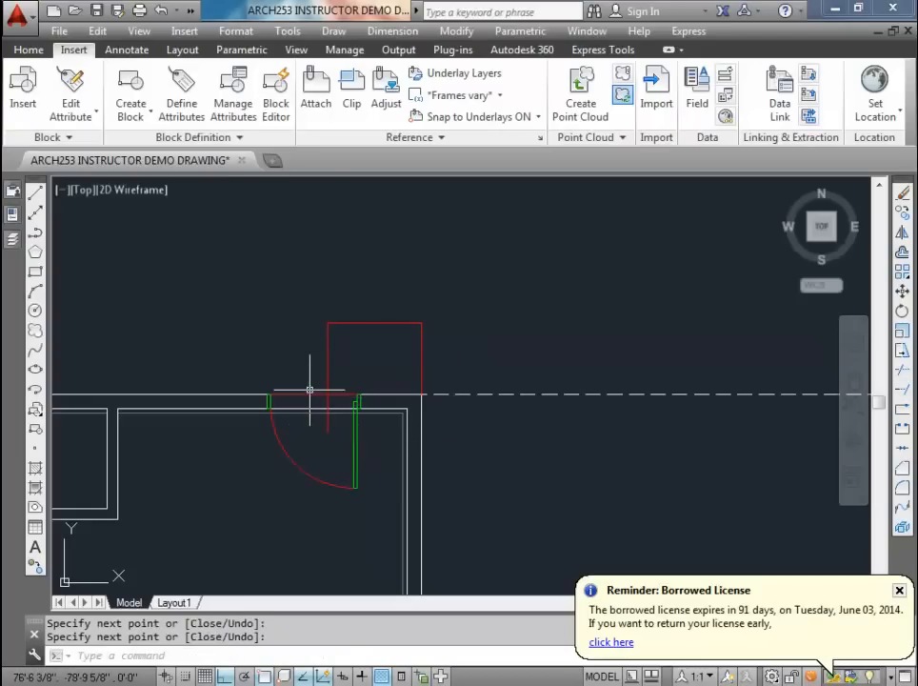
Step: Move the door block and its opening line from the line's midpoint to the vertical guide line, centring the door on it
left_click(308, 391)
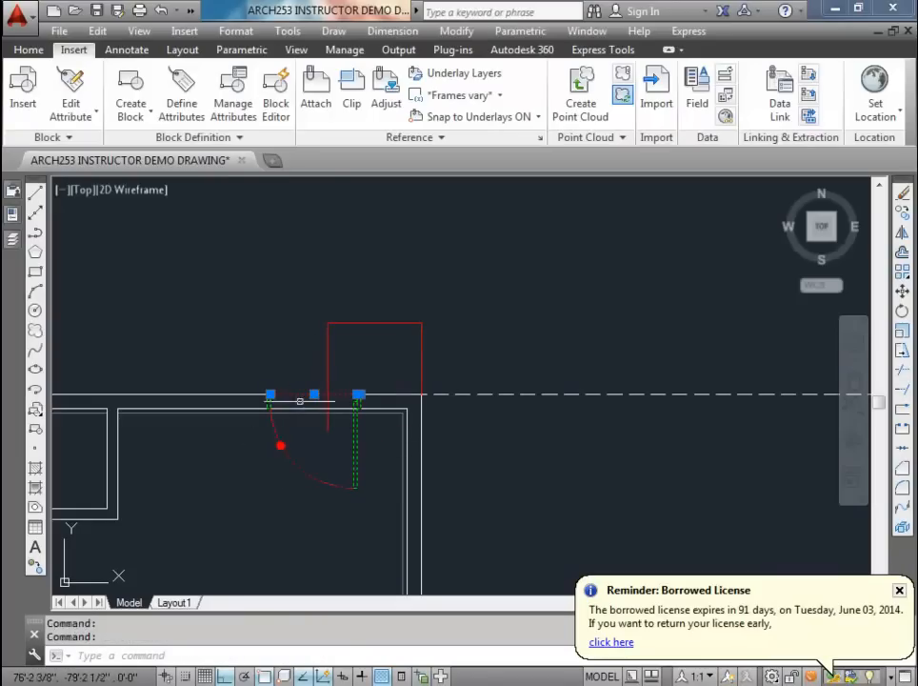
type("m")
key("Return")
scroll(314, 372, "up", 1)
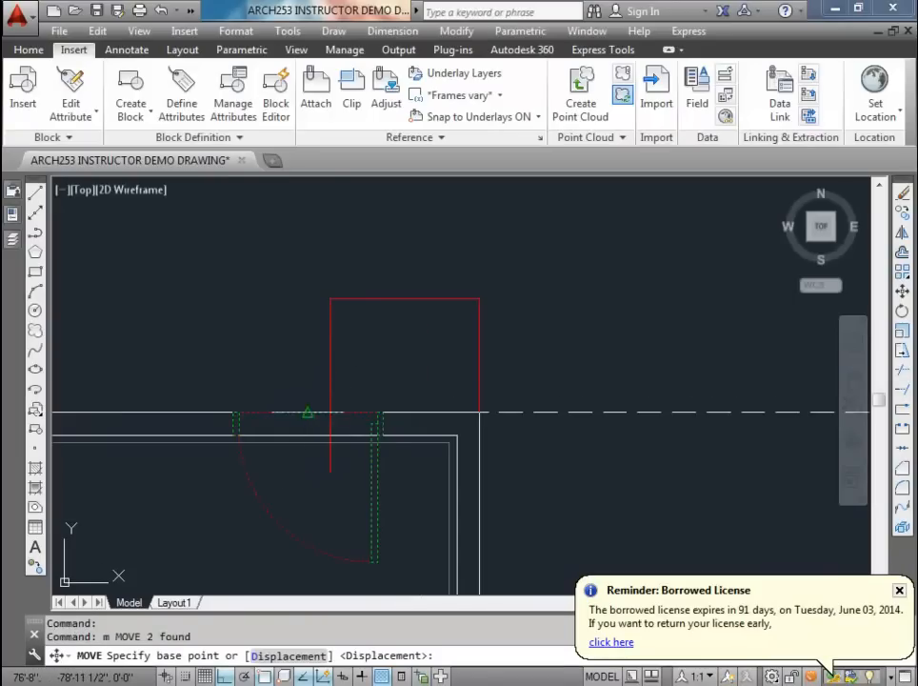
left_click(307, 411)
left_click(329, 411)
key("Escape")
key("Escape")
Step: Delete the three guide lines above the door
left_click(524, 364)
left_click(135, 198)
key("Delete")
scroll(339, 294, "down", 1)
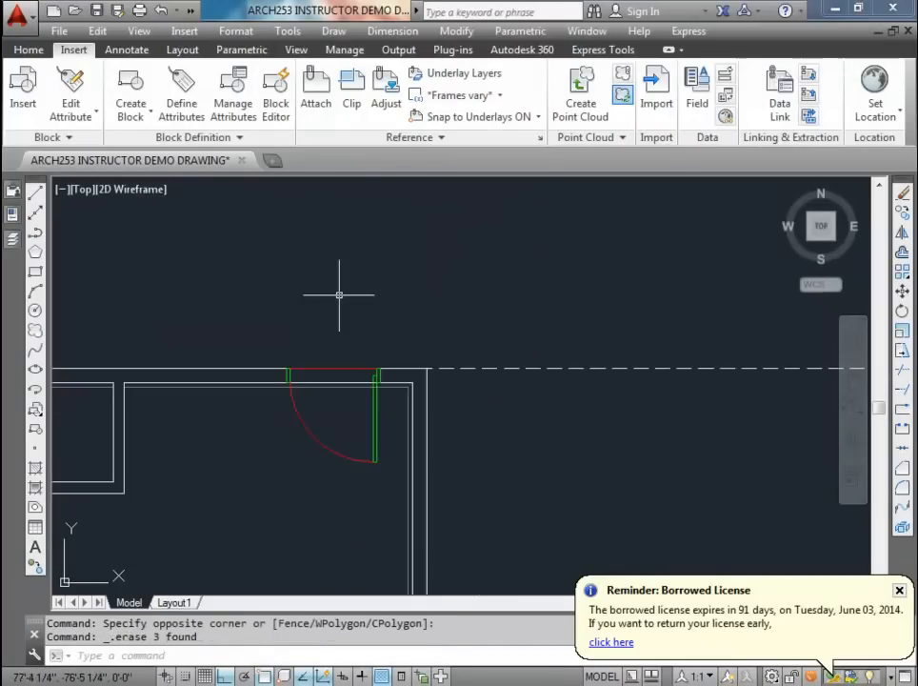
Step: Trim the wall lines that run through the door opening
scroll(302, 304, "down", 1)
scroll(329, 335, "up", 2)
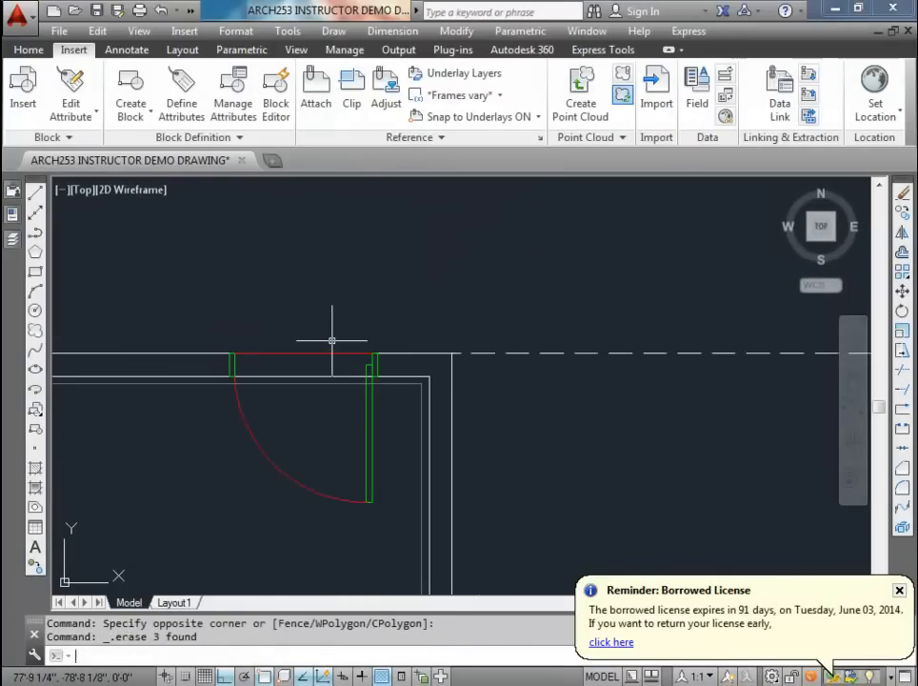
key("Return")
left_click(329, 394)
left_click(310, 321)
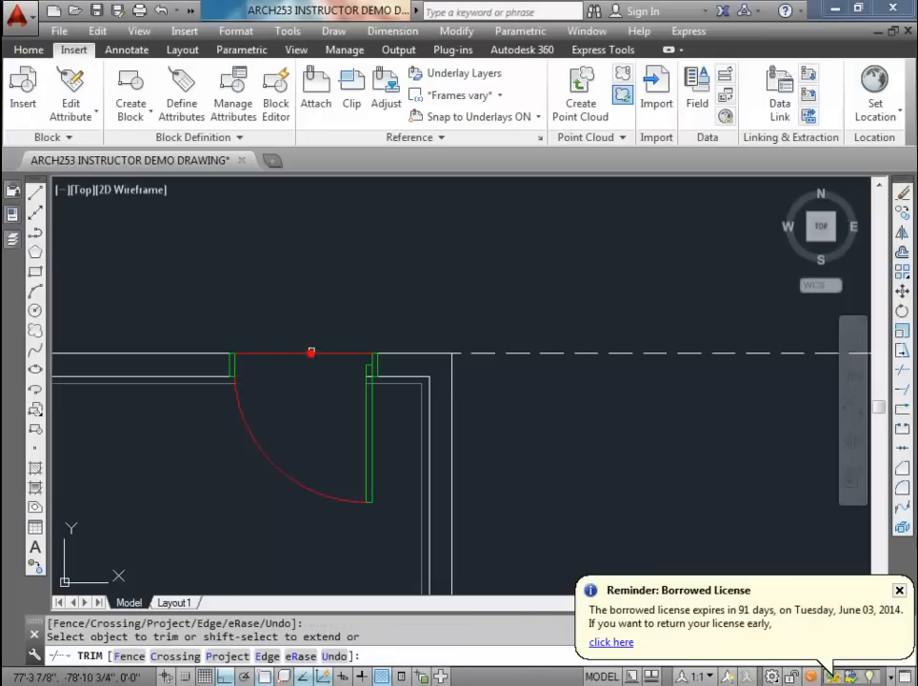
key("Return")
Step: Delete the temporary line across the door opening
left_click(313, 352)
key("Delete")
mouse_move(316, 352)
middle_mouse_down()
mouse_move(308, 348)
mouse_move(402, 324)
middle_mouse_up()
scroll(360, 344, "up", 2)
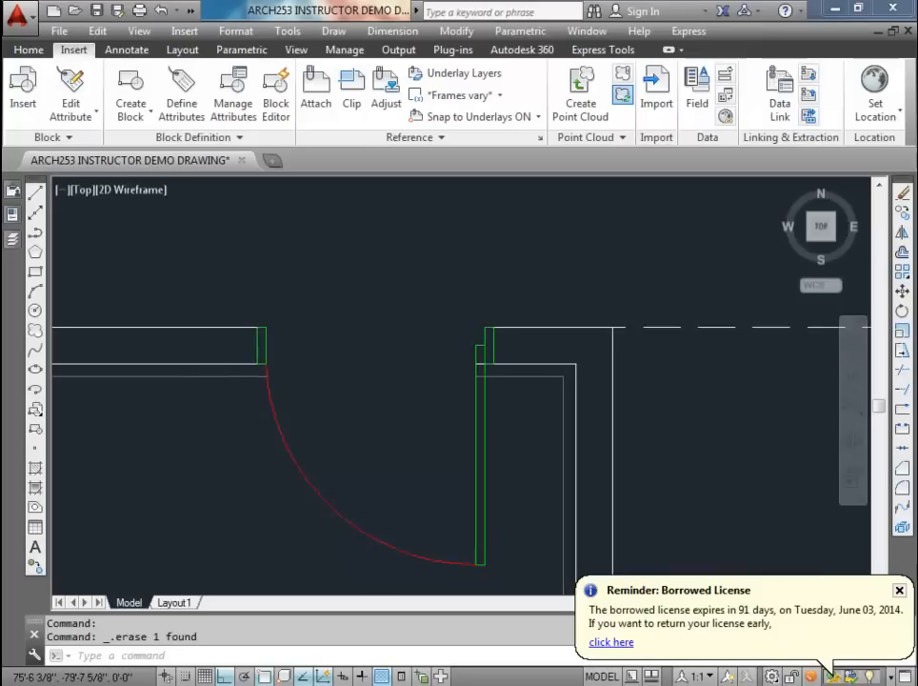
Step: Shorten the interior finish line left of the door opening to end at the left jamb's outer edge
scroll(259, 378, "up", 3)
left_click(258, 372)
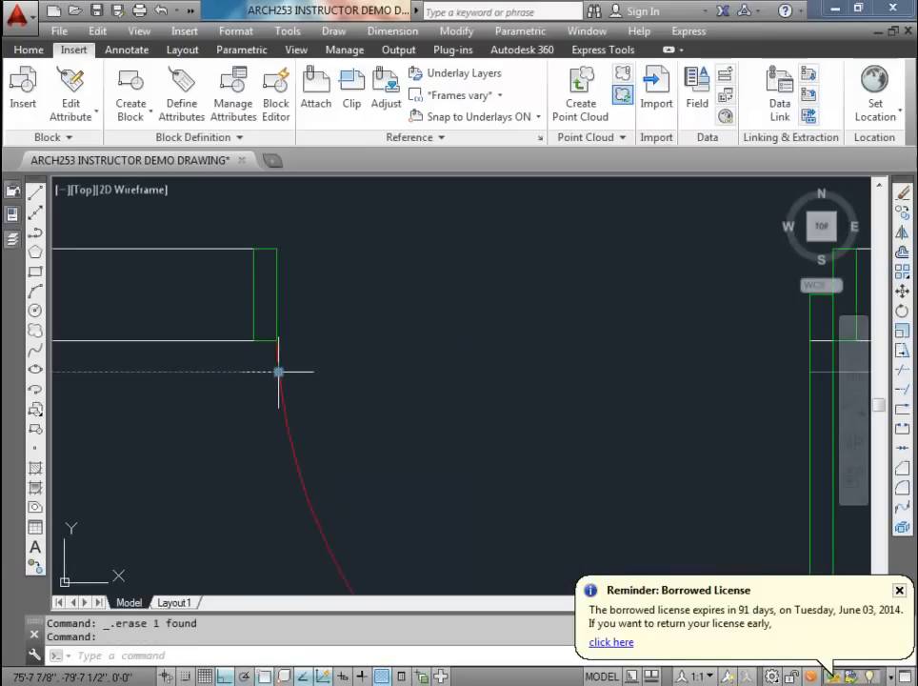
left_click(277, 372)
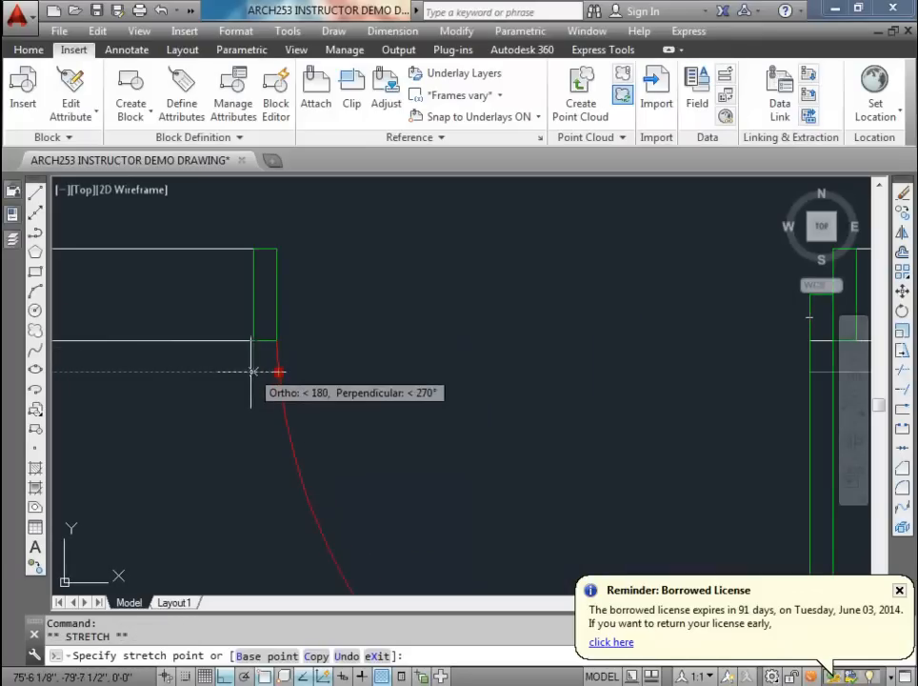
key("Escape")
key("Escape")
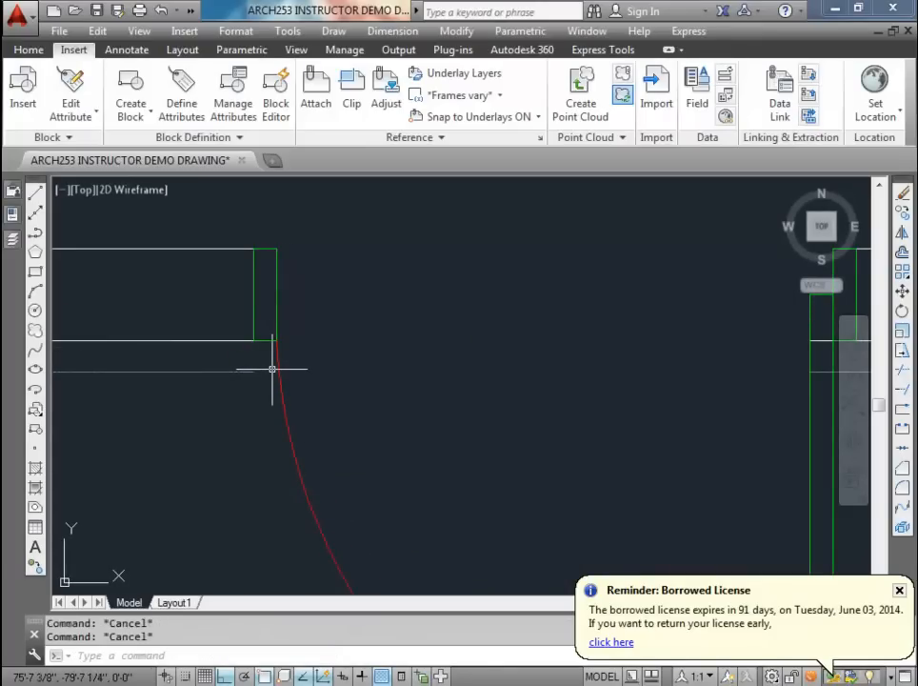
Step: Make the finish line's layer A-DETL-LLIN current and draw a short vertical line from its end up to the left jamb's corner
left_click(27, 49)
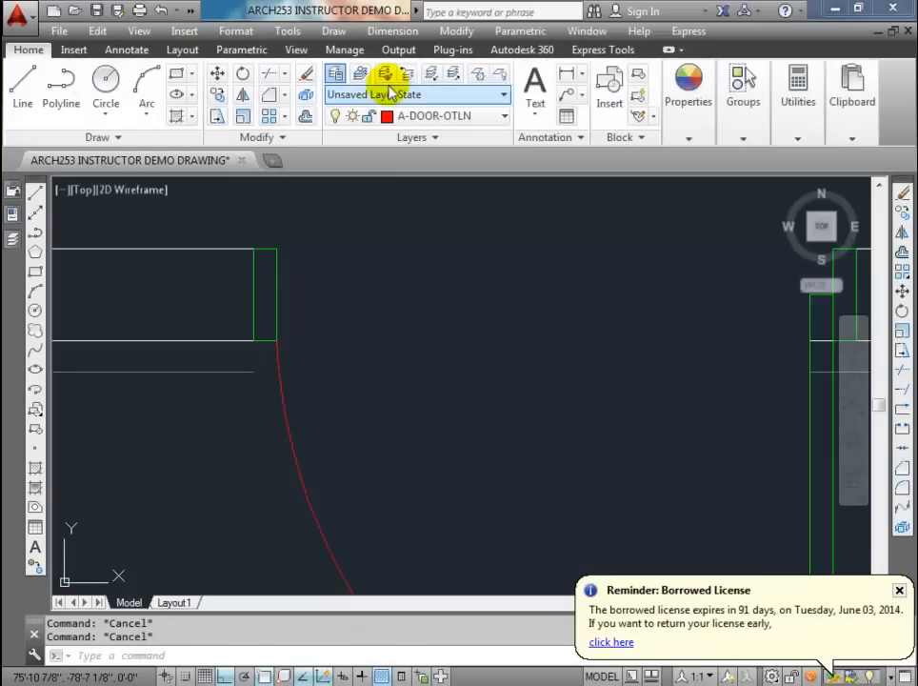
left_click(385, 75)
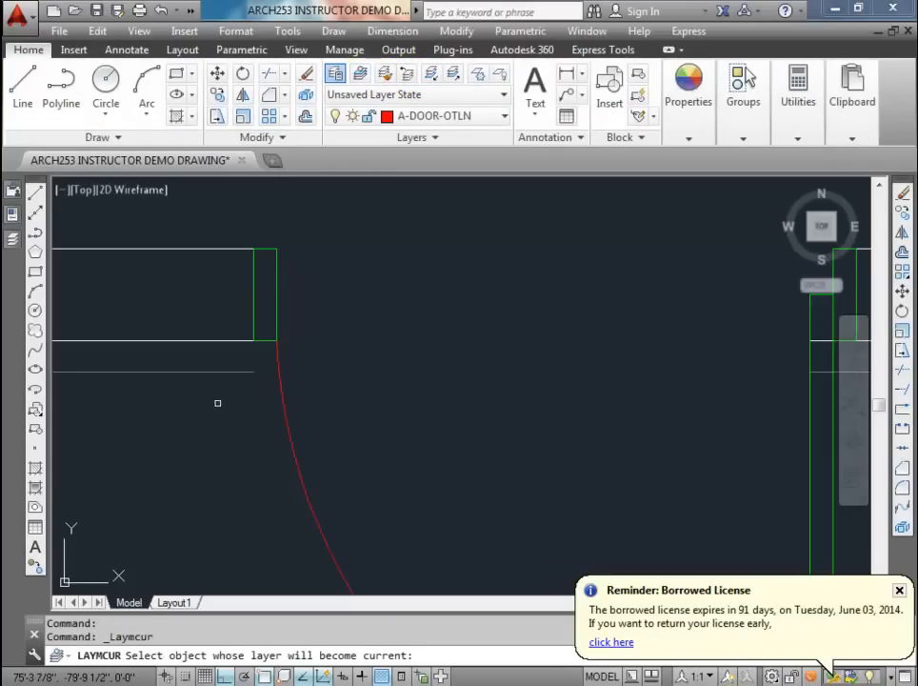
left_click(230, 370)
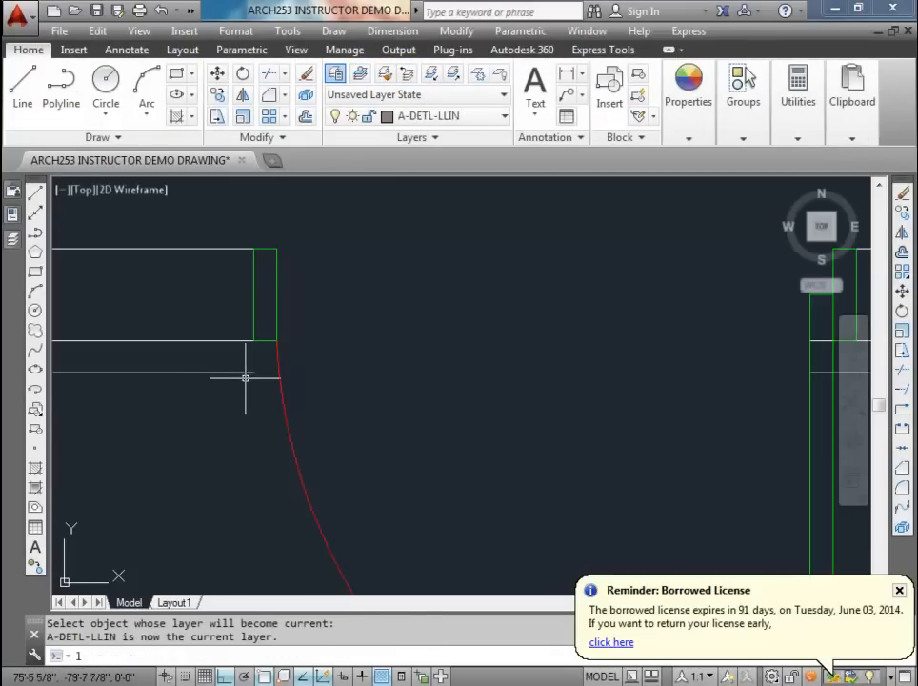
type("l")
key("Return")
left_click(253, 371)
left_click(253, 341)
key("Return")
Step: Draw a matching short vertical line from the right jamb's outer lower corner down to the interior finish line
scroll(269, 311, "down", 5)
scroll(603, 381, "up", 5)
key("Return")
left_click(646, 305)
left_click(646, 336)
key("Return")
key("Escape")
Step: Shorten the interior finish line right of the door opening to end at the short vertical line below the right jamb
left_click(635, 338)
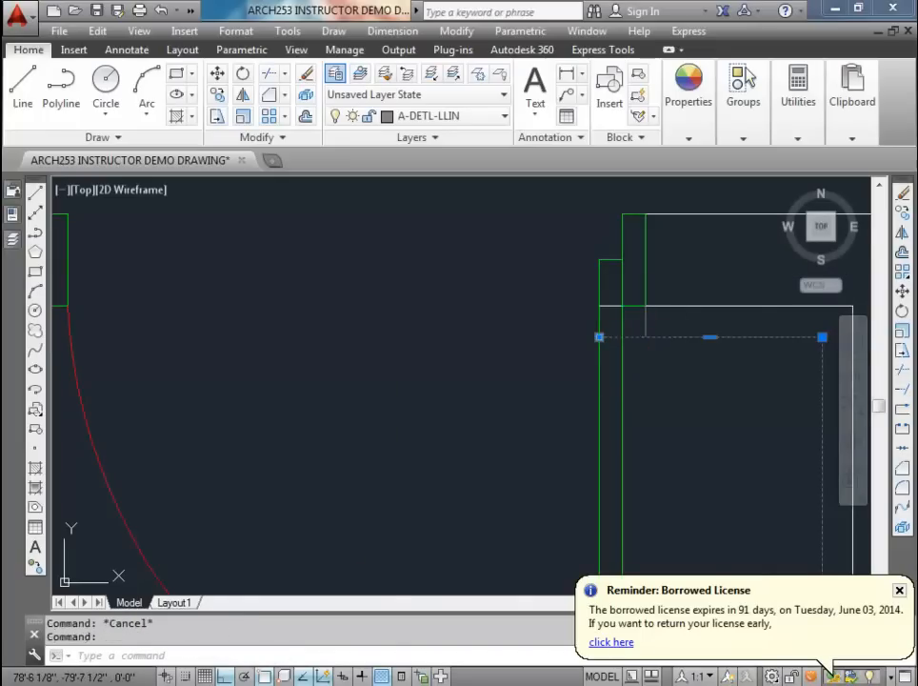
left_click(598, 337)
key("Escape")
scroll(608, 339, "down", 2)
scroll(608, 339, "down", 2)
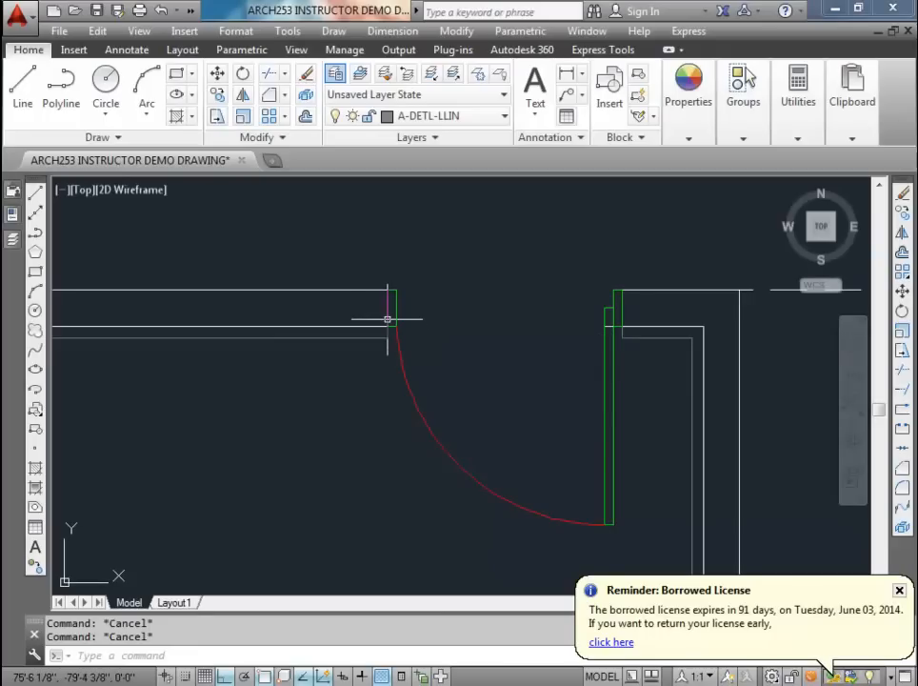
Step: Draw a line across the door opening along the exterior wall face, connecting the inner upper corners of both jambs
type("l")
key("Return")
left_click(398, 289)
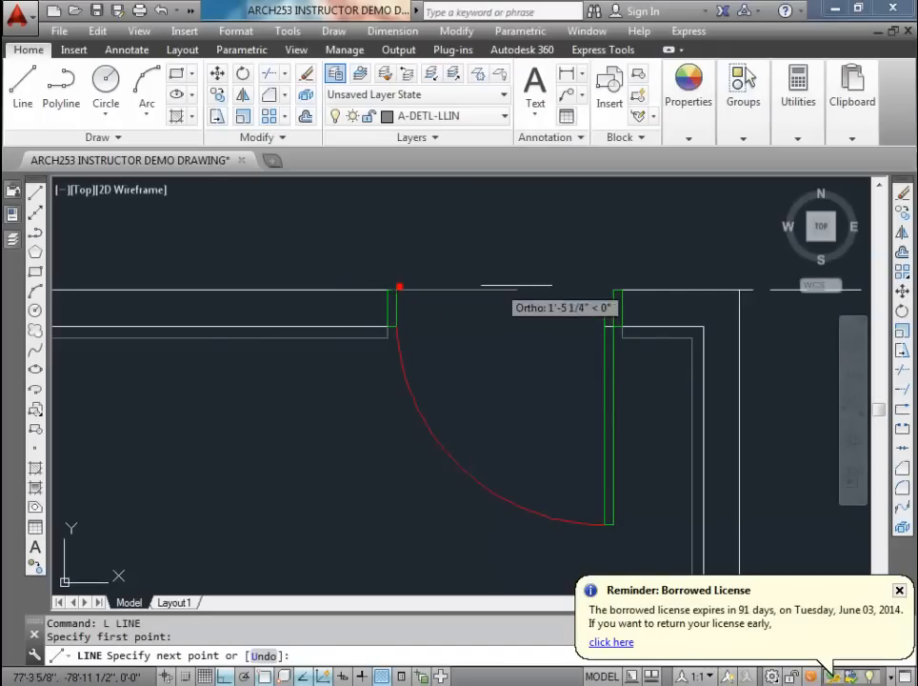
left_click(614, 288)
key("Return")
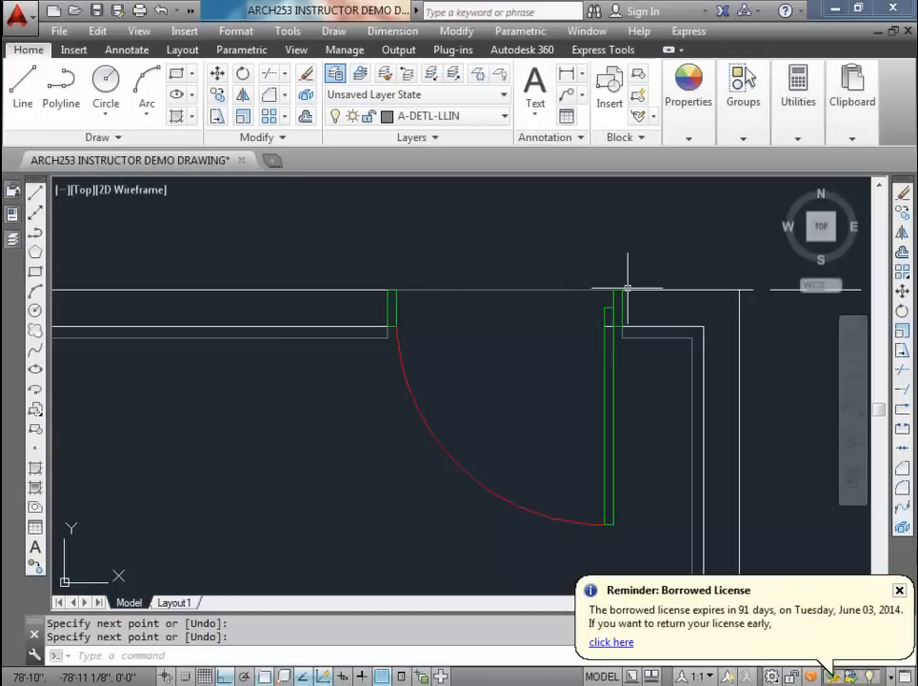
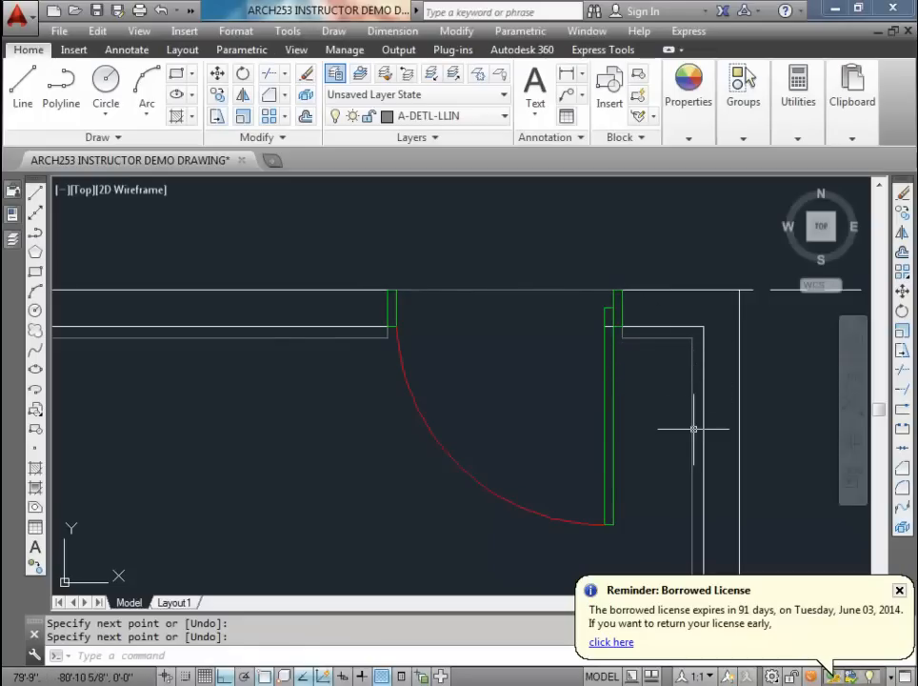
Step: Copy the 3' door block and paste it in the empty space below the floor plan's lower wall
scroll(573, 387, "down", 3)
mouse_move(553, 409)
middle_mouse_down()
mouse_move(528, 207)
mouse_move(517, 281)
middle_mouse_up()
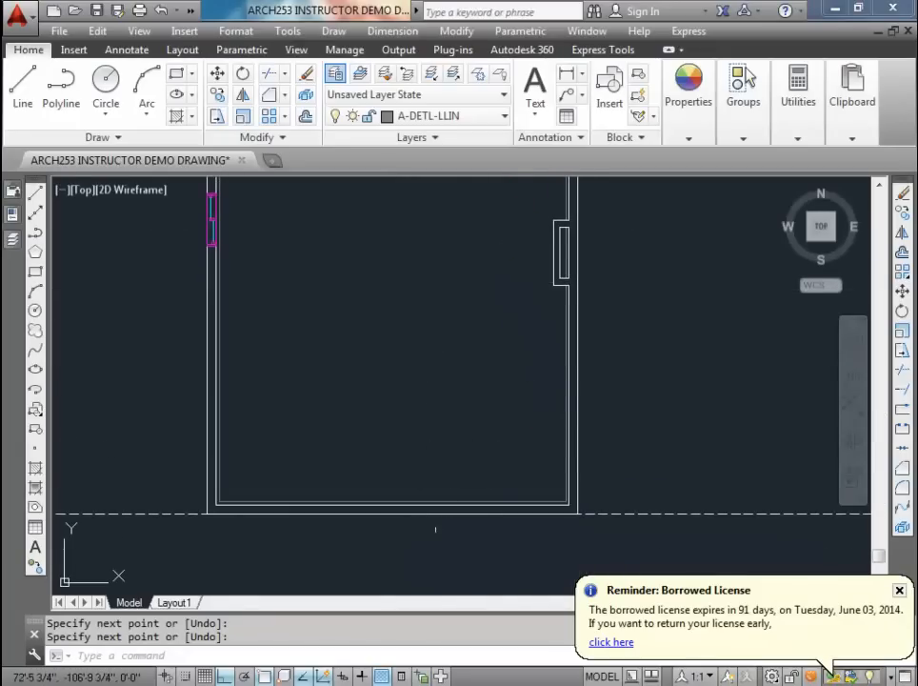
scroll(421, 486, "down", 4)
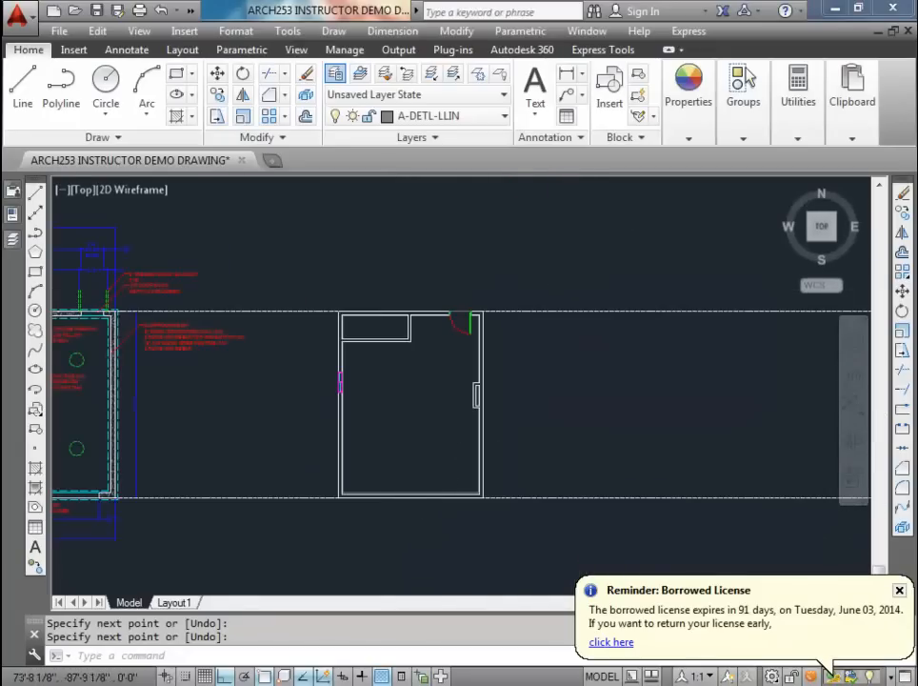
scroll(439, 374, "up", 3)
key("ctrl+c")
key("ctrl+v")
scroll(399, 348, "down", 4)
middle_click_drag(384, 465, 395, 363)
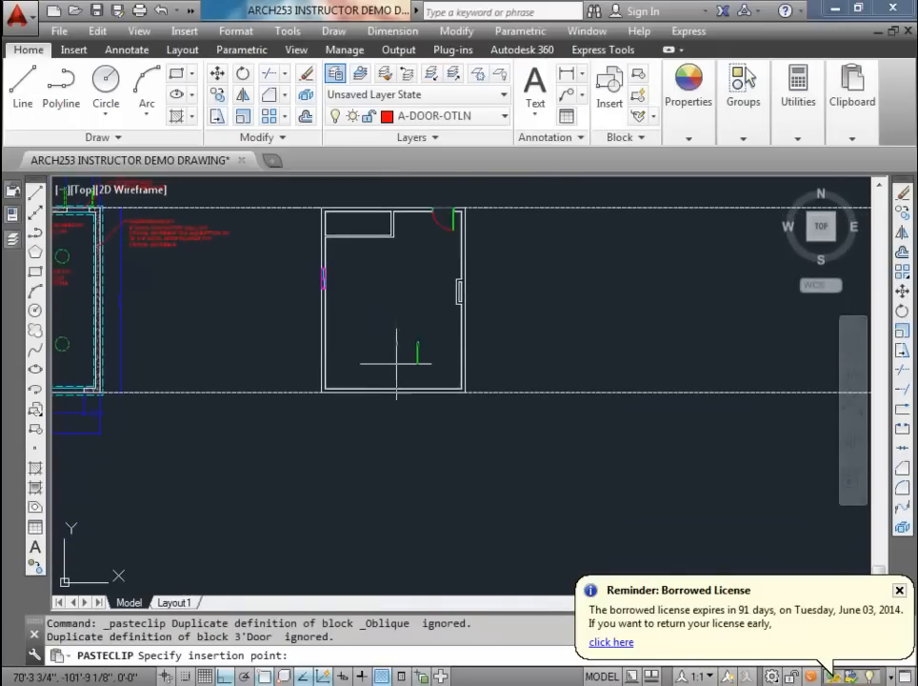
left_click(387, 440)
Step: Explode the pasted door block and delete its swing arc and door leaf, keeping the two jambs
scroll(392, 438, "up", 4)
left_click(429, 454)
left_click(285, 314)
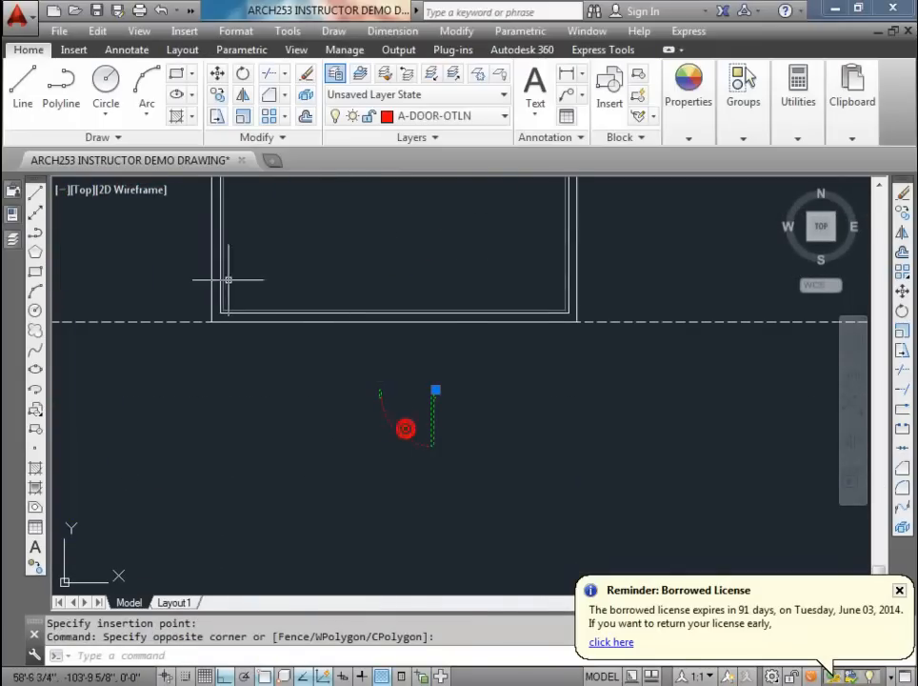
key("Escape")
key("Escape")
left_click(445, 461)
left_click(373, 420)
key("Delete")
scroll(385, 389, "up", 6)
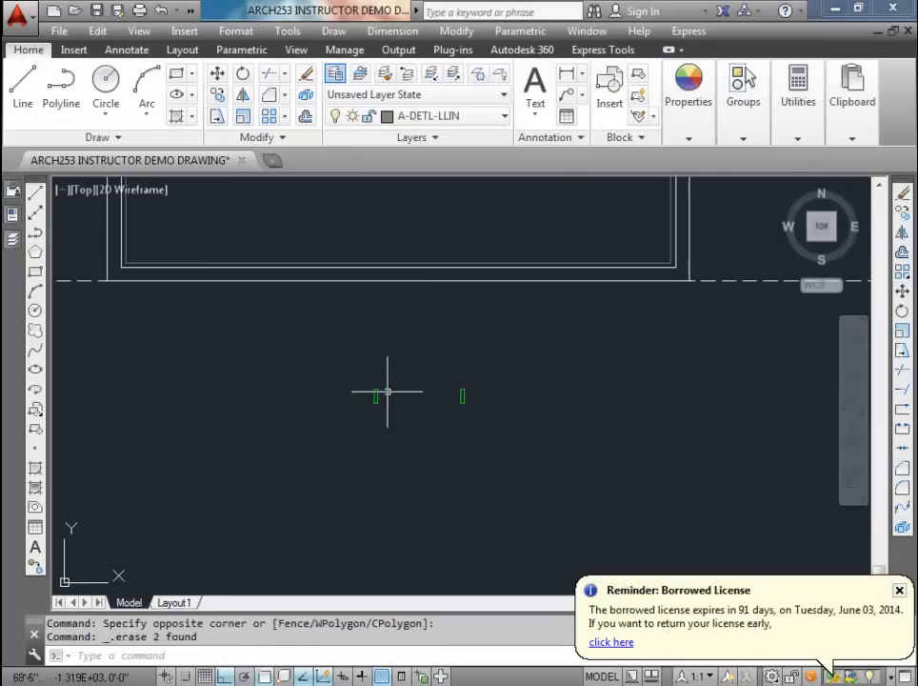
Step: Delete the right jamb of the exploded door copy
scroll(419, 393, "down", 4)
scroll(376, 384, "up", 2)
scroll(376, 384, "down", 2)
left_click(460, 420)
left_click(435, 368)
key("Delete")
Step: Copy the remaining jamb 16'1.5" to the right
left_click(239, 98)
left_click(377, 446)
left_click(336, 361)
key("Return")
scroll(359, 383, "up", 3)
left_click(374, 392)
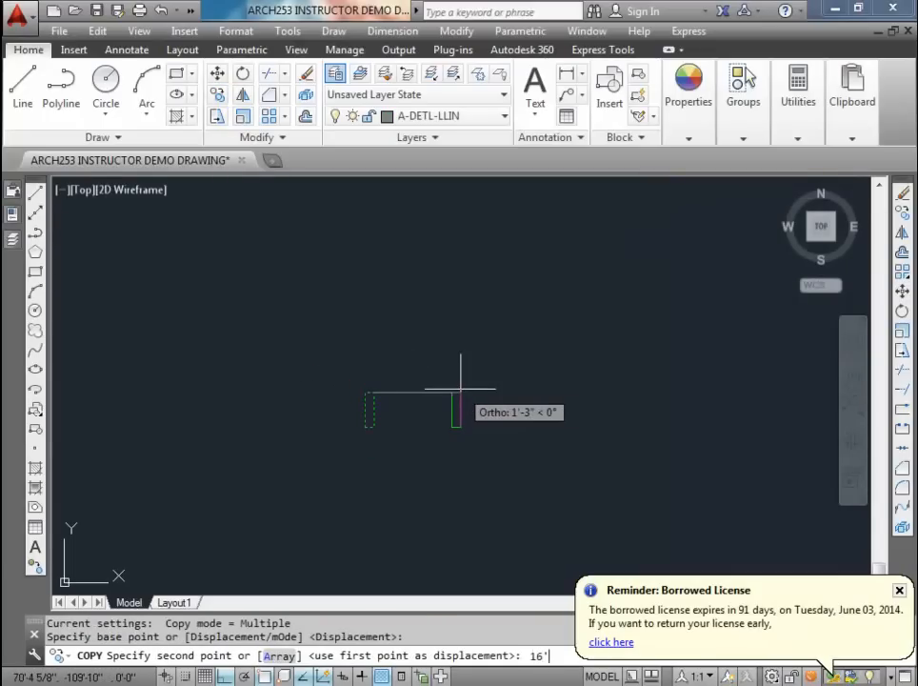
type("16'1.5\"")
key("Return")
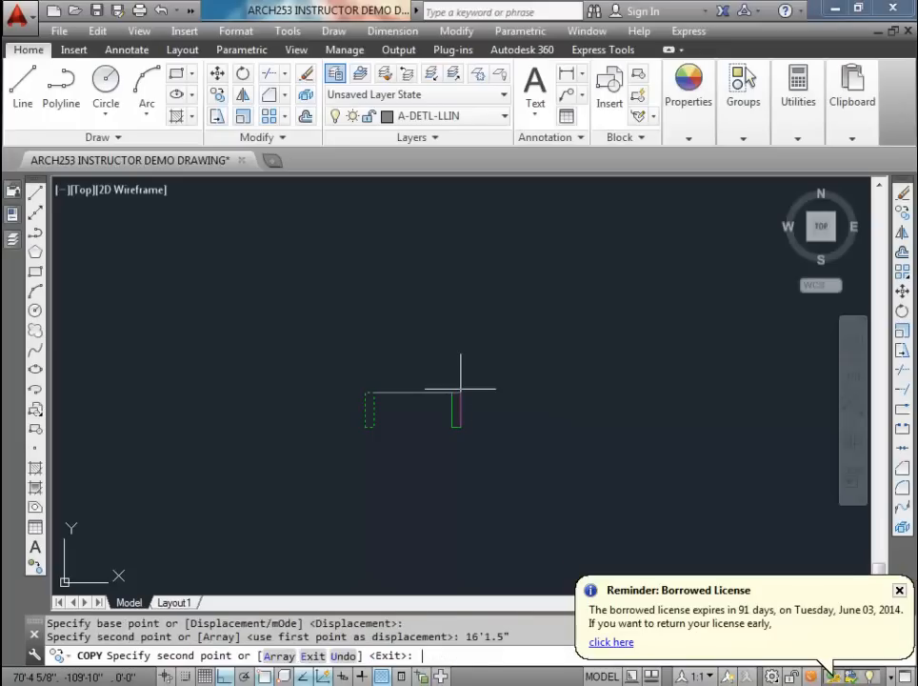
key("Escape")
Step: Move both jambs horizontally to the left so they sit below the plan's lower wall
scroll(557, 403, "down", 4)
left_click(380, 388)
left_click(676, 441)
type("m")
key("Return")
left_click(681, 476)
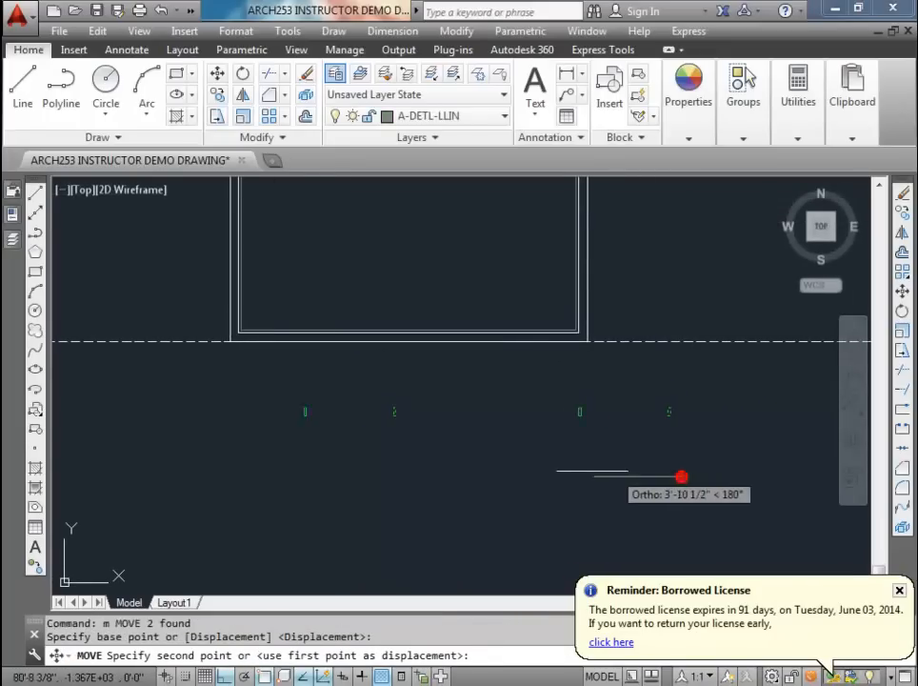
left_click(566, 473)
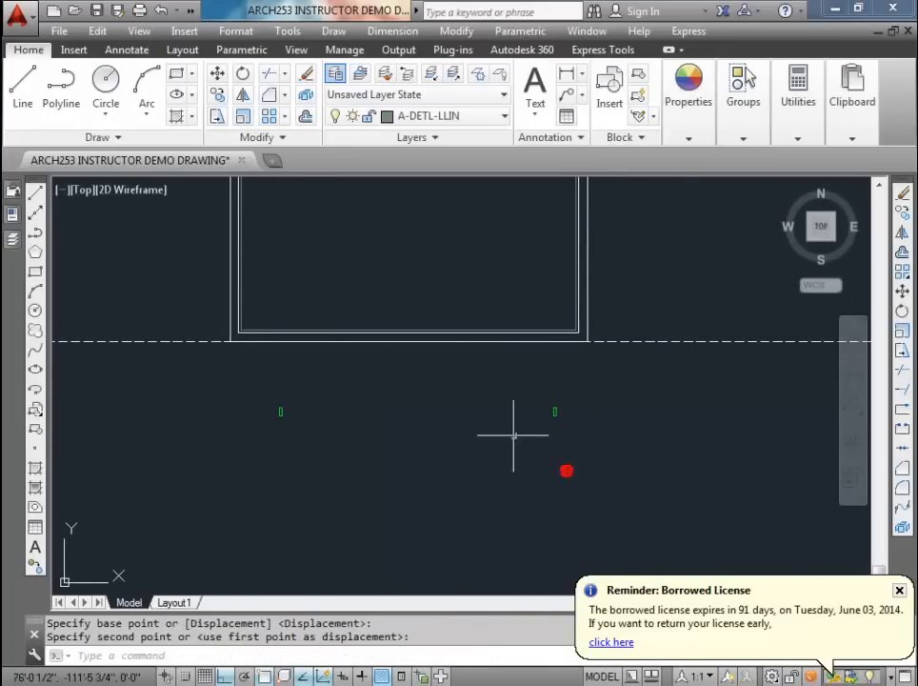
Step: Check the clear opening between the two jambs with a linear dimension and delete that dimension
left_click(566, 75)
left_click(553, 415)
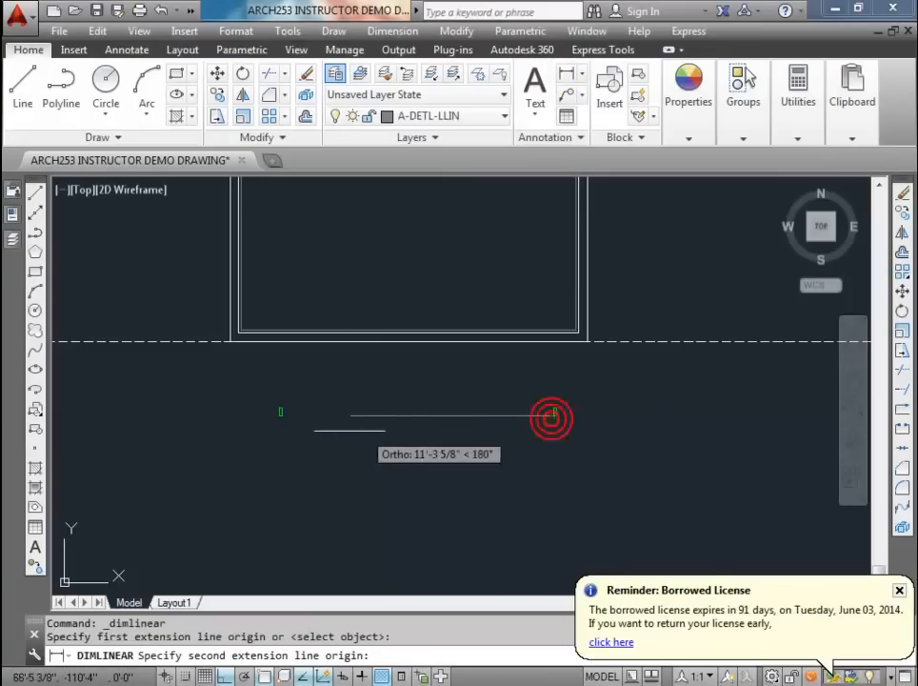
left_click(281, 415)
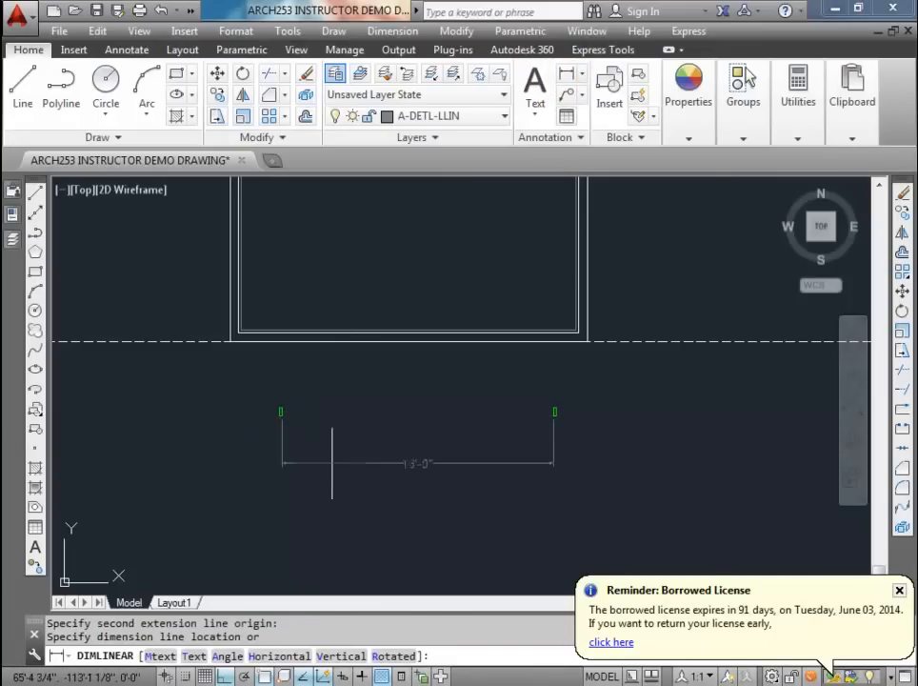
left_click(368, 467)
scroll(369, 466, "up", 4)
key("Escape")
left_click(473, 424)
key("Delete")
scroll(462, 413, "down", 2)
middle_click_drag(457, 399, 377, 433)
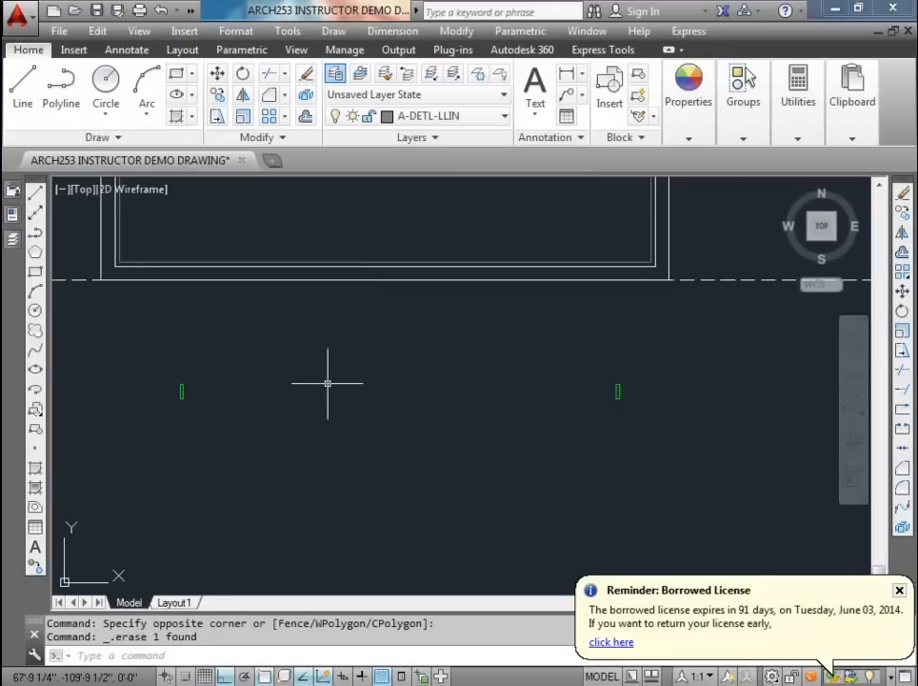
Step: Make the jambs' layer A-DOOR current and draw a 16' by 1.5" rectangle from the left jamb's inner top corner across to the right jamb
left_click(360, 74)
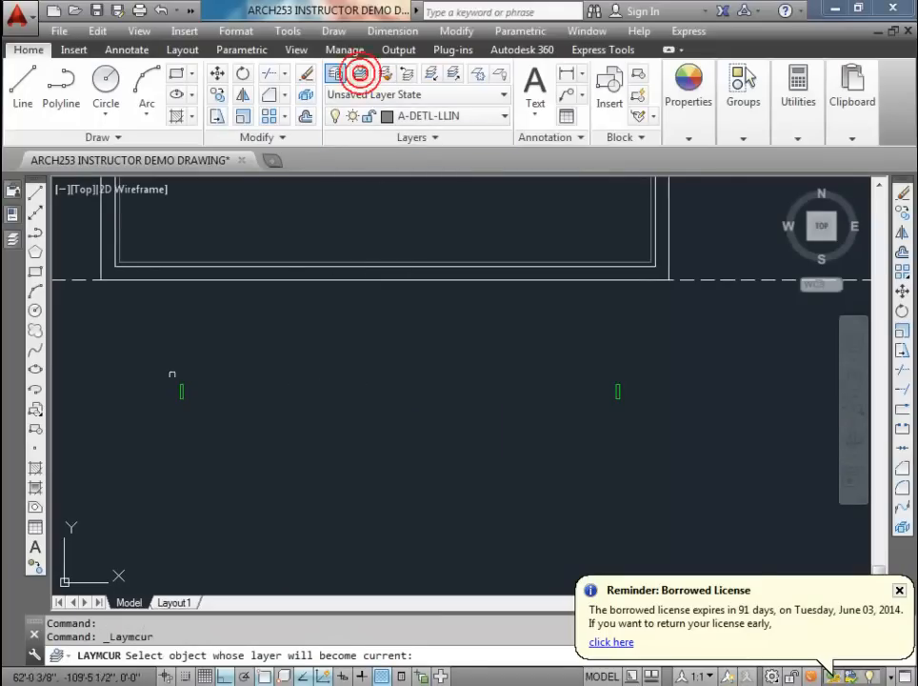
left_click(181, 389)
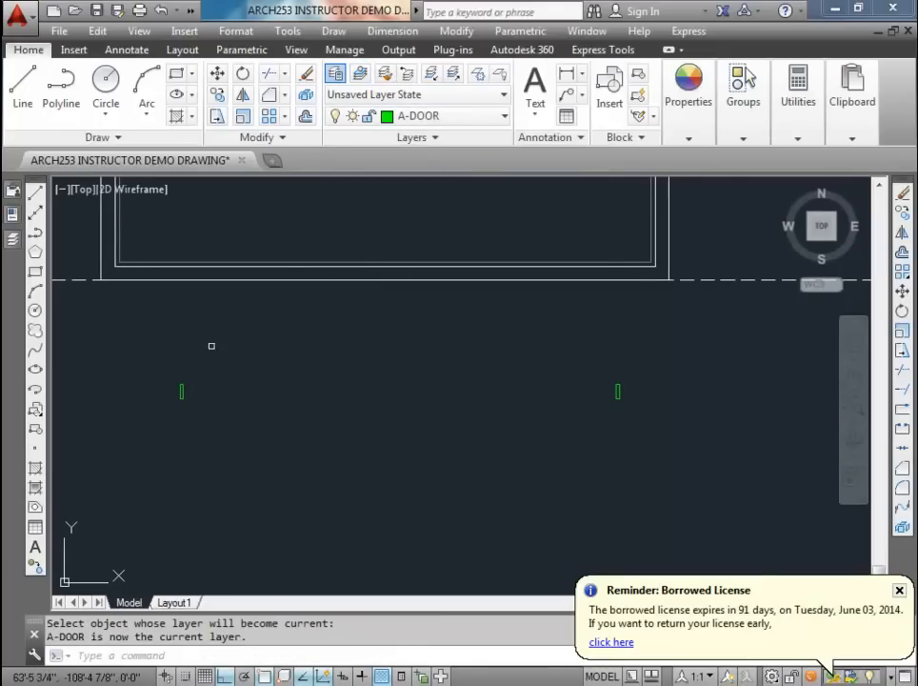
type("rec")
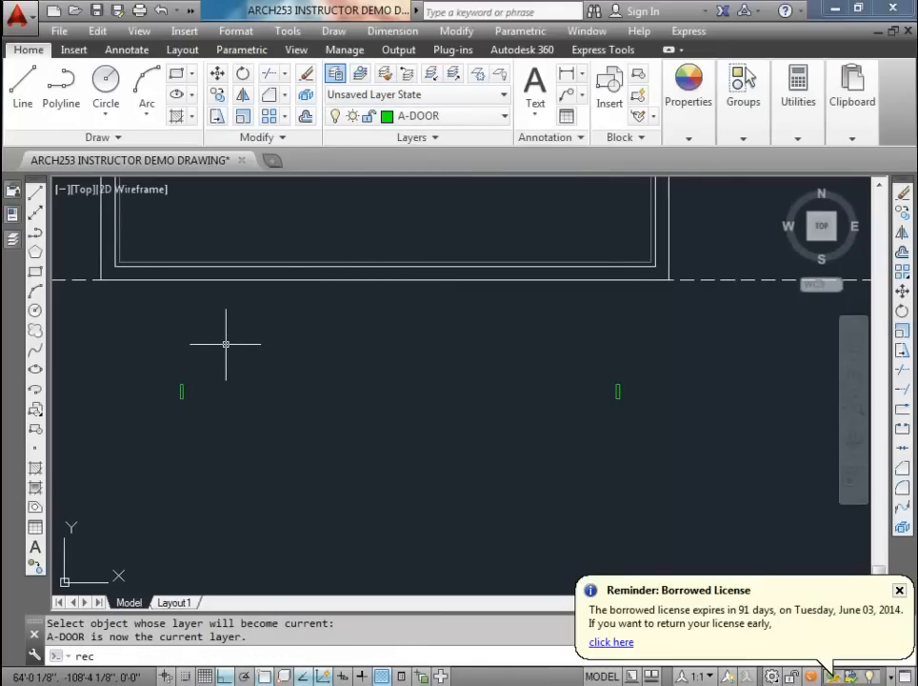
key("Return")
scroll(176, 400, "up", 2)
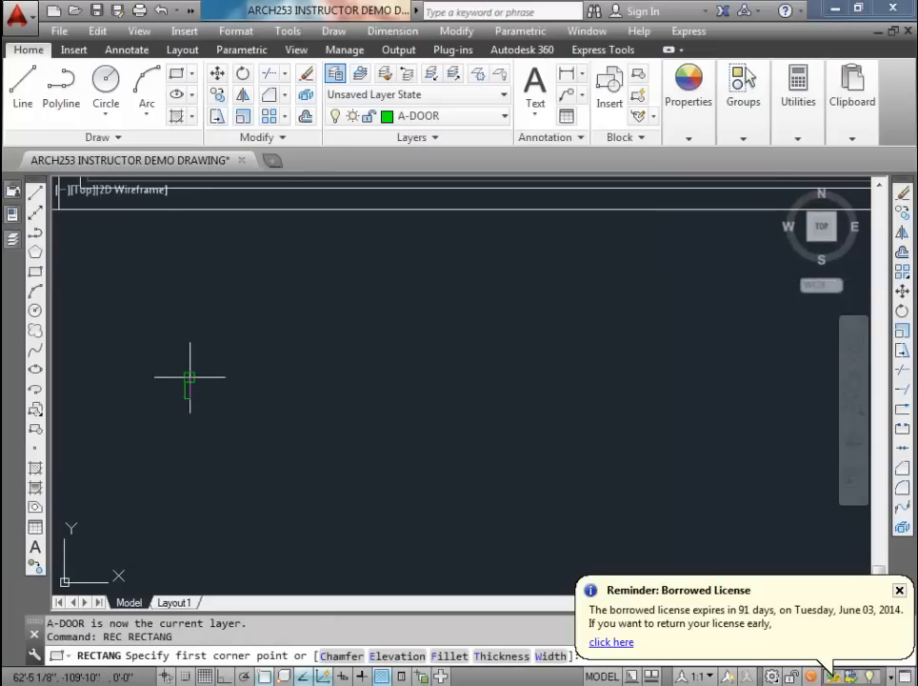
left_click(189, 375)
scroll(210, 351, "down", 4)
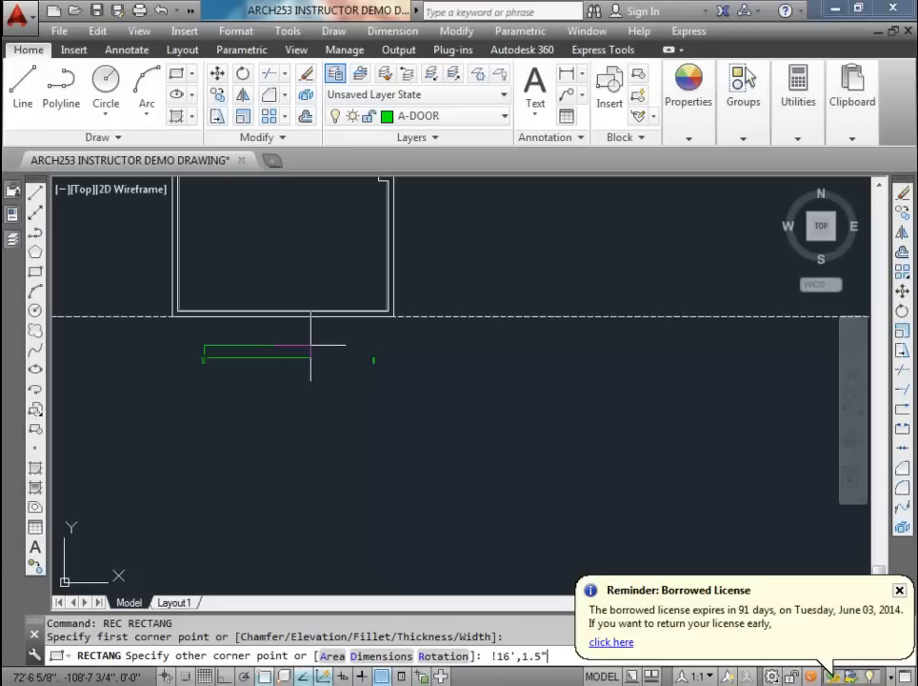
key("Return")
scroll(238, 376, "up", 4)
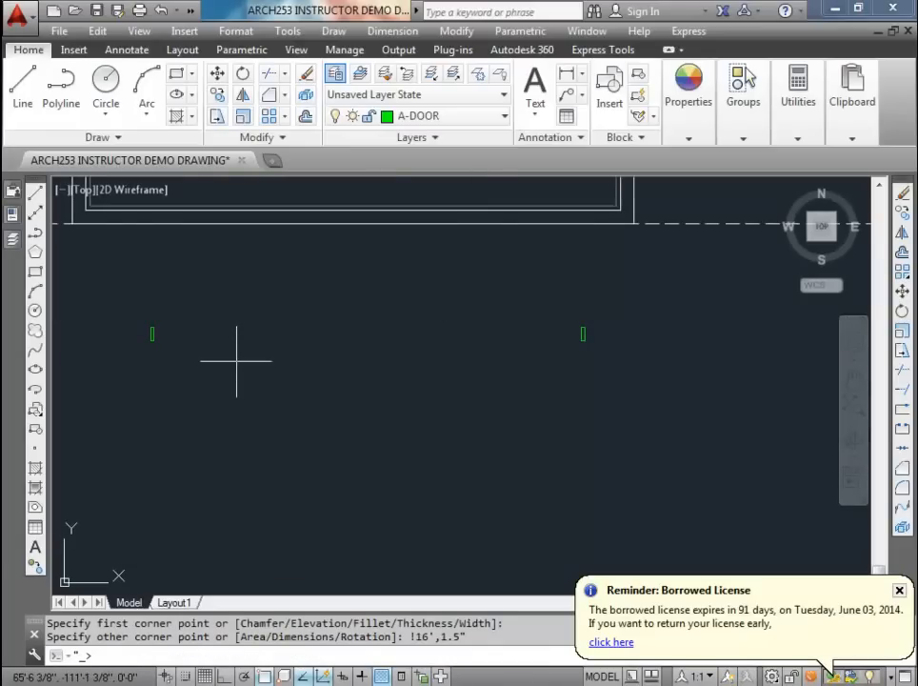
key("Escape")
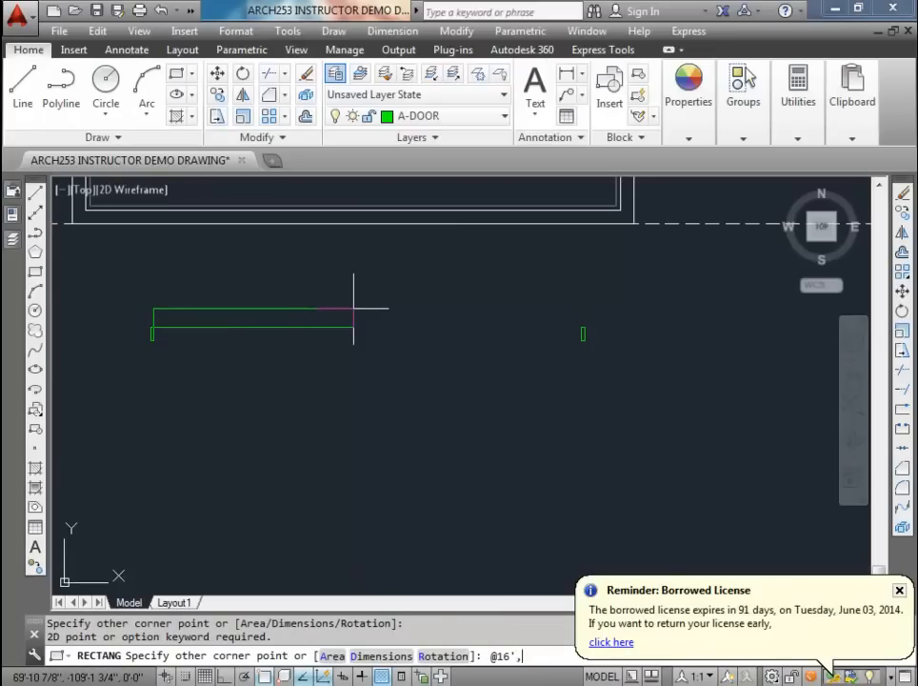
key("Return")
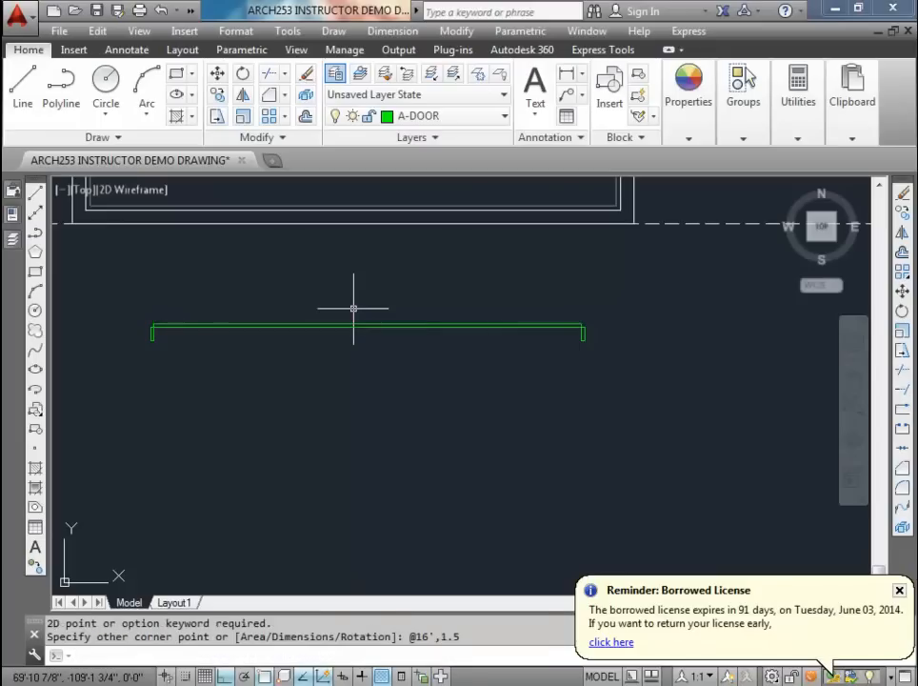
key("Escape")
key("Escape")
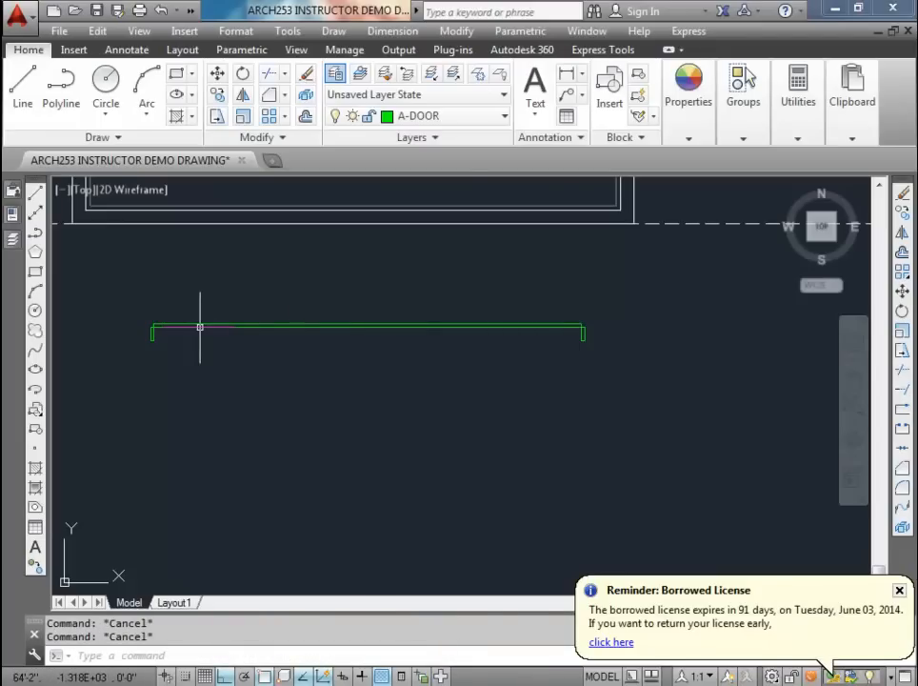
Step: Define the garage door panel and both jambs as block 16'GarageDoor, with the base point at the midpoint of the panel's lower edge
scroll(212, 328, "down", 1)
scroll(205, 324, "up", 1)
left_click(121, 297)
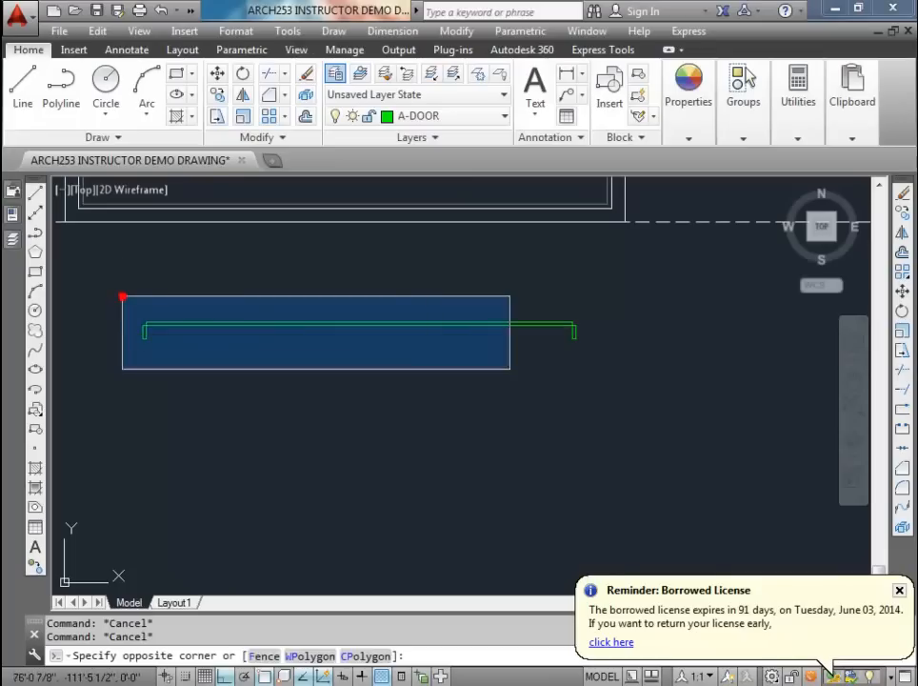
left_click(600, 379)
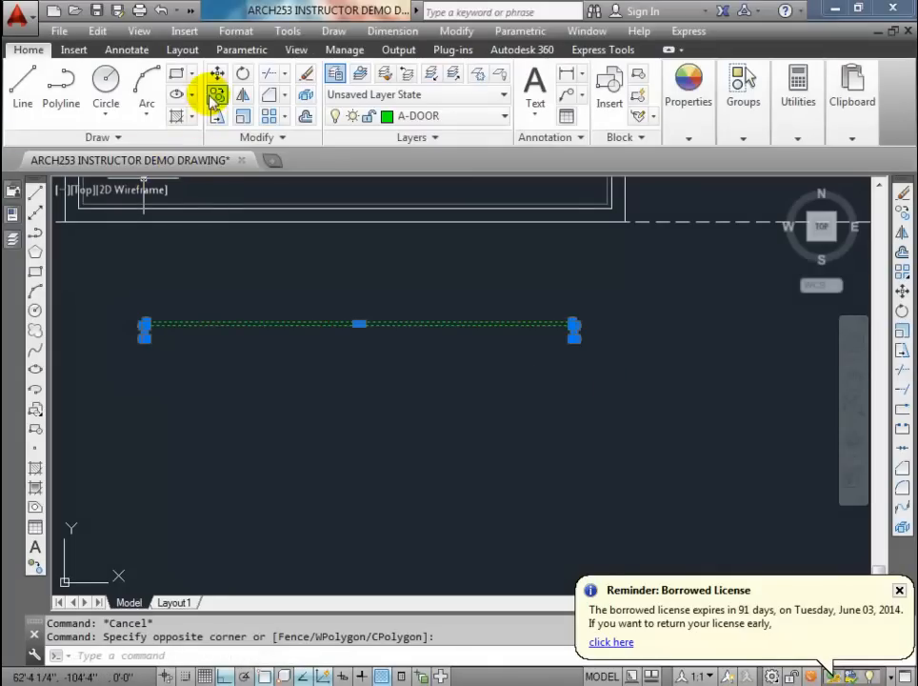
left_click(73, 50)
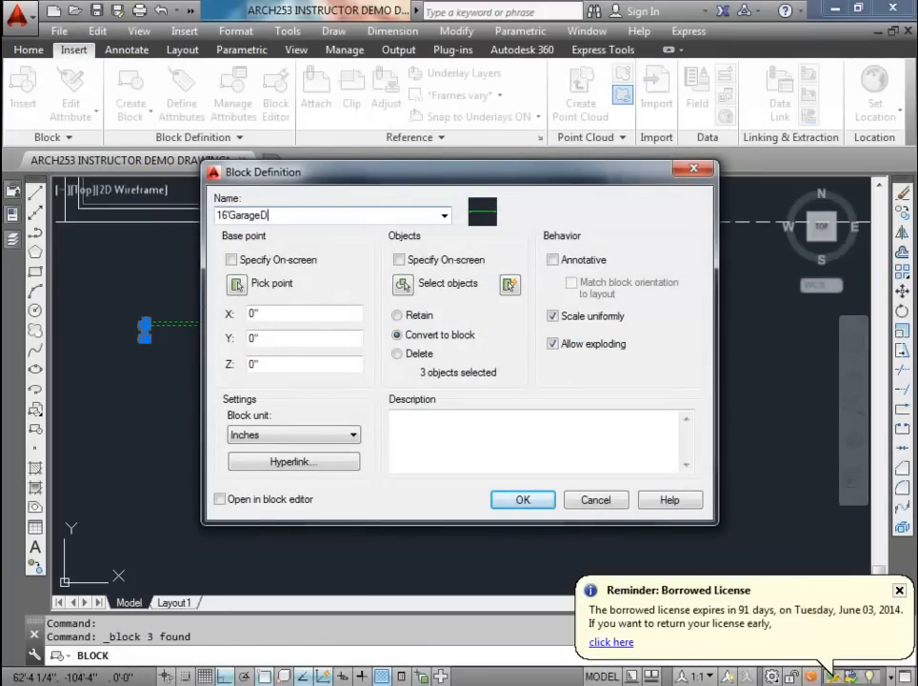
left_click(236, 283)
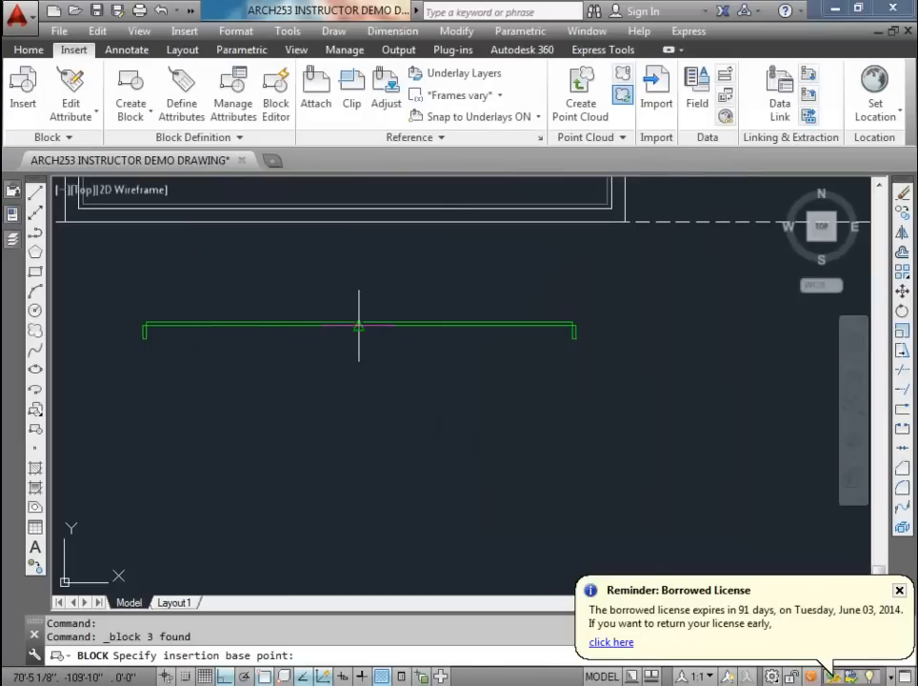
left_click(358, 325)
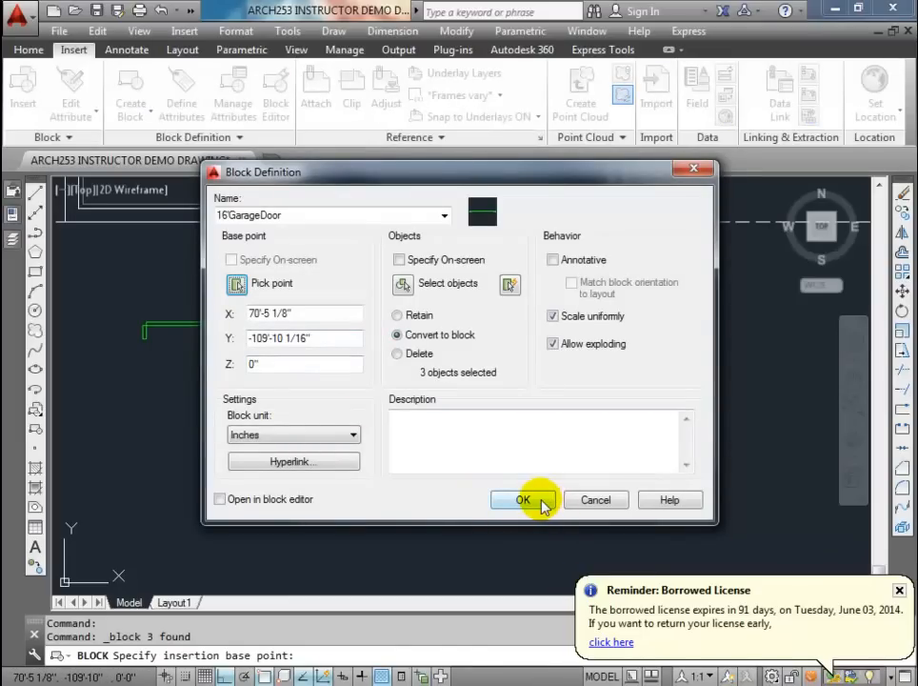
left_click(540, 503)
Step: Move the garage door block by its base point to the midpoint of the lower wall's inner face
left_click(358, 325)
left_click(358, 326)
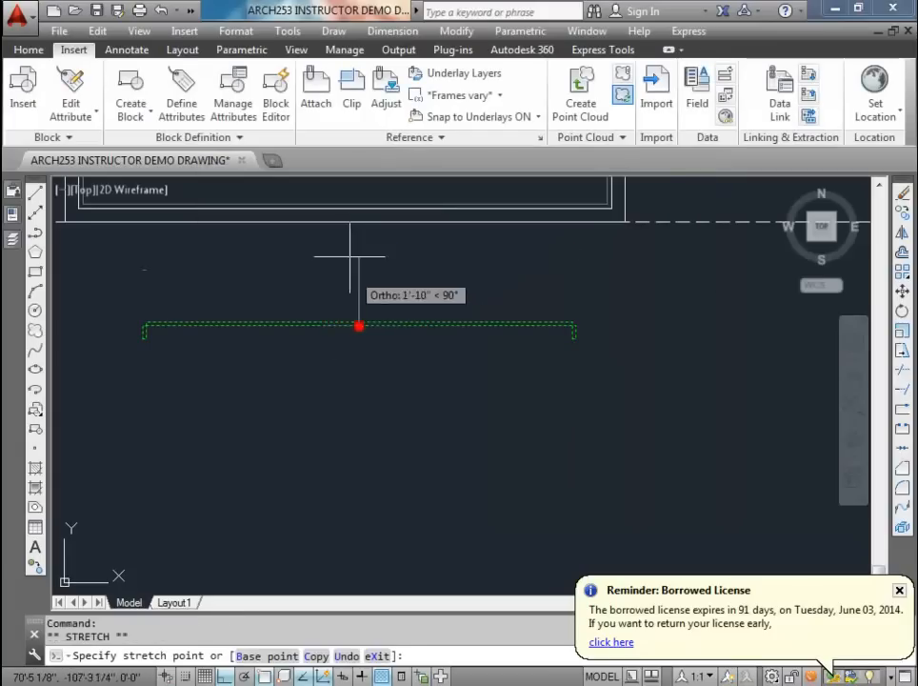
left_click(345, 208)
middle_click_drag(344, 281, 435, 436)
key("Escape")
key("Escape")
scroll(390, 412, "up", 2)
scroll(439, 429, "down", 2)
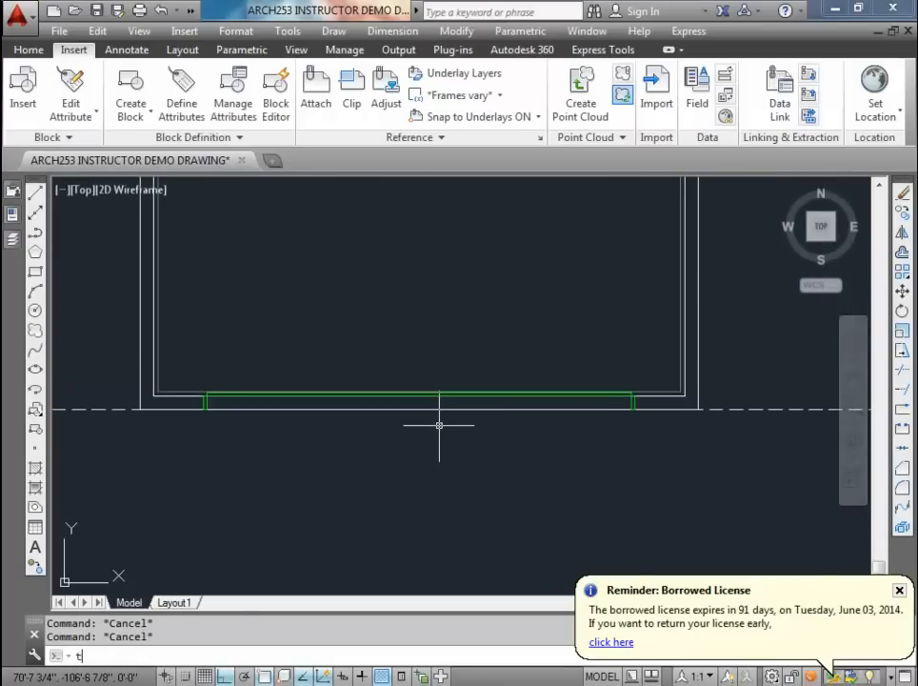
Step: Trim the lower wall's inner and outer face lines away between the garage door jambs
key("Return")
left_click(462, 437)
left_click(418, 346)
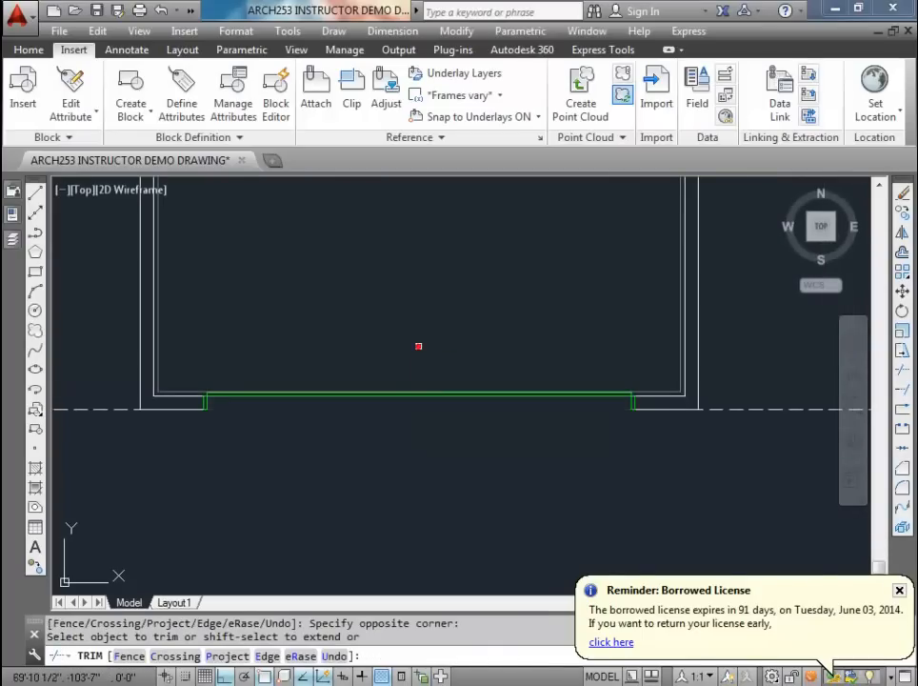
scroll(627, 403, "up", 4)
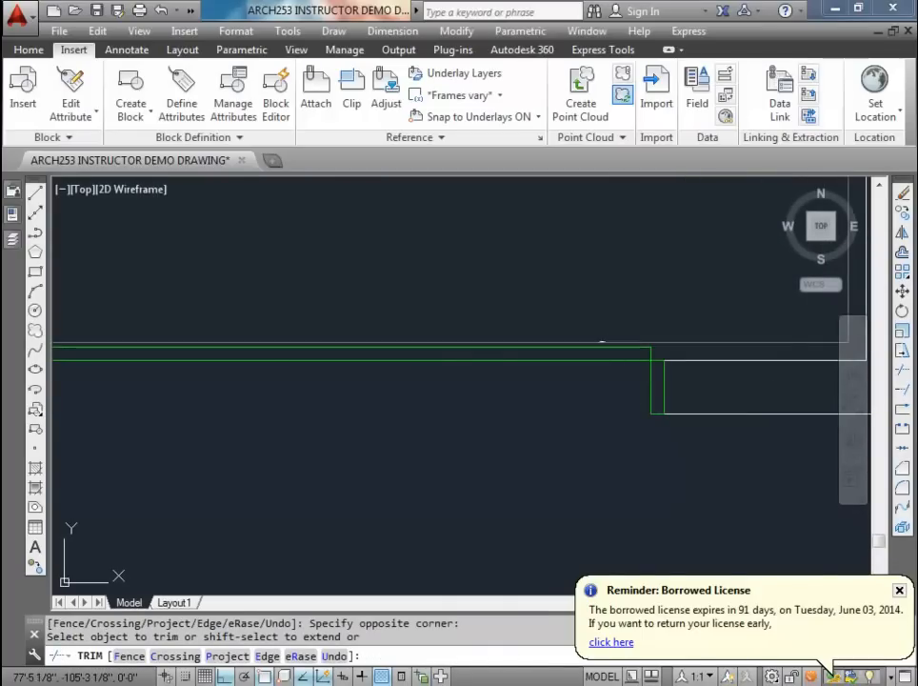
key("Escape")
key("Escape")
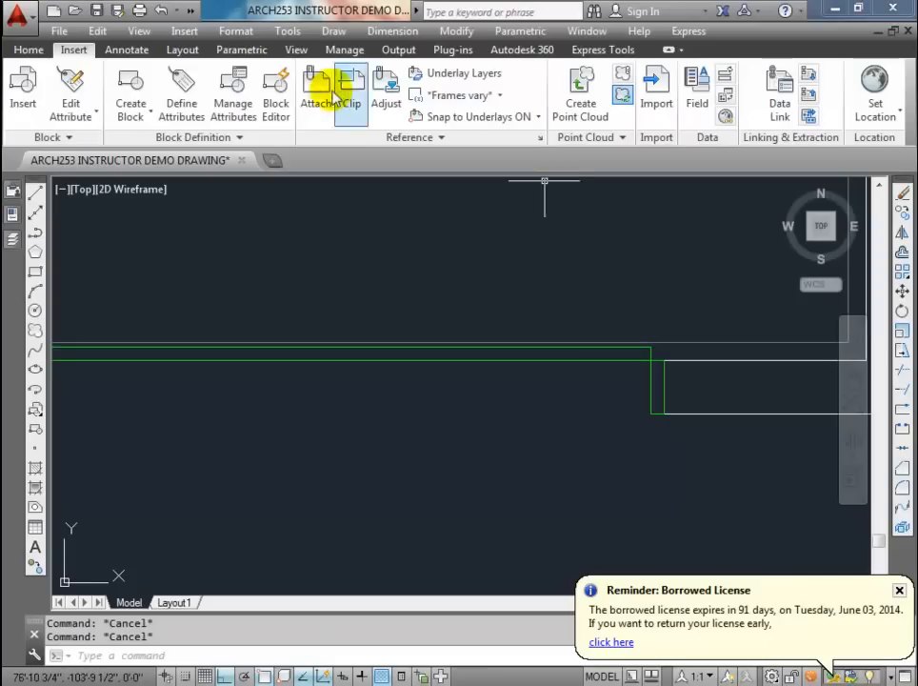
Step: Make the thin grey liner's layer A-DETL-LLIN current and draw a short line from the right garage jamb's outer top corner up to the liner
left_click(27, 49)
left_click(339, 75)
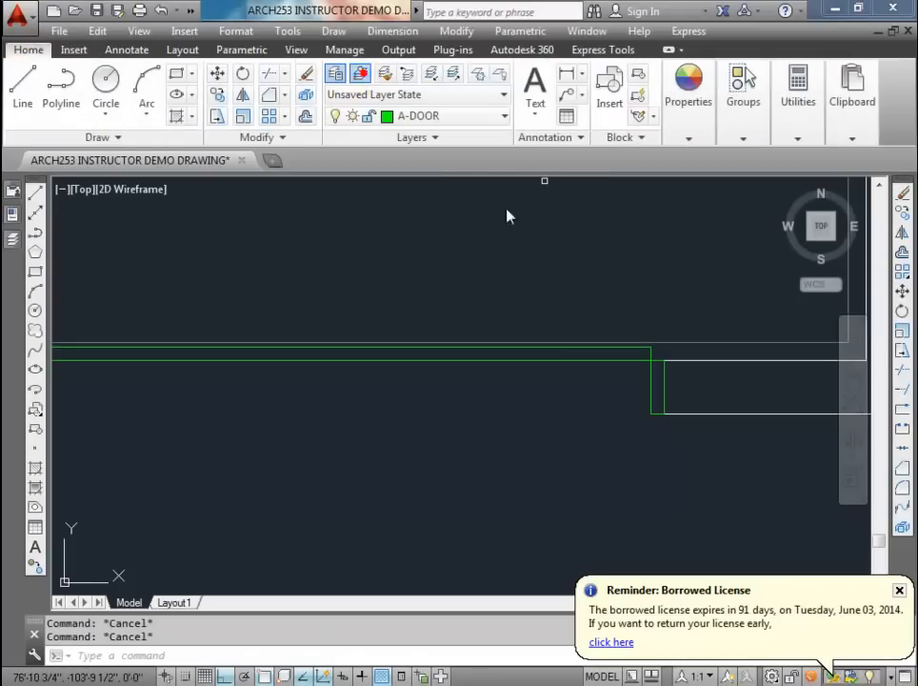
left_click(699, 342)
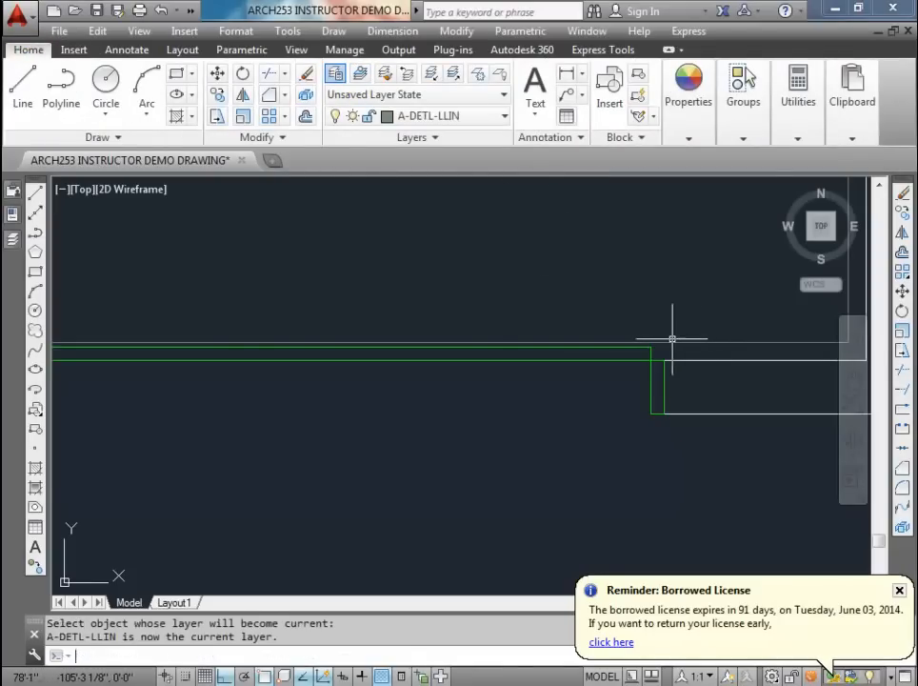
type("l")
key("Return")
left_click(662, 361)
left_click(663, 342)
key("Return")
Step: Draw a matching short line from the left garage jamb's outer top corner up to the thin grey liner
scroll(477, 341, "down", 4)
middle_click_drag(314, 342, 578, 363)
middle_click_drag(210, 361, 388, 355)
scroll(311, 365, "up", 4)
key("Return")
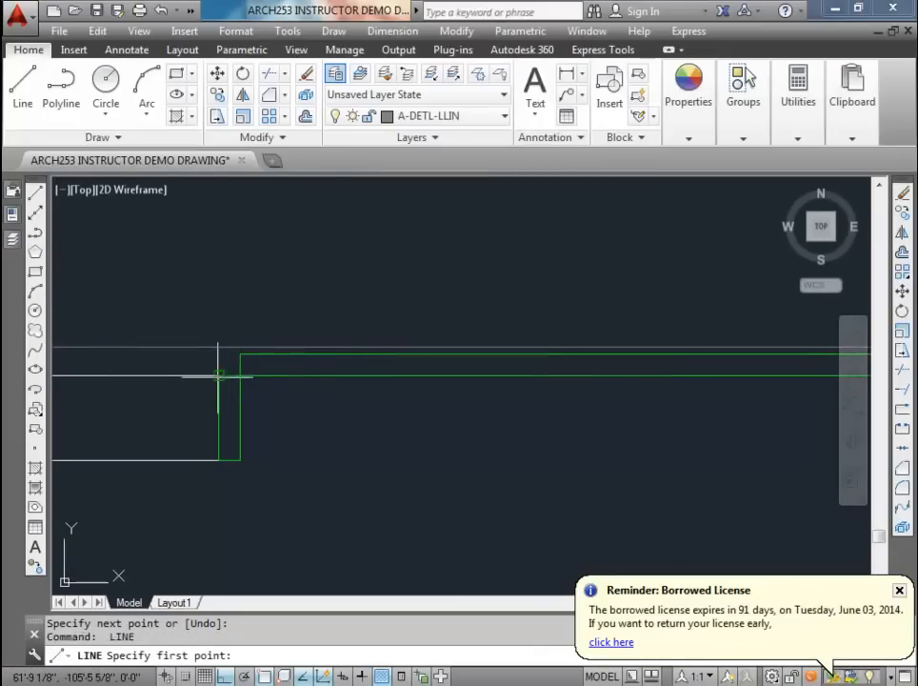
left_click(212, 374)
key("Escape")
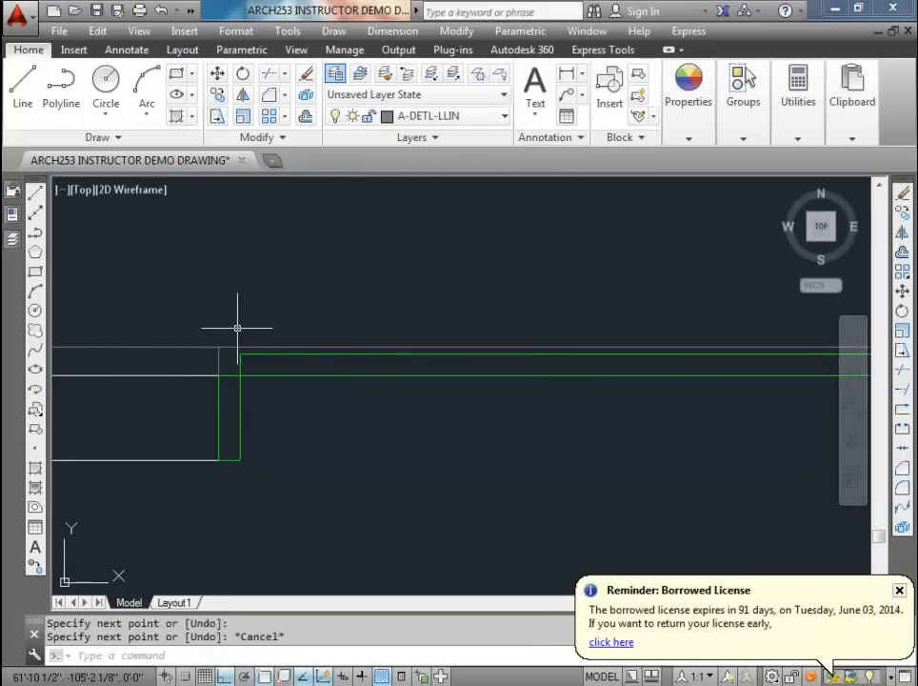
Step: Trim the thin grey liner away across the garage door opening
key("Return")
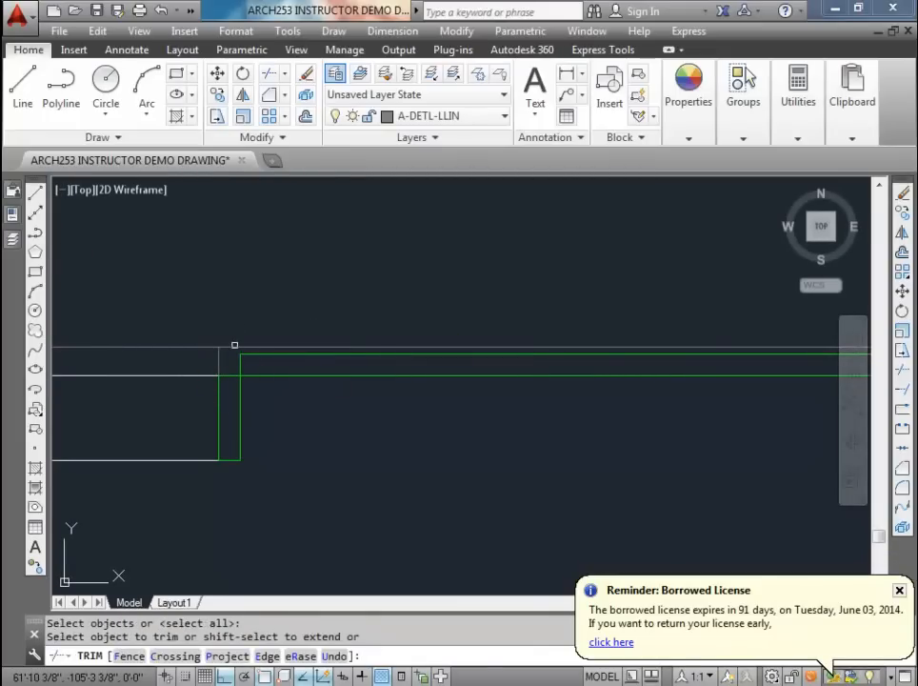
left_click(234, 346)
key("Return")
scroll(234, 346, "down", 4)
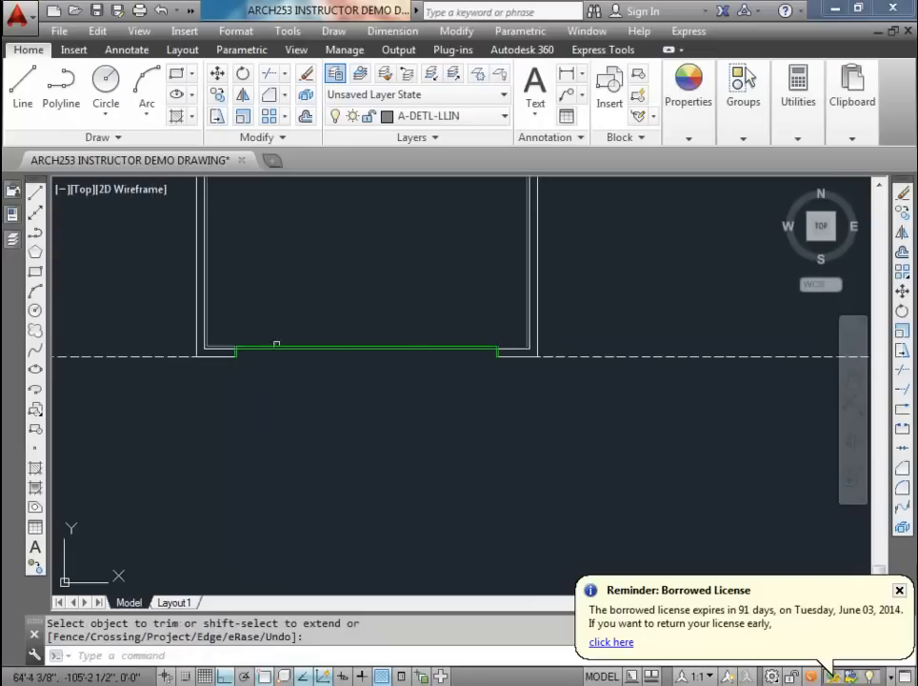
Step: Draw a line across the garage opening along the outer wall face, from the left jamb's bottom corner to the right jamb's
scroll(404, 339, "up", 1)
key("Return")
type("l")
key("Return")
key("Escape")
key("Return")
left_click(136, 364)
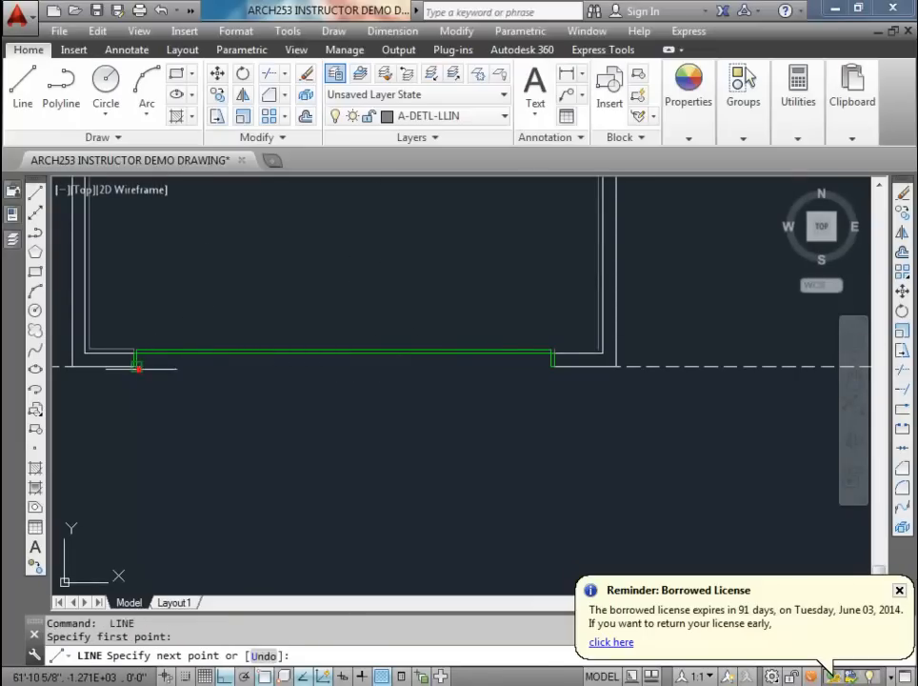
scroll(514, 366, "up", 3)
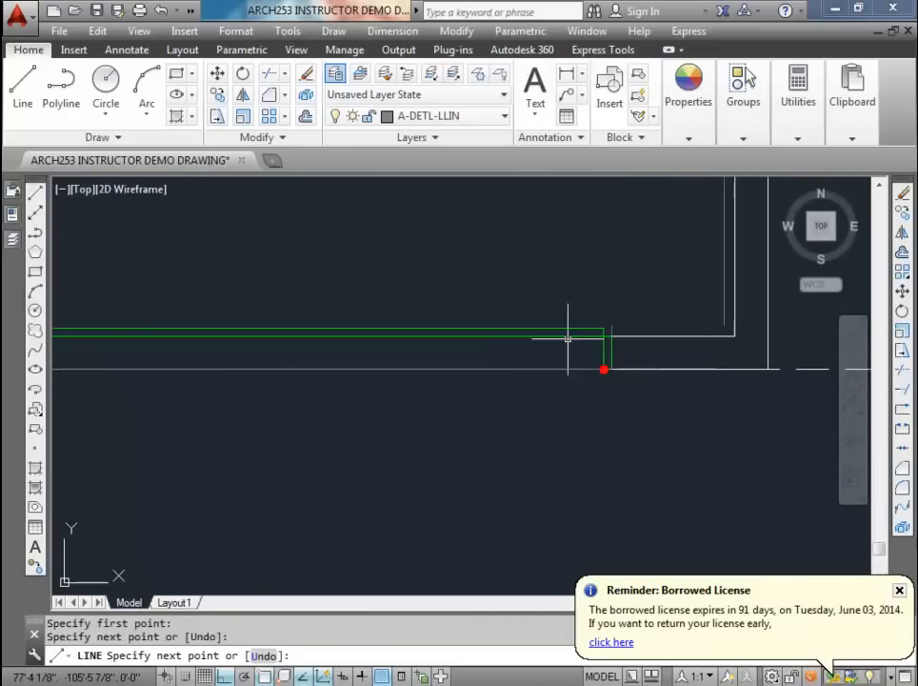
key("Escape")
Step: Copy the 3'Door block from the upper wall and paste it into the open room below
scroll(543, 333, "down", 3)
middle_click_drag(543, 333, 434, 427)
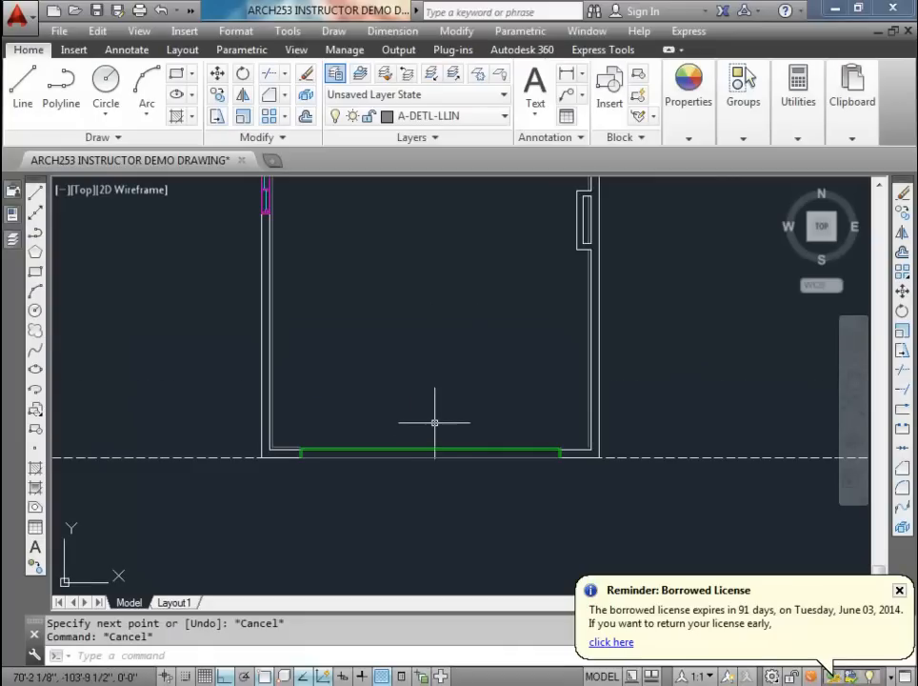
scroll(438, 390, "down", 2)
middle_click_drag(443, 334, 434, 436)
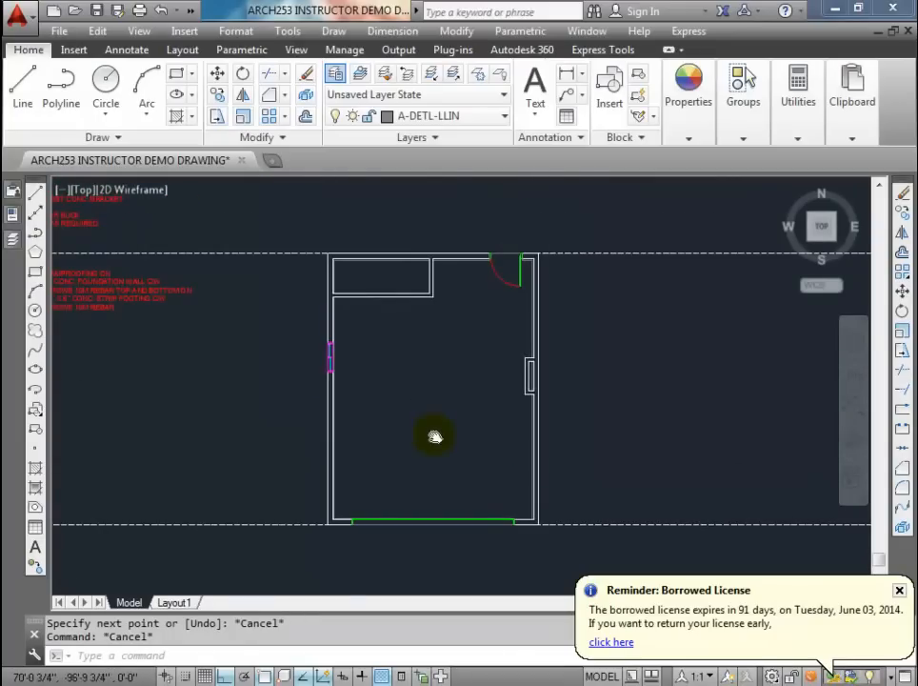
scroll(432, 247, "up", 4)
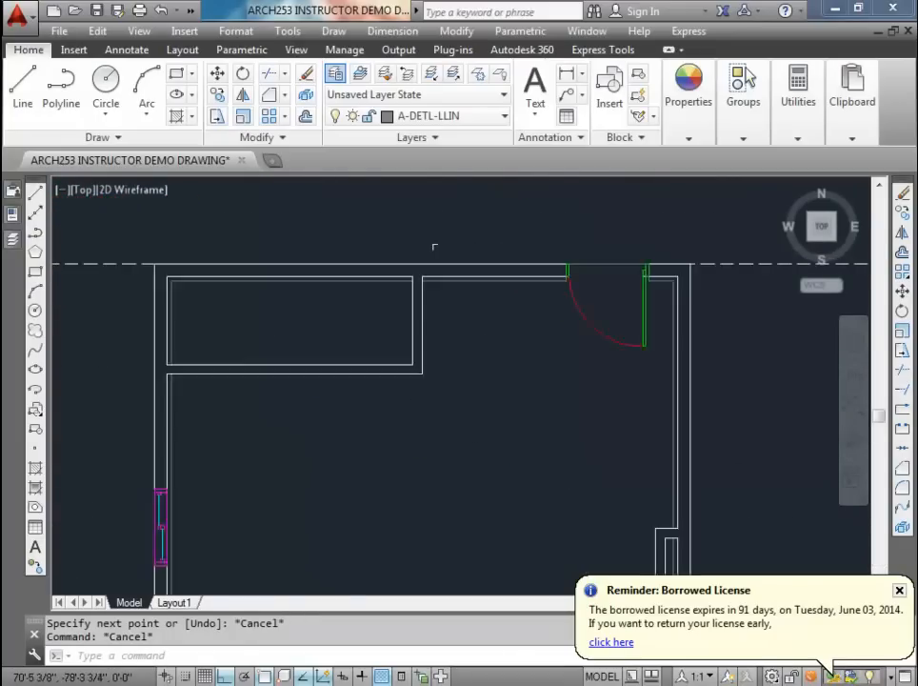
left_click(590, 338)
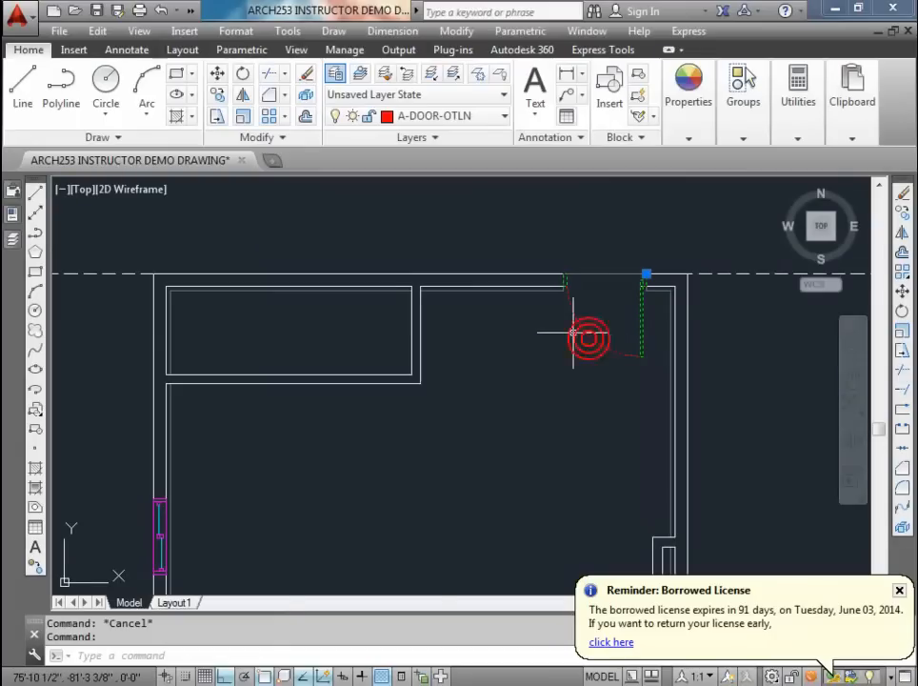
key("ctrl+c")
key("ctrl+v")
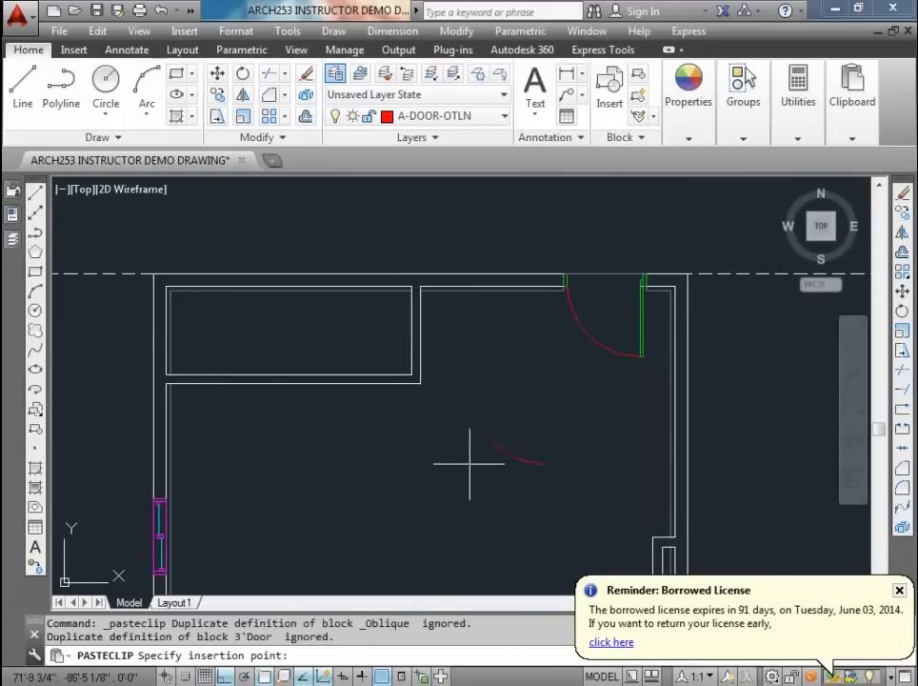
scroll(505, 409, "up", 2)
scroll(505, 409, "down", 2)
Step: Rotate the pasted door 90° counterclockwise about a point midway between its jambs, so its leaf extends to the right
left_click(583, 460)
left_click(454, 356)
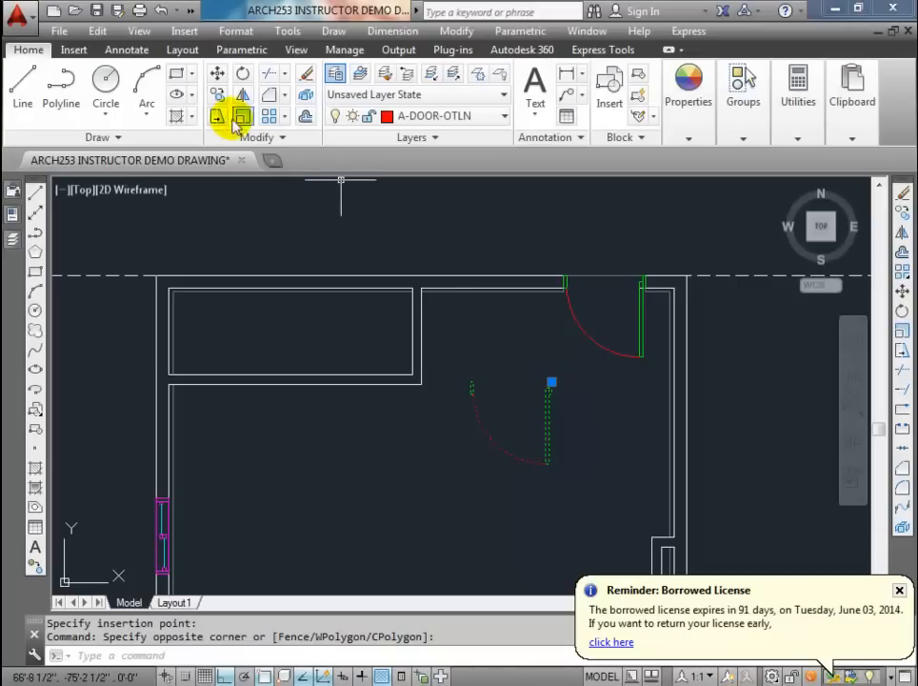
left_click(242, 73)
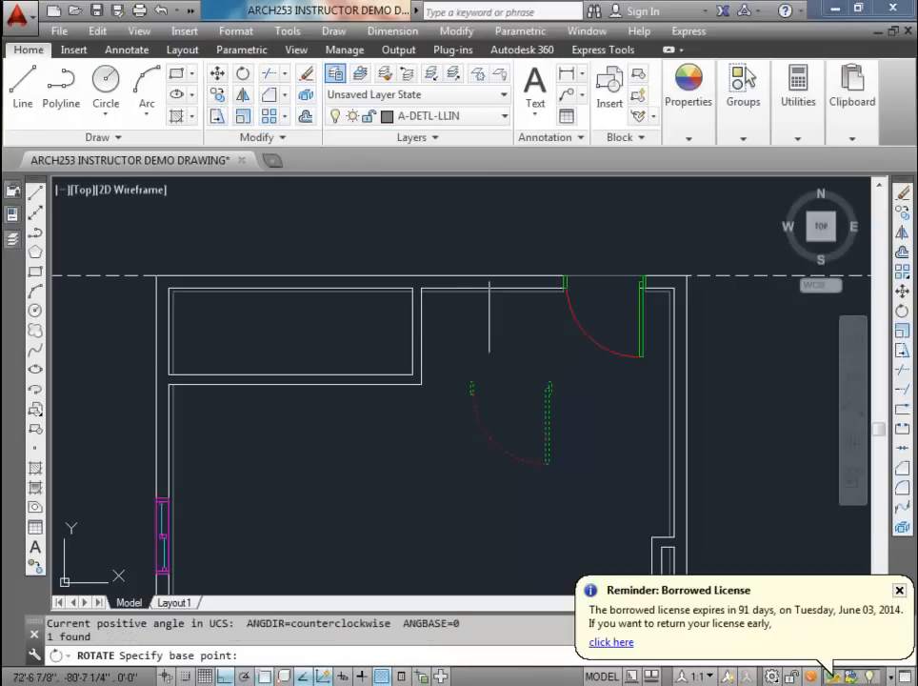
left_click(512, 387)
left_click(521, 226)
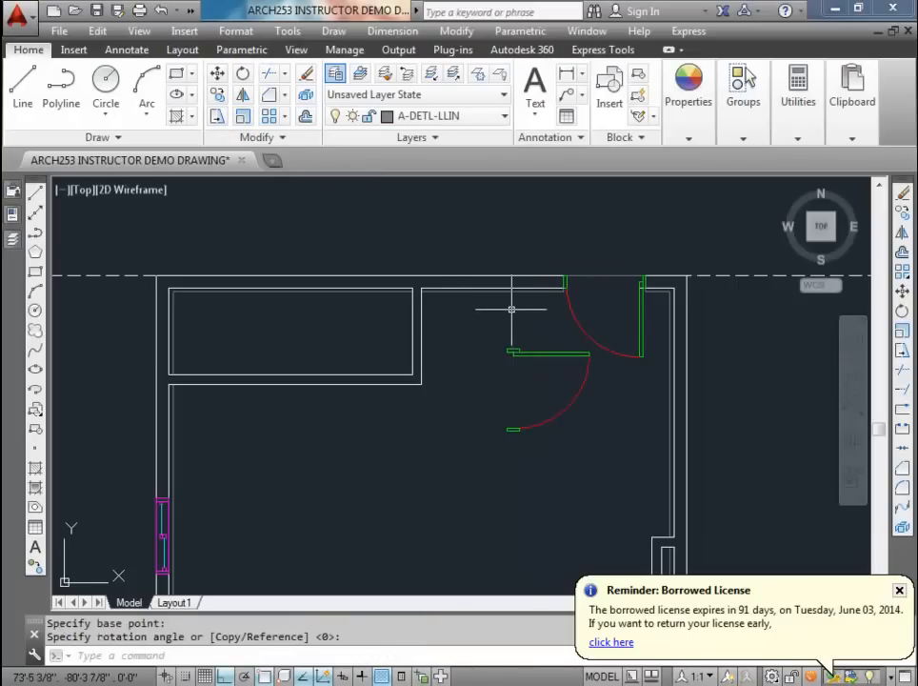
Step: Move the rotated door by its insertion point to the upper right inner corner of the closet
left_click(532, 352)
scroll(529, 352, "up", 3)
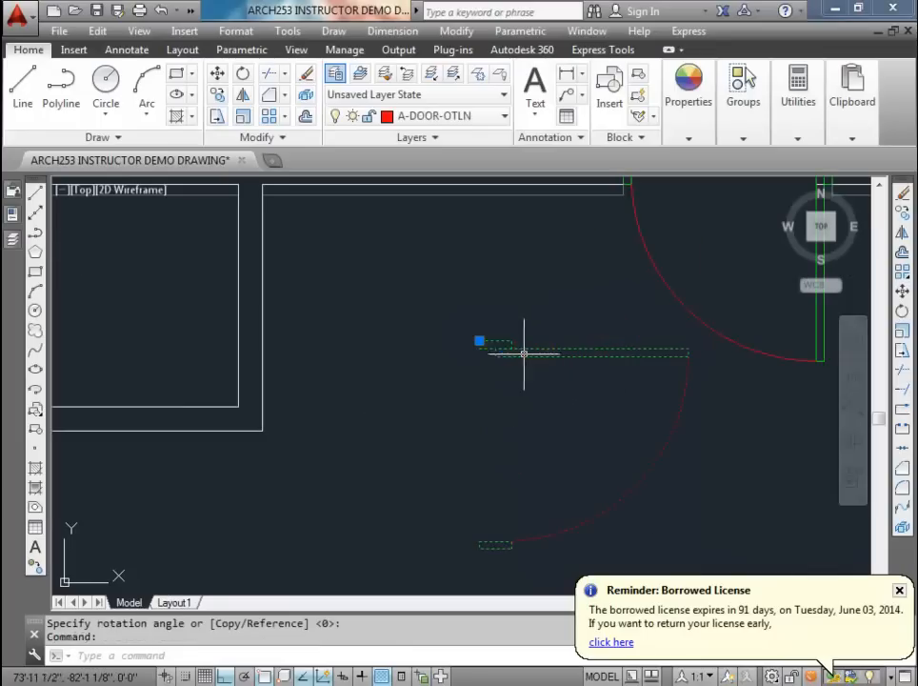
left_click(476, 336)
key("Escape")
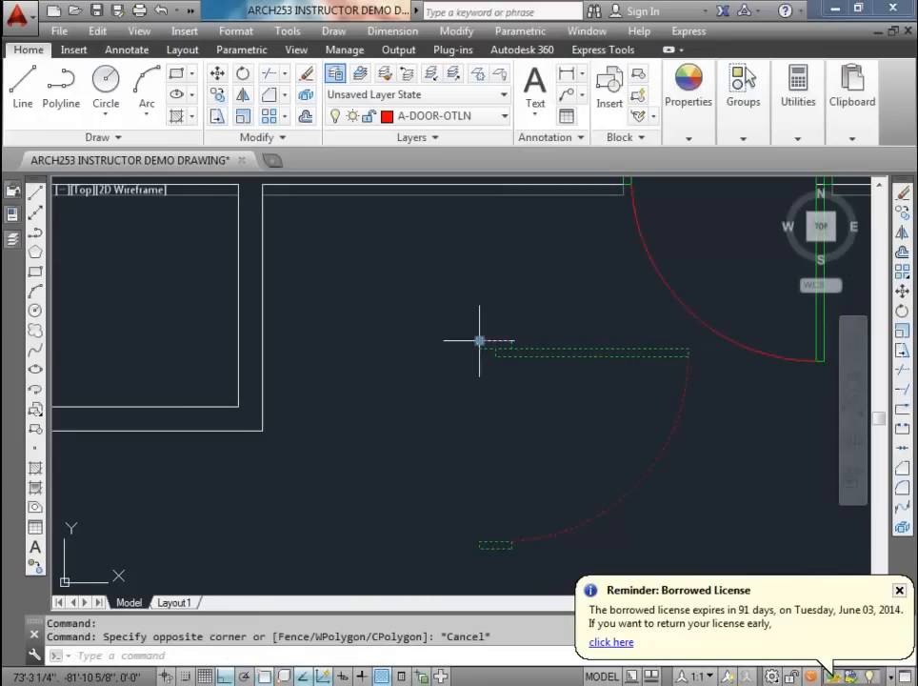
left_click(479, 340)
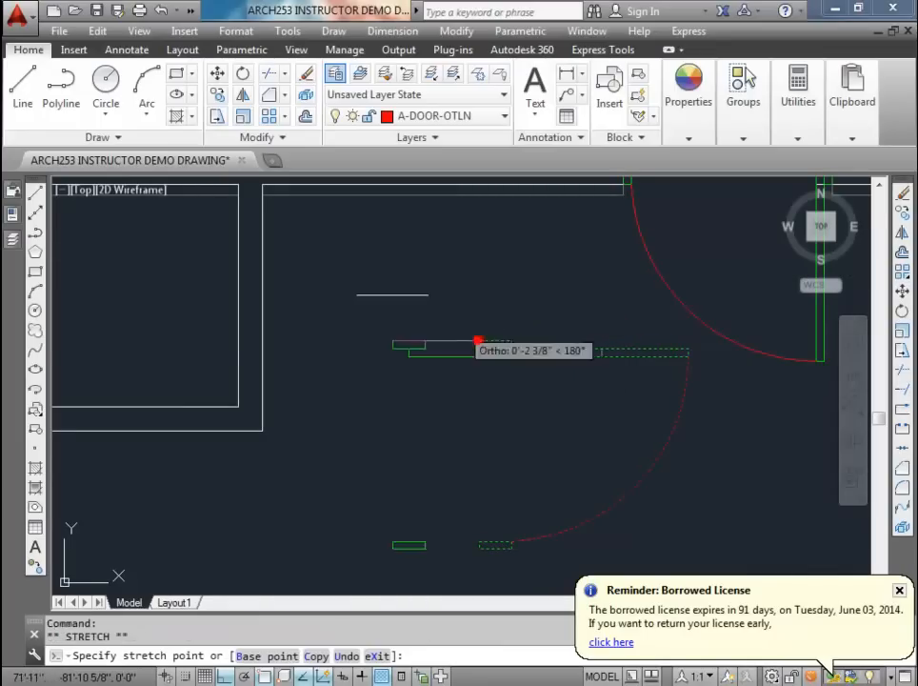
left_click(238, 186)
middle_click_drag(258, 286, 303, 389)
Step: Move the closet door 3" straight down along the closet's right wall
type("m")
key("Return")
left_click(594, 465)
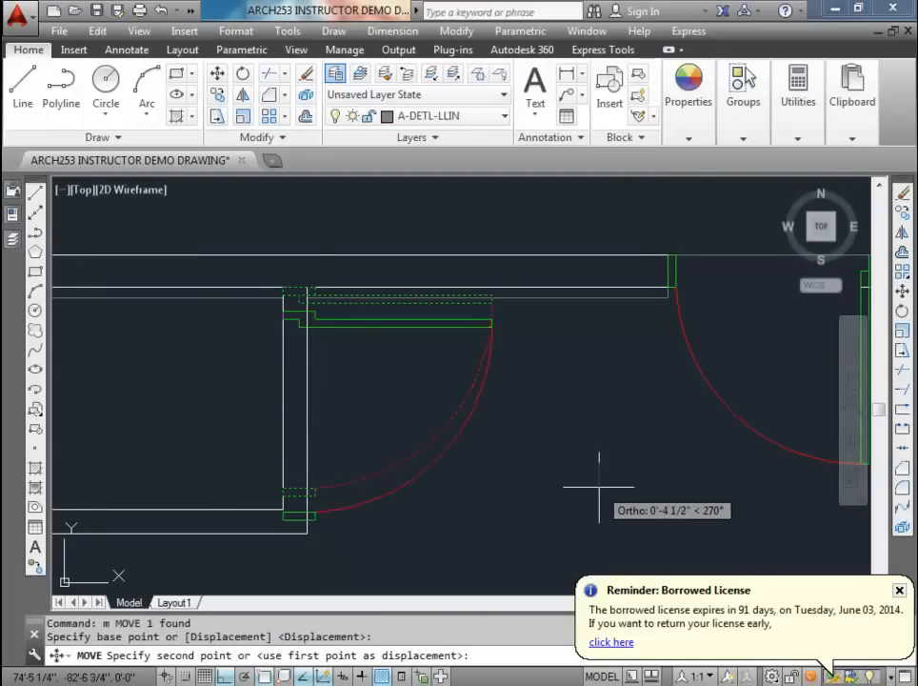
type("3")
key("Escape")
key("Escape")
Step: Explode the closet door block into separate objects
scroll(354, 436, "down", 2)
middle_click_drag(354, 436, 476, 385)
scroll(476, 385, "down", 2)
scroll(329, 413, "up", 2)
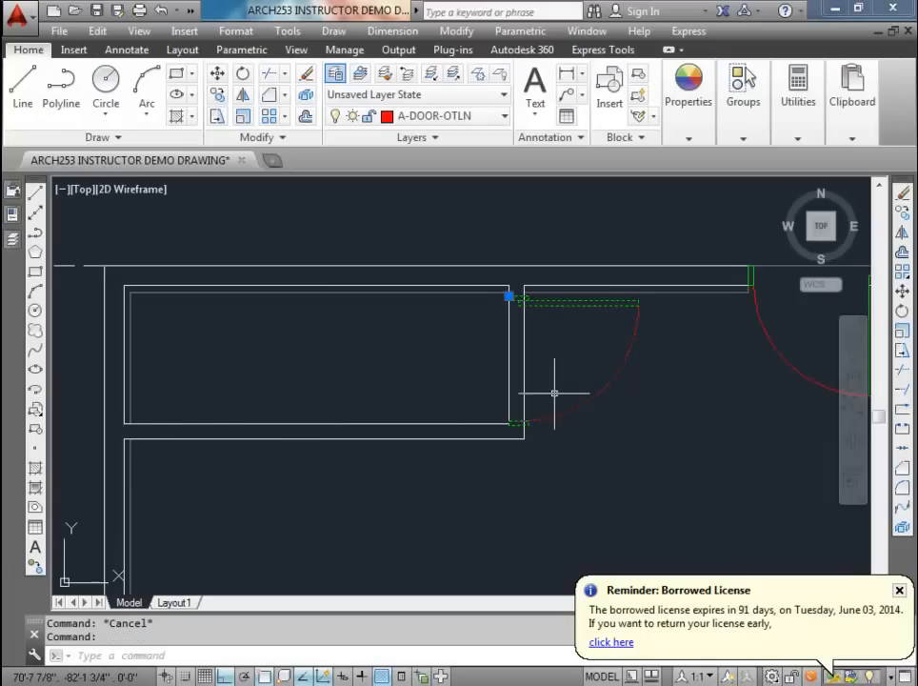
middle_click_drag(554, 390, 436, 394)
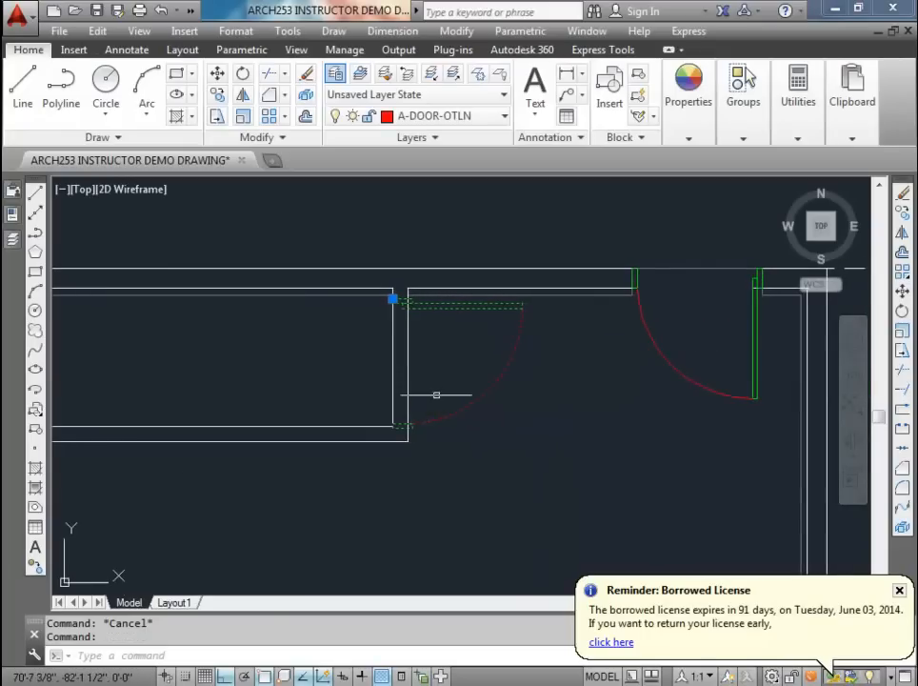
left_click(903, 529)
key("Escape")
key("Escape")
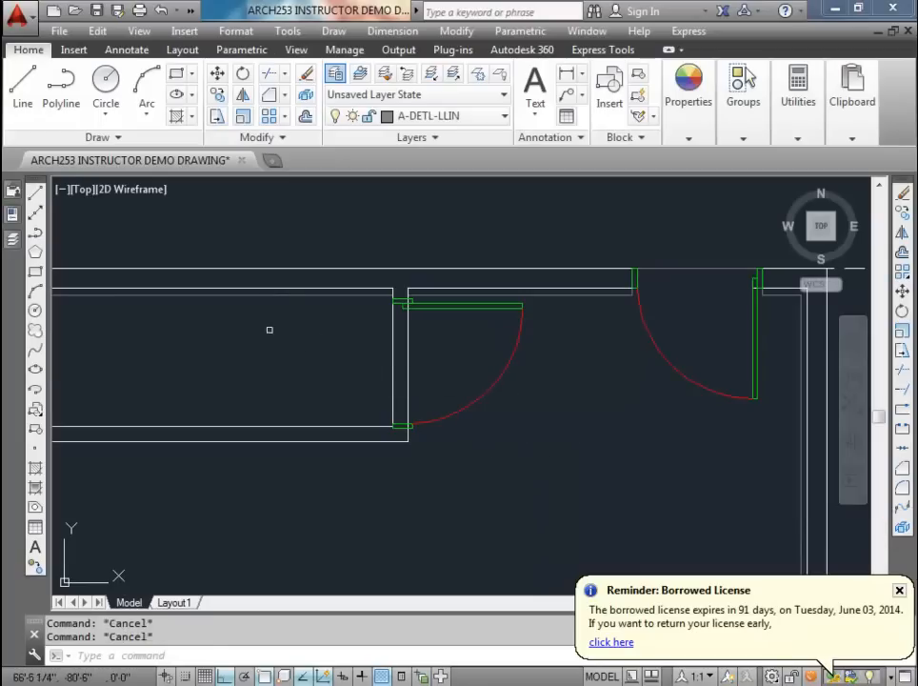
Step: Stretch the closet door's lower jamb and the end of its swing arc 4" straight up, leaving the wall lines out of the selection
left_click(217, 116)
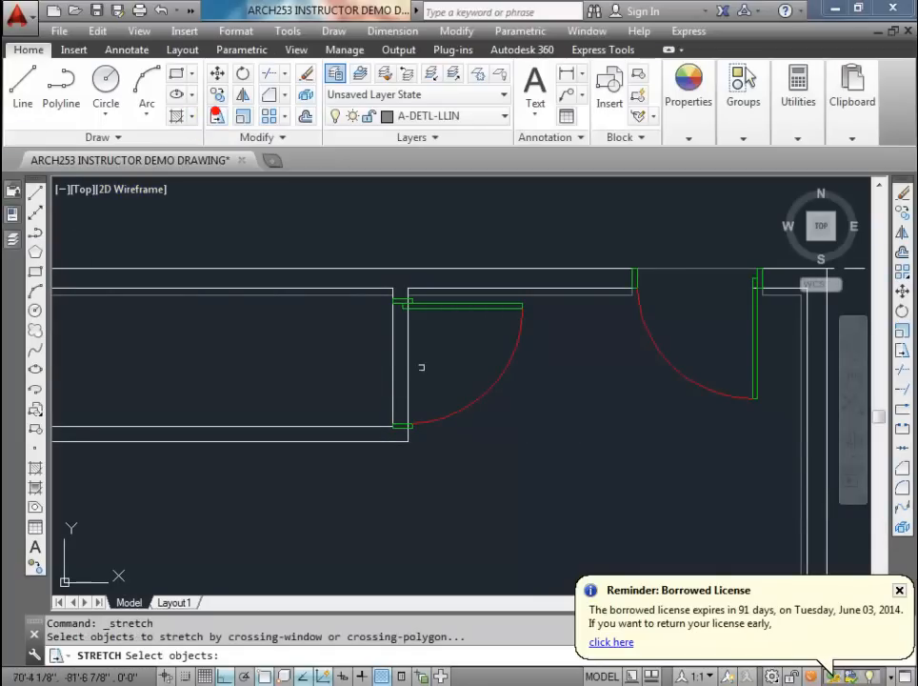
scroll(470, 442, "up", 2)
scroll(455, 435, "down", 2)
left_click(471, 429)
left_click(359, 407)
left_click(398, 491)
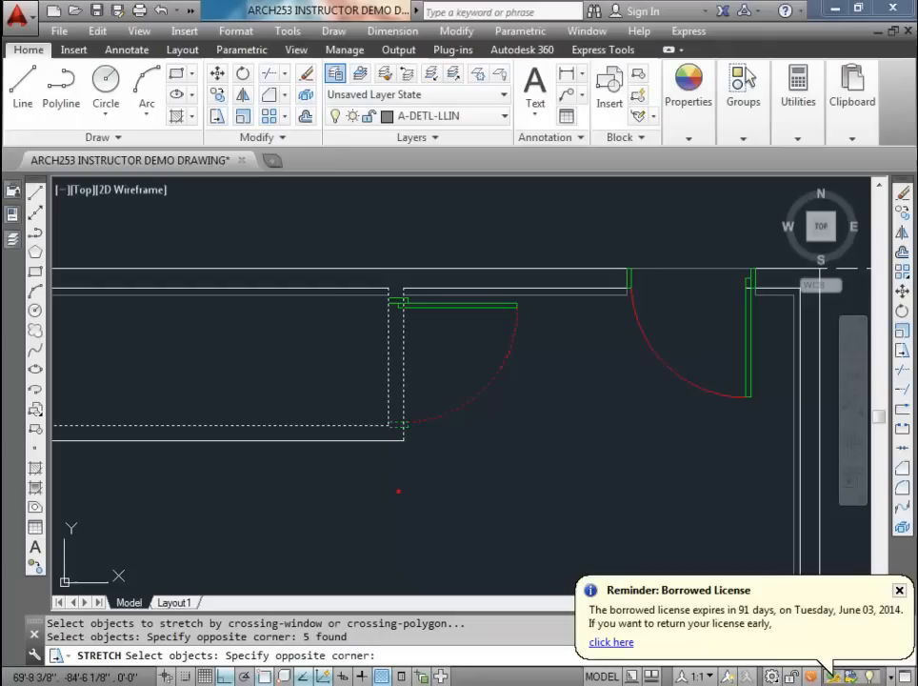
left_click(313, 442)
left_click(314, 444, "shift")
left_click(281, 396, "shift")
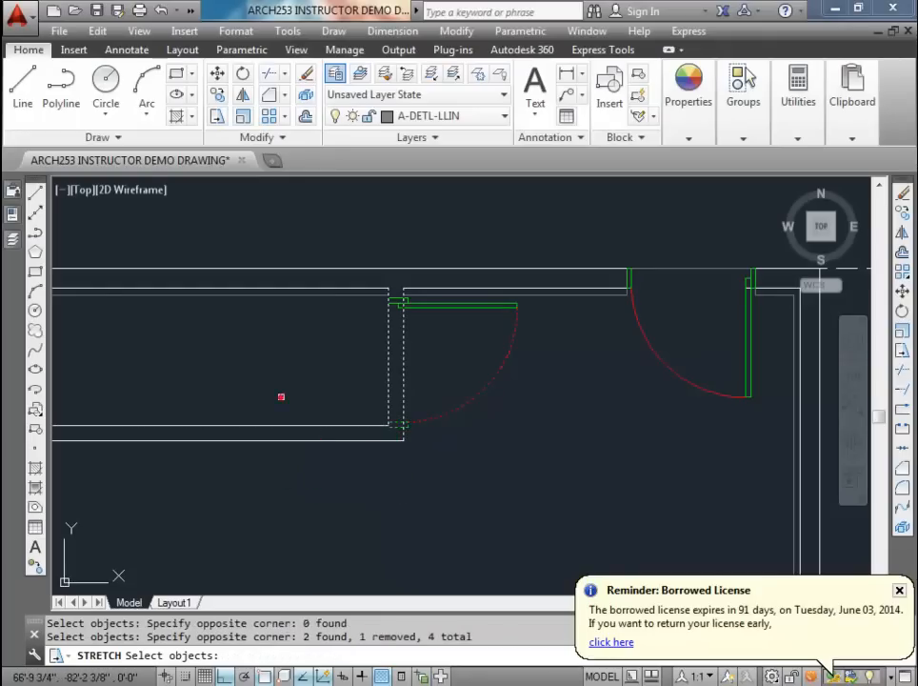
left_click(417, 387, "shift")
left_click(371, 357, "shift")
scroll(436, 440, "up", 2)
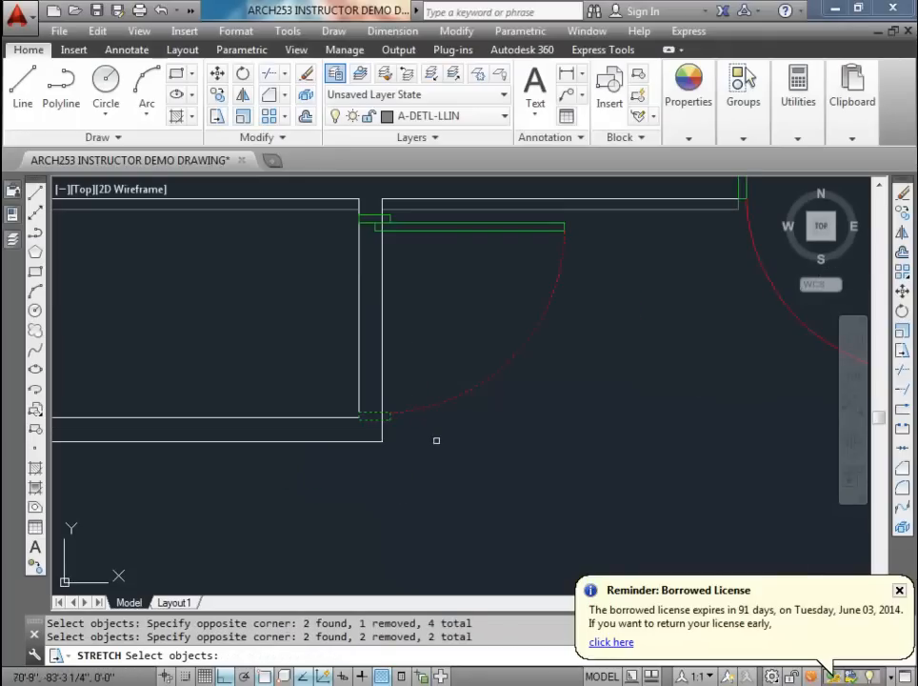
key("Return")
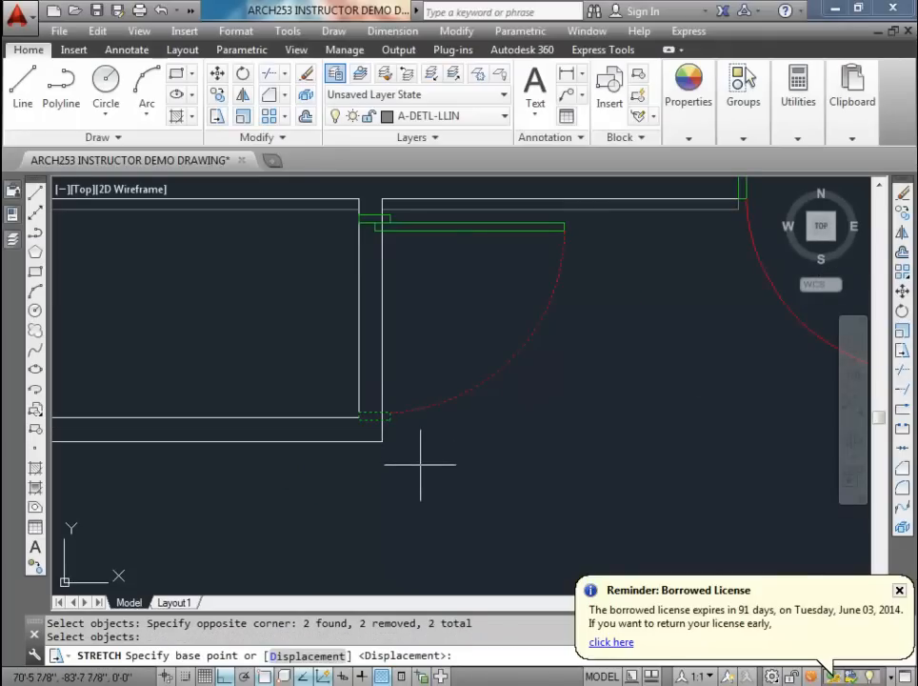
left_click(421, 465)
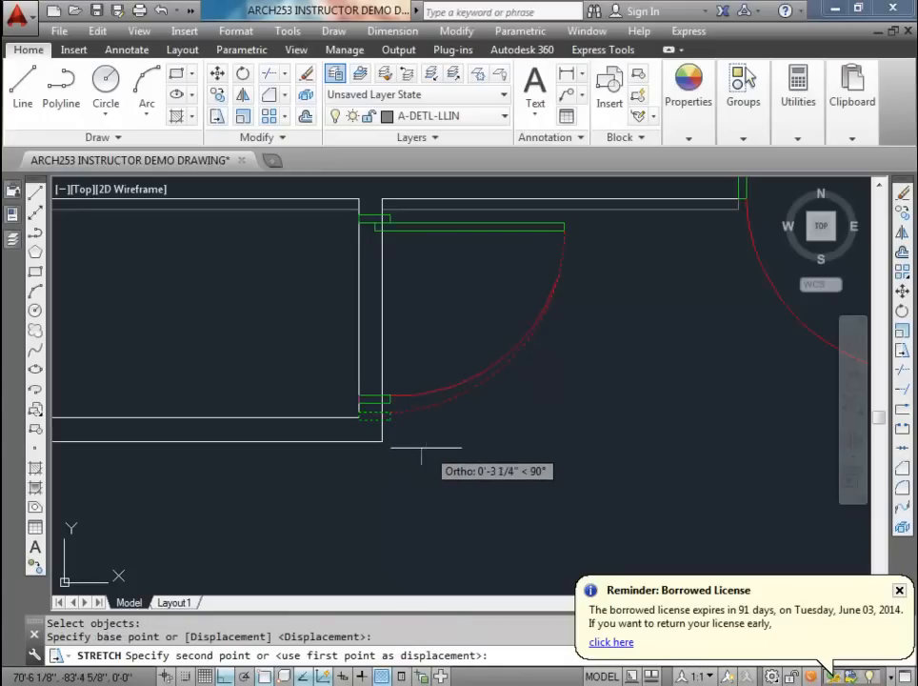
type("4")
key("Return")
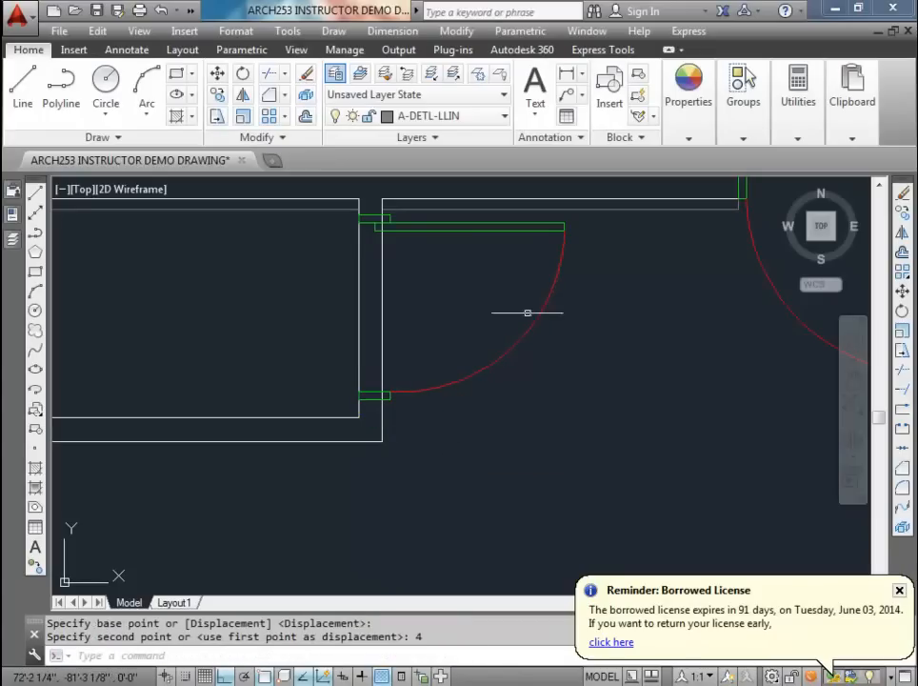
Step: Stretch the free end of the closet door leaf and its swing arc 4" toward the hinge to shorten the leaf
key("Return")
left_click(579, 287)
left_click(549, 218)
key("Return")
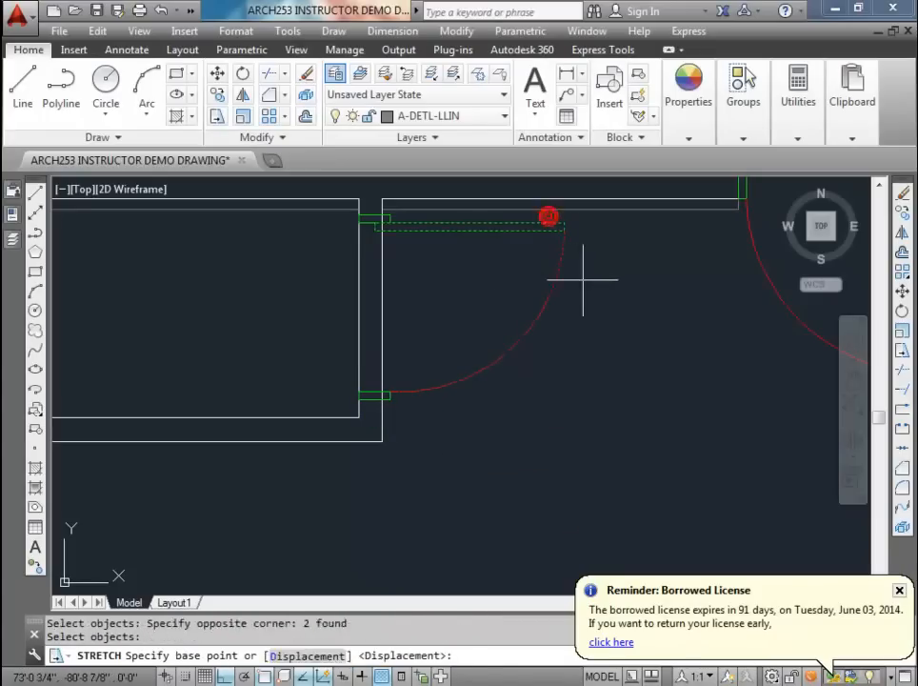
left_click(596, 282)
type("4")
key("Return")
key("Escape")
key("Escape")
middle_click_drag(481, 290, 473, 337)
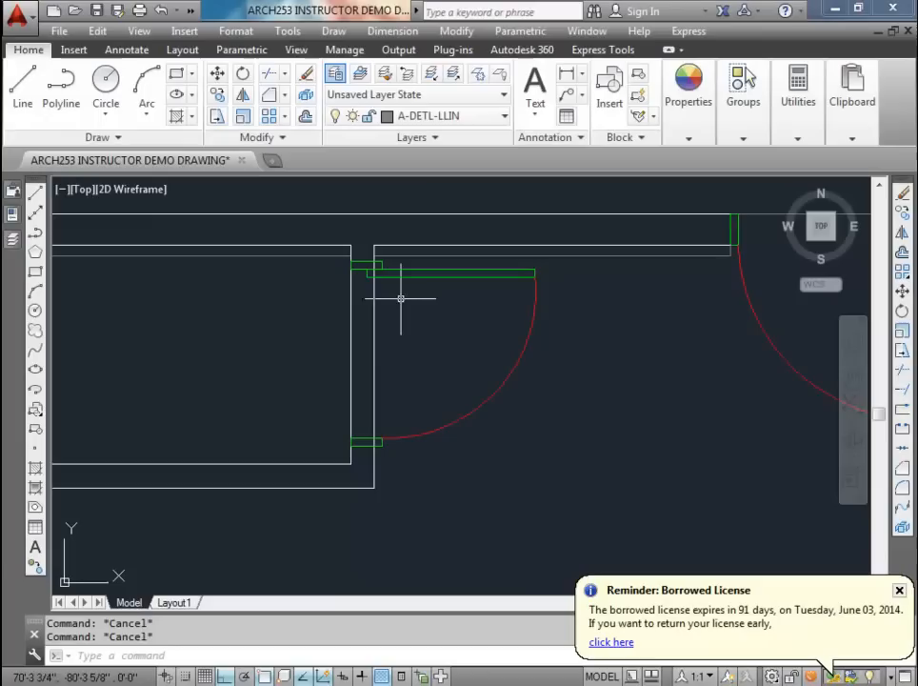
Step: Stretch the right end of the closet door's upper jamb 1.5" to the left, flush with the wall face
scroll(381, 269, "up", 4)
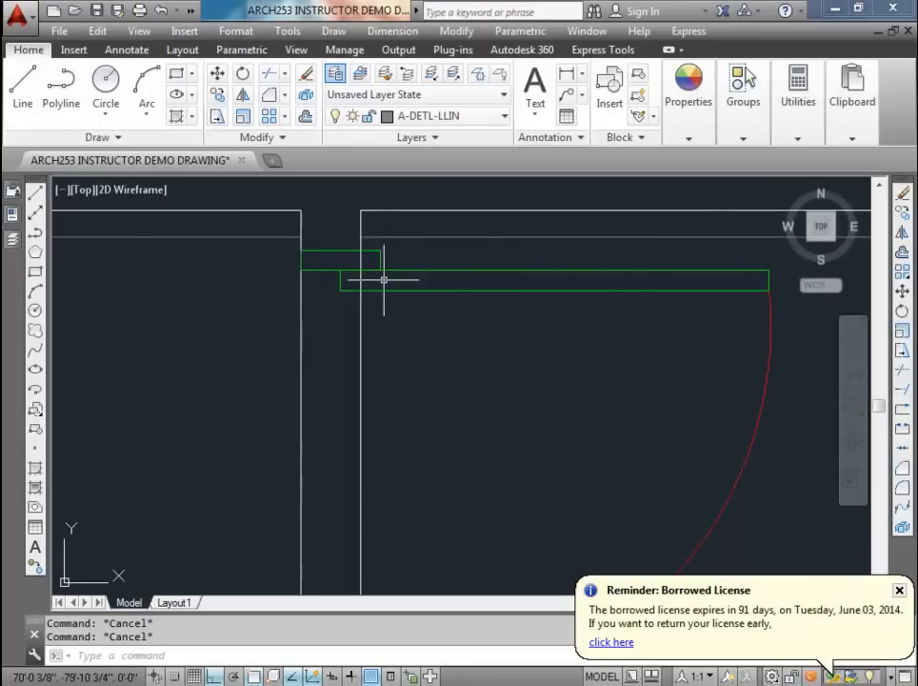
type("s")
key("Return")
left_click(387, 323)
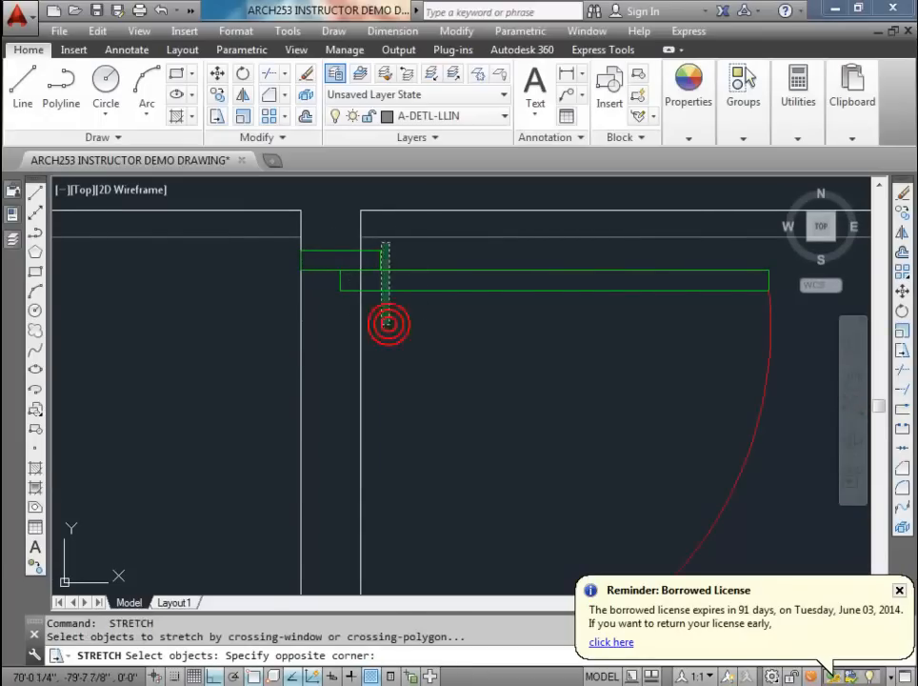
left_click(373, 239)
key("Return")
left_click(391, 336)
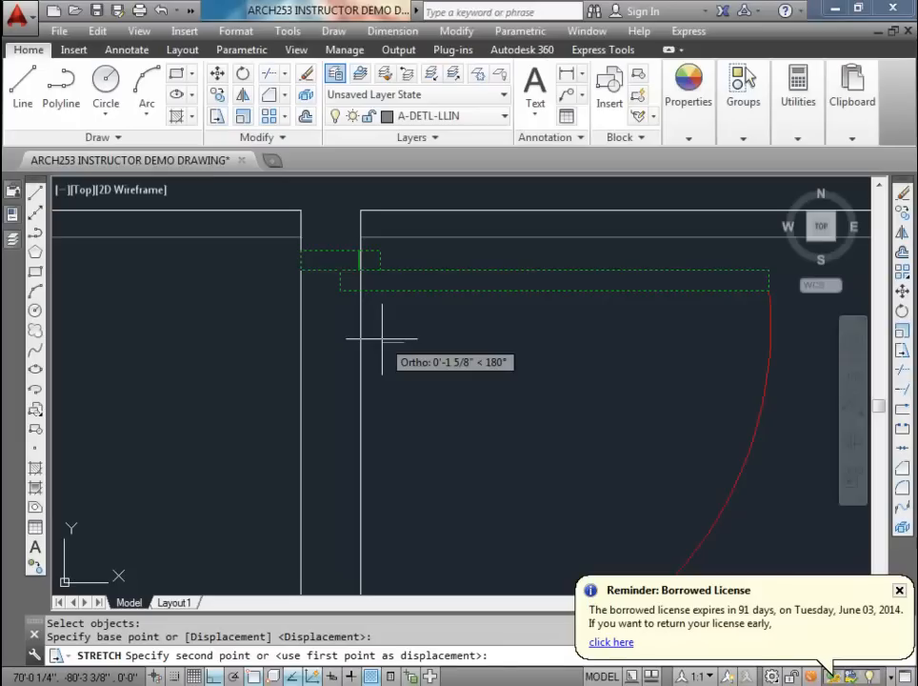
type(".5")
key("Return")
scroll(382, 337, "down", 3)
scroll(409, 400, "up", 5)
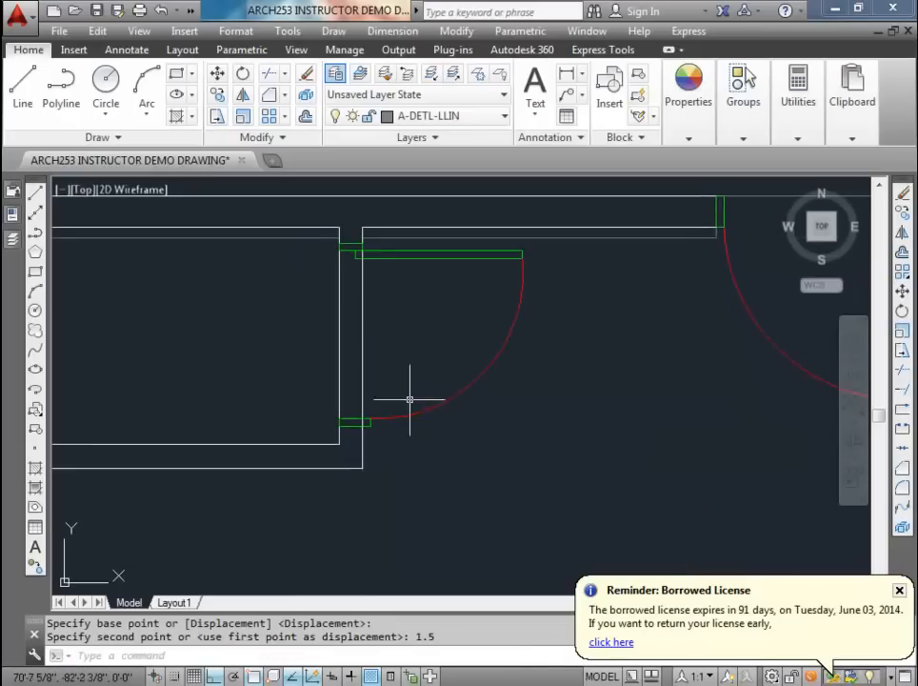
Step: Stretch the right end of the closet door's lower jamb and the adjoining arc end 1.5" left to the wall face
key("Return")
left_click(344, 447)
left_click(322, 393)
key("Return")
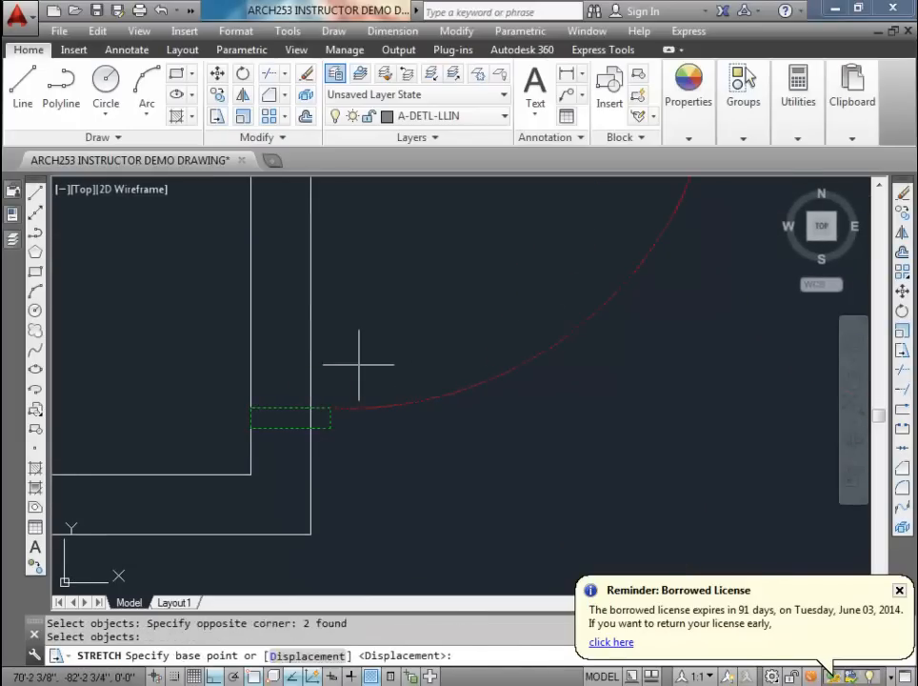
left_click(365, 362)
type("1.5")
key("Return")
scroll(315, 343, "down", 4)
key("Escape")
key("Escape")
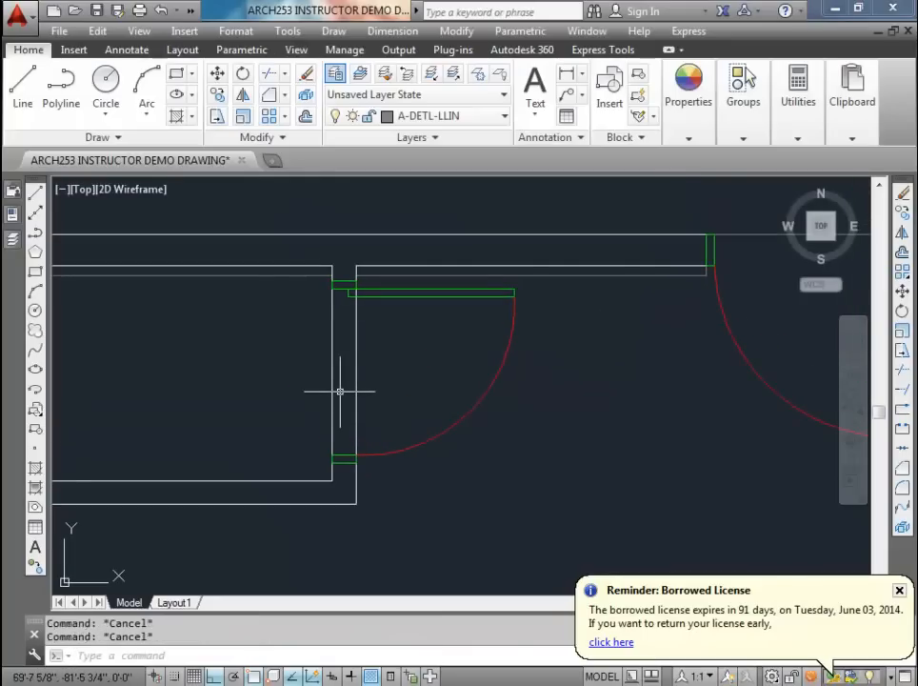
Step: Trim the closet wall lines out of the door opening, including the short remnant crossing the door leaf
type("tr")
key("Return")
key("Return")
left_click(303, 343)
scroll(349, 275, "up", 5)
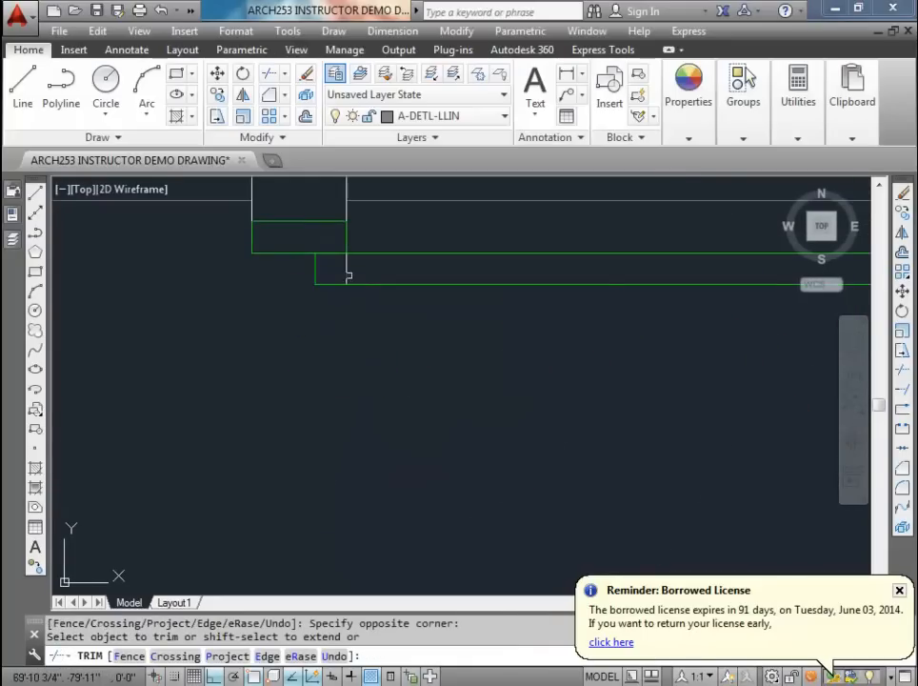
left_click(349, 275)
key("Return")
scroll(346, 264, "down", 6)
middle_click_drag(332, 322, 420, 386)
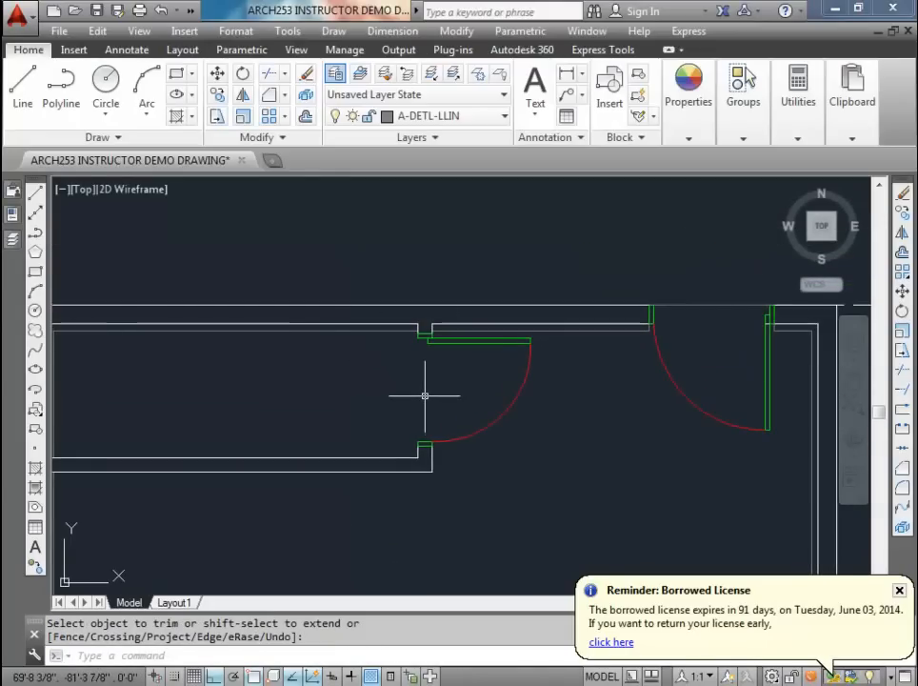
Step: Make A-FLOR-OVHD the current layer
scroll(425, 394, "down", 4)
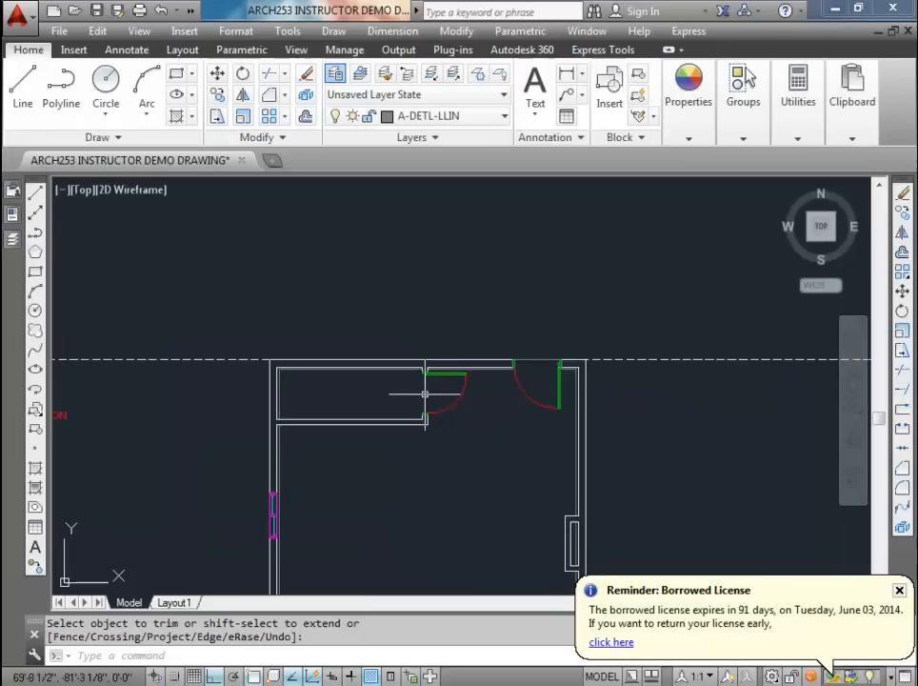
middle_click_drag(446, 420, 450, 260)
scroll(454, 318, "down", 3)
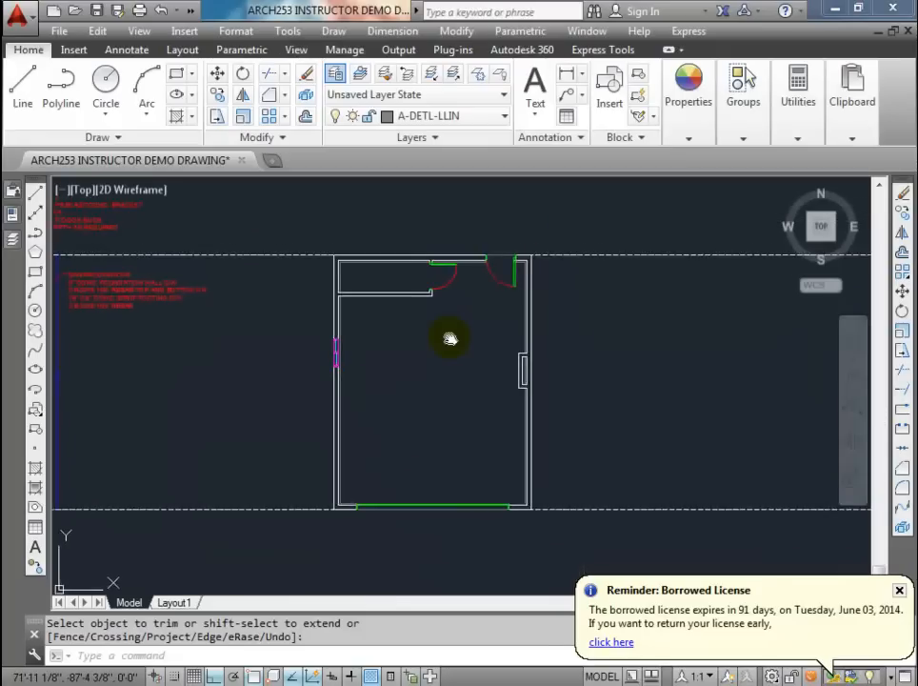
middle_click_drag(450, 339, 443, 359)
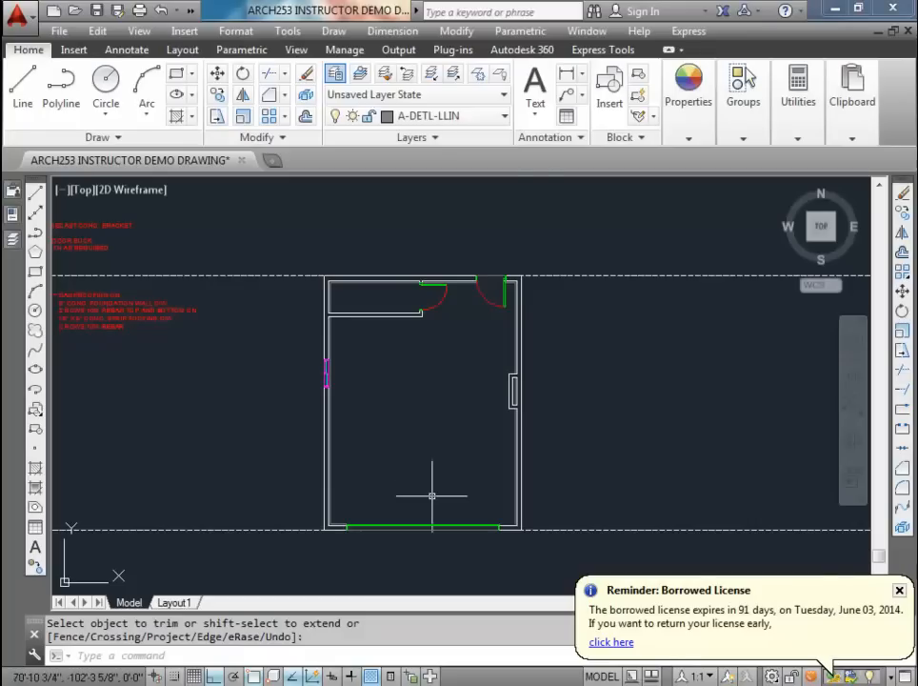
scroll(431, 493, "up", 2)
middle_click_drag(431, 495, 399, 447)
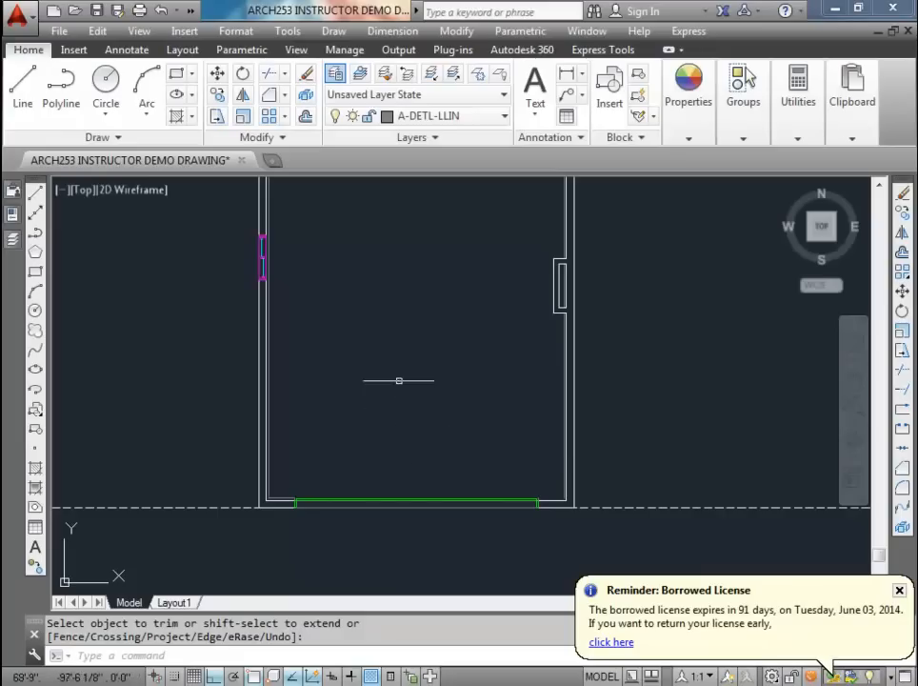
left_click(504, 116)
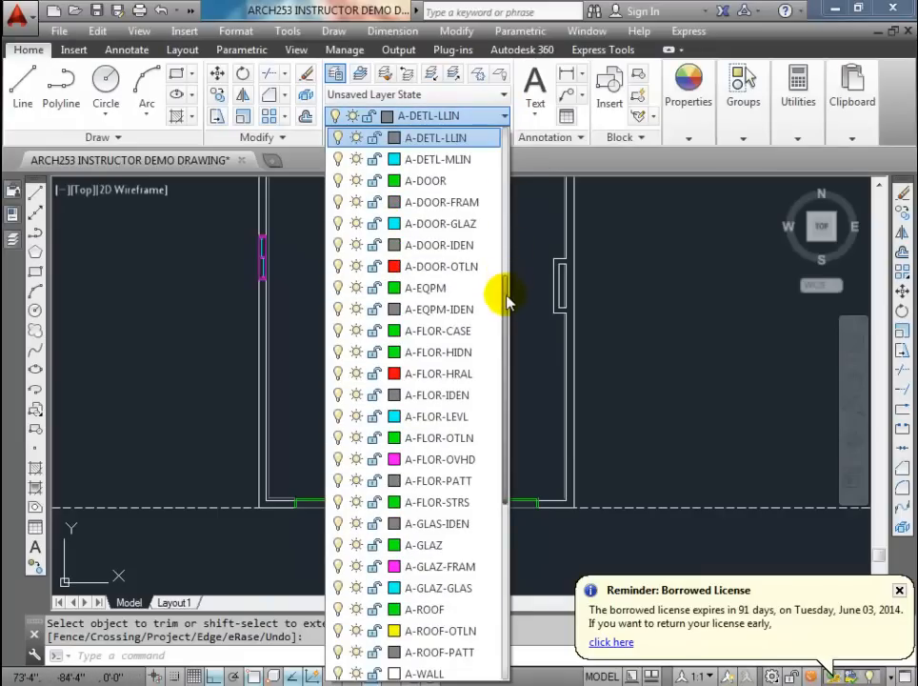
left_click(505, 296)
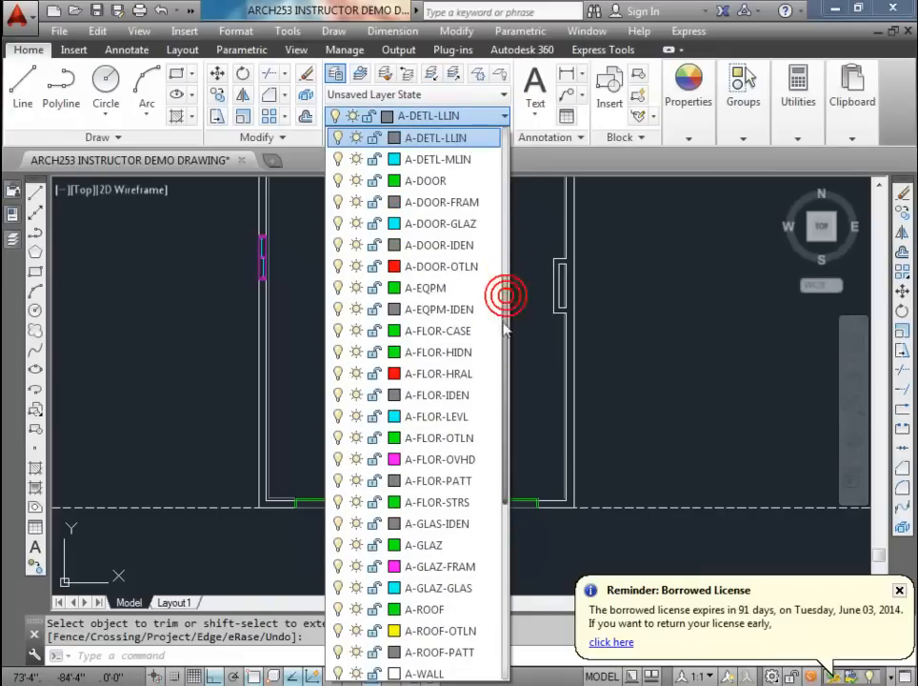
left_click(460, 460)
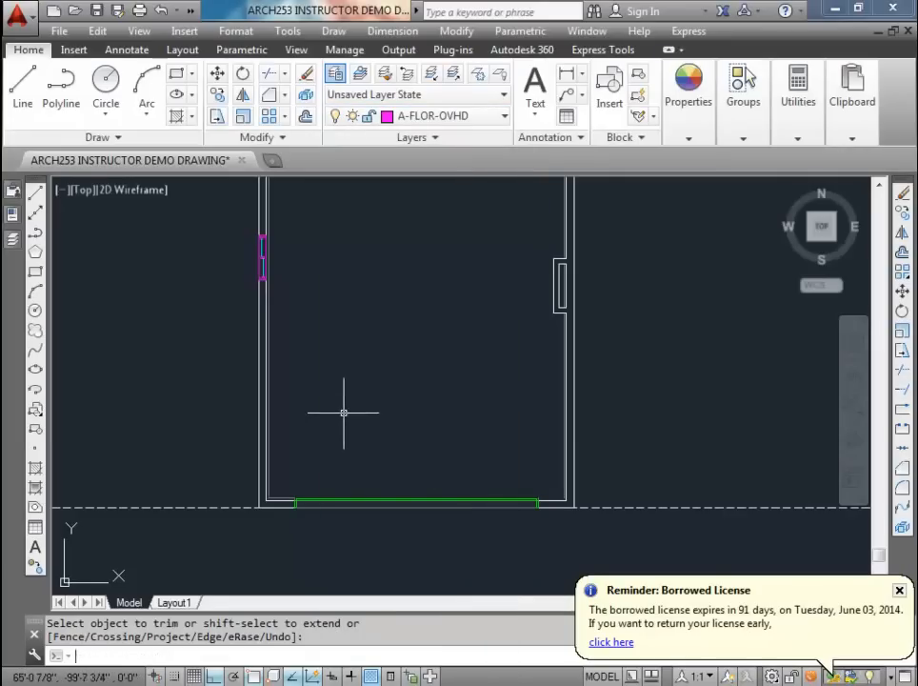
Step: Draw the raised garage door outline from the left jamb: 7' up, 16' across, and back down to the right jamb
key("Return")
type("l")
key("Return")
scroll(305, 495, "up", 4)
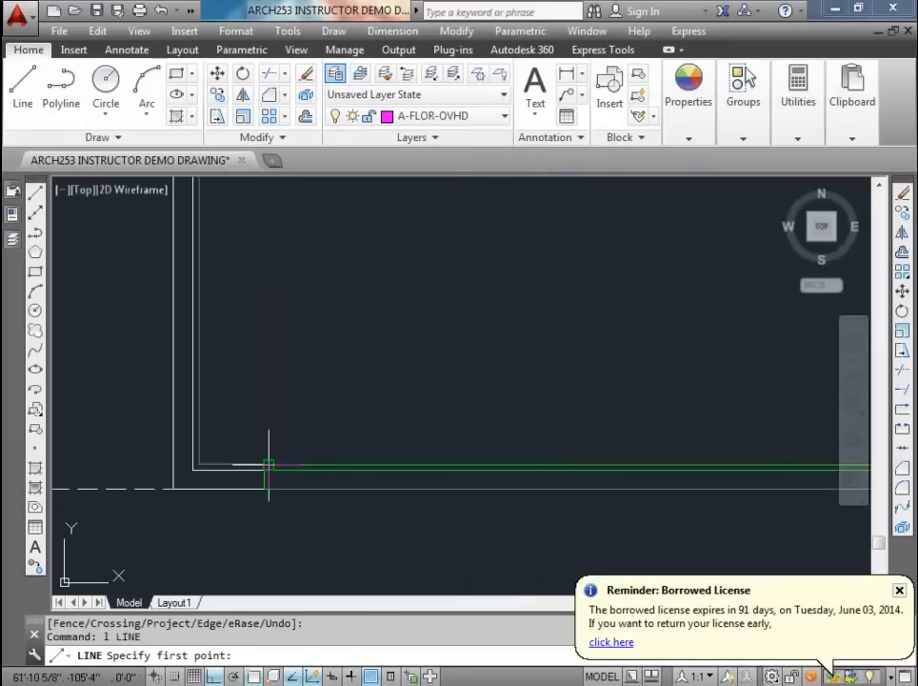
left_click(267, 470)
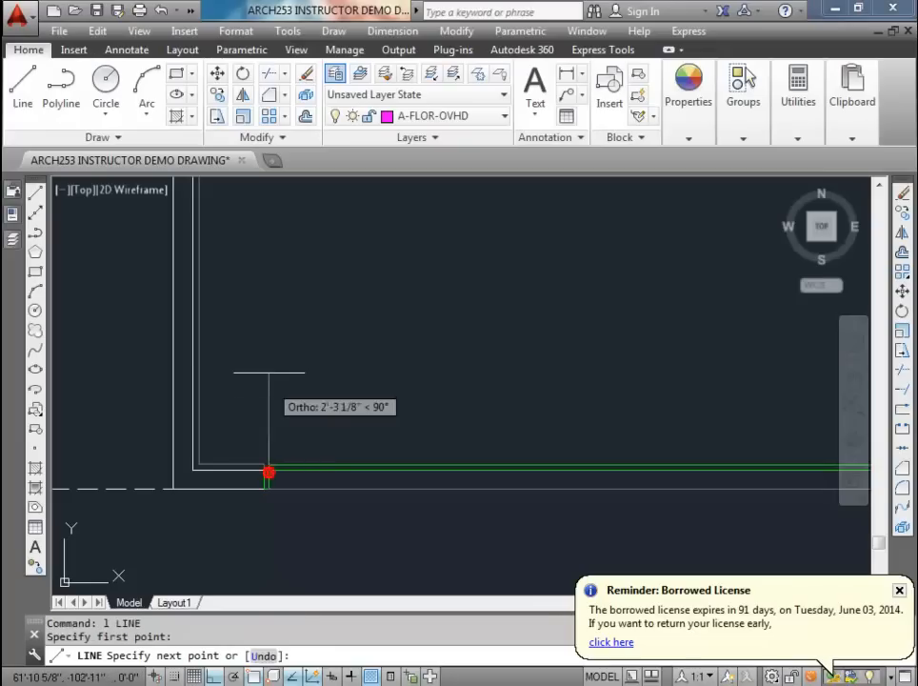
type("7'")
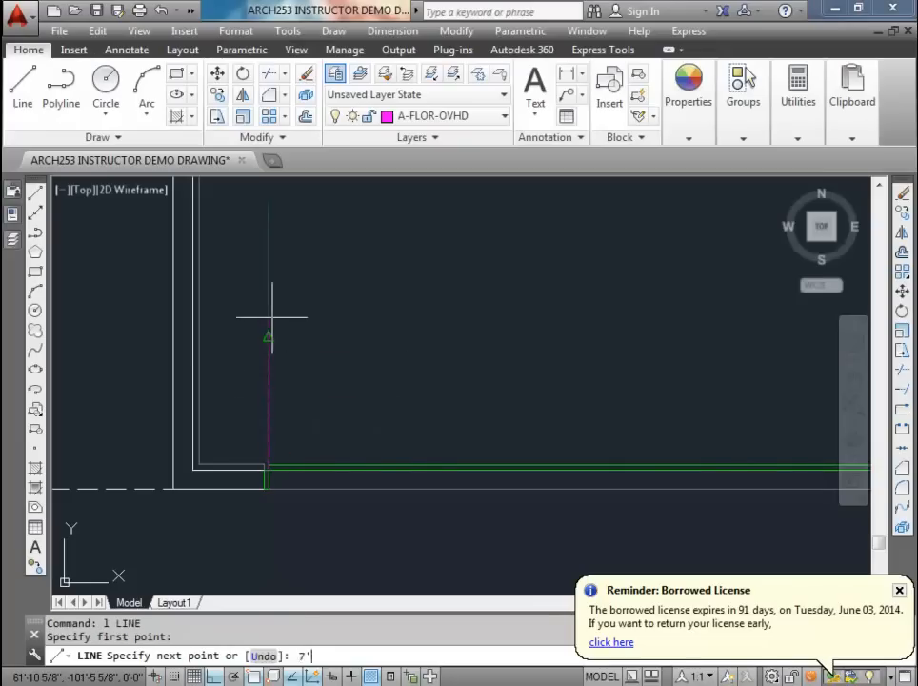
key("Return")
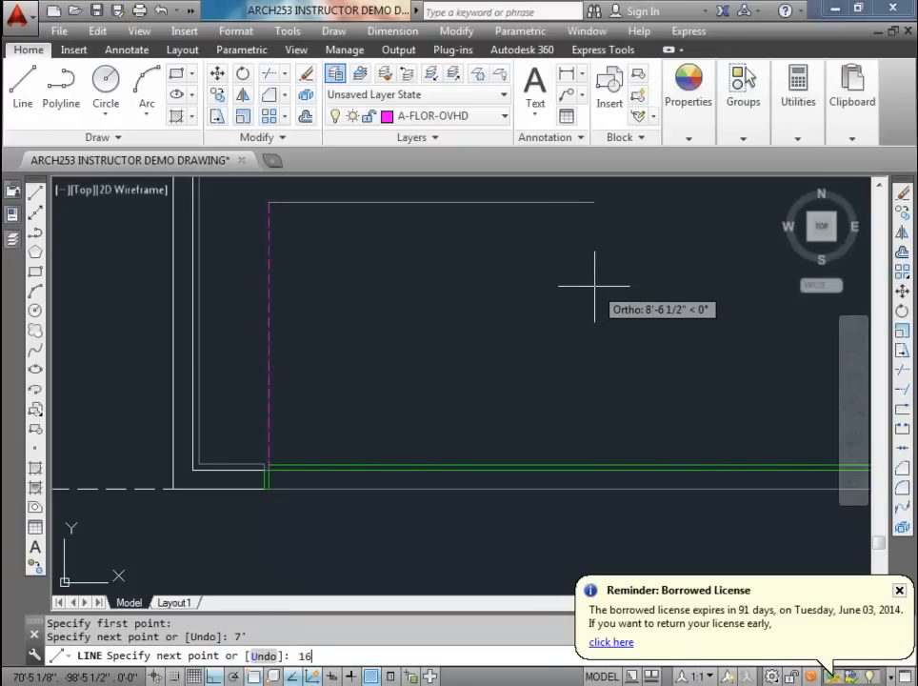
type("16'")
key("Return")
middle_click_drag(727, 293, 470, 292)
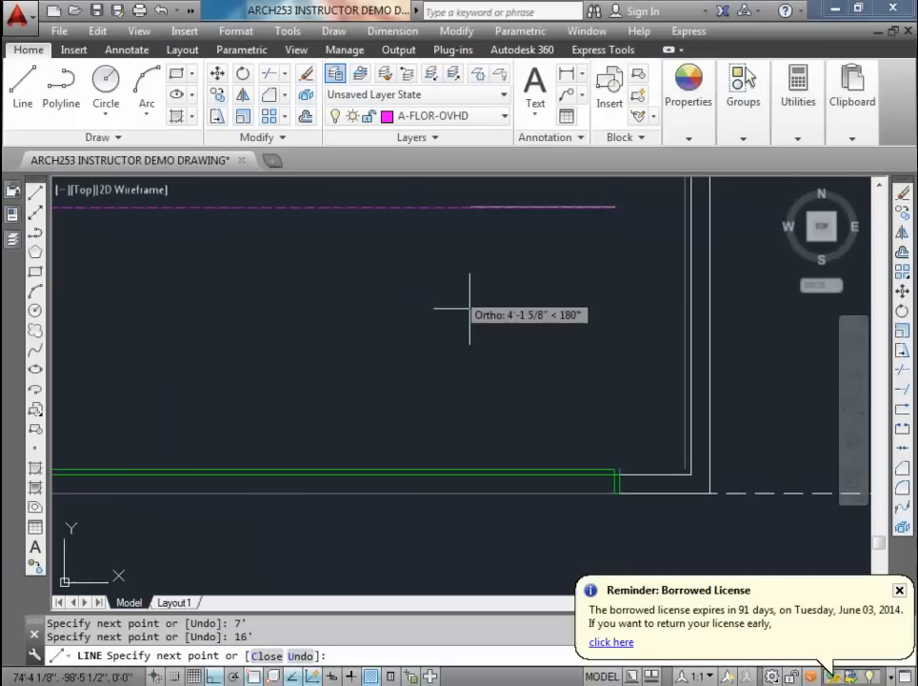
left_click(614, 471)
key("Return")
scroll(625, 503, "up", 5)
key("Escape")
scroll(610, 378, "down", 5)
scroll(612, 384, "up", 5)
key("Escape")
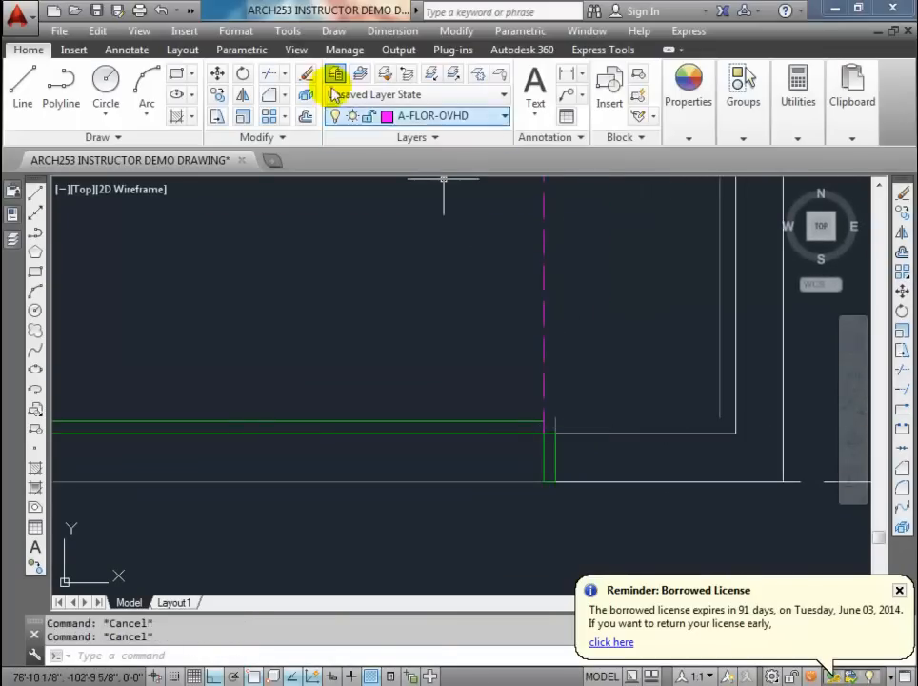
Step: Make A-DETL-LLIN current by matching the right wall's inner thin line, and draw a line from its lower end left to the garage door jamb
left_click(360, 73)
left_click(722, 387)
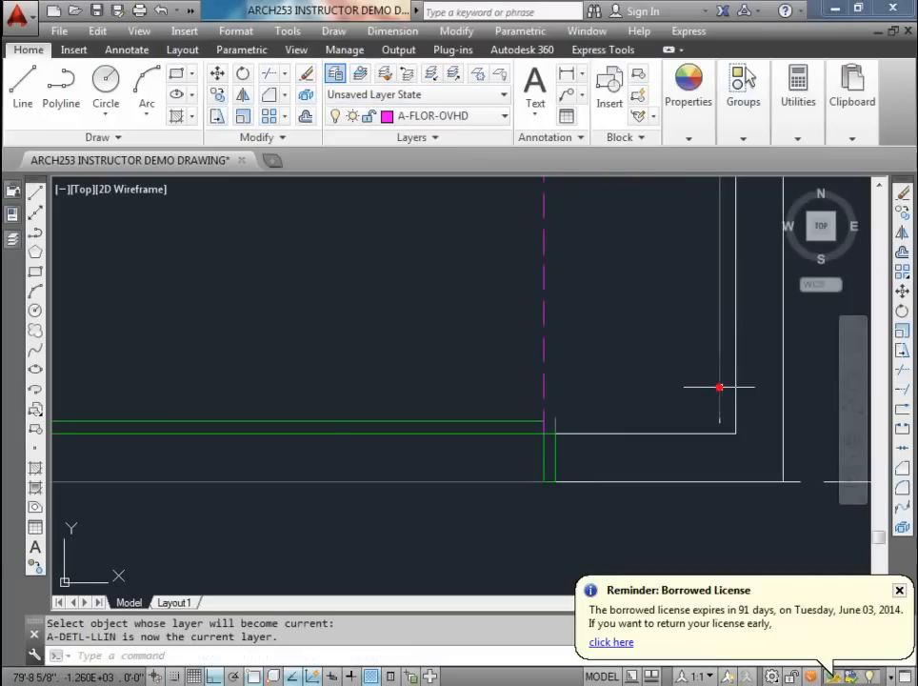
type("l")
key("Return")
left_click(719, 417)
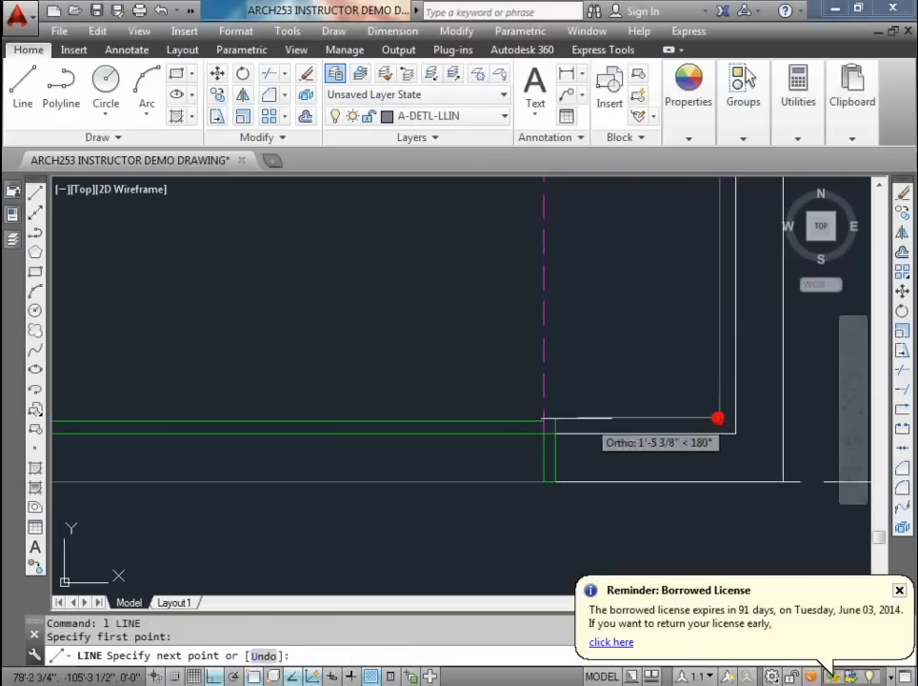
left_click(550, 416)
key("Escape")
key("Escape")
scroll(550, 368, "down", 5)
mouse_move(449, 349)
middle_mouse_down()
mouse_move(475, 422)
mouse_move(459, 430)
middle_mouse_up()
scroll(475, 404, "up", 2)
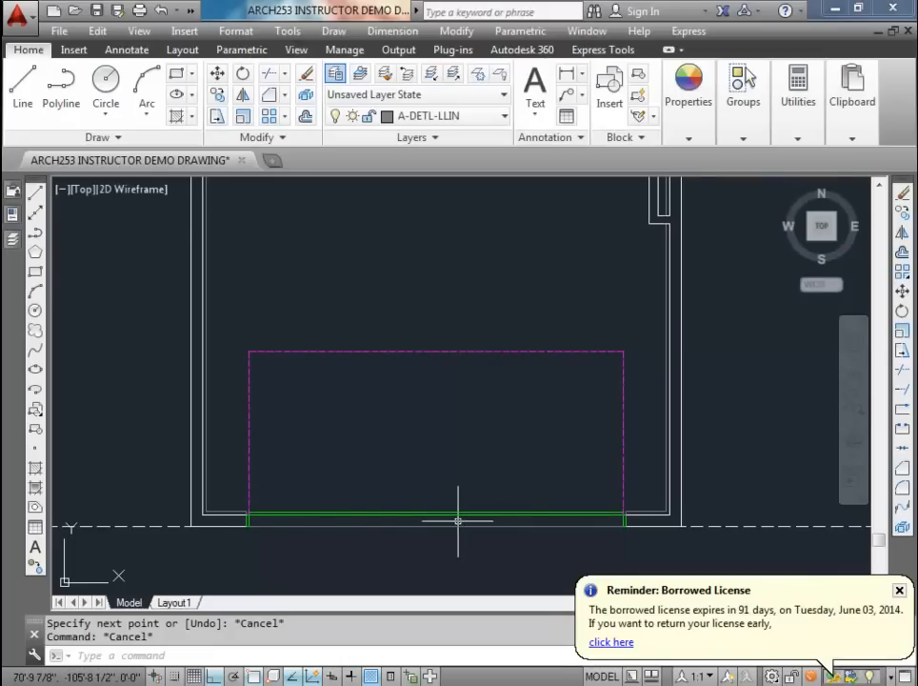
scroll(468, 352, "down", 4)
middle_click_drag(467, 353, 460, 362)
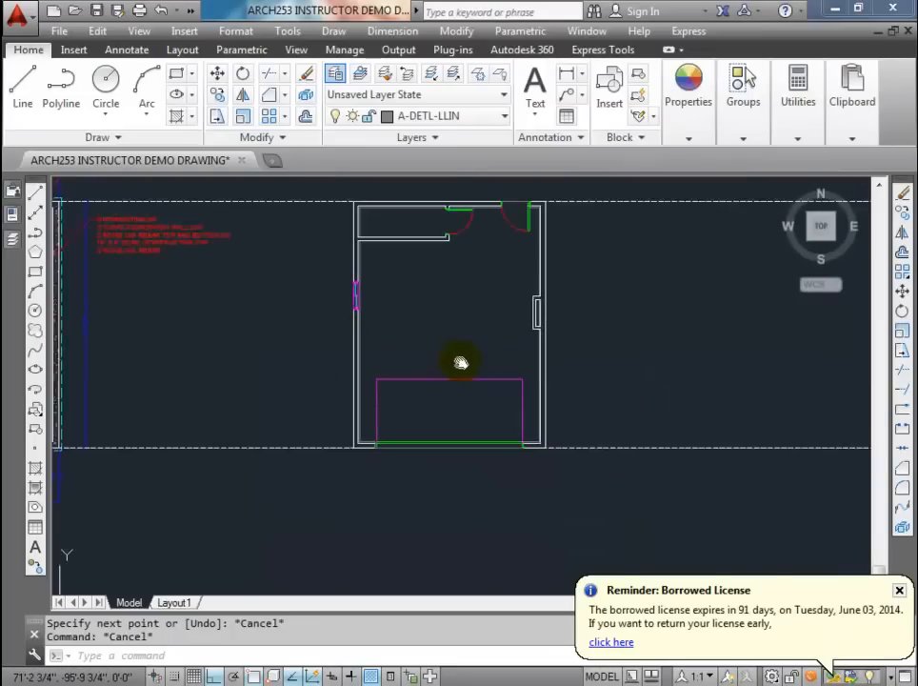
scroll(460, 362, "up", 2)
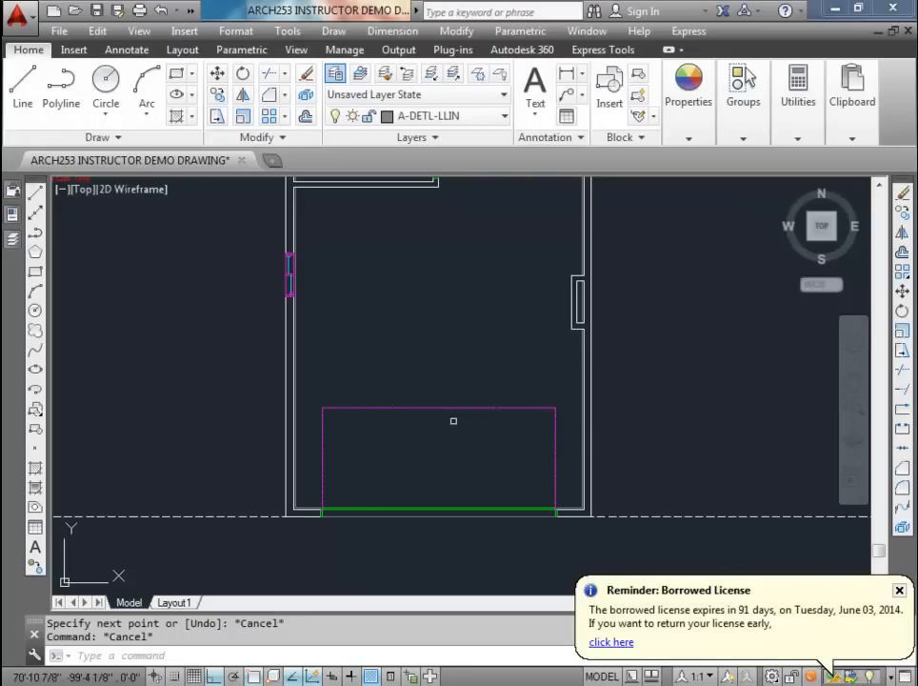
Step: Change the color of the three raised garage door outline lines from ByLayer to Red
mouse_move(453, 409)
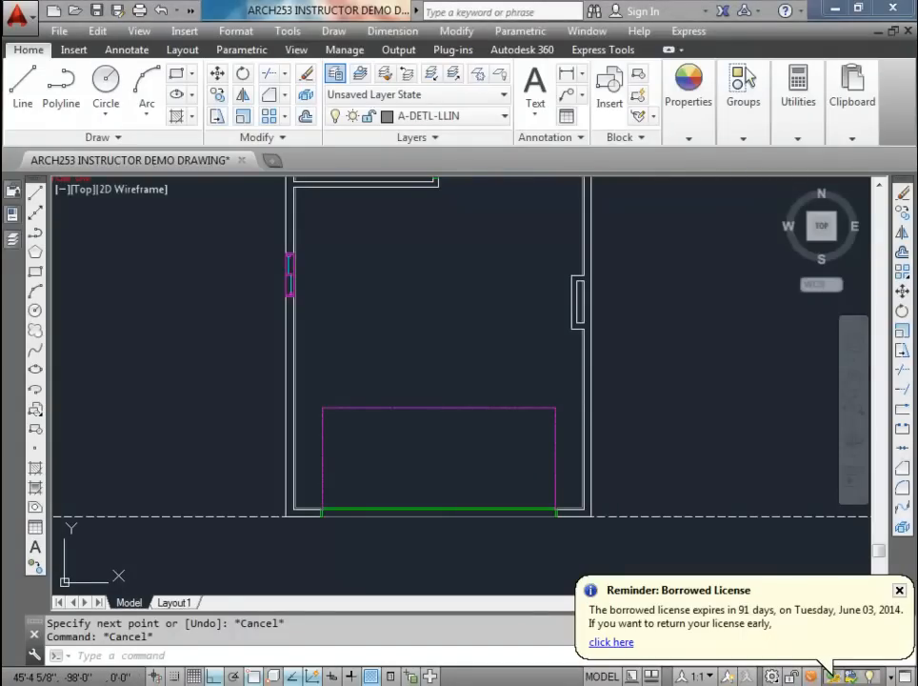
left_click(562, 441)
left_click(308, 382)
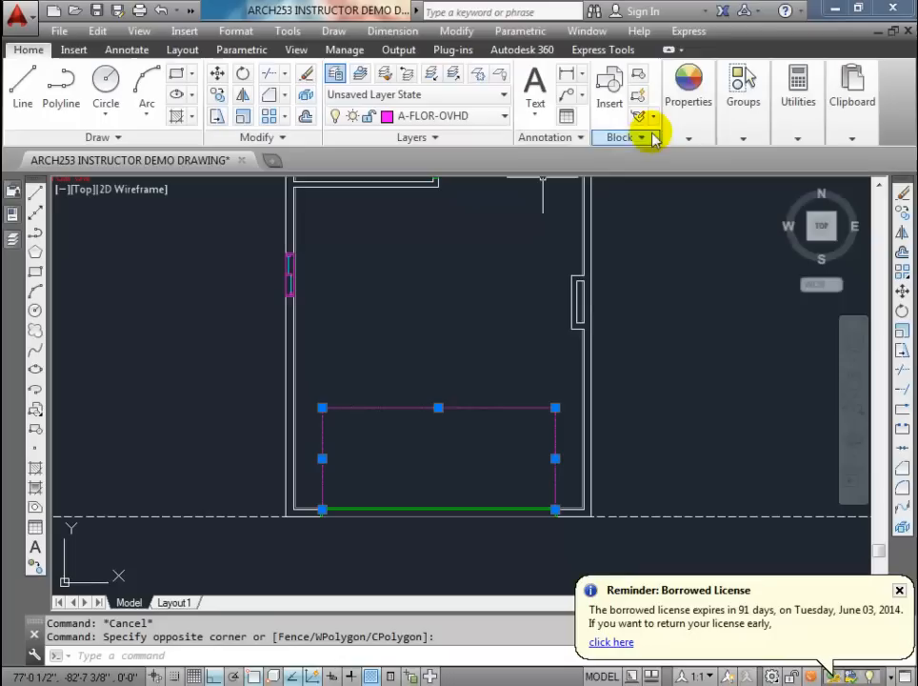
left_click(689, 138)
left_click(718, 160)
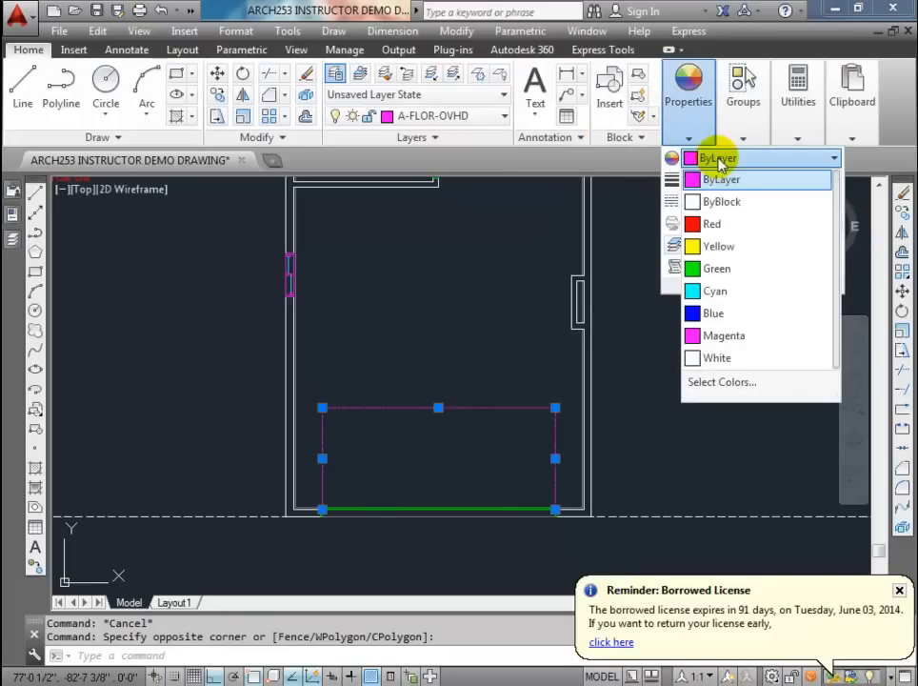
left_click(714, 224)
key("Escape")
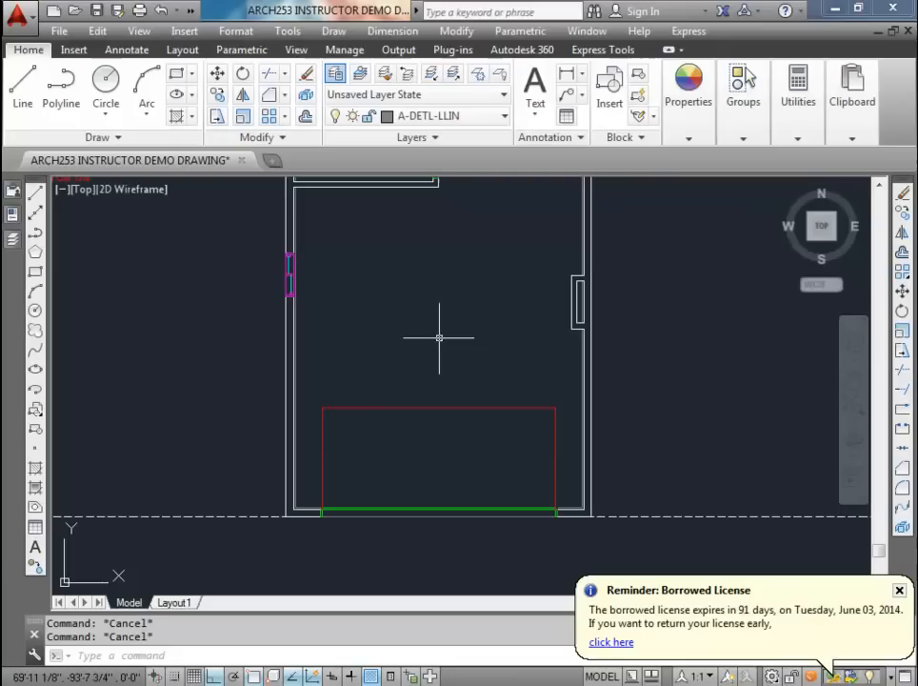
Step: Make A-DOOR-IDEN the current layer for marking the doors at the upper wall
middle_click_drag(441, 309, 434, 434)
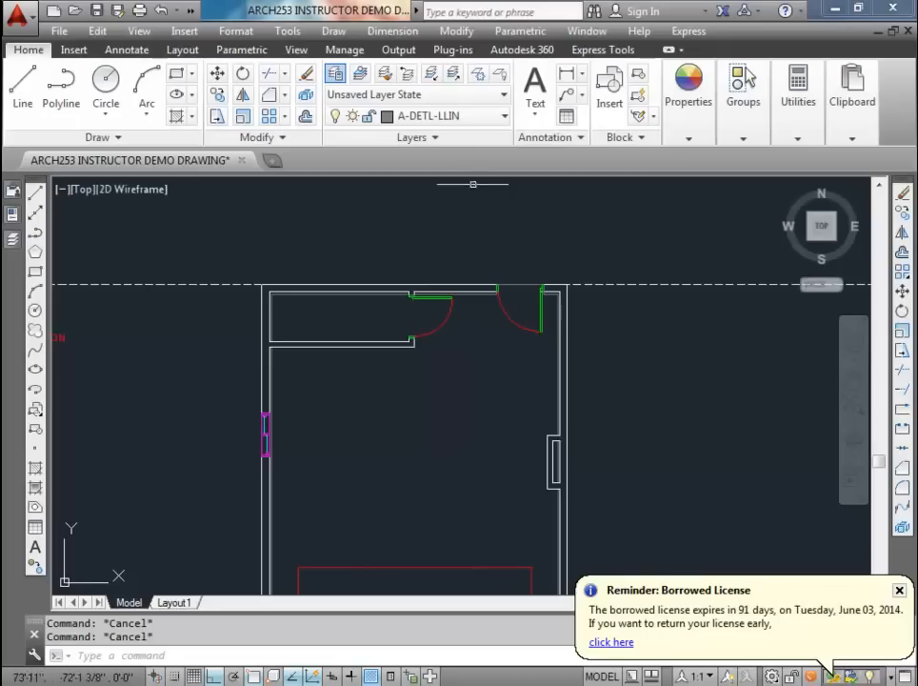
left_click(504, 116)
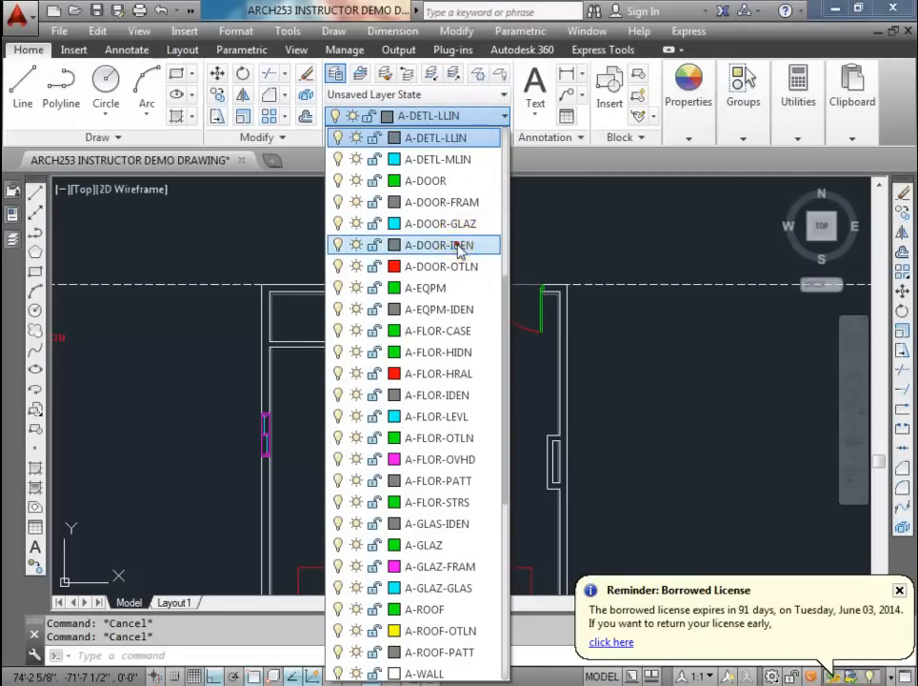
left_click(375, 245)
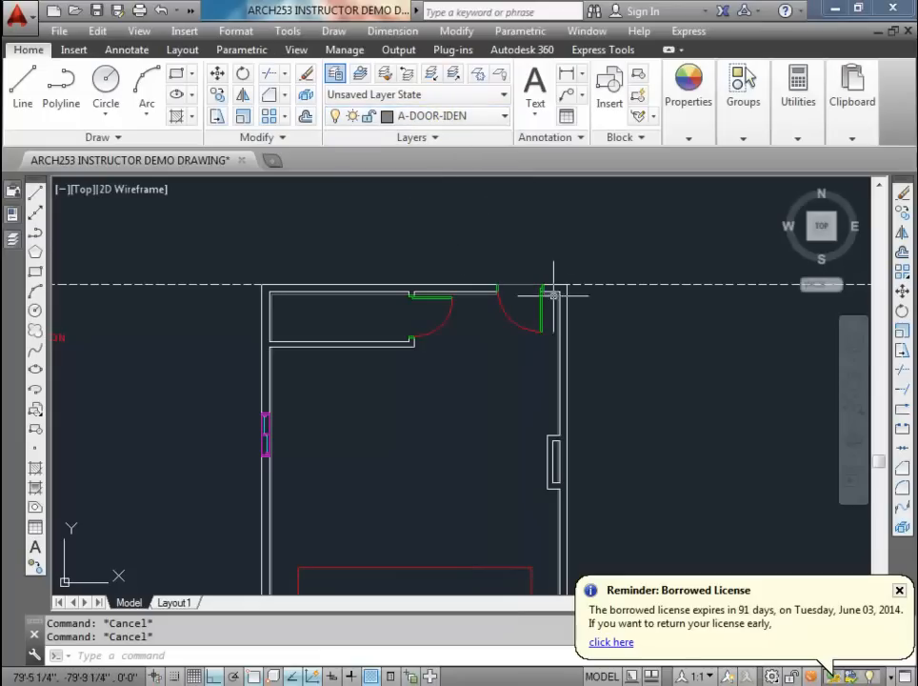
scroll(516, 313, "up", 4)
middle_click_drag(515, 313, 471, 364)
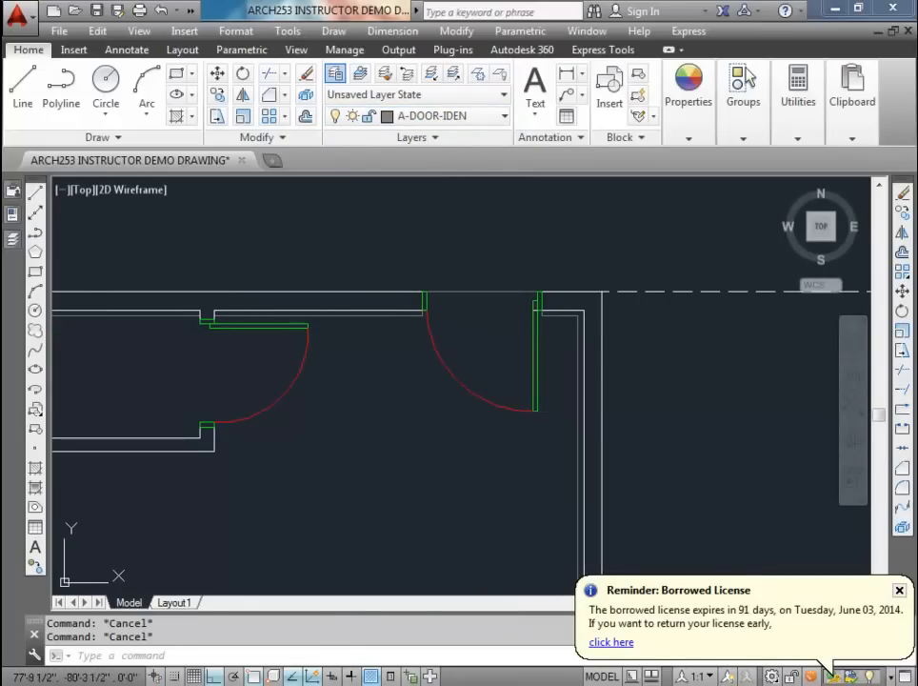
left_click(534, 329)
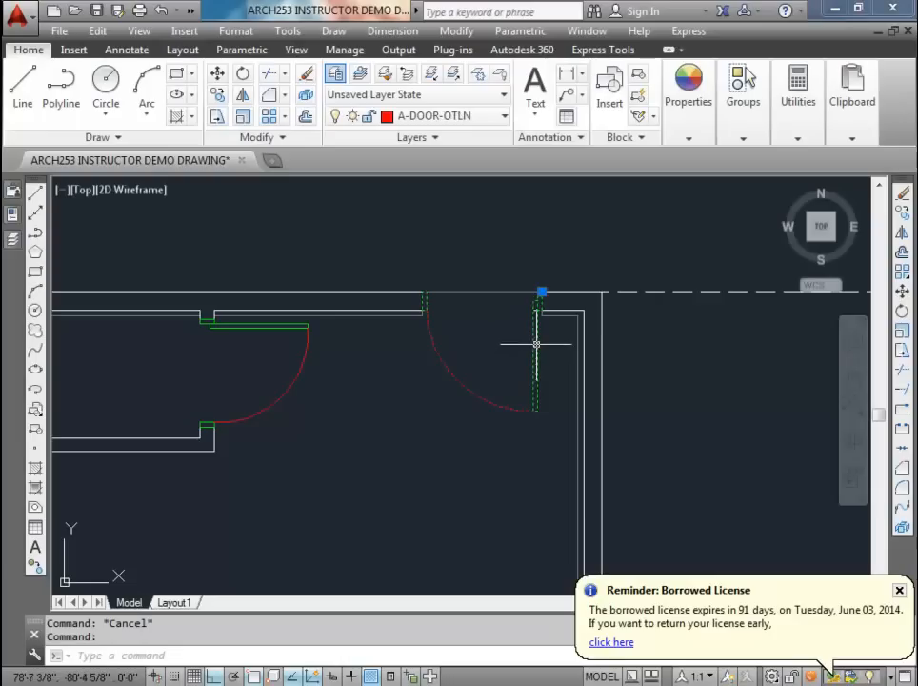
key("Escape")
left_click(276, 325)
key("Escape")
key("Escape")
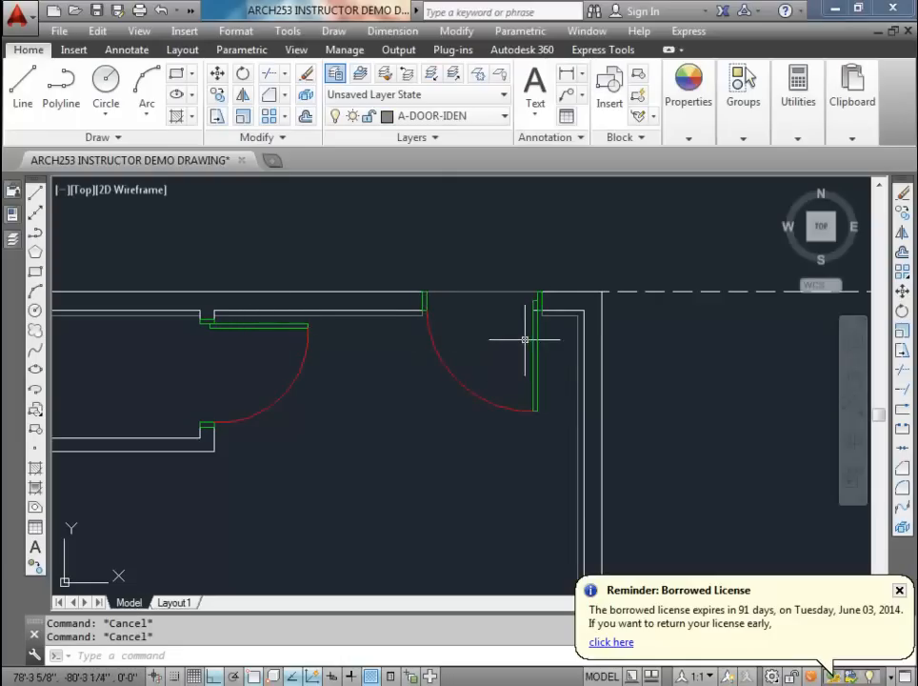
Step: Draw a door tag circle with a radius of 12, centered inside the swing arc of the exterior door
left_click(101, 81)
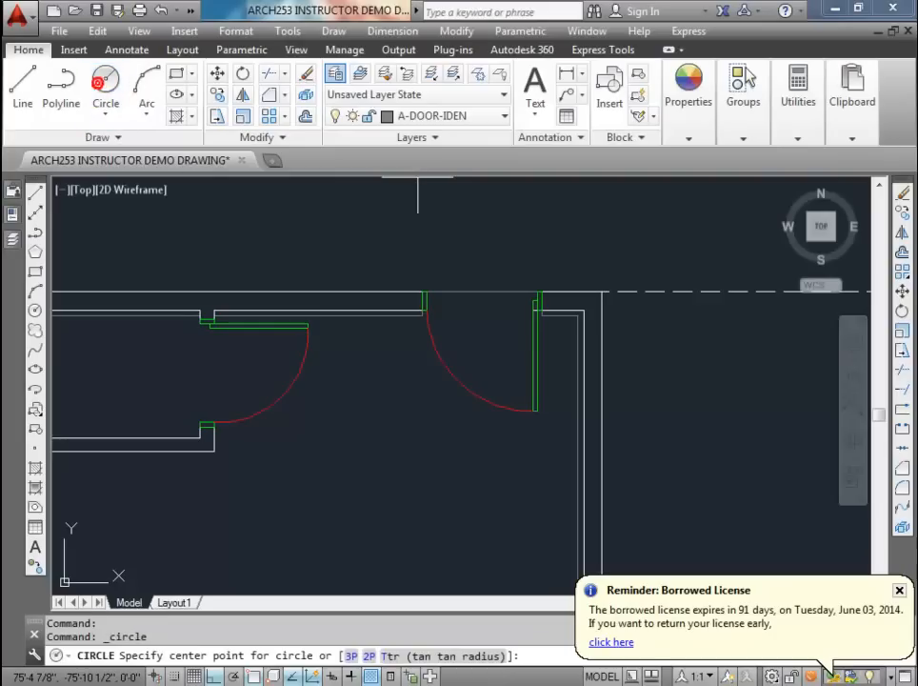
left_click(495, 356)
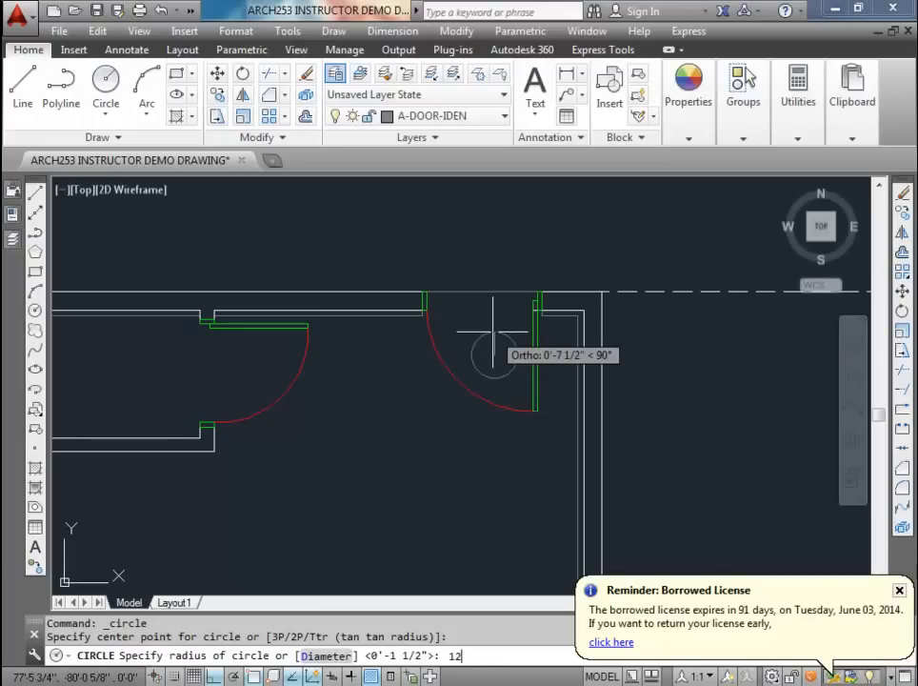
Step: Finish the circle inside the door swing with a 6" radius and add the multiline text "8" over it
key("Return")
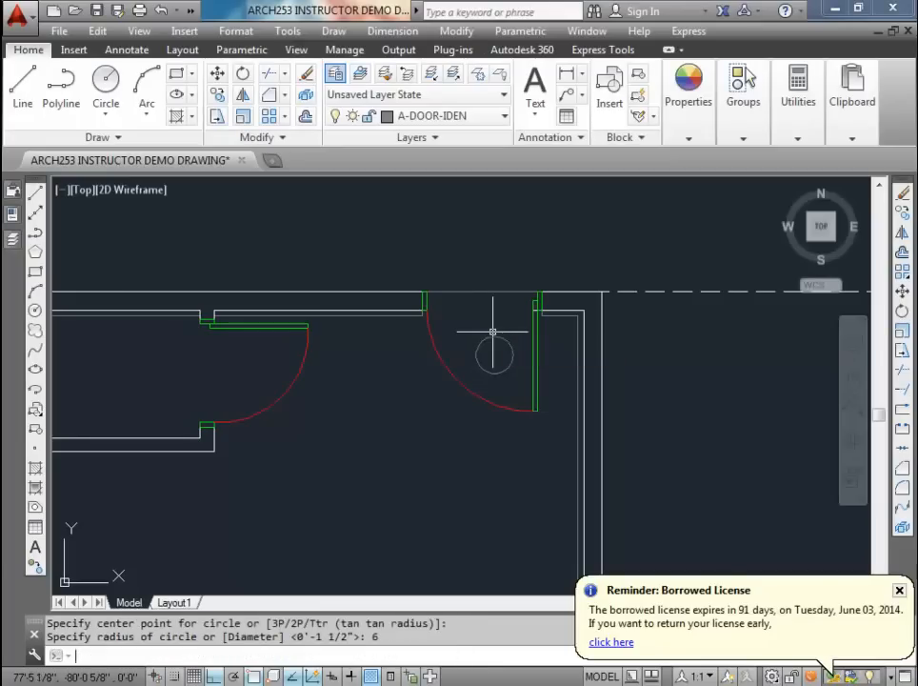
scroll(475, 355, "up", 3)
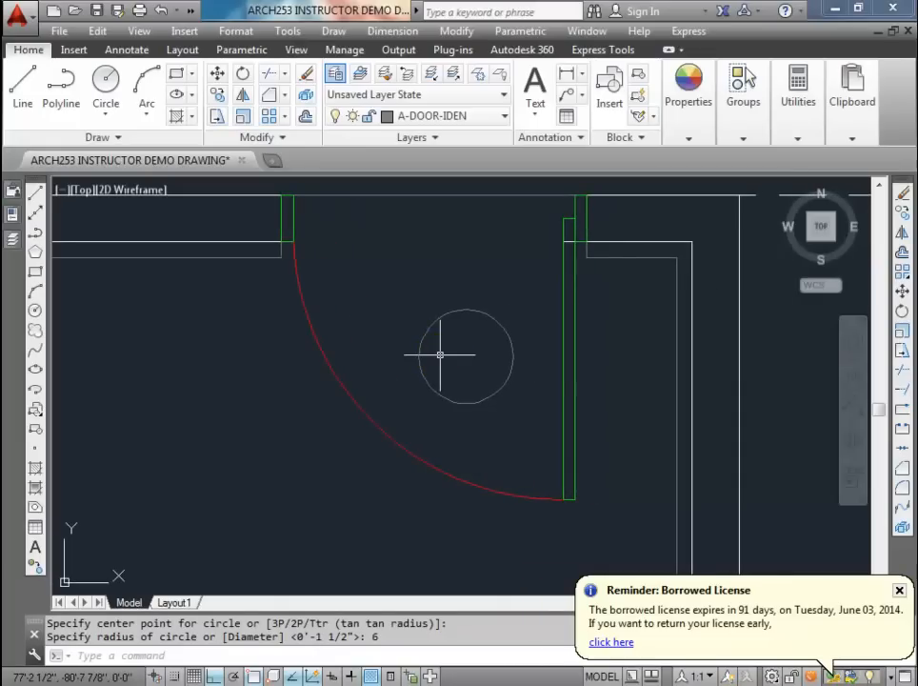
left_click(537, 84)
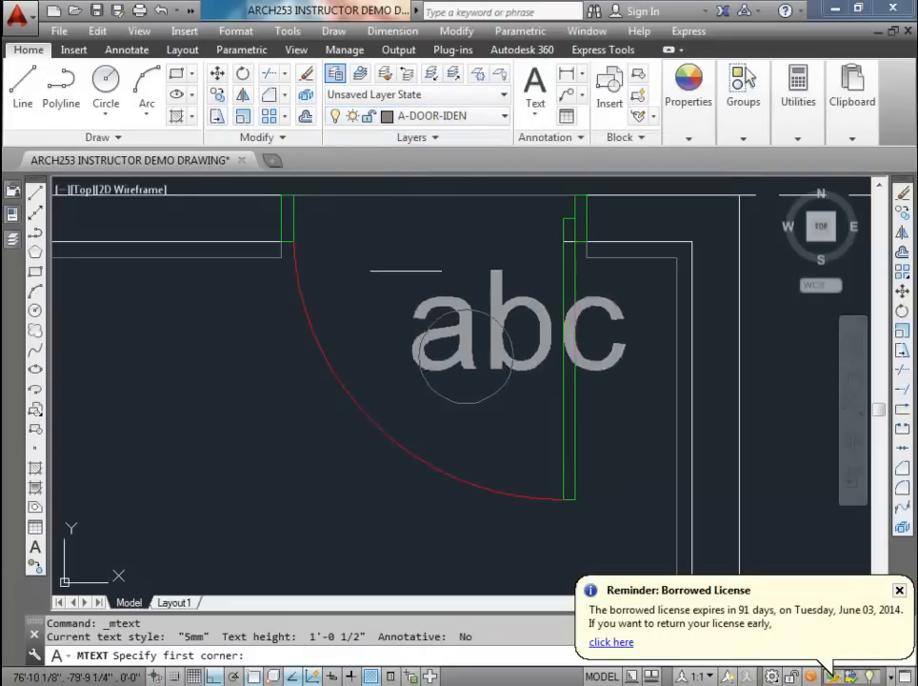
left_click(469, 355)
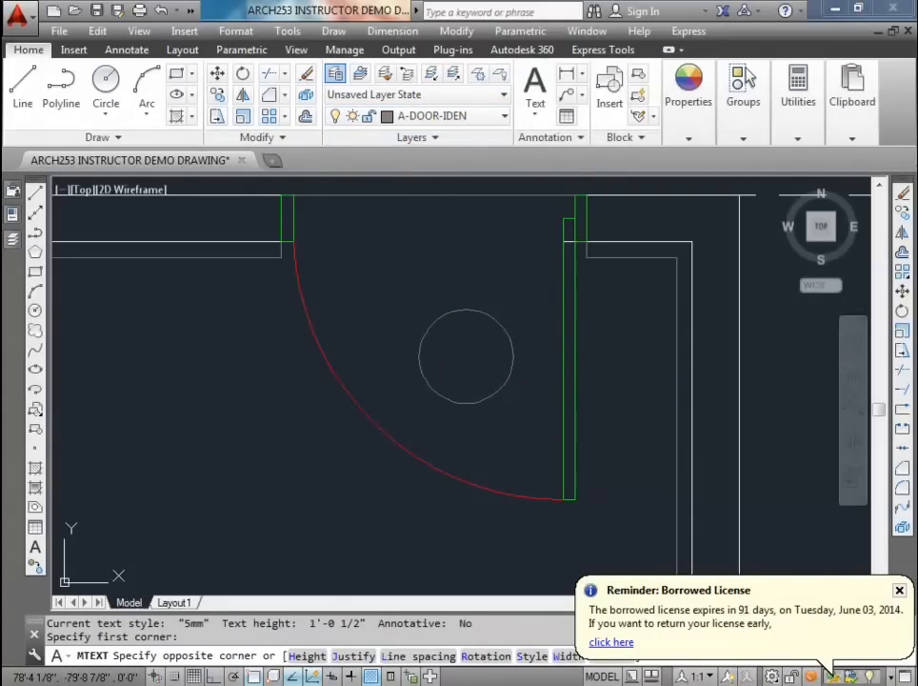
left_click(475, 257)
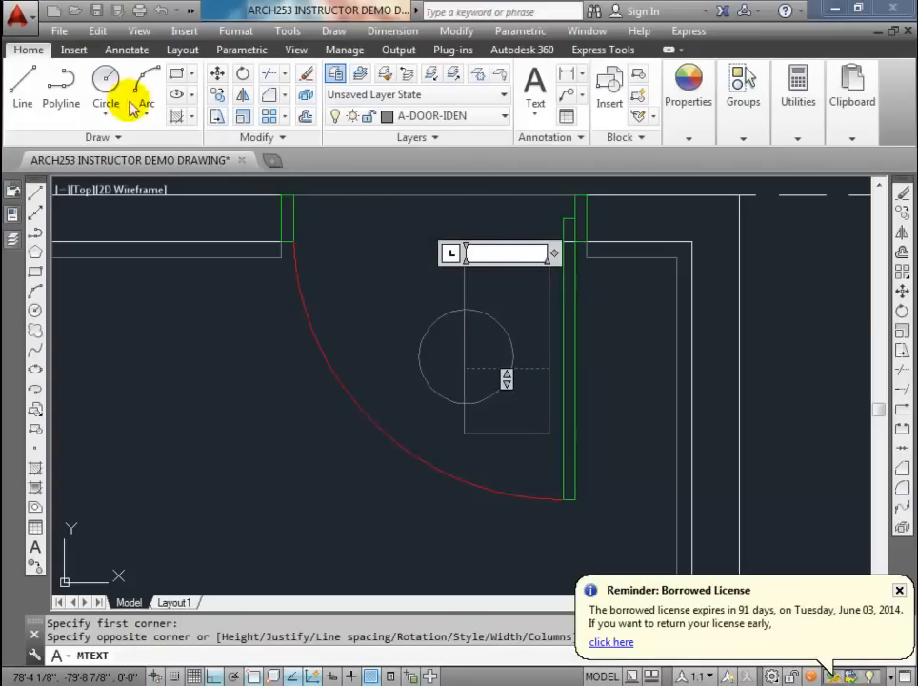
left_click(125, 53)
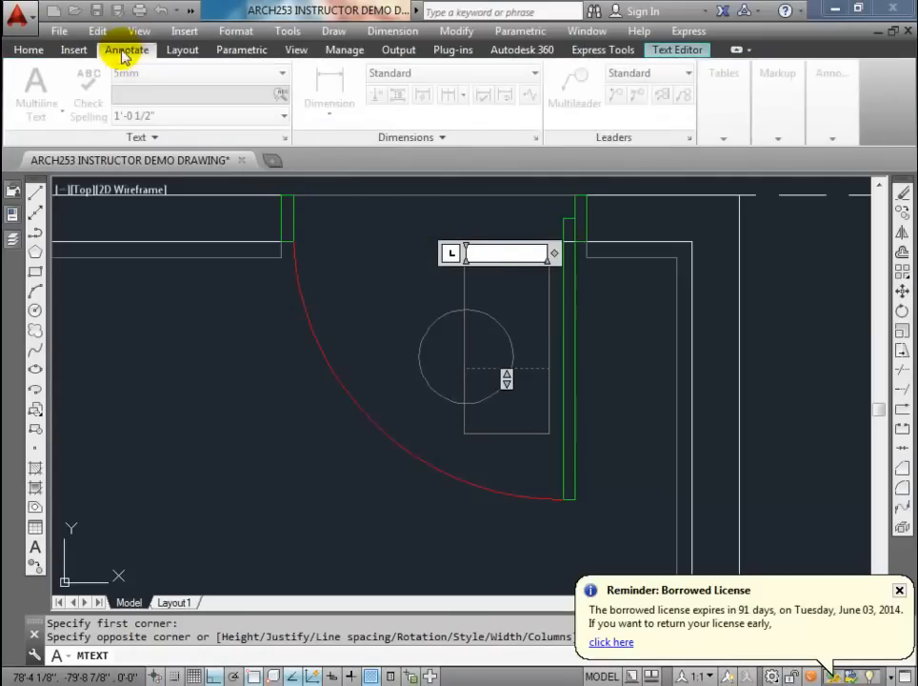
left_click(29, 49)
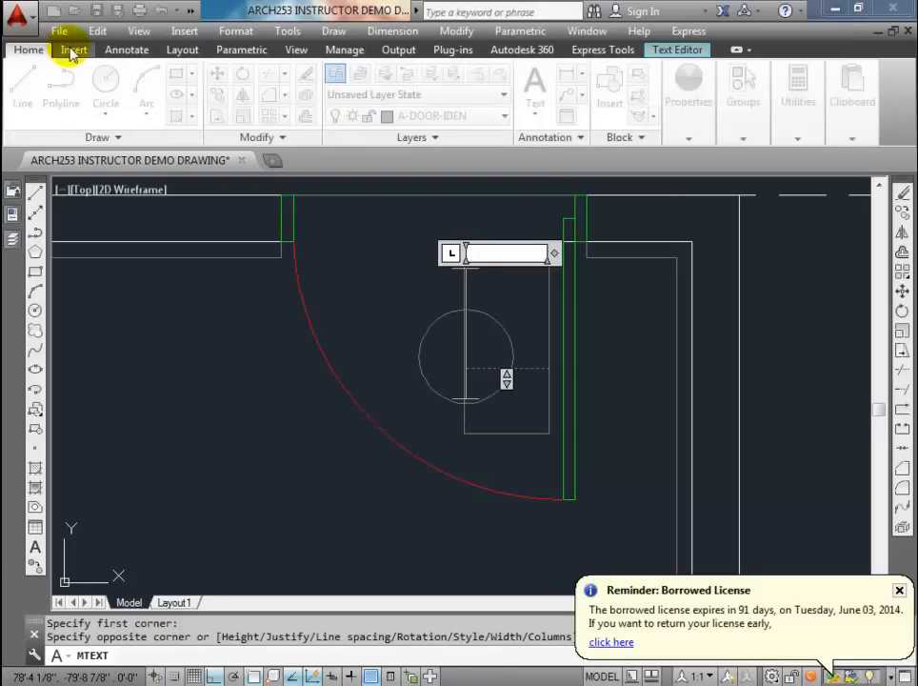
left_click(126, 50)
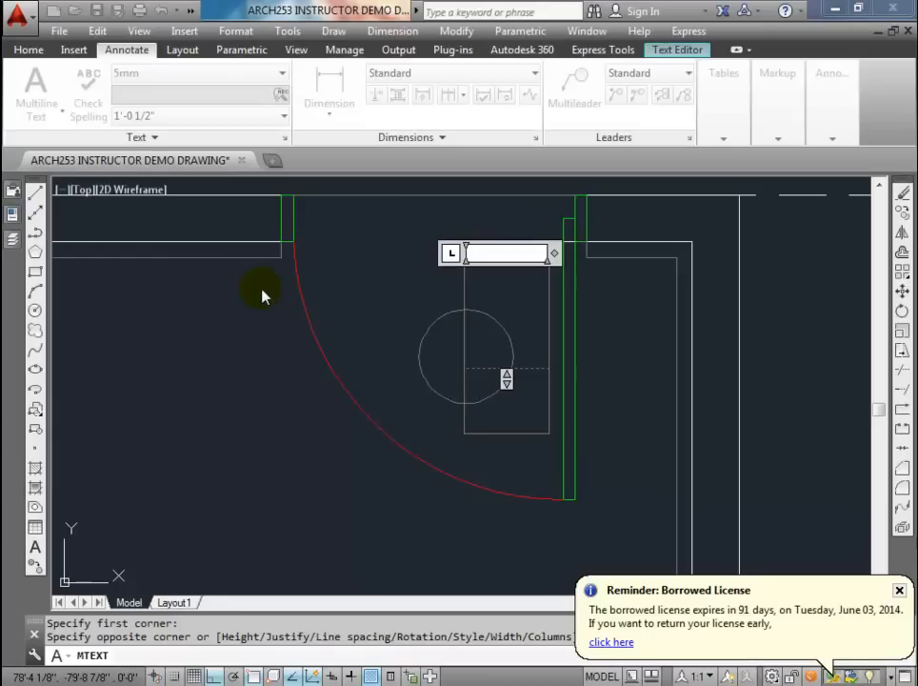
type("8")
left_click(344, 285)
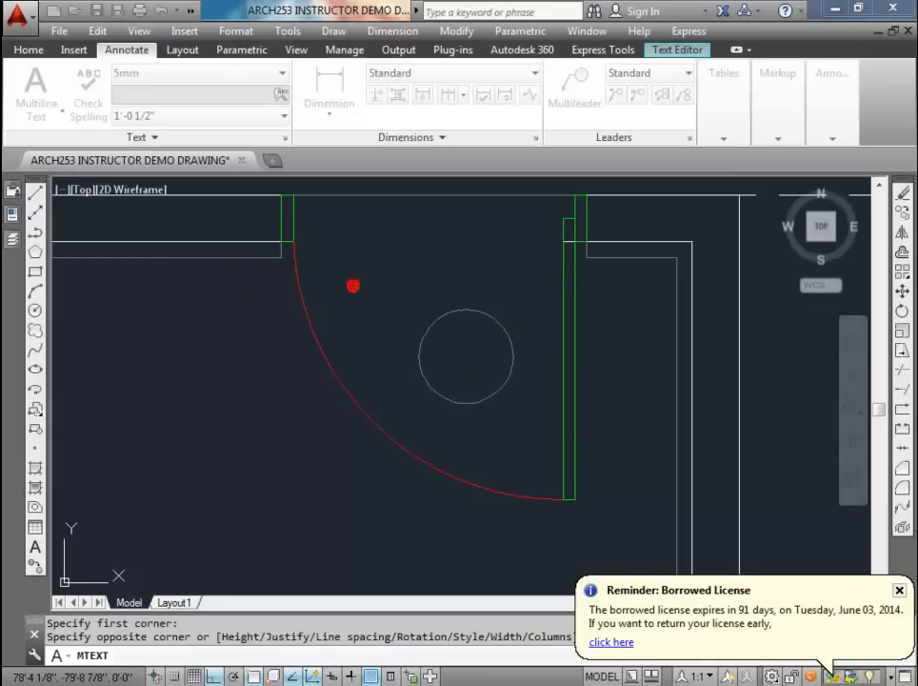
Step: Set the text style of the number 8 to DIMS and its justification to Middle center
left_click(483, 320)
left_click(454, 343)
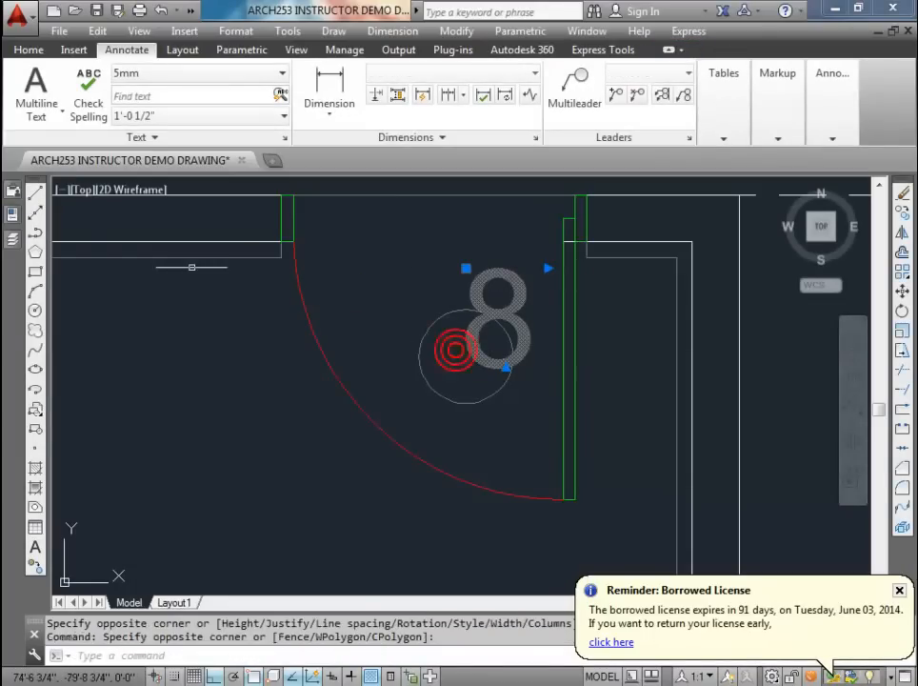
mouse_move(15, 195)
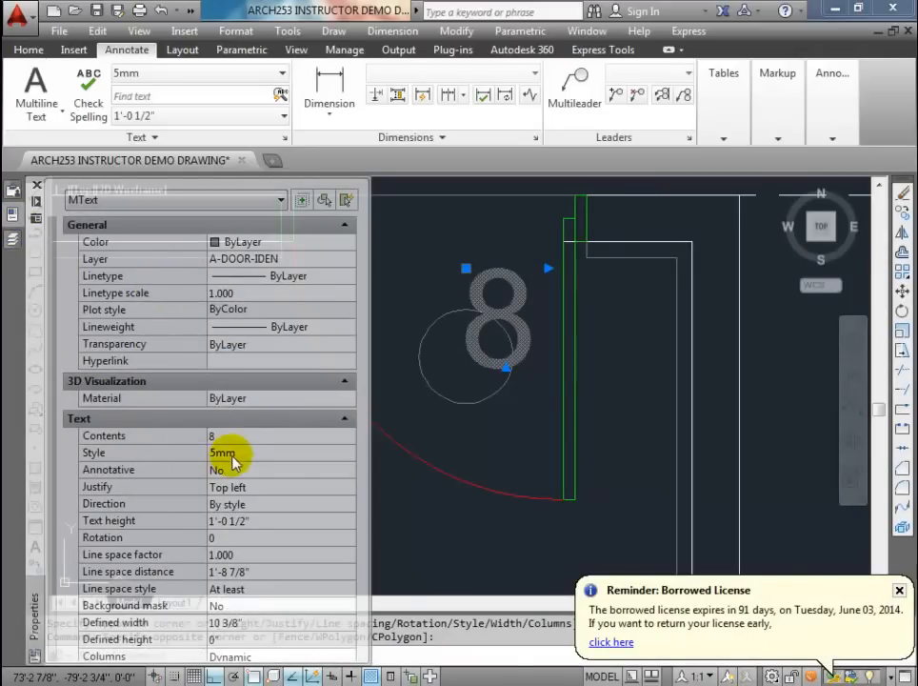
left_click(286, 454)
left_click(350, 454)
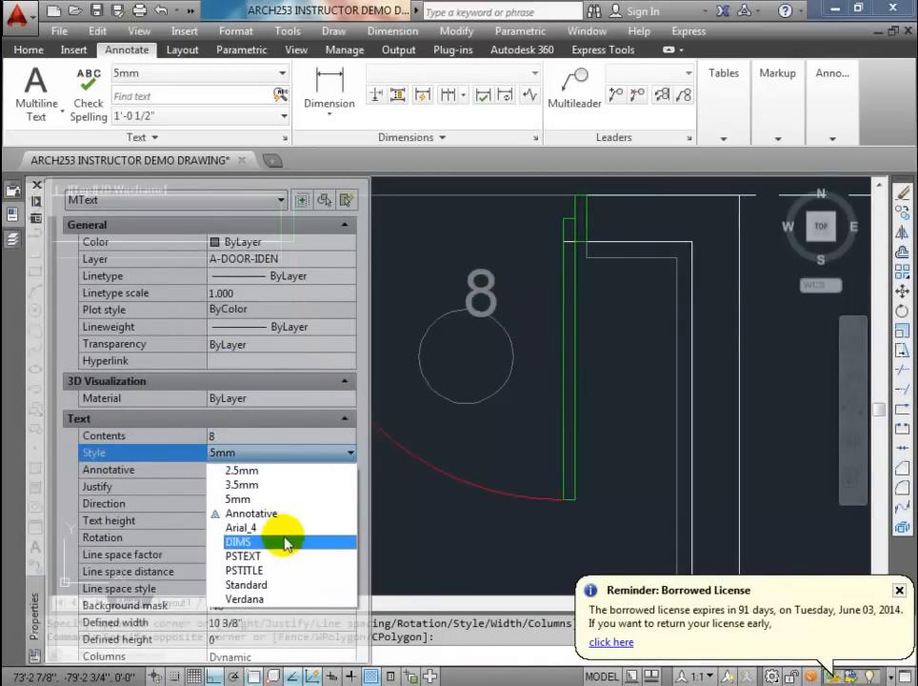
left_click(287, 541)
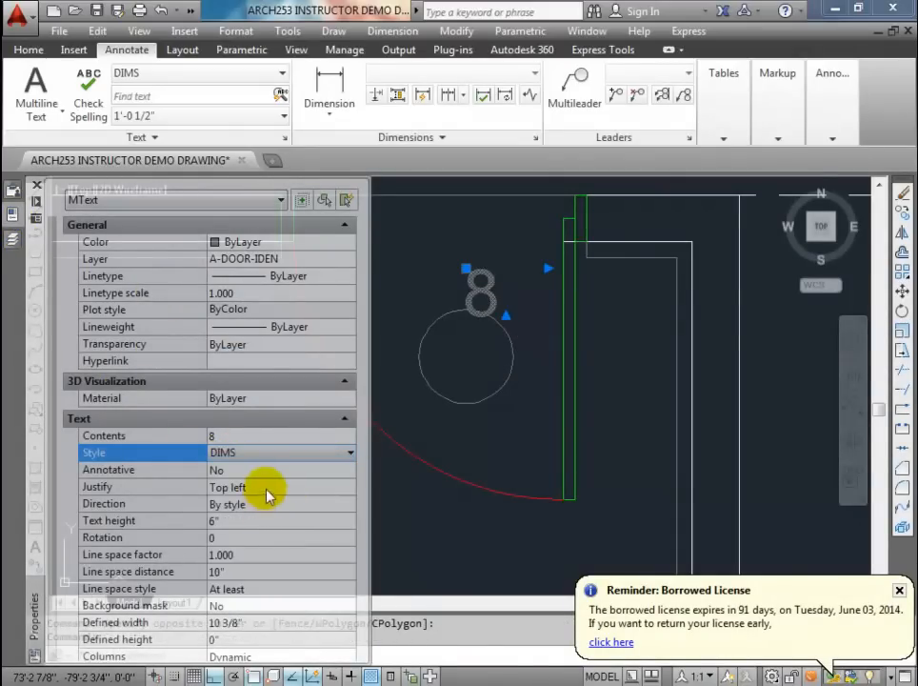
left_click(266, 487)
left_click(349, 487)
left_click(271, 558)
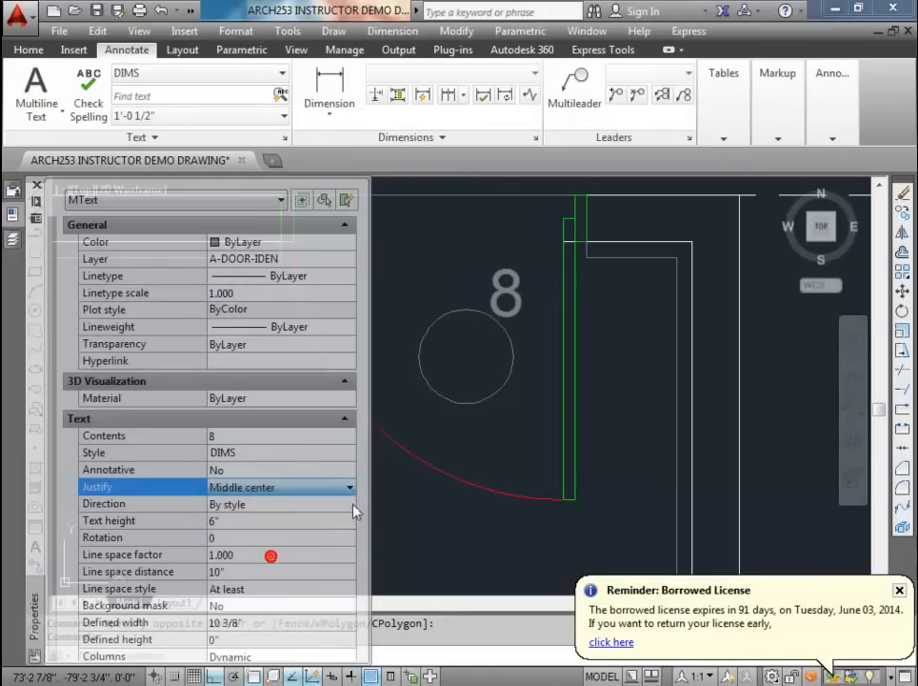
key("Escape")
key("Escape")
Step: Move the number 8 by its middle grip to the centre of the circle
left_click(506, 293)
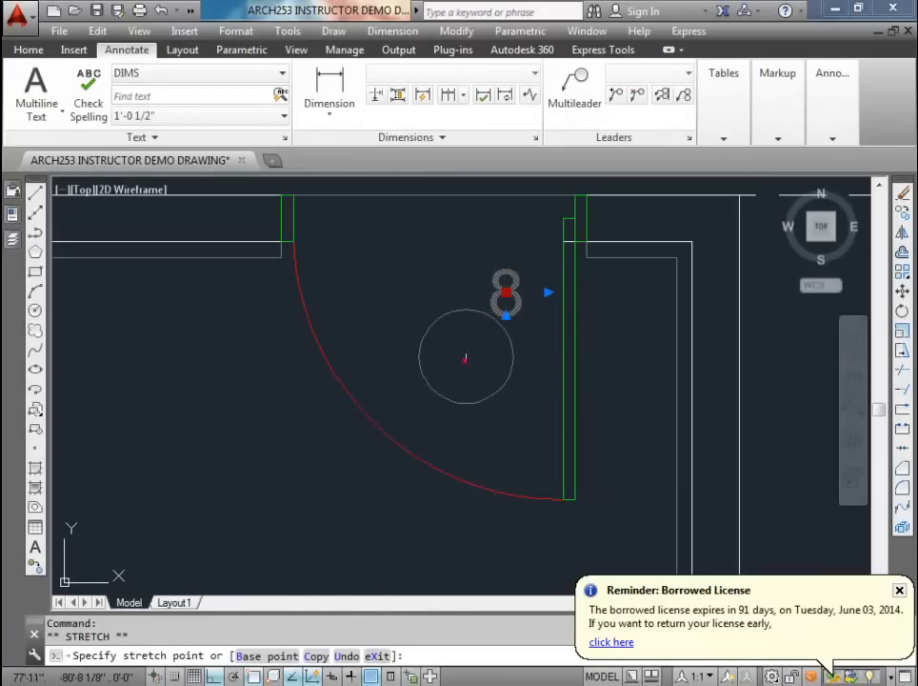
left_click(465, 358)
key("Escape")
key("Escape")
Step: Copy the circle and the number 8 together to the clipboard
scroll(436, 362, "down", 2)
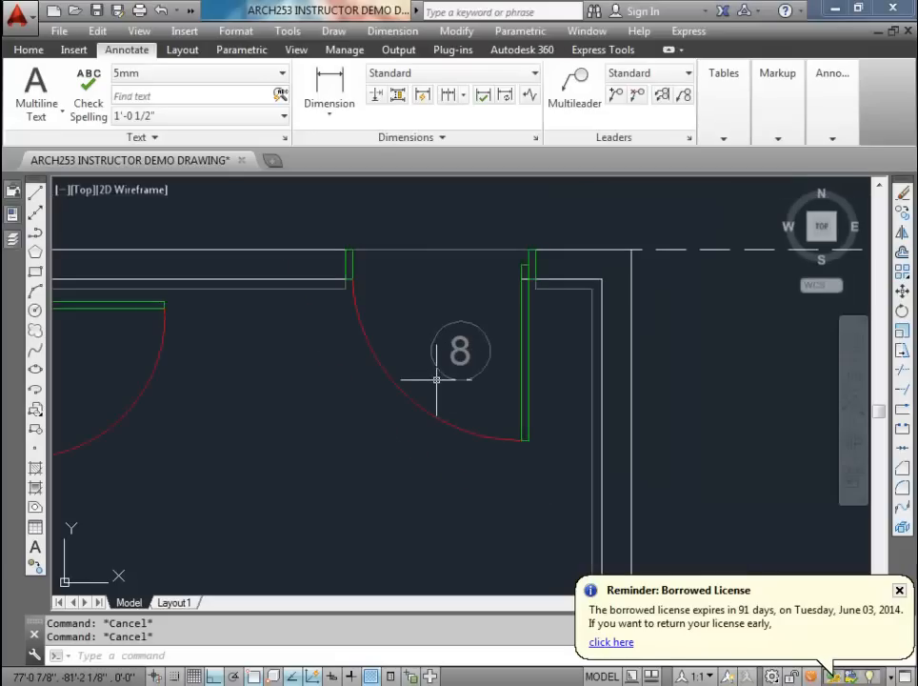
left_click(502, 389)
left_click(428, 297)
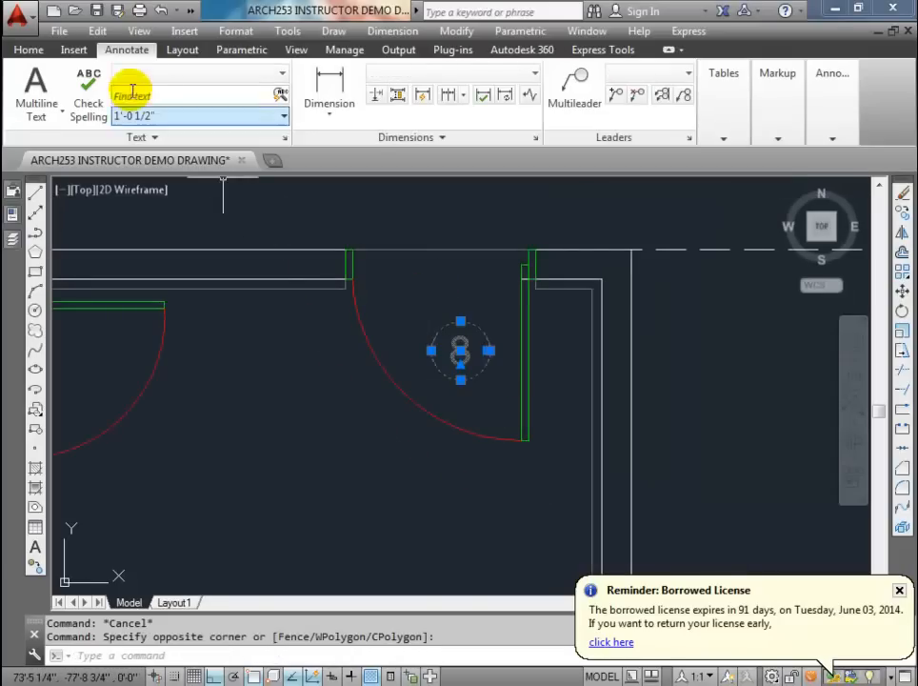
left_click(30, 52)
key("Escape")
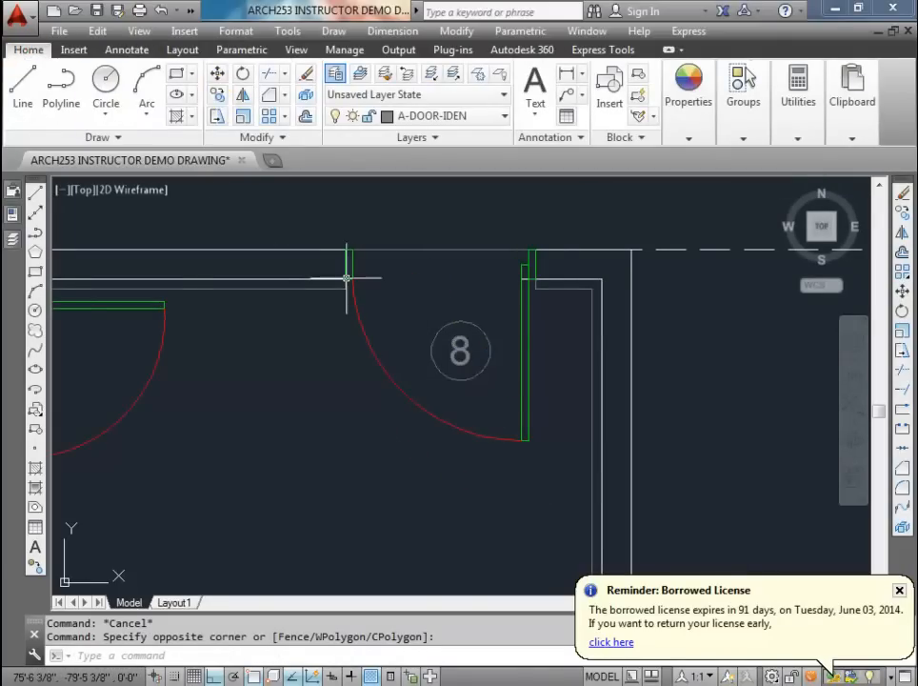
left_click(515, 389)
left_click(429, 285)
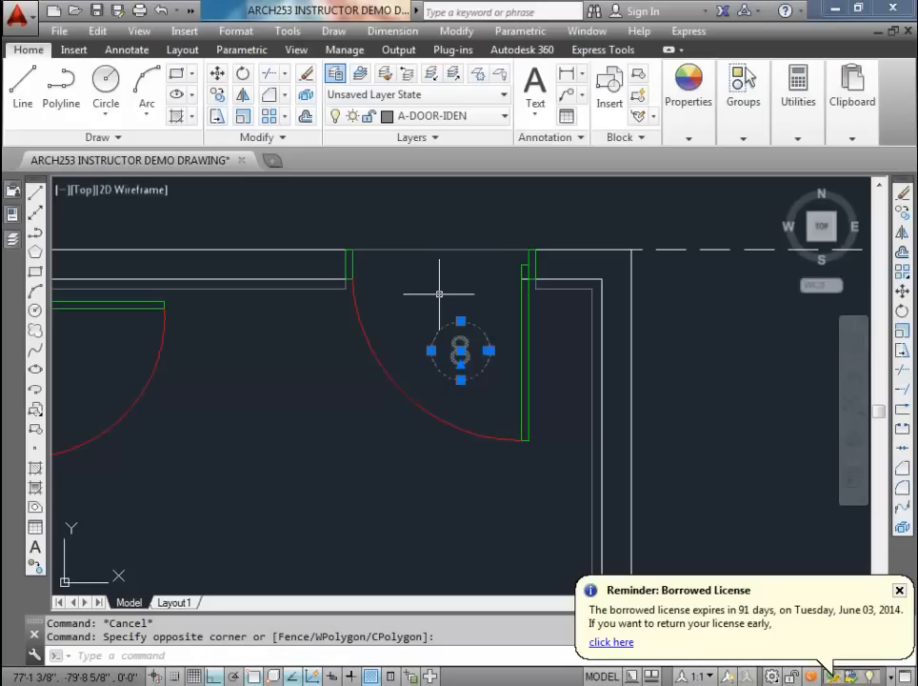
key("ctrl+c")
key("Escape")
key("Escape")
Step: Paste the copied circle and number inside the swing arc of the 3'Door block definition and save the block changes
left_click(365, 336)
right_click(366, 339)
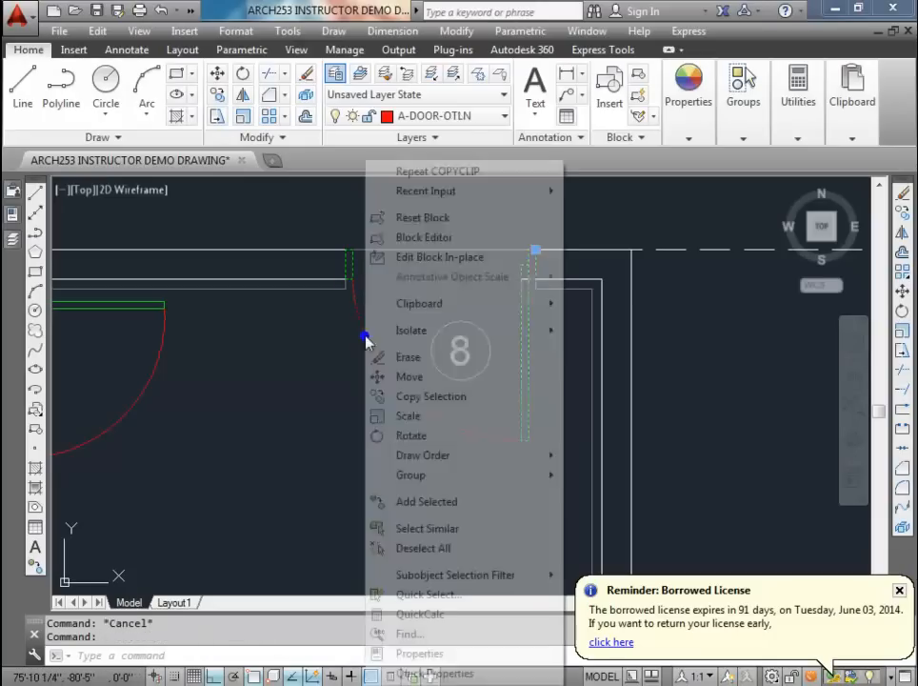
left_click(405, 238)
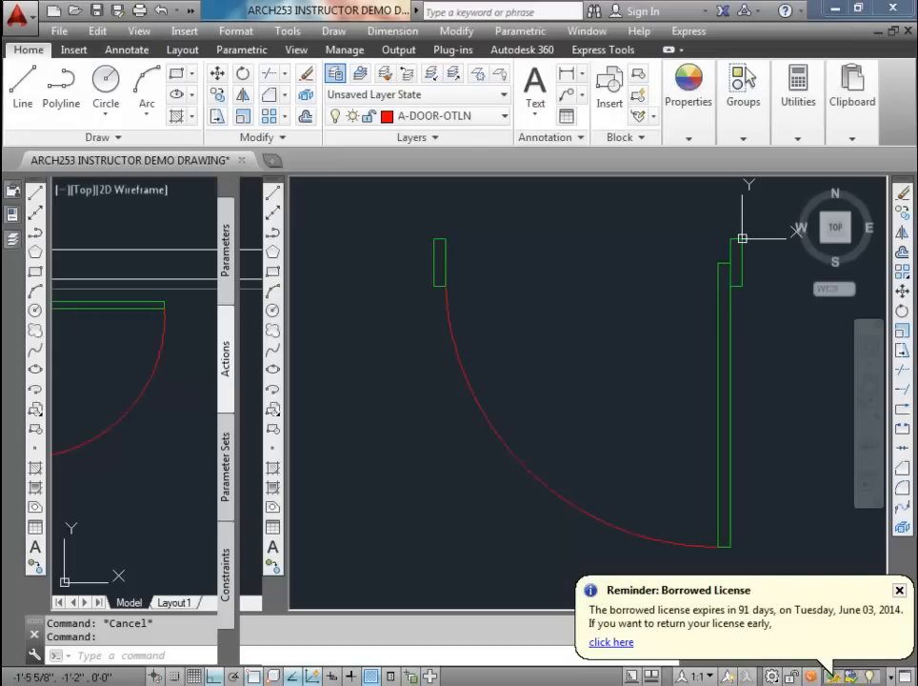
key("ctrl+v")
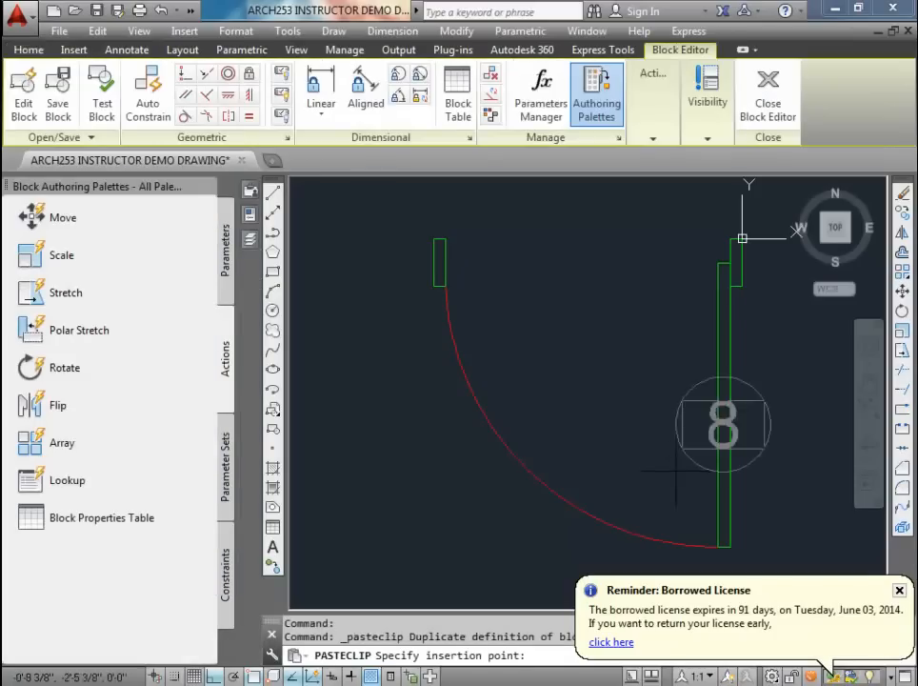
left_click(565, 434)
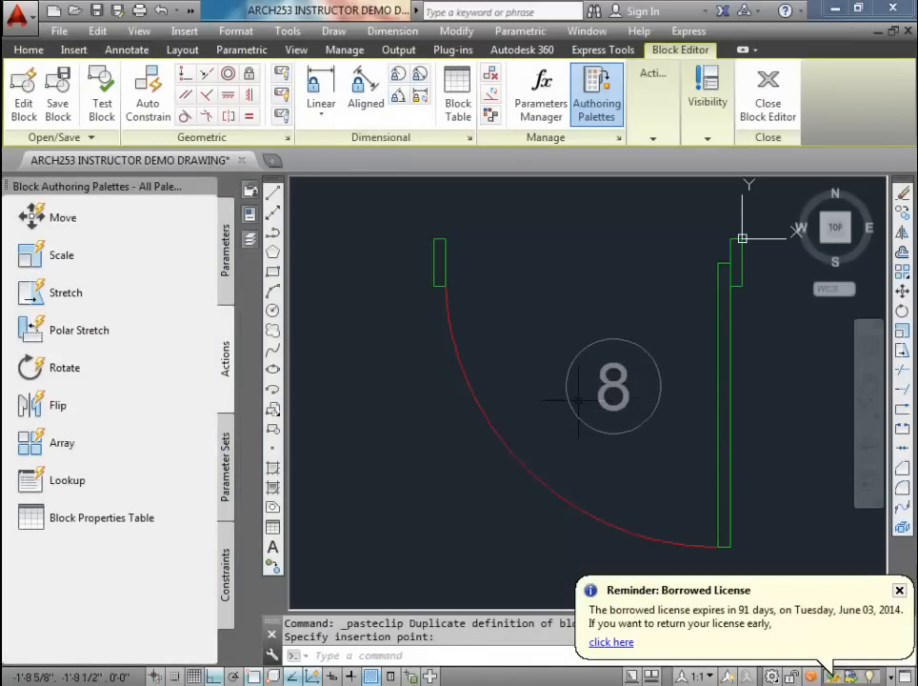
key("Escape")
key("Escape")
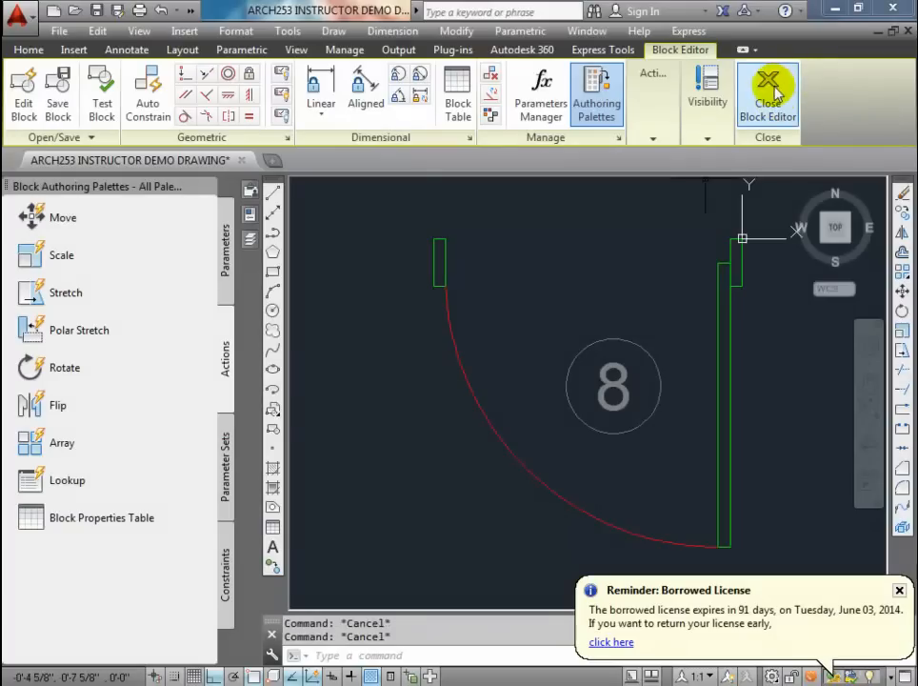
left_click(767, 96)
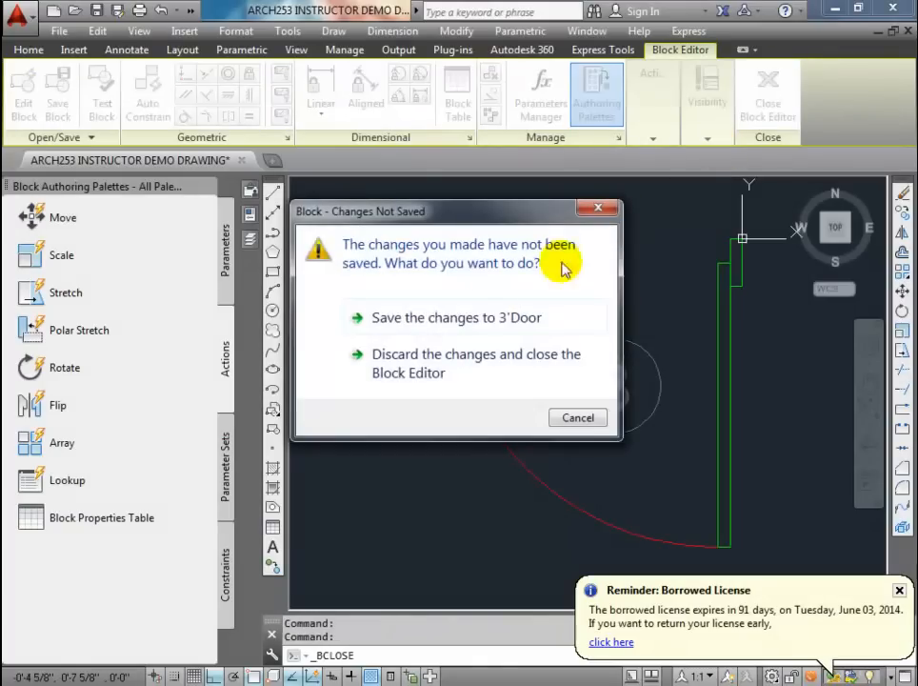
left_click(479, 314)
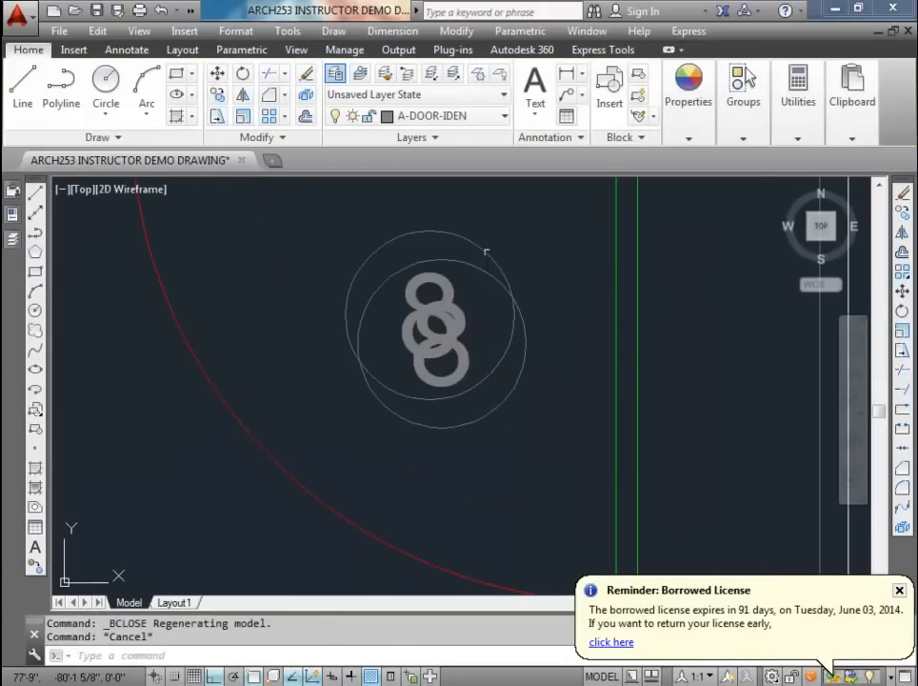
Step: Erase the loose duplicate circle and number 8 that overlap the door block's tag
left_click(485, 252)
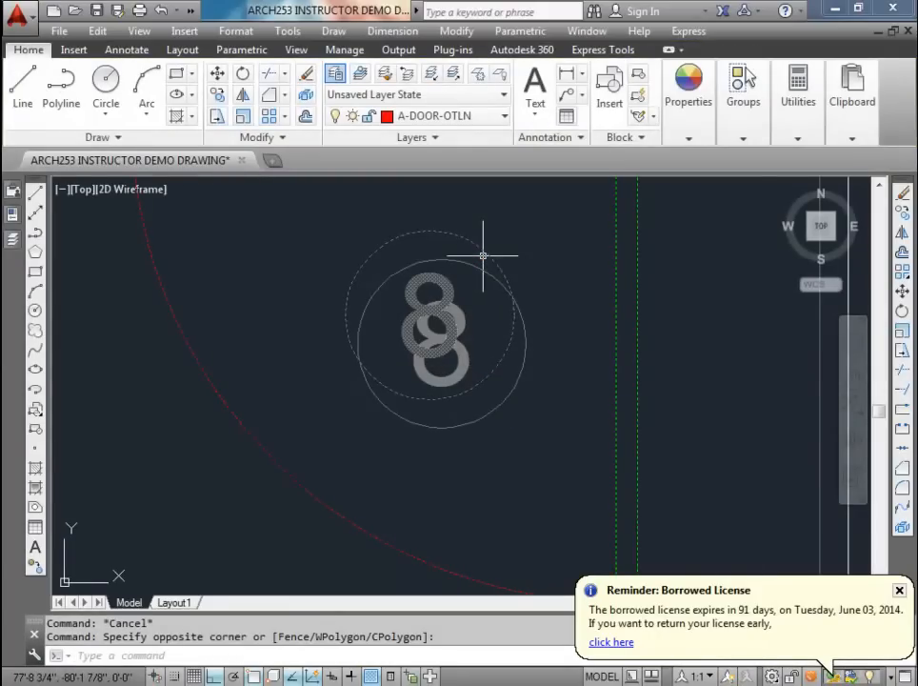
key("Escape")
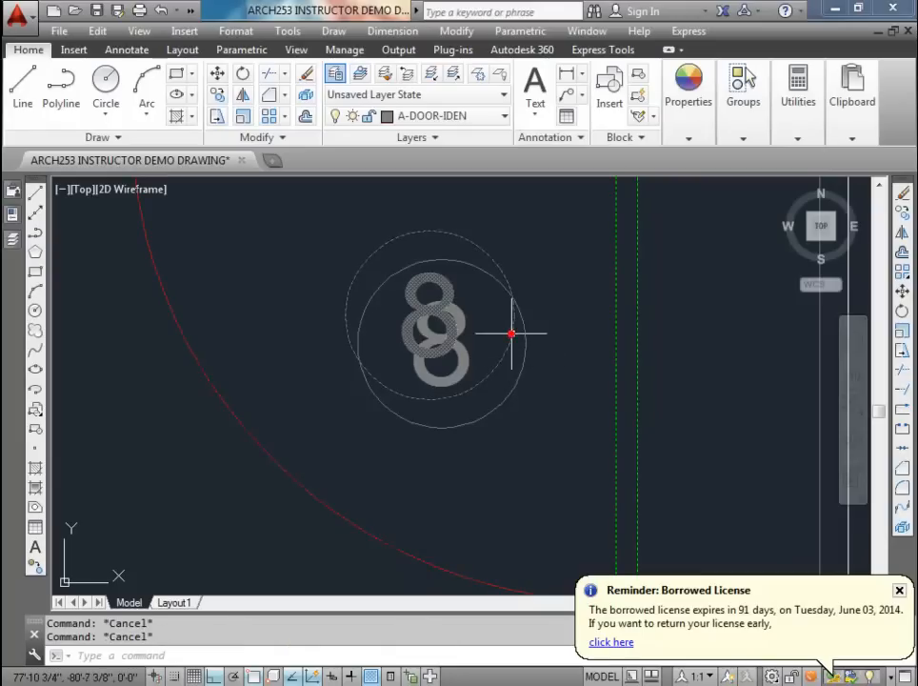
key("Escape")
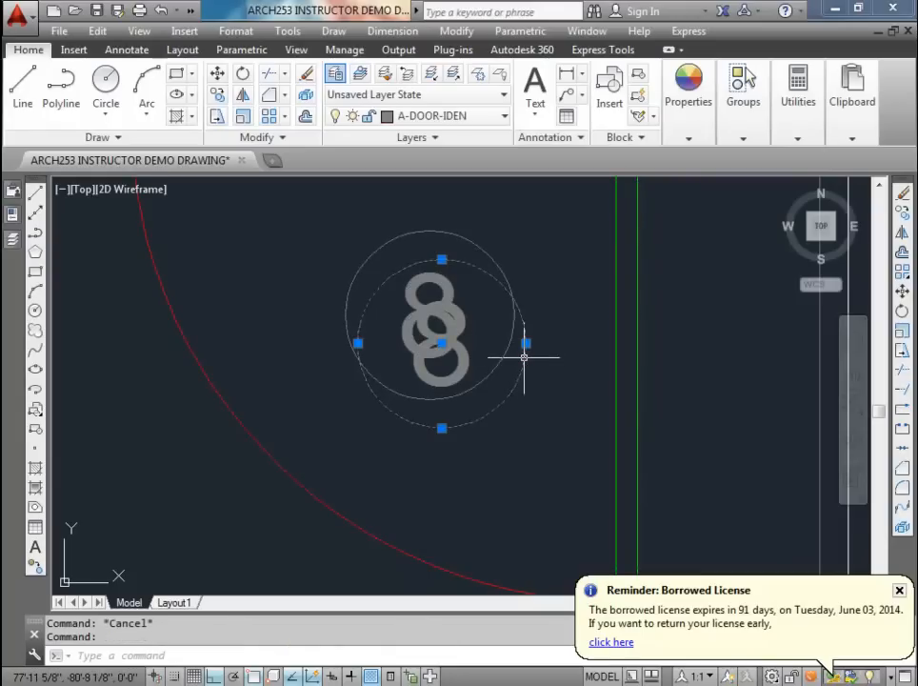
key("Delete")
left_click(463, 362)
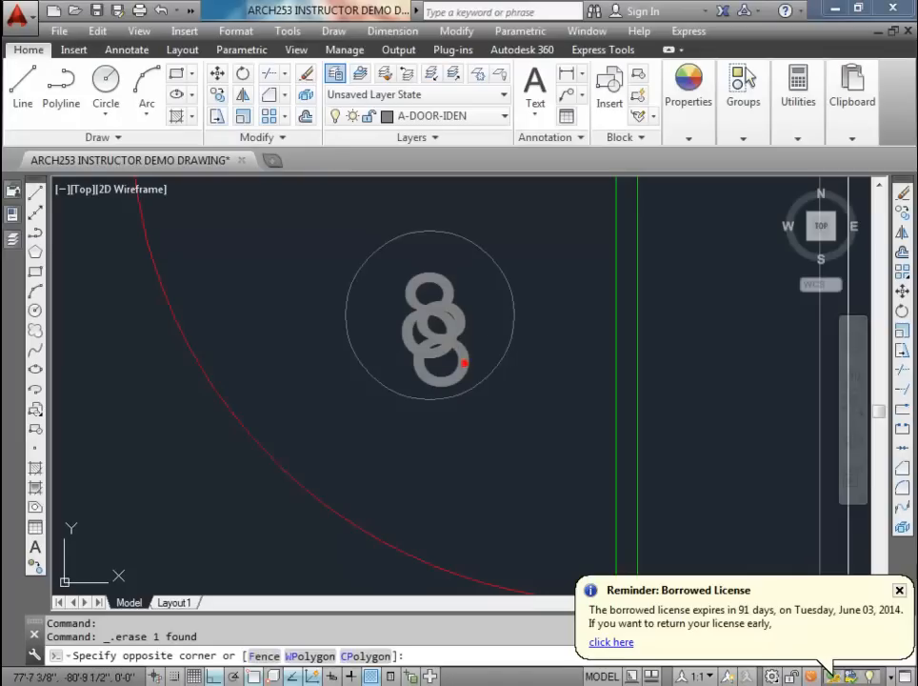
left_click(457, 373)
key("Delete")
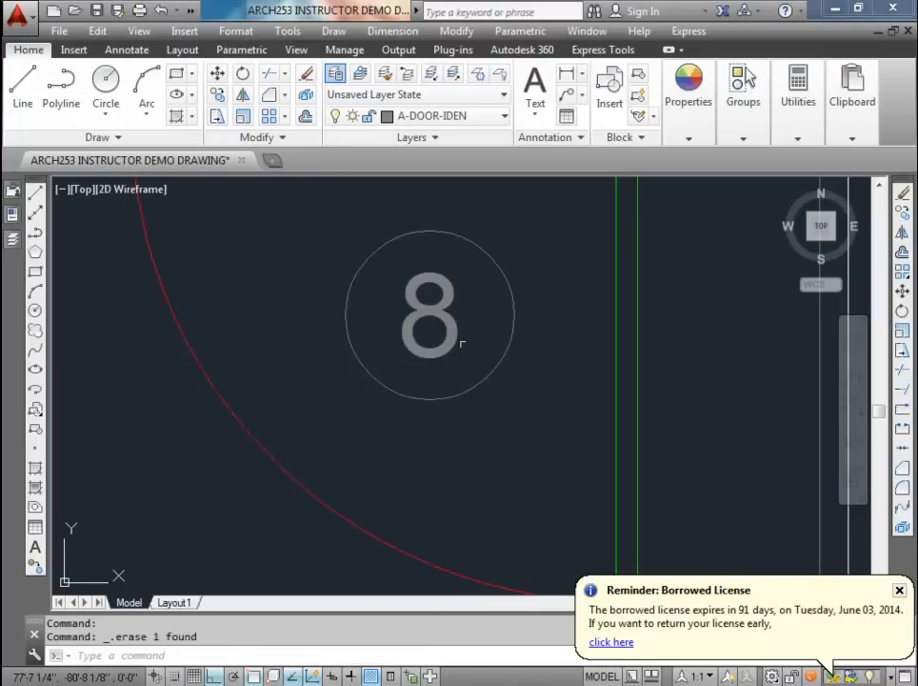
Step: Open the door block definition for editing and erase the number 8 inside its circle
scroll(461, 342, "down", 5)
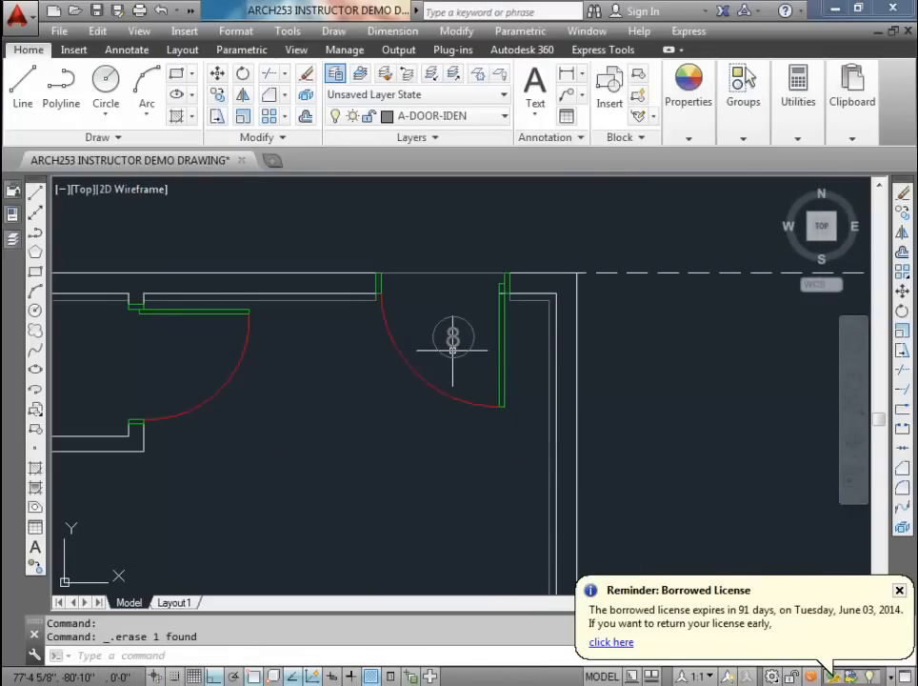
double_click(452, 340)
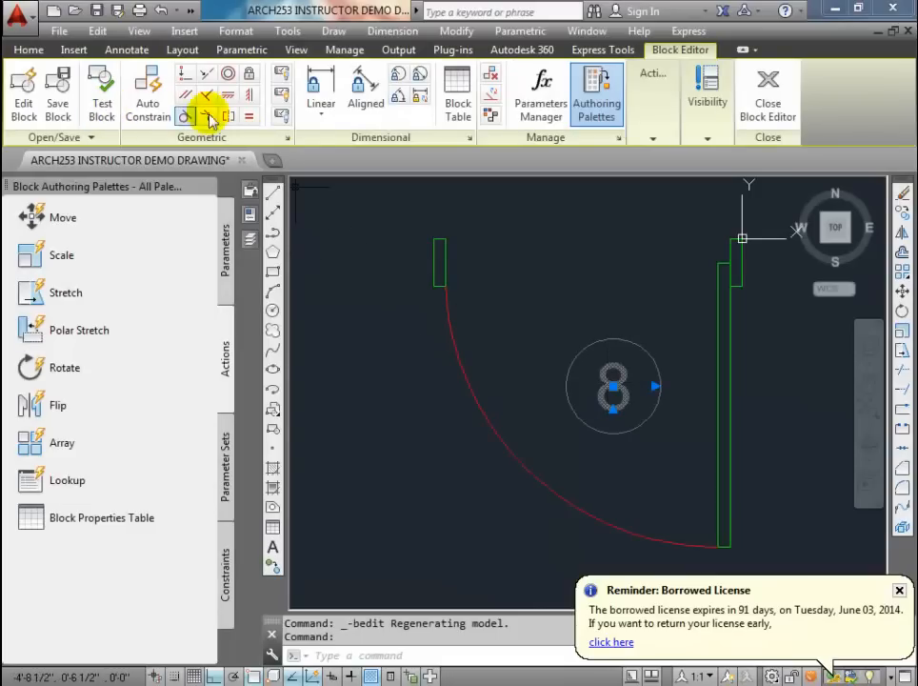
key("Delete")
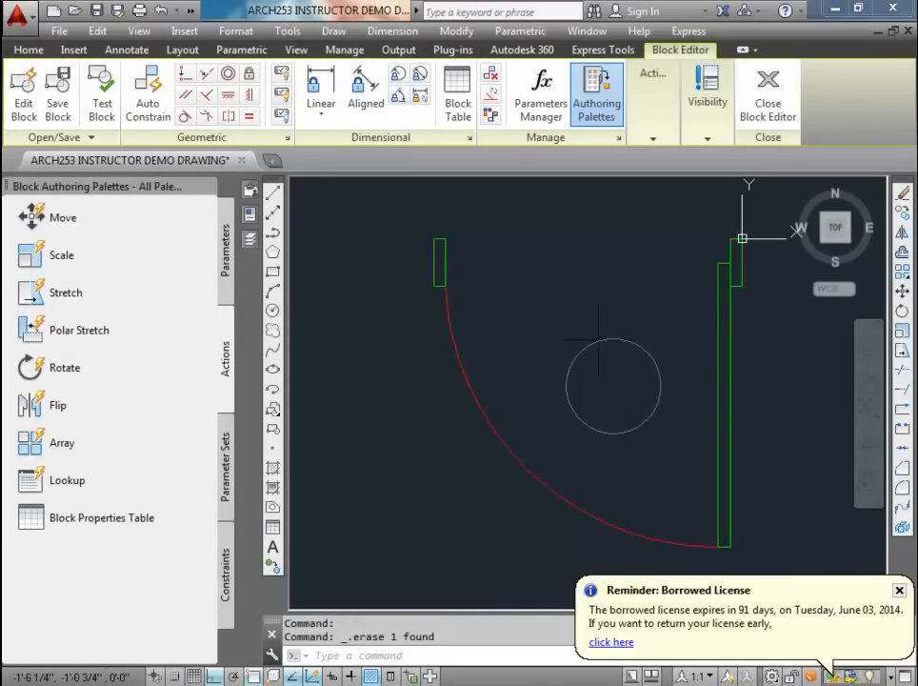
Step: Define an attribute with tag doortag, prompt "Door Number?", default 1, Middle center justification and the DIMS text style
left_click(29, 50)
left_click(73, 50)
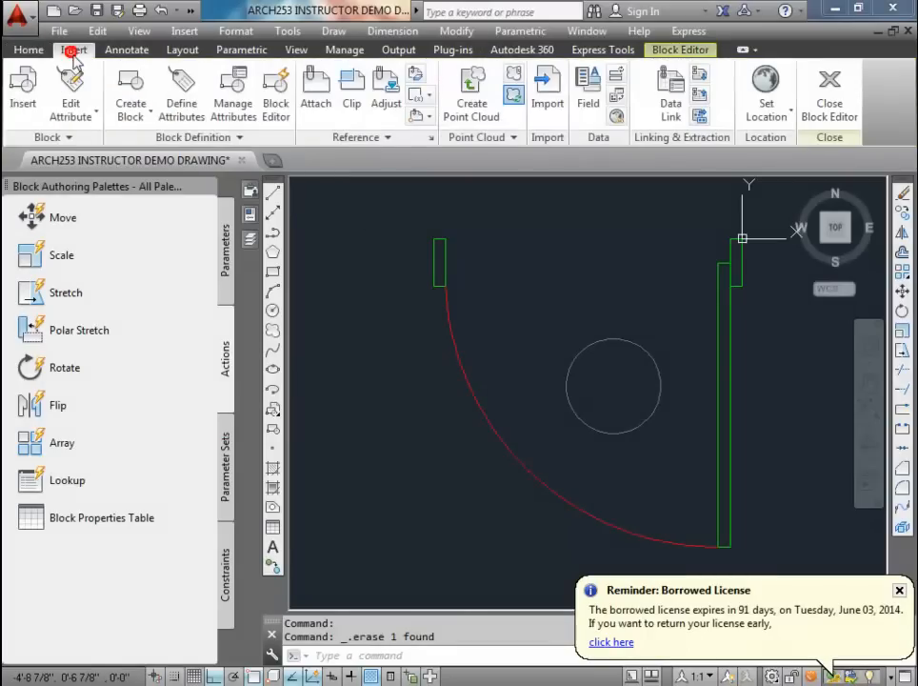
left_click(183, 86)
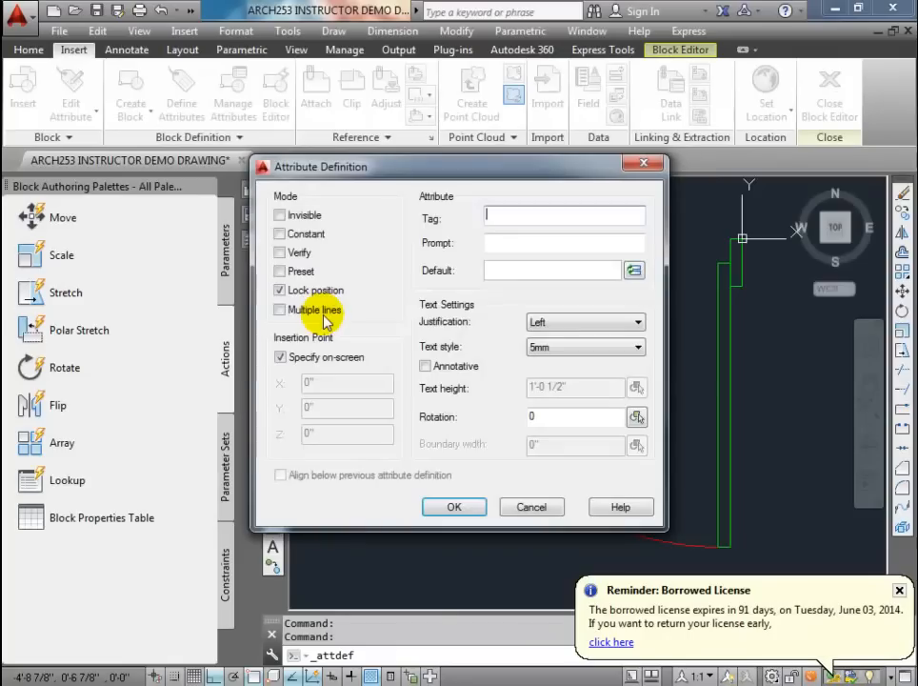
type("doortag")
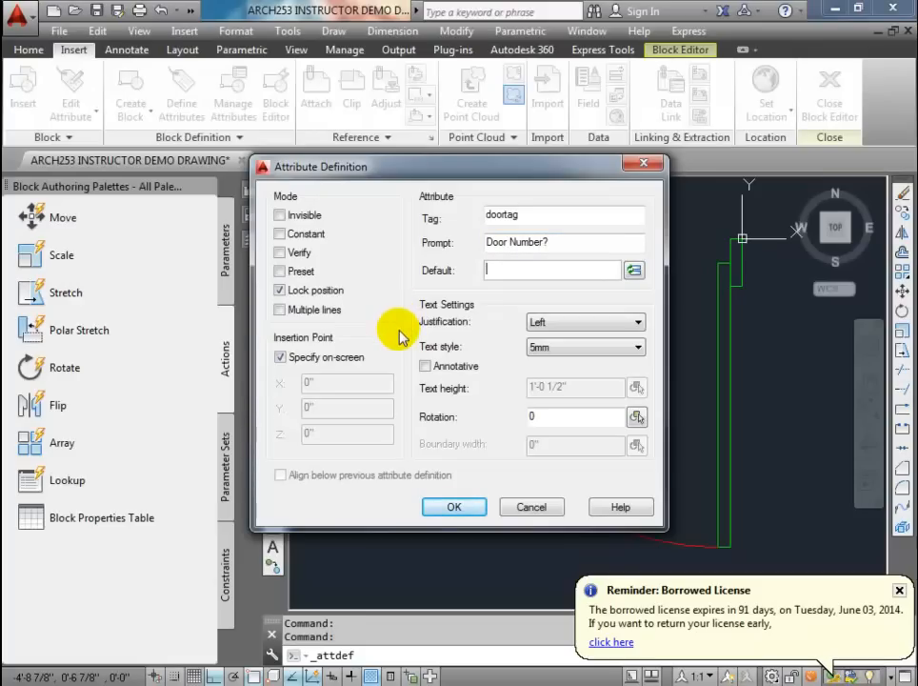
type("1")
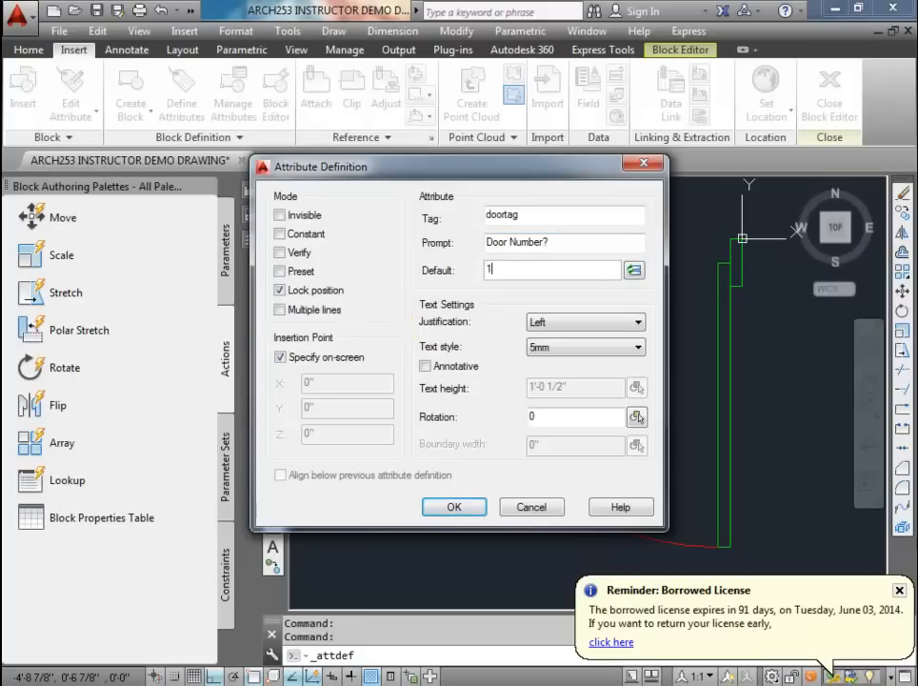
left_click(591, 324)
left_click(562, 454)
left_click(585, 348)
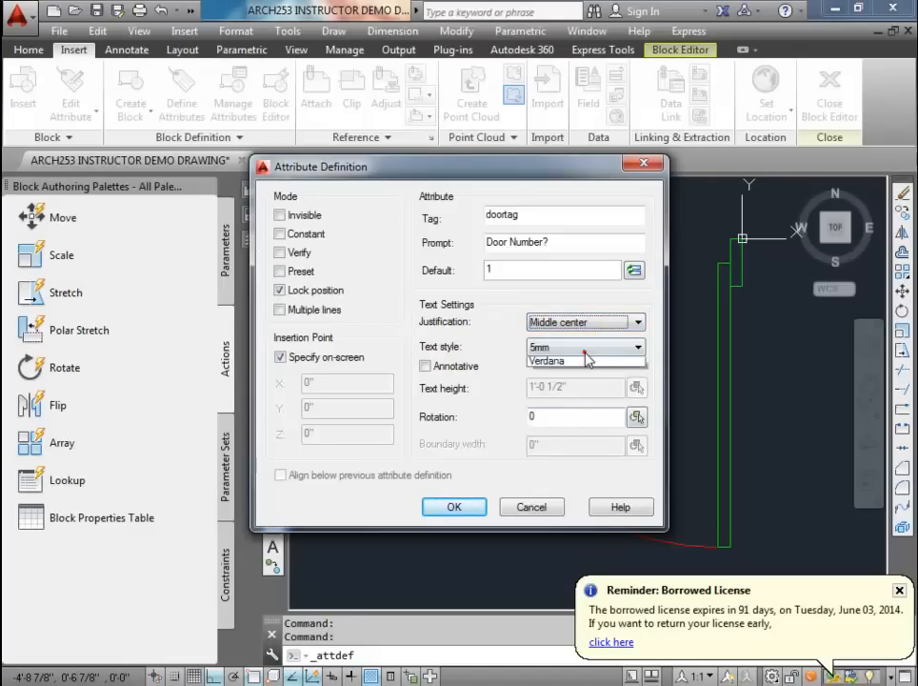
left_click(550, 420)
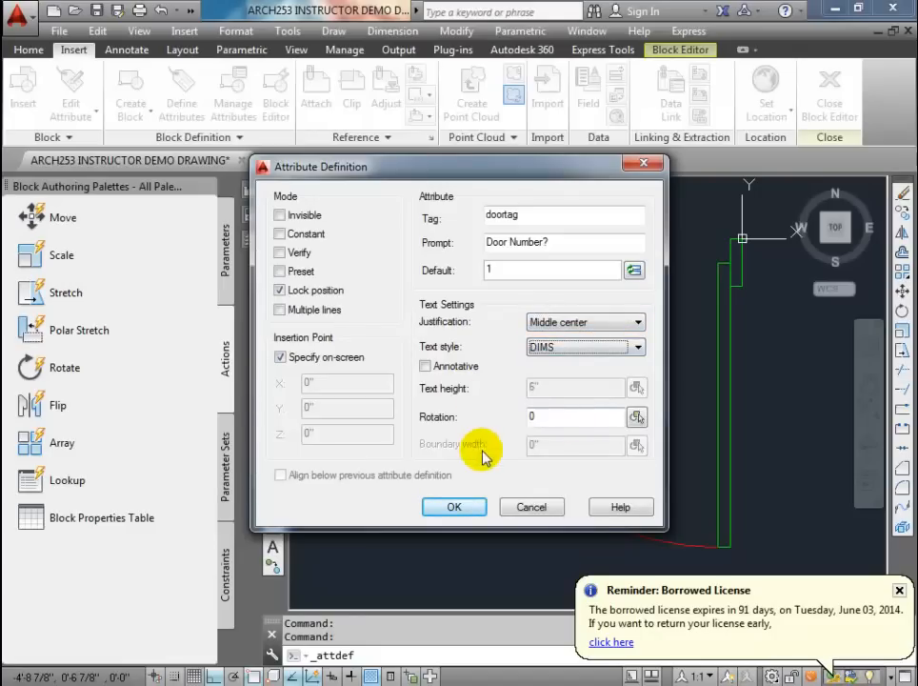
left_click(455, 507)
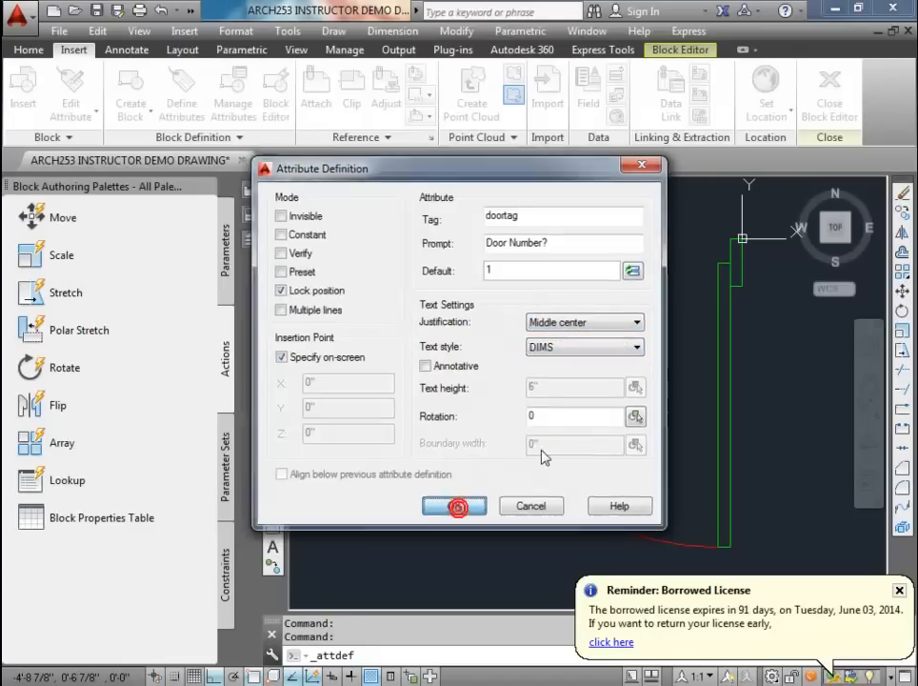
Step: Place the attribute definition at the centre of the circle and save the changes to the 3'Door block
left_click(612, 386)
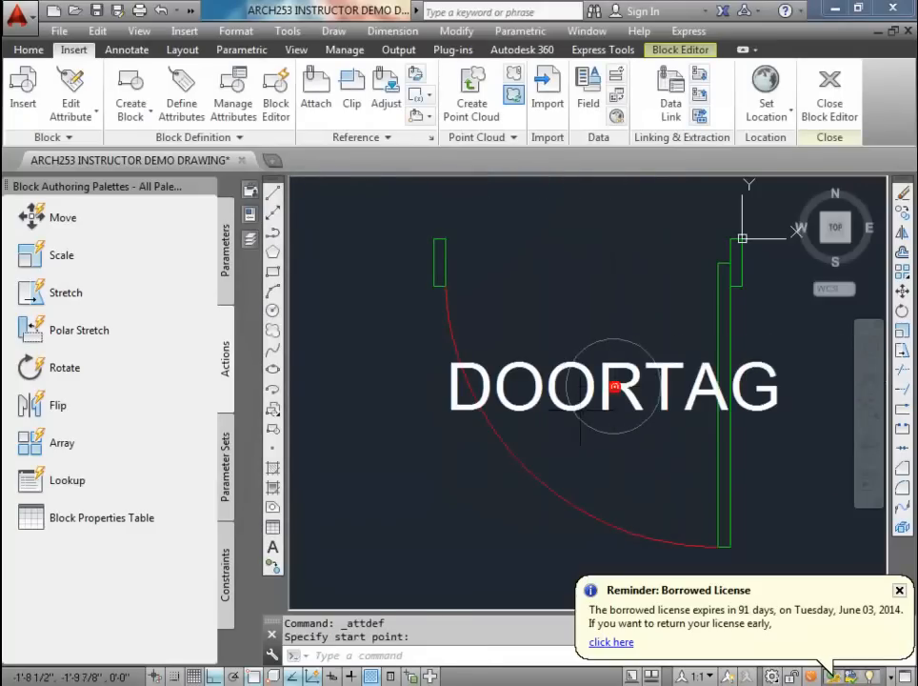
left_click(844, 107)
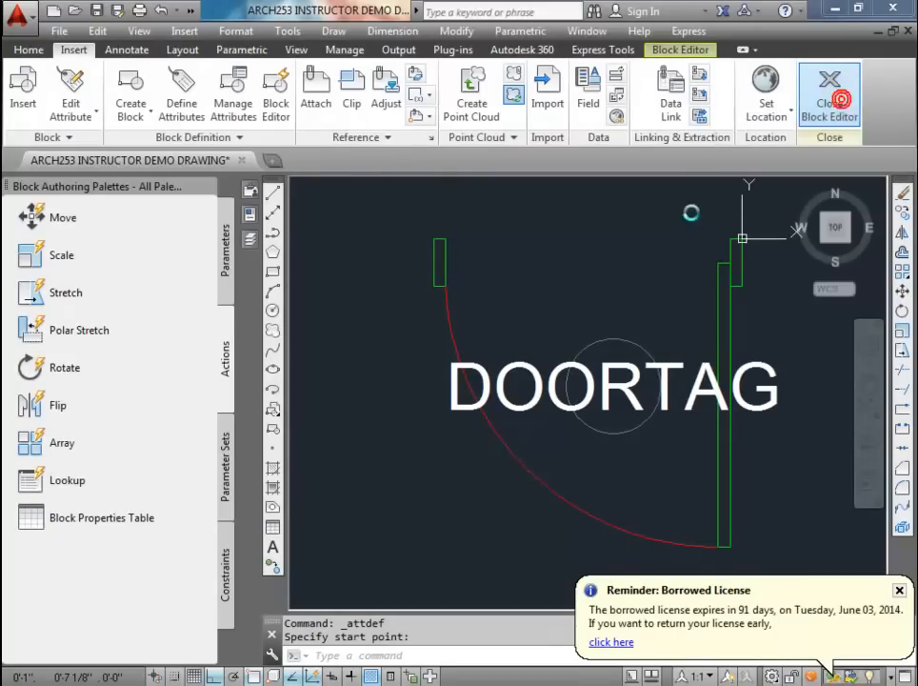
left_click(441, 320)
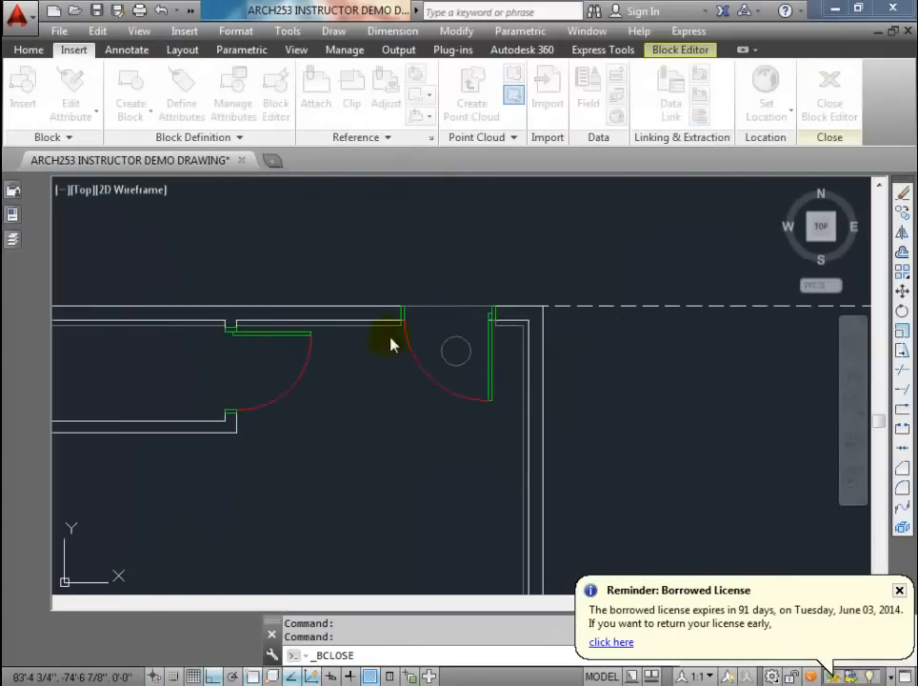
Step: Reopen the 3'Door block definition to check its attribute, then close it without changes
left_click(457, 362)
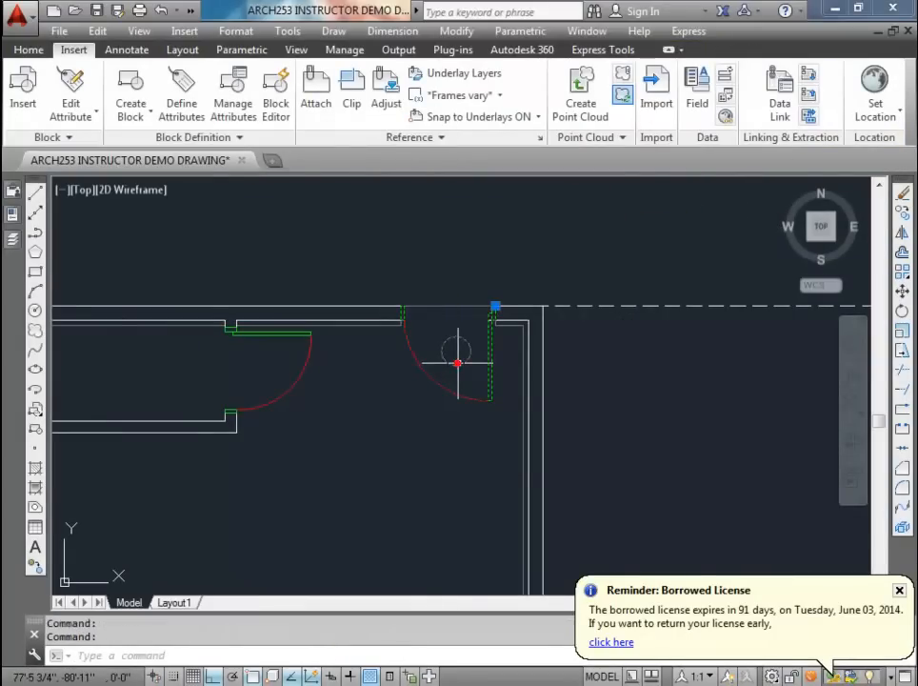
double_click(457, 363)
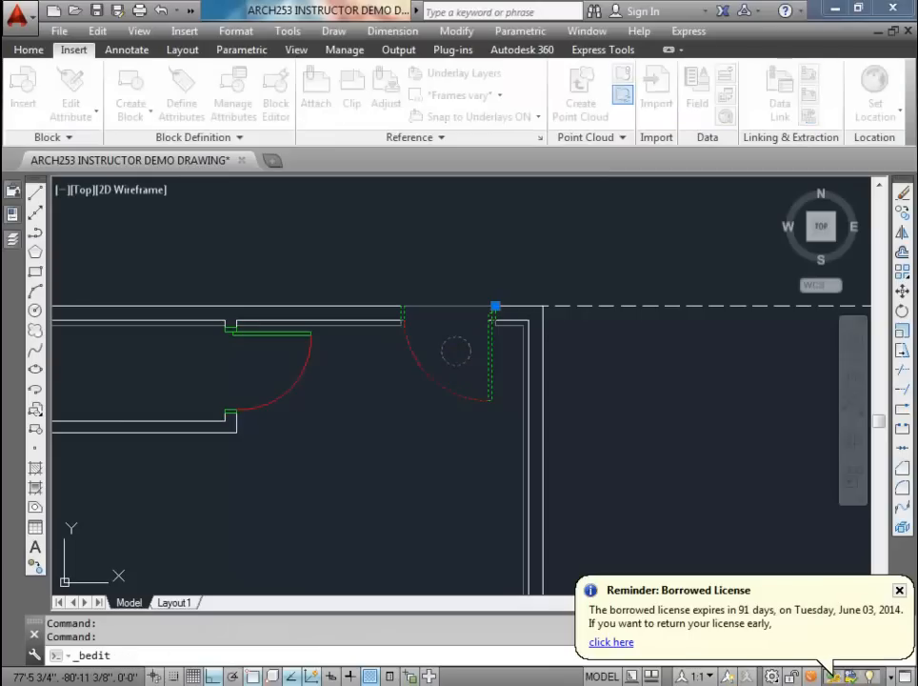
left_click_drag(165, 165, 223, 143)
left_click(247, 411)
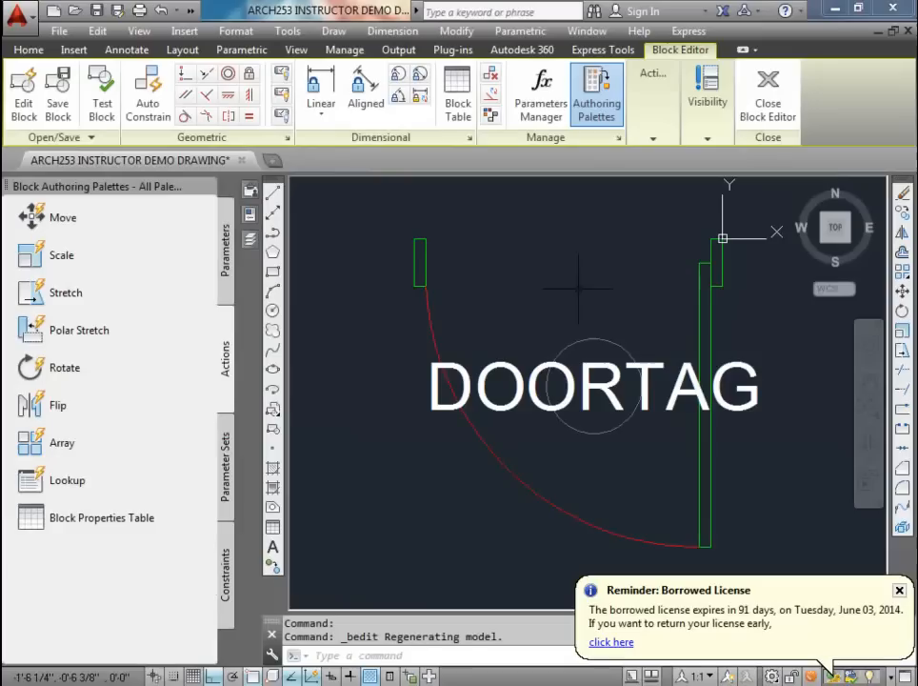
left_click(768, 103)
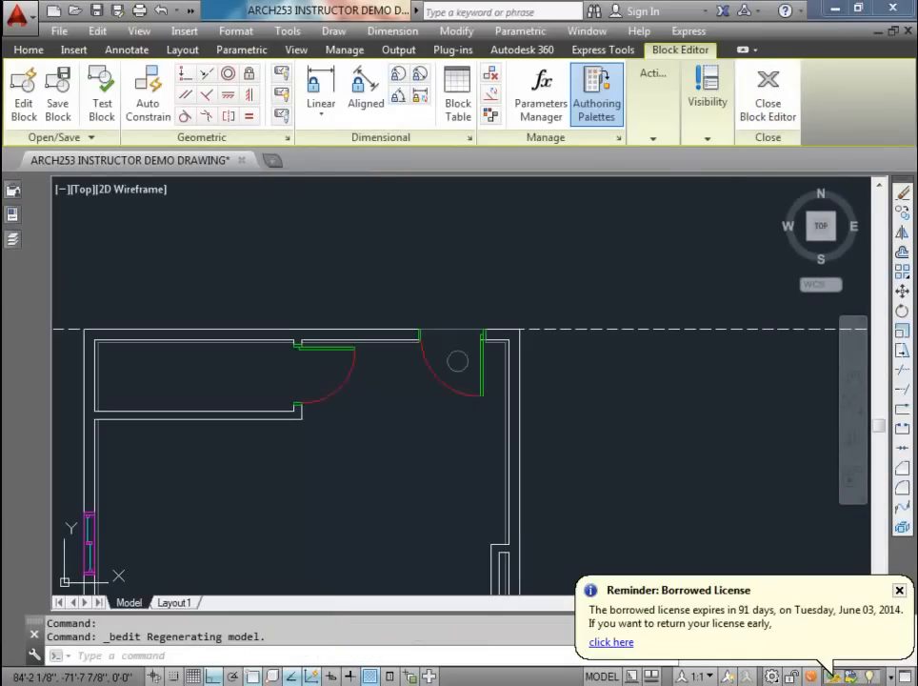
Step: Set the door number attribute of the inserted 3'Door block to 8
double_click(455, 370)
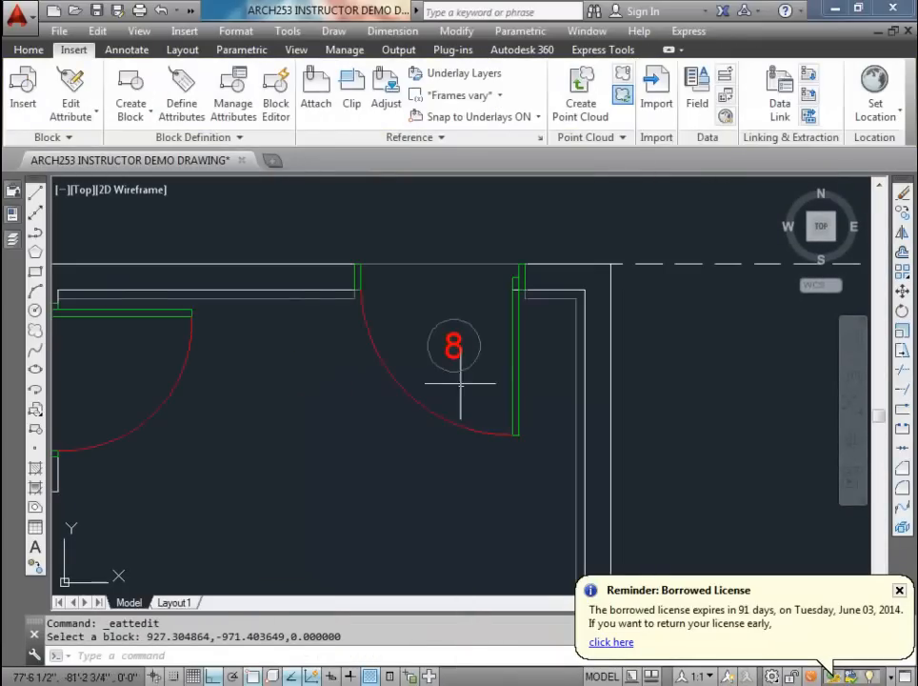
double_click(455, 371)
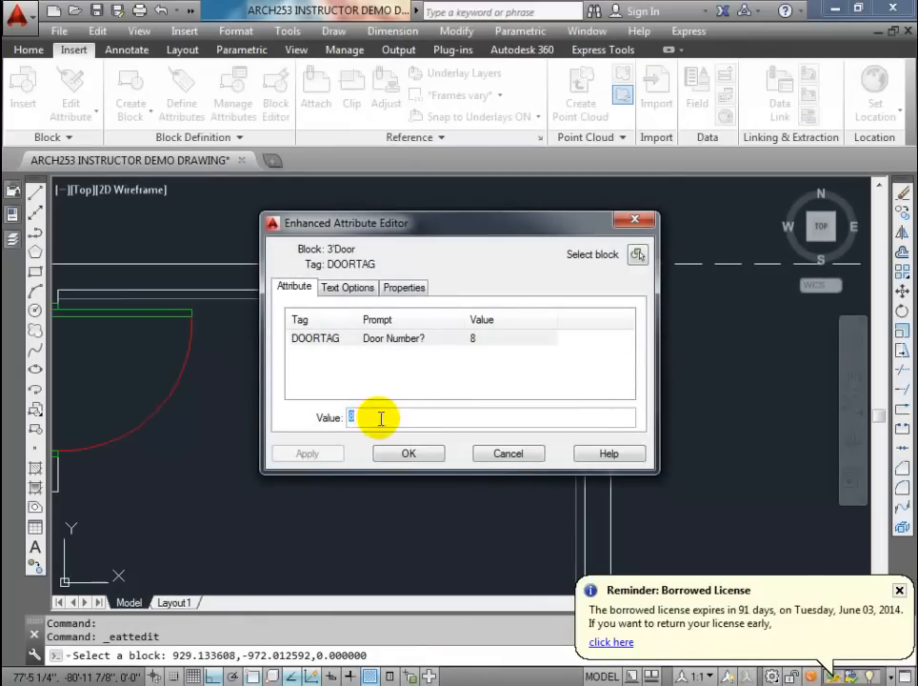
left_click(406, 455)
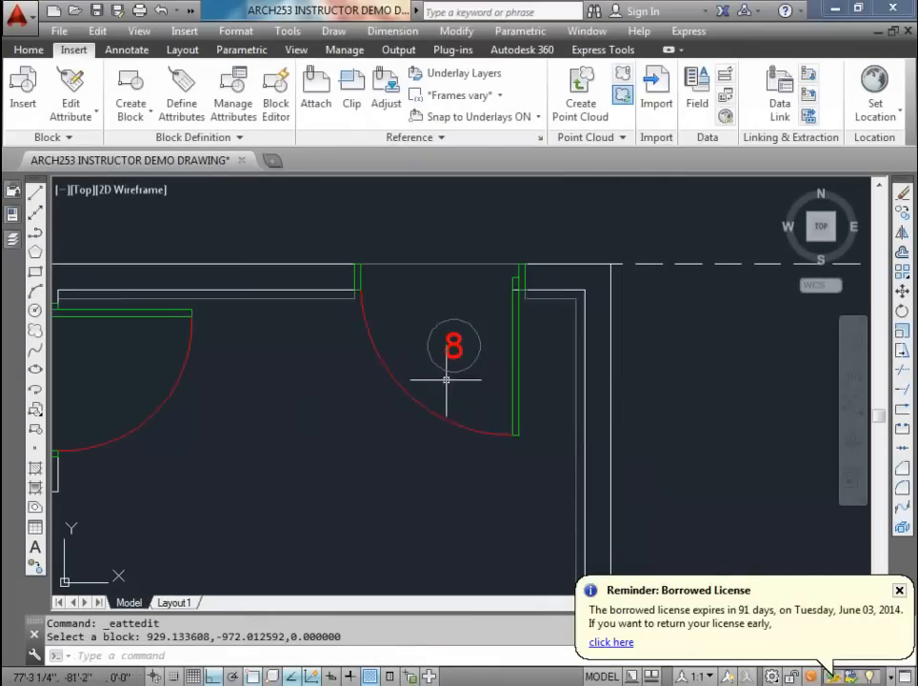
key("Escape")
key("Escape")
Step: Put the DOORTAG attribute inside the 3'Door block definition on layer A-DOOR-IDEN and save the block changes
left_click(452, 341)
right_click(452, 341)
left_click(507, 218)
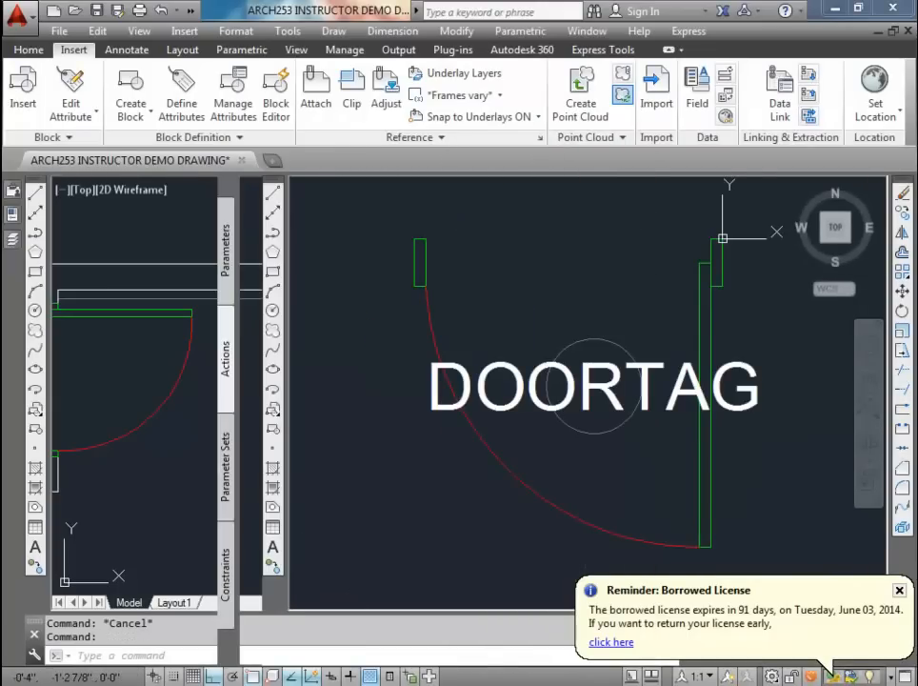
left_click(517, 405)
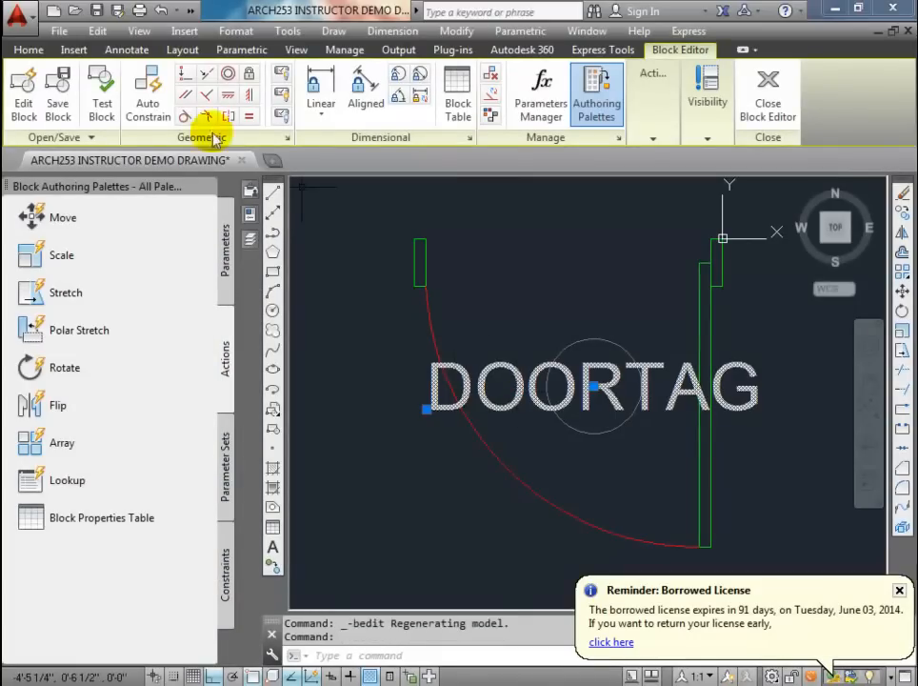
left_click(29, 50)
left_click(492, 122)
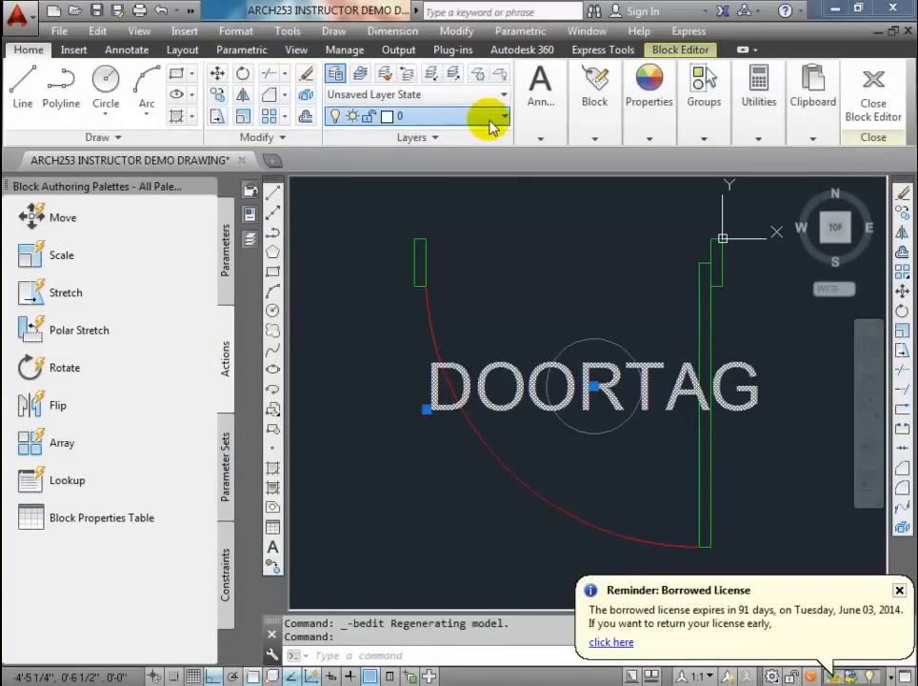
left_click(492, 116)
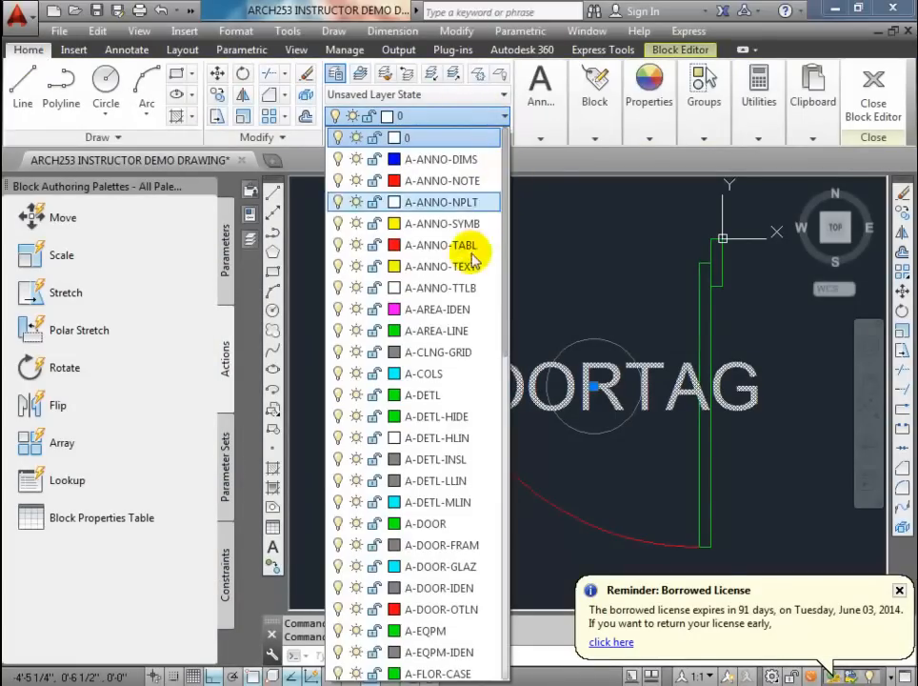
scroll(507, 385, "down", 2)
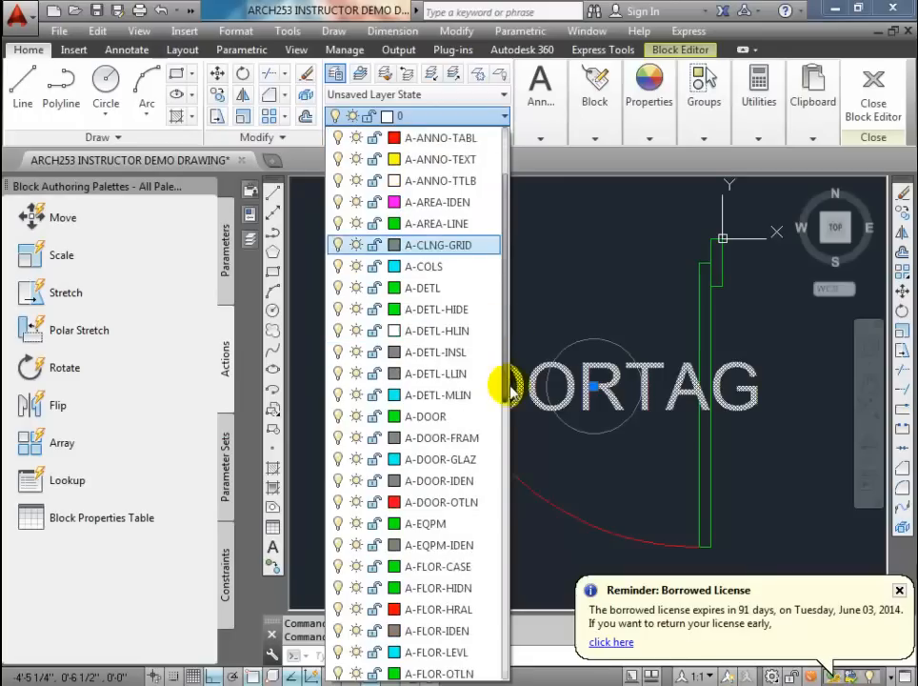
left_click(473, 459)
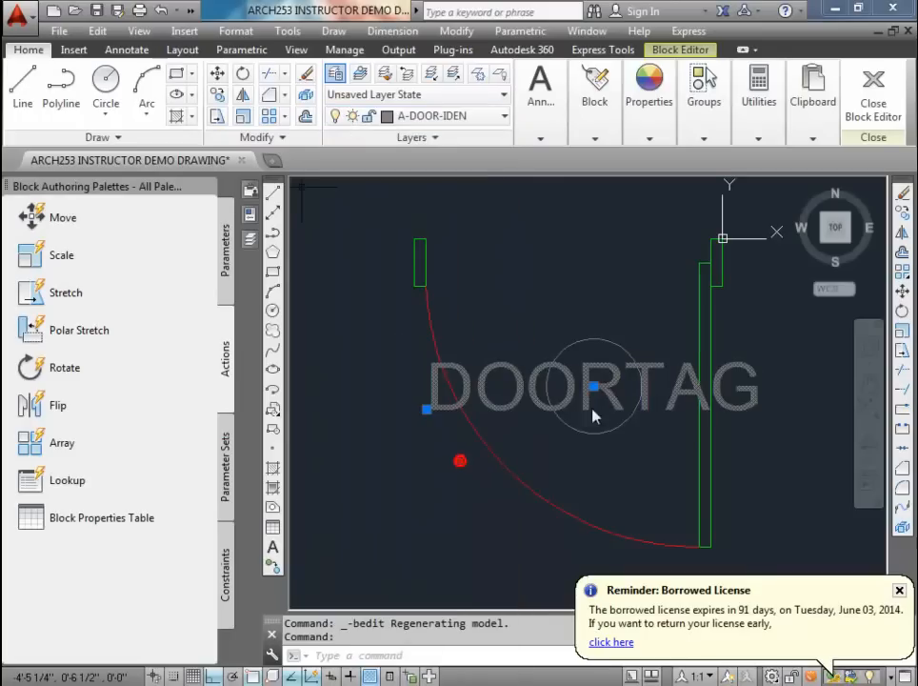
left_click(872, 95)
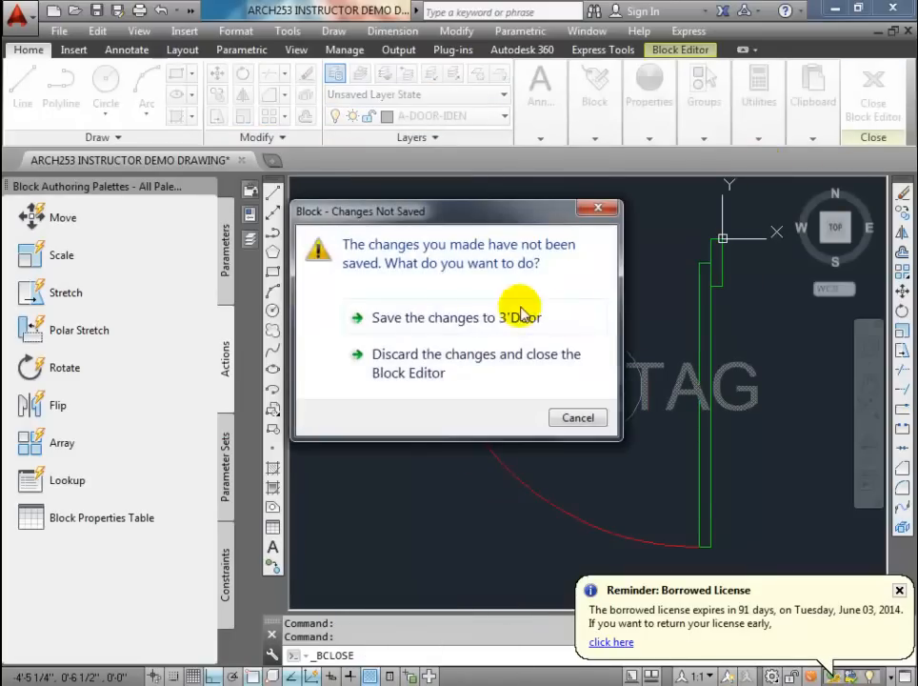
left_click(492, 317)
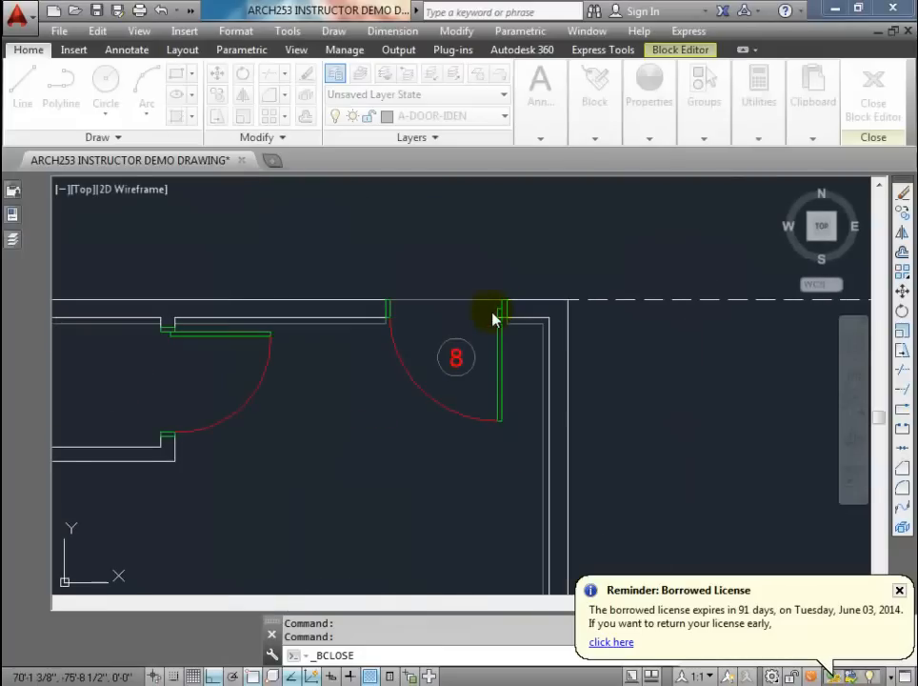
Step: Synchronize the attributes of the inserted 3'Door block with its updated definition using the Block Attribute Manager
left_click(453, 351)
left_click(130, 52)
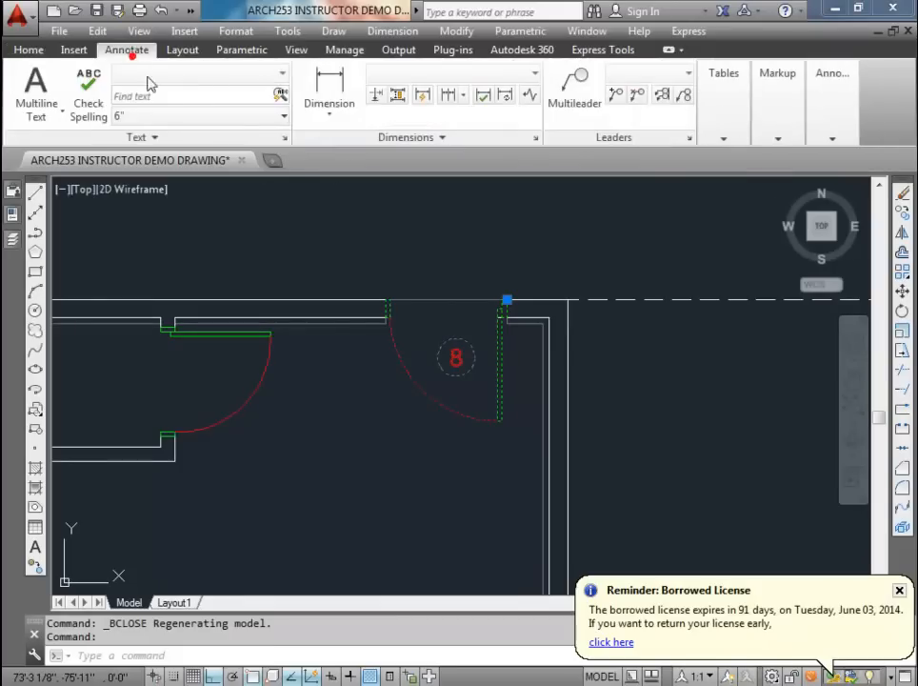
left_click(74, 50)
left_click(232, 105)
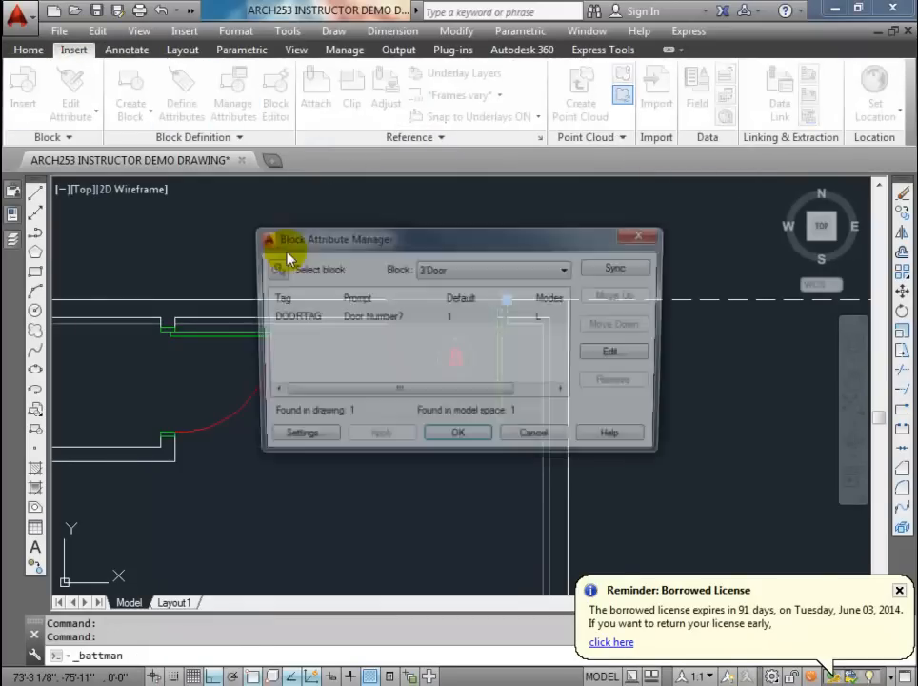
left_click(619, 268)
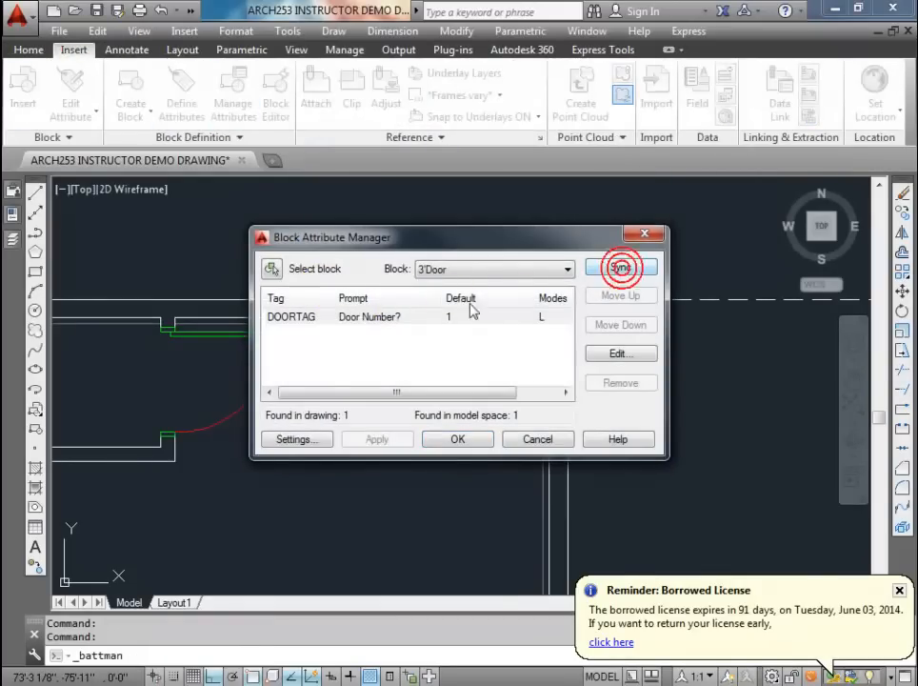
left_click(467, 439)
left_click(466, 437)
key("Escape")
key("Escape")
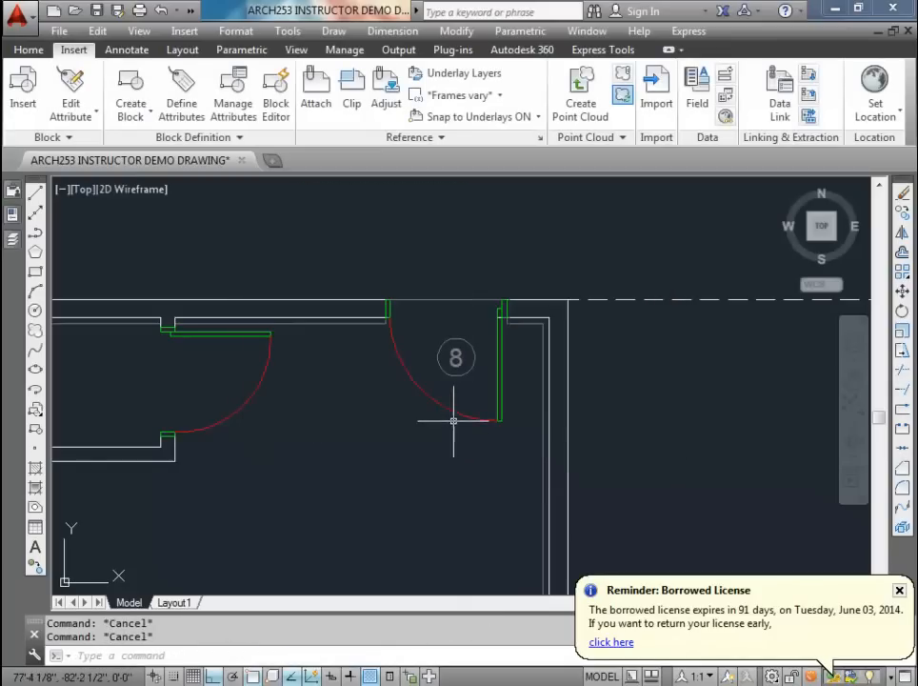
Step: Try to define the interior door's jambs, panel and swing arc as a block named 2'8"Door, with the base point at the upper jamb's outer corner
scroll(444, 391, "up", 2)
middle_click_drag(445, 397, 596, 391)
scroll(598, 389, "down", 3)
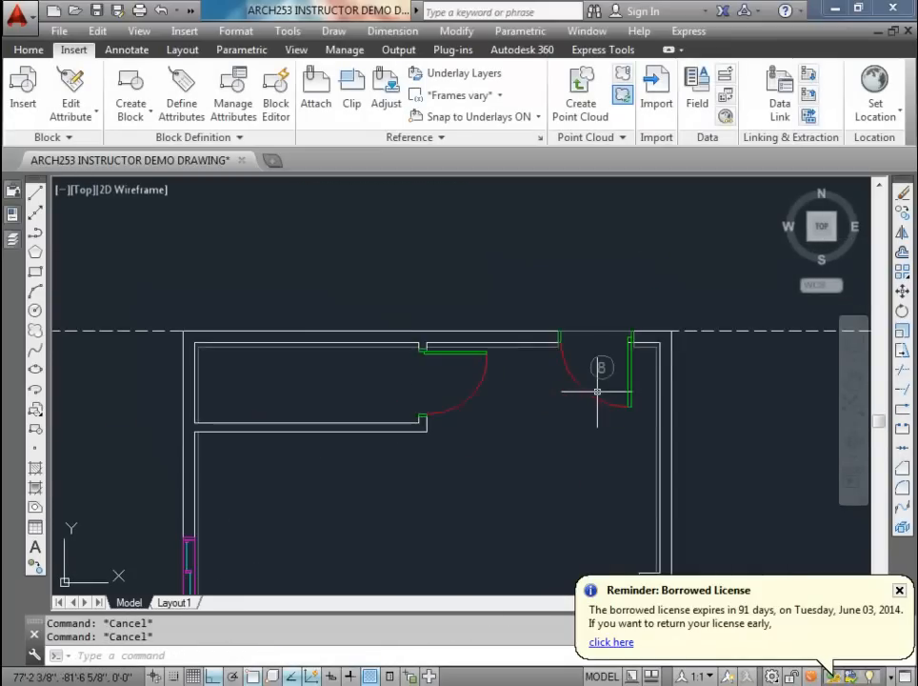
scroll(470, 416, "up", 2)
left_click(469, 390)
key("Escape")
scroll(463, 372, "up", 2)
middle_click_drag(463, 371, 443, 389)
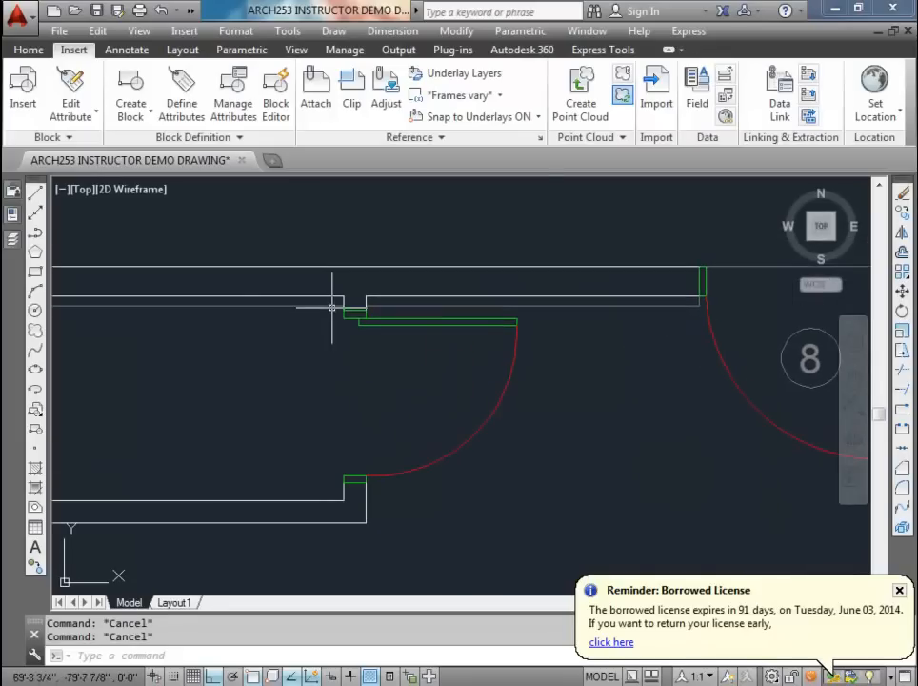
scroll(333, 305, "up", 2)
left_click(337, 310)
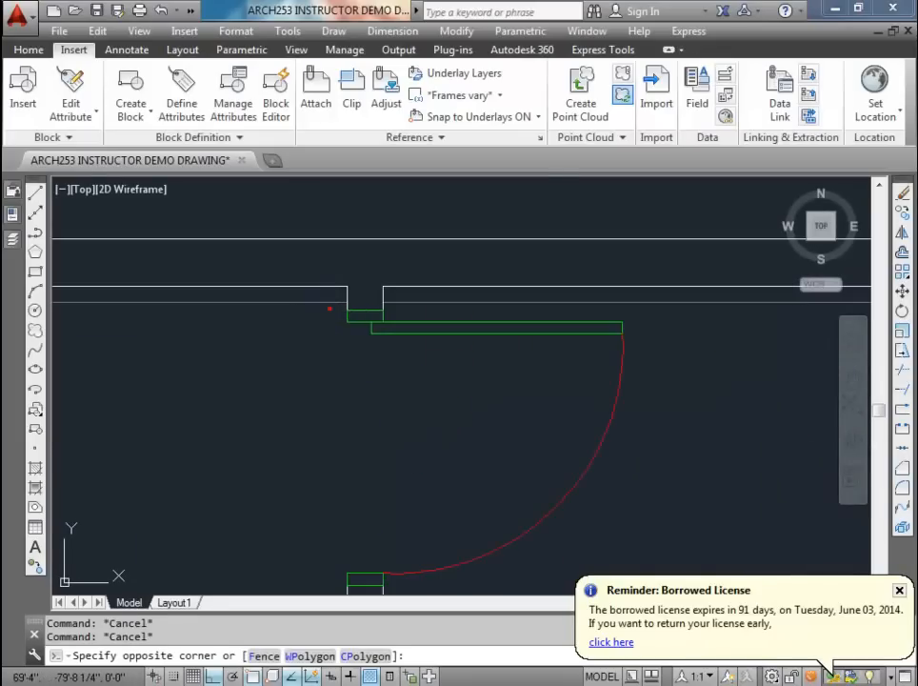
scroll(356, 329, "down", 3)
left_click(494, 435)
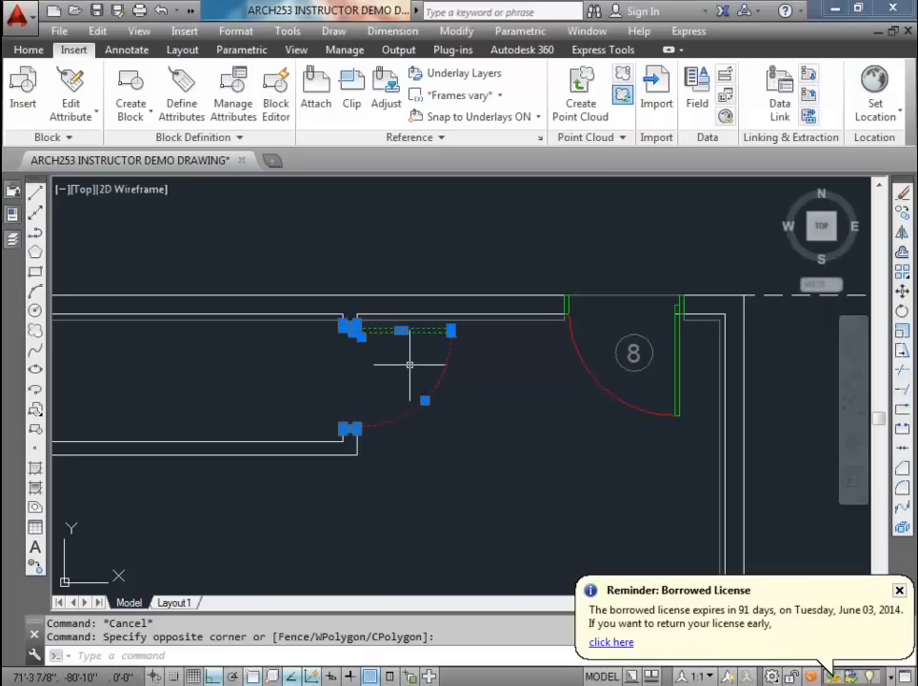
scroll(410, 365, "up", 2)
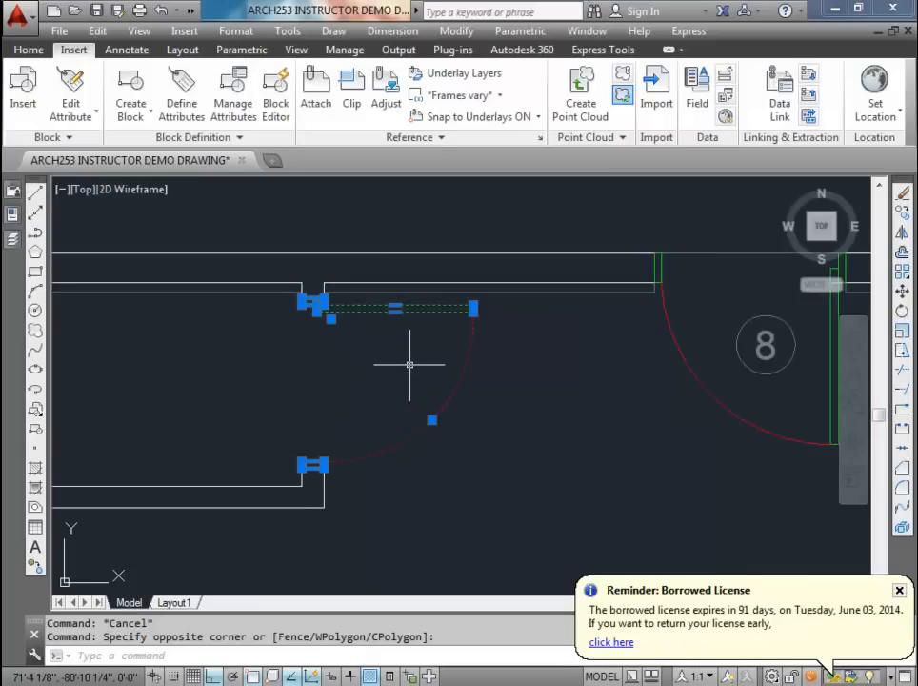
left_click(123, 105)
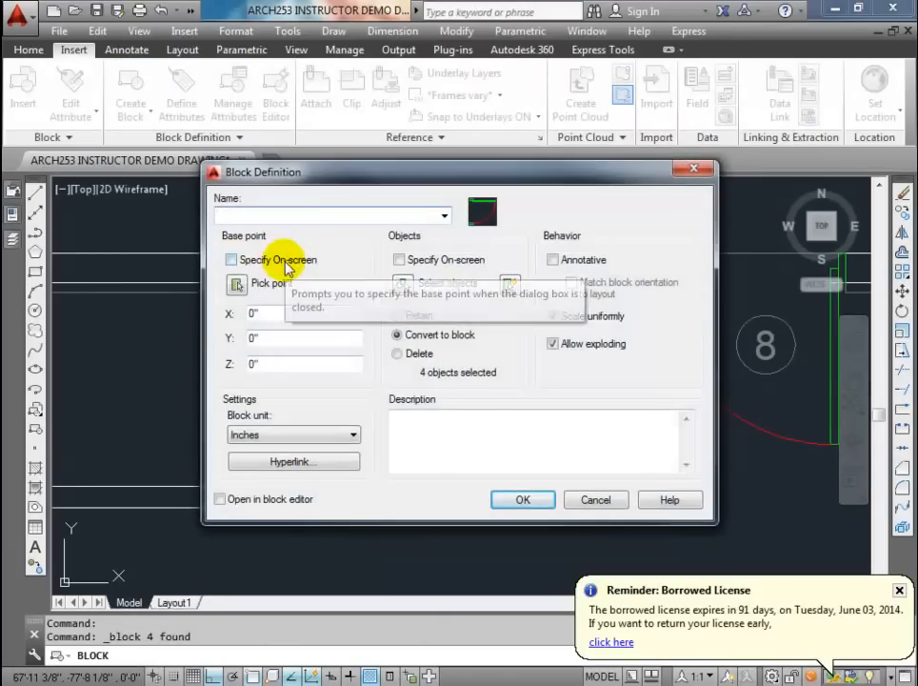
type("2'8\"Do")
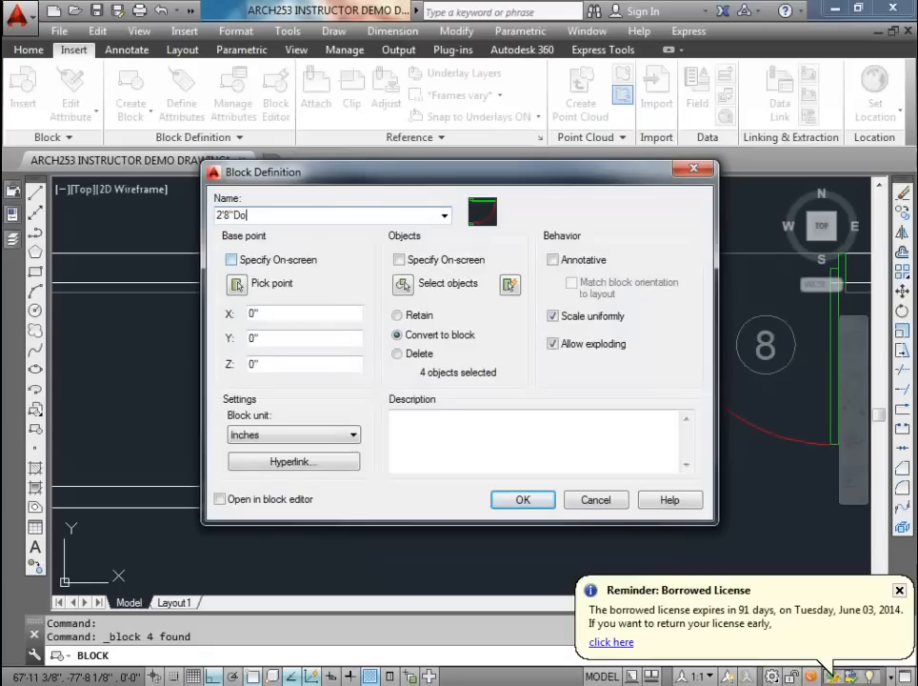
type("or")
left_click(236, 283)
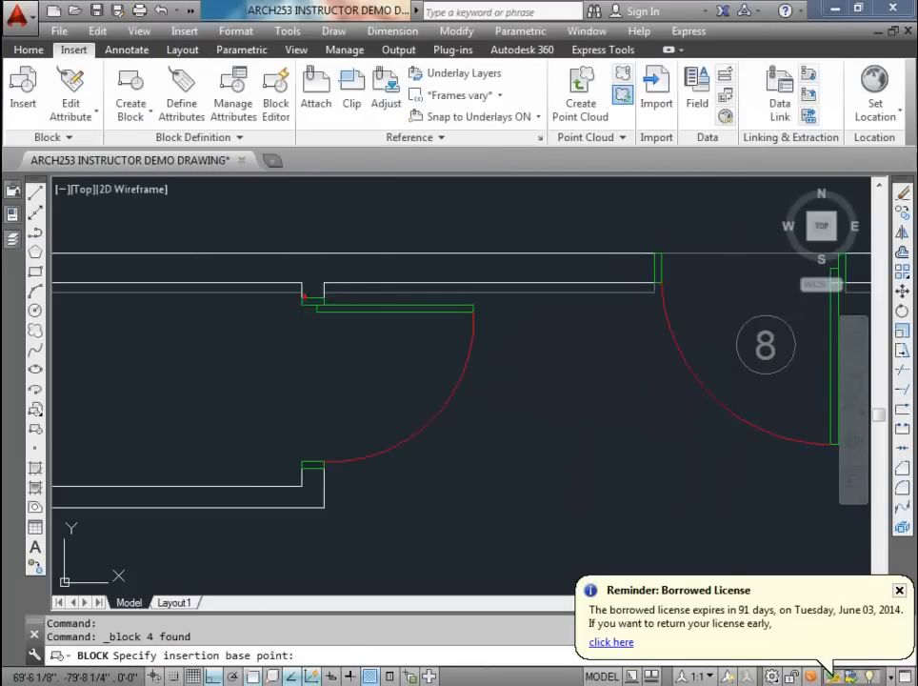
left_click(303, 297)
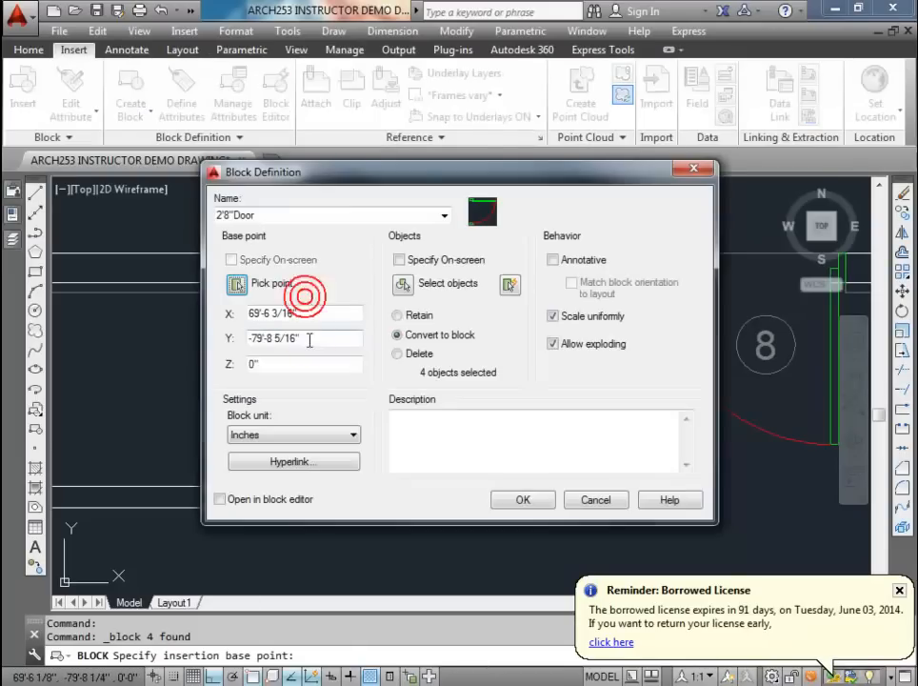
left_click(520, 501)
left_click(575, 374)
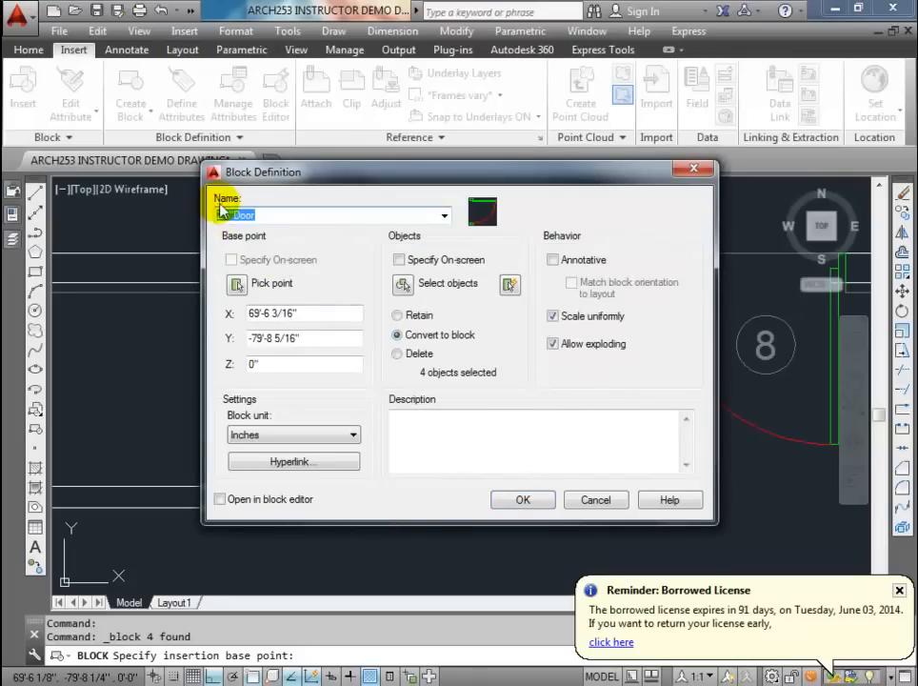
Step: Correct the block name to 2'8Door without the inch mark and create the block
left_click(226, 214)
key("BackSpace")
type("_")
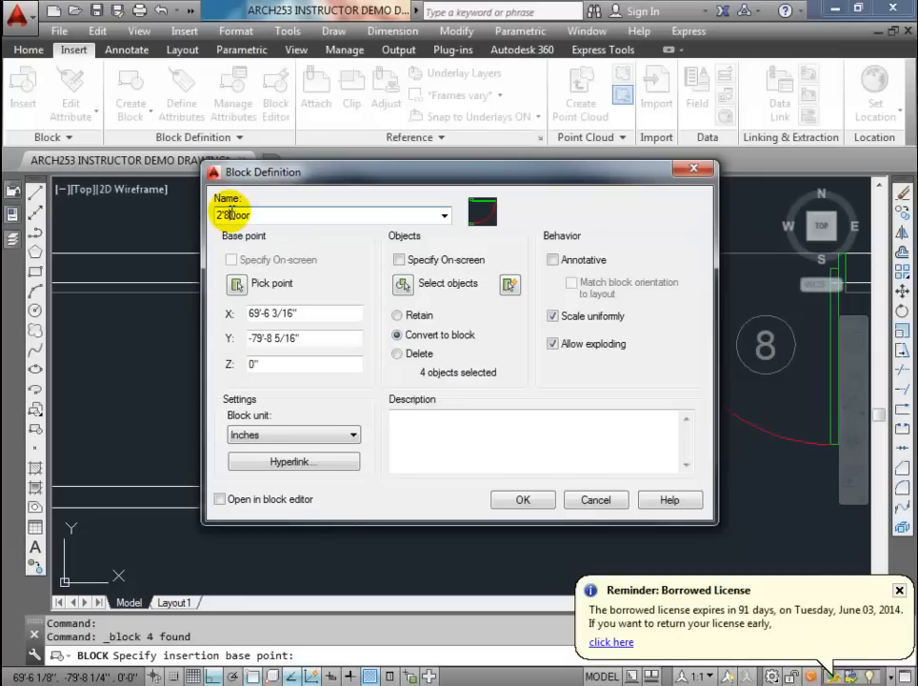
left_click(517, 502)
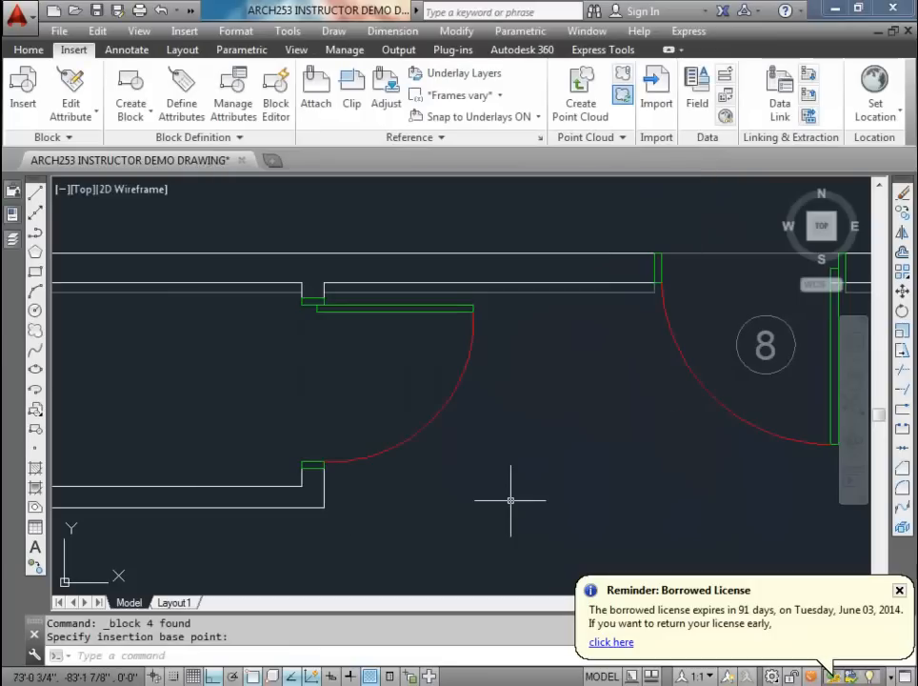
left_click(327, 324)
left_click(307, 322)
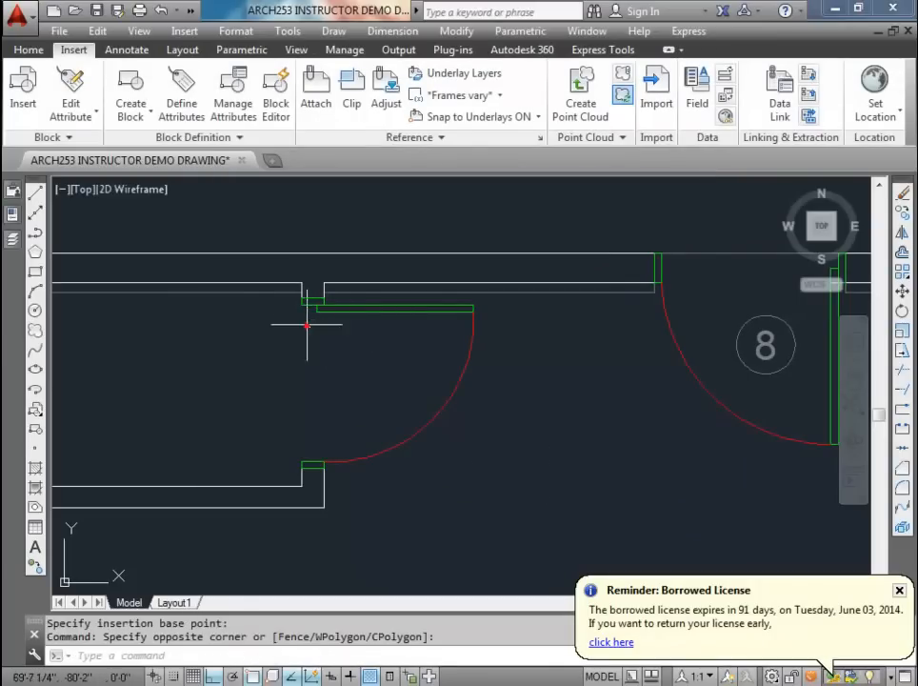
key("space")
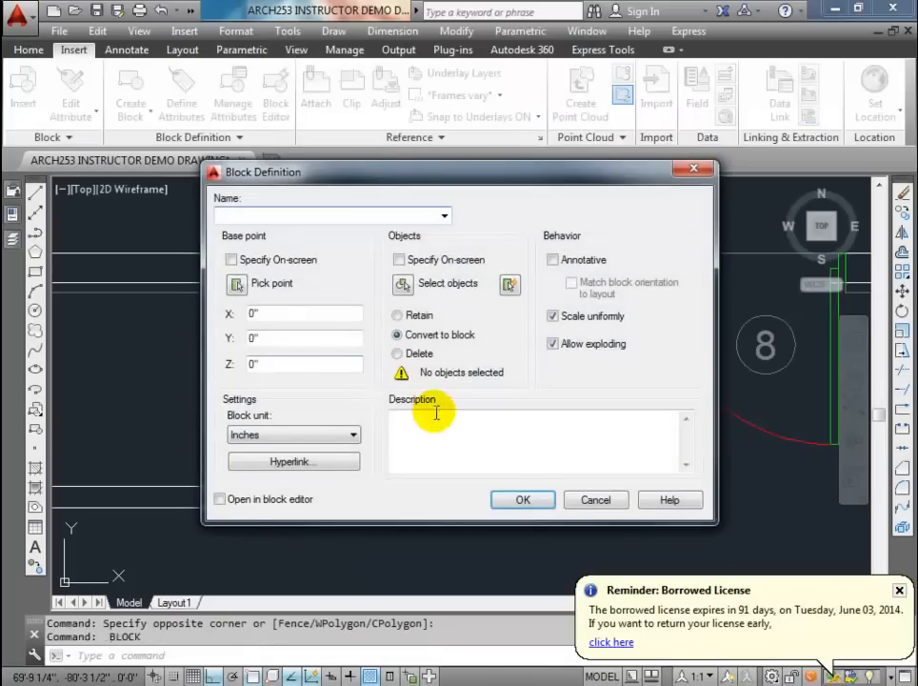
left_click(594, 499)
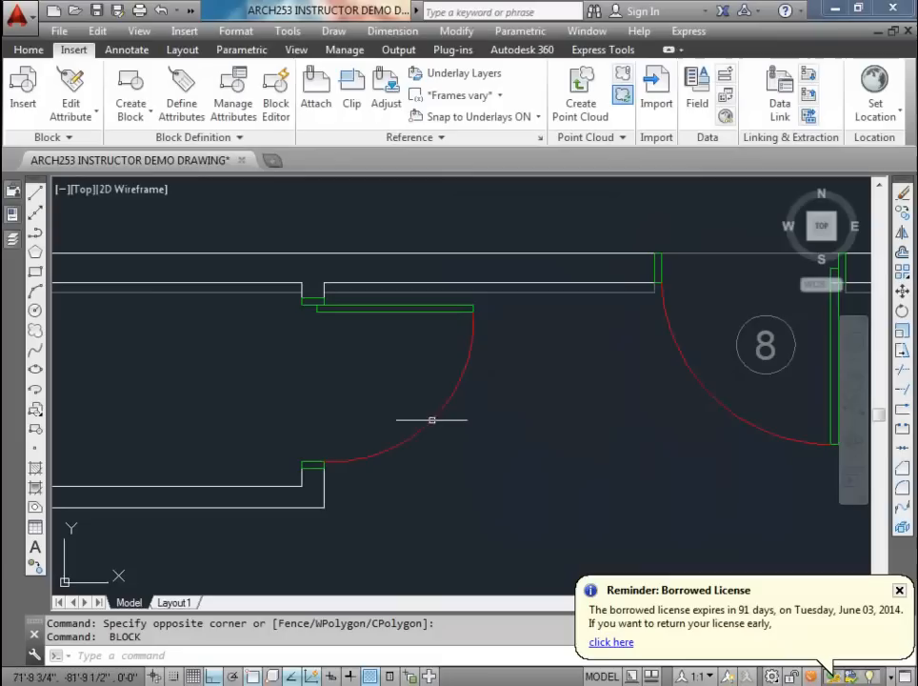
Step: Try to redefine the 2'8Door block from the converted interior door, with the base point at the upper jamb's outer corner
left_click(288, 296)
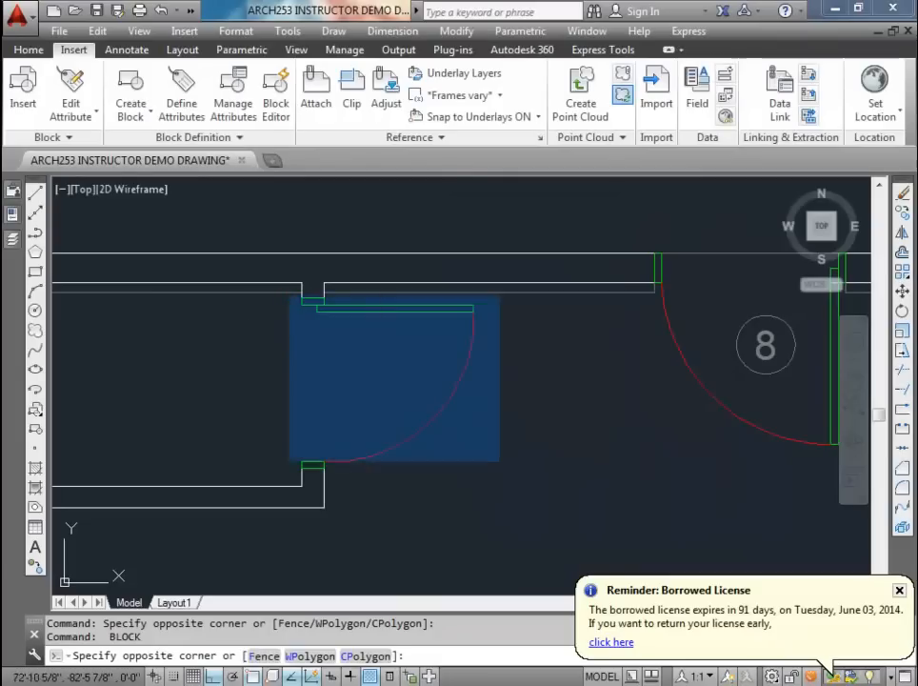
left_click(498, 465)
left_click(136, 106)
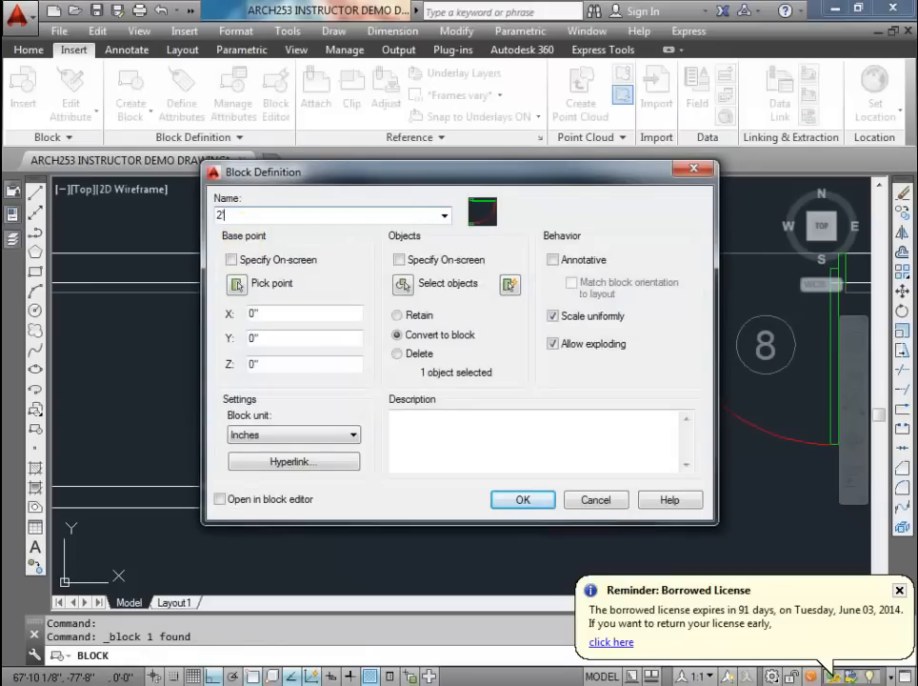
left_click(236, 283)
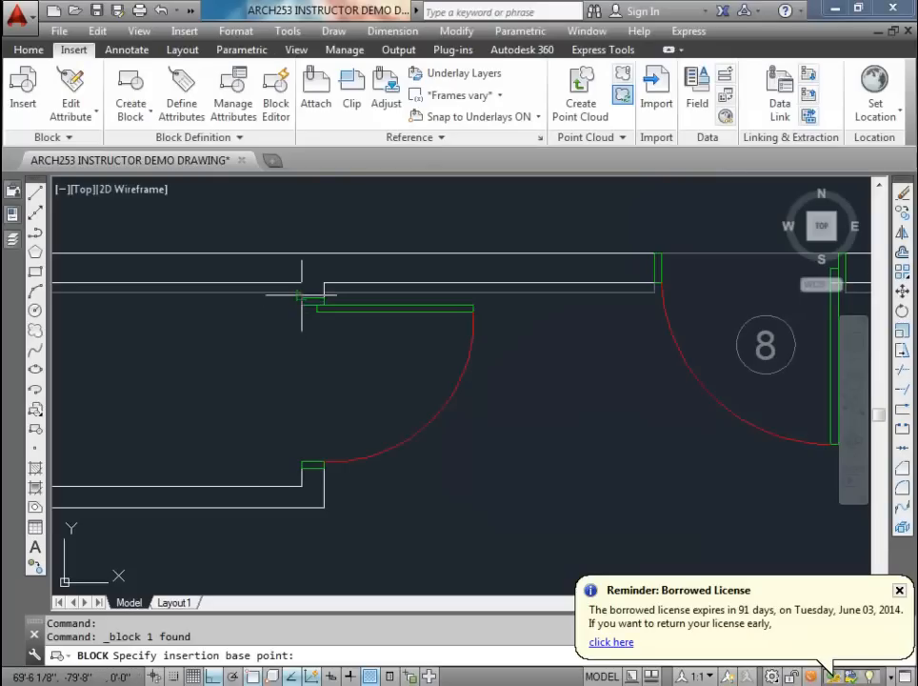
left_click(302, 297)
left_click(522, 498)
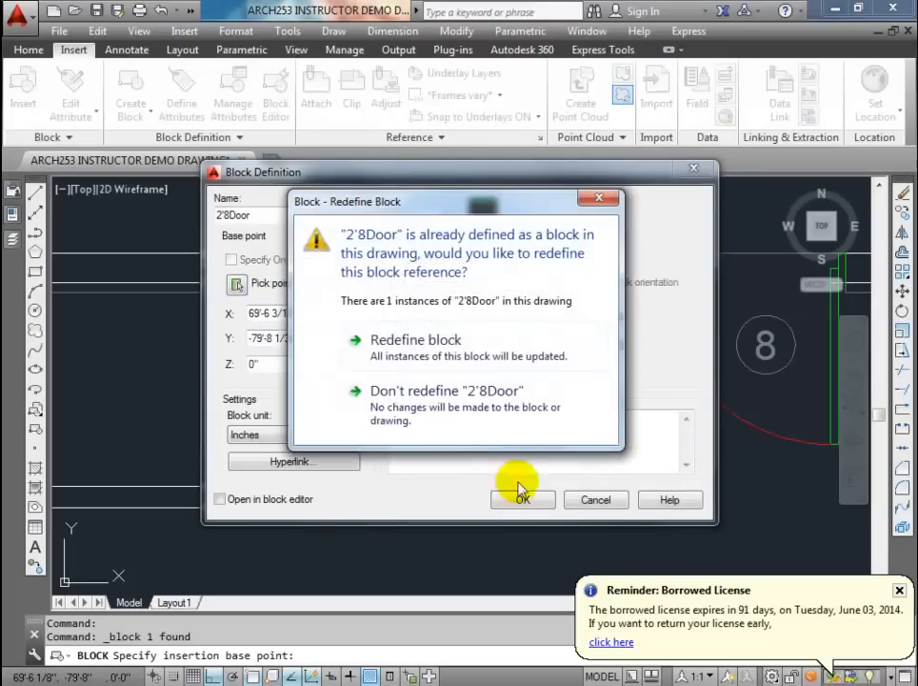
left_click(456, 349)
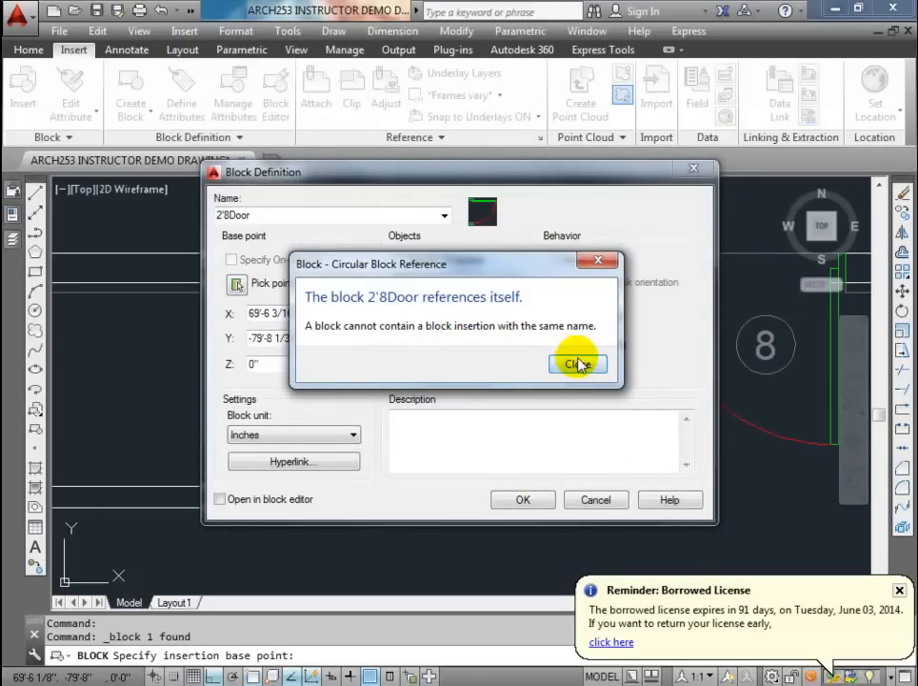
left_click(579, 366)
left_click(591, 498)
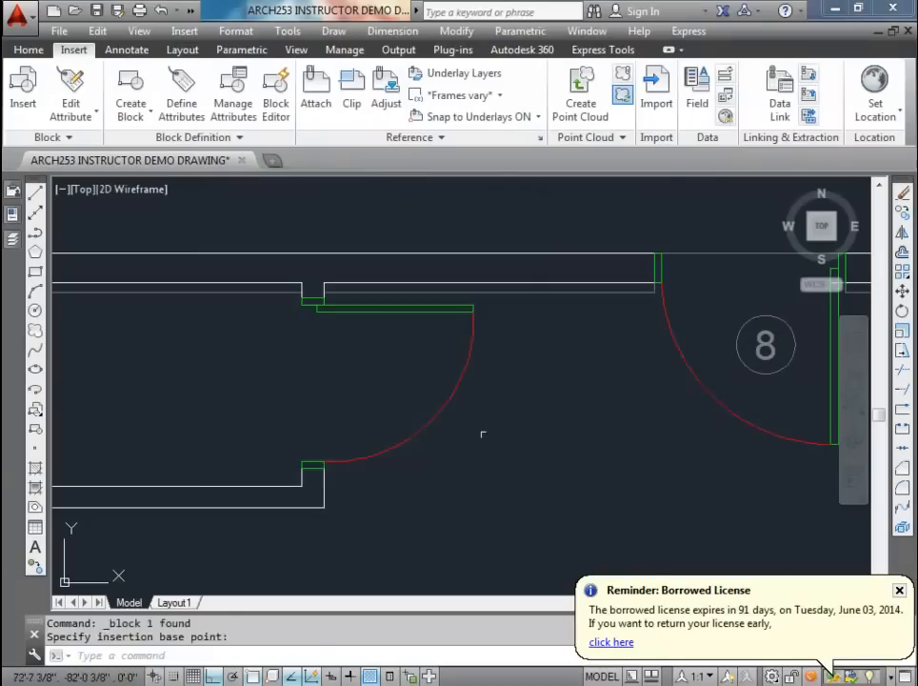
Step: Open the 2'8Door block in the Block Editor and make A-DOOR-IDEN the current layer
right_click(369, 311)
left_click(403, 238)
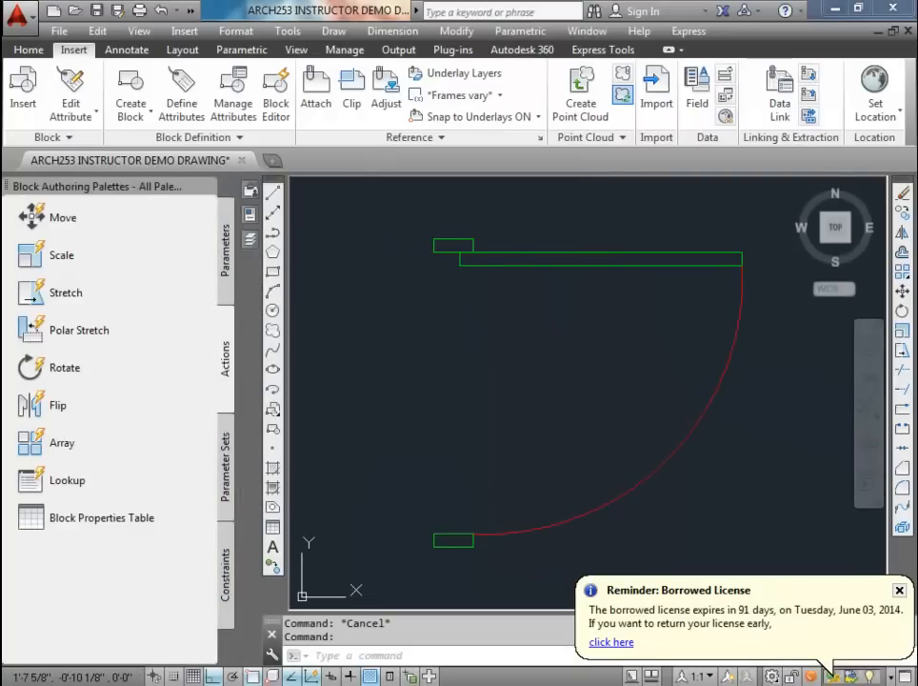
left_click(29, 50)
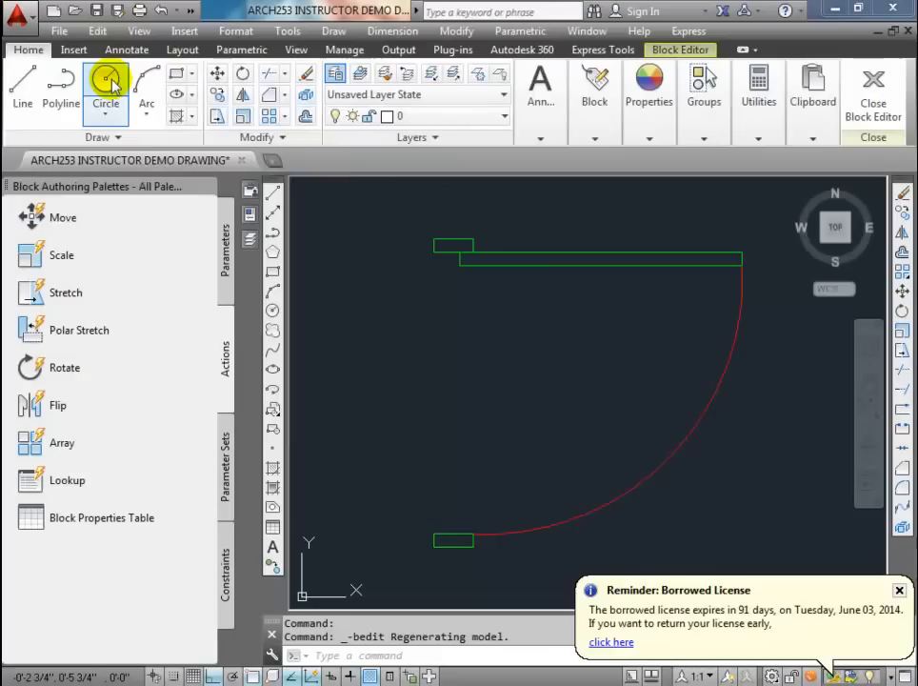
left_click(506, 116)
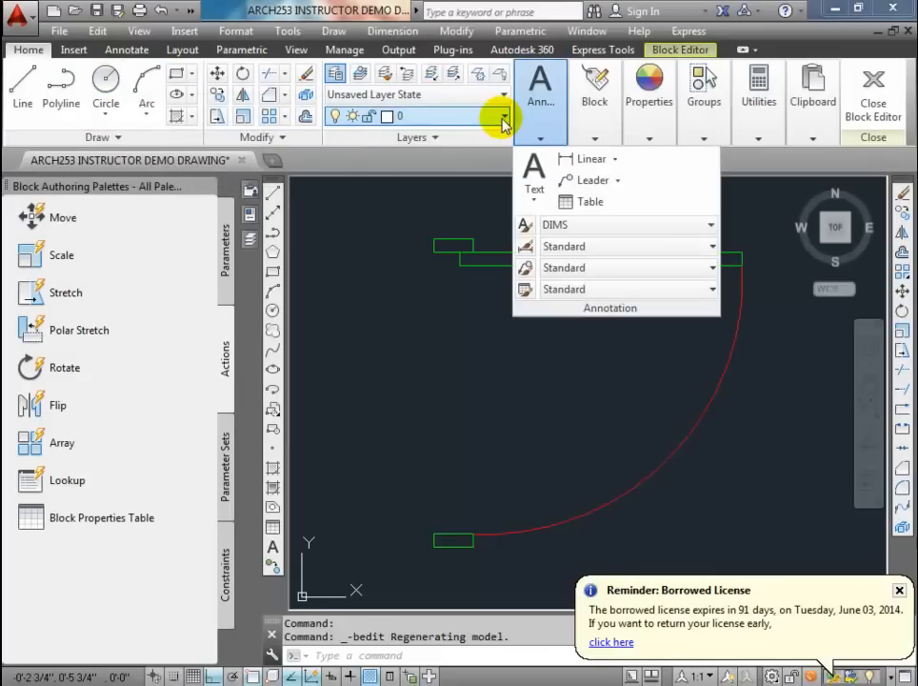
left_click(506, 116)
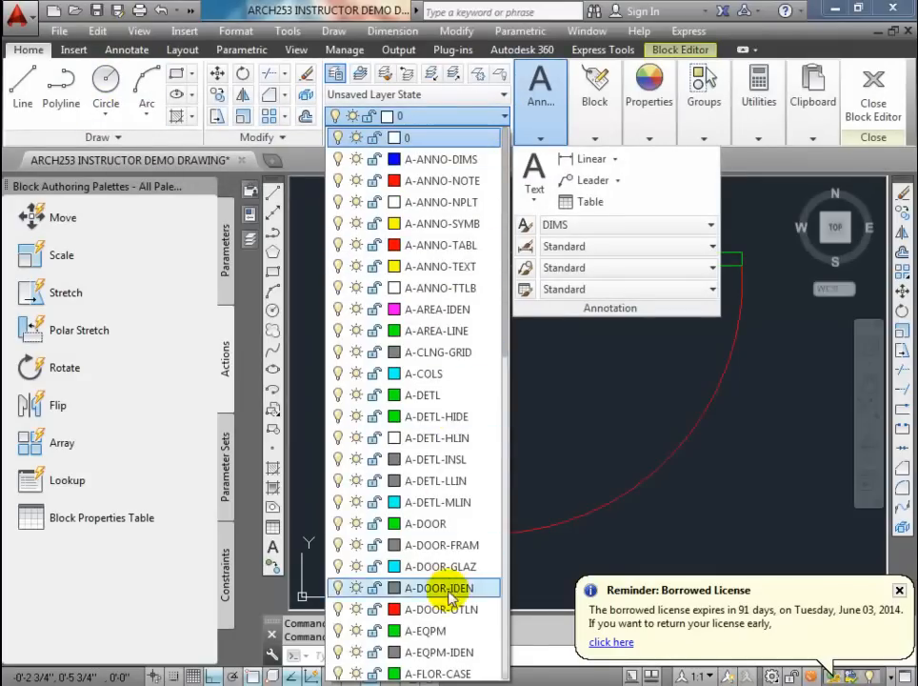
left_click(443, 588)
Step: Draw a door tag circle with a radius of about 6 inches between the door panel and its swing arc
left_click(105, 82)
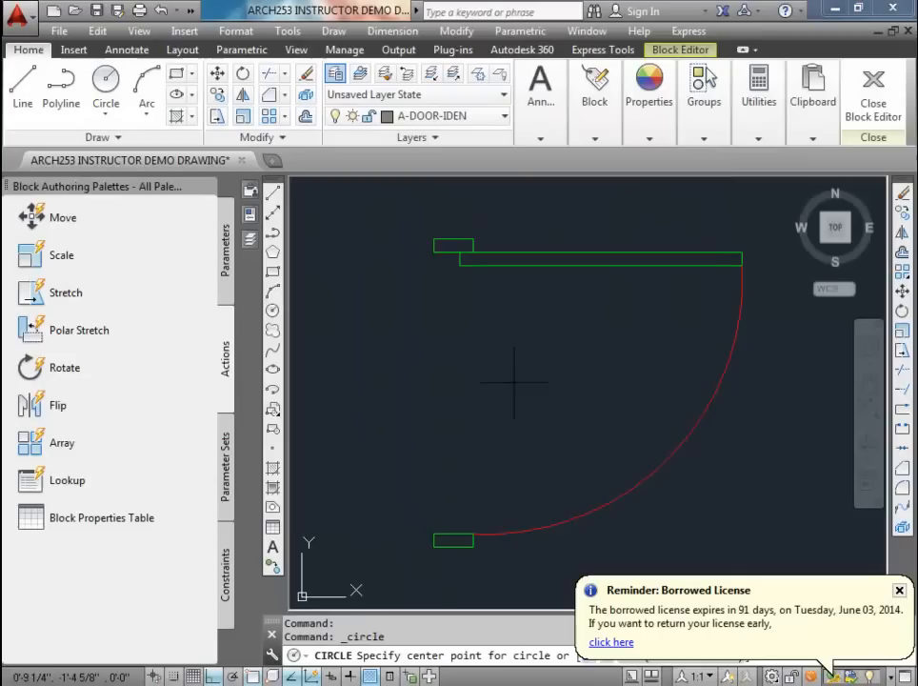
left_click(574, 395)
left_click(573, 344)
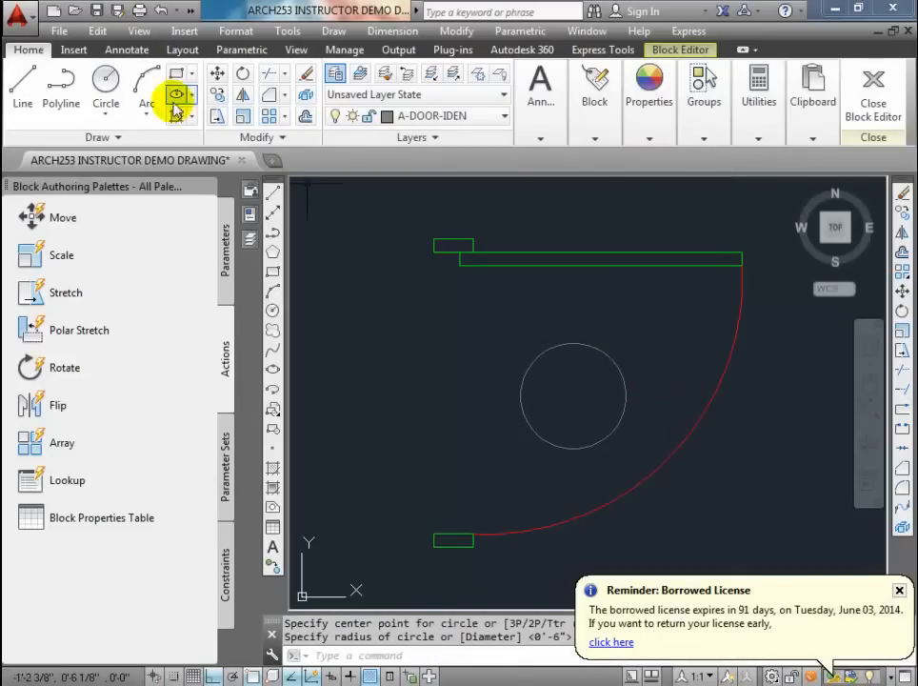
left_click(126, 51)
left_click(43, 110)
left_click(19, 180)
left_click(30, 51)
left_click(127, 50)
left_click(739, 131)
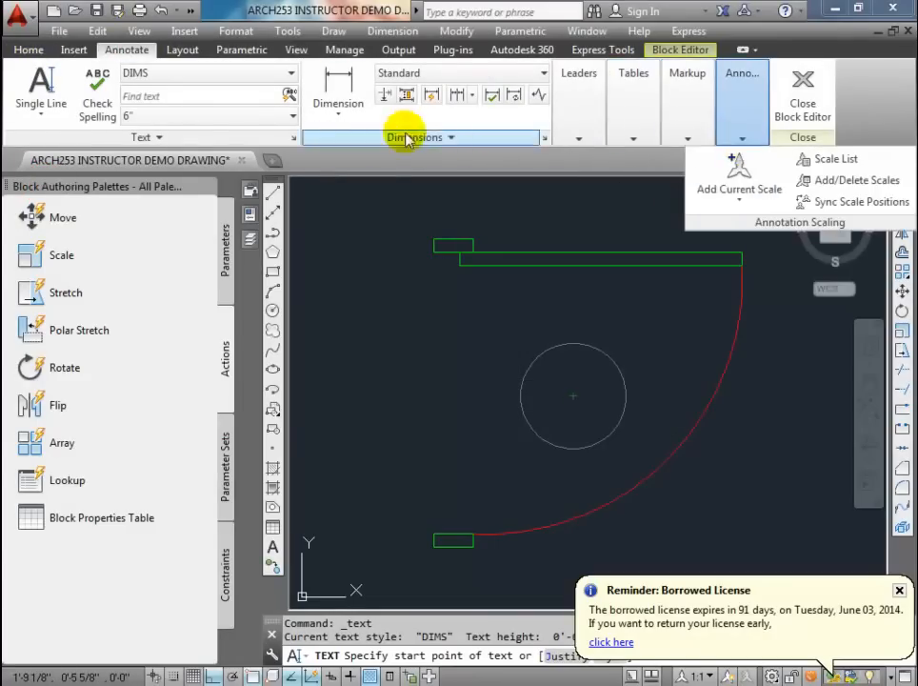
left_click(180, 141)
left_click(46, 180)
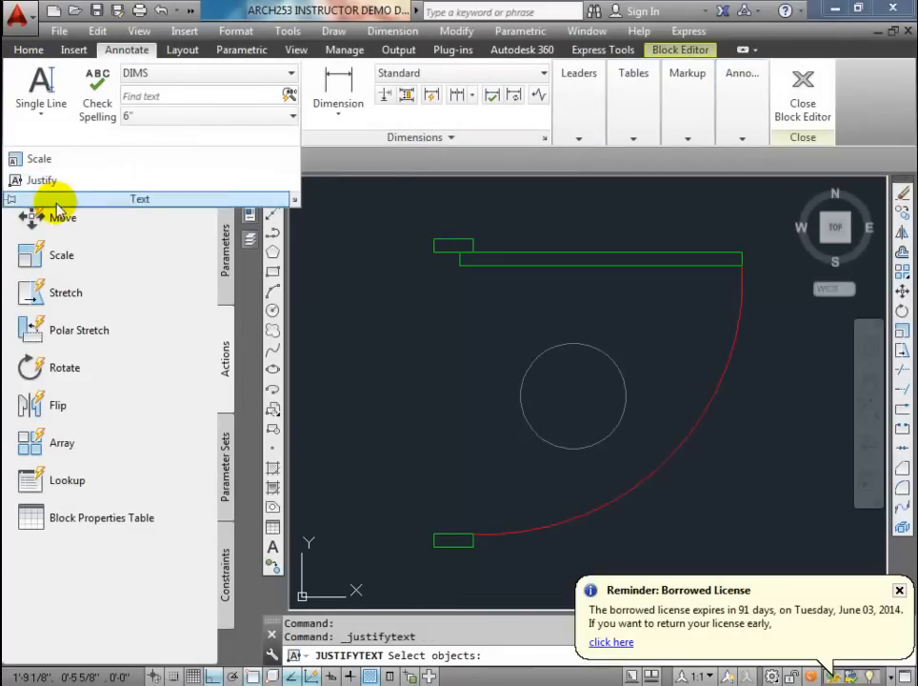
left_click(567, 362)
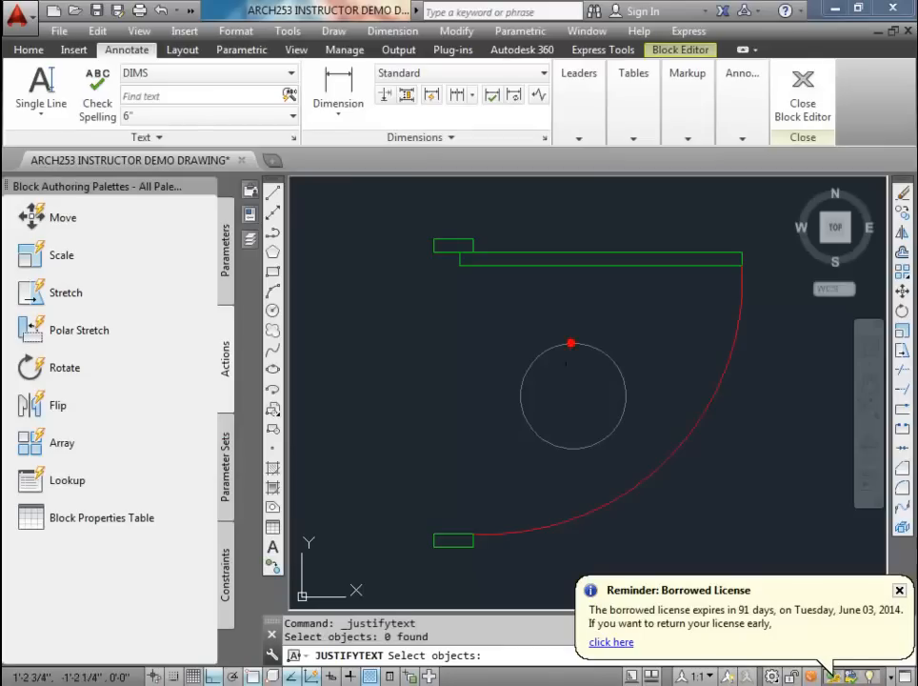
left_click(572, 379)
key("Escape")
key("Escape")
key("Escape")
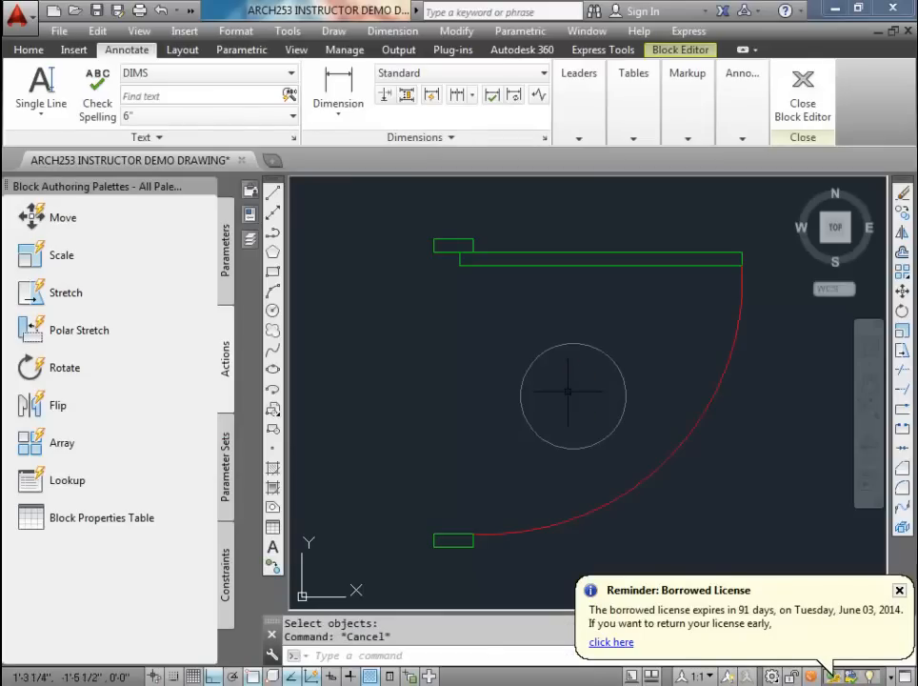
left_click(34, 105)
left_click(571, 396)
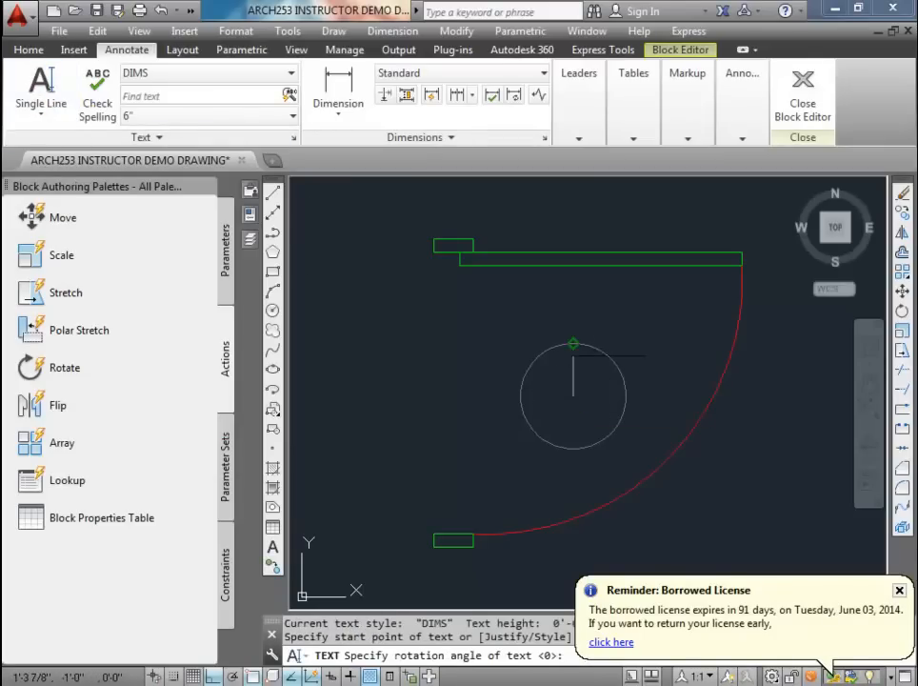
key("Escape")
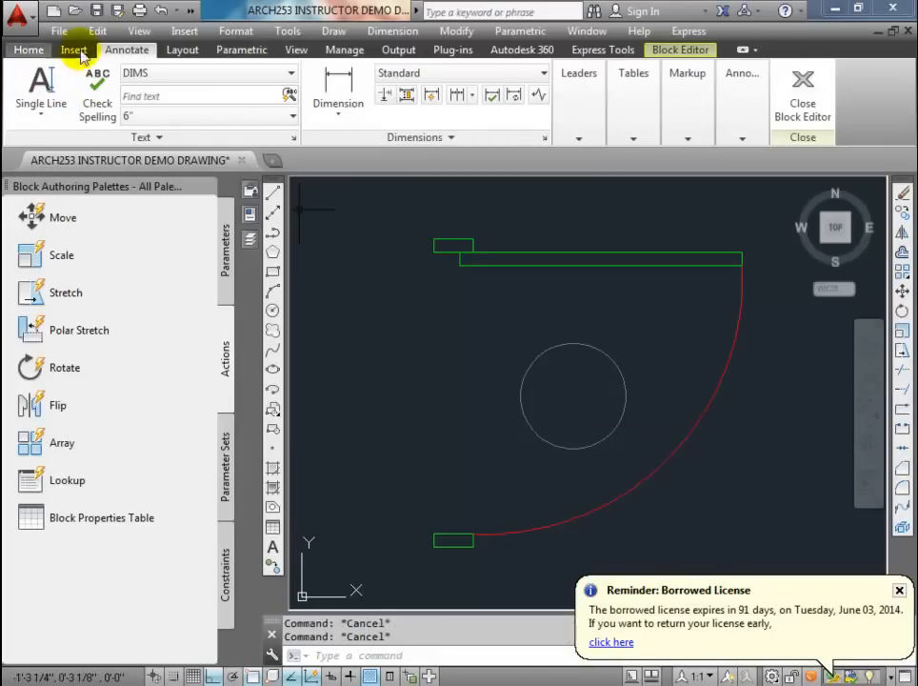
Step: Add a middle-center DoorTag attribute with prompt Door Number? and default 1 at the circle's center, and save the block on closing the Block Editor
left_click(29, 50)
left_click(73, 49)
left_click(181, 103)
type("DoorTag")
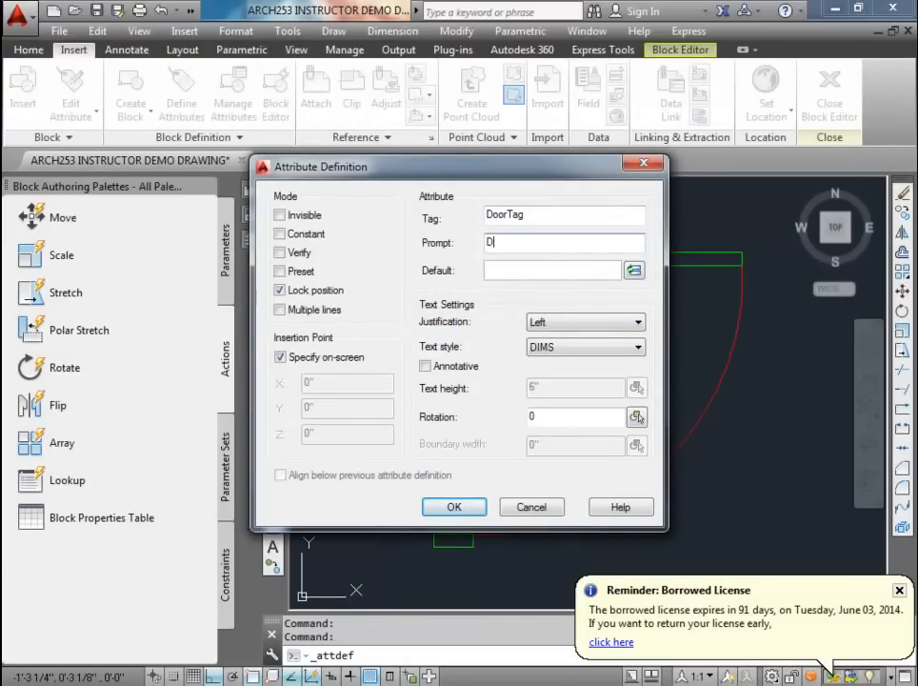
left_click(550, 322)
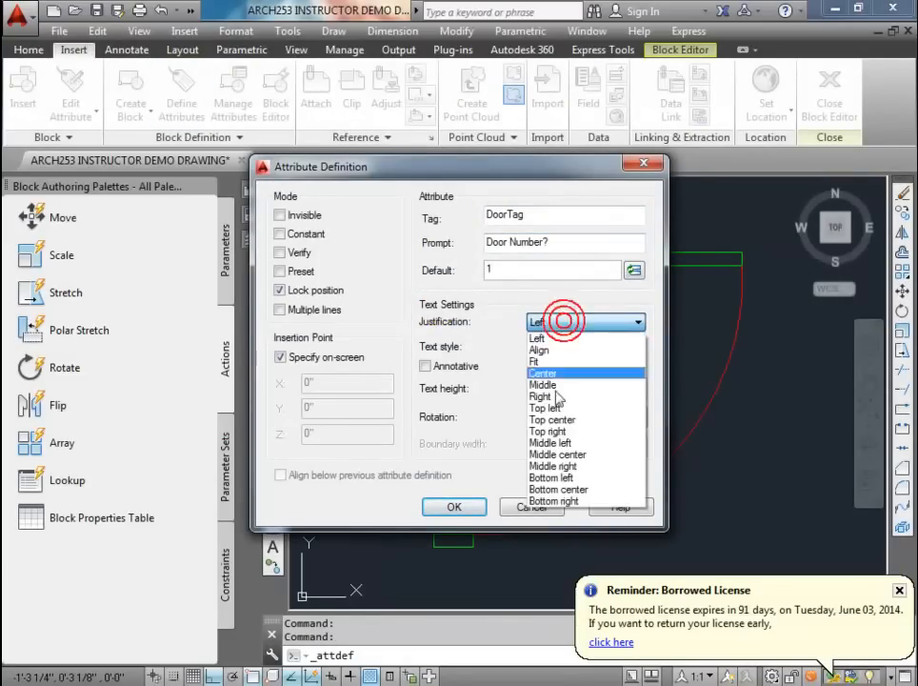
left_click(564, 454)
left_click(463, 507)
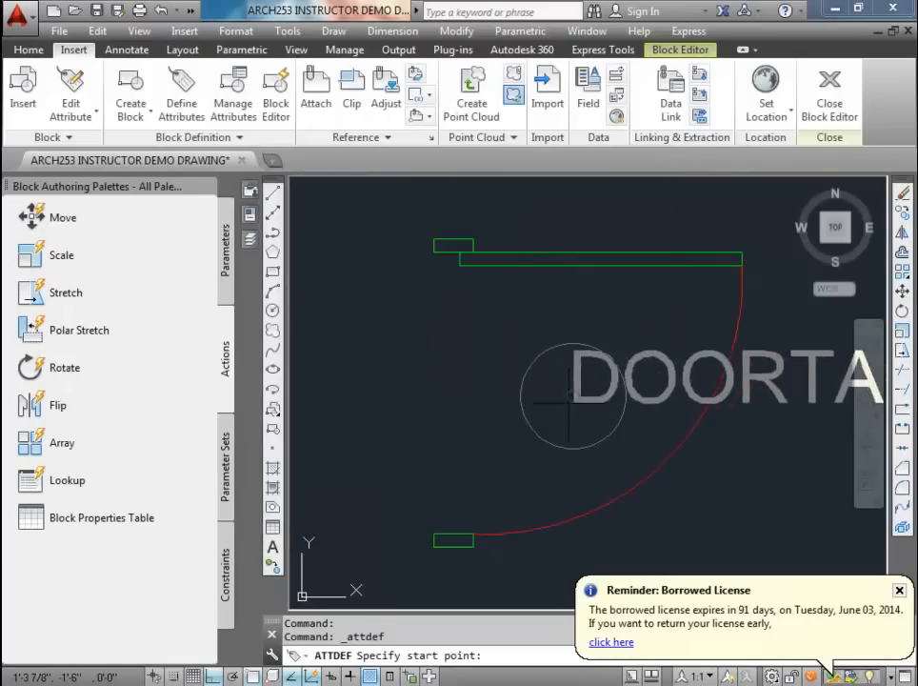
left_click(827, 106)
left_click(510, 318)
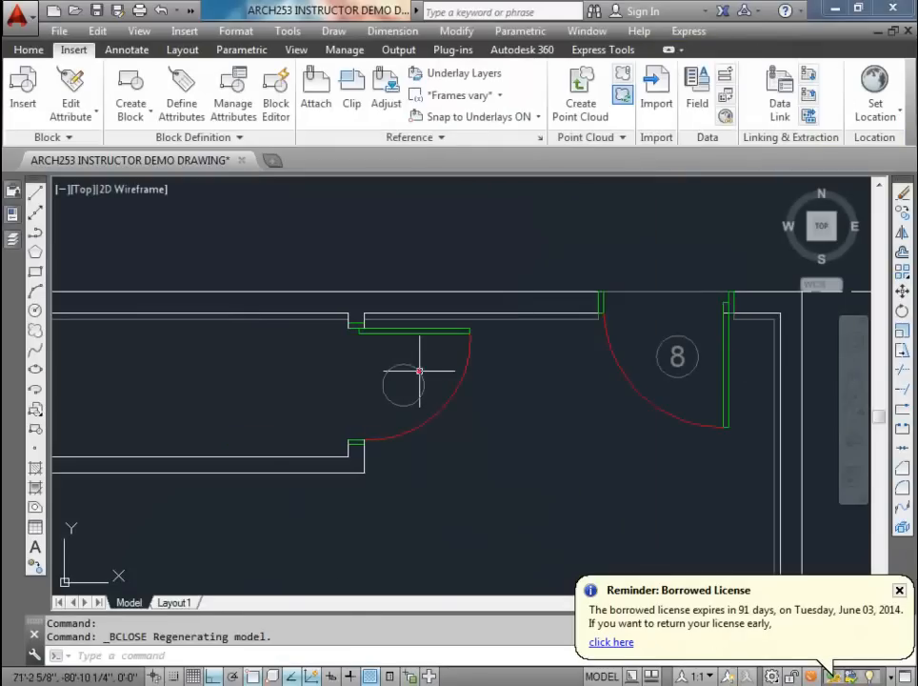
Step: Synchronize the attributes of the 3'Door and 2'8Door blocks in the Block Attribute Manager
left_click(232, 90)
left_click(620, 268)
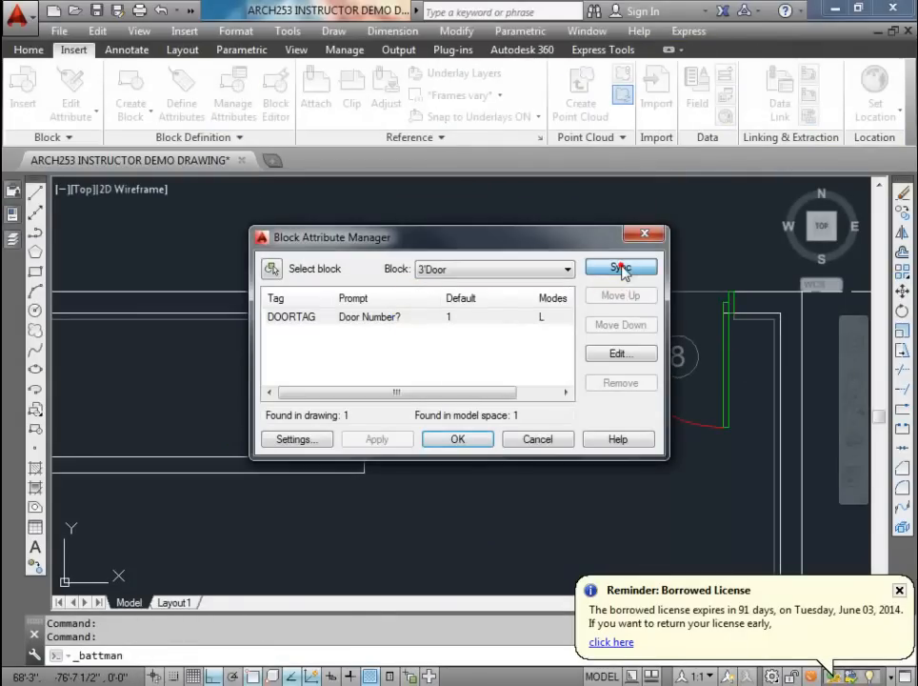
left_click(564, 269)
left_click(532, 288)
left_click(620, 268)
left_click(462, 439)
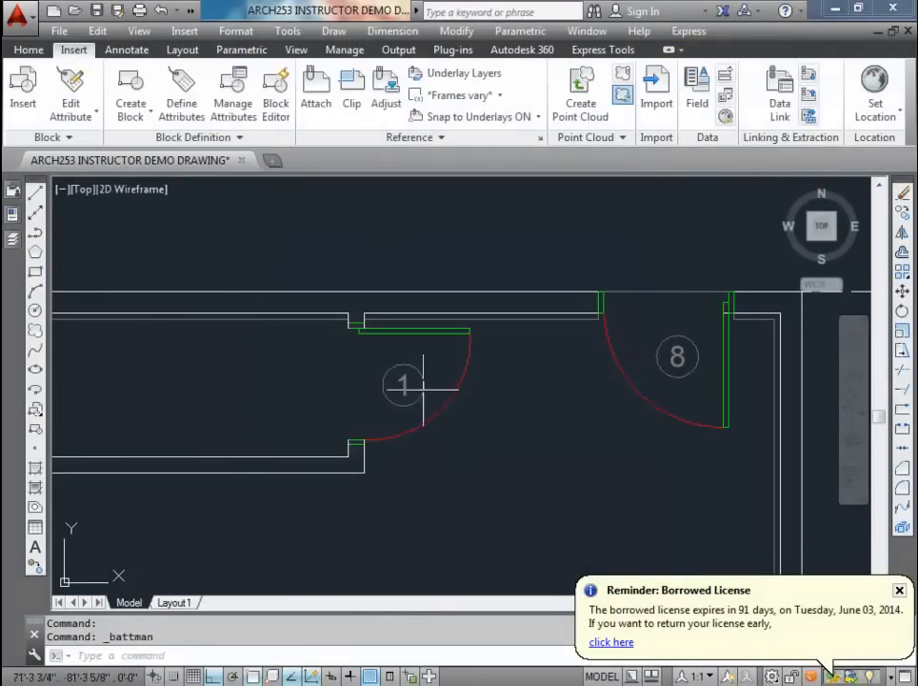
Step: Set the interior door's door number attribute to 12
double_click(418, 373)
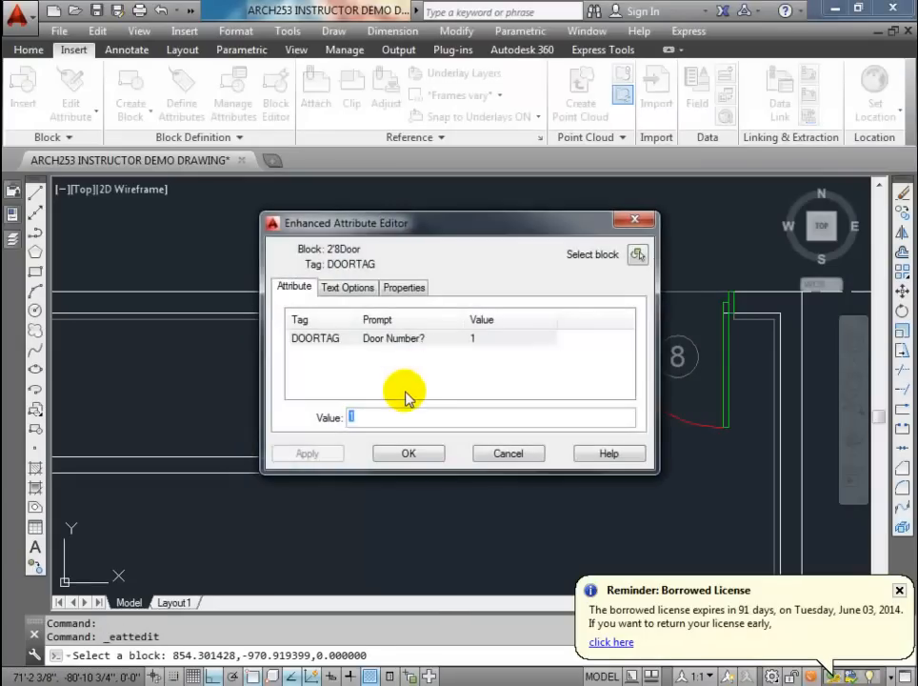
type("12")
left_click(409, 453)
key("Escape")
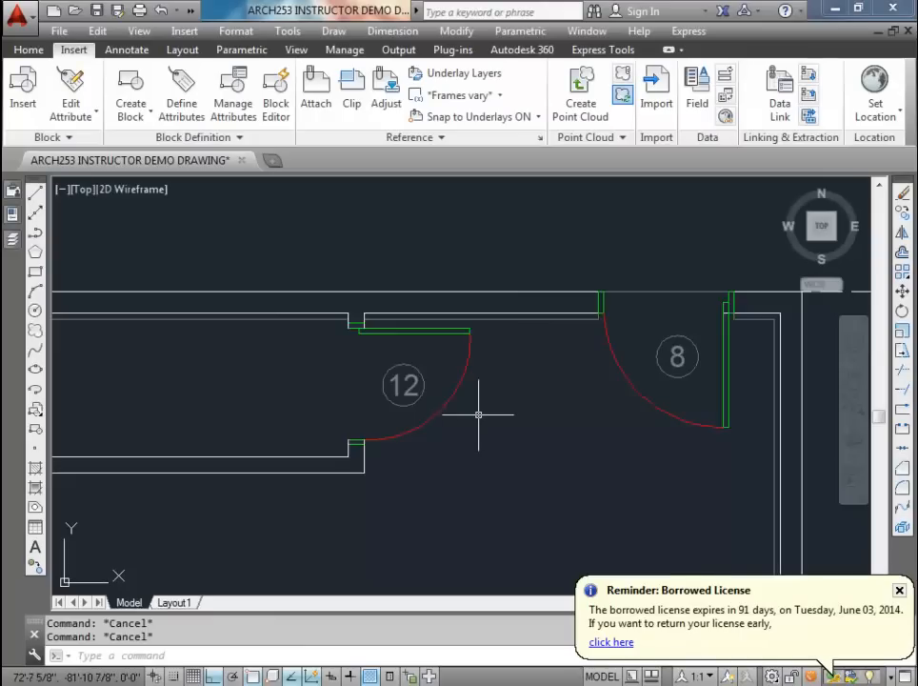
Step: Draw a door tag circle with a 6-inch radius just outside the garage door, a little off its middle
scroll(477, 415, "down", 3)
scroll(507, 366, "down", 4)
middle_click_drag(532, 365, 527, 179)
middle_click_drag(500, 339, 483, 392)
scroll(459, 476, "up", 5)
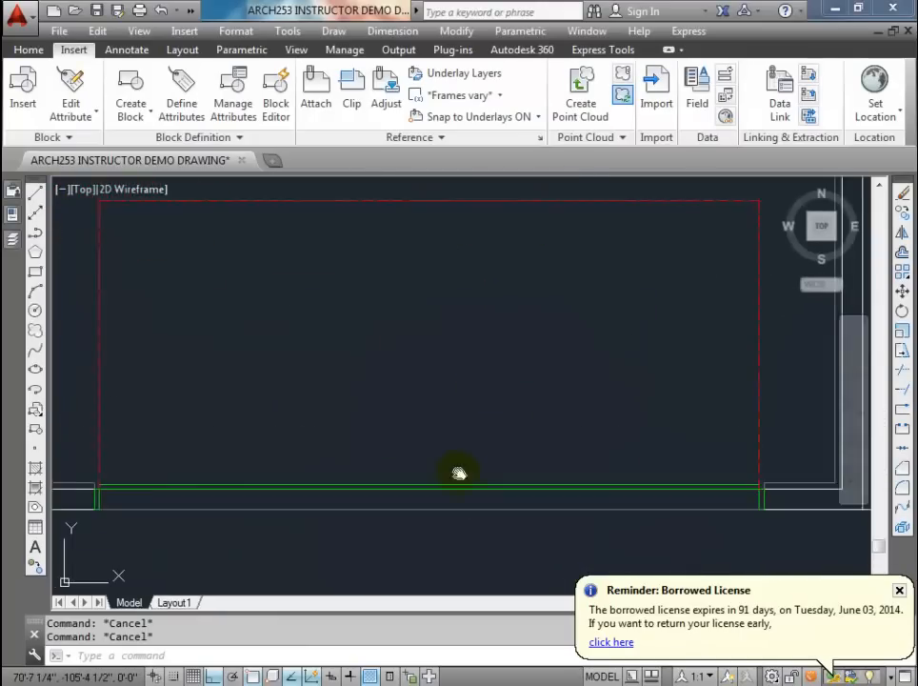
middle_click_drag(459, 475, 451, 393)
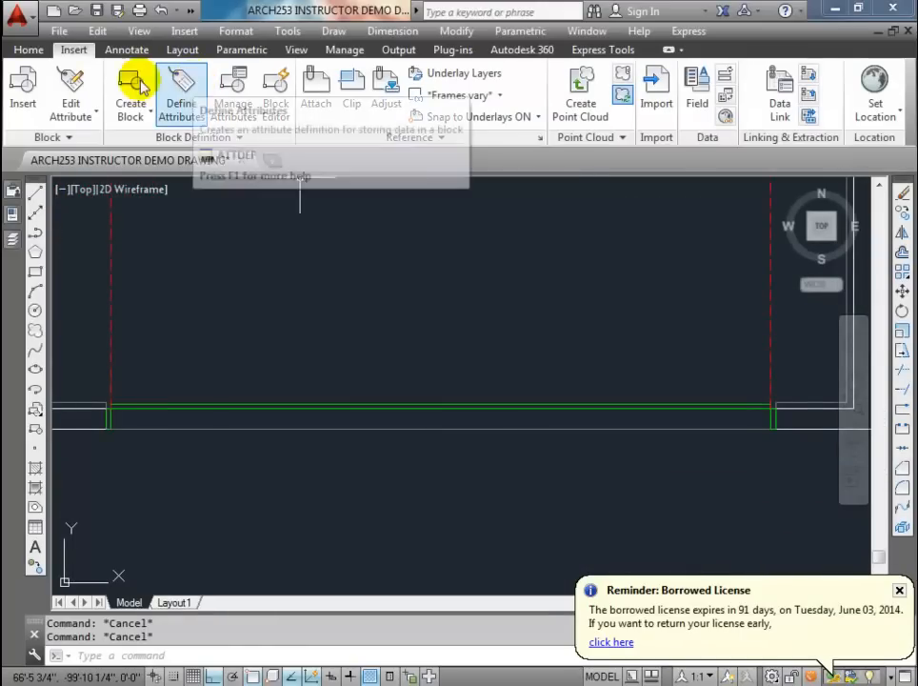
left_click(28, 50)
left_click(105, 84)
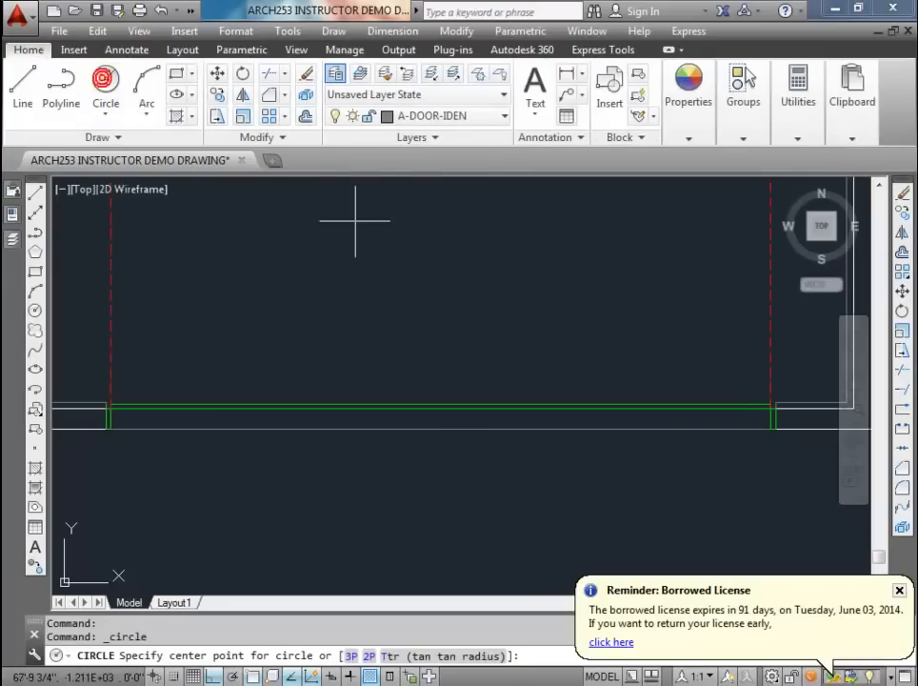
left_click(421, 490)
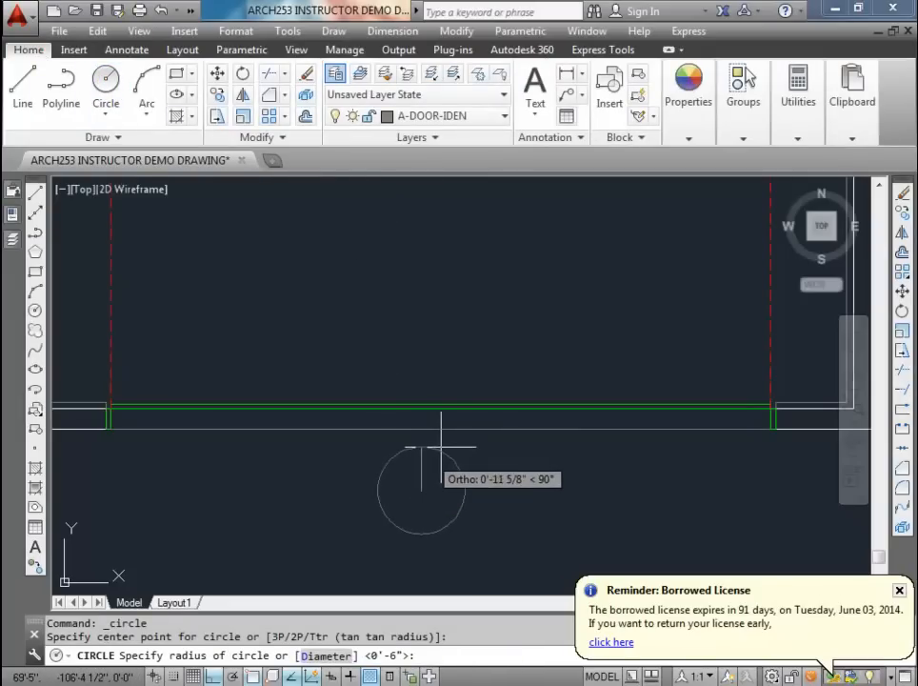
type("6")
key("Return")
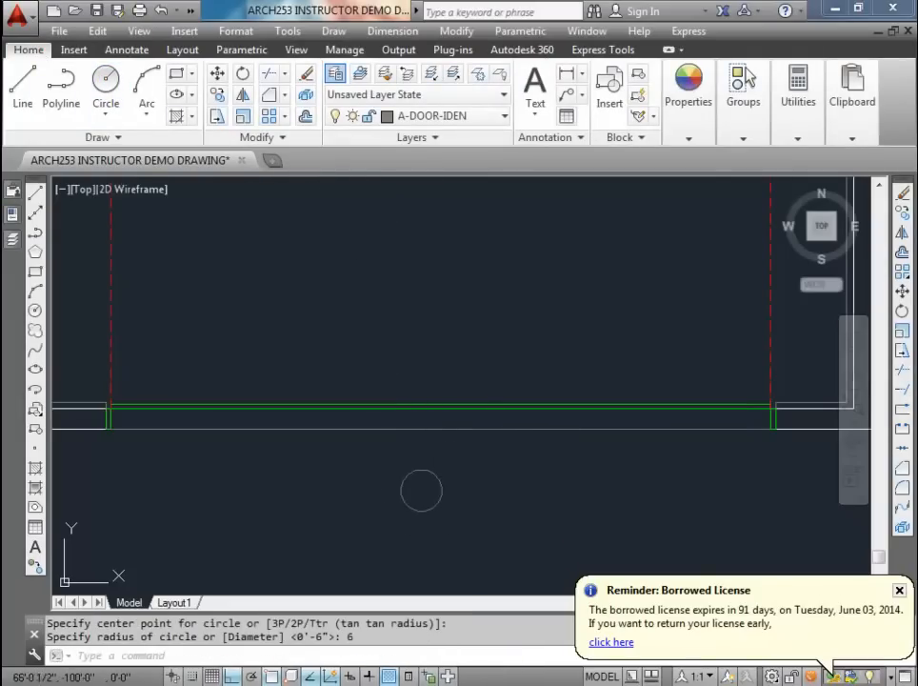
Step: Write the multiline text 11 beside the garage door's tag circle
left_click(536, 87)
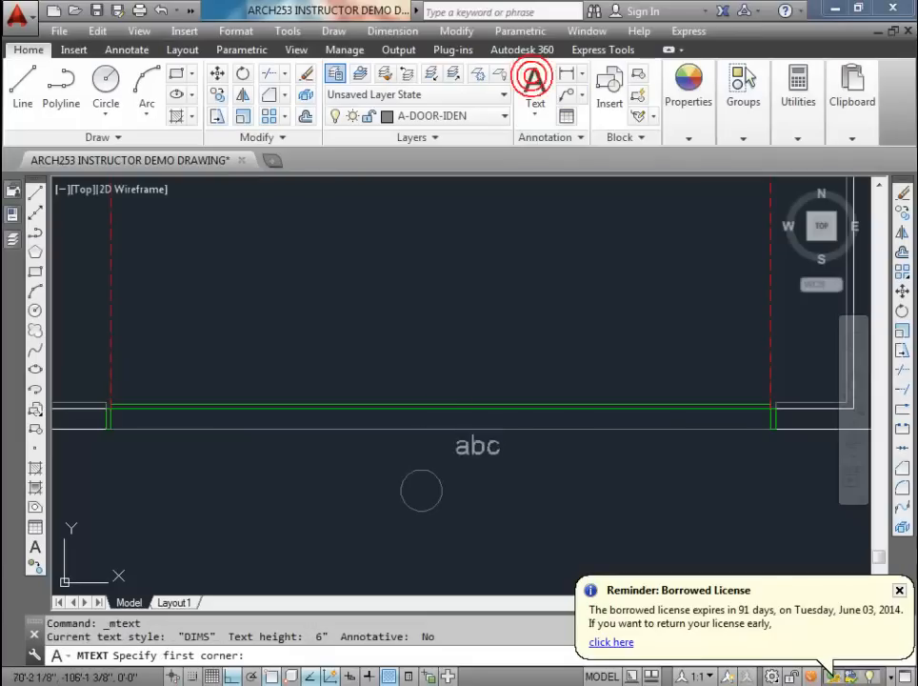
left_click(424, 491)
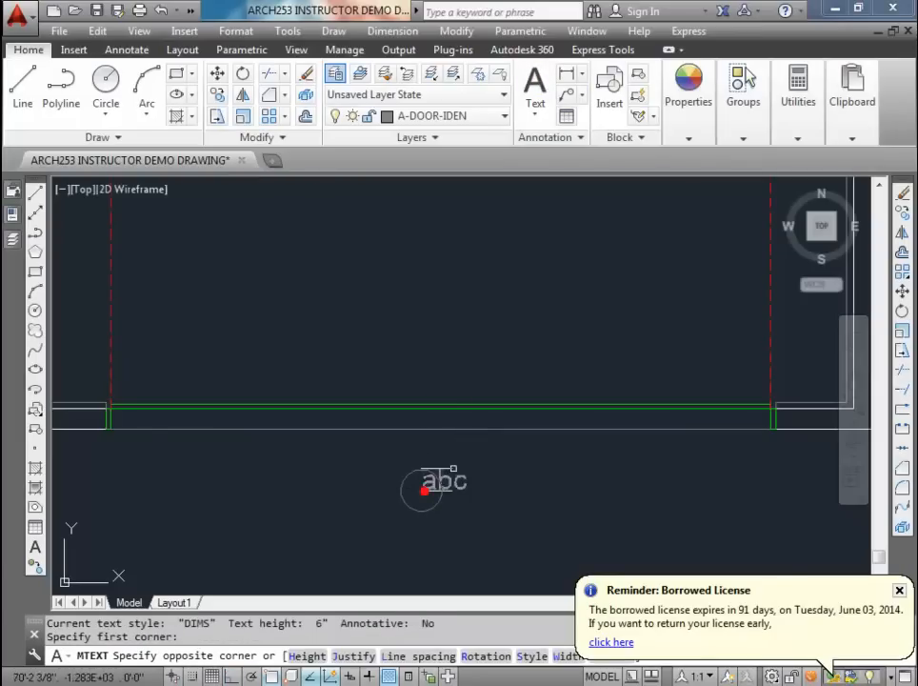
left_click(483, 457)
type("11")
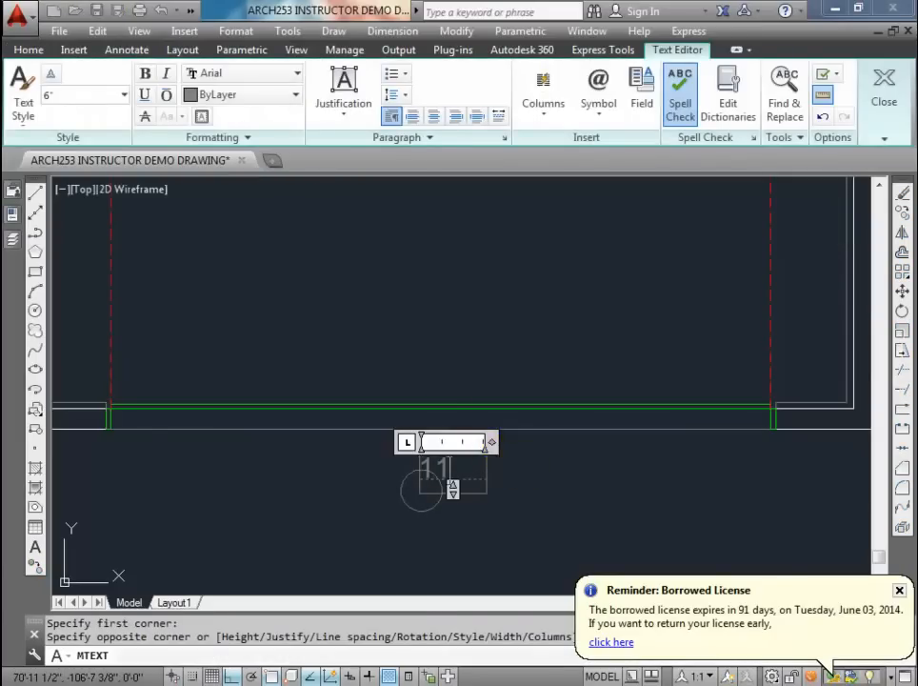
left_click(527, 497)
key("Escape")
Step: Change the text 11 to middle center justification and place it at the center of the tag circle
left_click(427, 461)
left_click(12, 213)
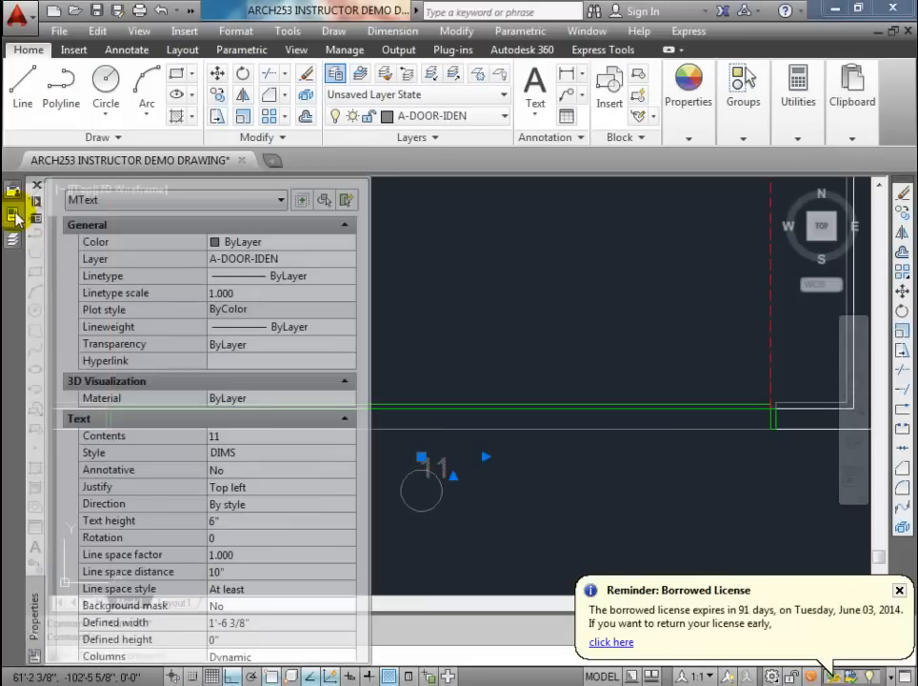
left_click(255, 488)
left_click(256, 488)
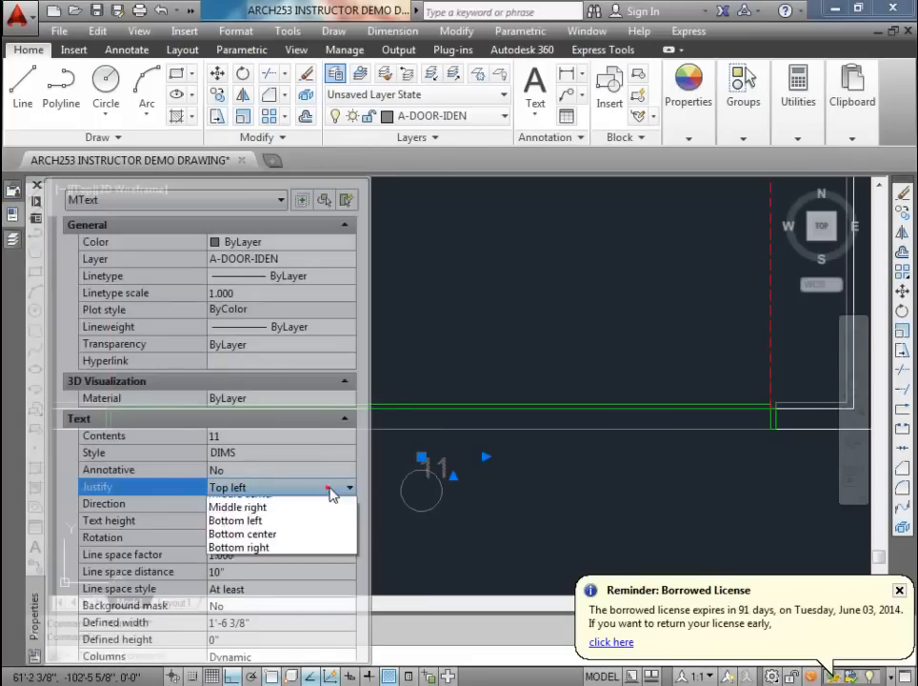
left_click(264, 558)
key("Escape")
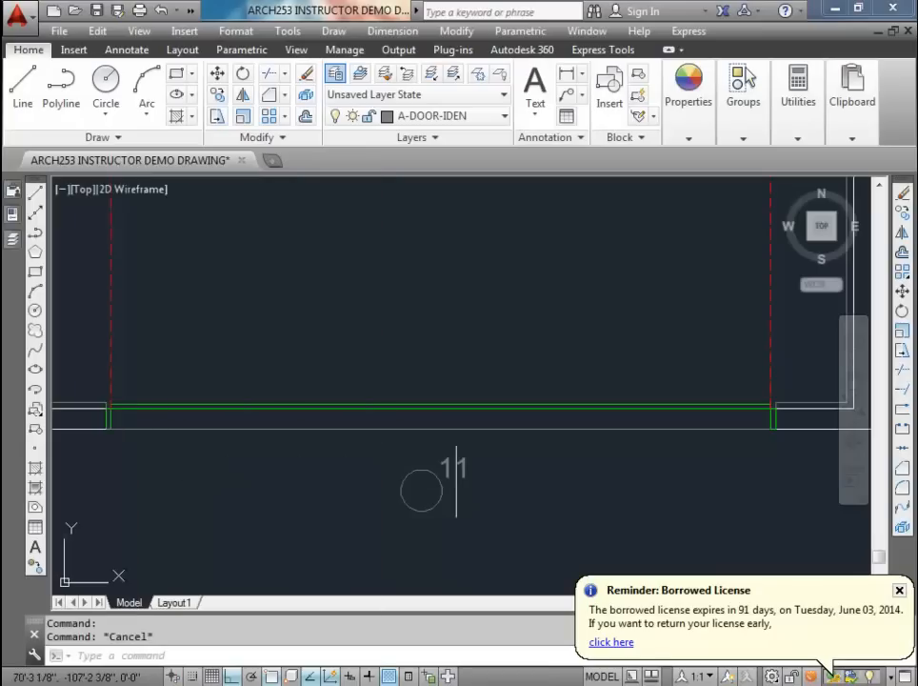
left_click(454, 466)
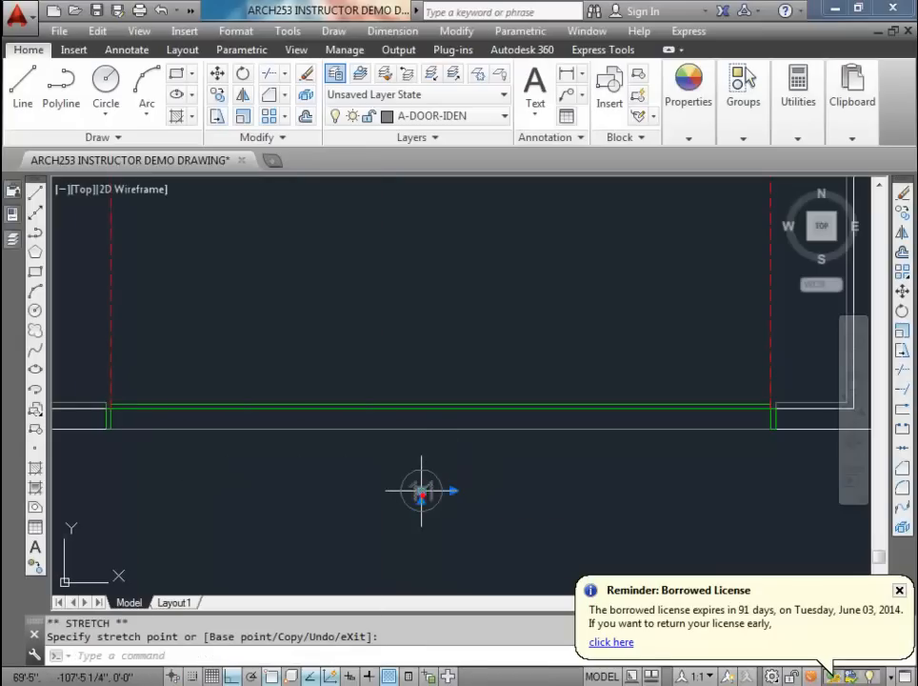
Step: Move the circle and its text by the circle's top quadrant to the midpoint of the garage door opening's outer line
left_click(424, 473)
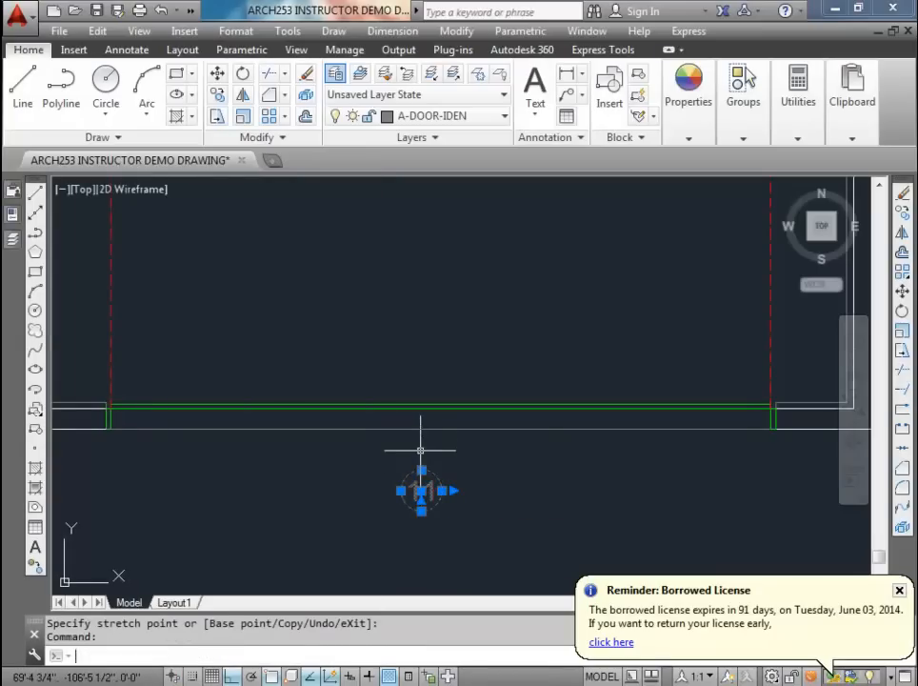
type("m")
key("Return")
left_click(422, 472)
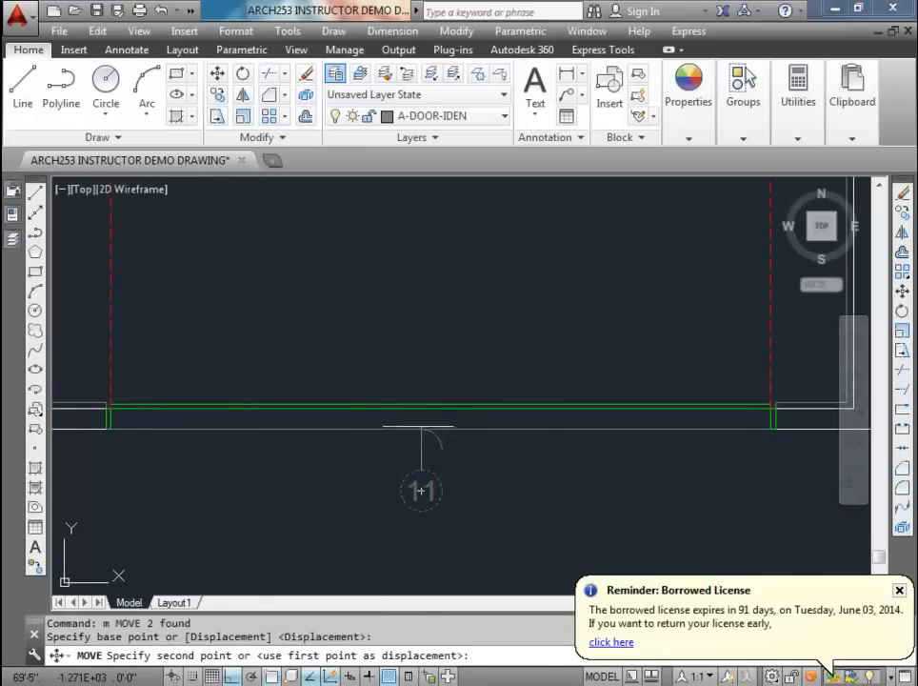
left_click(439, 431)
Step: Move the garage door tag a short distance straight down, clear of the wall line
left_click(468, 487)
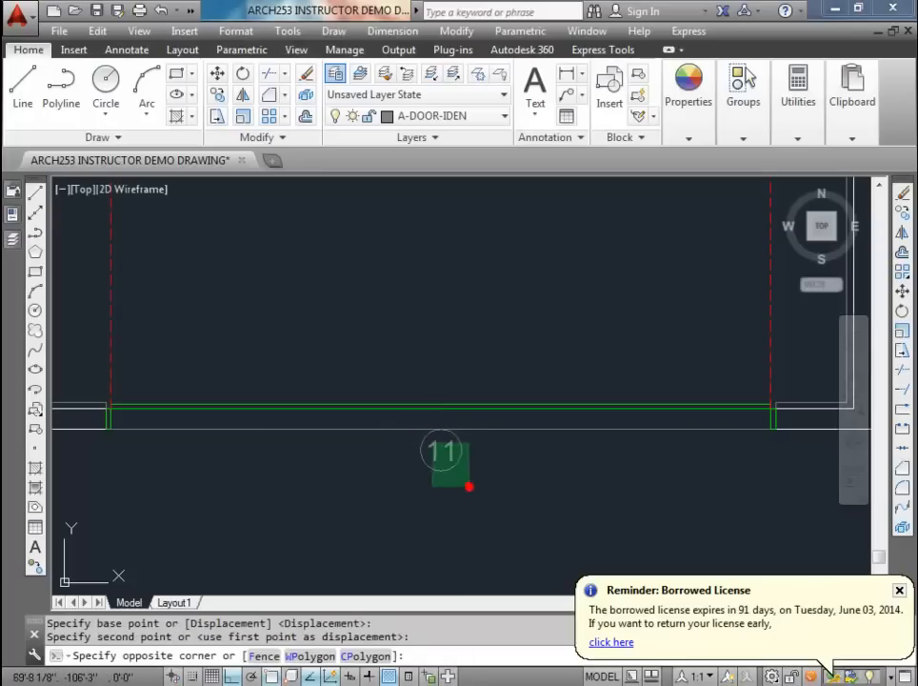
left_click(431, 439)
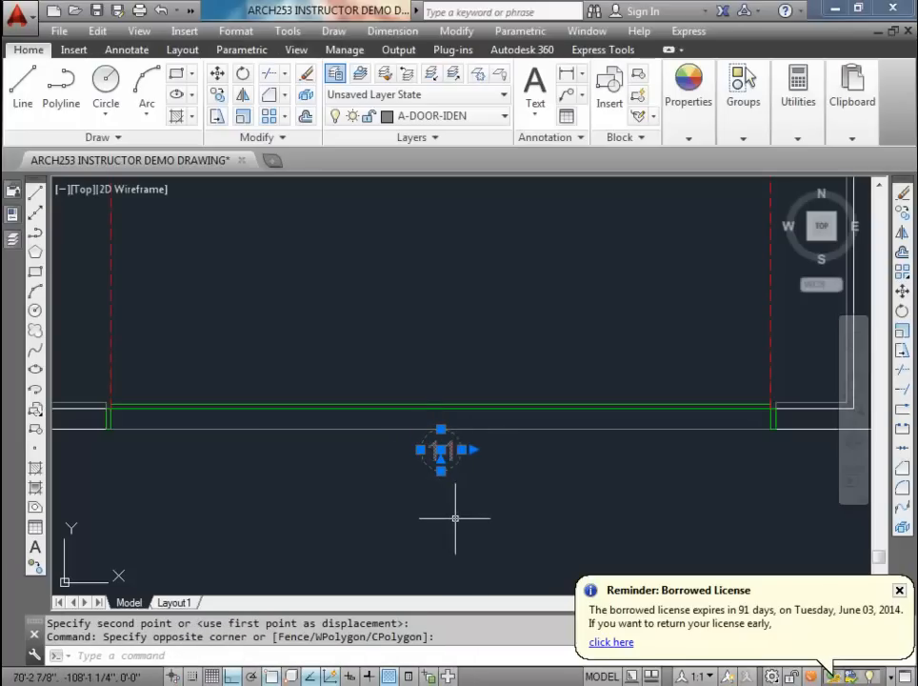
key("Return")
left_click(455, 523)
Step: Draw a four-sided polygon inscribed in a circle of 6-inch radius outside the wall, beside the window
scroll(455, 525, "down", 4)
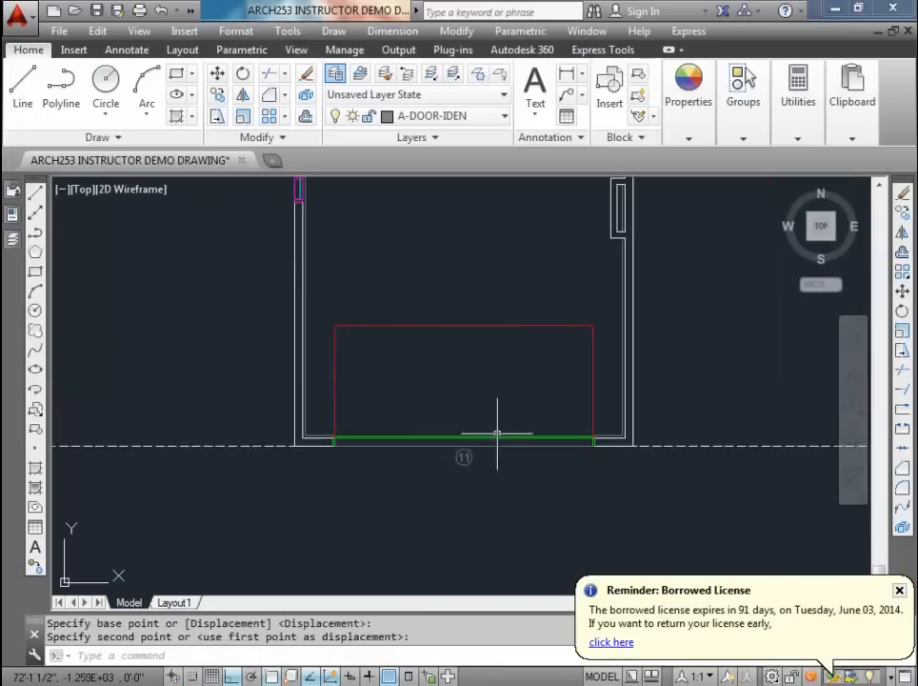
scroll(508, 379, "down", 3)
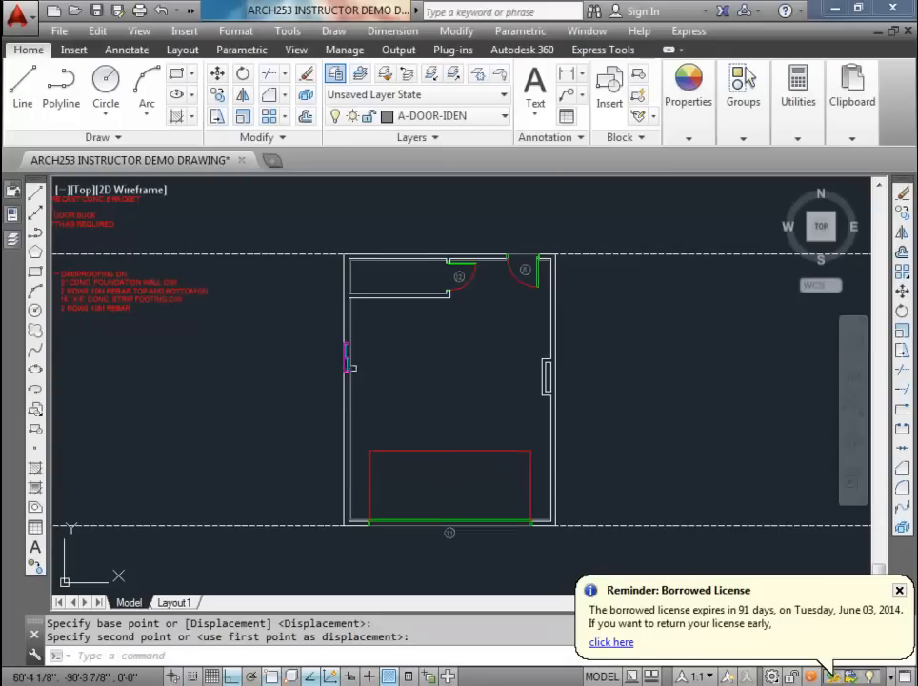
scroll(329, 359, "up", 8)
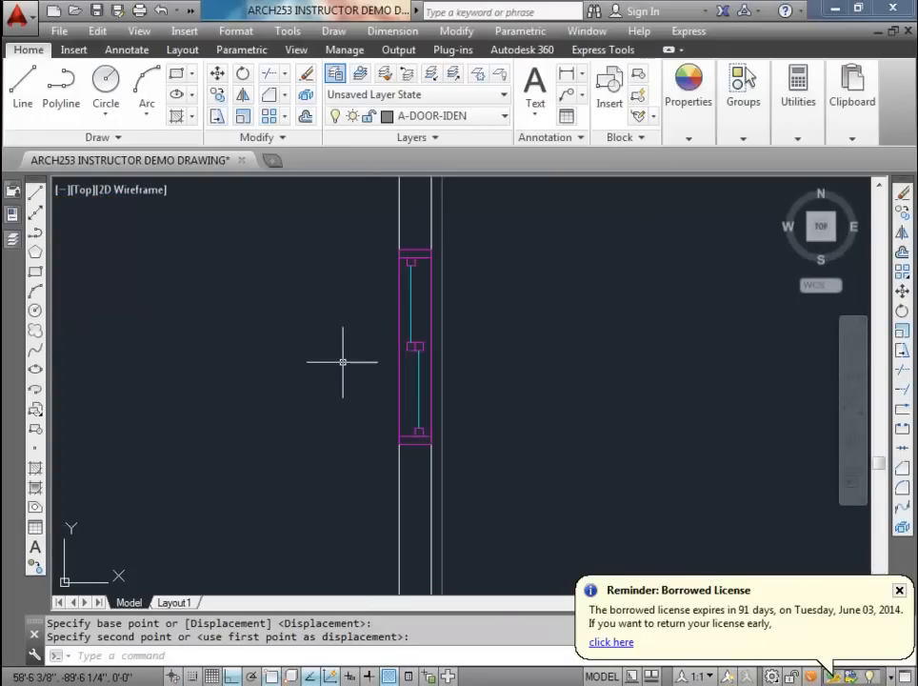
left_click(193, 78)
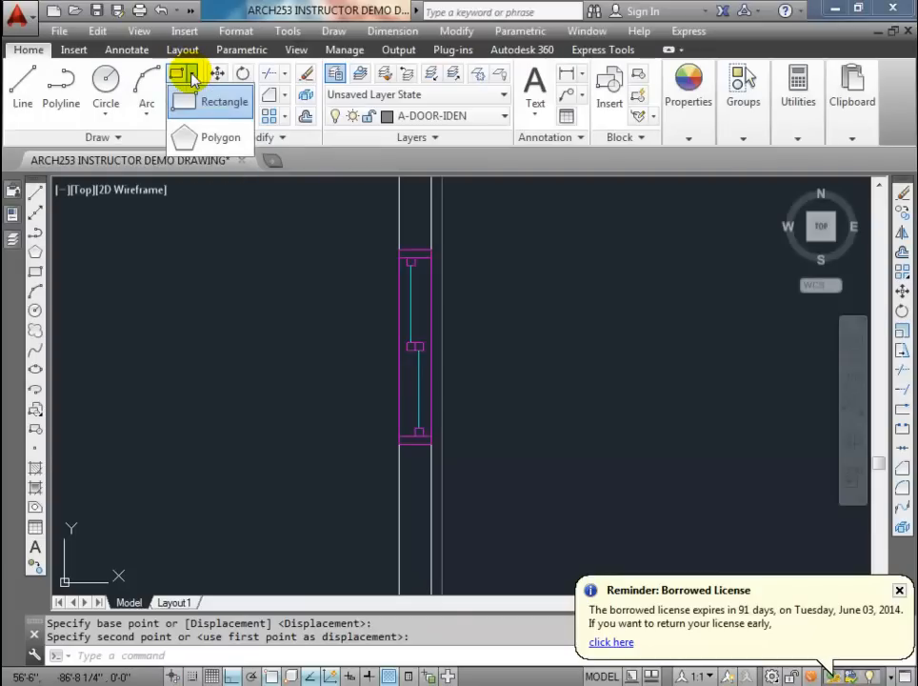
left_click(202, 137)
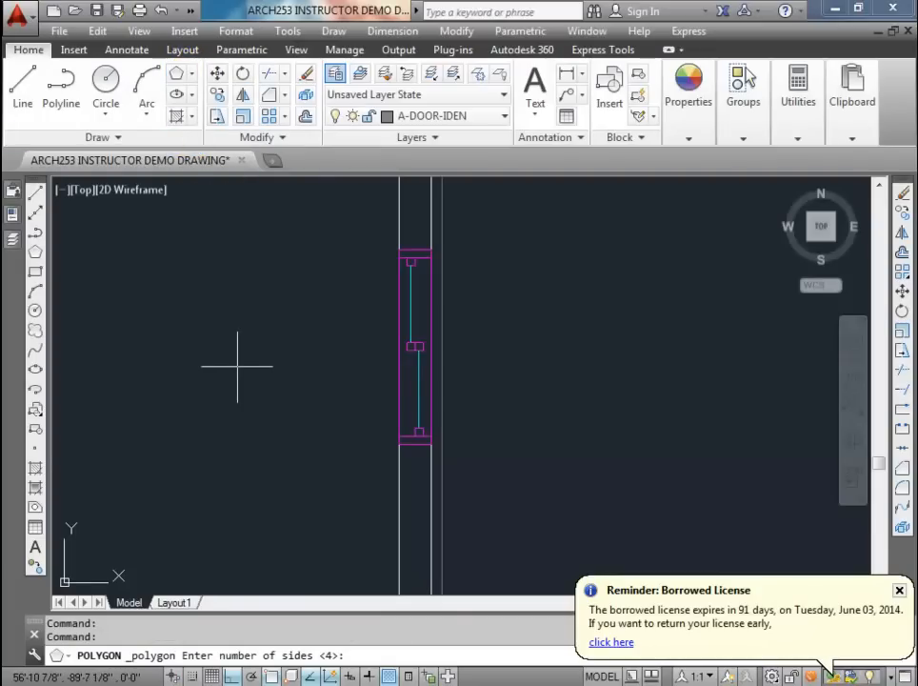
key("Return")
left_click(254, 296)
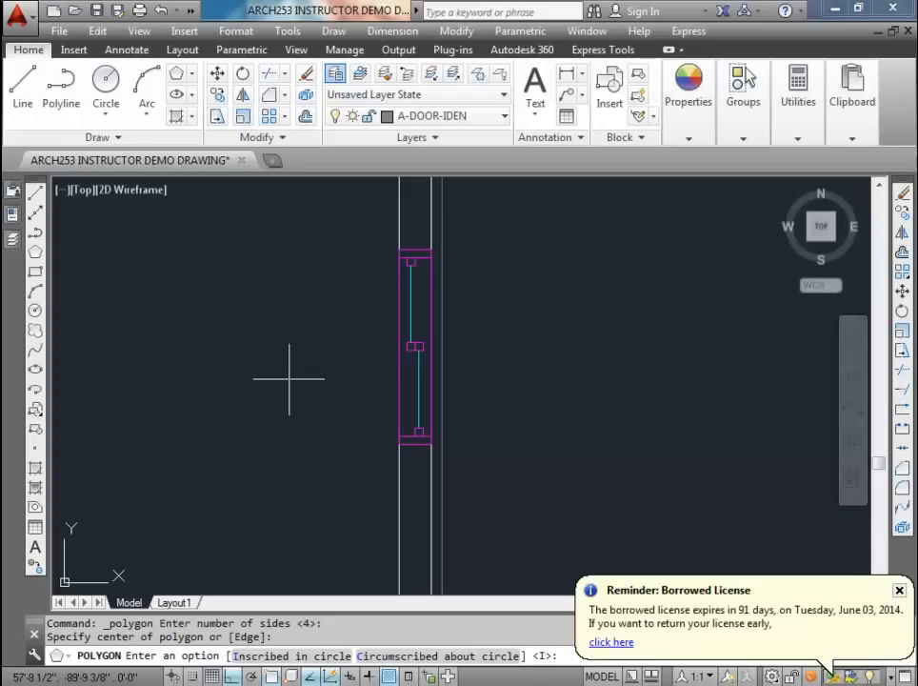
type("i")
key("Return")
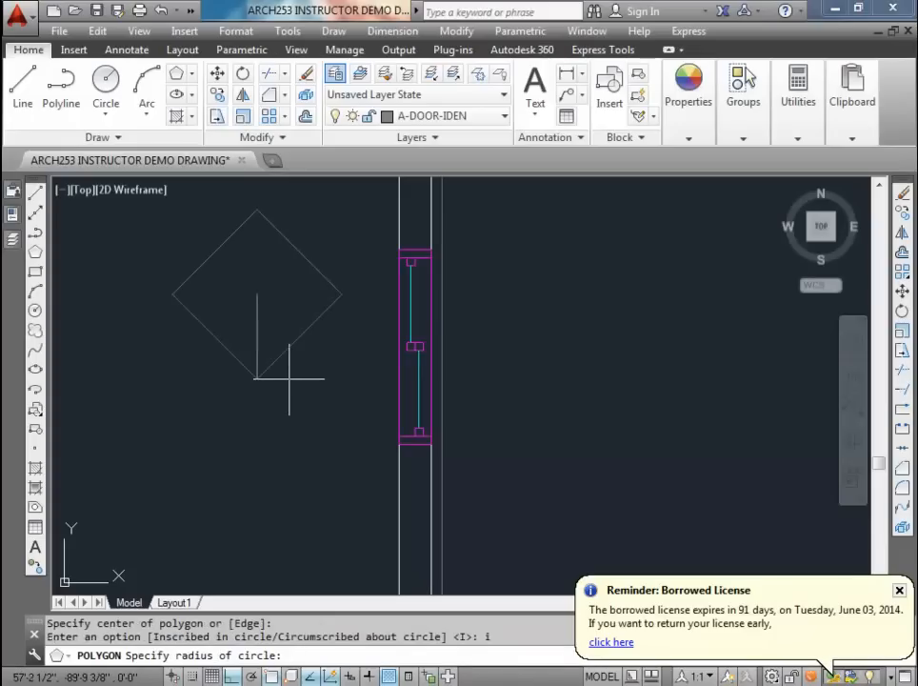
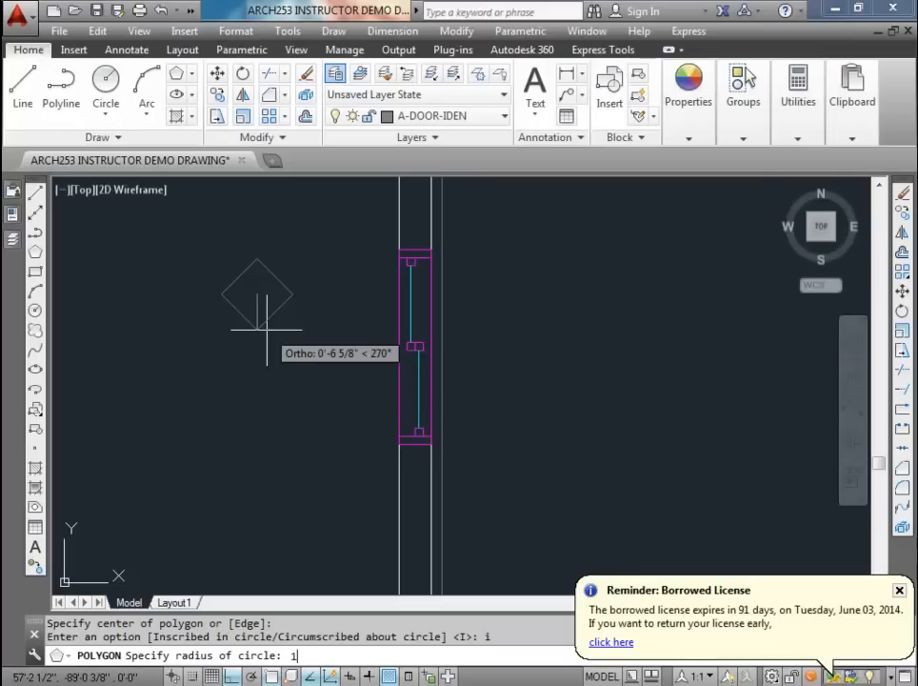
type("6")
key("Return")
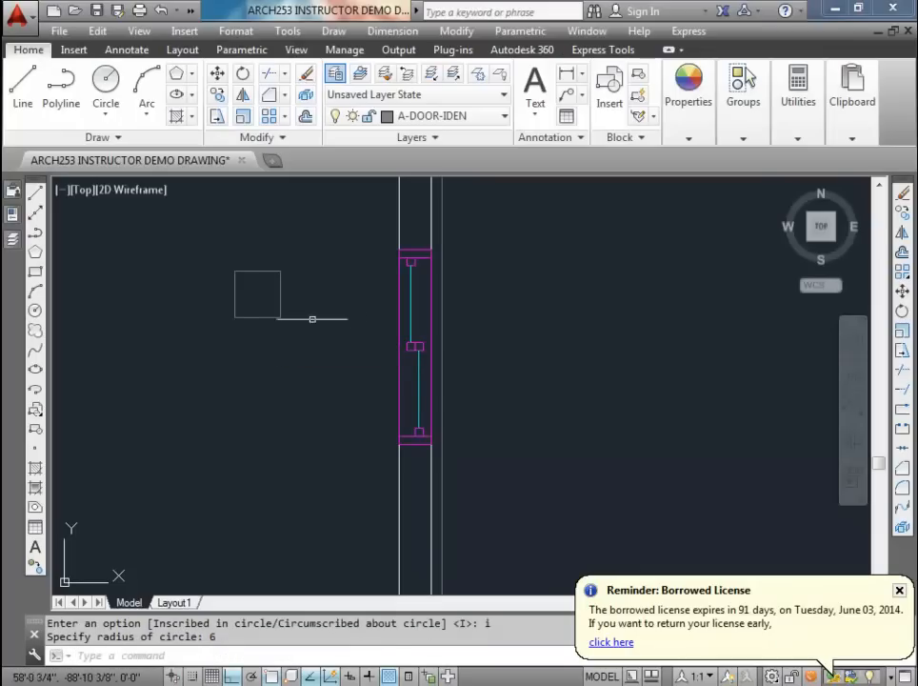
Step: Rotate the square polygon beside the window by 45 degrees to make a diamond
left_click(313, 319)
left_click(276, 287)
left_click(240, 72)
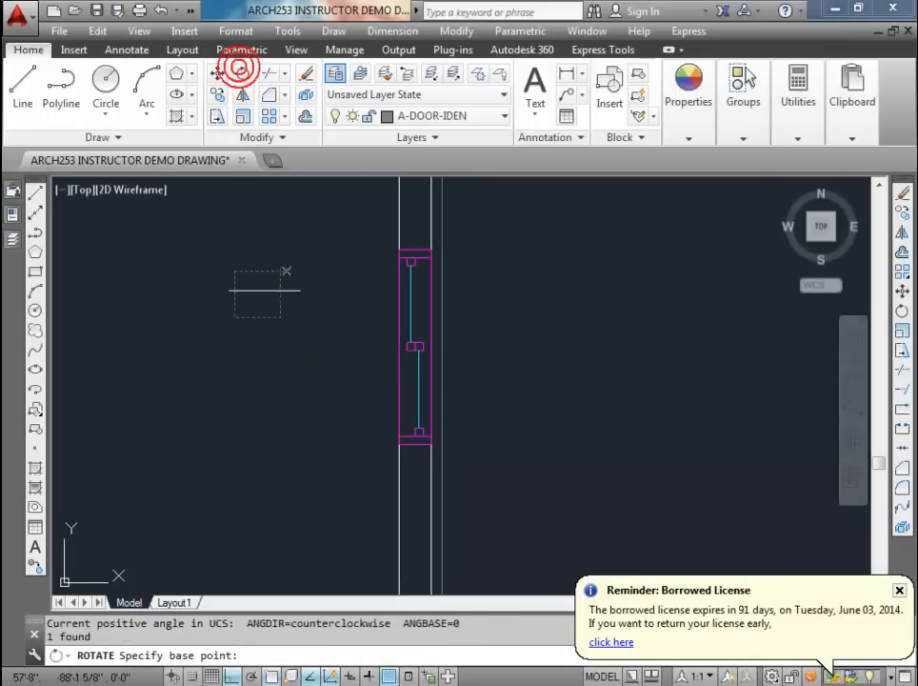
left_click(314, 281)
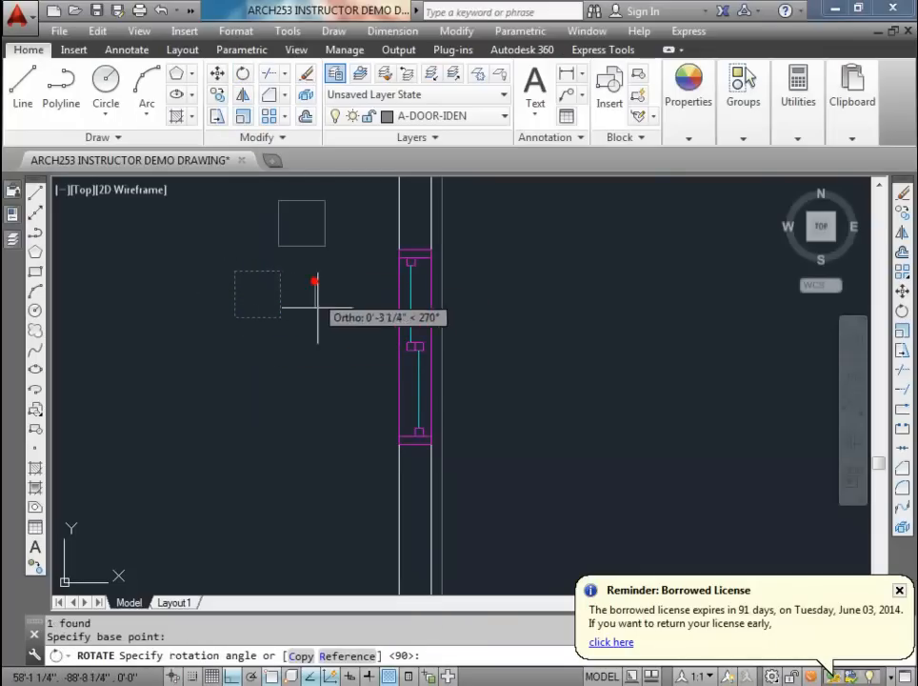
type("45")
key("Return")
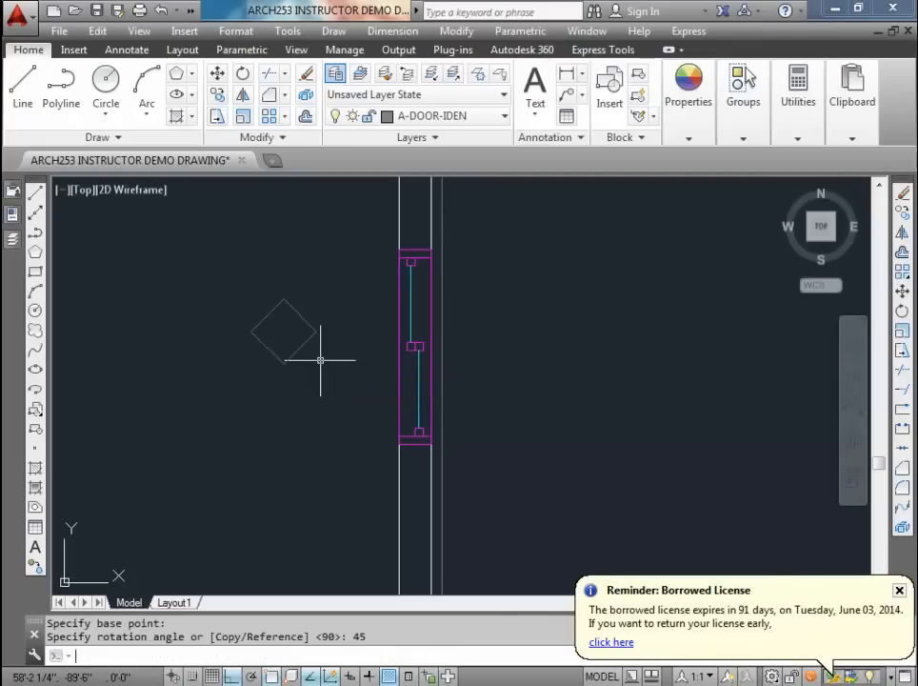
scroll(290, 295, "up", 3)
left_click(286, 316)
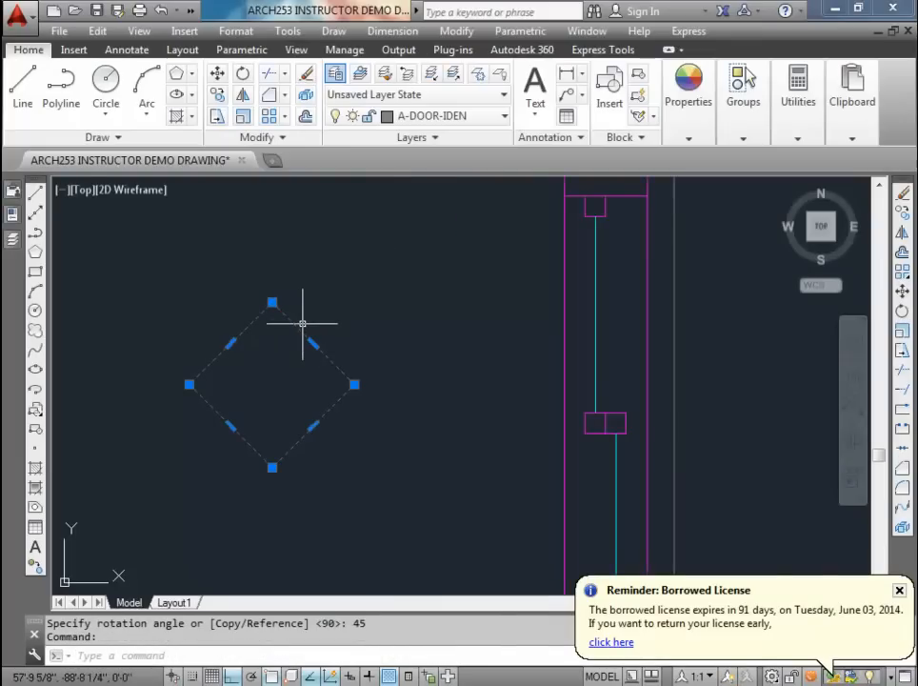
key("Escape")
key("Escape")
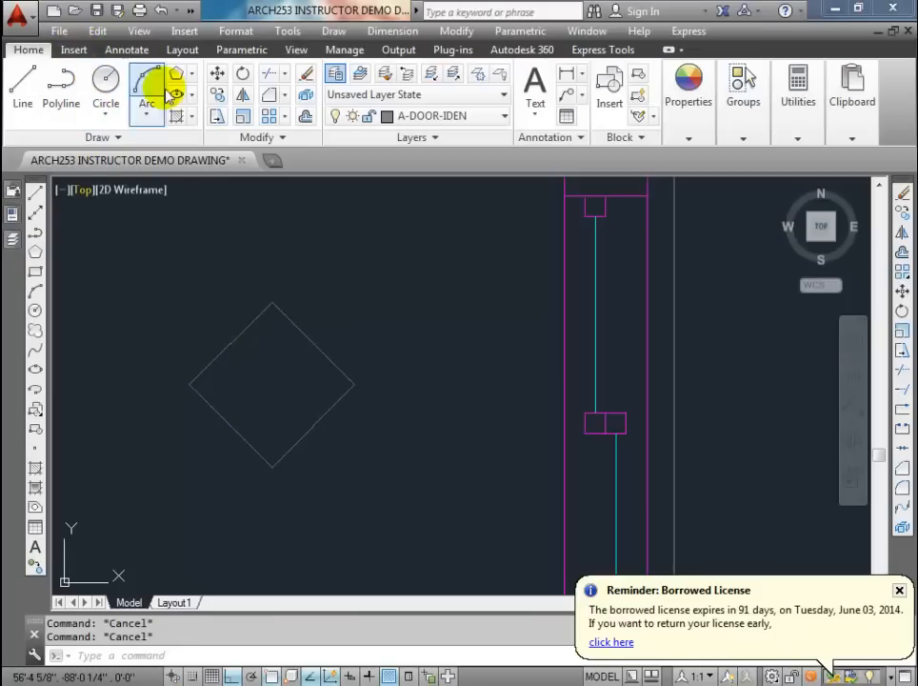
Step: Add the multiline text A, 6 inches high, starting at the center of the diamond
left_click(532, 89)
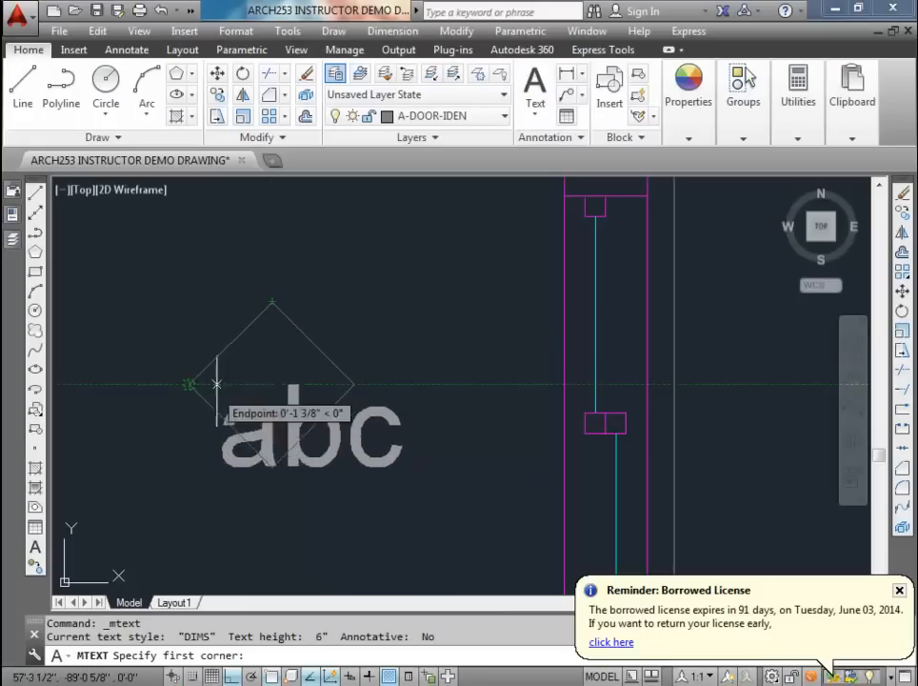
left_click(272, 387)
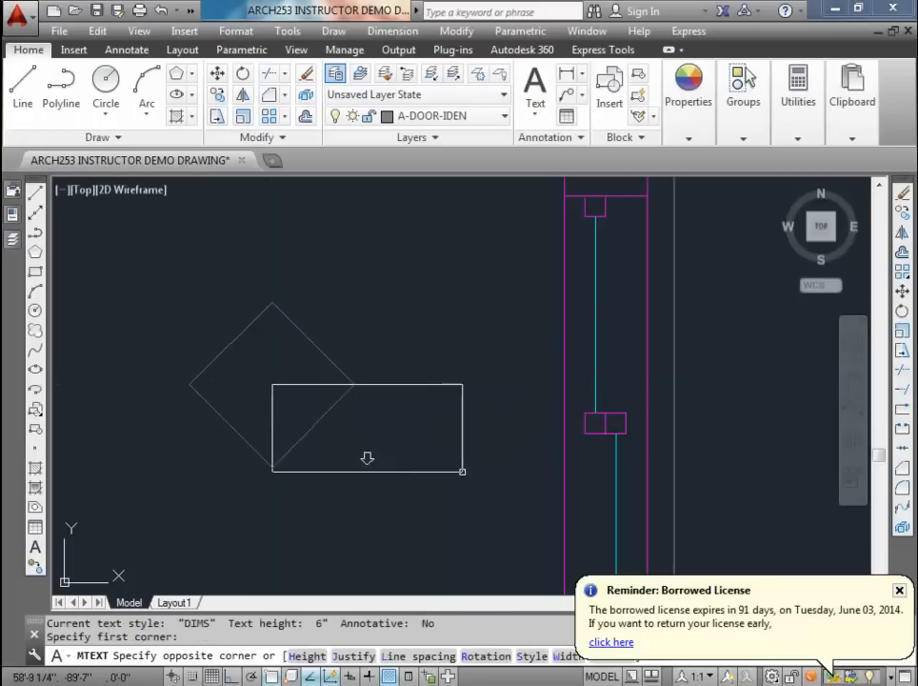
left_click(475, 479)
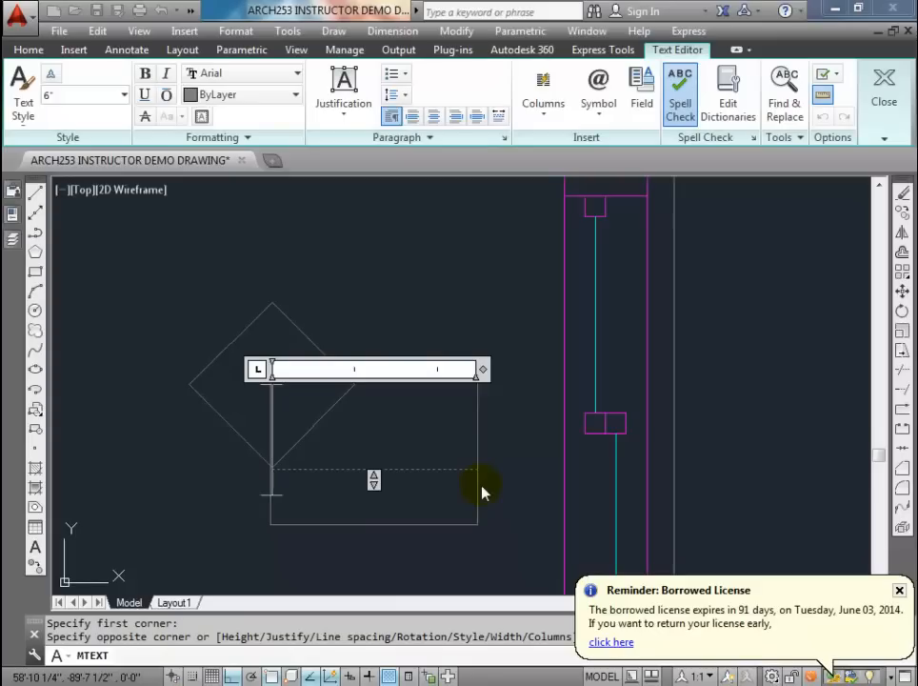
type("A")
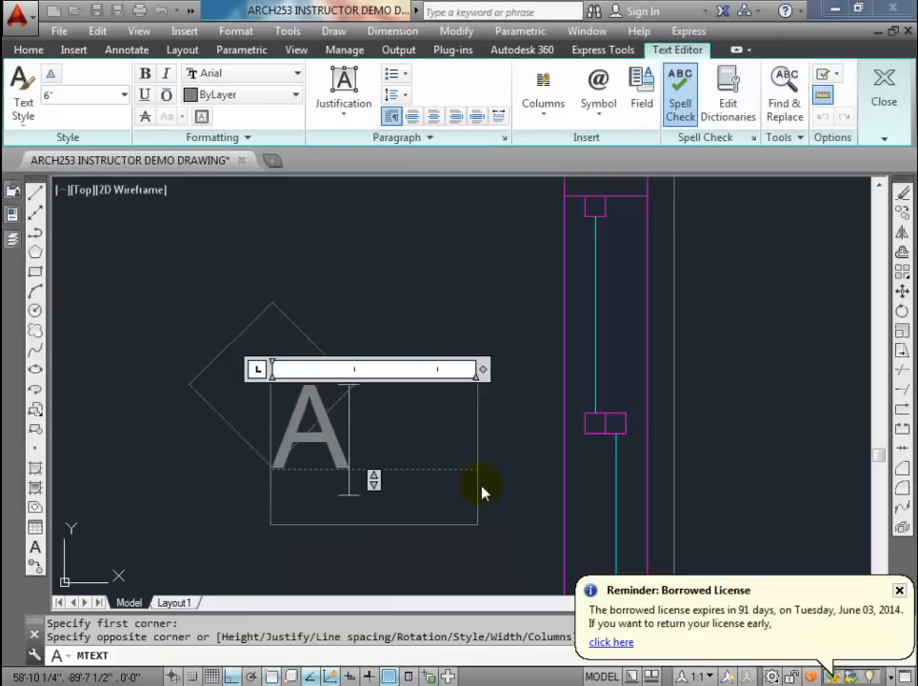
left_click(383, 297)
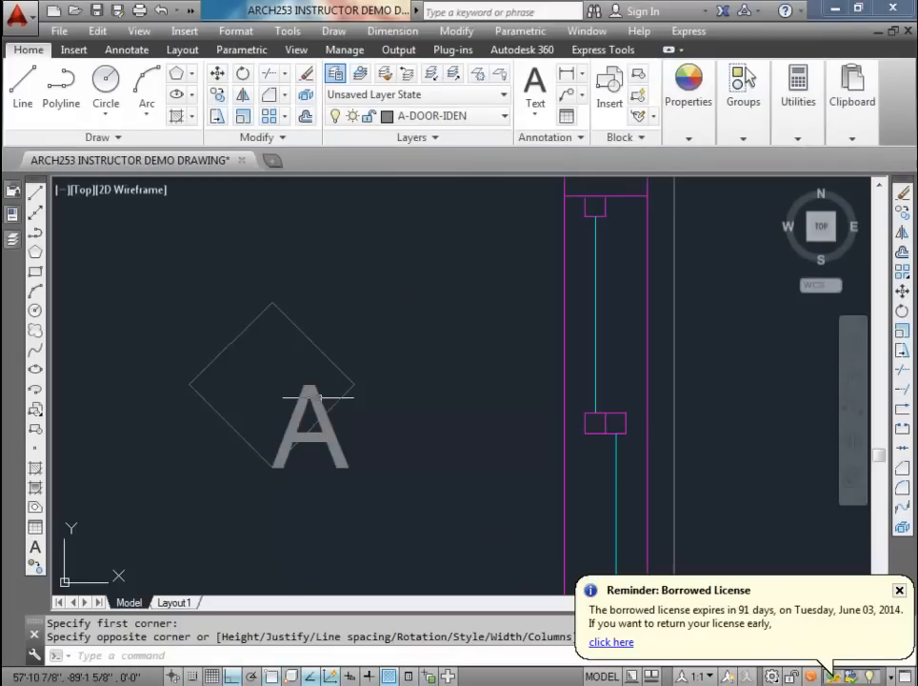
Step: Set the letter A's justification to Middle center
left_click(314, 393)
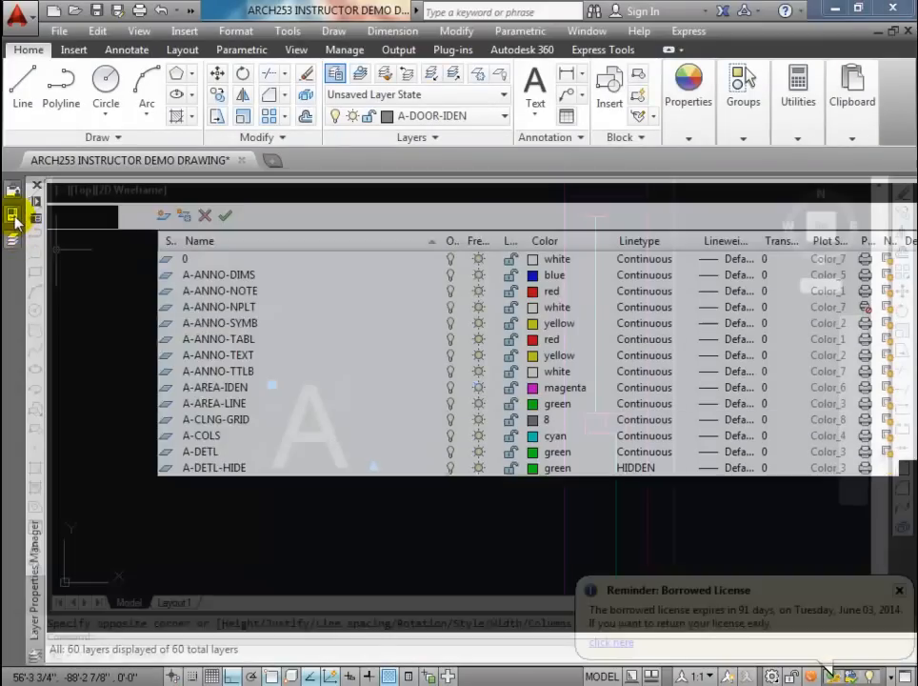
mouse_move(13, 195)
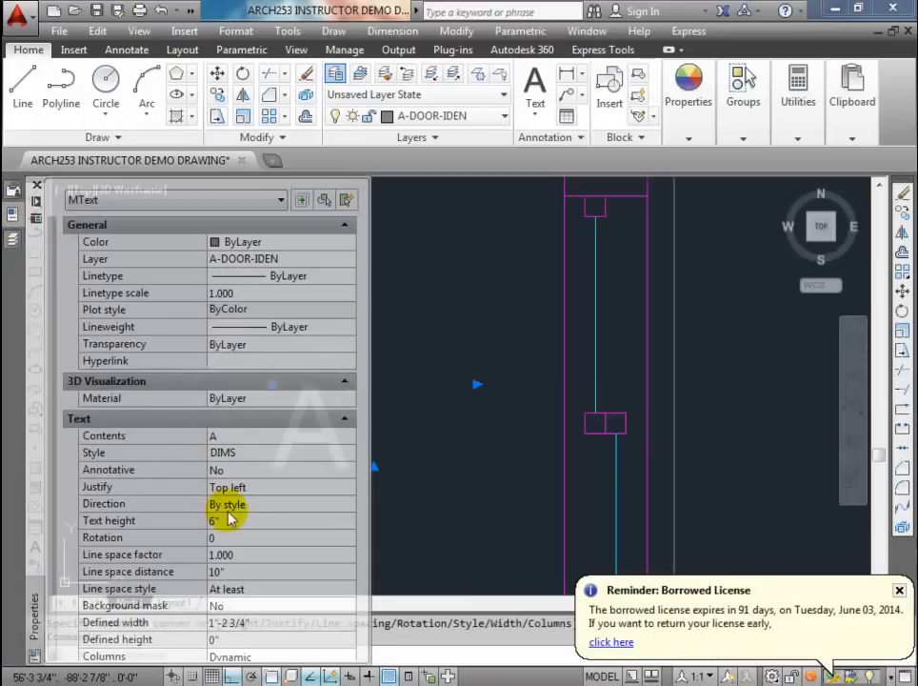
left_click(259, 486)
left_click(347, 491)
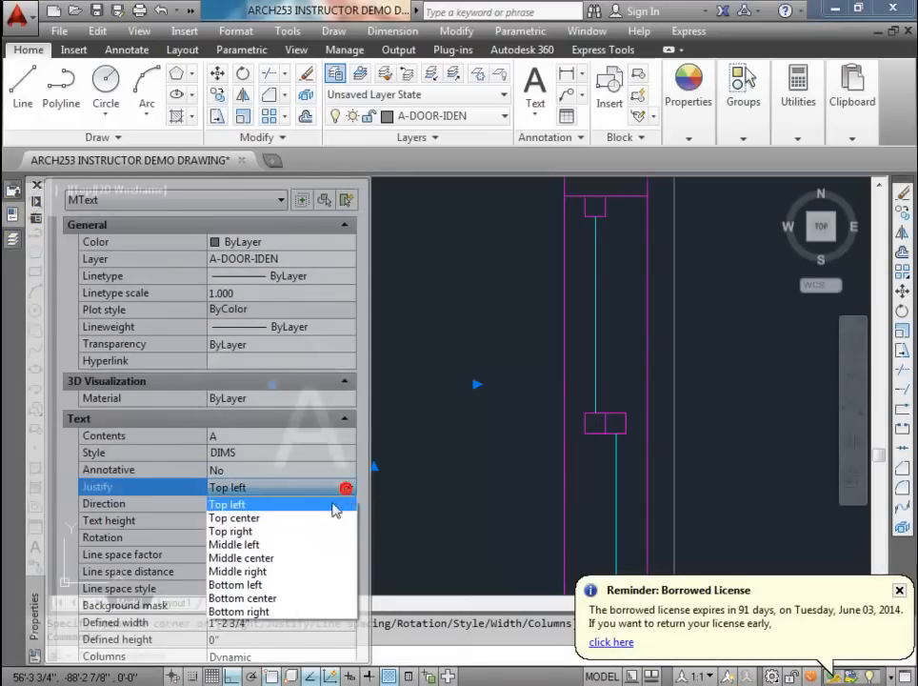
left_click(297, 557)
key("Escape")
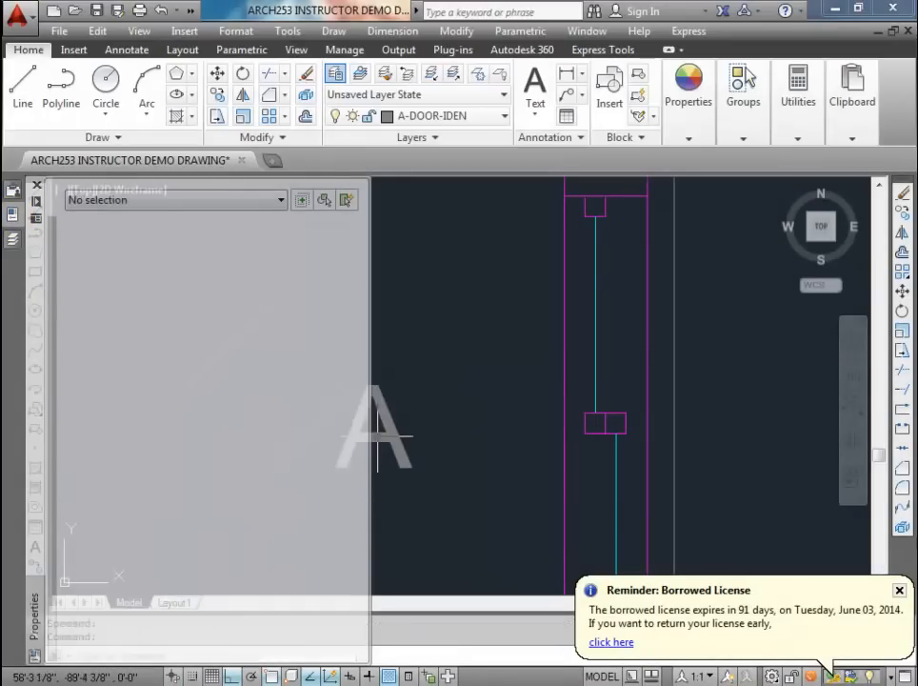
Step: Move the letter A by its insertion point to the center of the diamond, aligned with the diamond's corners
left_click(386, 435)
left_click(369, 422)
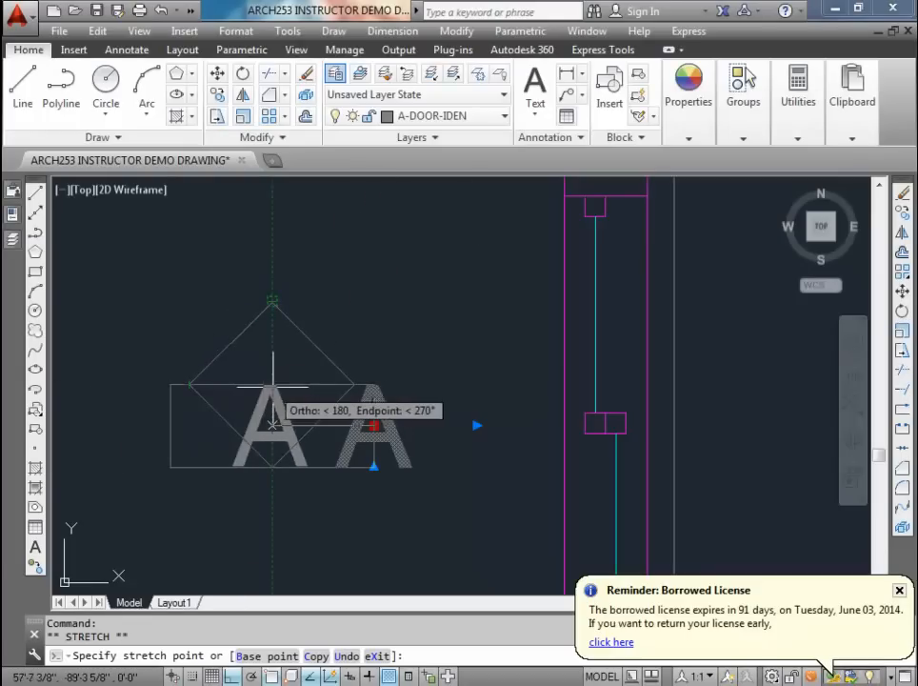
left_click(272, 351)
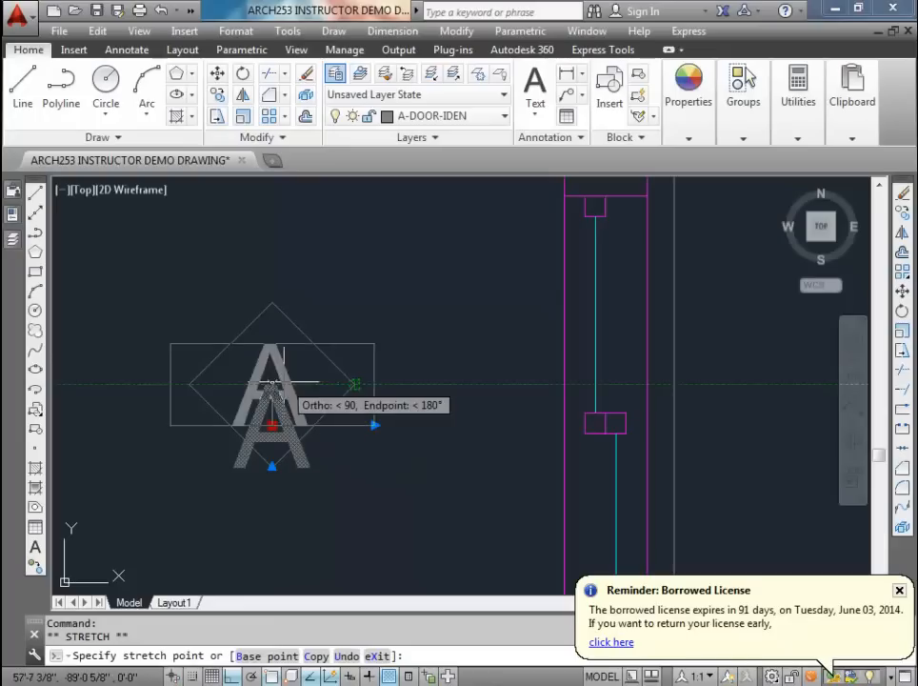
left_click(284, 383)
key("Escape")
key("Escape")
scroll(300, 385, "down", 2)
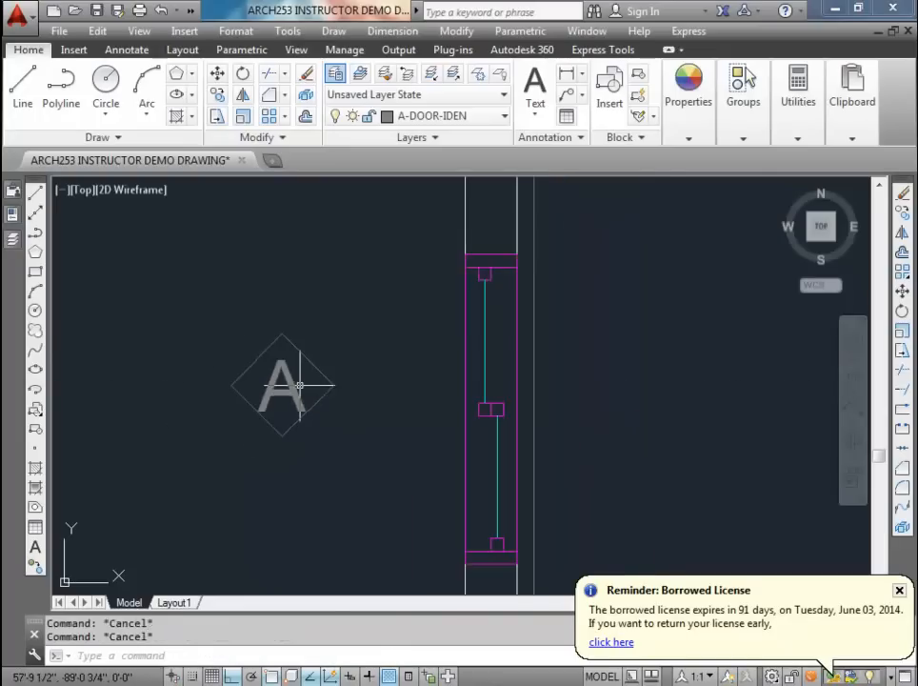
Step: Move the diamond and its letter by the diamond's right corner to the midpoint of the window's outer line
scroll(290, 424, "up", 2)
left_click(299, 357)
scroll(299, 357, "down", 2)
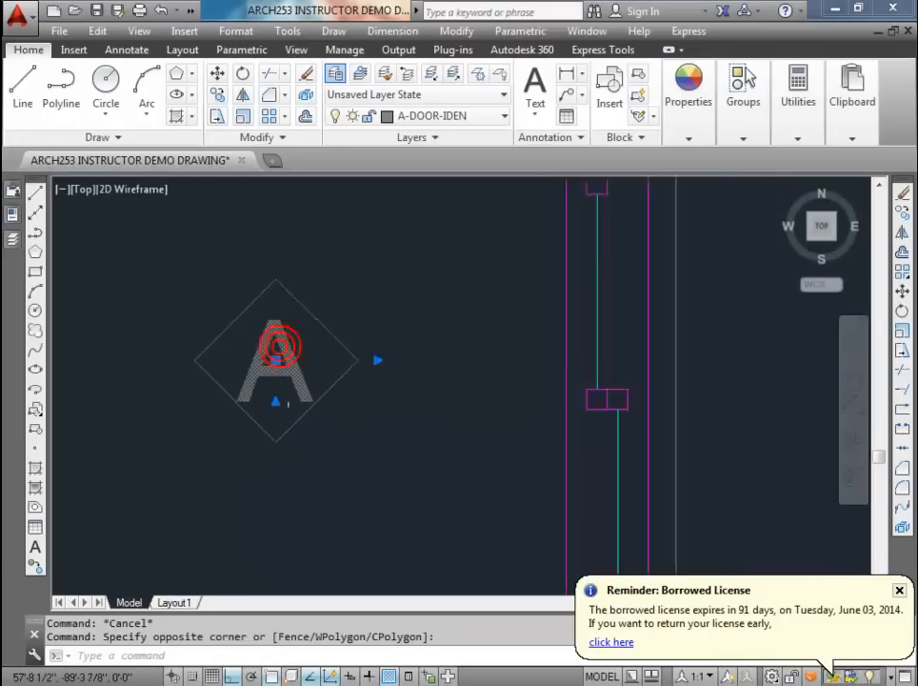
left_click(297, 334)
type("m")
key("Return")
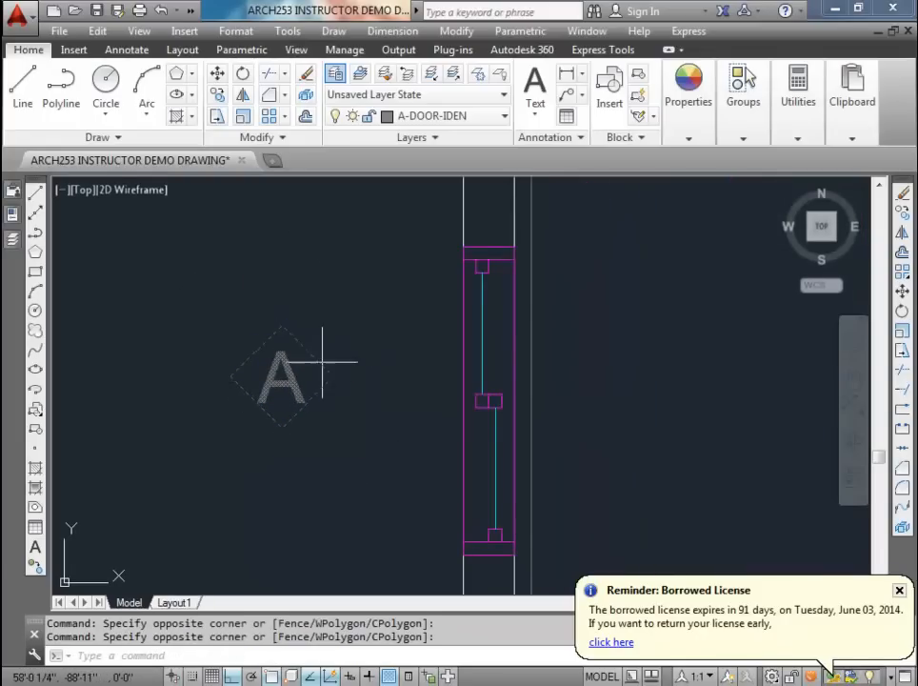
left_click(333, 377)
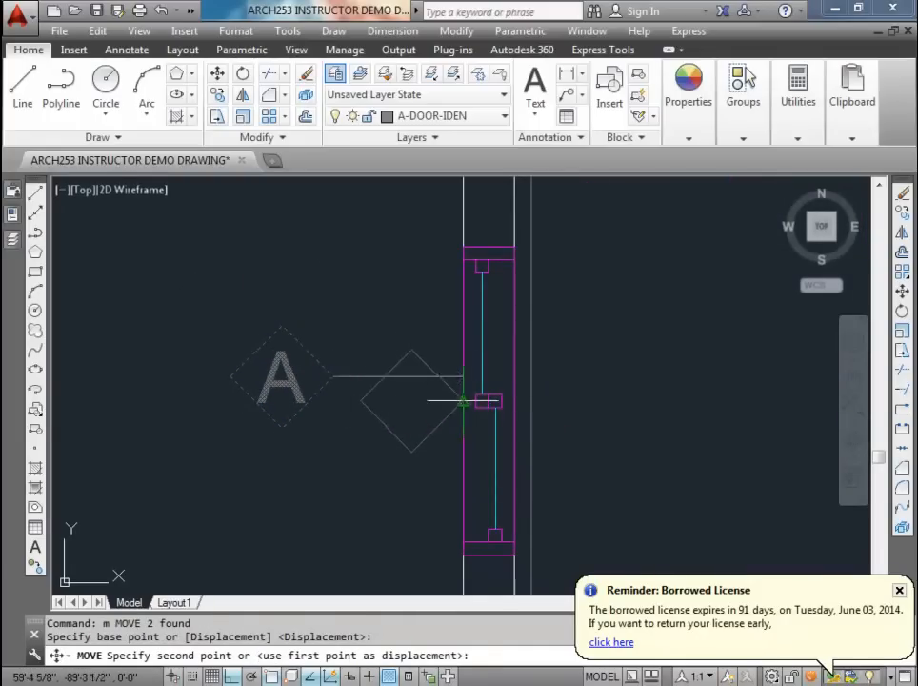
left_click(444, 426)
Step: Move the diamond tag 2 inches straight left, away from the window
left_click(343, 324)
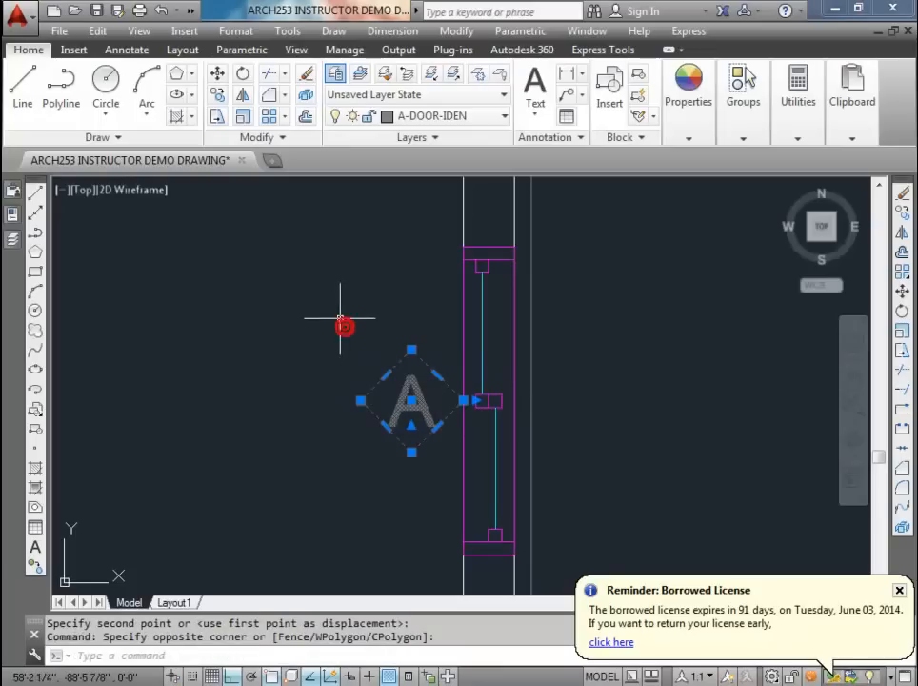
type("m")
key("Return")
left_click(340, 262)
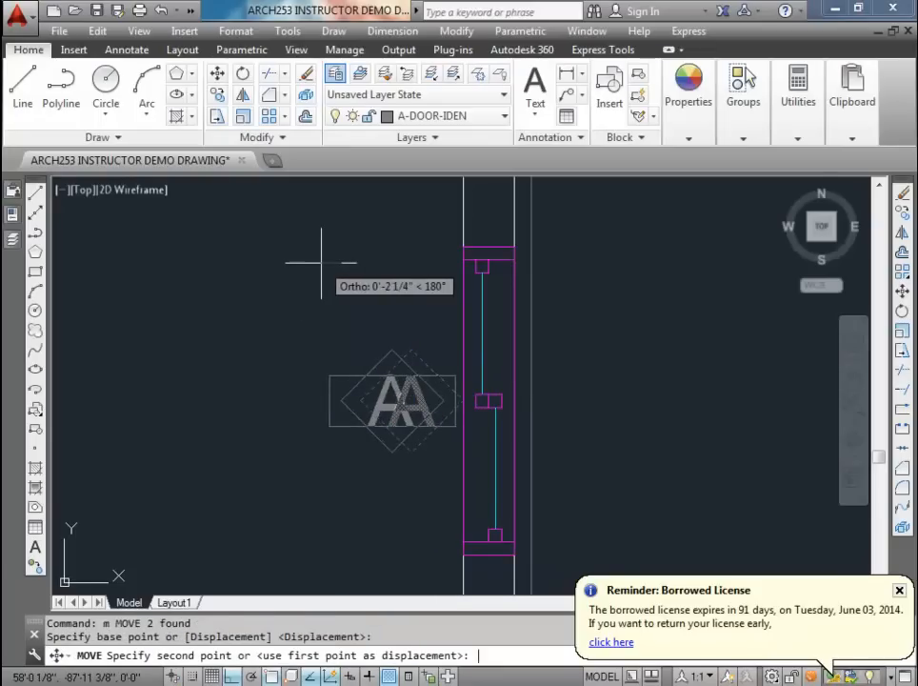
type("2")
key("Return")
key("Escape")
Step: Put the window tag's diamond and letter on the A-GLAS-IDEN layer
scroll(270, 229, "down", 5)
mouse_move(284, 282)
middle_mouse_down()
mouse_move(274, 434)
mouse_move(274, 393)
mouse_move(283, 391)
middle_mouse_up()
scroll(273, 432, "down", 2)
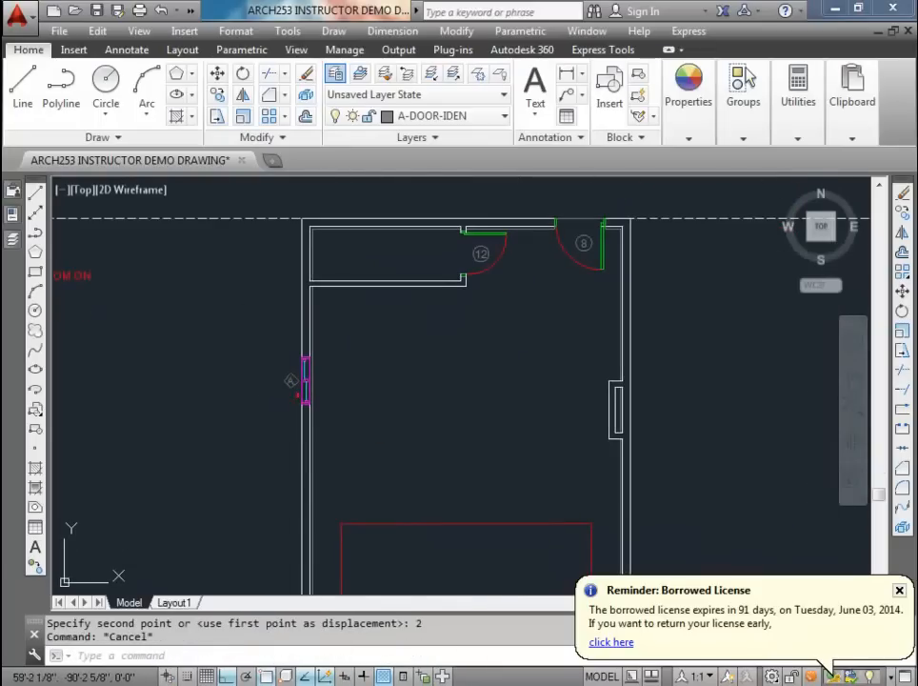
left_click(297, 395)
left_click(276, 350)
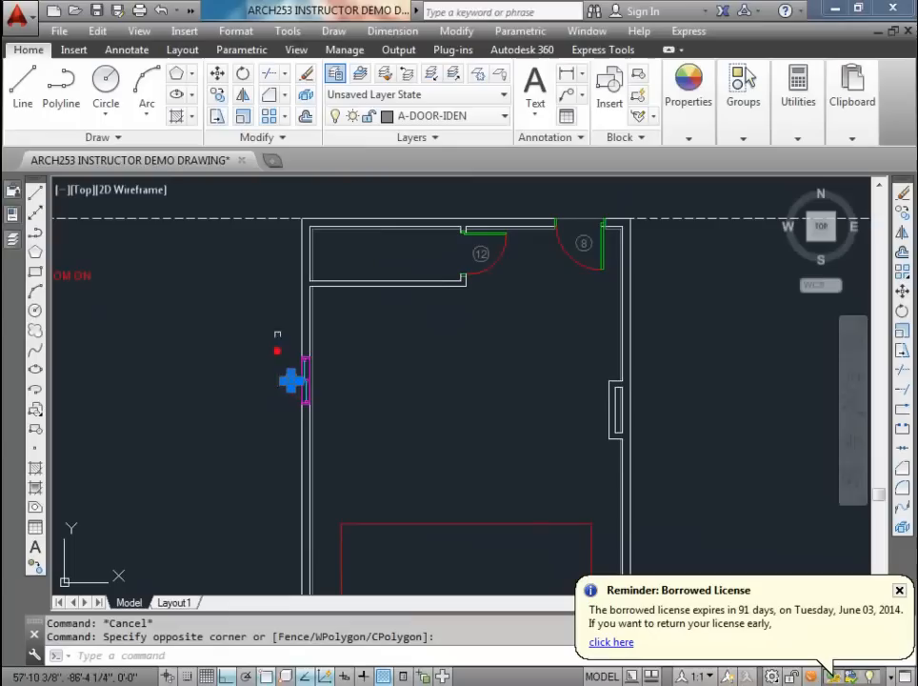
left_click(504, 117)
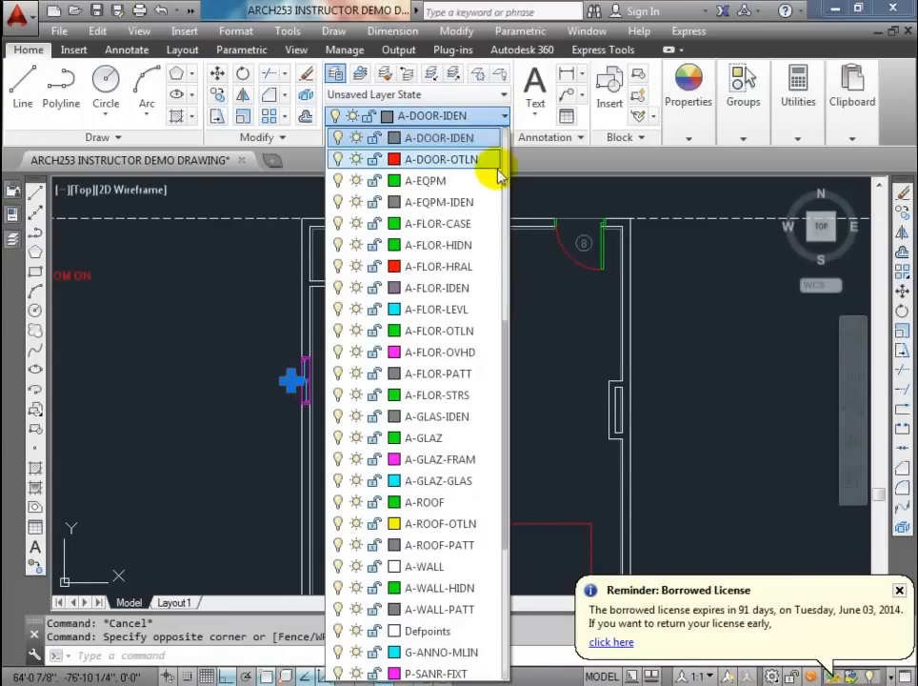
scroll(502, 353, "down", 1)
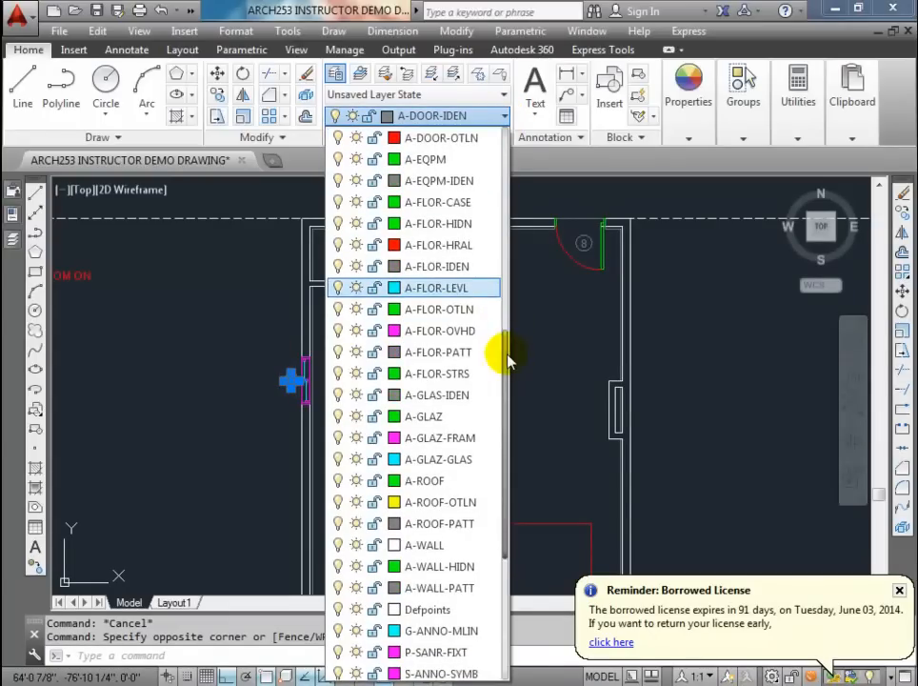
left_click(328, 399)
key("Escape")
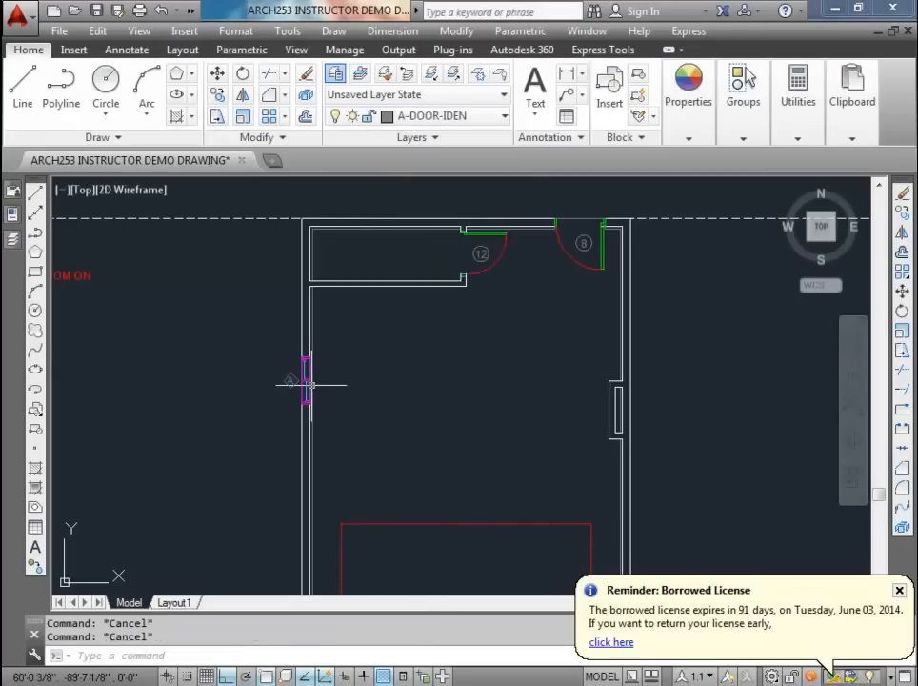
Step: Make A-EQPM the current layer
scroll(274, 400, "up", 3)
scroll(328, 410, "down", 3)
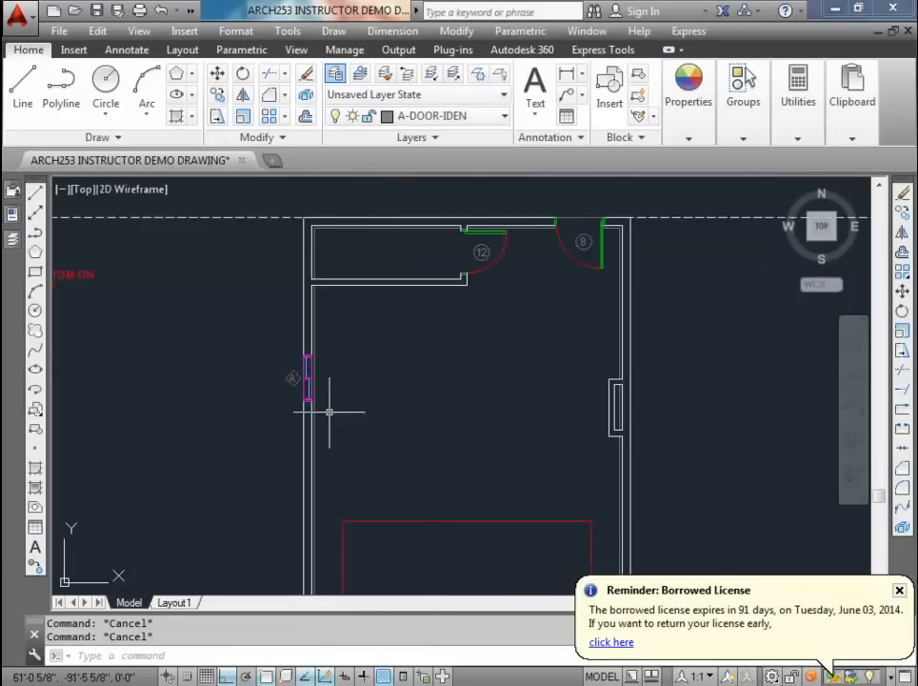
middle_click_drag(461, 424, 430, 355)
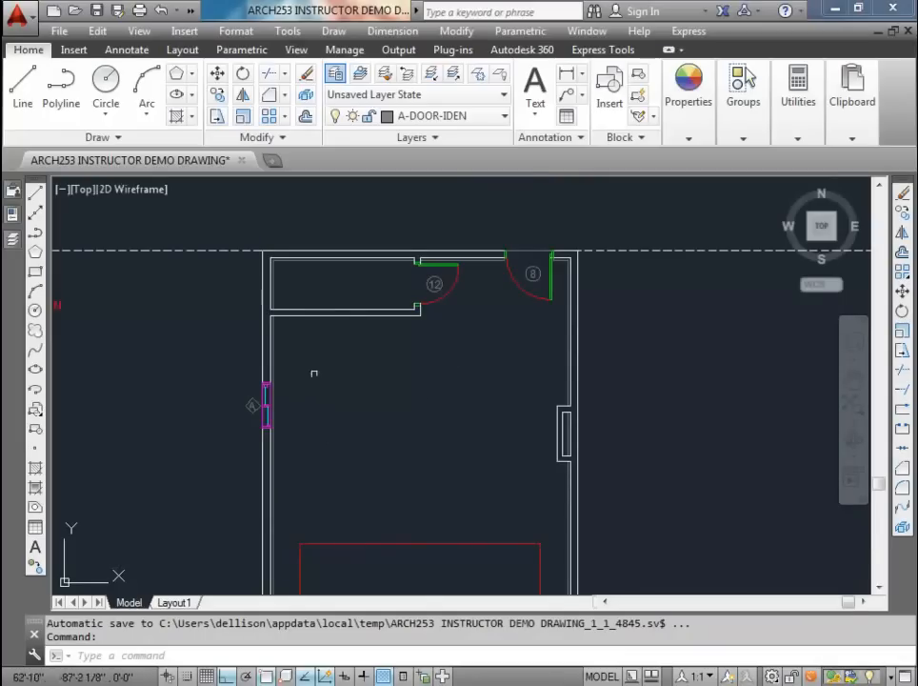
scroll(301, 283, "up", 2)
middle_click_drag(301, 283, 352, 367)
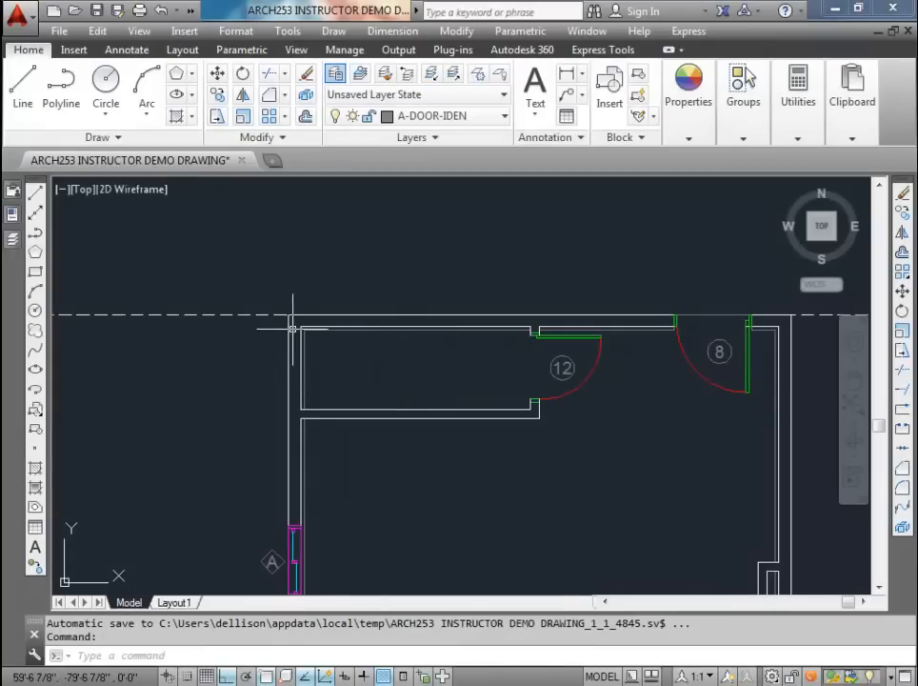
middle_click_drag(318, 294, 328, 358)
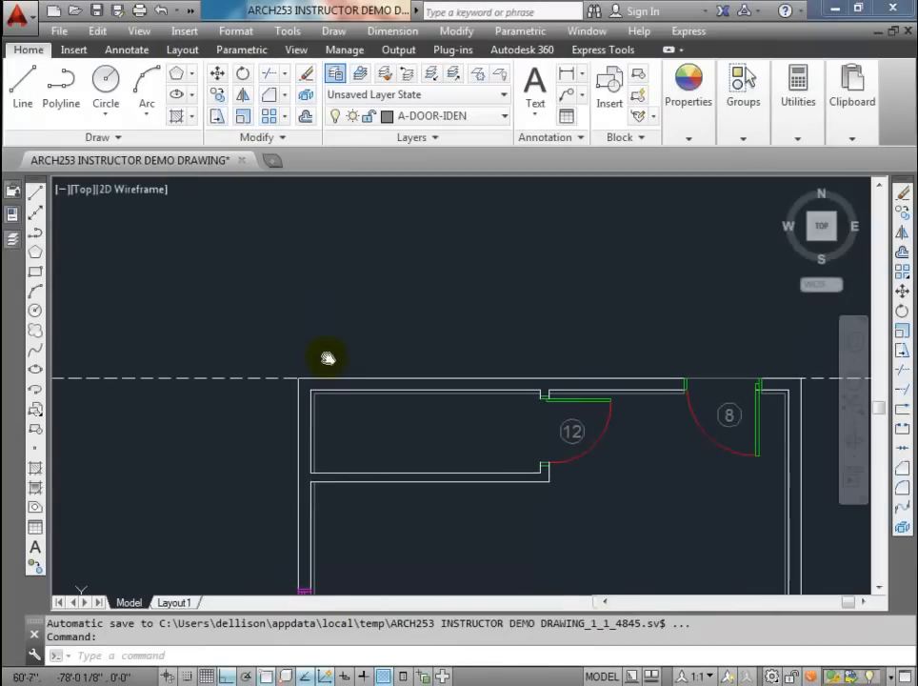
left_click(505, 118)
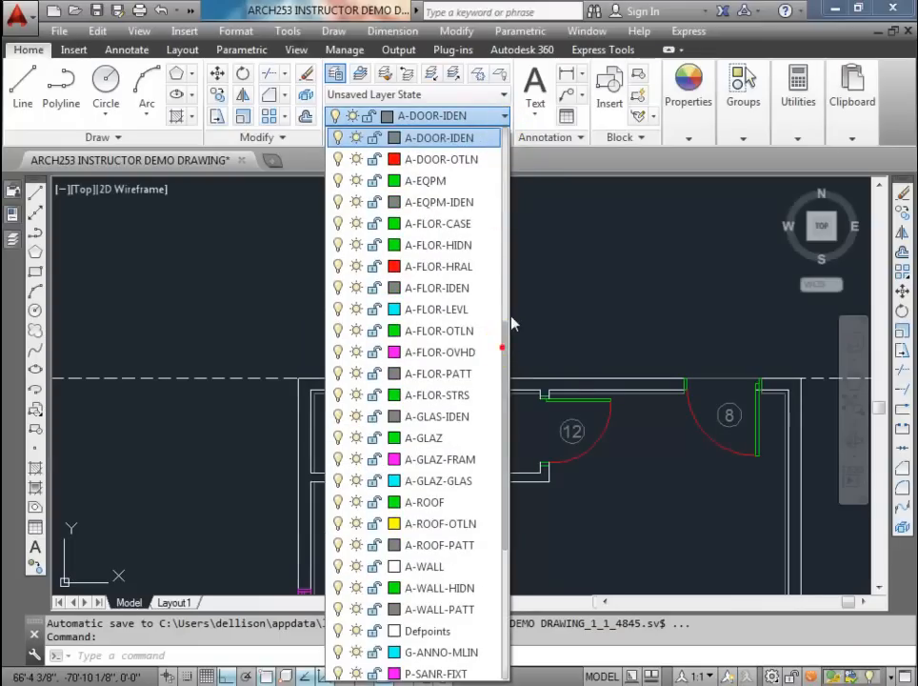
left_click(424, 180)
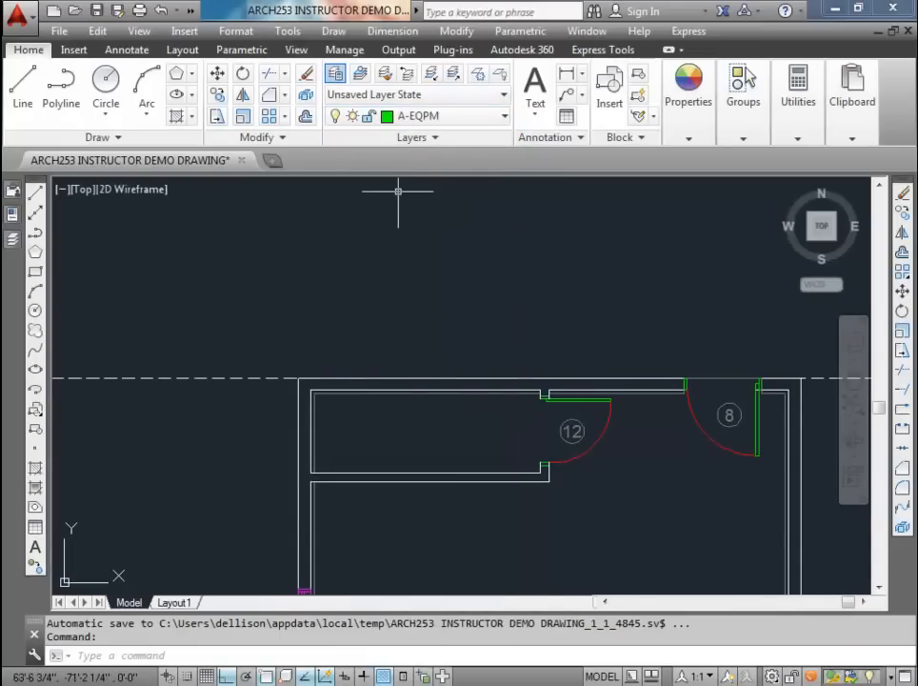
Step: Draw a rectangle 12 inches wide and 18 inches high in the empty space above the floor plan's upper-left room
key("Return")
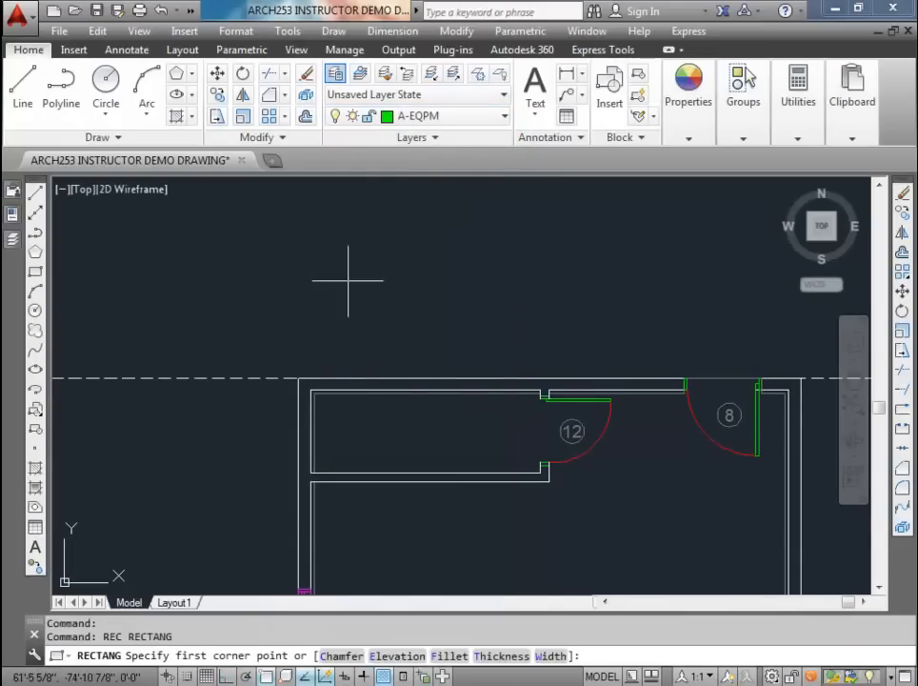
left_click(344, 283)
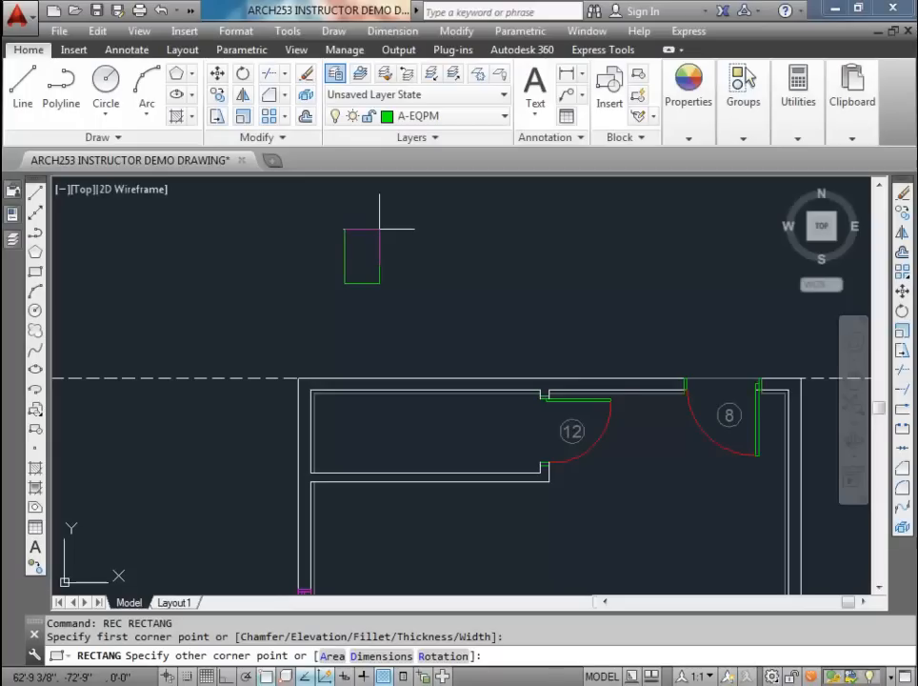
type("@12,18")
key("Return")
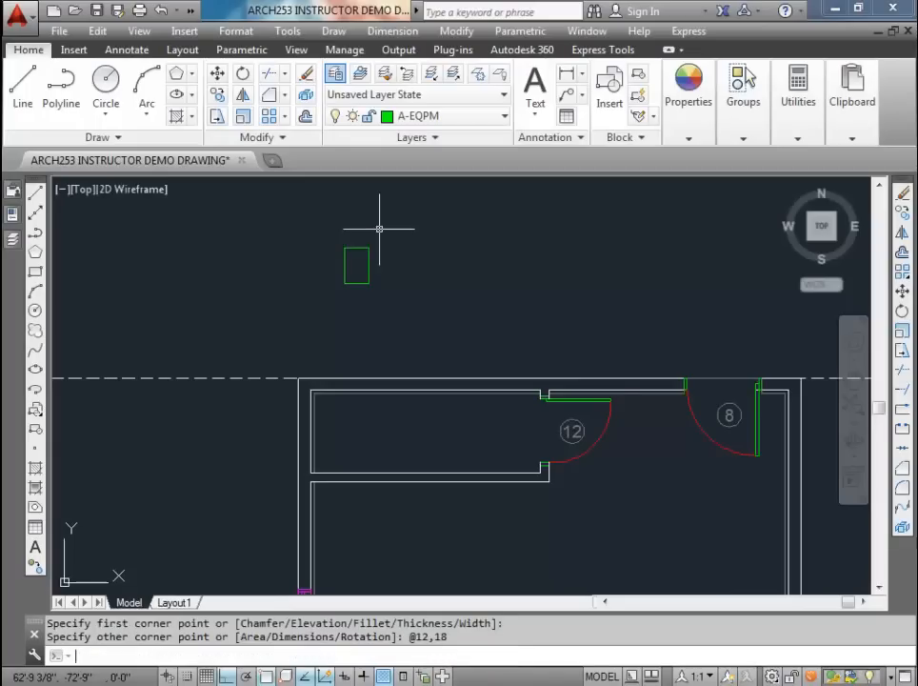
Step: Copy the 12 by 18 inch rectangle 15 inches straight to the right
scroll(376, 270, "up", 2)
left_click(370, 308)
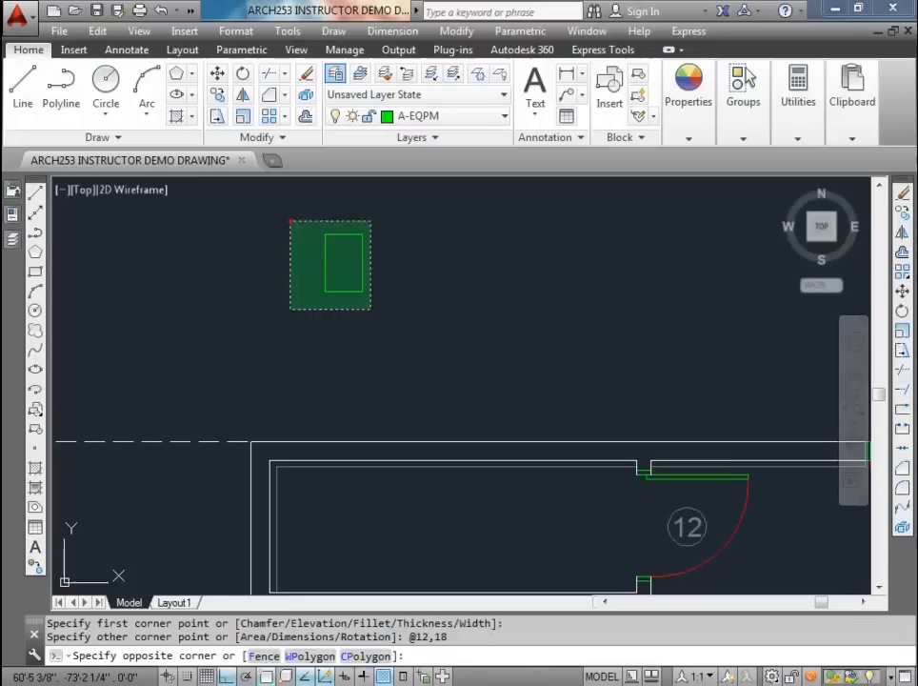
left_click(291, 219)
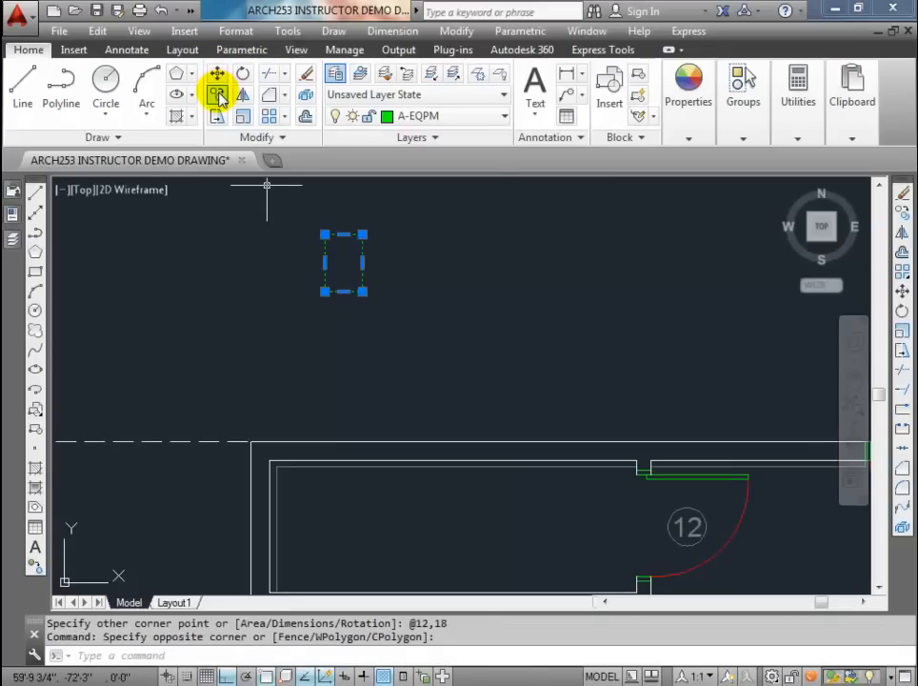
left_click(220, 98)
left_click(324, 235)
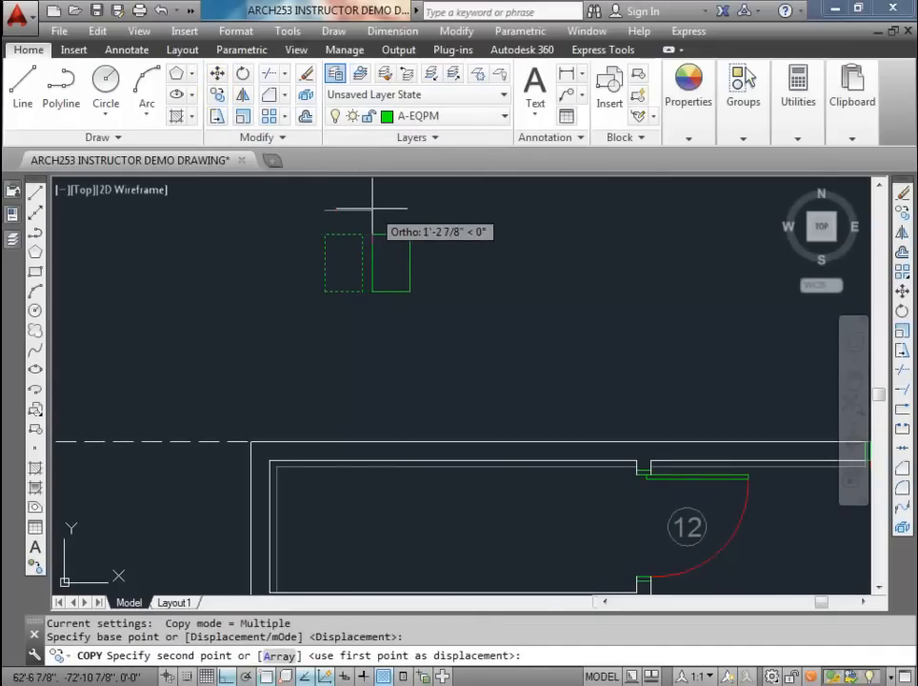
type("15")
key("Return")
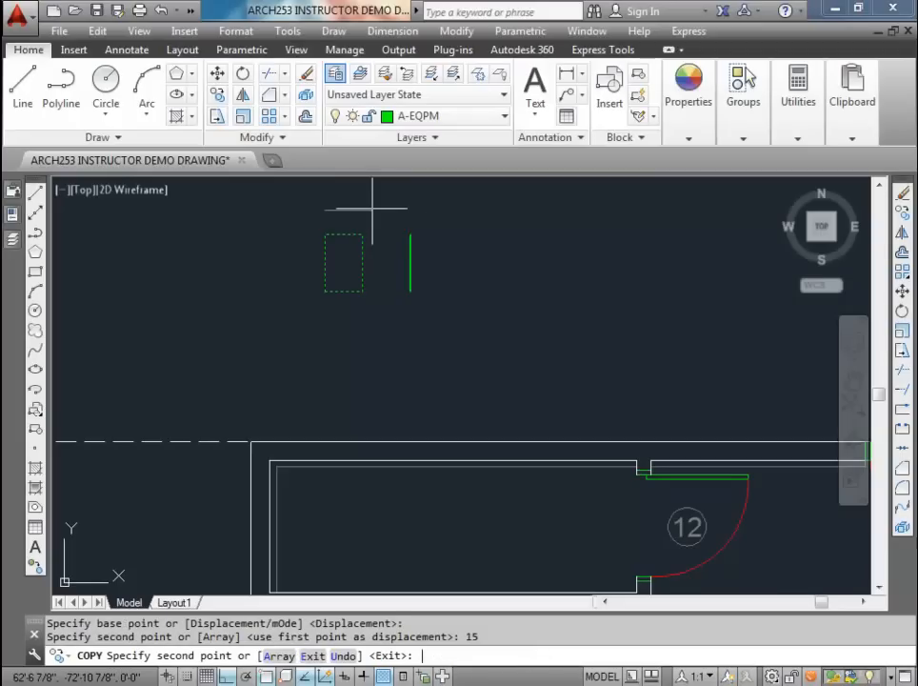
key("Escape")
Step: Draw a narrow rectangle 3 inches wide and 12 inches high below and to the right of the two large rectangles
scroll(373, 248, "up", 3)
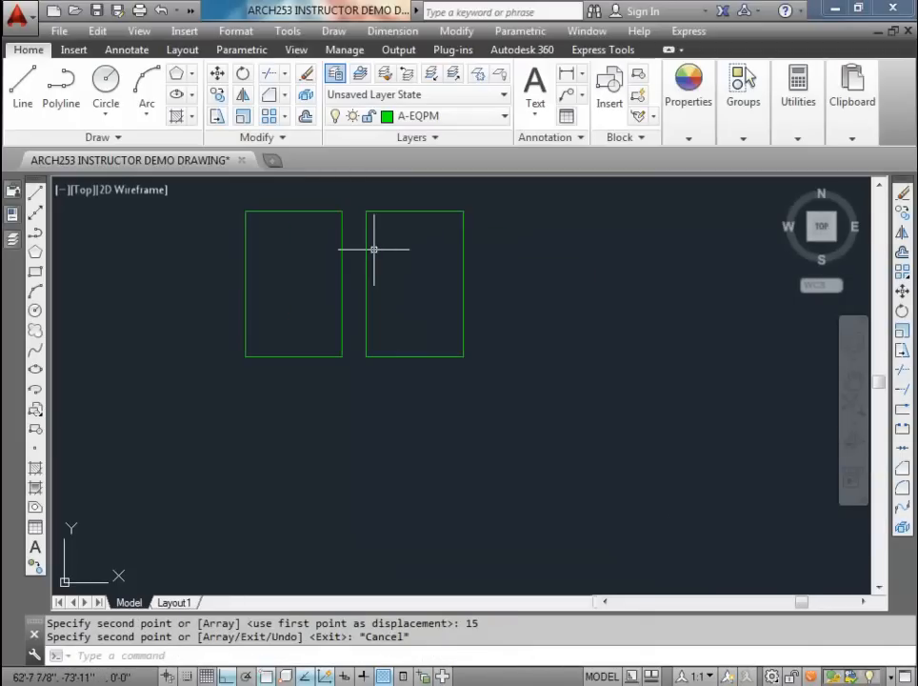
type("rec")
key("Return")
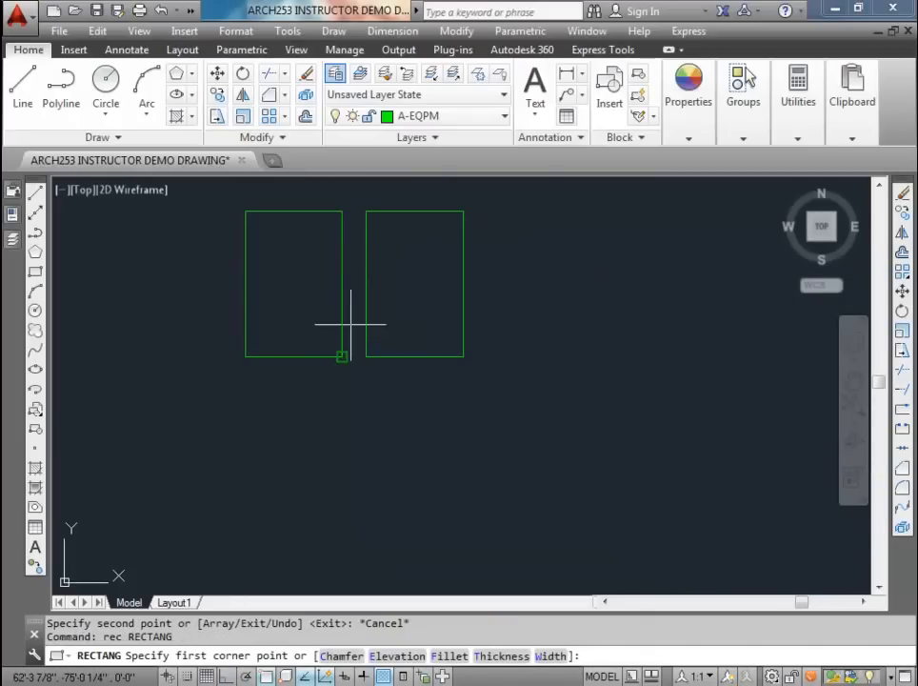
left_click(501, 473)
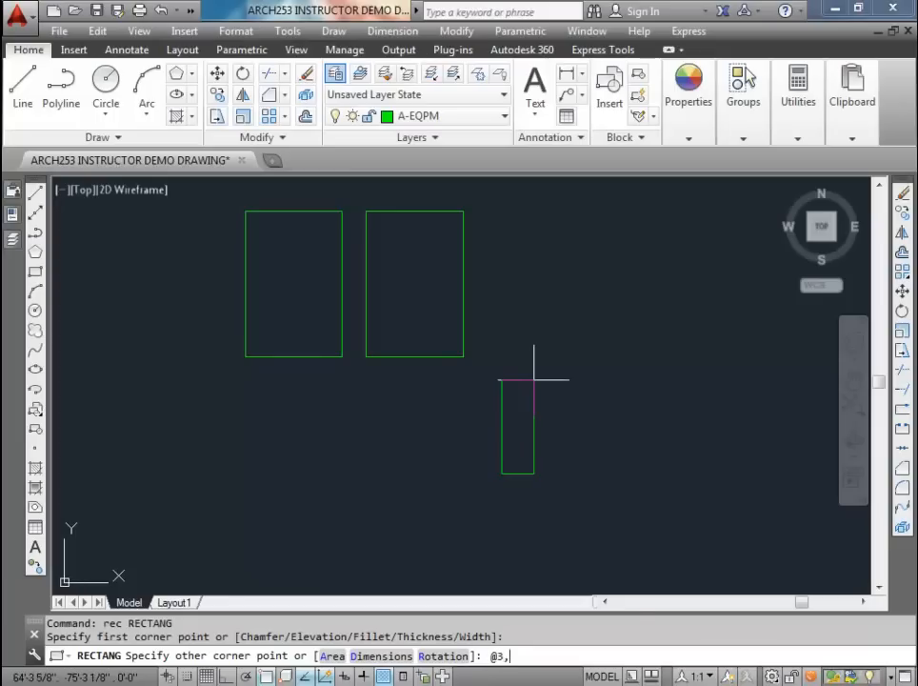
key("Return")
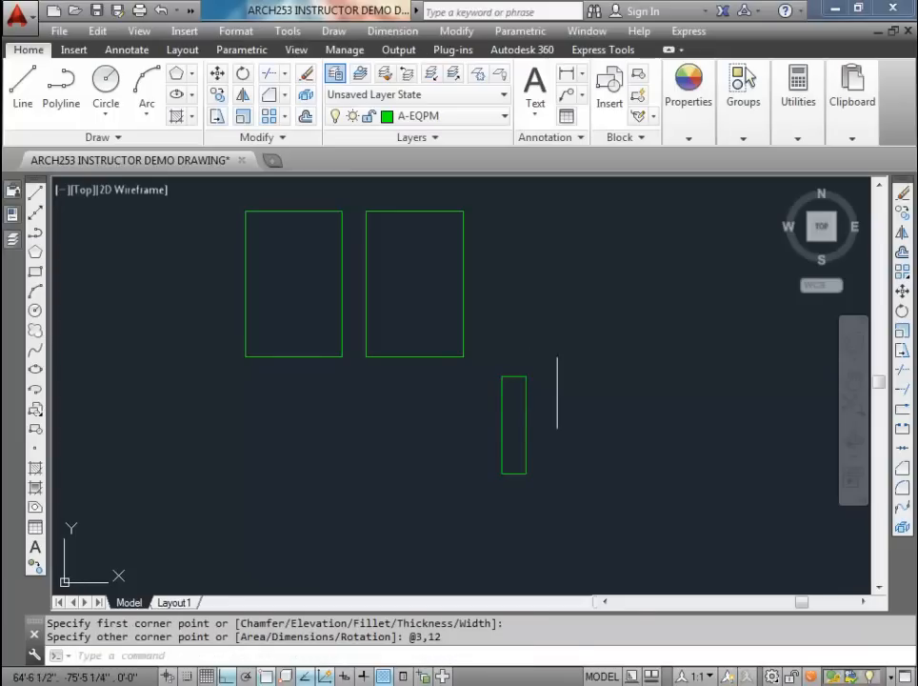
Step: Move the narrow rectangle by its right side's midpoint to the right rectangle's left-side midpoint, filling the gap between the large rectangles
left_click(559, 394)
left_click(506, 354)
type("m")
key("Return")
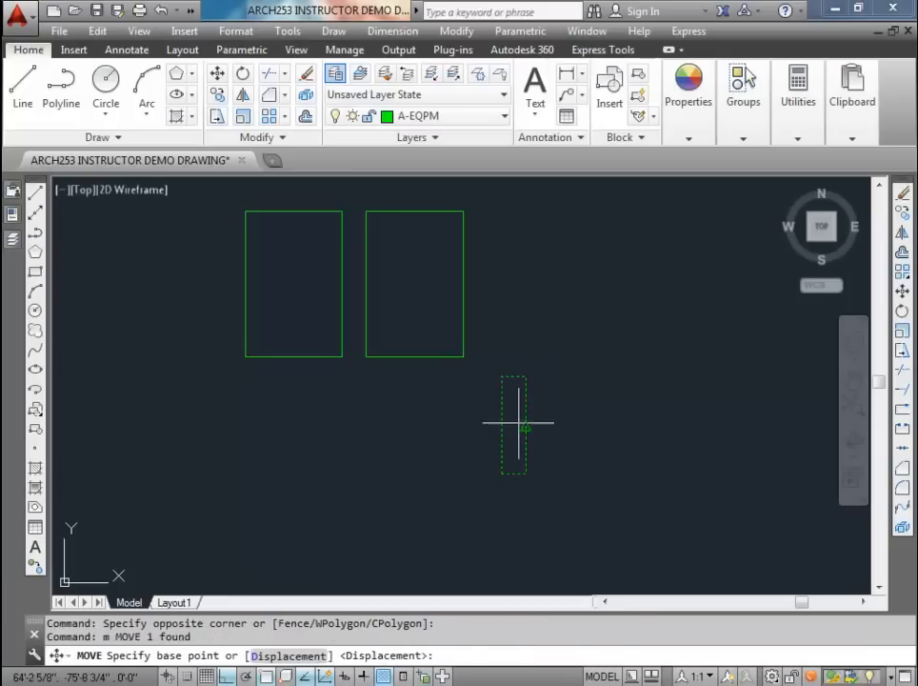
left_click(523, 424)
middle_click_drag(378, 338, 384, 349)
left_click(384, 347)
Step: Draw two corner-to-corner diagonal lines forming an X across the left large rectangle
type("l")
key("Return")
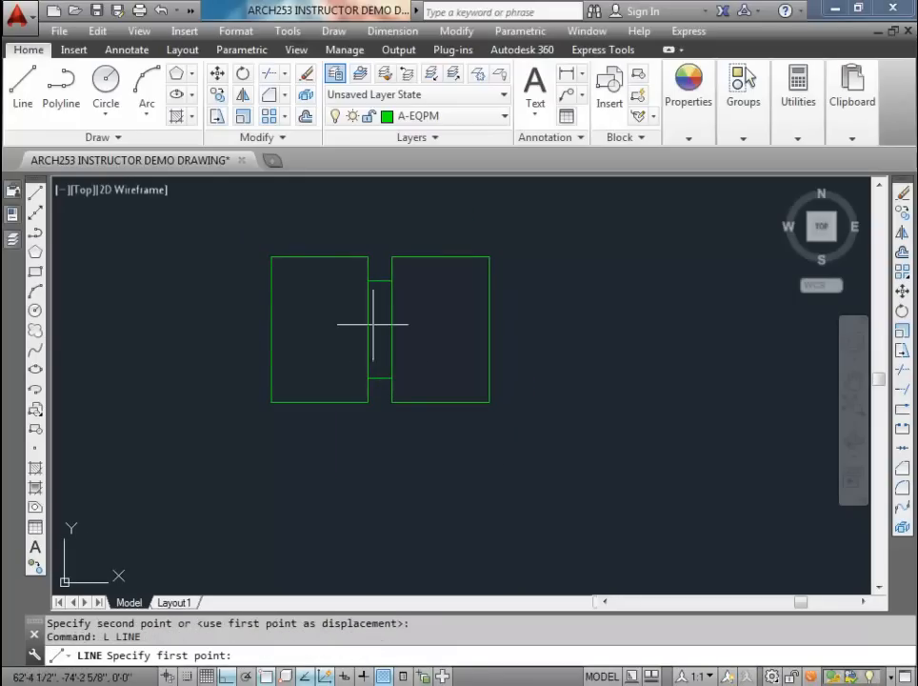
left_click(271, 257)
left_click(367, 401)
key("Return")
key("Return")
left_click(271, 402)
left_click(367, 256)
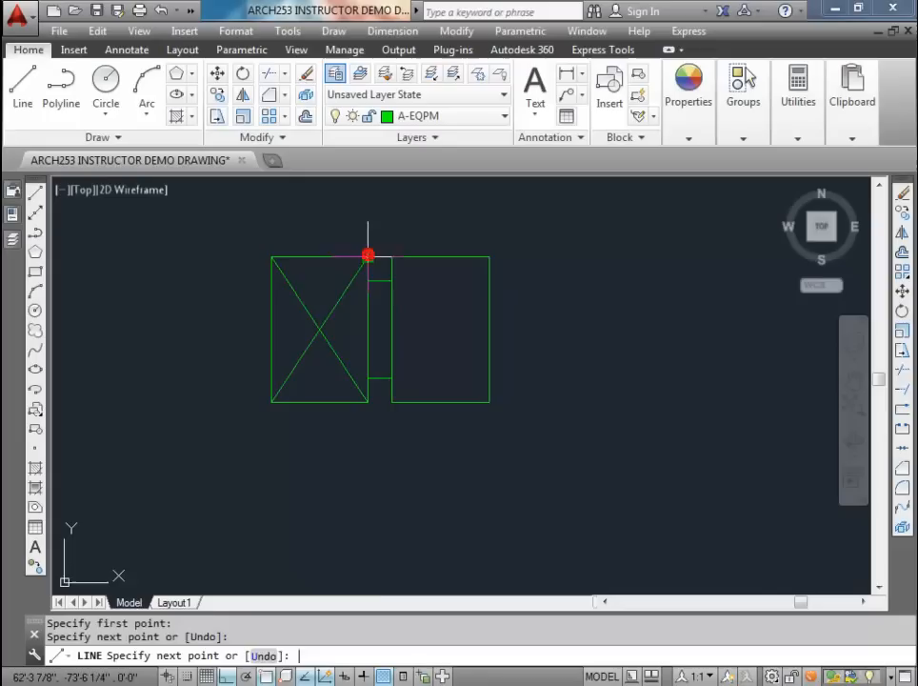
key("Return")
Step: Add the multiline text F at 6-inch height inside the right large rectangle
scroll(326, 294, "down", 2)
middle_click_drag(326, 293, 324, 346)
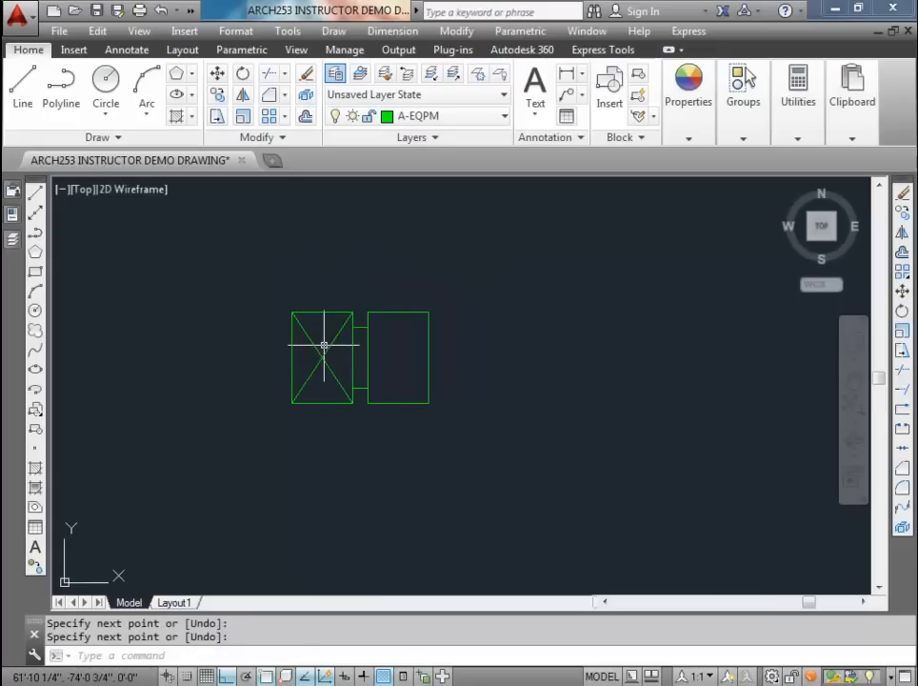
left_click(534, 95)
left_click(385, 370)
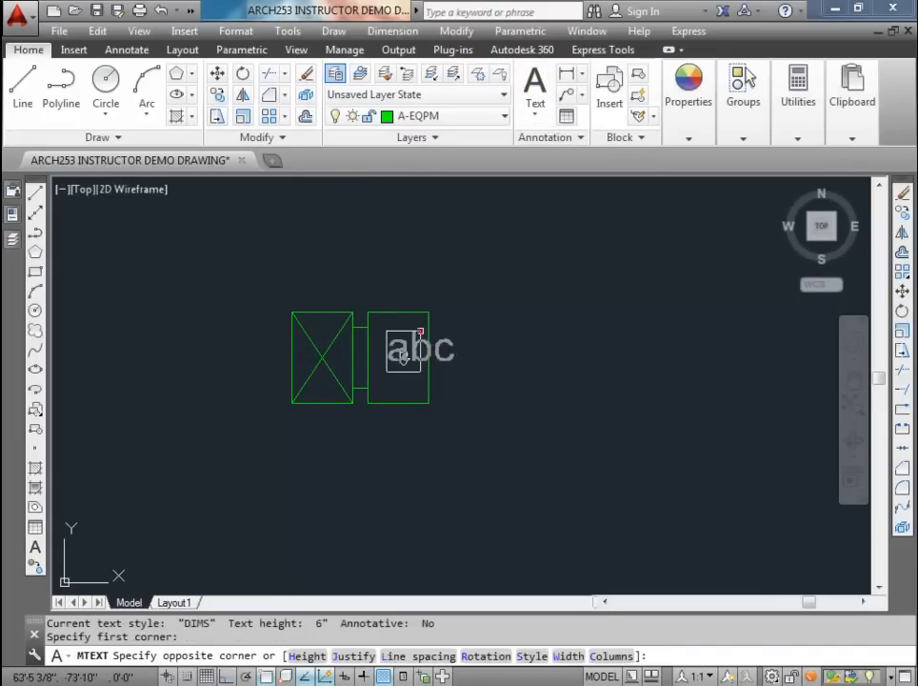
left_click(420, 331)
type("f")
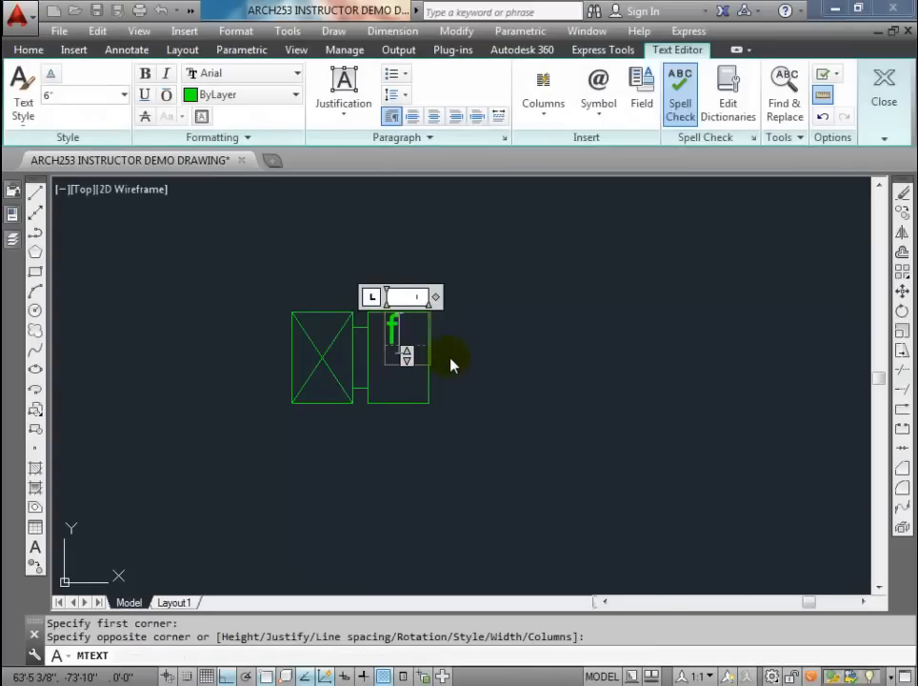
key("BackSpace")
type("F")
left_click(450, 354)
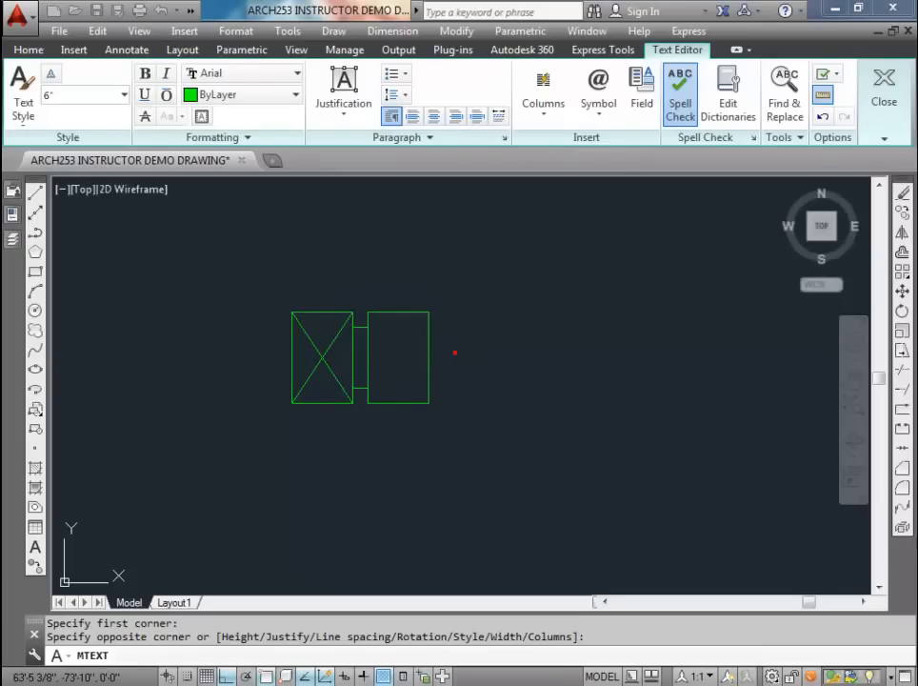
Step: Set the letter F's justification to Middle center
left_click(12, 213)
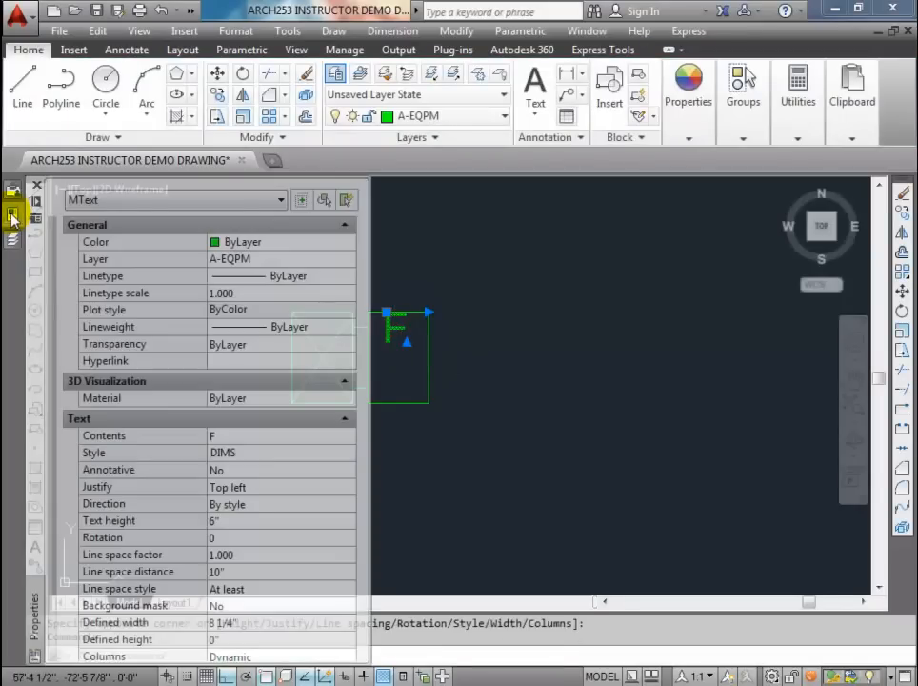
left_click(254, 488)
left_click(342, 487)
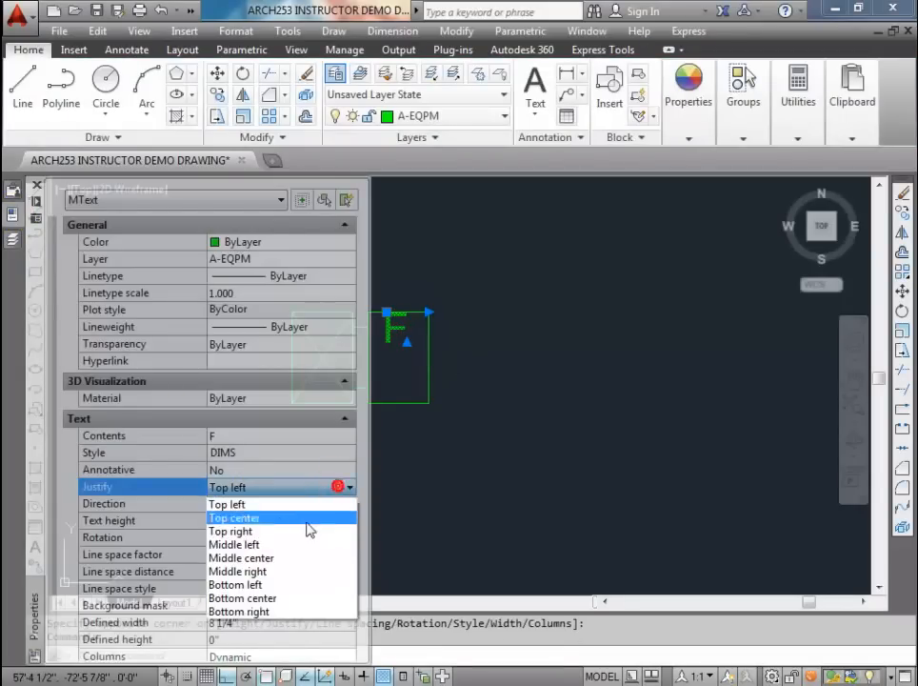
left_click(246, 557)
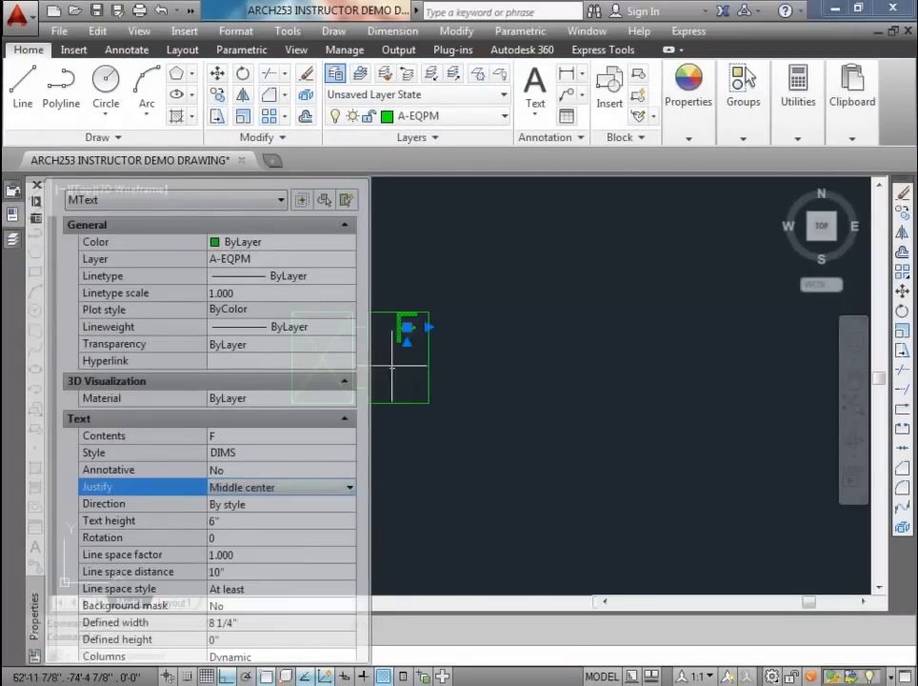
key("Escape")
key("Escape")
Step: Relocate the letter F by its middle grip to the crossing point of the X in the left rectangle
left_click(405, 326)
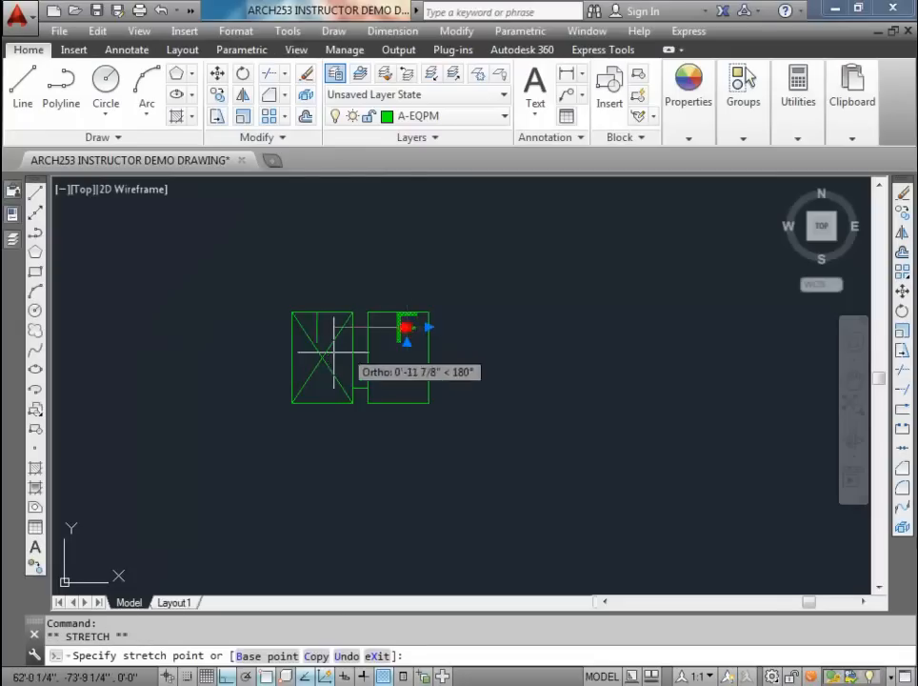
left_click(321, 351)
type("m")
key("Return")
left_click(317, 267)
key("Escape")
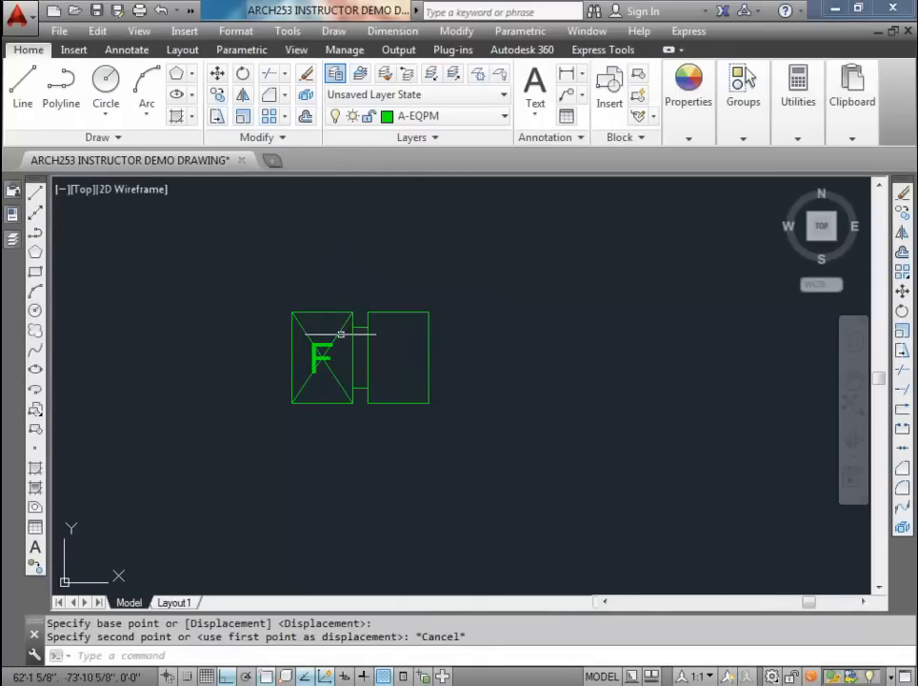
Step: Move the letter F from the left rectangle's top-edge midpoint to the right rectangle's top-edge midpoint, centering it in the right rectangle
type("m")
key("Return")
left_click(322, 311)
left_click(398, 312)
key("Escape")
key("Escape")
Step: Draw a circle with a 9-inch radius to the right of the F equipment symbol
scroll(390, 362, "down", 2)
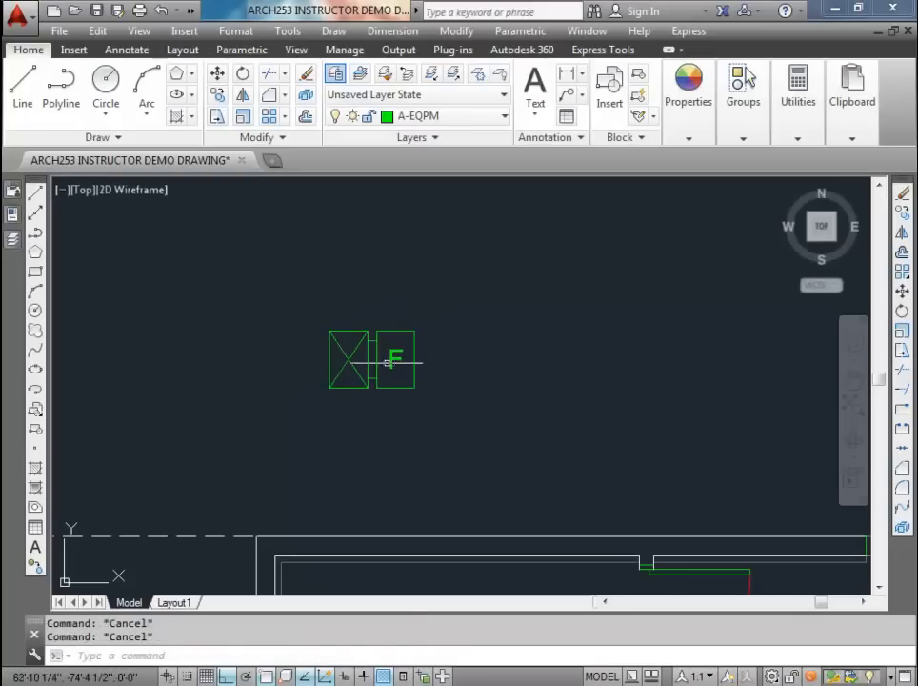
scroll(334, 381, "down", 2)
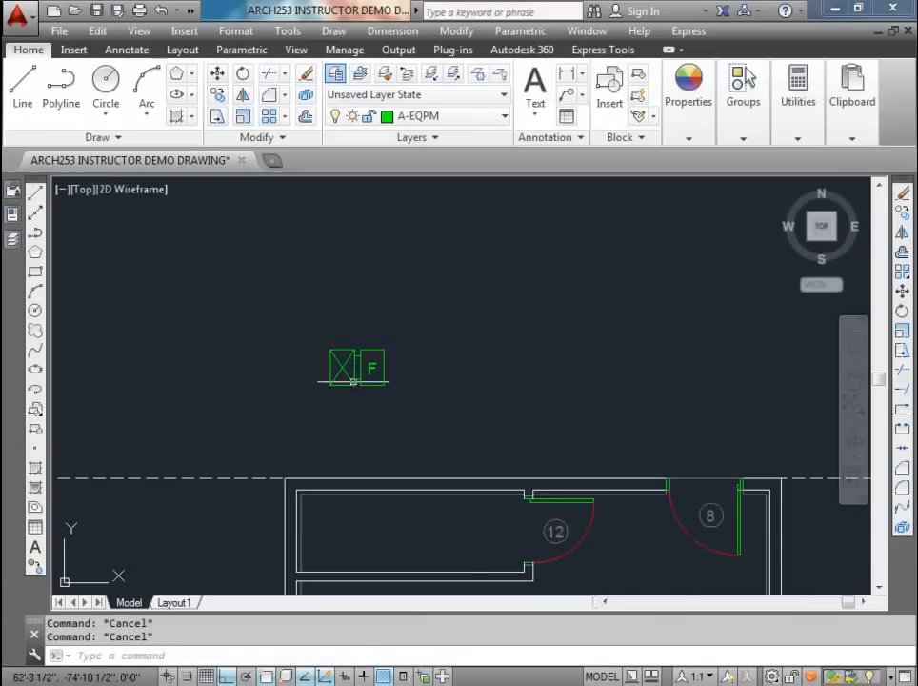
middle_click_drag(352, 383, 310, 393)
scroll(308, 381, "up", 2)
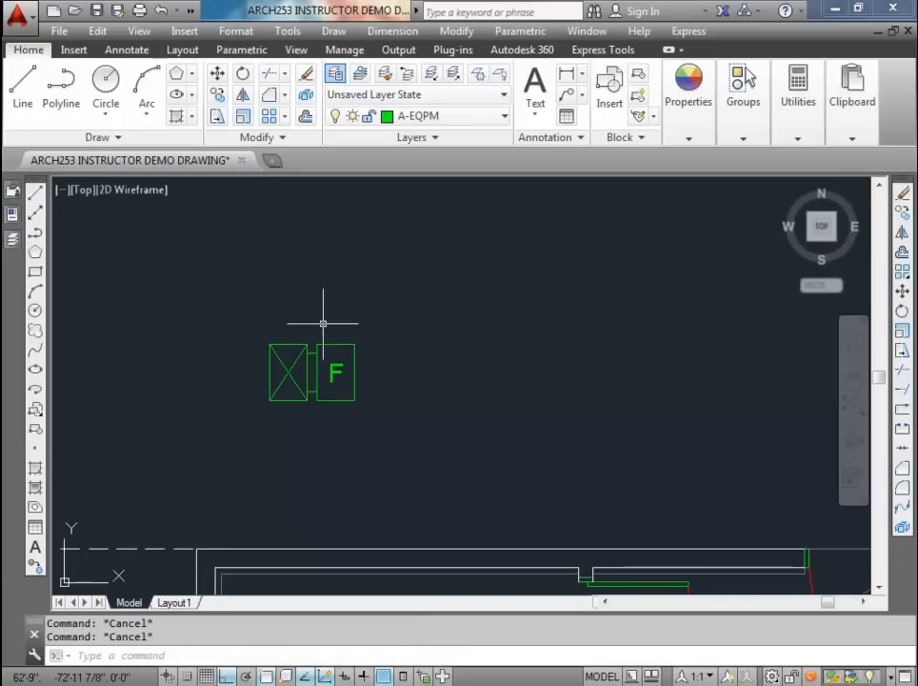
left_click(105, 82)
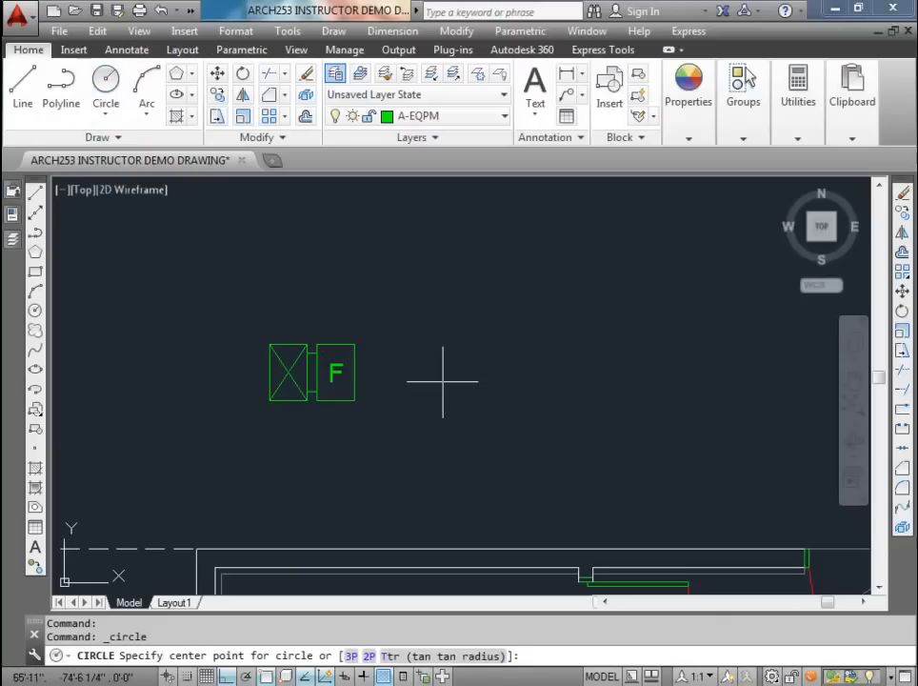
left_click(442, 380)
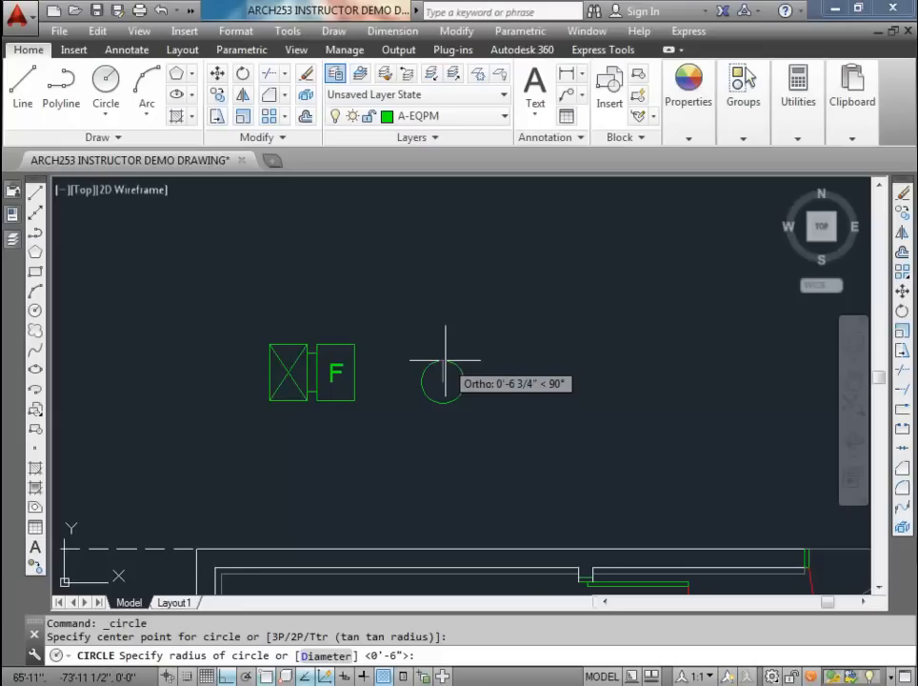
type("9")
key("Return")
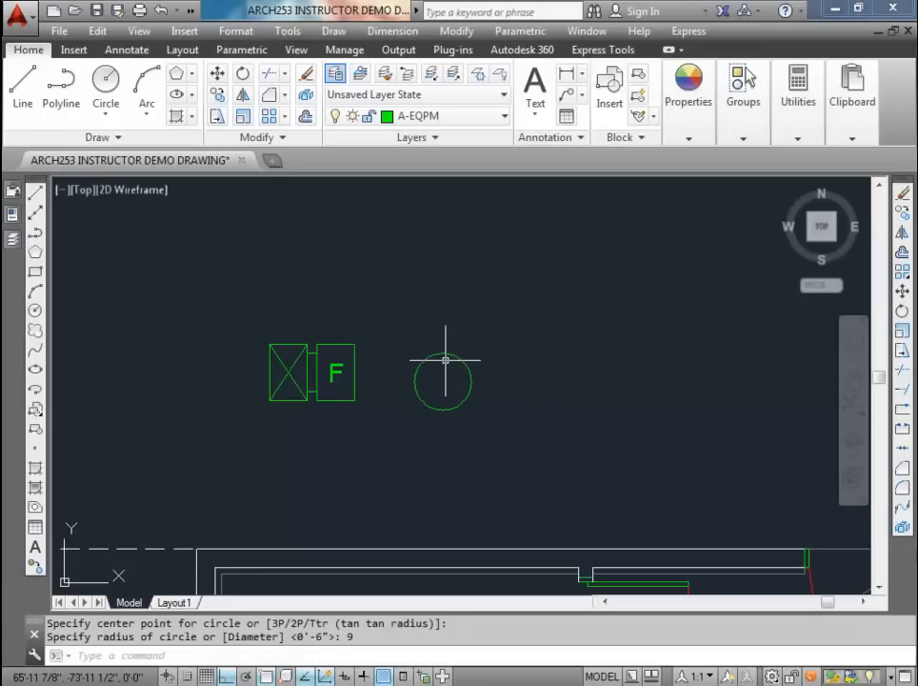
Step: Copy the letter F over to the 9-inch-radius circle and place the copy on the circle's center point
scroll(423, 368, "up", 2)
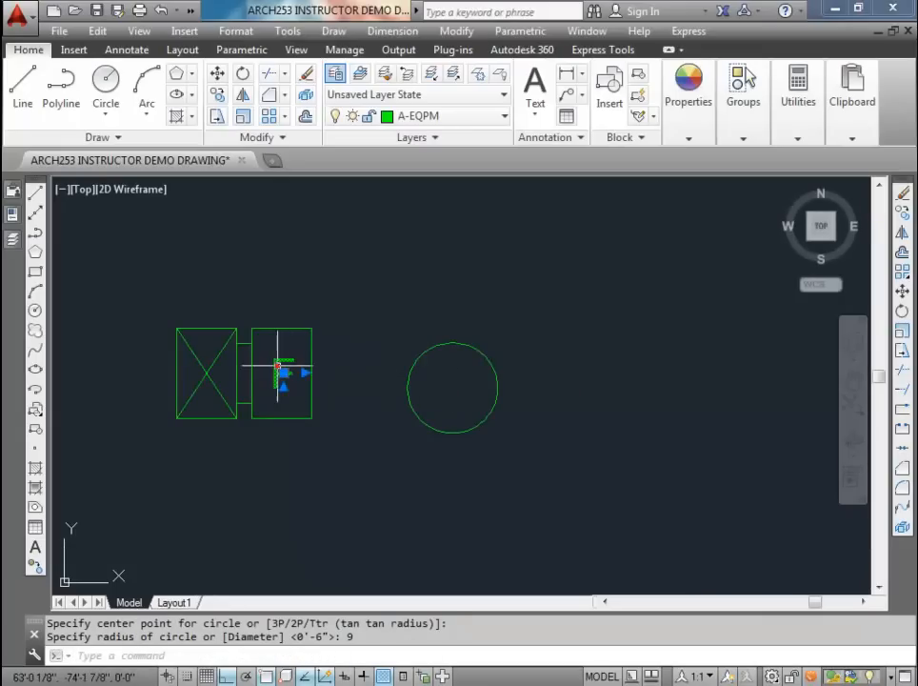
left_click(216, 96)
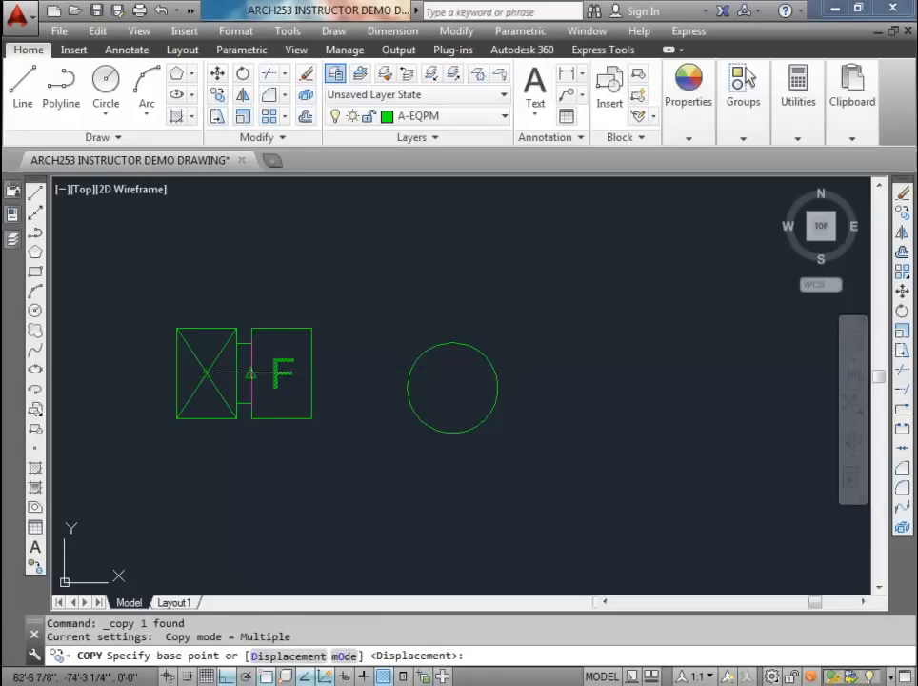
left_click(250, 373)
left_click(457, 383)
key("Escape")
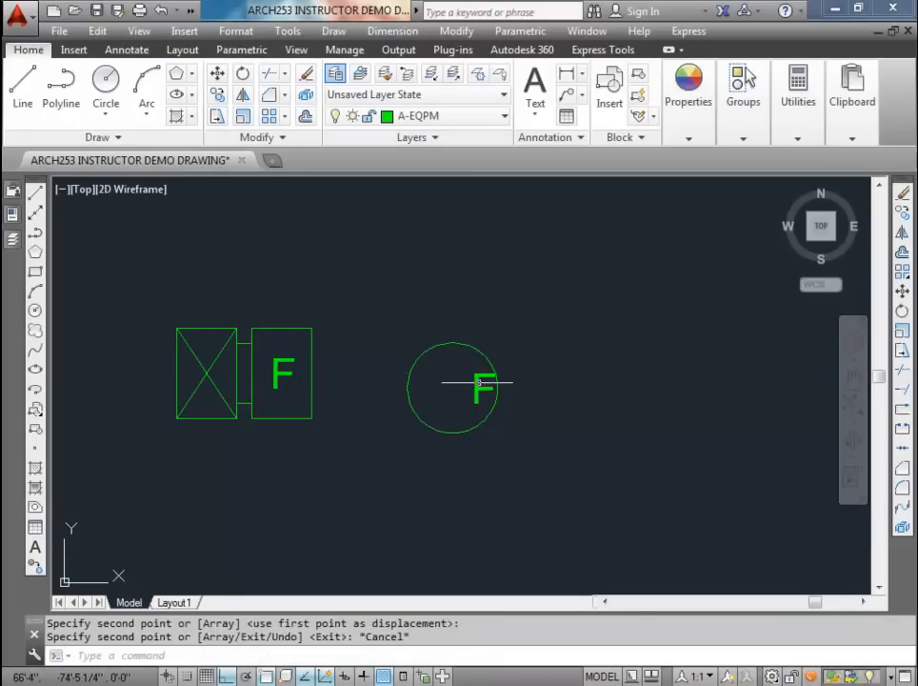
left_click(480, 383)
left_click(483, 386)
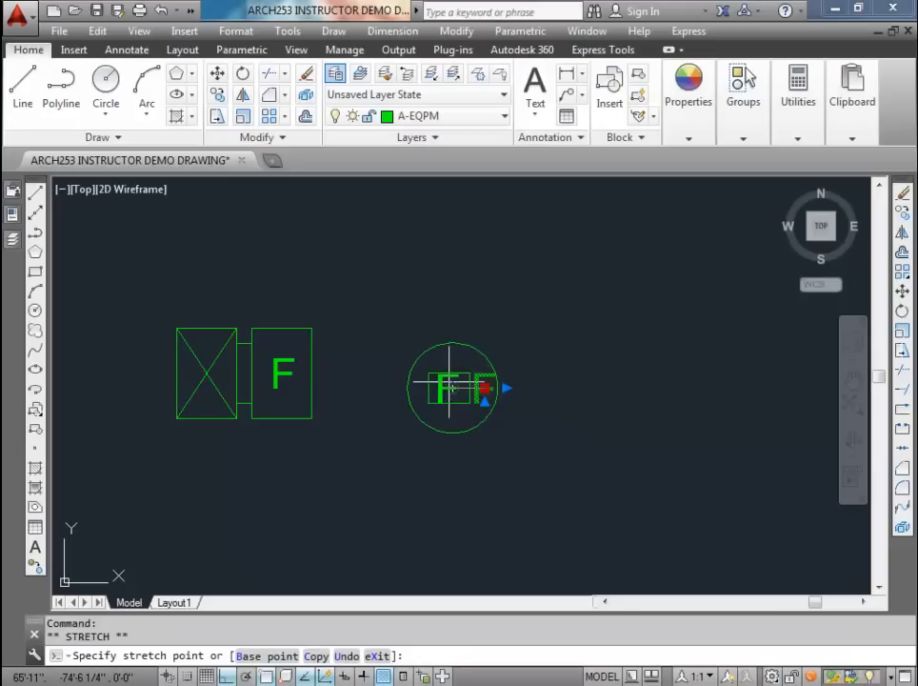
left_click(452, 385)
Step: Change the text inside the circle to HWT
double_click(451, 387)
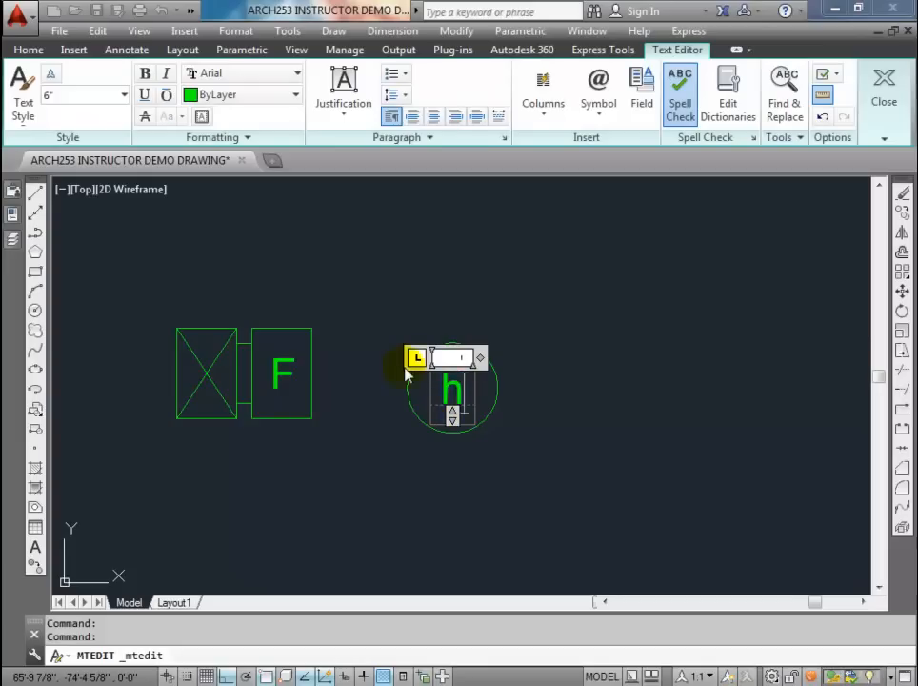
type("HWT")
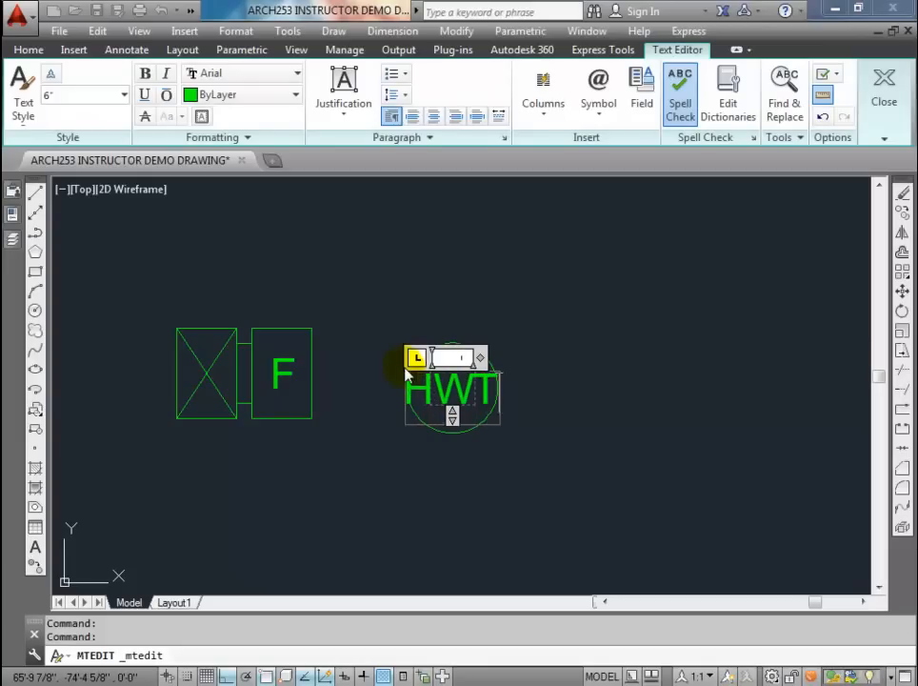
key("Escape")
Step: Set the text height of the HWT label inside the circle to 5 inches
scroll(467, 394, "up", 4)
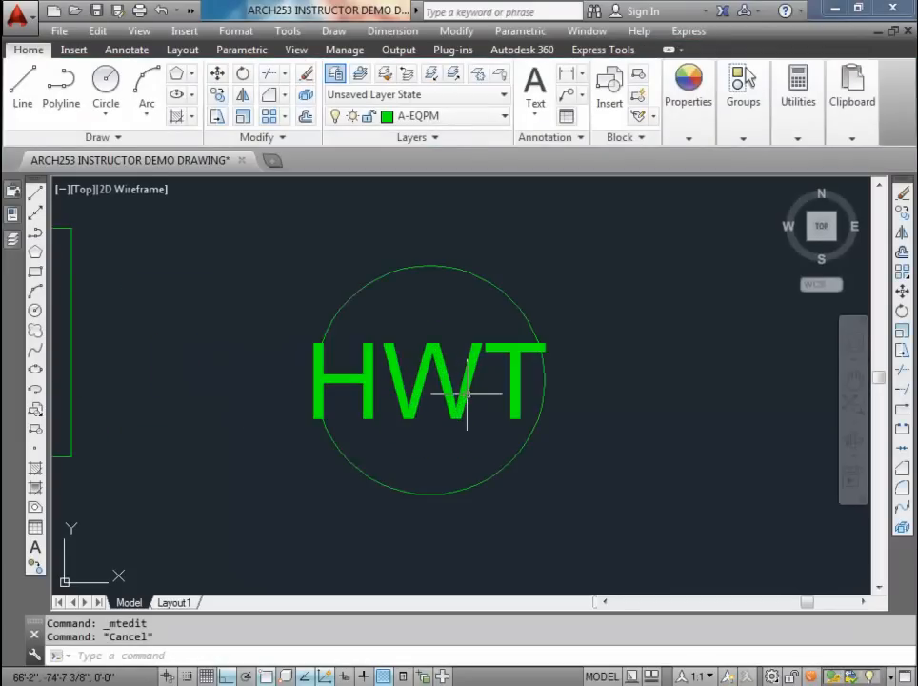
left_click(438, 379)
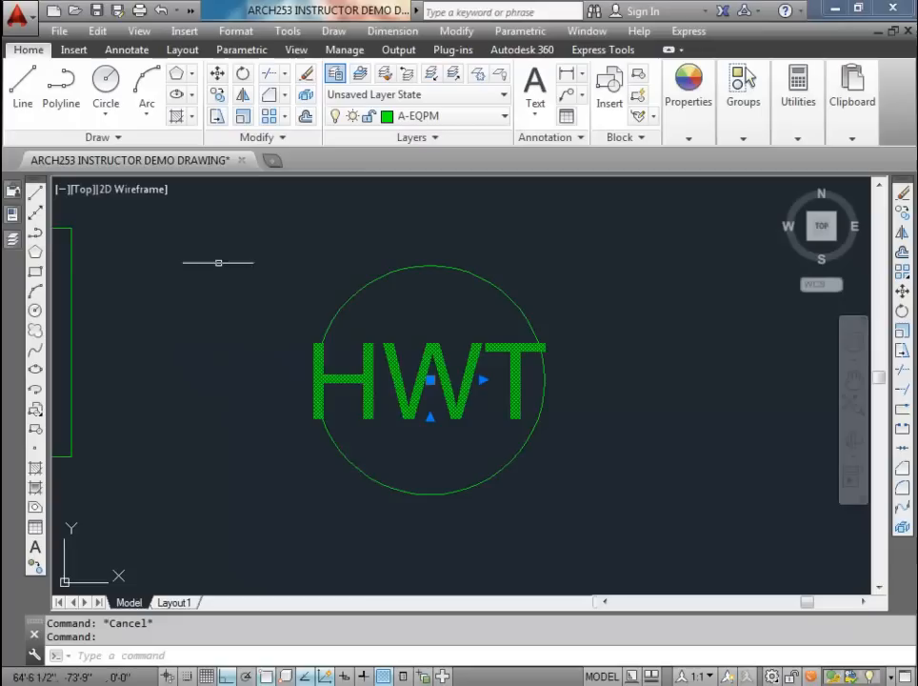
mouse_move(14, 195)
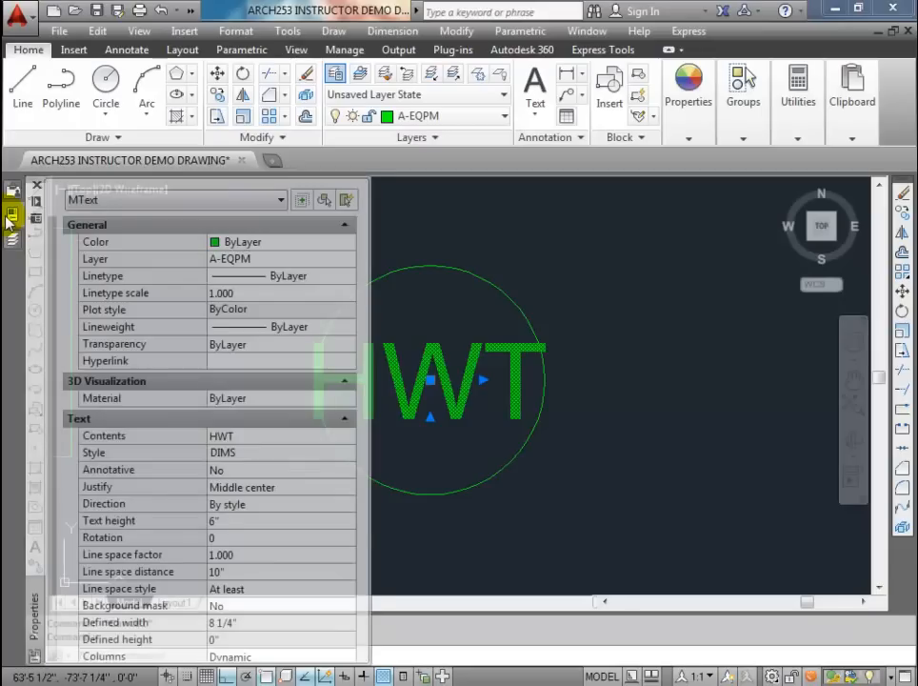
left_click(227, 522)
type("5")
key("Tab")
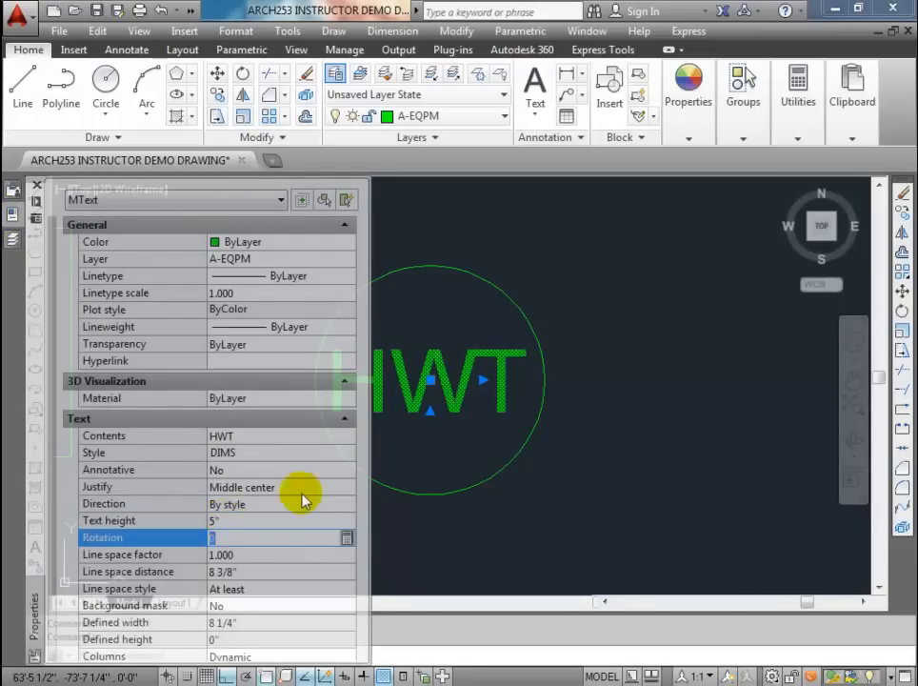
key("Escape")
key("Escape")
scroll(539, 363, "down", 2)
scroll(492, 386, "up", 1)
scroll(493, 386, "down", 2)
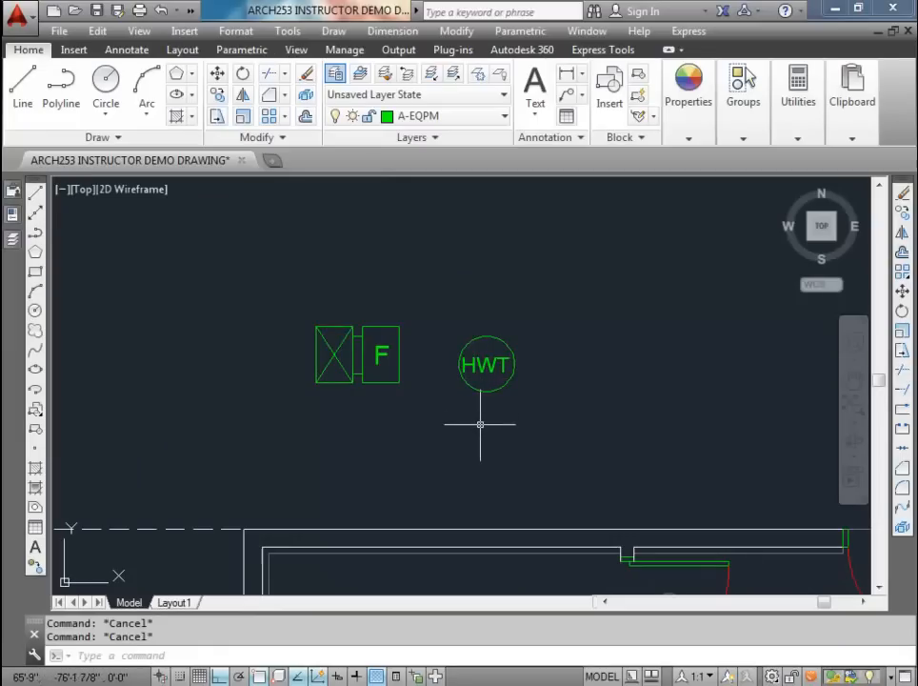
middle_click_drag(490, 408, 441, 411)
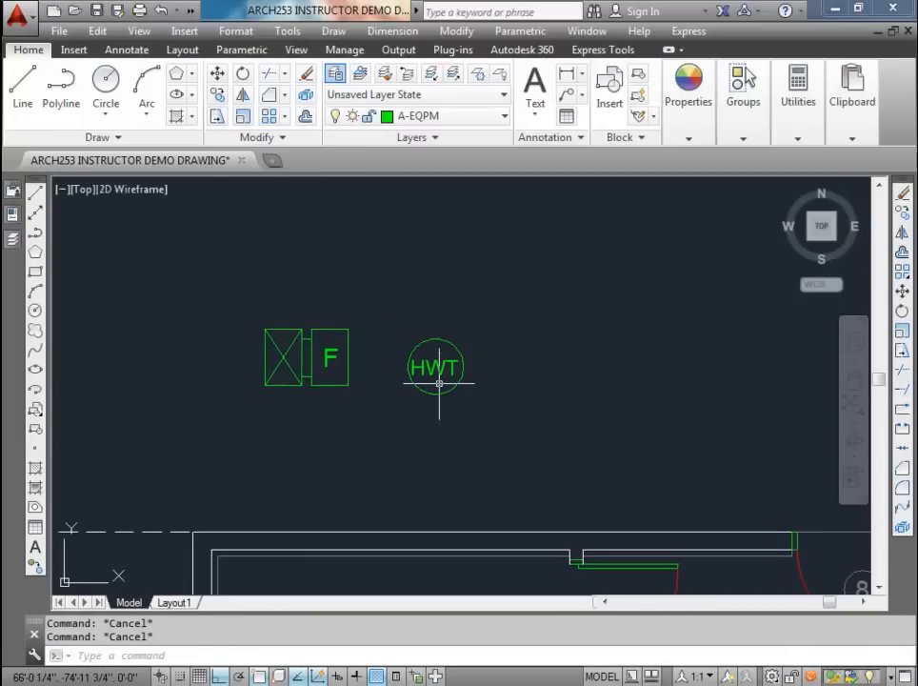
type("re")
key("Return")
type("c")
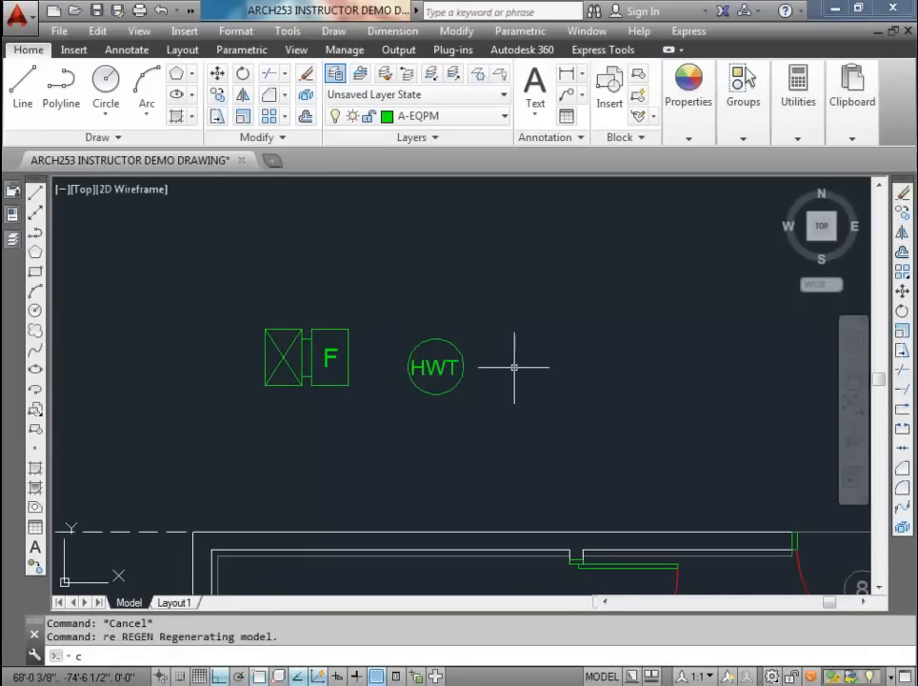
key("Escape")
Step: Draw a rectangle 18 inches wide and 4 inches high to the right of the HWT circle
type("rec")
key("Return")
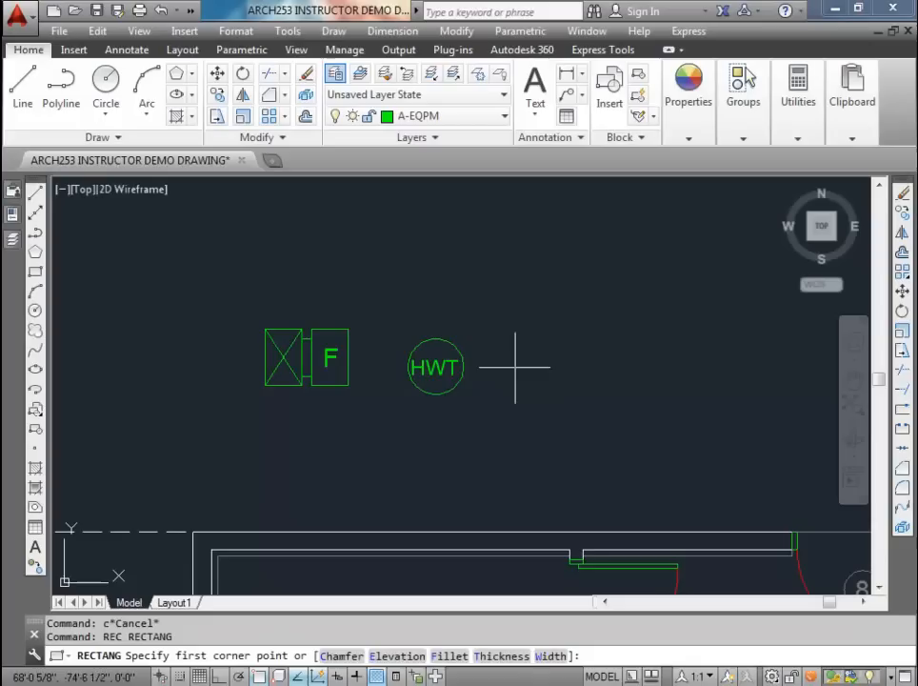
left_click(518, 379)
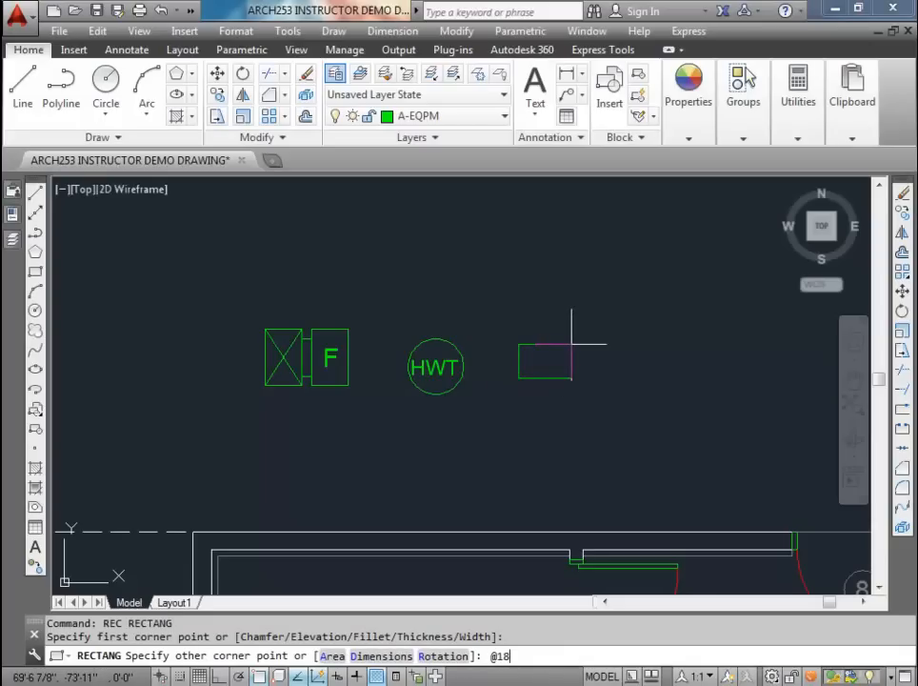
type("@18,4")
key("Return")
Step: Draw a diagonal line across the 18 by 4 inch rectangle from its upper-left corner to its lower-right corner
scroll(565, 376, "up", 2)
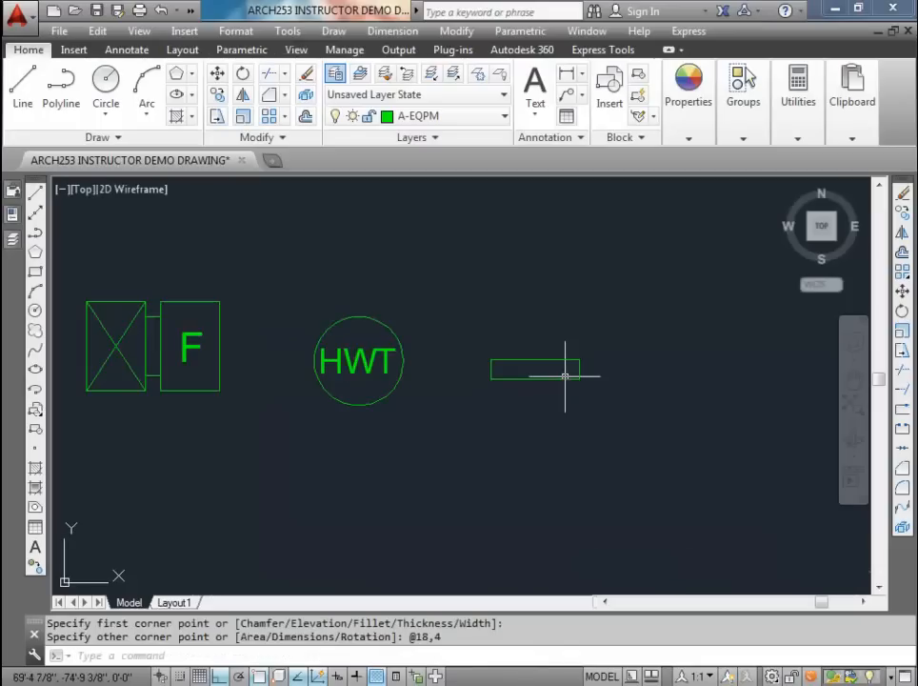
type("l")
key("Return")
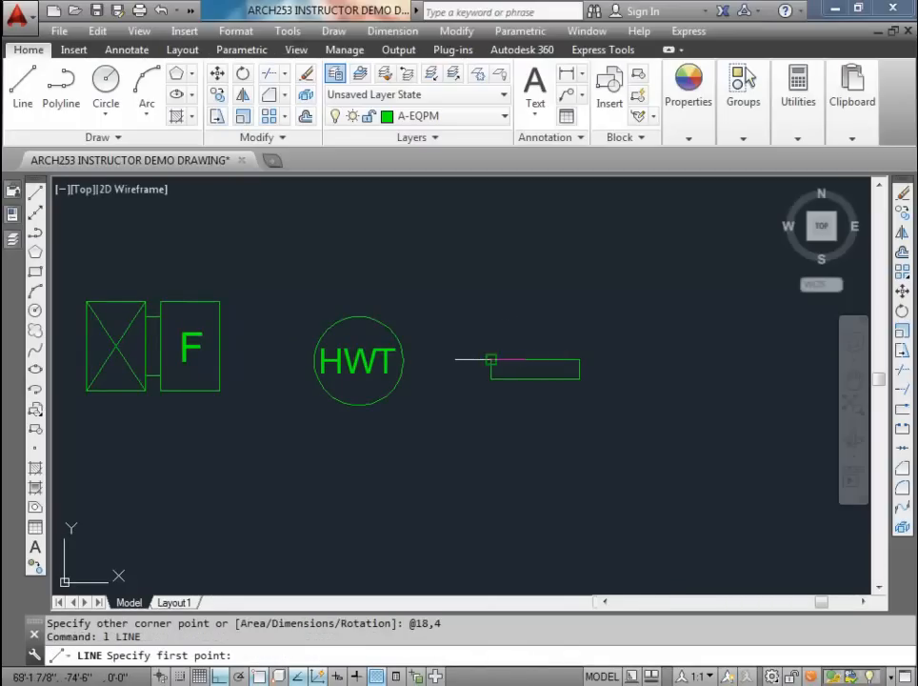
left_click(490, 359)
left_click(579, 378)
key("Escape")
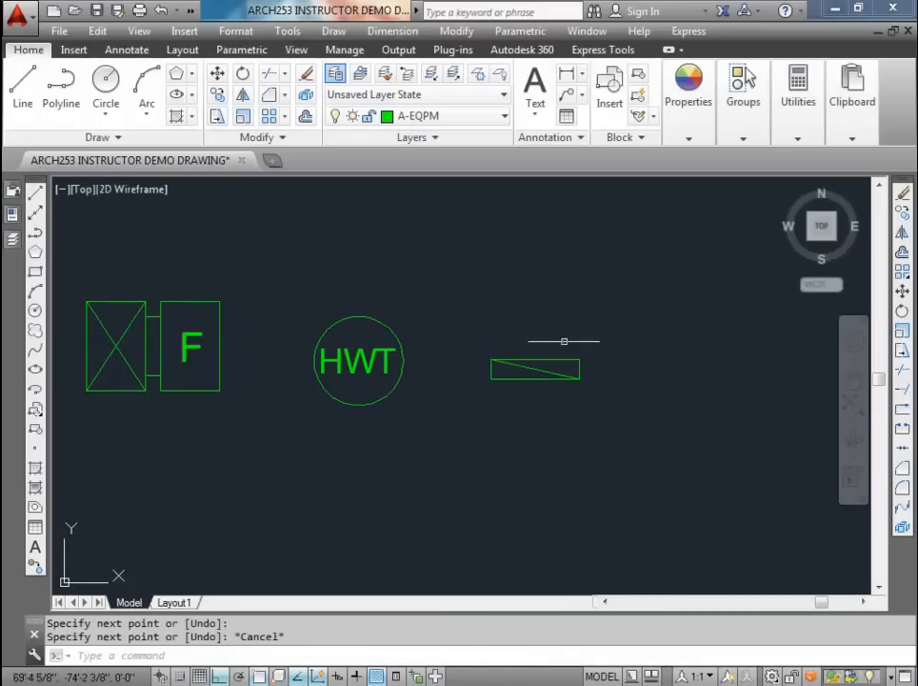
Step: Paste a copy of the HWT text centered just below the rectangle with the diagonal
left_click(358, 358)
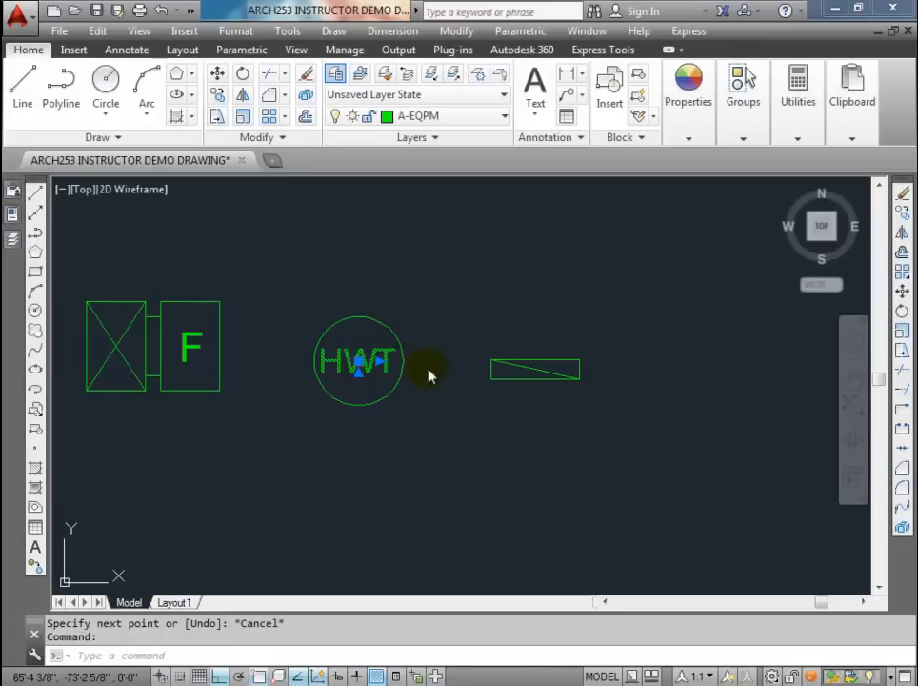
key("ctrl+v")
left_click(537, 400)
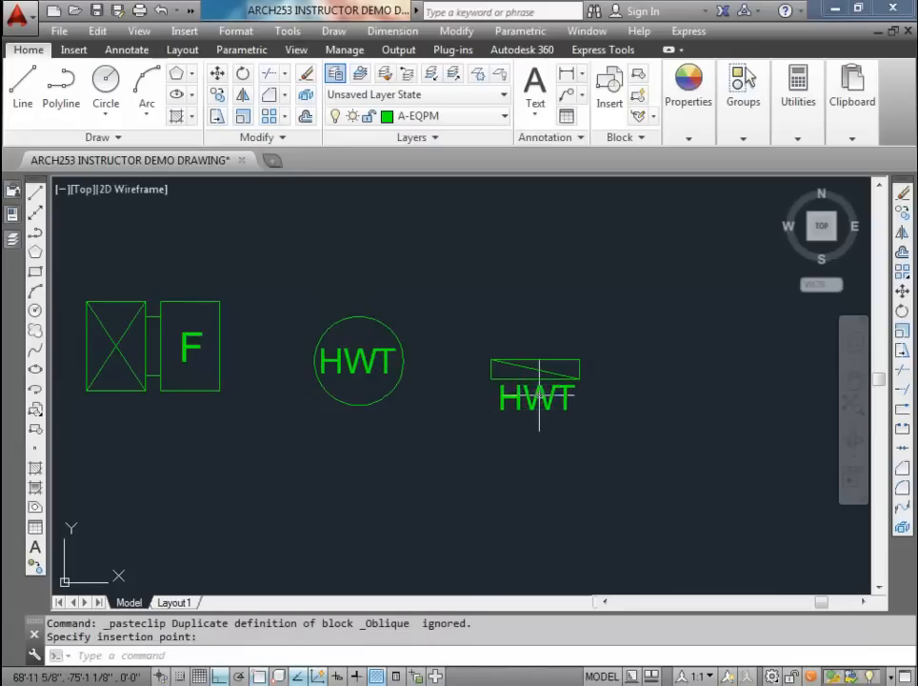
Step: Change the text below the rectangle with the diagonal to ELEC
double_click(537, 399)
left_click(491, 391)
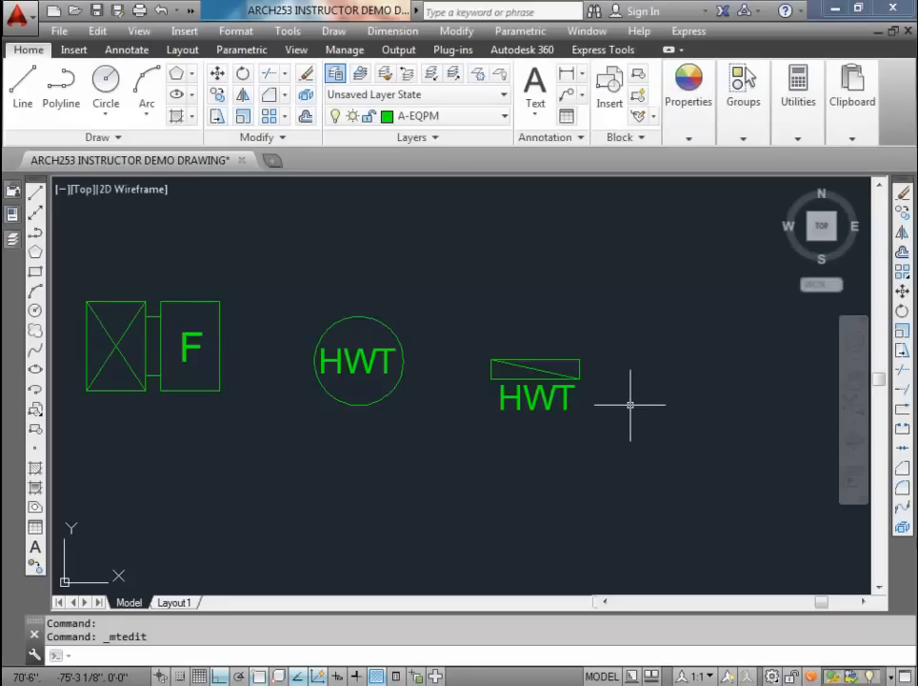
double_click(537, 400)
key("ctrl+a")
type("ELEC")
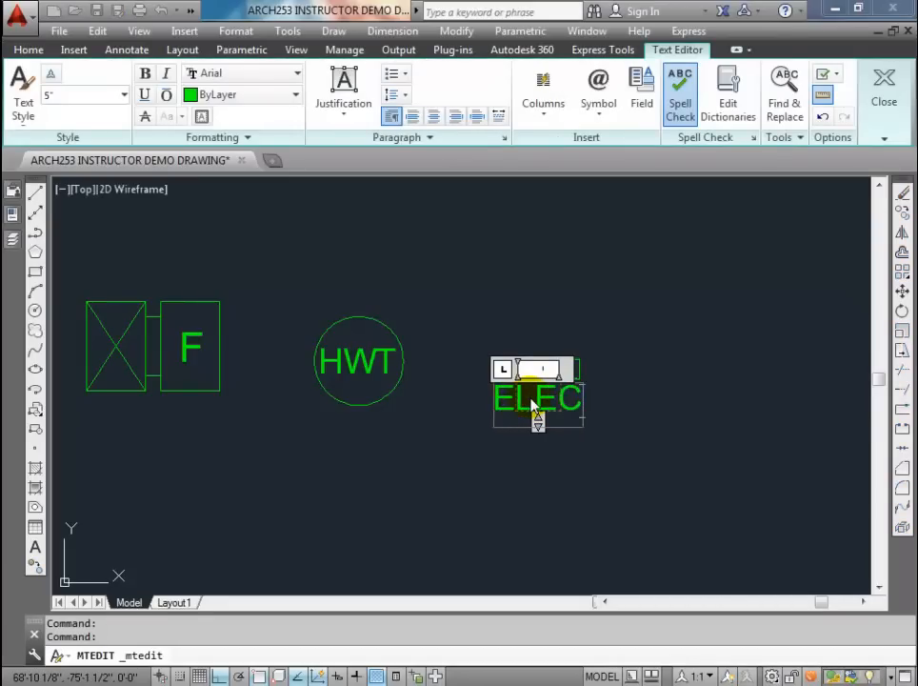
left_click(641, 374)
key("Escape")
key("Escape")
left_click(538, 395)
key("Escape")
Step: Move the F equipment symbol by its lower-left corner to the inner lower-left corner of the upper-left room beside door 12
scroll(529, 400, "down", 2)
scroll(339, 398, "down", 2)
left_click(348, 421)
left_click(260, 332)
type("m")
key("Return")
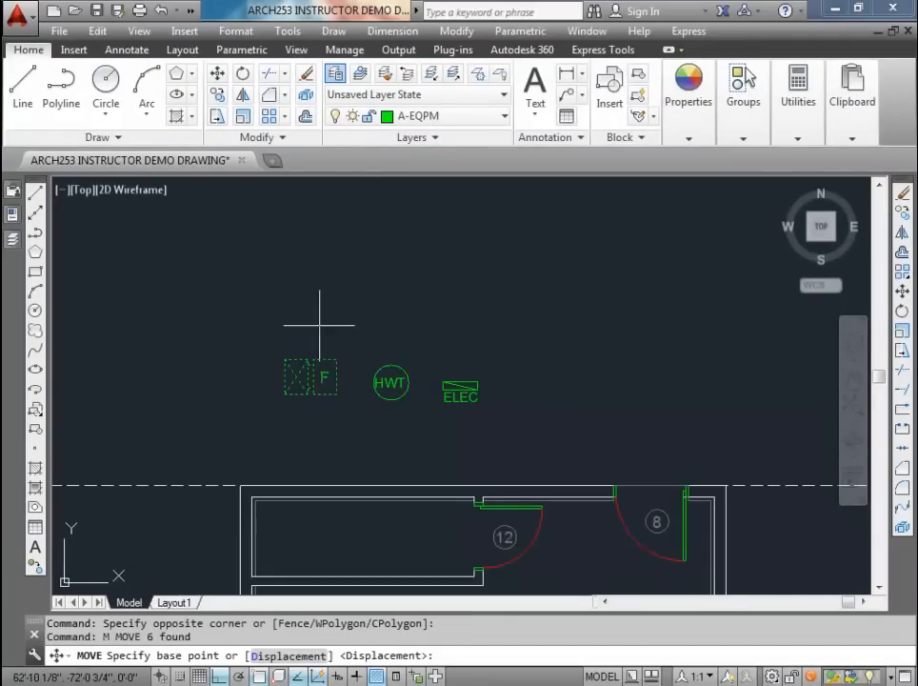
left_click(285, 393)
middle_click_drag(279, 536, 297, 430)
scroll(291, 448, "up", 5)
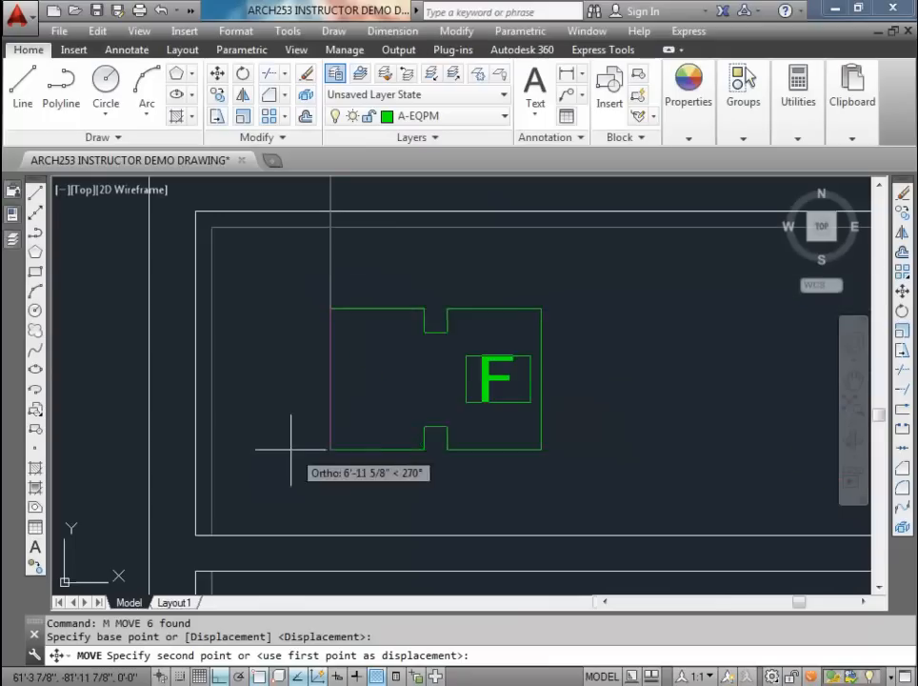
left_click(209, 537)
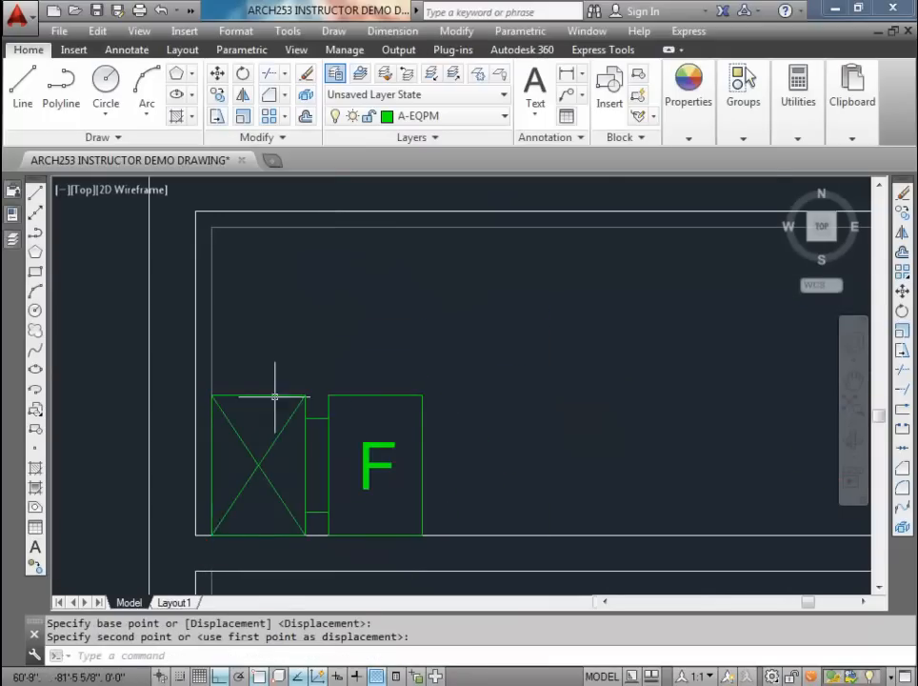
Step: Move the F equipment symbol 4 inches straight up, away from the room's lower wall
scroll(272, 420, "down", 2)
left_click(396, 449)
left_click(251, 385)
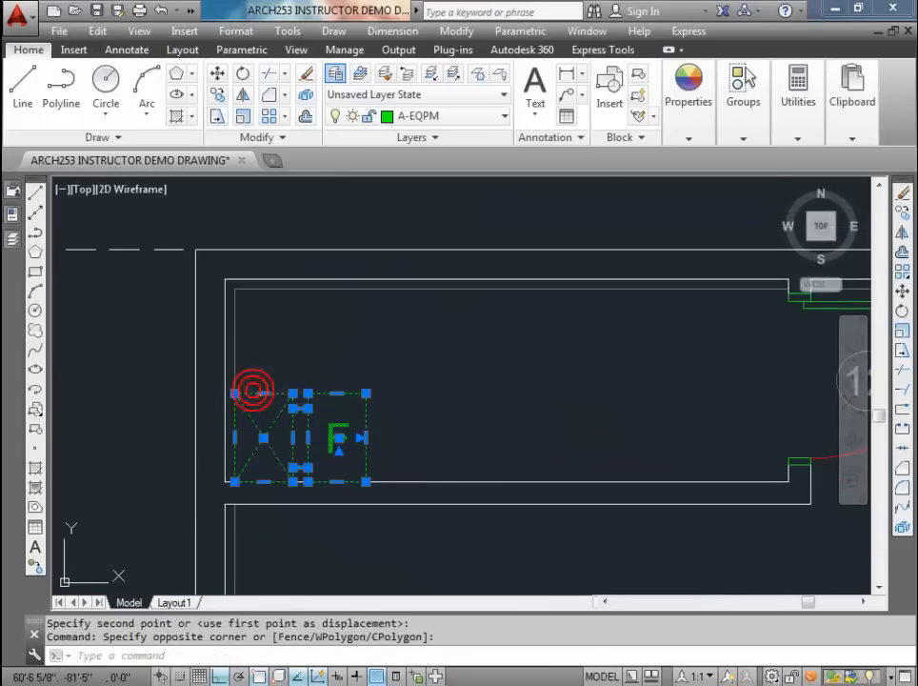
type("m")
key("Return")
left_click(426, 418)
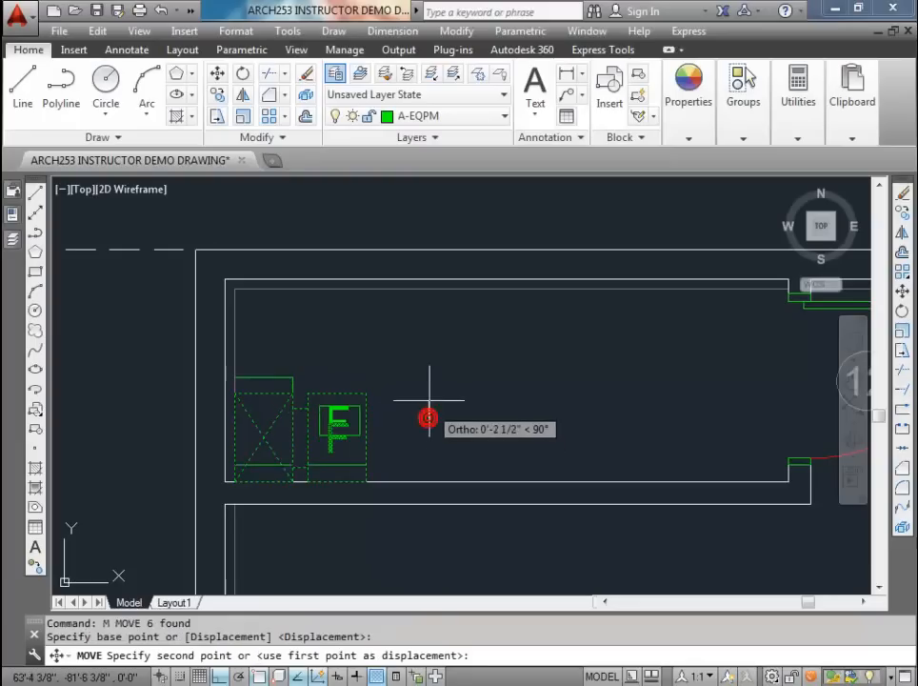
type("4")
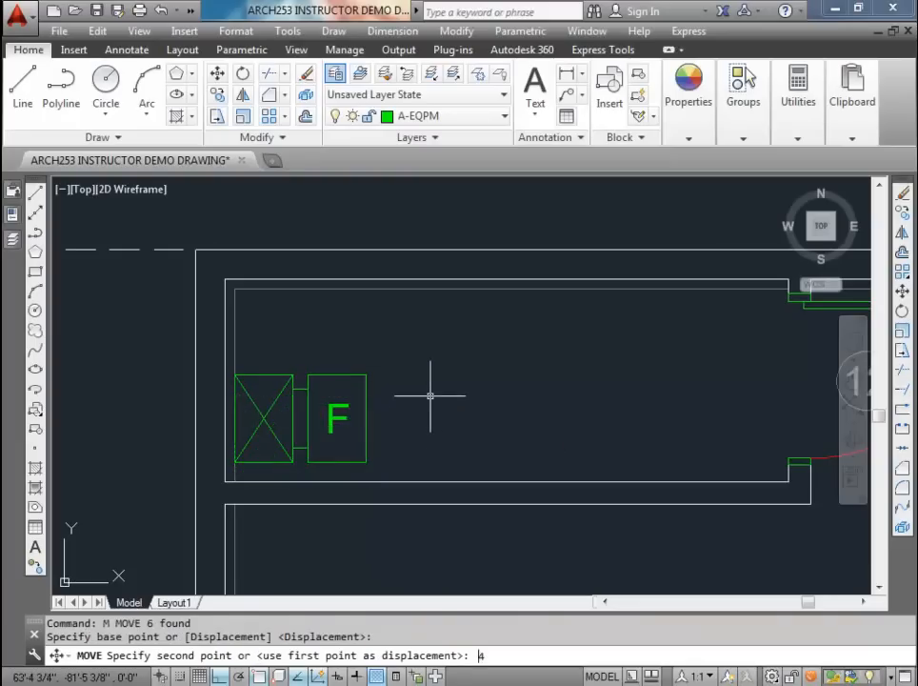
key("Return")
Step: Move the F equipment symbol 4 inches to the right, away from the room's left wall
left_click(380, 469)
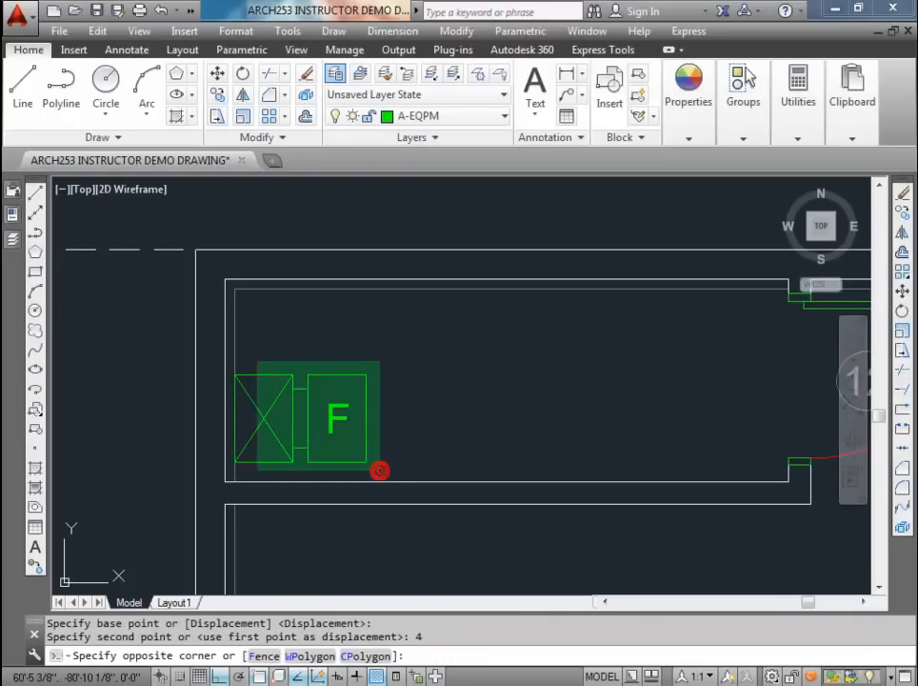
left_click(236, 350)
type("m")
key("Return")
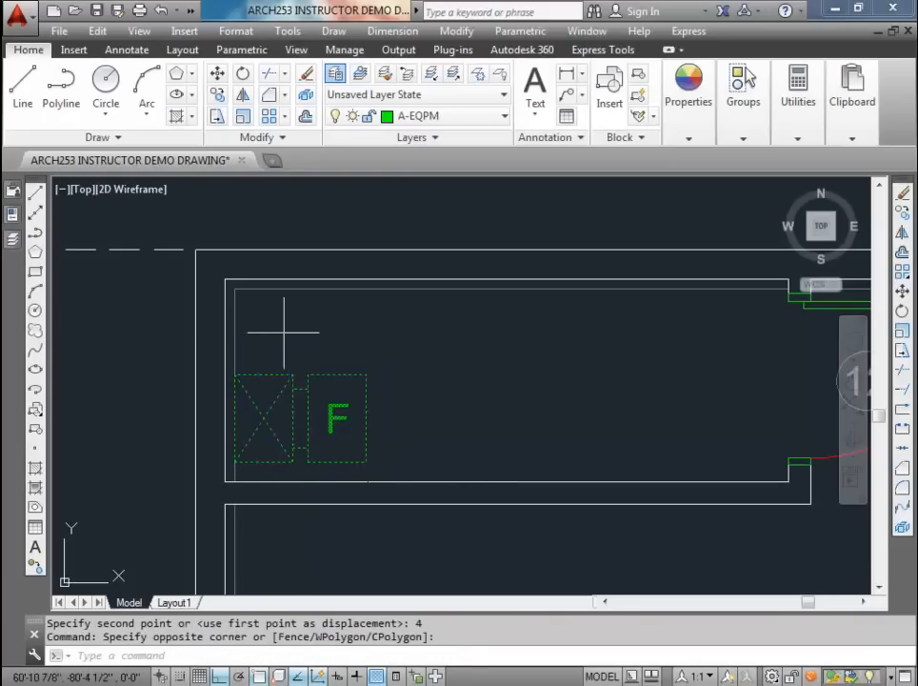
left_click(293, 330)
type("4")
key("Return")
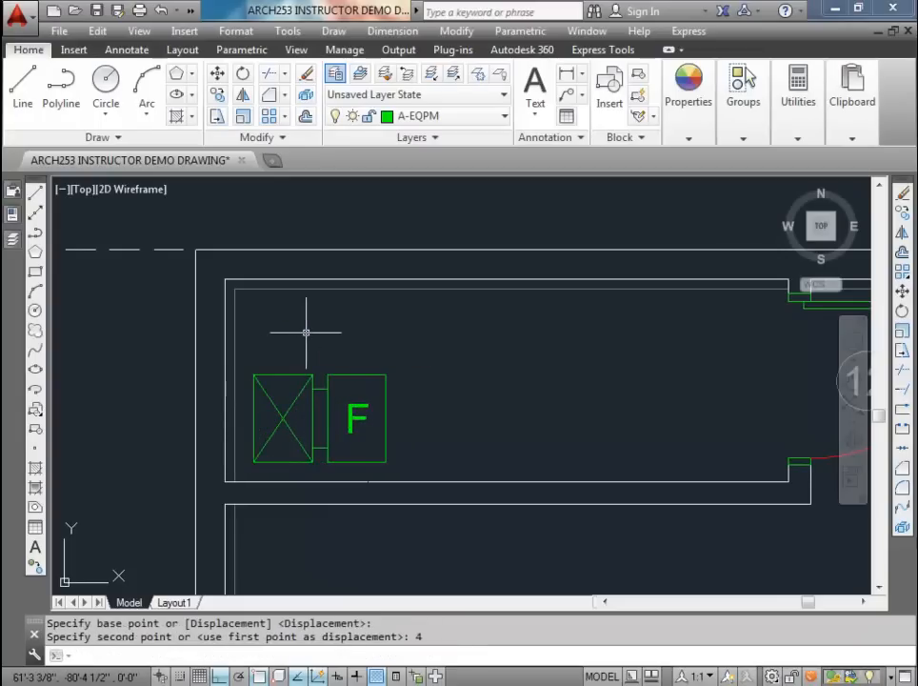
Step: Measure the vertical distance from the F rectangle's upper-left corner to the inner finish line of the room's upper wall
scroll(311, 328, "down", 3)
scroll(292, 417, "up", 5)
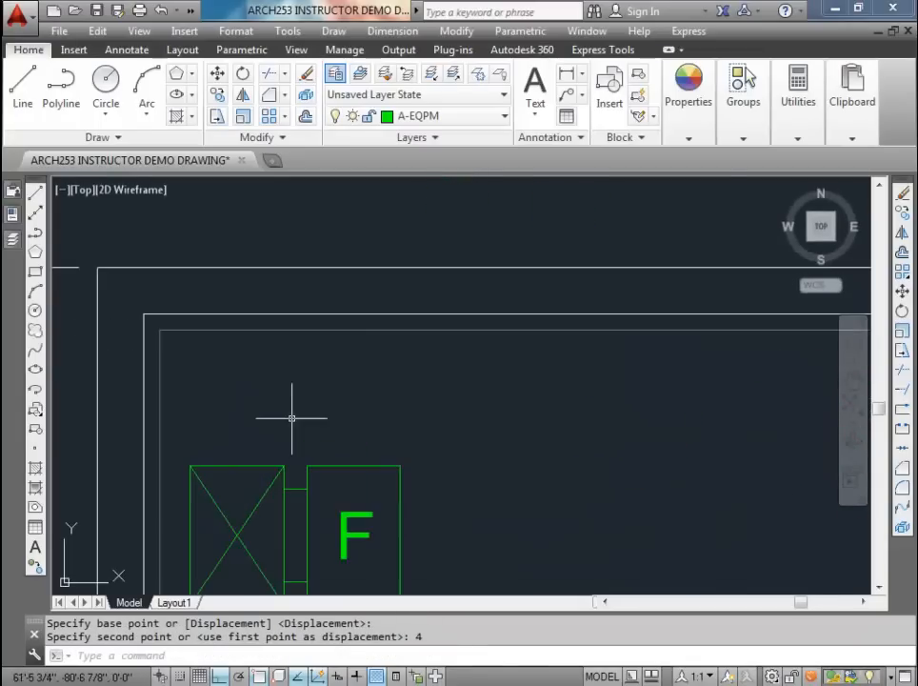
middle_click_drag(292, 417, 300, 377)
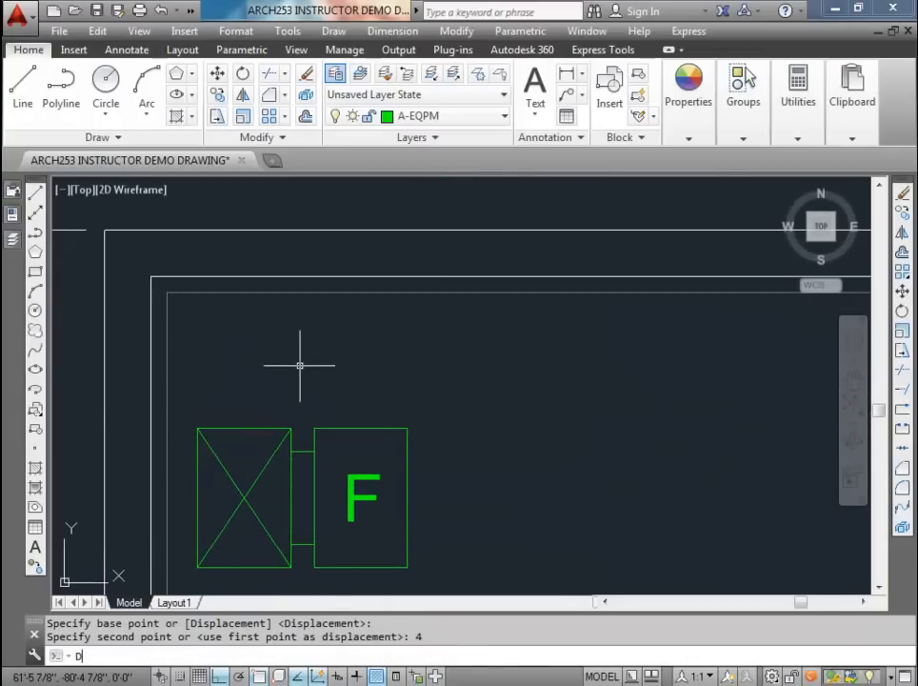
key("Return")
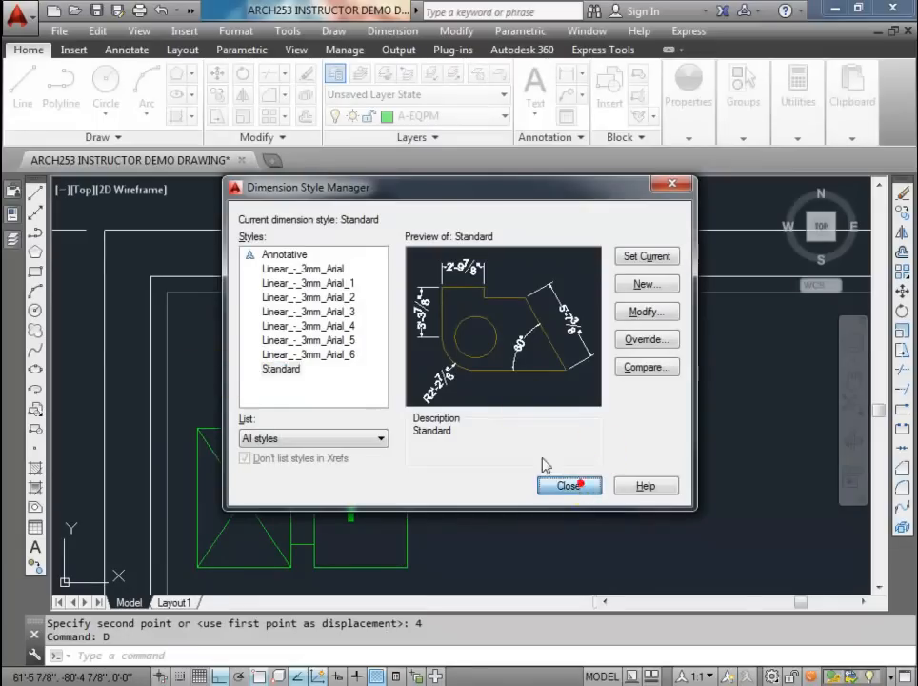
left_click(571, 485)
type("DIST")
key("Return")
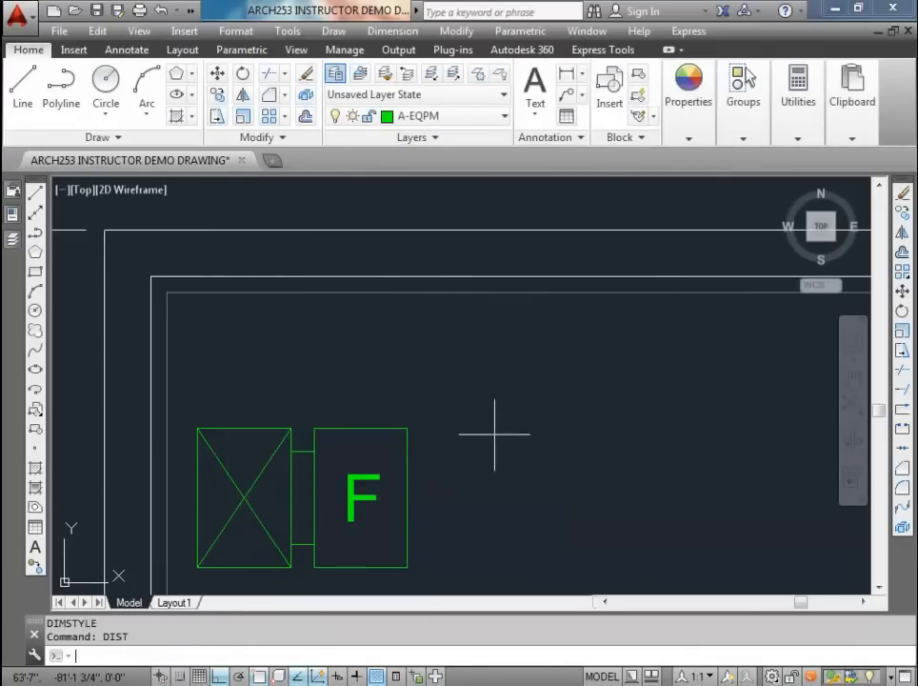
left_click(314, 429)
left_click(315, 291)
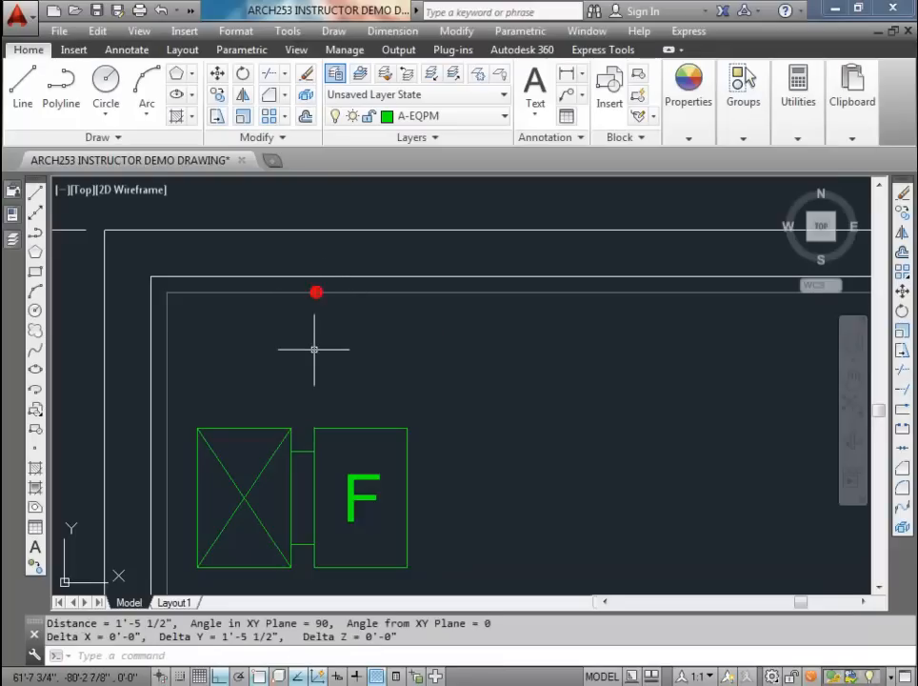
key("Escape")
key("Escape")
Step: Move the HWT symbol by its circle's center into the room, just right of the F symbol, with ortho off
scroll(328, 343, "down", 3)
middle_click_drag(359, 335, 309, 407)
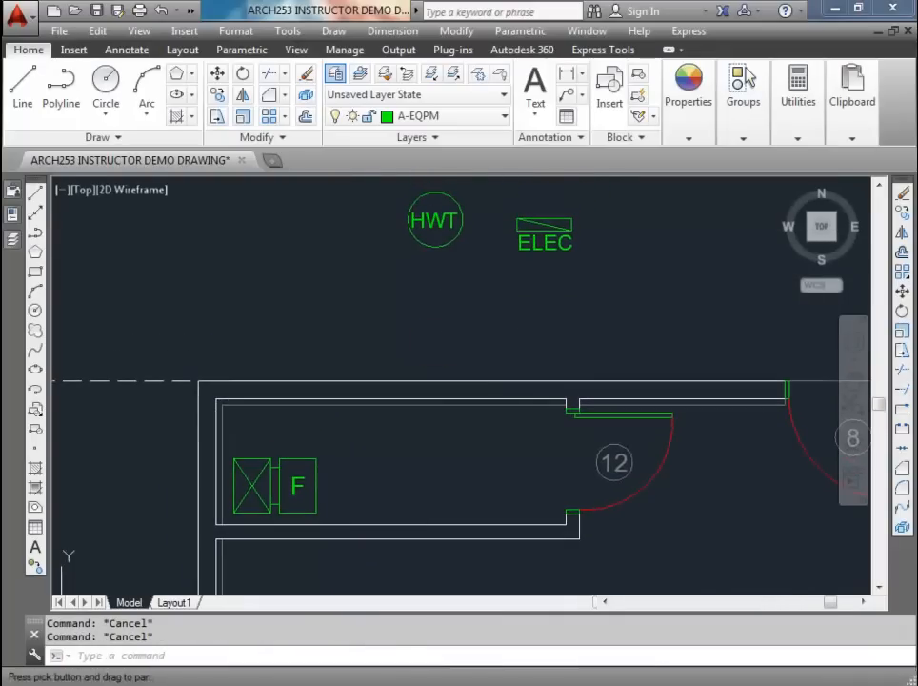
left_click(494, 316)
left_click(396, 187)
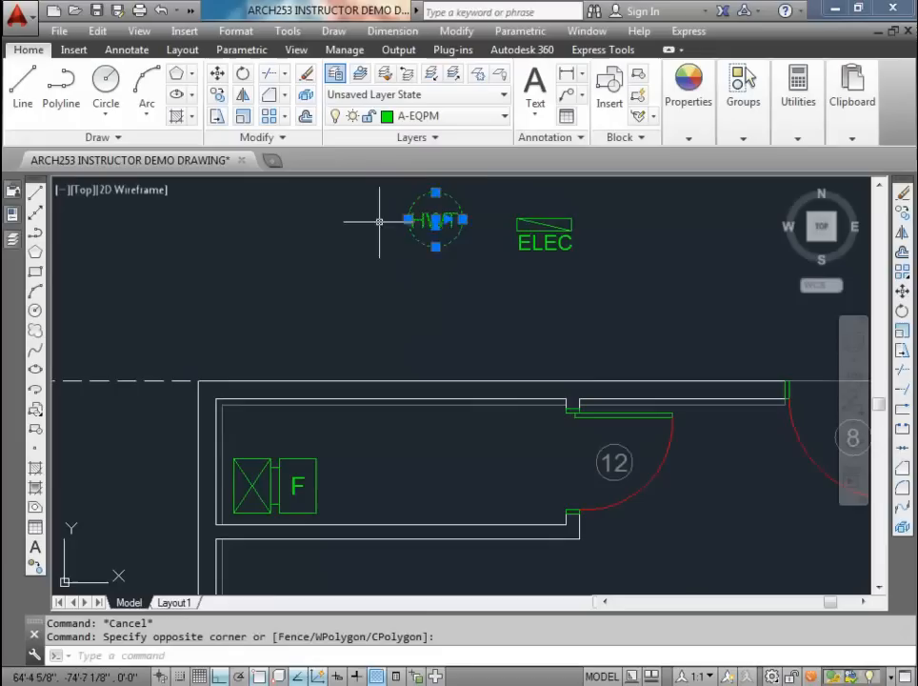
type("m")
key("Return")
left_click(435, 219)
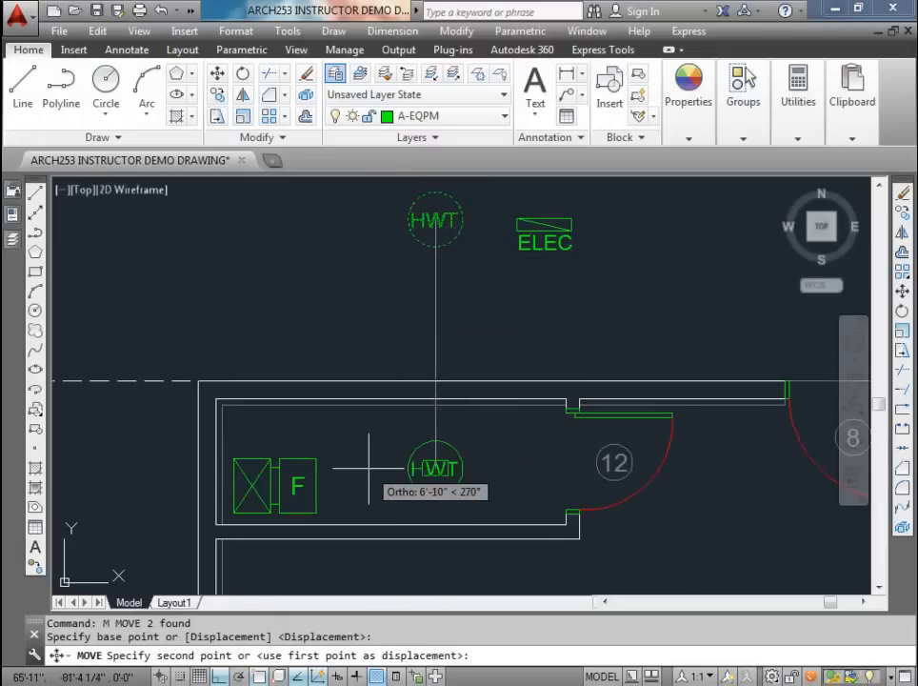
key("F8")
scroll(365, 457, "up", 2)
middle_click_drag(365, 491, 378, 451)
scroll(378, 451, "up", 2)
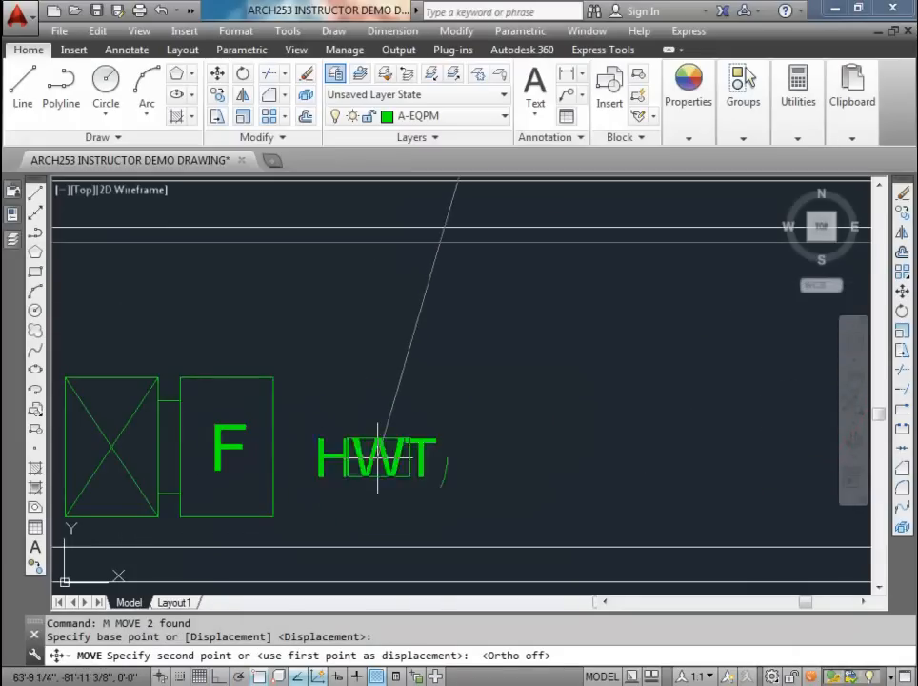
left_click(391, 449)
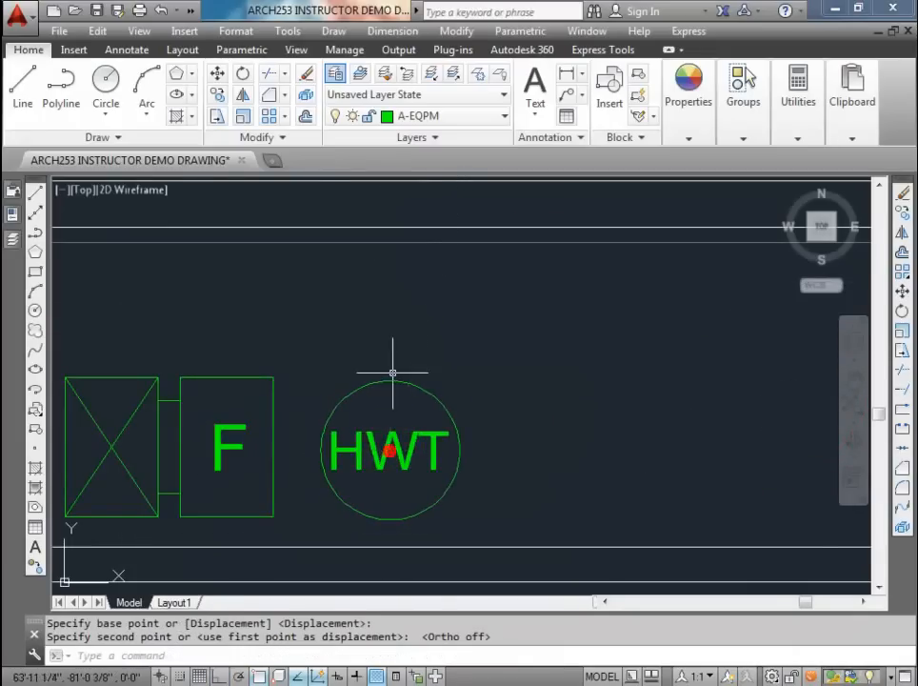
Step: Move the ELEC symbol by its rectangle's upper-right corner to the upper wall's corner at the door 12 opening
scroll(382, 381, "down", 4)
middle_click_drag(461, 409, 409, 469)
left_click(549, 283)
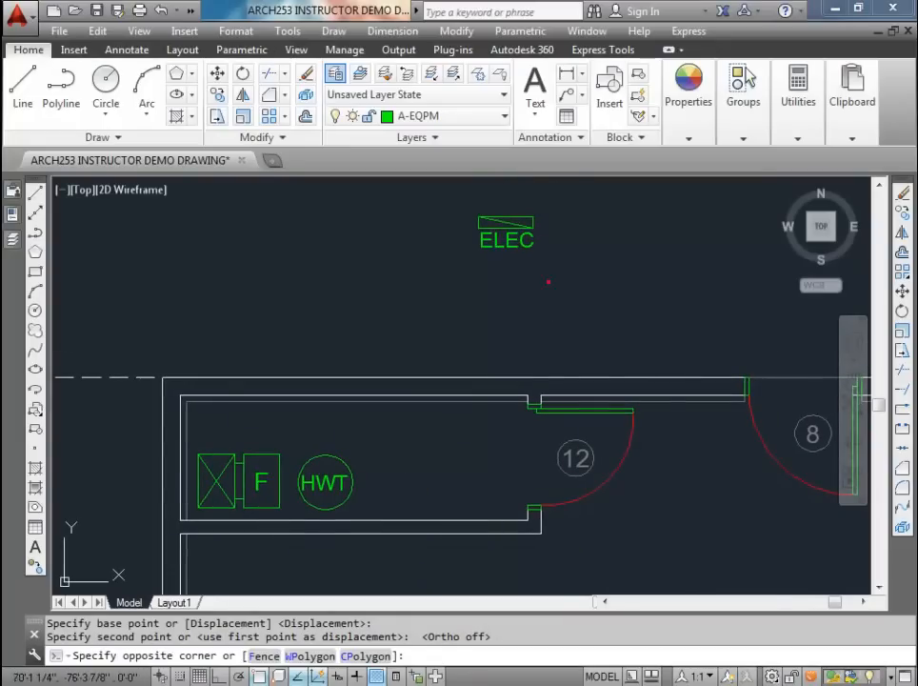
left_click(426, 184)
type("m")
key("Return")
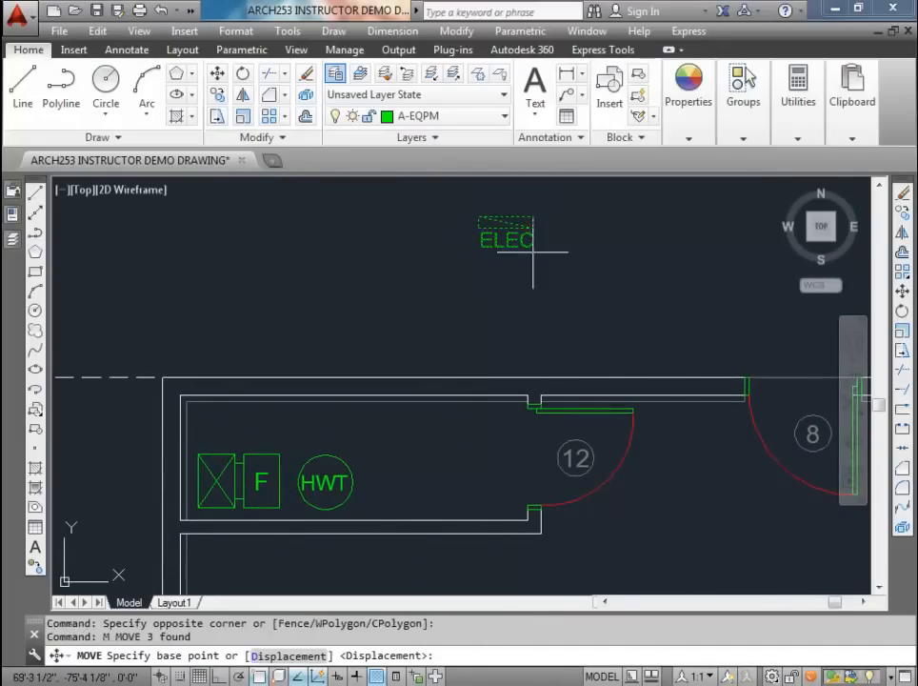
left_click(532, 214)
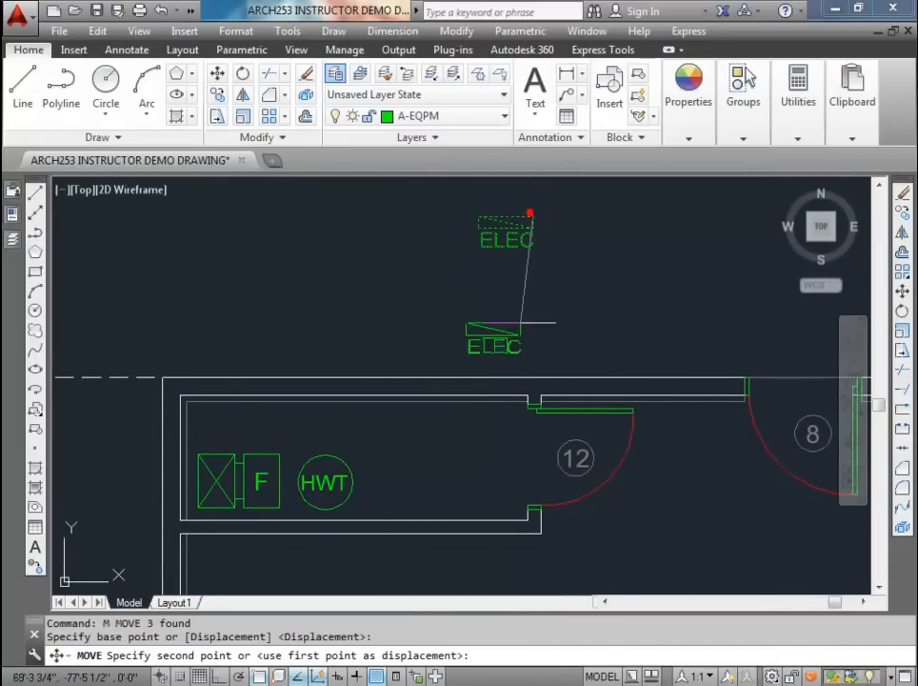
left_click(528, 395)
scroll(522, 390, "up", 2)
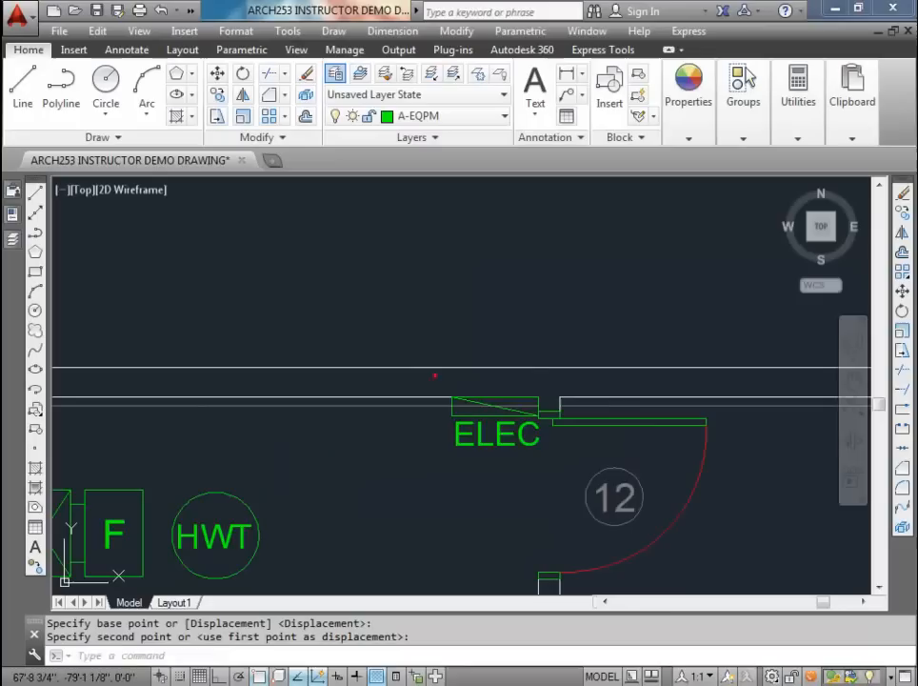
left_click(431, 374)
left_click(543, 461)
scroll(538, 416, "up", 5)
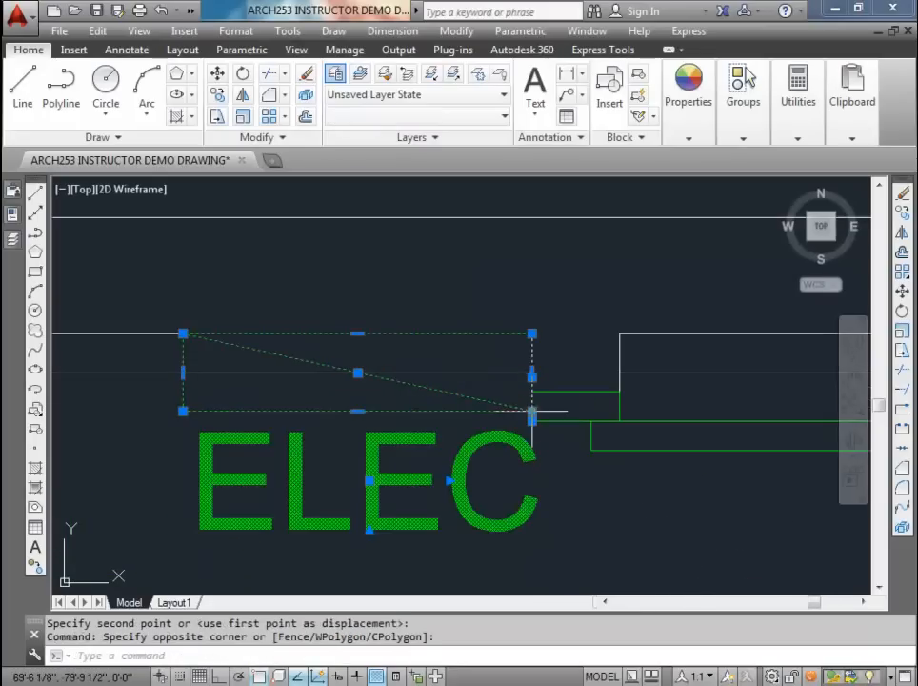
key("Escape")
key("Escape")
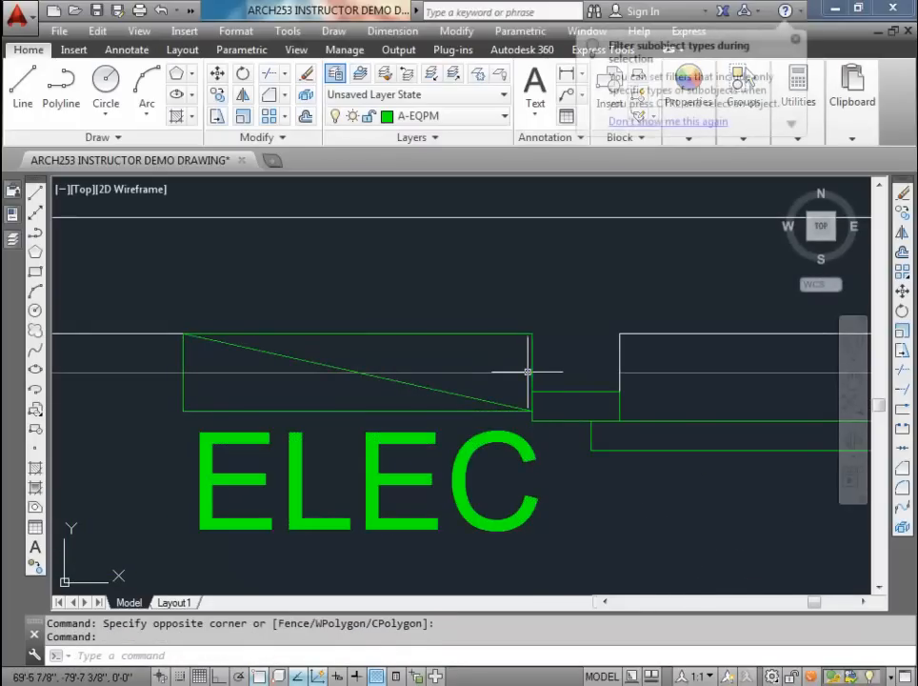
Step: Try to move the ELEC symbol 12 inches to the left along the upper wall with ortho off
left_click(295, 356)
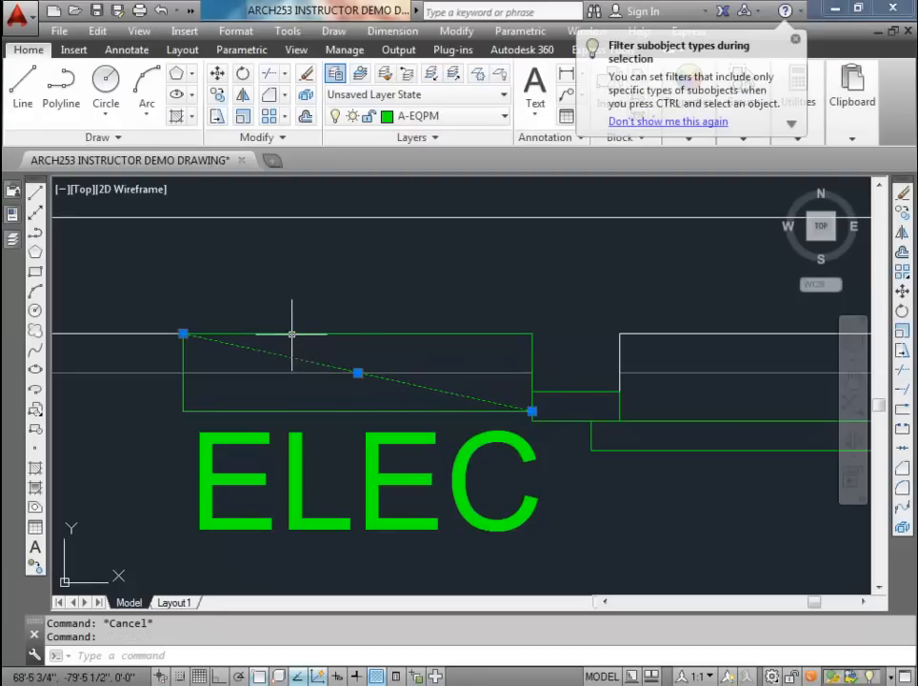
left_click(292, 334)
left_click(288, 426)
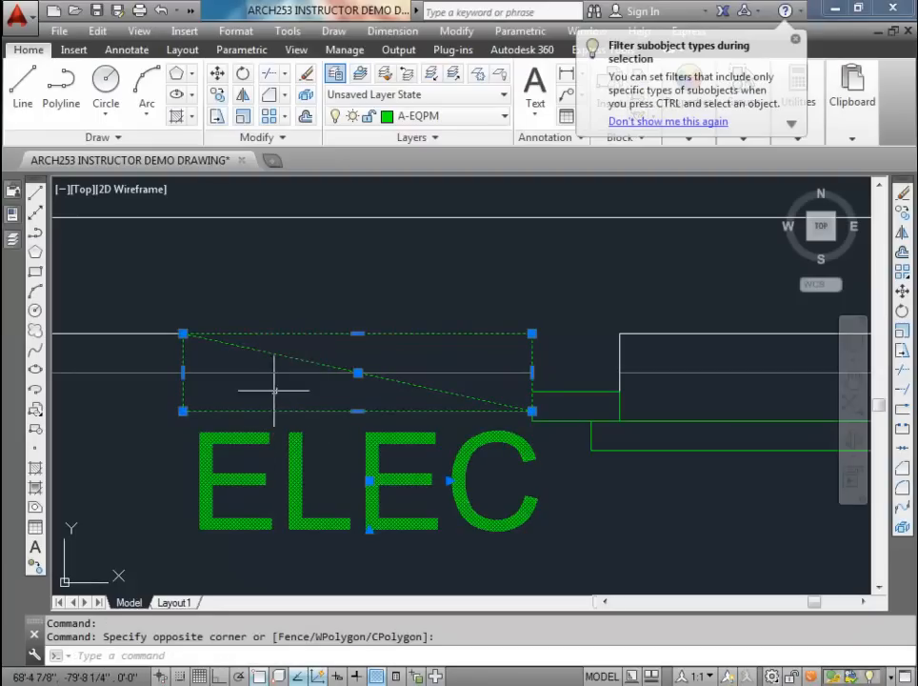
type("M")
key("Return")
left_click(345, 262)
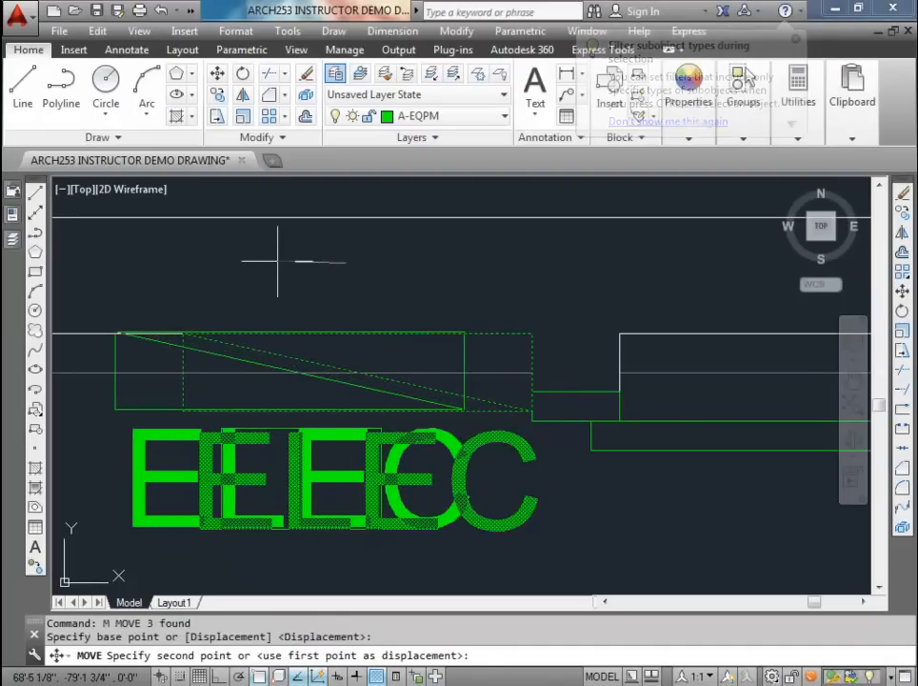
type("12")
key("Return")
scroll(308, 358, "down", 3)
middle_click_drag(308, 358, 386, 387)
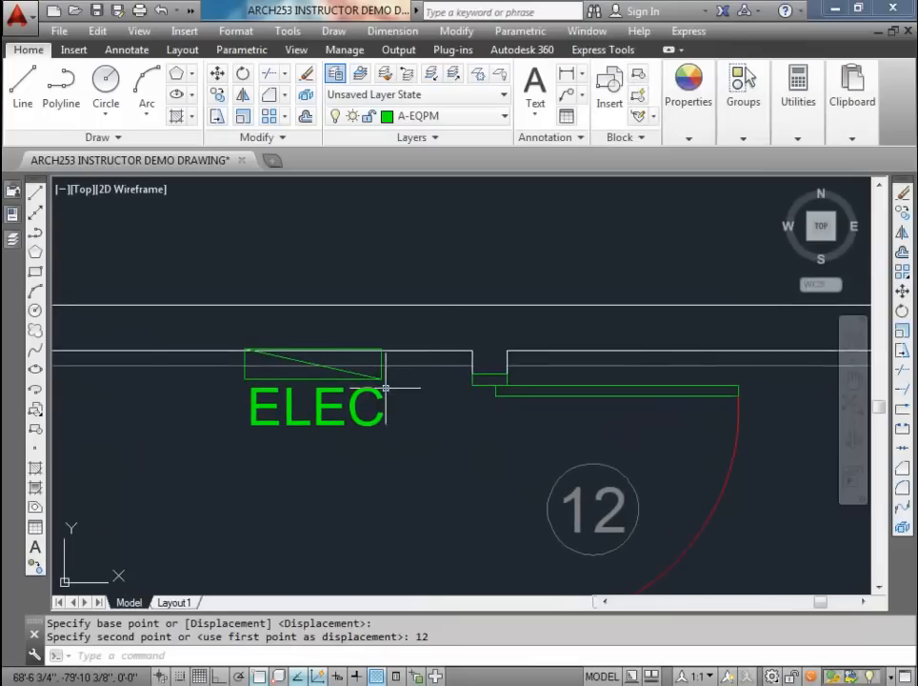
Step: Undo the last move of the ELEC symbol
key("ctrl+z")
key("ctrl+z")
key("ctrl+z")
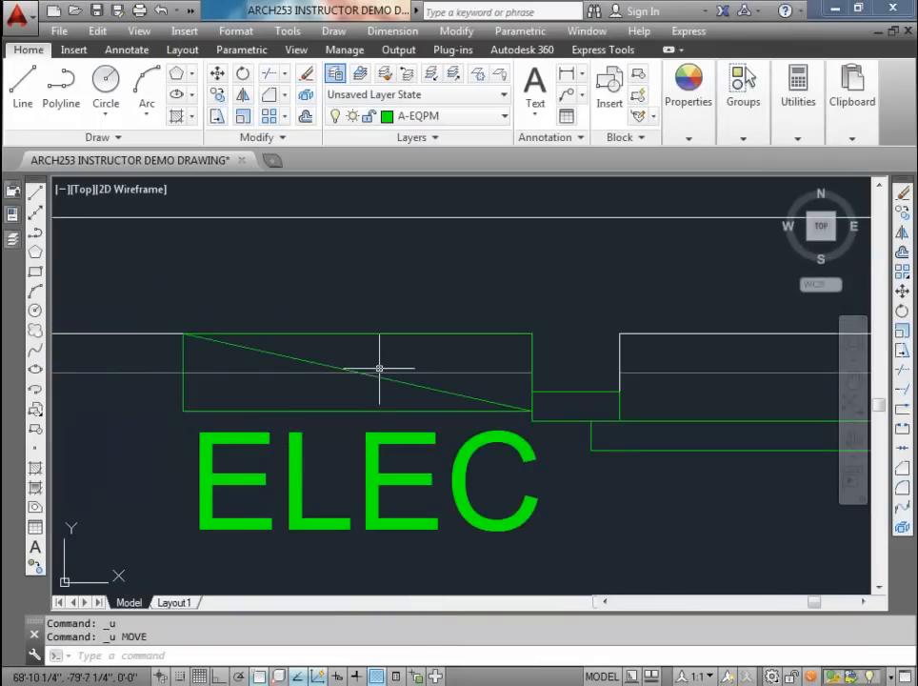
Step: Move the ELEC symbol 12 inches straight left along the upper wall, away from door 12, with ortho on
left_click(494, 558)
left_click(321, 395)
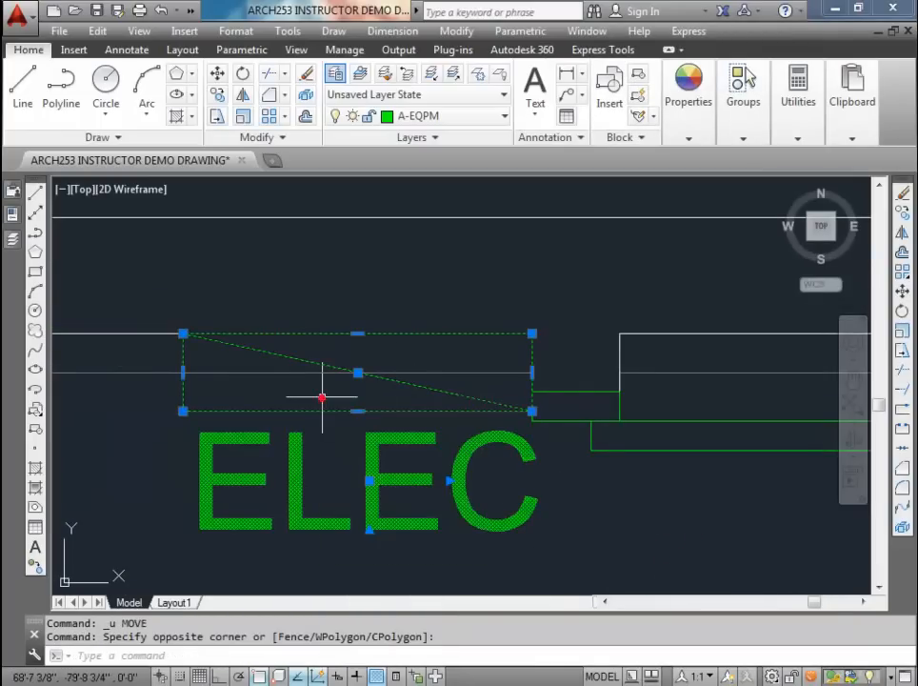
type("m")
key("Return")
left_click(377, 258)
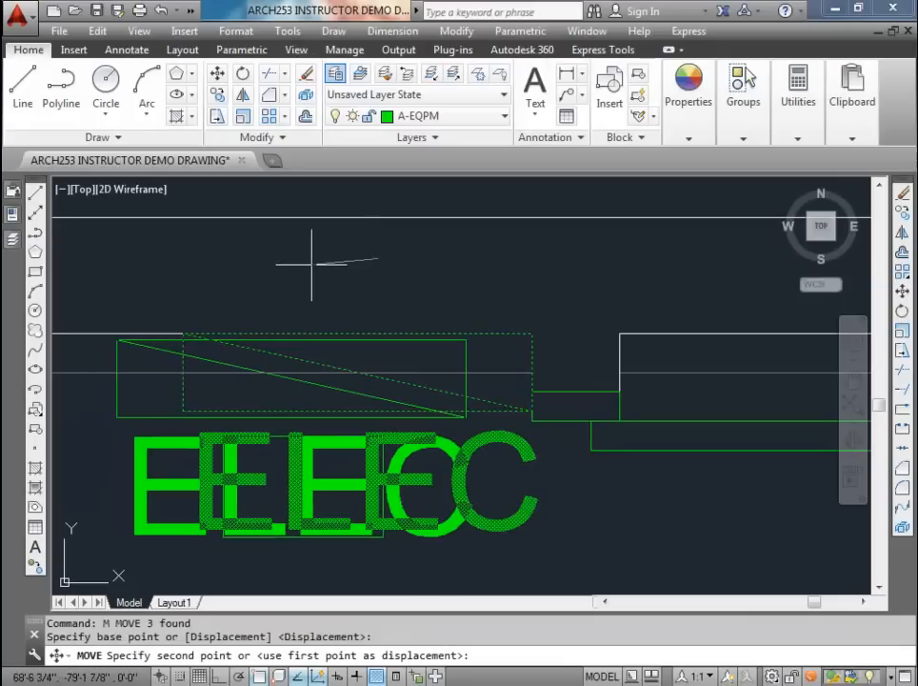
key("F8")
type("12")
key("Return")
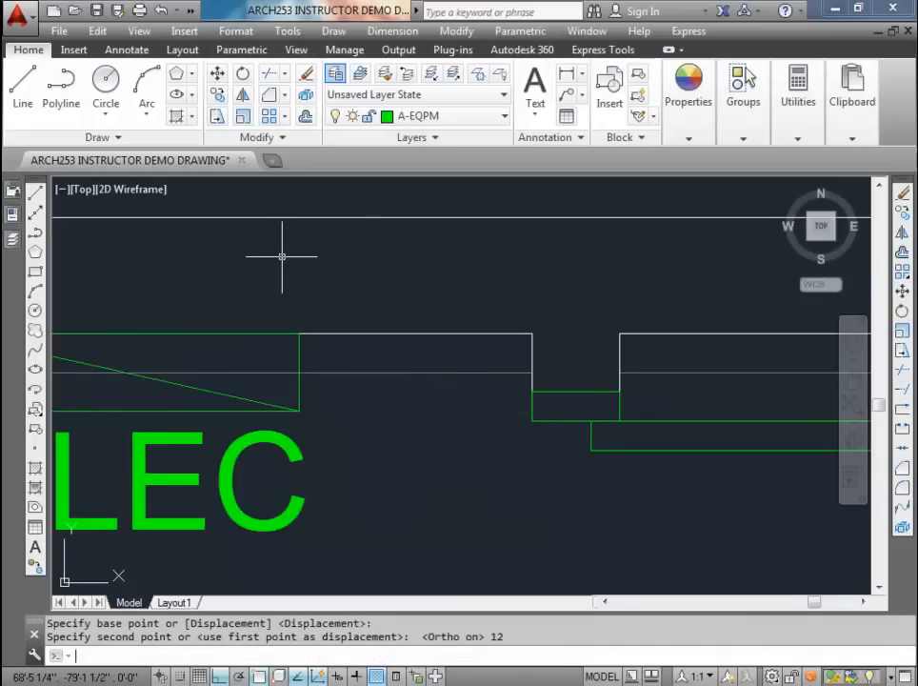
scroll(282, 256, "down", 5)
middle_click_drag(305, 364, 465, 431)
key("Escape")
key("Escape")
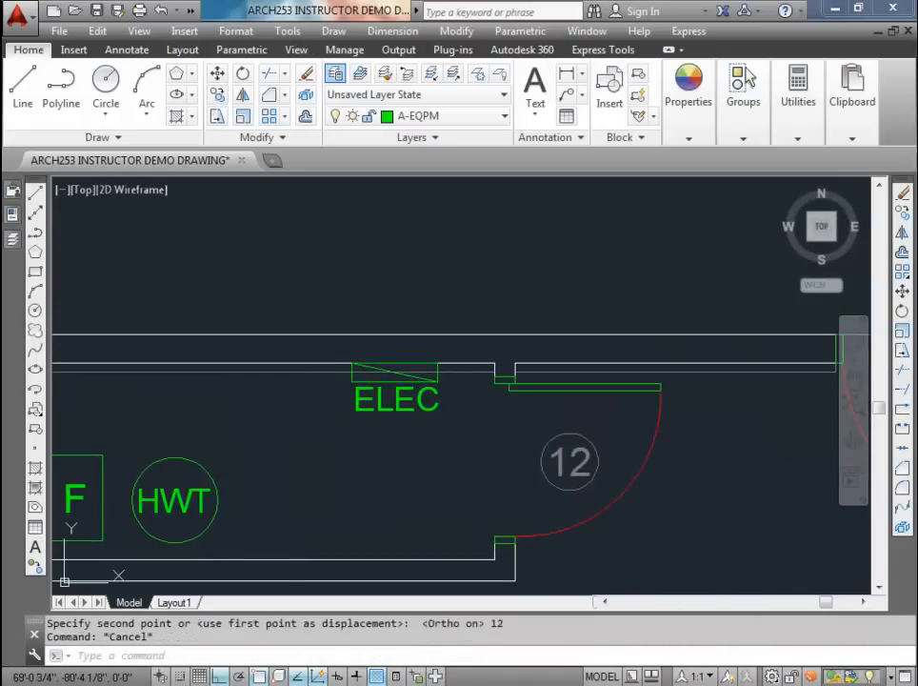
Step: Make A-FLOR-OVHD the current layer
scroll(455, 400, "down", 5)
scroll(478, 416, "up", 3)
middle_click_drag(478, 416, 491, 411)
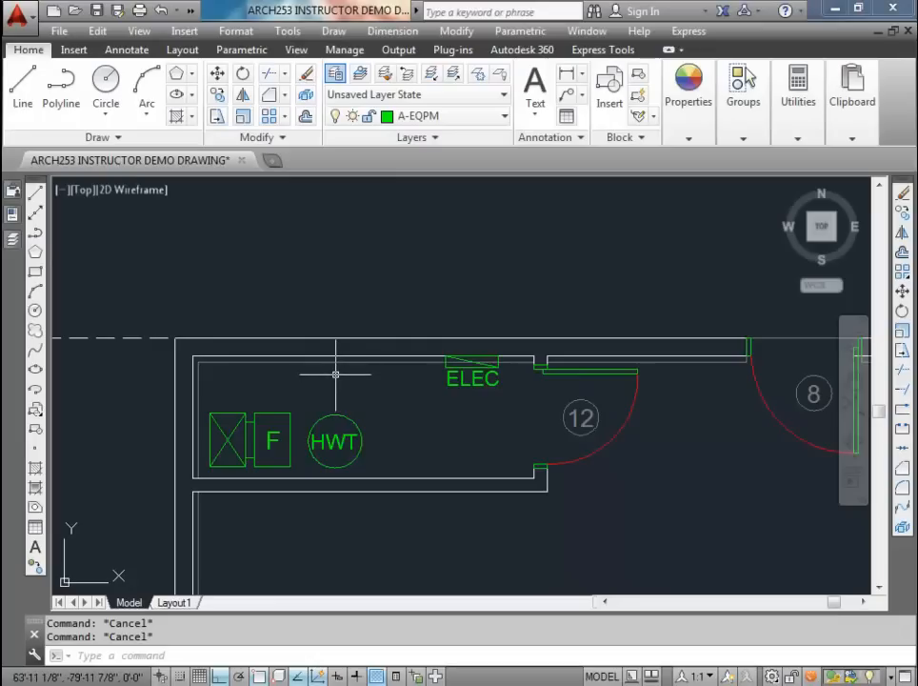
scroll(334, 374, "down", 2)
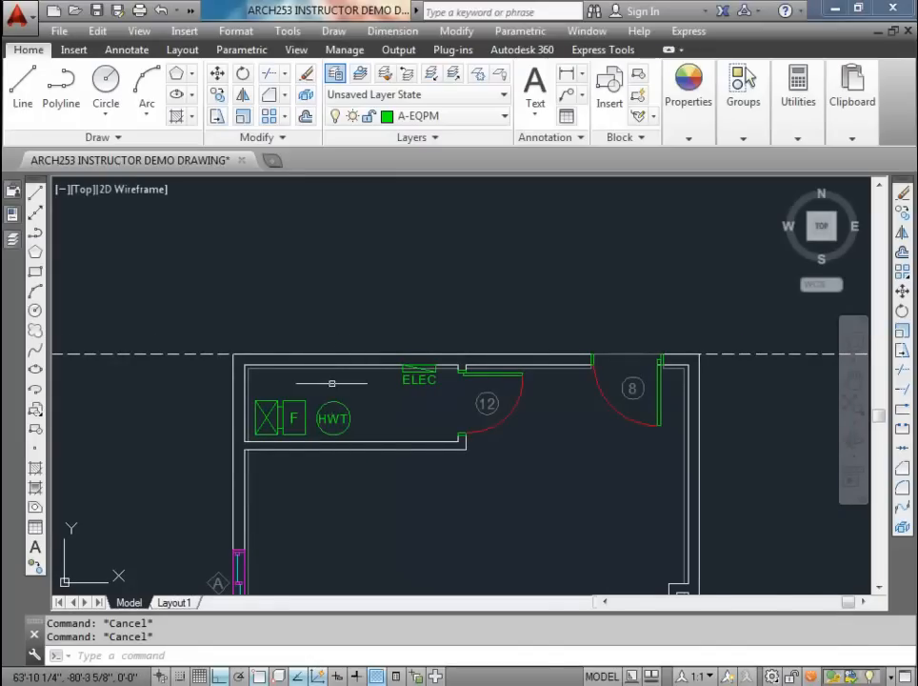
mouse_move(431, 400)
middle_mouse_down()
mouse_move(420, 301)
mouse_move(429, 478)
mouse_move(422, 331)
middle_mouse_up()
scroll(422, 343, "down", 2)
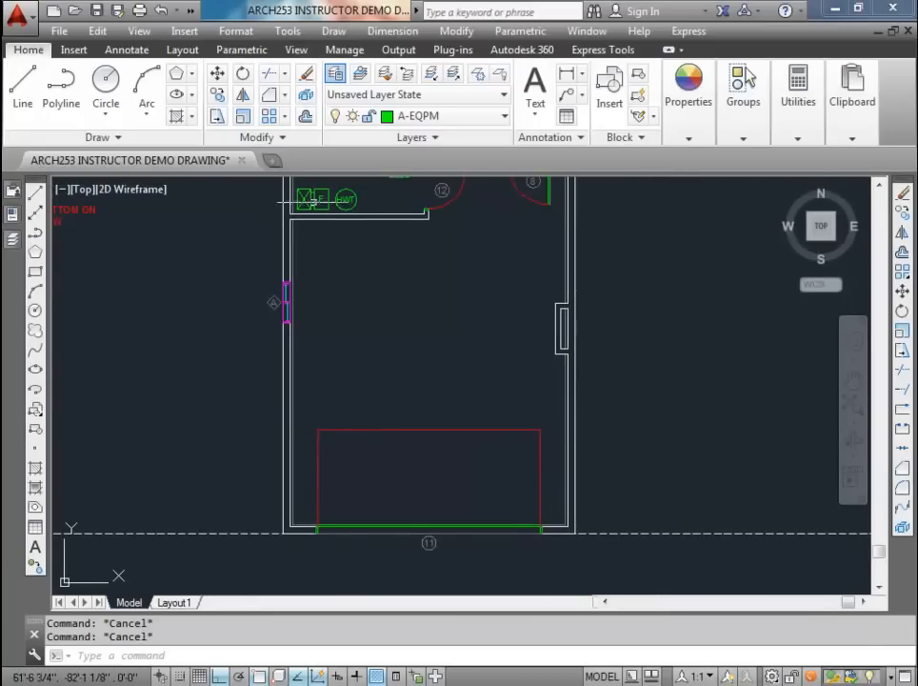
middle_click_drag(369, 308, 359, 379)
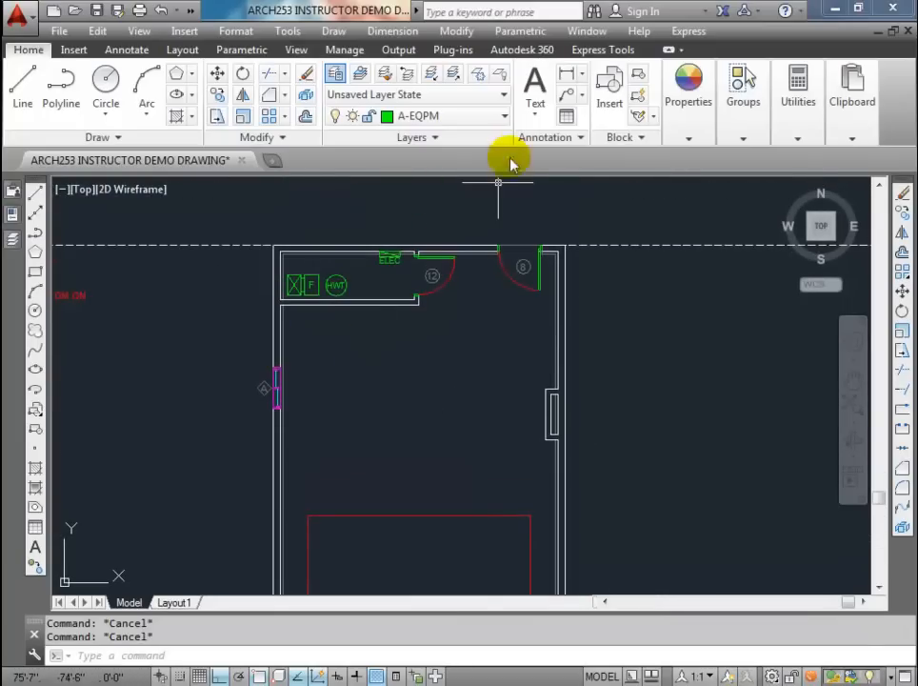
left_click(504, 117)
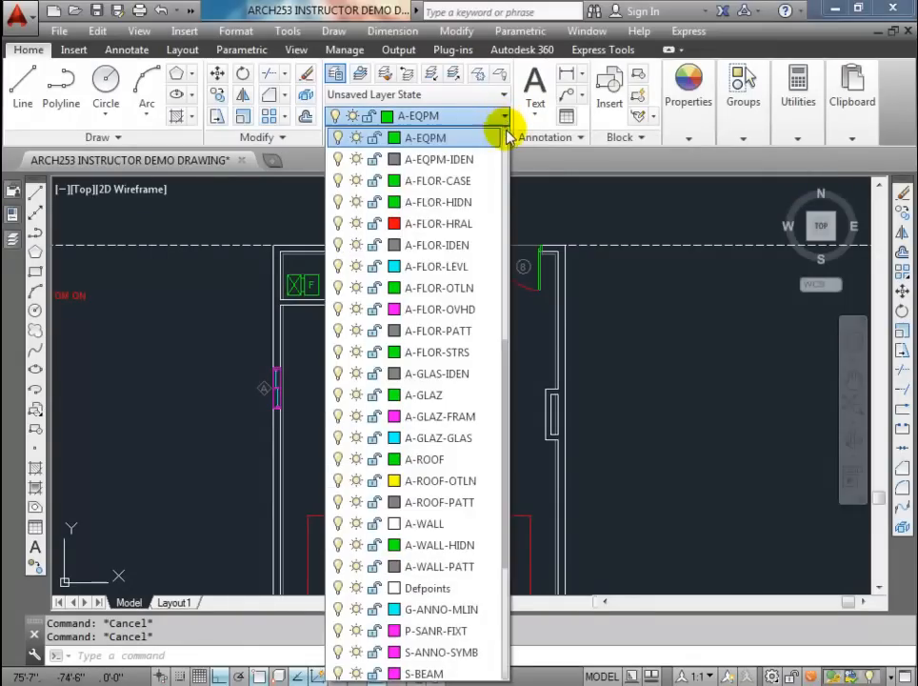
left_click(451, 311)
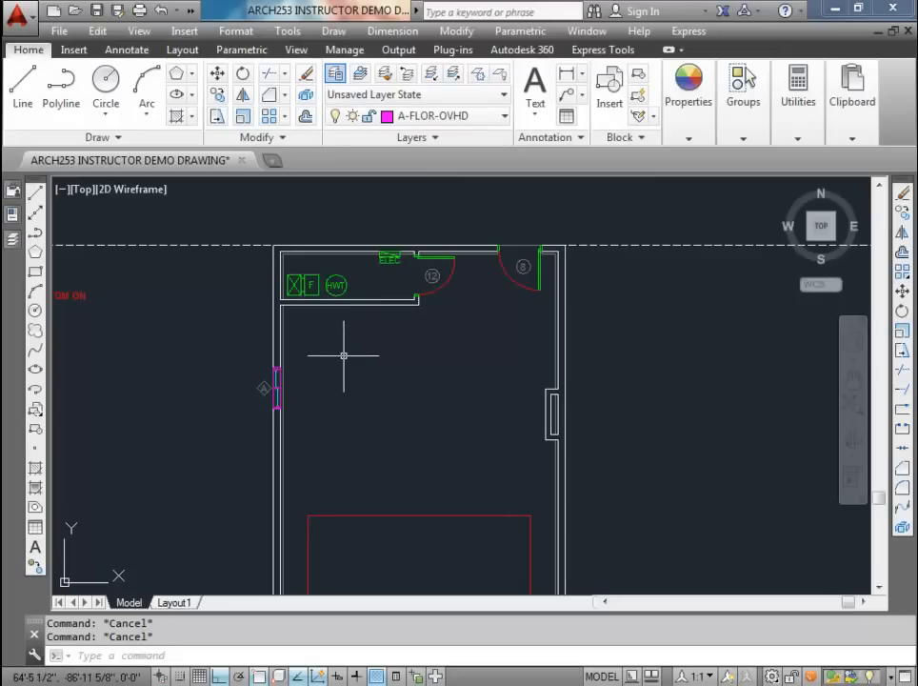
type("l")
key("Return")
scroll(256, 317, "up", 3)
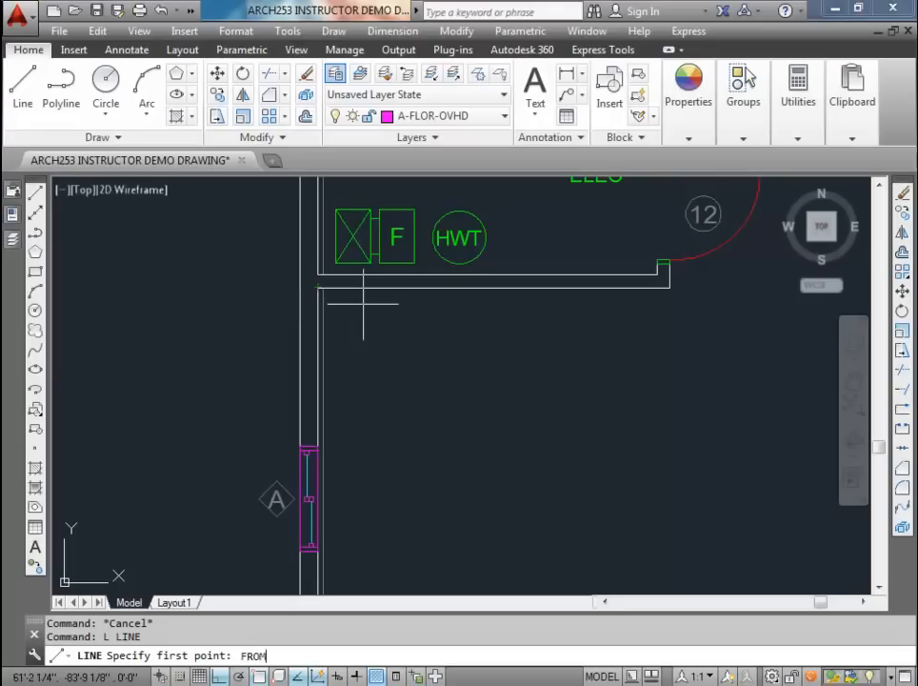
key("Return")
left_click(316, 286)
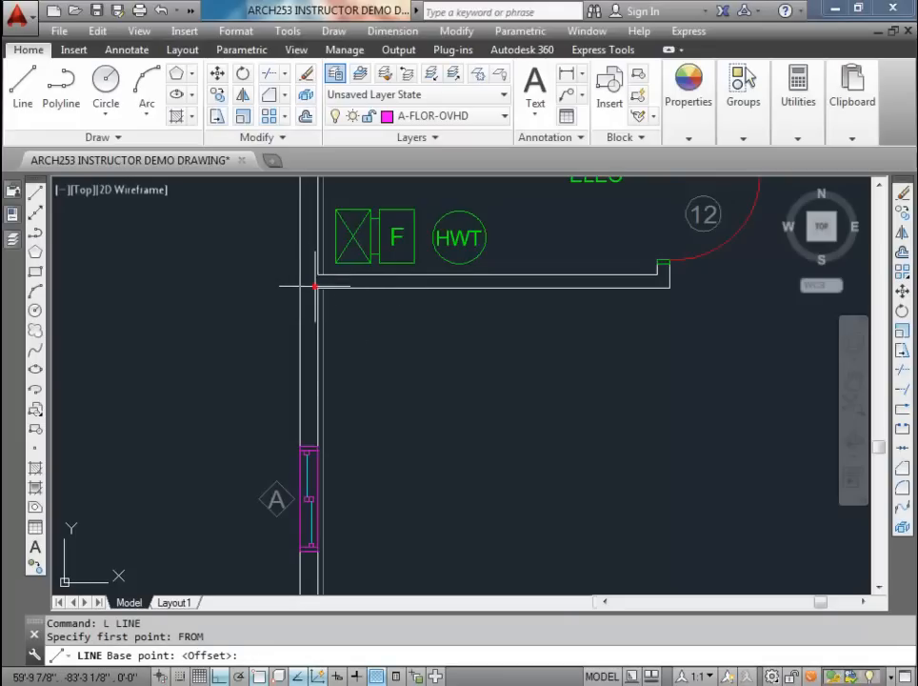
type("@24,0")
key("Return")
scroll(467, 432, "down", 2)
middle_click_drag(452, 452, 408, 269)
middle_click_drag(404, 410, 394, 247)
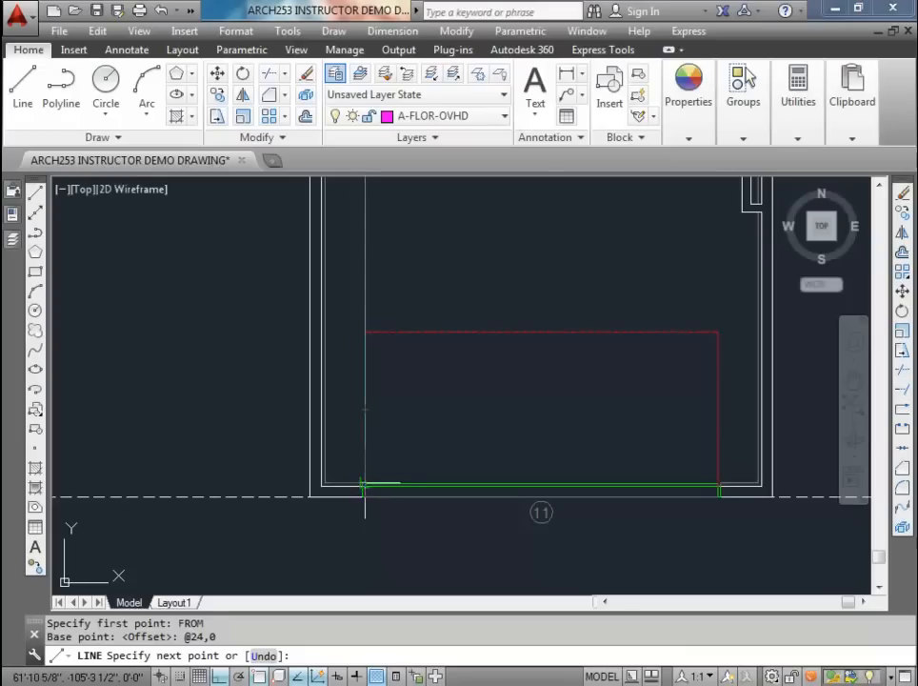
key("Escape")
key("Escape")
key("Escape")
scroll(382, 326, "down", 2)
middle_click_drag(380, 334, 369, 437)
middle_click_drag(375, 389, 372, 337)
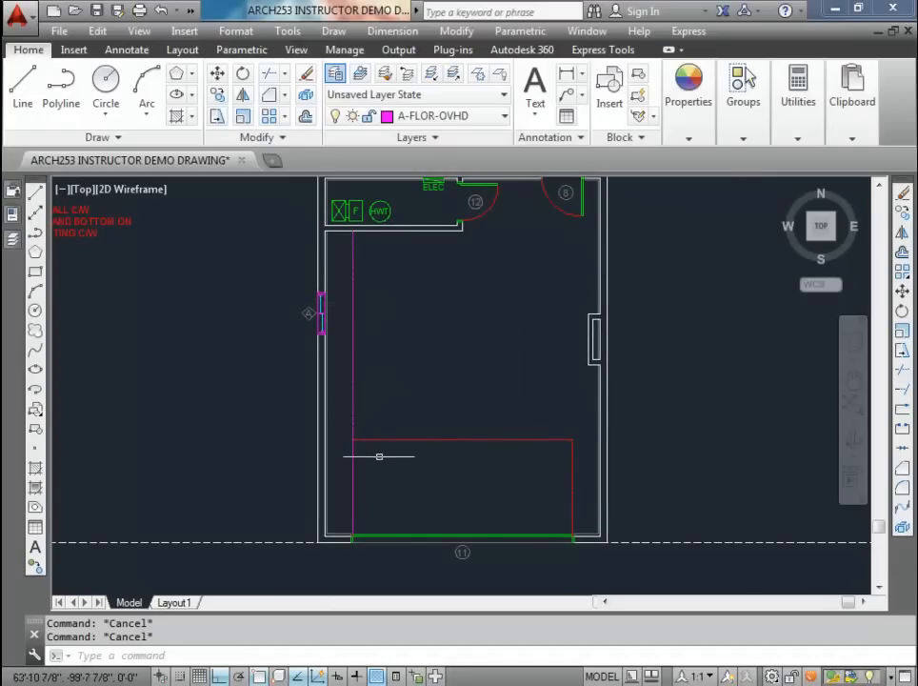
Step: Examine the vertical overhead line from the equipment room wall down to door 11 and where it meets the red door outline
scroll(379, 455, "up", 2)
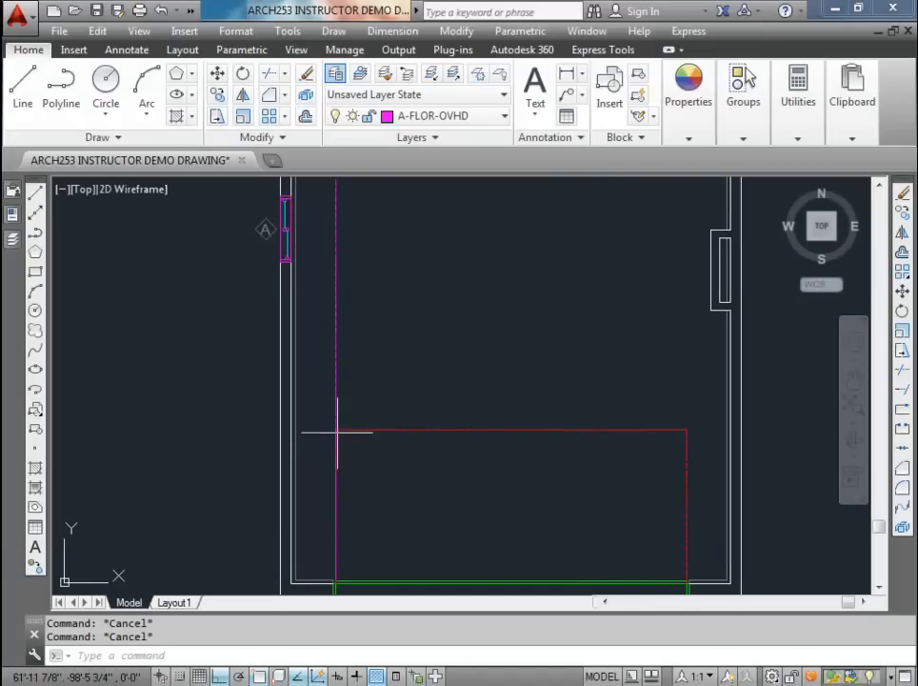
scroll(336, 431, "up", 2)
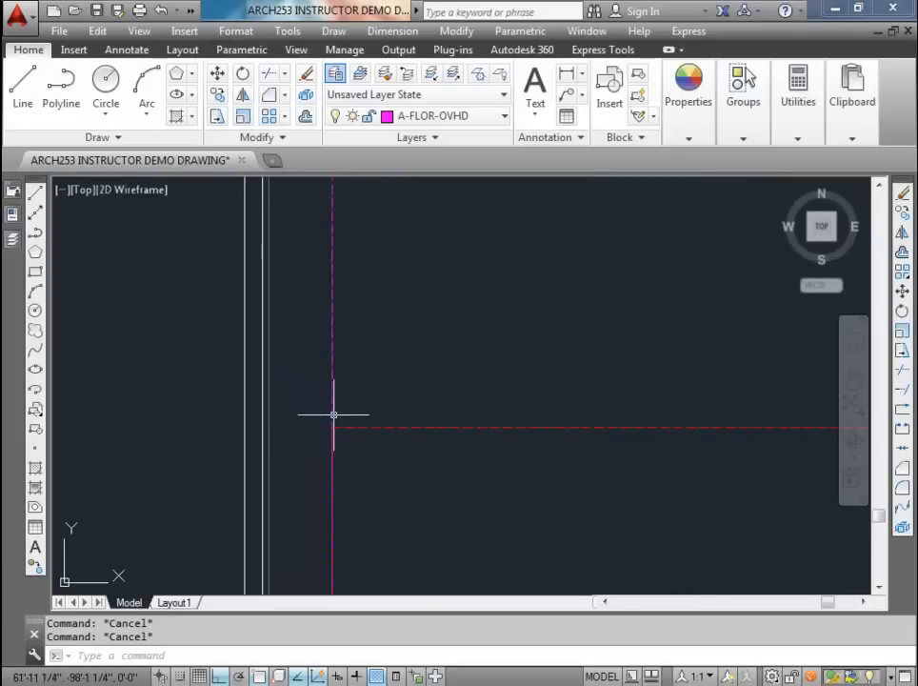
scroll(357, 406, "down", 3)
middle_click_drag(365, 376, 342, 486)
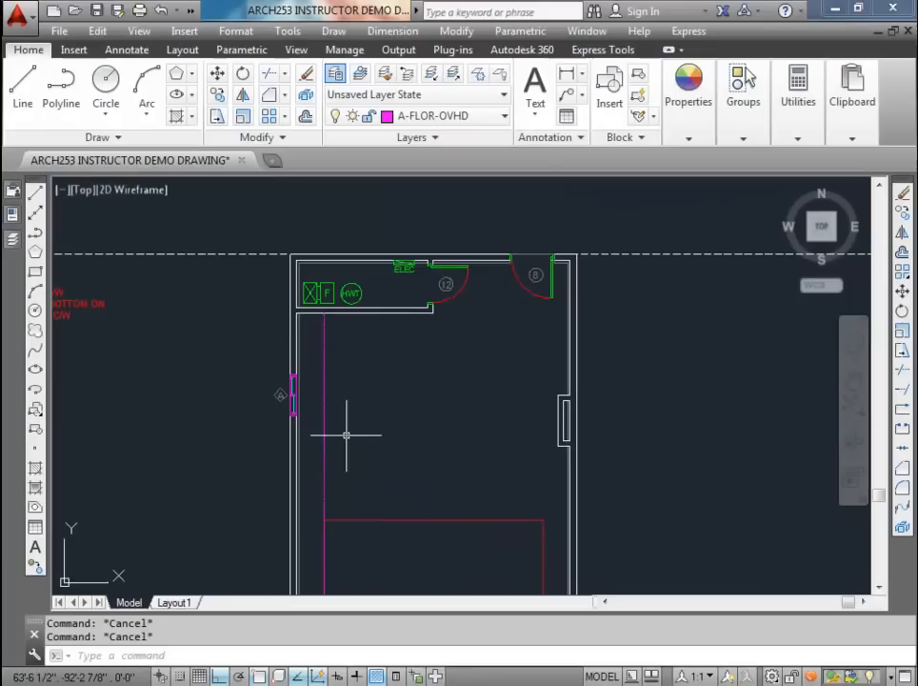
middle_click_drag(347, 435, 354, 362)
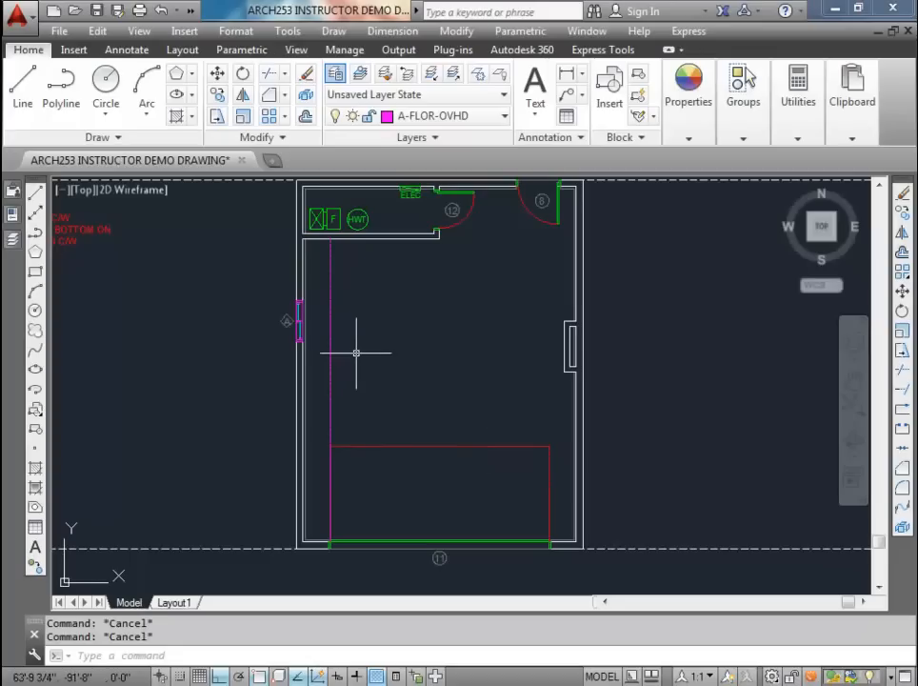
middle_click_drag(355, 322, 356, 358)
scroll(348, 504, "up", 4)
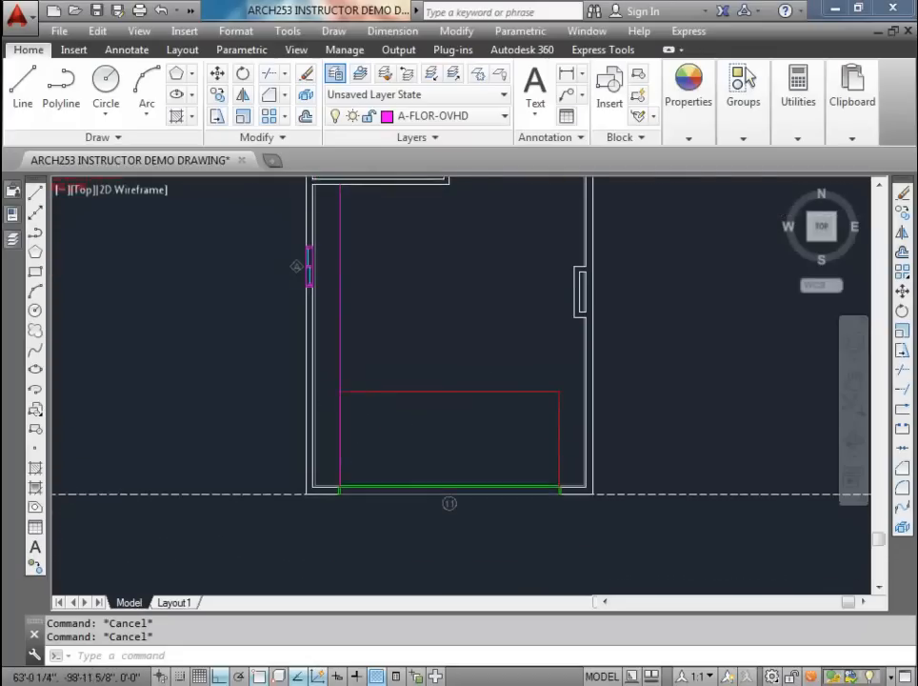
scroll(340, 397, "down", 3)
middle_click_drag(333, 395, 328, 383)
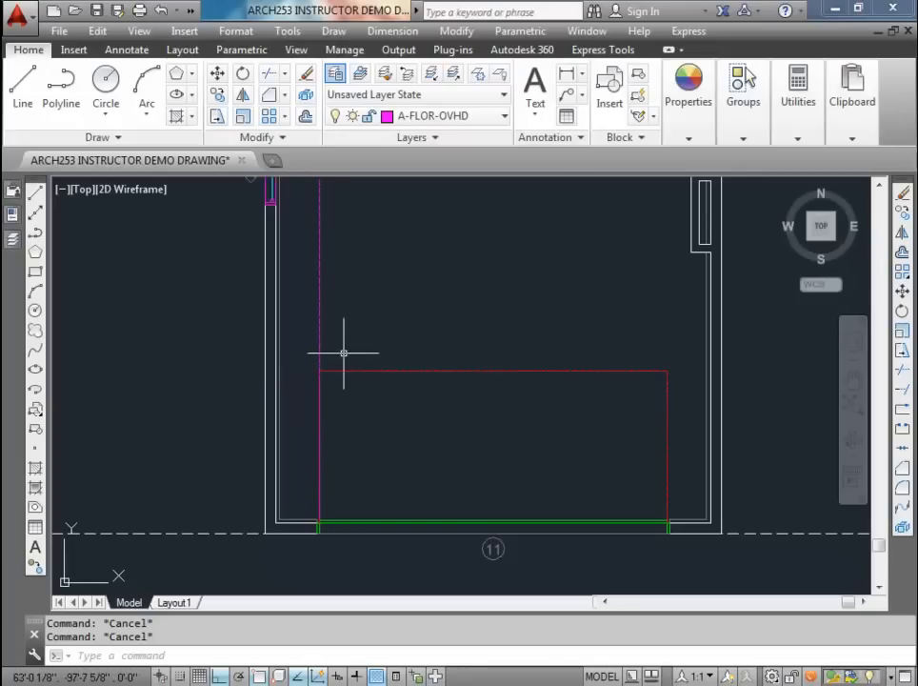
scroll(343, 354, "down", 2)
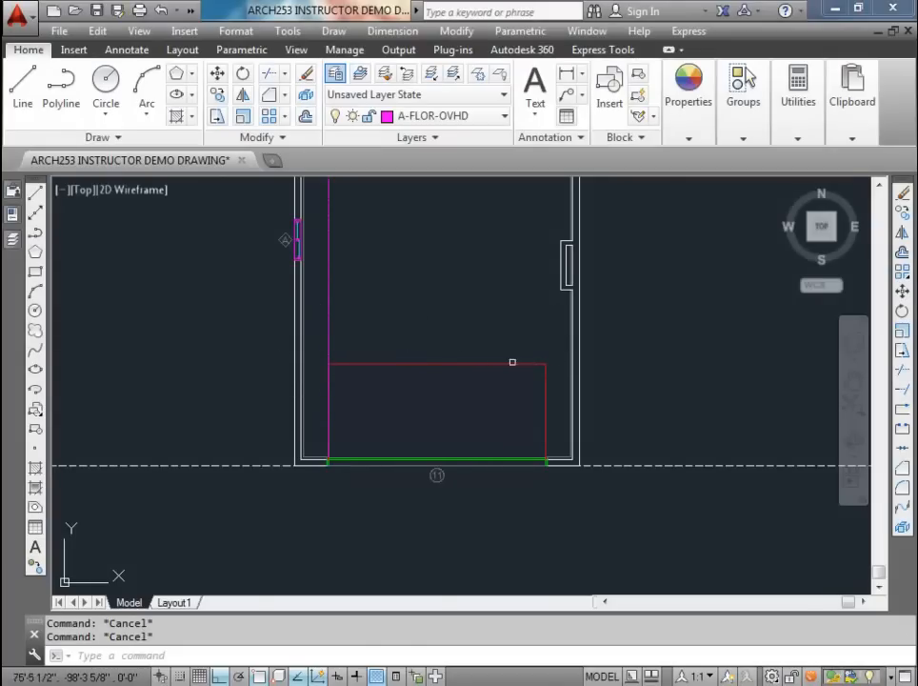
middle_click_drag(354, 289, 346, 415)
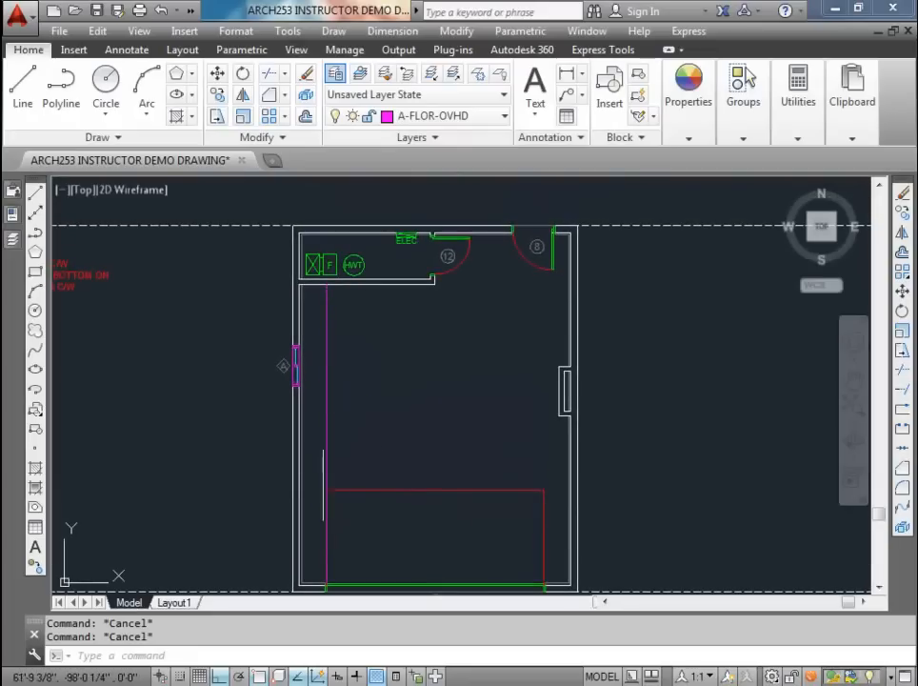
scroll(333, 425, "up", 5)
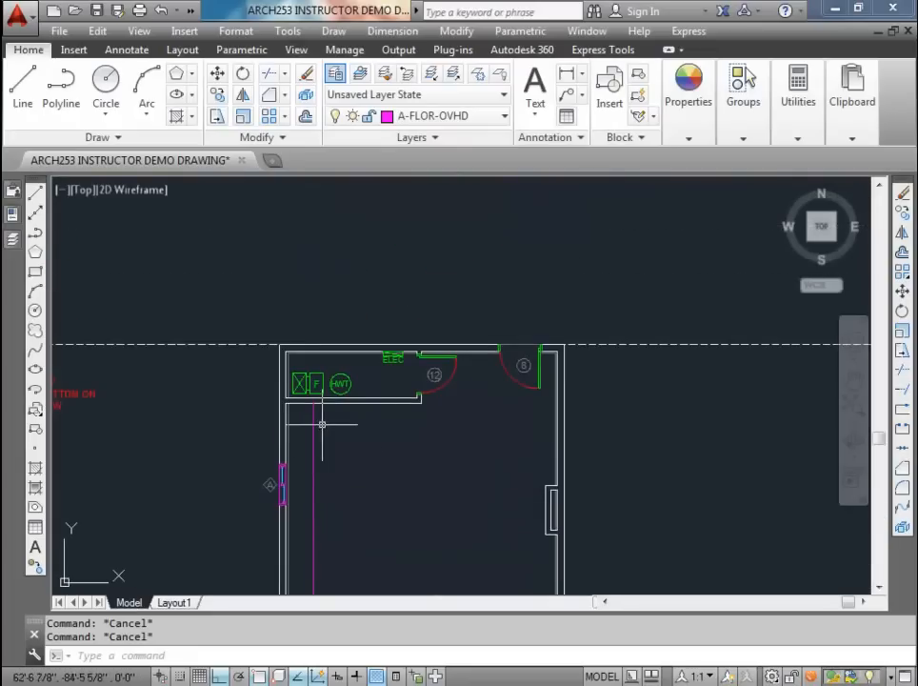
middle_click_drag(328, 413, 337, 351)
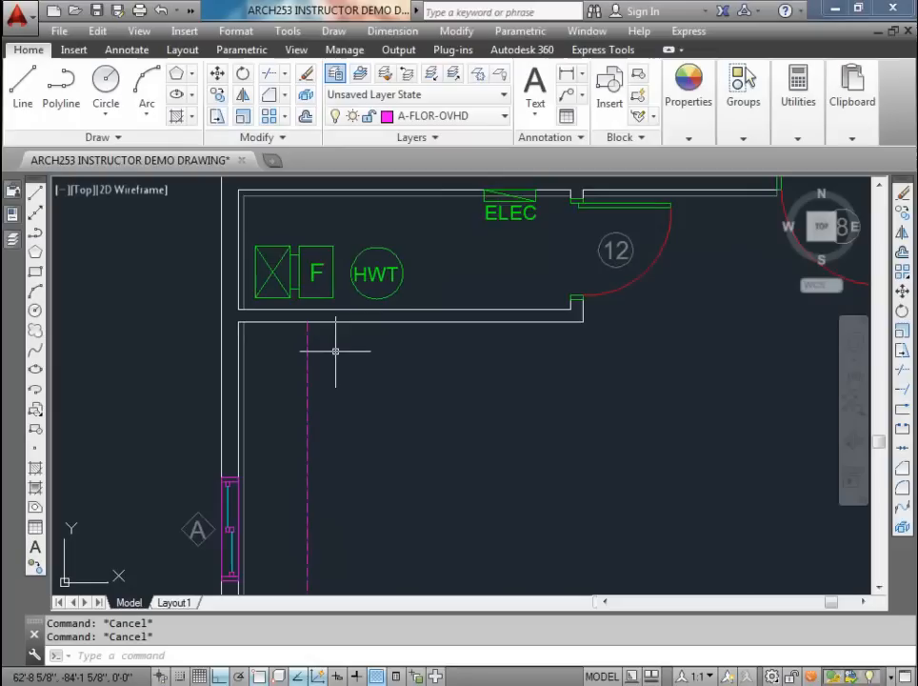
scroll(335, 351, "down", 2)
middle_click_drag(379, 413, 362, 296)
middle_click_drag(411, 443, 406, 365)
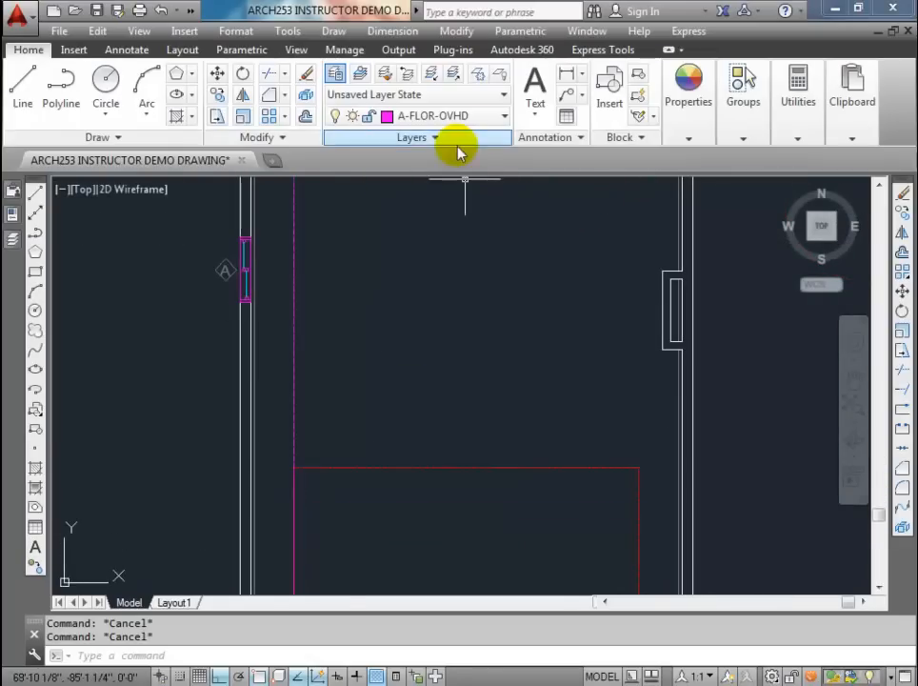
Step: Make S-BEAM-HIDN the current layer
left_click(503, 115)
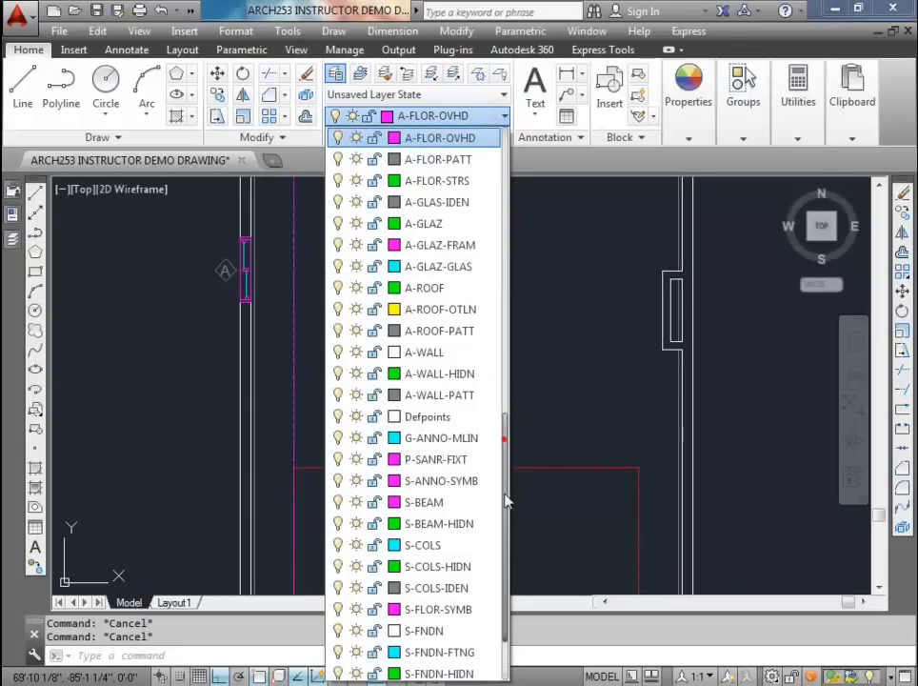
scroll(507, 526, "down", 2)
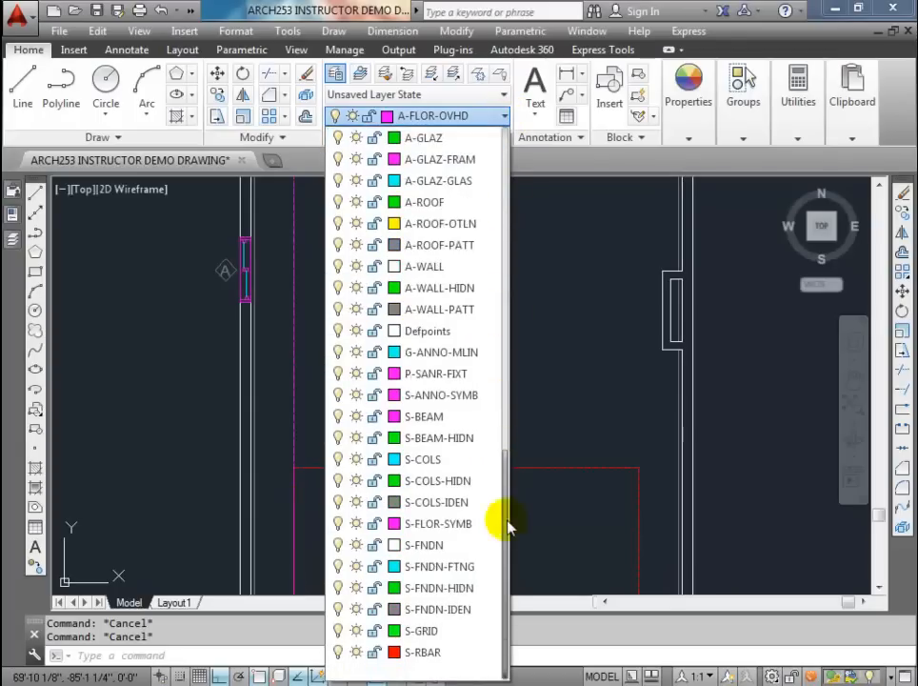
left_click(437, 438)
Step: Draw a horizontal beam line from a point offset @0,36 from the building's lower-left outer corner across to the opposite wall's outer face
middle_click_drag(436, 420, 429, 265)
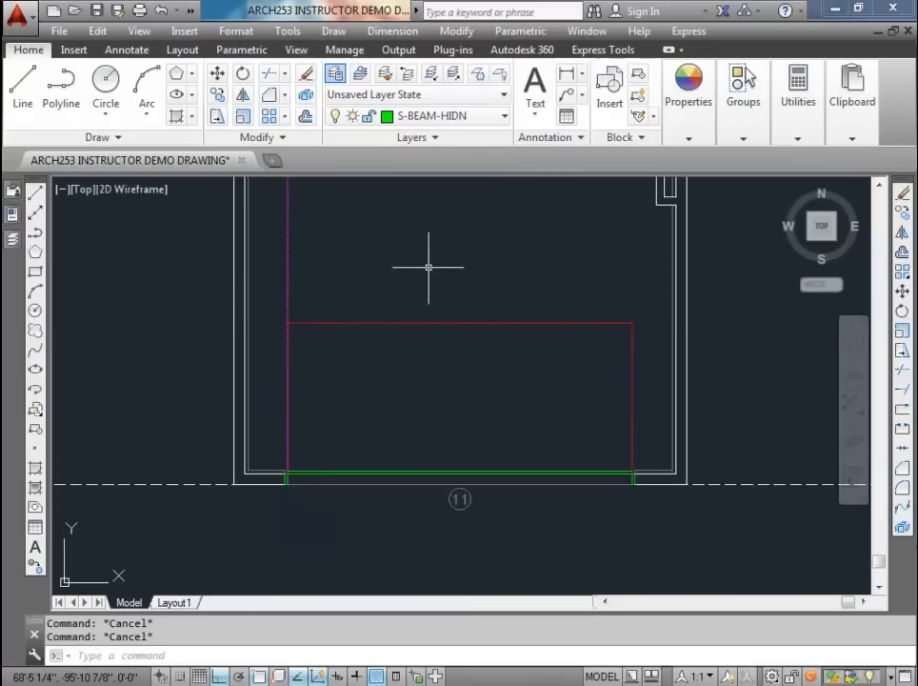
middle_click_drag(379, 362, 389, 320)
scroll(378, 433, "down", 2)
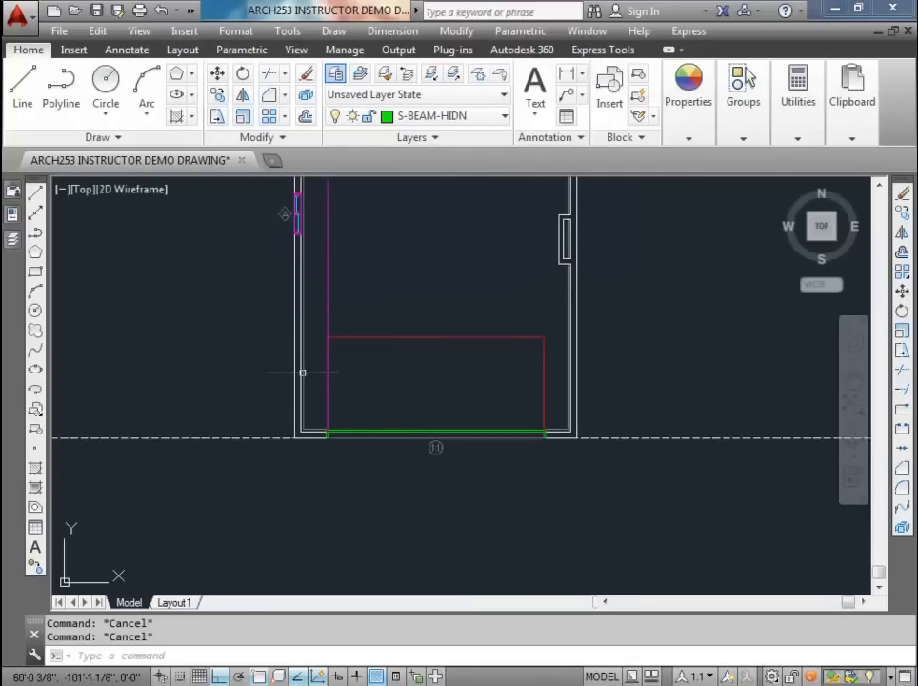
middle_click_drag(339, 340, 297, 395)
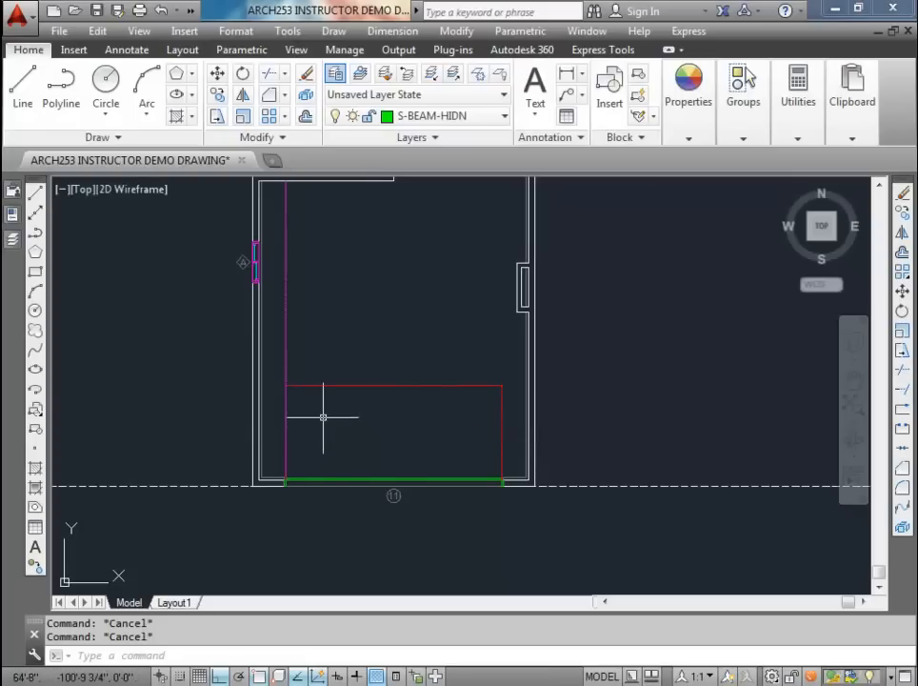
type("l")
key("Return")
scroll(272, 476, "up", 2)
type("F")
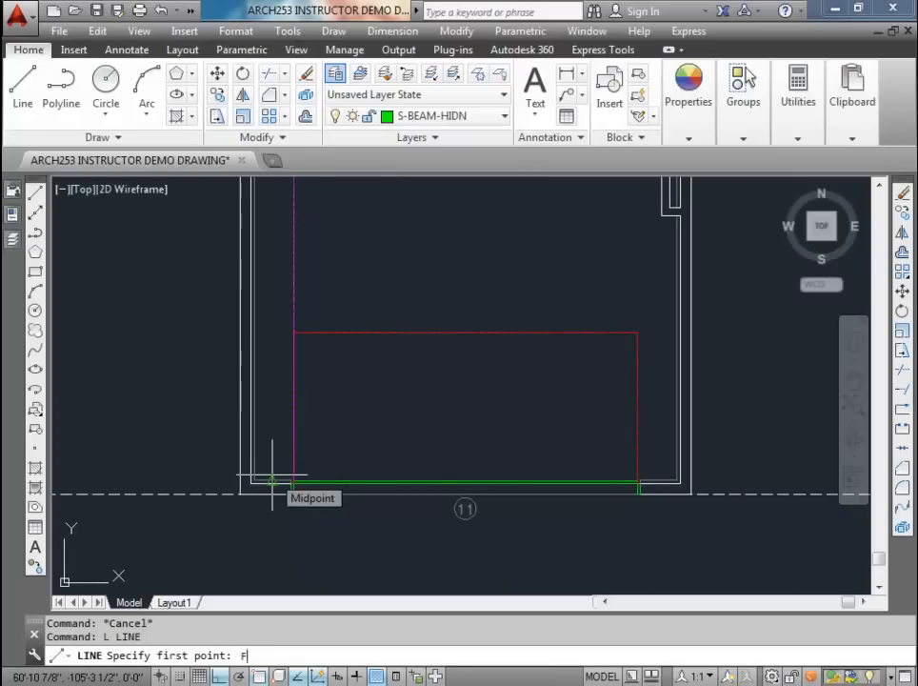
type("ROM")
key("Return")
scroll(238, 485, "up", 2)
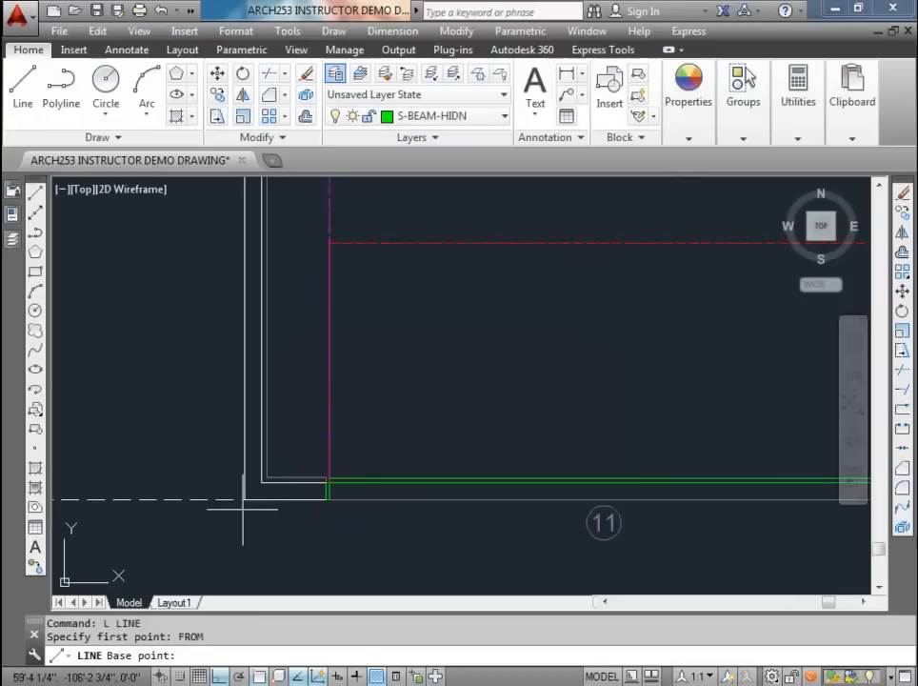
left_click(243, 499)
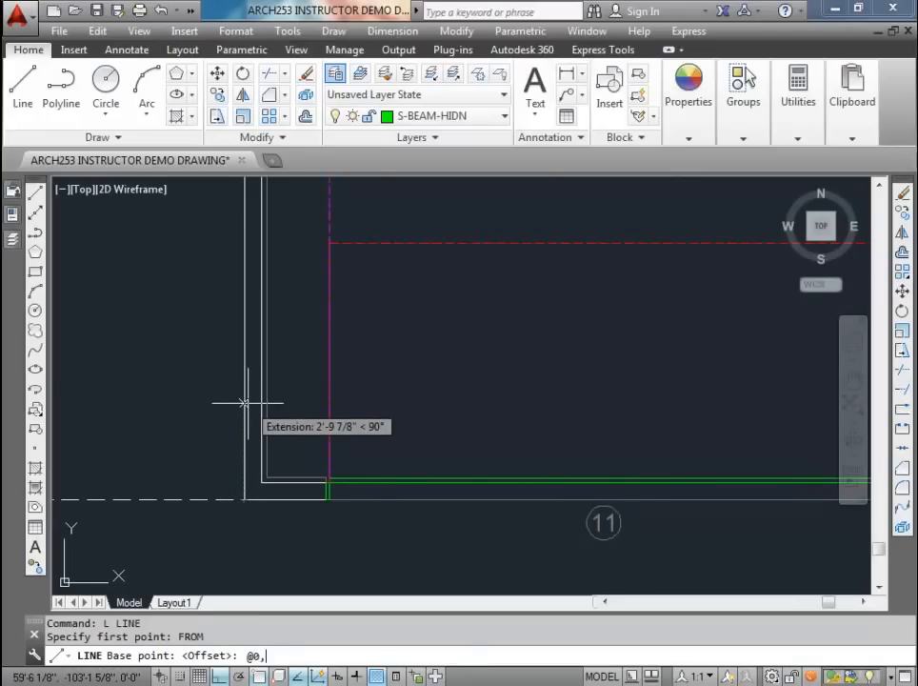
type("@0,36")
key("Return")
scroll(400, 395, "down", 2)
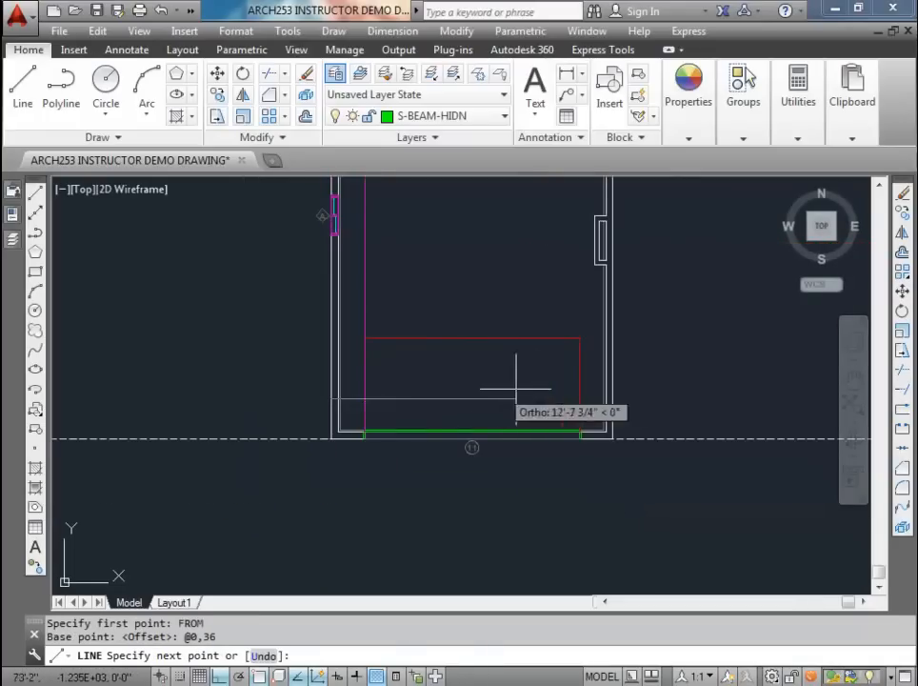
scroll(610, 409, "up", 3)
left_click(615, 383)
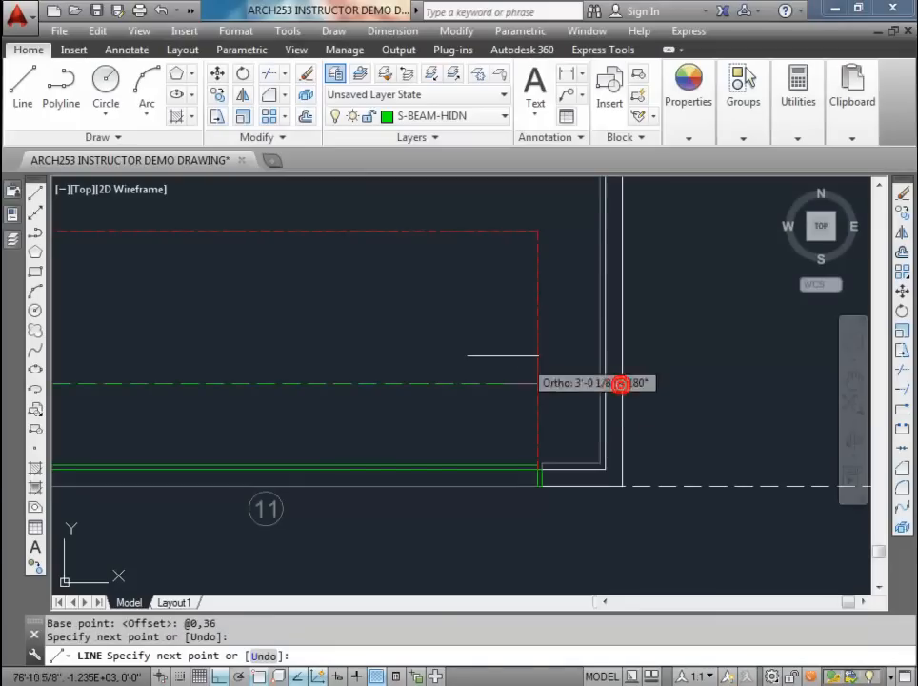
key("Return")
Step: Stretch the lower end of the vertical A-FLOR-OVHD line up to its intersection with the green beam line
scroll(499, 351, "down", 2)
scroll(400, 370, "down", 2)
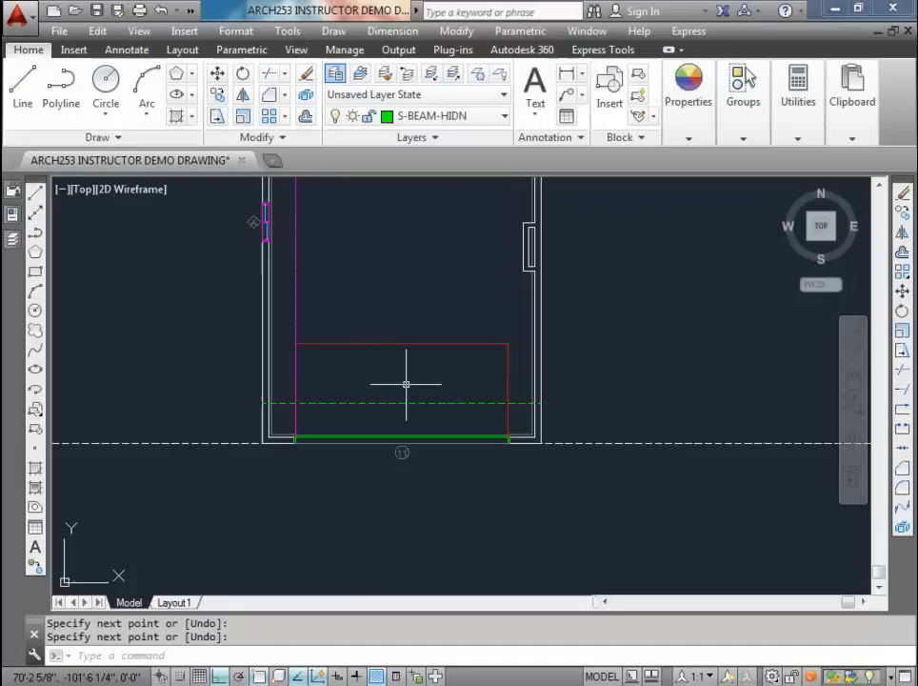
scroll(418, 335, "down", 2)
scroll(400, 395, "up", 2)
scroll(300, 460, "up", 3)
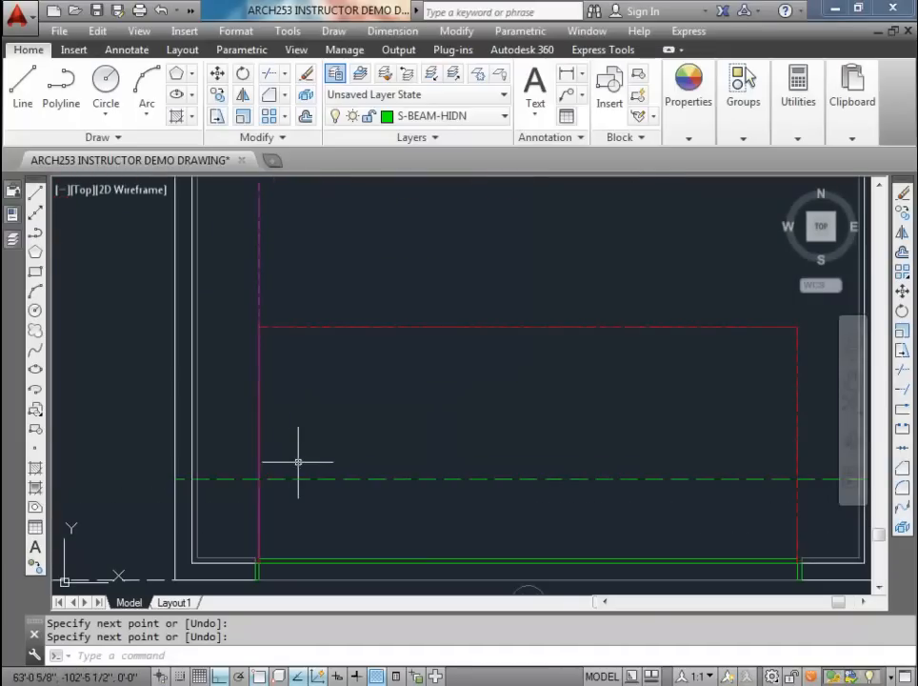
left_click(259, 282)
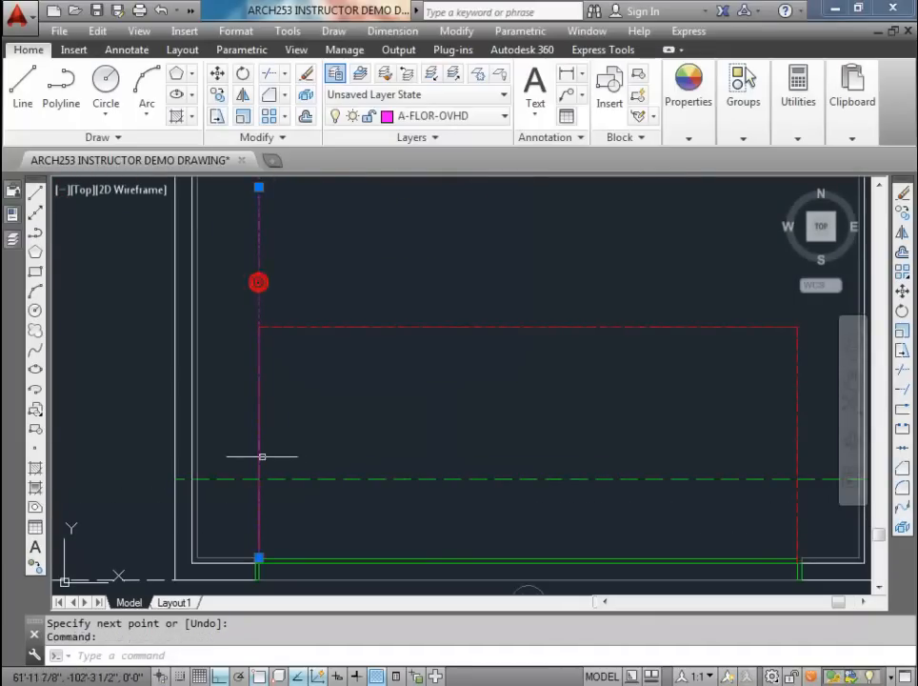
left_click(258, 557)
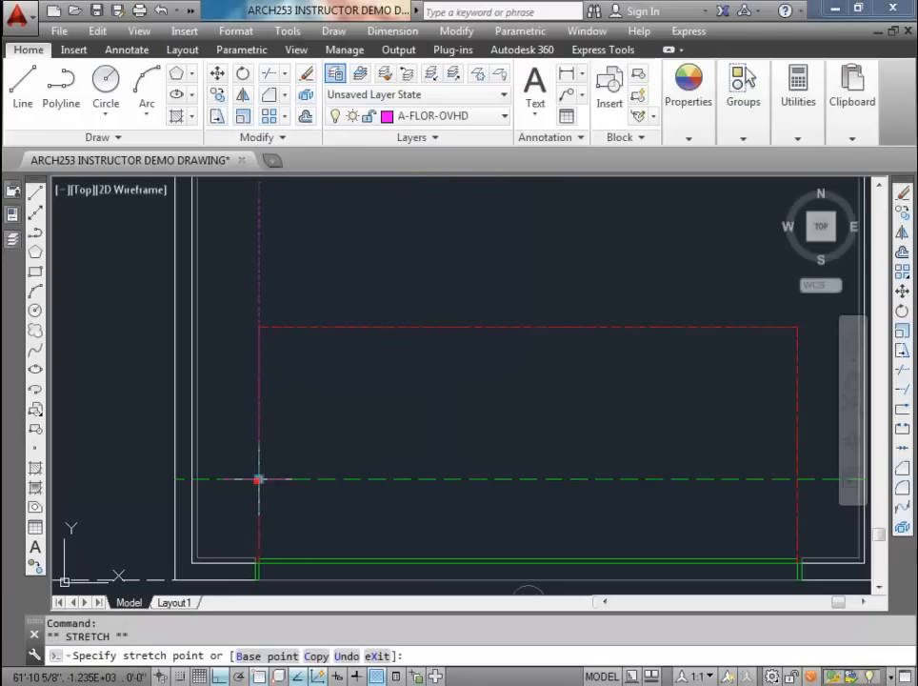
key("Escape")
key("Escape")
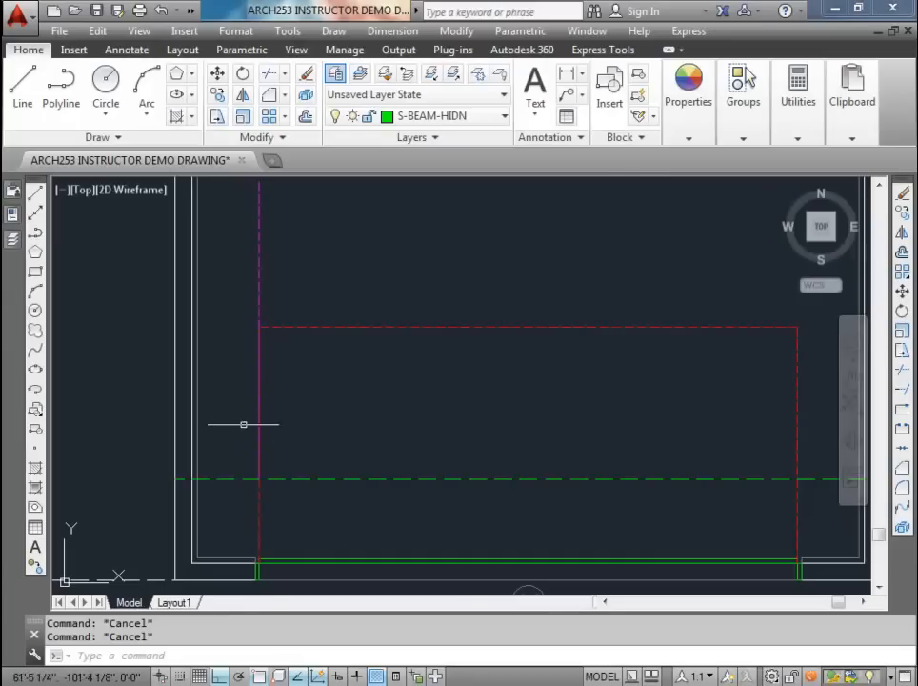
Step: Copy the three dashed precast bracket outlines from the foundation plan to the floor plan, using the upper-left outer wall corners as reference points
scroll(243, 424, "down", 4)
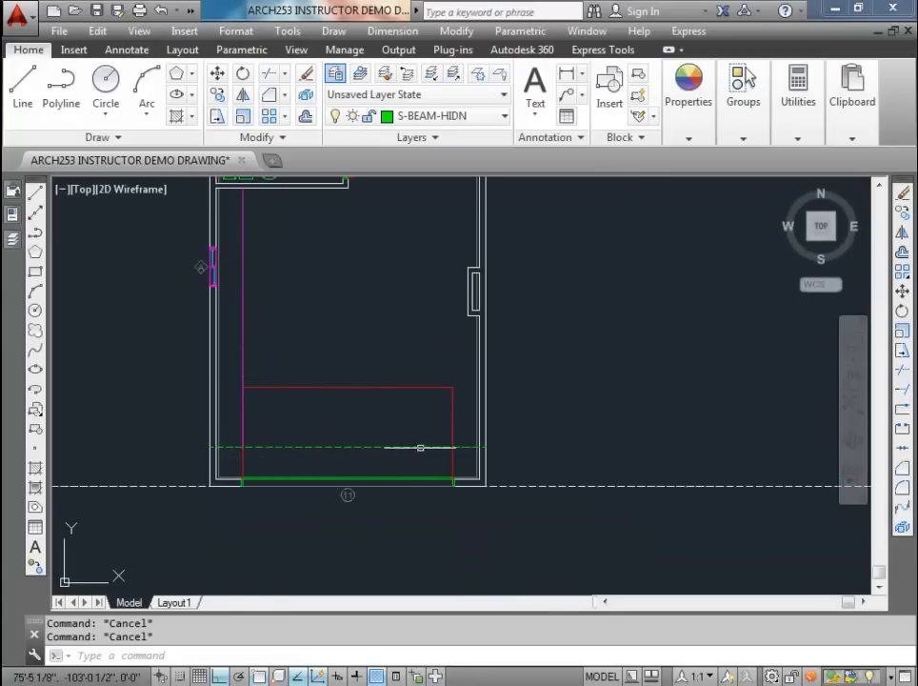
scroll(354, 441, "down", 5)
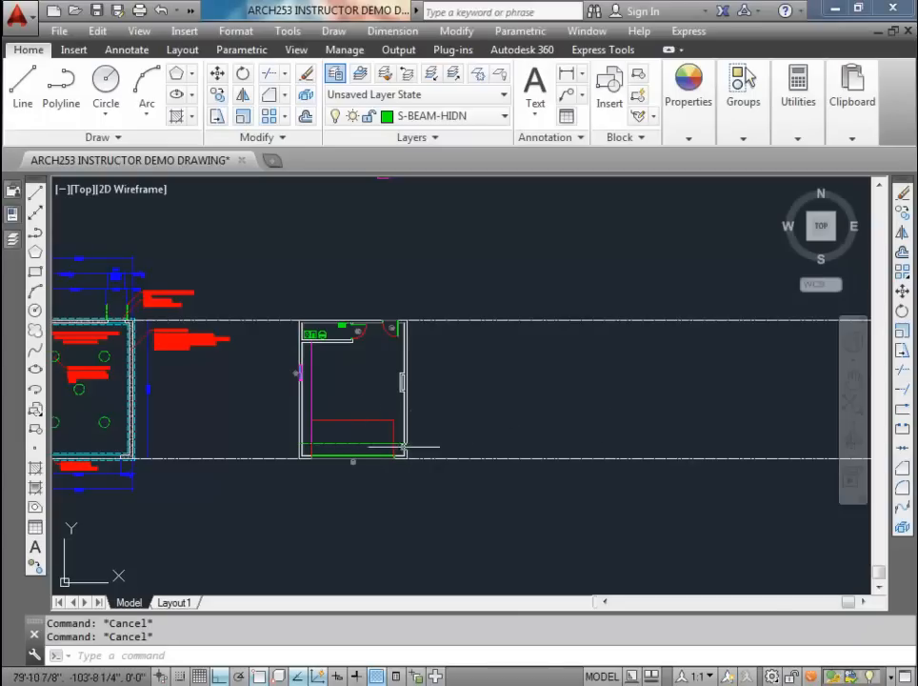
scroll(363, 440, "up", 4)
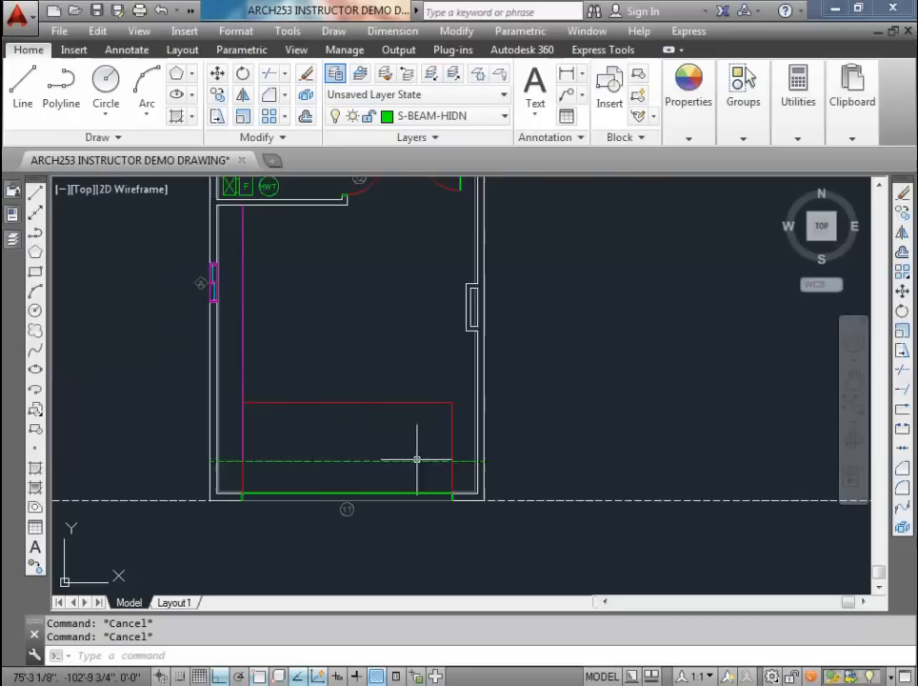
scroll(405, 409, "down", 2)
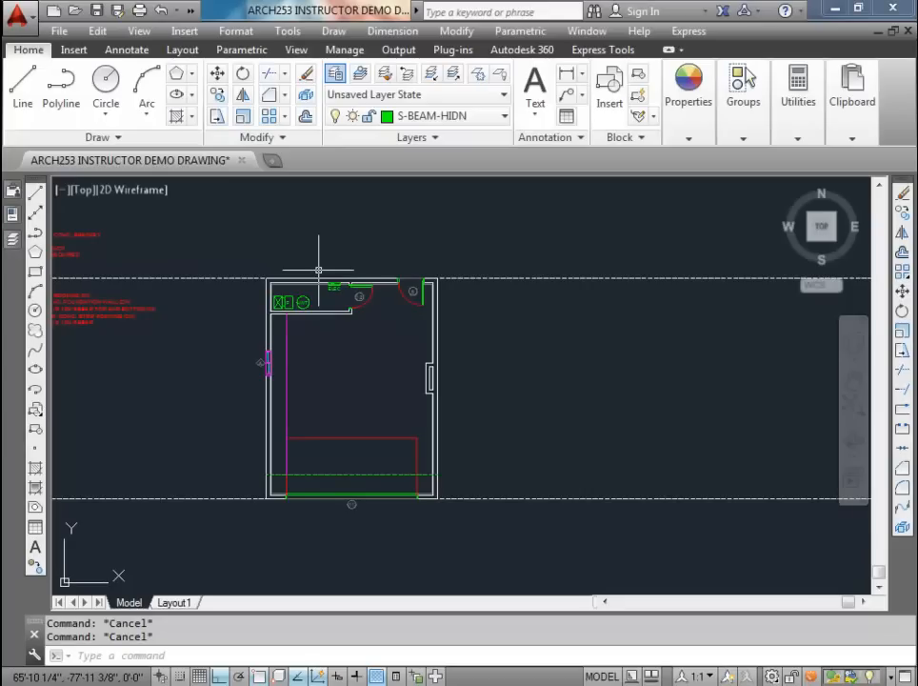
scroll(323, 272, "up", 2)
scroll(325, 267, "down", 4)
mouse_move(328, 263)
middle_mouse_down()
mouse_move(414, 324)
mouse_move(490, 358)
middle_mouse_up()
scroll(293, 329, "up", 4)
left_click(343, 360)
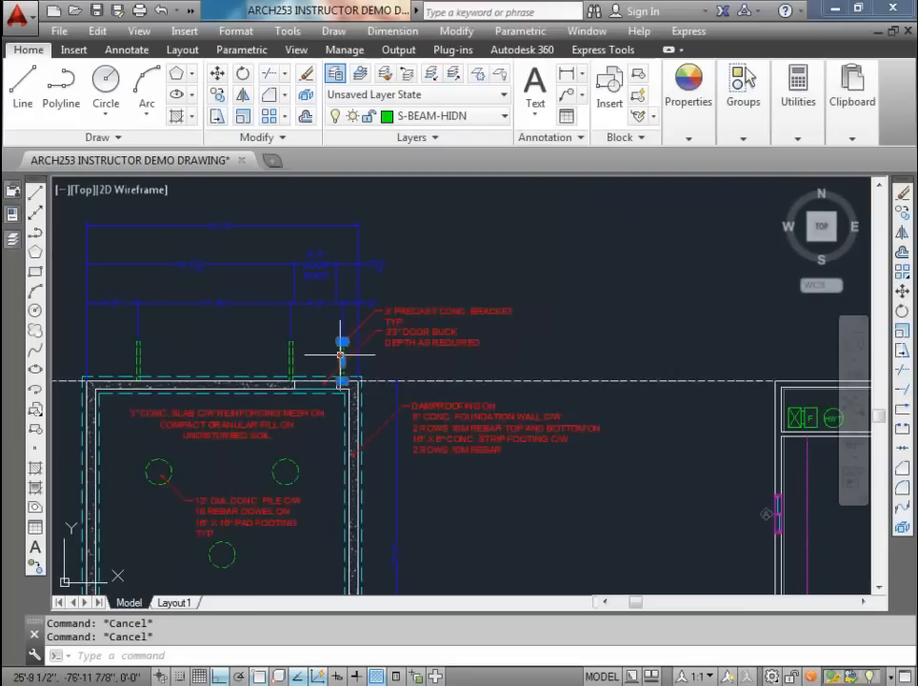
left_click(140, 355)
left_click(218, 94)
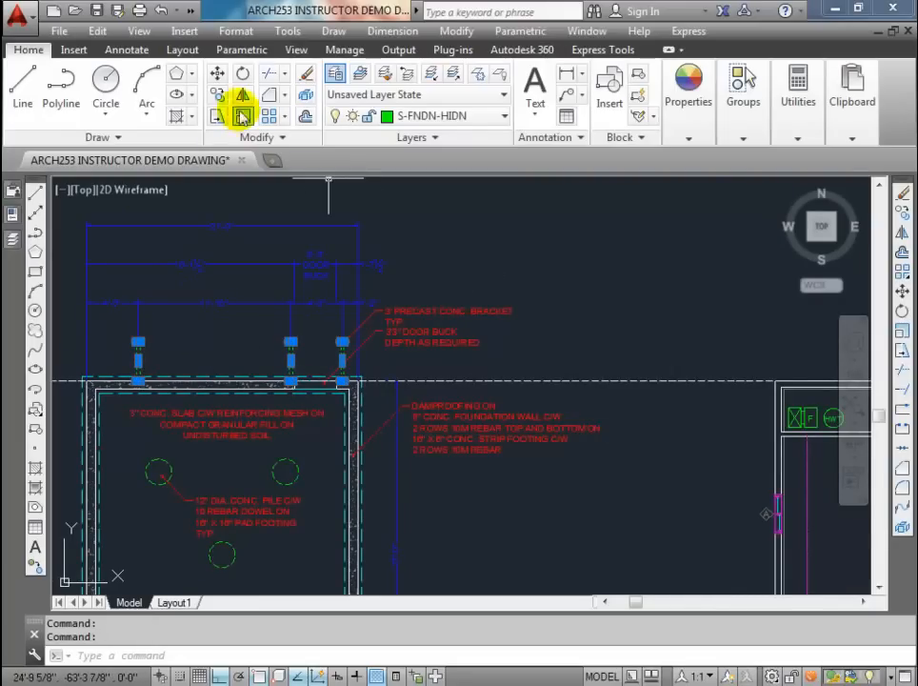
left_click(87, 377)
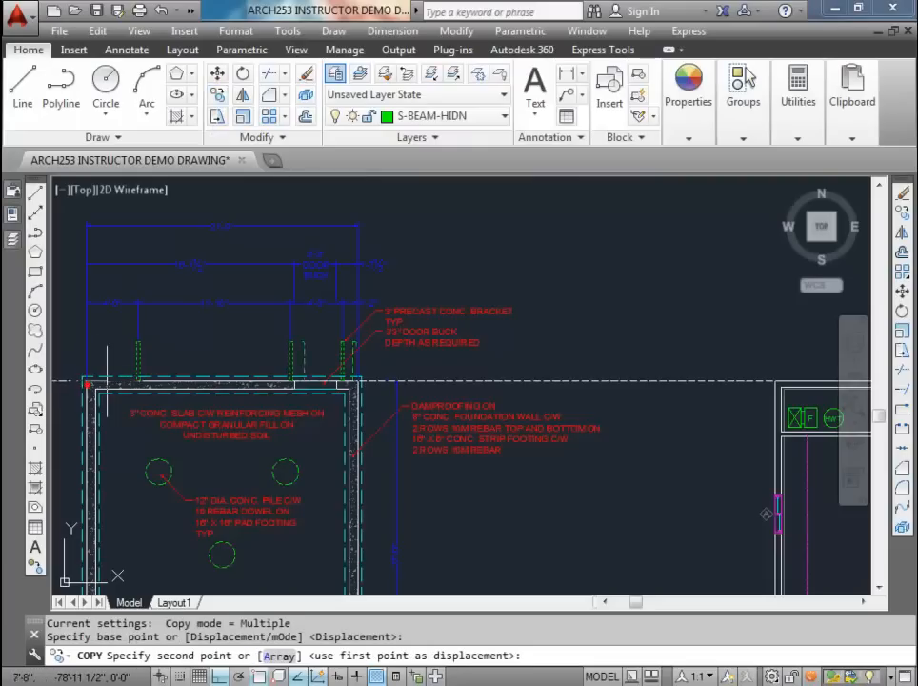
left_click(774, 375)
middle_click_drag(768, 323, 344, 318)
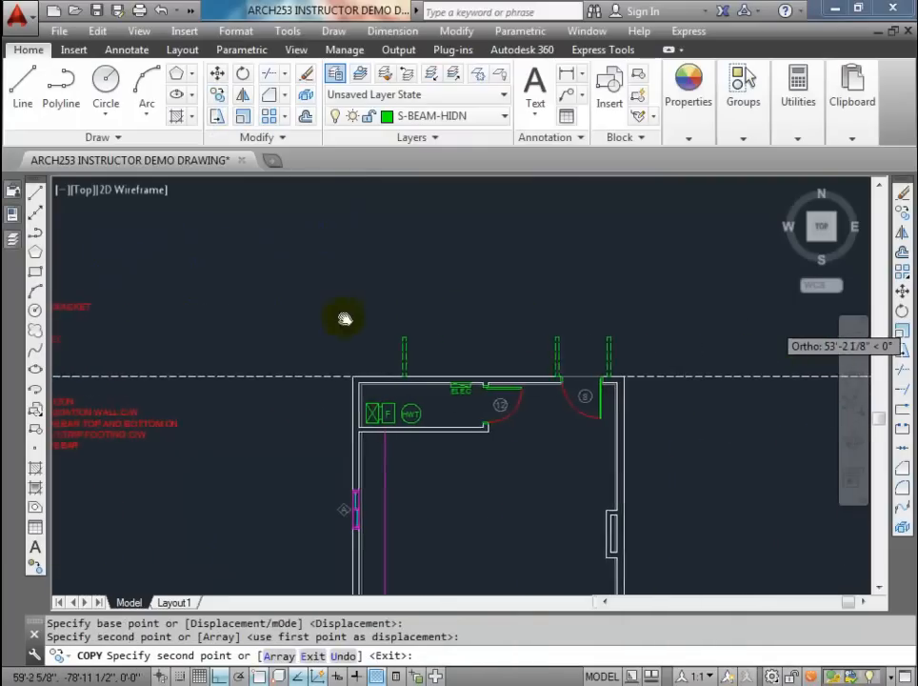
key("Escape")
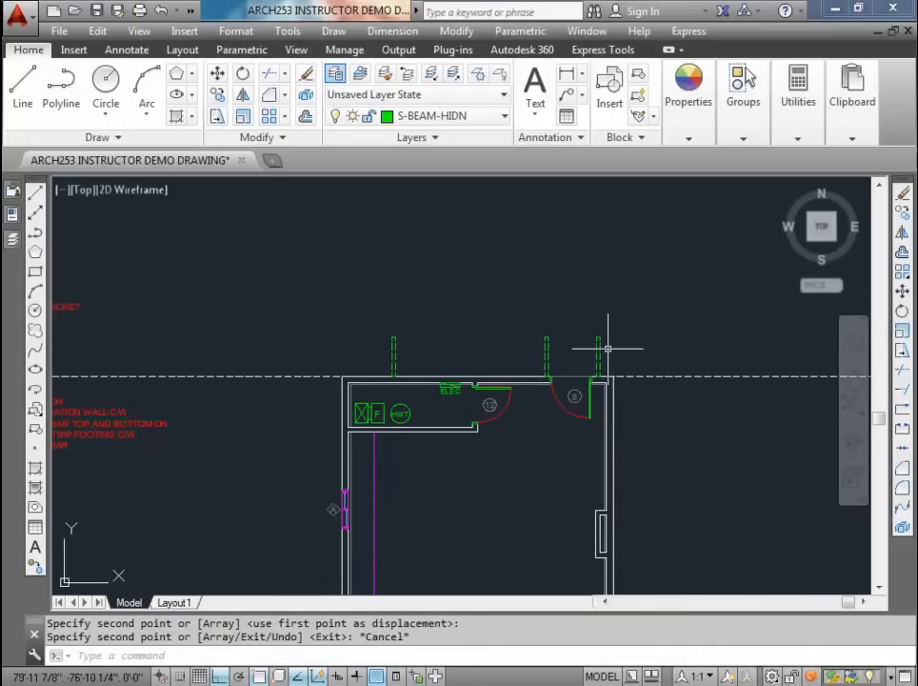
Step: Make S-COLS the current layer
scroll(606, 349, "up", 4)
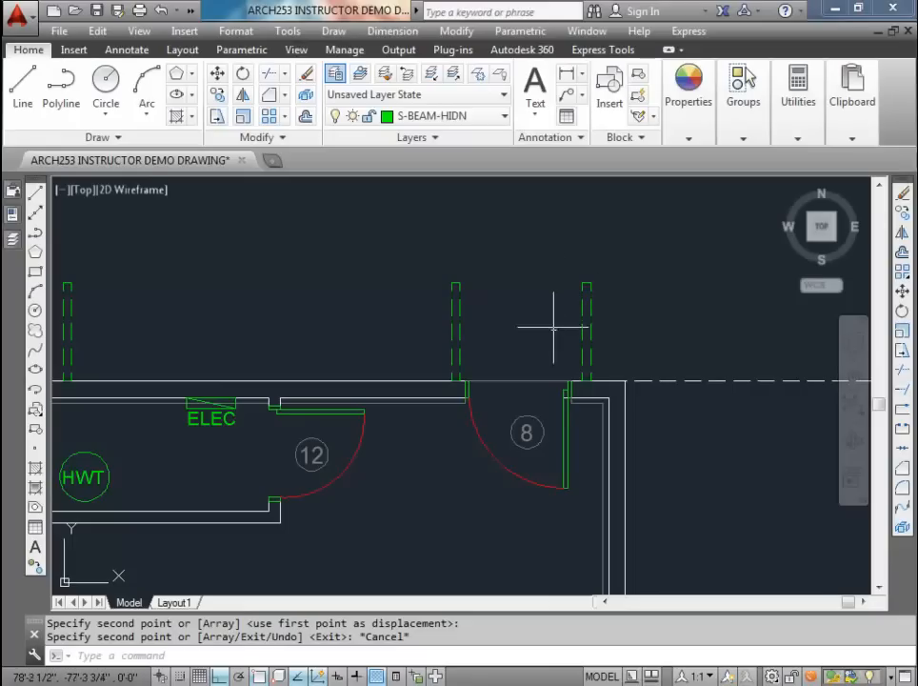
scroll(534, 329, "down", 4)
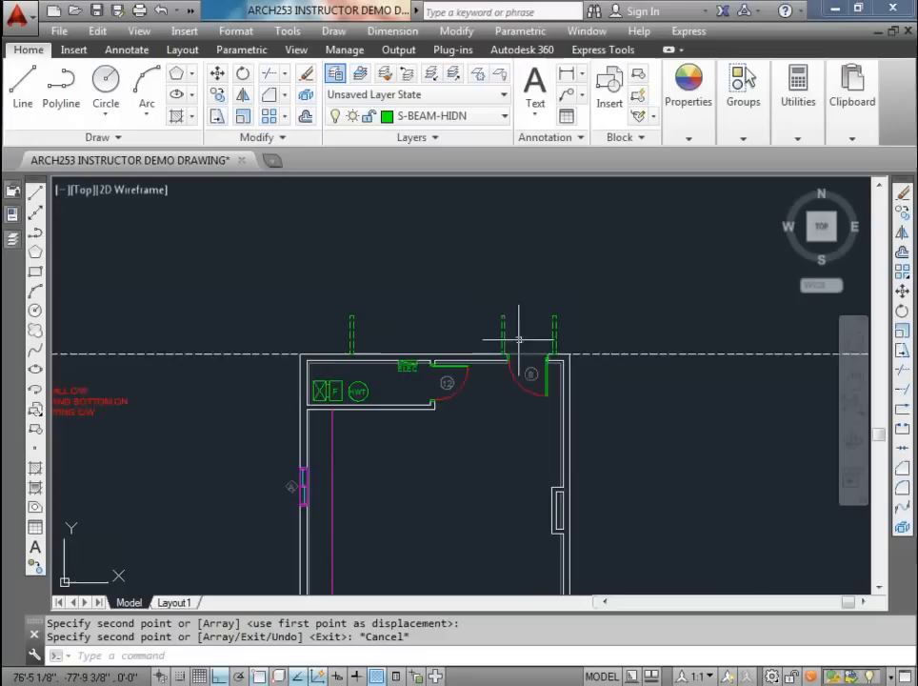
scroll(520, 323, "up", 2)
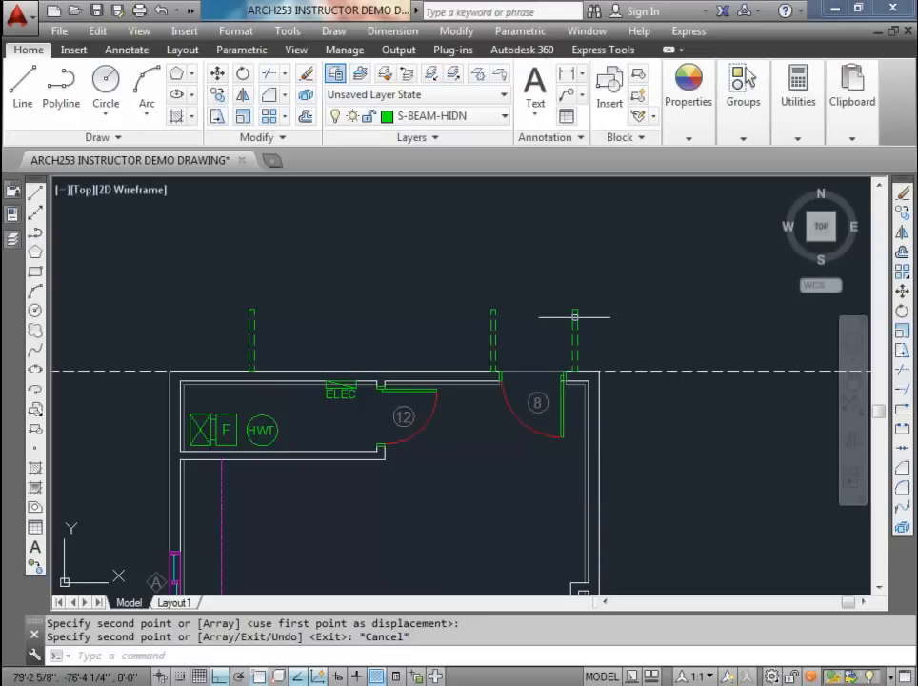
middle_click_drag(551, 322, 523, 334)
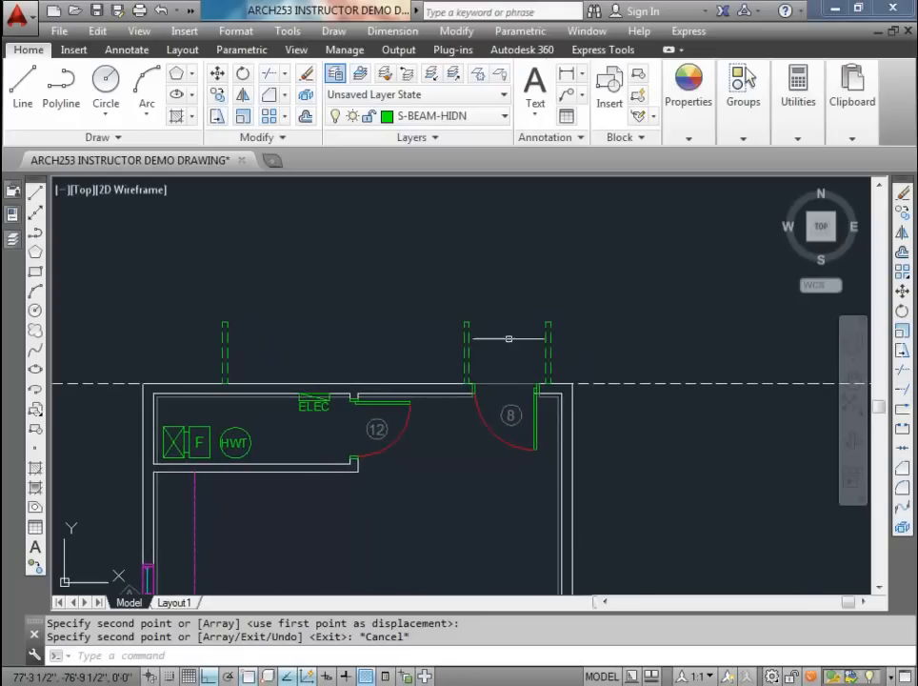
left_click(501, 116)
left_click(454, 465)
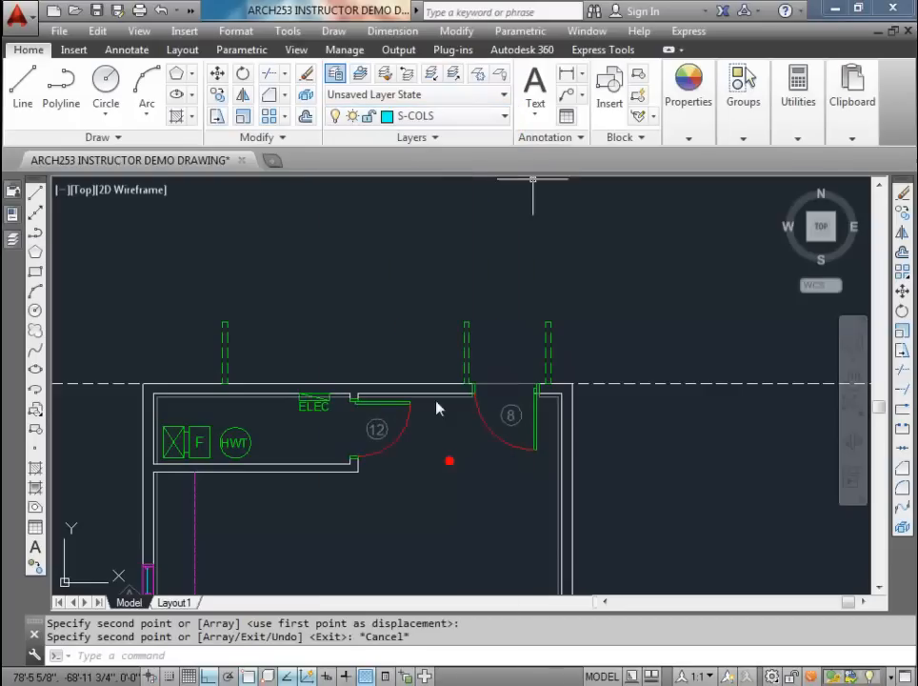
Step: Draw a square column outline in the empty space above door 8, giving its opposite corner as @6,6
key("Return")
left_click(488, 295)
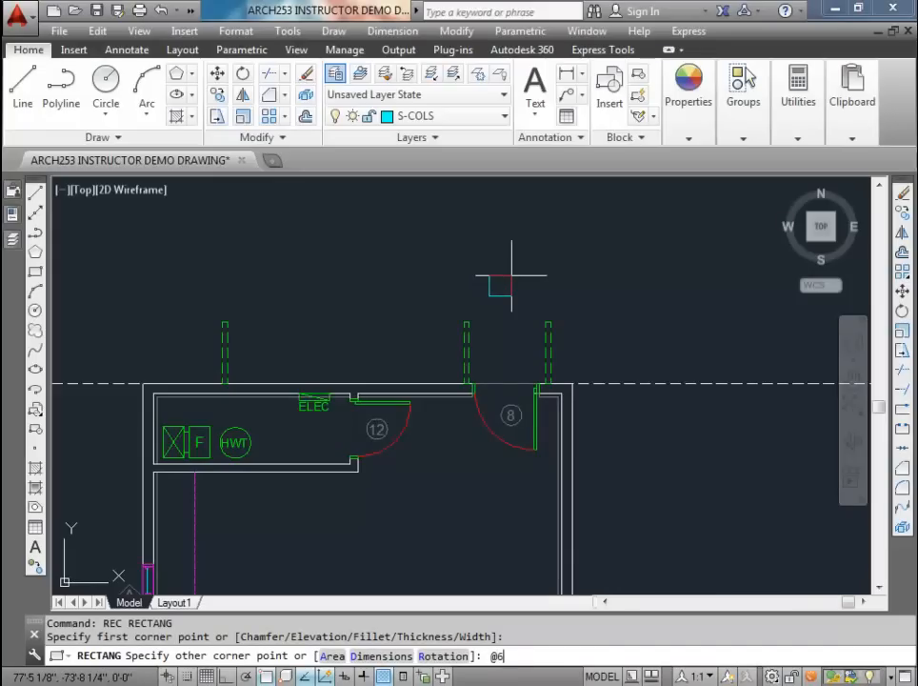
key("Return")
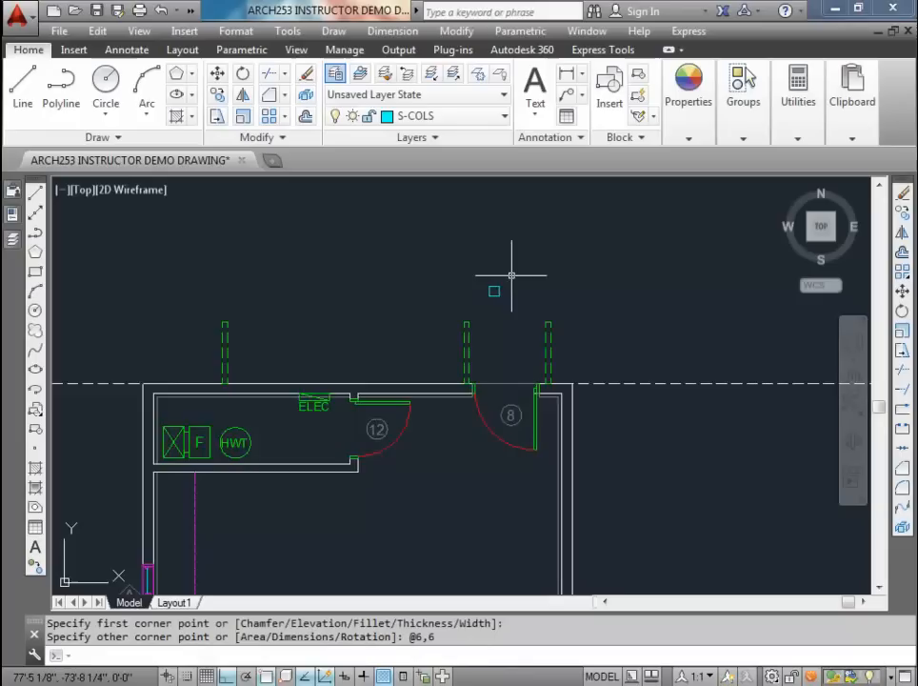
Step: Duplicate the square column outline and place the copy just above and beside the bracket on door 8's left side
scroll(502, 294, "up", 2)
left_click(512, 325)
left_click(477, 272)
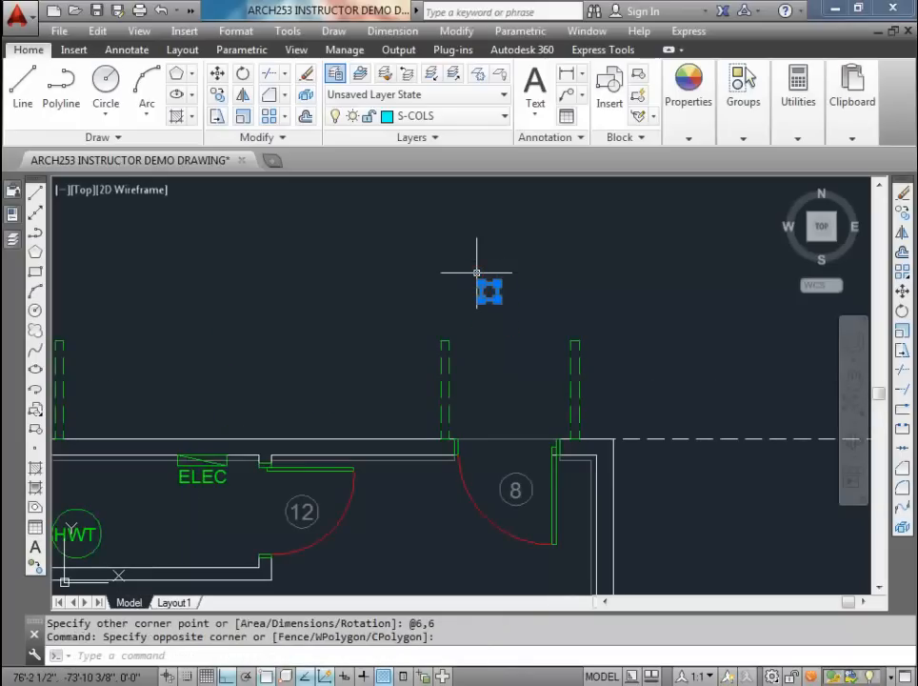
key("ctrl+c")
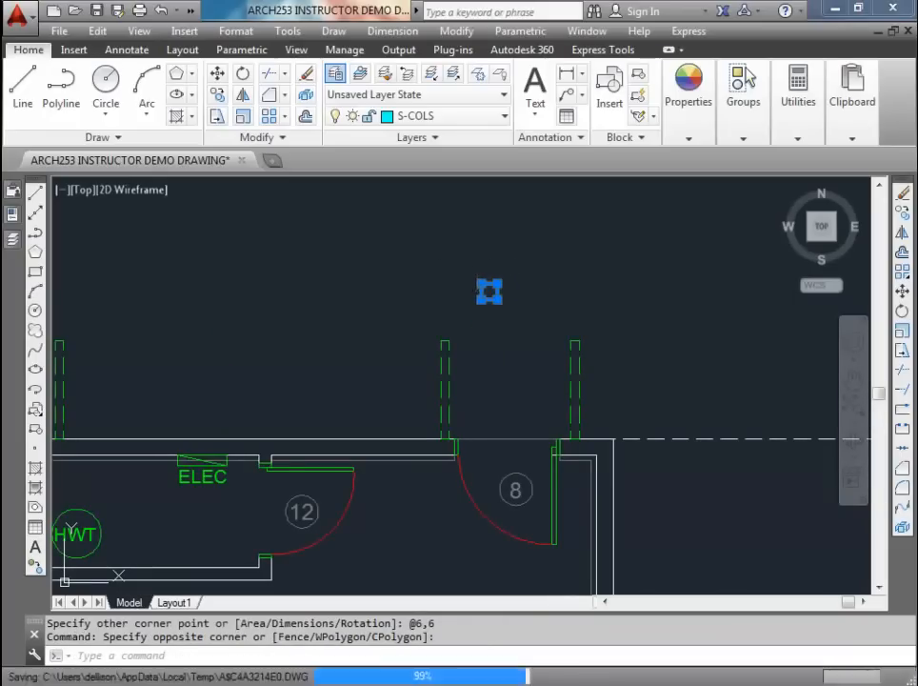
key("ctrl+v")
left_click(414, 320)
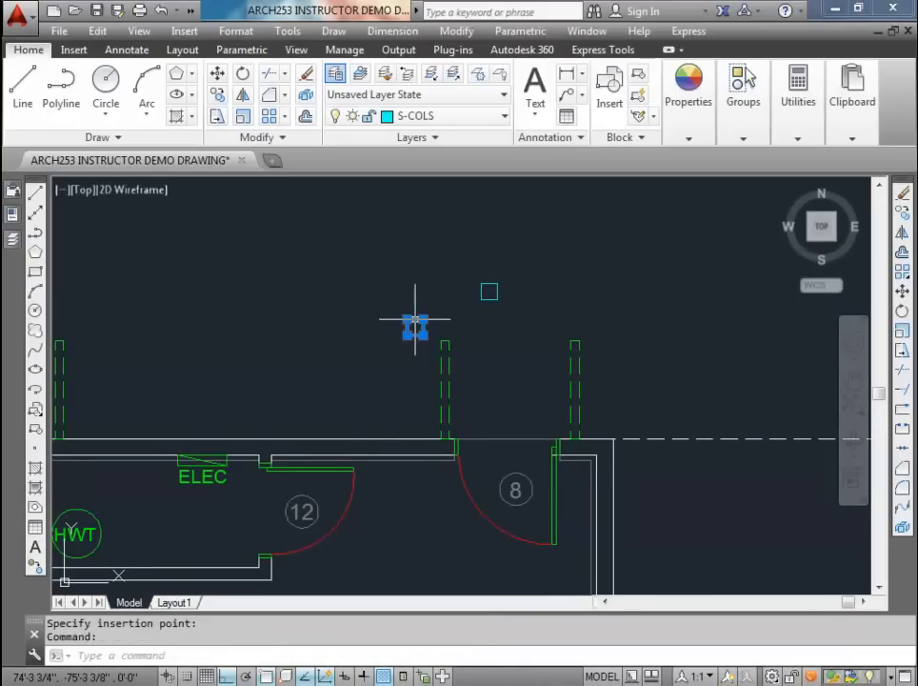
Step: Move the duplicate column by its top-edge midpoint onto the top midpoint of the bracket on door 8's left side
type("m")
key("Return")
scroll(420, 339, "up", 2)
left_click(411, 306)
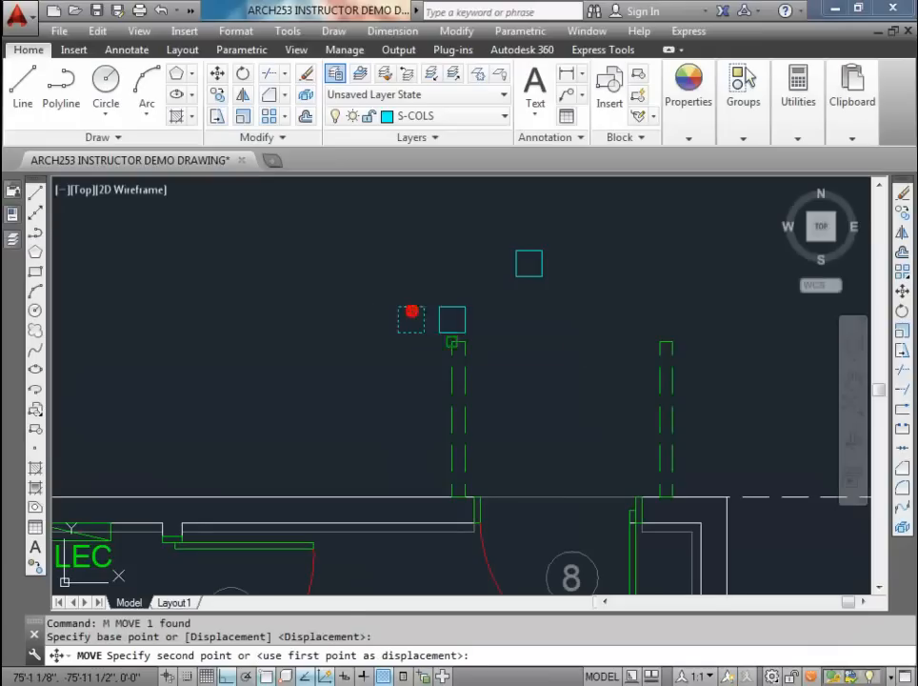
left_click(458, 340)
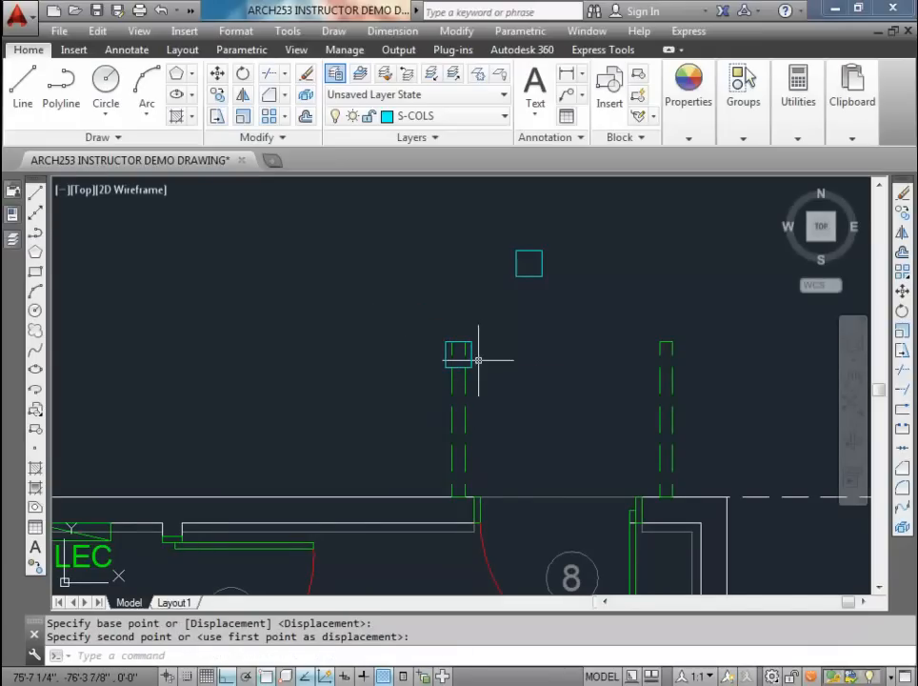
Step: Move the original column by its top-edge midpoint onto the top midpoint of the bracket on door 8's right side
left_click(552, 298)
left_click(505, 238)
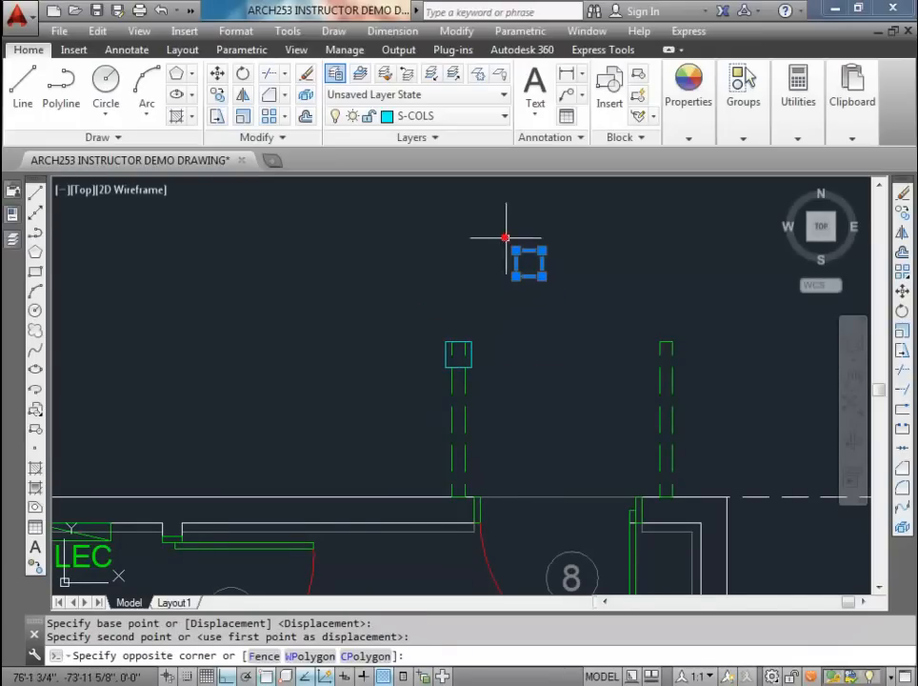
type("m")
key("Return")
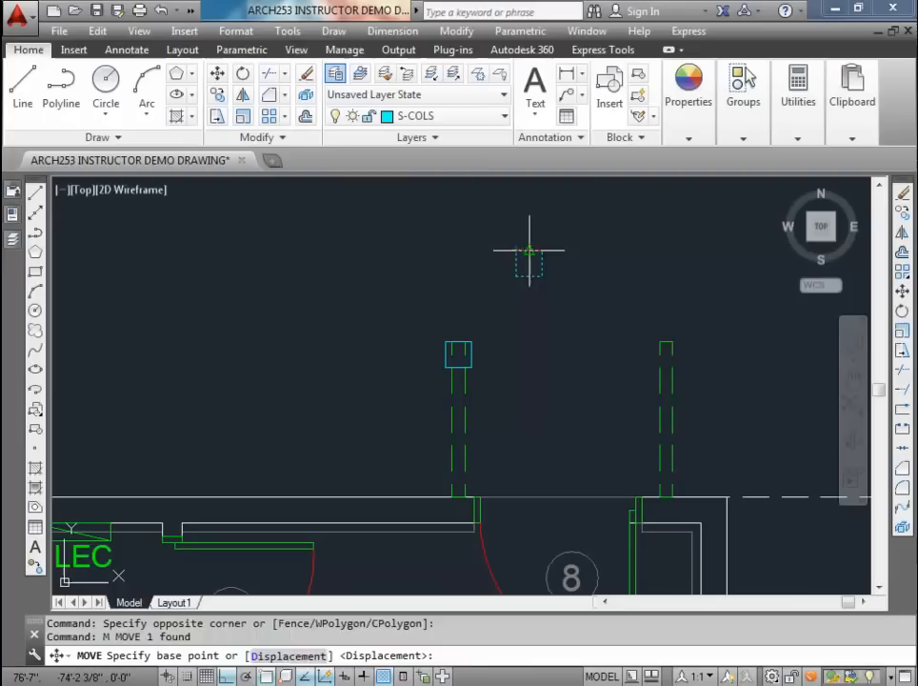
left_click(529, 252)
left_click(667, 344)
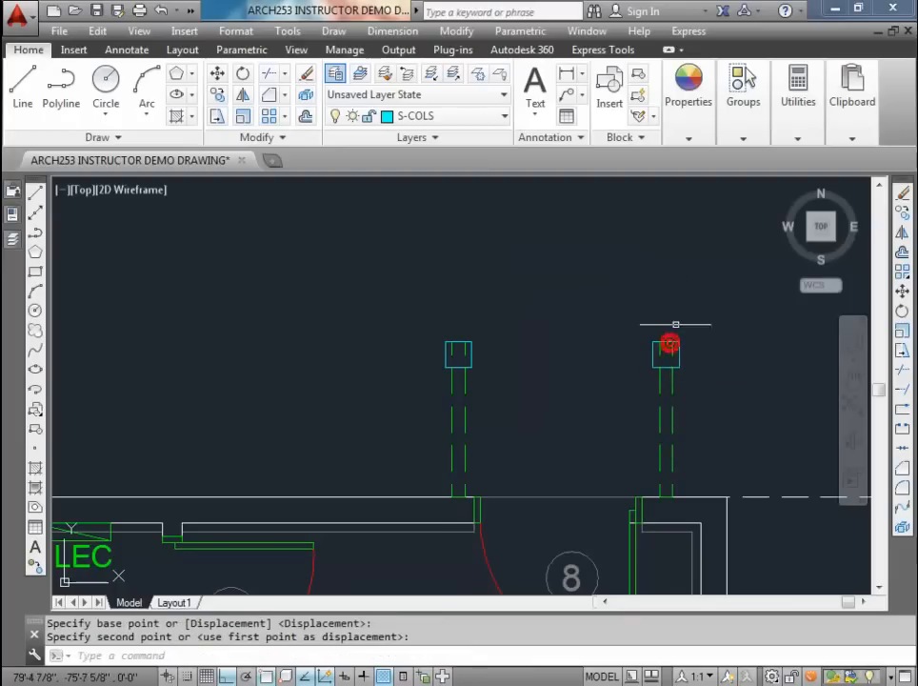
Step: Delete the three dashed bracket outlines above the floor plan's upper wall, keeping the two columns
scroll(674, 347, "down", 4)
middle_click_drag(649, 354, 609, 358)
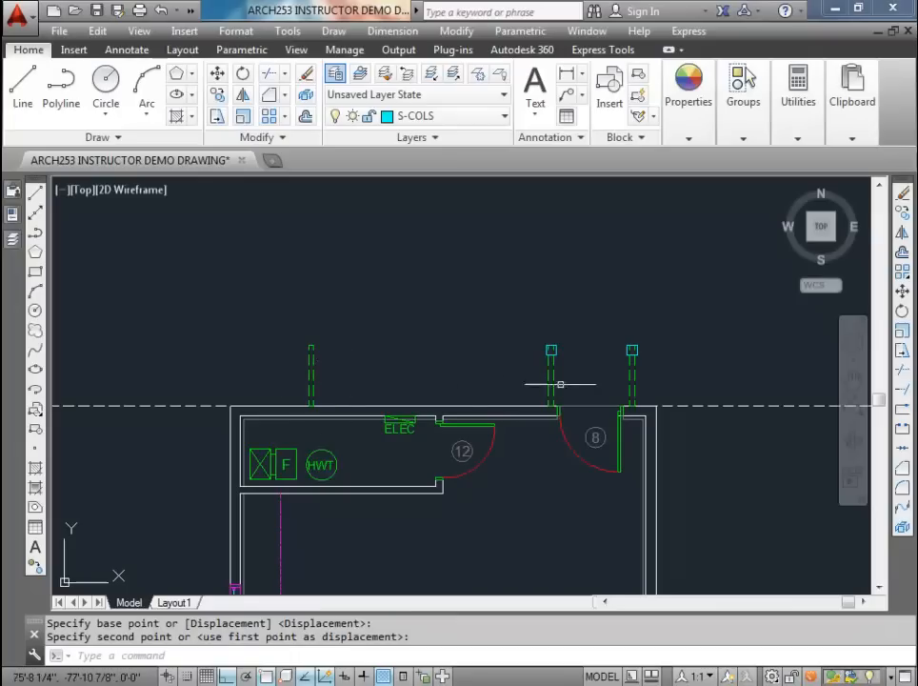
left_click(638, 385)
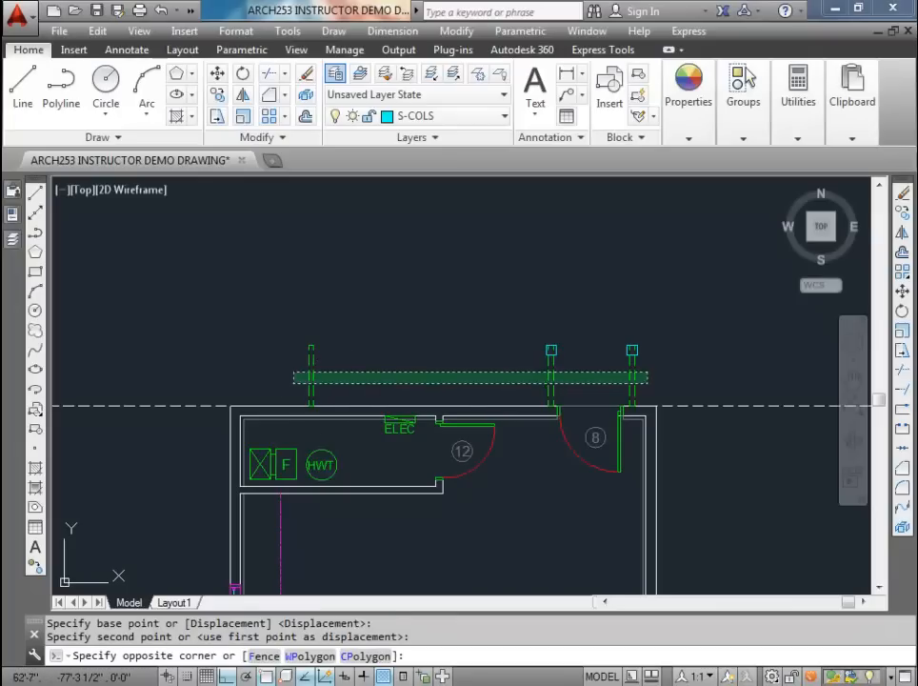
left_click(294, 371)
key("Delete")
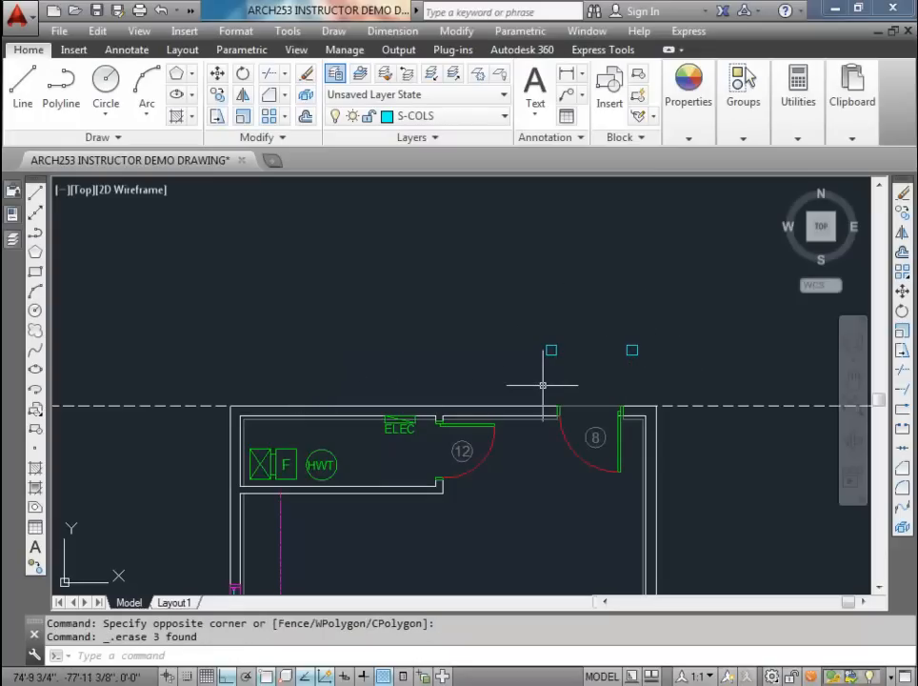
Step: Copy the two precast brackets beside the door buck from the foundation plan to the floor plan, aligning the upper-right outer wall corners
scroll(514, 375, "down", 3)
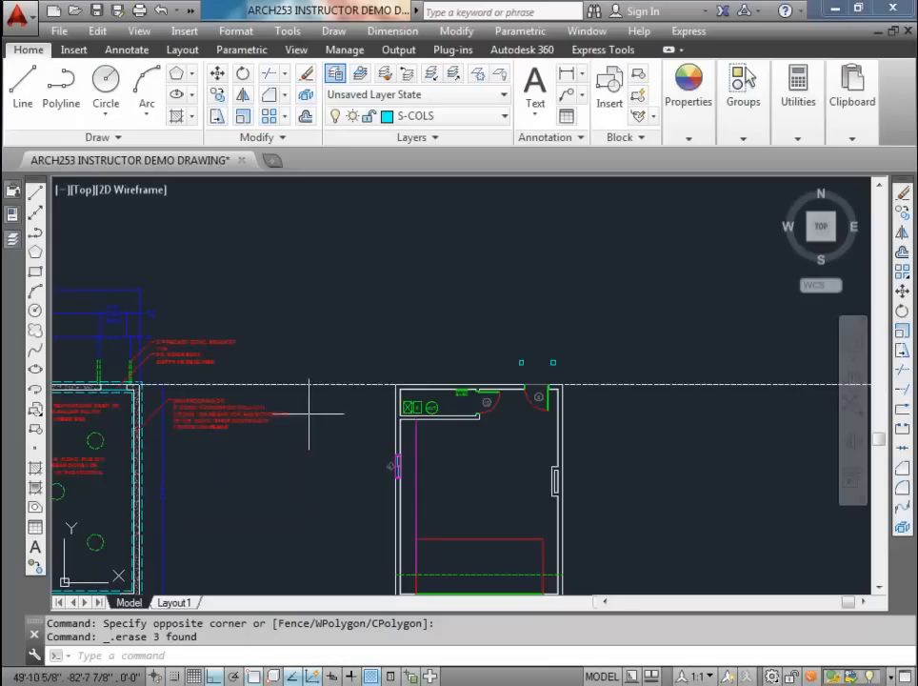
scroll(479, 415, "up", 3)
scroll(462, 408, "down", 3)
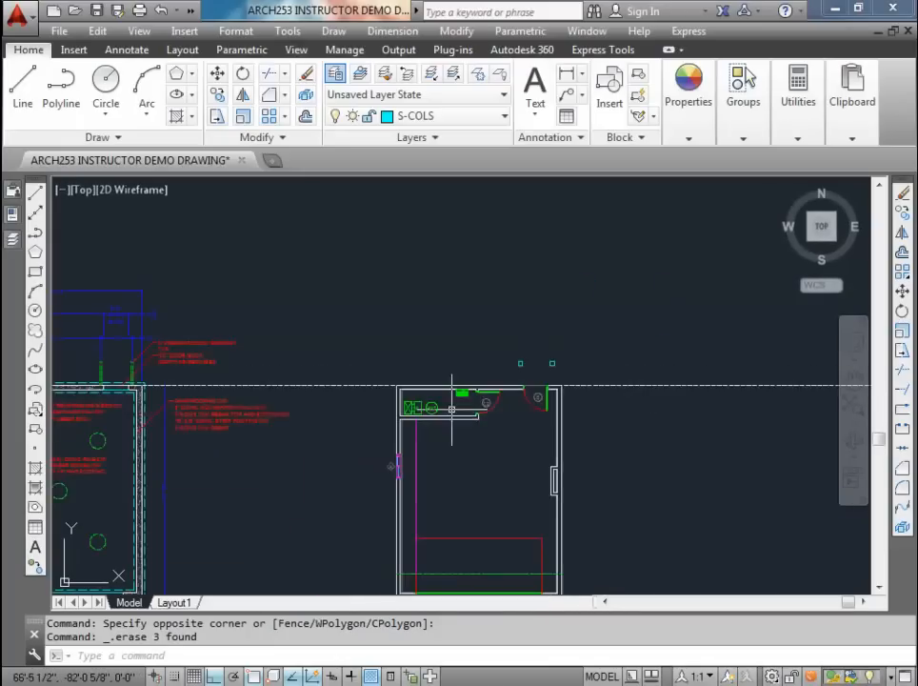
middle_click_drag(454, 405, 569, 433)
scroll(238, 396, "up", 5)
left_click(251, 373)
left_click(130, 372)
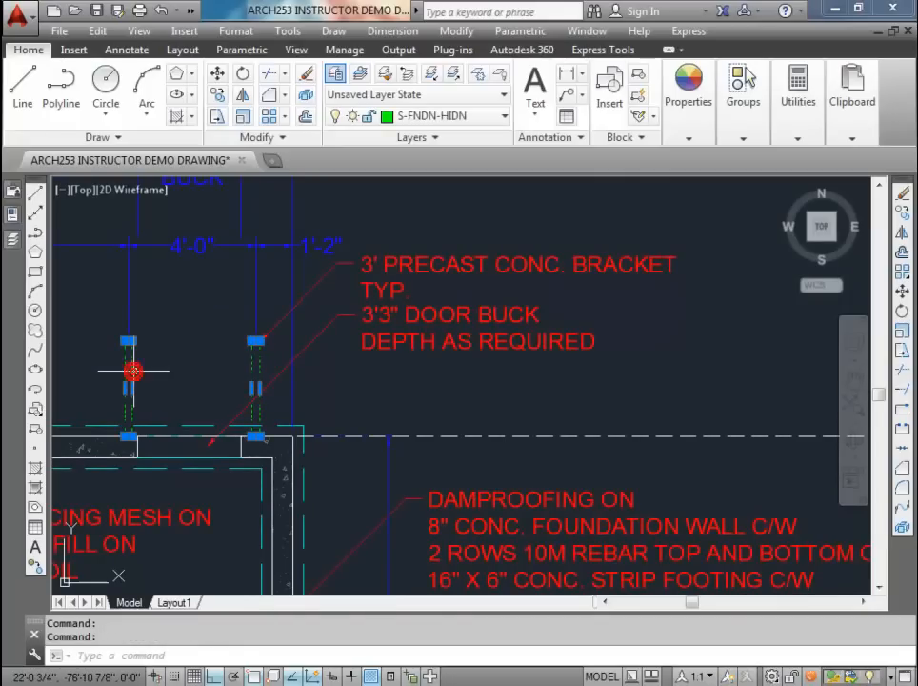
left_click(217, 94)
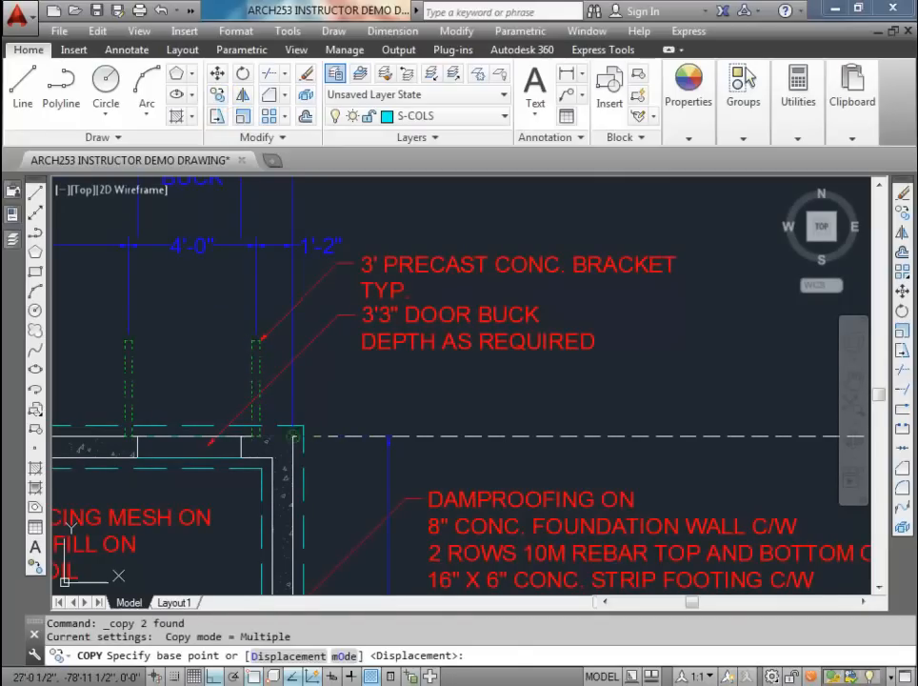
left_click(293, 436)
scroll(293, 434, "down", 5)
scroll(572, 428, "up", 4)
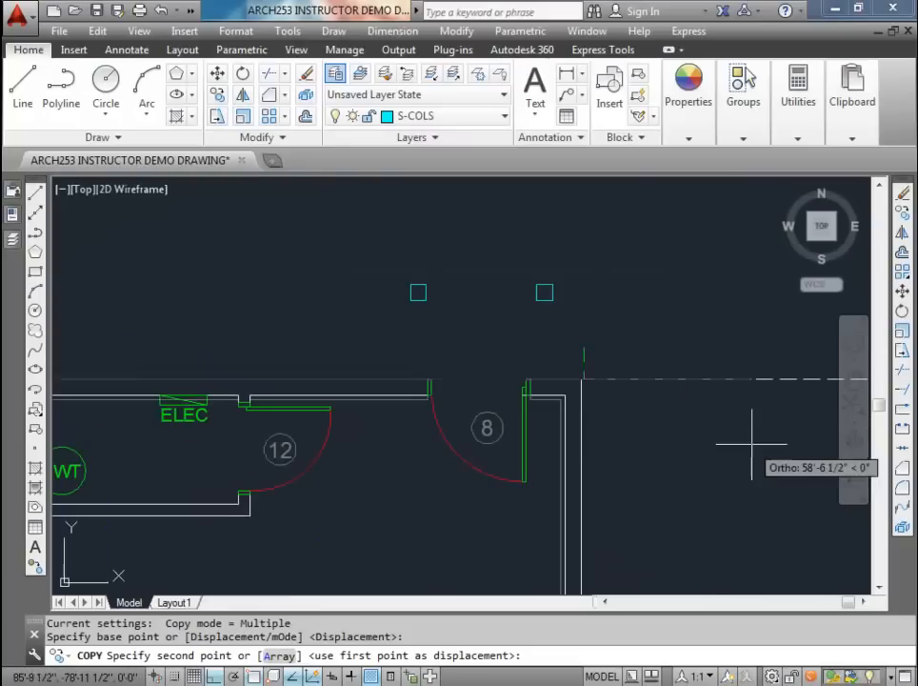
left_click(580, 381)
key("Escape")
scroll(510, 322, "down", 4)
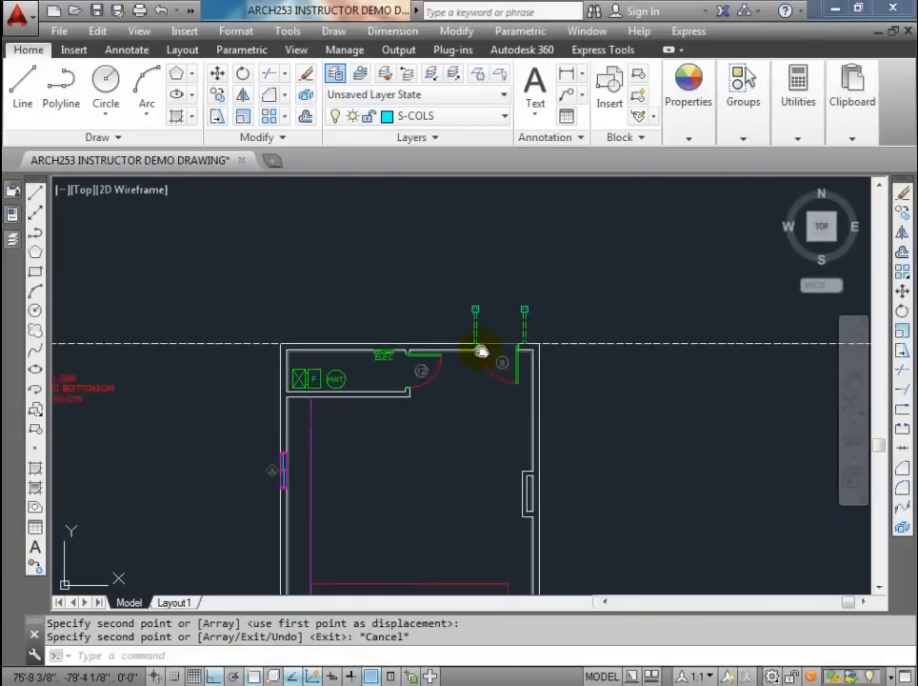
Step: Make A-WALL-PATT the current layer
middle_click_drag(481, 350, 504, 398)
mouse_move(422, 407)
middle_mouse_down()
mouse_move(596, 386)
mouse_move(400, 342)
middle_mouse_up()
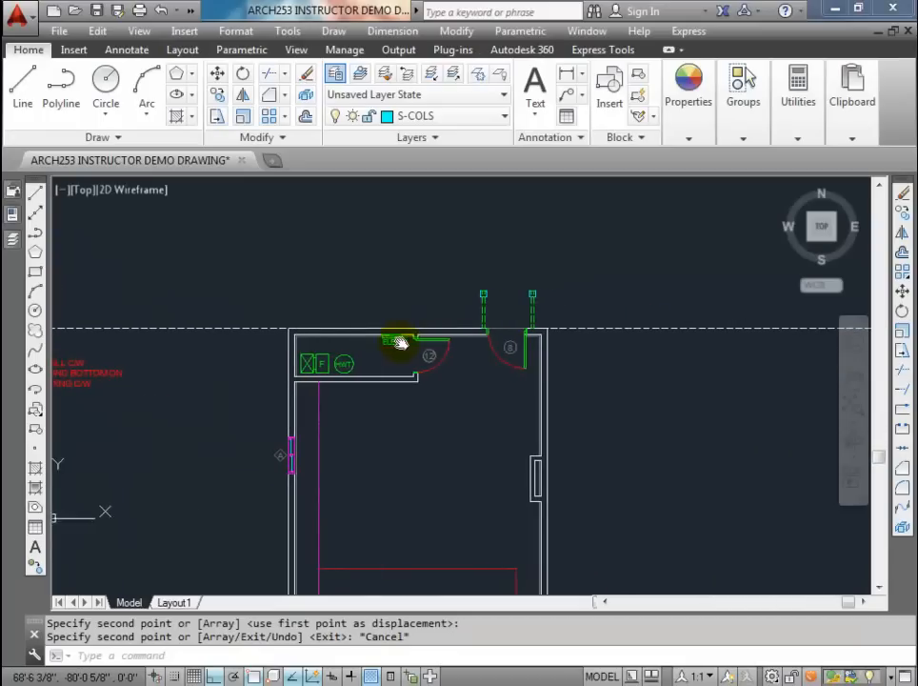
scroll(508, 316, "up", 2)
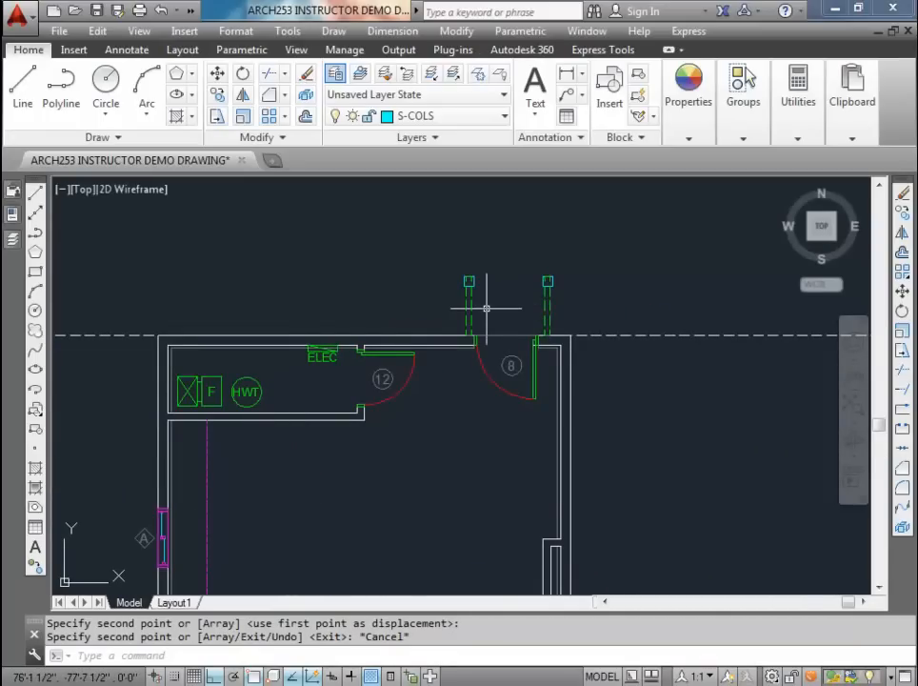
scroll(486, 308, "down", 4)
middle_click_drag(334, 328, 445, 365)
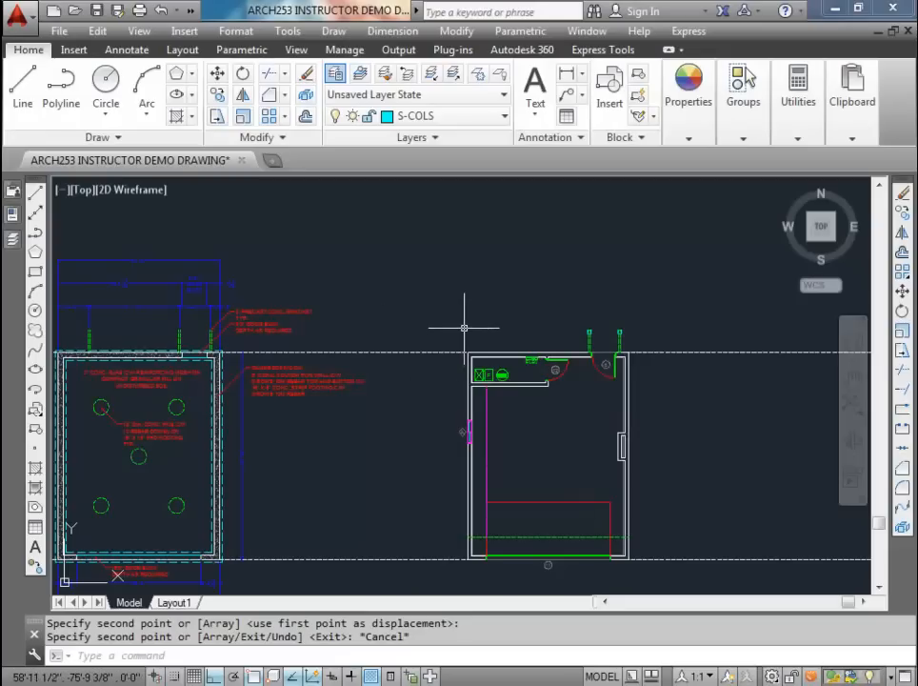
scroll(534, 348, "up", 3)
middle_click_drag(542, 359, 532, 375)
left_click(503, 113)
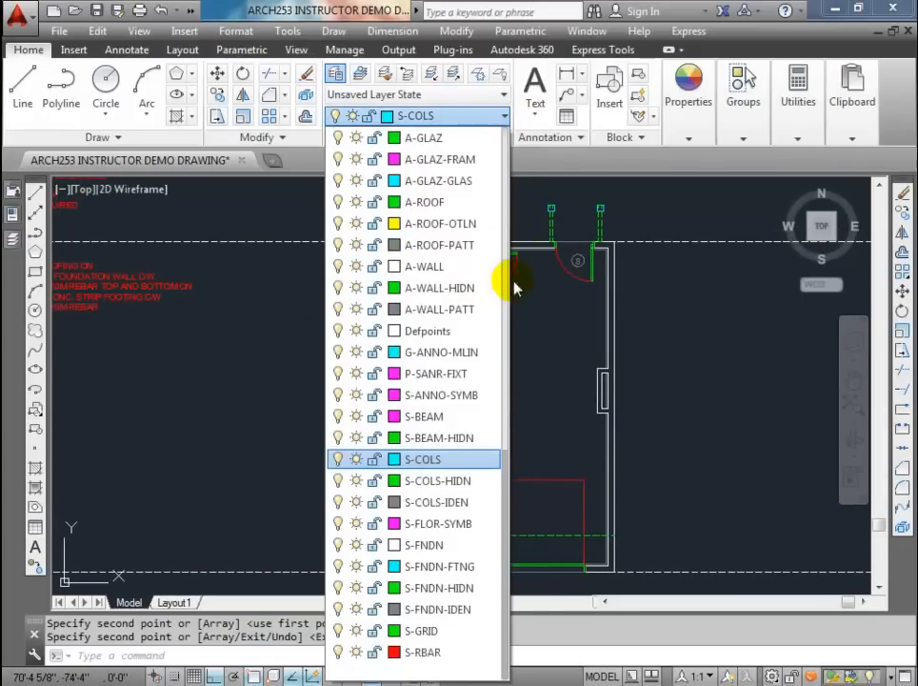
scroll(467, 468, "up", 1)
left_click(420, 353)
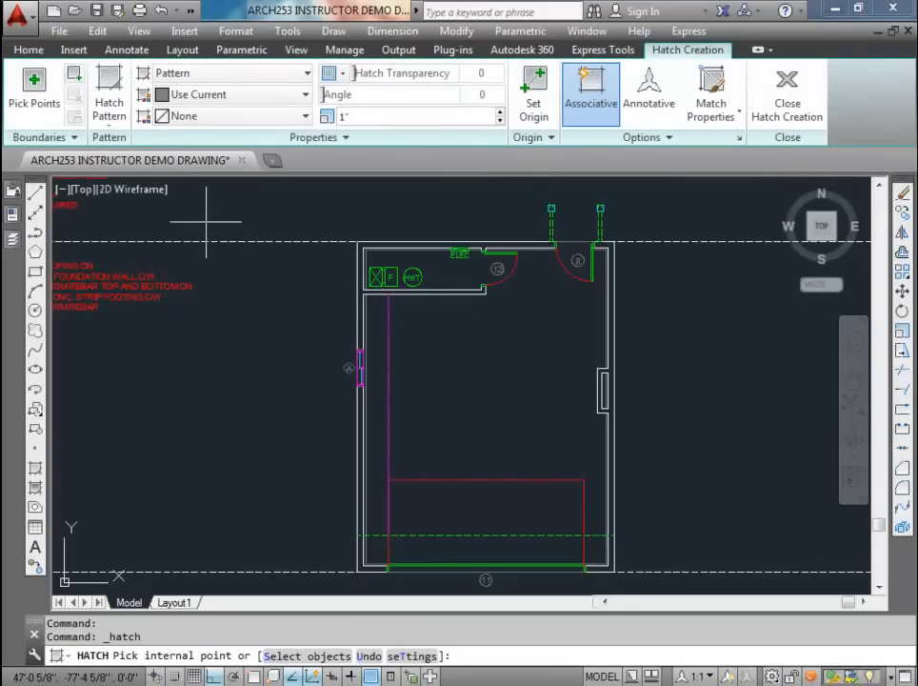
Step: Start a hatch with the ANSI31 pattern and pick inside the upper exterior wall of the floor plan
left_click(112, 95)
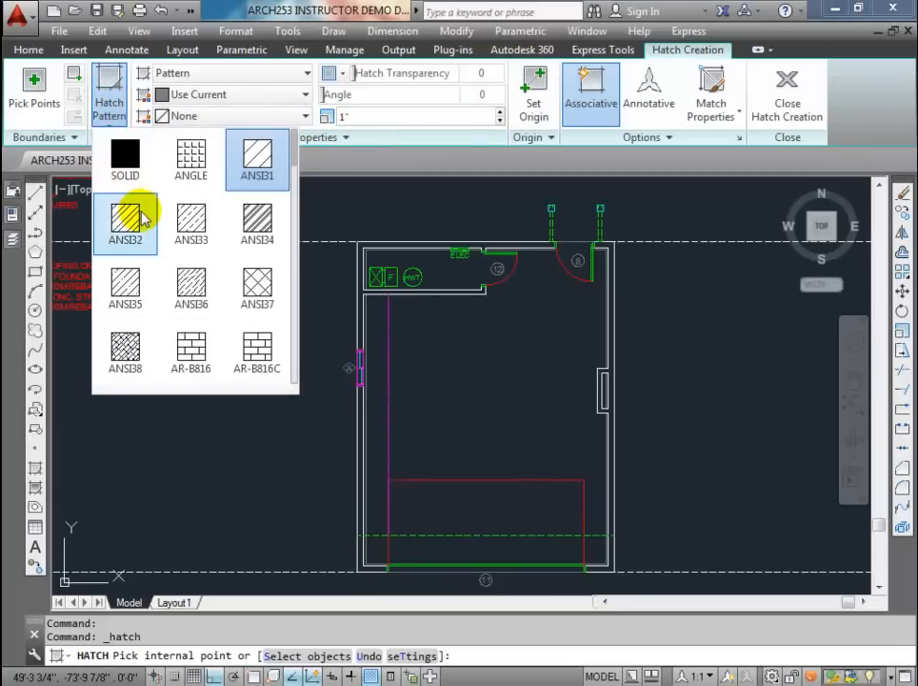
left_click(261, 162)
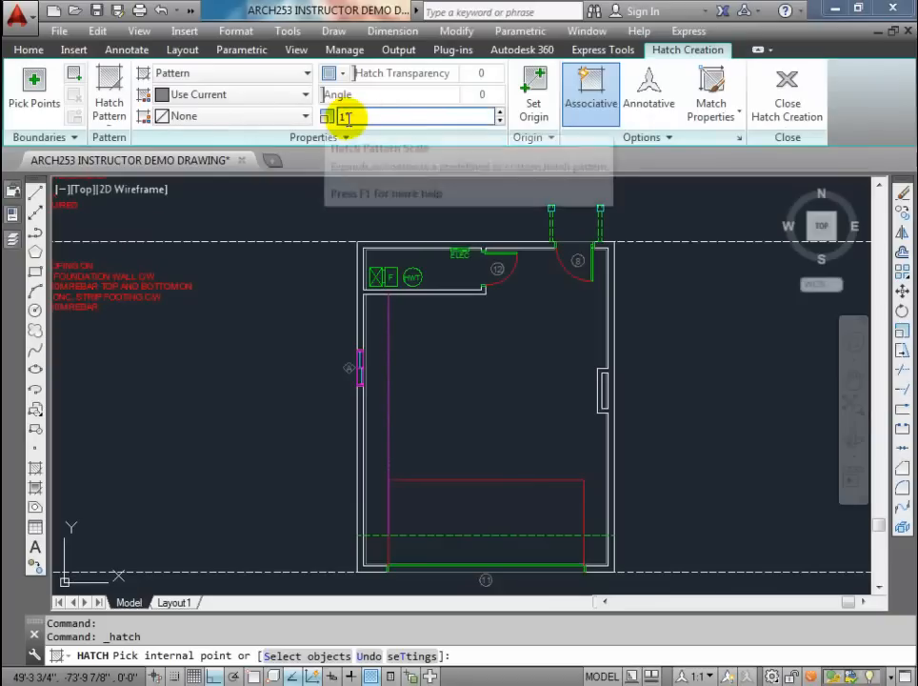
scroll(395, 240, "up", 3)
left_click(399, 238)
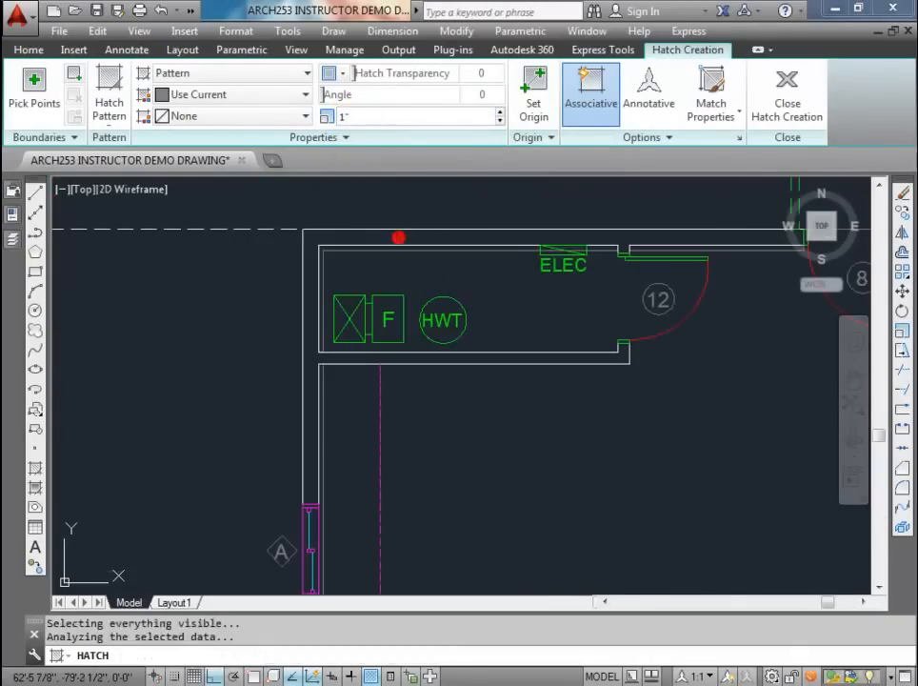
Step: Set the scale of the wall hatch to 24
left_click(389, 117)
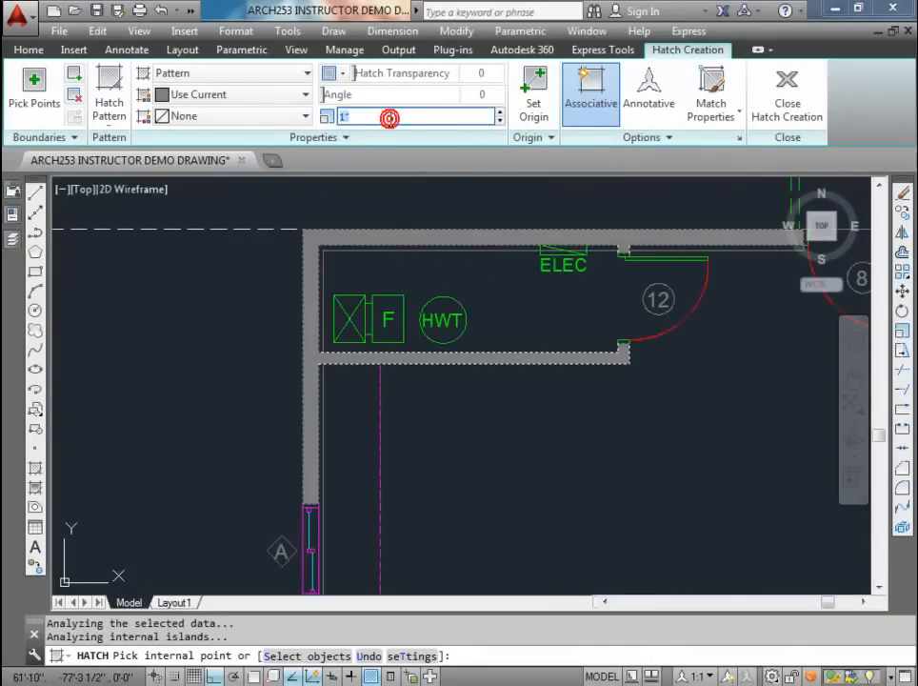
left_click(328, 116)
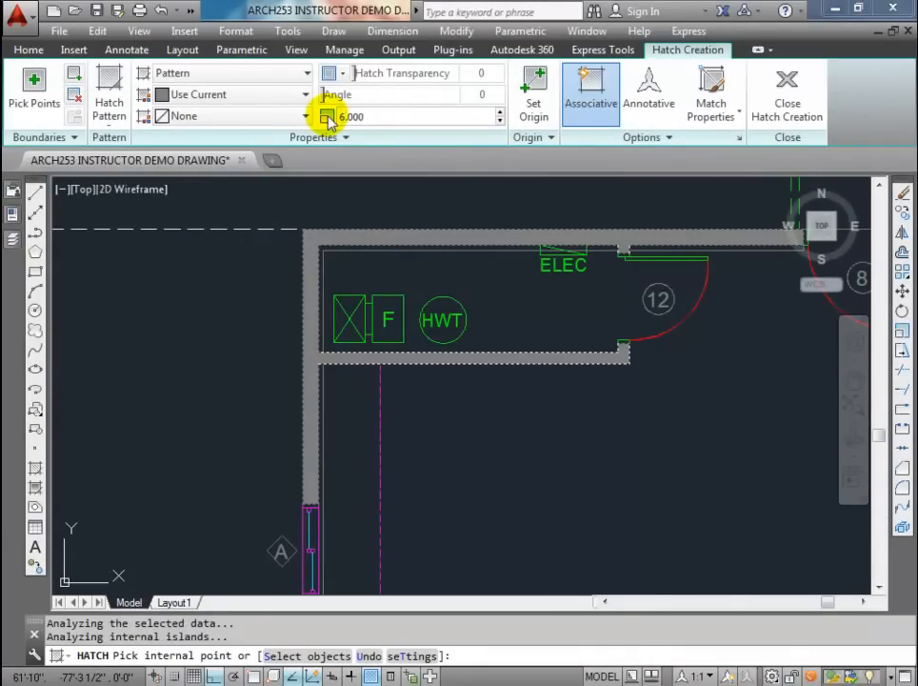
double_click(375, 116)
type("2")
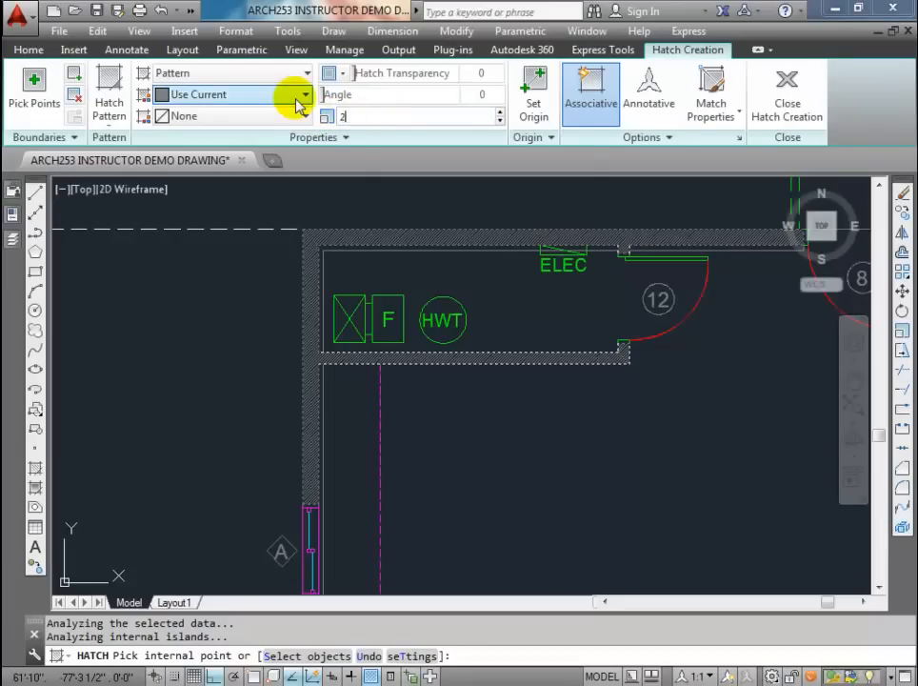
type("4")
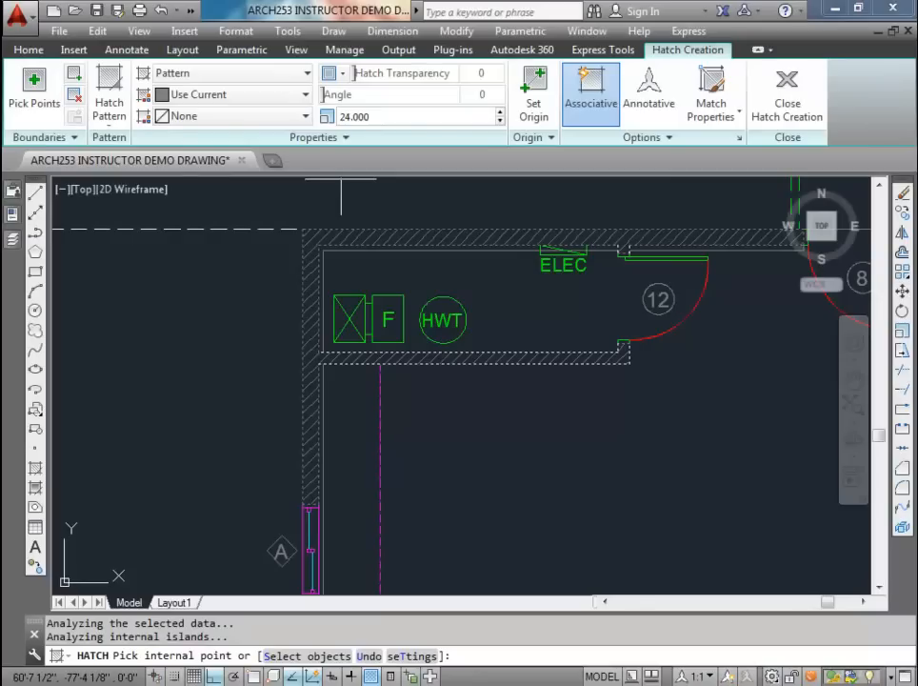
Step: Try to add the left wall below window A, the lower-left corner and the right exterior wall to the hatch
scroll(348, 190, "down", 3)
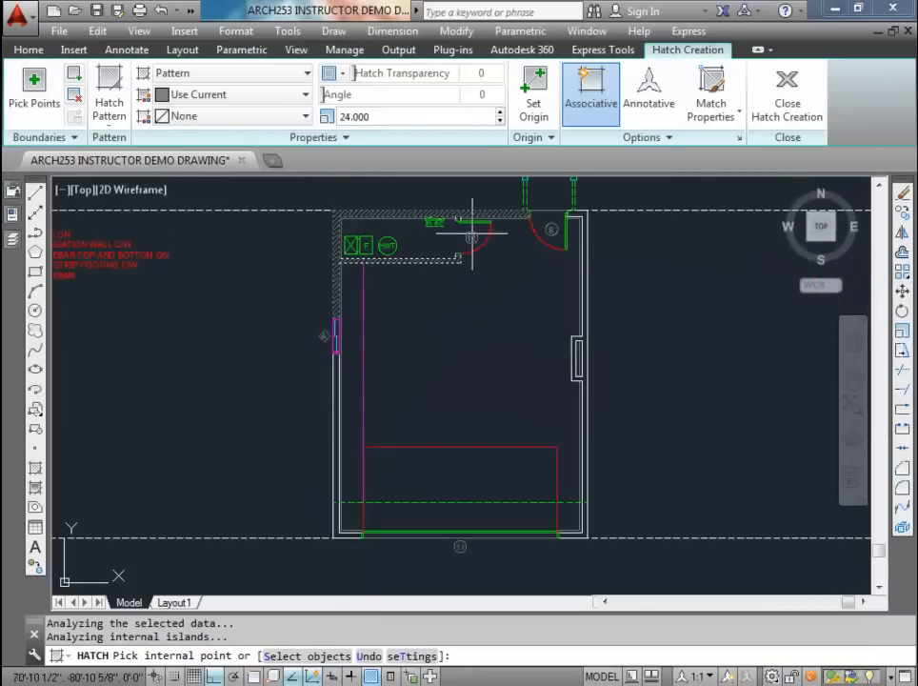
scroll(355, 247, "up", 3)
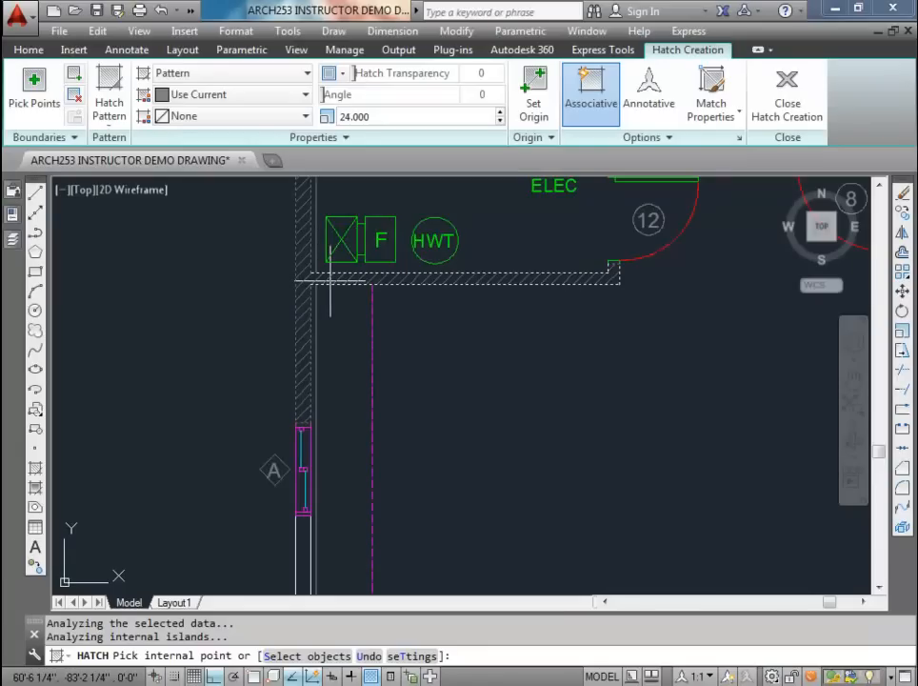
scroll(331, 279, "down", 5)
scroll(329, 382, "up", 6)
left_click(301, 326)
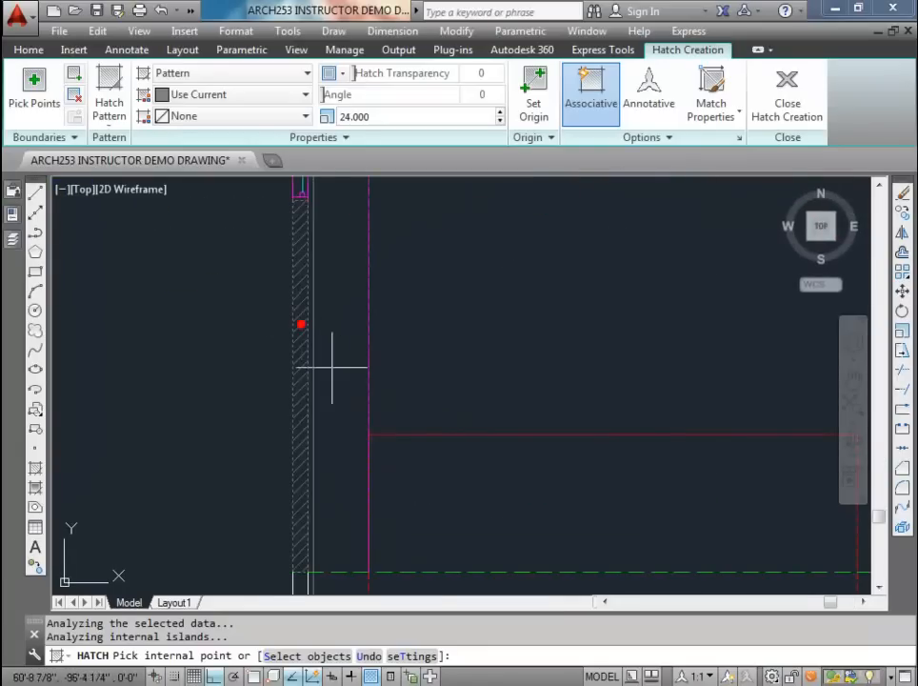
middle_click_drag(384, 539, 354, 334)
left_click(271, 410)
scroll(352, 394, "down", 4)
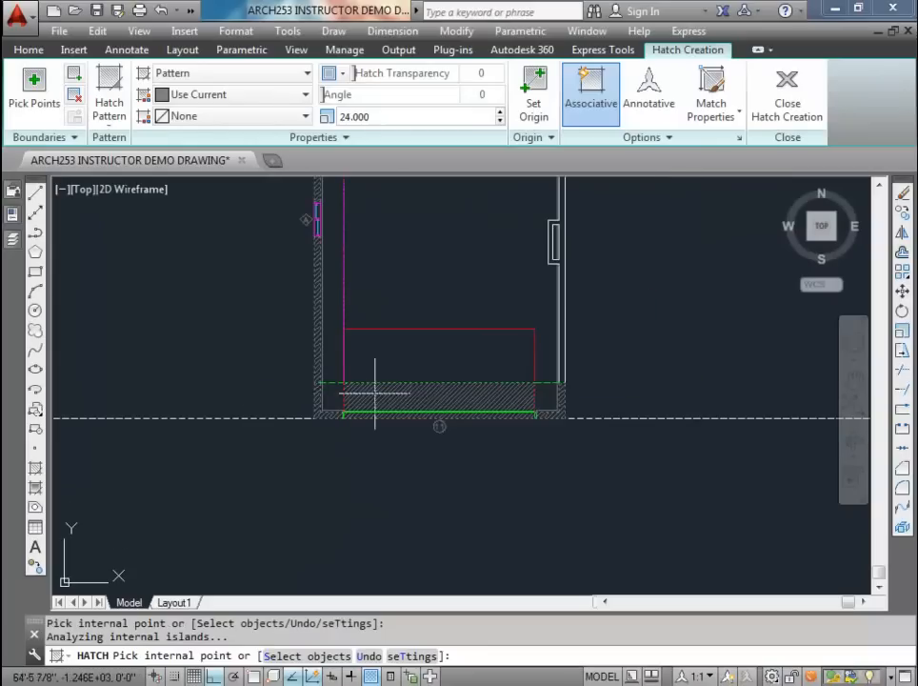
left_click(562, 340)
middle_click_drag(569, 253, 550, 441)
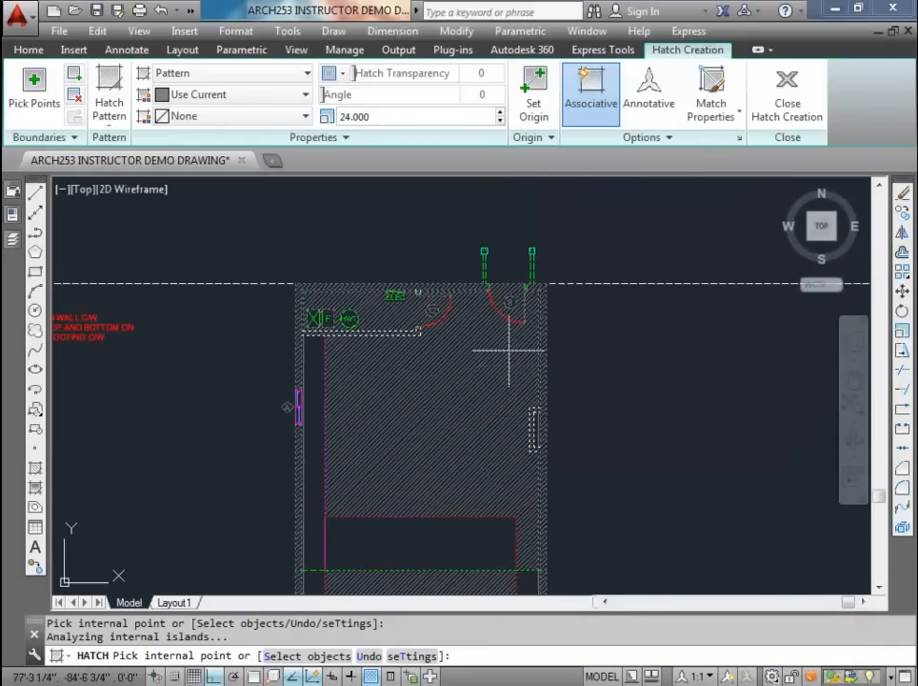
scroll(536, 426, "up", 4)
scroll(538, 421, "down", 6)
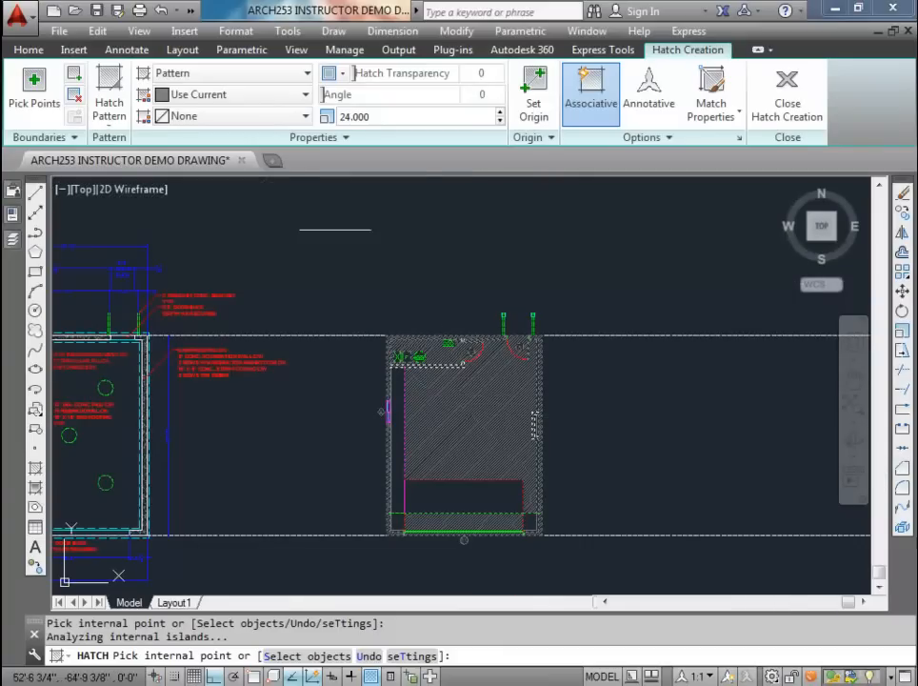
Step: End the hatch command and undo the wall hatch
mouse_move(215, 158)
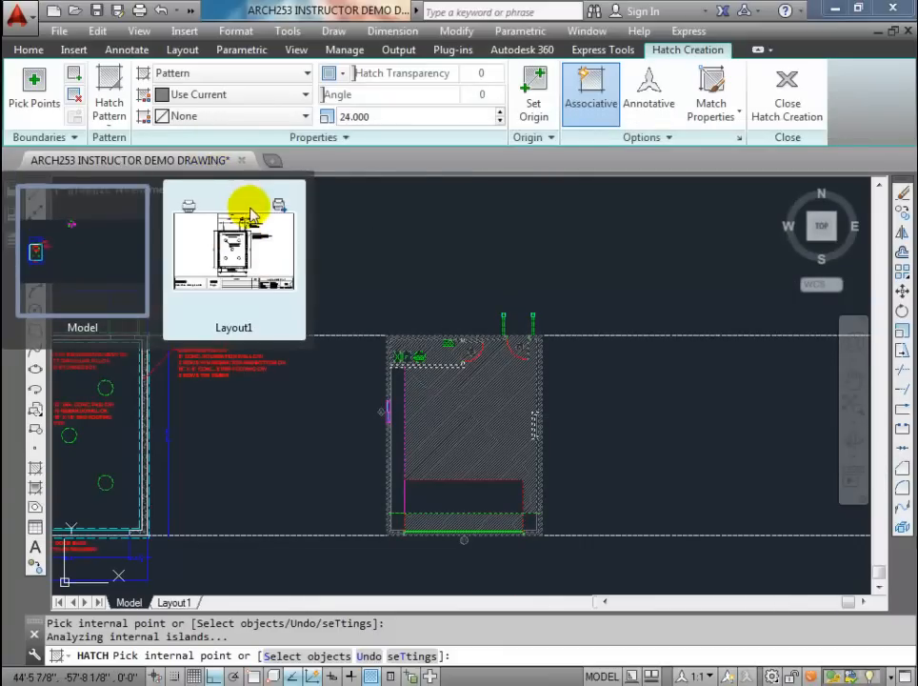
key("Escape")
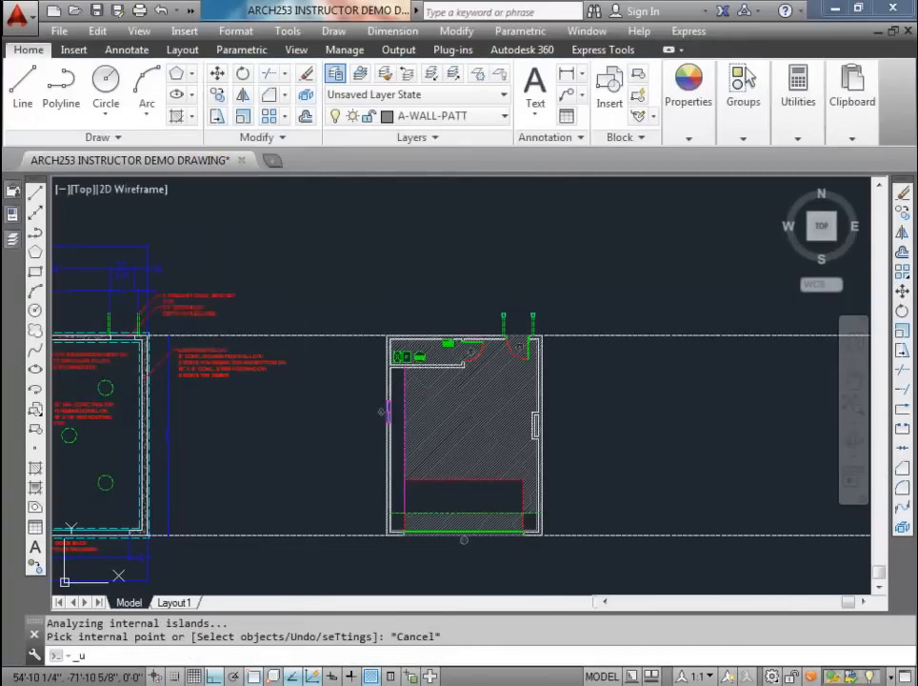
key("ctrl+z")
Step: Start a new hatch with the ANSI31 pattern at scale 24, with its areas defined by picked points
left_click(175, 117)
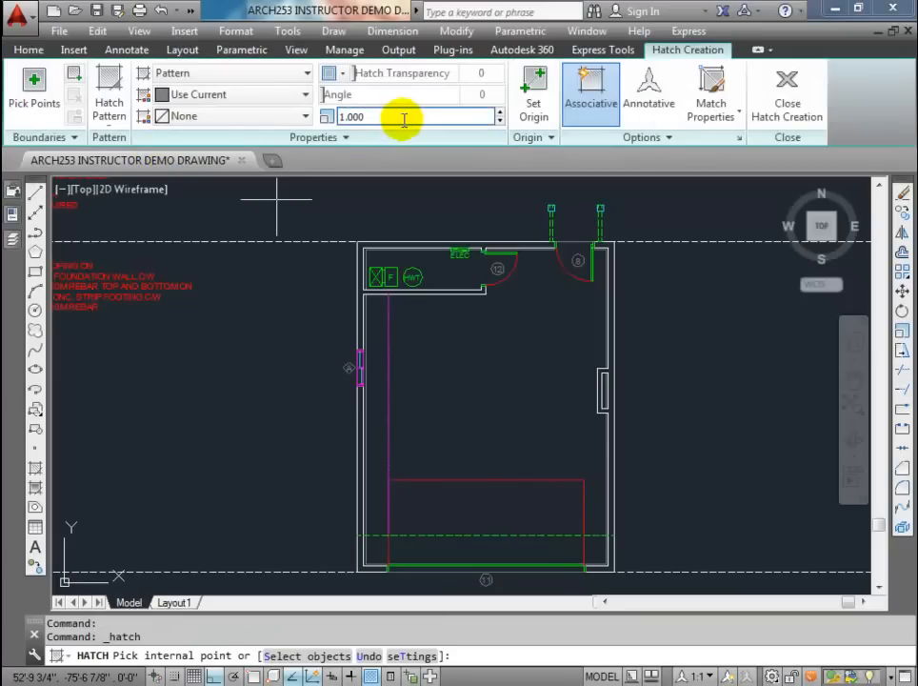
left_click(105, 93)
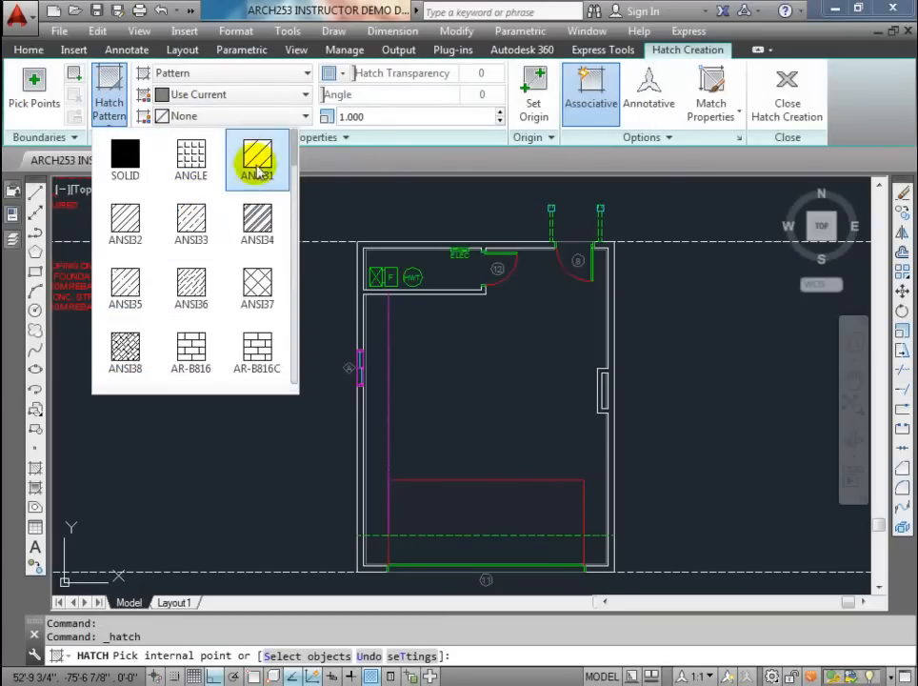
left_click(255, 162)
left_click(385, 117)
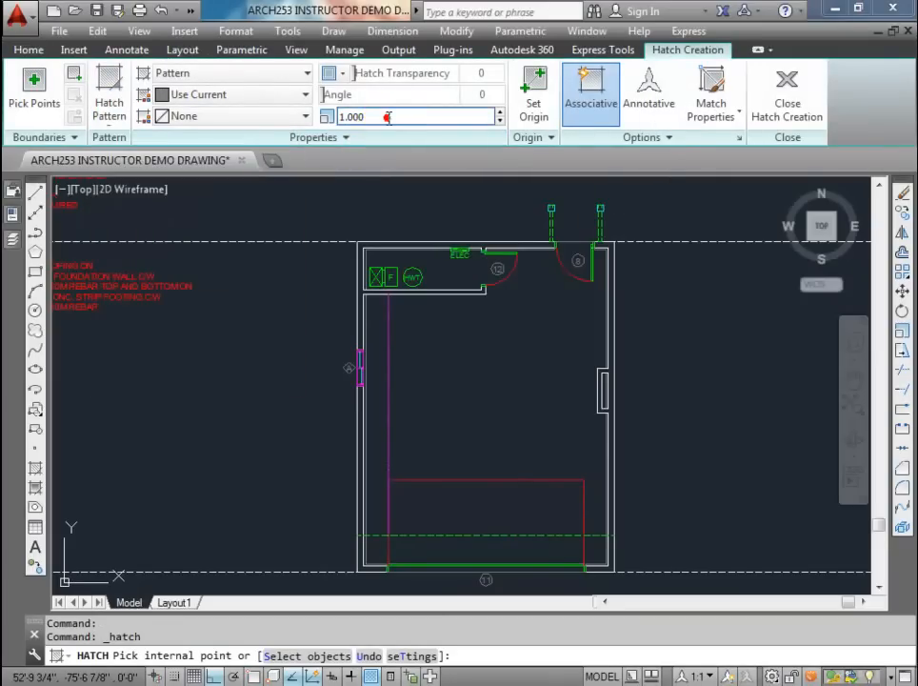
type("24")
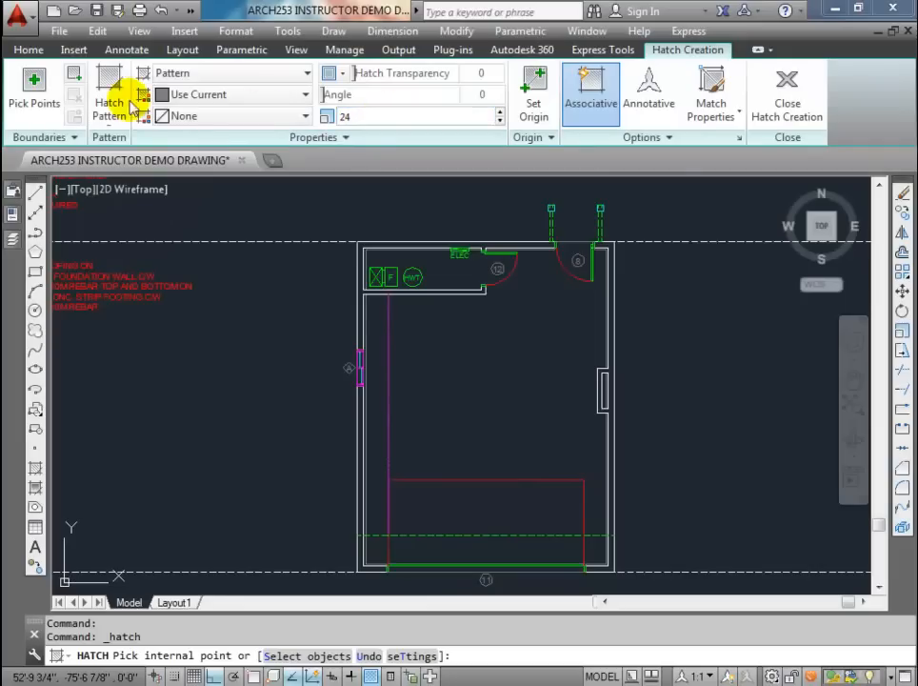
left_click(32, 80)
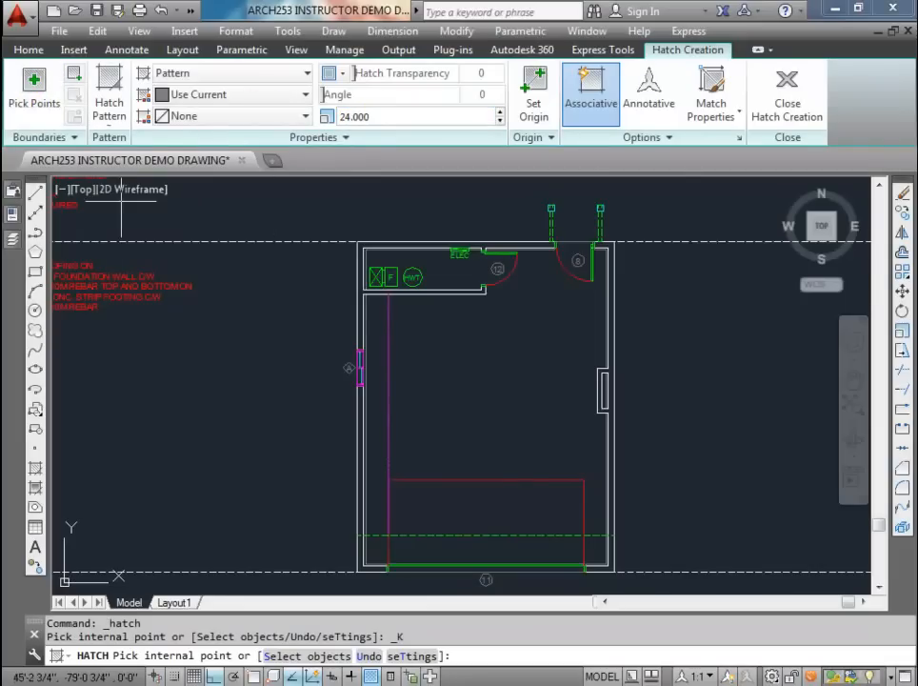
Step: Hatch the floor plan's walls by picking inside the upper, right, lower-right corner, lower-left corner and left wall sections
left_click(437, 245)
scroll(613, 244, "up", 2)
scroll(610, 255, "down", 2)
left_click(609, 258)
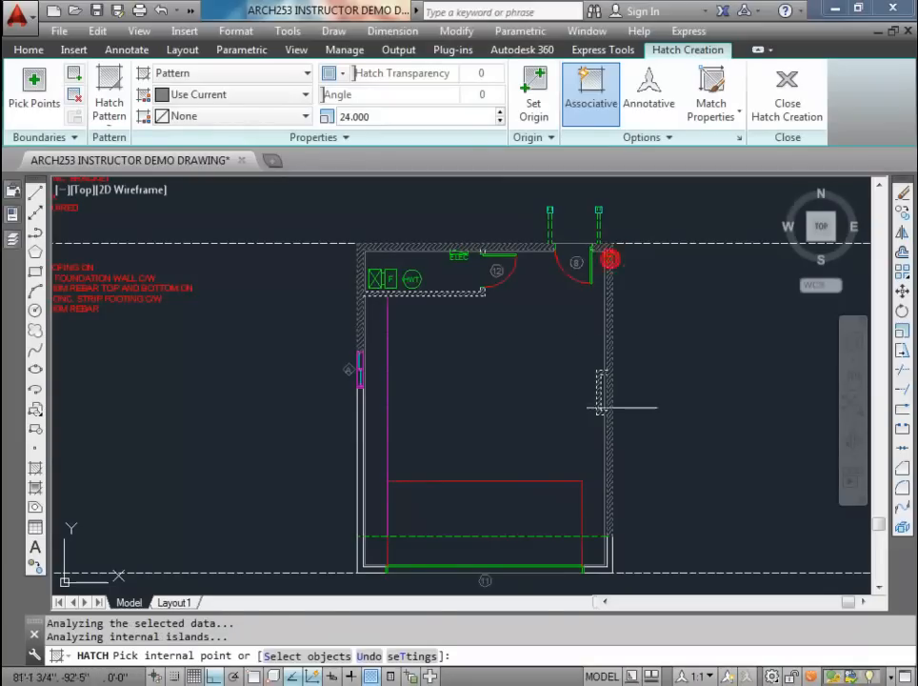
left_click(610, 555)
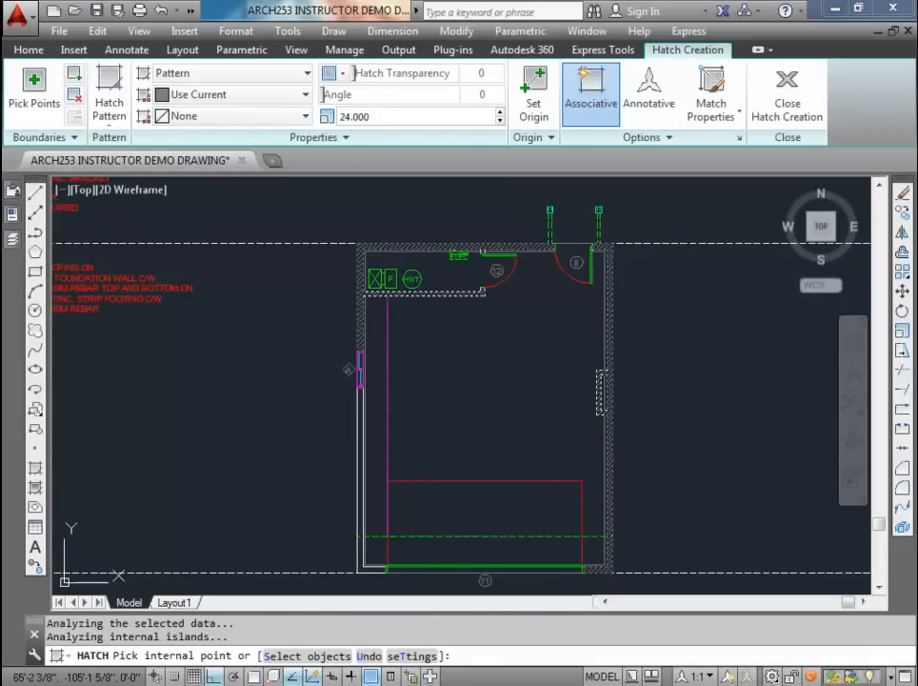
left_click(363, 570)
left_click(361, 514)
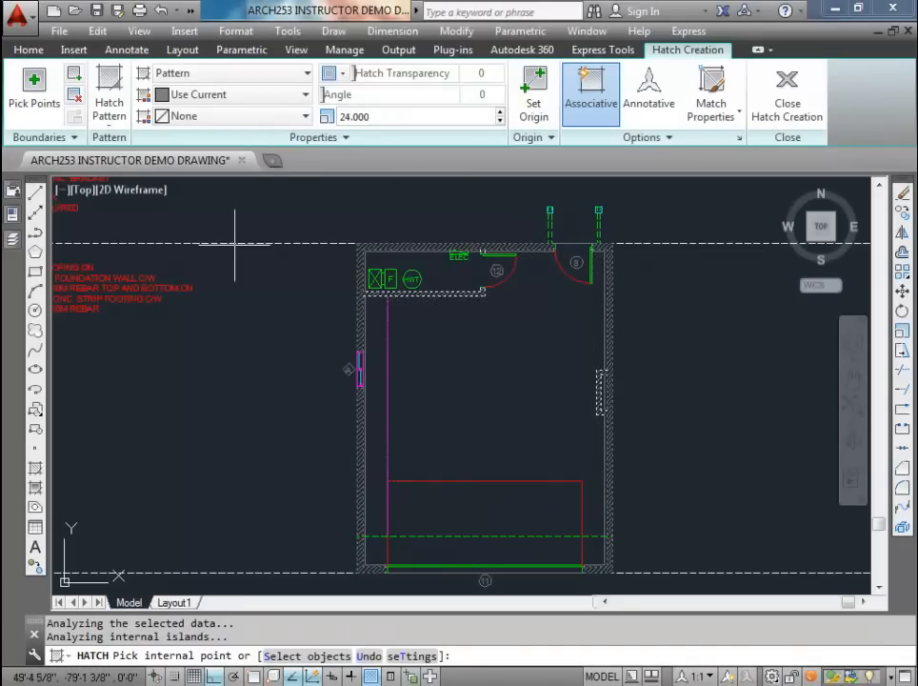
key("Escape")
Step: Check the wall hatch around the floor plan and save the drawing
scroll(614, 397, "up", 6)
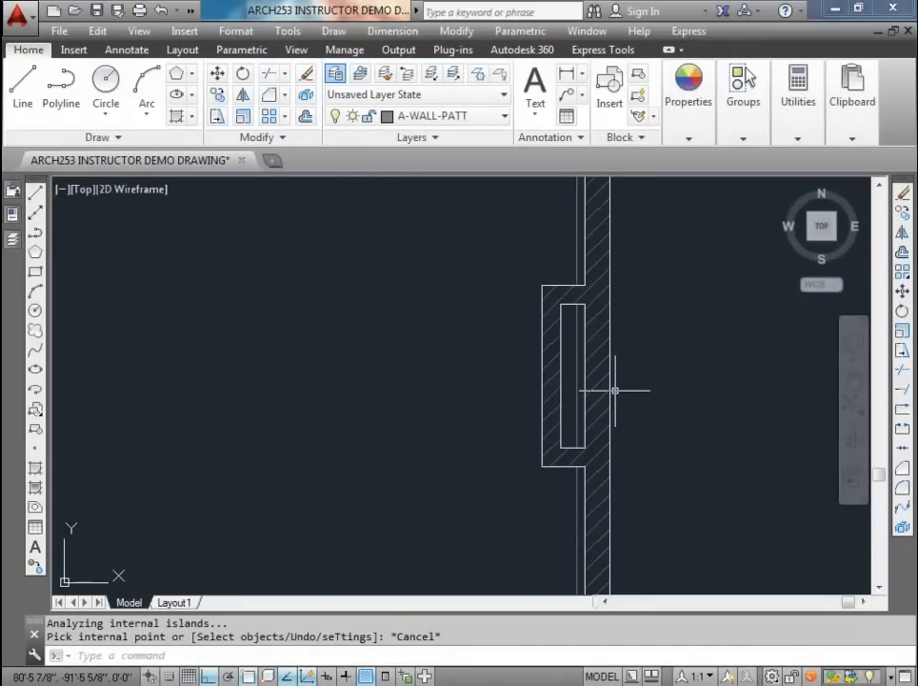
scroll(614, 389, "down", 5)
middle_click_drag(528, 419, 526, 365)
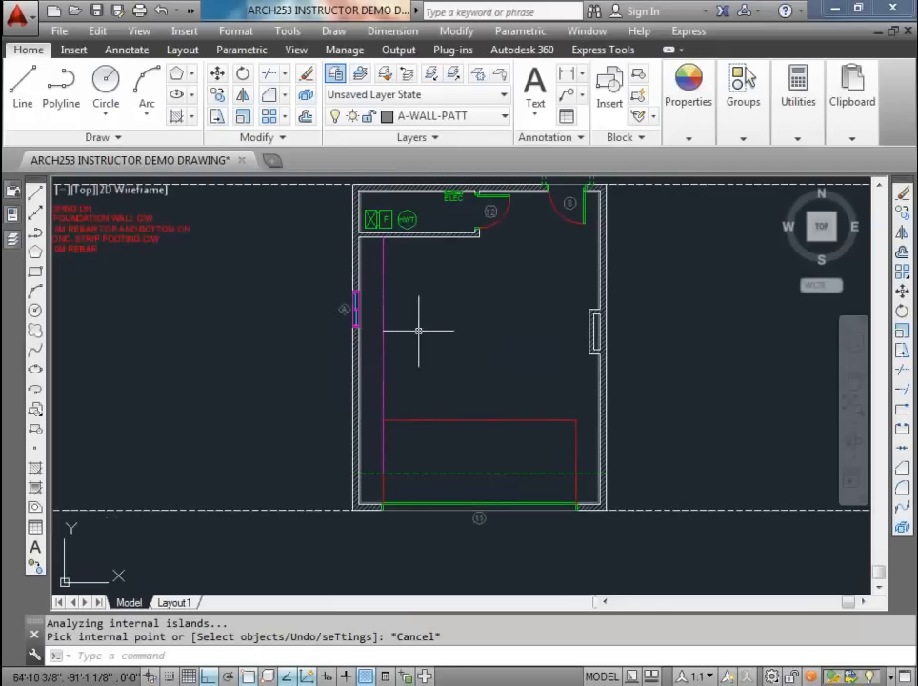
middle_click_drag(418, 331, 417, 404)
scroll(491, 288, "up", 4)
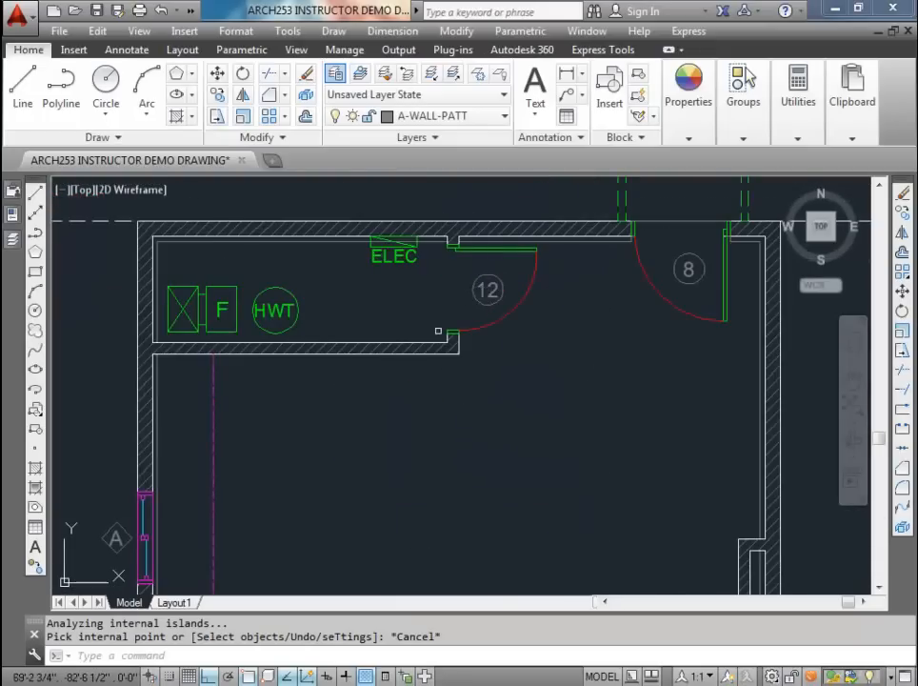
scroll(437, 330, "down", 3)
middle_click_drag(420, 322, 412, 287)
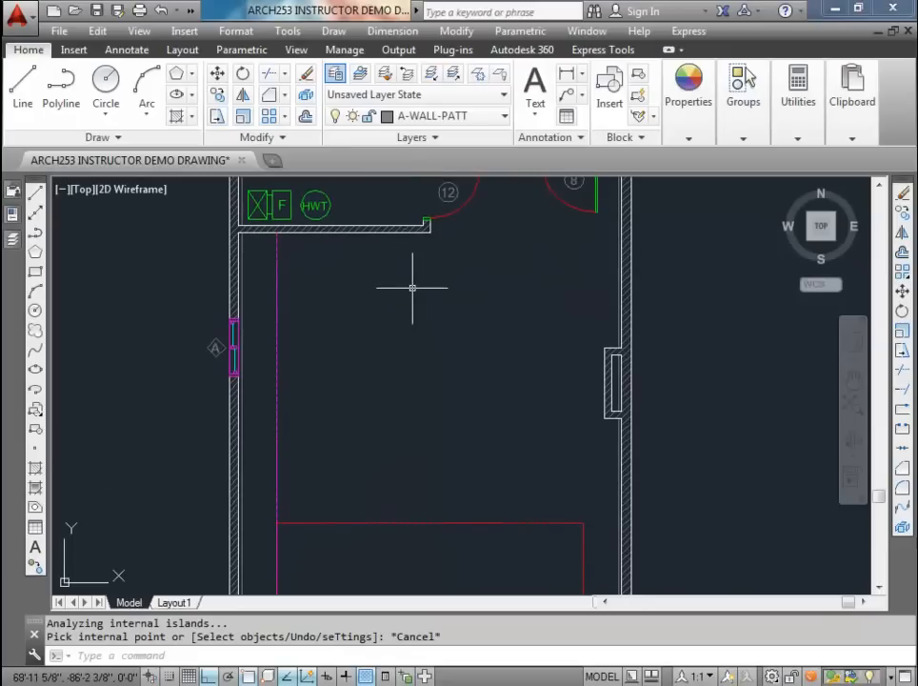
key("ctrl+s")
Step: Make A-ANNO-DIMS the current layer
scroll(413, 295, "down", 4)
middle_click_drag(414, 321, 387, 369)
scroll(379, 338, "up", 2)
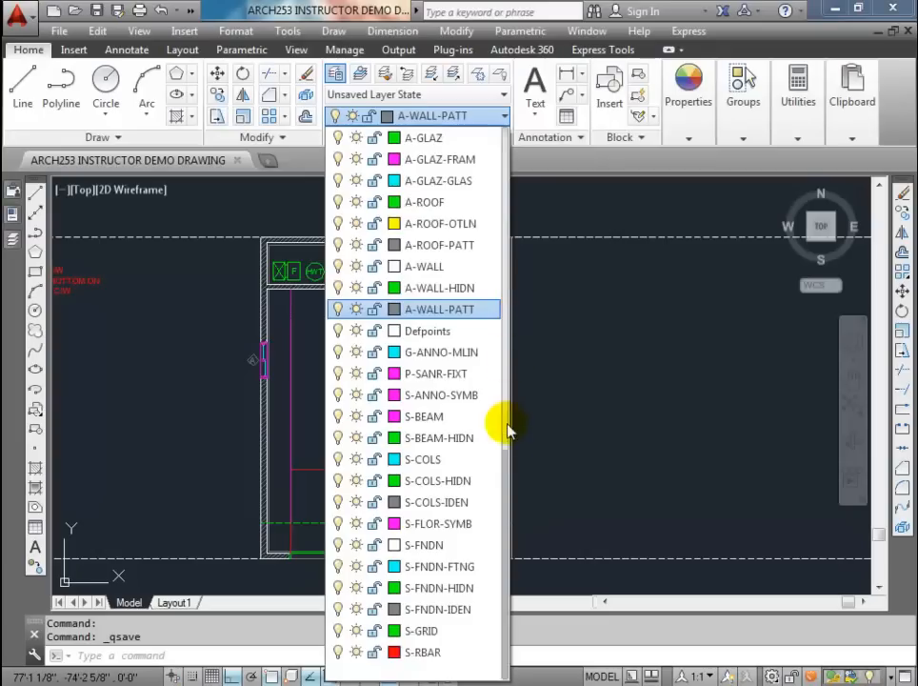
left_click_drag(507, 464, 518, 123)
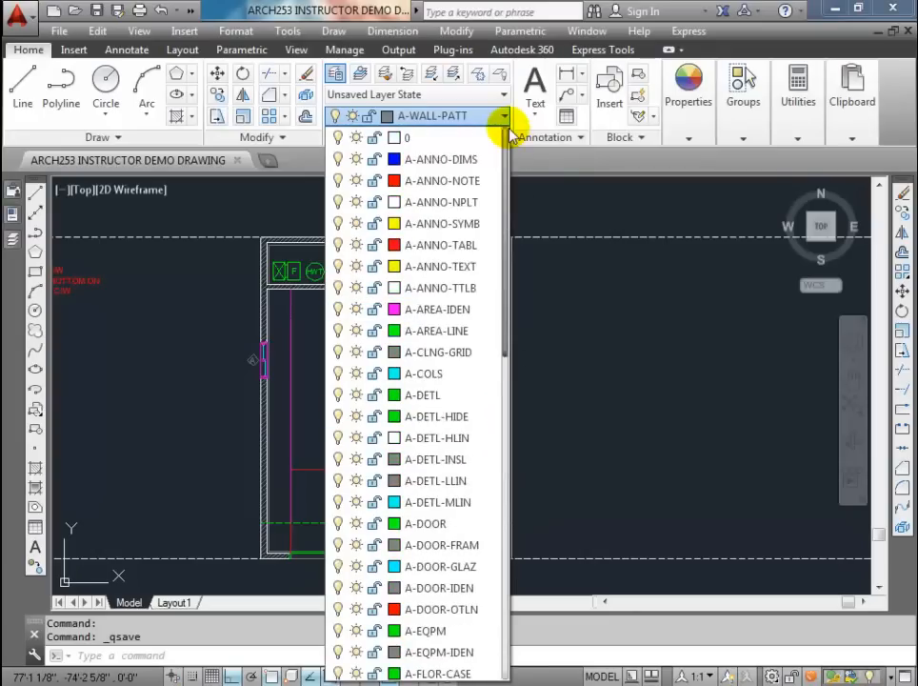
left_click(468, 157)
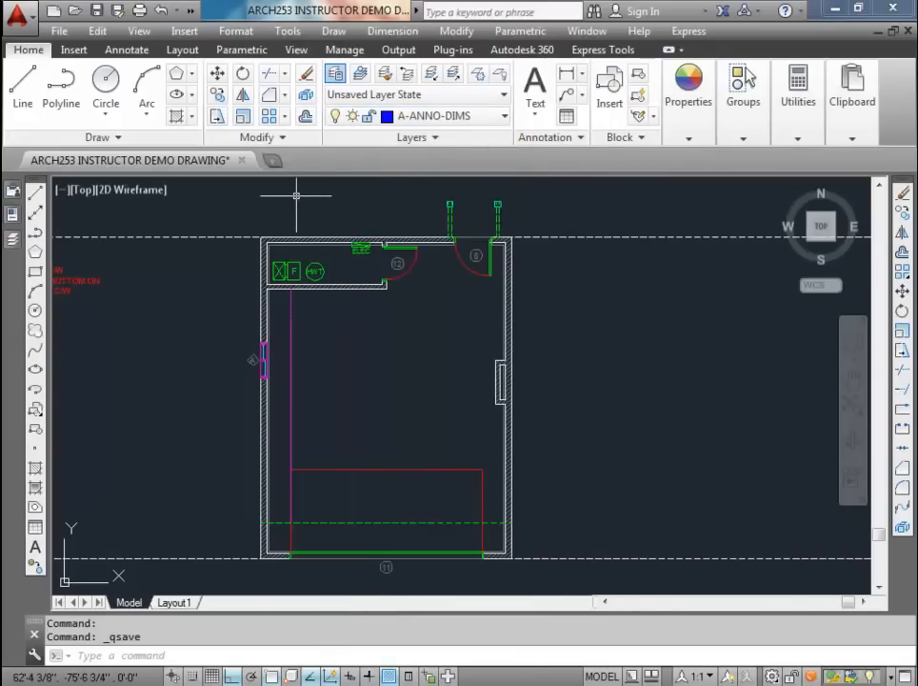
Step: Add a linear dimension for the floor plan's overall width between the upper outer wall corners, placed above the columns
middle_click_drag(263, 208, 299, 254)
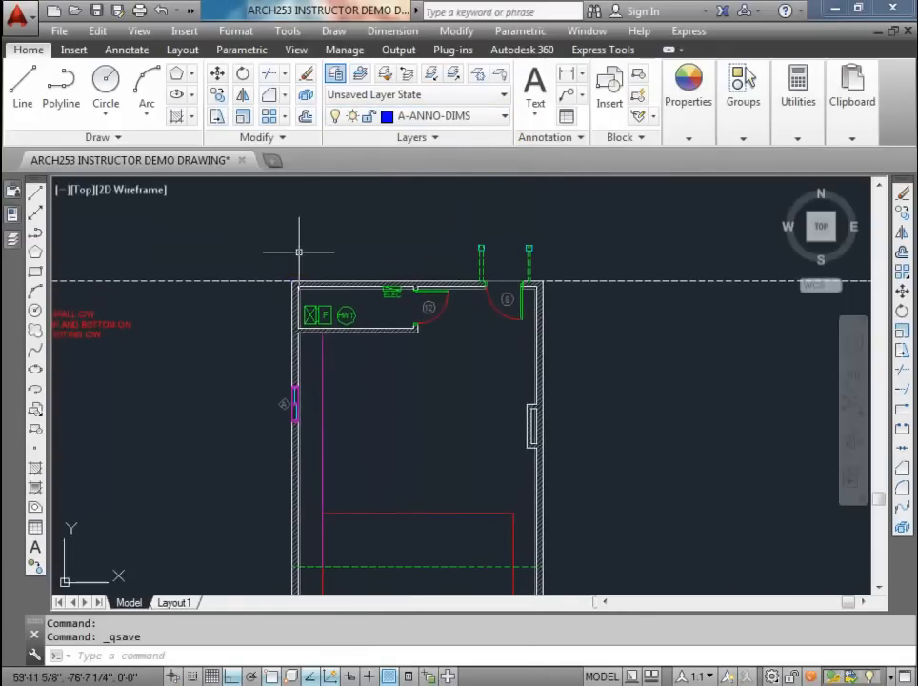
left_click(567, 74)
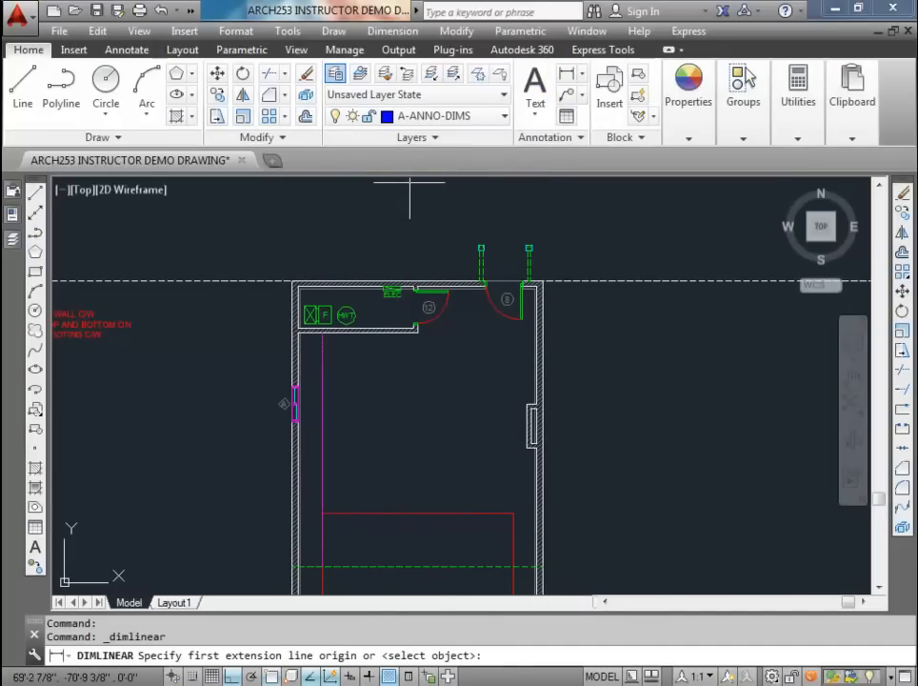
left_click(292, 280)
left_click(539, 282)
middle_click_drag(518, 226, 517, 292)
left_click(518, 236)
middle_click_drag(452, 319, 446, 235)
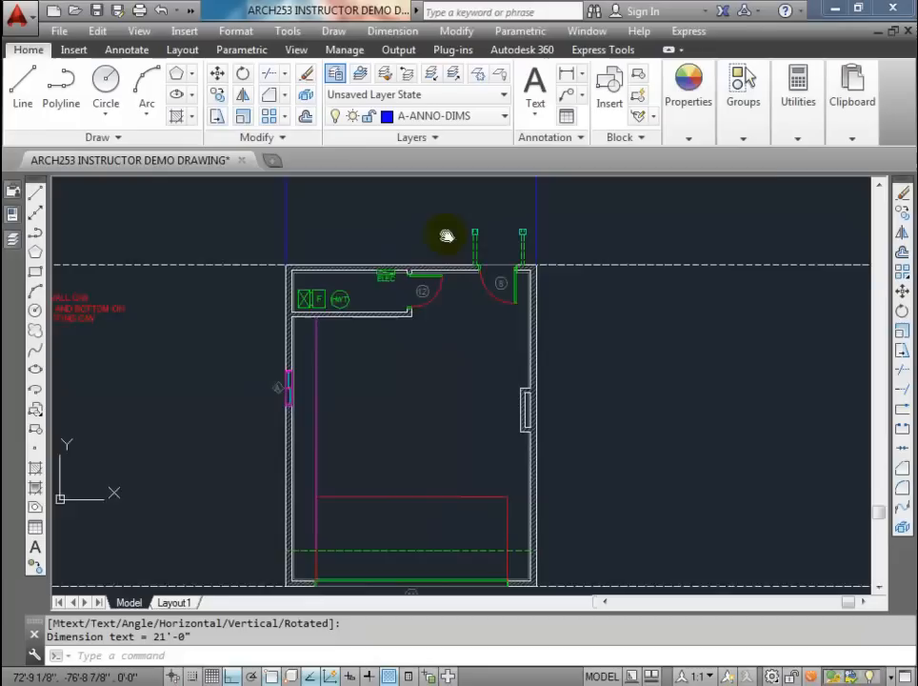
scroll(447, 235, "down", 2)
scroll(351, 248, "up", 5)
key("Return")
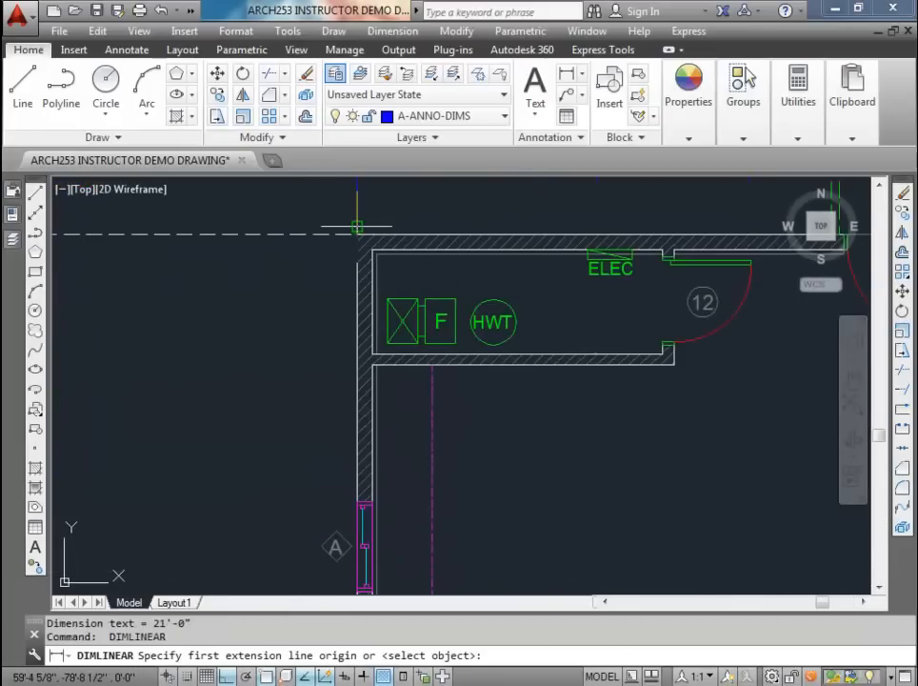
left_click(357, 227)
key("Escape")
Step: Add a linear dimension for the overall length of the left exterior wall between its outer corners, placed outside the plan
scroll(359, 237, "up", 2)
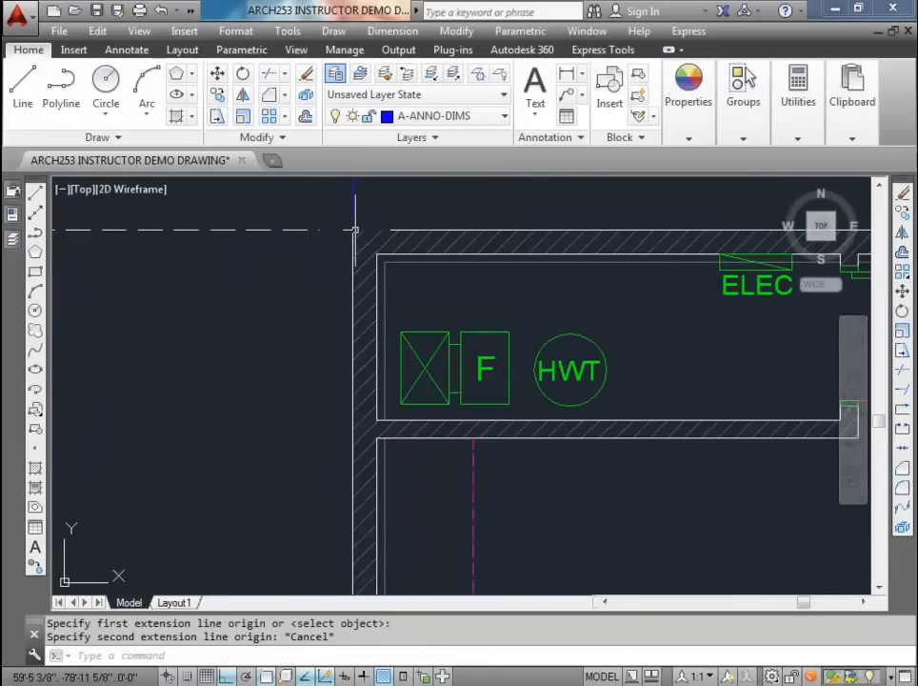
key("Return")
left_click(353, 231)
scroll(352, 238, "down", 4)
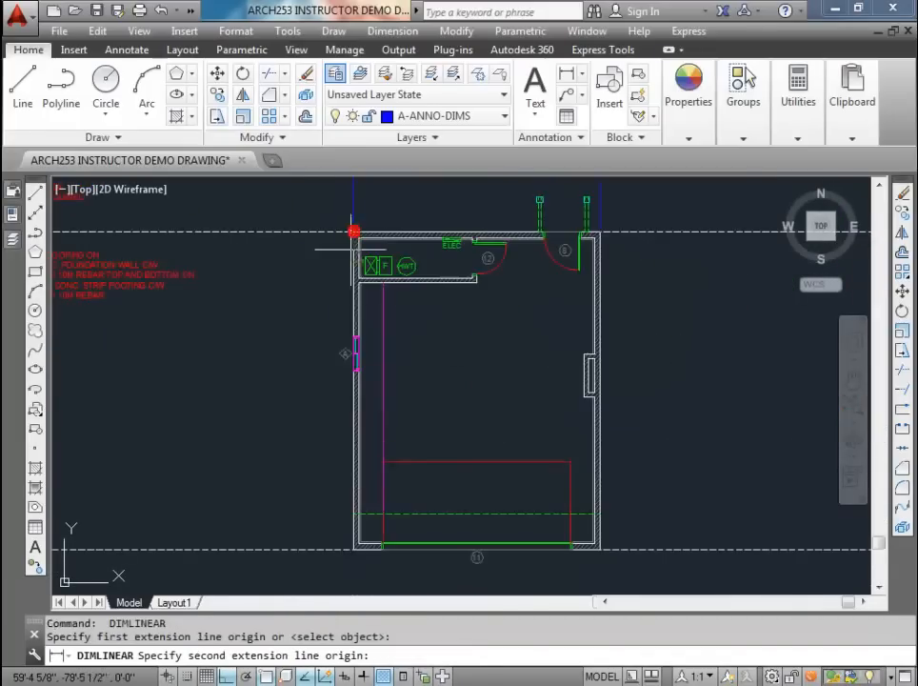
scroll(361, 592, "up", 6)
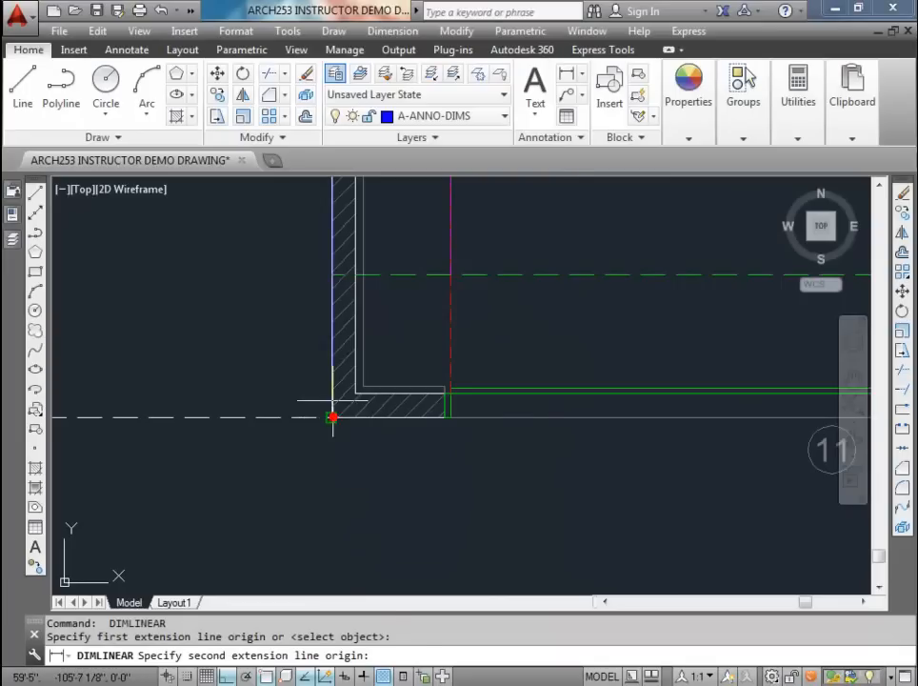
left_click(332, 416)
scroll(333, 400, "down", 6)
left_click(215, 369)
Step: Add a linear dimension for the floor plan's overall width between the lower outer wall corners, placed below the plan
key("Return")
scroll(340, 413, "up", 4)
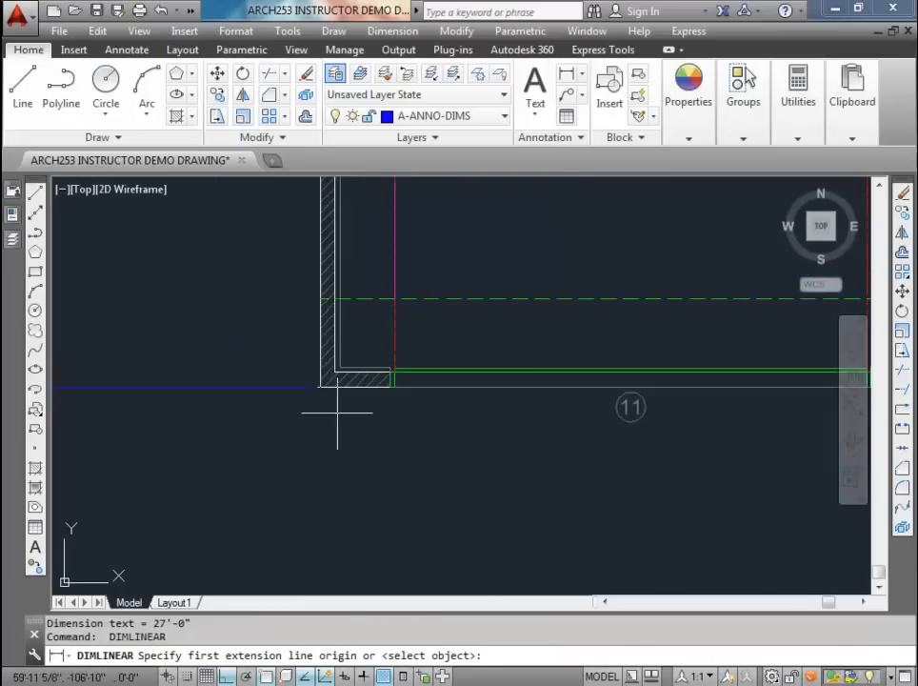
left_click(323, 387)
scroll(318, 389, "down", 4)
scroll(318, 386, "up", 4)
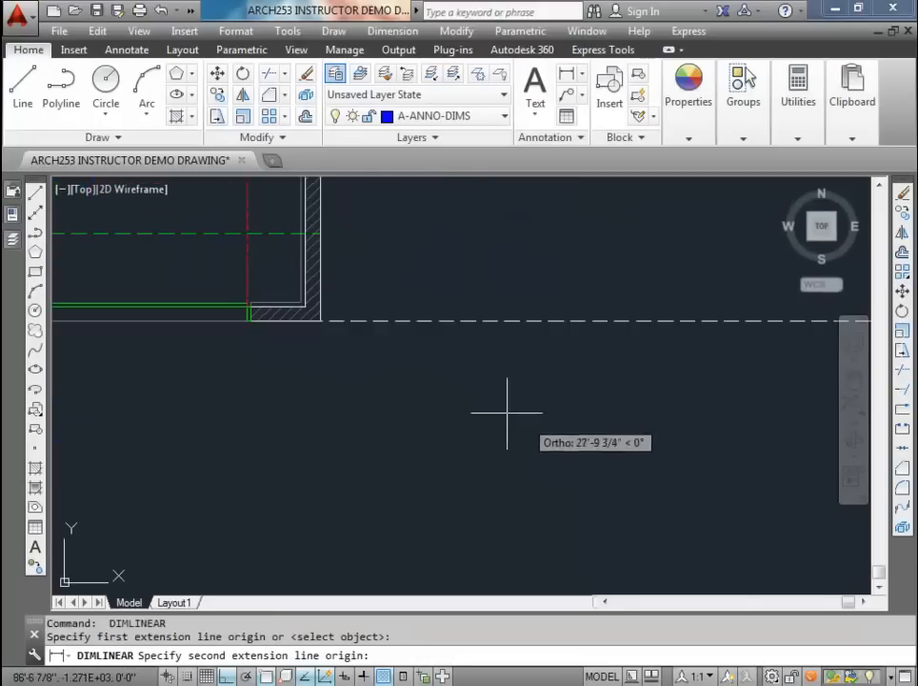
left_click(320, 321)
scroll(318, 322, "down", 4)
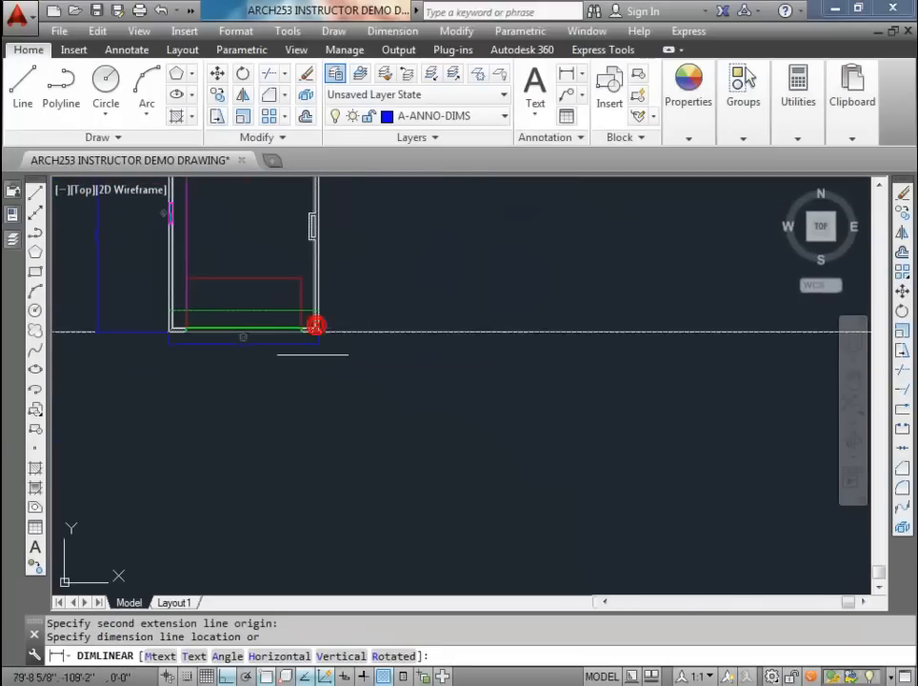
left_click(266, 424)
Step: Add a linear dimension for the overall length of the right exterior wall between its outer corners, placed outside the plan
scroll(316, 316, "up", 4)
key("Return")
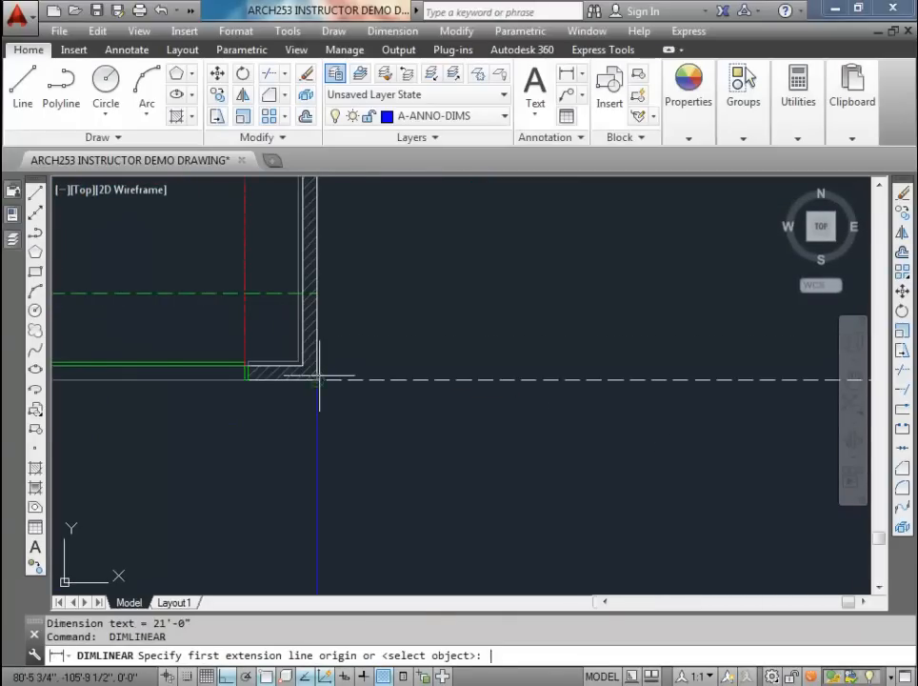
left_click(313, 375)
scroll(316, 371, "down", 4)
scroll(327, 409, "up", 4)
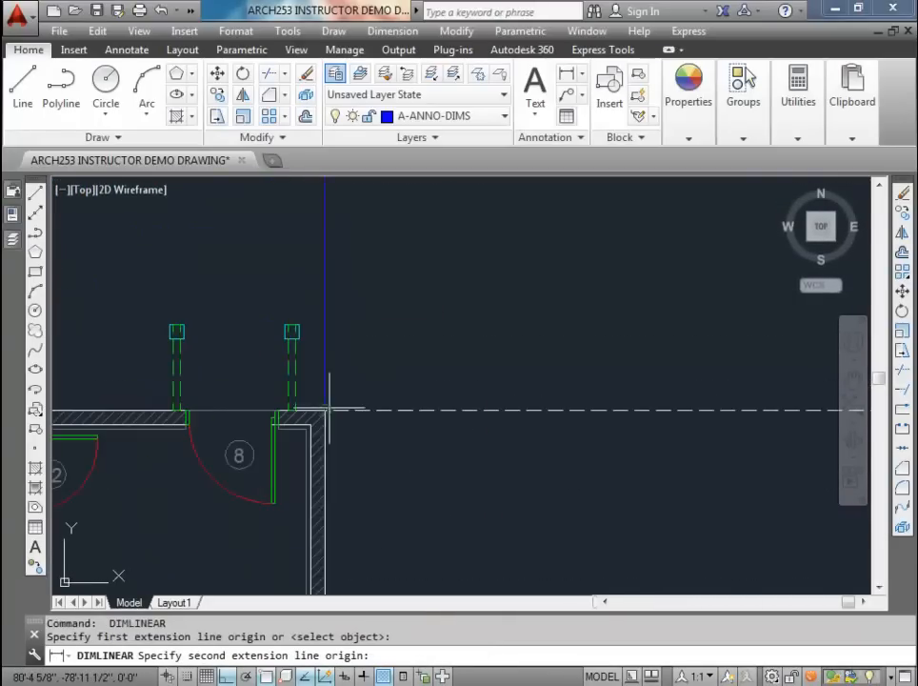
left_click(326, 411)
scroll(326, 411, "down", 4)
left_click(404, 427)
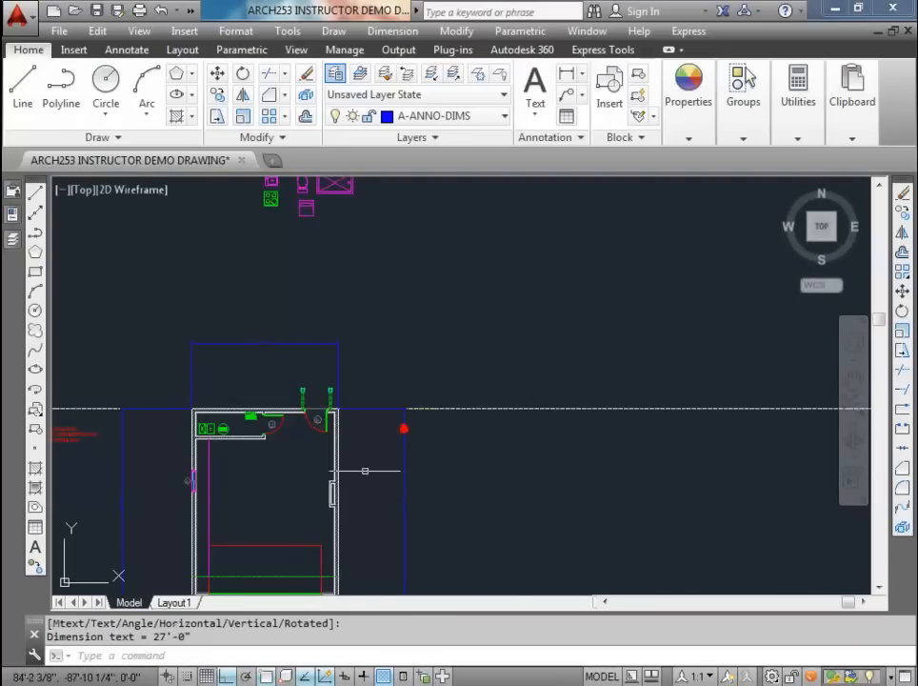
middle_click_drag(240, 454, 371, 364)
scroll(353, 324, "up", 2)
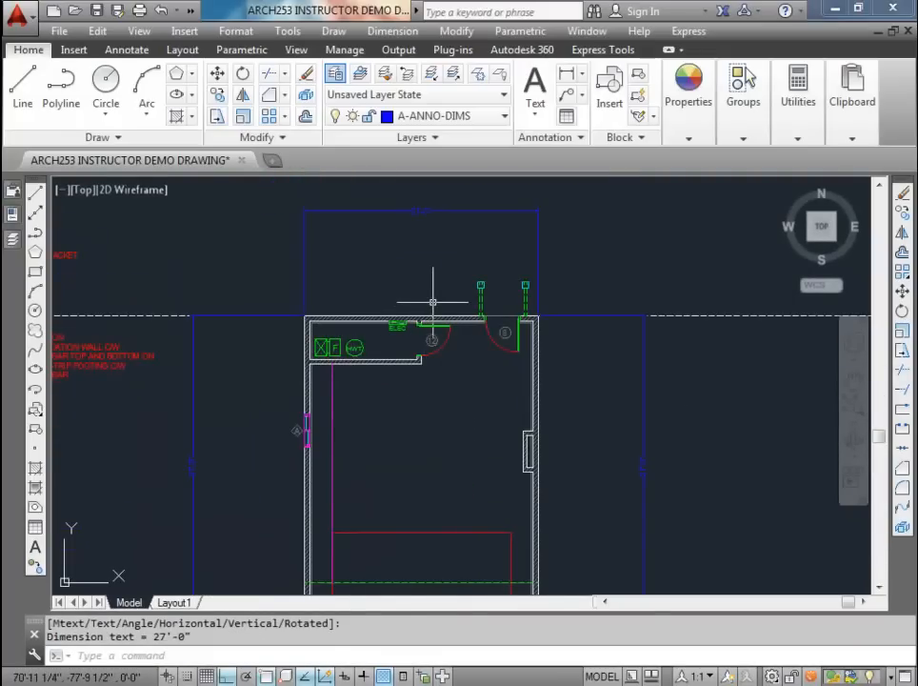
scroll(436, 299, "up", 2)
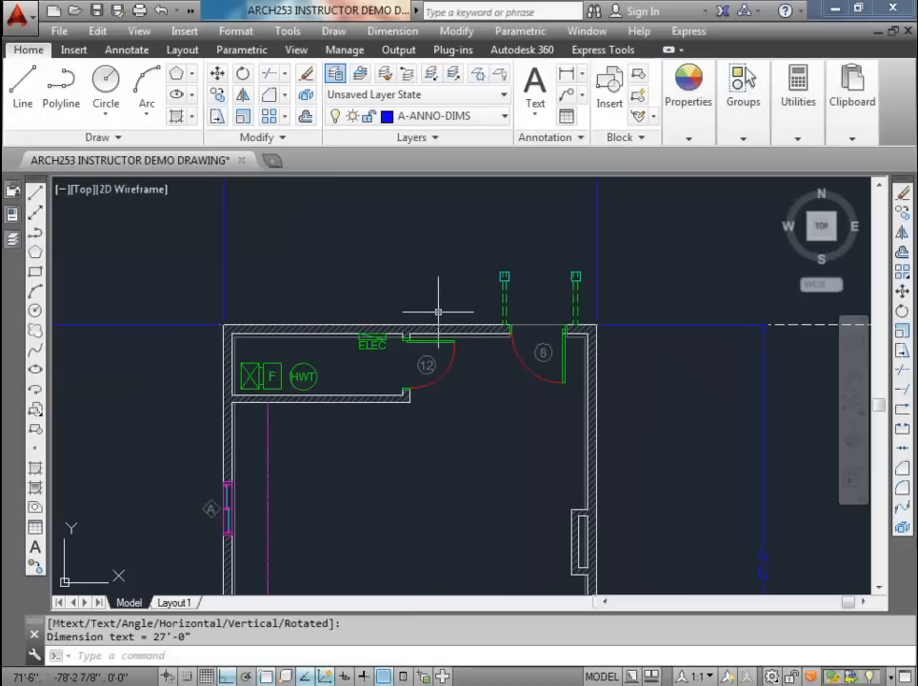
middle_click_drag(438, 312, 464, 374)
key("Return")
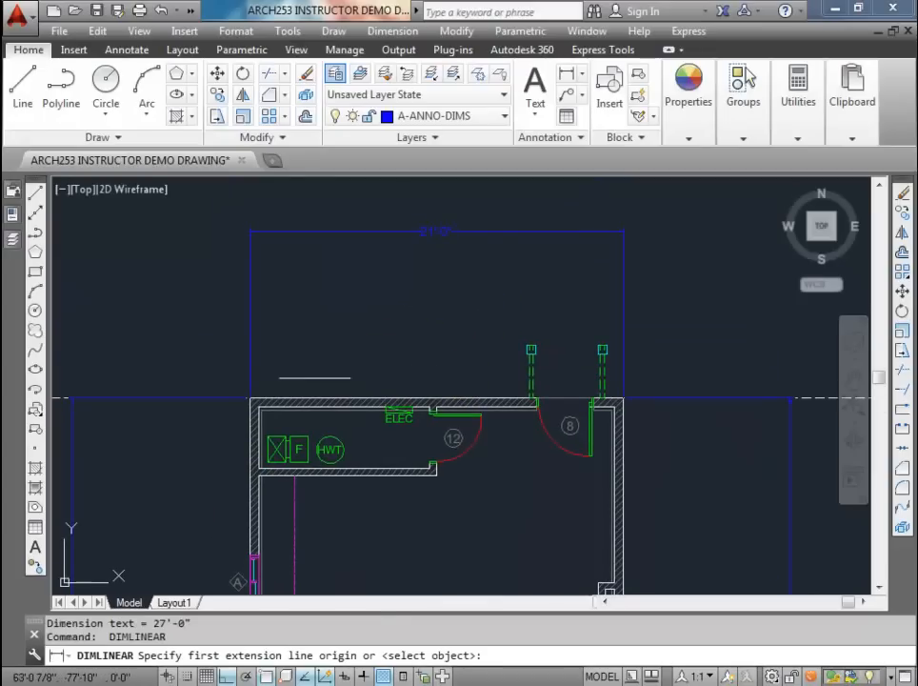
left_click(250, 397)
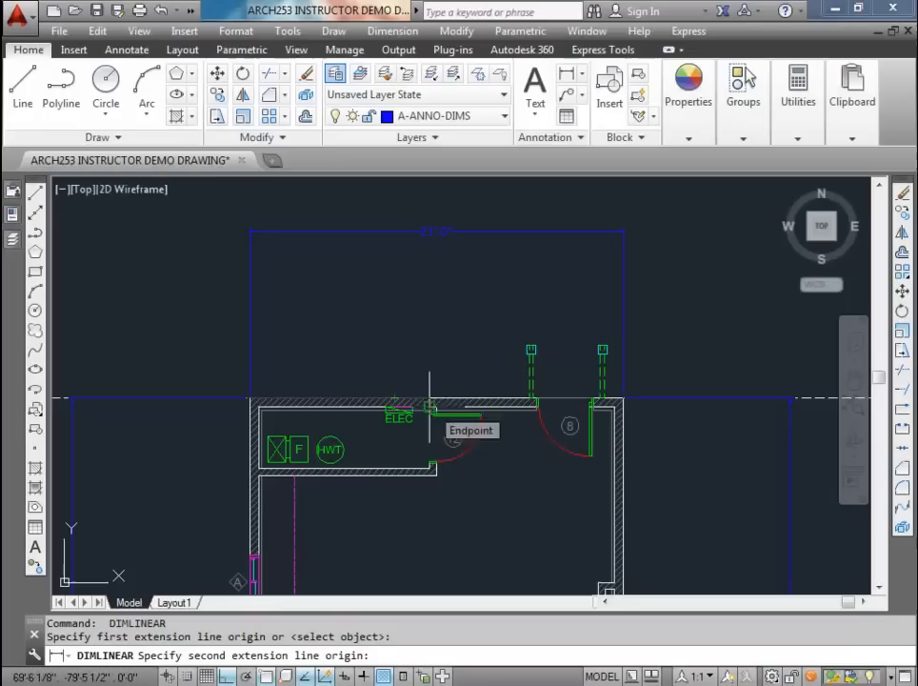
key("Escape")
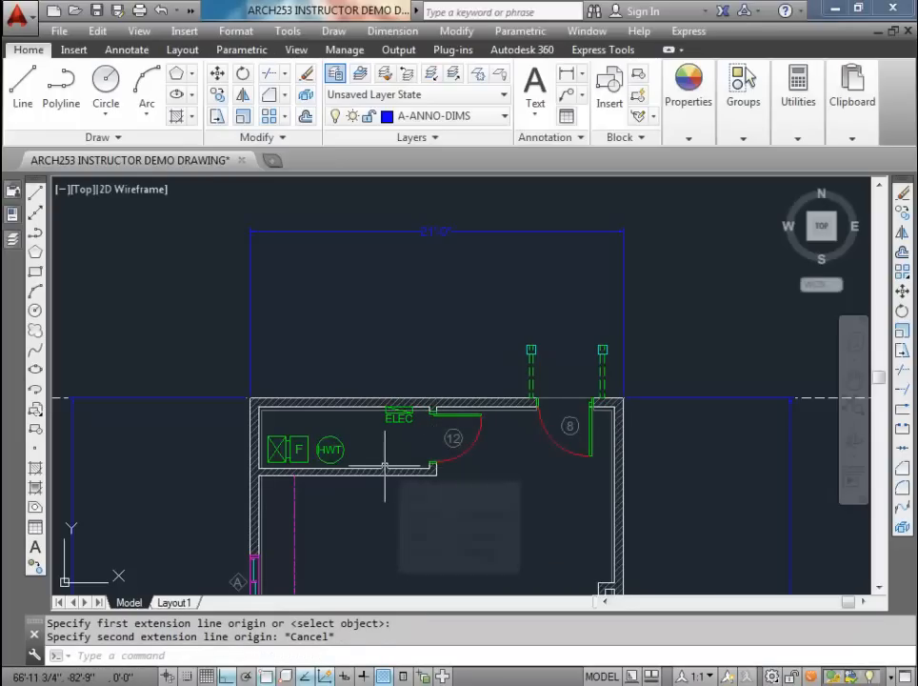
Step: Examine the utility room's partition wall junctions and the recess in the right exterior wall
scroll(302, 475, "up", 4)
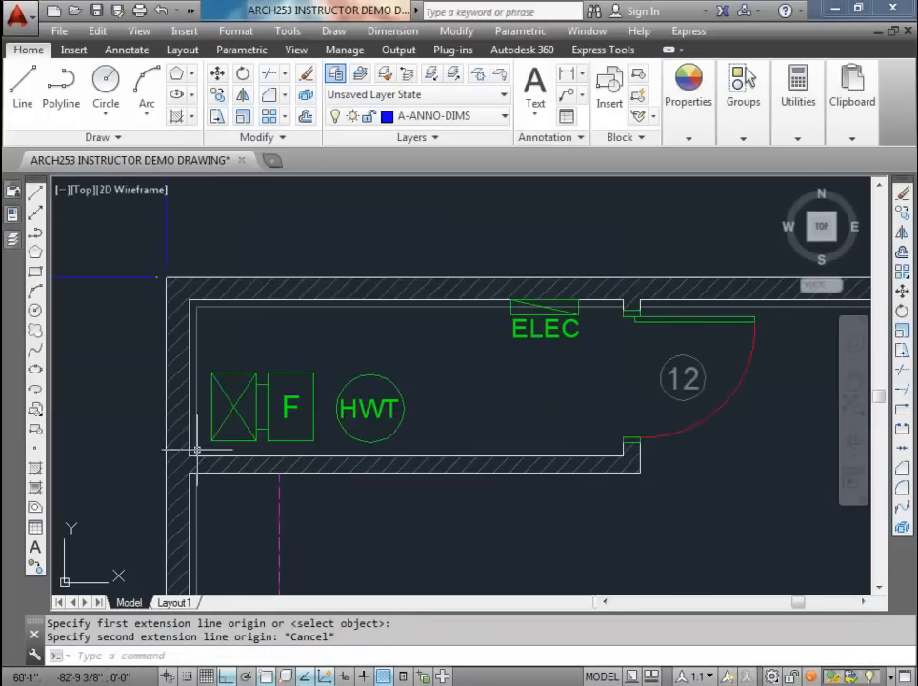
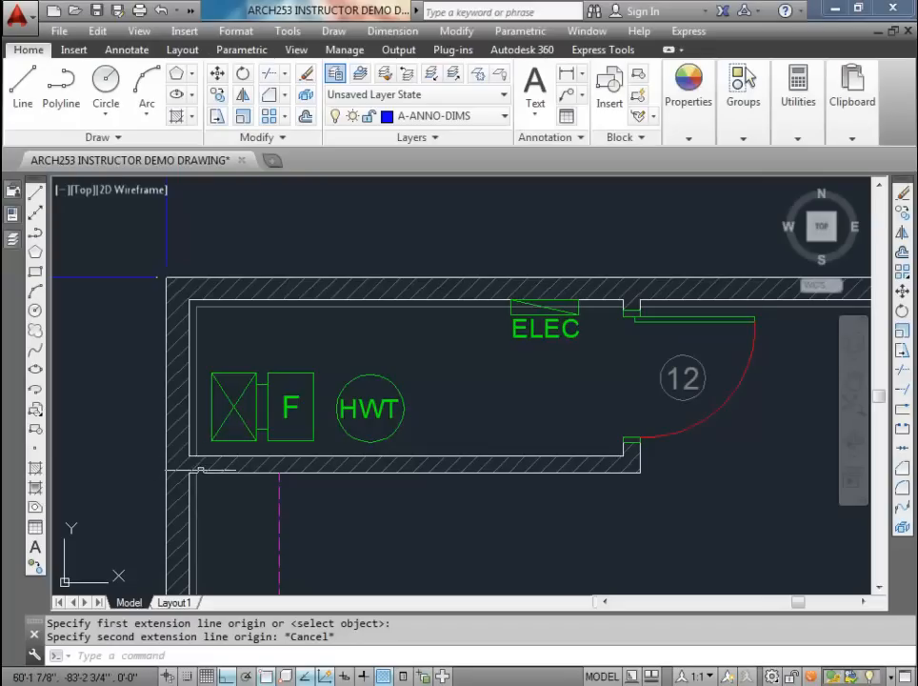
scroll(214, 473, "down", 2)
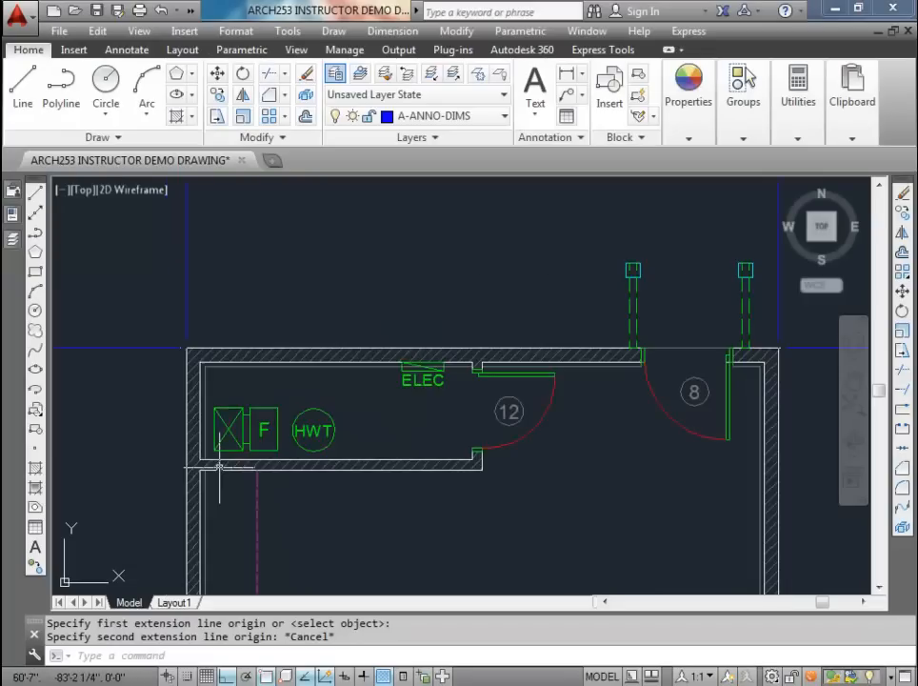
scroll(217, 456, "up", 4)
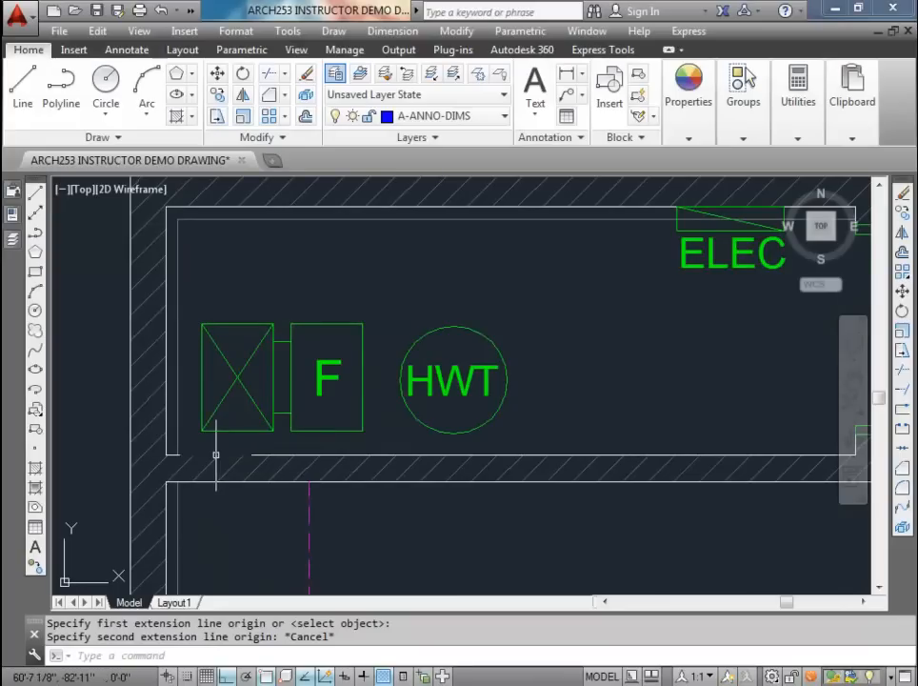
scroll(215, 453, "down", 3)
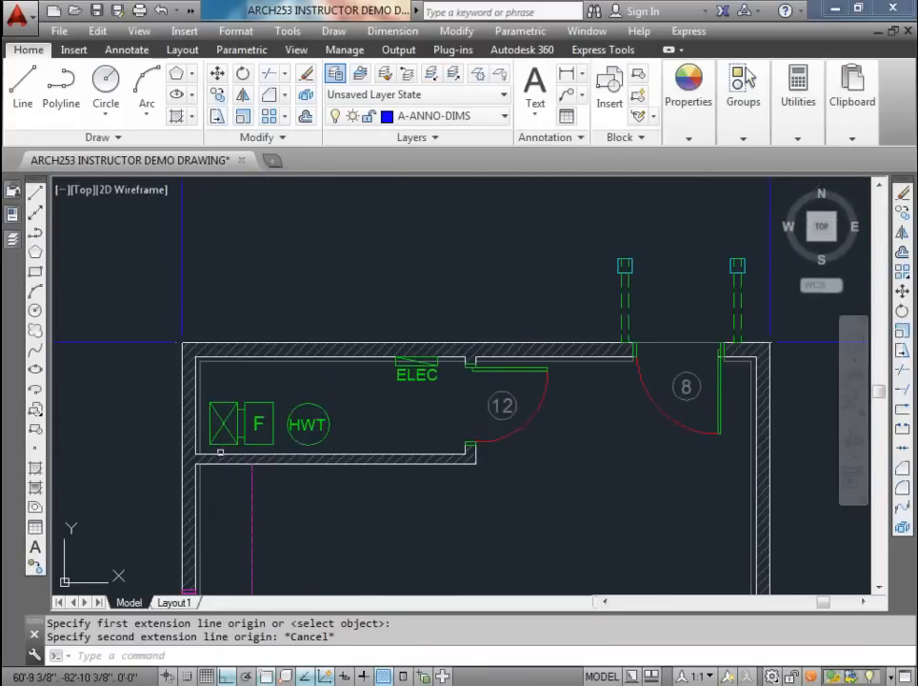
middle_click_drag(441, 434, 449, 467)
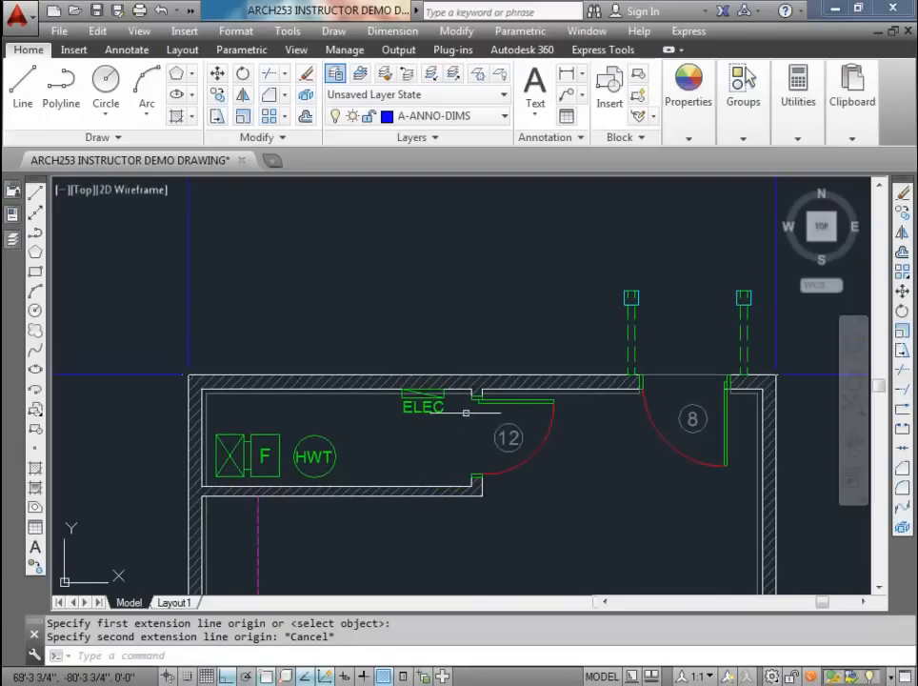
scroll(470, 388, "down", 4)
middle_click_drag(488, 438, 484, 375)
scroll(664, 448, "up", 4)
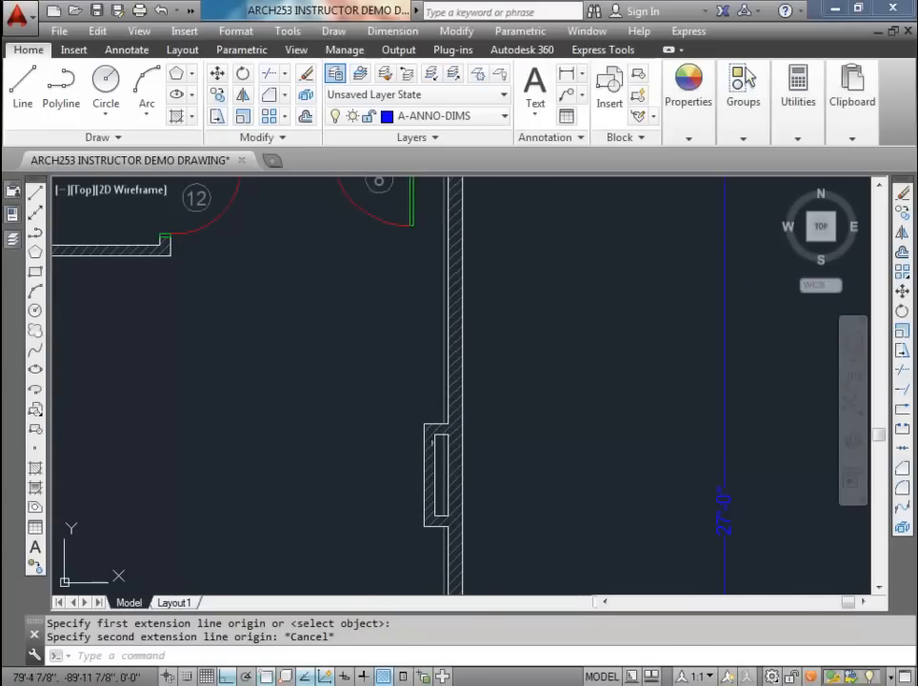
scroll(435, 446, "down", 4)
middle_click_drag(389, 416, 447, 430)
scroll(447, 430, "up", 4)
Step: Add a linear dimension from the upper-left outer wall corner to the left face of door 12's partition, placed between the wall and the overall dimension
left_click(565, 75)
left_click(149, 316)
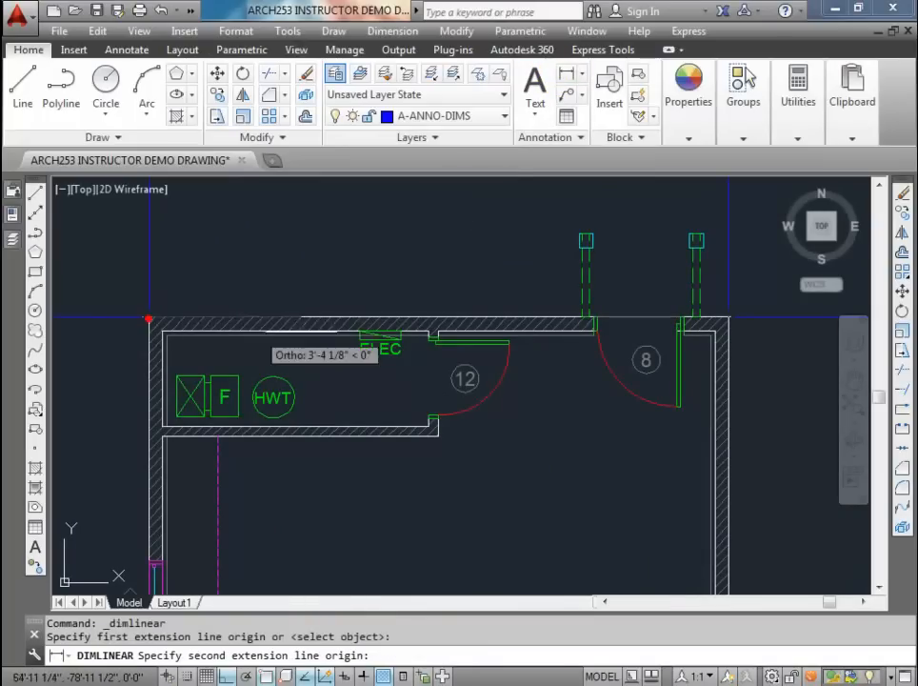
left_click(428, 329)
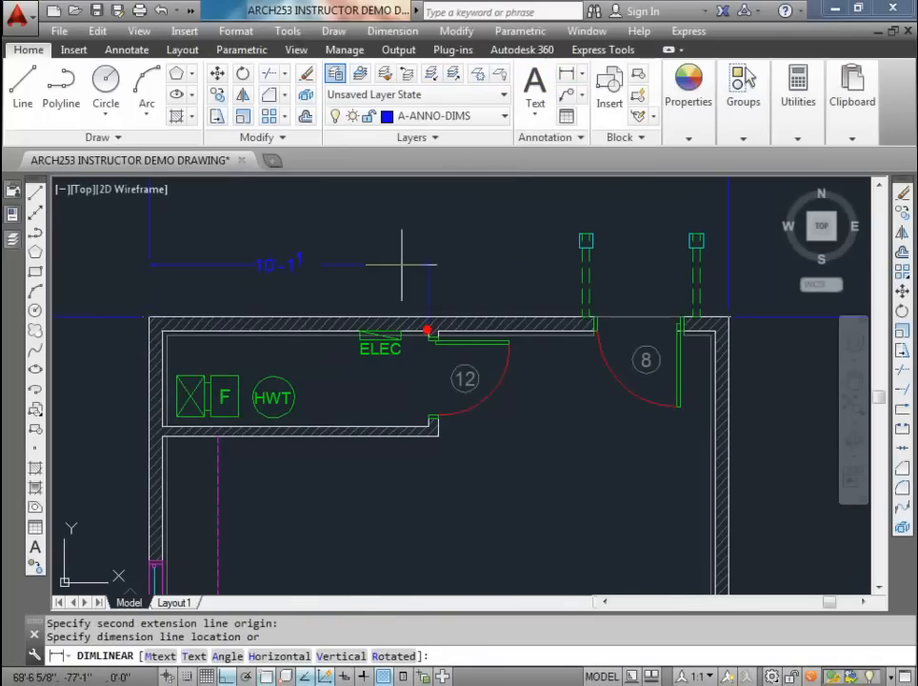
middle_click_drag(381, 235, 389, 340)
left_click(390, 250)
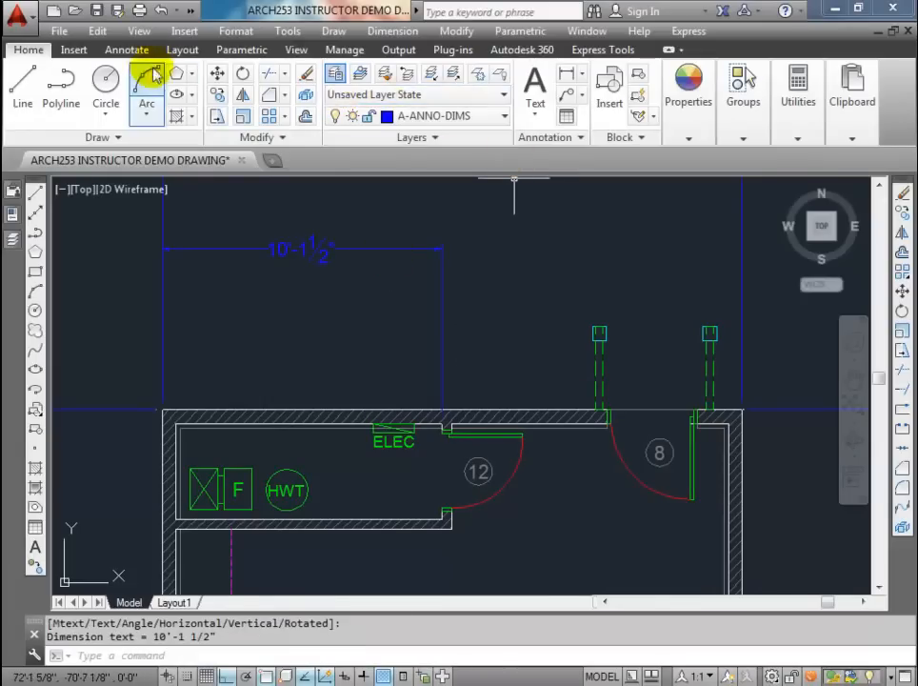
Step: Add a continued dimension from the utility room's end wall to the building's upper-right exterior corner
left_click(127, 50)
left_click(456, 95)
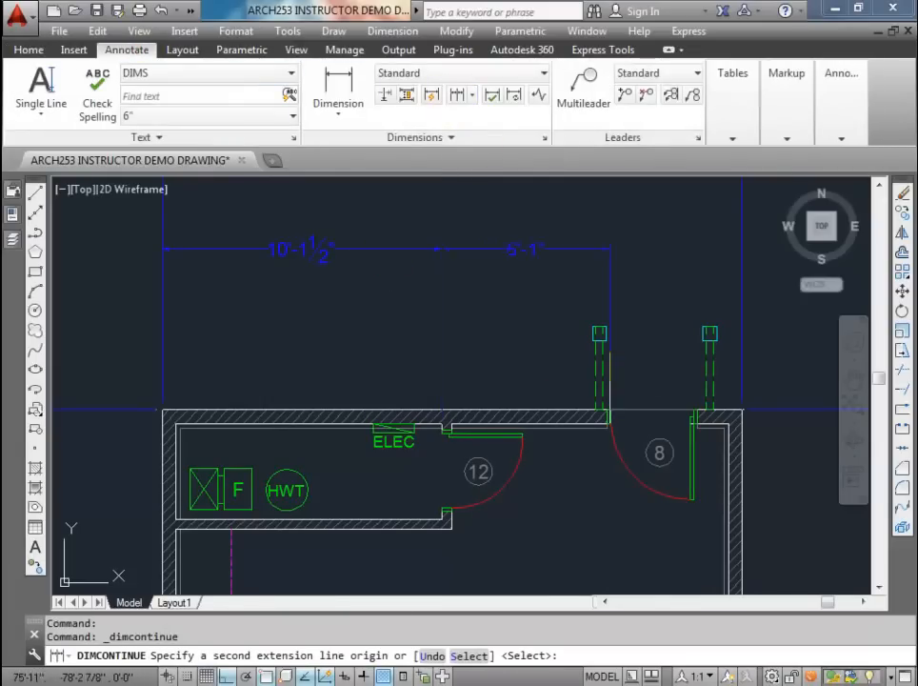
left_click(742, 410)
left_click(741, 409)
key("Escape")
mouse_move(742, 409)
middle_mouse_down()
mouse_move(696, 383)
mouse_move(660, 387)
middle_mouse_up()
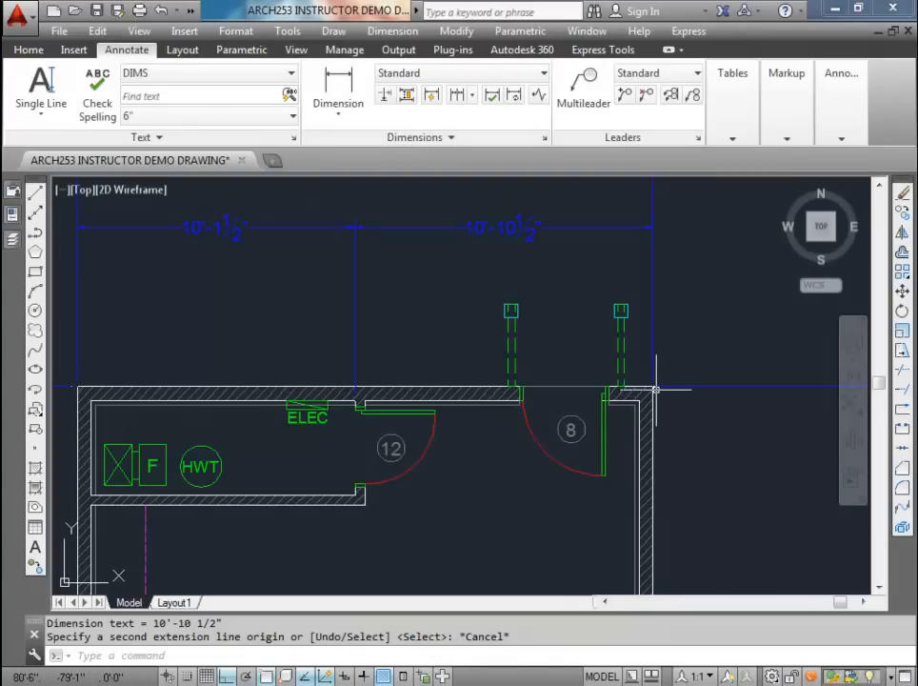
Step: Draw guide lines from the building's upper-left exterior corner: up, across by 8'5-1/4, and down past the utility room's lower wall
scroll(653, 388, "down", 2)
scroll(470, 388, "up", 2)
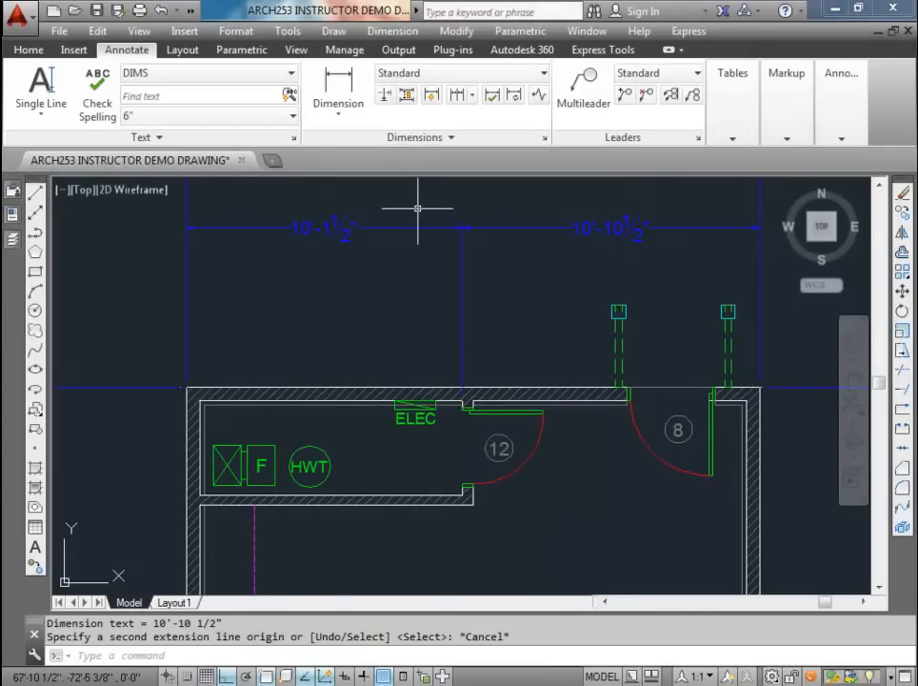
type("l")
key("Return")
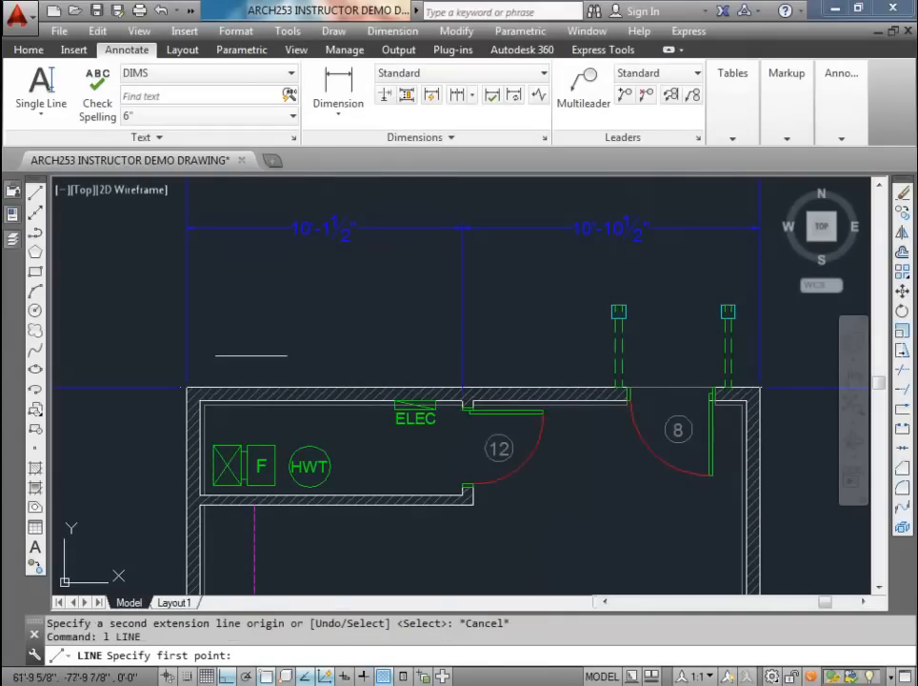
left_click(187, 388)
left_click(188, 301)
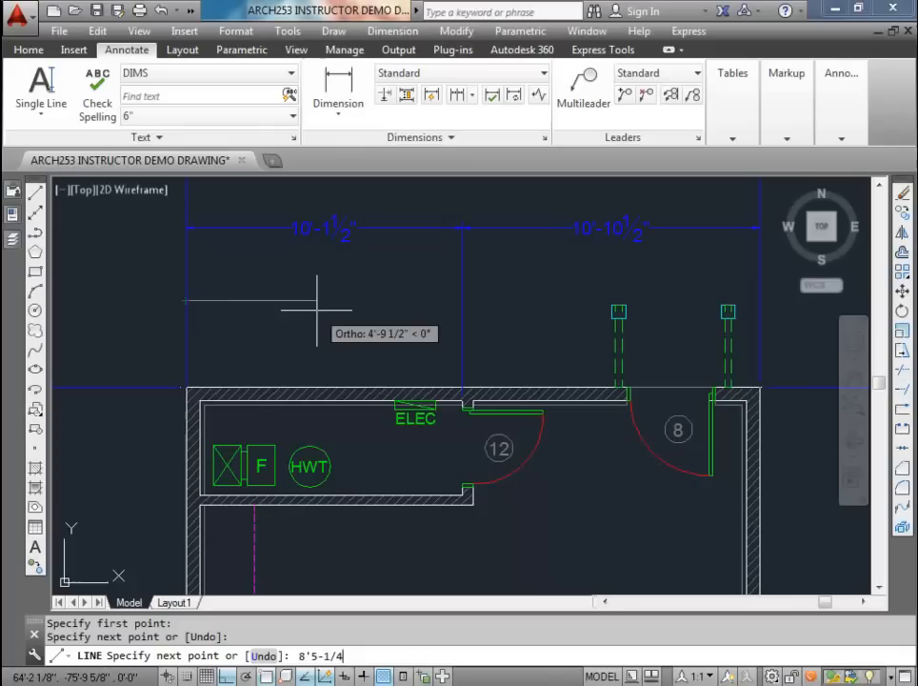
key("Return")
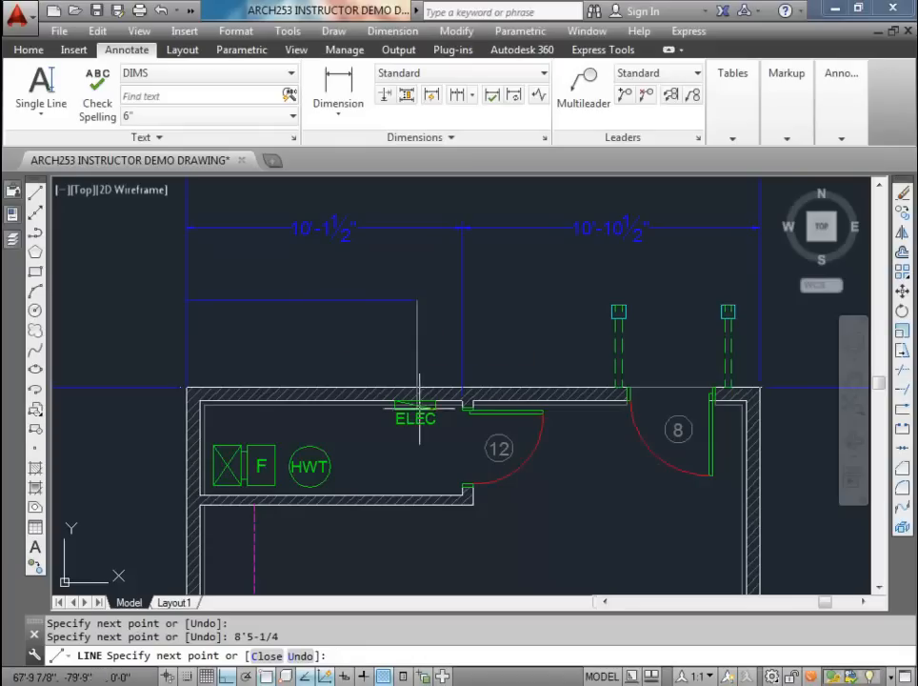
left_click(416, 542)
key("Escape")
key("Escape")
key("Escape")
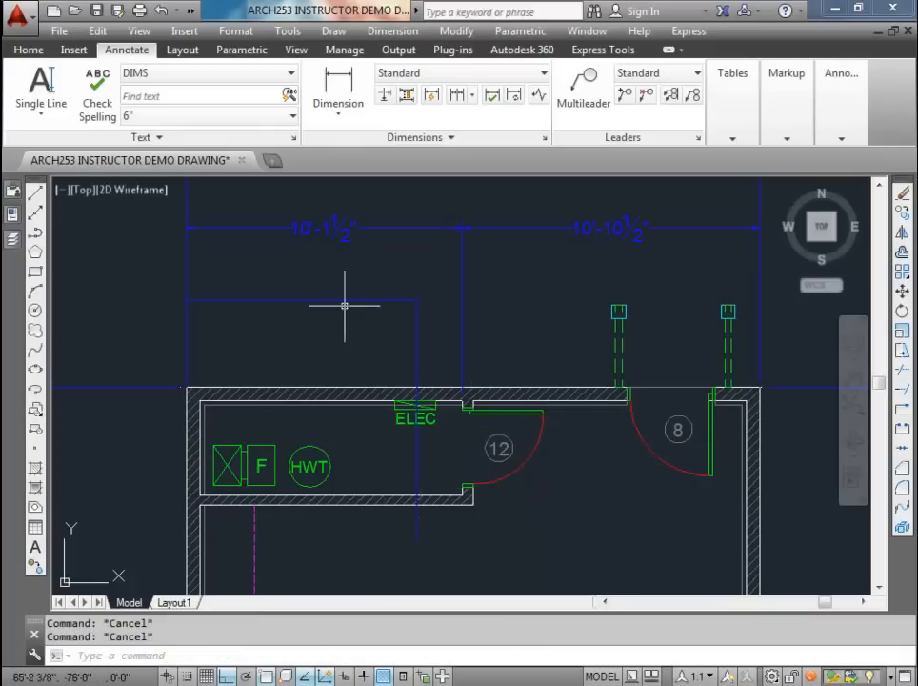
Step: Stretch the utility room's end wall together with door 12 and the electrical panel from the wall's outer corner to the vertical guide line
left_click(28, 50)
left_click(218, 115)
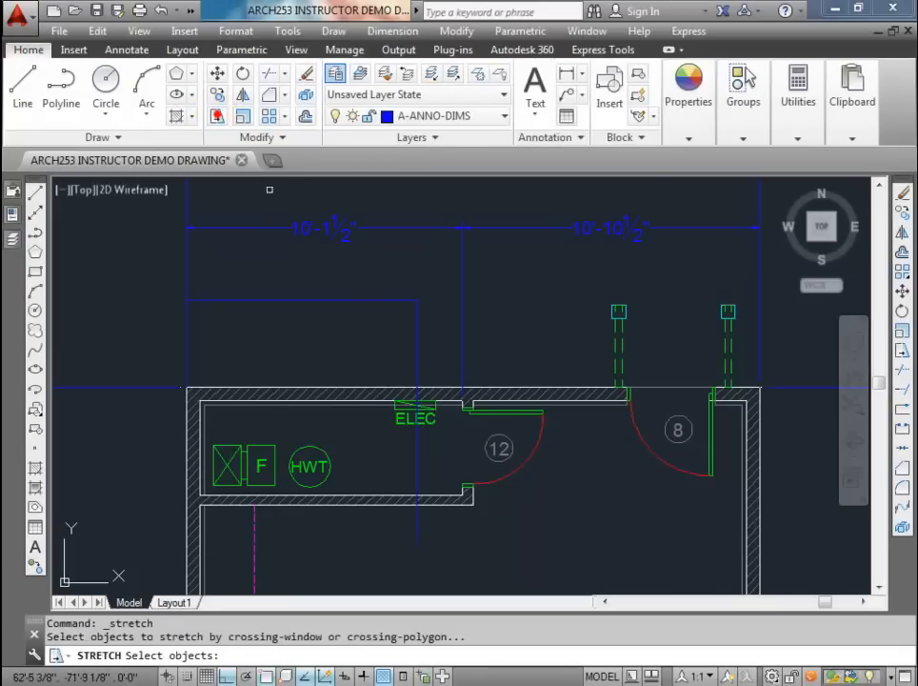
left_click(525, 536)
left_click(382, 360)
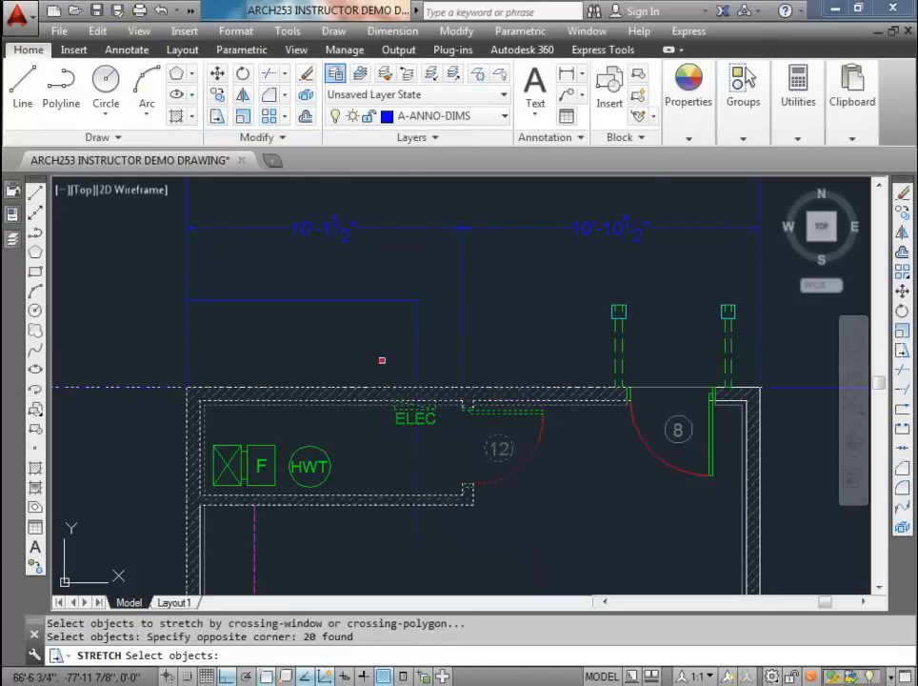
left_click(435, 362, "shift")
left_click(395, 341, "shift")
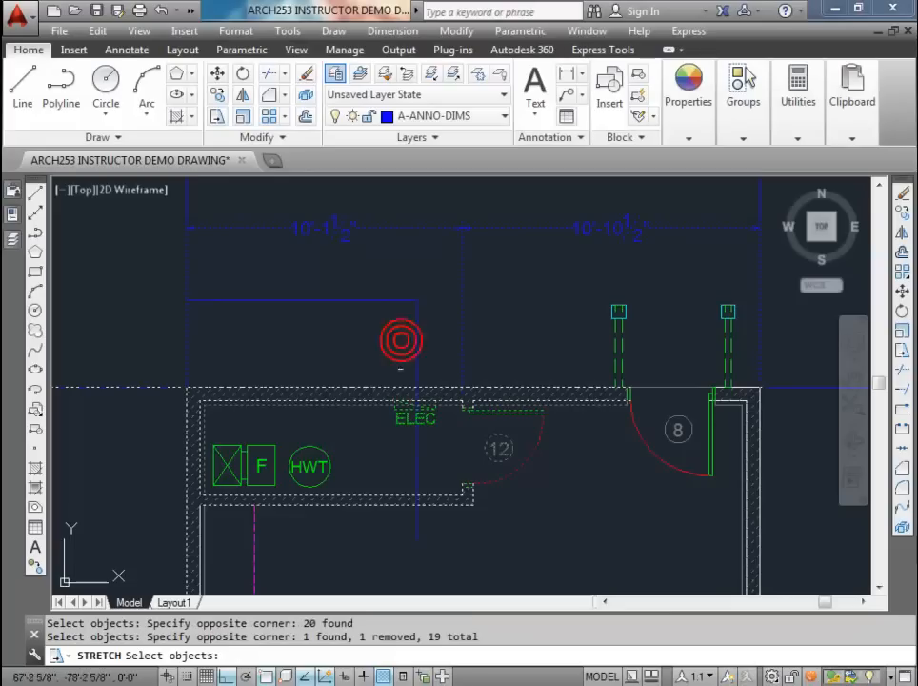
key("Return")
scroll(473, 505, "up", 4)
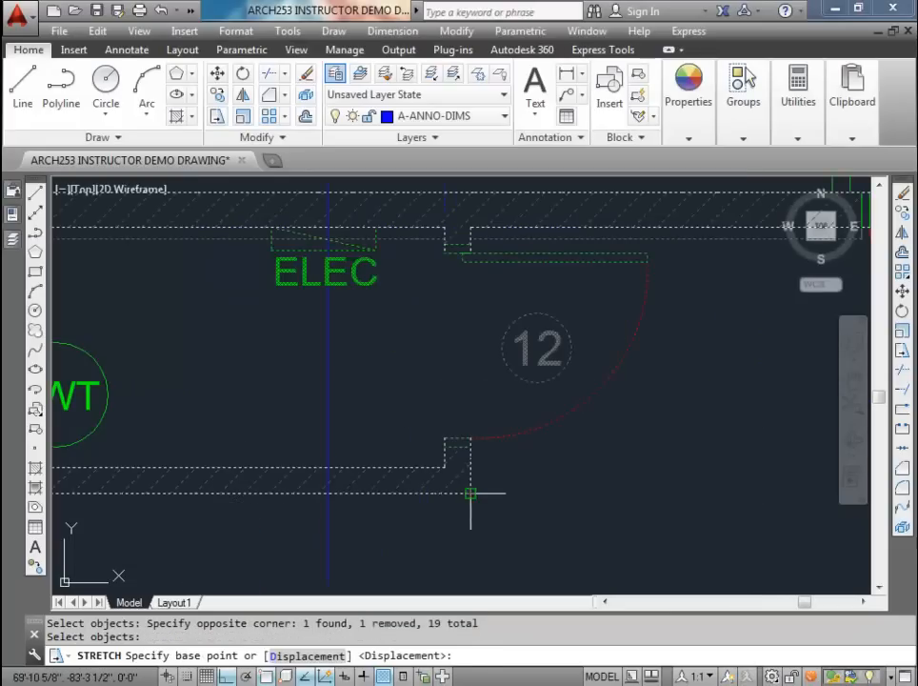
left_click(472, 491)
left_click(325, 493)
scroll(476, 476, "down", 4)
key("Escape")
key("Escape")
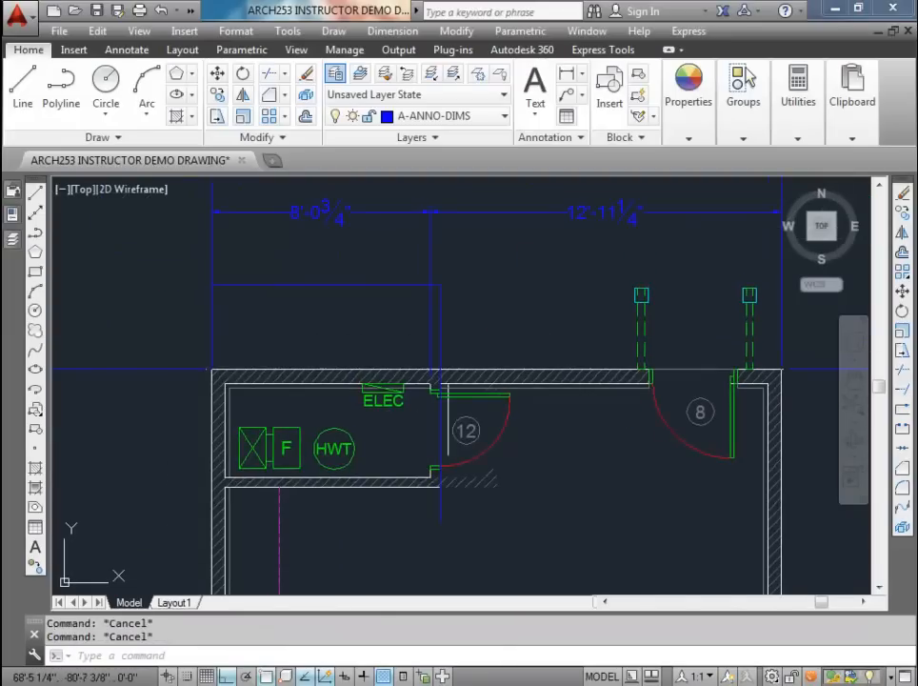
scroll(498, 398, "up", 4)
left_click(499, 349)
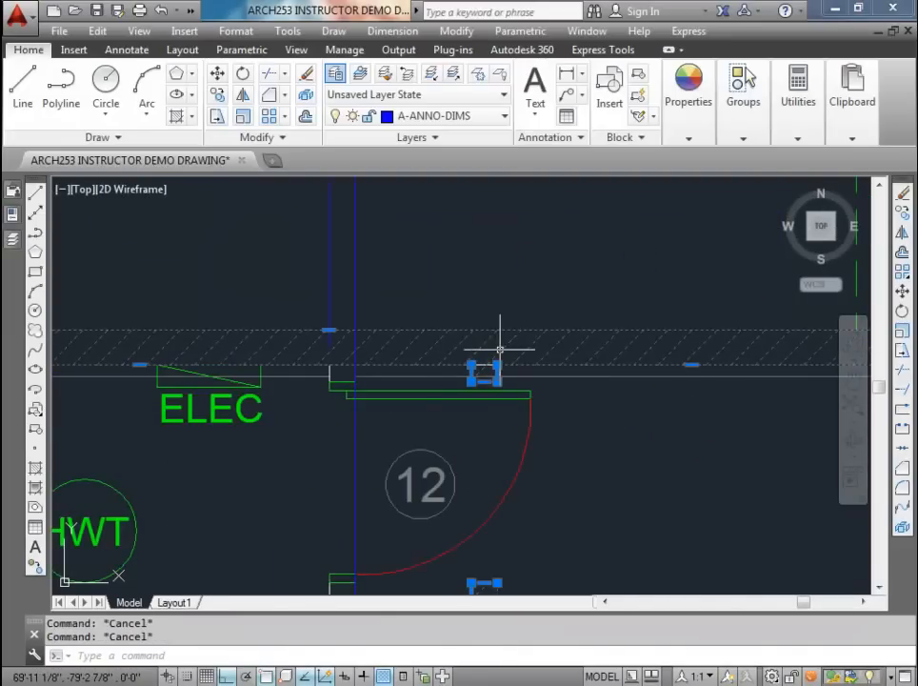
left_click(445, 321)
scroll(369, 250, "up", 2)
key("Escape")
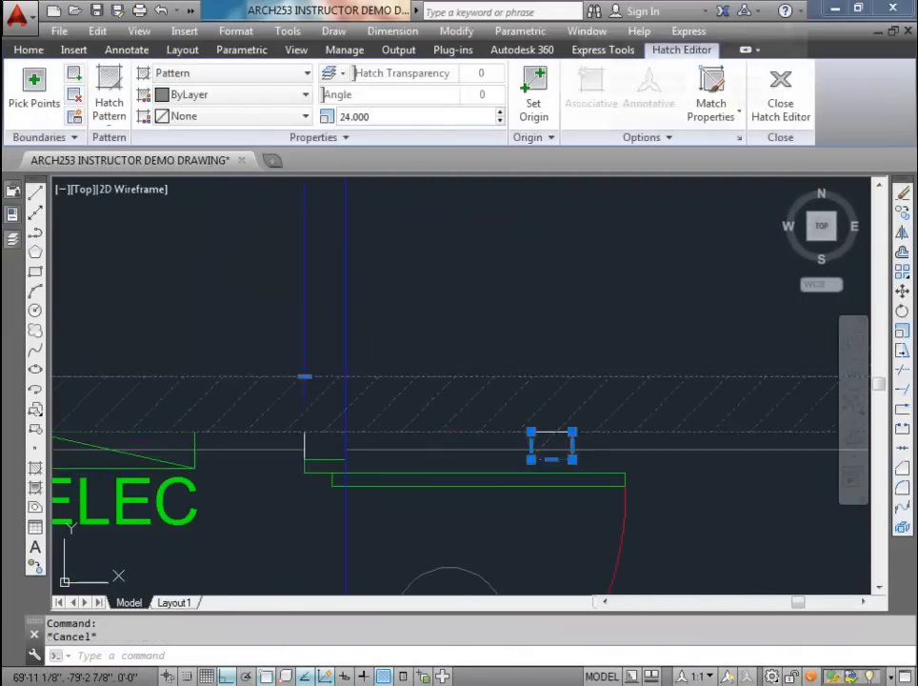
key("Escape")
key("Escape")
scroll(417, 265, "down", 2)
left_click(218, 116)
left_click(537, 392)
left_click(451, 297)
scroll(489, 346, "up", 2)
key("Return")
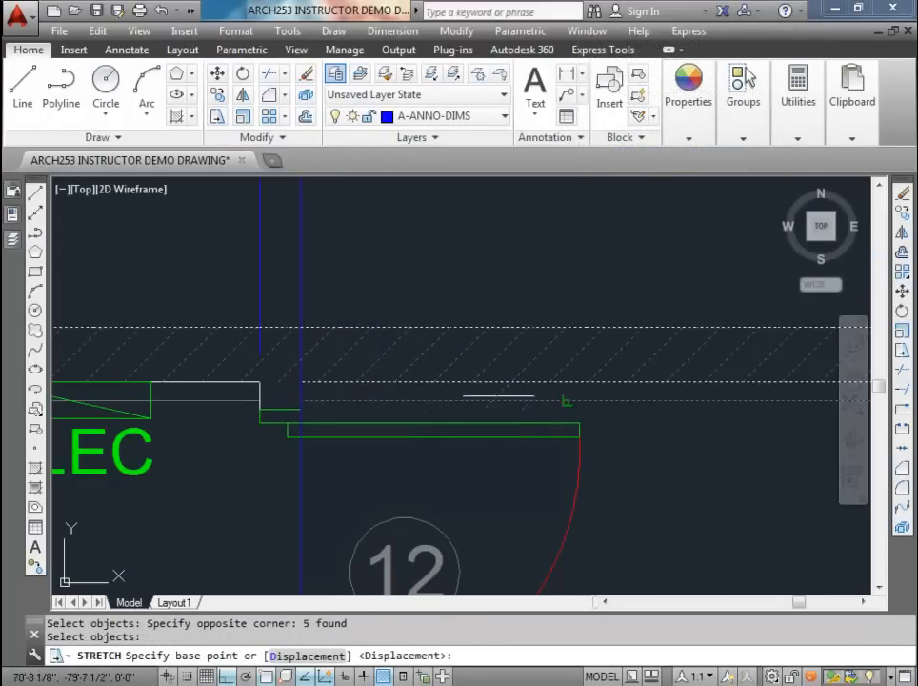
key("Escape")
Step: Stretch the upper wall hatch boundary so its small projection fits the relocated wall stub above door 12
scroll(492, 344, "down", 2)
left_click(485, 338)
scroll(485, 352, "up", 2)
scroll(488, 334, "up", 2)
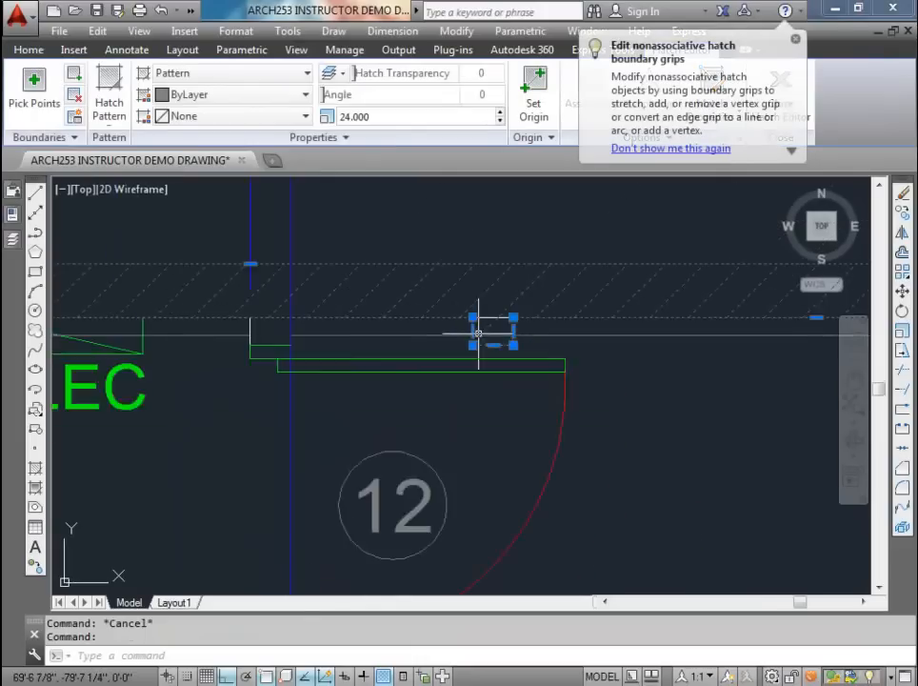
middle_click_drag(467, 324, 555, 357)
left_click(564, 361)
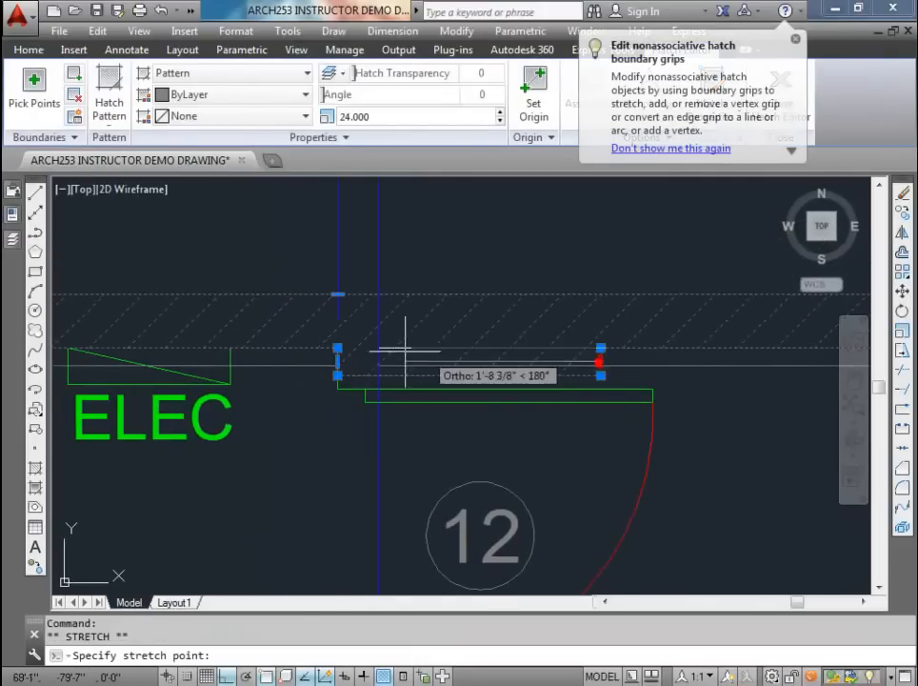
key("Escape")
key("Escape")
Step: Stretch the inner edge of the lower wall hatch to the inner face of the relocated stub below door 12
scroll(350, 324, "down", 5)
scroll(441, 431, "up", 2)
left_click(416, 405)
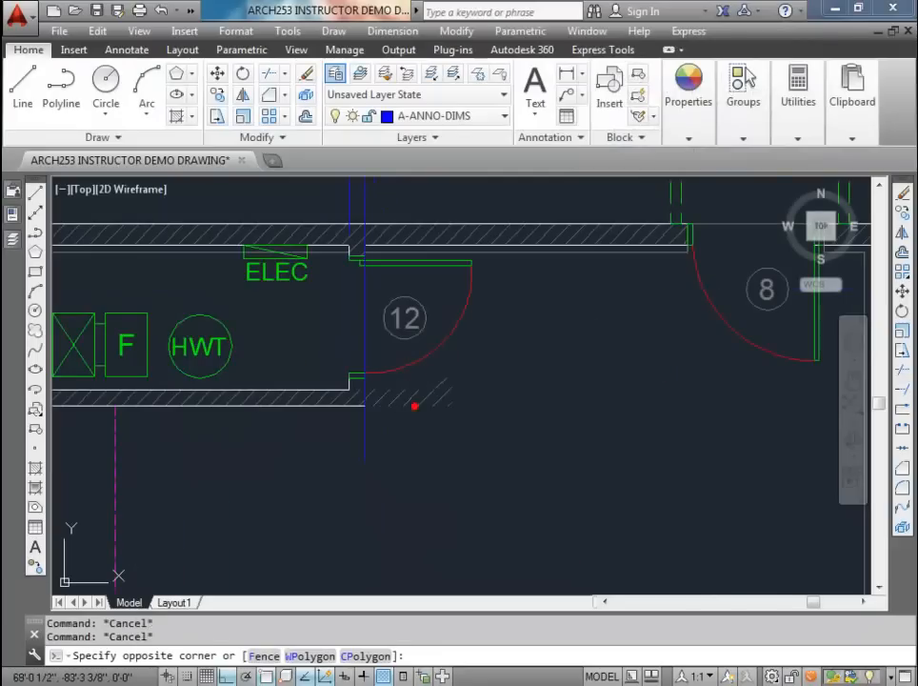
left_click(398, 388)
scroll(465, 379, "up", 4)
left_click(517, 334)
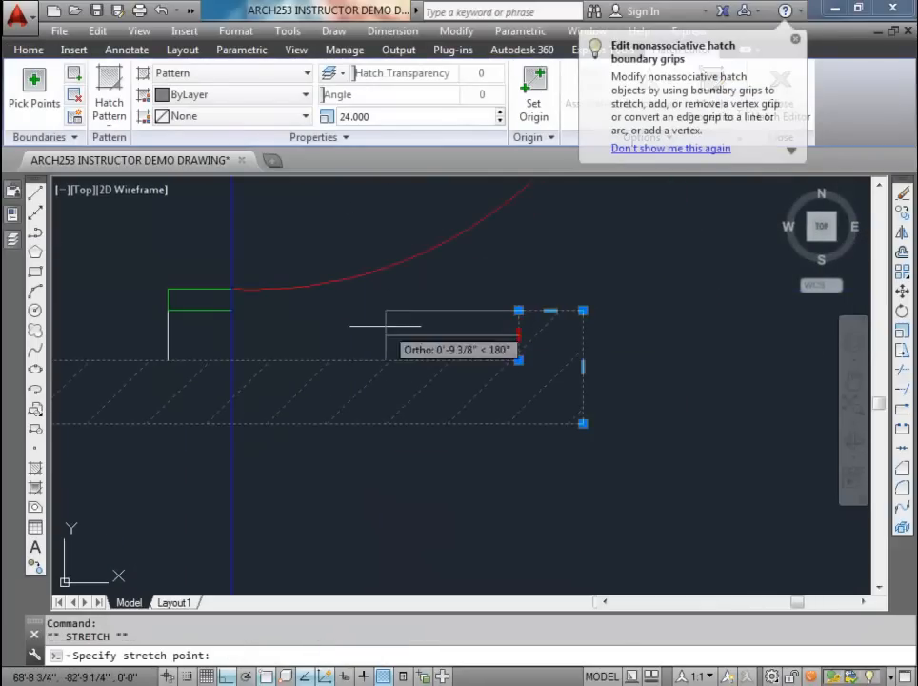
left_click(168, 324)
key("ctrl+z")
left_click(532, 338)
left_click(518, 336)
left_click(170, 334)
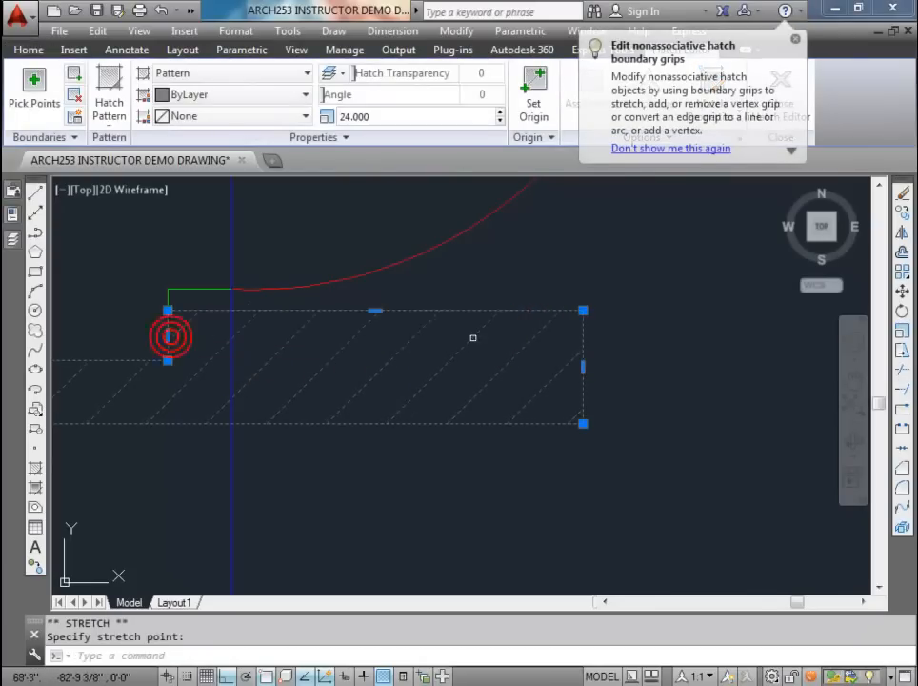
Step: Stretch the outer end of the lower wall hatch back to the vertical guide line
left_click(583, 367)
left_click(232, 367)
key("Escape")
key("Escape")
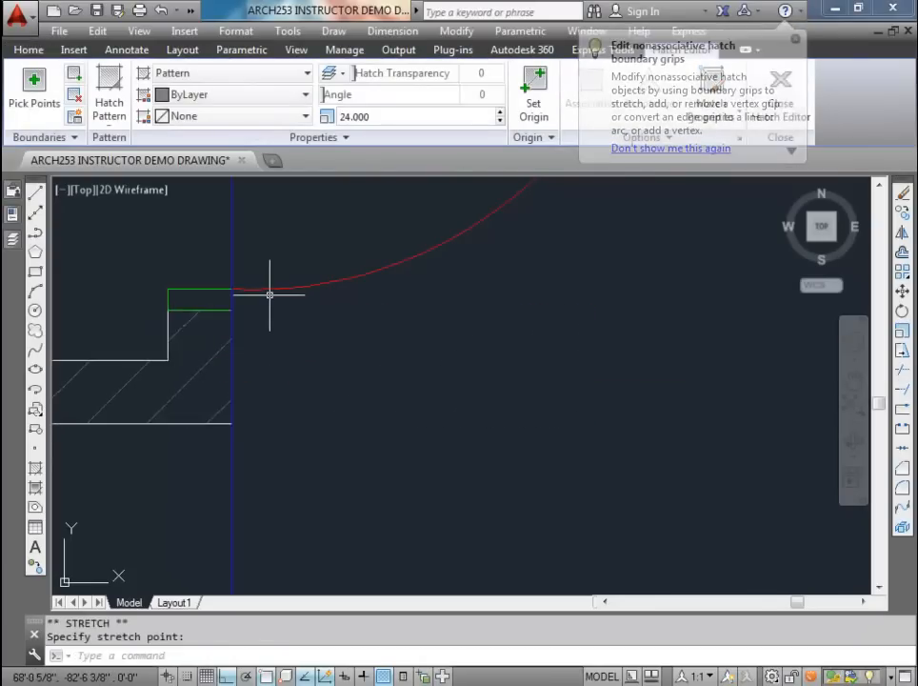
Step: Erase the vertical guide line crossing the relocated utility room wall
scroll(367, 419, "down", 6)
left_click(347, 462)
left_click(316, 445)
key("Delete")
Step: Erase the remaining horizontal and vertical guide lines above the utility room
middle_click_drag(338, 317, 440, 461)
left_click(432, 336)
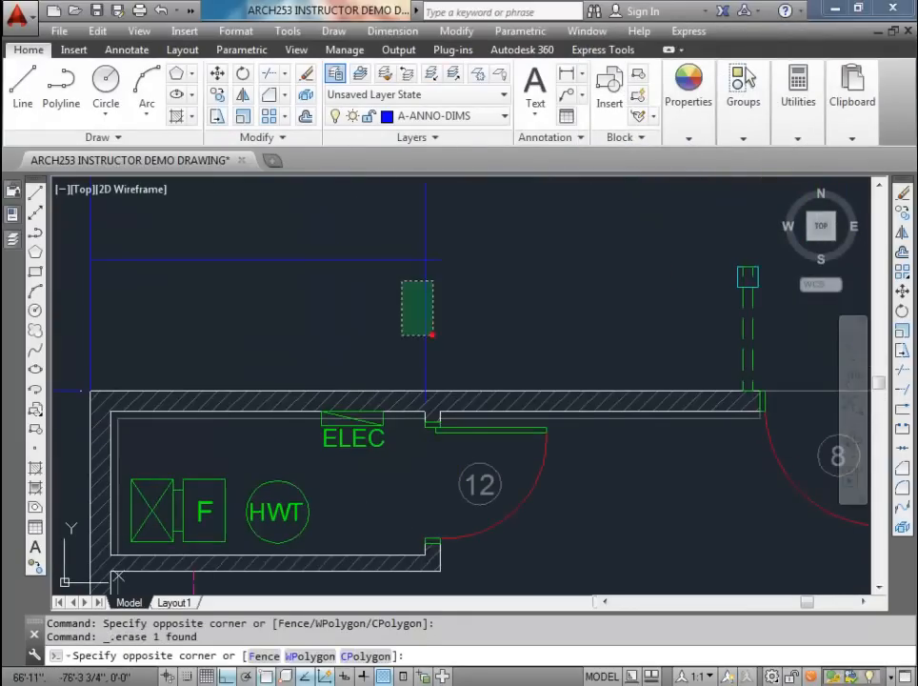
left_click(398, 280)
key("Escape")
key("Escape")
scroll(388, 279, "down", 4)
left_click(377, 303)
left_click(352, 257)
key("Delete")
left_click(260, 247)
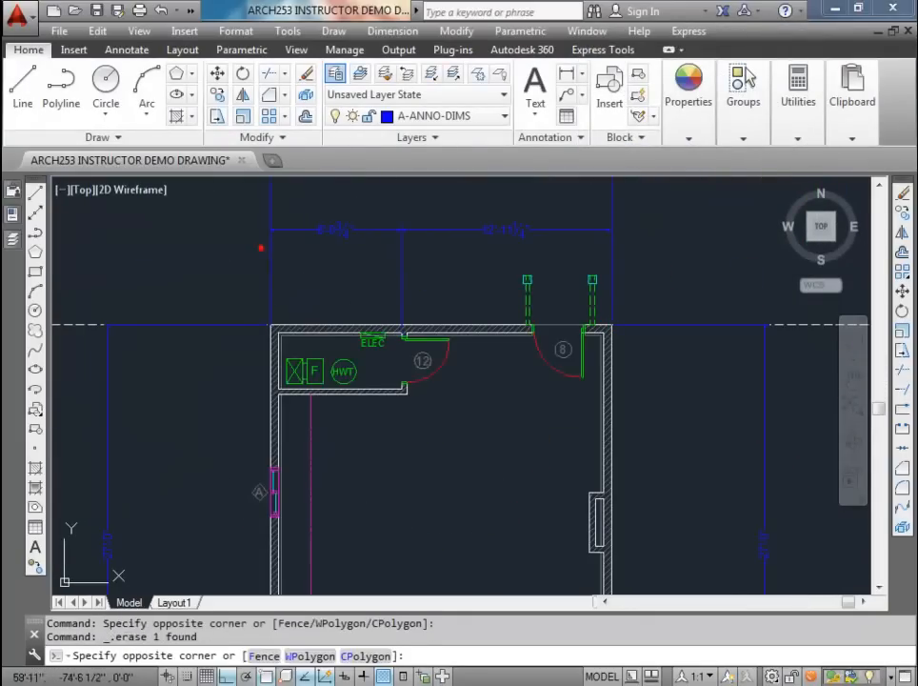
left_click(279, 332)
key("Delete")
Step: Examine the relocated utility room wall and the dimension strings above the building
scroll(358, 346, "up", 4)
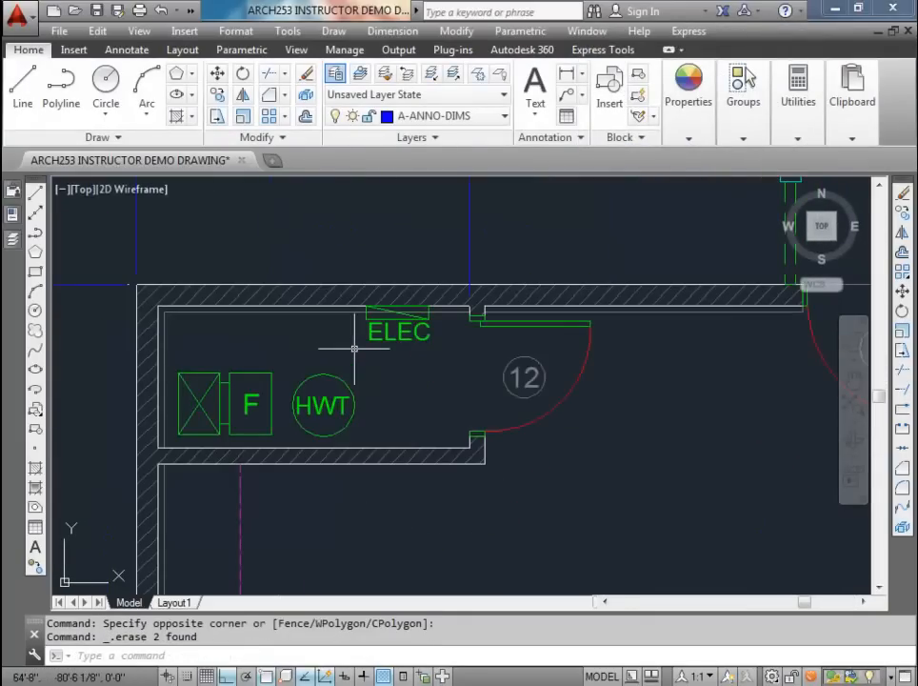
scroll(362, 331, "down", 4)
middle_click_drag(391, 351, 476, 428)
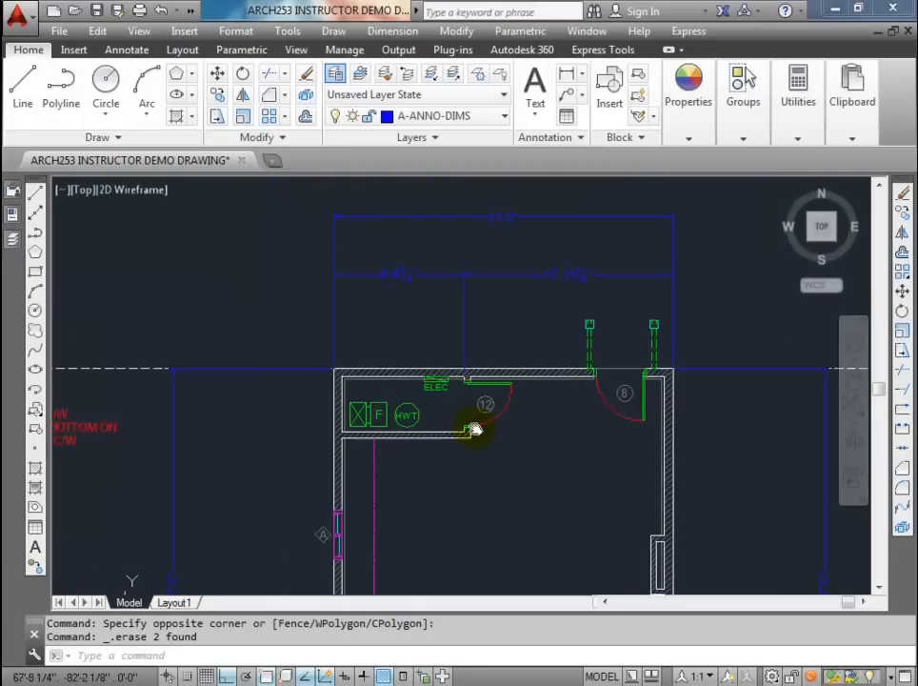
scroll(449, 327, "up", 2)
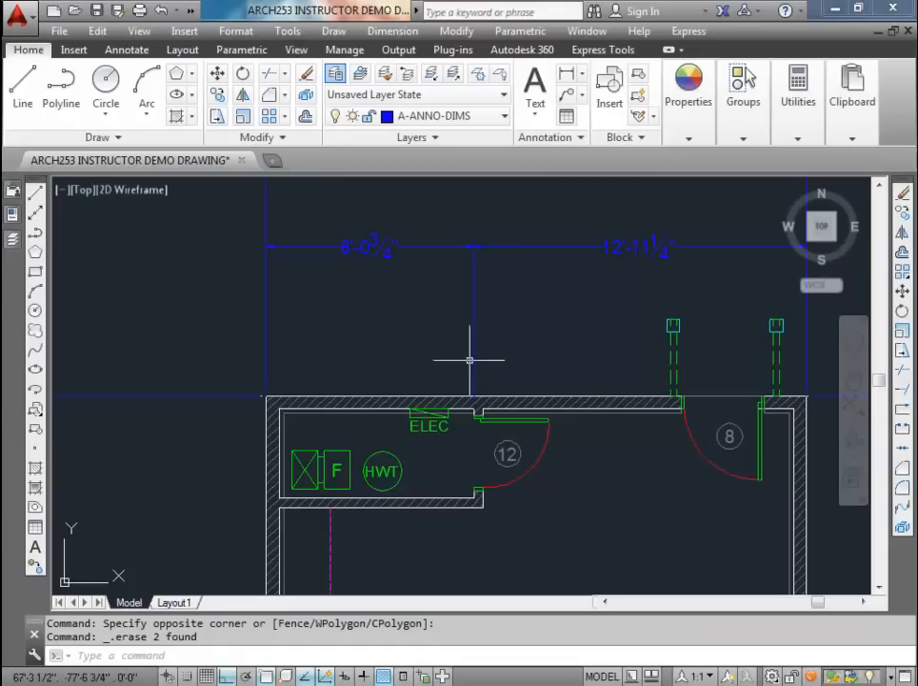
scroll(437, 302, "down", 2)
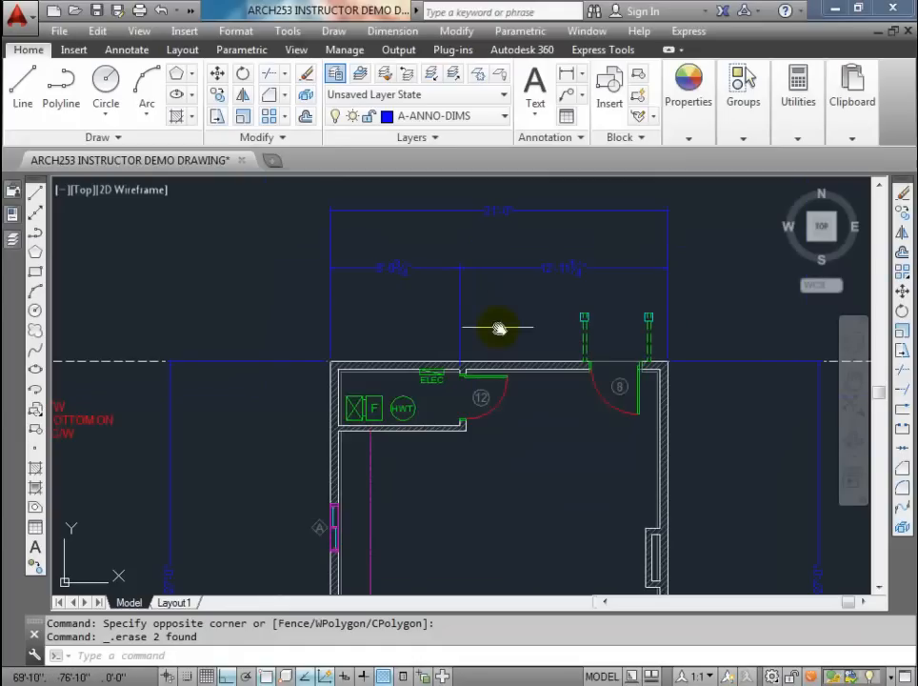
middle_click_drag(499, 328, 505, 295)
scroll(467, 333, "up", 4)
scroll(467, 362, "down", 4)
Step: Add a horizontal linear dimension from the right wall bump-out's inner corner to the wall's outer face, placed above the bump-out
middle_click_drag(659, 520, 613, 434)
left_click(559, 79)
scroll(623, 452, "up", 4)
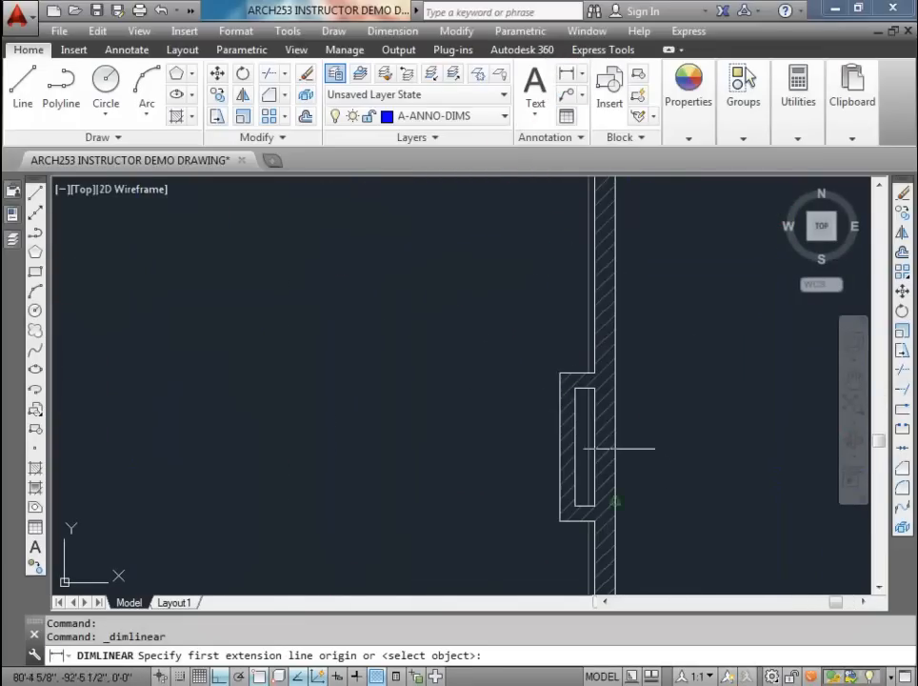
left_click(558, 373)
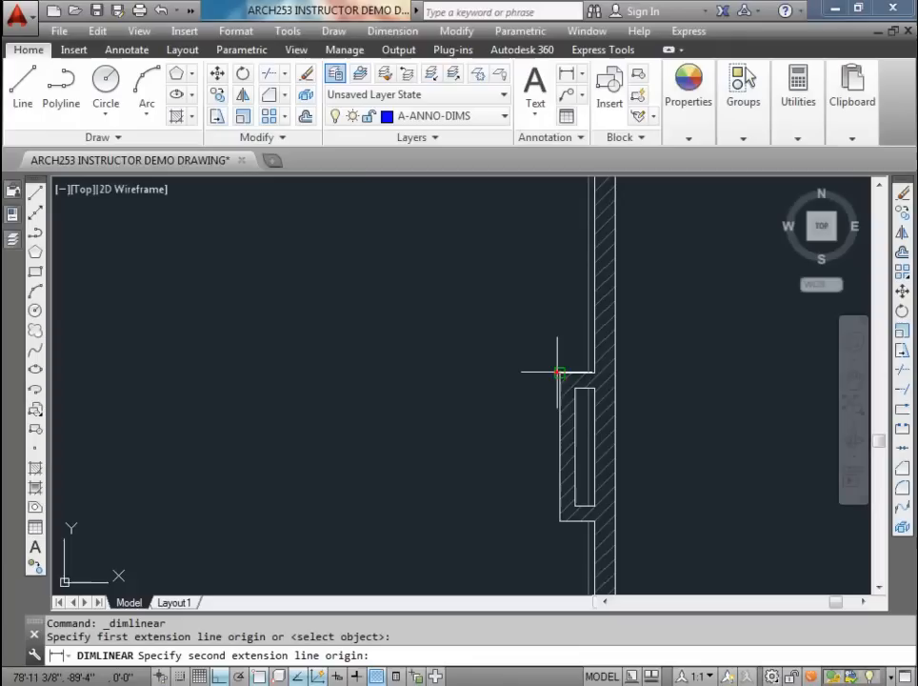
left_click(614, 373)
left_click(606, 321)
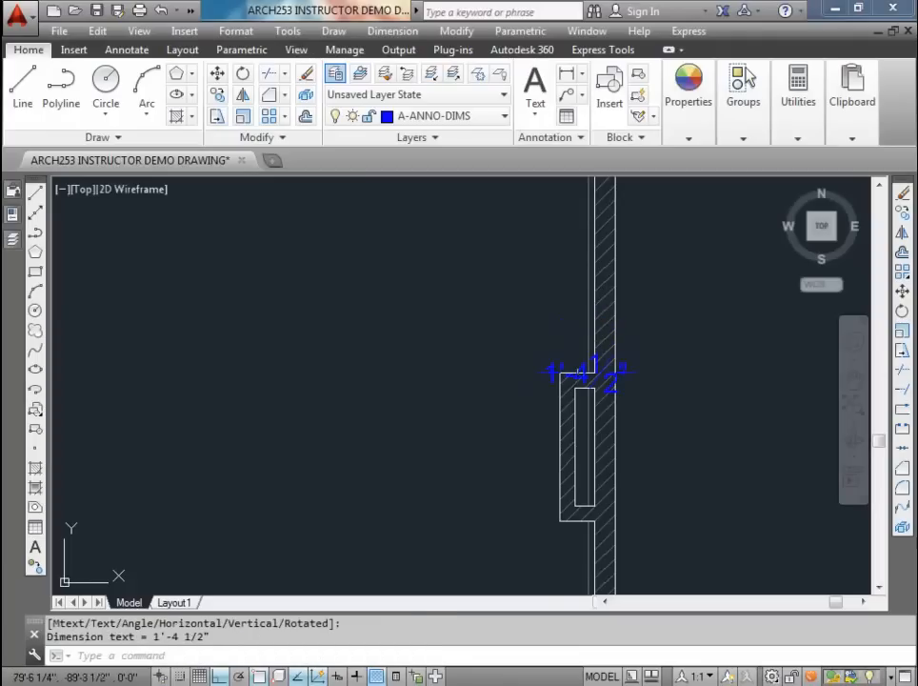
Step: Move the bump-out dimension's text into the room, clear of the wall and its extension lines
left_click(586, 373)
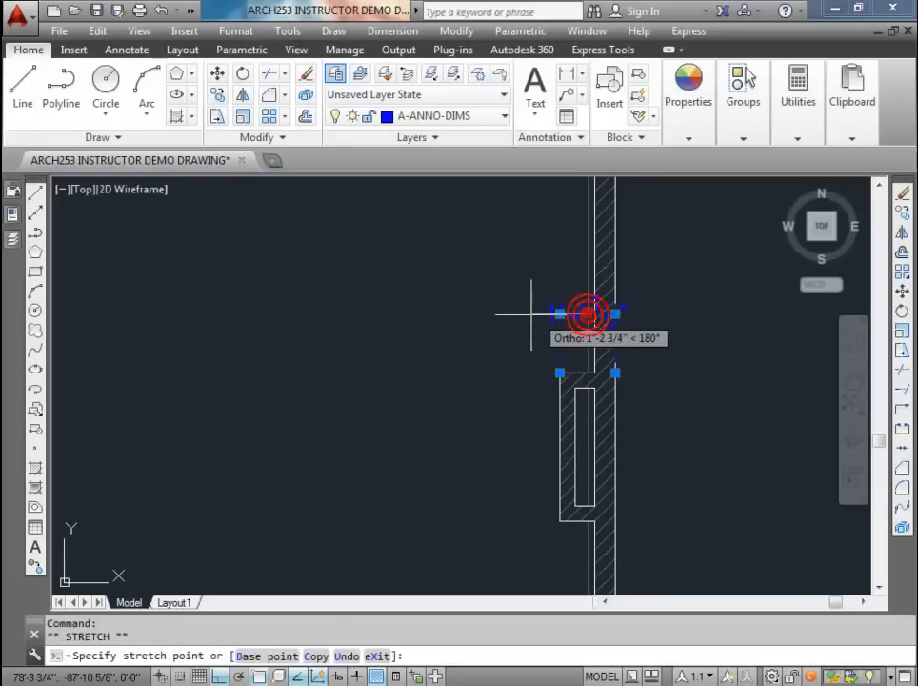
key("Escape")
key("Escape")
Step: Stretch the bump-out dimension's extension line origin at the outer wall face up toward the dimension line
scroll(571, 305, "up", 5)
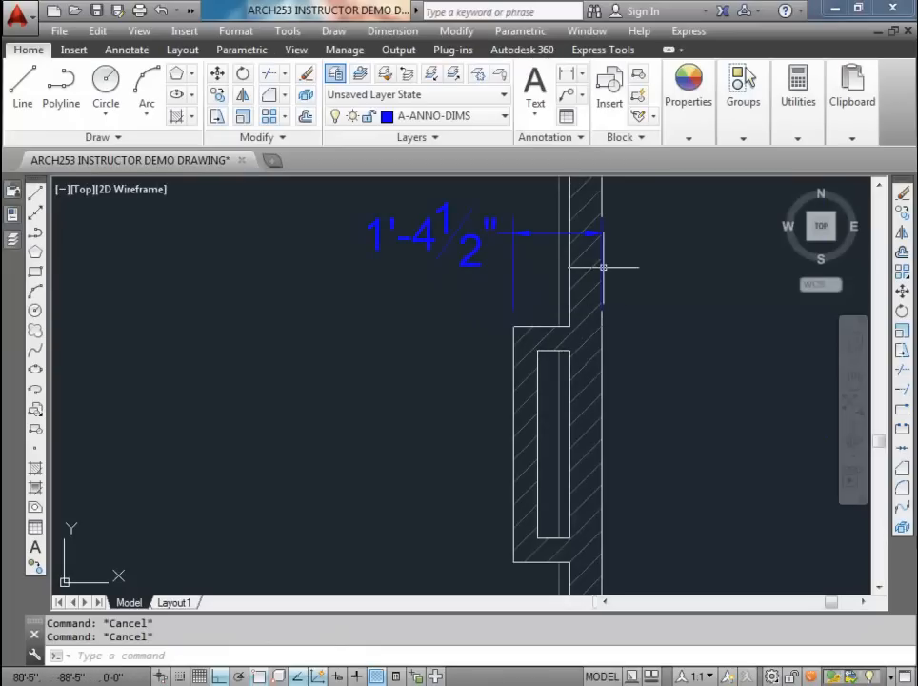
left_click(601, 326)
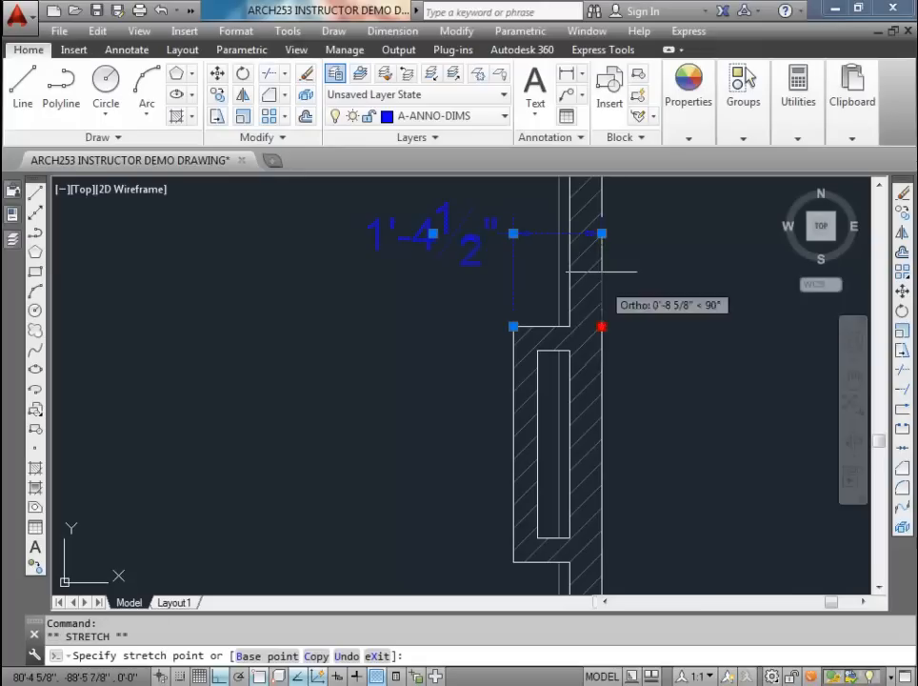
key("Escape")
key("Escape")
scroll(557, 286, "down", 5)
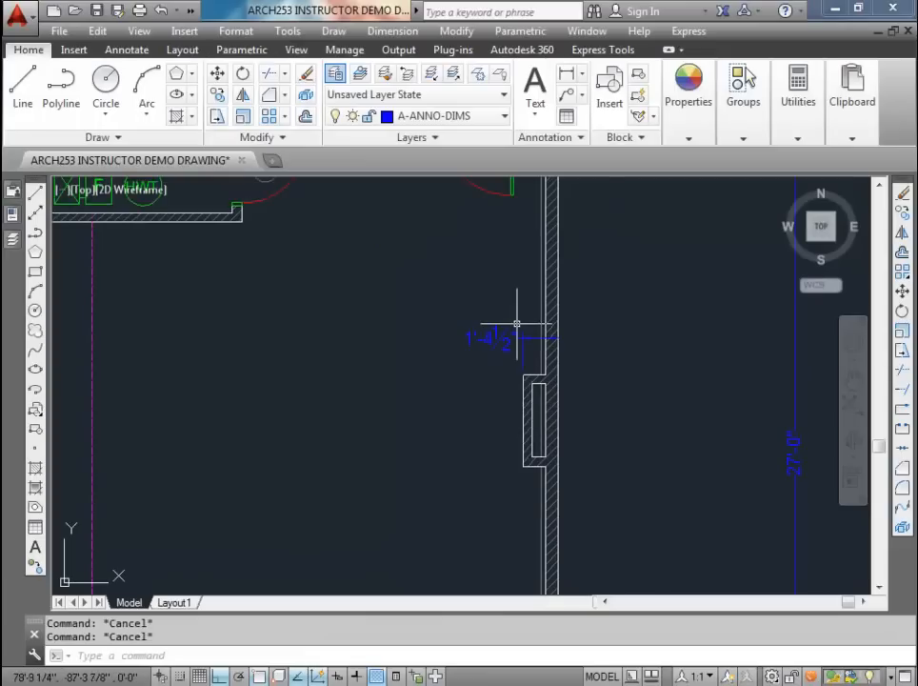
scroll(514, 348, "down", 2)
mouse_move(503, 420)
middle_mouse_down()
mouse_move(510, 322)
mouse_move(514, 430)
middle_mouse_up()
scroll(535, 397, "up", 2)
scroll(523, 392, "down", 4)
middle_click_drag(356, 346, 394, 392)
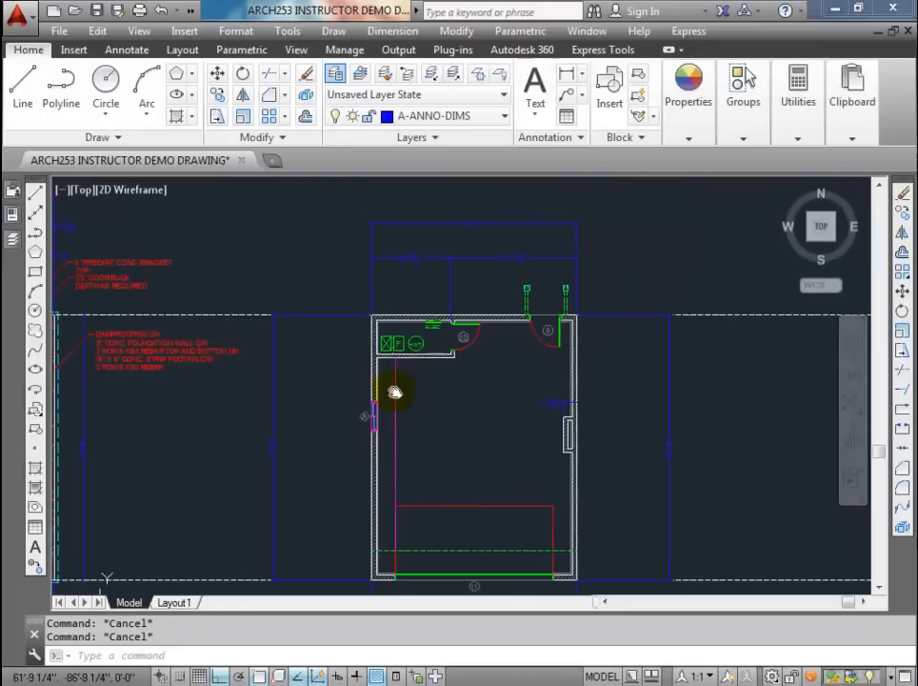
Step: Add a vertical linear dimension from the building's upper-left outer corner to the utility room wall's inner face, placed outside the left wall
left_click(564, 73)
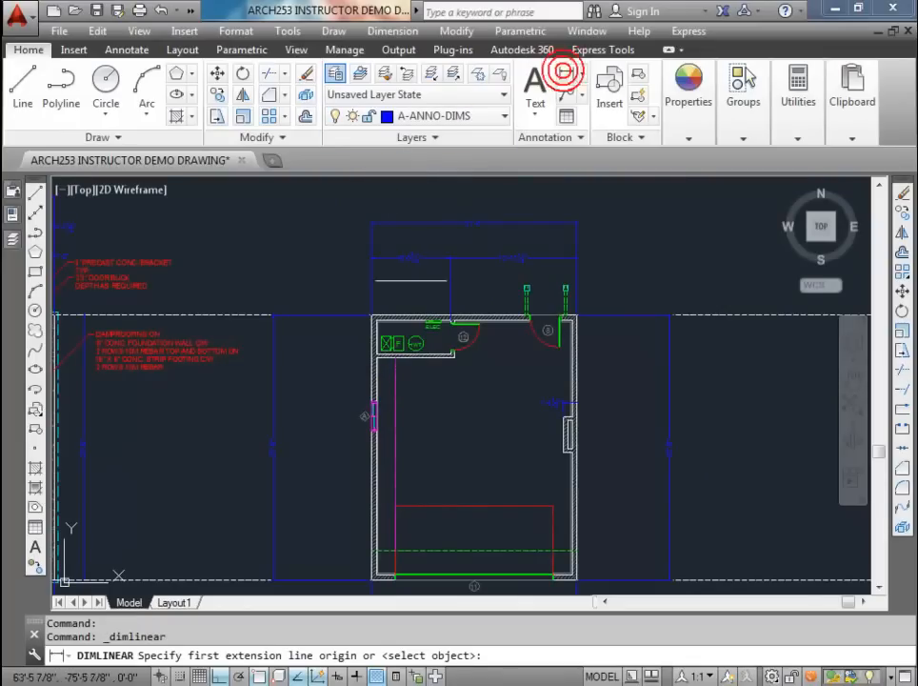
scroll(367, 313, "up", 5)
left_click(373, 303)
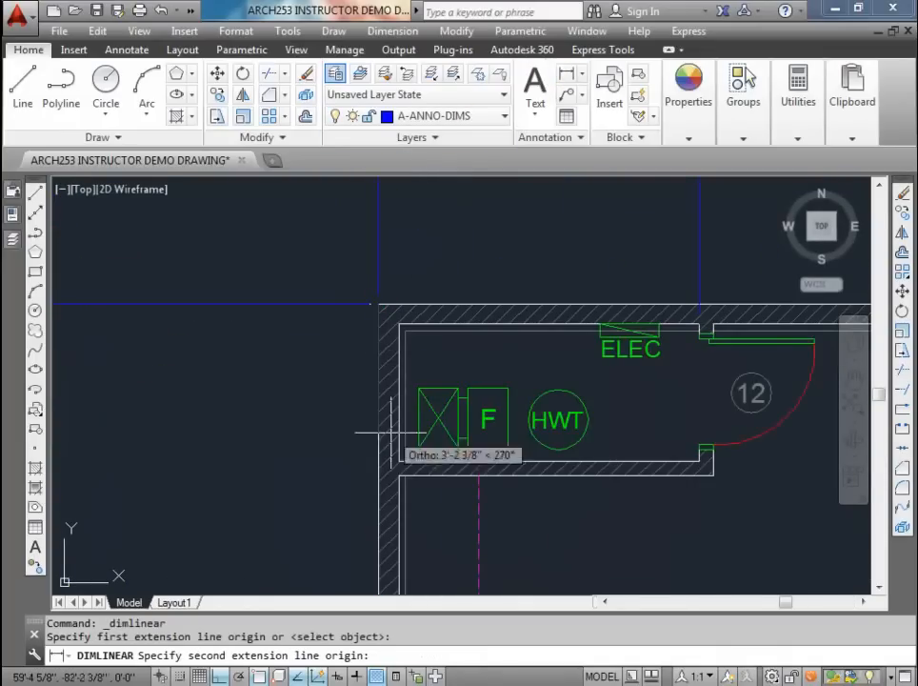
left_click(378, 460)
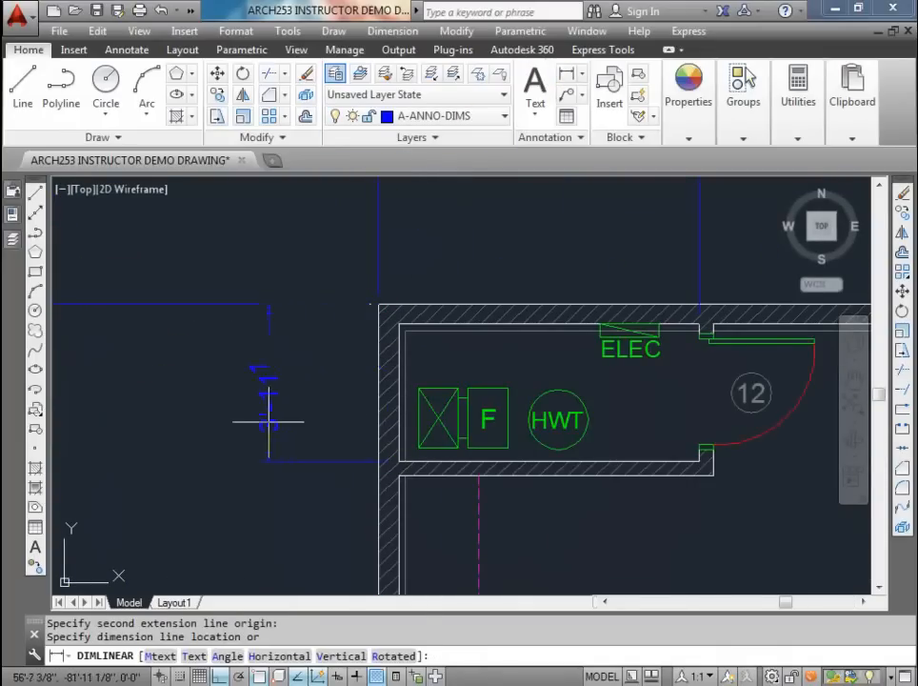
left_click(267, 419)
scroll(323, 318, "down", 3)
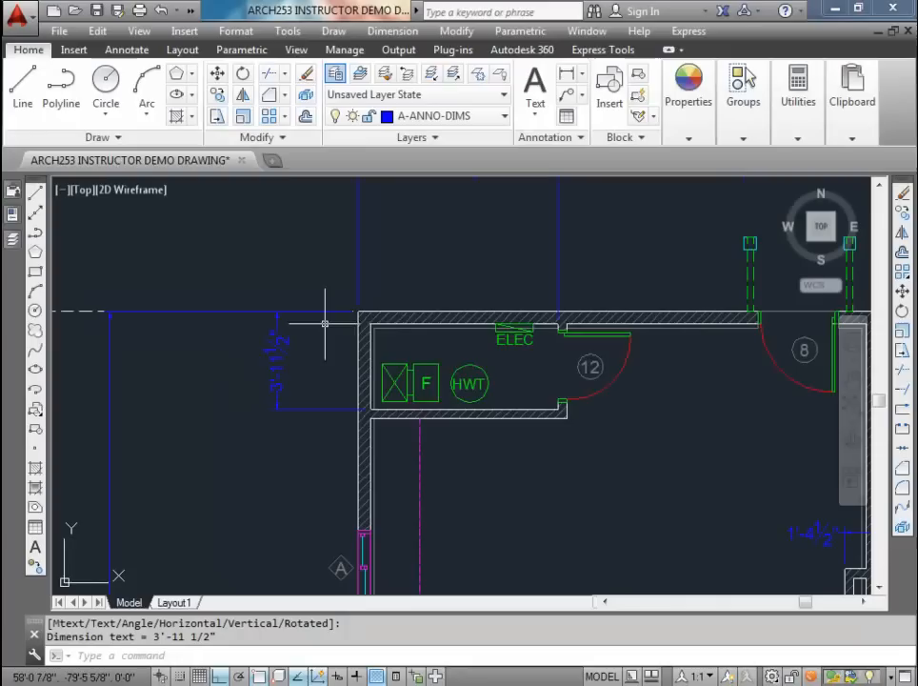
left_click(566, 84)
middle_click_drag(417, 496, 431, 286)
scroll(430, 286, "down", 4)
key("Escape")
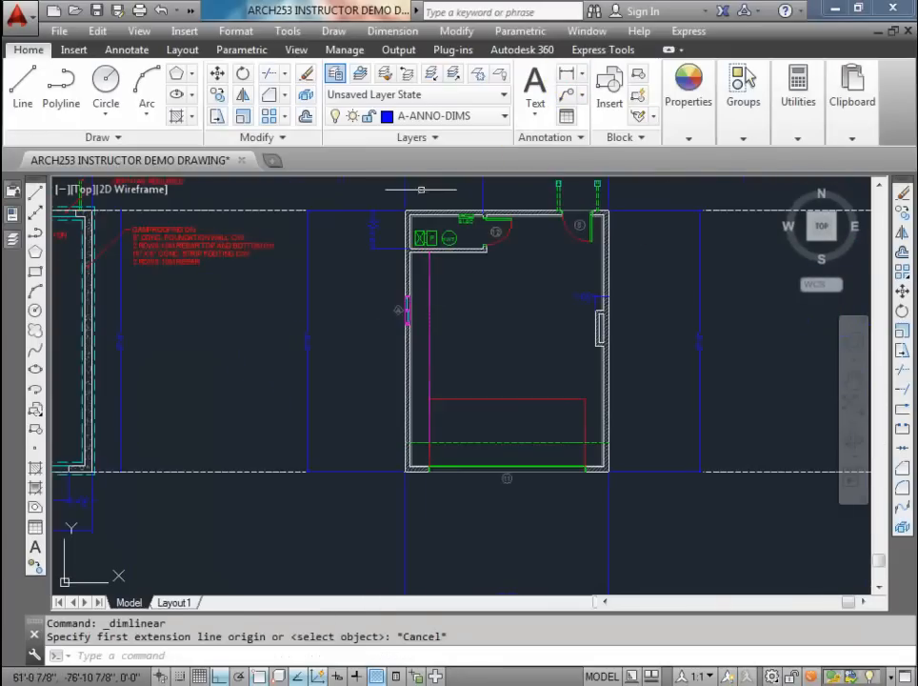
key("Escape")
Step: Continue the left-side dimension string from the utility room wall down to the building's lower-left outer corner
left_click(127, 49)
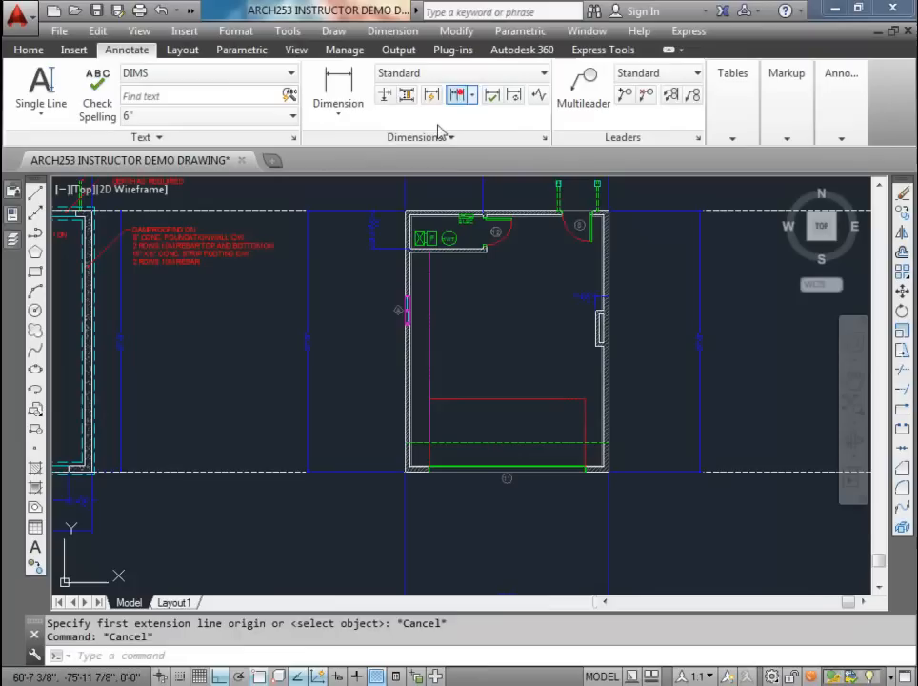
left_click(457, 94)
scroll(408, 482, "up", 6)
left_click(408, 419)
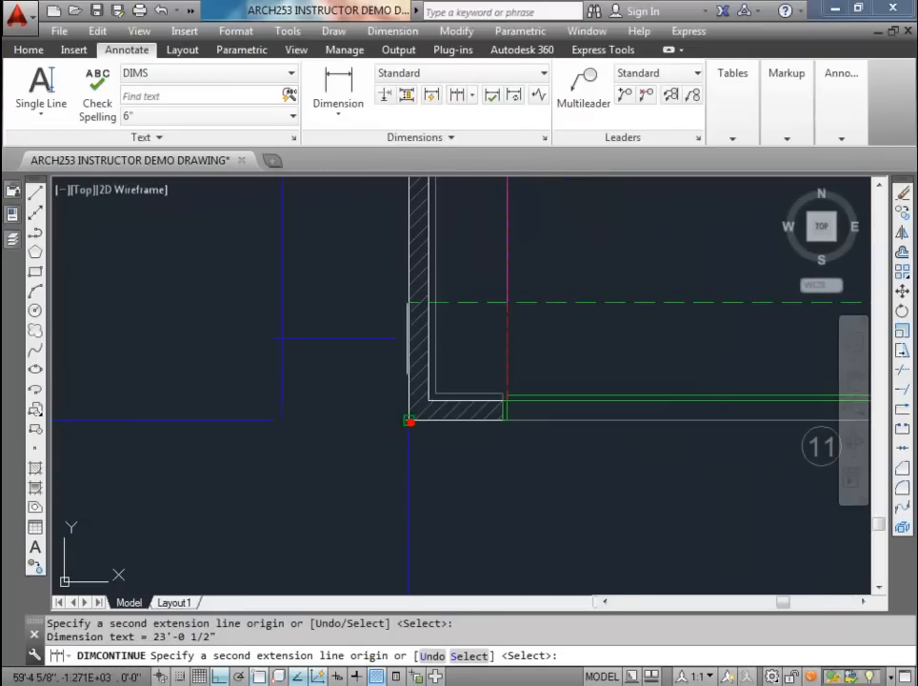
key("Escape")
Step: Add a vertical linear dimension from the building's upper-right outer corner to the bump-out's upper edge, placed outside the right wall
scroll(389, 318, "down", 6)
scroll(414, 308, "up", 2)
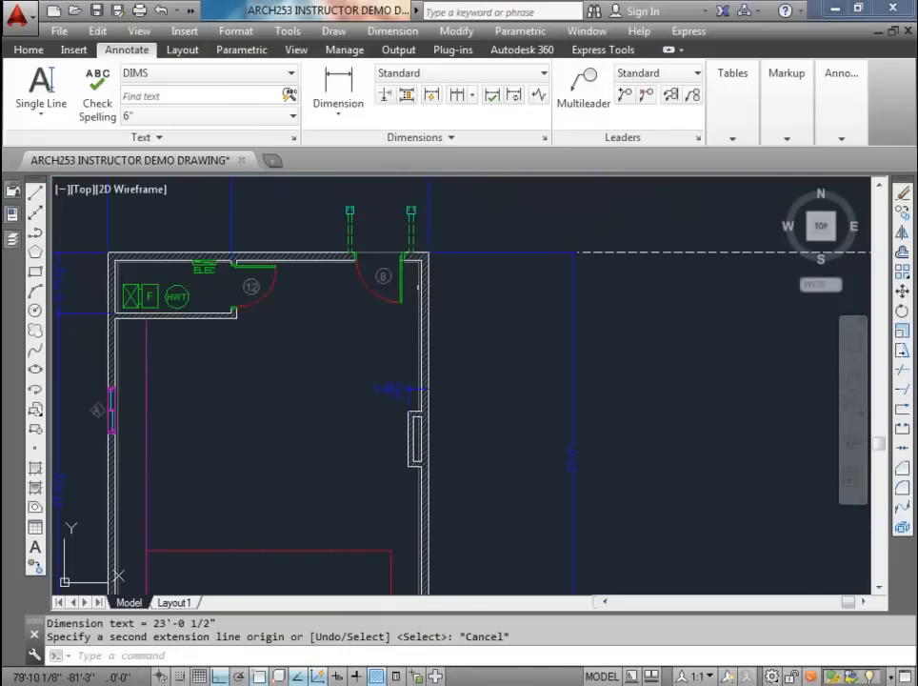
left_click(338, 92)
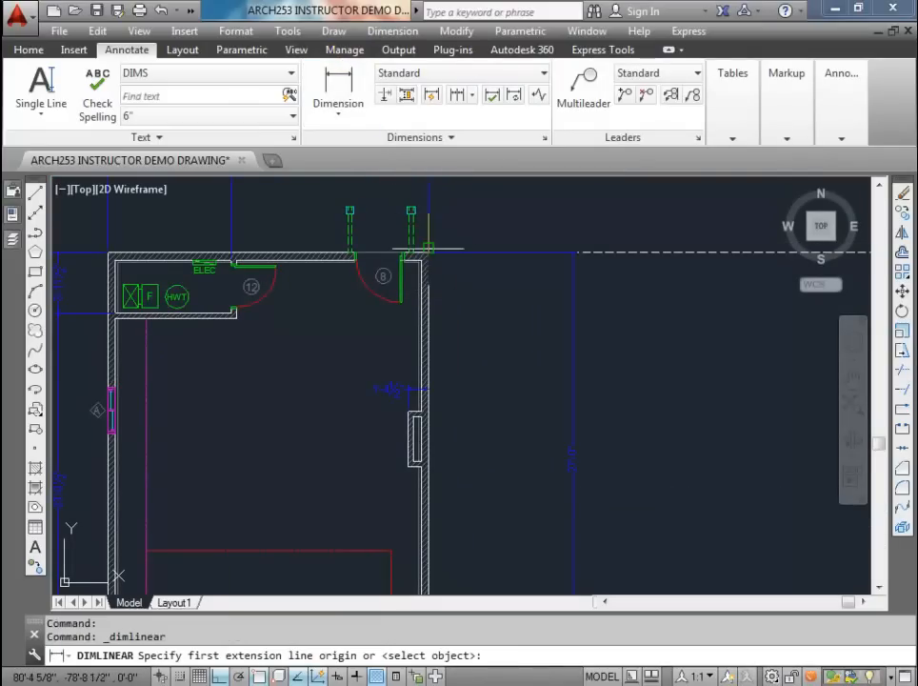
left_click(423, 250)
scroll(410, 415, "up", 4)
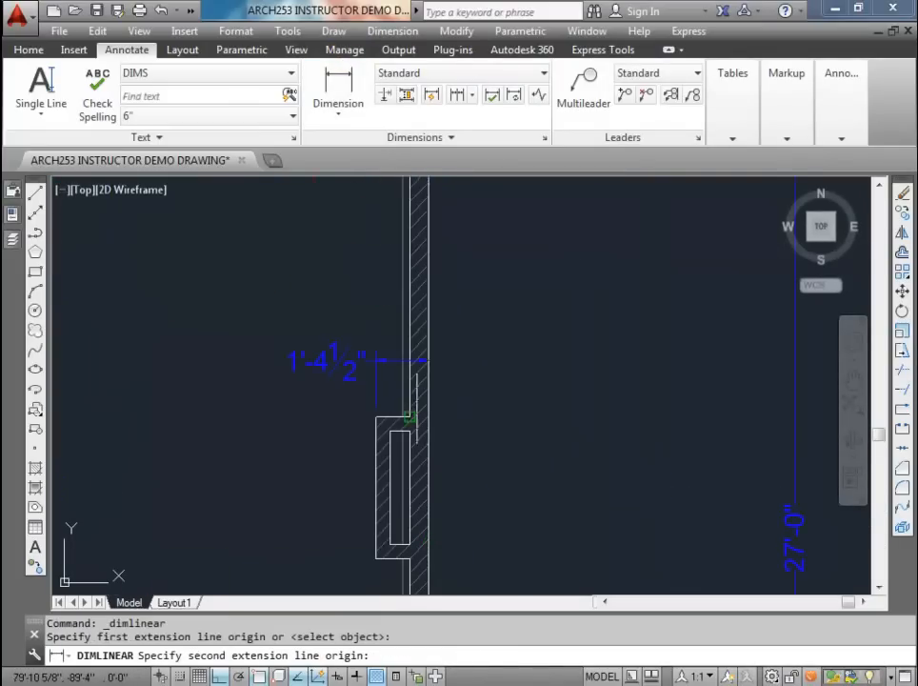
left_click(409, 417)
scroll(491, 363, "down", 4)
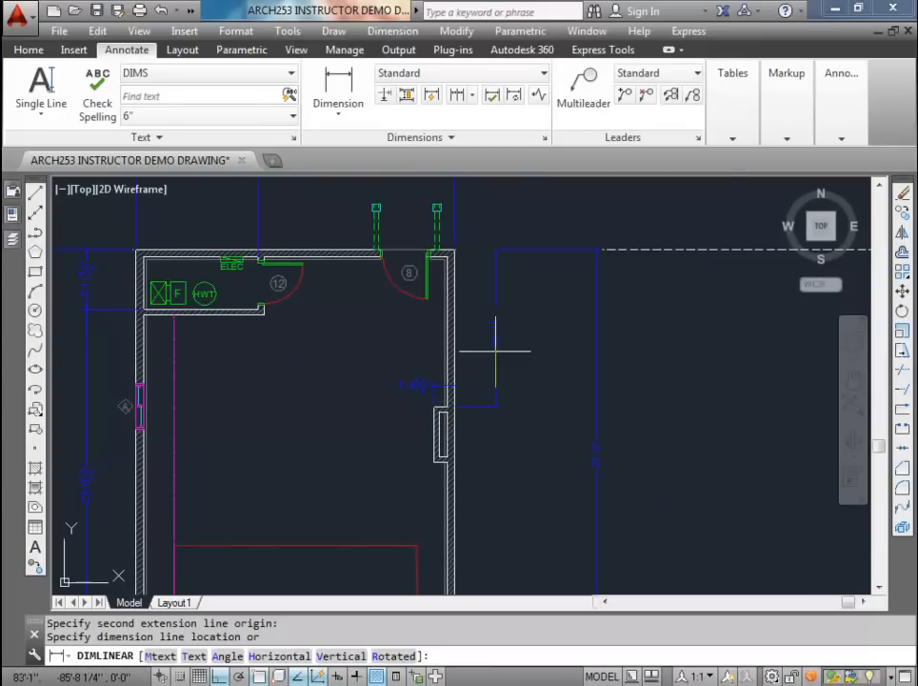
left_click(506, 329)
Step: Continue the right-side dimension string to the lower corner of the bump-out's inner recess and on to the building's lower-right outer corner
left_click(466, 100)
scroll(441, 447, "up", 5)
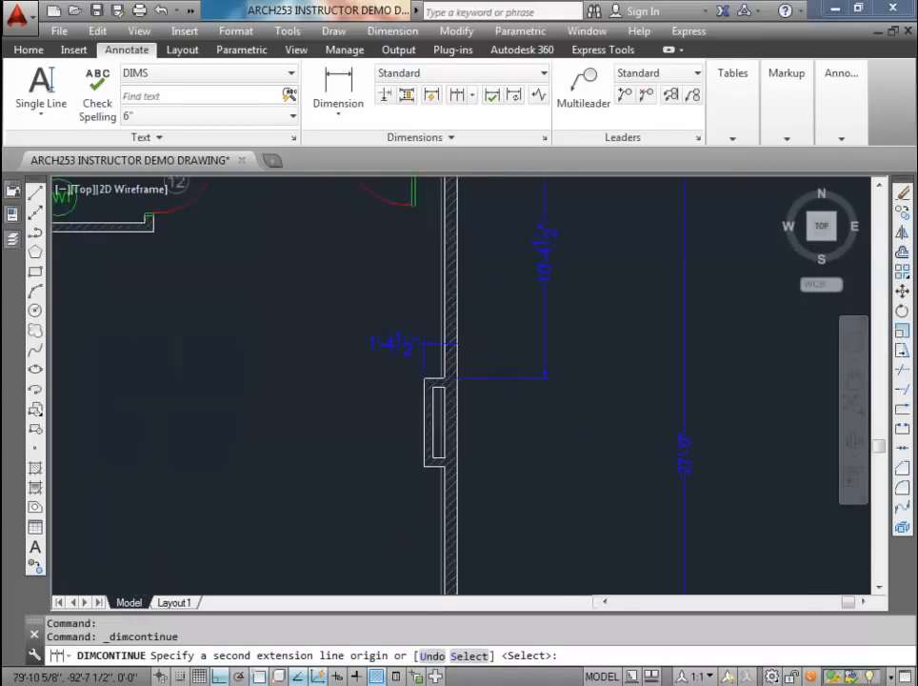
left_click(443, 455)
scroll(495, 440, "down", 4)
middle_click_drag(496, 440, 500, 274)
middle_click_drag(493, 468, 493, 431)
scroll(492, 431, "up", 4)
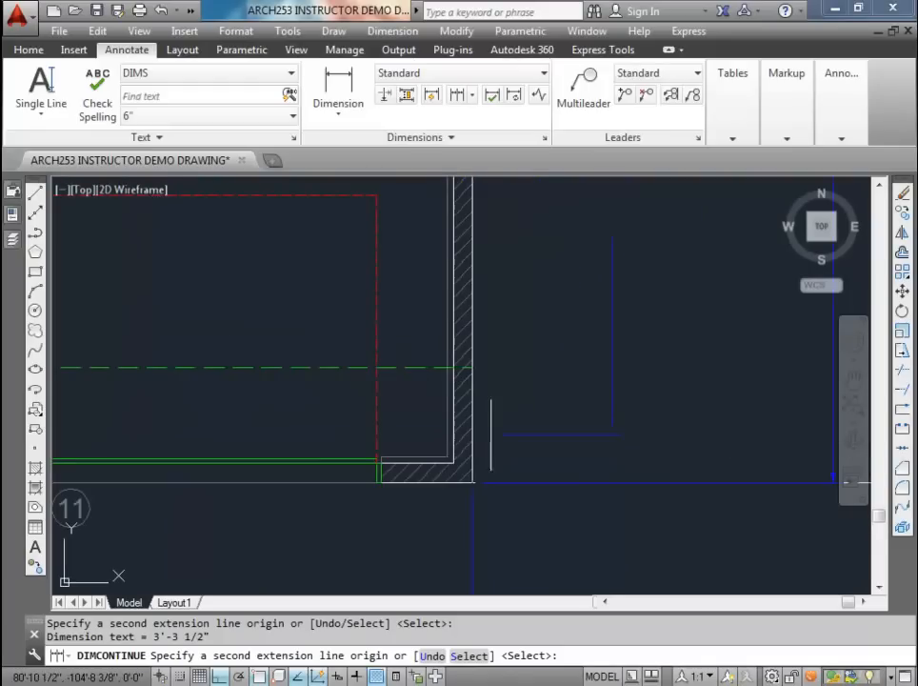
left_click(470, 476)
key("Escape")
key("Escape")
Step: Examine the new dimension strings around the bump-out, the utility room and the side walls
scroll(491, 367, "down", 4)
middle_click_drag(497, 360, 505, 510)
scroll(500, 331, "up", 4)
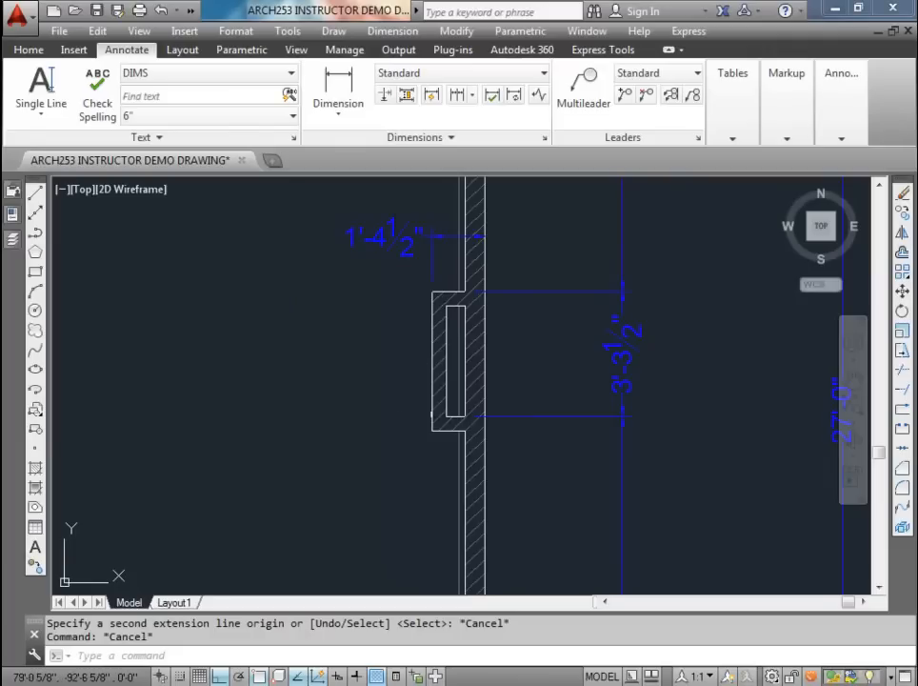
scroll(447, 396, "down", 6)
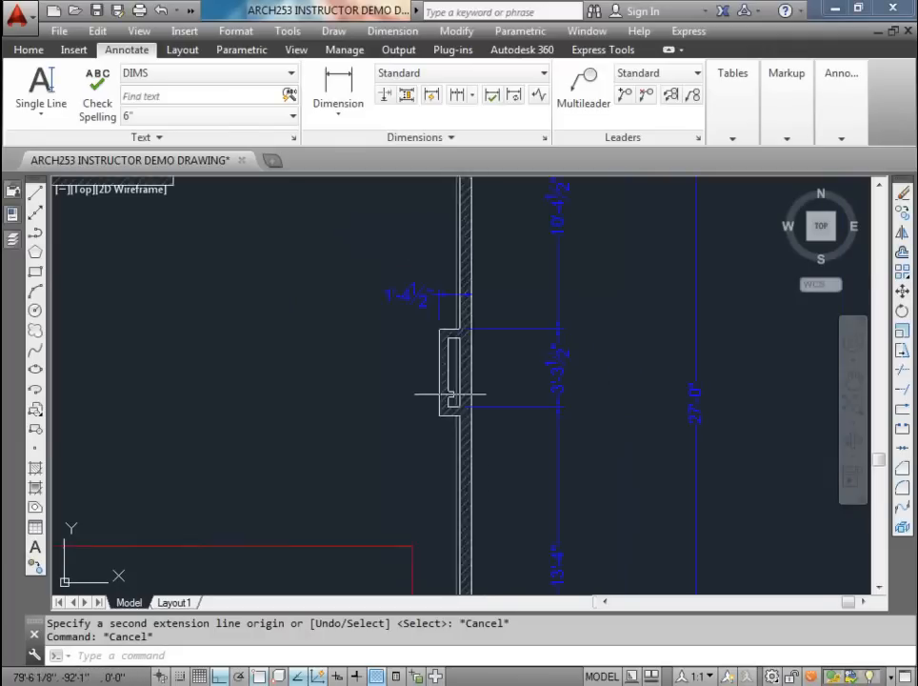
middle_click_drag(359, 393, 457, 438)
scroll(409, 355, "up", 2)
scroll(408, 355, "down", 2)
middle_click_drag(408, 355, 474, 399)
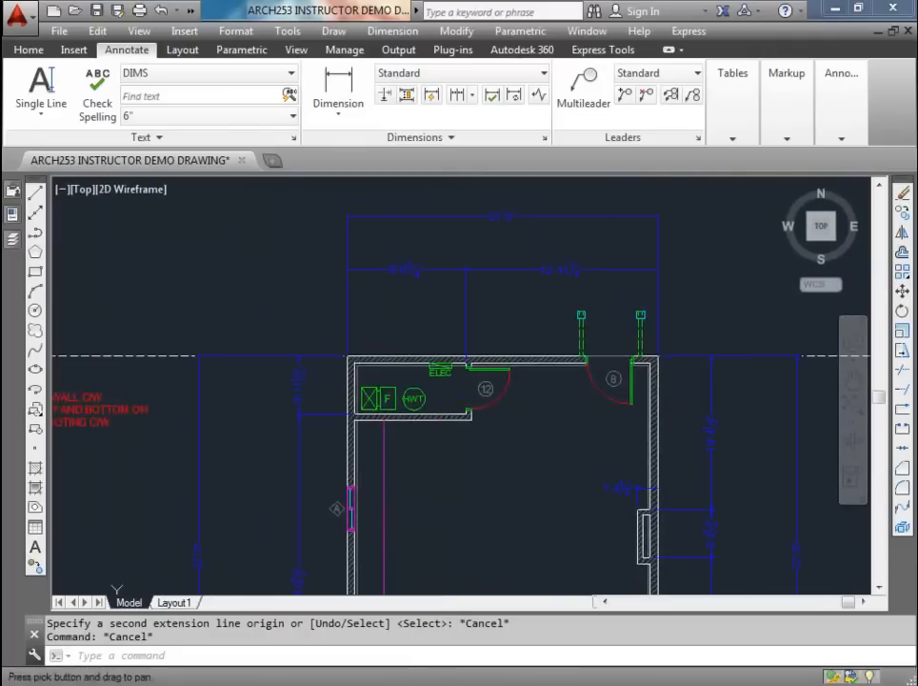
scroll(482, 353, "up", 4)
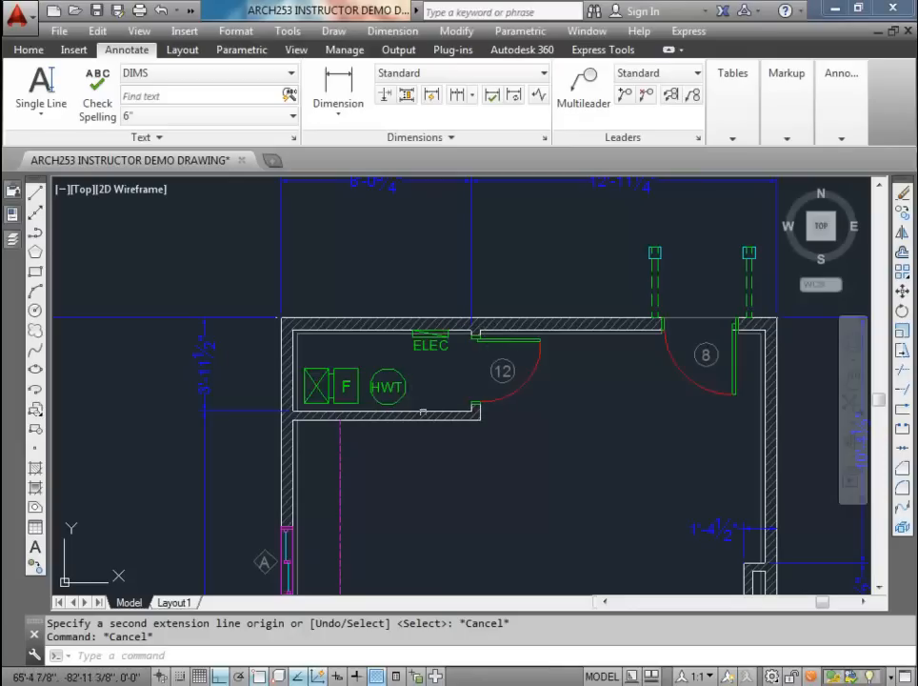
scroll(457, 415, "down", 2)
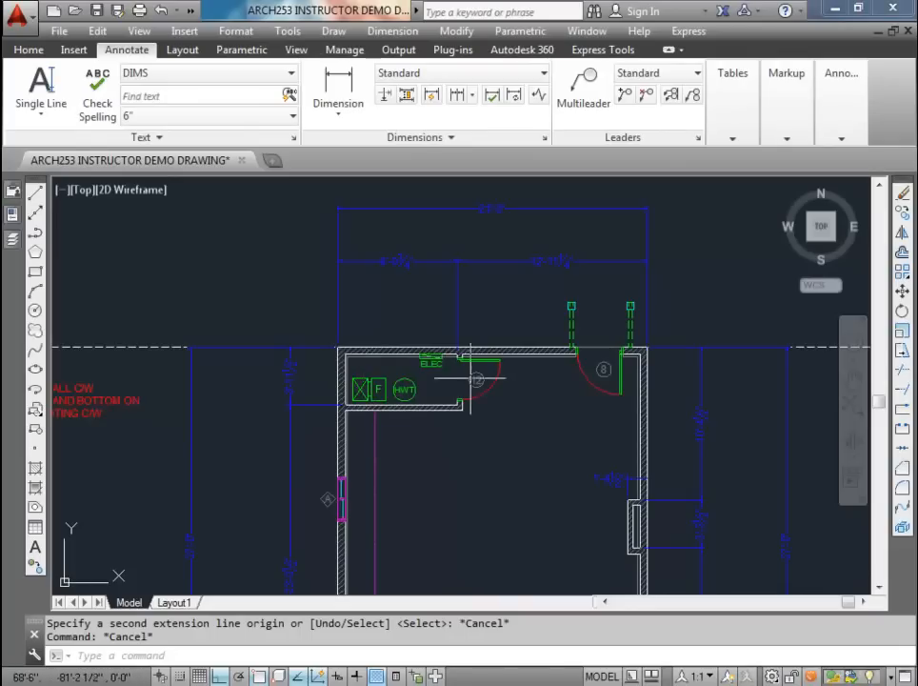
scroll(468, 375, "up", 2)
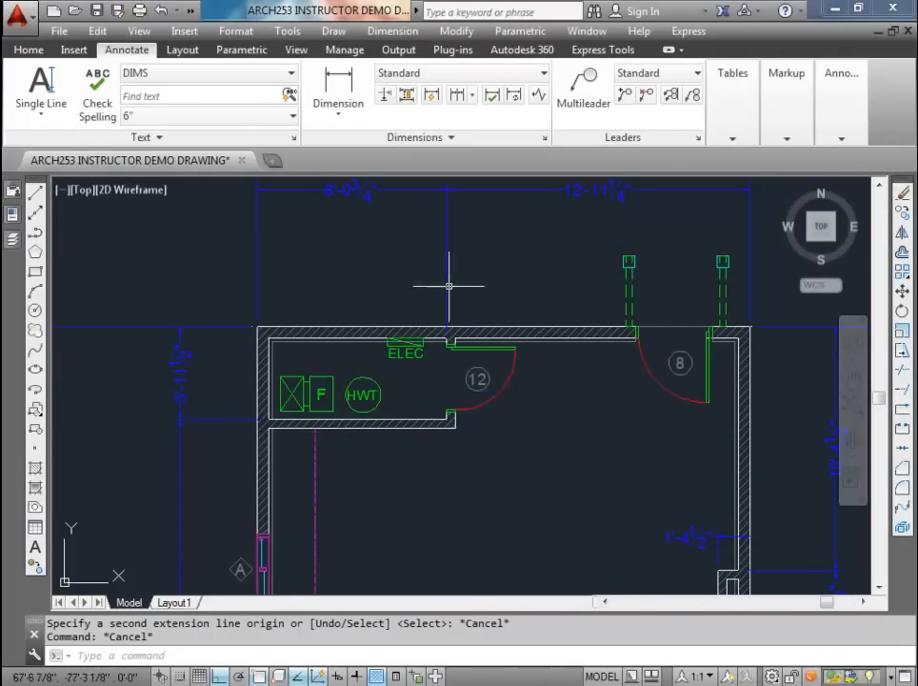
scroll(447, 337, "down", 4)
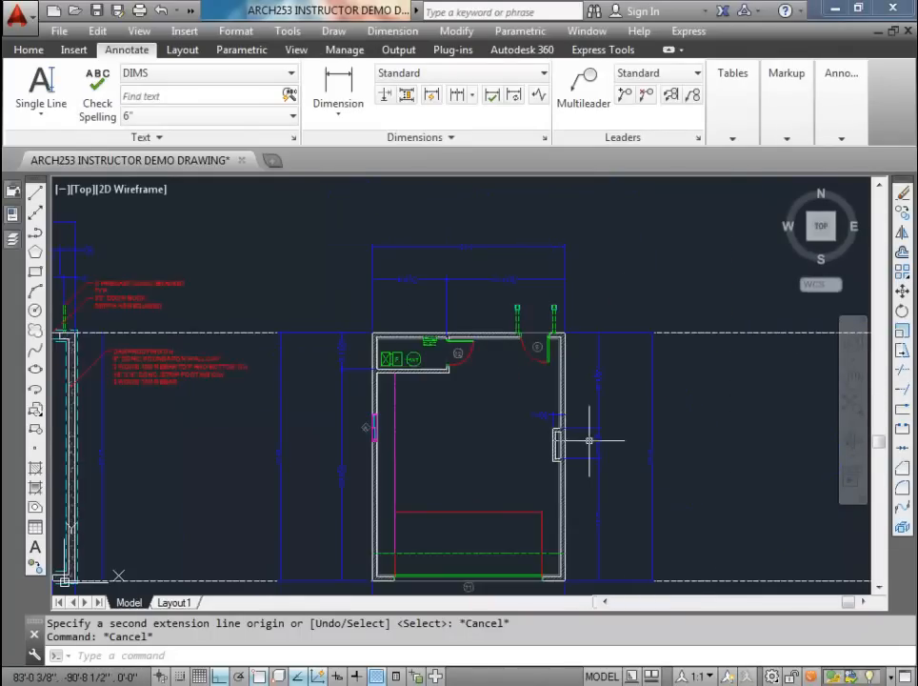
scroll(588, 440, "up", 4)
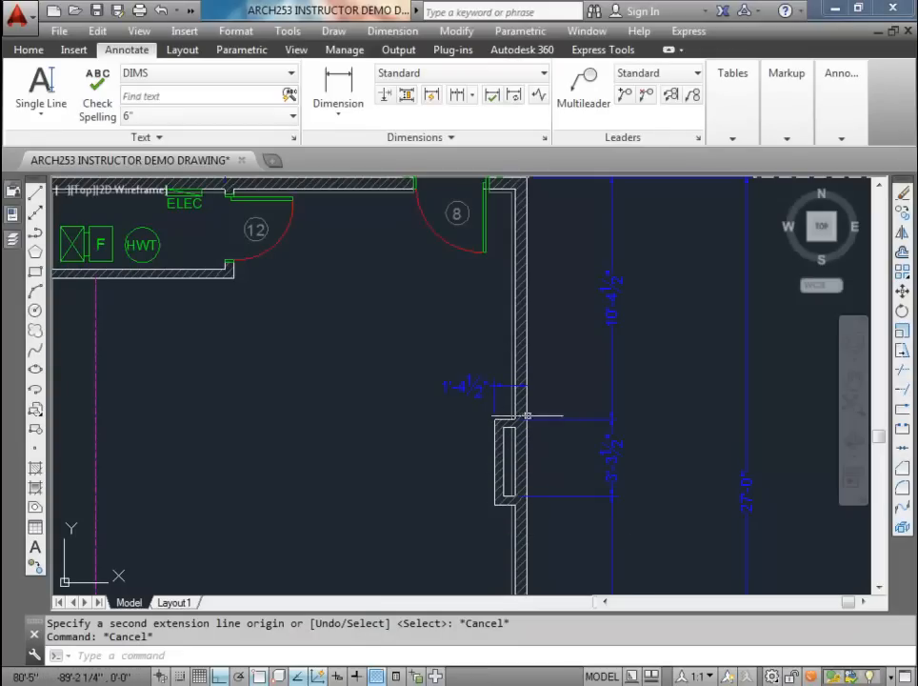
scroll(527, 416, "down", 5)
scroll(498, 420, "up", 2)
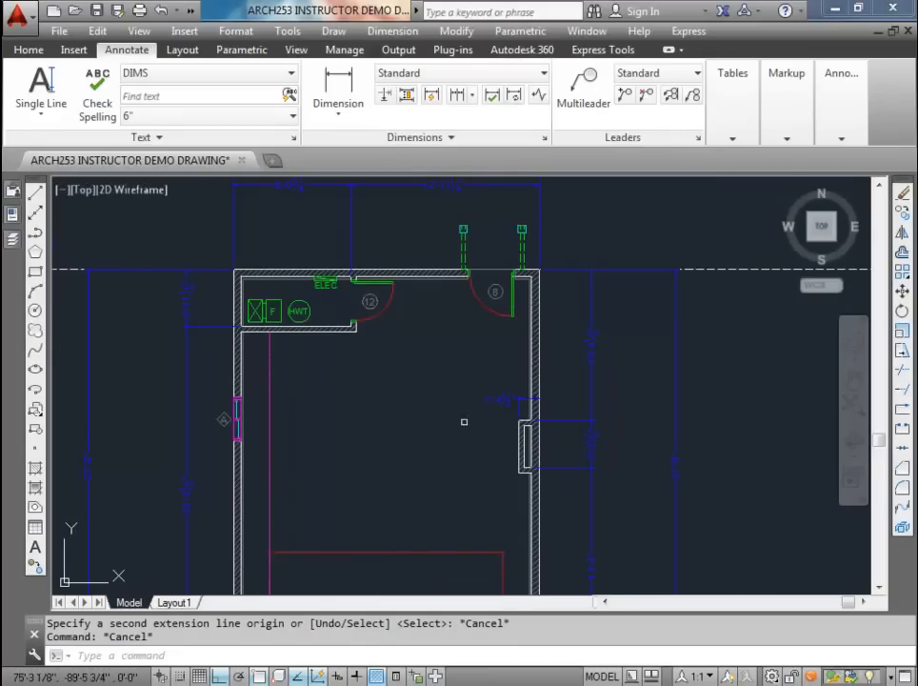
middle_click_drag(457, 434, 467, 337)
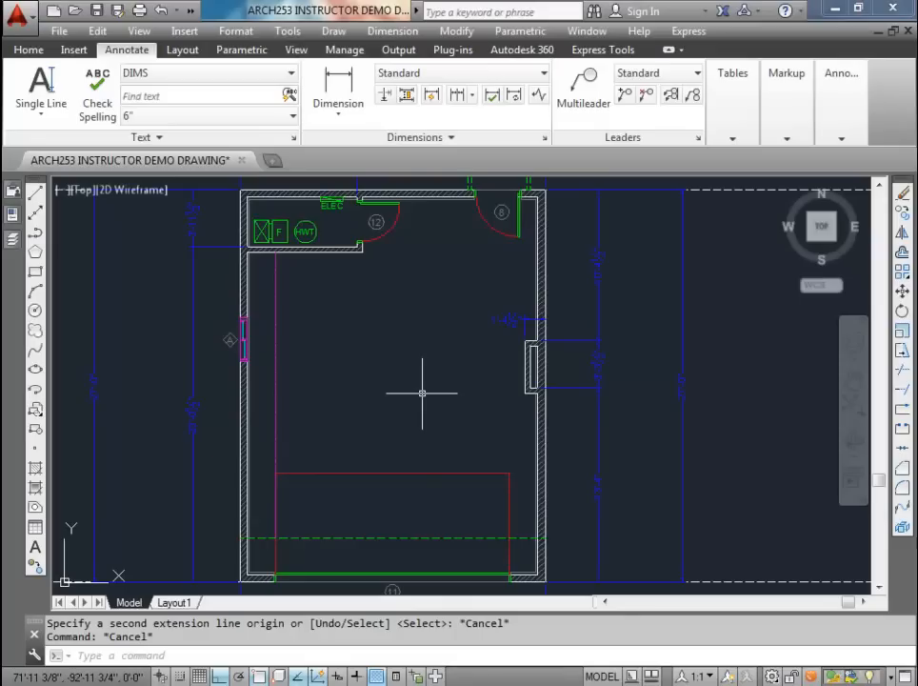
Step: Add a horizontal linear dimension from the building's upper-right outer corner to the midpoint of door 8's opening, placed below the upper dimension string
middle_click_drag(389, 401, 439, 441)
middle_click_drag(458, 363, 462, 523)
scroll(463, 435, "up", 2)
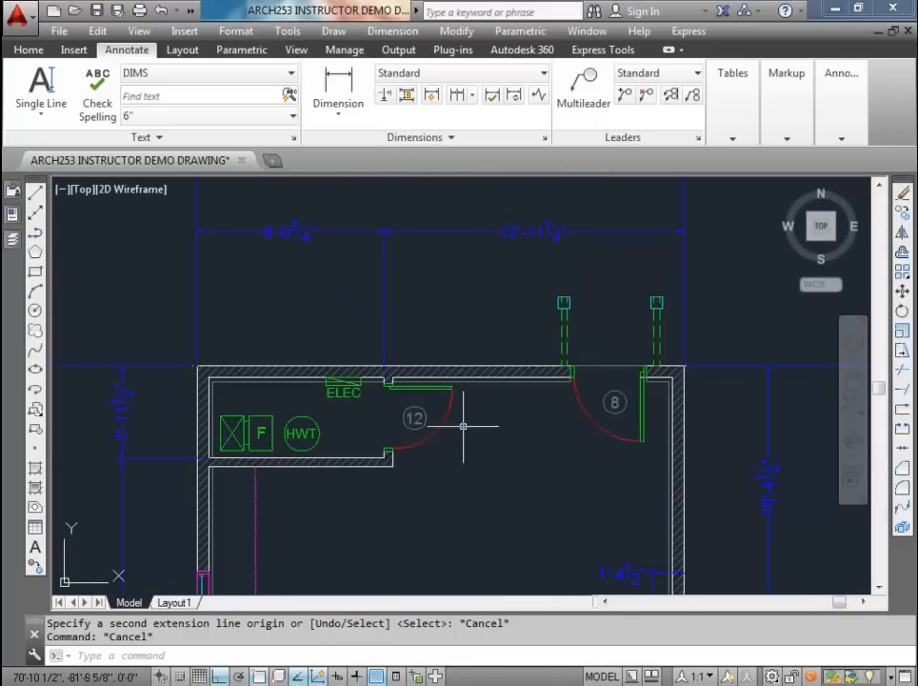
middle_click_drag(467, 425, 430, 454)
left_click(337, 90)
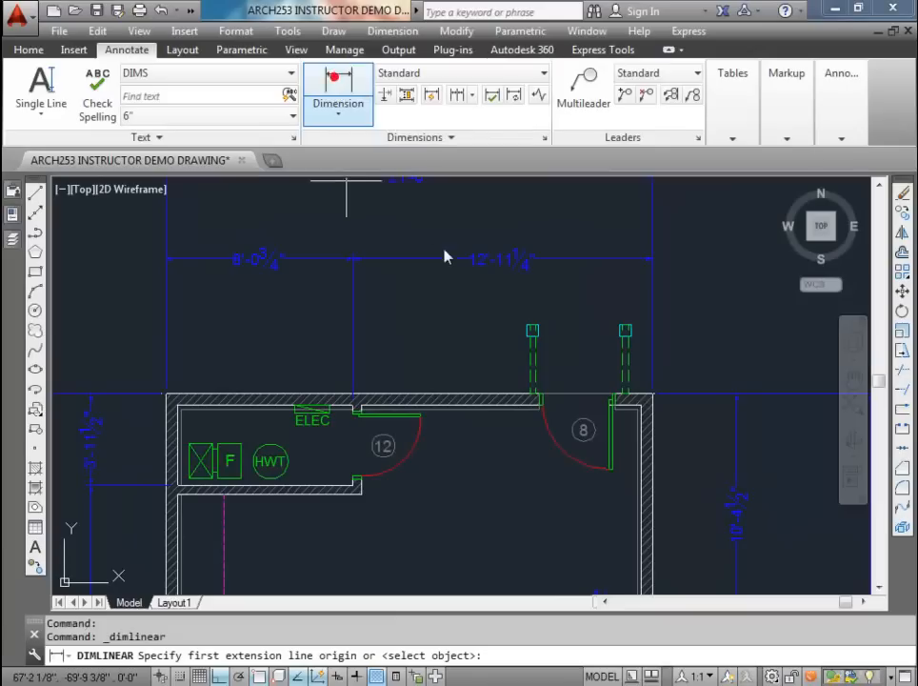
left_click(652, 393)
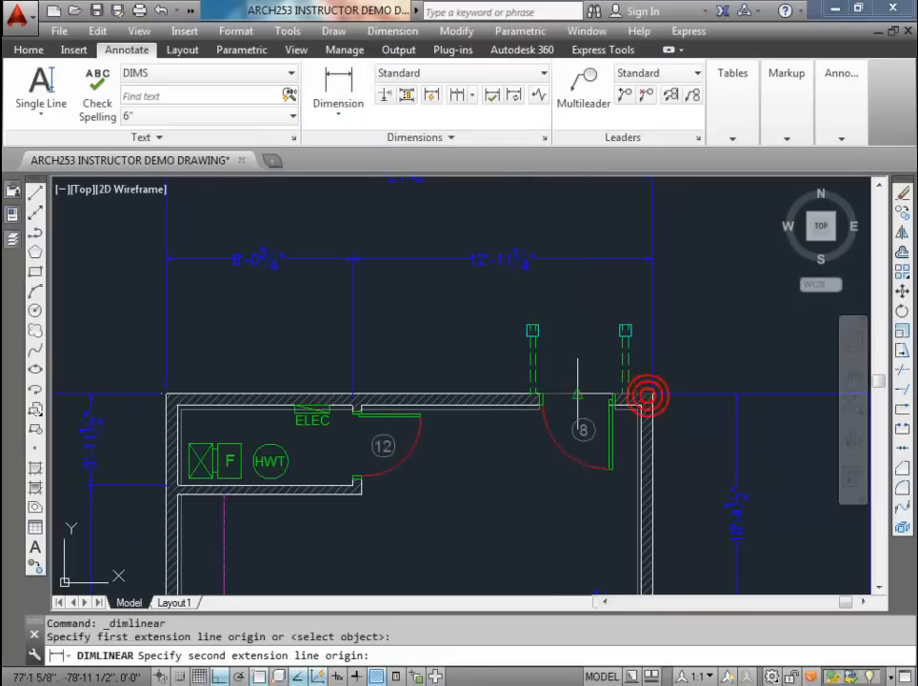
left_click(576, 392)
left_click(576, 295)
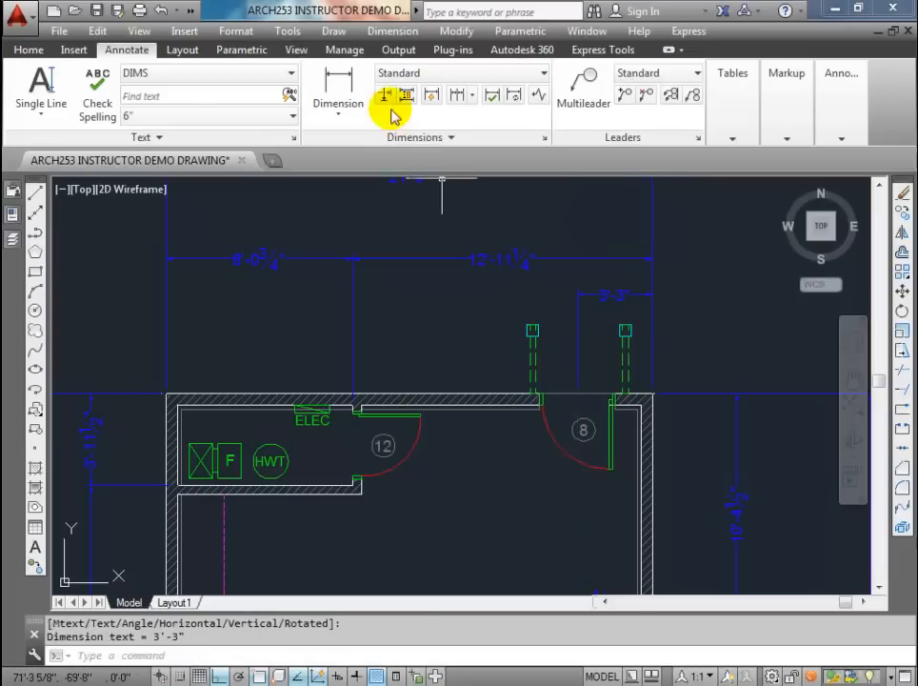
left_click(456, 95)
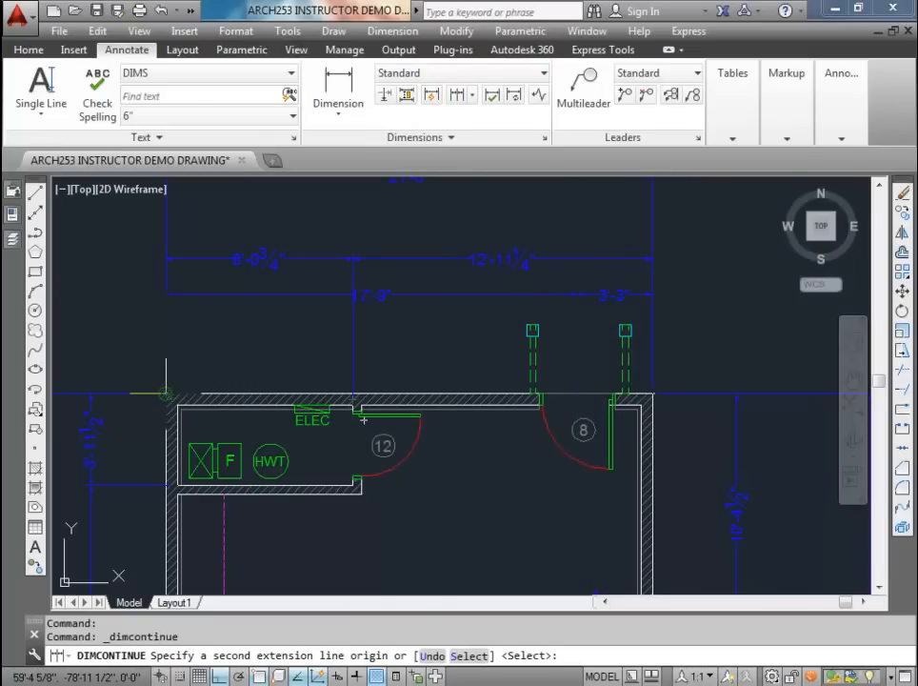
key("Escape")
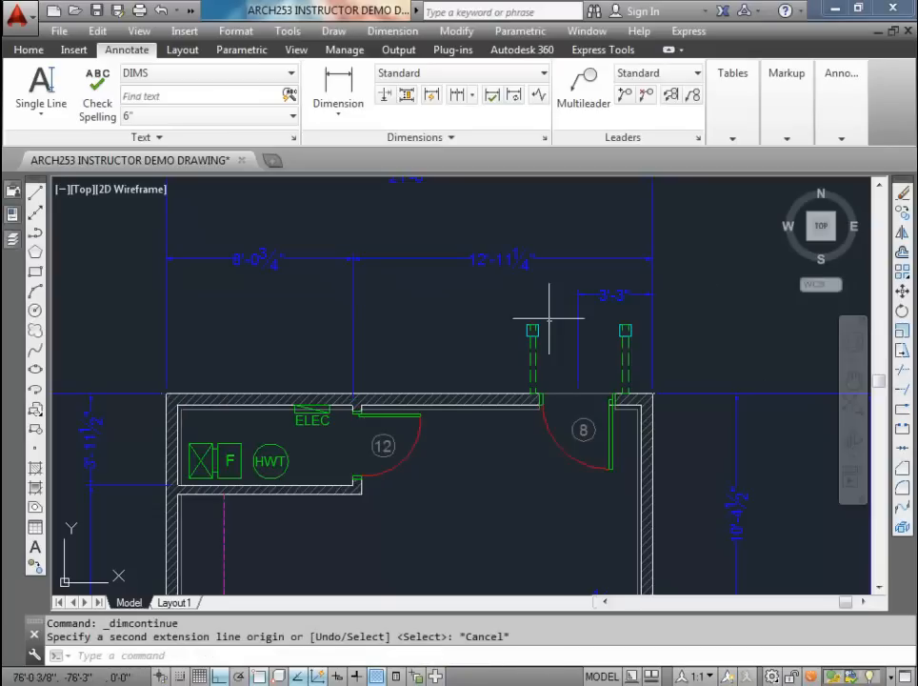
scroll(364, 377, "down", 2)
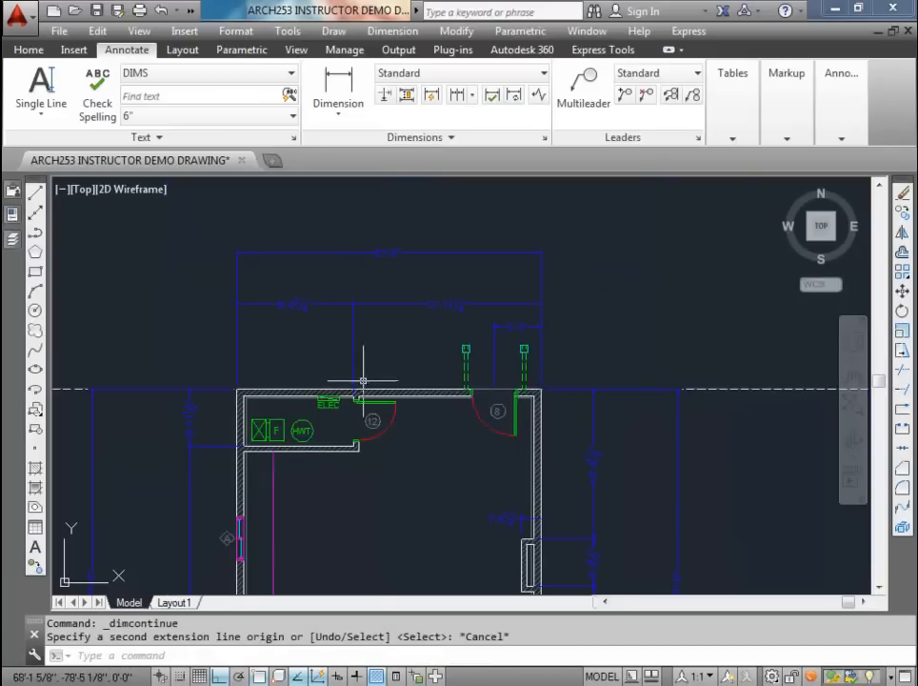
scroll(504, 385, "up", 2)
scroll(228, 436, "up", 4)
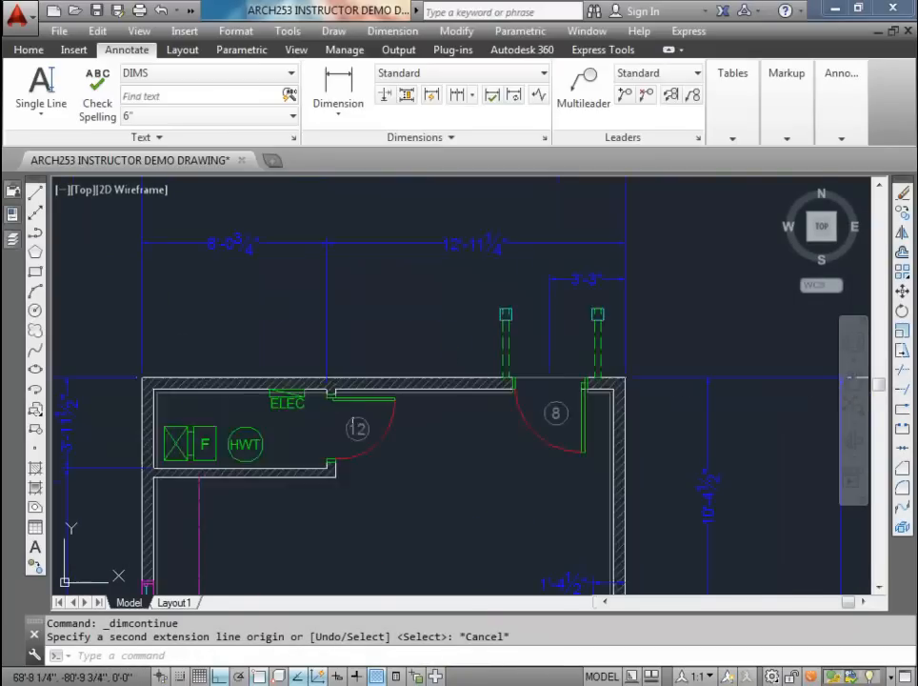
left_click(338, 83)
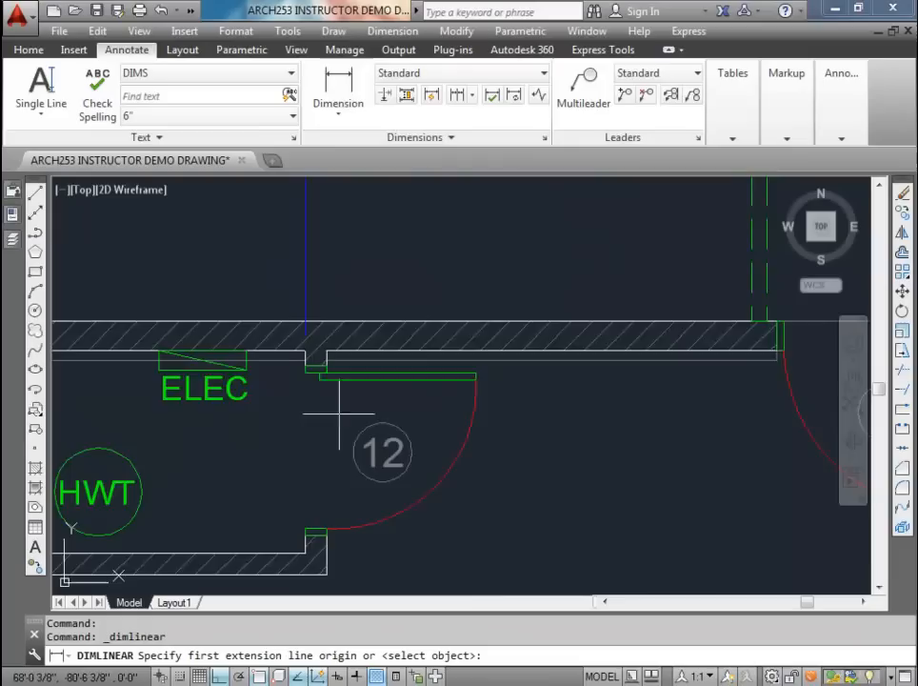
middle_click_drag(328, 389, 358, 298)
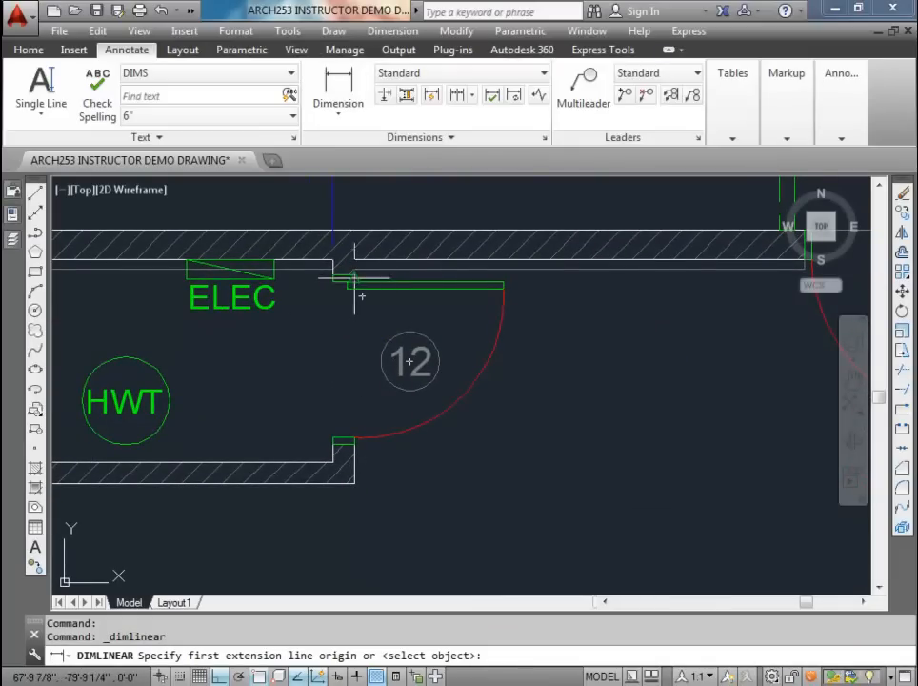
key("Escape")
key("Escape")
key("Escape")
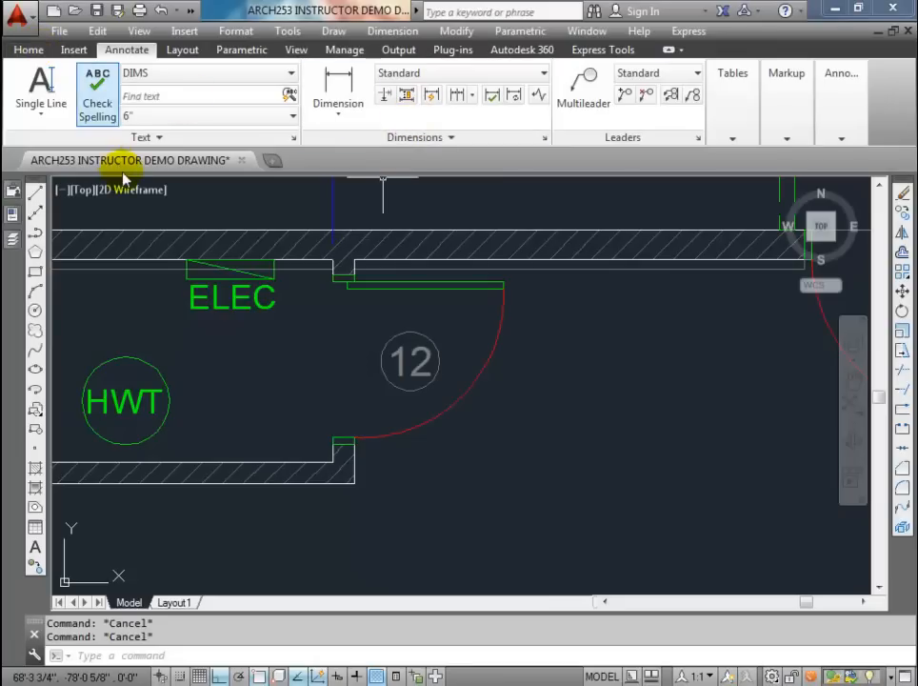
Step: Draw a vertical helper line across door 12's opening, from the upper jamb to the lower jamb
type("l")
key("Return")
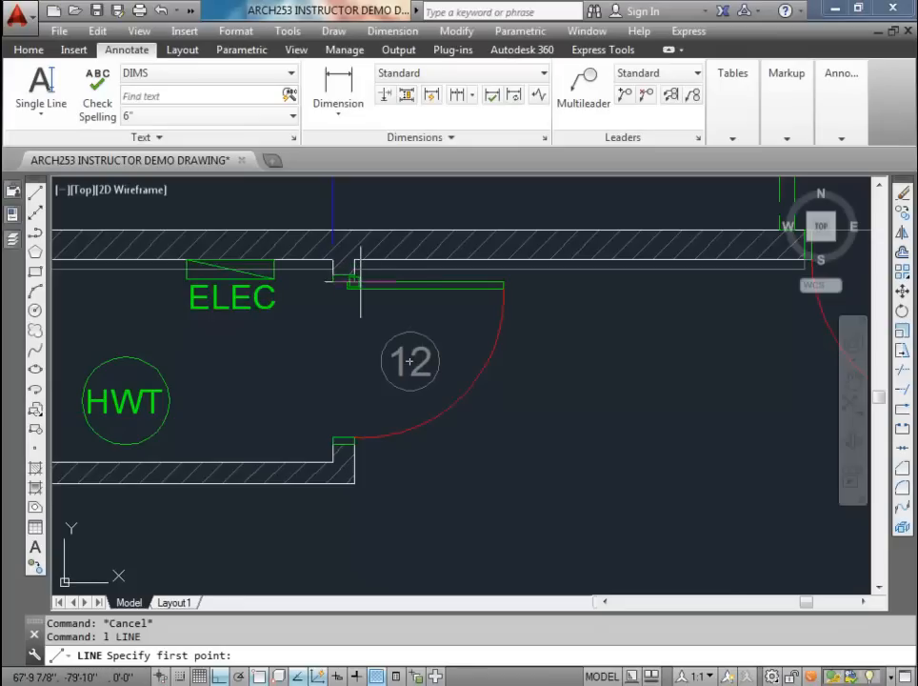
left_click(355, 282)
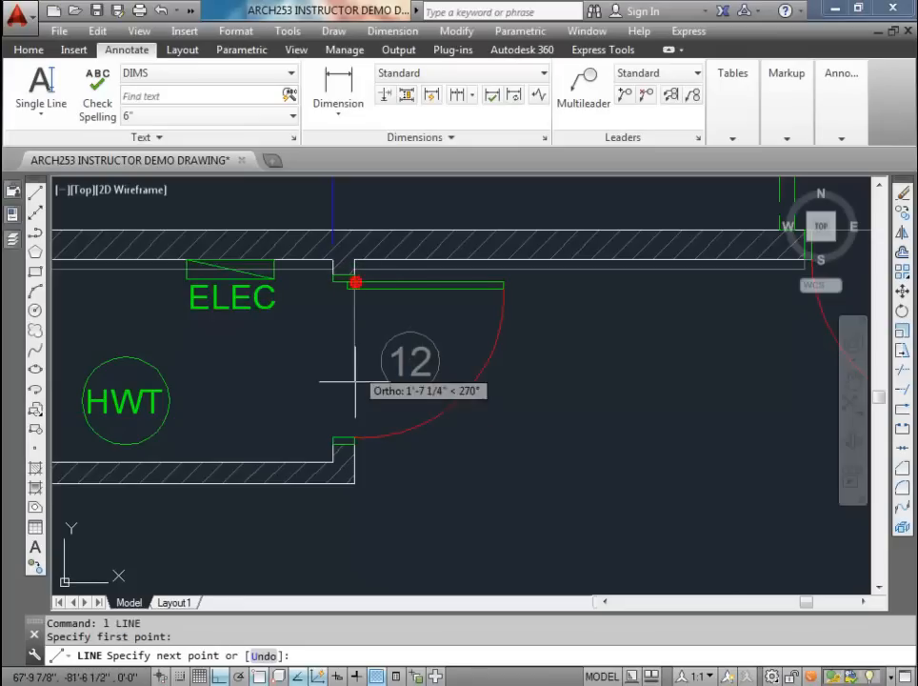
left_click(353, 435)
key("Escape")
Step: Add a vertical linear dimension from the helper line's midpoint at door 12 to the upper wall's outer face, placed beyond the door swing
left_click(350, 93)
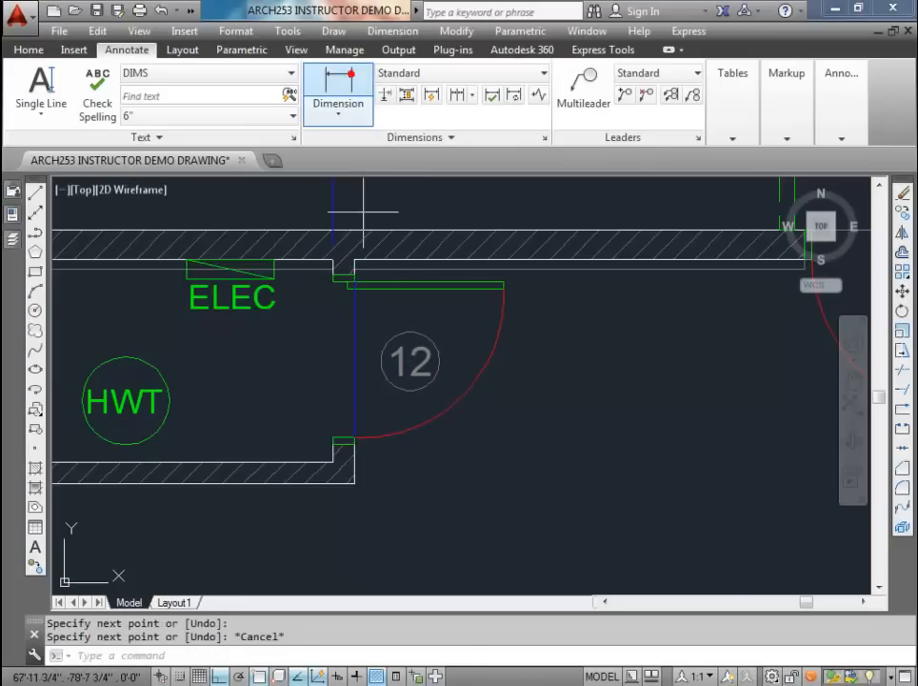
left_click(354, 359)
left_click(355, 229)
scroll(369, 244, "down", 4)
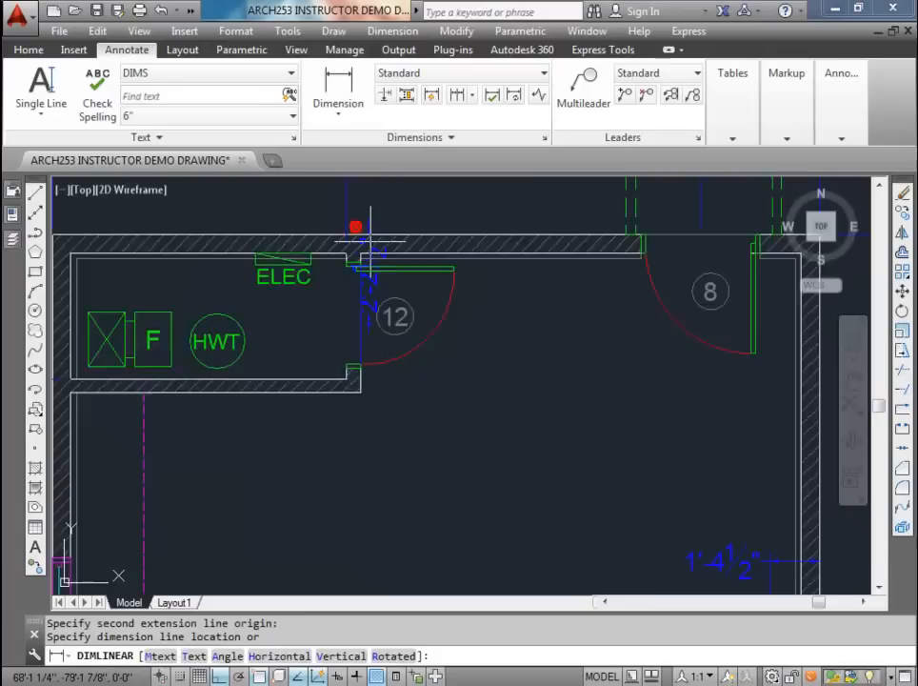
left_click(440, 257)
scroll(440, 256, "up", 5)
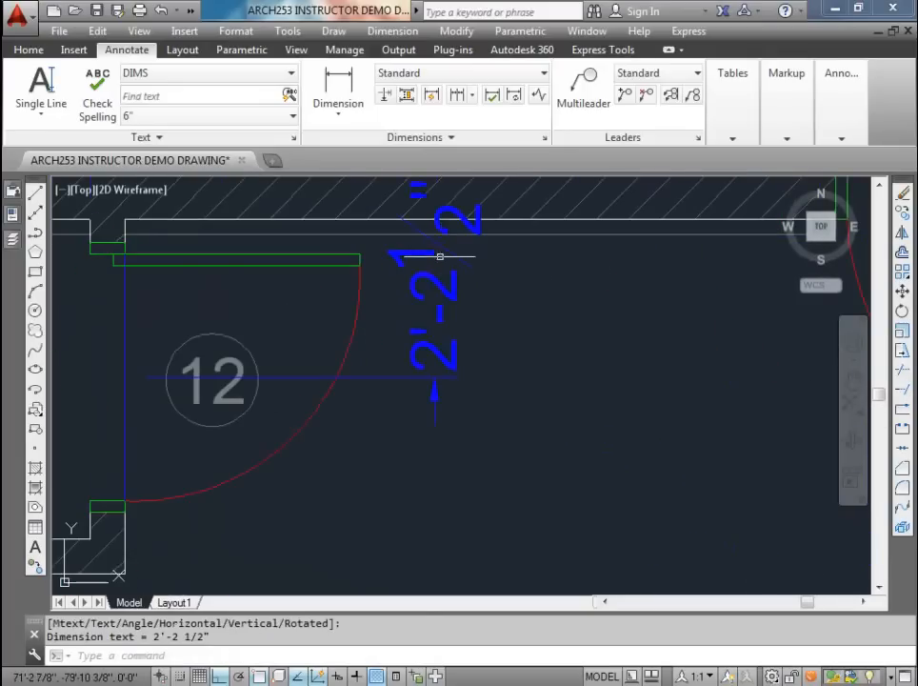
Step: Move the text of door 12's vertical dimension straight down, just below its lower extension line
scroll(434, 280, "down", 3)
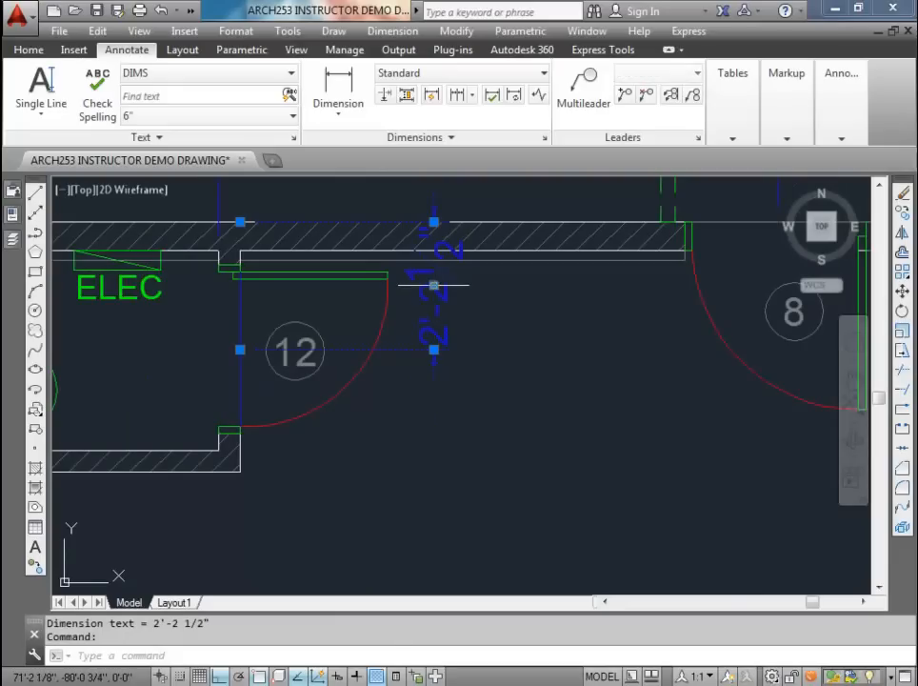
left_click(433, 284)
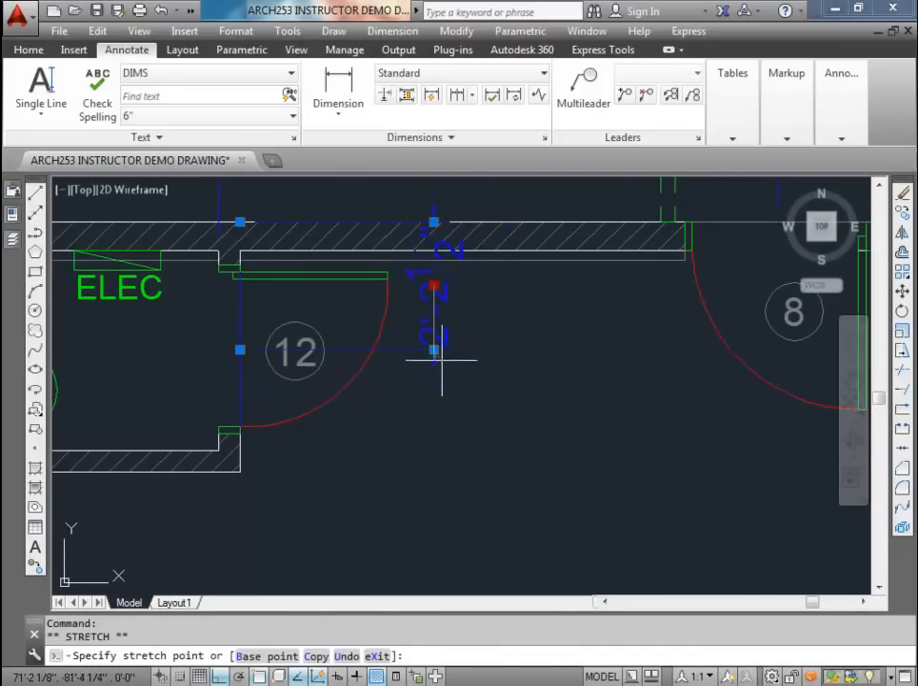
key("Escape")
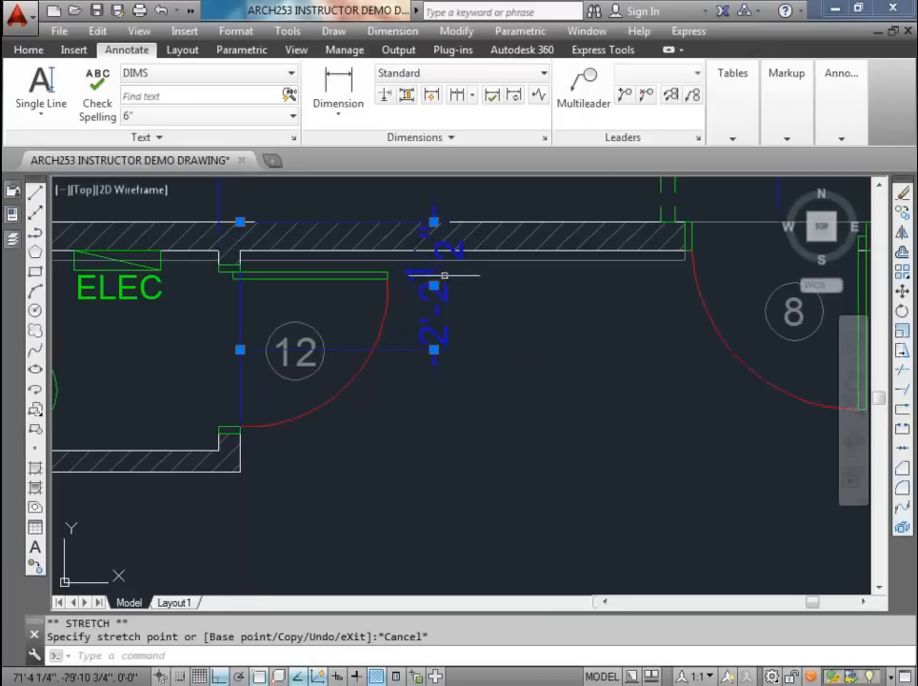
left_click(434, 284)
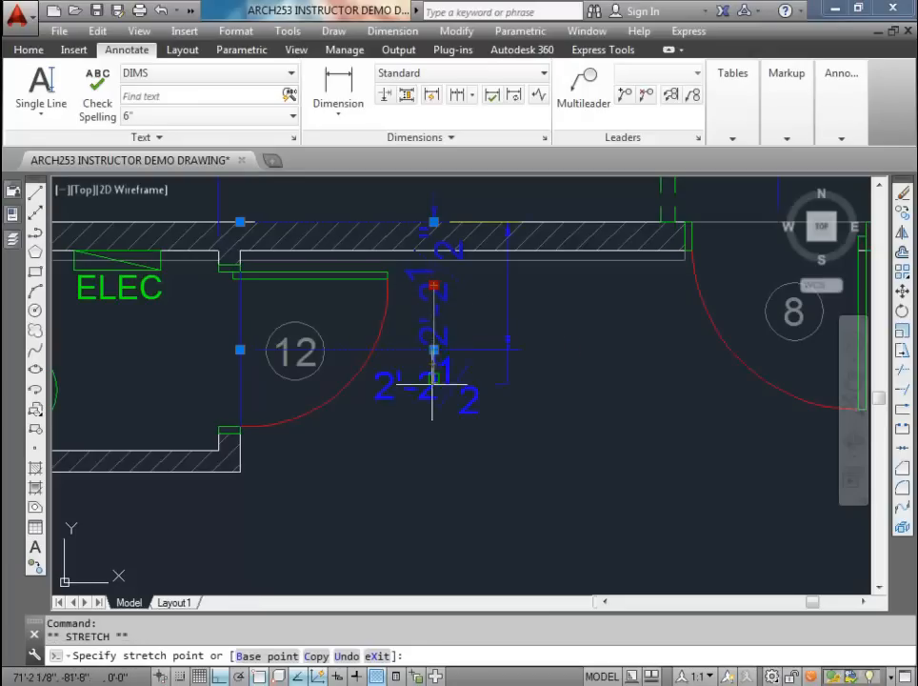
left_click(433, 385)
key("Escape")
key("Escape")
scroll(451, 392, "up", 2)
scroll(450, 391, "down", 2)
middle_click_drag(451, 380, 519, 390)
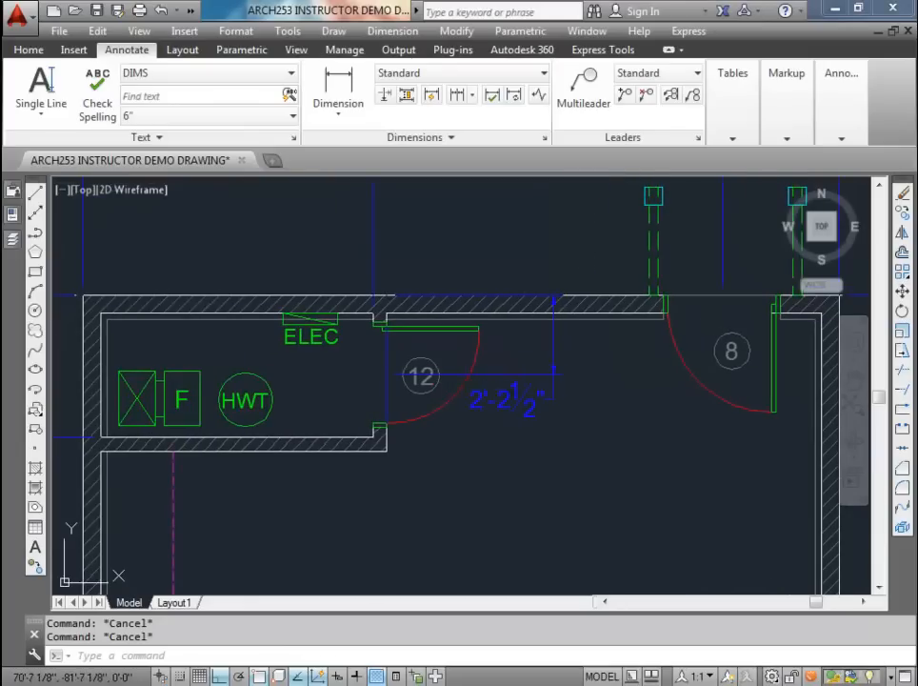
Step: Erase the helper line across door 12's opening
left_click(390, 360)
key("Delete")
scroll(419, 356, "down", 3)
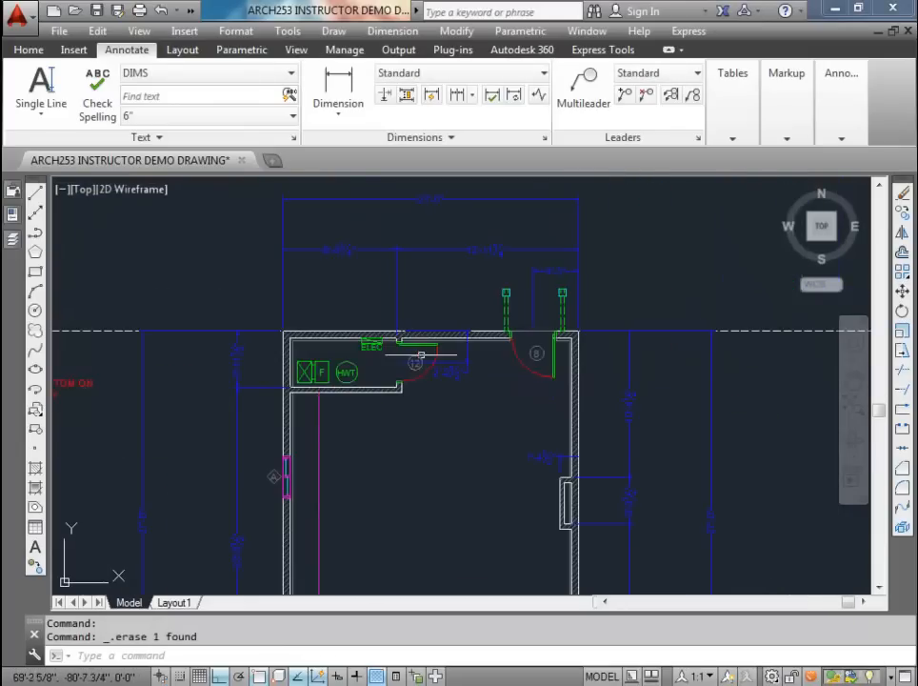
scroll(417, 368, "up", 2)
scroll(418, 369, "up", 2)
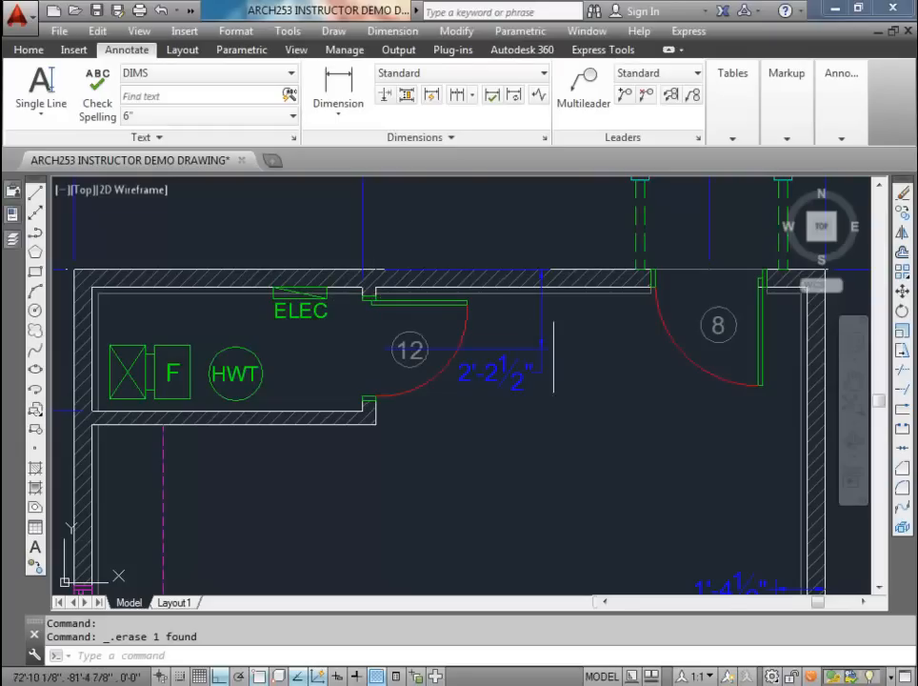
Step: Erase the vertical centre dimension beside door 12
left_click(553, 392)
left_click(508, 329)
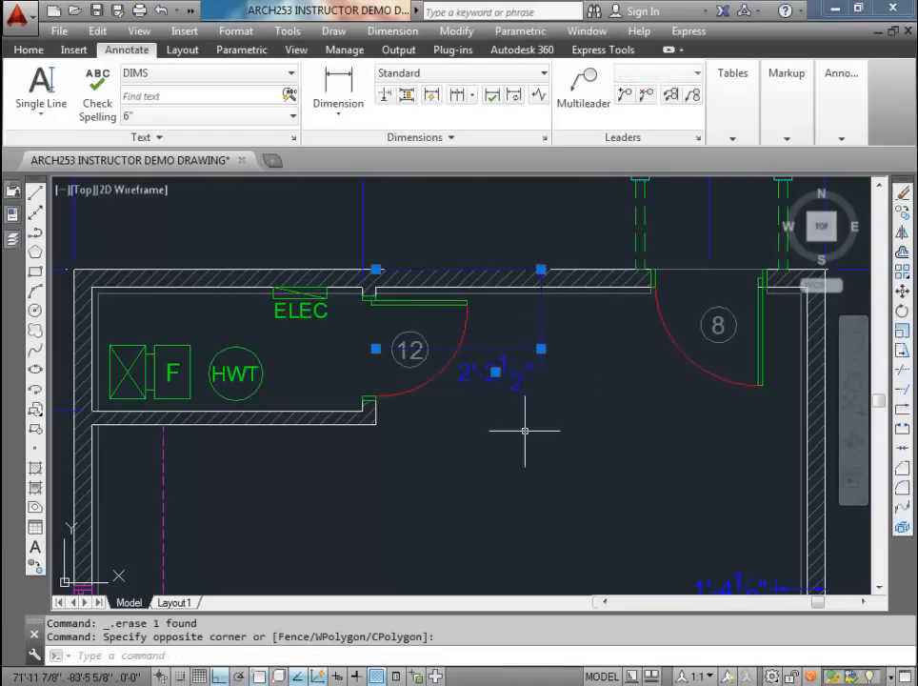
key("Delete")
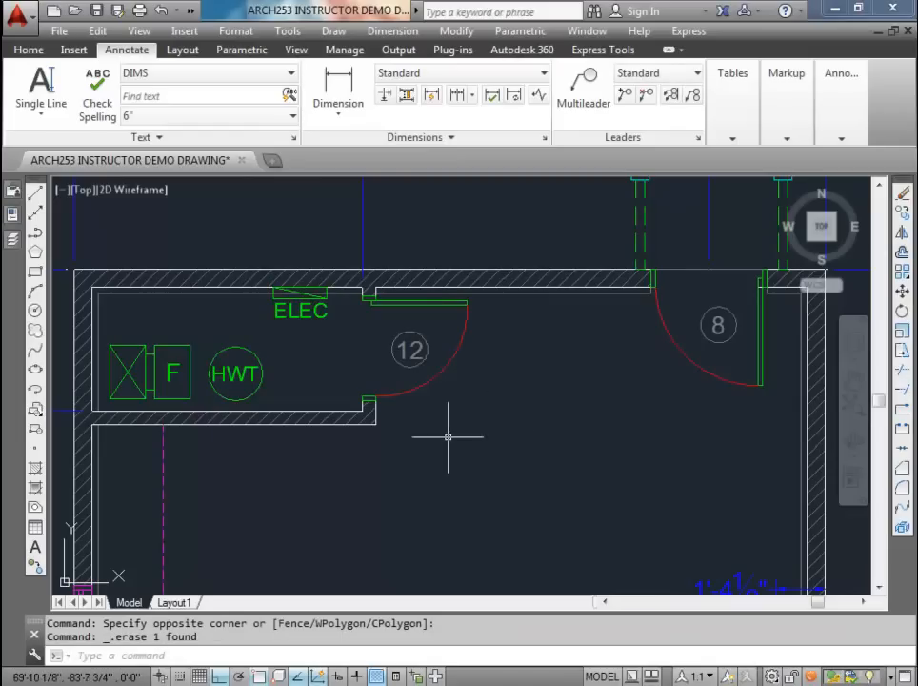
Step: Add a horizontal linear dimension from the building's lower-left outer corner to the midpoint of door 11's opening, placed below the wall
scroll(367, 368, "down", 3)
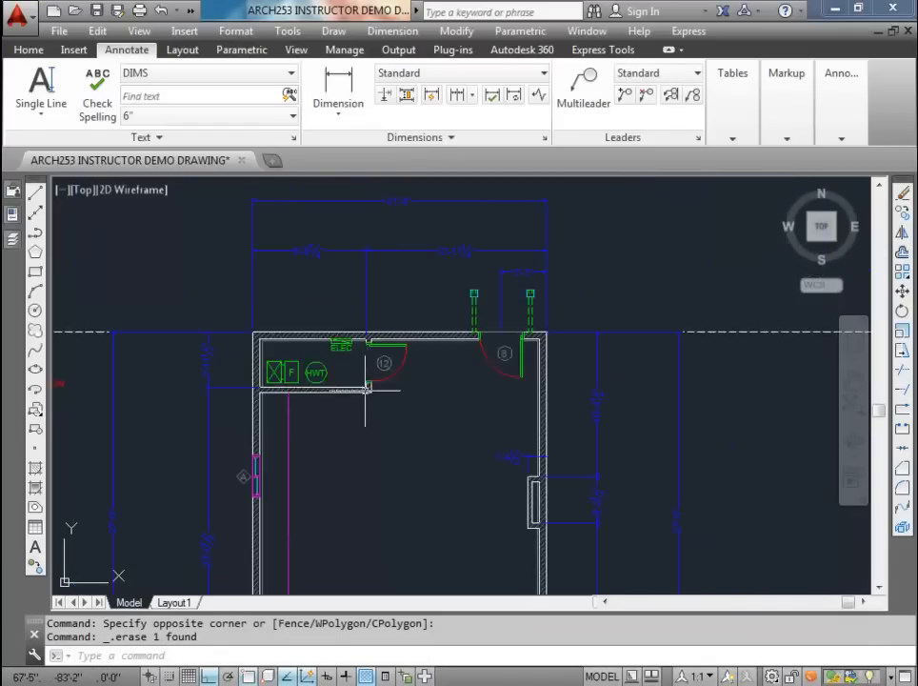
scroll(374, 325, "up", 3)
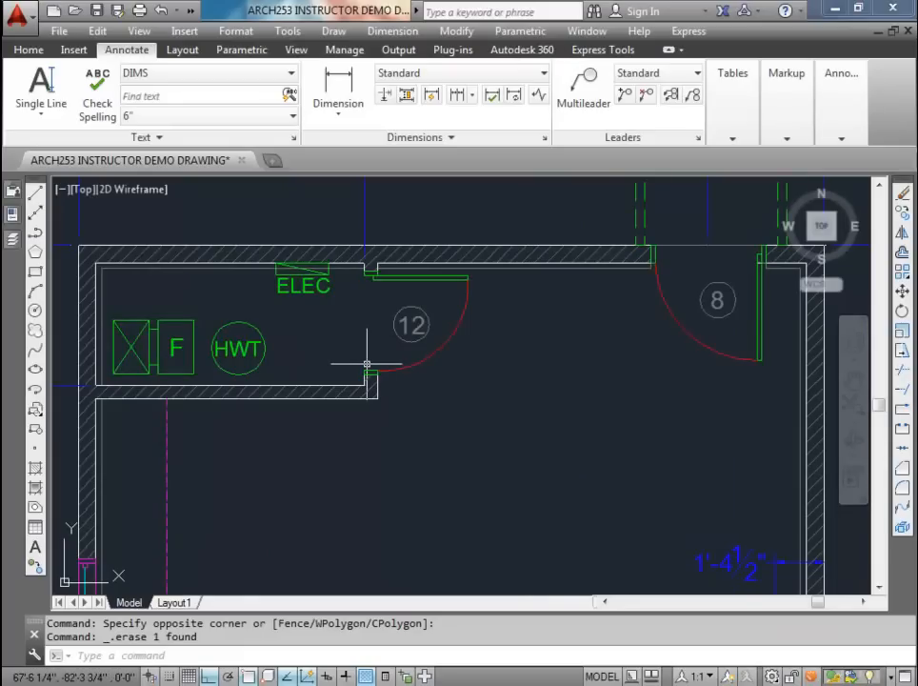
scroll(367, 364, "down", 4)
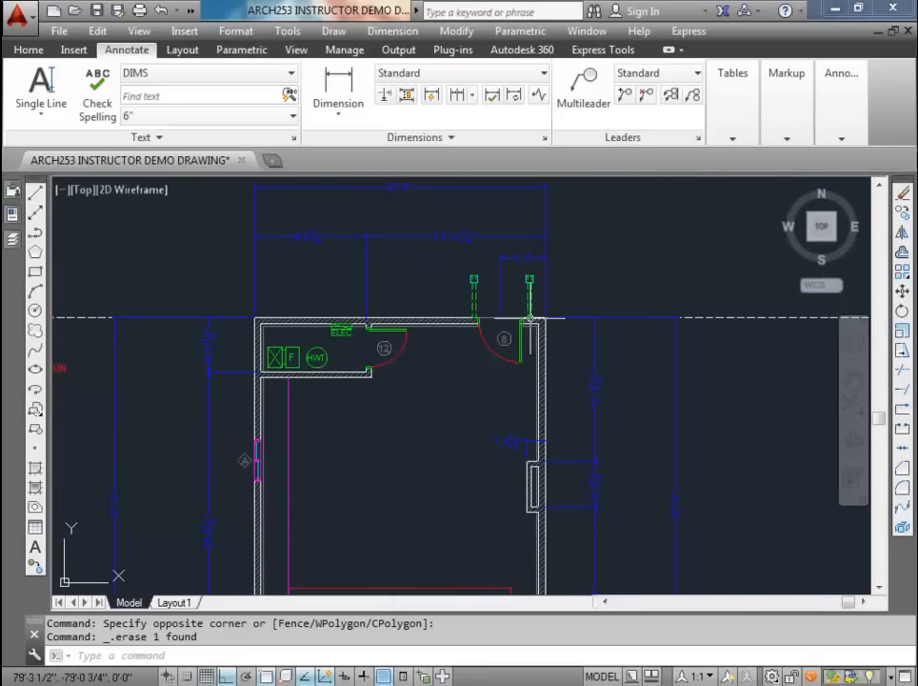
scroll(529, 319, "up", 4)
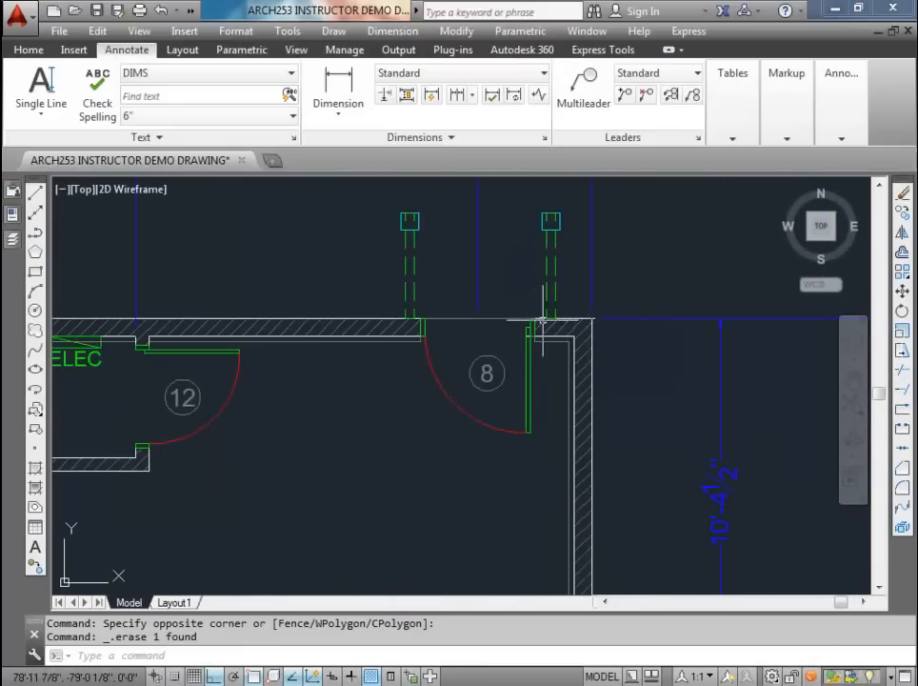
scroll(554, 358, "down", 4)
scroll(476, 488, "up", 4)
middle_click_drag(438, 503, 474, 419)
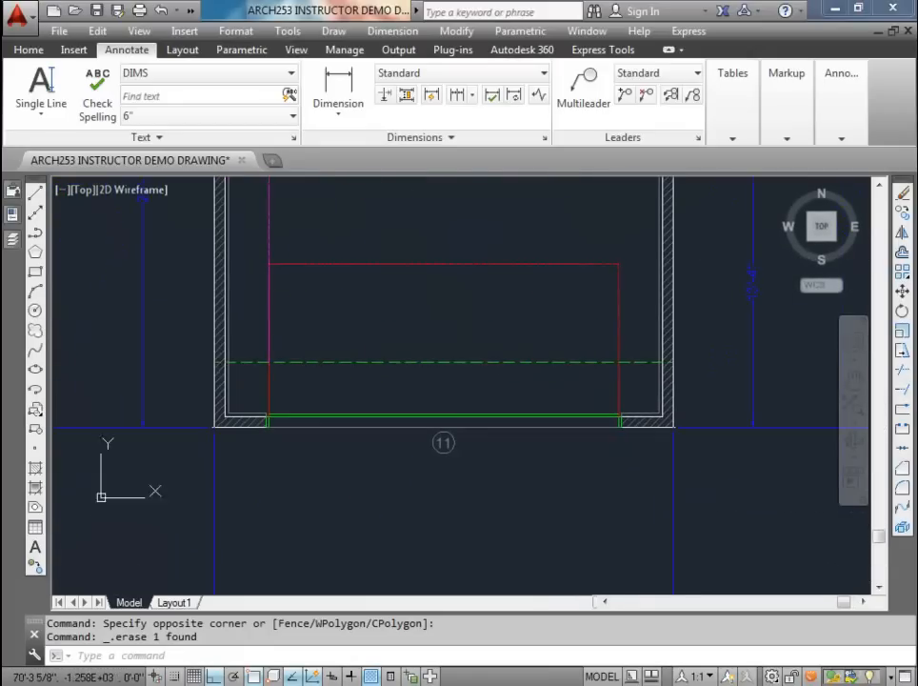
left_click(338, 90)
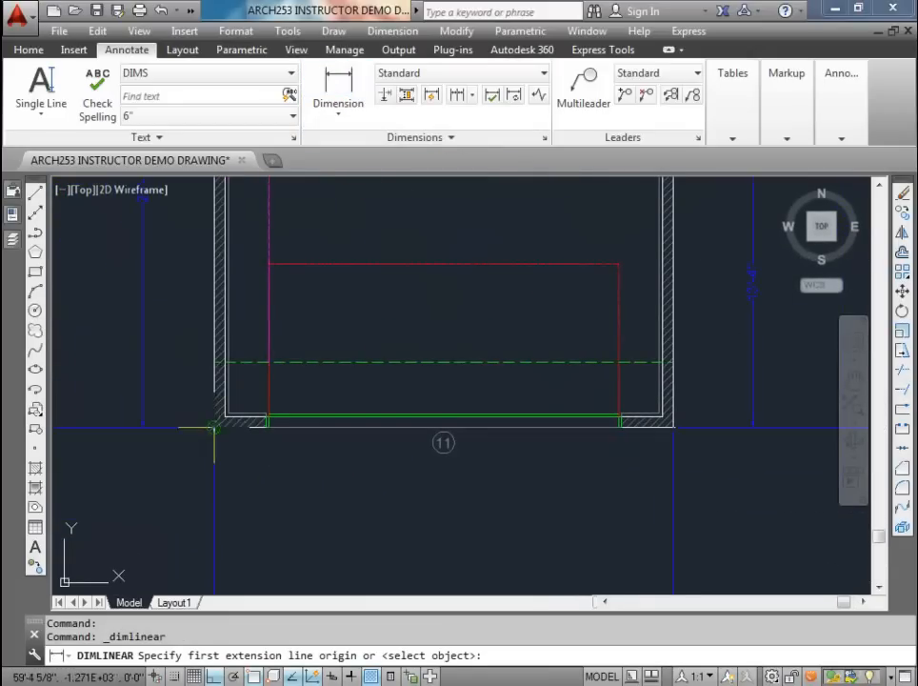
left_click(214, 427)
left_click(442, 428)
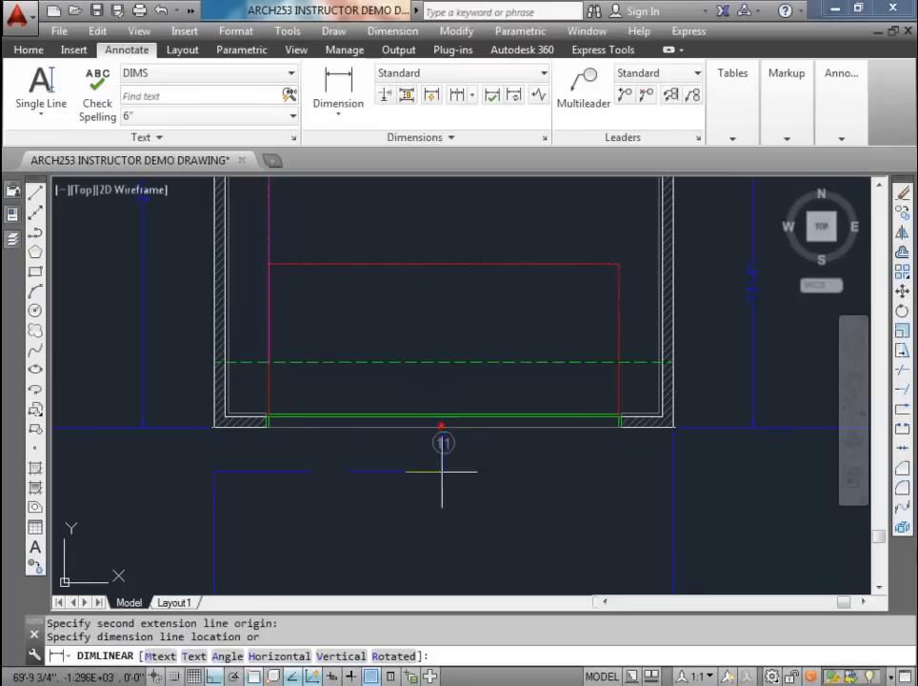
left_click(432, 533)
Step: Continue the dimension from door 11's midpoint to the building's lower-right outer corner
left_click(452, 94)
left_click(672, 433)
left_click(673, 431)
key("Escape")
key("Escape")
key("Escape")
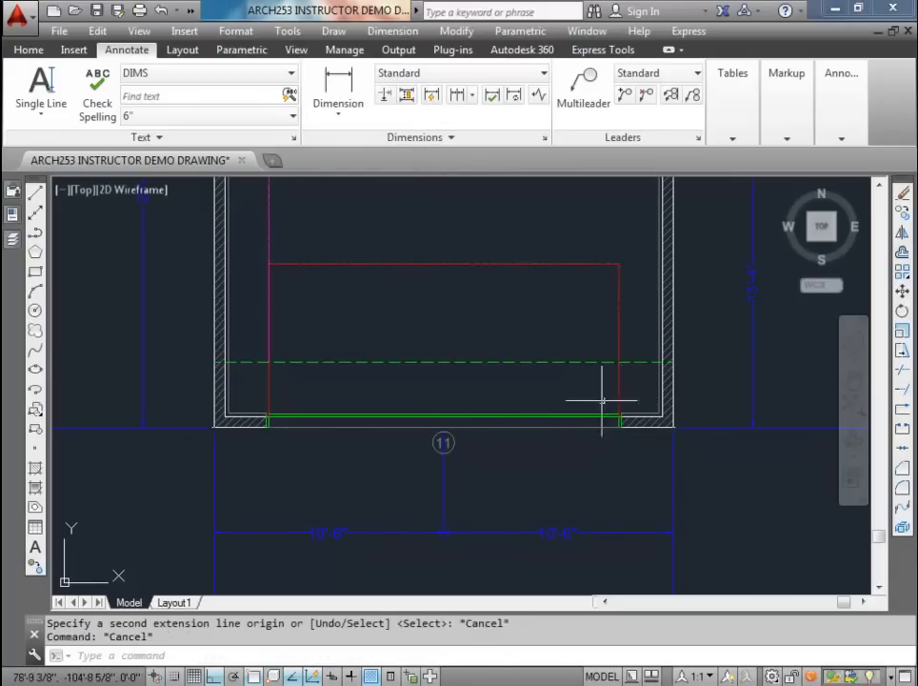
Step: Stretch the shared extension-line origin of both door 11 dimensions down to the bottom of the door 11 tag circle
scroll(529, 428, "down", 3)
scroll(496, 420, "up", 5)
left_click_drag(497, 420, 474, 390)
scroll(473, 390, "up", 2)
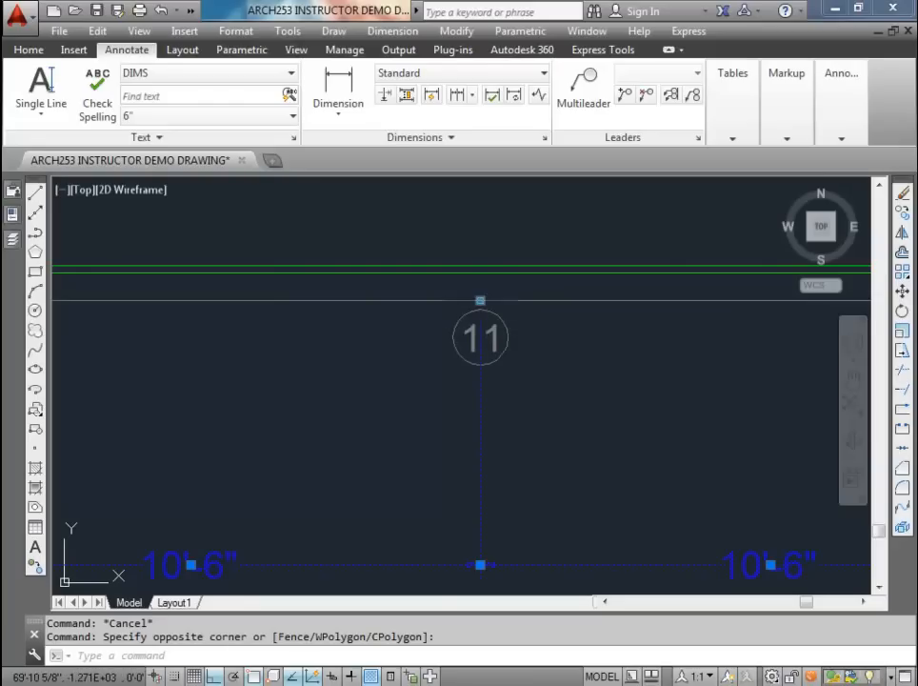
left_click(480, 300)
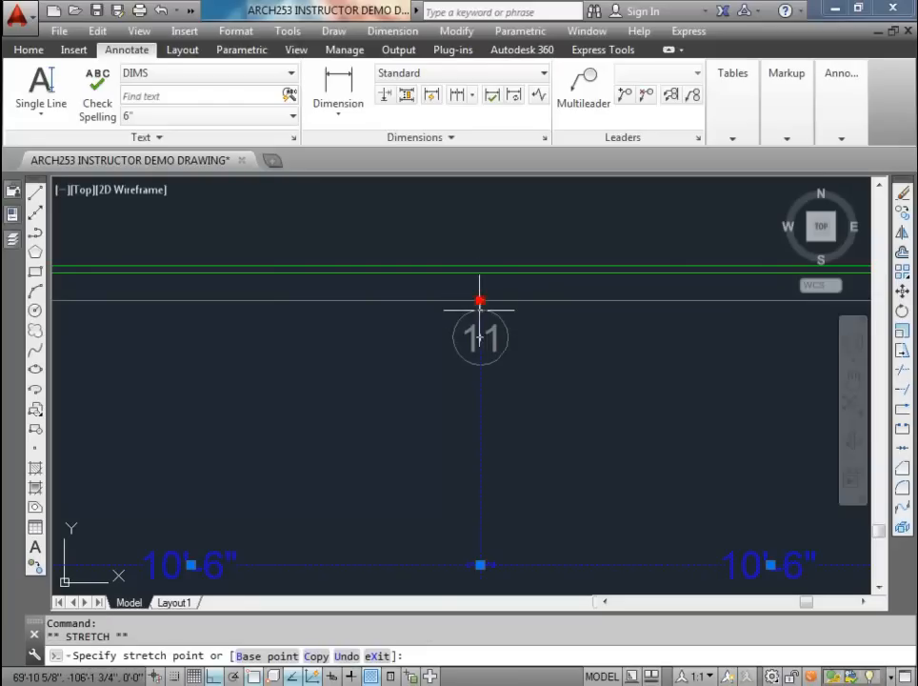
left_click(479, 365)
key("Escape")
key("Escape")
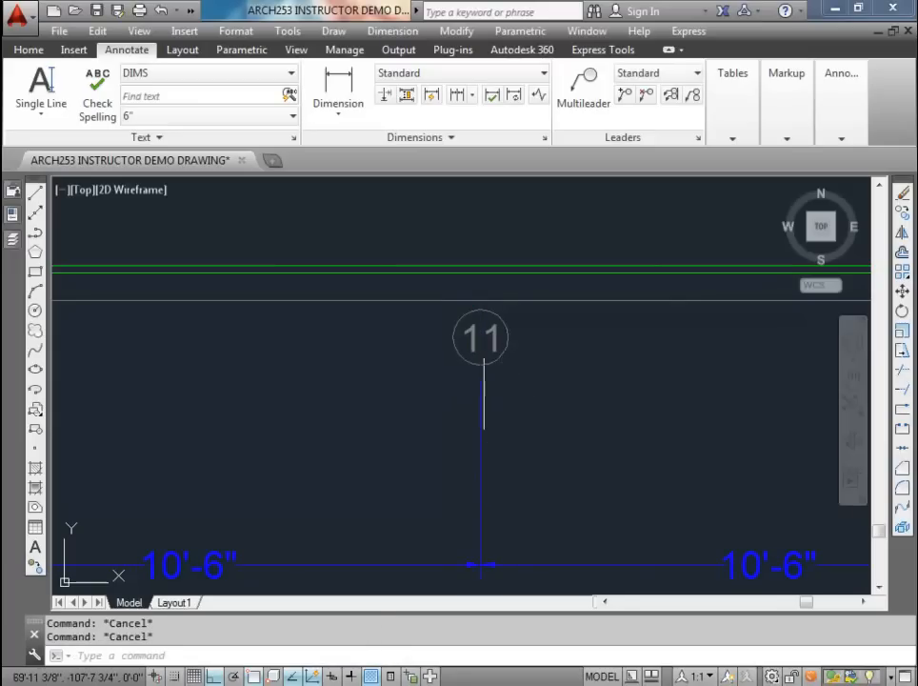
Step: Draw a 36" horizontal helper line outward from the left wall's outer face, level with the utility room's lower wall
scroll(502, 392, "down", 4)
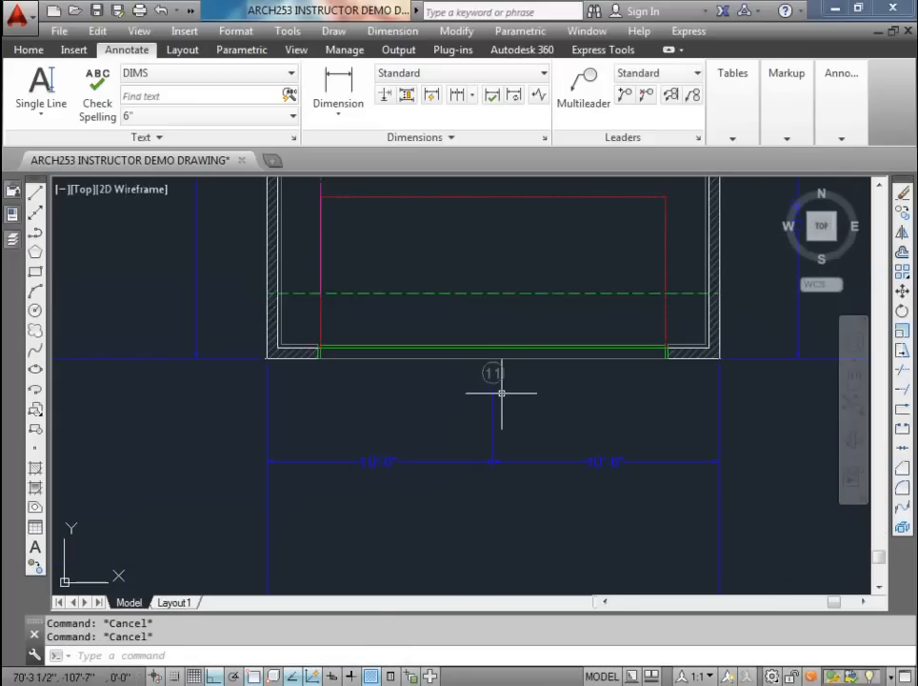
scroll(517, 380, "down", 2)
middle_click_drag(517, 359, 452, 465)
middle_click_drag(476, 377, 483, 505)
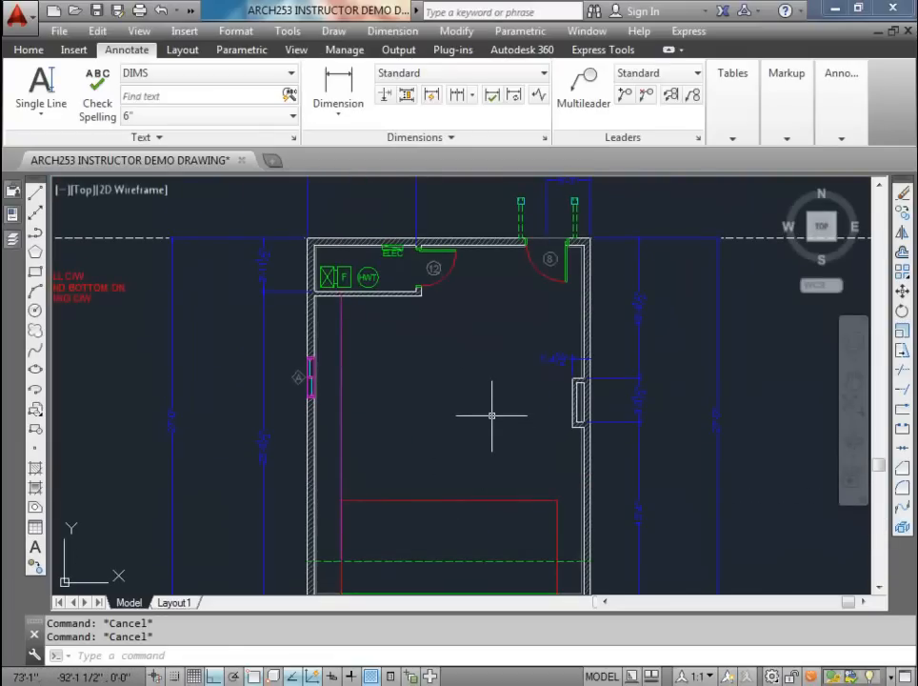
type("l")
key("Return")
scroll(281, 305, "up", 3)
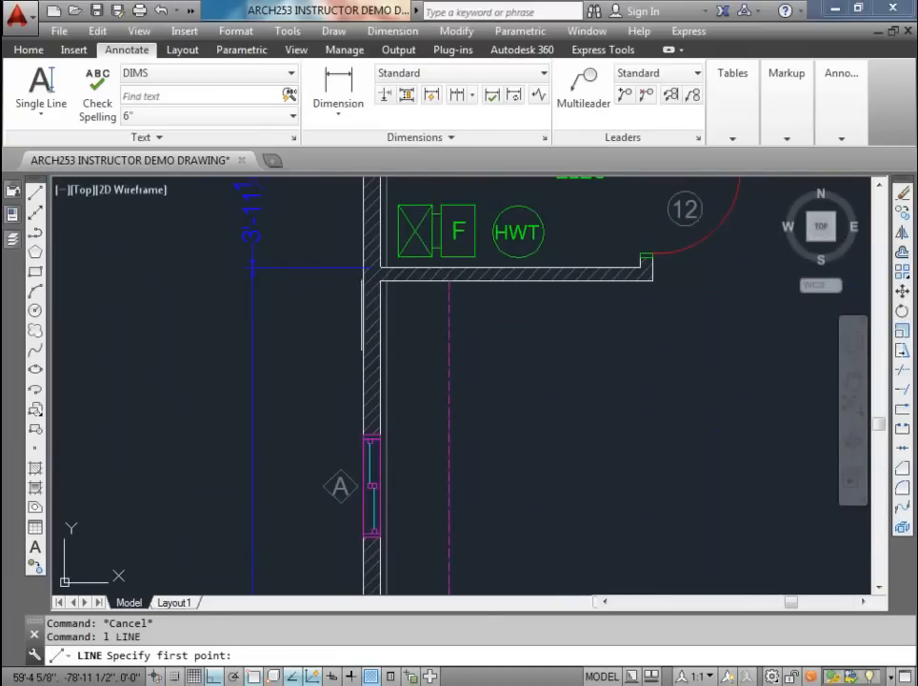
left_click(363, 268)
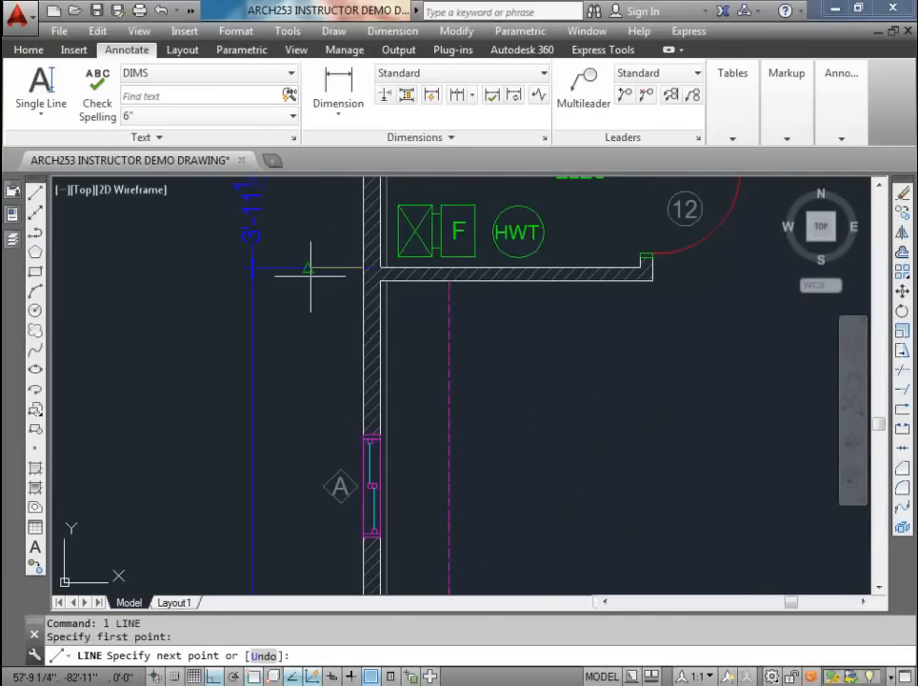
type("36")
key("Return")
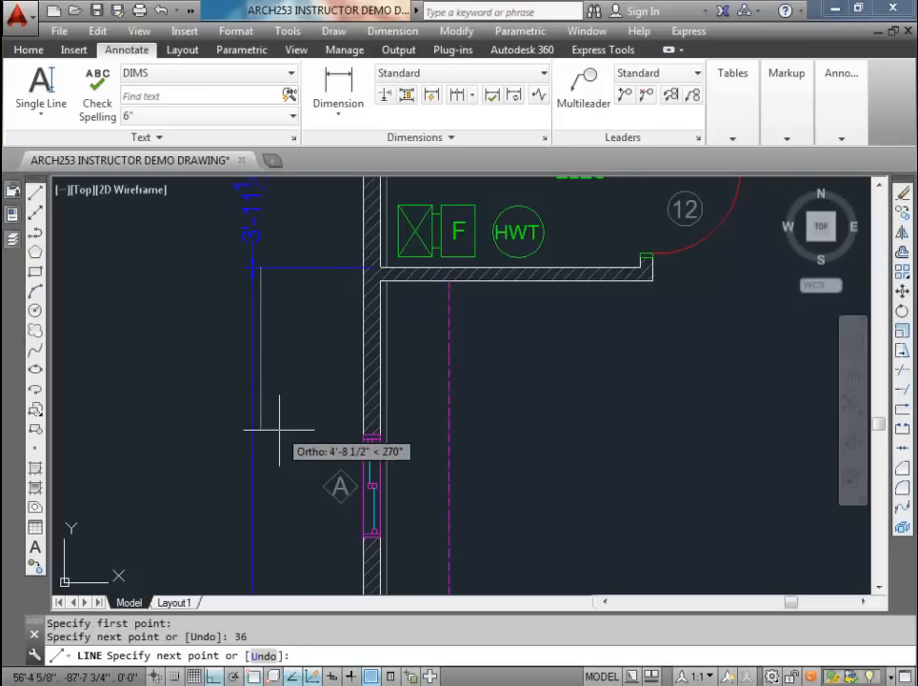
key("Escape")
key("Escape")
Step: Move the inner dimension string beside the left wall so it meets the outer end of the 36" helper line
scroll(269, 352, "down", 2)
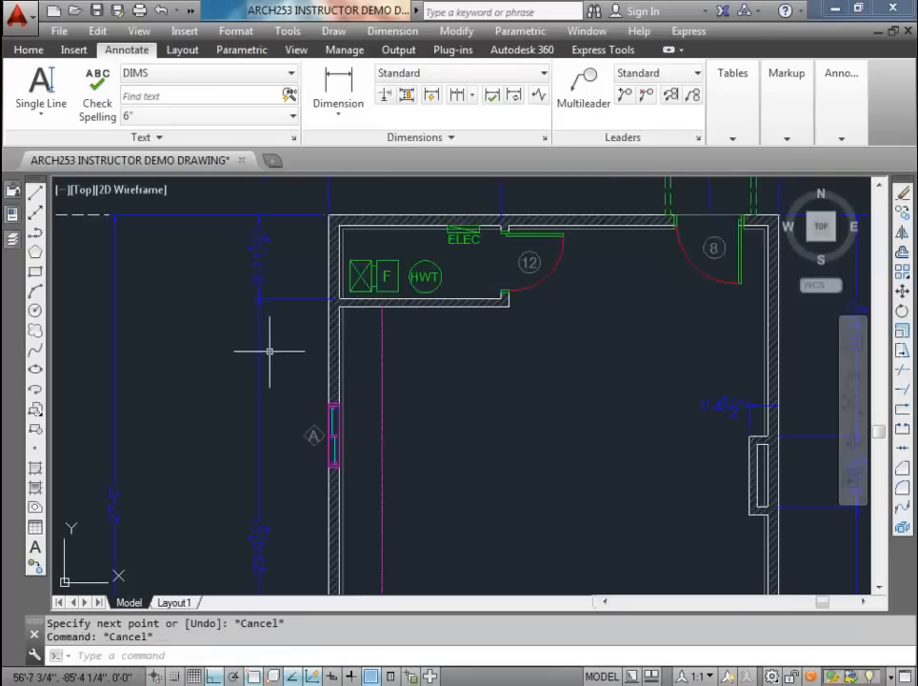
scroll(262, 300, "up", 4)
left_click(260, 379)
left_click(229, 318)
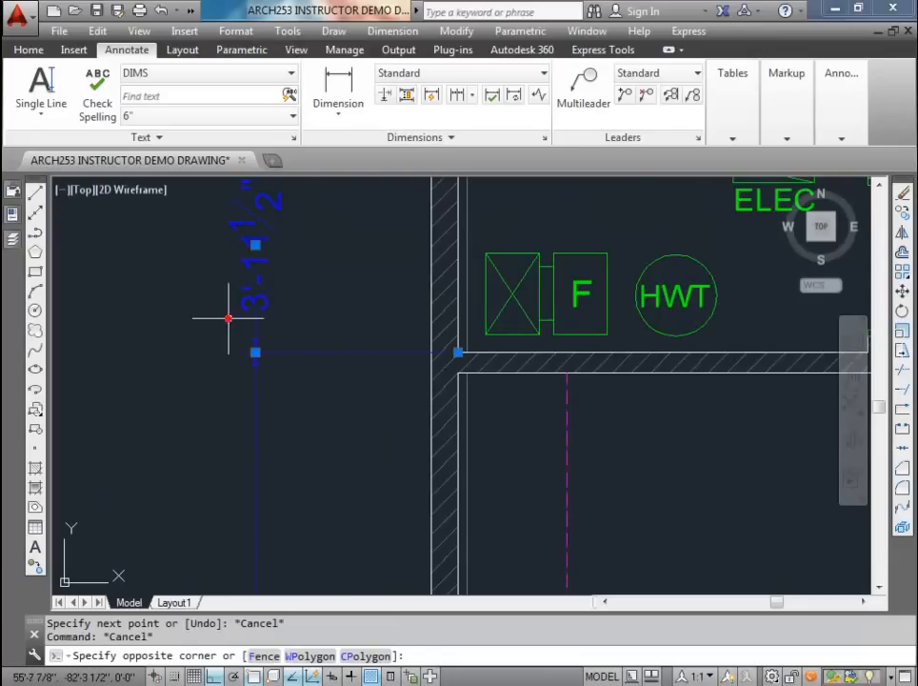
scroll(261, 376, "up", 2)
left_click(257, 340)
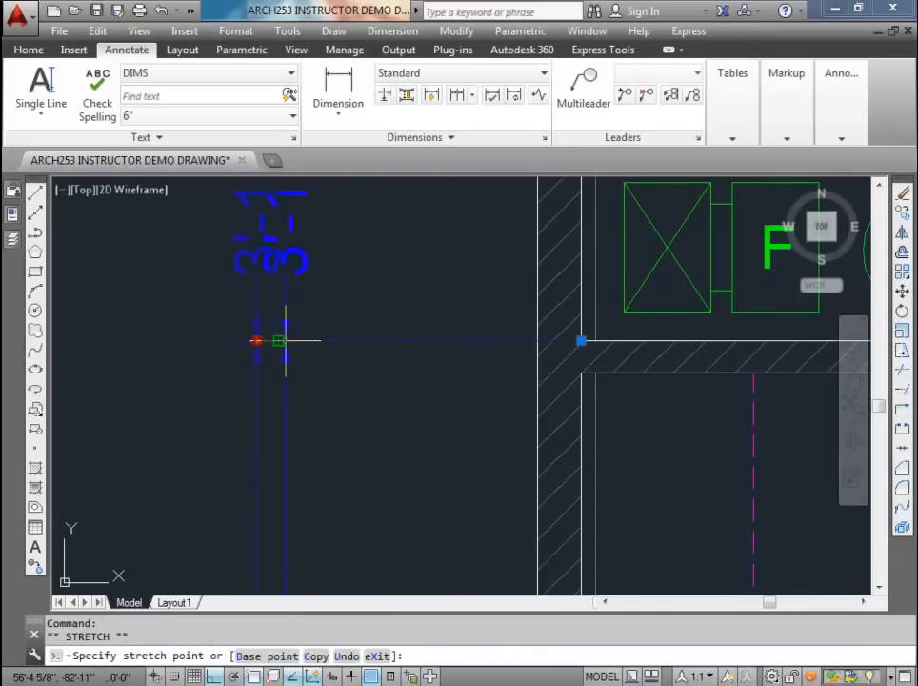
left_click(279, 319)
key("Escape")
Step: Erase the 36" helper line beside the left wall
left_click(318, 343)
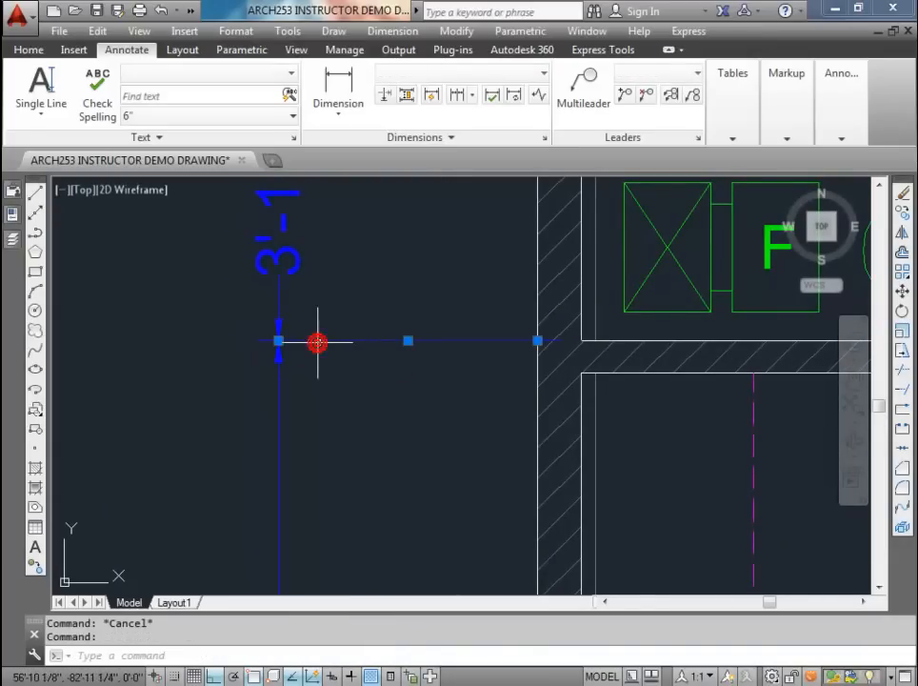
key("Delete")
scroll(320, 345, "down", 2)
scroll(320, 344, "down", 4)
scroll(412, 313, "up", 2)
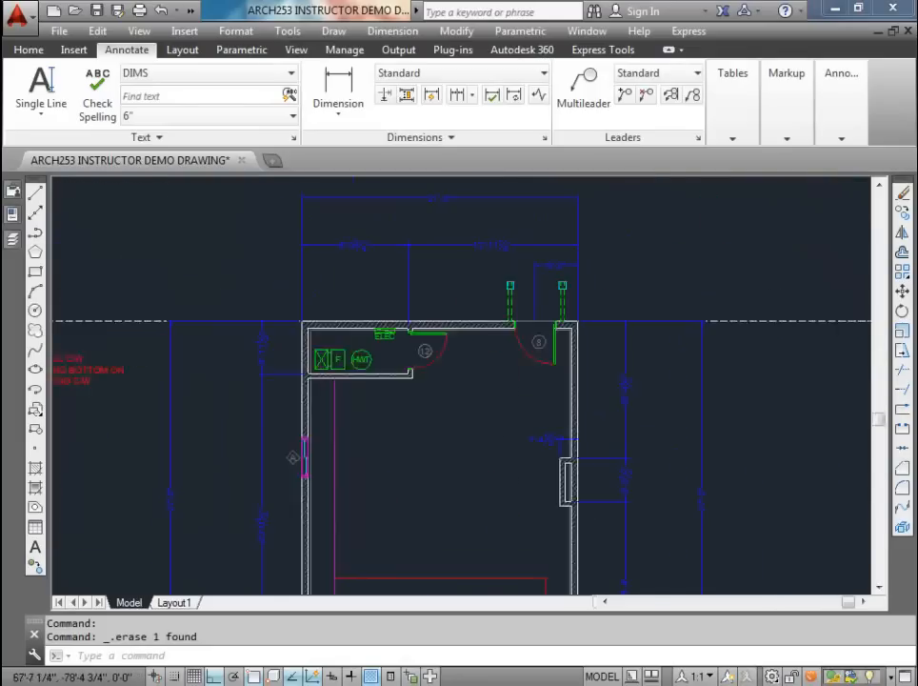
type("l")
key("Return")
scroll(416, 312, "up", 2)
middle_click_drag(445, 327, 317, 481)
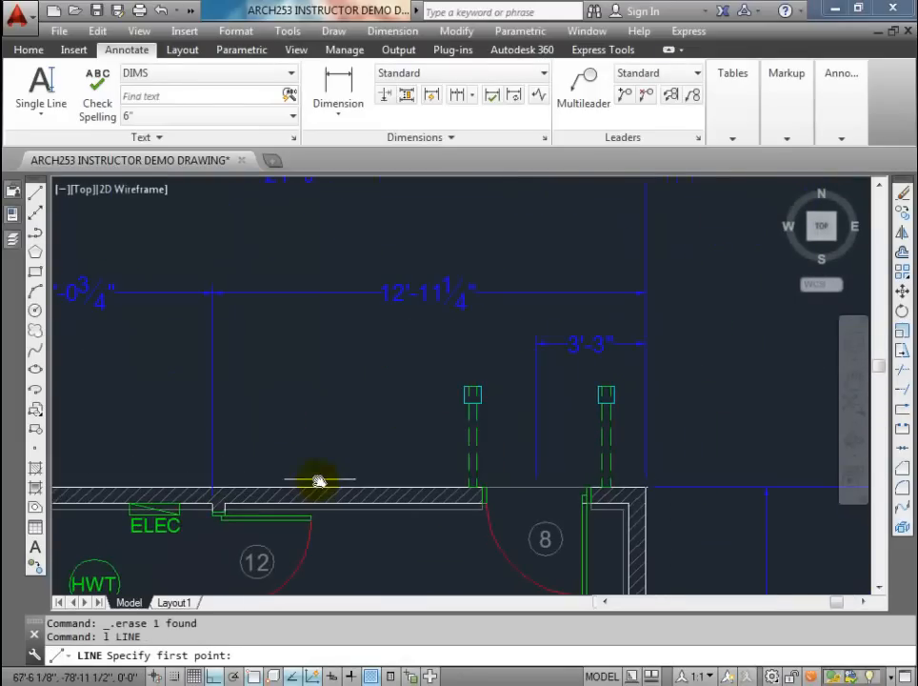
scroll(396, 427, "down", 2)
key("Escape")
scroll(396, 426, "down", 2)
key("Escape")
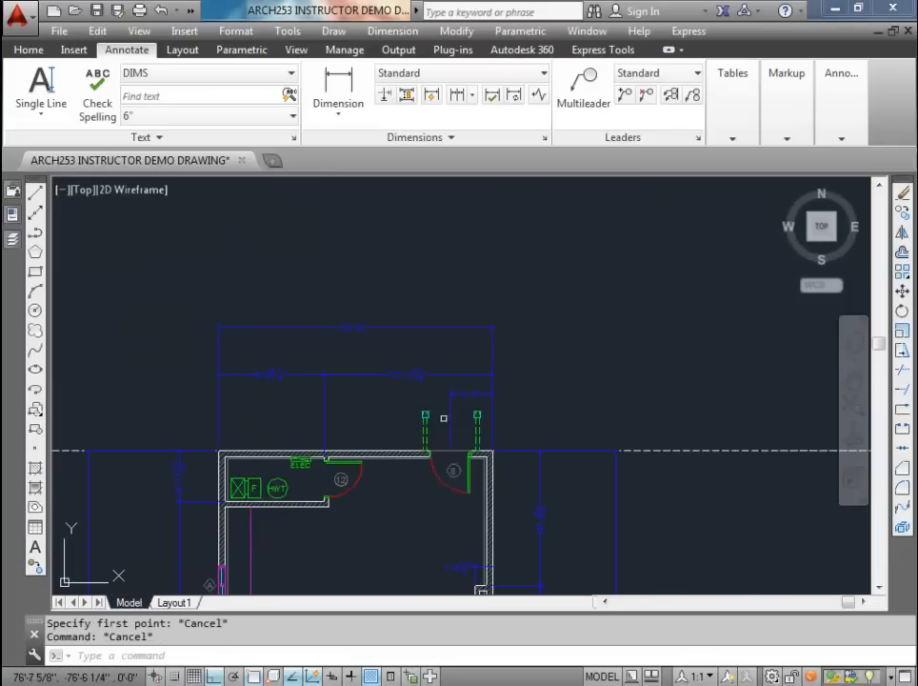
Step: Move the 8'-0 3/4" and 12'-11 1/4" dimension string farther above the upper wall, by about 1'-8"
scroll(443, 417, "up", 4)
scroll(441, 419, "down", 2)
middle_click_drag(441, 416, 520, 425)
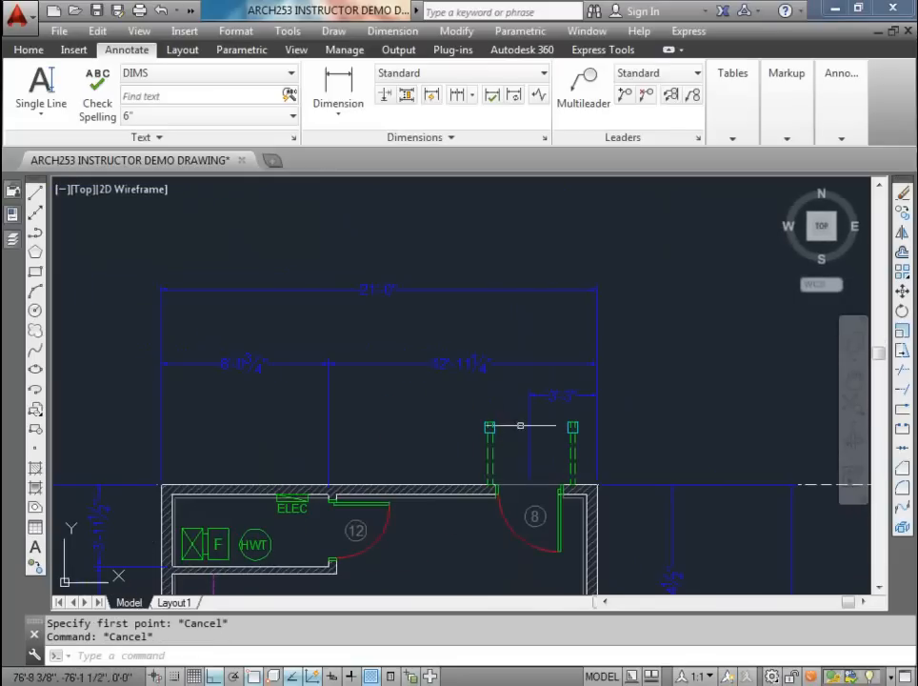
left_click(374, 389)
left_click(311, 349)
left_click(327, 363)
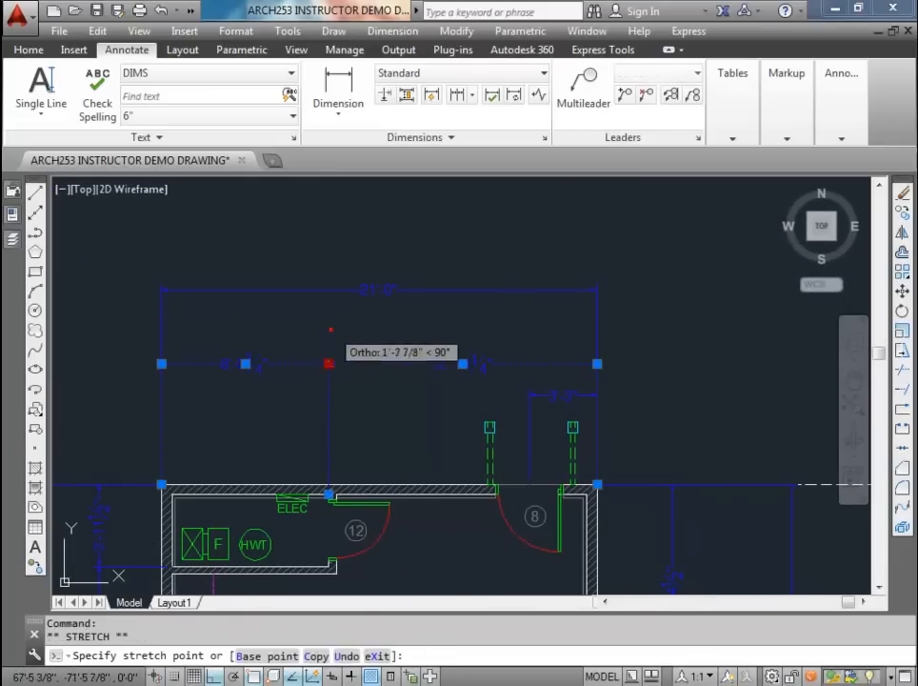
key("Escape")
key("Escape")
Step: Move the 3'-3" door 8 dimension line upward, clear of the two posts outside the upper wall
scroll(583, 404, "up", 2)
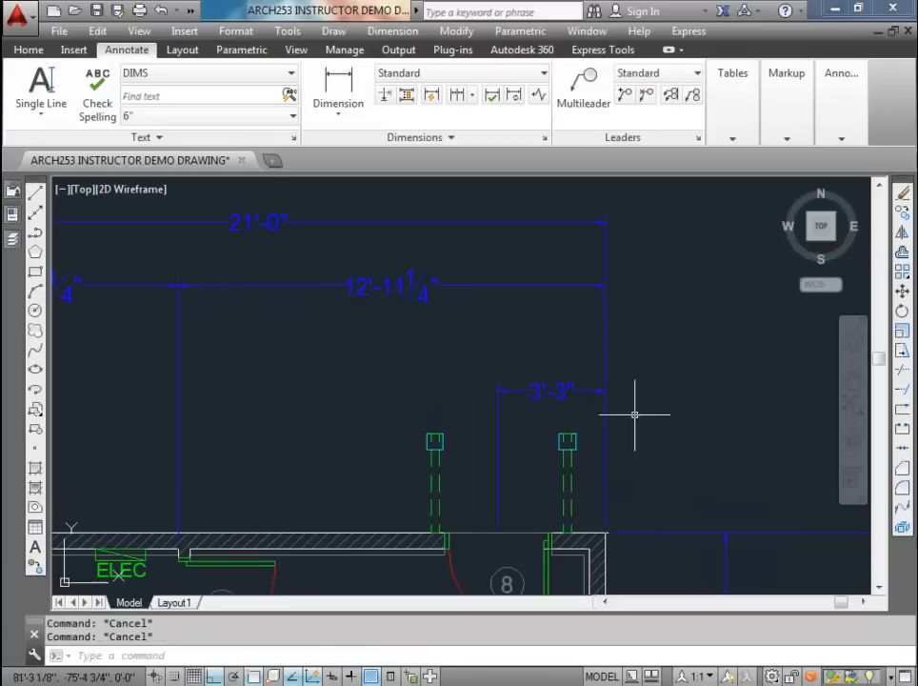
left_click(568, 409)
left_click(512, 359)
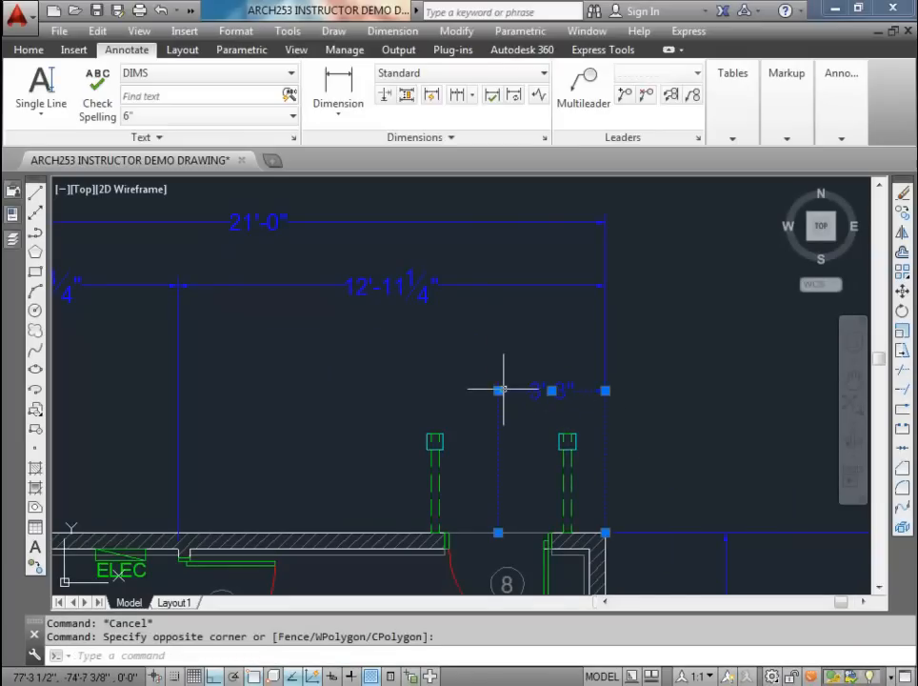
left_click(497, 390)
left_click(498, 344)
key("Escape")
key("Escape")
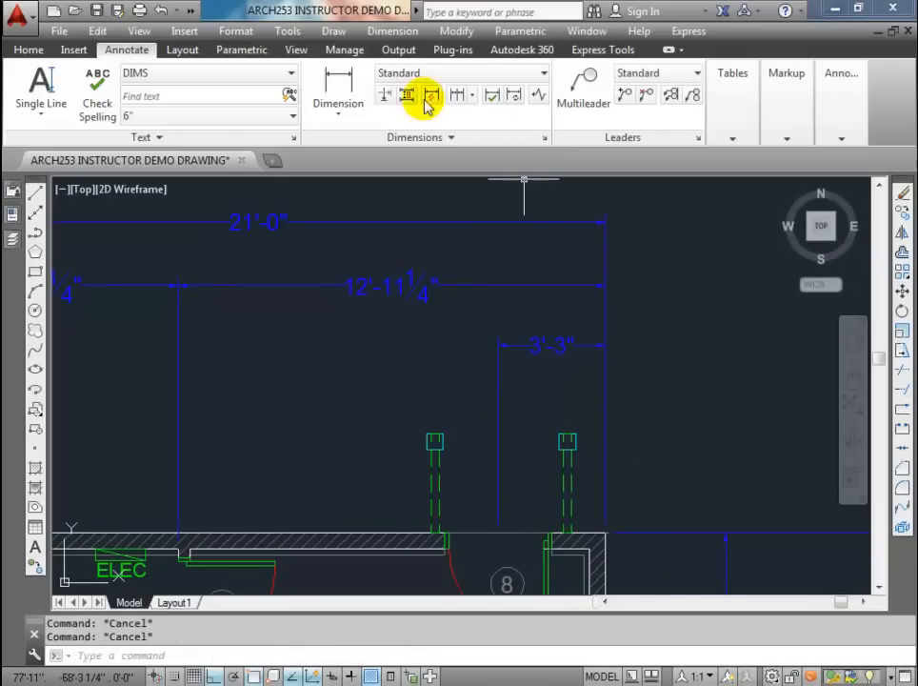
Step: Add a linear dimension from the building's upper-right outer corner to the right post's center, and continue it to the left post's center
left_click(338, 84)
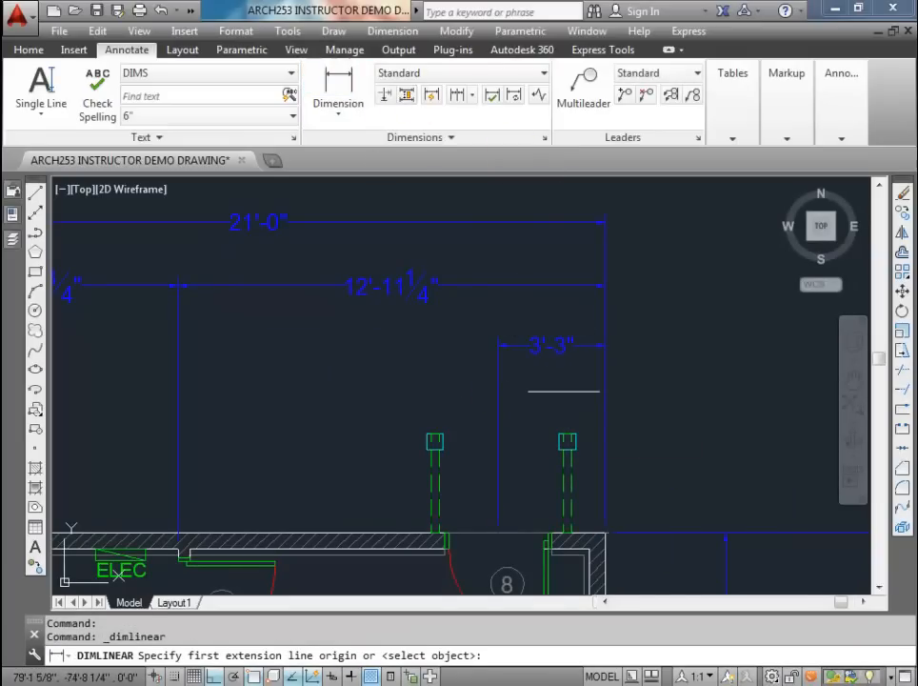
left_click(606, 532)
left_click(567, 430)
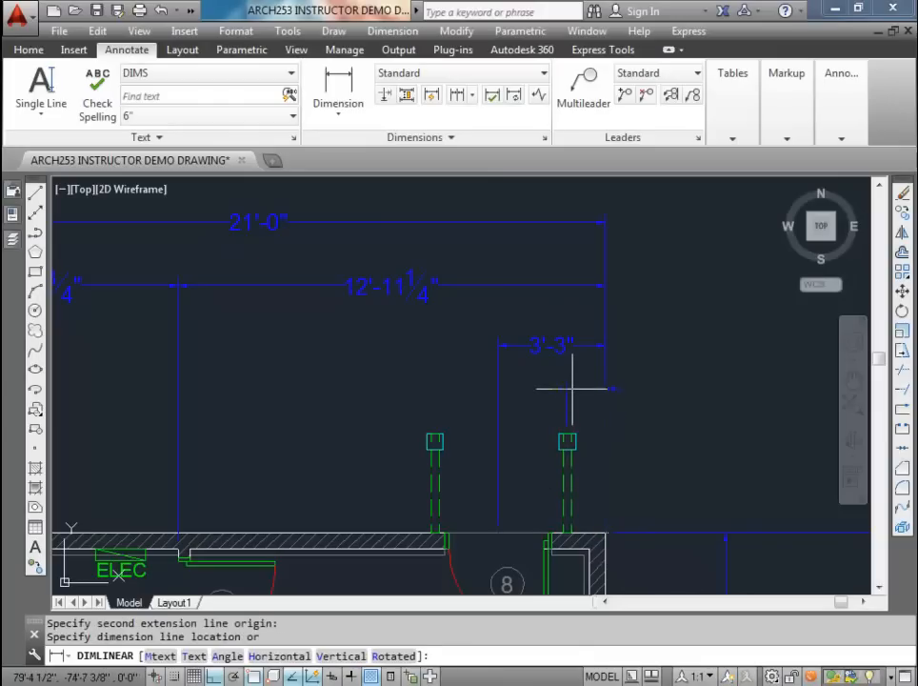
left_click(569, 386)
left_click(460, 95)
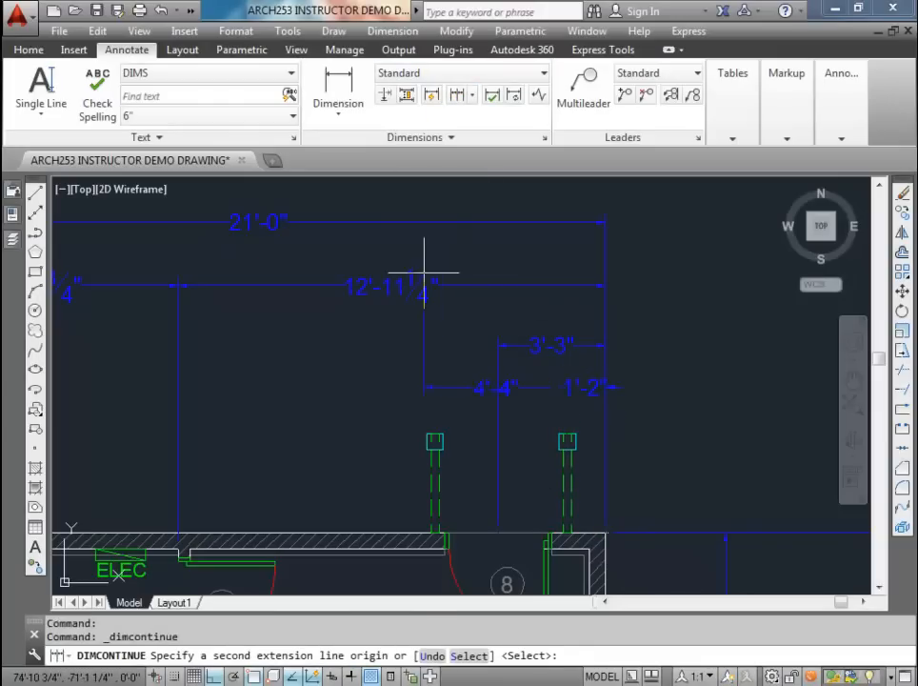
left_click(434, 433)
key("Escape")
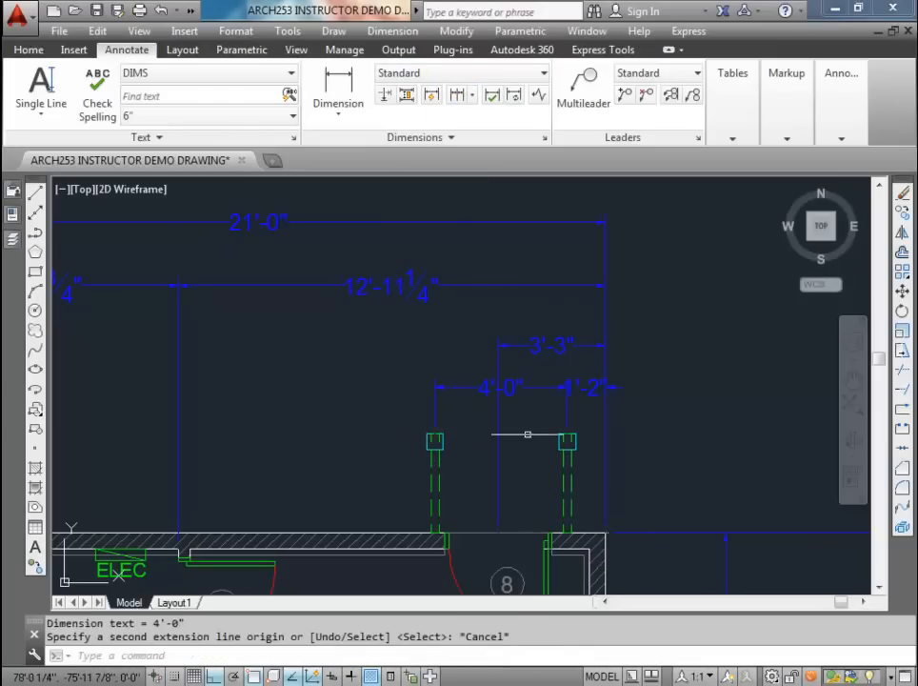
Step: Stretch the 3'-3" dimension's extension-line origin at door 8 up to the dimension line between the two posts
scroll(540, 430, "up", 2)
scroll(533, 447, "down", 2)
left_click(518, 470)
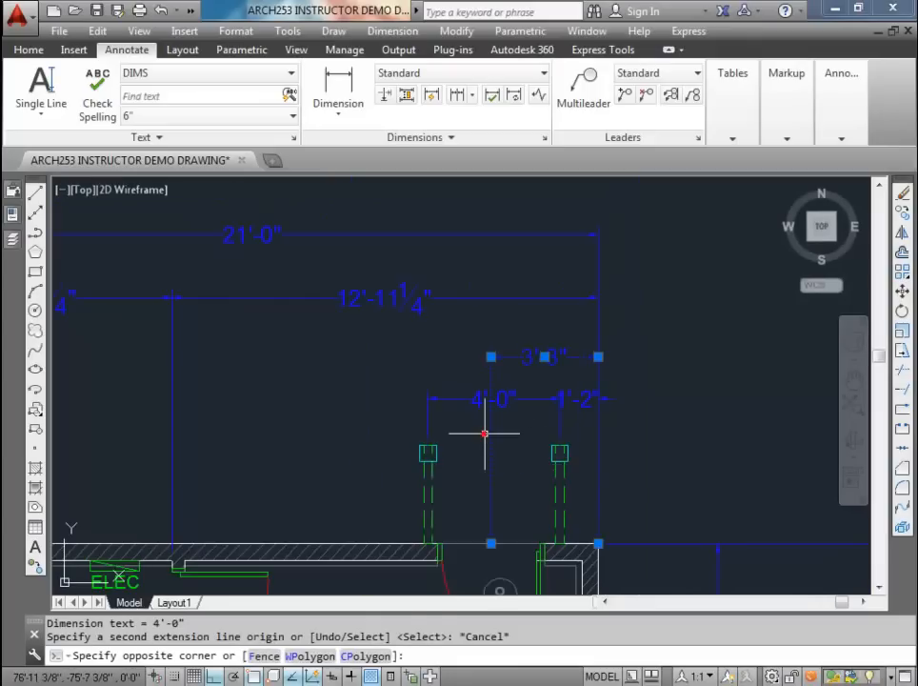
left_click(485, 431)
left_click(489, 543)
scroll(499, 444, "up", 5)
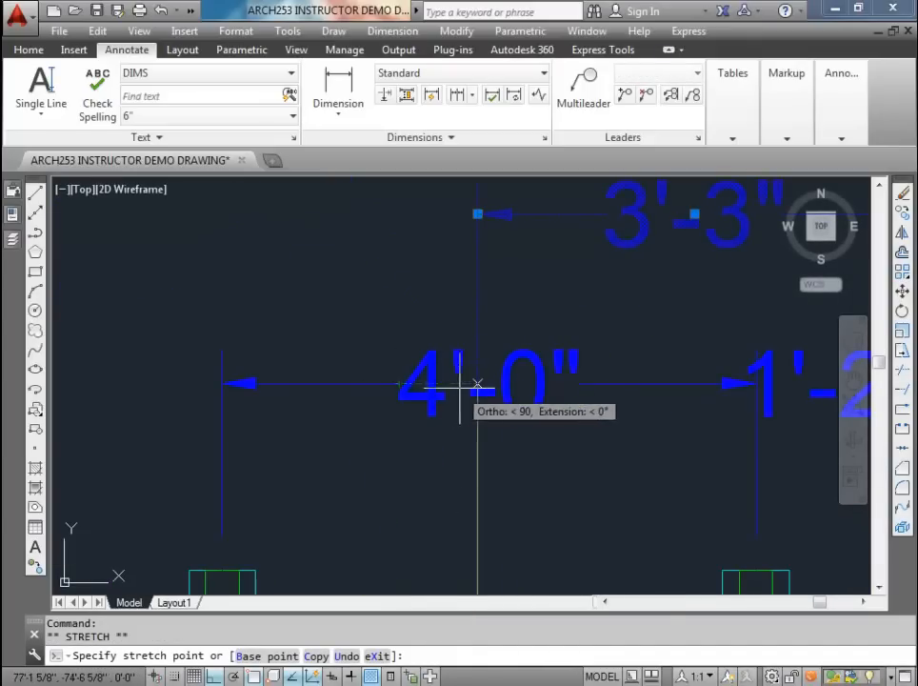
key("Escape")
key("Escape")
scroll(477, 435, "down", 5)
scroll(477, 435, "down", 2)
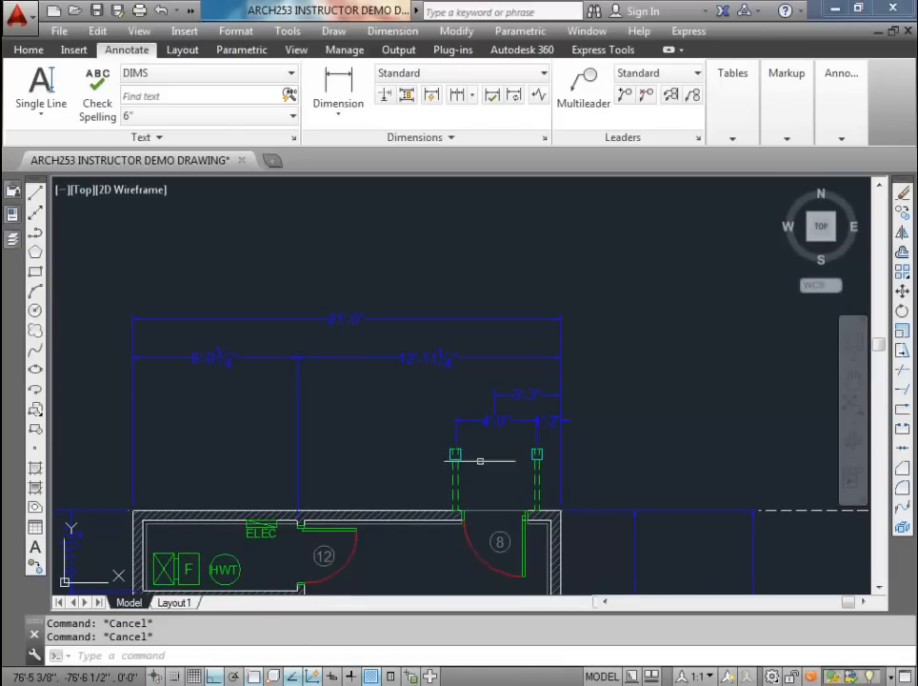
Step: Raise the overall 21'-0" dimension line, and move the 8'-0 3/4" and 12'-11 1/4" string up beneath it
scroll(480, 419, "up", 3)
left_click(613, 376)
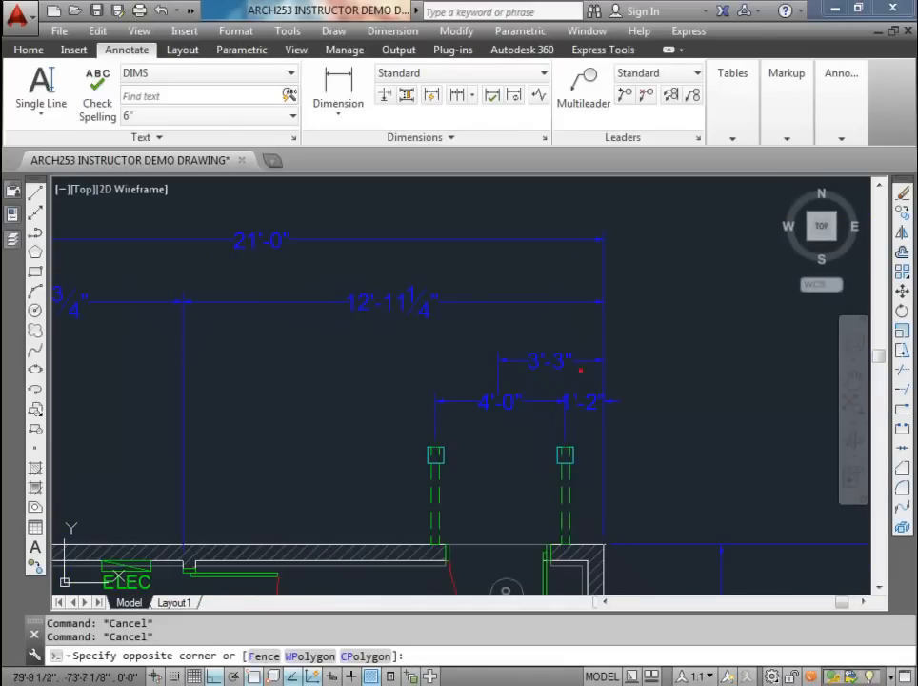
left_click(436, 274)
middle_click_drag(225, 360, 278, 401)
left_click(259, 380)
left_click(206, 329)
left_click(332, 306)
left_click(279, 243)
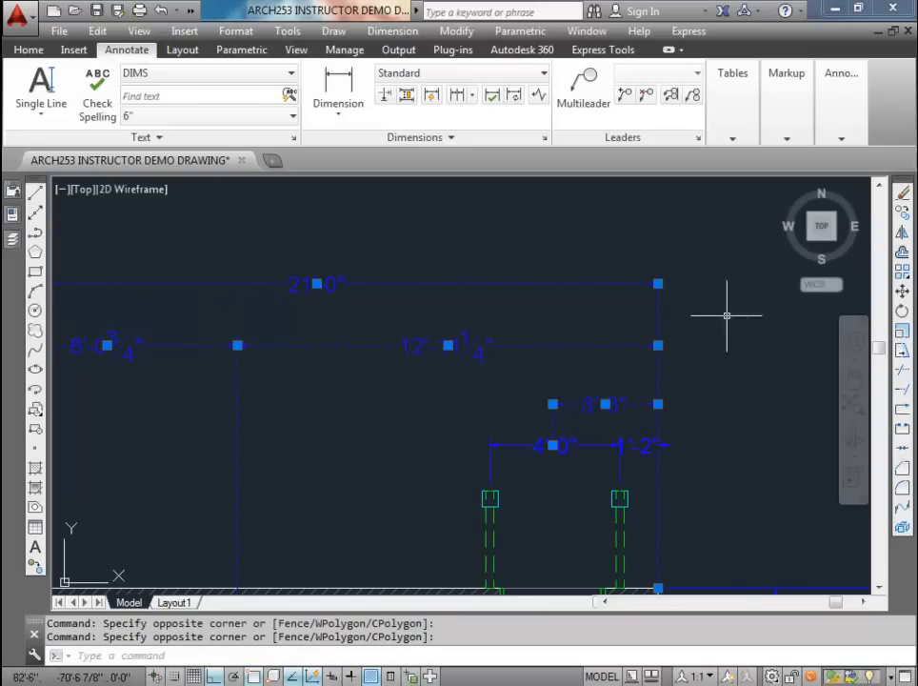
left_click(657, 283)
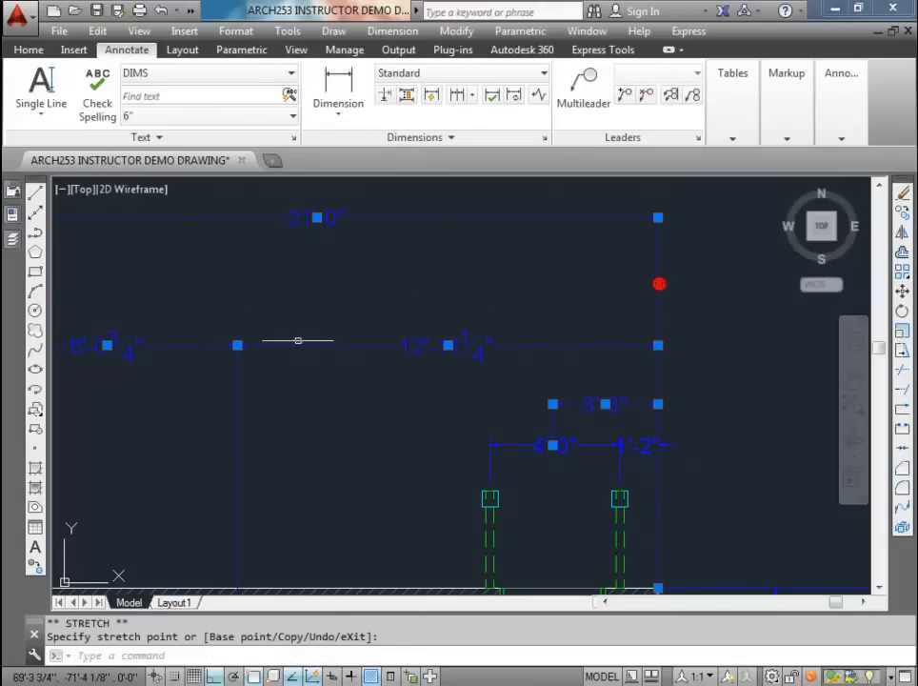
left_click(238, 281)
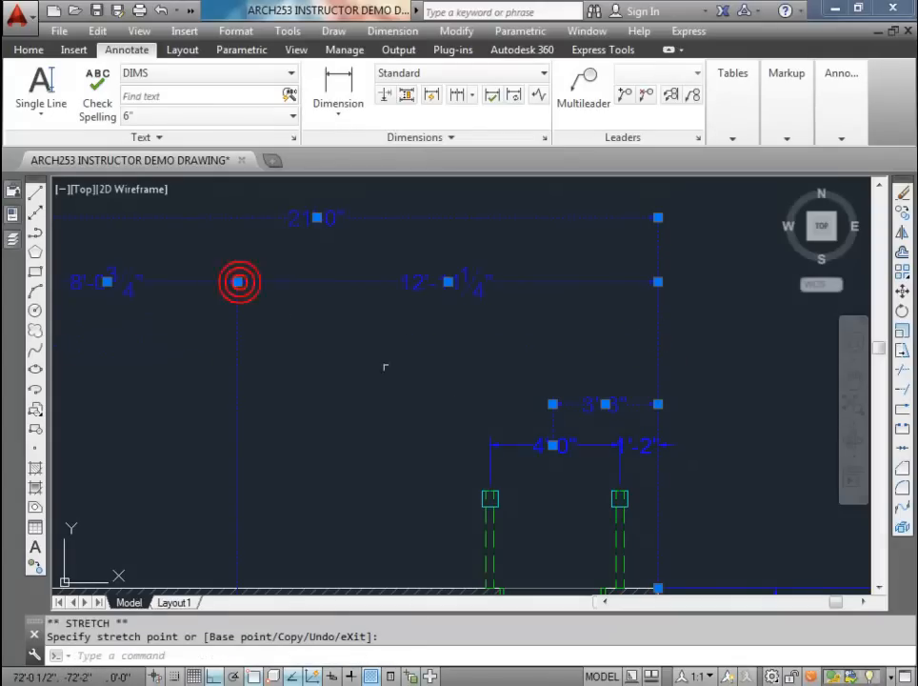
Step: Raise the 3'-3" door 8 dimension line to leave more room above the post dimensions
left_click(657, 404)
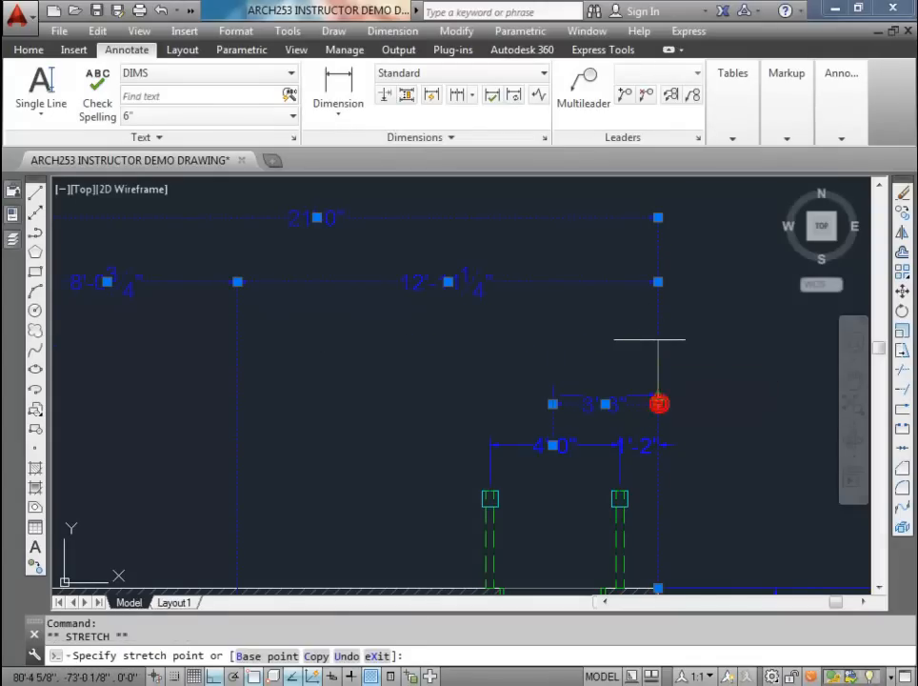
left_click(650, 340)
left_click(657, 394)
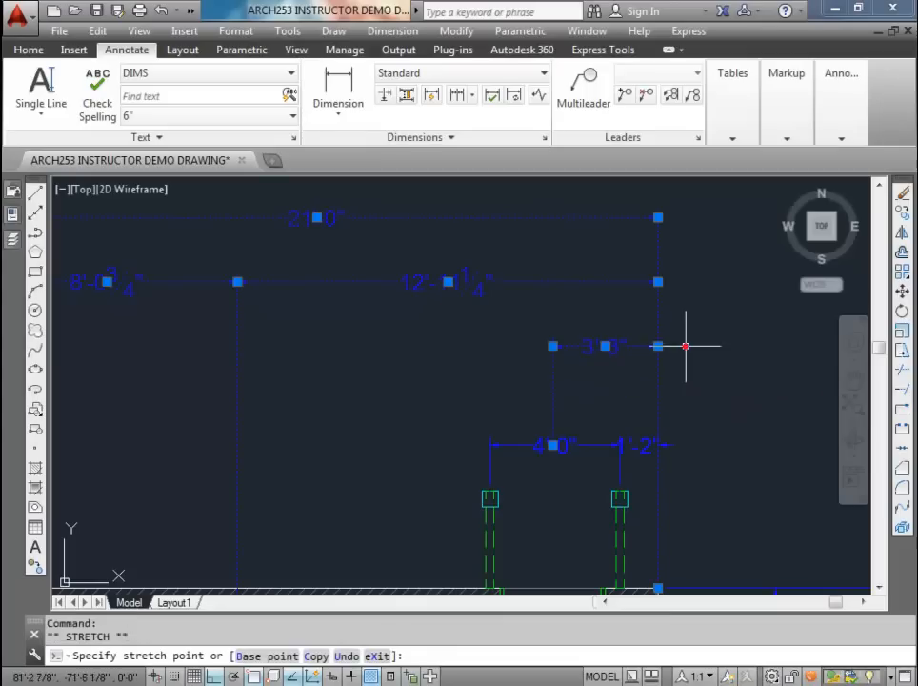
left_click(686, 345)
left_click(630, 463)
key("Escape")
key("Escape")
key("Escape")
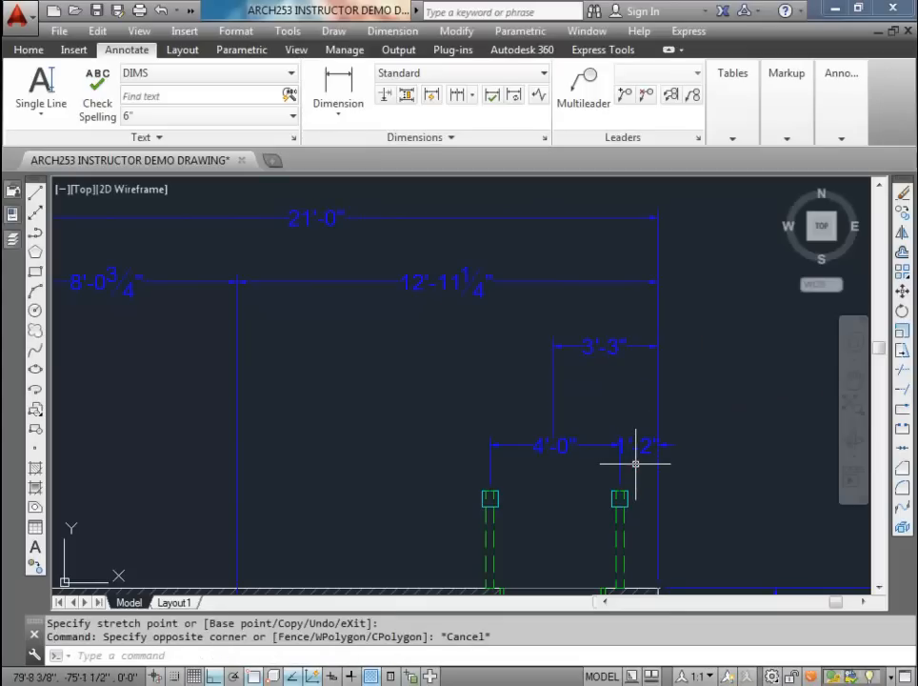
Step: Move the 4'-0" and 1'-2" post dimension string to an offset of @0,36 from the top center of the right post
left_click(635, 463)
left_click(610, 421)
left_click(619, 443)
left_click(619, 445)
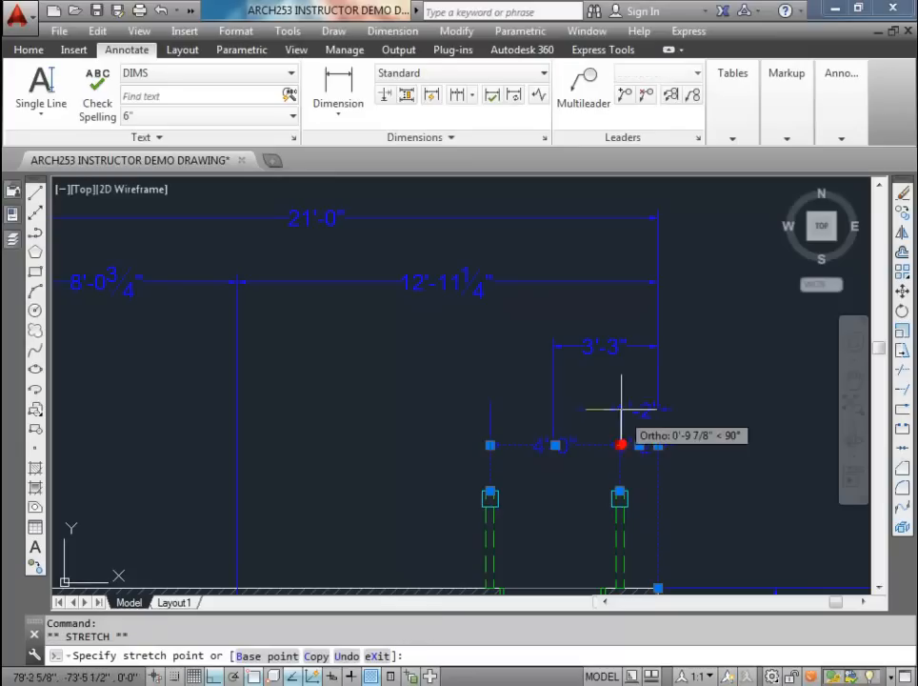
type("from")
key("Return")
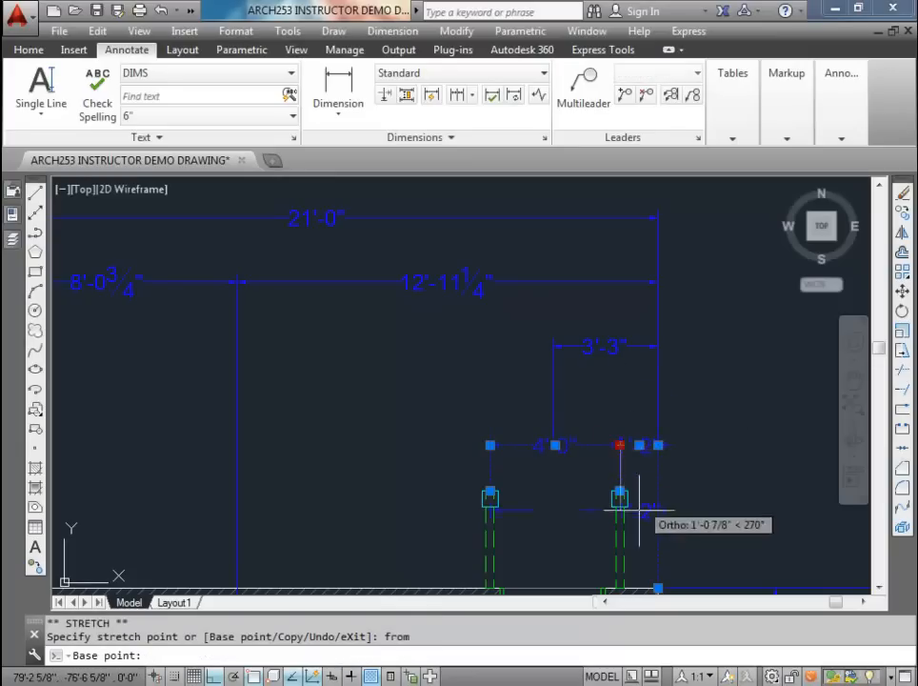
scroll(638, 510, "up", 4)
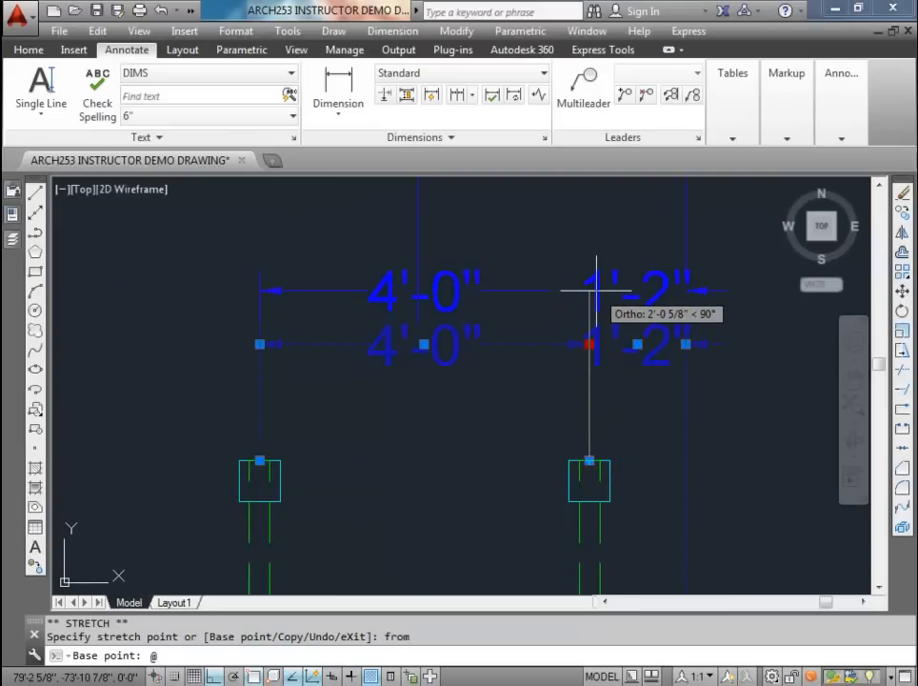
type("6")
key("Return")
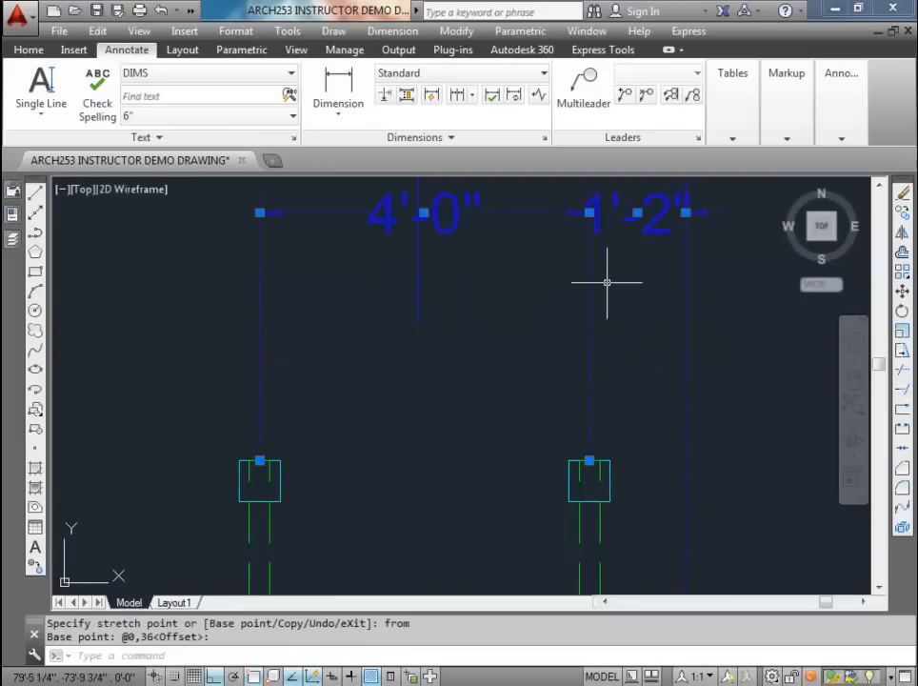
scroll(563, 338, "down", 4)
key("Escape")
key("Escape")
Step: Shorten the 3'-3" dimension's door-side extension line so its origin meets the raised 4'-0" dimension line
left_click(582, 395)
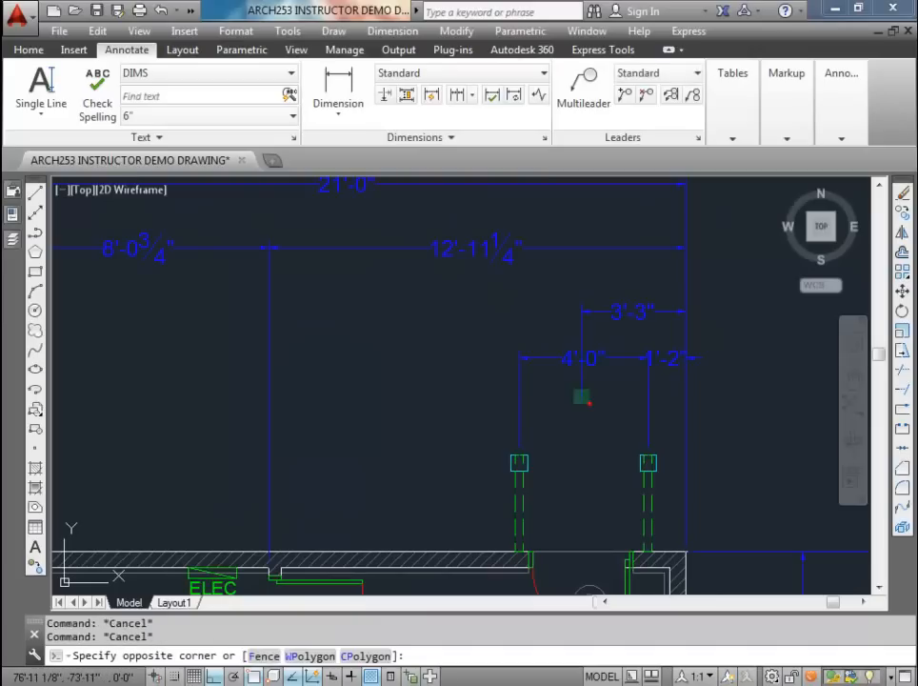
left_click(566, 381)
left_click(581, 408)
scroll(587, 381, "up", 5)
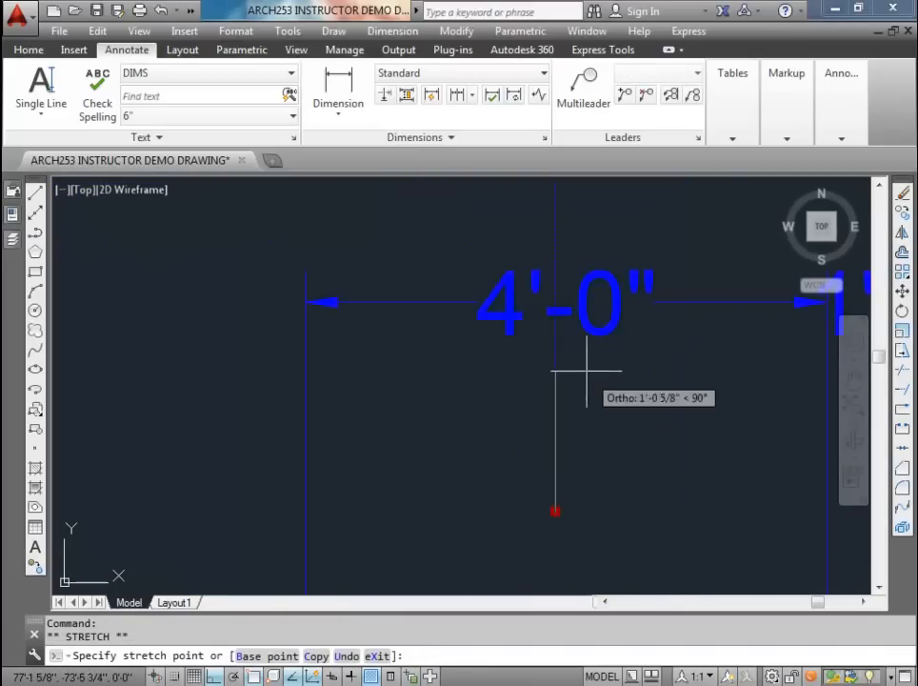
left_click(550, 303)
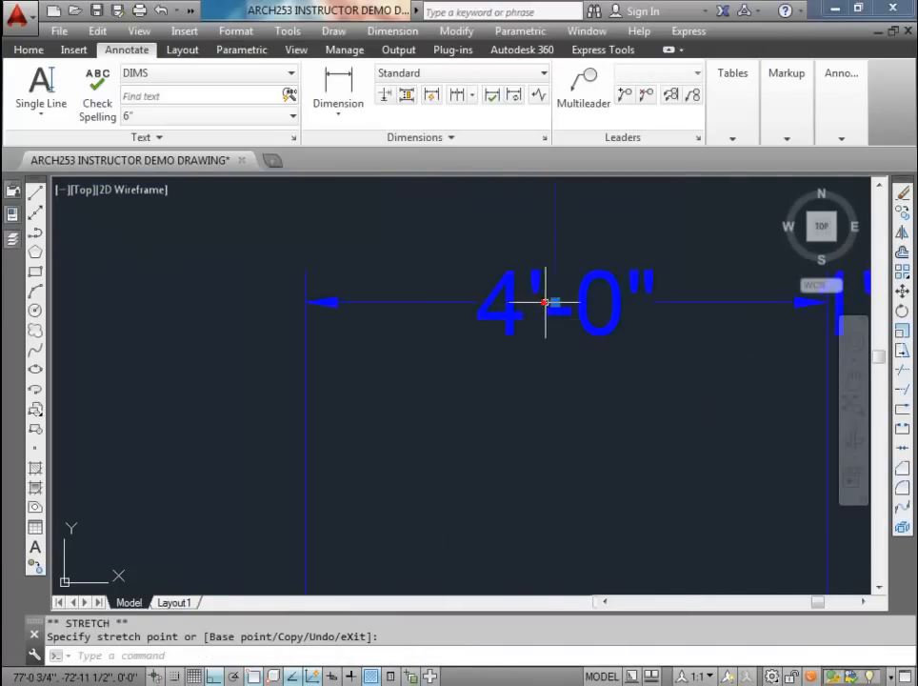
scroll(551, 376, "down", 5)
key("Escape")
key("Escape")
middle_click_drag(555, 377, 588, 412)
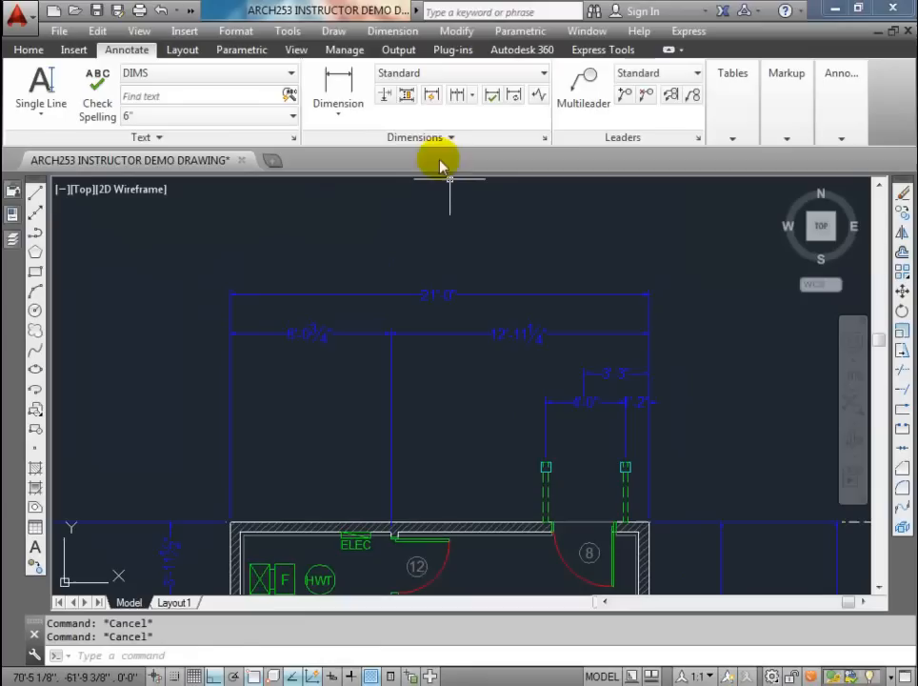
Step: Space the 3'-3" door 8 dimension 36" from the 4'-0" post dimension with Dimspace
left_click(558, 401)
left_click(607, 374)
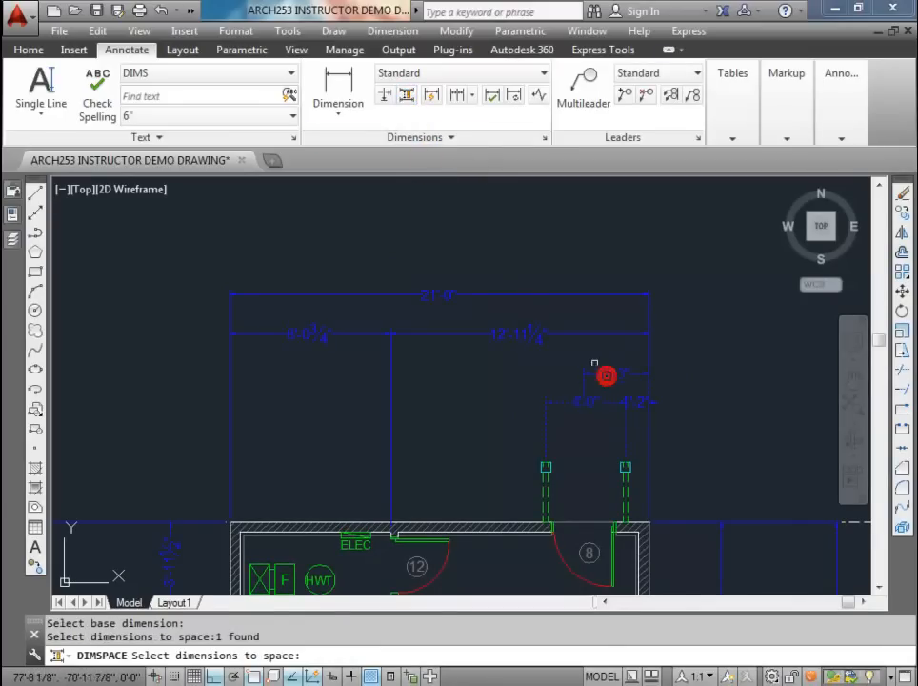
key("Return")
type("36")
key("Return")
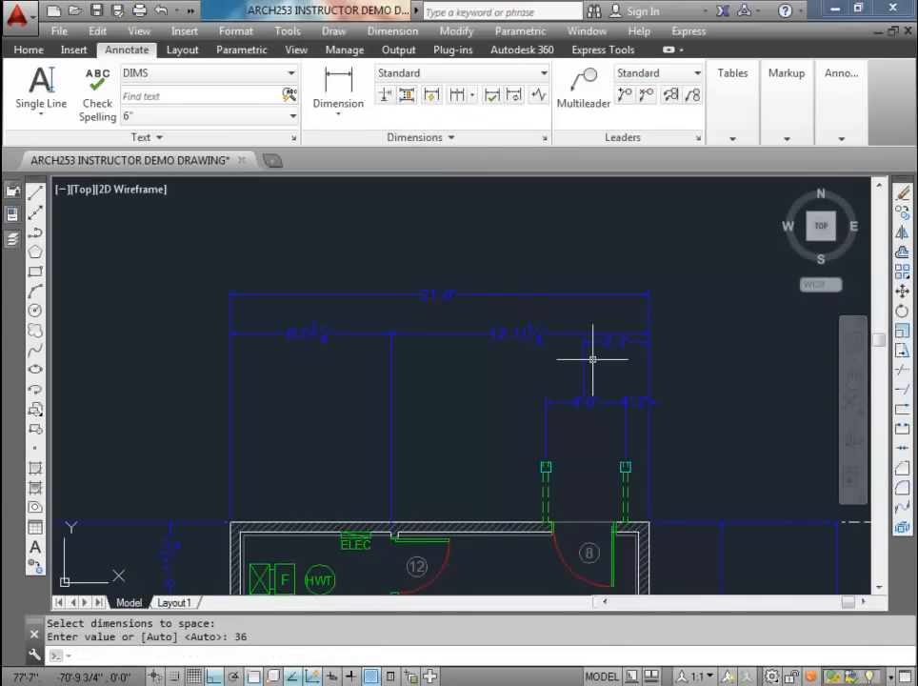
Step: Space the 12'-11 1/4" and 8'-0 3/4" dimensions 36" from the 3'-3" door 8 dimension
key("Return")
left_click(577, 333)
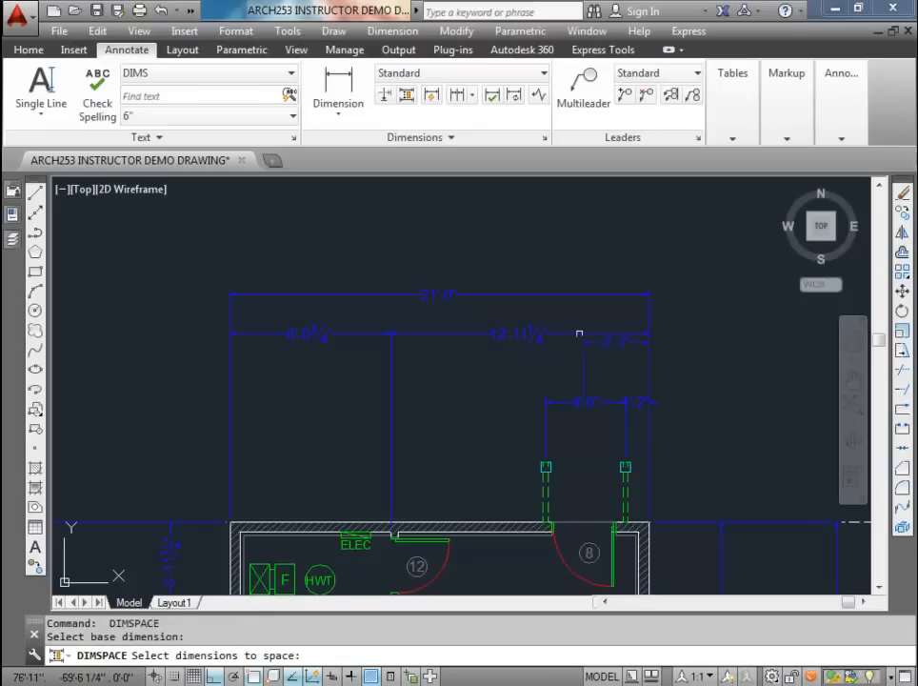
left_click(464, 332)
left_click(370, 333)
key("Return")
type("36")
key("Return")
Step: Apply 36" spacing to the overall 21'-0" dimension, using the 12'-11 1/4" dimension as the base
key("Return")
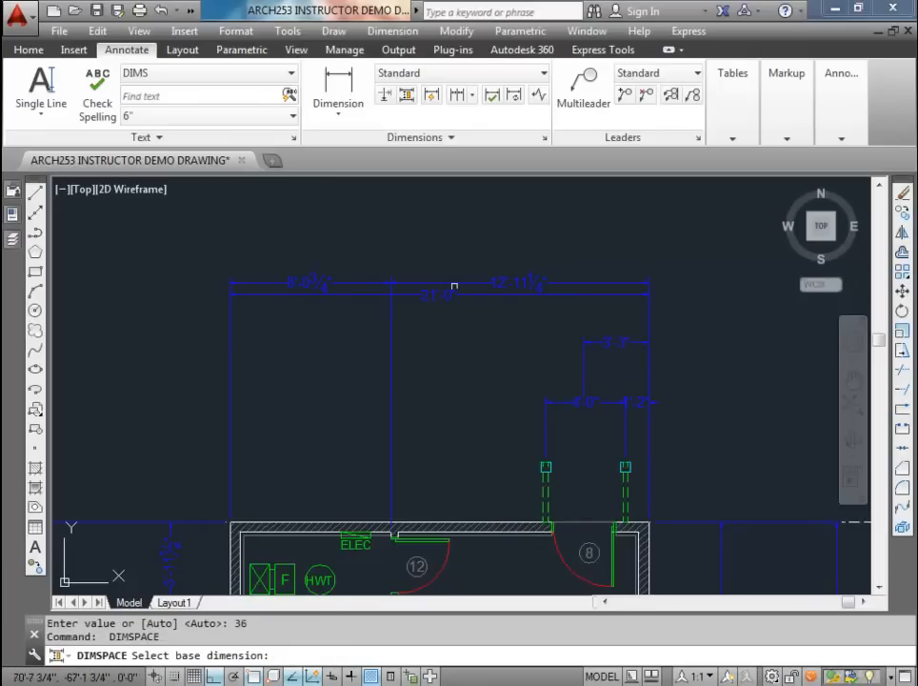
left_click(455, 282)
left_click(414, 292)
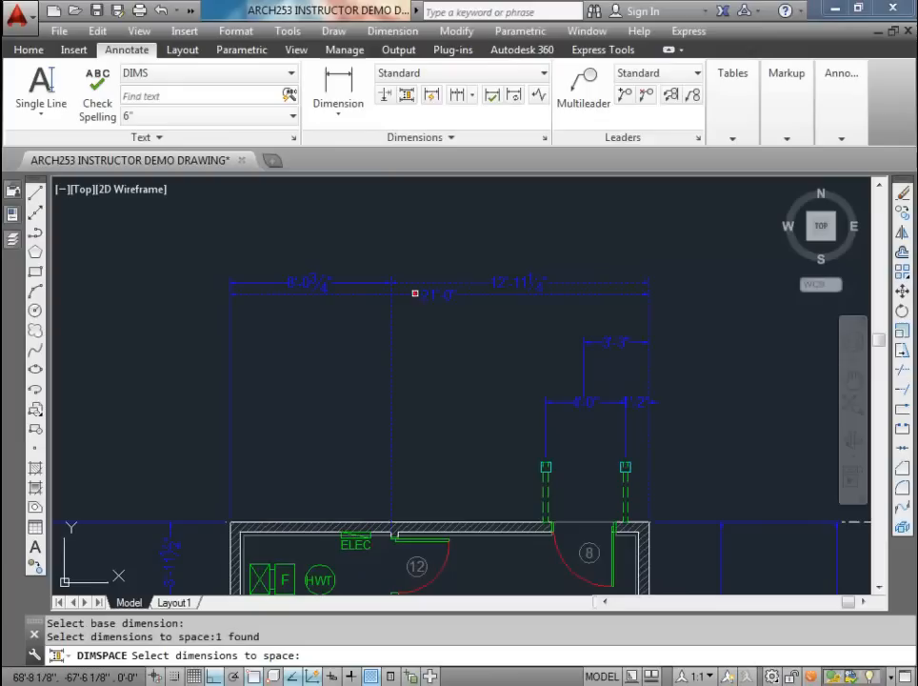
key("Return")
type("36")
key("Return")
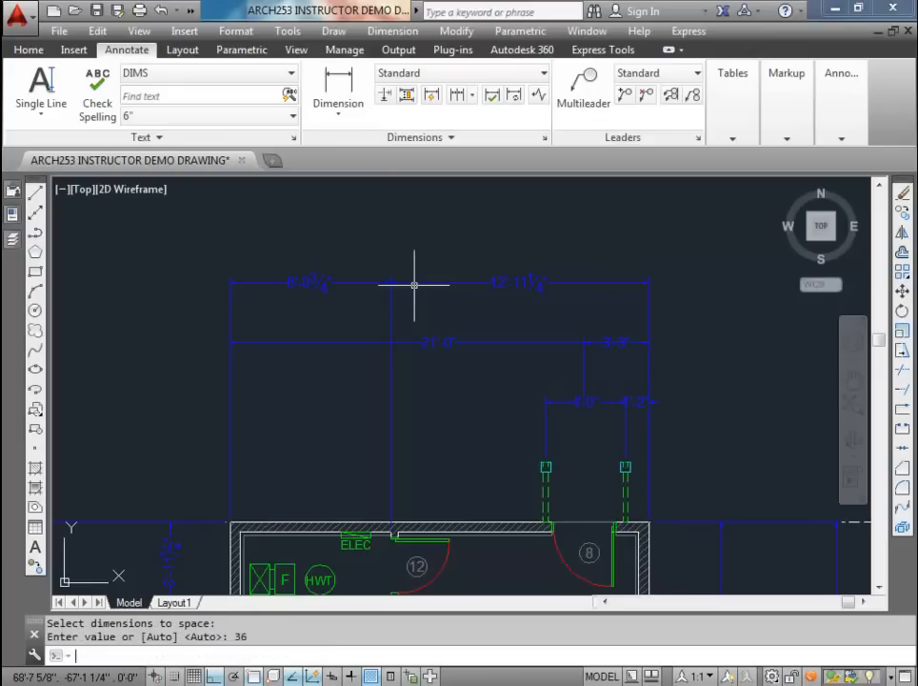
Step: Move the overall 21'-0" dimension line outside the 8'-0 3/4" and 12'-11 1/4" dimension string
left_click(443, 341)
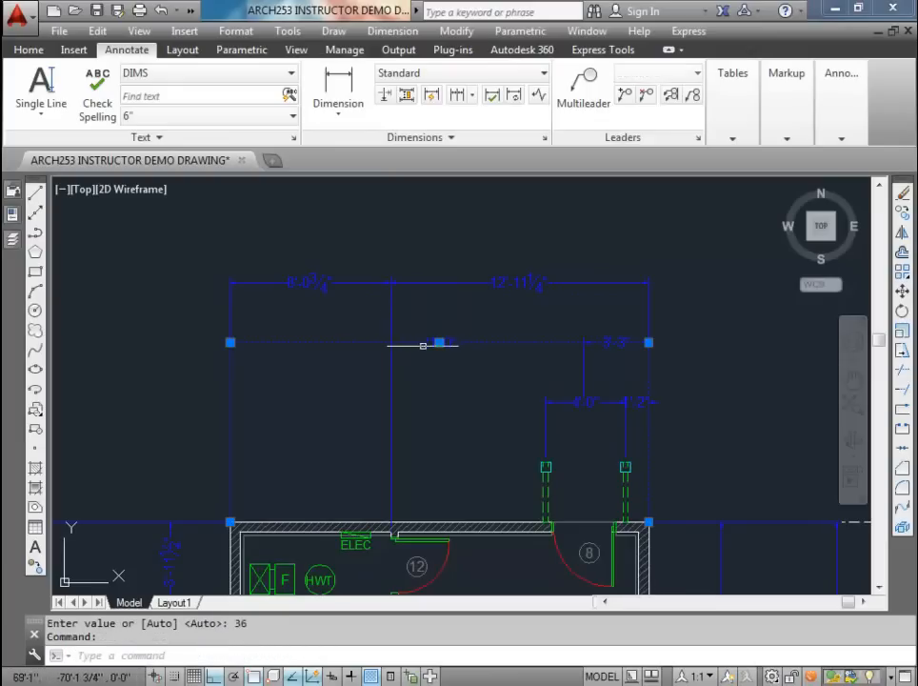
left_click(230, 342)
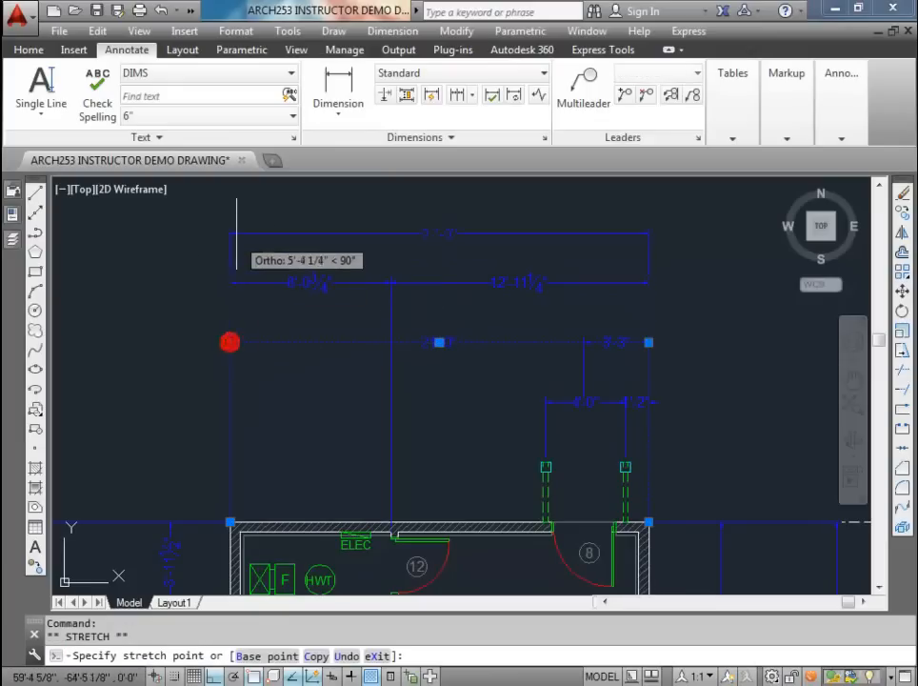
left_click(236, 226)
left_click(407, 94)
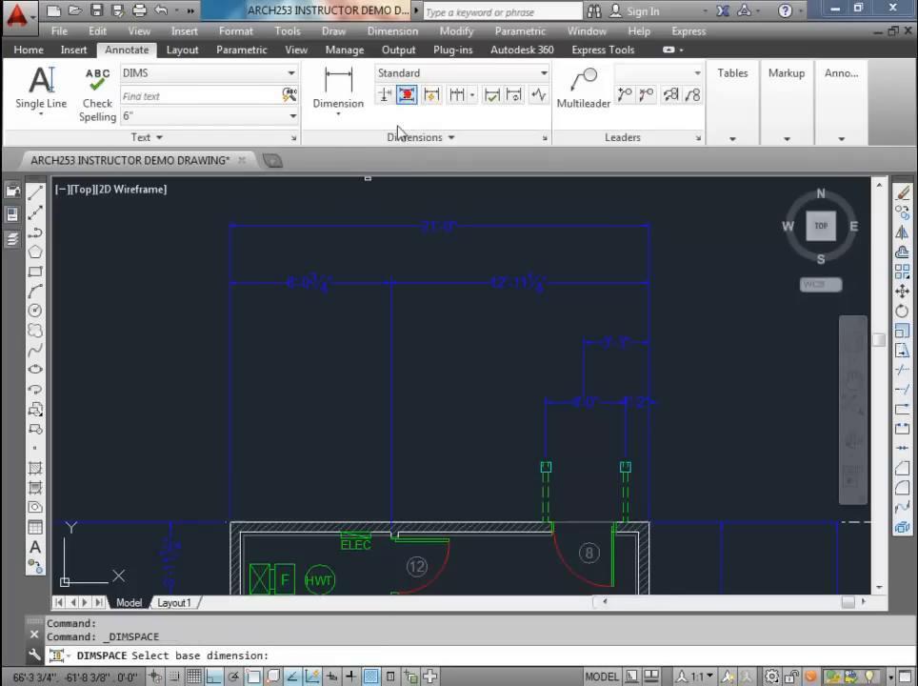
left_click(407, 96)
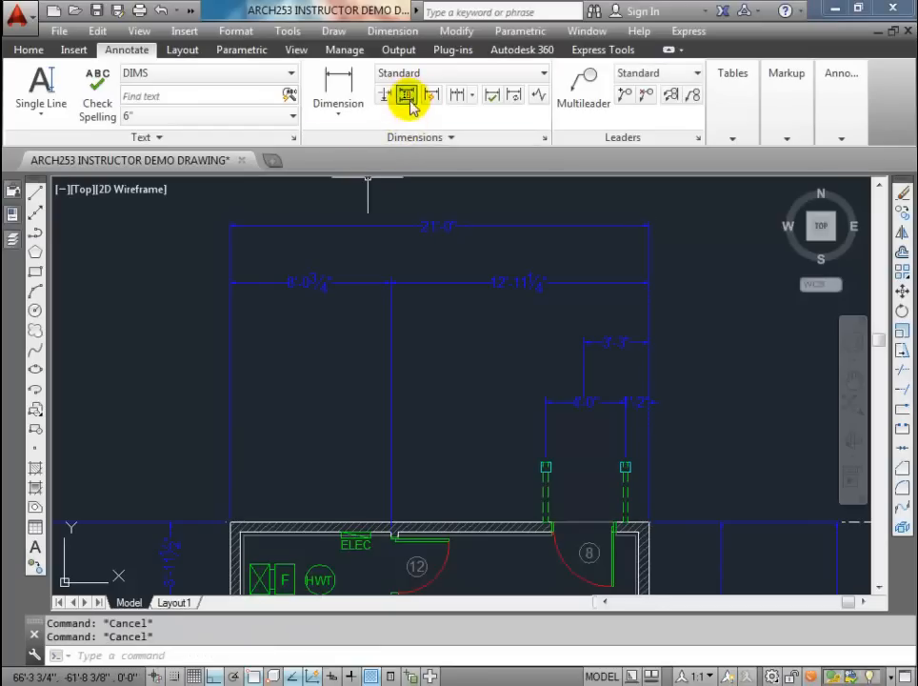
left_click(433, 281)
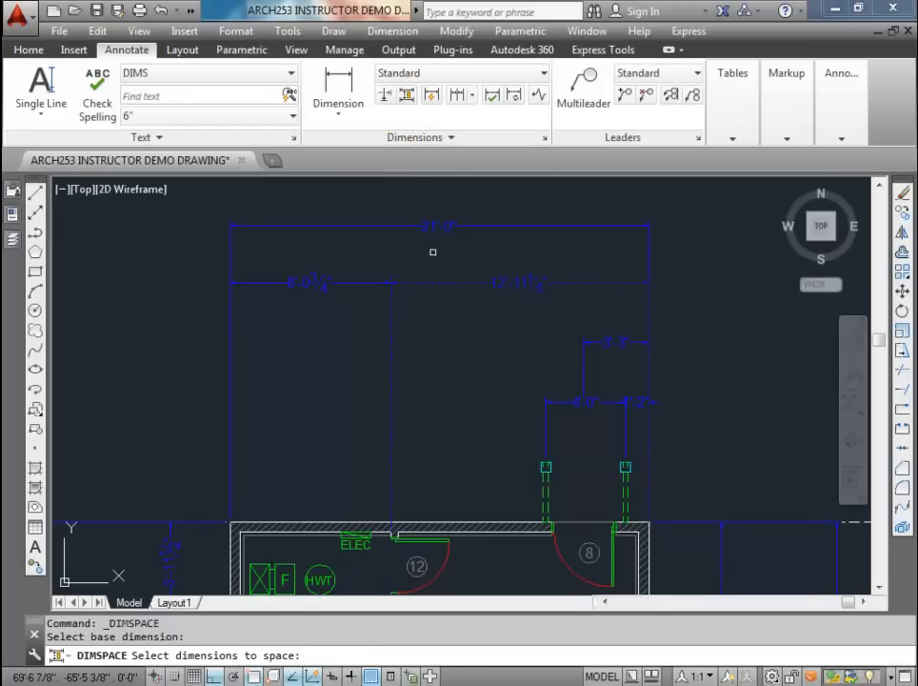
left_click(431, 228)
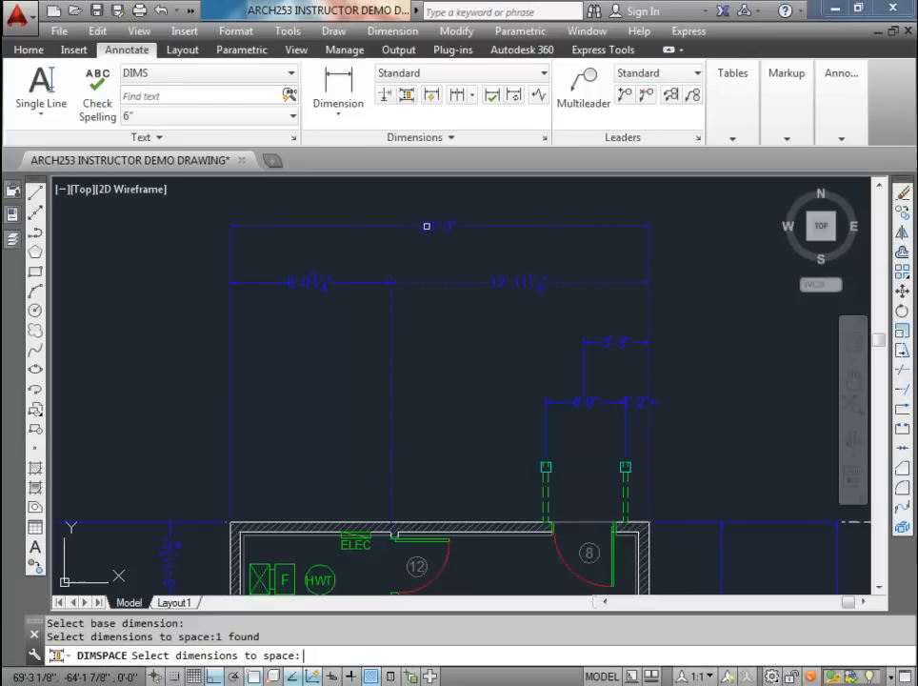
left_click(427, 226)
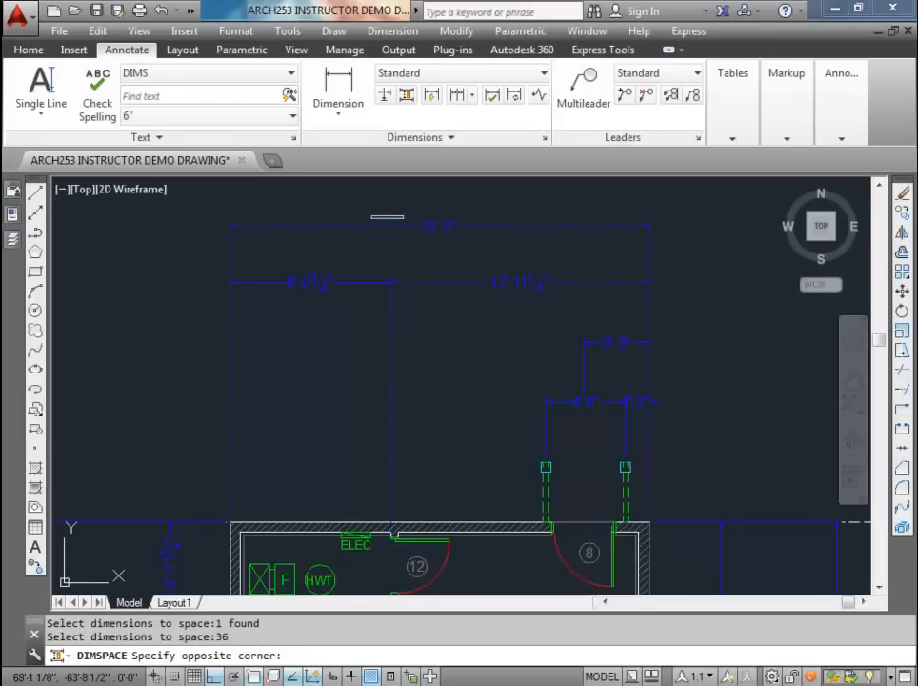
key("Escape")
key("Return")
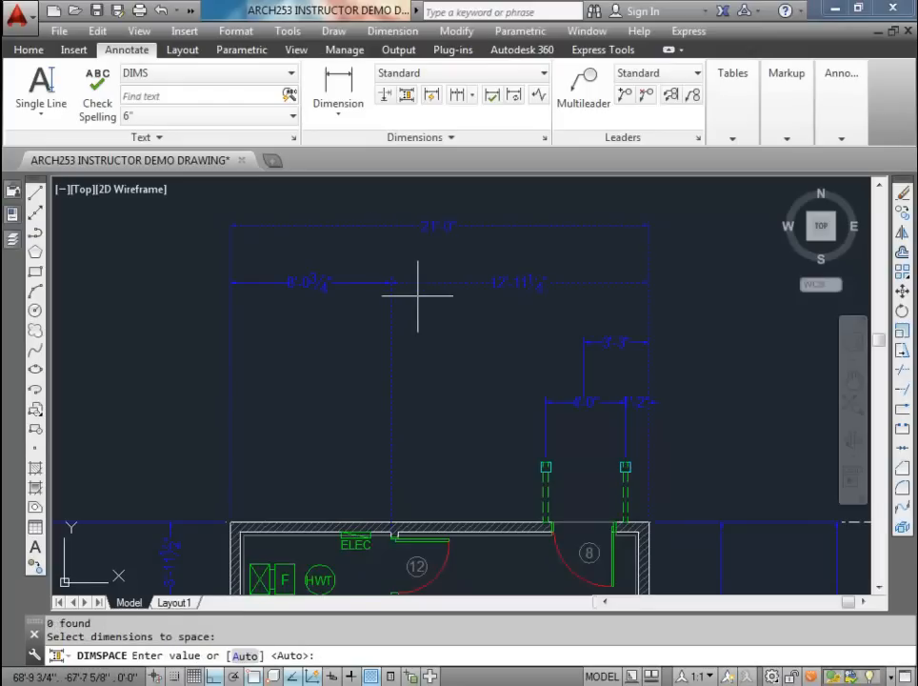
key("Escape")
key("Escape")
Step: Space the overall 21'-0" dimension 36" from the 12'-11 1/4" dimension with Dimspace
left_click(410, 96)
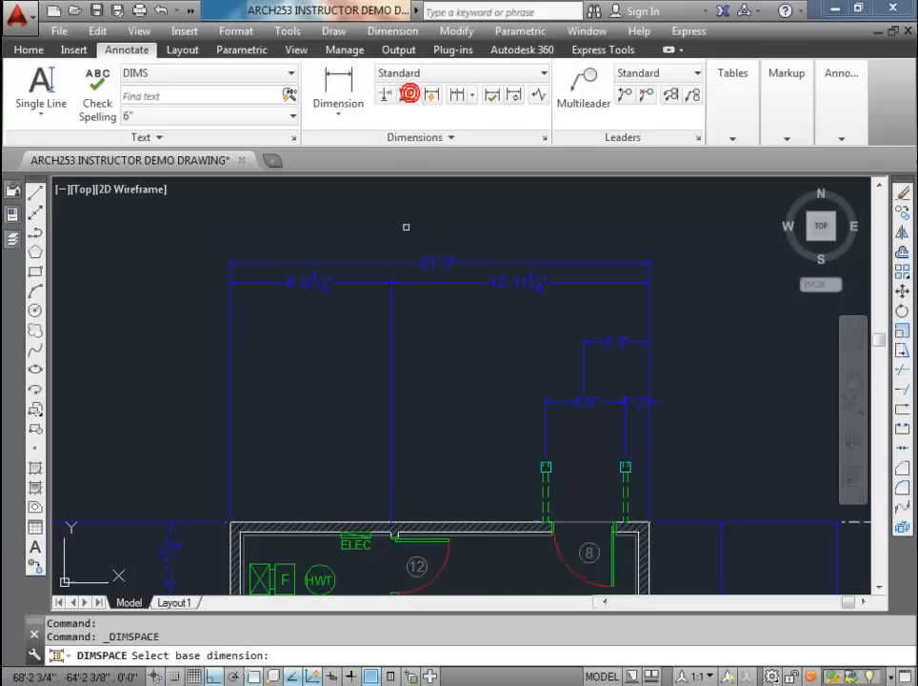
left_click(424, 282)
left_click(411, 262)
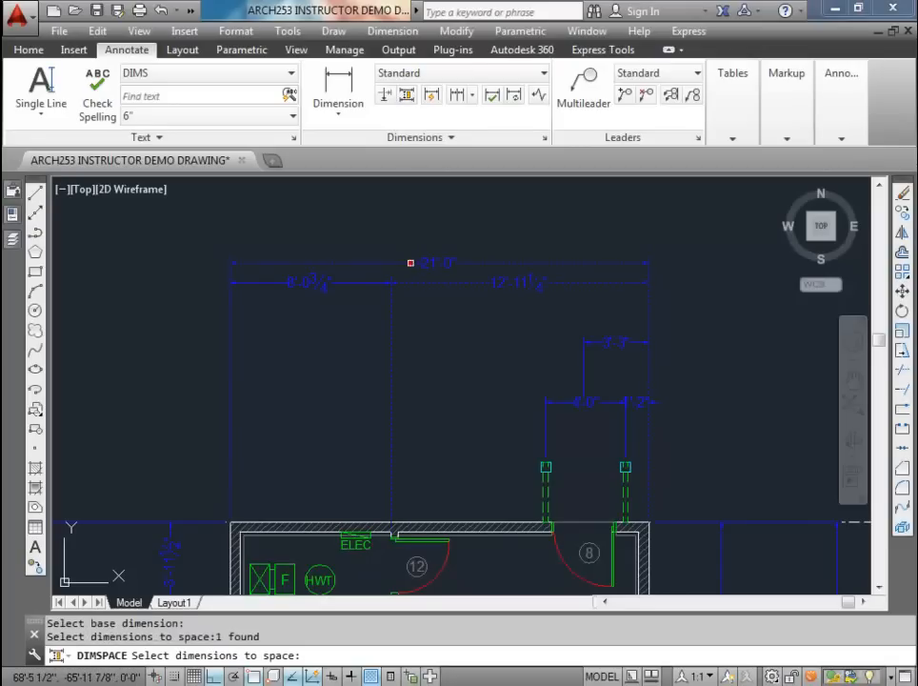
key("Return")
type("36")
key("Return")
key("Escape")
key("Escape")
Step: Draw a 36" horizontal guide line outward from the exterior wall face, level with the bump-out's upper edge
scroll(414, 256, "down", 3)
mouse_move(461, 303)
middle_mouse_down()
mouse_move(477, 355)
mouse_move(467, 388)
mouse_move(507, 261)
middle_mouse_up()
scroll(466, 388, "down", 2)
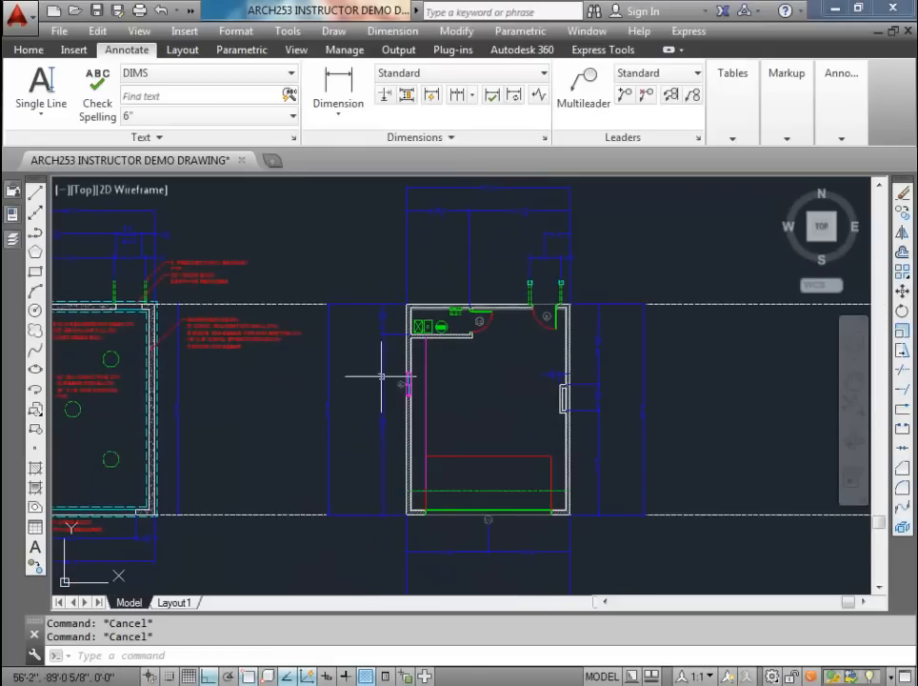
scroll(582, 380, "up", 3)
middle_click_drag(581, 381, 468, 439)
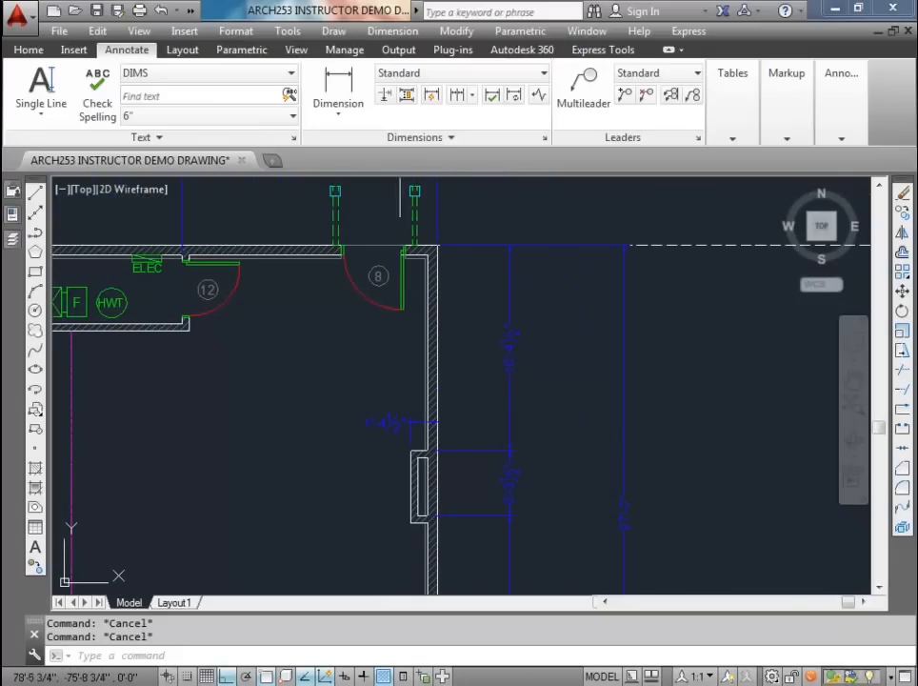
type("l")
key("Return")
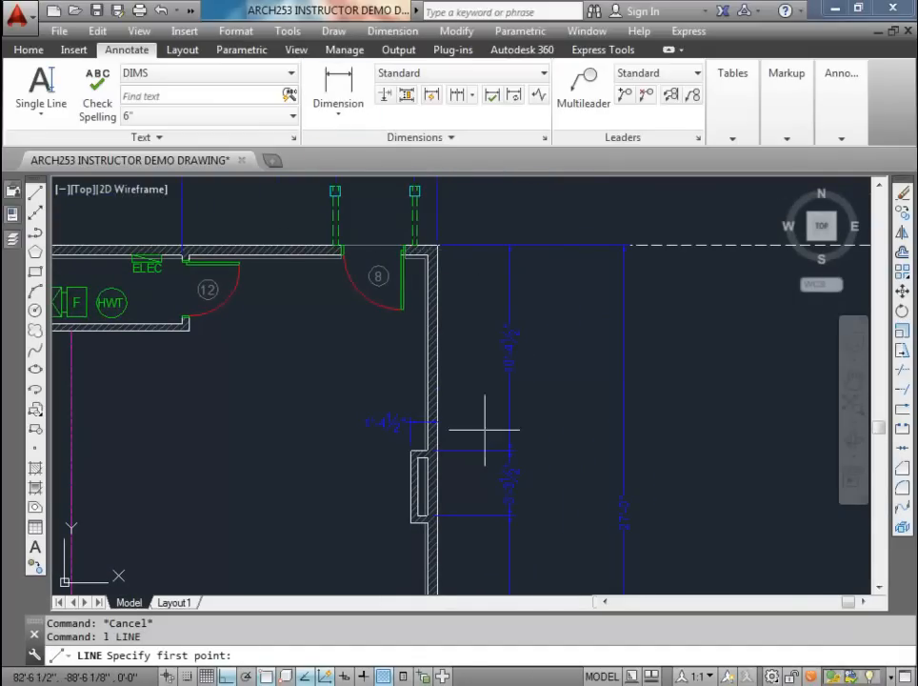
scroll(452, 459, "up", 4)
left_click(397, 442)
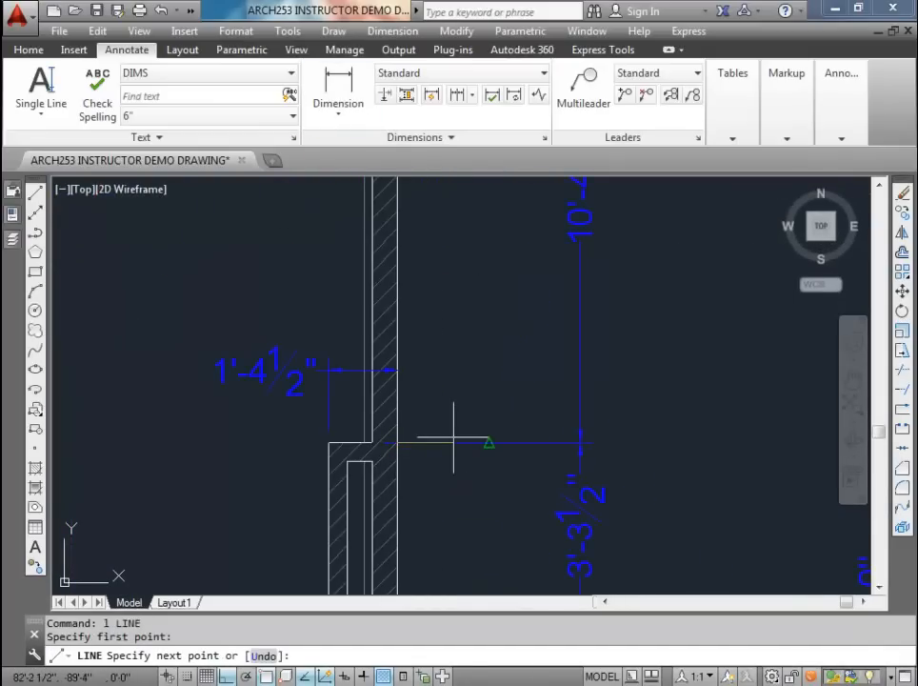
type("36")
key("Return")
key("Escape")
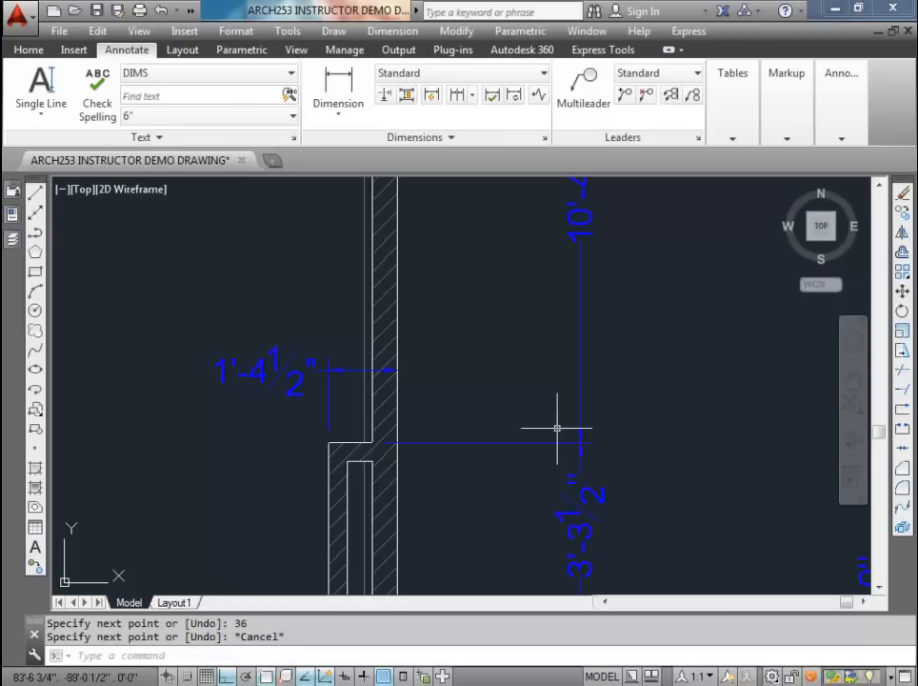
Step: Stretch the 10'-4 1/2" and 3'-3 1/2" dimension lines together to the outer end of the 36" guide line
left_click(591, 461)
left_click(565, 424)
left_click(584, 447)
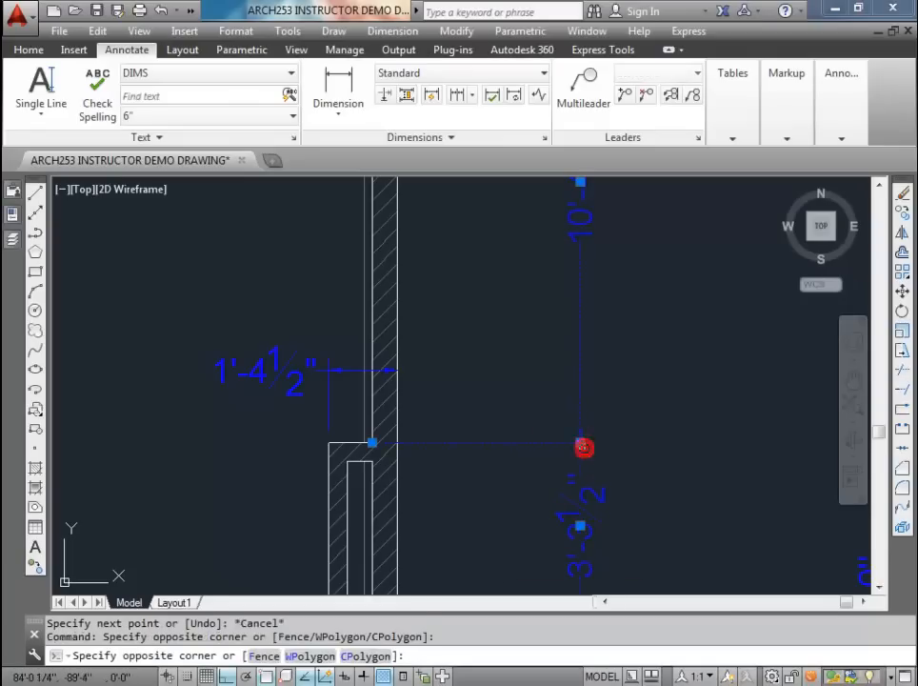
key("Escape")
left_click(580, 442)
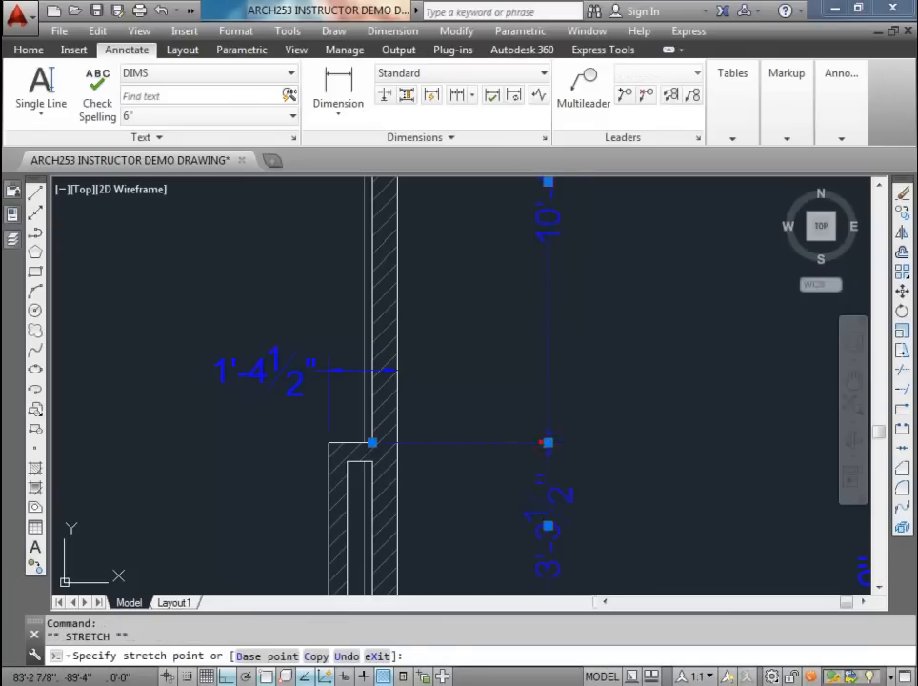
left_click(539, 442)
key("Escape")
key("Escape")
Step: Erase the 36" guide line beside the bump-out
left_click(502, 445)
key("Escape")
left_click(503, 443)
key("Delete")
Step: Align the 13'-4" dimension with the 3'-3 1/2" bump-out dimension using Dimspace with a value of 0
scroll(404, 450, "down", 5)
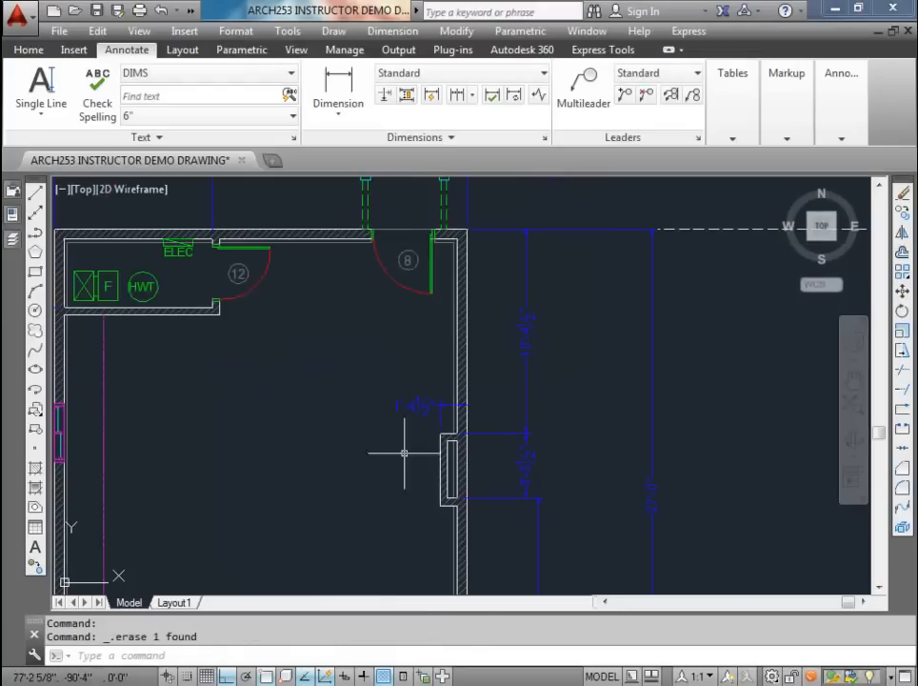
scroll(527, 469, "down", 2)
middle_click_drag(526, 469, 521, 344)
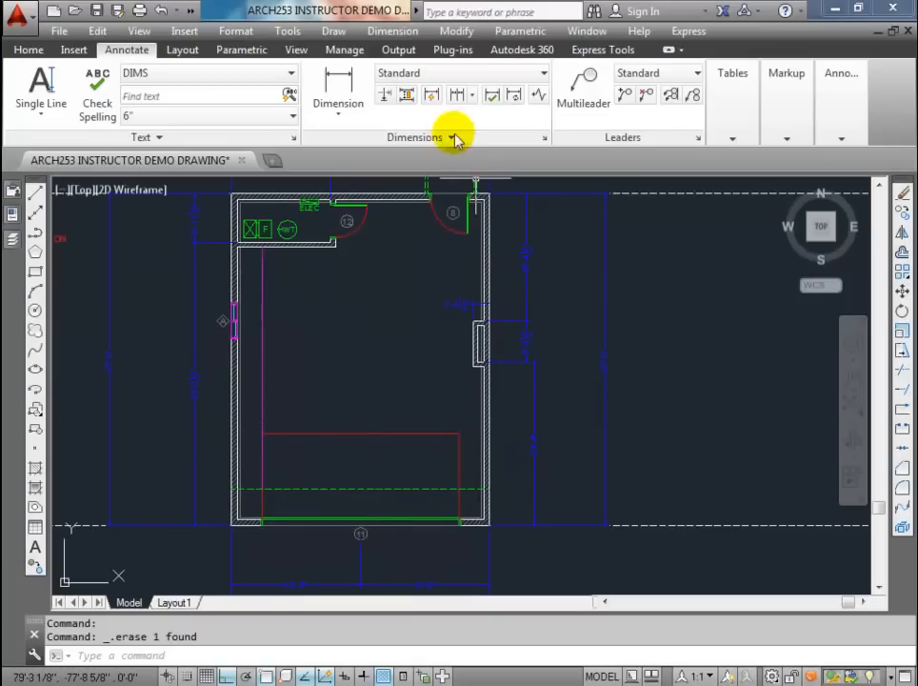
left_click(405, 92)
scroll(499, 293, "up", 2)
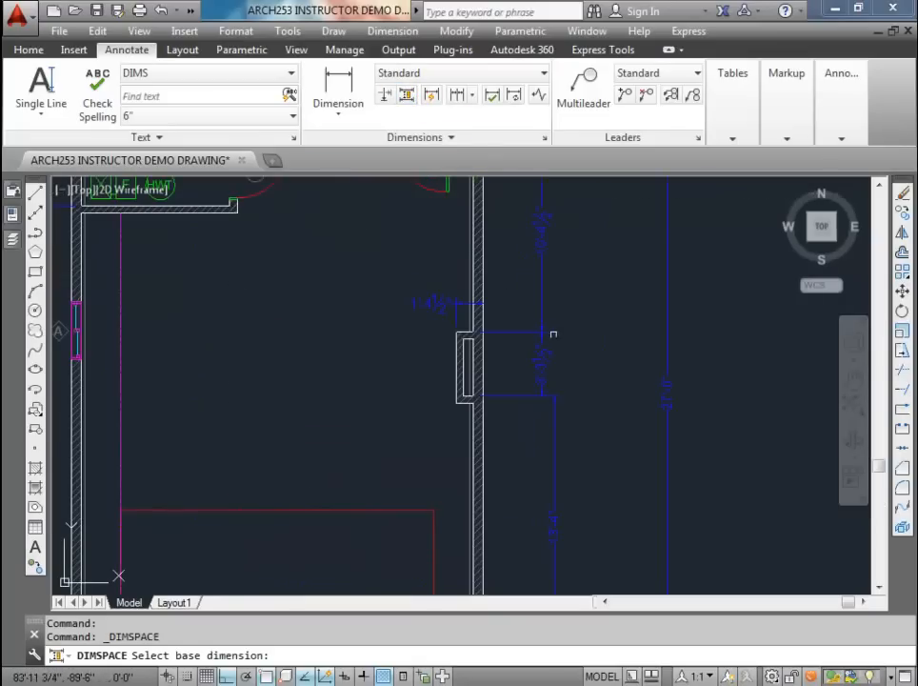
left_click(537, 352)
left_click(555, 411)
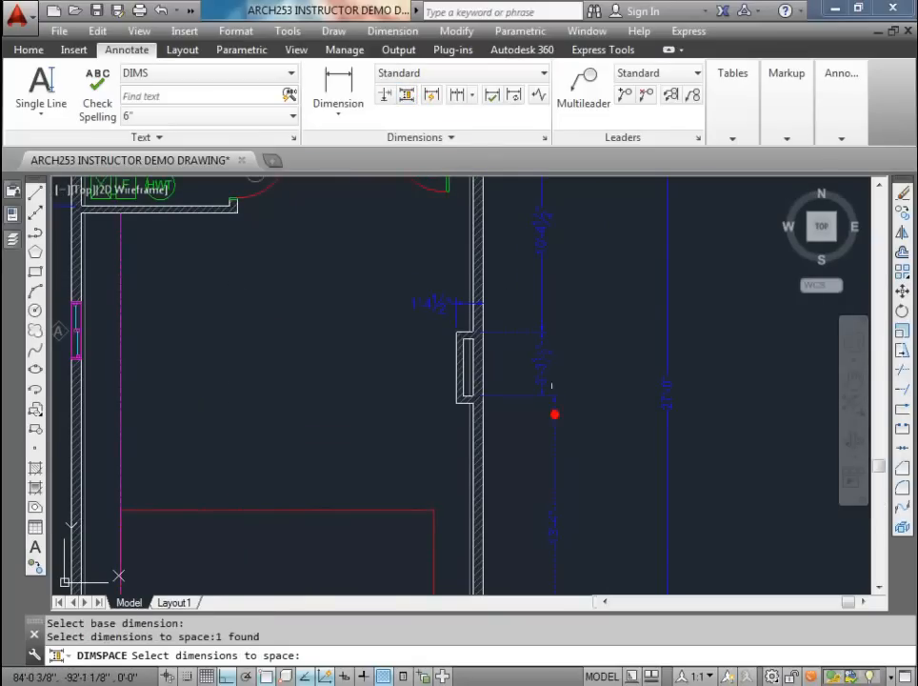
key("Return")
type("0")
key("Return")
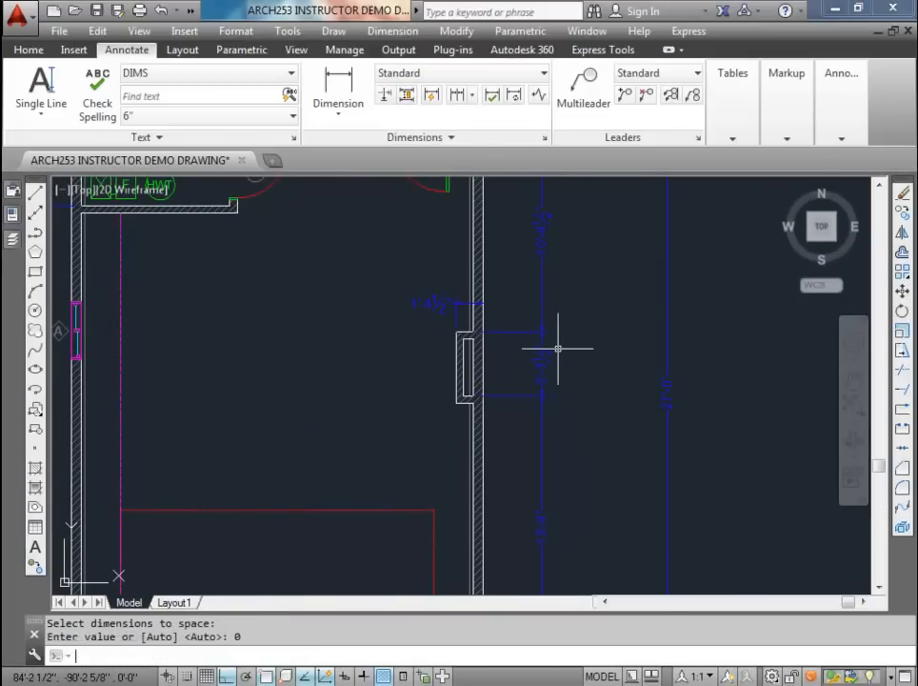
Step: Space the overall 27'-0" dimension 36" from the 10'-4 1/2" dimension with Dimspace
key("Return")
left_click(541, 296)
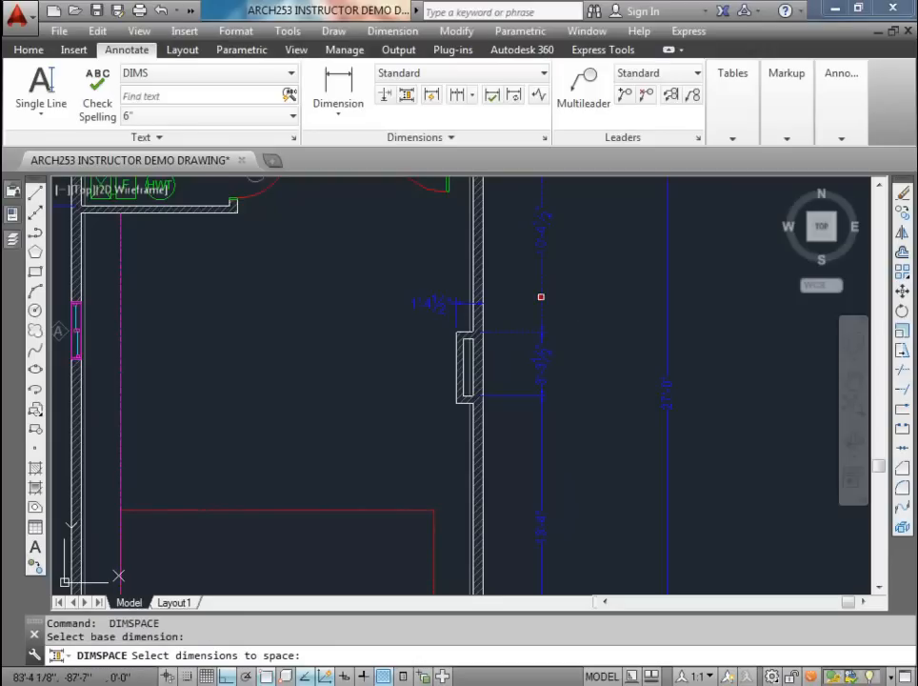
left_click(666, 323)
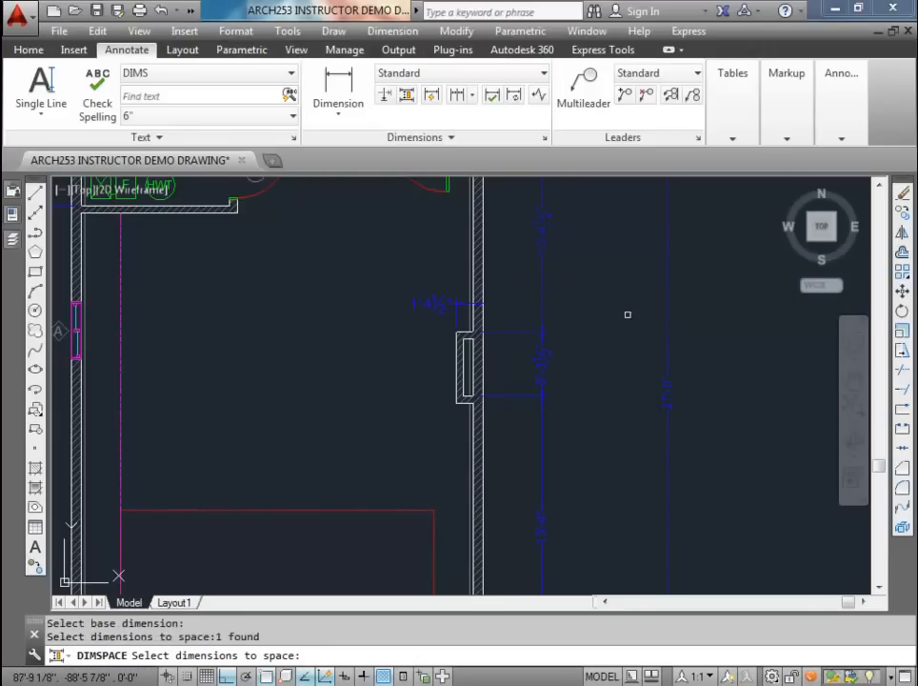
key("Return")
type("36")
key("Return")
Step: Draw a 36" vertical guide line outward from the wall face at the centre of door 11
scroll(624, 311, "down", 10)
middle_click_drag(586, 341, 611, 379)
scroll(611, 379, "up", 6)
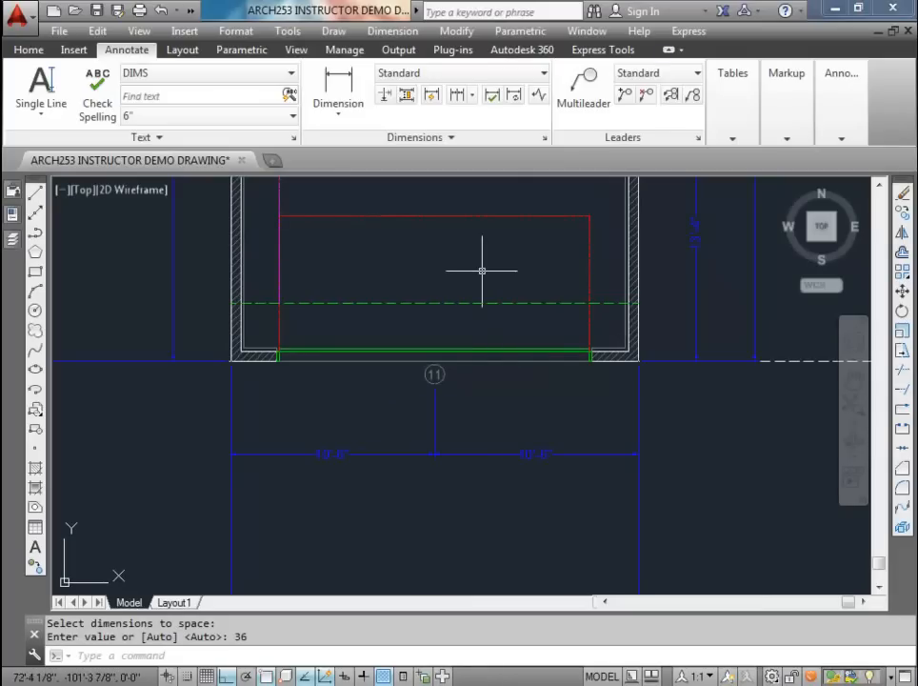
type("L")
key("Return")
scroll(512, 369, "up", 4)
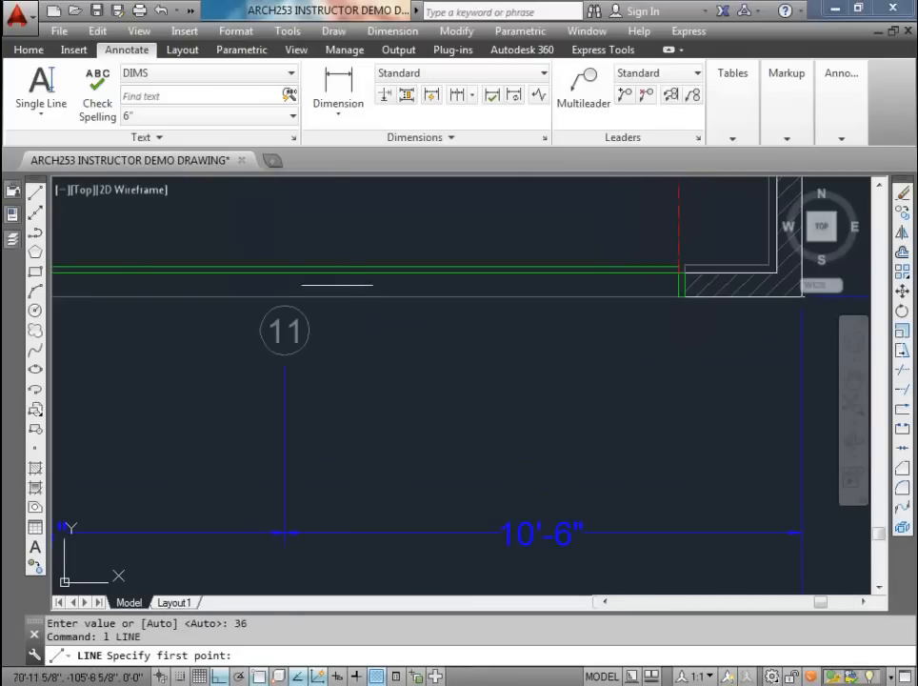
left_click(285, 298)
type("36")
key("Return")
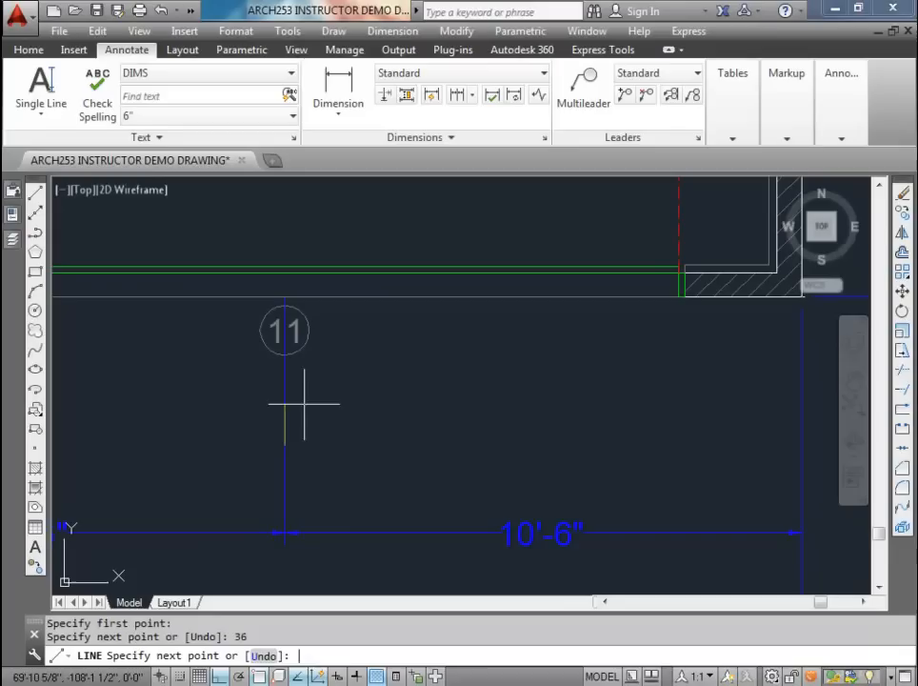
key("Escape")
Step: Stretch both 10'-6" dimension lines at door 11 to the end of the 36" guide line and erase the guide line
left_click(310, 540)
left_click(245, 506)
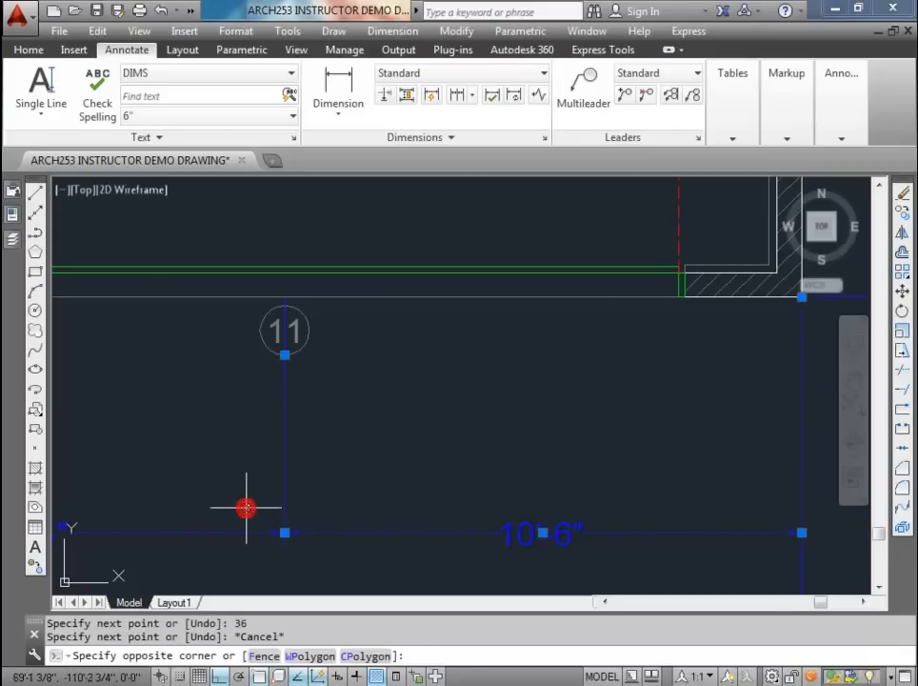
left_click(285, 532)
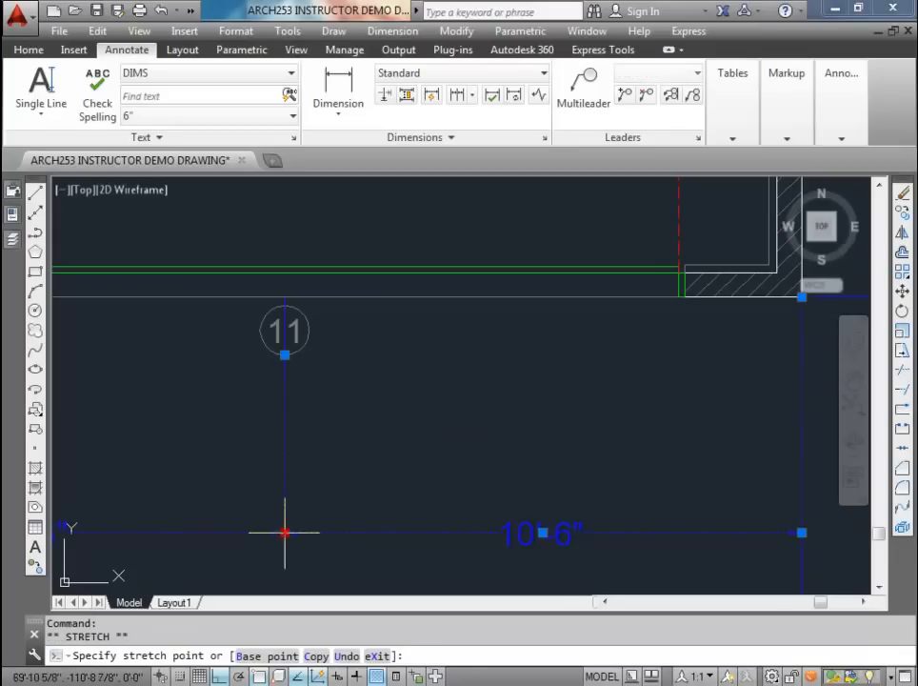
left_click(285, 444)
key("Escape")
key("Escape")
left_click(285, 381)
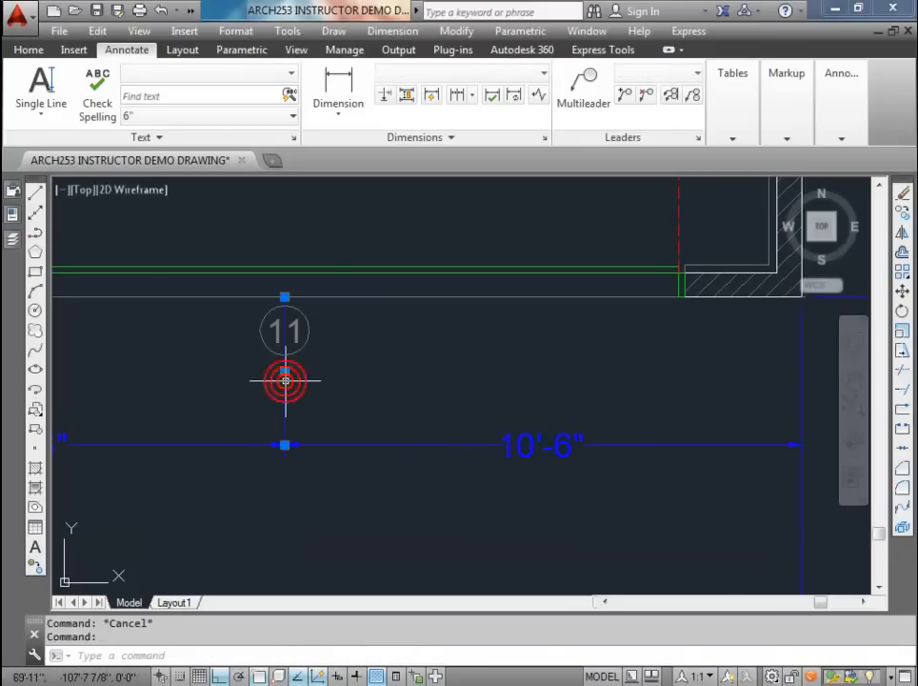
key("Delete")
scroll(328, 438, "down", 6)
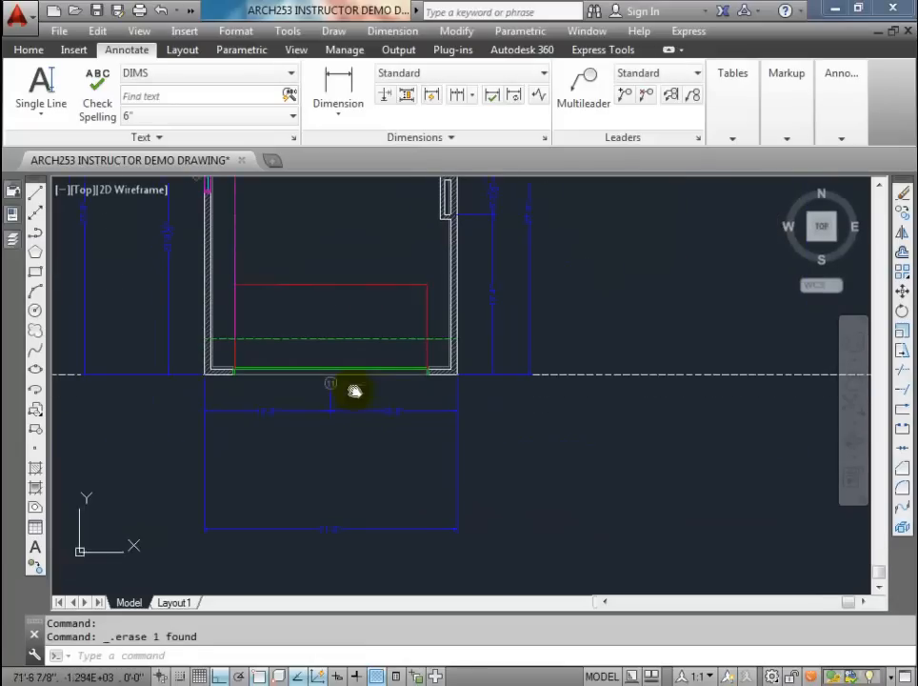
left_click(407, 95)
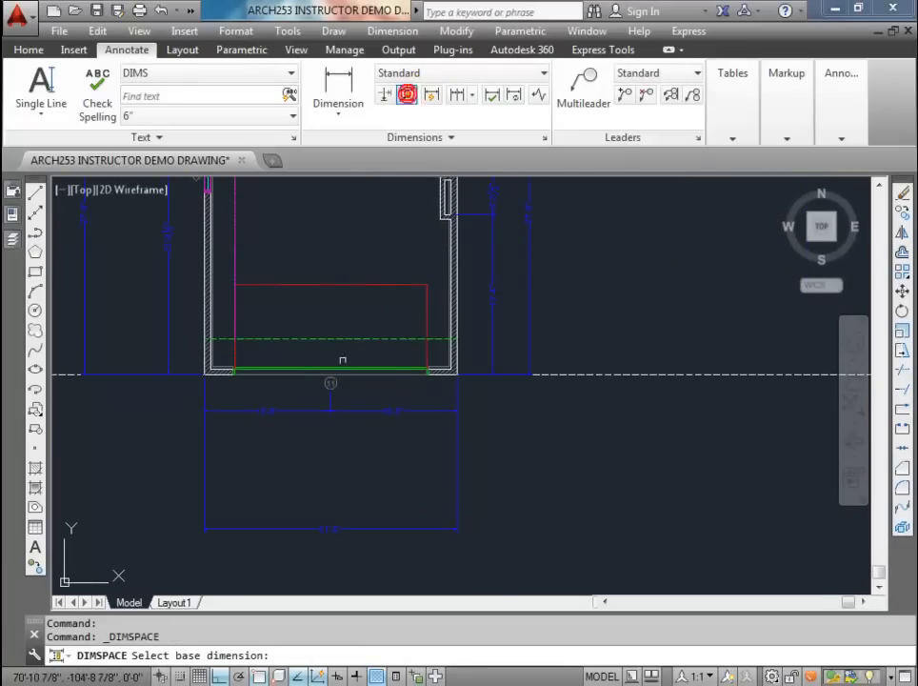
left_click(360, 410)
key("Return")
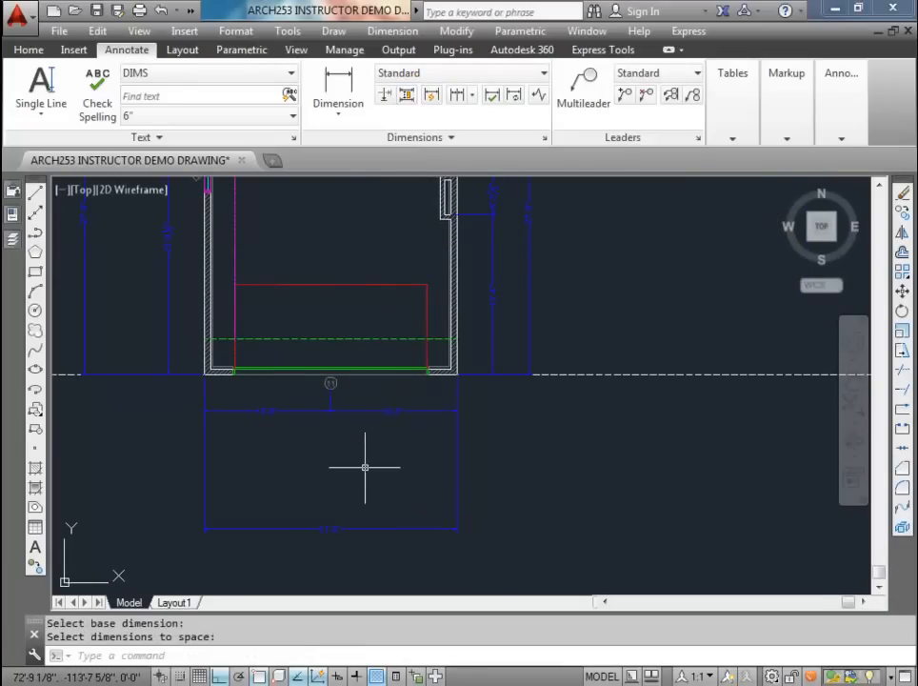
Step: Space the overall dimension below door 11 at 36" from the 10'-6" dimension with Dimspace
key("Return")
left_click(365, 410)
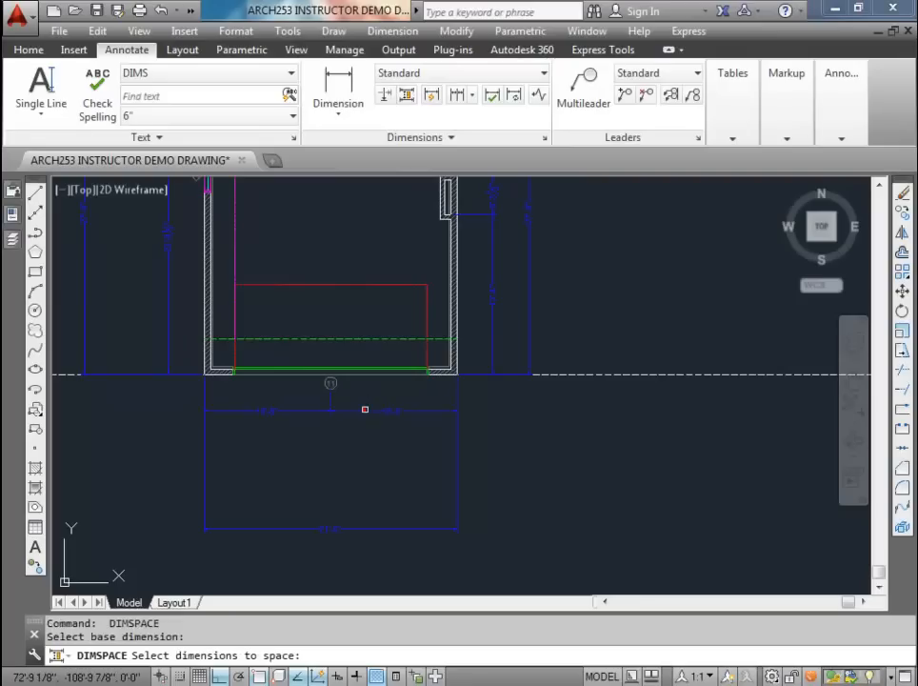
left_click(366, 545)
left_click(324, 491)
key("Return")
type("36")
key("Return")
middle_click_drag(303, 358, 461, 595)
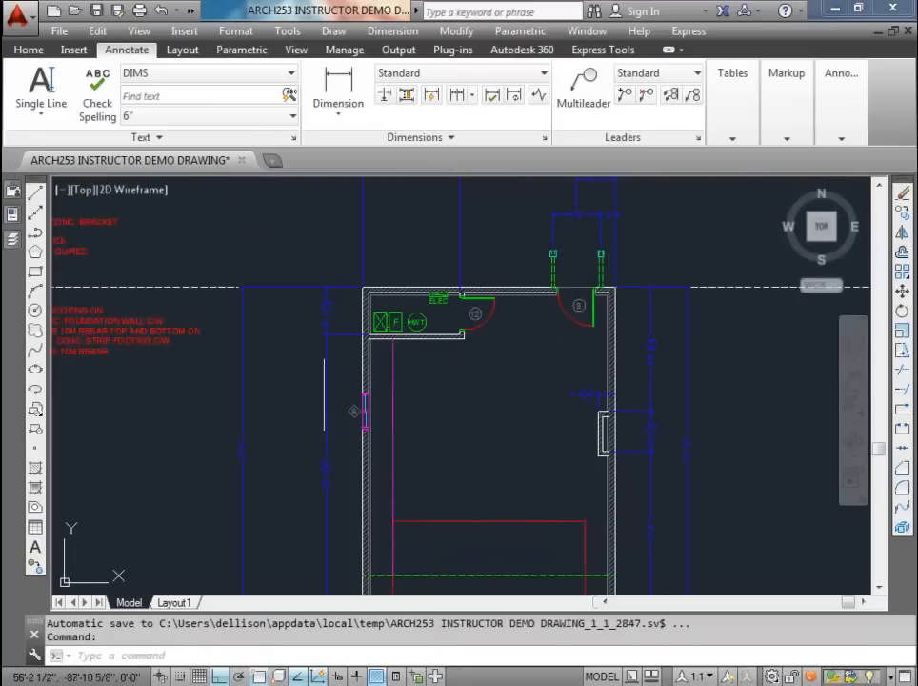
Step: Space the overall 27'-0" dimension on the window A side 36" from the 23'-0 1/2" dimension with Dimspace
key("Return")
left_click(324, 372)
left_click(272, 371)
left_click(227, 354)
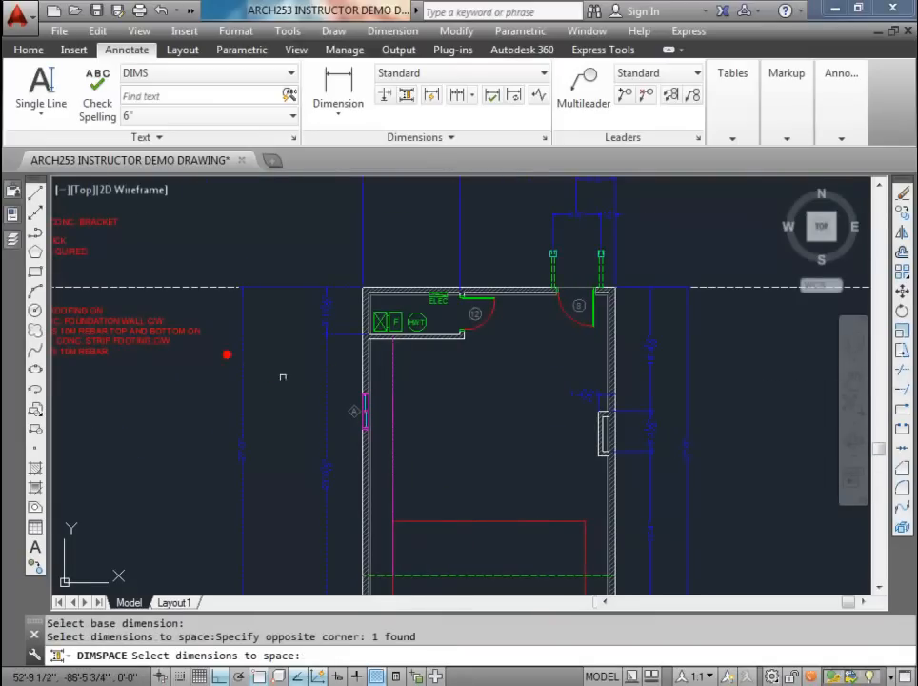
key("Return")
type("36")
key("Return")
scroll(297, 369, "down", 4)
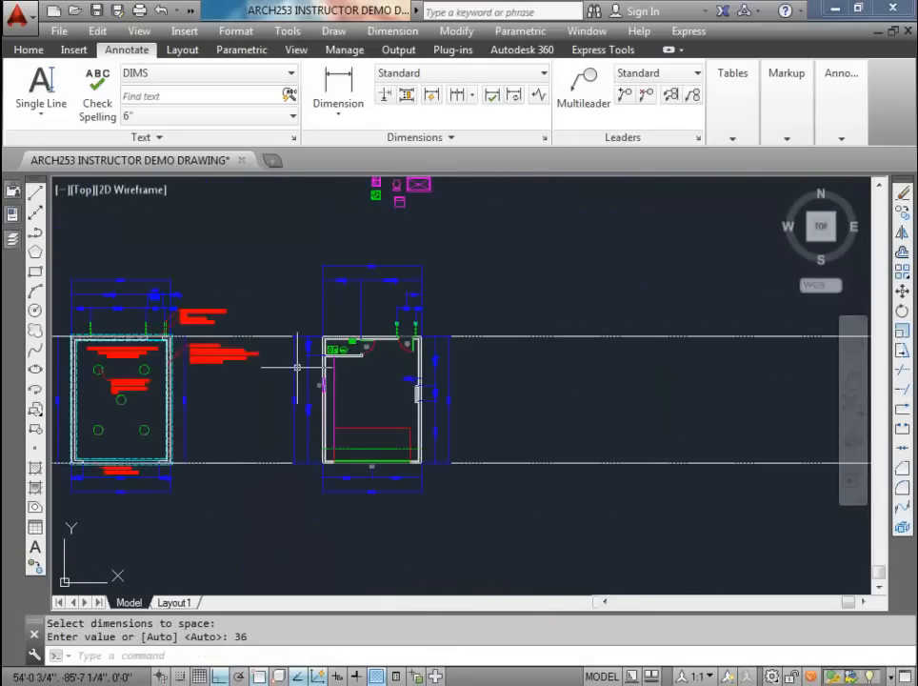
Step: Stretch the 4'-0" post dimension line at door 8 down to between the posts and the building wall
scroll(392, 286, "up", 4)
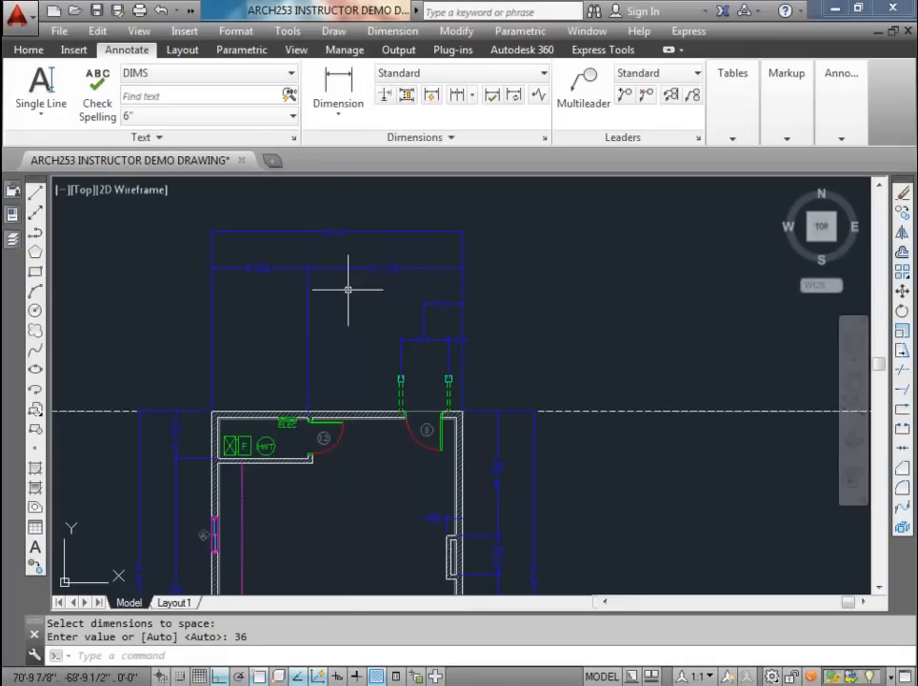
scroll(347, 290, "up", 2)
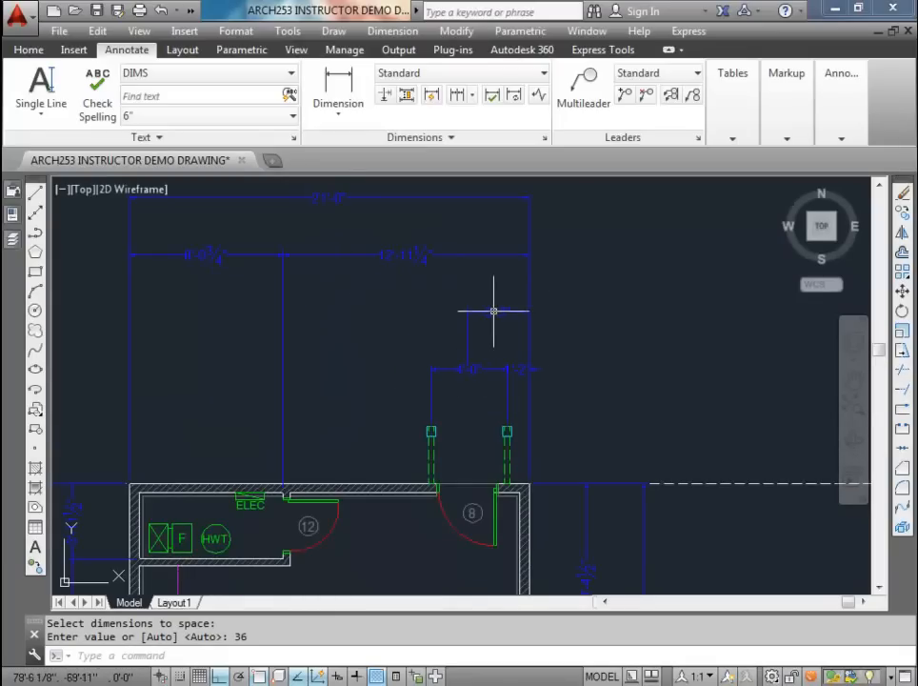
scroll(493, 311, "up", 2)
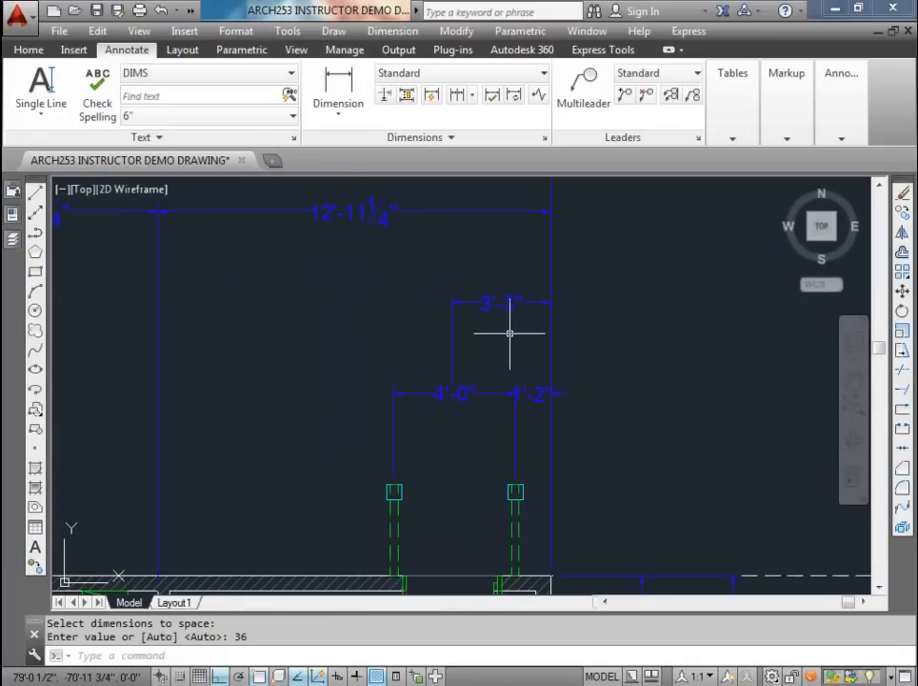
scroll(509, 334, "down", 3)
scroll(505, 352, "up", 3)
left_click(535, 398)
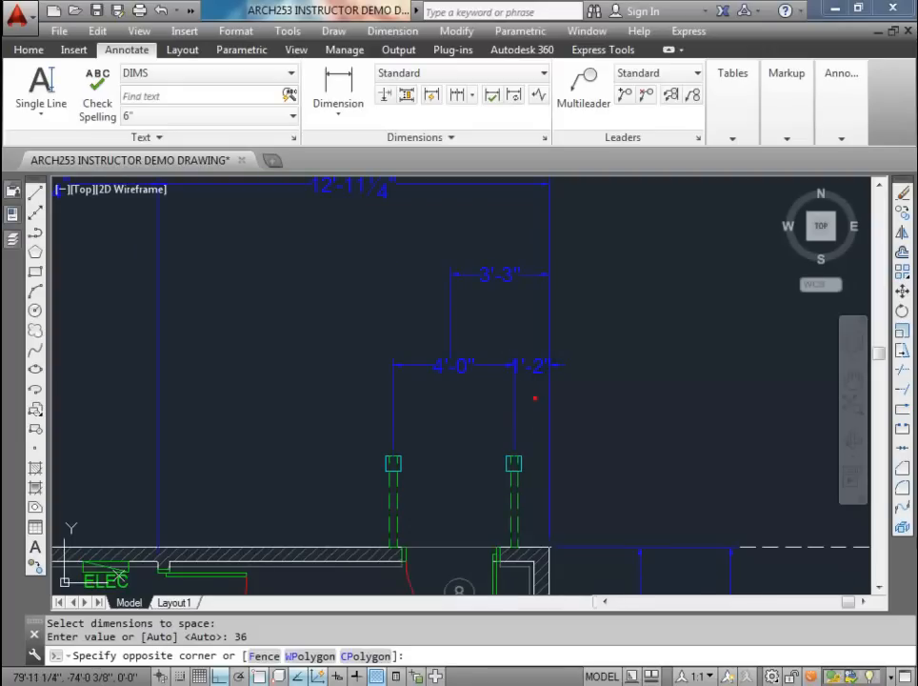
left_click(491, 348)
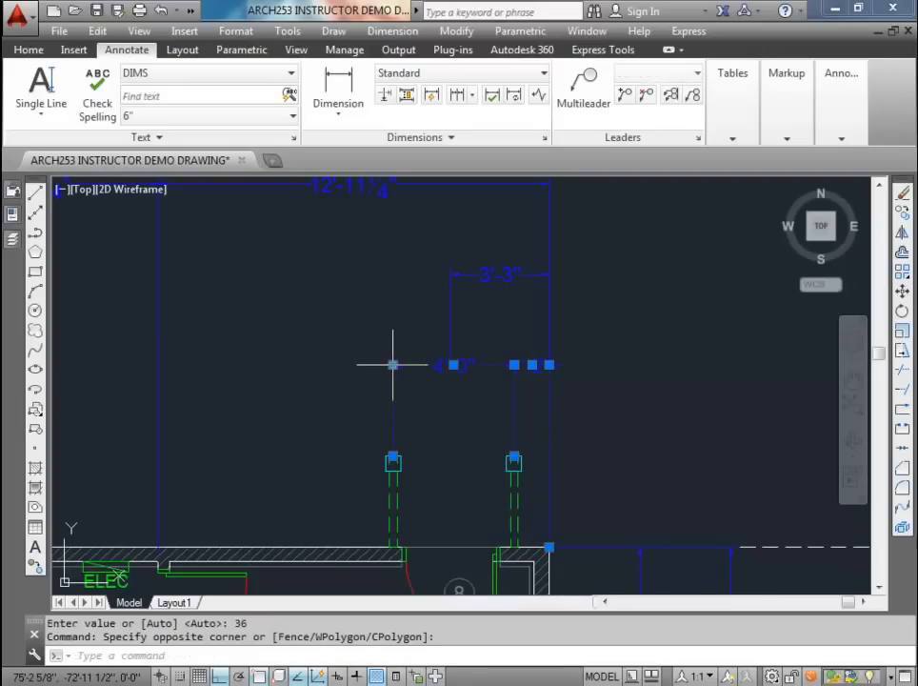
left_click(392, 364)
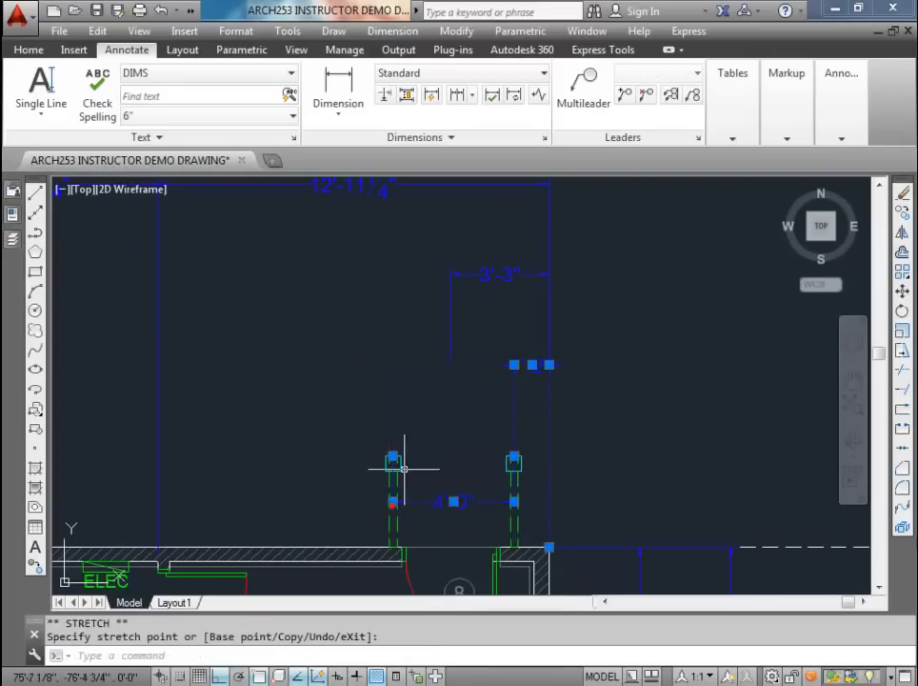
key("Escape")
key("Escape")
Step: Stretch the 4'-0" dimension's extension line origins from the post tops down onto its dimension line
scroll(425, 486, "up", 4)
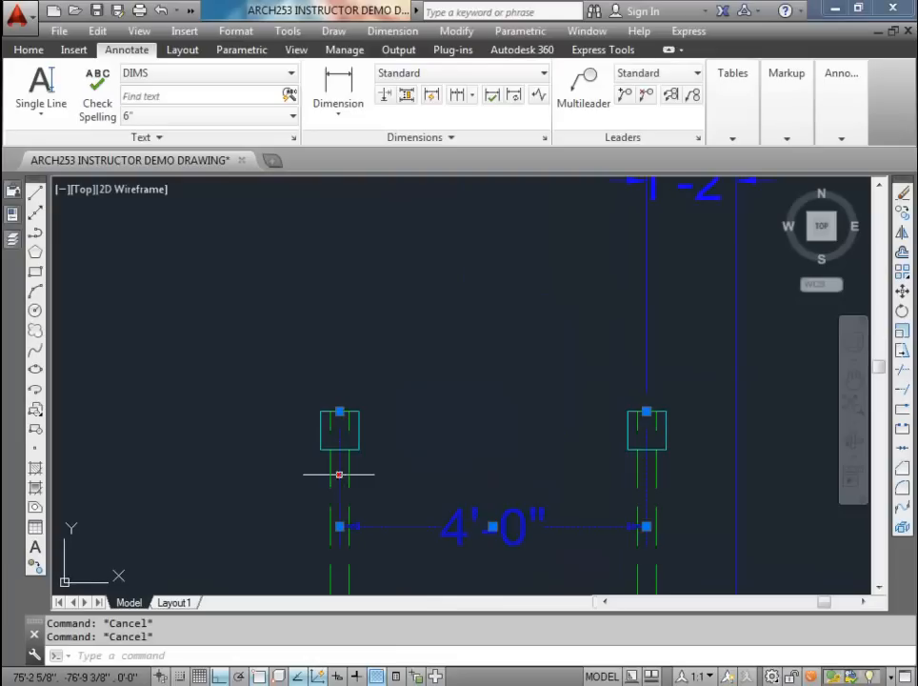
left_click(339, 411)
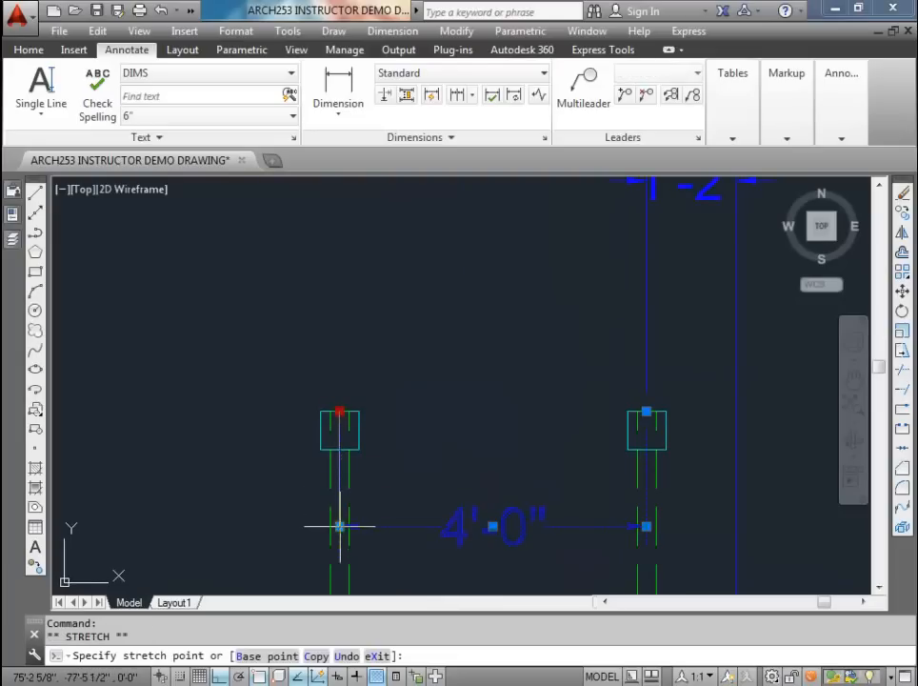
left_click(648, 525)
key("Escape")
key("Escape")
Step: Stretch the 1'-2" dimension line between post and building corner down in line with the 4'-0" dimension
left_click(666, 395)
left_click(637, 313)
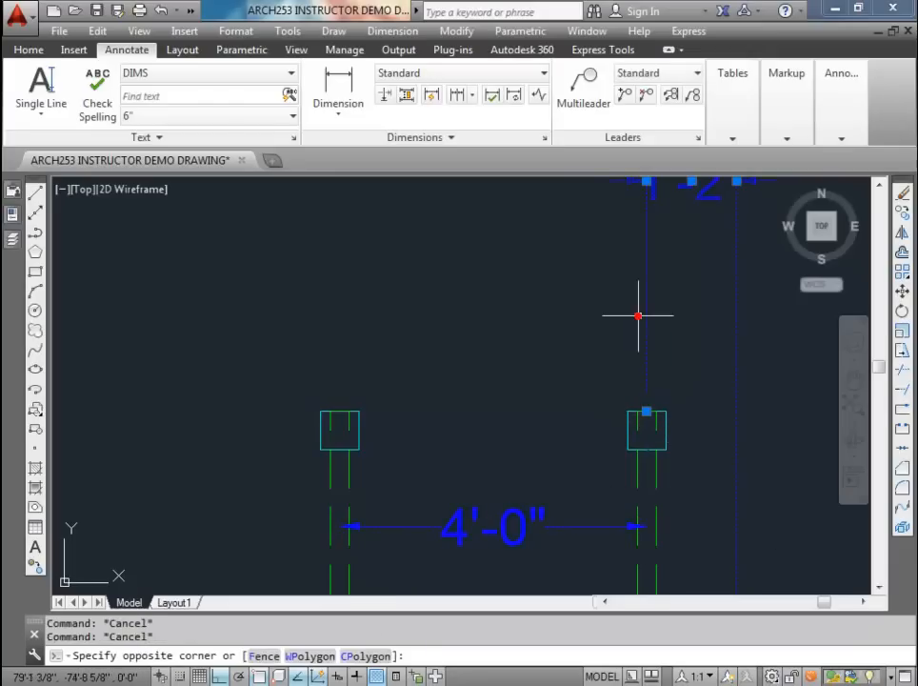
middle_click_drag(693, 293, 670, 322)
left_click(624, 211)
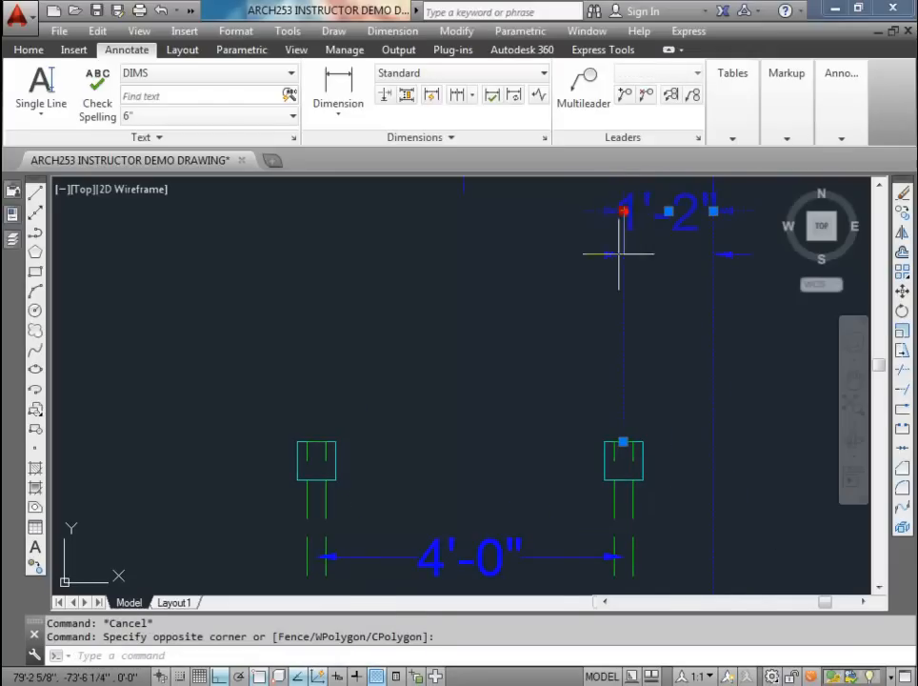
left_click(623, 556)
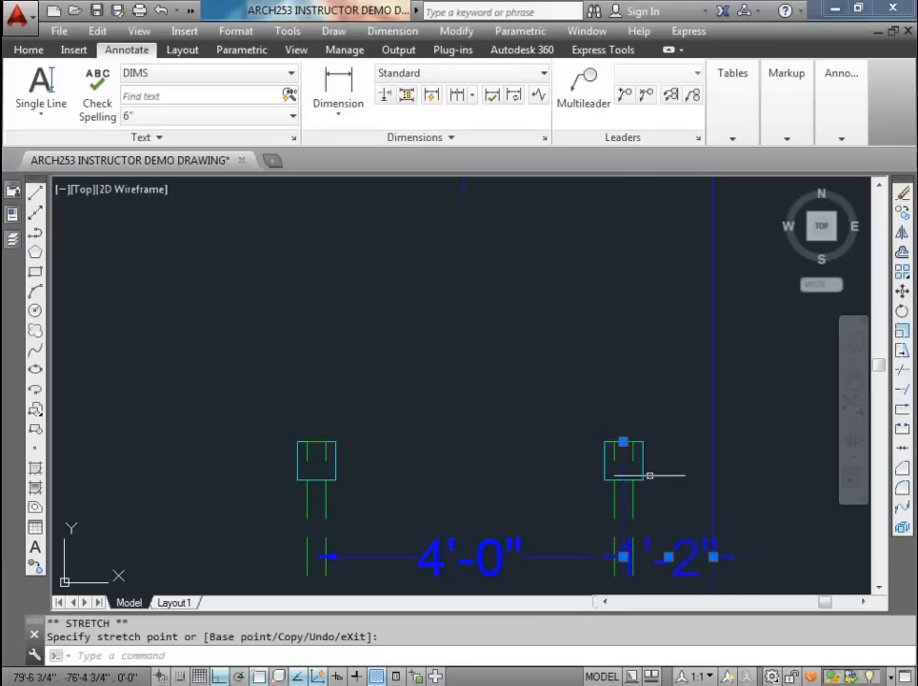
Step: Stretch the 1'-2" dimension's extension line origin at the post down onto its dimension line
left_click(624, 445)
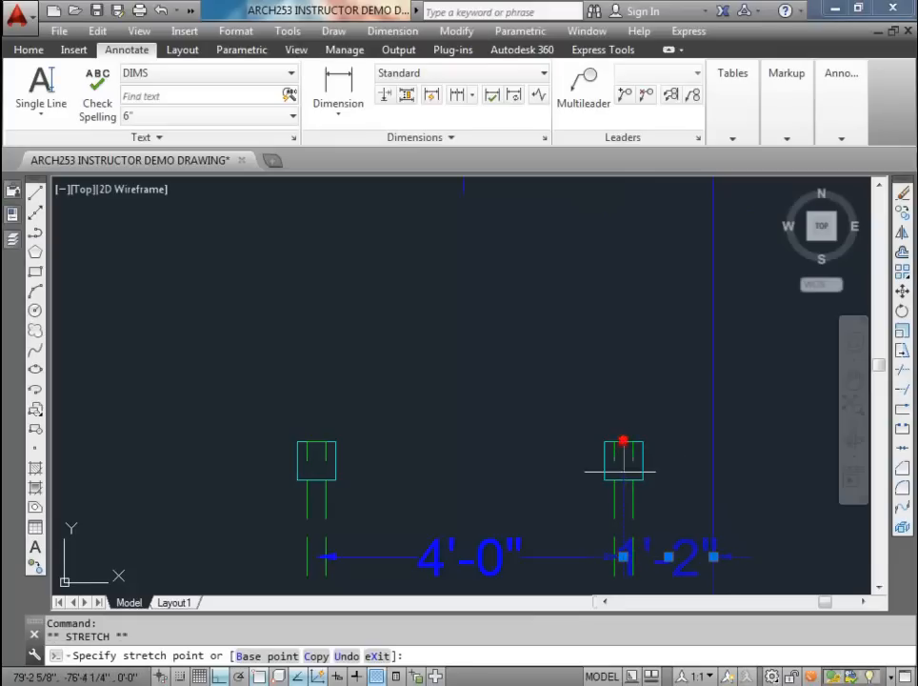
left_click(624, 555)
key("Escape")
key("Escape")
Step: Stretch the loose extension origin of the 3'-3" dimension at door 8 down to the middle of the 4'-0" dimension line
scroll(610, 400, "down", 5)
scroll(598, 374, "up", 3)
scroll(590, 348, "down", 3)
scroll(614, 432, "up", 2)
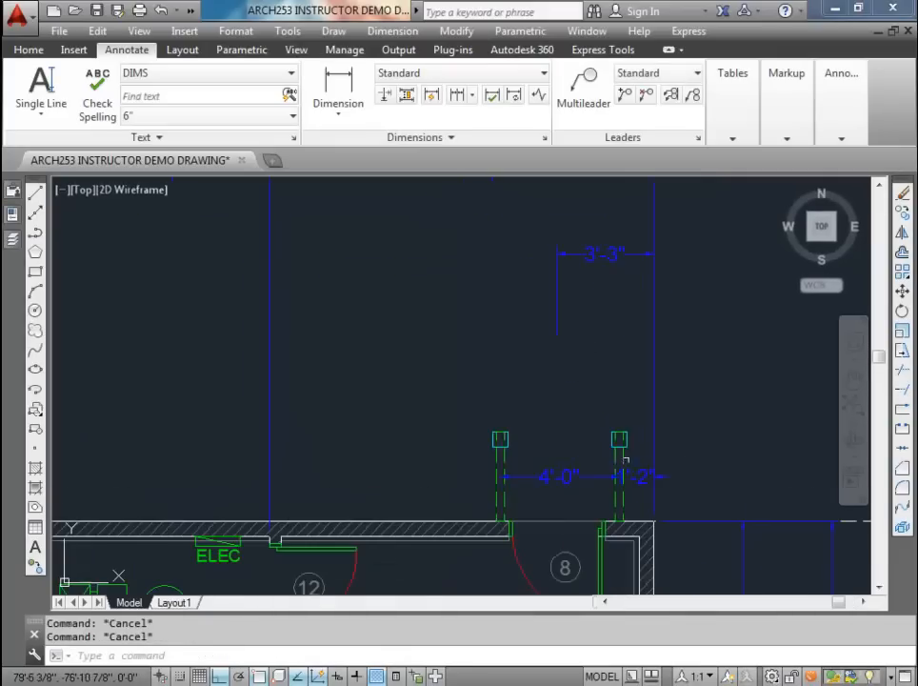
middle_click_drag(600, 344, 621, 434)
scroll(614, 438, "down", 2)
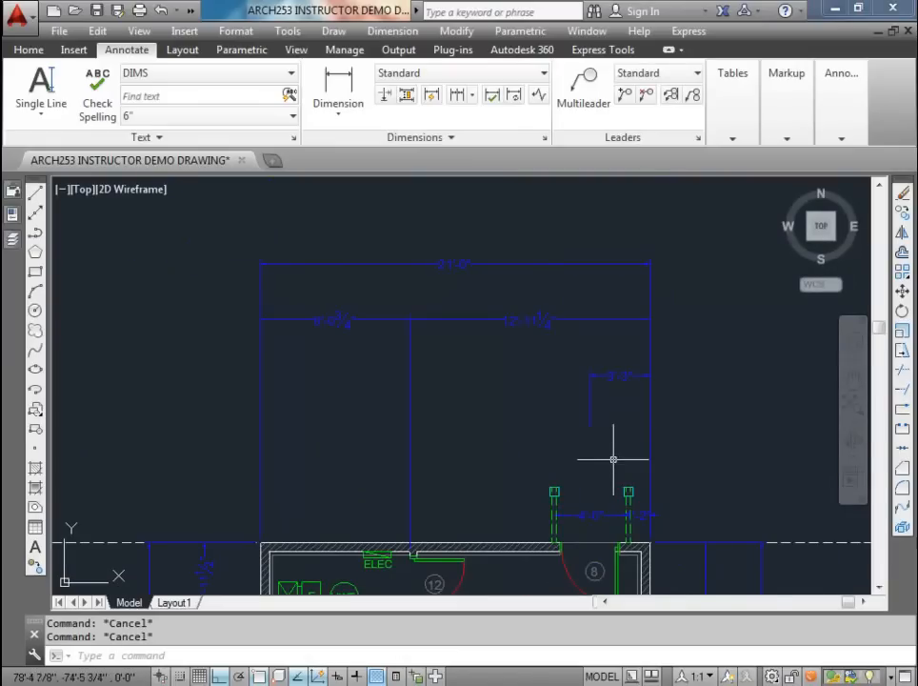
left_click(616, 454)
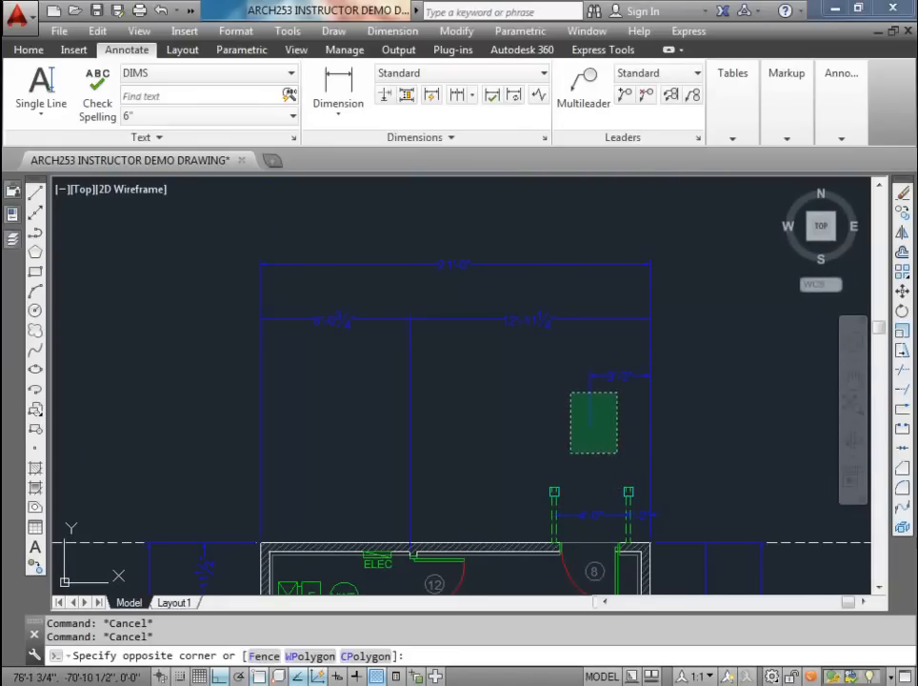
left_click(571, 393)
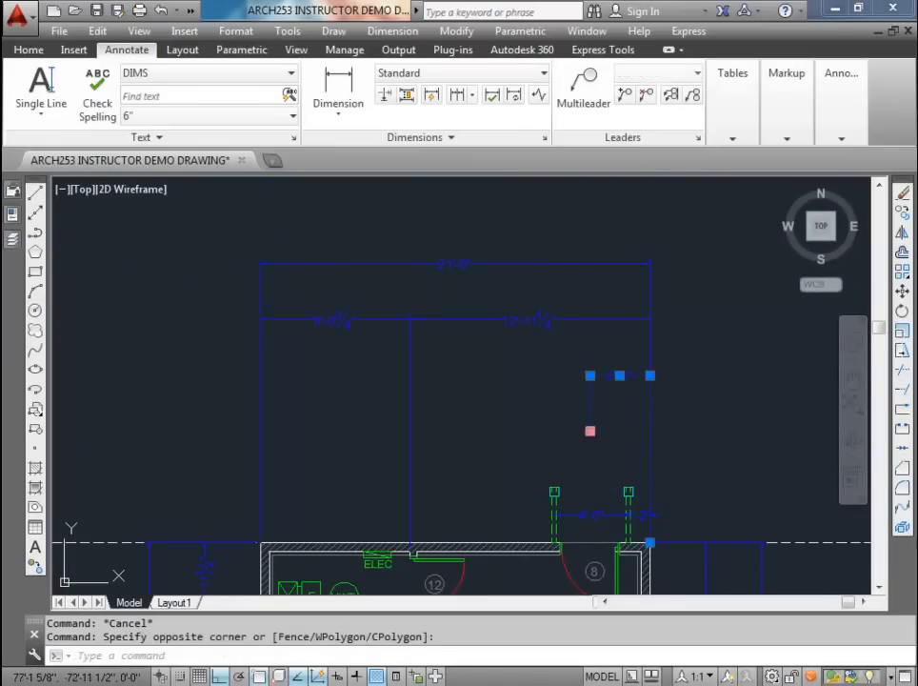
left_click(590, 430)
key("Escape")
key("Escape")
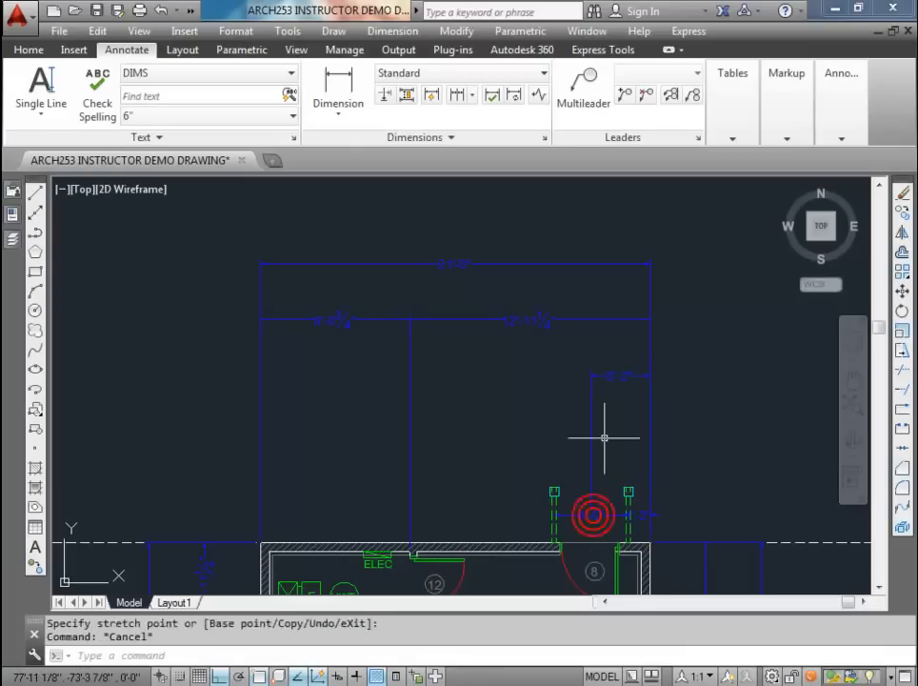
Step: Stretch the 3'-2" dimension line to an offset of @0,36 from the point on its extension line level with the post tops
left_click(636, 412)
left_click(623, 359)
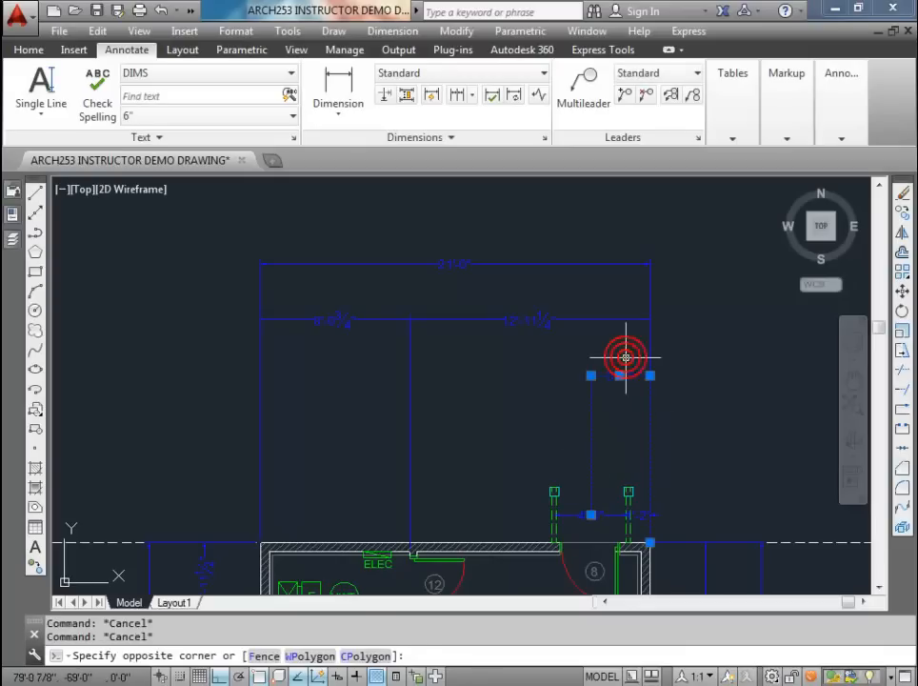
left_click(649, 375)
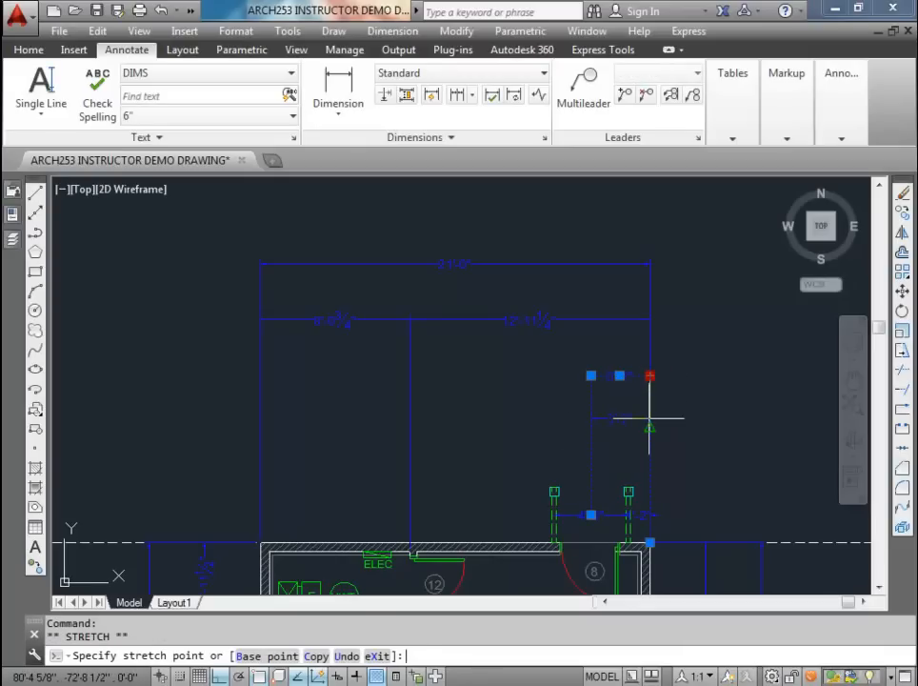
type("fr")
key("Return")
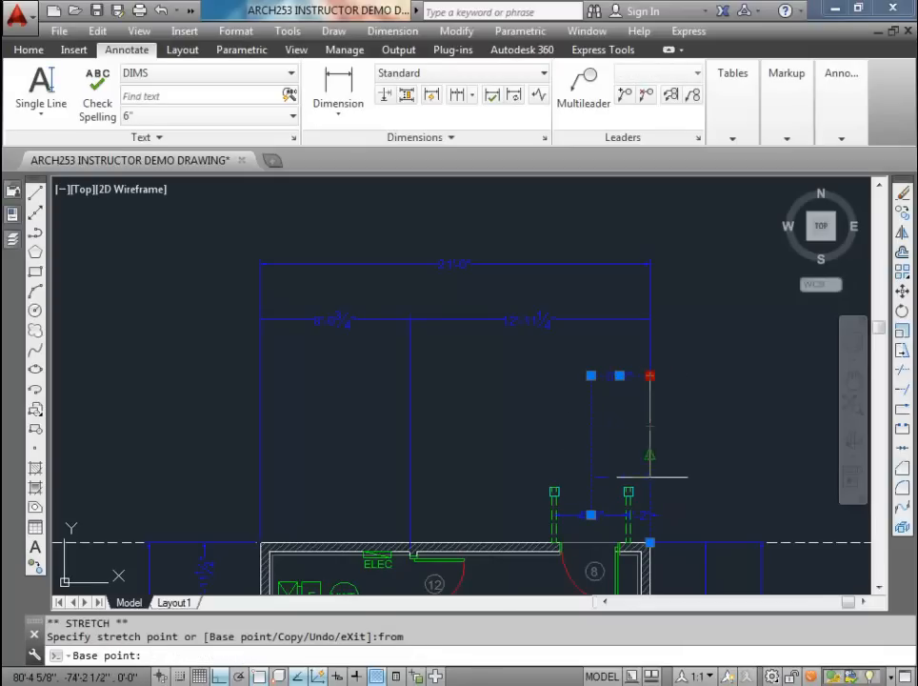
scroll(657, 478, "up", 6)
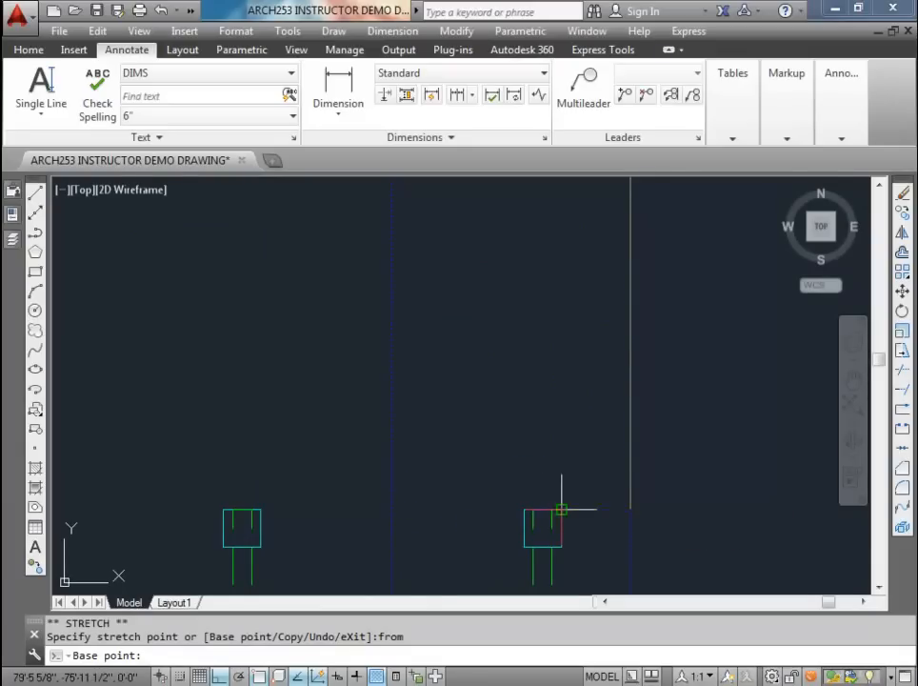
left_click(629, 510)
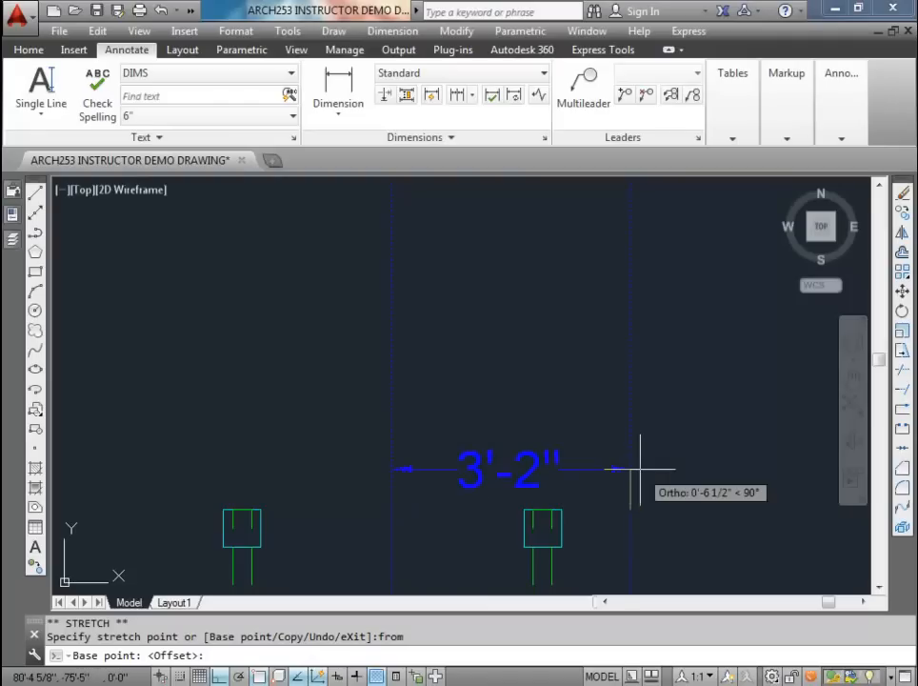
type("@0,36")
key("Return")
scroll(633, 461, "down", 4)
key("Escape")
key("Escape")
Step: Space the 8'-0 3/4" and 12'-11 1/4" dimensions 36" from the 3'-2" dimension with Dimspace
middle_click_drag(539, 321, 593, 332)
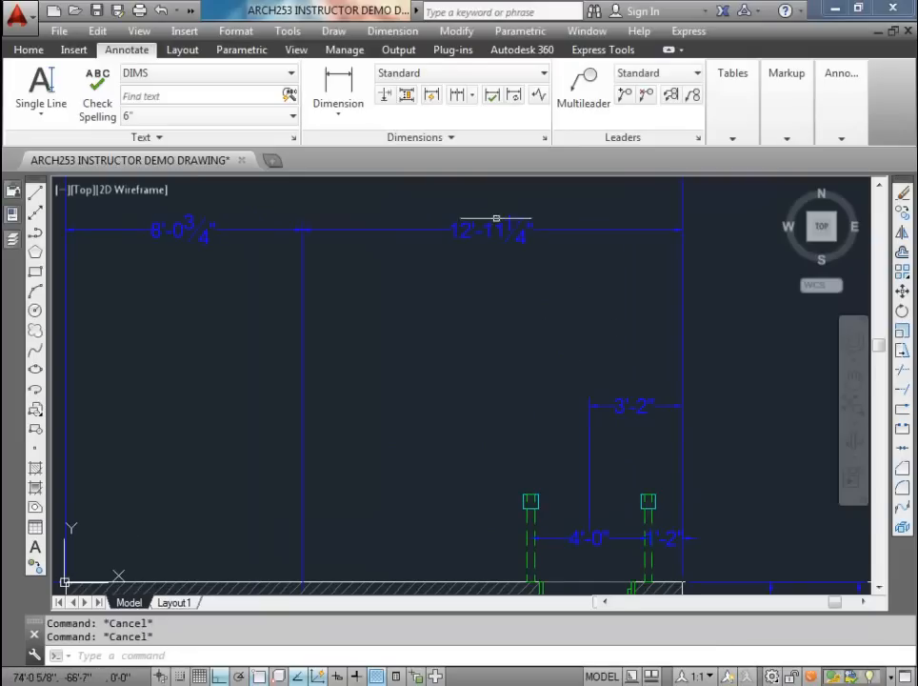
left_click(406, 95)
left_click(624, 405)
left_click(559, 268)
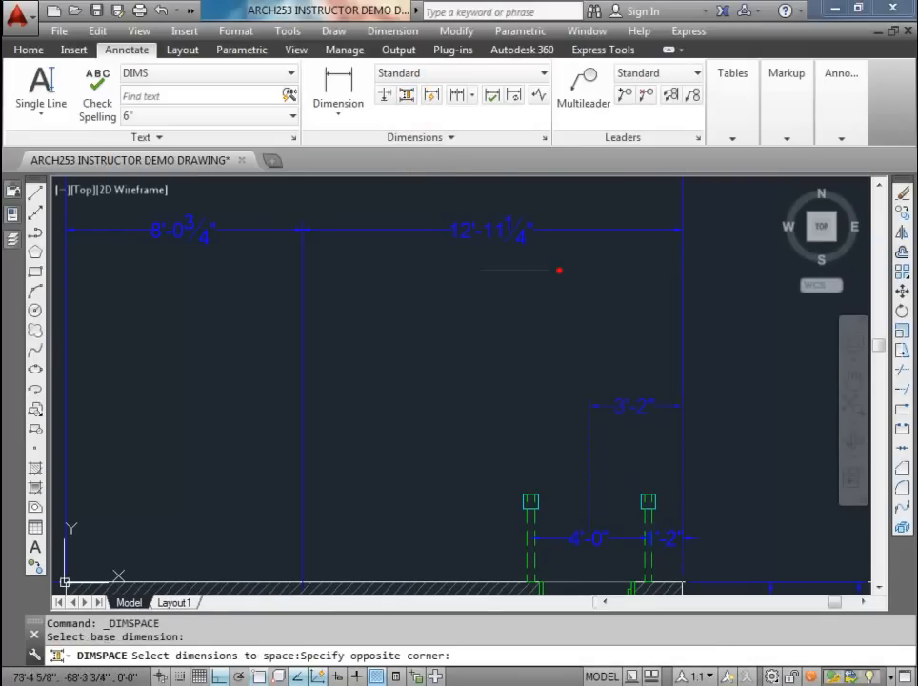
left_click(217, 213)
key("Return")
type("36")
key("Return")
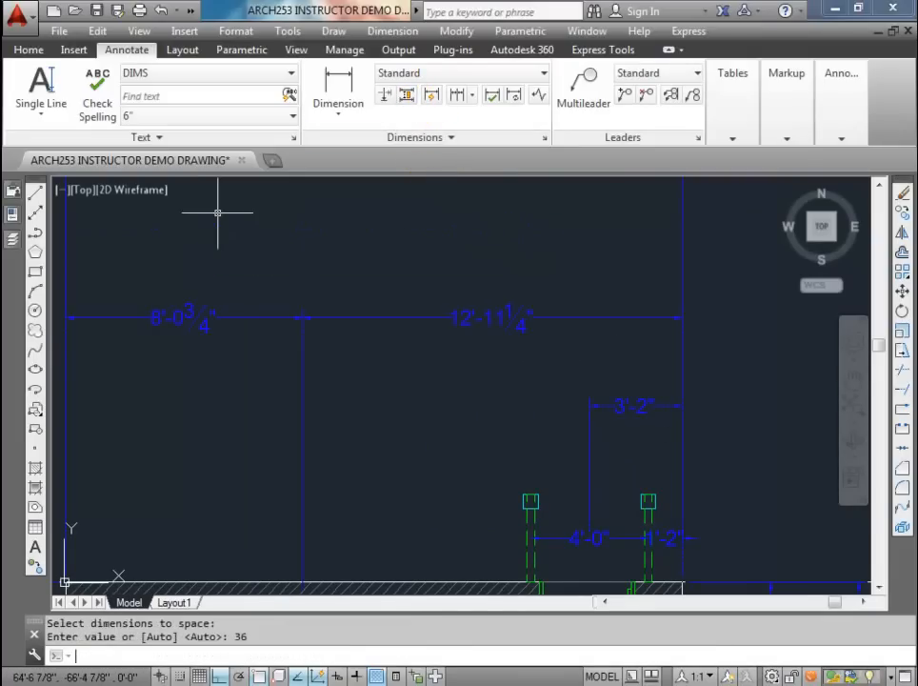
Step: Space the overall 21'-0" dimension 36" from the 12'-11 1/4" dimension with Dimspace
scroll(215, 211, "down", 3)
key("Return")
left_click(370, 341)
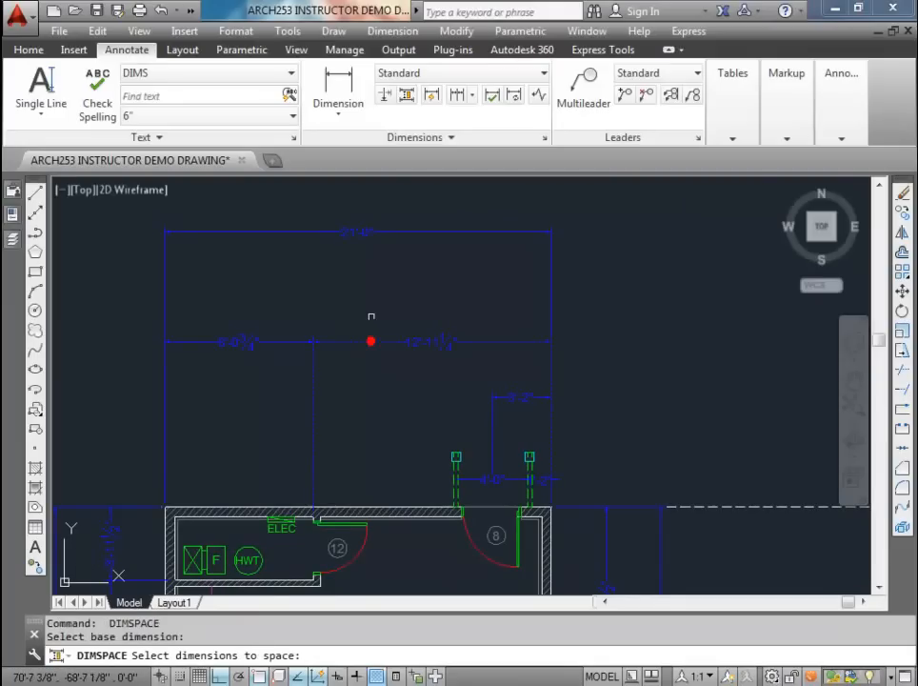
left_click(378, 295)
left_click(343, 190)
key("Return")
type("36")
key("Return")
key("Escape")
key("Escape")
scroll(390, 368, "down", 2)
middle_click_drag(408, 381, 477, 367)
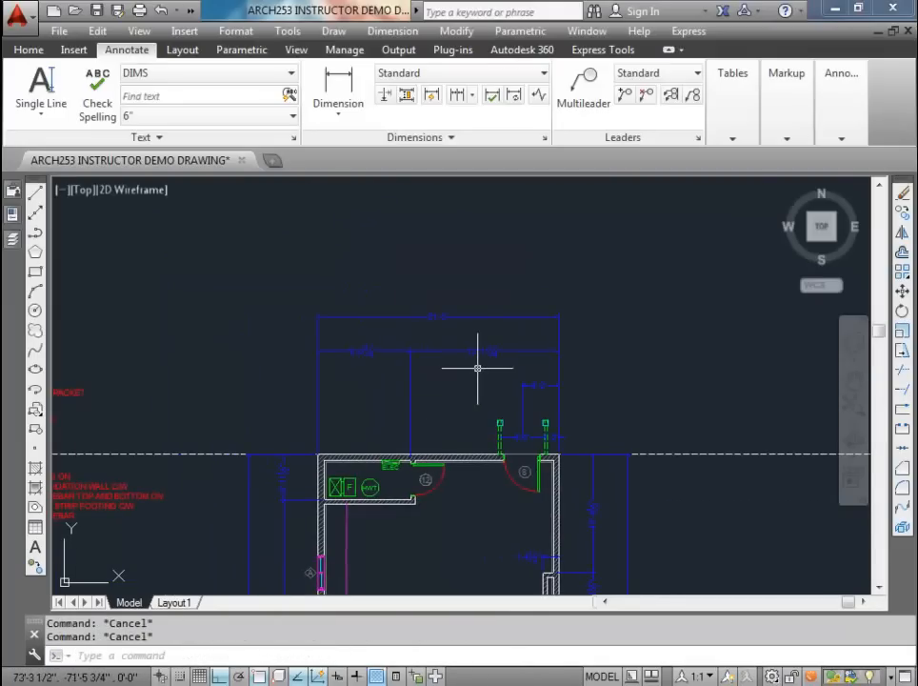
Step: Examine the dimension strings around the building and the garage door 11 opening
middle_click_drag(421, 408, 482, 322)
scroll(482, 322, "down", 2)
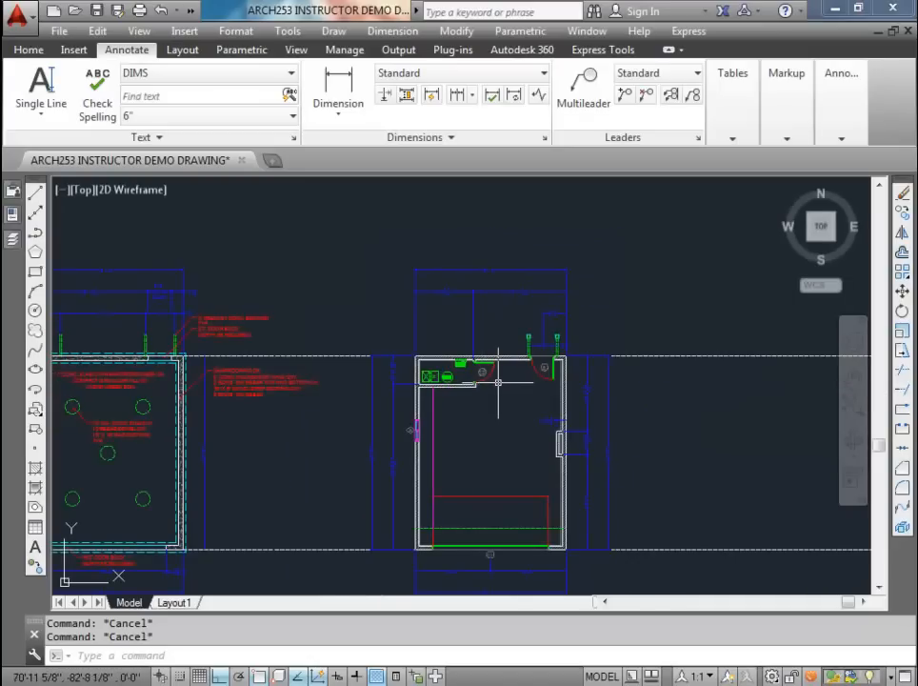
middle_click_drag(523, 436, 509, 402)
scroll(506, 509, "up", 4)
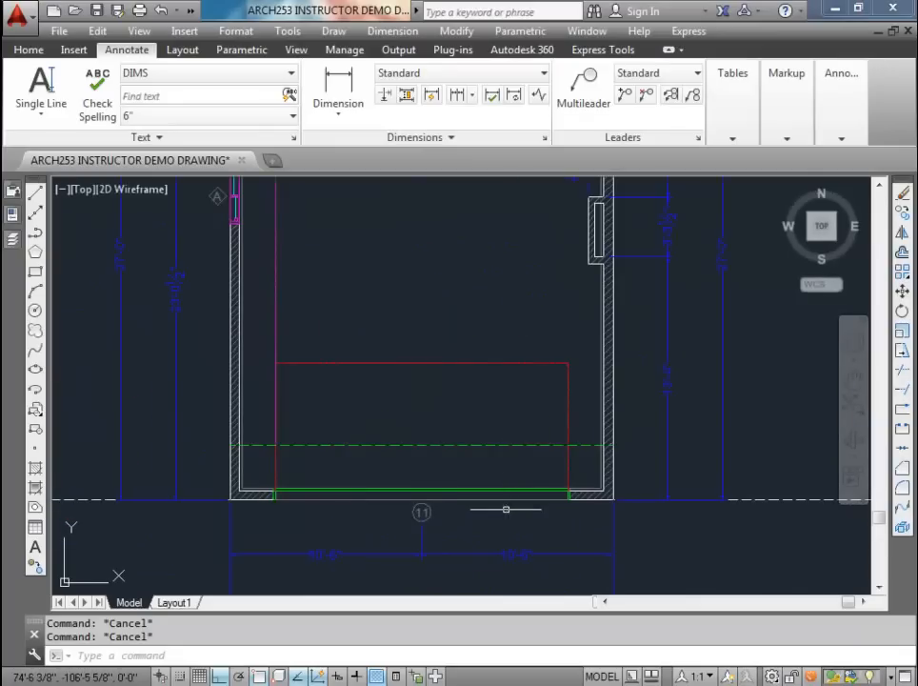
mouse_move(502, 487)
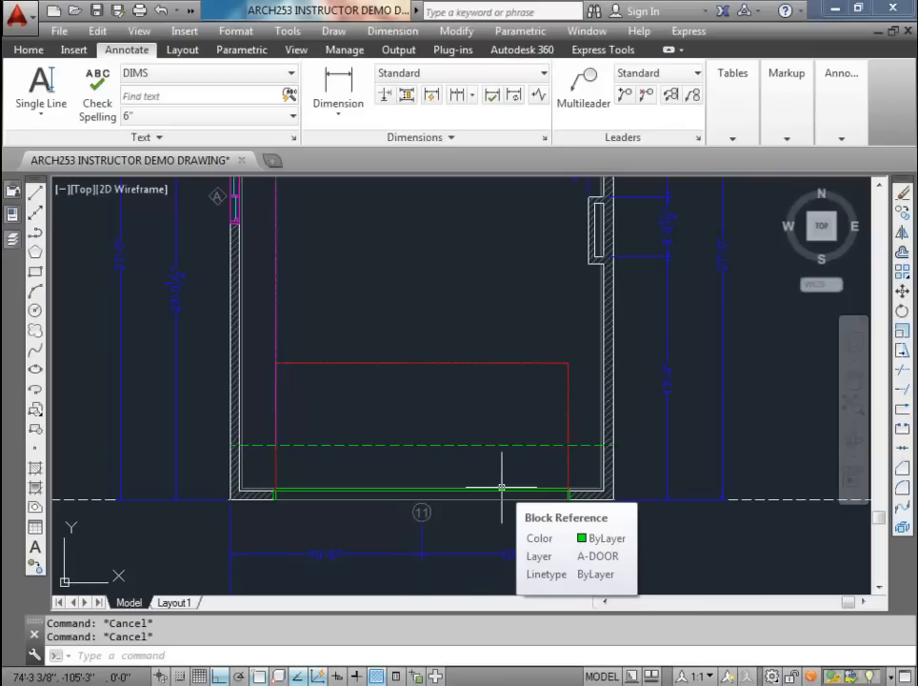
scroll(420, 440, "down", 3)
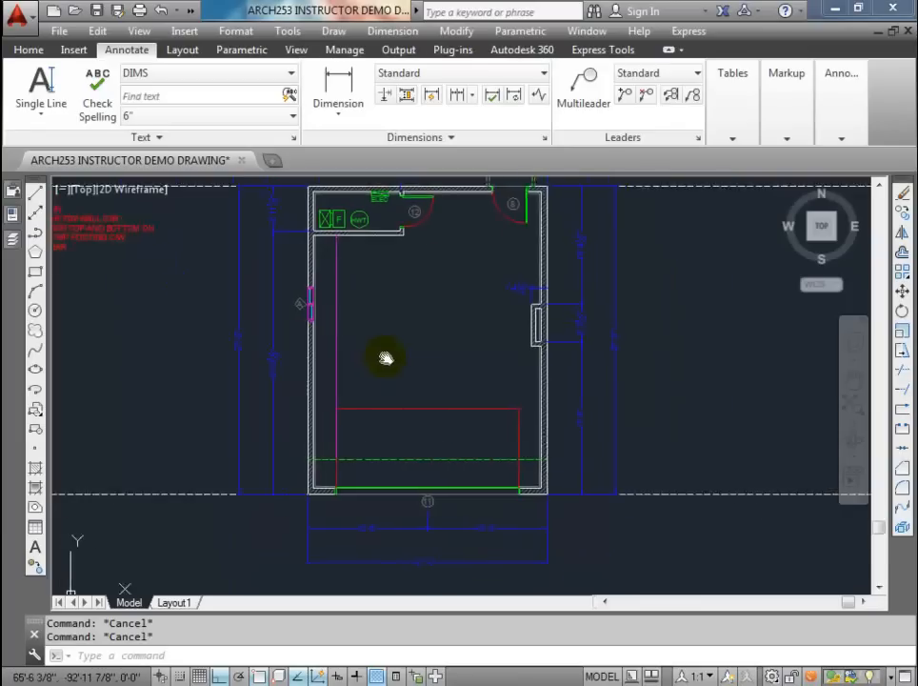
Step: Add a vertical linear dimension from the foundation's upper exterior corner to the centre of window A
scroll(346, 332, "up", 6)
scroll(346, 333, "down", 2)
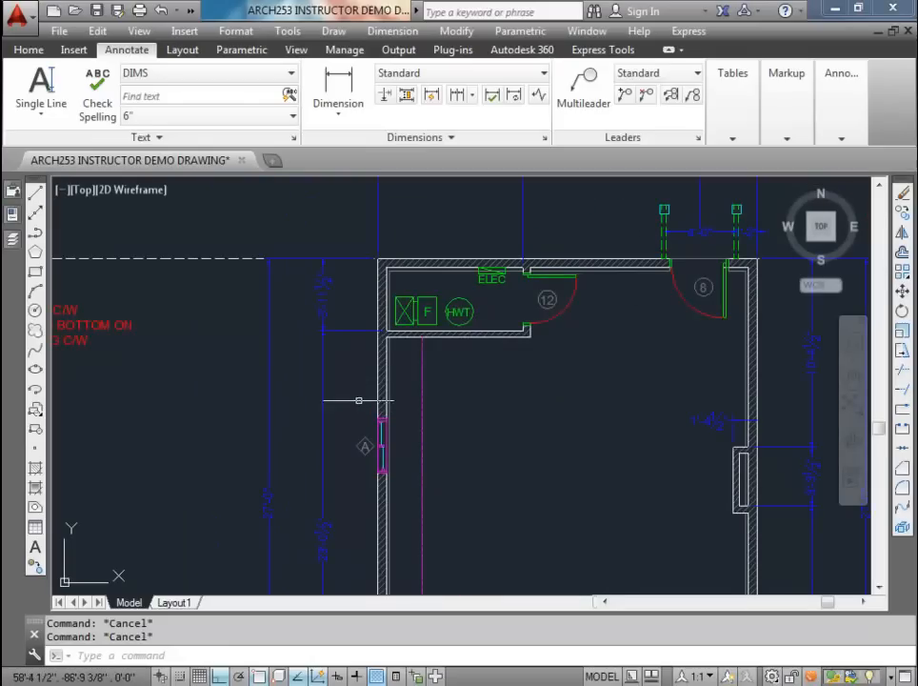
left_click(338, 84)
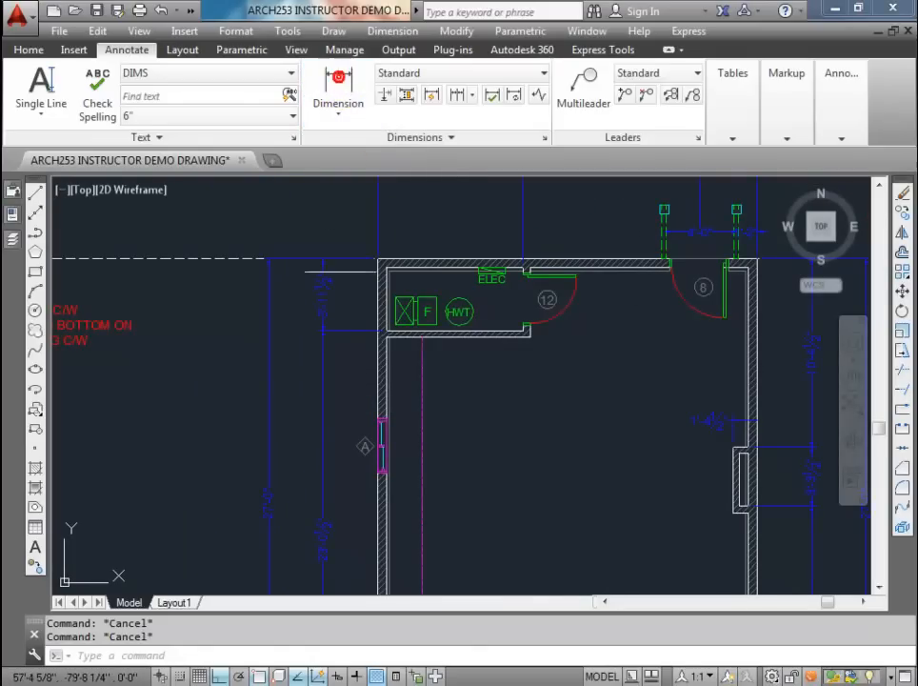
left_click(377, 258)
scroll(379, 455, "up", 4)
left_click(354, 307)
scroll(348, 405, "down", 3)
left_click(256, 362)
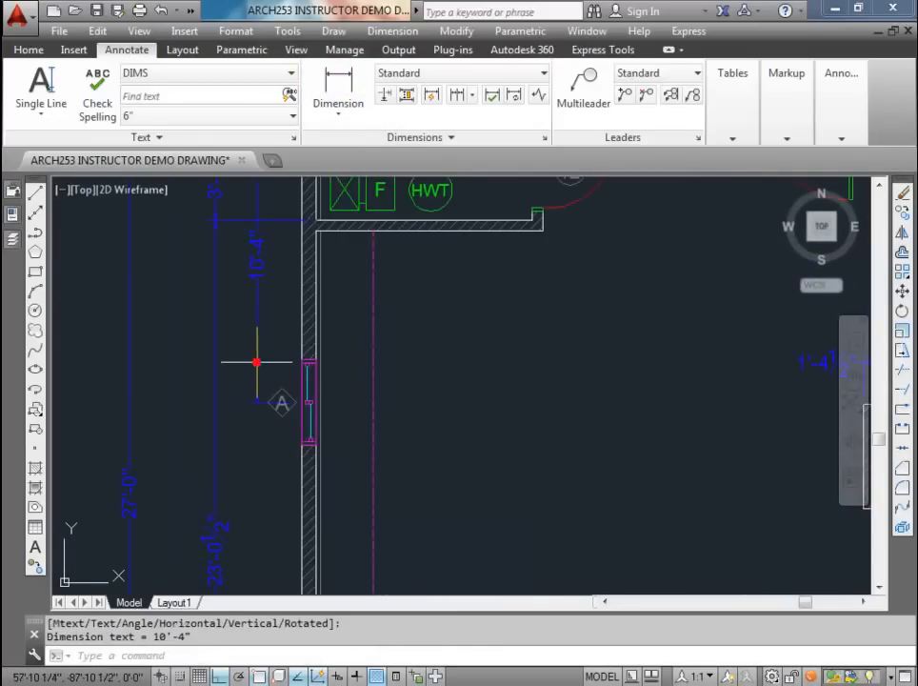
Step: Continue the dimension from window A's centre down to the building's lower exterior corner
scroll(257, 361, "down", 3)
left_click(458, 94)
scroll(322, 391, "up", 4)
left_click(322, 392)
scroll(322, 392, "down", 4)
key("Escape")
Step: Stretch the 10'-4" dimension line outward onto the 3'-11 1/2" dimension string
left_click(384, 352)
left_click(368, 347)
left_click(386, 482)
key("Escape")
left_click(376, 431)
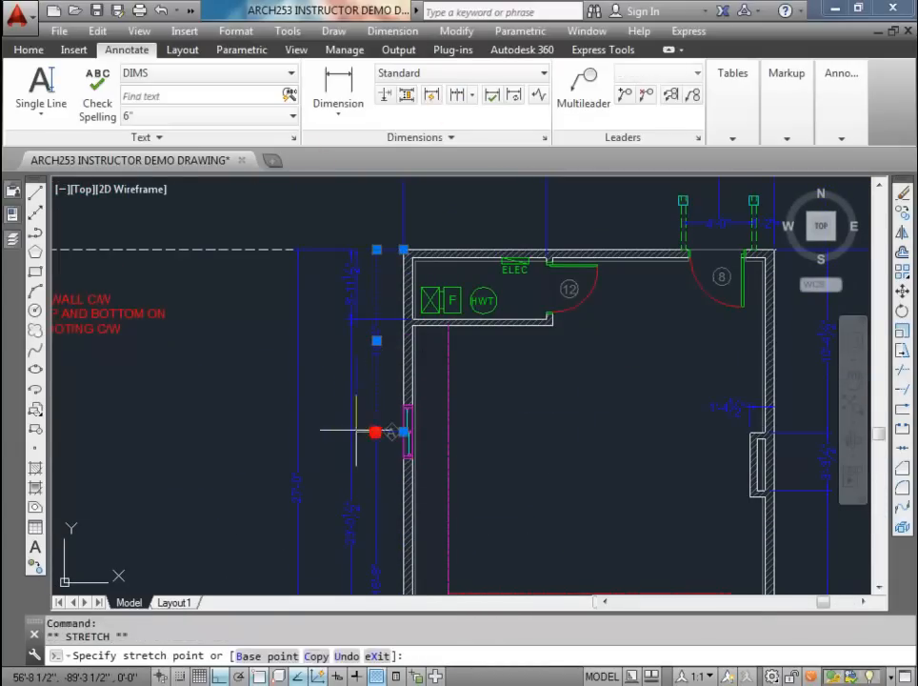
key("Escape")
key("Escape")
Step: Try to nudge the 3'-11 1/2" and 23'-0 1/2" dimension lines outward, off the 10'-4" dimension line
left_click(361, 270)
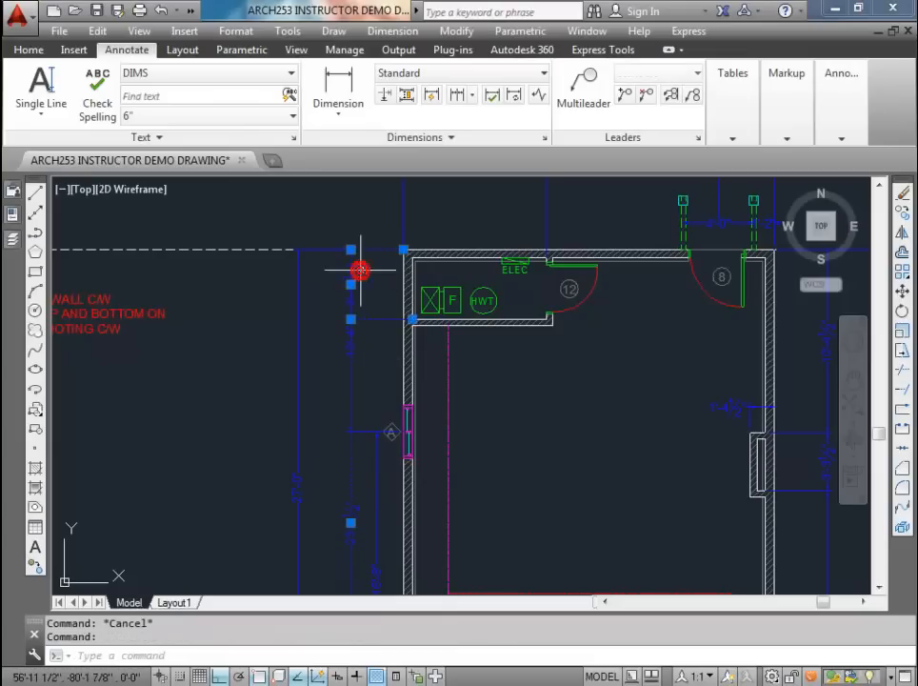
left_click(350, 249)
left_click(322, 248)
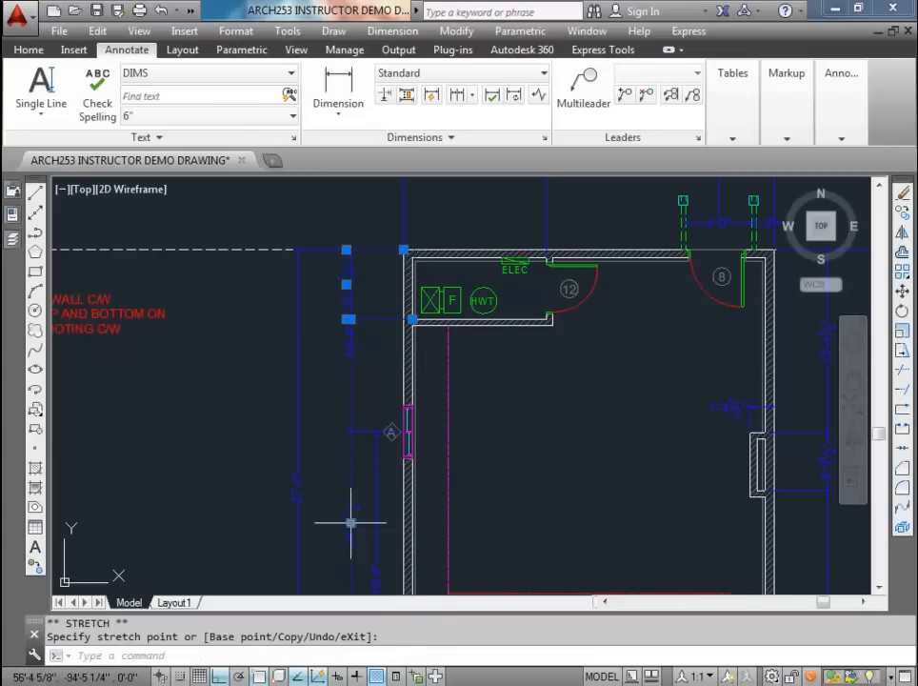
scroll(346, 255, "up", 6)
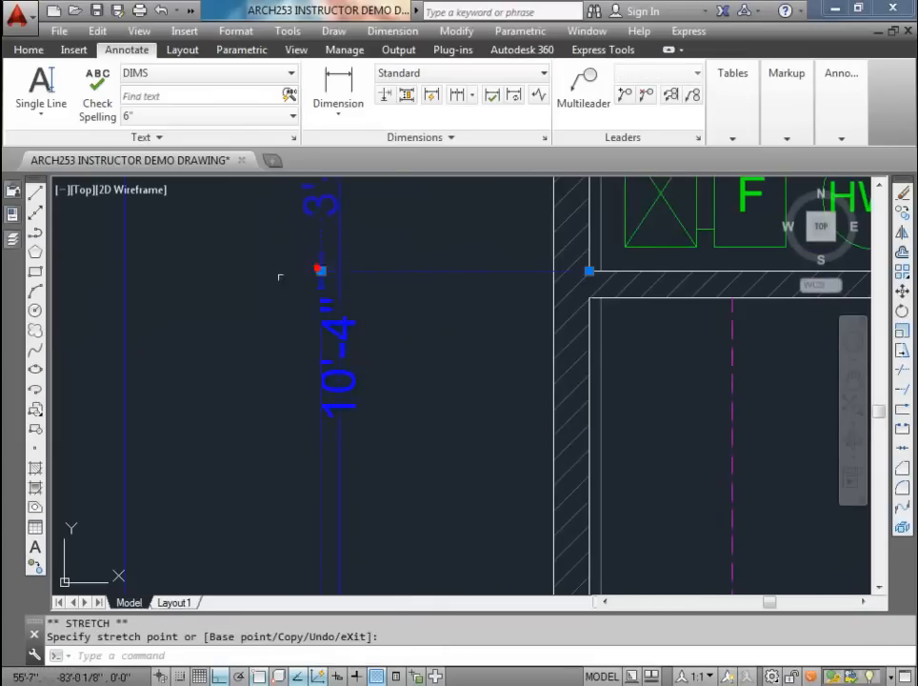
scroll(281, 274, "down", 6)
key("Escape")
Step: Try to space the 3'-11 1/2" and 23'-0 1/2" dimensions 36" from the 10'-4" dimension with Dimspace
left_click(410, 94)
left_click(365, 420)
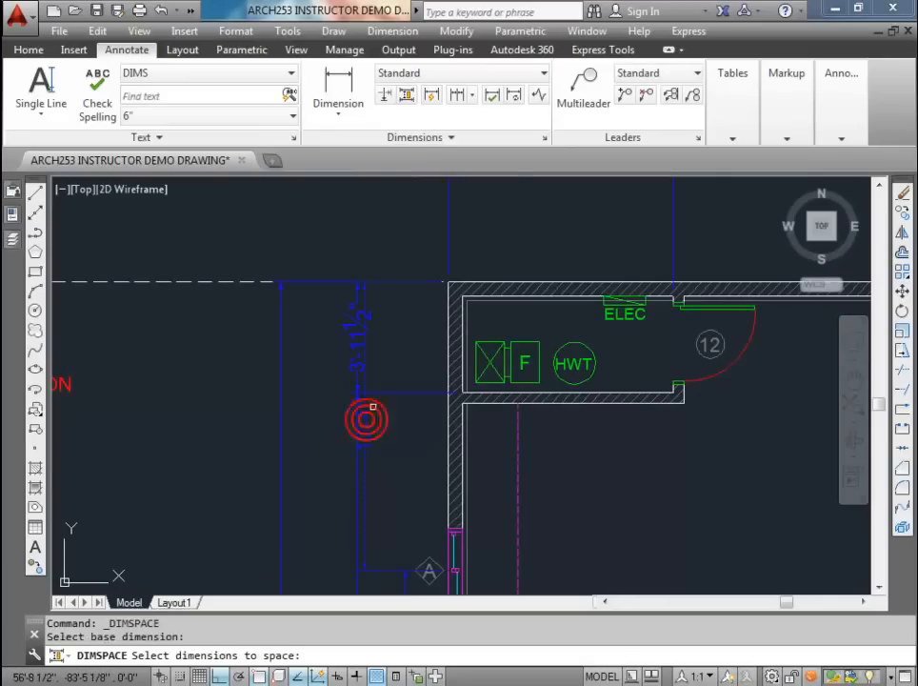
middle_click_drag(372, 411, 387, 333)
scroll(393, 343, "down", 2)
left_click(386, 468)
left_click(382, 464)
scroll(374, 297, "up", 6)
left_click(370, 239)
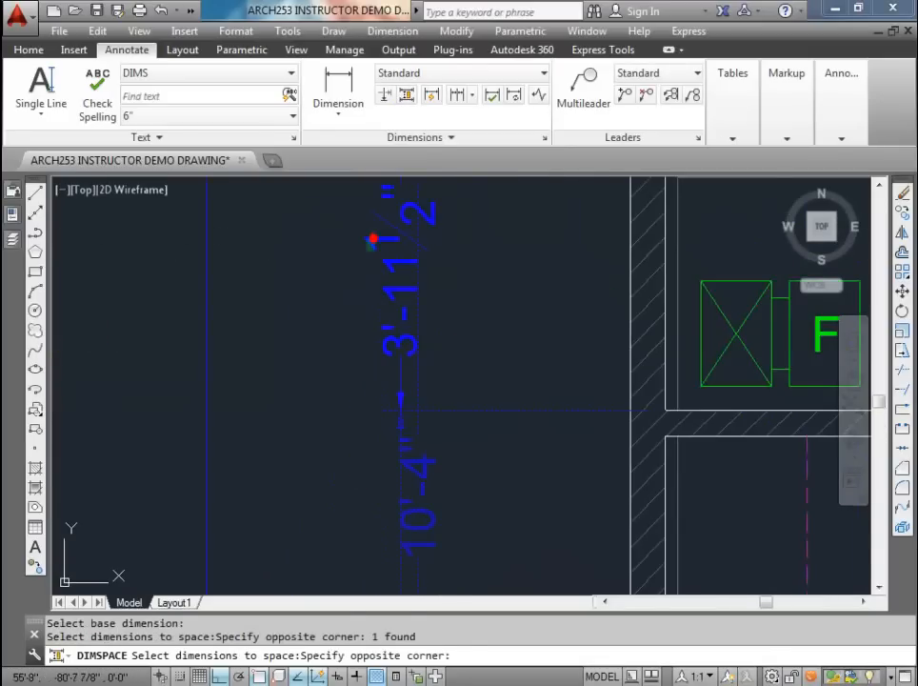
left_click(353, 246)
key("Return")
type("36")
key("Return")
scroll(381, 262, "down", 2)
scroll(387, 275, "down", 2)
middle_click_drag(362, 362, 383, 333)
scroll(383, 333, "down", 2)
middle_click_drag(387, 377, 394, 315)
Step: Try to space the 27'-0" dimension 36" from the overlapping 23'-0 1/2" dimension with Dimspace
left_click(408, 97)
left_click(375, 260)
scroll(355, 394, "up", 4)
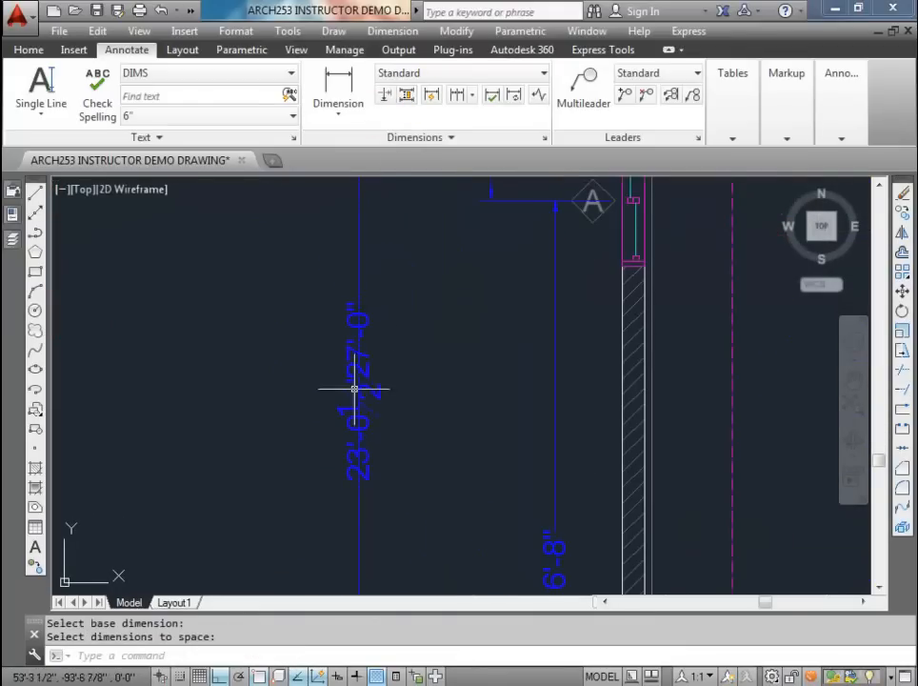
scroll(376, 393, "down", 5)
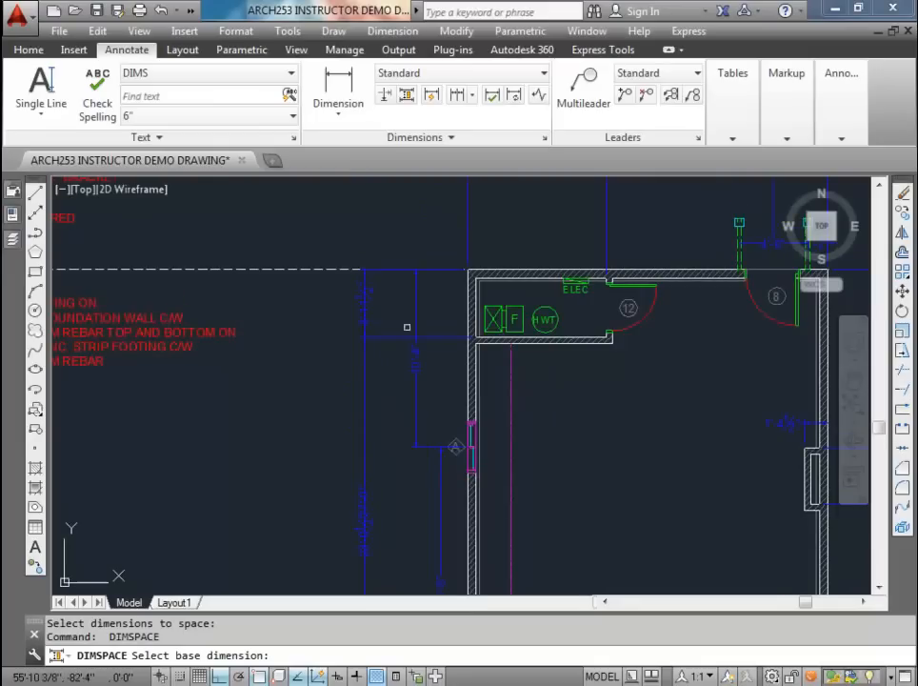
left_click(372, 526)
left_click(379, 309)
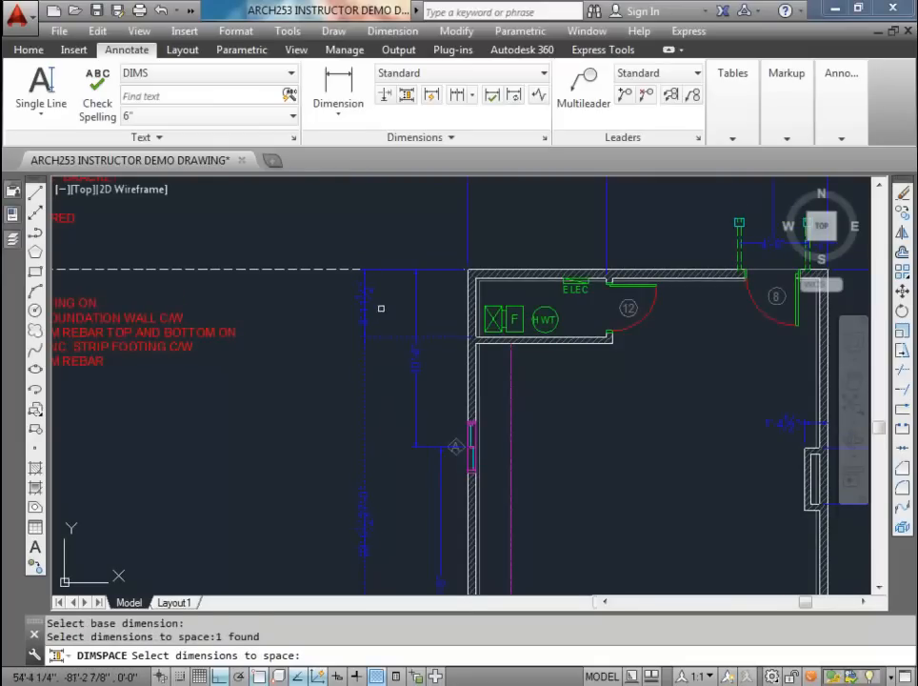
left_click(371, 291)
key("Return")
type("36")
key("Return")
key("Escape")
key("Escape")
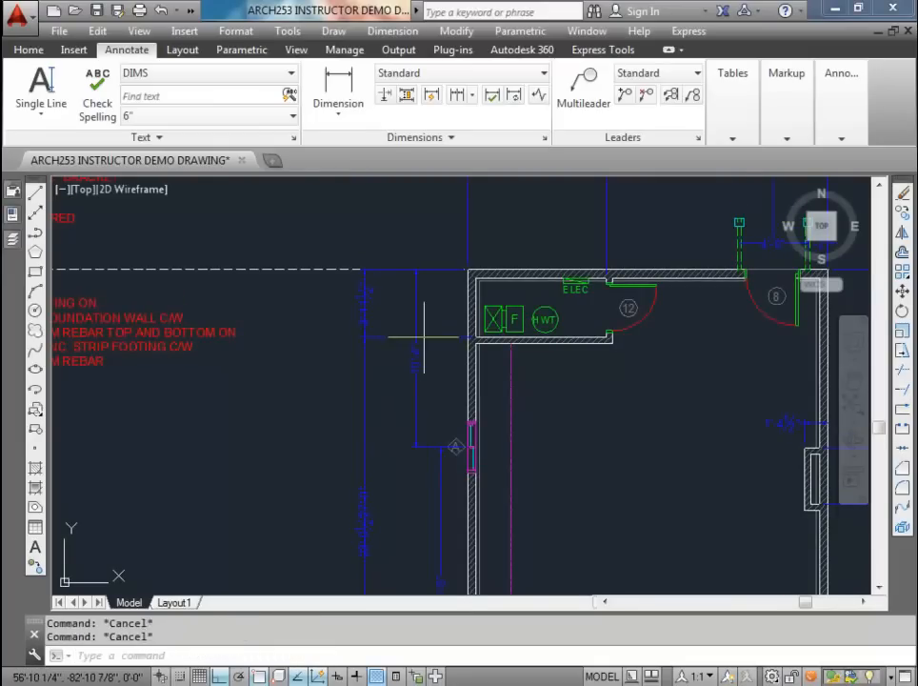
Step: Undo the Dimspace changes made to the dimensions beside the window A wall
key("ctrl+z")
key("ctrl+z")
key("ctrl+z")
key("ctrl+z")
key("ctrl+z")
key("ctrl+z")
Step: Stretch the 27'-0" and 23'-0 1/2" dimension lines farther outward from the window A wall, keeping them apart
middle_click_drag(391, 416, 460, 203)
scroll(456, 299, "down", 2)
middle_click_drag(444, 533, 448, 456)
left_click(451, 477)
left_click(381, 514)
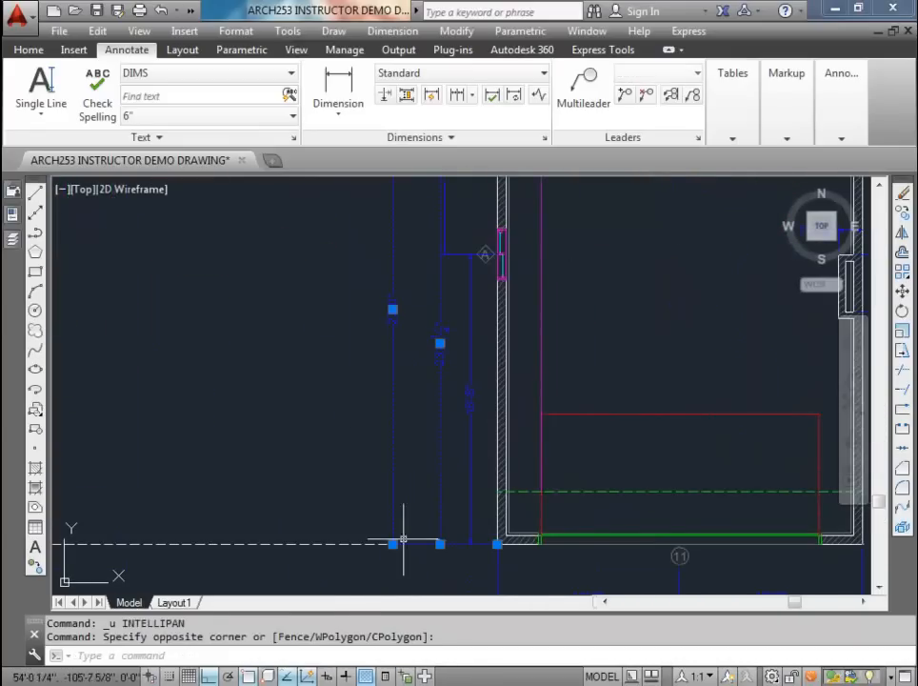
left_click(393, 543)
left_click(336, 531)
left_click(440, 544)
left_click(391, 528)
Step: Stretch the 3'-11 1/2" dimension line outward into line with the 23'-0 1/2" dimension
middle_click_drag(438, 179, 438, 365)
scroll(442, 341, "up", 4)
left_click(435, 274)
left_click(435, 317)
left_click(435, 318)
key("Escape")
key("Escape")
scroll(440, 456, "down", 3)
scroll(439, 457, "up", 2)
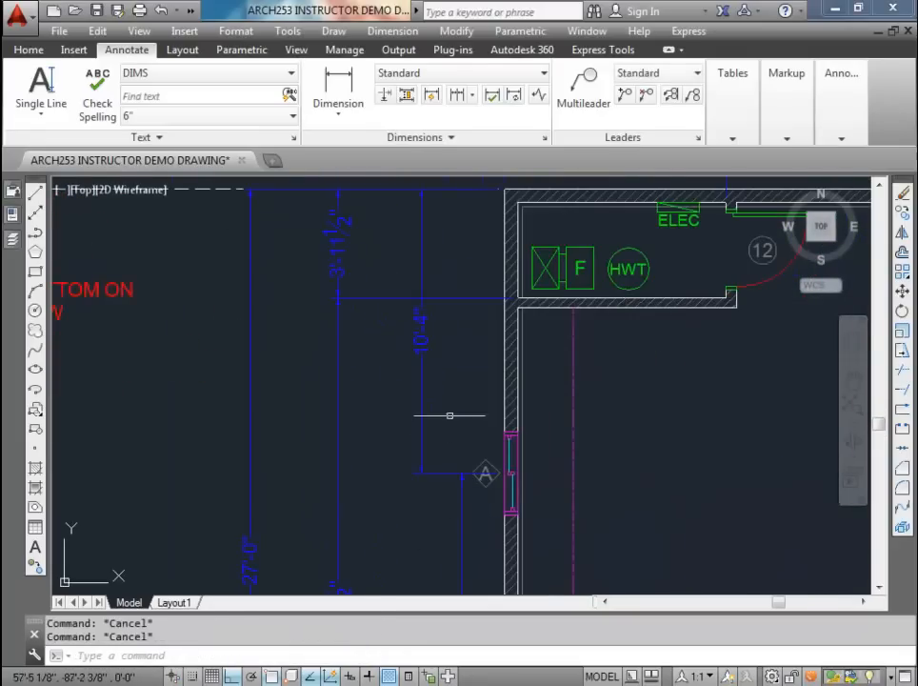
Step: Try to draw a 36" line from the 10'-4" dimension line towards the wall
type("l")
key("Return")
left_click(419, 301)
type("36")
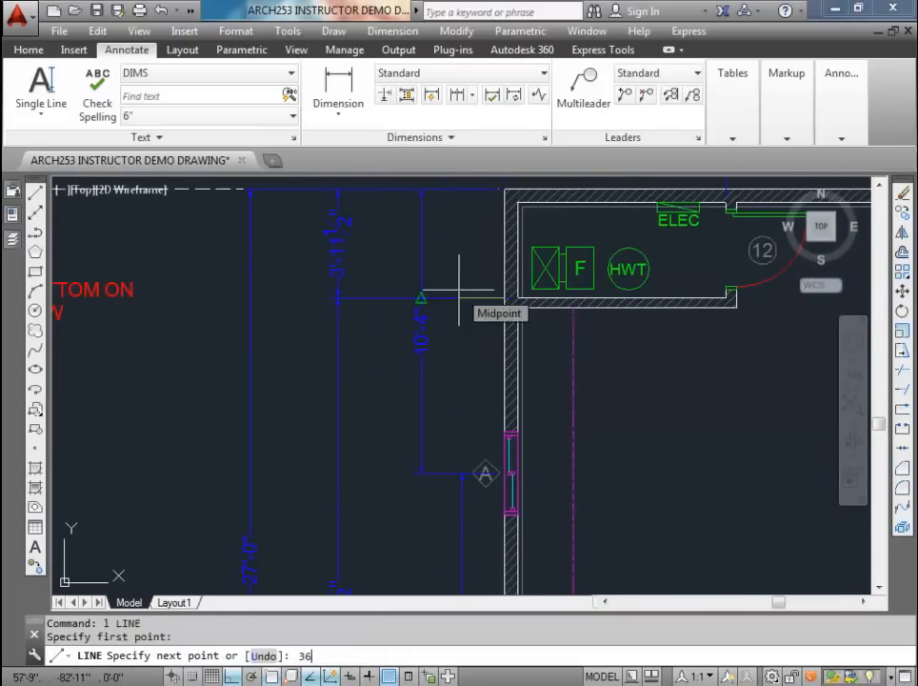
key("Return")
key("Escape")
scroll(435, 322, "down", 3)
left_click(409, 338)
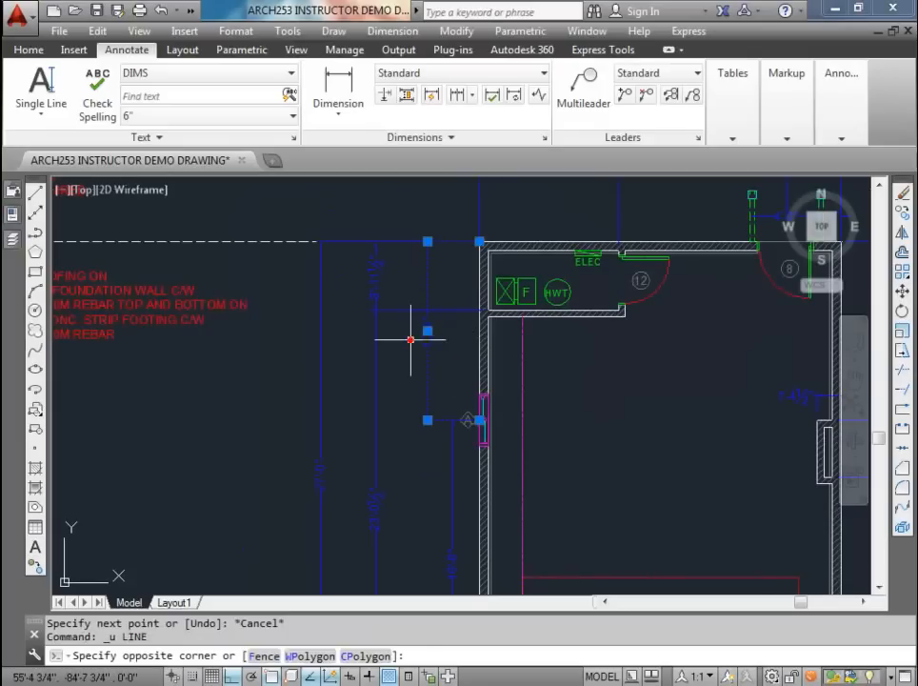
left_click(406, 95)
left_click(433, 394)
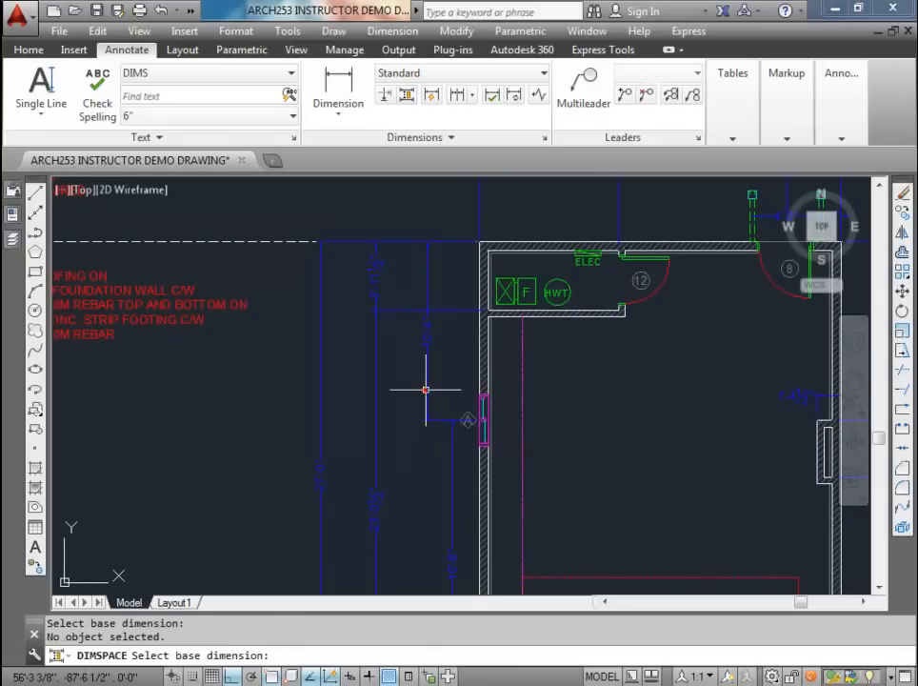
left_click(426, 389)
key("Escape")
Step: Align the 16'-8" dimension with the 10'-4" dimension using Dimspace with a spacing of 0
key("Return")
left_click(426, 377)
left_click(453, 442)
key("Return")
type("0")
key("Return")
Step: Space the 3'-11 1/2" and 23'-0 1/2" dimensions 36" from the 10'-4" dimension with Dimspace
key("Return")
left_click(423, 383)
scroll(409, 394, "down", 2)
left_click(400, 402)
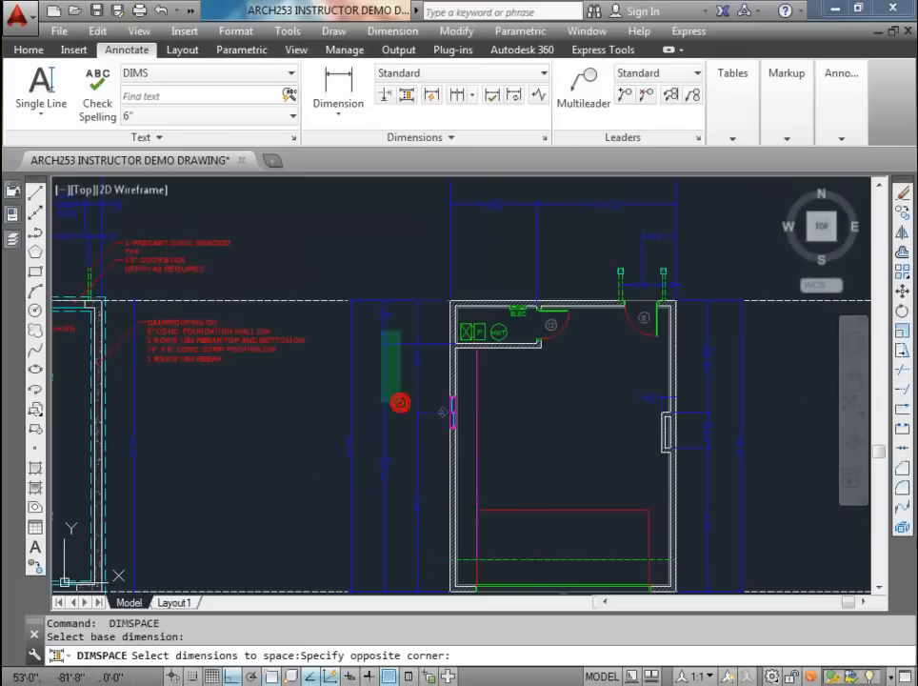
left_click(380, 329)
key("Return")
type("36")
key("Return")
Step: Space the overall 27'-0" dimension 36" from the 23'-0 1/2" dimension with Dimspace
key("Return")
left_click(385, 381)
left_click(361, 385)
left_click(332, 333)
key("Return")
type("36")
key("Return")
key("Escape")
key("Escape")
Step: Pull the extension line origin of the window A dimensions back from the wall, clear of the window tag
scroll(442, 416, "up", 5)
left_click(366, 374)
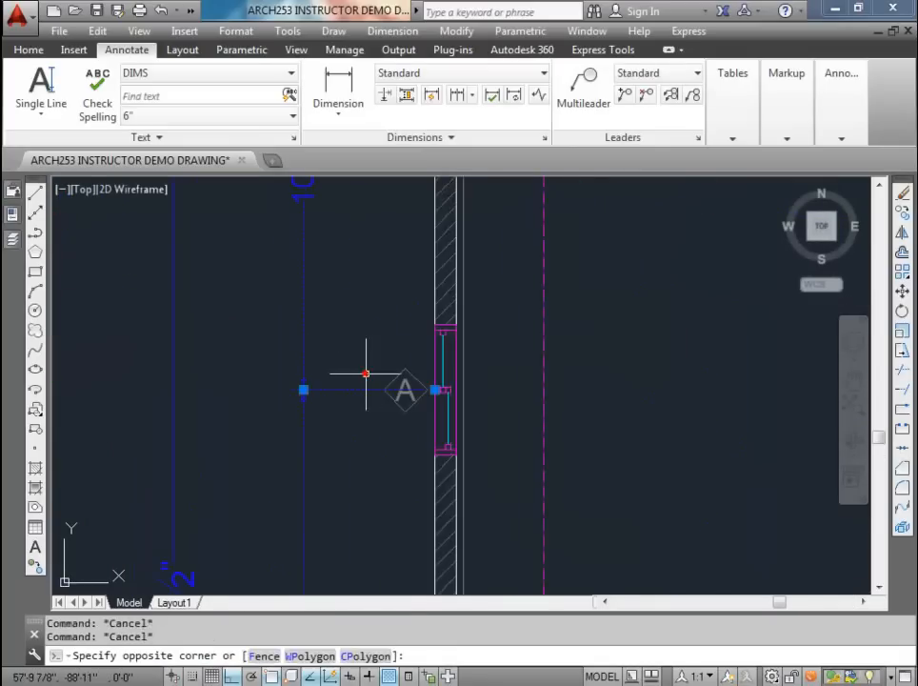
scroll(419, 394, "up", 2)
left_click(445, 386)
left_click(365, 385)
key("Escape")
key("Escape")
Step: Pull the 23'-0 1/2" dimension's extension line origin back from the interior wall to the 10'-4" dimension line
scroll(399, 411, "down", 7)
middle_click_drag(384, 337, 482, 330)
scroll(482, 329, "up", 6)
left_click(482, 362)
left_click(603, 362)
left_click(453, 362)
key("Escape")
key("Escape")
Step: Pull the 3'-11 1/2" dimension's extension line origin at the interior wall back to the 10'-4" dimension line
left_click(502, 379)
left_click(482, 349)
left_click(603, 363)
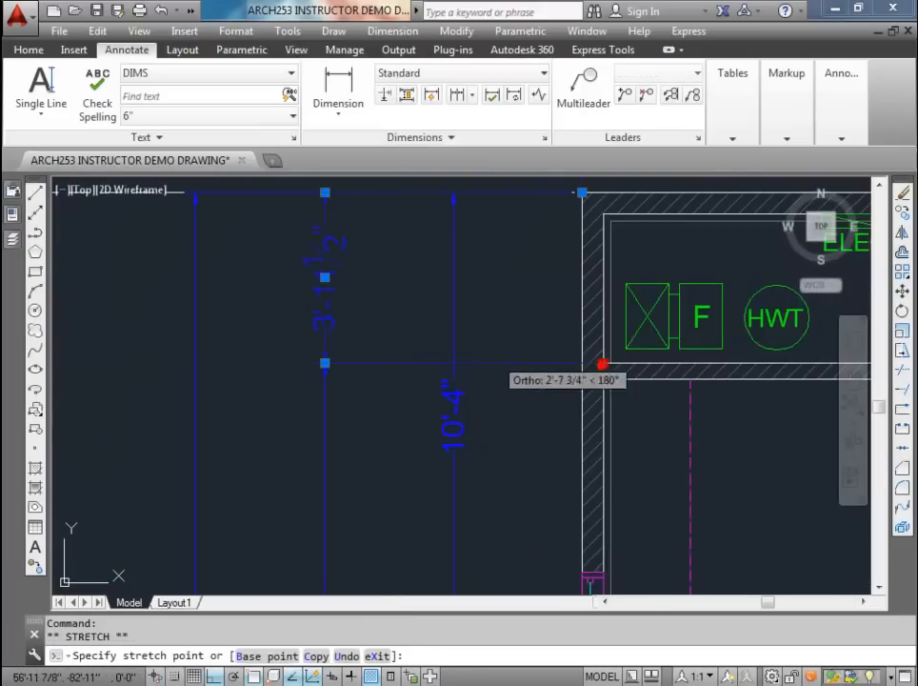
left_click(450, 362)
key("Escape")
key("Escape")
Step: Save the fully dimensioned drawing
scroll(374, 317, "down", 5)
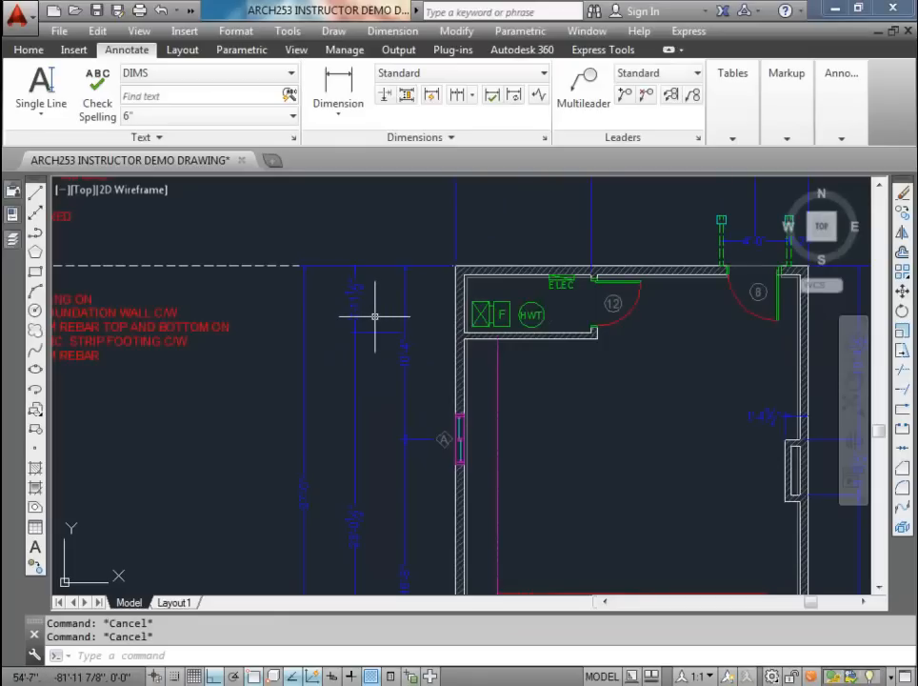
scroll(423, 412, "down", 3)
middle_click_drag(423, 413, 379, 293)
mouse_move(499, 331)
middle_mouse_down()
mouse_move(475, 492)
mouse_move(479, 353)
middle_mouse_up()
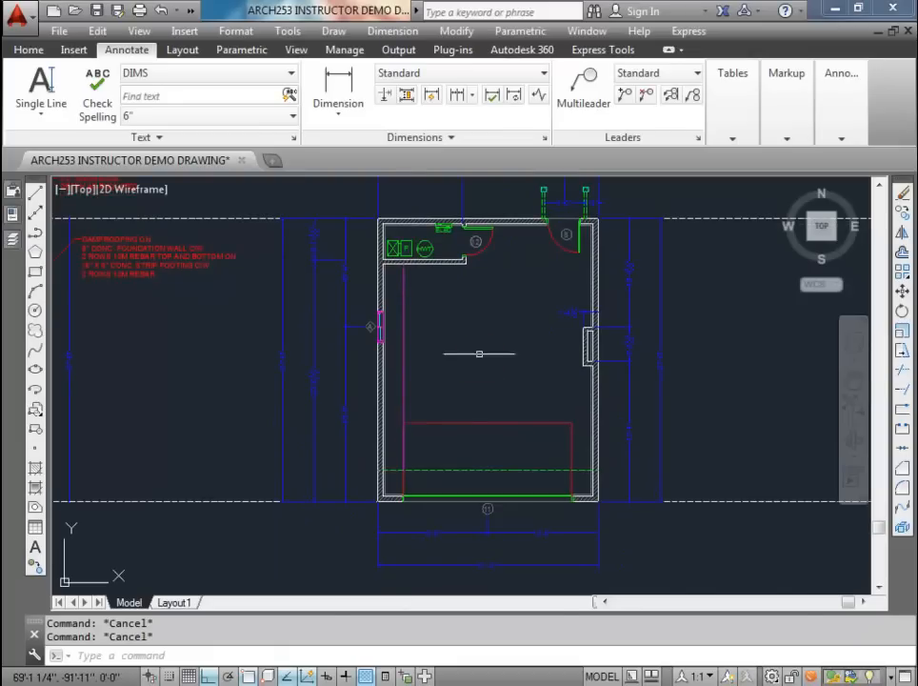
key("ctrl+s")
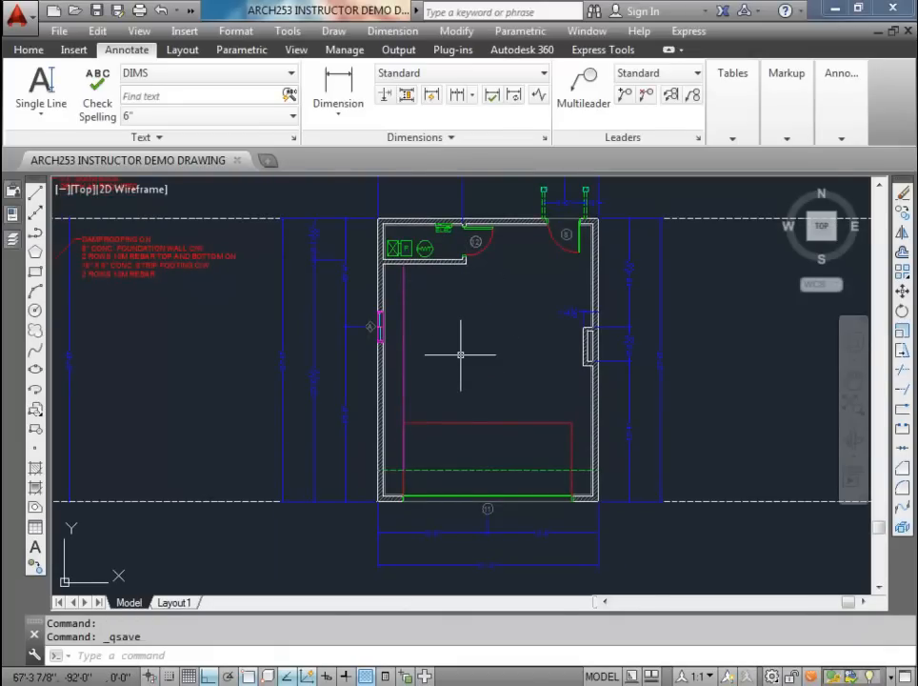
Step: Make A-ANNO-NOTE the current layer and 3.5mm the current text style
left_click(39, 53)
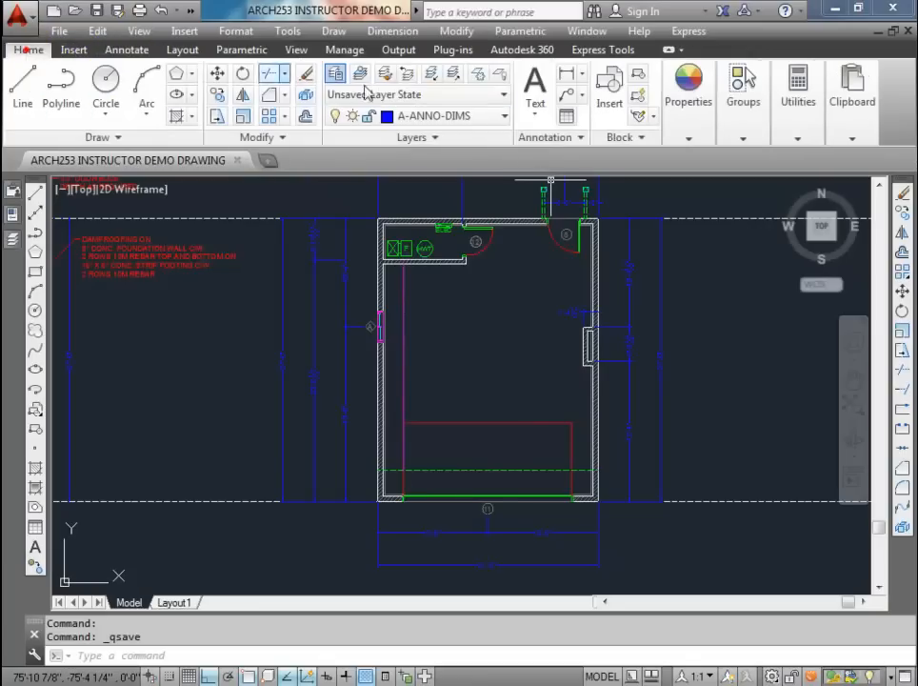
left_click(506, 116)
left_click(471, 164)
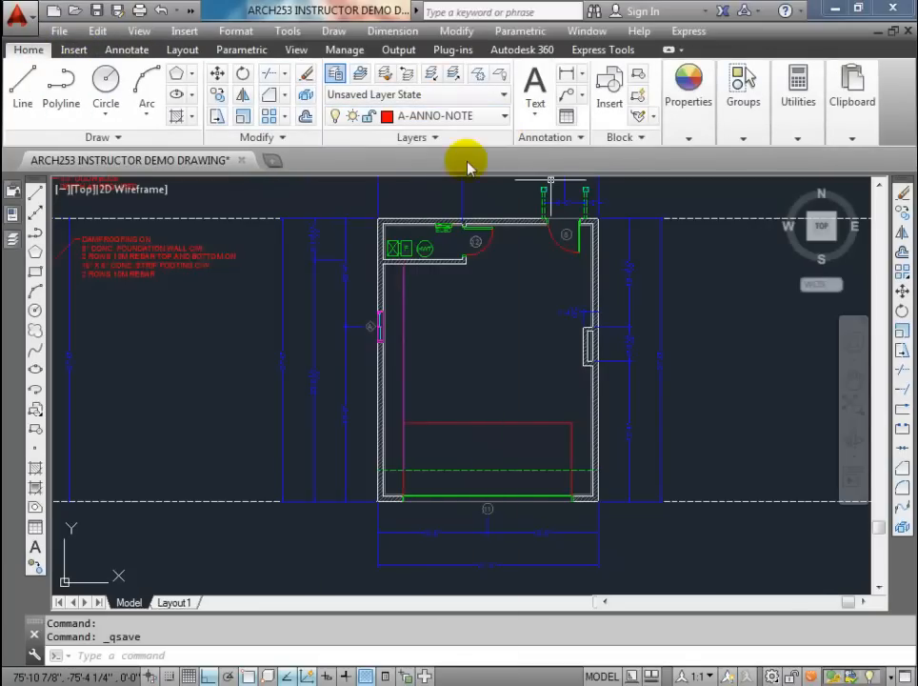
left_click(125, 52)
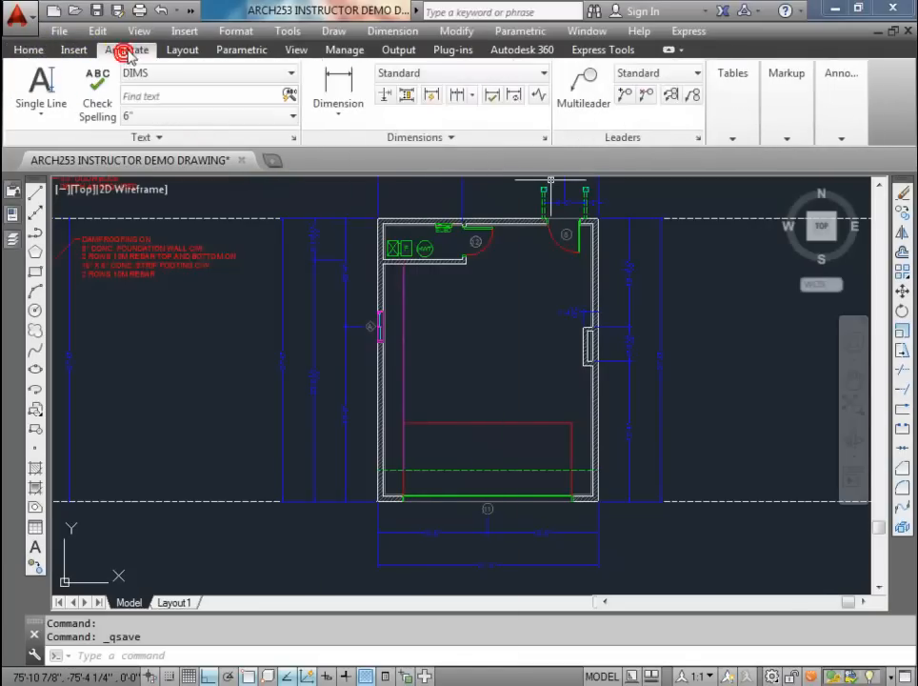
left_click(293, 75)
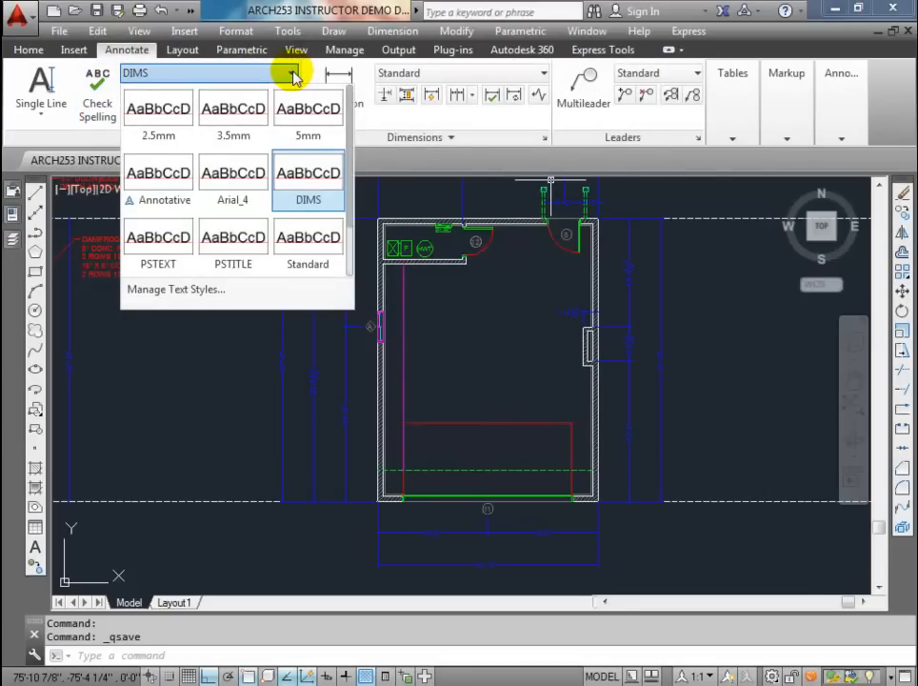
left_click(247, 118)
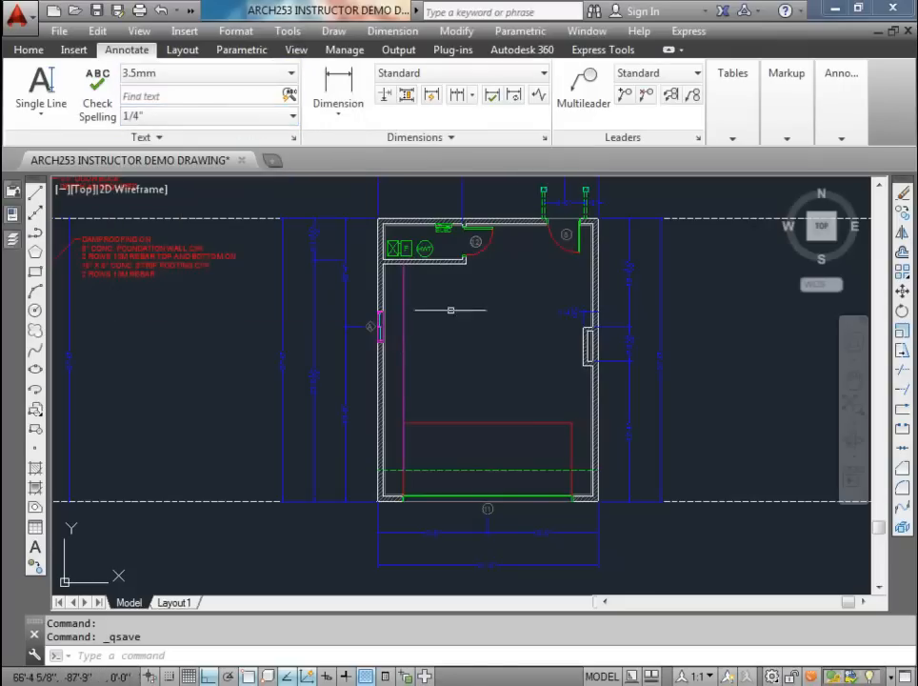
Step: Place the multiline text "DOUBLE CAR GARAGE" inside the garage and widen its box so it fits on one line
left_click(41, 112)
left_click(49, 152)
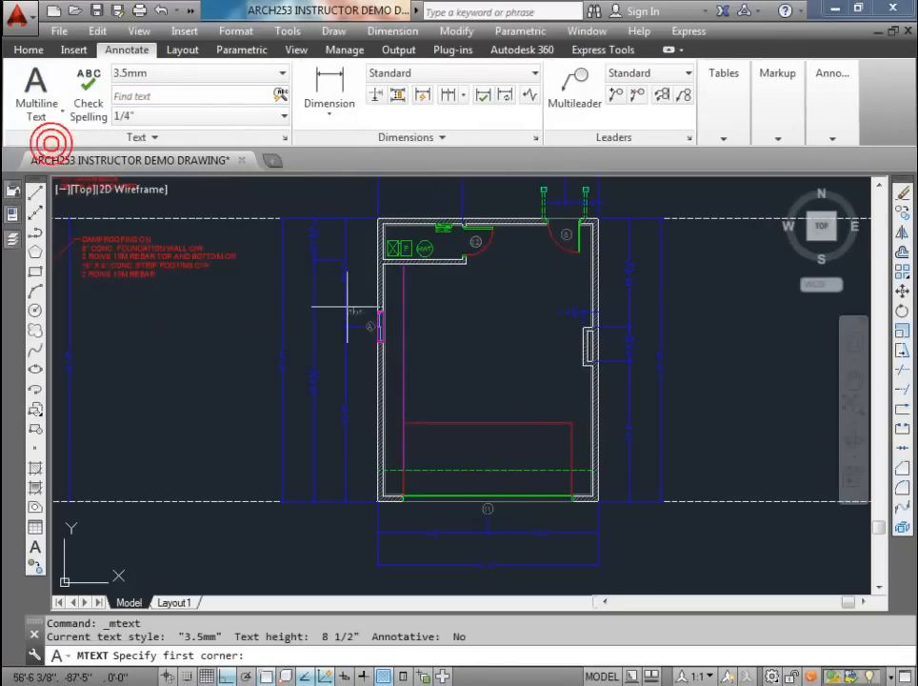
left_click(433, 344)
left_click(545, 308)
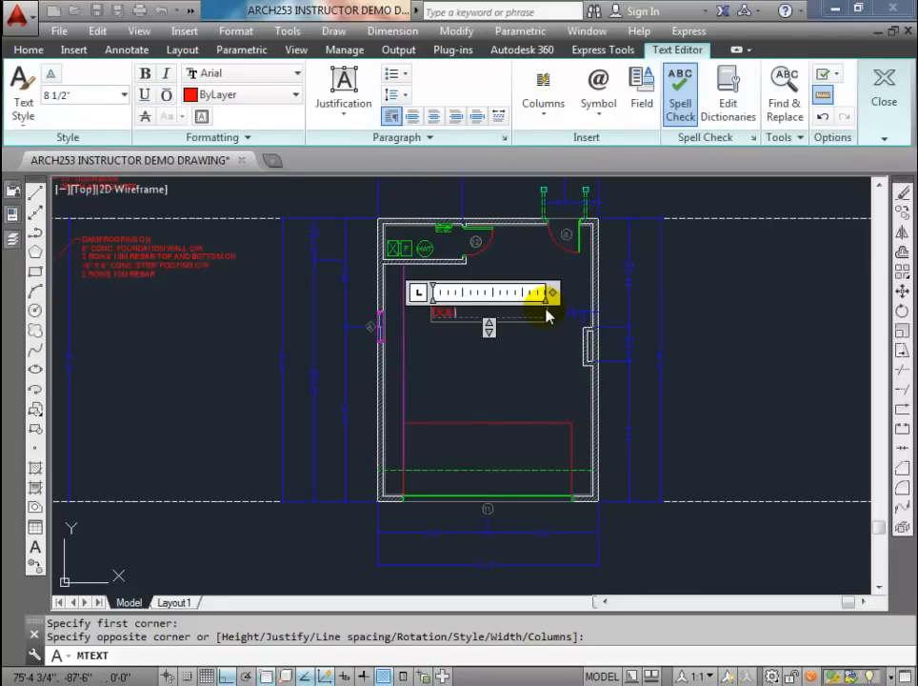
type("RAGE")
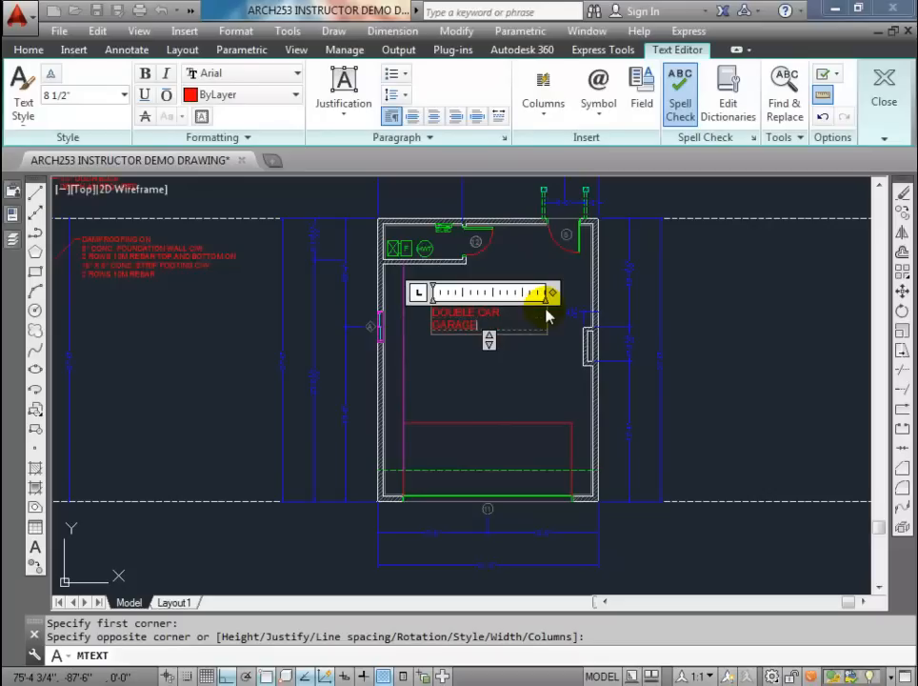
left_click_drag(551, 292, 570, 291)
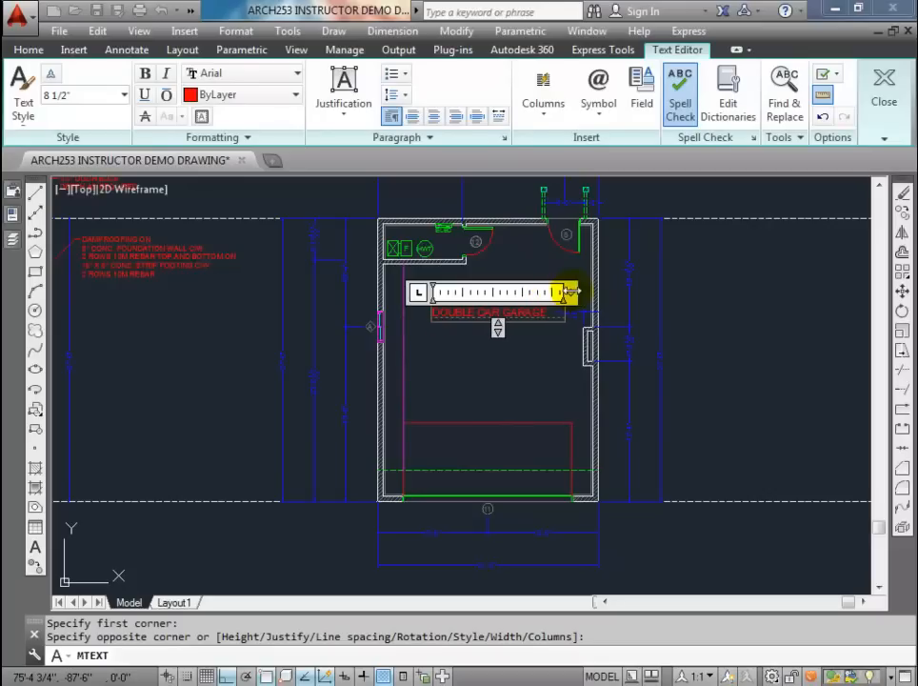
left_click(523, 367)
Step: Finish the DOUBLE CAR GARAGE text and check its layer, style and height properties
left_click(520, 312)
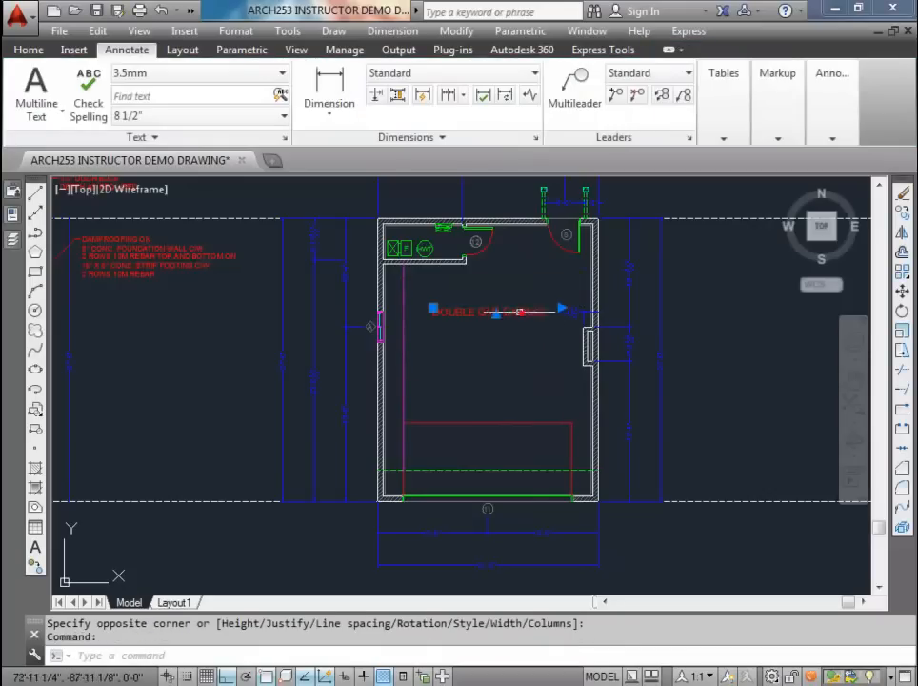
left_click(13, 215)
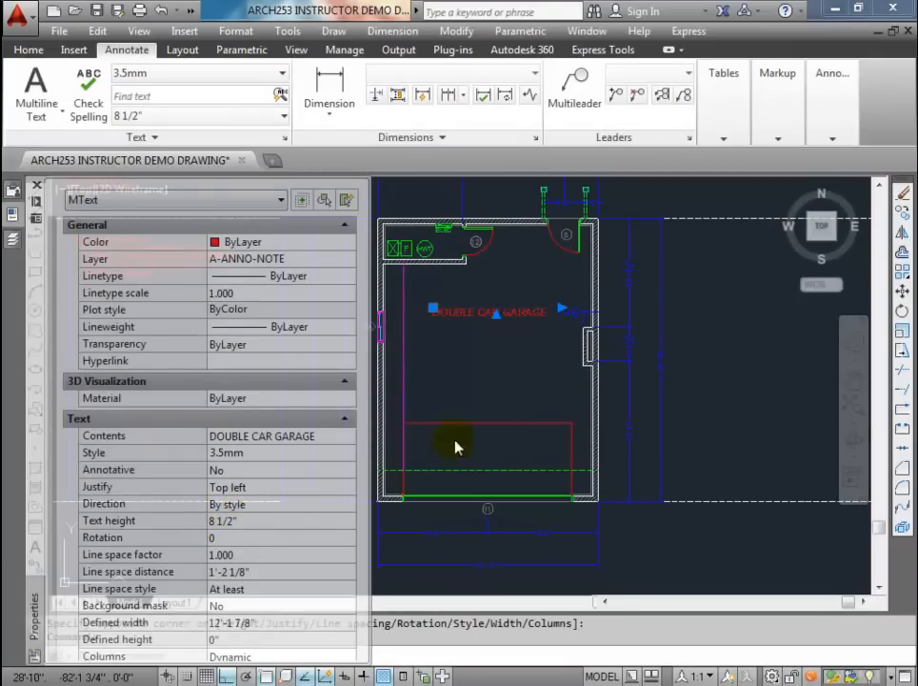
key("Escape")
key("Escape")
middle_click_drag(500, 356, 487, 374)
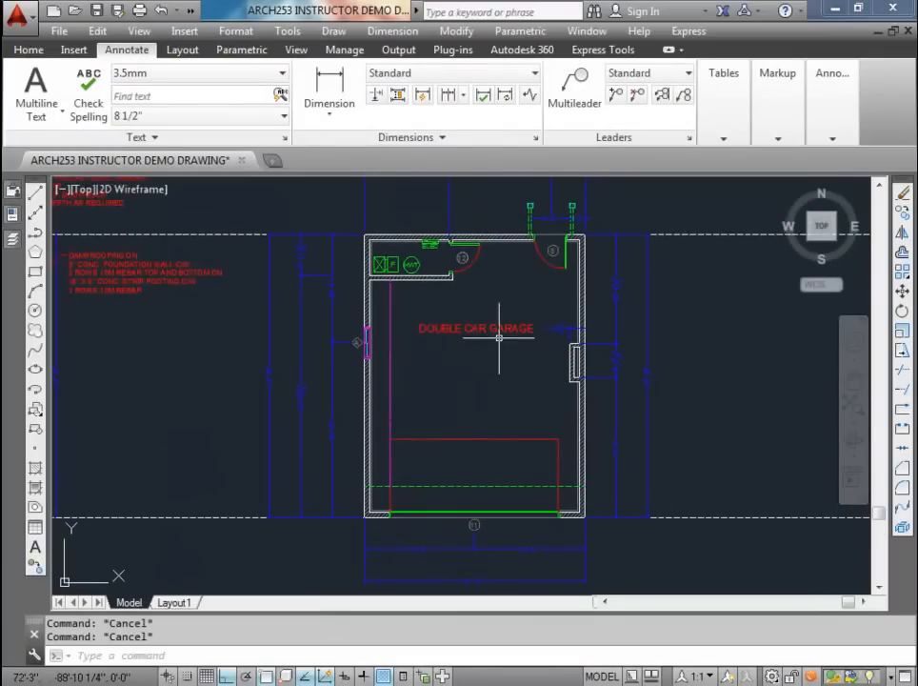
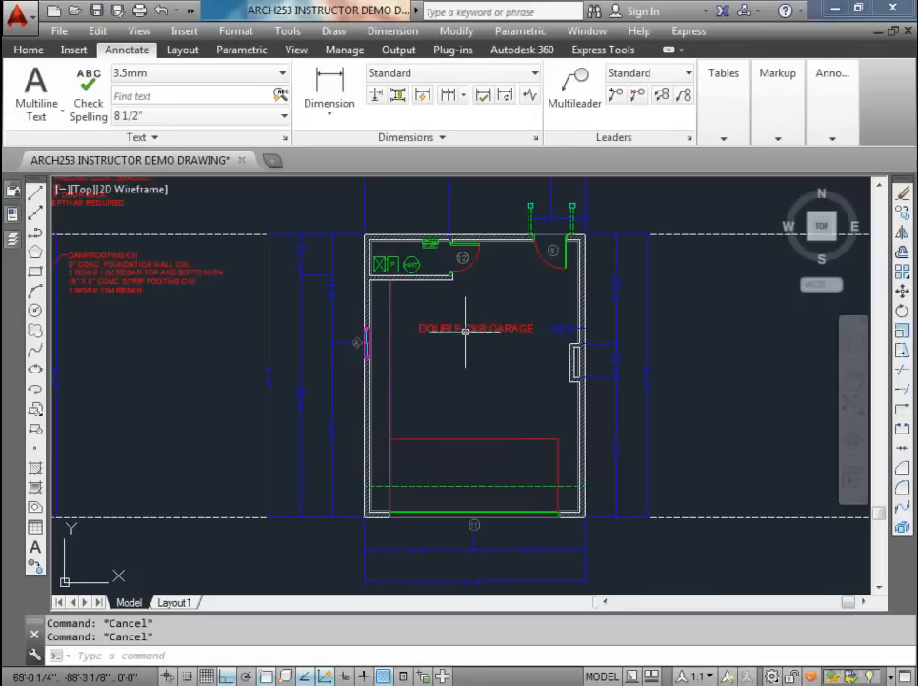
Step: Place the multiline text "MECH. RM." above the furnace in the mechanical room and widen its box to fit one line
middle_click_drag(444, 275, 443, 452)
scroll(441, 332, "down", 2)
scroll(445, 312, "up", 8)
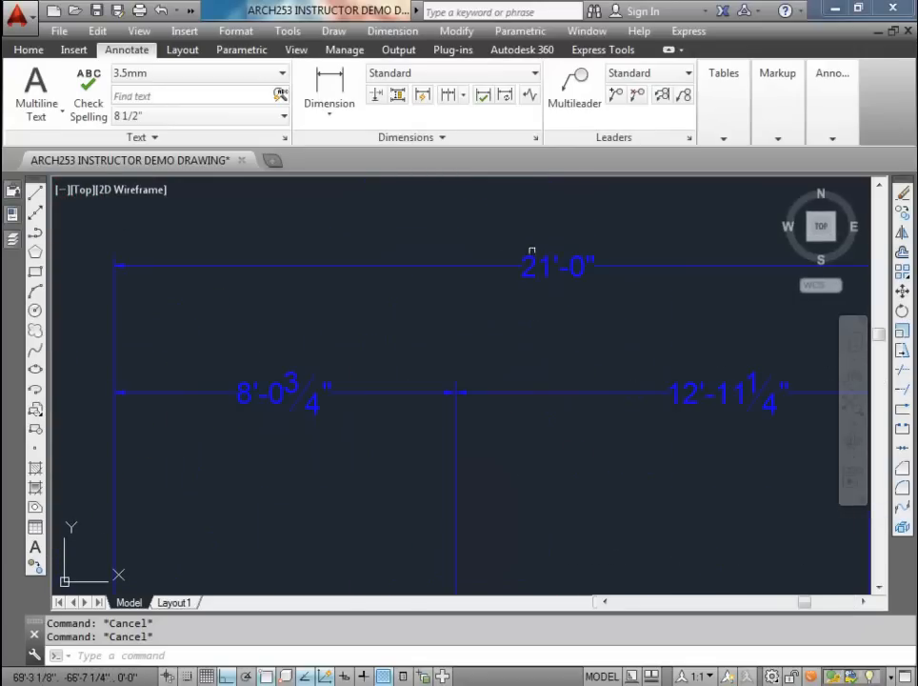
scroll(525, 282, "down", 5)
middle_click_drag(493, 356, 461, 249)
mouse_move(472, 344)
middle_mouse_down()
mouse_move(457, 300)
mouse_move(461, 334)
middle_mouse_up()
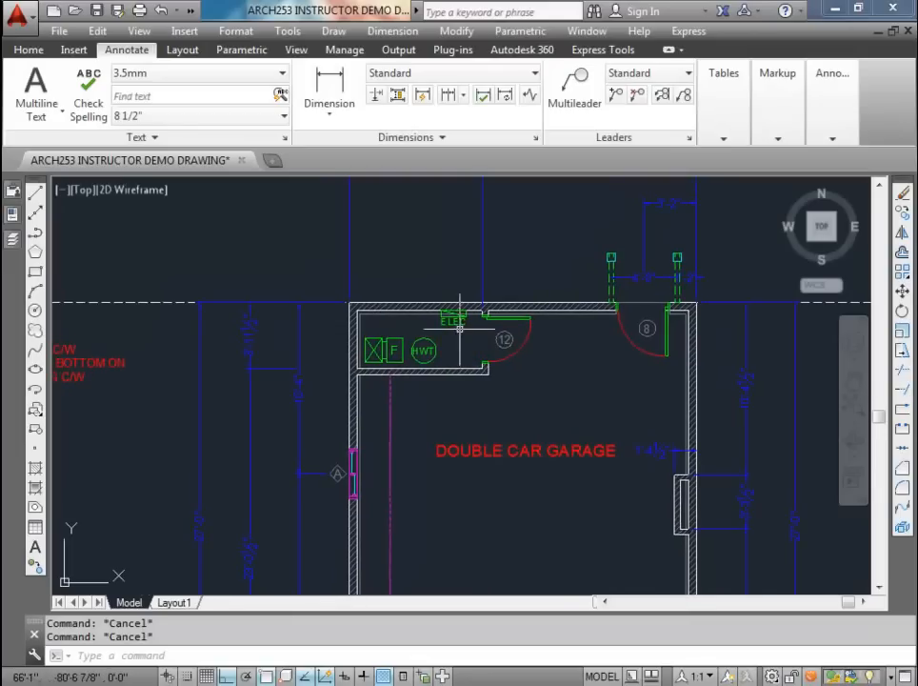
left_click(35, 88)
scroll(449, 333, "up", 4)
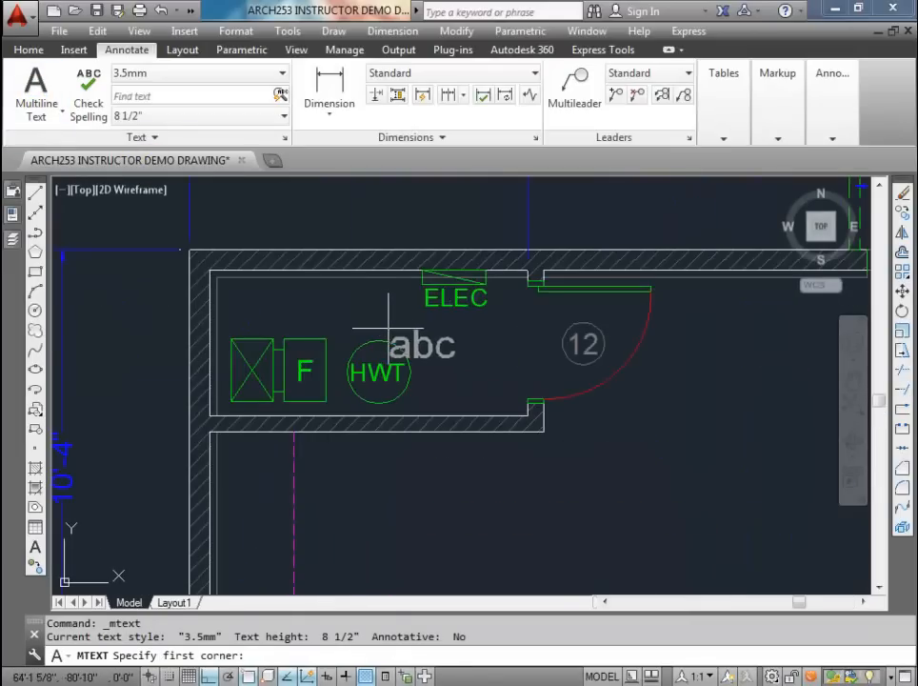
left_click(248, 312)
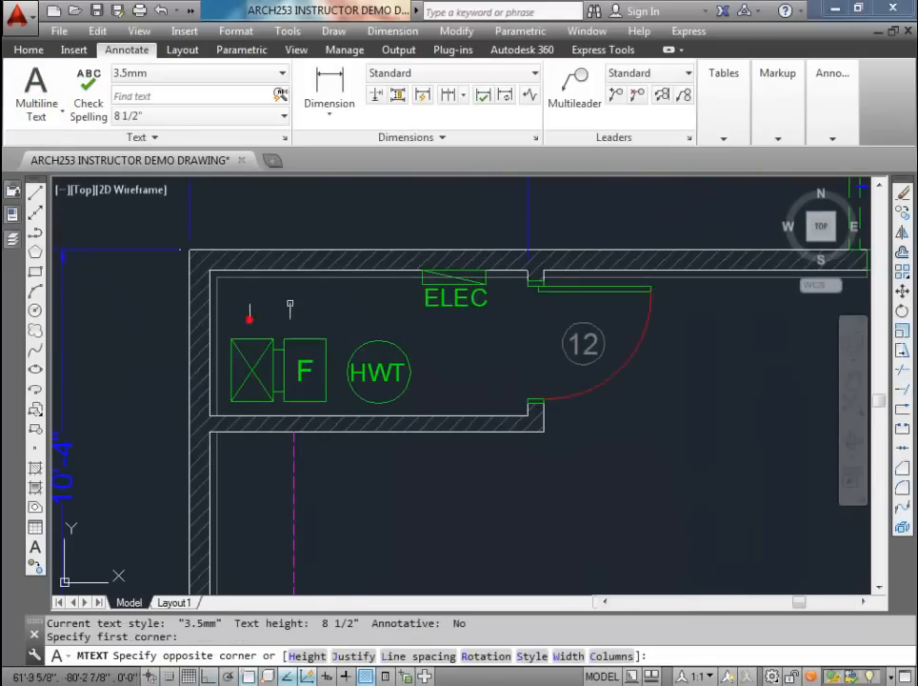
left_click(393, 298)
type("MECH")
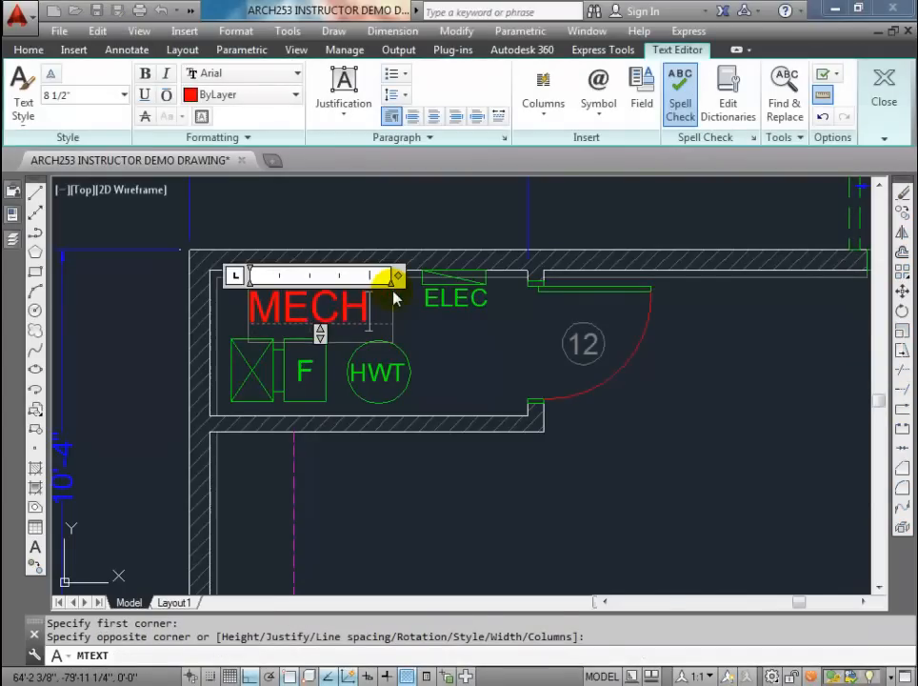
type(". RM.")
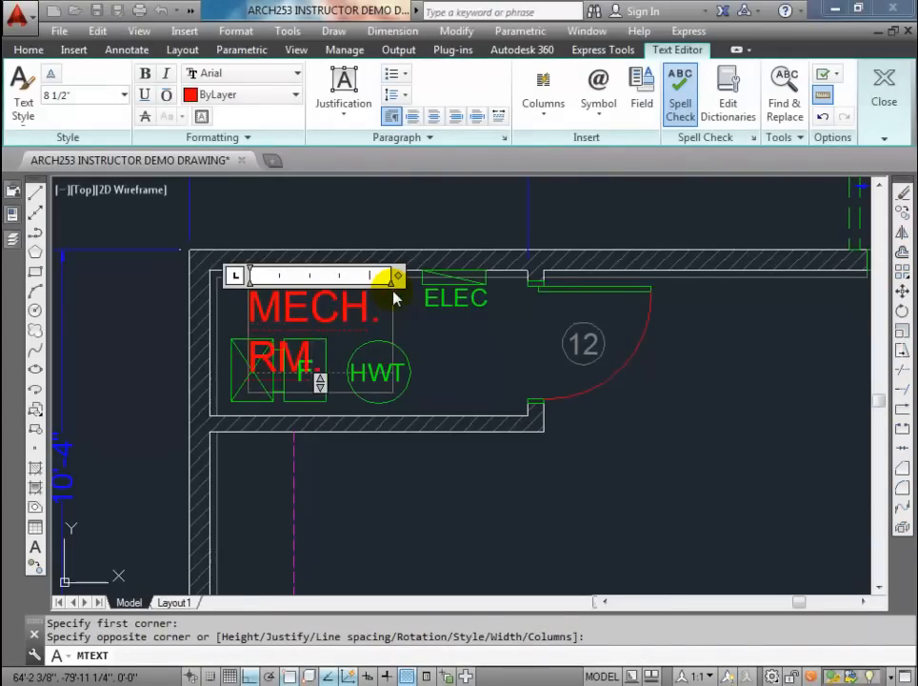
left_click_drag(393, 276, 473, 276)
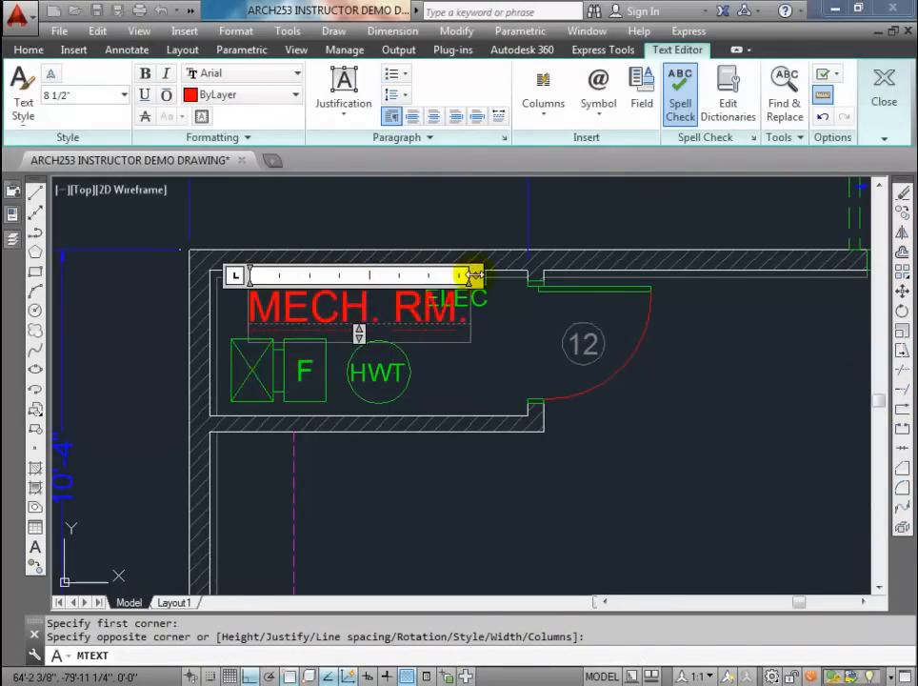
left_click(479, 351)
Step: Move the MECH. RM. text left to the room's west wall and slightly down
left_click(388, 312)
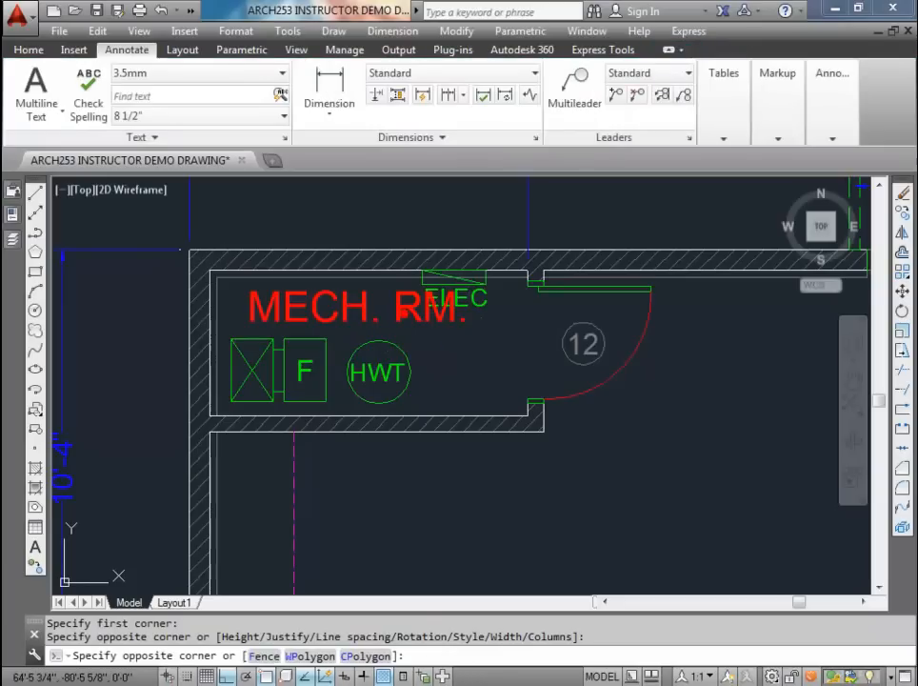
type("m")
key("Return")
left_click(419, 519)
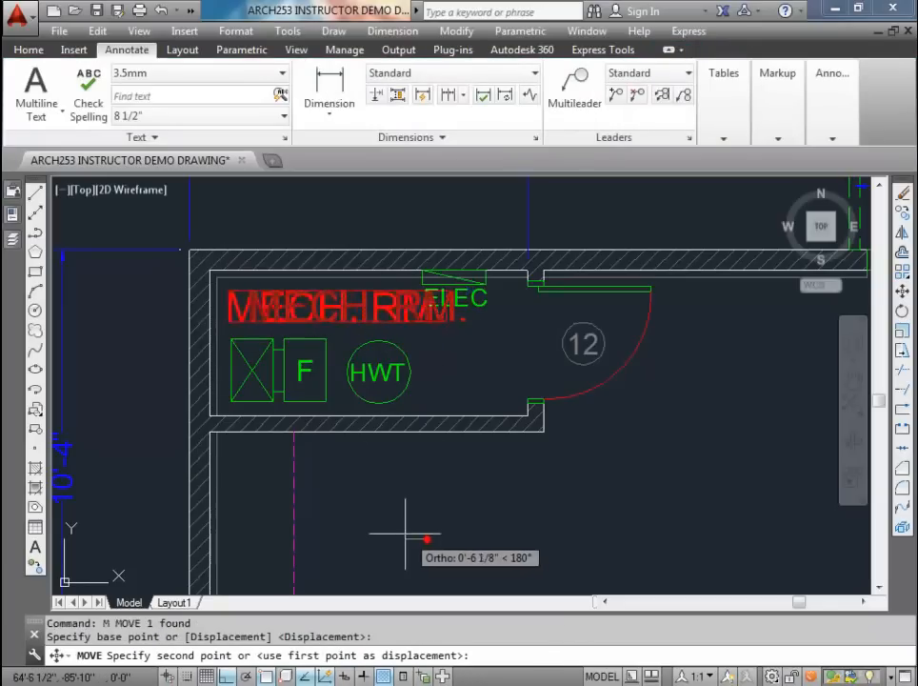
left_click(398, 532)
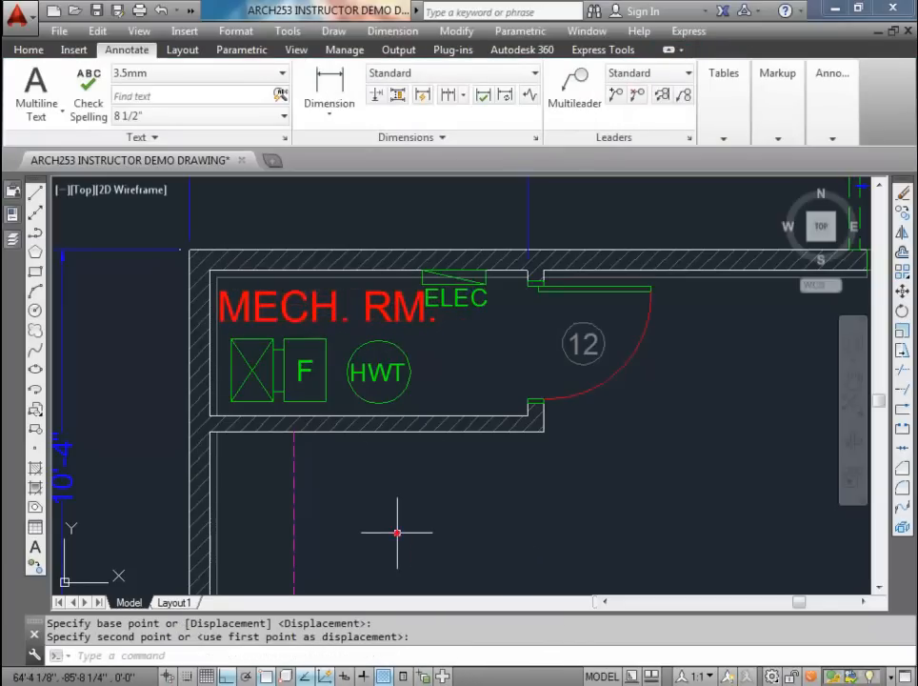
left_click(381, 311)
type("m")
key("Return")
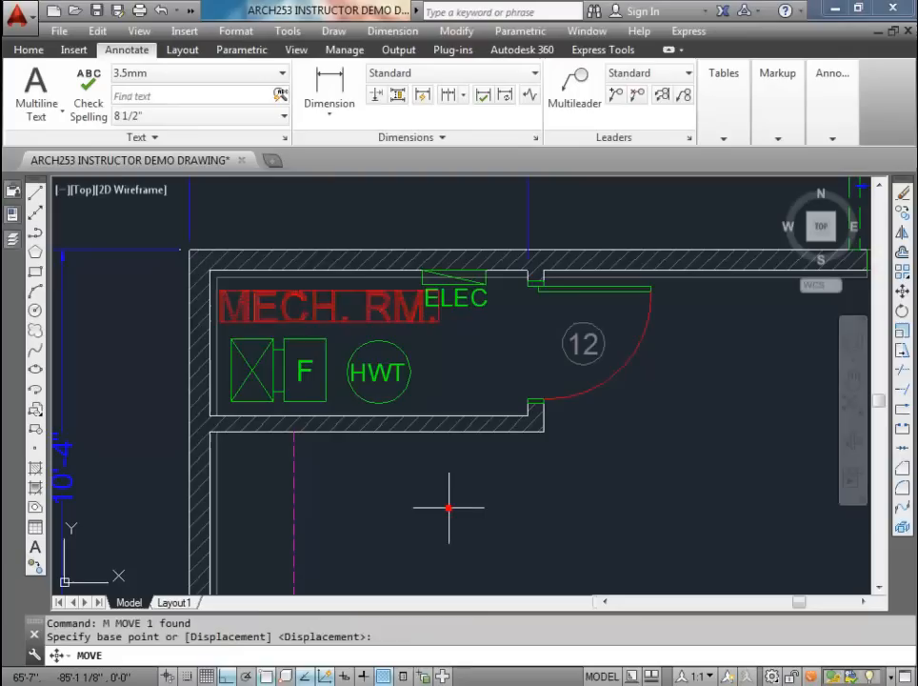
left_click(447, 511)
left_click(447, 512)
left_click(488, 314)
left_click(475, 272)
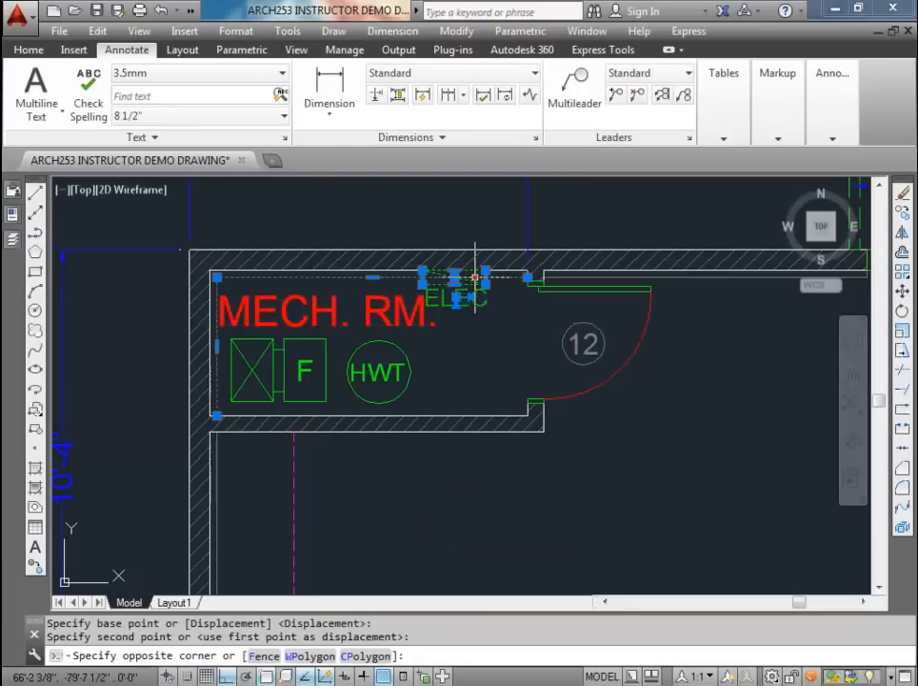
key("Escape")
key("Escape")
Step: Move the electrical panel symbol together with its ELEC label 6" to the right along the wall
scroll(487, 303, "up", 2)
scroll(488, 303, "up", 2)
left_click(492, 326)
left_click(462, 207)
type("m")
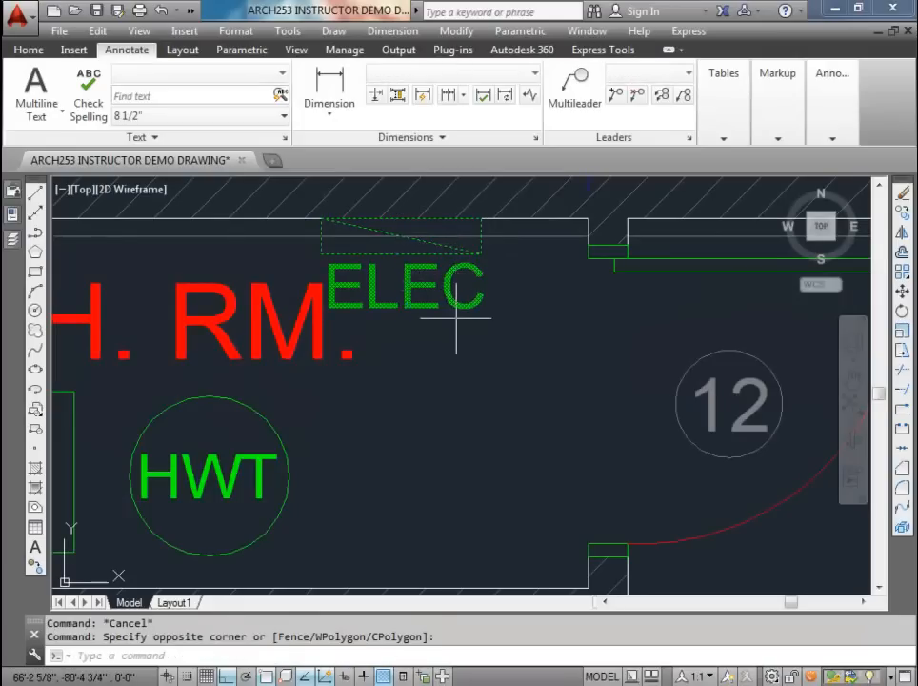
key("Return")
left_click(452, 397)
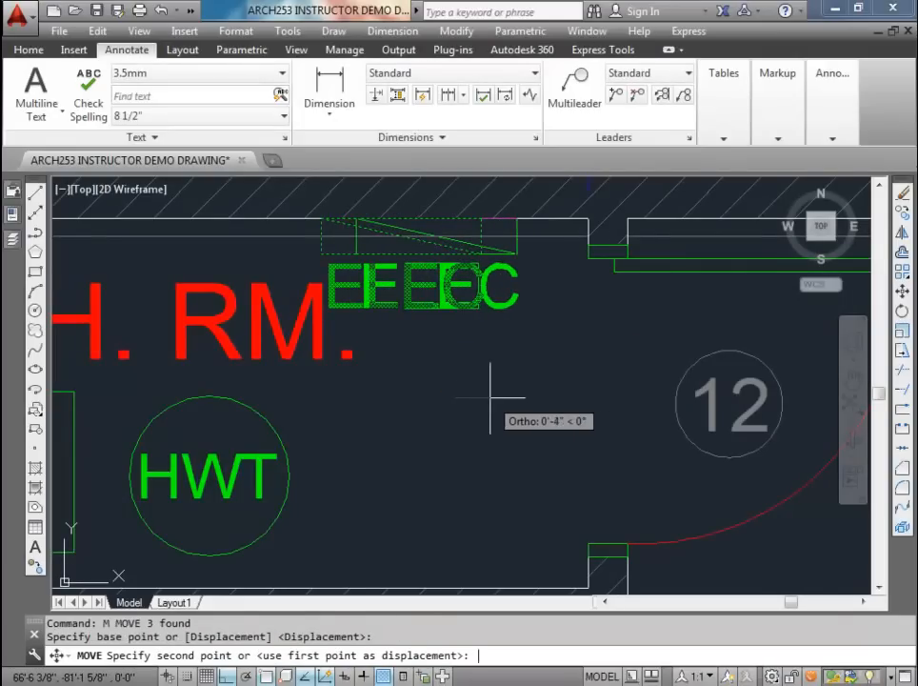
type("6")
key("Return")
scroll(489, 395, "down", 3)
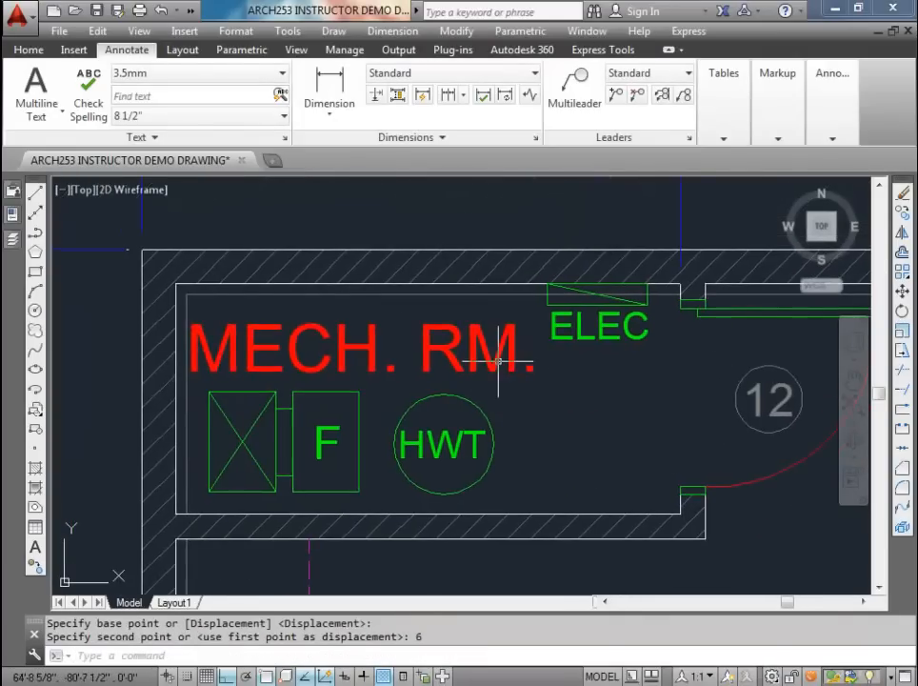
Step: Move the MECH. RM. text slightly right and up, keeping it between the west wall and the ELEC label
key("Escape")
key("Escape")
left_click(473, 372)
type("m")
key("Return")
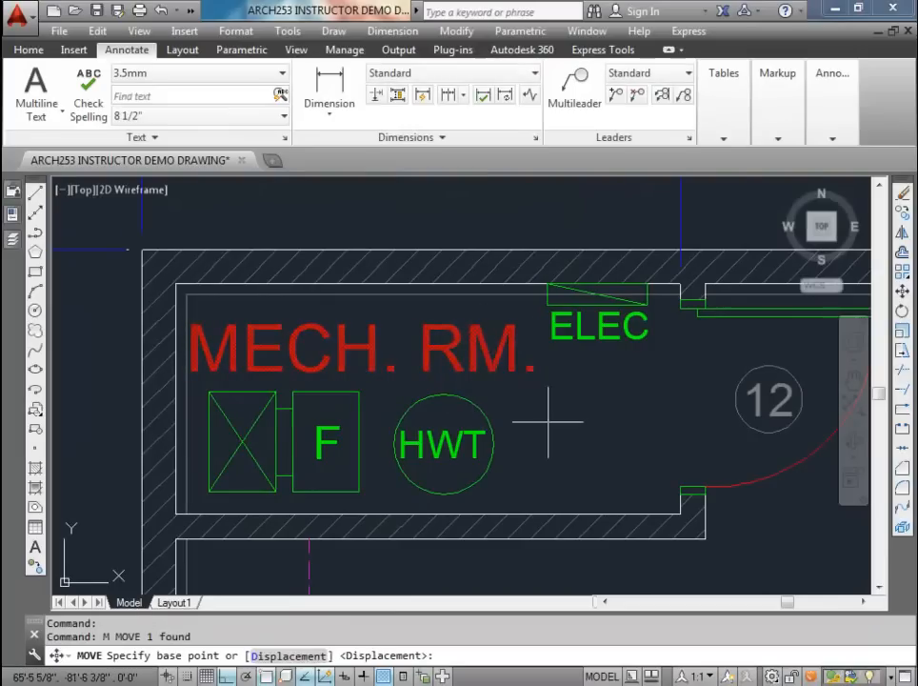
left_click(574, 439)
left_click(512, 345)
type("m")
key("Return")
left_click(529, 448)
key("Escape")
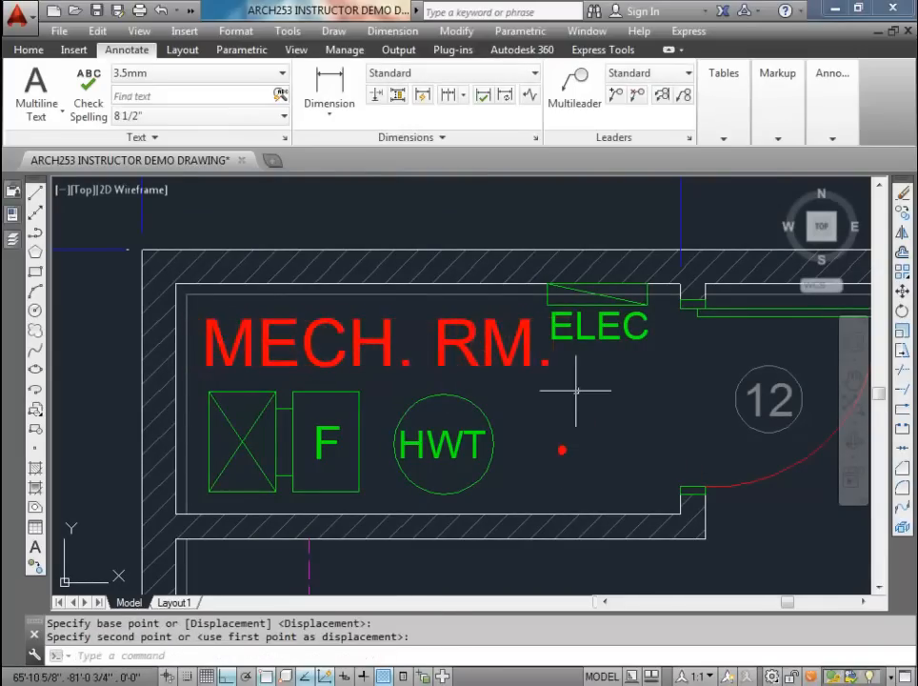
scroll(570, 386, "down", 6)
key("Escape")
Step: Make DIMS the current text style for the smaller notes in the garage
middle_click_drag(592, 475, 529, 355)
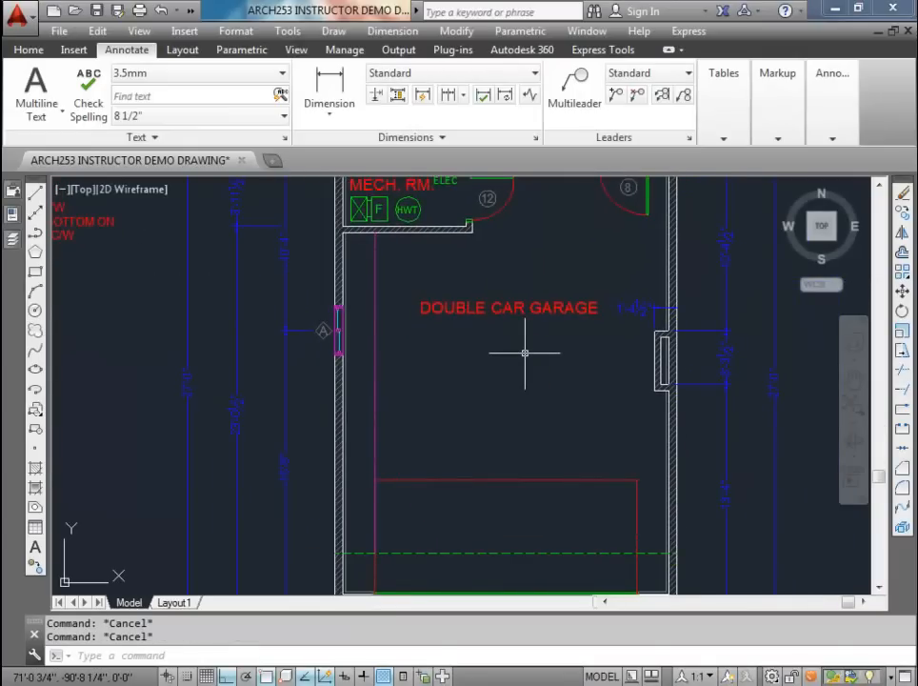
scroll(500, 400, "down", 2)
scroll(419, 349, "up", 4)
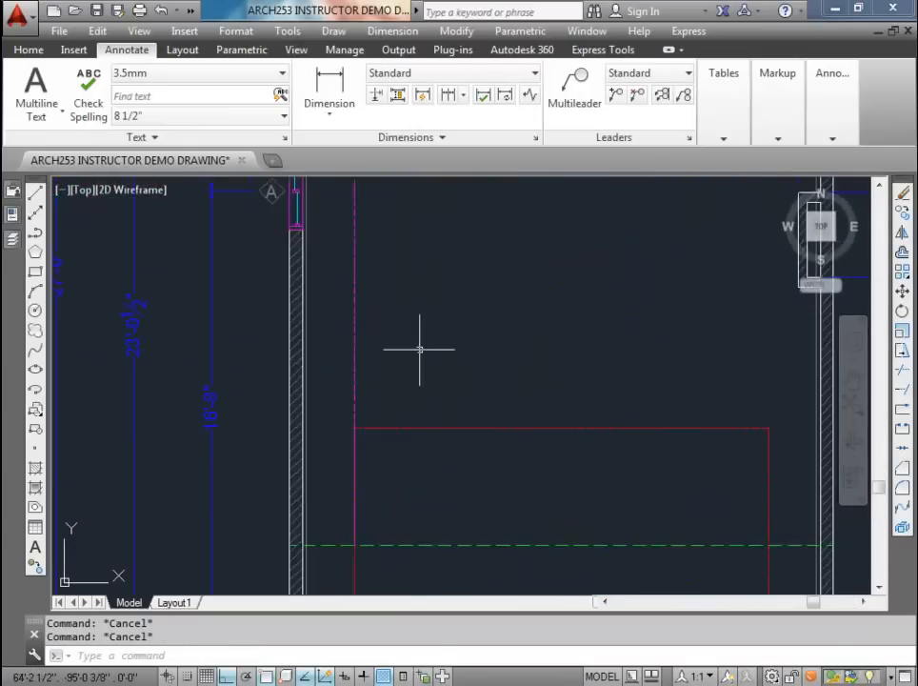
scroll(348, 283, "down", 2)
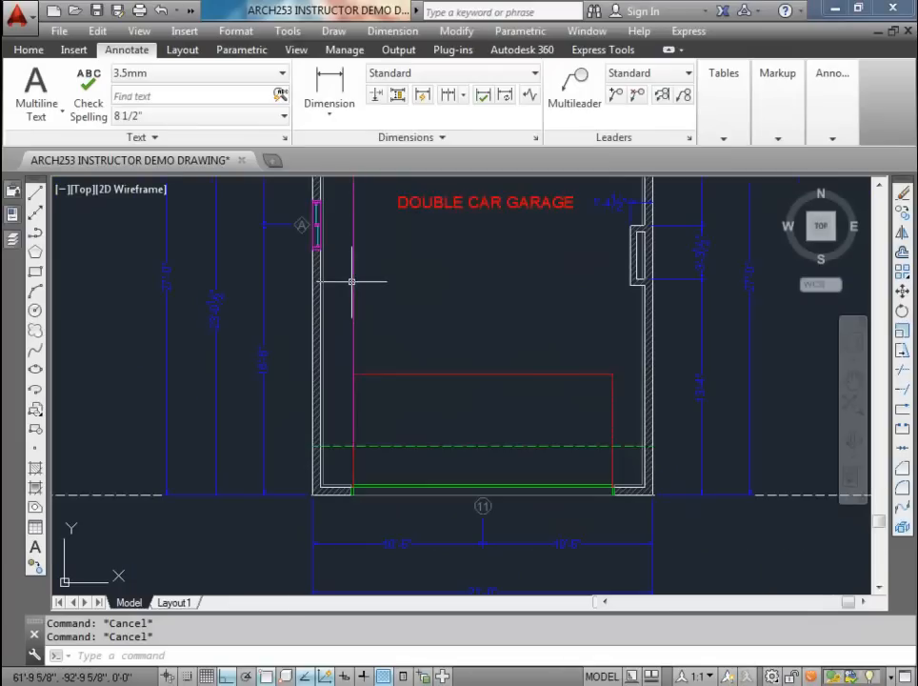
left_click(283, 73)
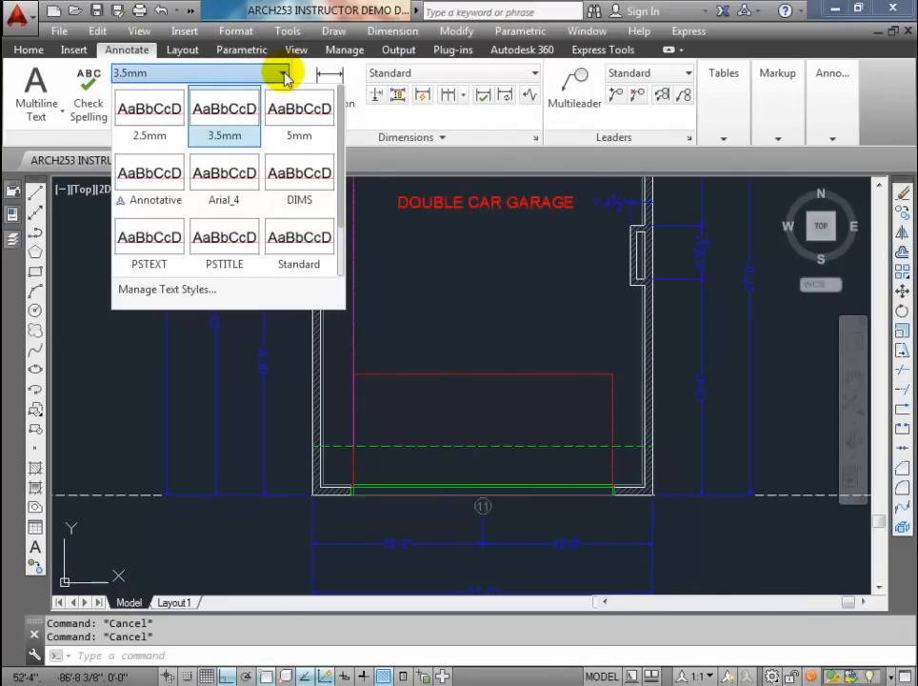
left_click(288, 178)
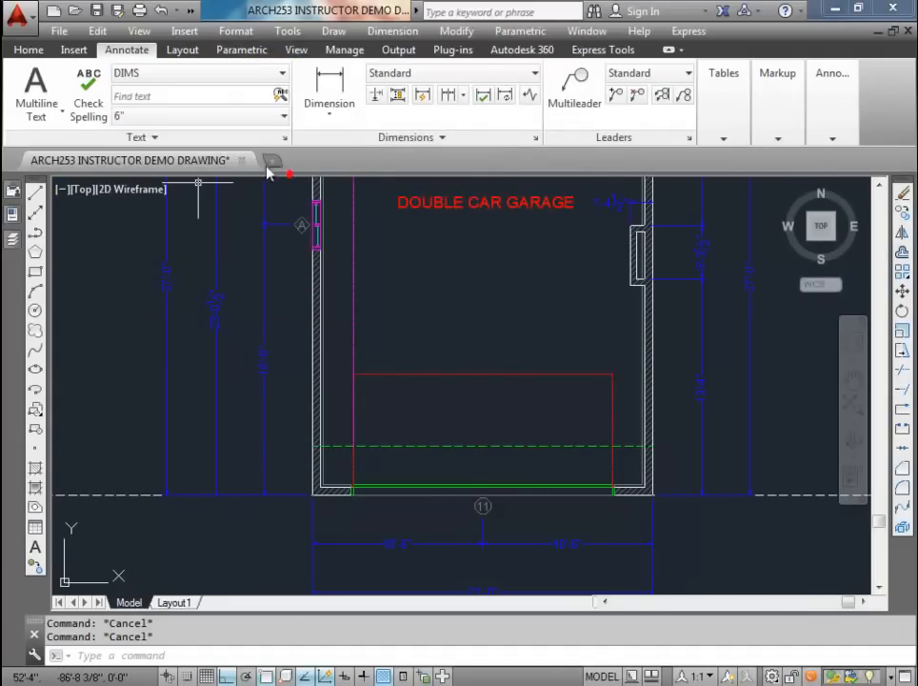
Step: Place the multiline text "LINE OF BULKHEAD FOR MECHANICAL" starting at the magenta bulkhead line and widen its box to fit one line
left_click(35, 91)
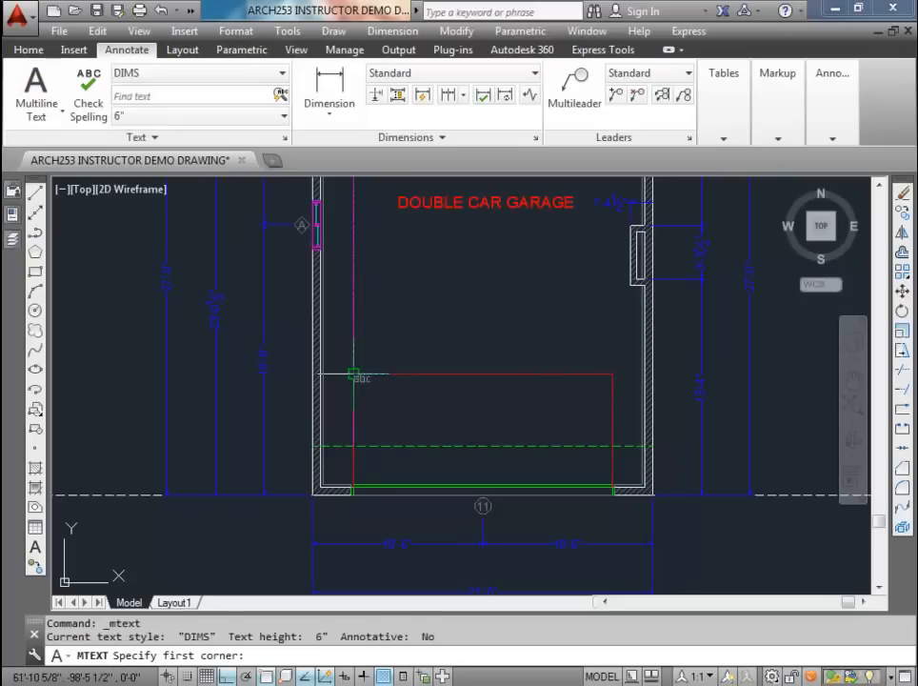
left_click(353, 245)
left_click(437, 265)
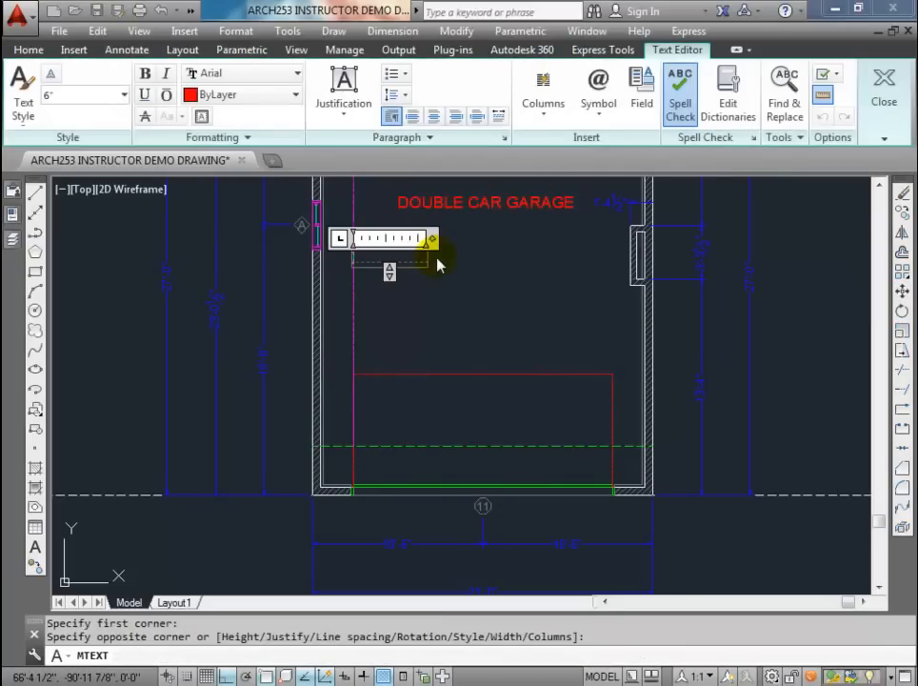
type("LINE OF BUIL")
key("BackSpace")
key("BackSpace")
type("LKHEAD")
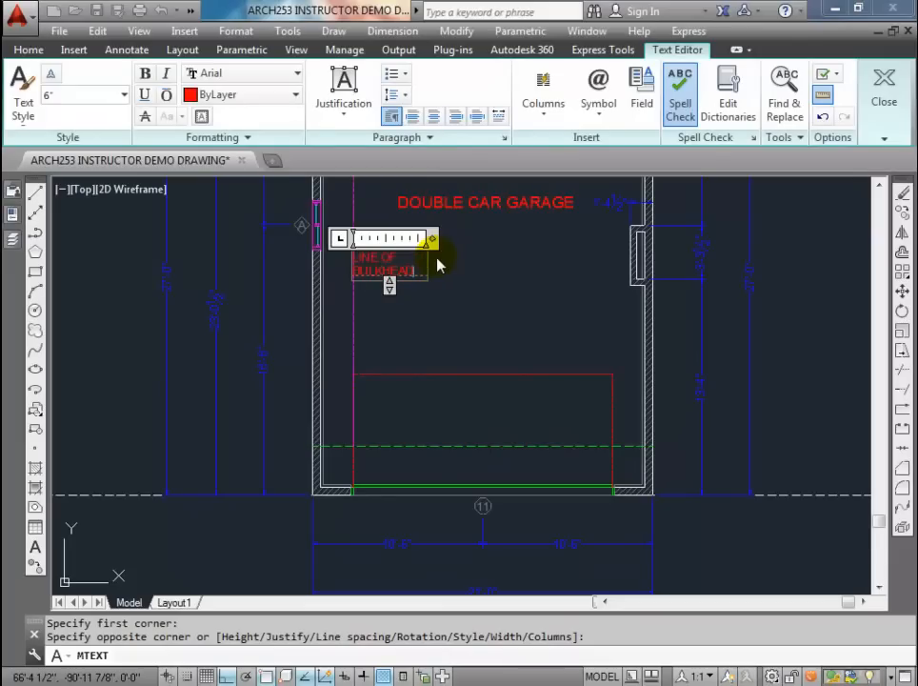
type(" FOR MECHA")
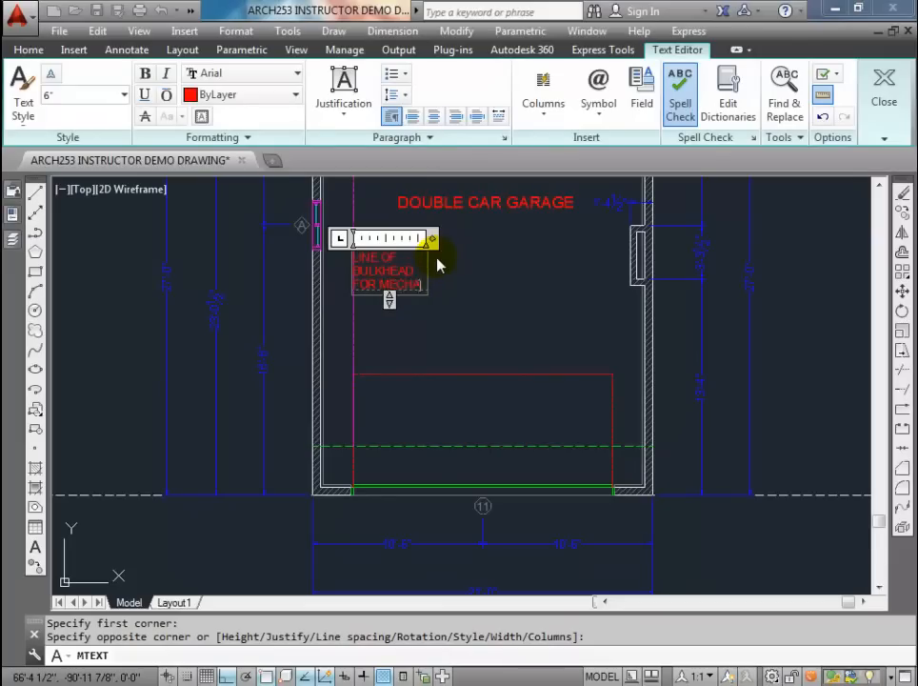
type("NICAL")
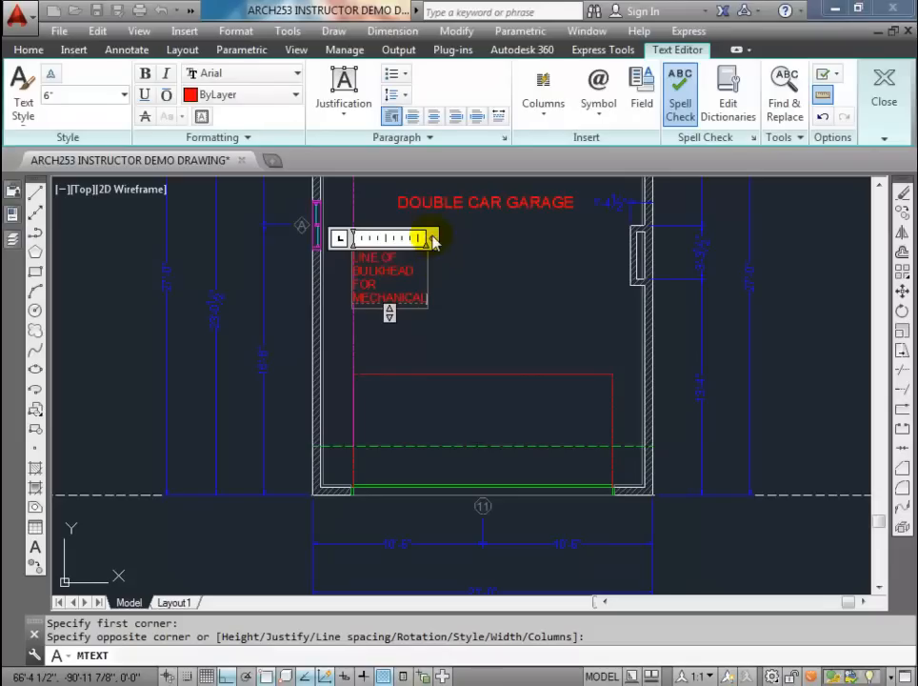
left_click_drag(431, 238, 597, 233)
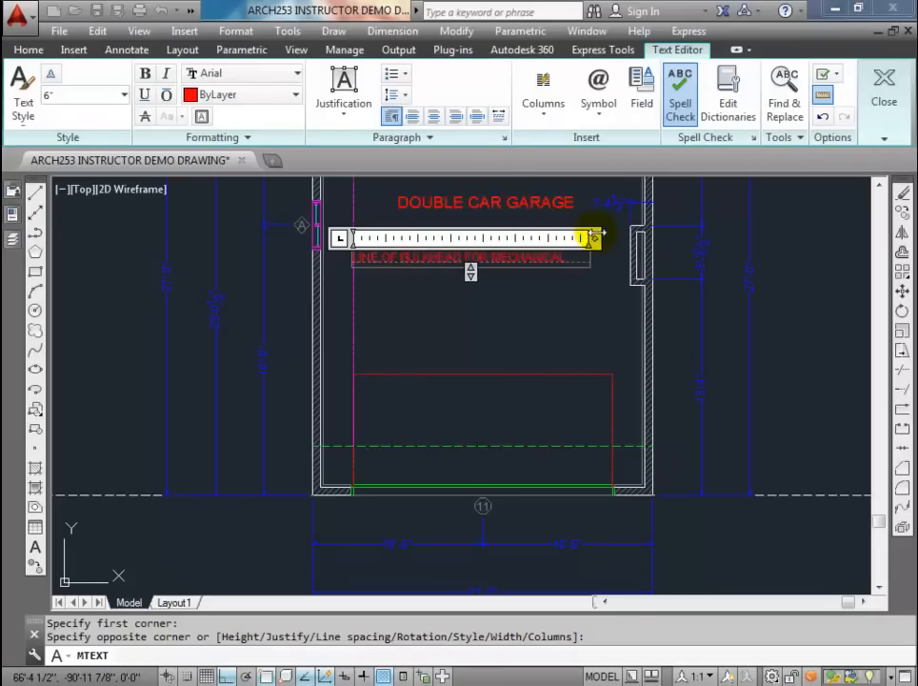
left_click(533, 303)
Step: Rotate the LINE OF BULKHEAD FOR MECHANICAL text 90 degrees so it runs along the bulkhead line
left_click(466, 257)
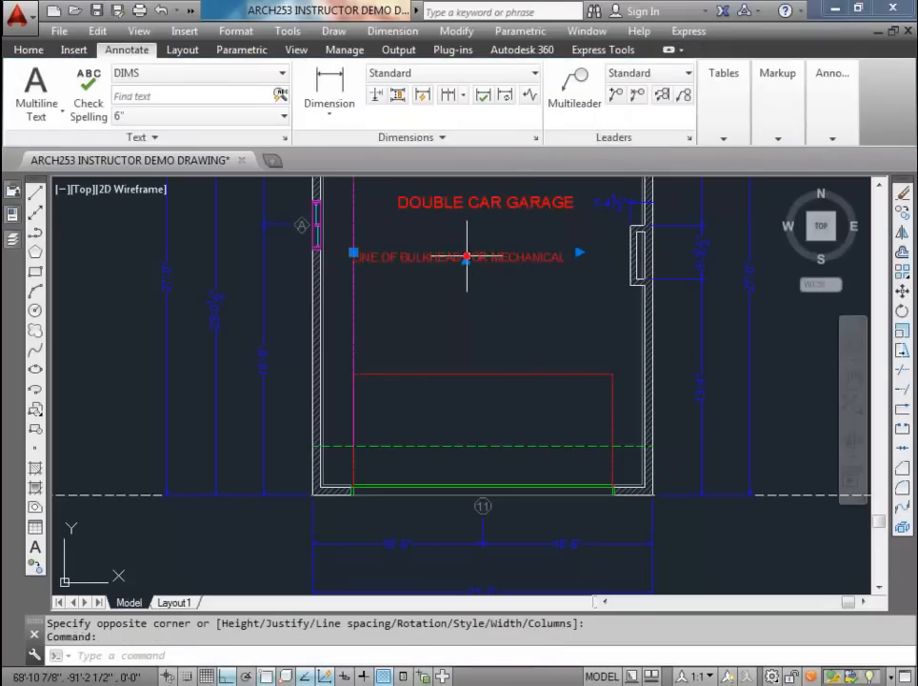
mouse_move(9, 197)
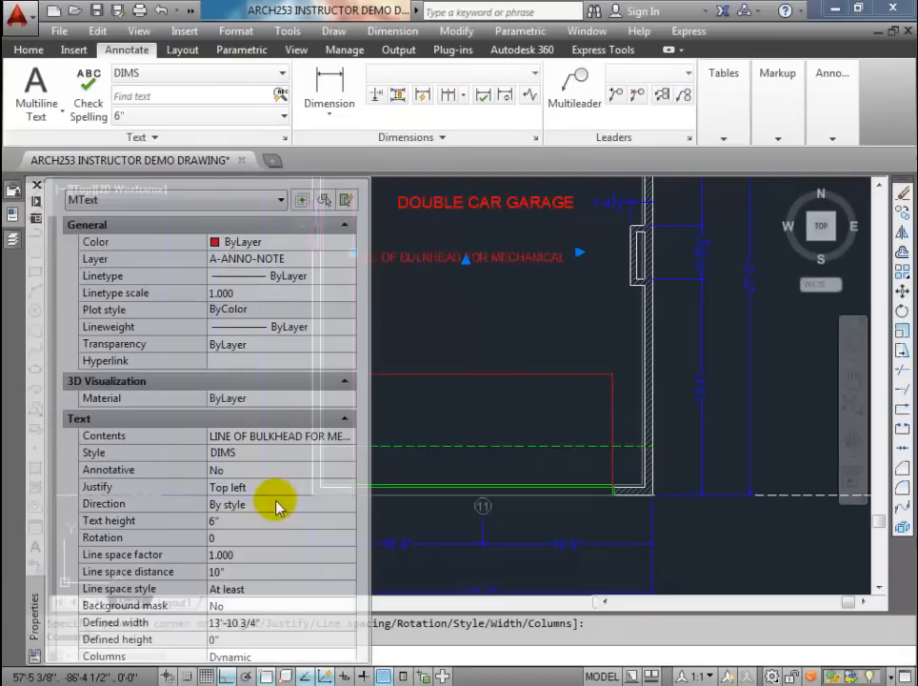
left_click(242, 536)
key("Return")
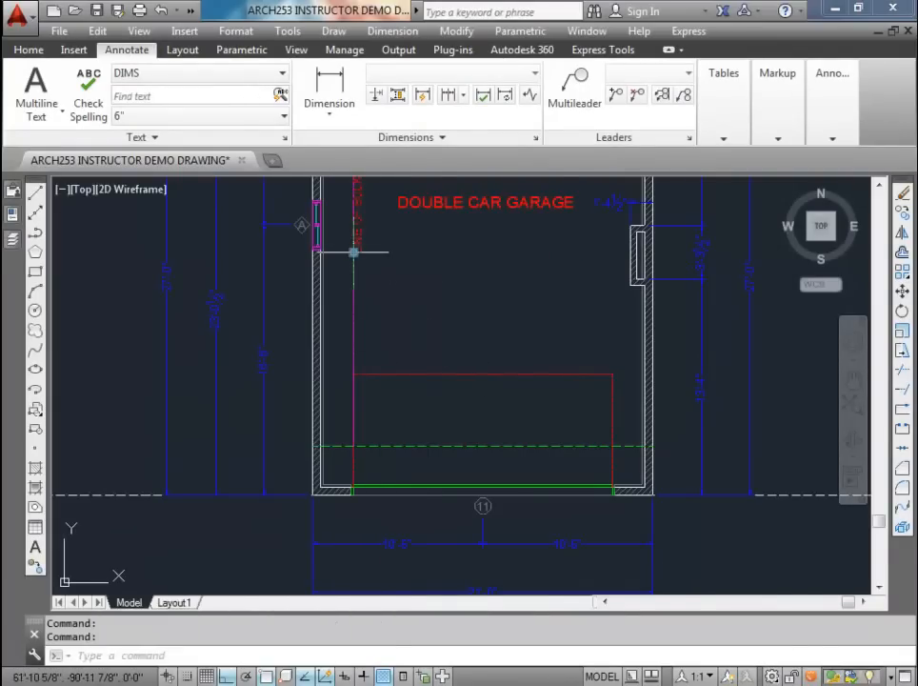
Step: With ortho off, move the bulkhead note down so it starts at the red door outline's upper-left corner, just west of the bulkhead line
left_click(353, 251)
key("F8")
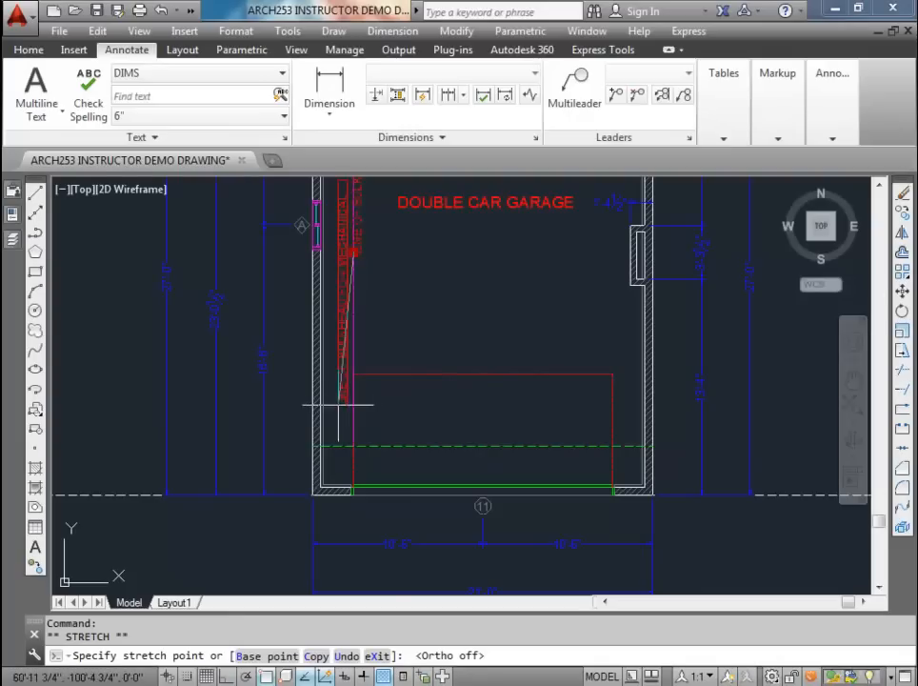
left_click(354, 372)
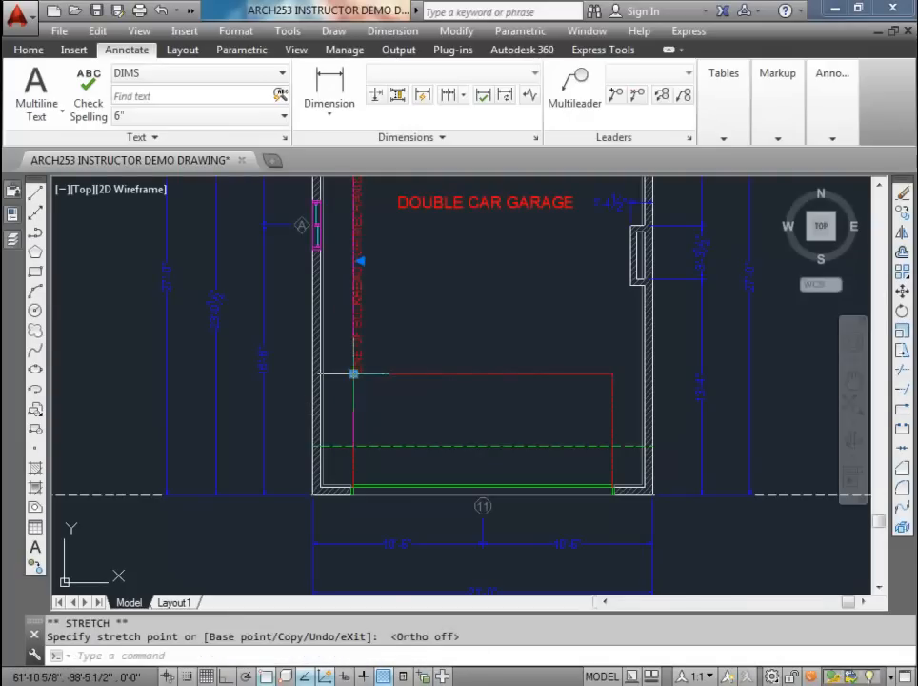
left_click(353, 374)
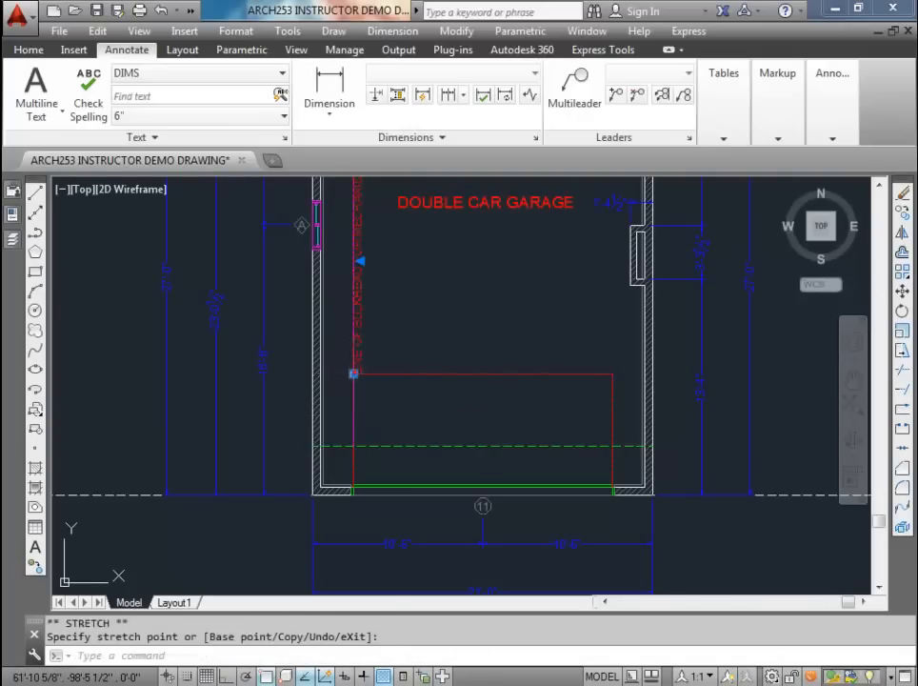
scroll(345, 375, "up", 6)
scroll(341, 378, "down", 8)
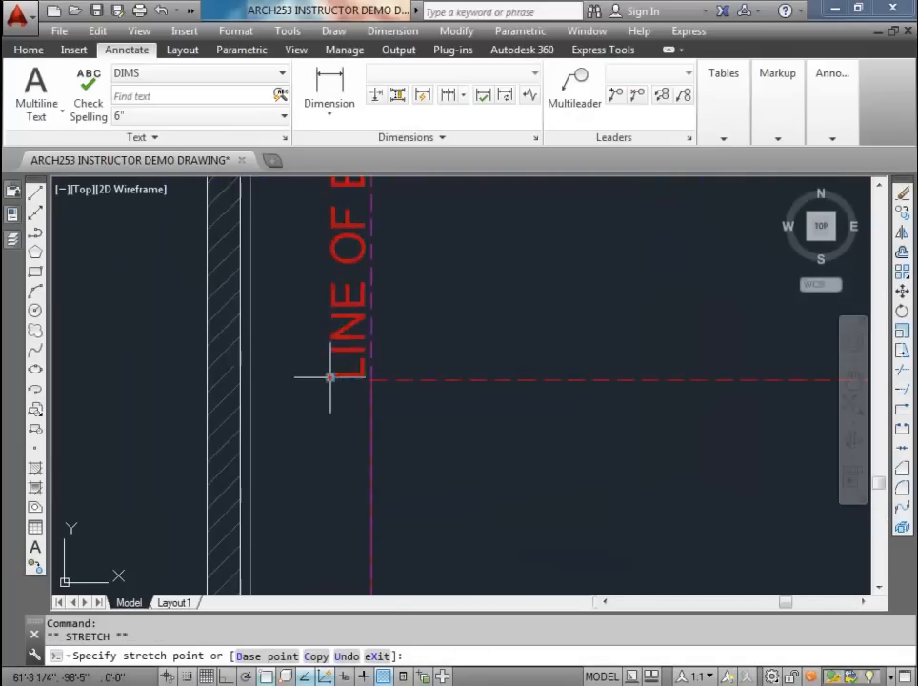
key("Escape")
key("Escape")
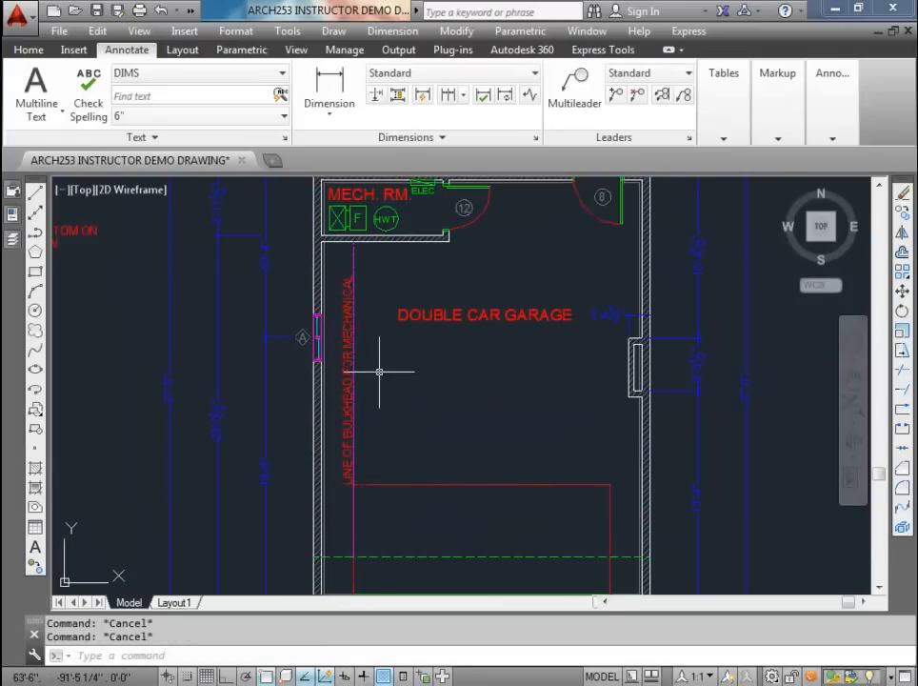
Step: Place the multiline text "16' x 7' OVERHEAD DOOR" in the garage just above the red overhead door outline
middle_click_drag(379, 371, 359, 338)
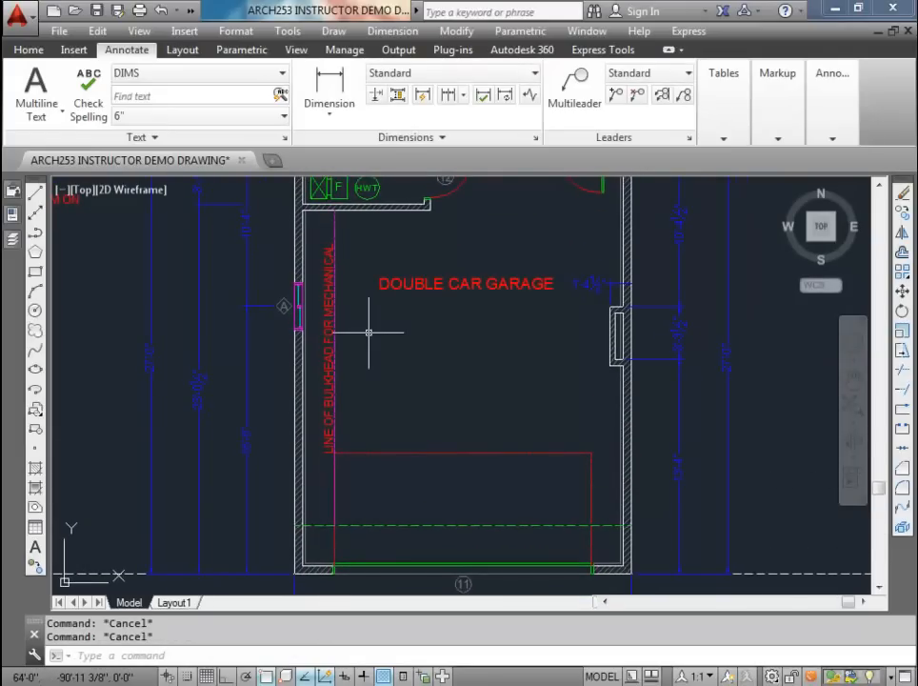
middle_click_drag(405, 373, 368, 296)
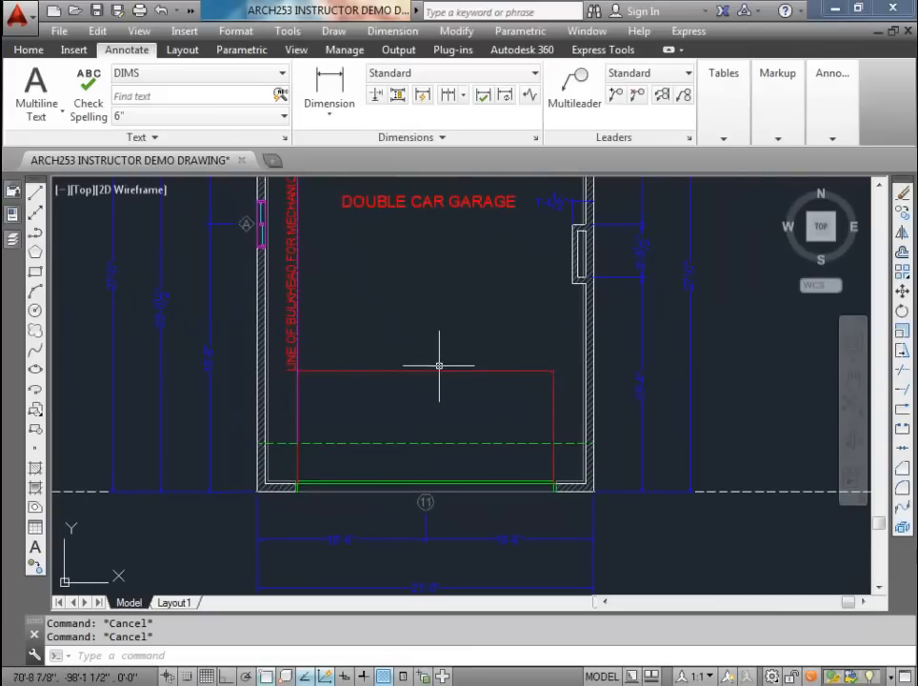
scroll(436, 398, "up", 2)
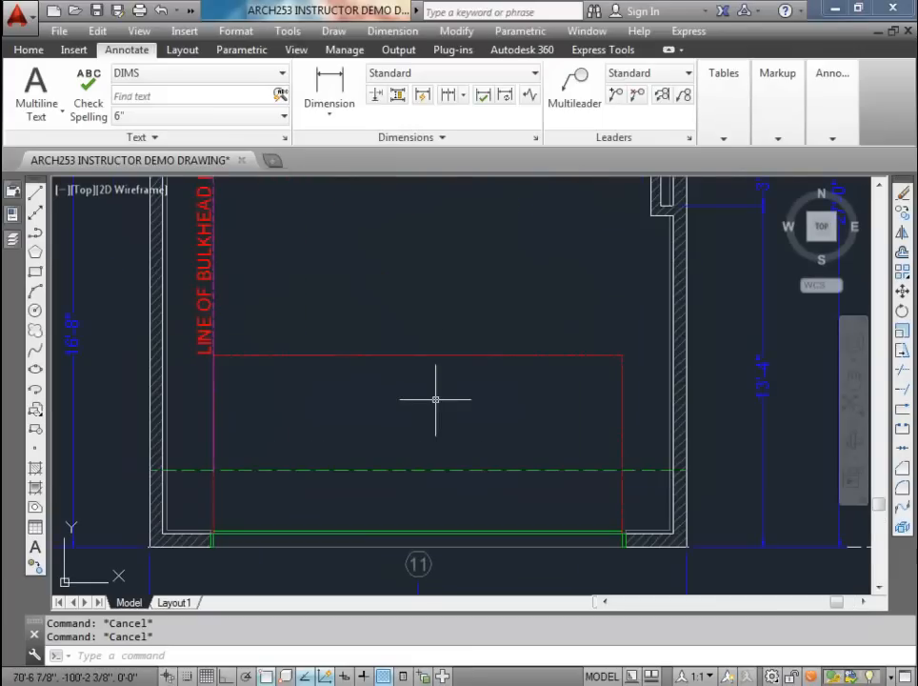
left_click(36, 84)
left_click(311, 357)
left_click(487, 294)
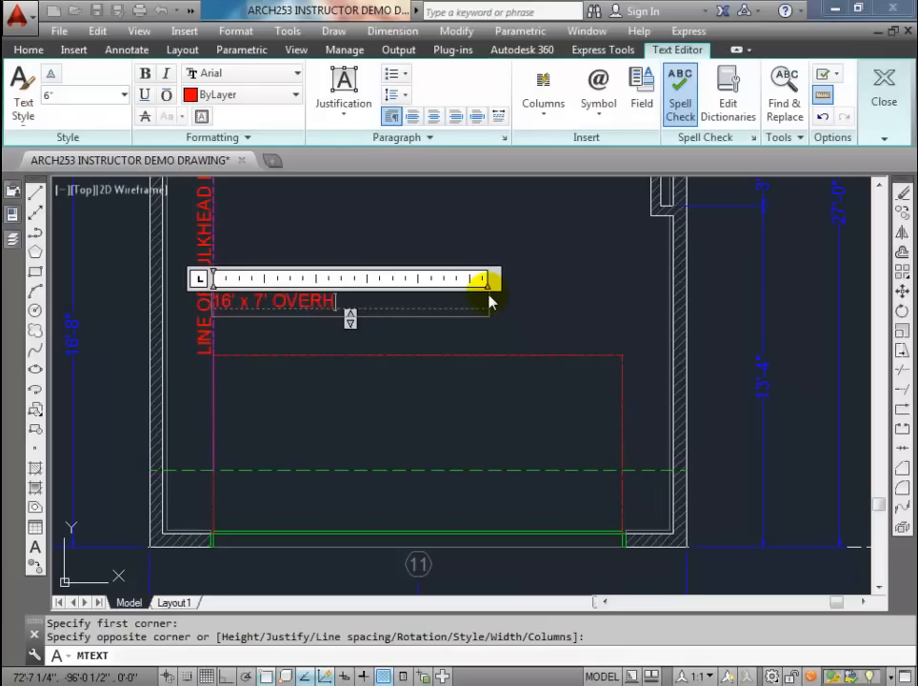
left_click(492, 240)
Step: Set the justification of the 16' x 7' OVERHEAD DOOR text to Bottom center
left_click(12, 212)
left_click(245, 485)
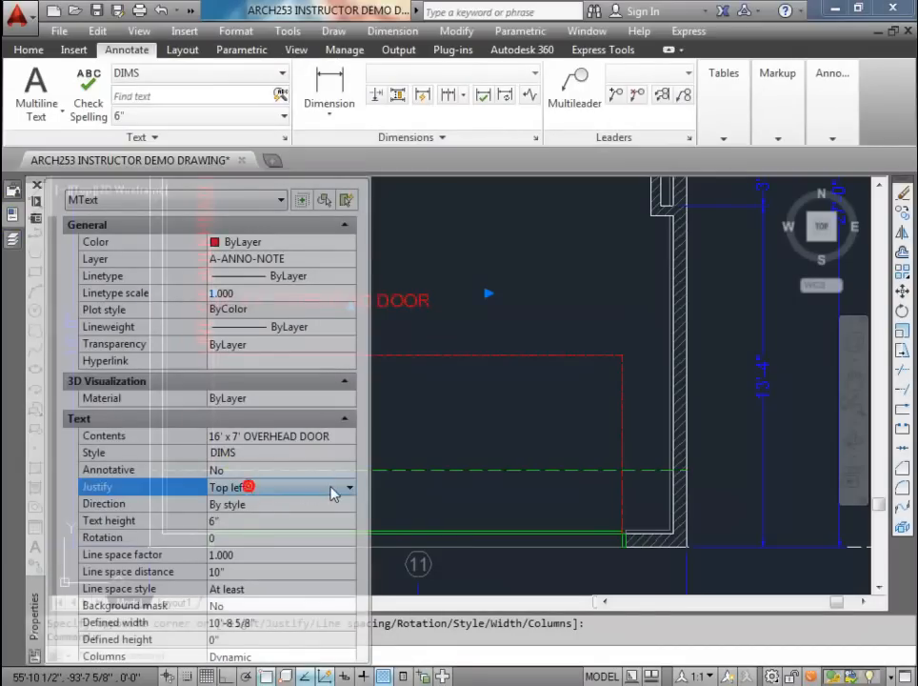
left_click(333, 487)
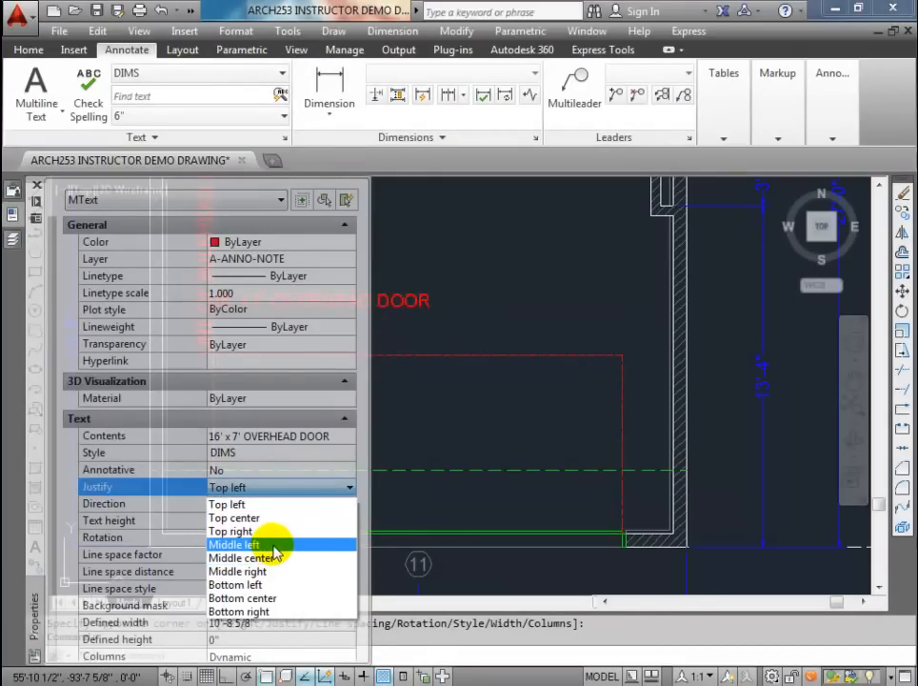
left_click(266, 598)
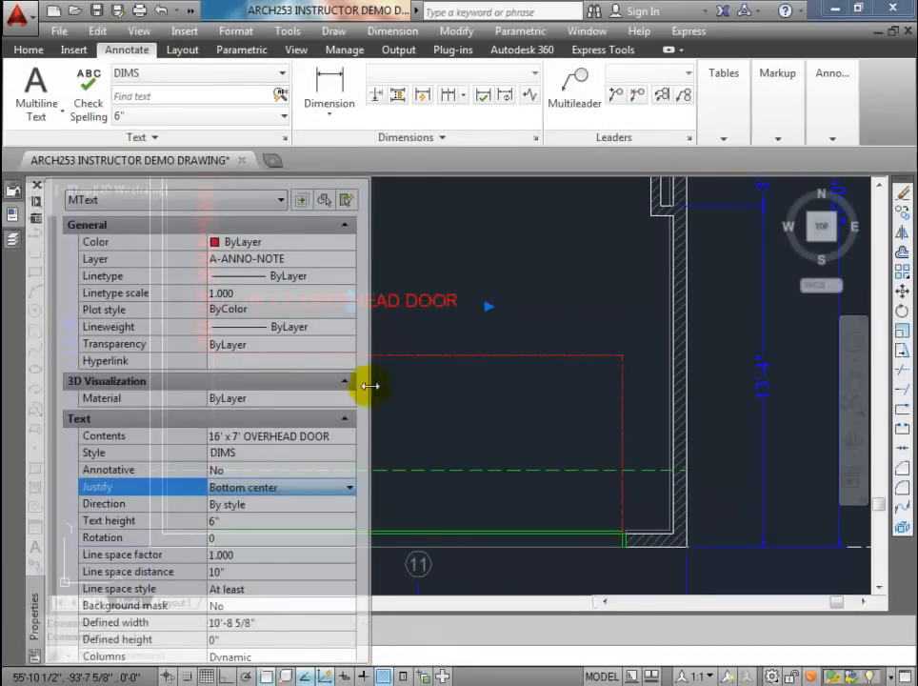
key("Escape")
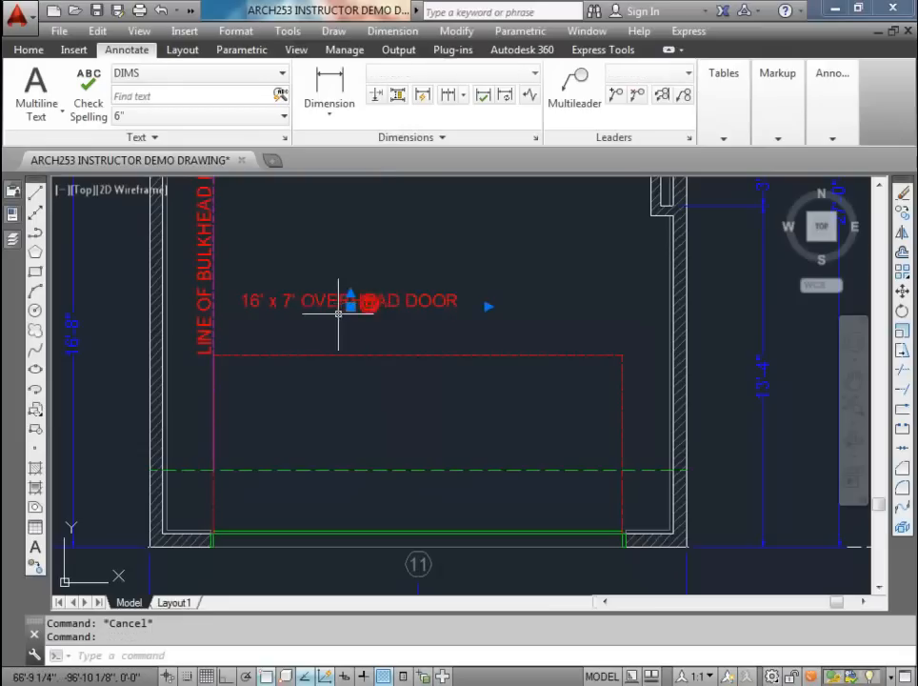
Step: Snap the 16' x 7' OVERHEAD DOOR text's insertion point to the midpoint of the red door outline's upper edge
left_click(349, 305)
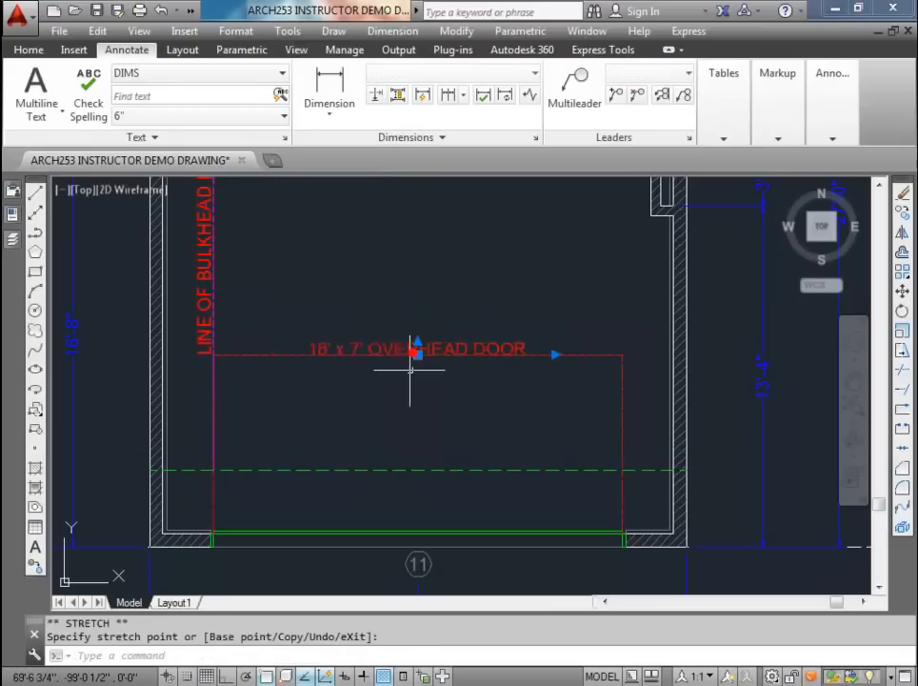
key("Escape")
key("Escape")
Step: Move the 16' x 7' OVERHEAD DOOR text straight down so it sits just below the door outline's upper edge
left_click(431, 348)
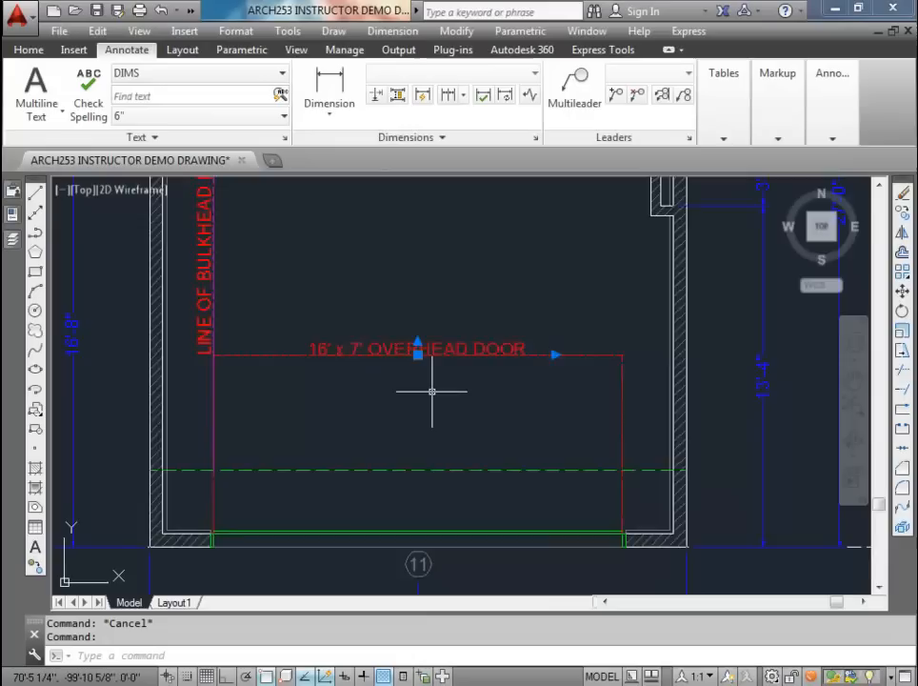
scroll(430, 393, "up", 4)
type("m")
key("Return")
left_click(436, 414)
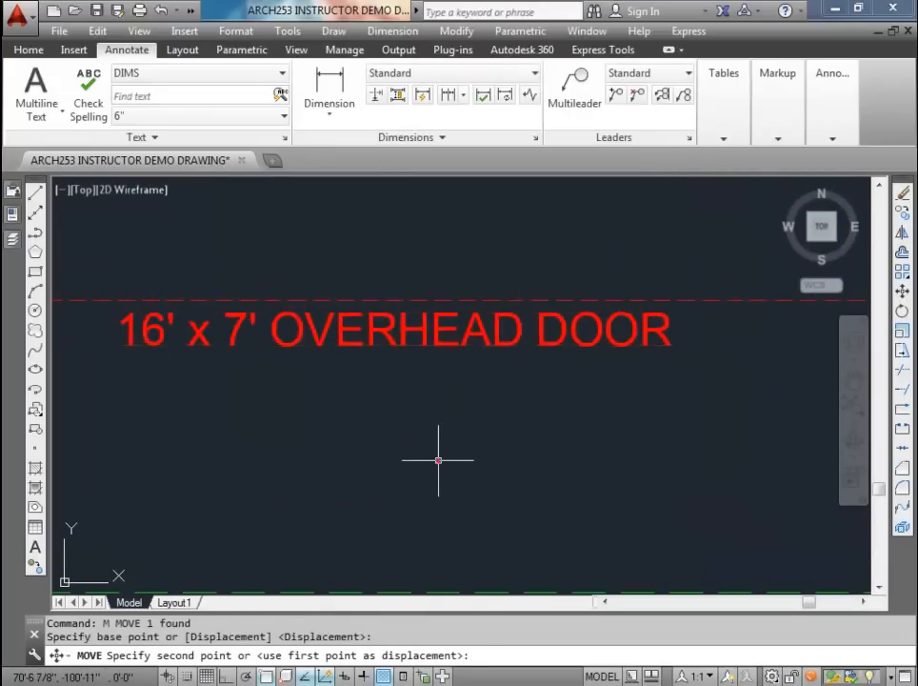
scroll(436, 459, "down", 3)
left_click(407, 434)
middle_click_drag(407, 435, 416, 430)
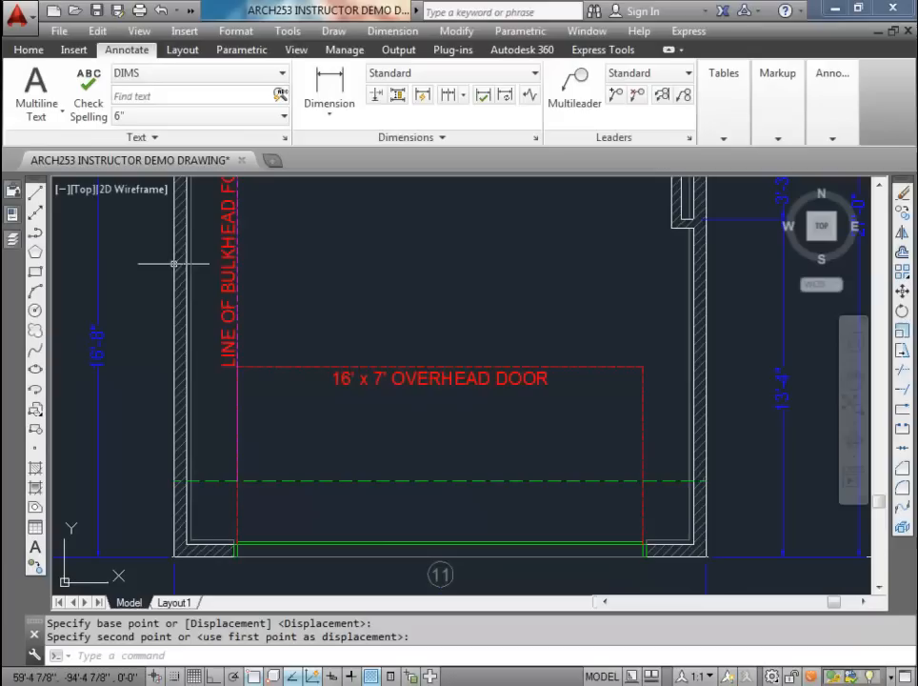
Step: Add the two-line multiline text "LINE OF FLOOR ABOVE" and "3 PLY 2x10 BEAM" above the green dashed line, widening its box to fit
left_click(48, 95)
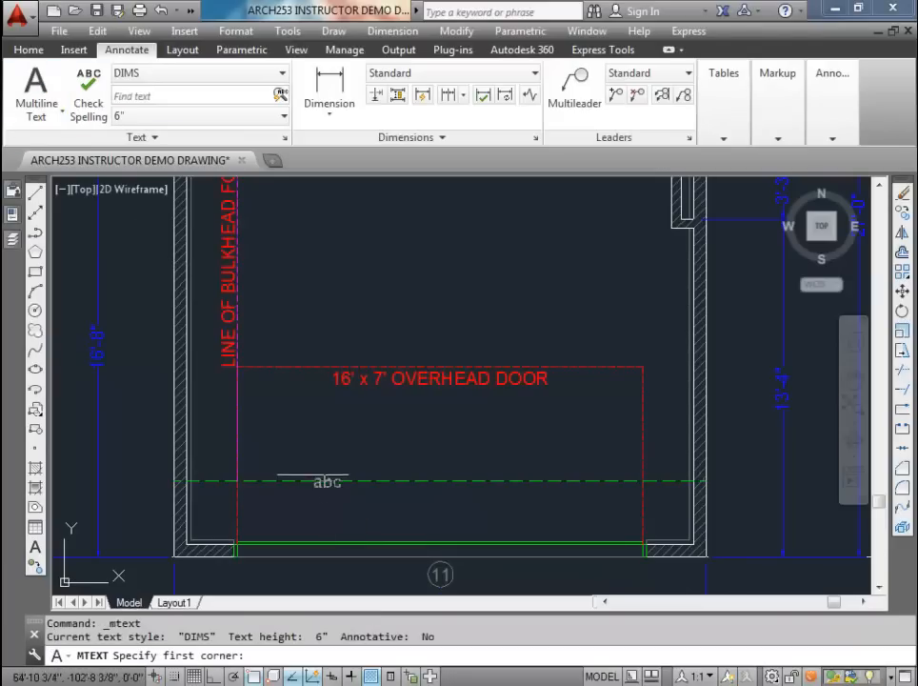
left_click(441, 482)
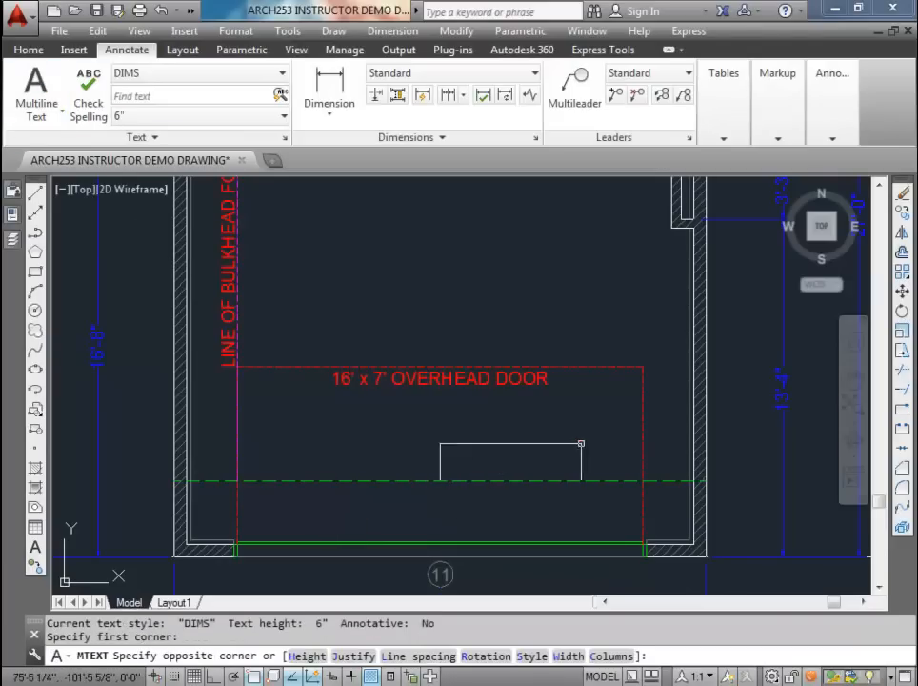
left_click(589, 439)
type("LIN")
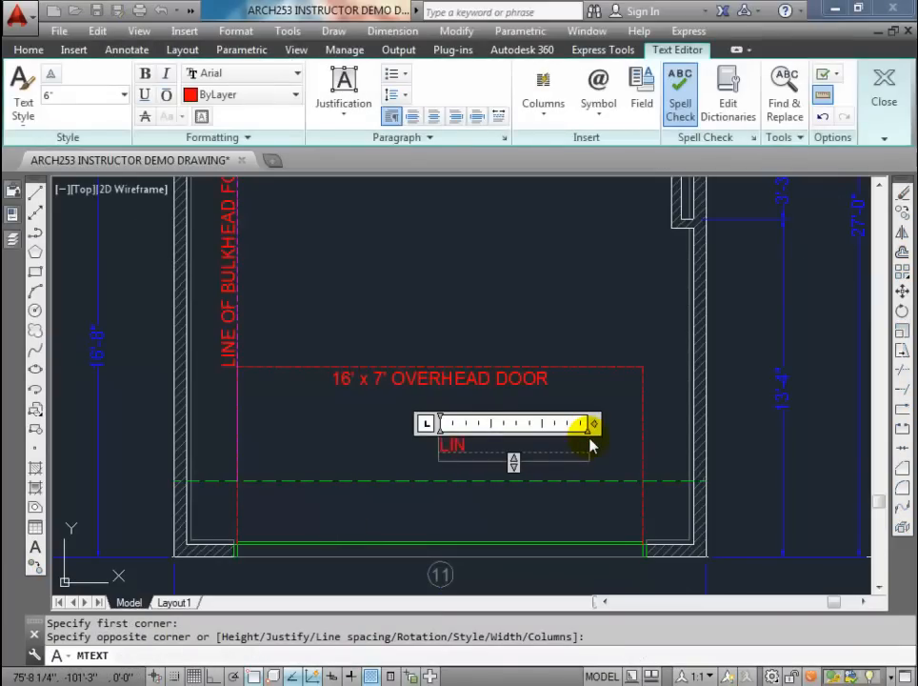
type("E OF FLOOR ABOVE")
key("Return")
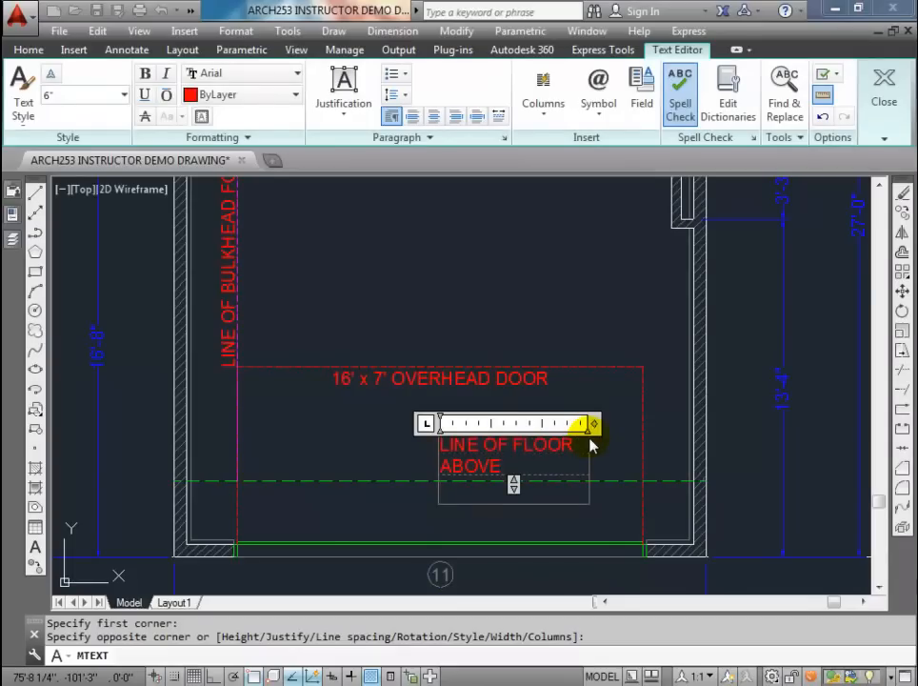
type("3 PLY")
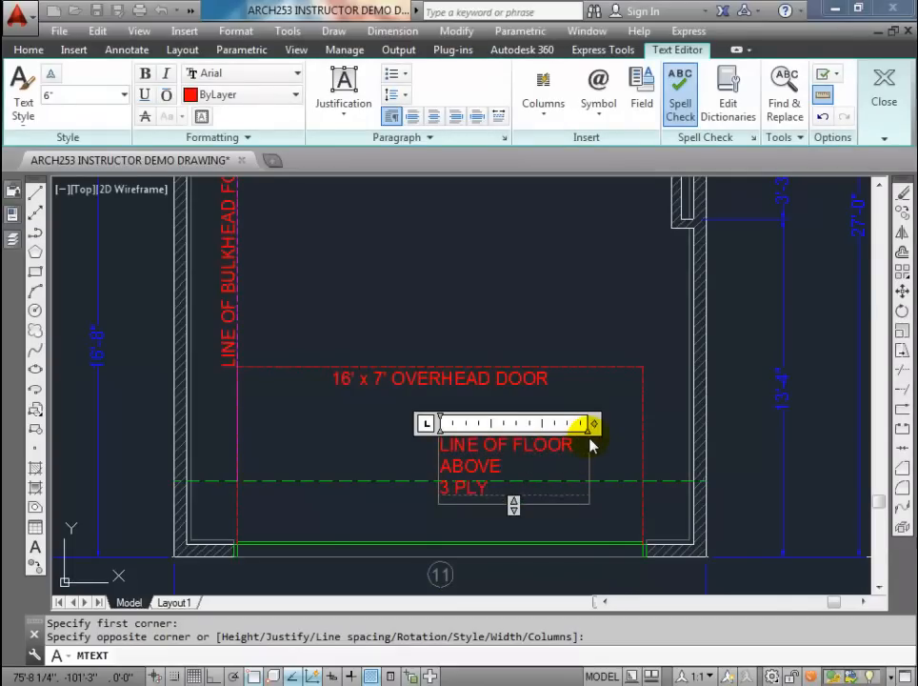
type(" 2x10 BEAM")
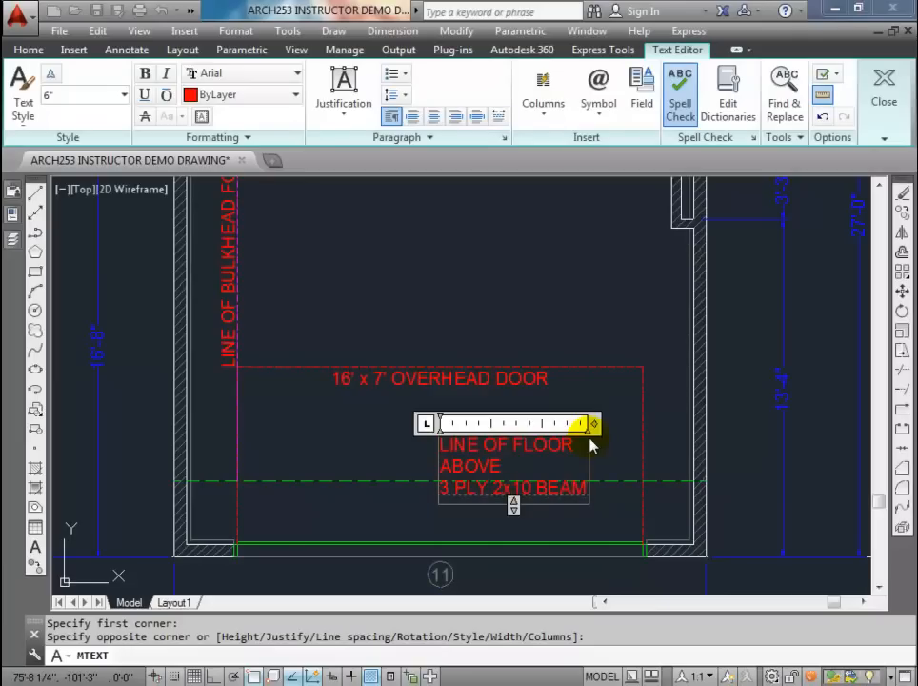
left_click_drag(592, 423, 673, 423)
left_click(606, 345)
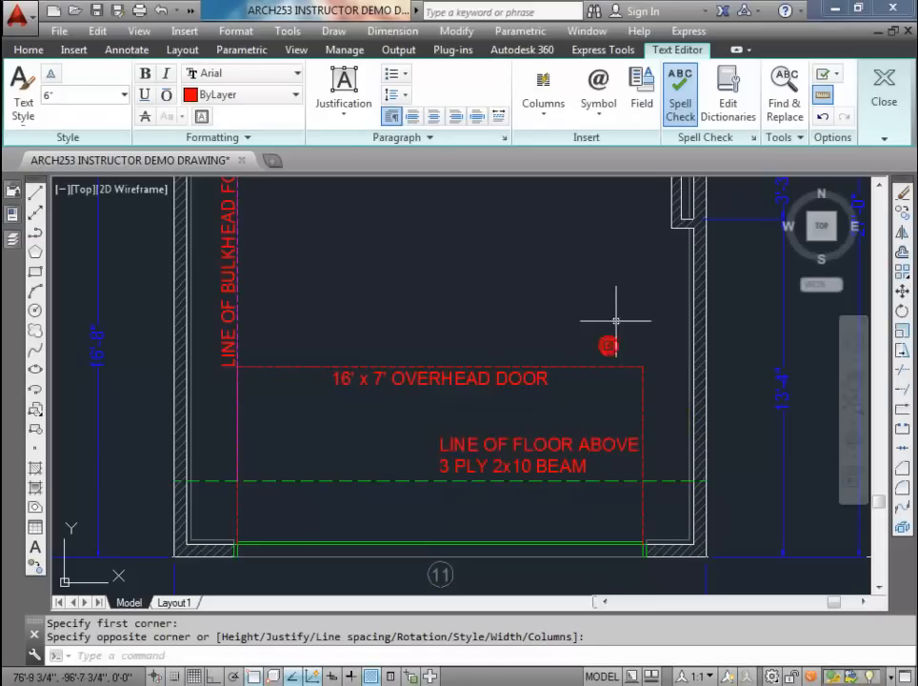
left_click(509, 441)
type("m")
key("Return")
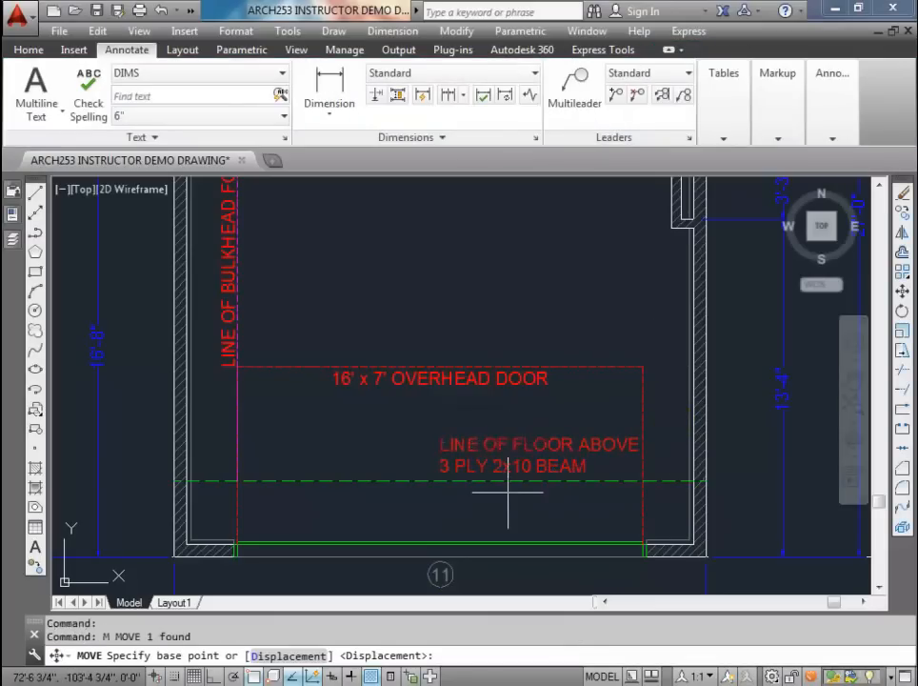
key("Escape")
key("Escape")
Step: Center the paragraph alignment of the LINE OF FLOOR ABOVE / 3 PLY 2x10 BEAM text and save the text changes
left_click(485, 440)
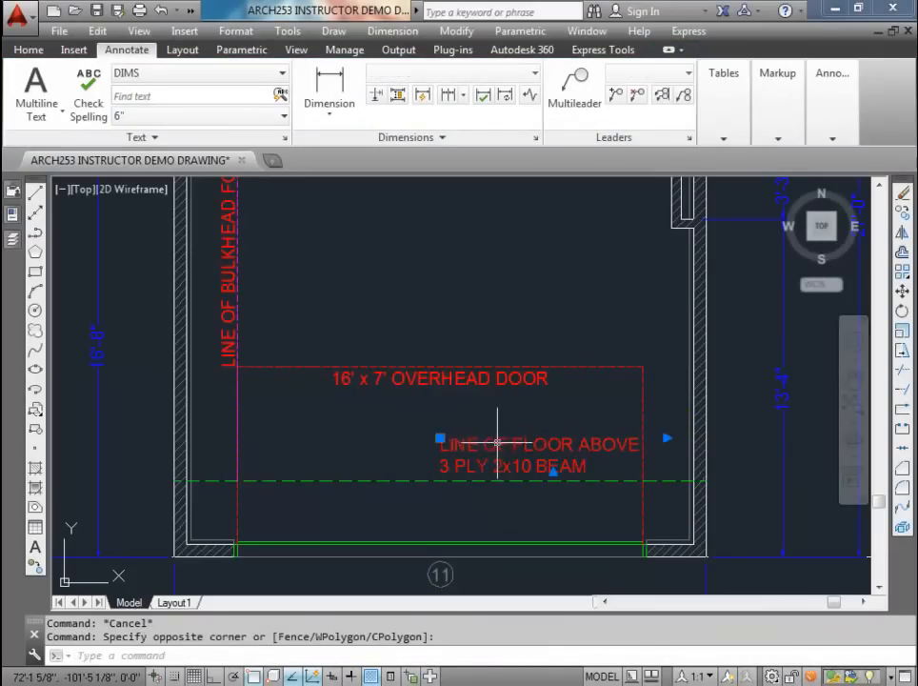
left_click(491, 441)
double_click(505, 450)
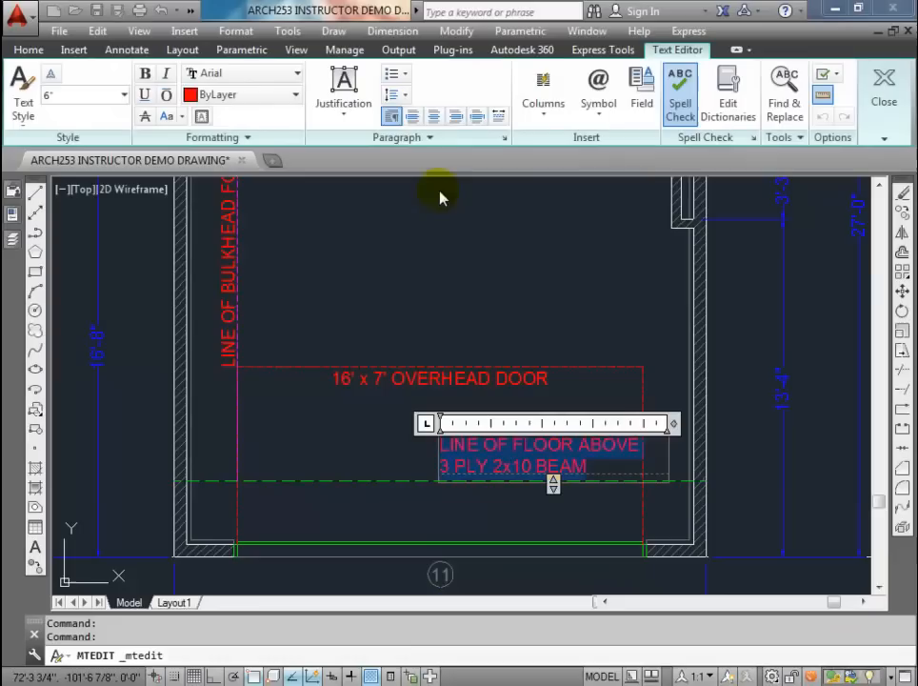
left_click(434, 116)
key("Escape")
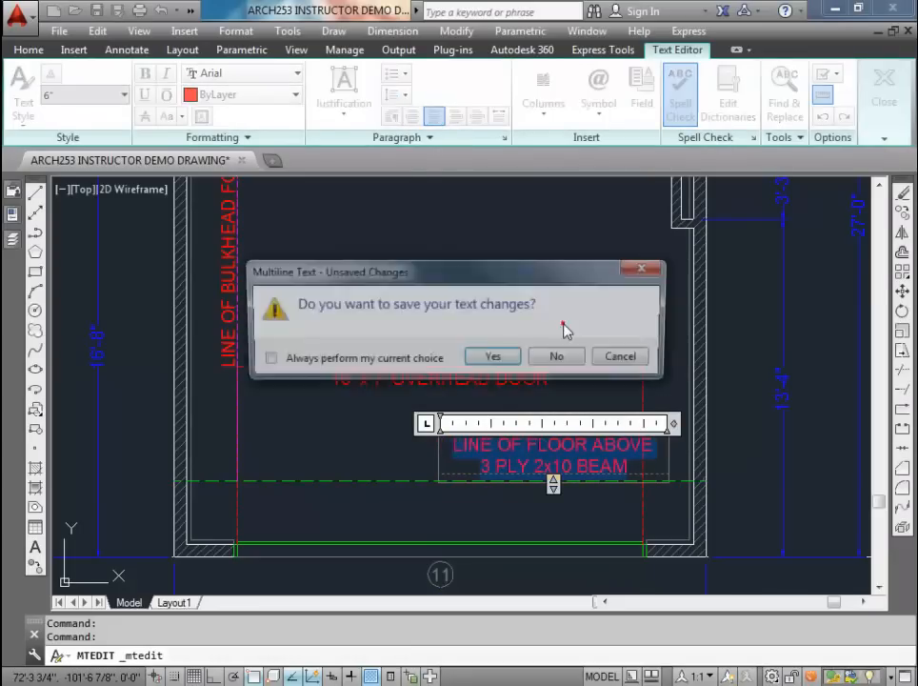
left_click(520, 356)
Step: Move the floor and beam note under the overhead door note, with one text line above and one below the green dashed line
left_click(522, 445)
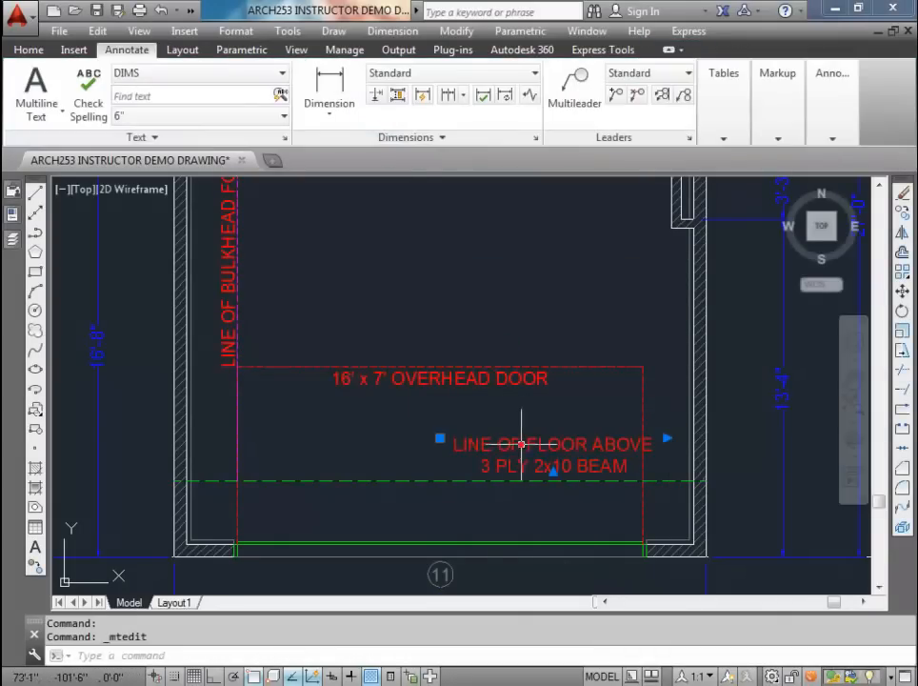
type("m")
key("Return")
scroll(523, 460, "up", 4)
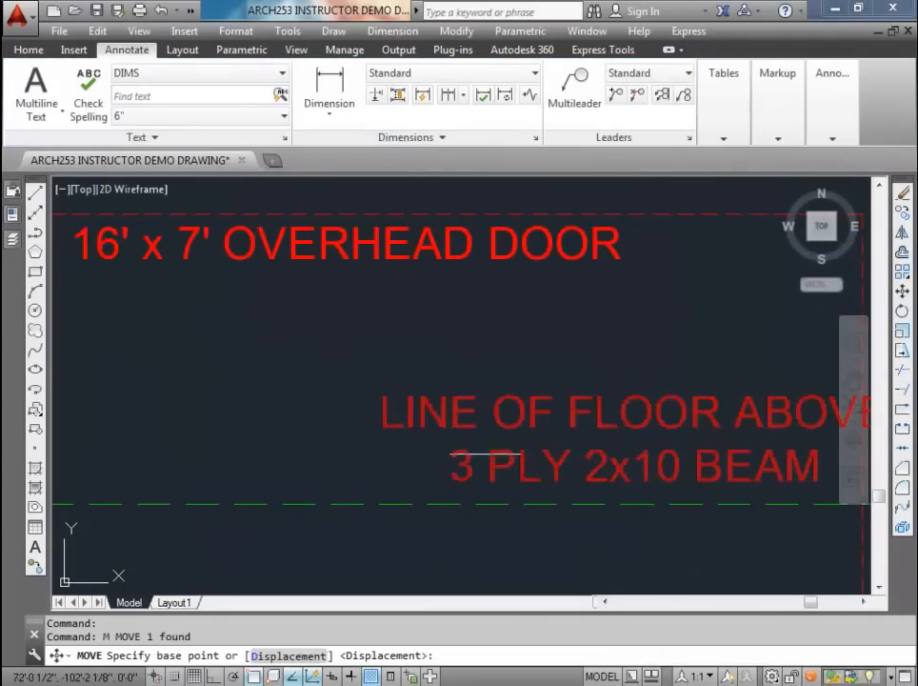
left_click(422, 442)
scroll(422, 443, "down", 4)
scroll(328, 460, "up", 4)
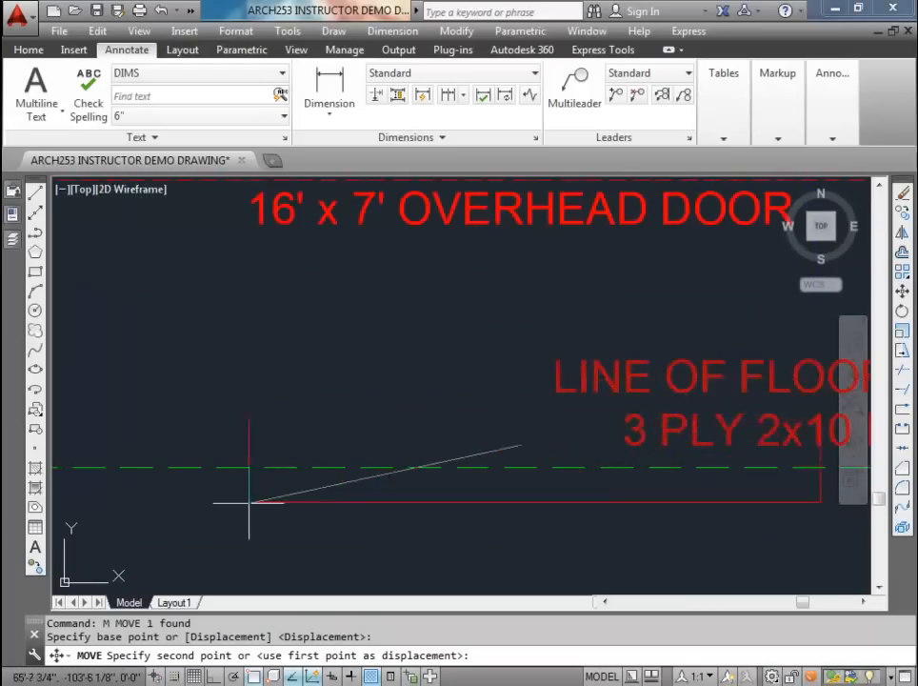
scroll(225, 512, "down", 4)
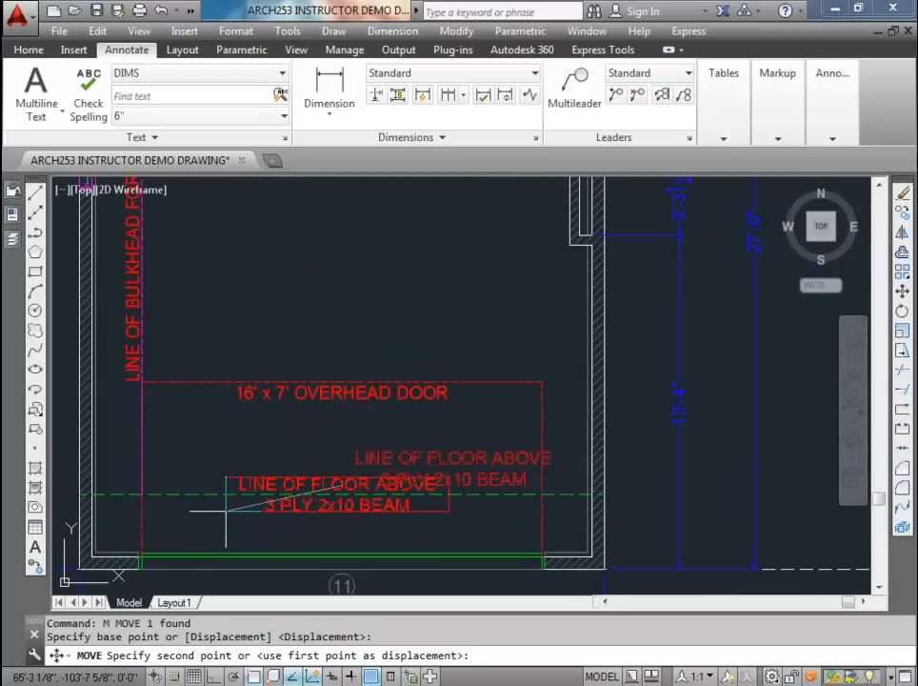
left_click(222, 509)
key("Escape")
key("Escape")
scroll(360, 488, "up", 2)
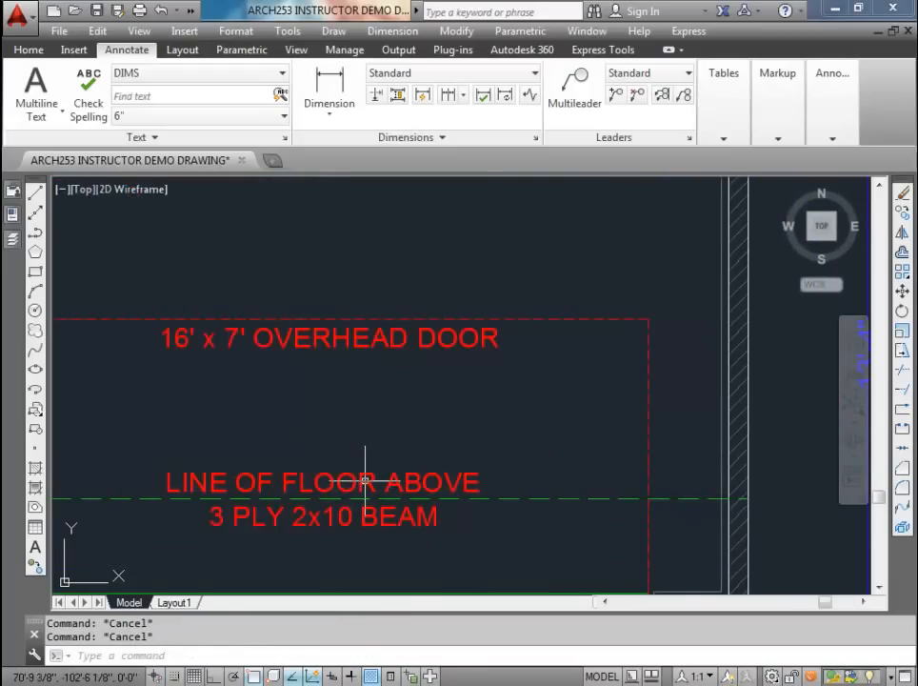
scroll(359, 487, "down", 4)
mouse_move(360, 481)
middle_mouse_down()
mouse_move(389, 485)
mouse_move(407, 510)
middle_mouse_up()
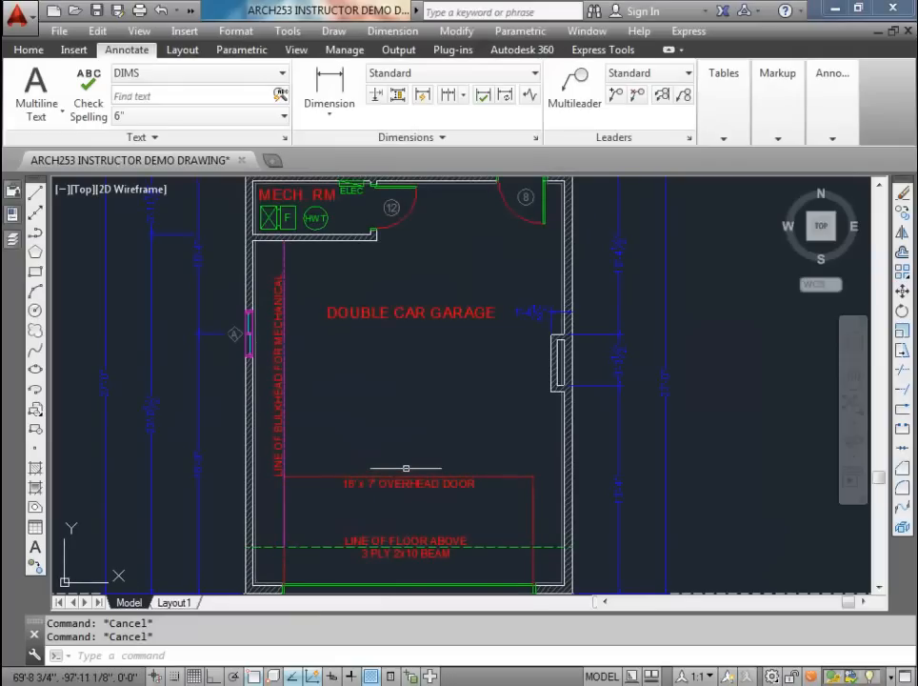
scroll(410, 463, "down", 2)
middle_click_drag(409, 441, 447, 456)
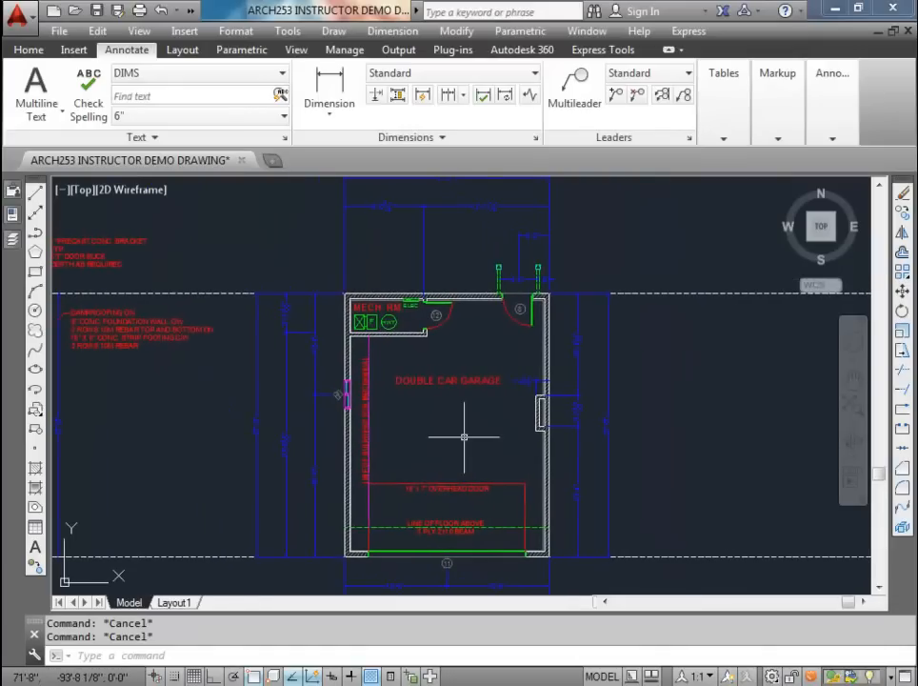
Step: Draw a horizontal line below the DOUBLE CAR GARAGE text, about as wide as that text
scroll(454, 434, "up", 2)
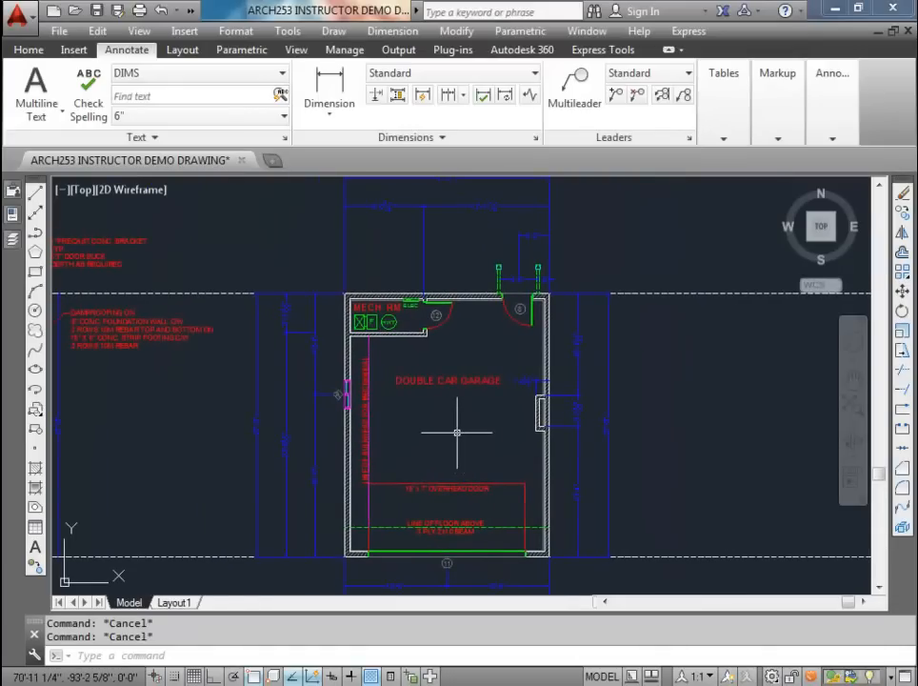
middle_click_drag(455, 426, 472, 397)
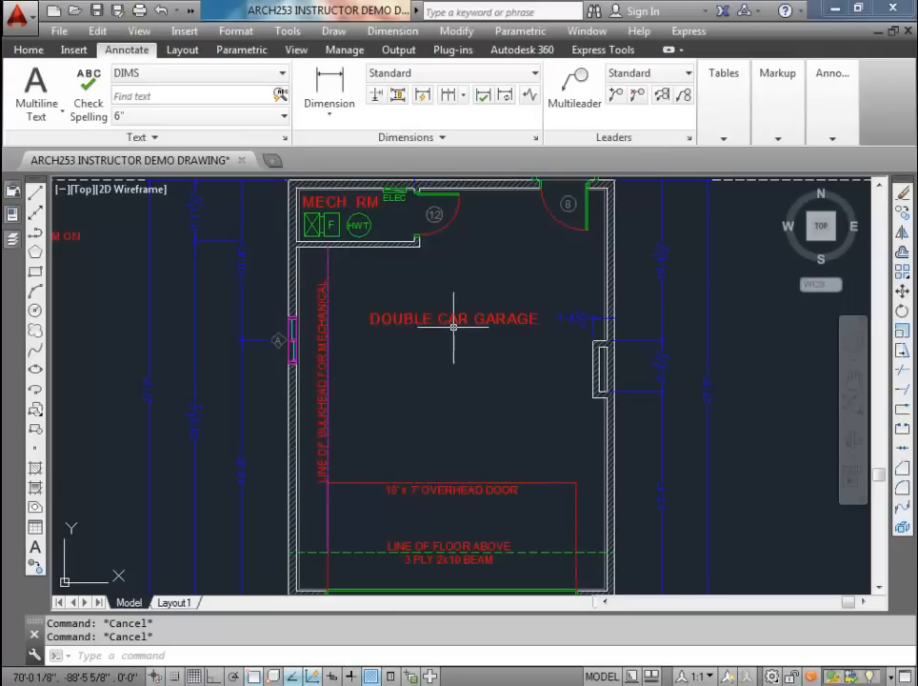
type("l")
key("Return")
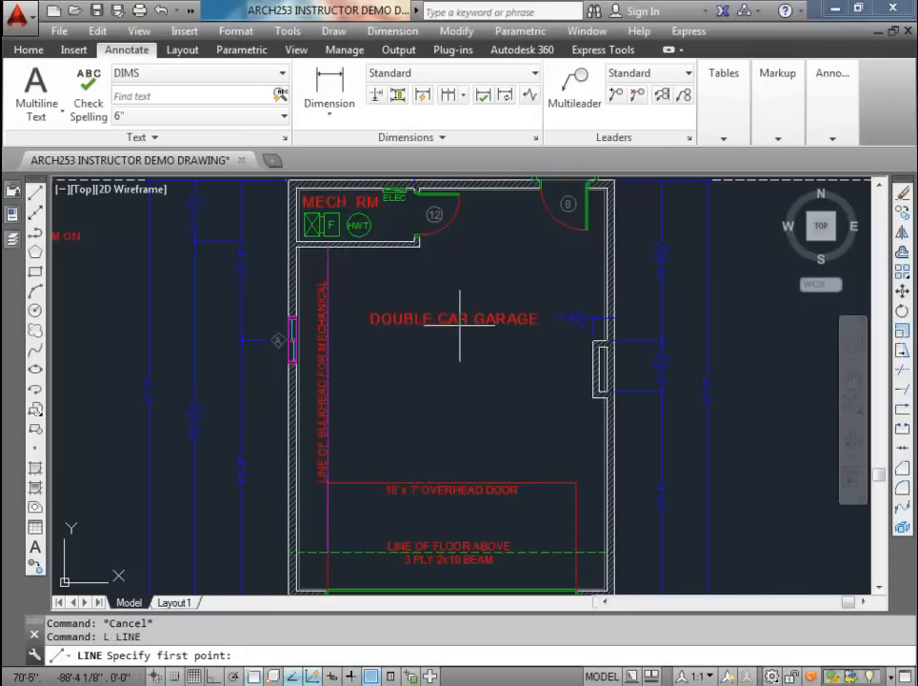
left_click(369, 400)
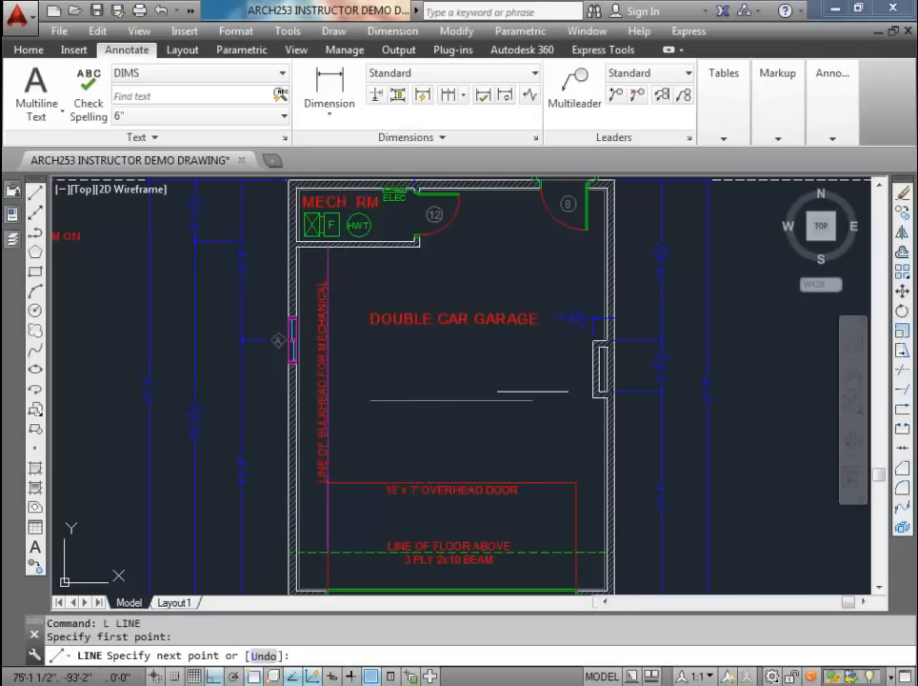
key("F8")
left_click(539, 400)
key("Escape")
Step: Draw a 6" barb line at 135 degrees from the right end of the horizontal line
scroll(537, 400, "up", 4)
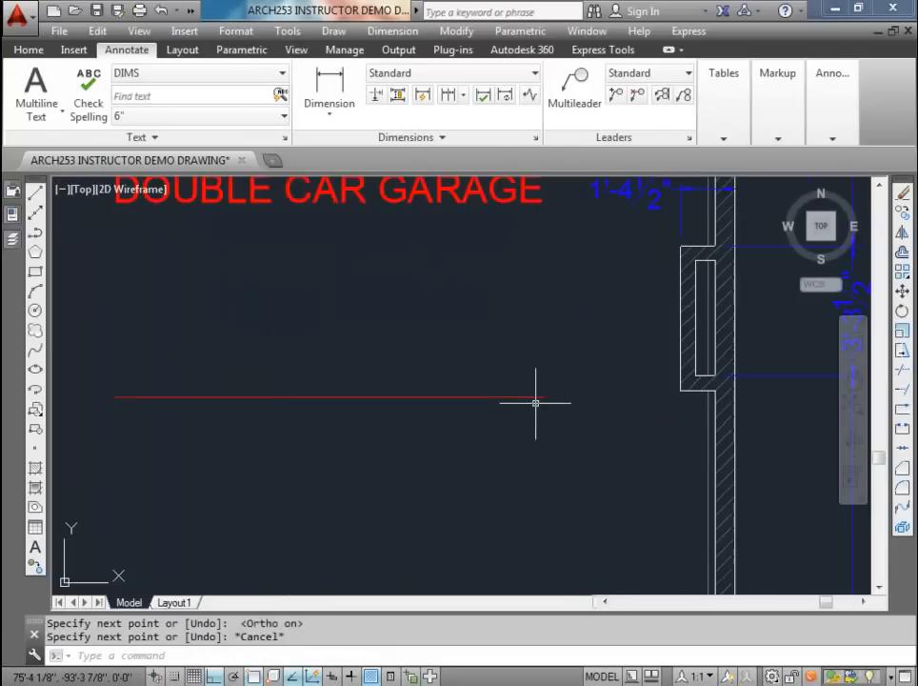
key("Return")
left_click(545, 397)
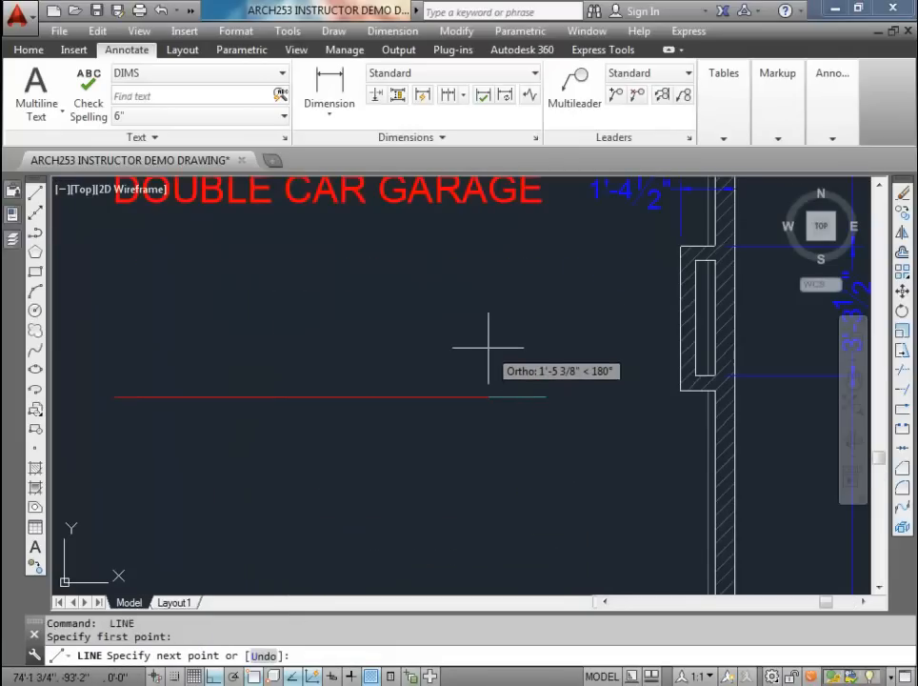
type("@6\"<")
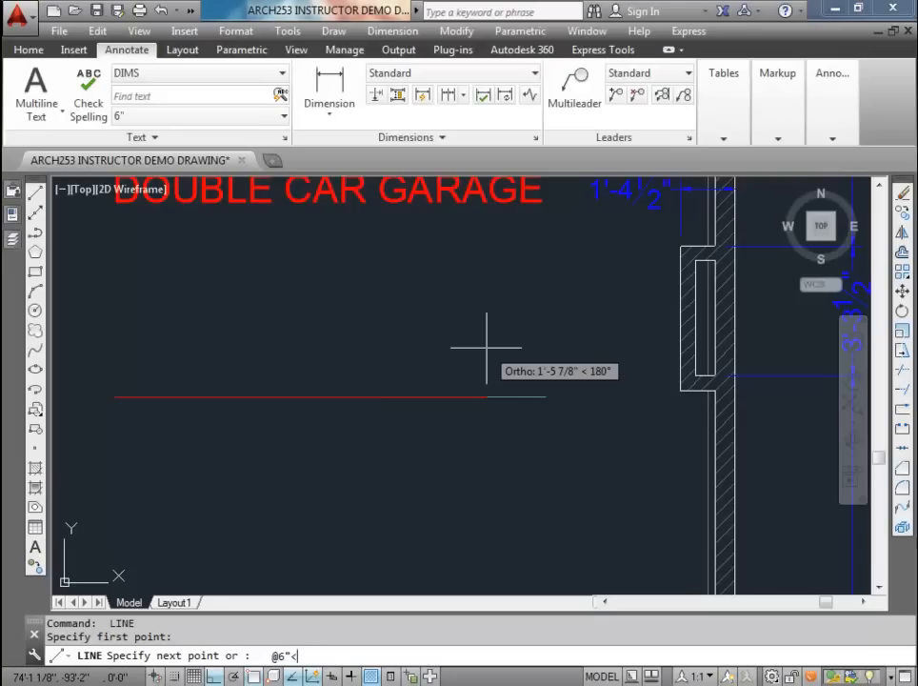
key("Return")
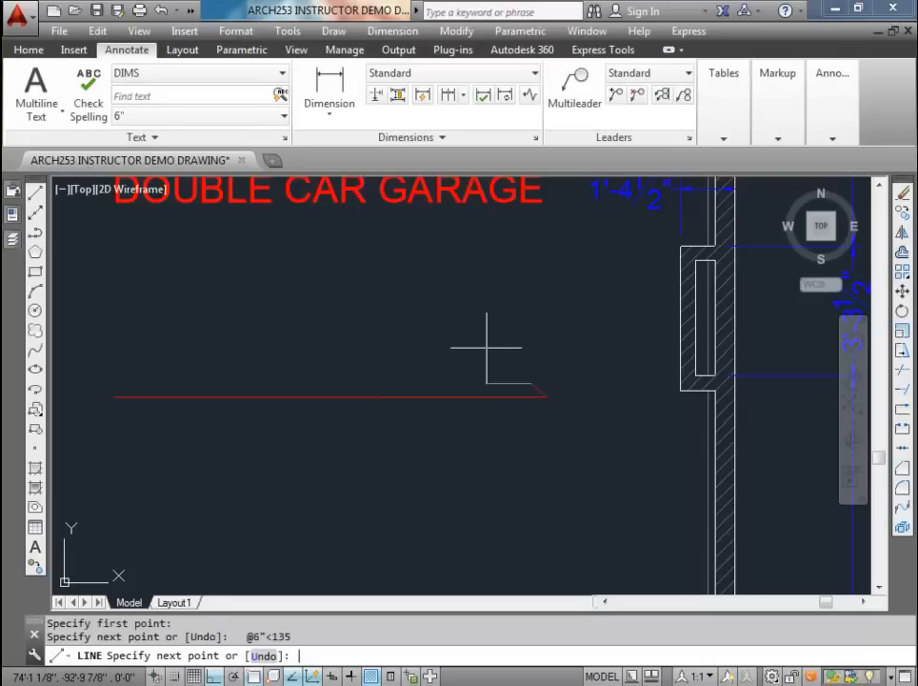
key("Escape")
Step: Draw a 6" barb line at -45 degrees from the left end of the horizontal line
key("Return")
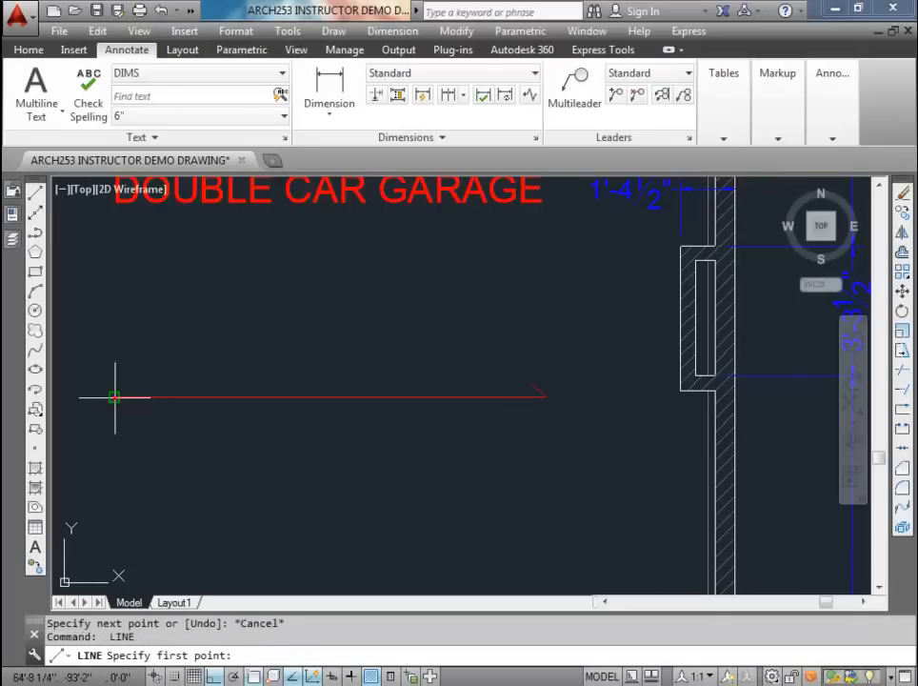
left_click(115, 397)
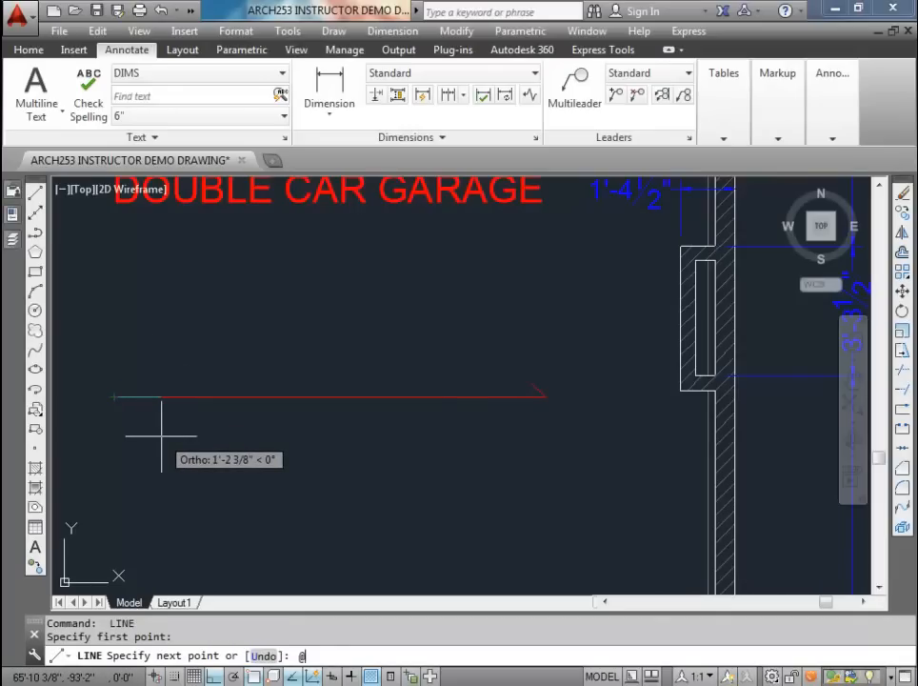
type("@6<-45")
key("Return")
key("Escape")
middle_click_drag(308, 431, 415, 442)
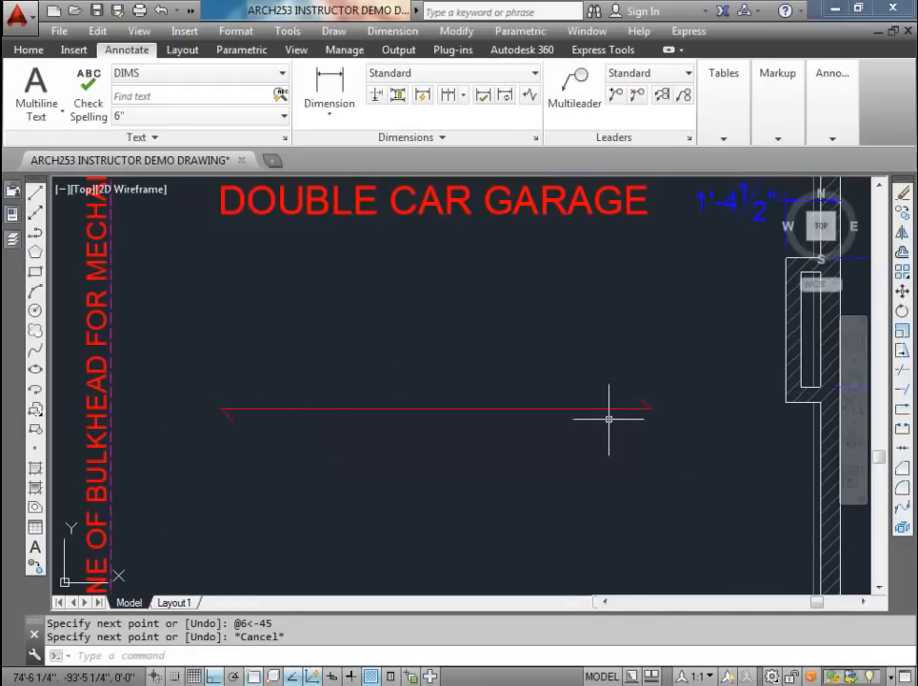
scroll(608, 416, "down", 2)
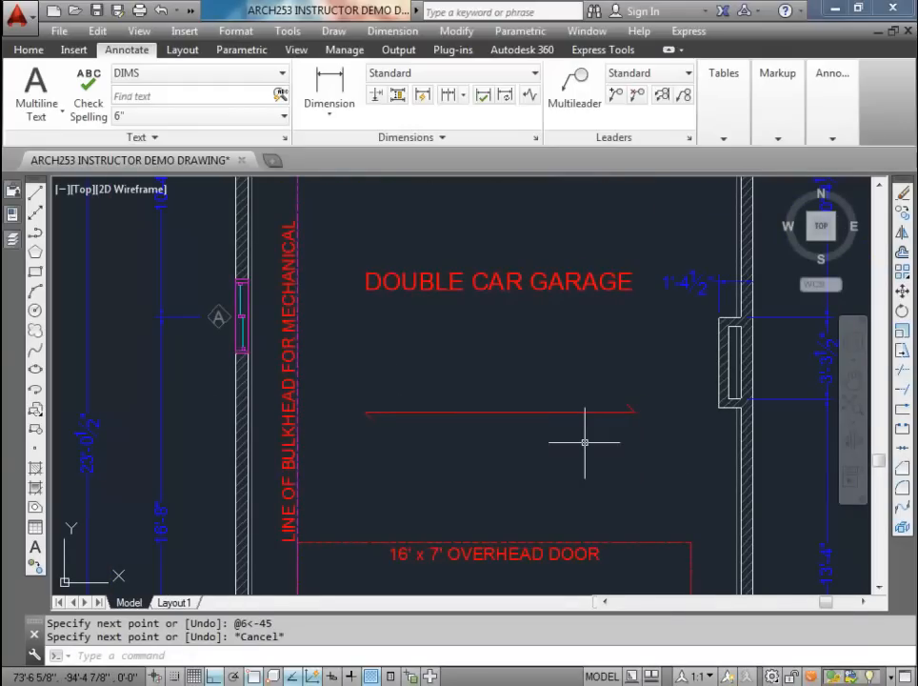
Step: Add the multiline text "SPAN/DIRECTION OF JOISTS" at the span arrow, starting from the arrow's left end
scroll(570, 431, "down", 2)
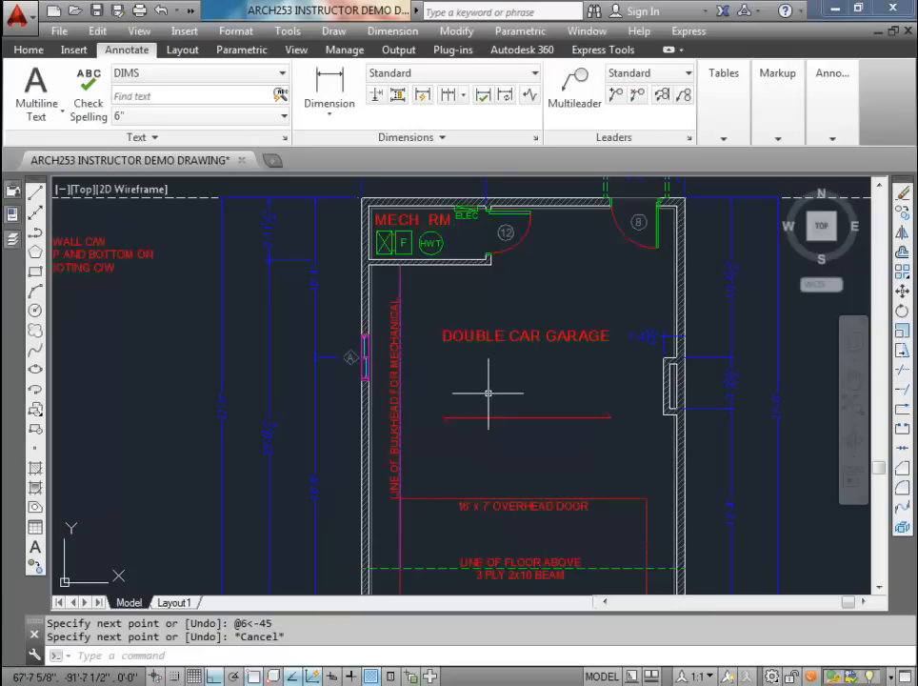
left_click(36, 110)
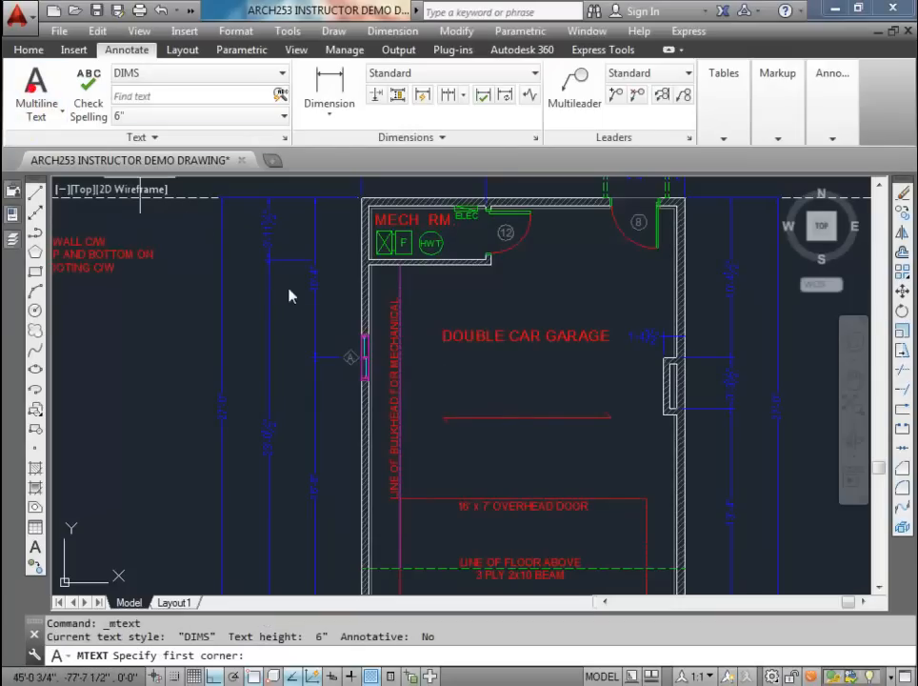
left_click(448, 417)
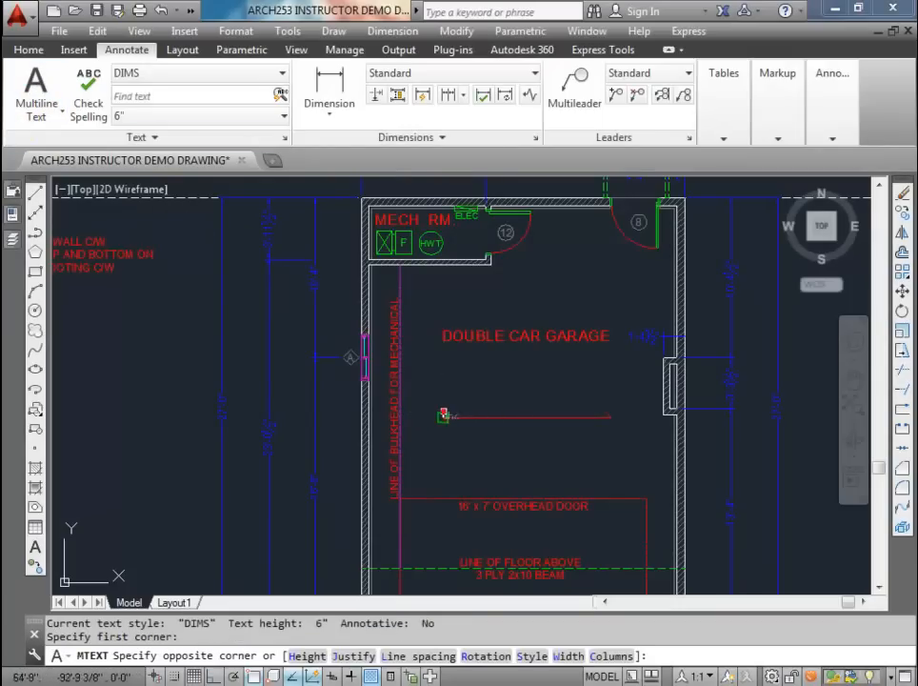
left_click(589, 402)
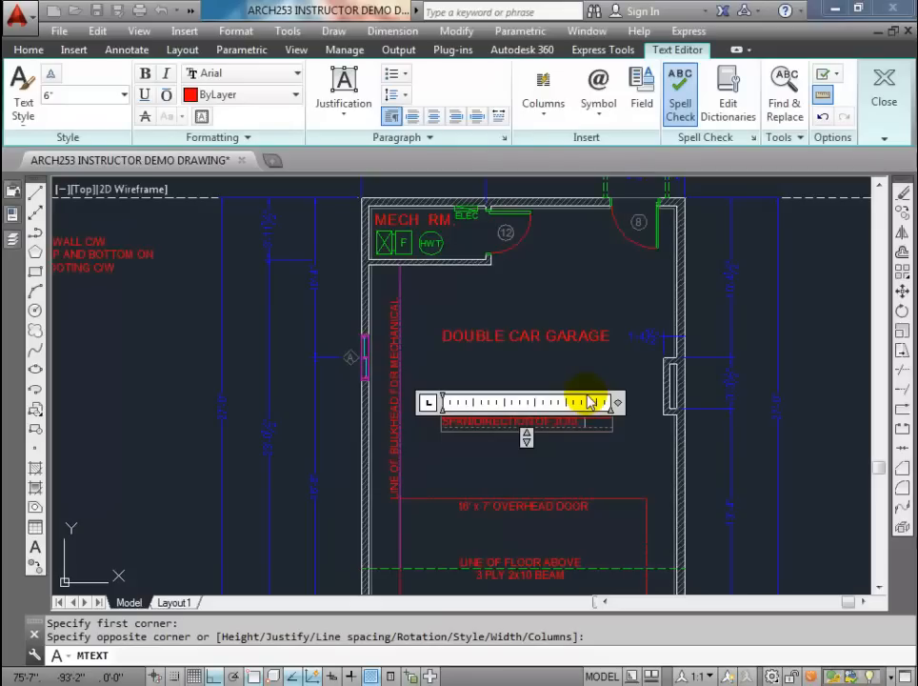
left_click(628, 449)
Step: Move the SPAN/DIRECTION OF JOISTS text straight up so it sits just above the arrow line
left_click(545, 426)
scroll(545, 426, "up", 4)
type("m")
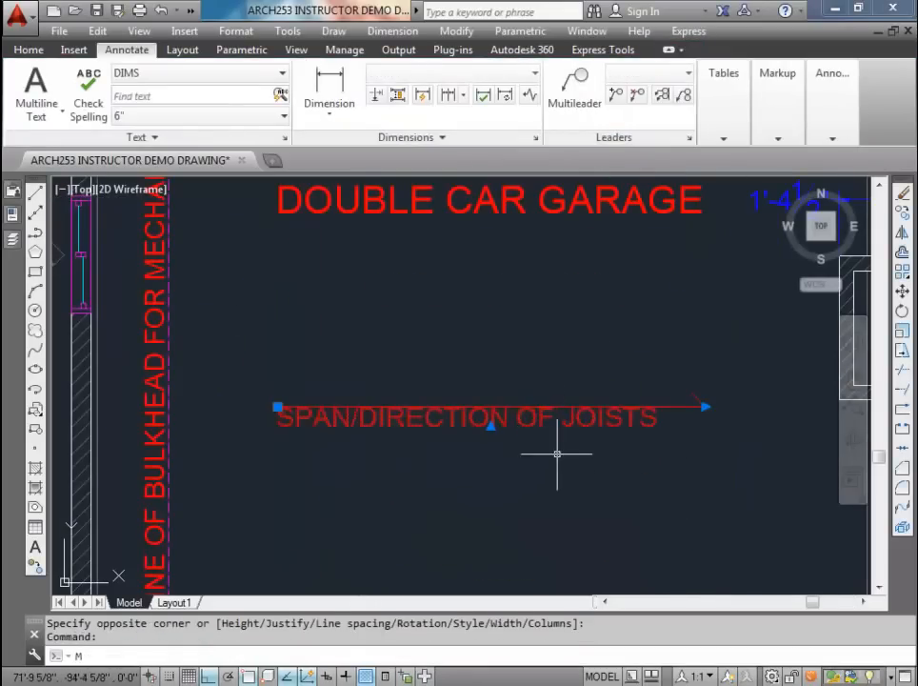
key("Return")
left_click(555, 468)
left_click(555, 443)
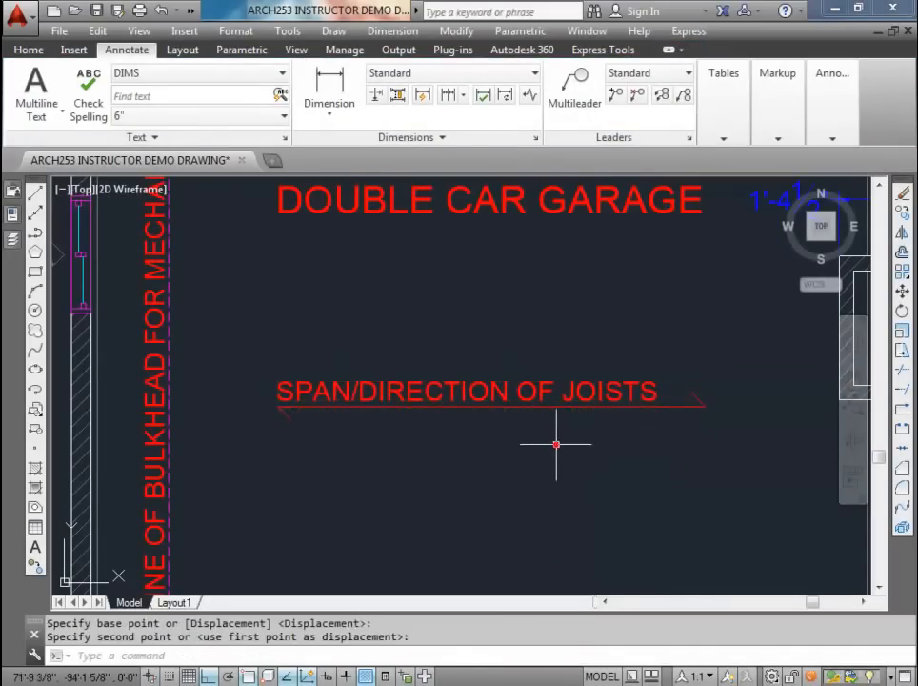
Step: Add a multileader from the recess in the garage's right wall to outside the wall, with the two-line text "MECHANICAL" and "CHASE"
scroll(547, 440, "down", 6)
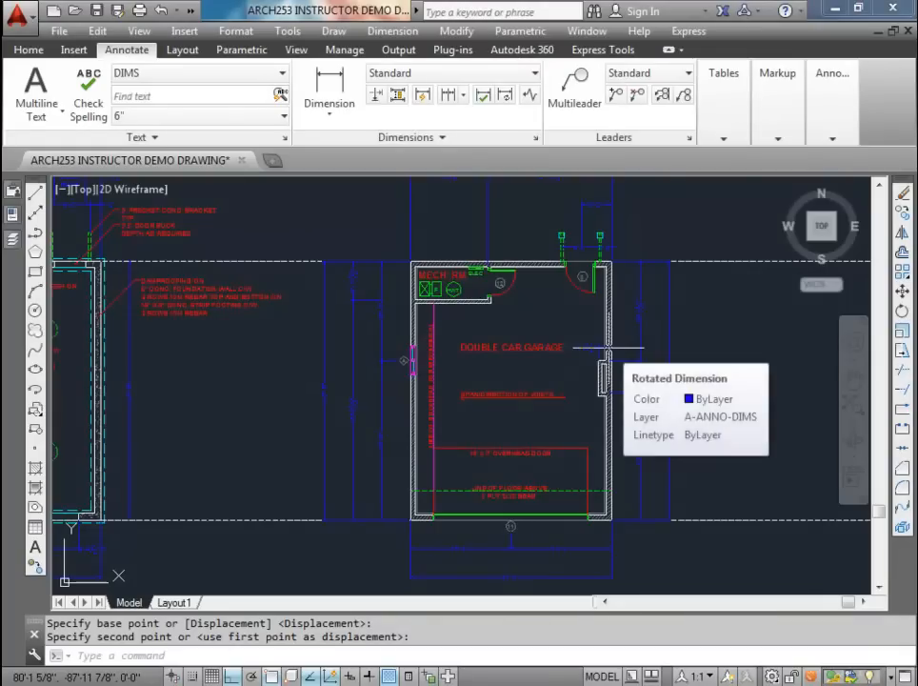
scroll(605, 376, "up", 4)
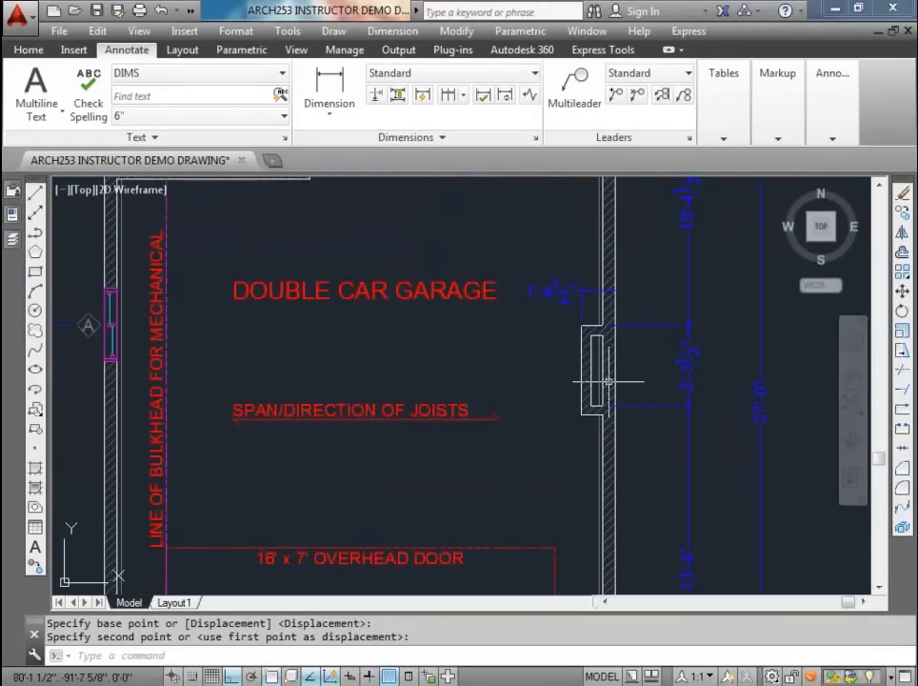
scroll(588, 377, "down", 2)
middle_click_drag(583, 366, 474, 392)
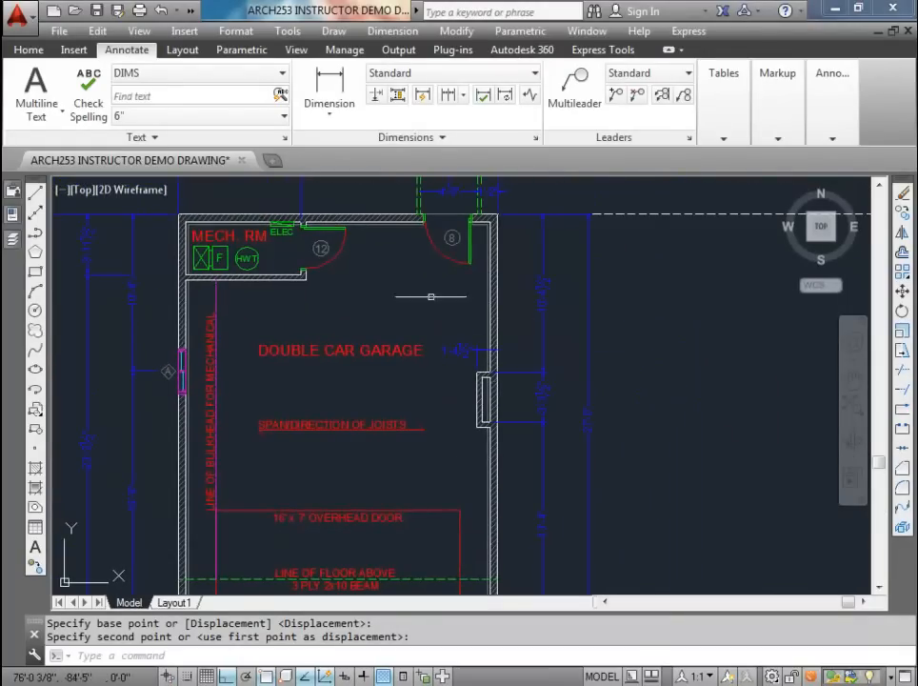
left_click(576, 82)
scroll(483, 393, "up", 4)
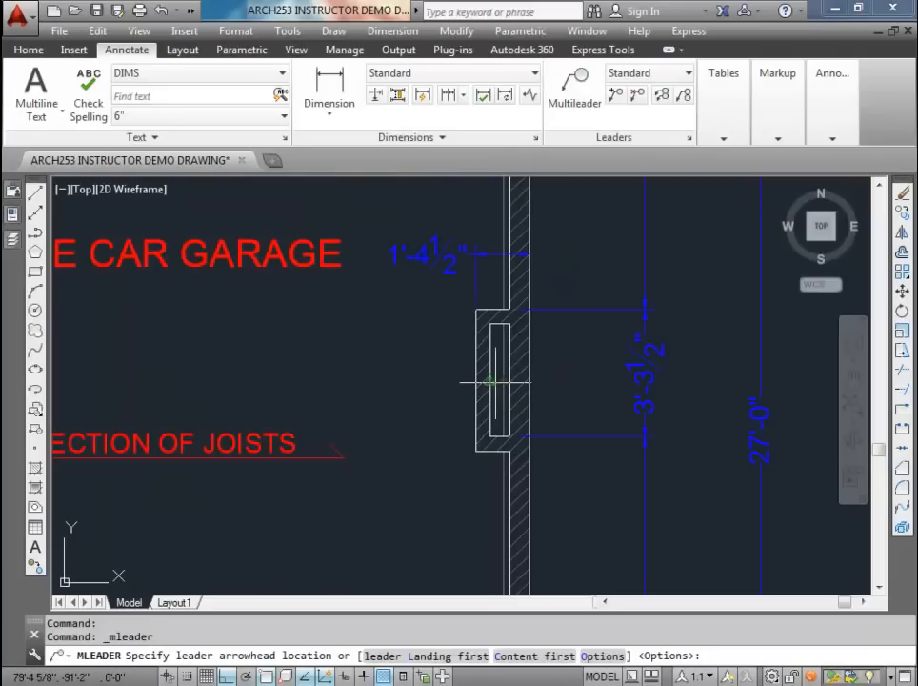
left_click(492, 382)
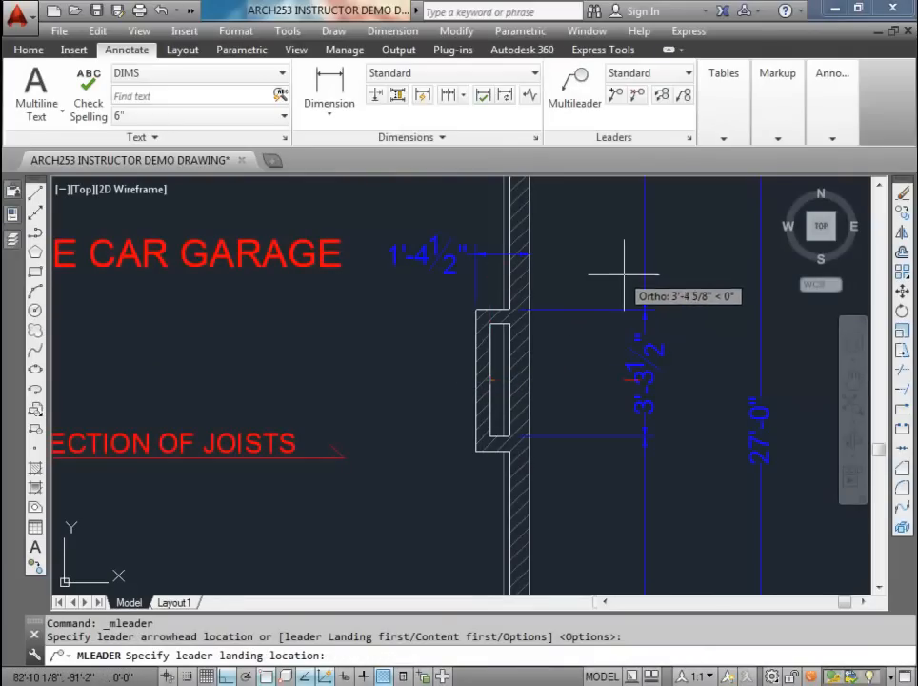
key("F8")
left_click(594, 257)
type("MECHANICAL")
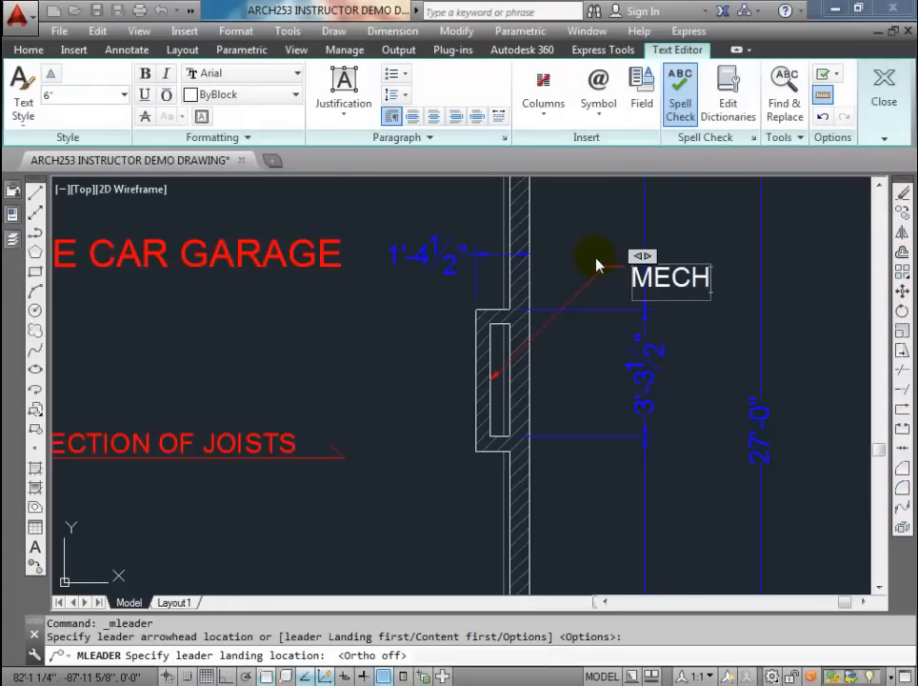
key("Return")
type("CHASE")
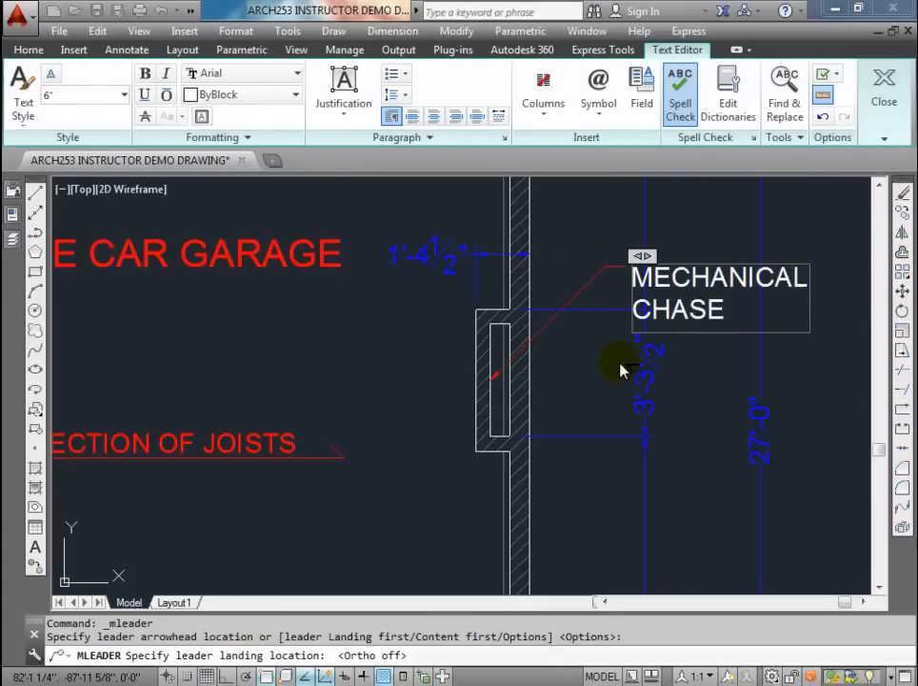
left_click(619, 368)
Step: Move the MECHANICAL CHASE leader's landing and text slightly up, clear of the 3'-3 1/2" dimension
left_click(623, 268)
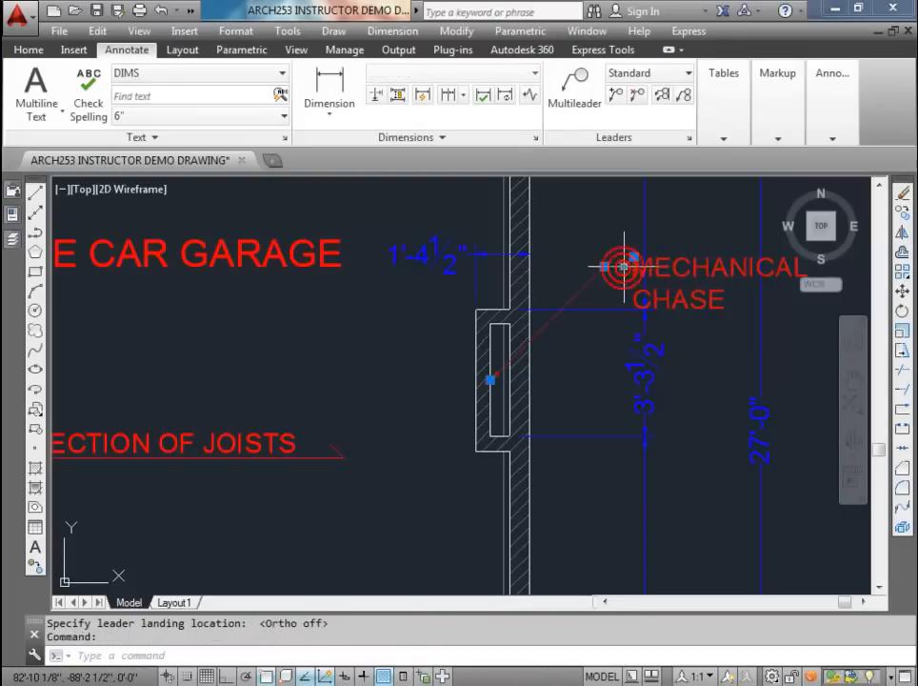
left_click(605, 266)
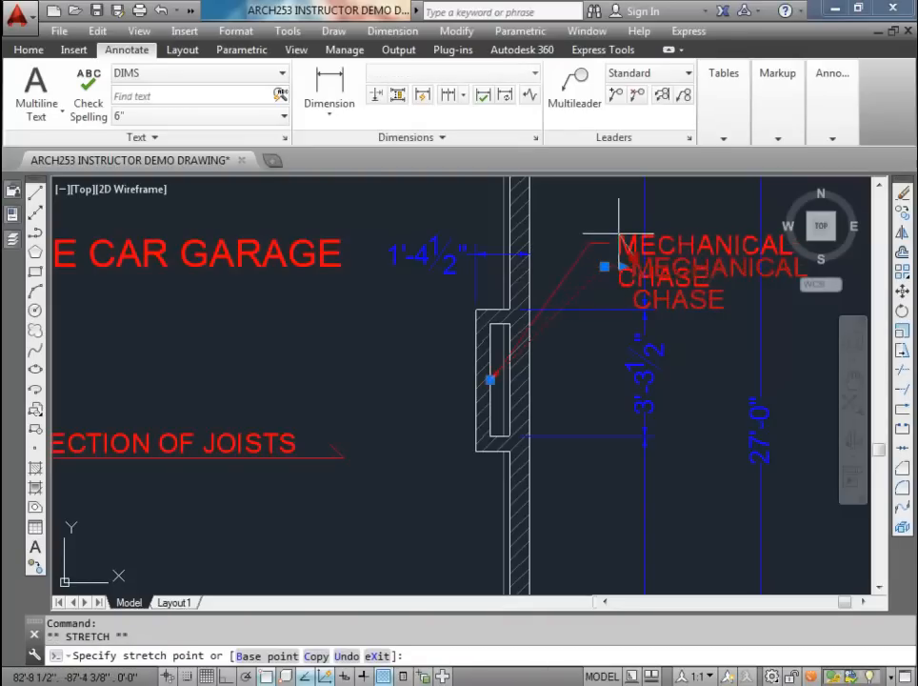
left_click(610, 236)
scroll(624, 295, "down", 2)
key("Escape")
scroll(529, 332, "up", 3)
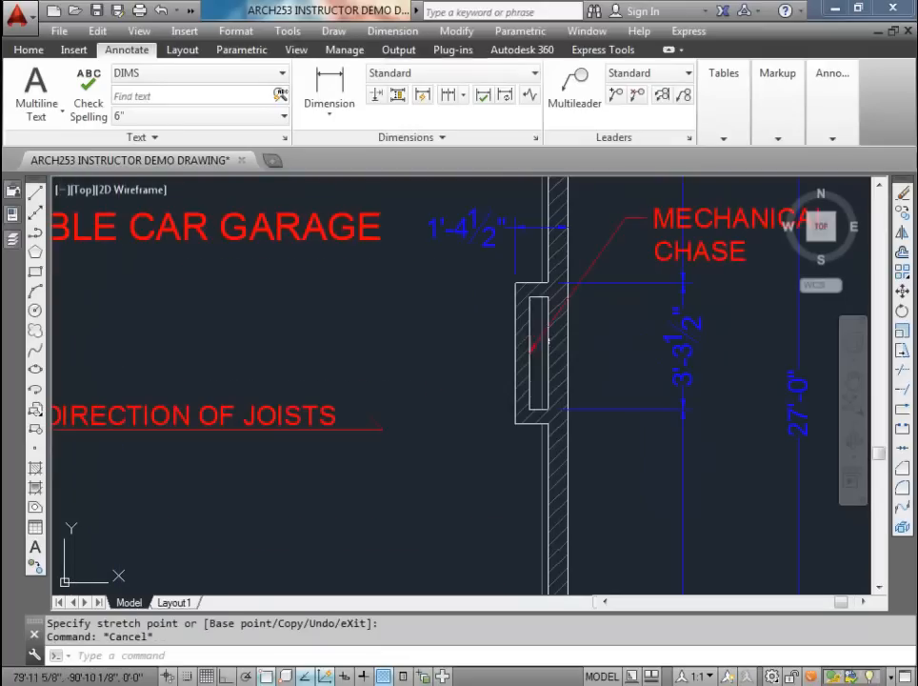
scroll(539, 340, "up", 4)
key("Escape")
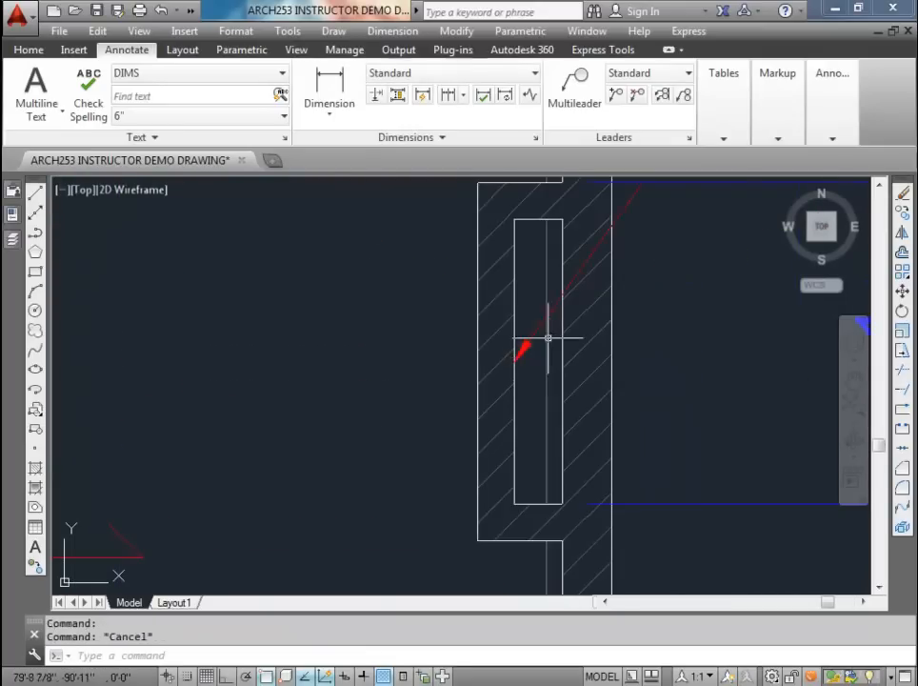
Step: Add a multileader from the garage's right wall, between door 8 and the mechanical chase, to outside, reading "LINE OF FOUNDATION WALL BELOW"
scroll(543, 338, "down", 5)
mouse_move(543, 339)
middle_mouse_down()
mouse_move(547, 384)
mouse_move(504, 325)
middle_mouse_up()
scroll(510, 363, "up", 2)
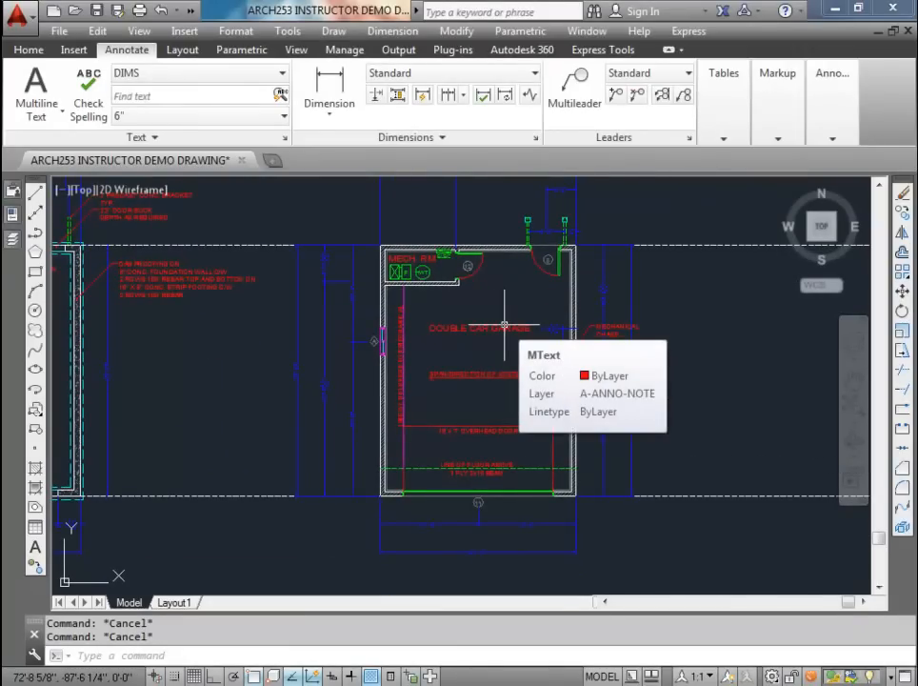
scroll(560, 316, "up", 4)
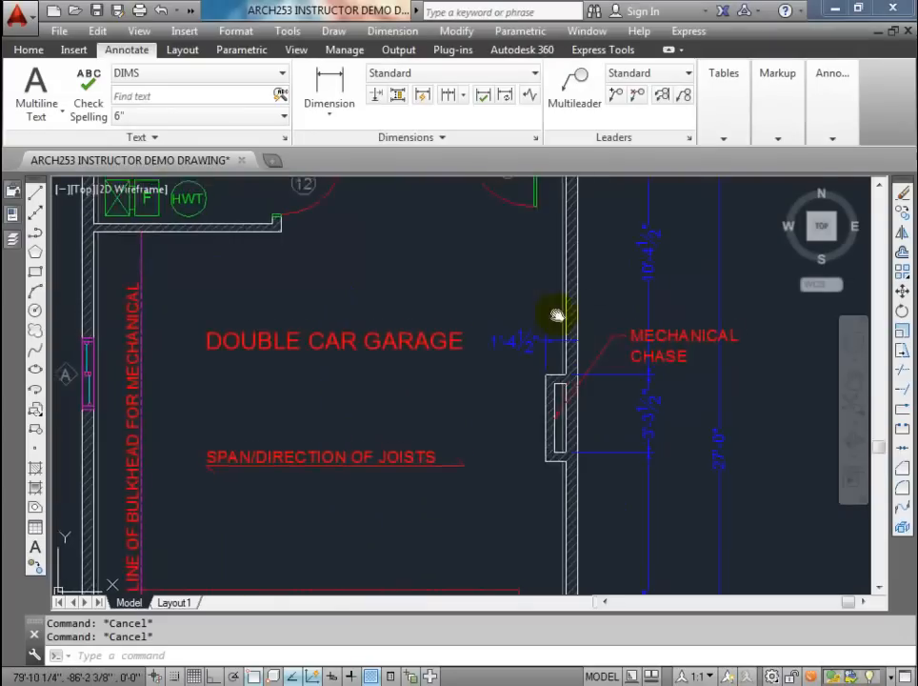
middle_click_drag(557, 313, 481, 385)
left_click(567, 91)
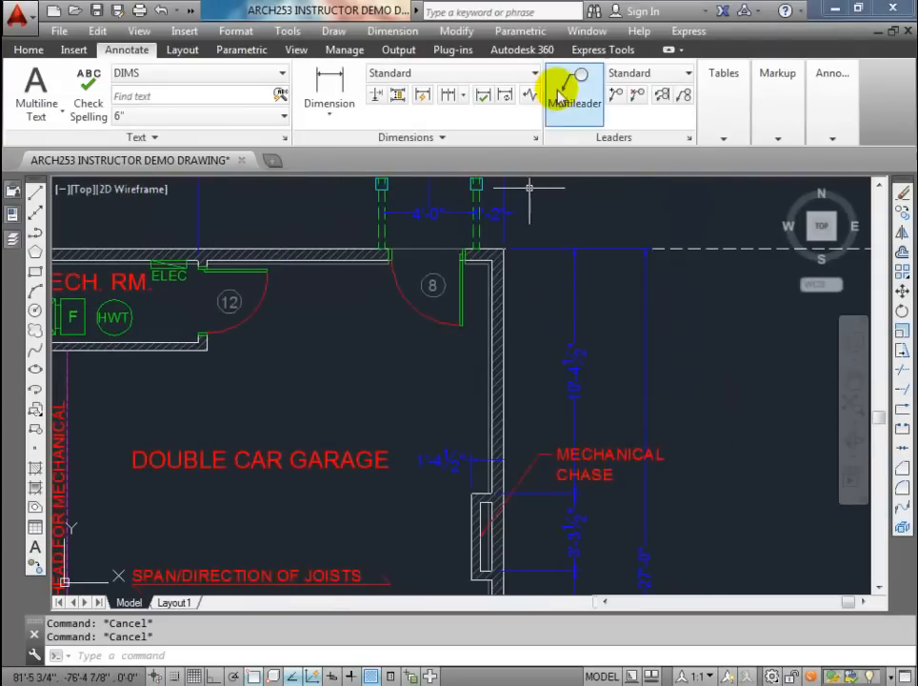
scroll(481, 381, "up", 4)
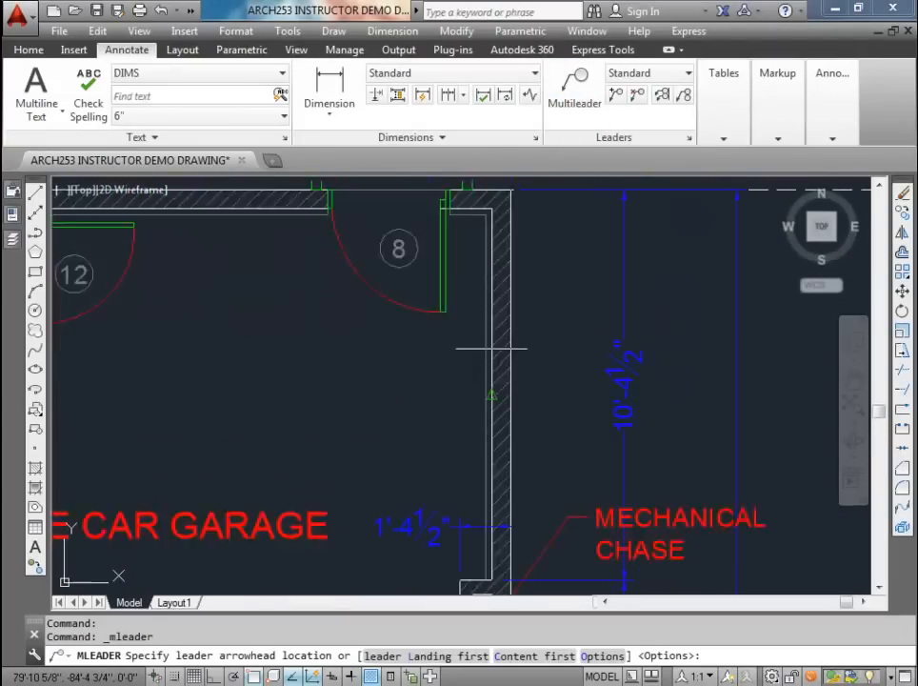
left_click(481, 424)
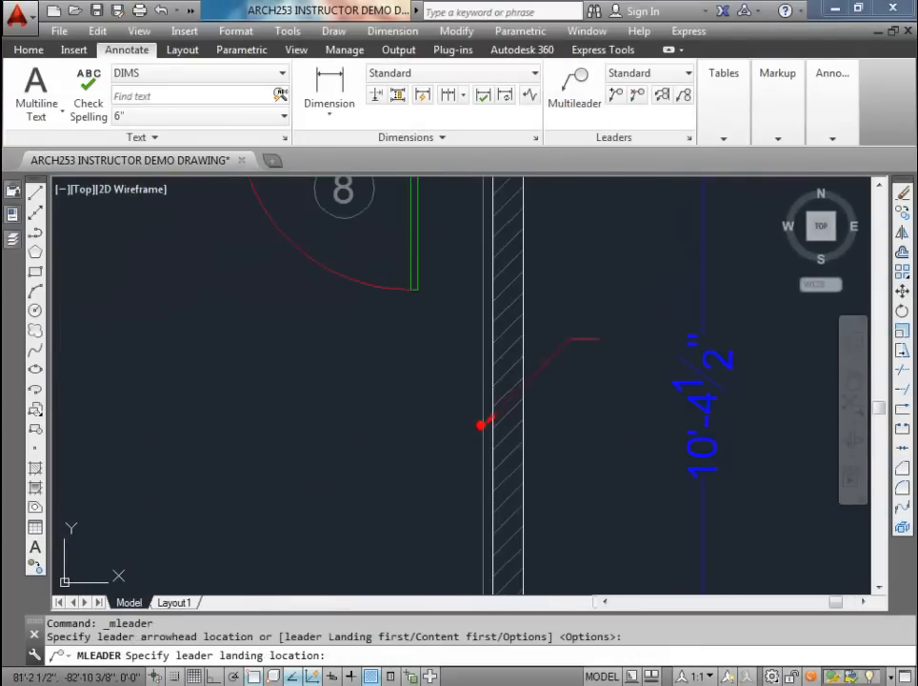
left_click(638, 222)
type("L")
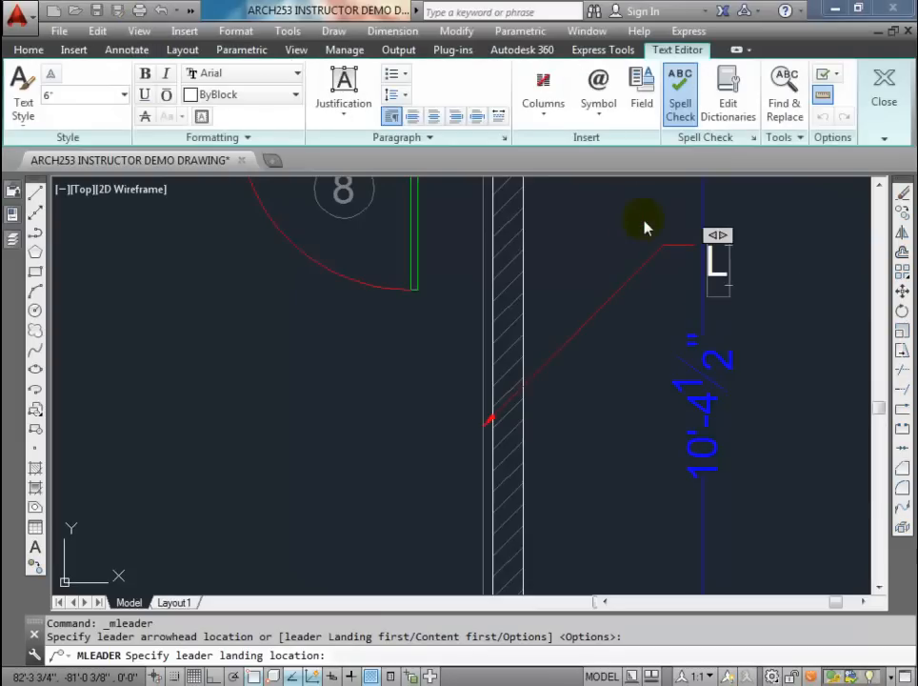
type("INE OF FOUNDATION")
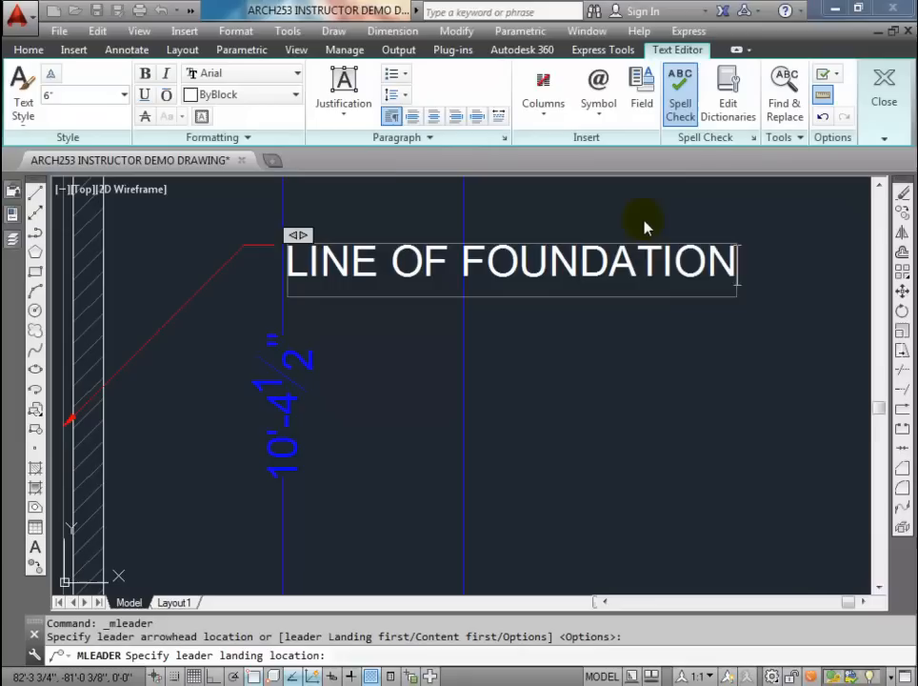
type(" WALL B")
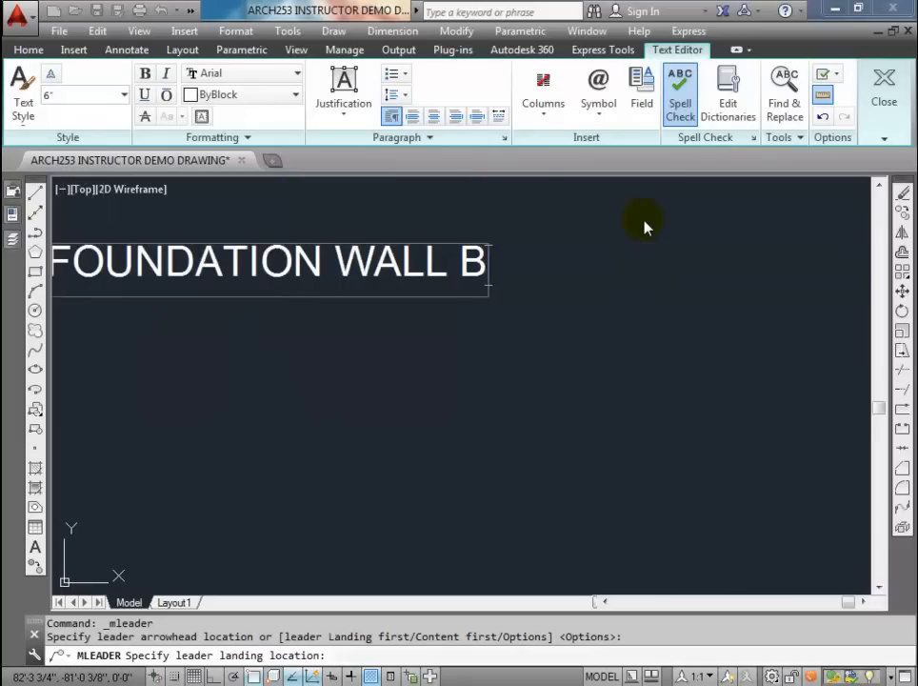
type("ELOW")
left_click(414, 352)
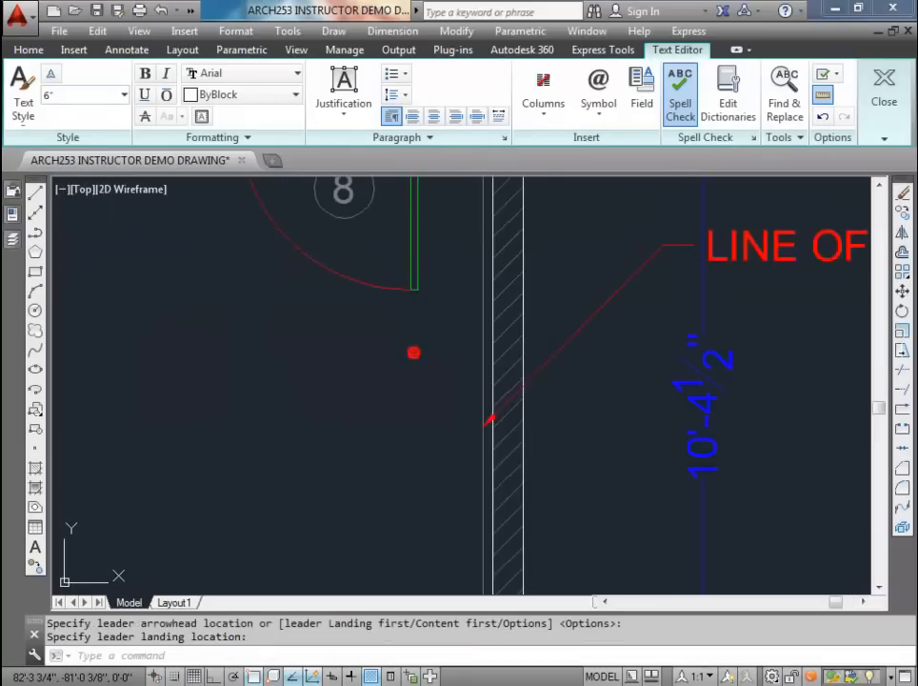
Step: Break the foundation wall leader text into two lines, "LINE OF FOUNDATION" and "WALL BELOW"
scroll(460, 369, "down", 5)
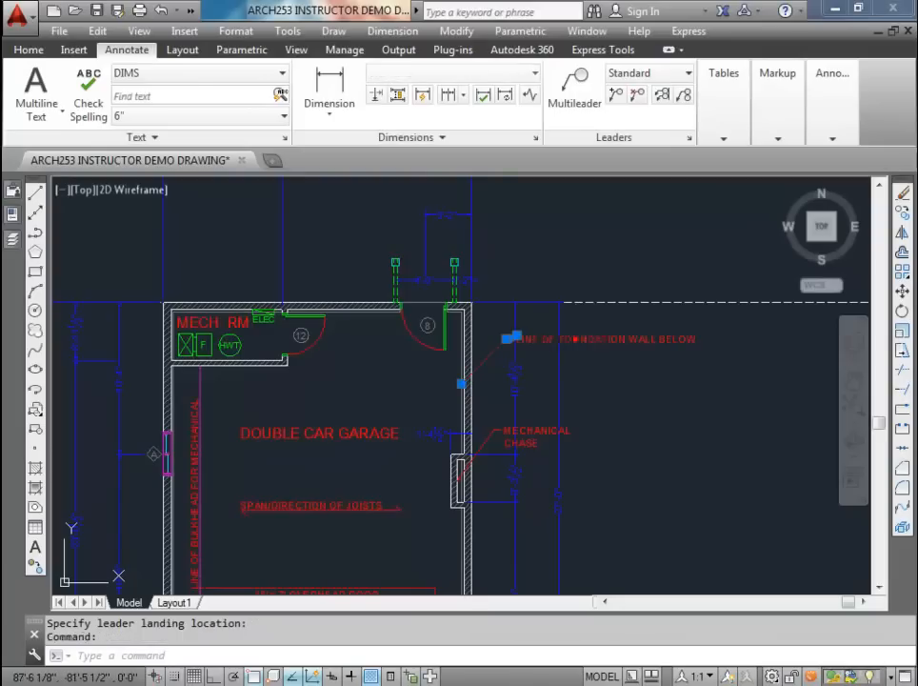
left_click(579, 339)
double_click(628, 339)
key("Return")
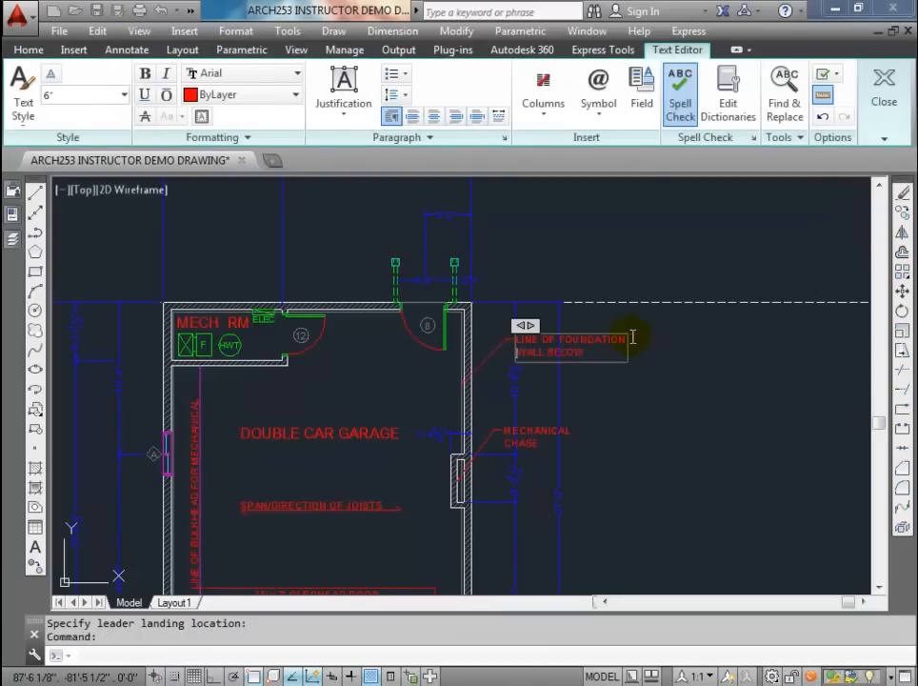
left_click(657, 340)
key("Escape")
key("Escape")
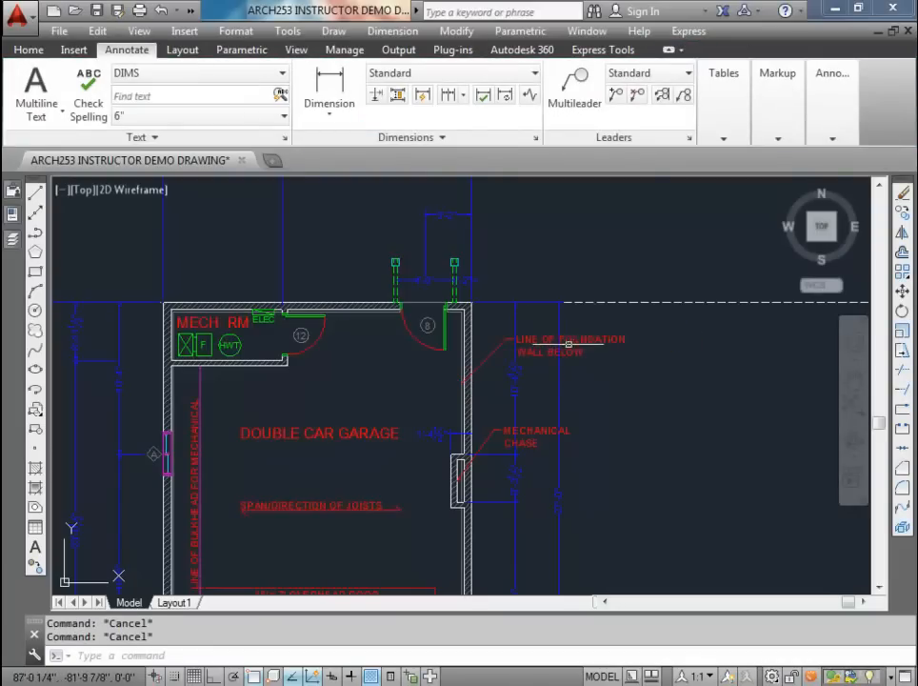
Step: Save the drawing with the revised foundation wall note
scroll(476, 378, "up", 3)
scroll(446, 383, "down", 3)
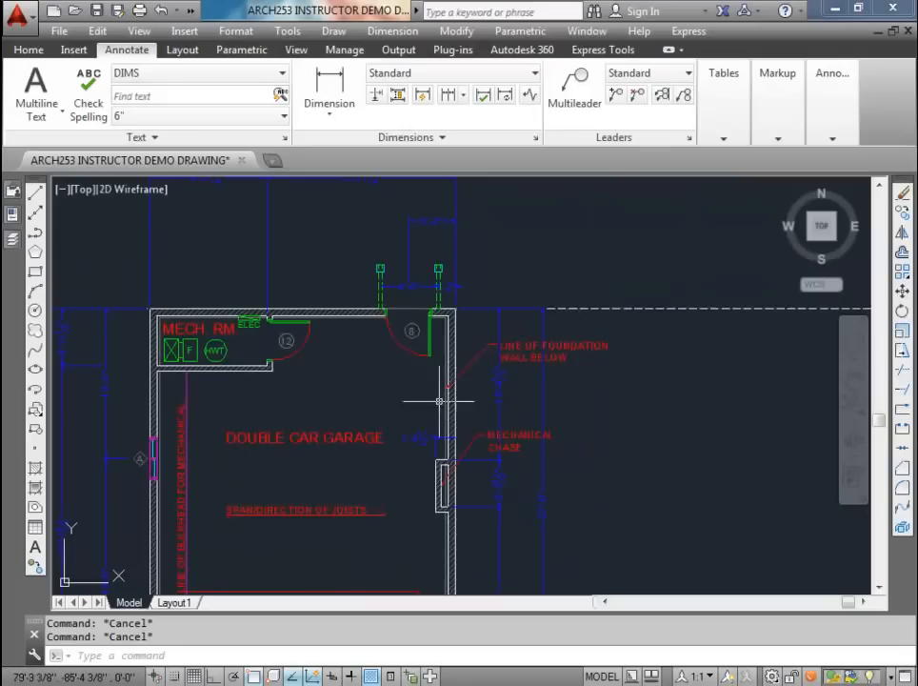
scroll(470, 380, "up", 1)
key("ctrl+s")
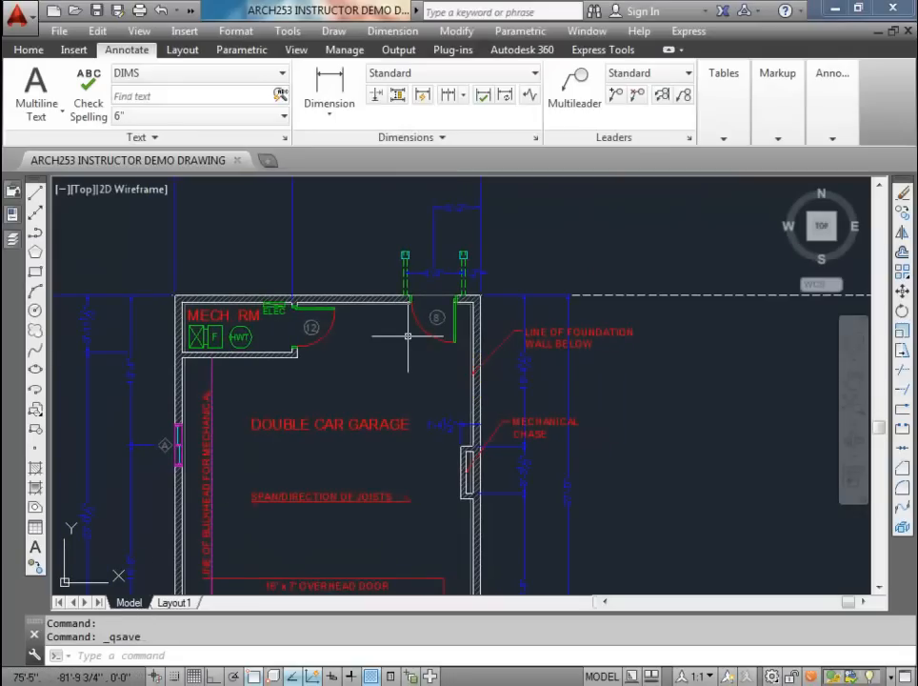
Step: Place a multileader from the garage's right wall below the chase down to outside the wall, starting its text with "CLADDING ON"
middle_click_drag(386, 391, 437, 227)
scroll(437, 227, "down", 2)
middle_click_drag(447, 303, 467, 375)
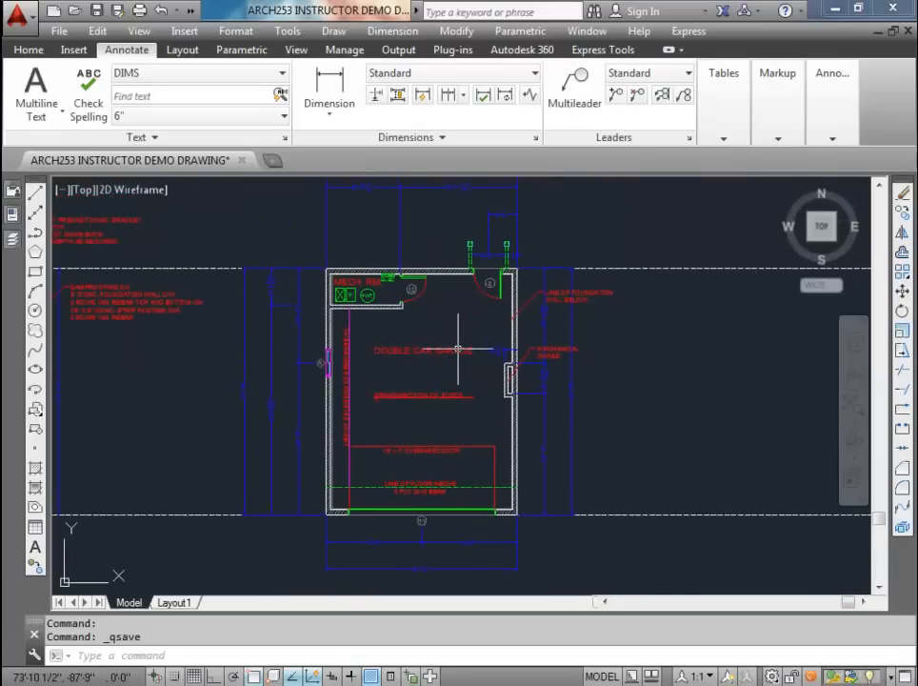
left_click(576, 95)
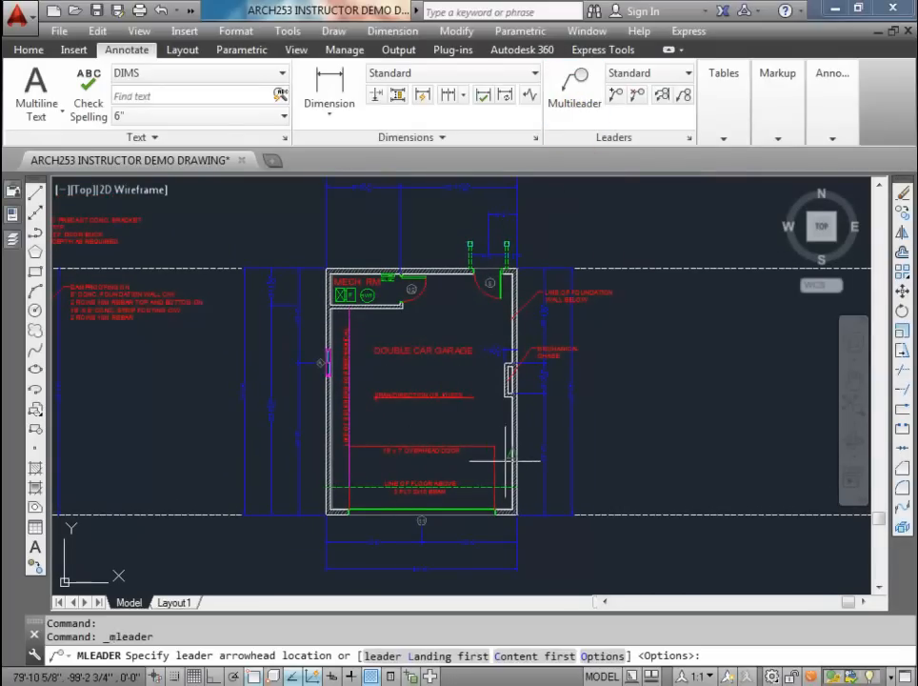
scroll(510, 453, "up", 5)
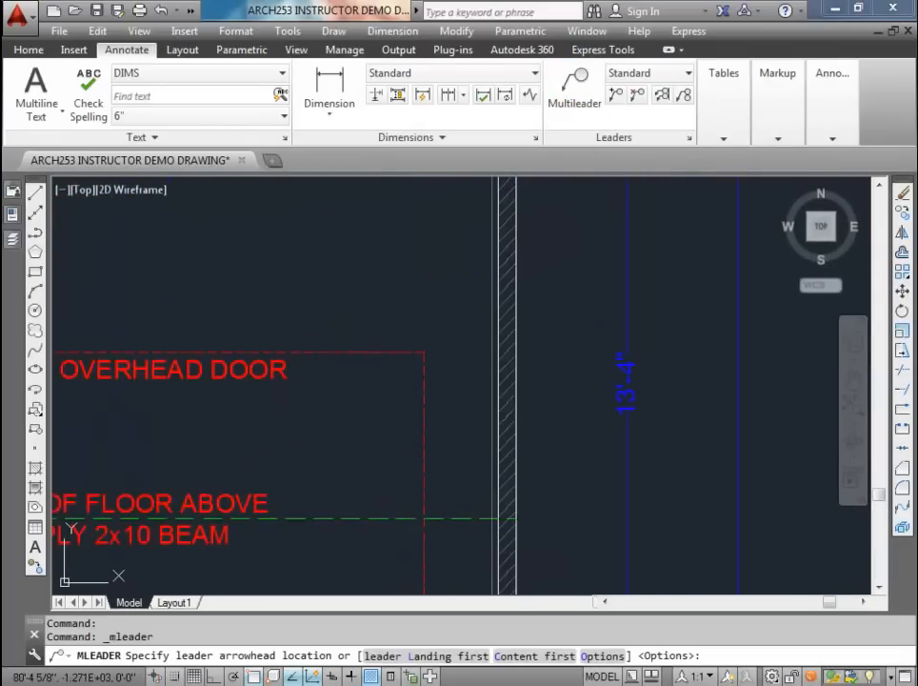
scroll(507, 451, "down", 3)
scroll(505, 389, "up", 2)
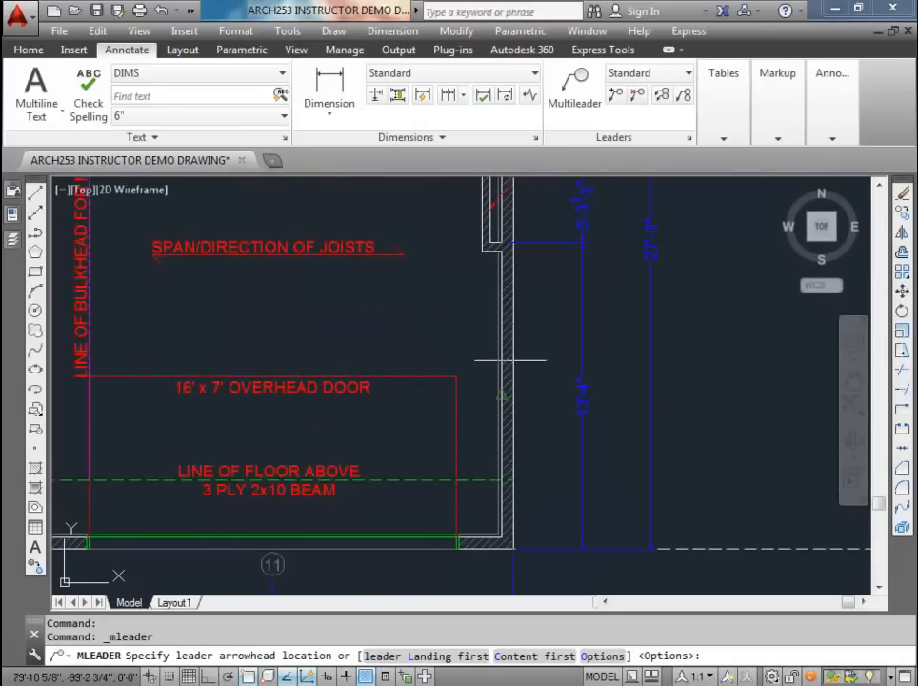
left_click(502, 395)
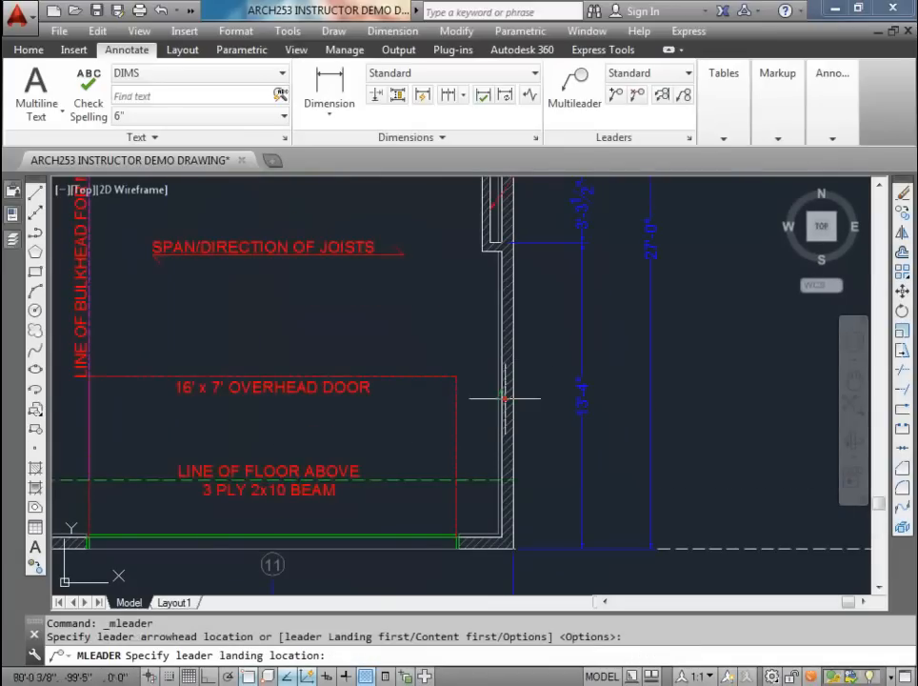
left_click(558, 466)
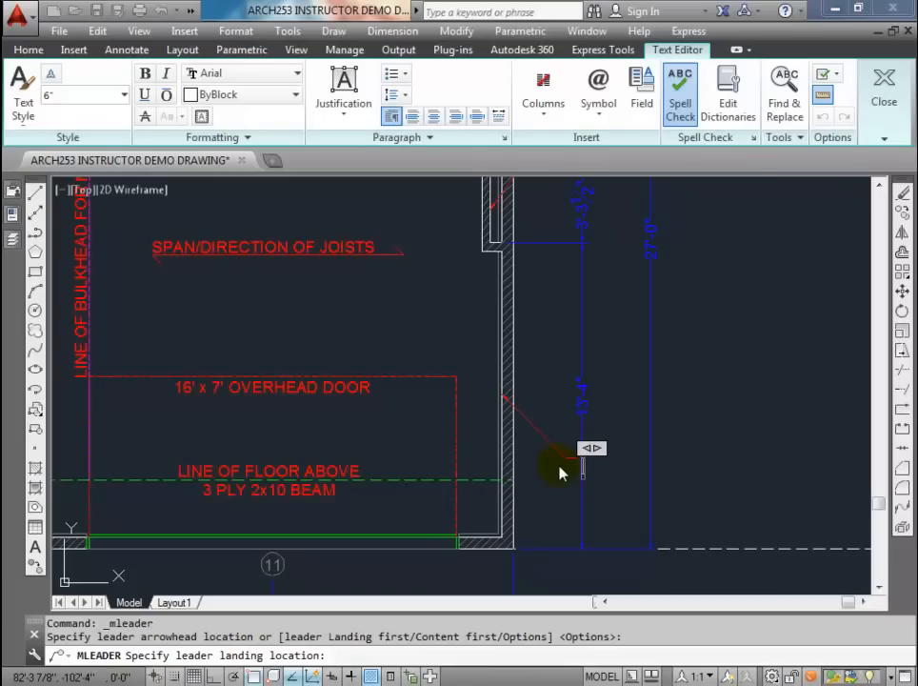
type("LADDING ON")
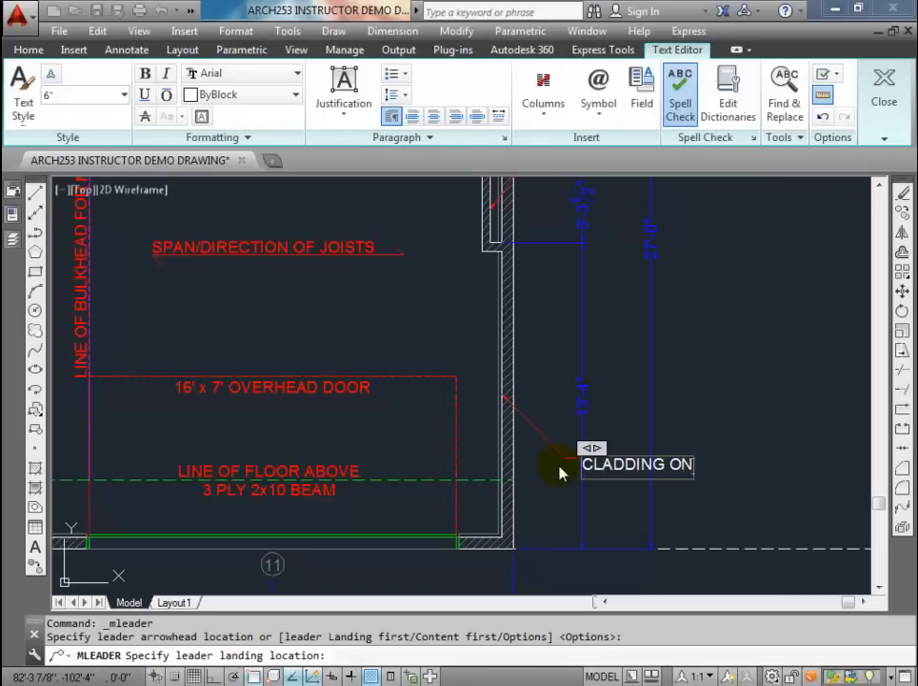
key("Return")
type("3/8\"")
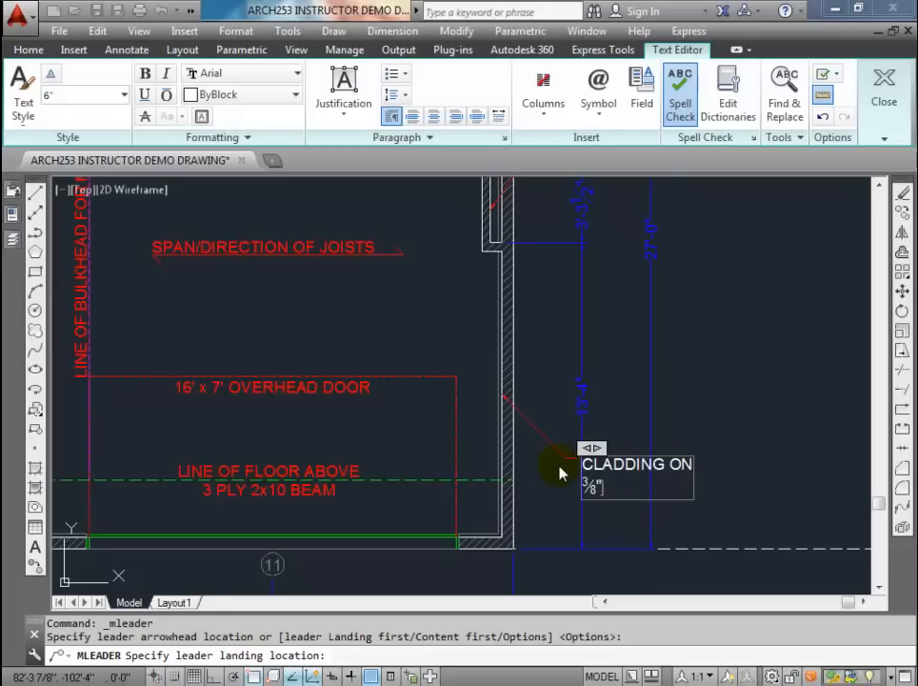
type(" O.S.B. SHEATHING ON")
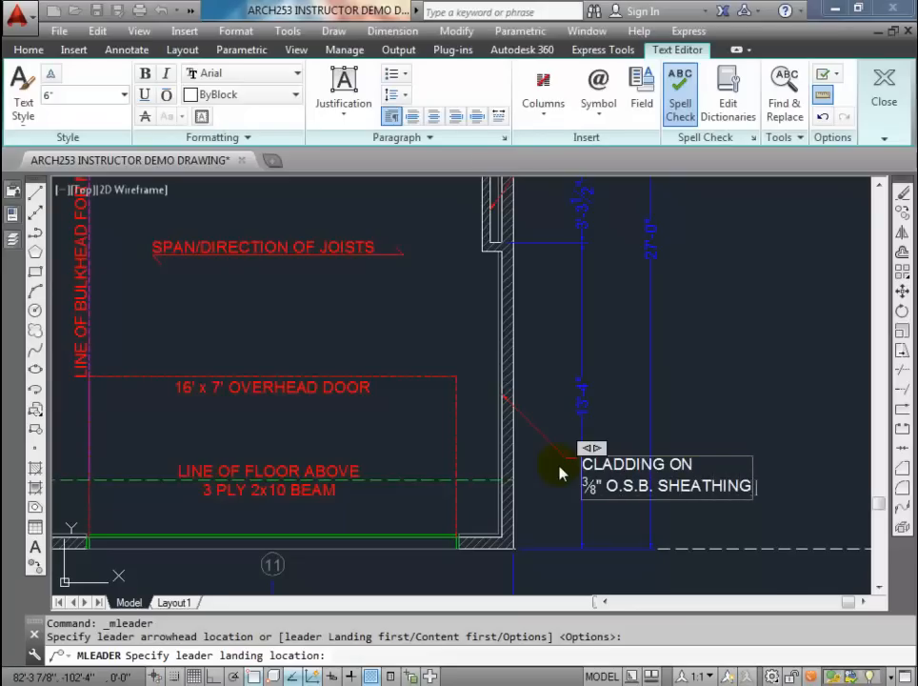
key("BackSpace")
key("BackSpace")
key("BackSpace")
key("BackSpace")
key("BackSpace")
key("BackSpace")
key("BackSpace")
key("BackSpace")
key("BackSpace")
key("BackSpace")
key("BackSpace")
key("BackSpace")
key("BackSpace")
key("BackSpace")
key("BackSpace")
key("BackSpace")
key("BackSpace")
key("BackSpace")
key("BackSpace")
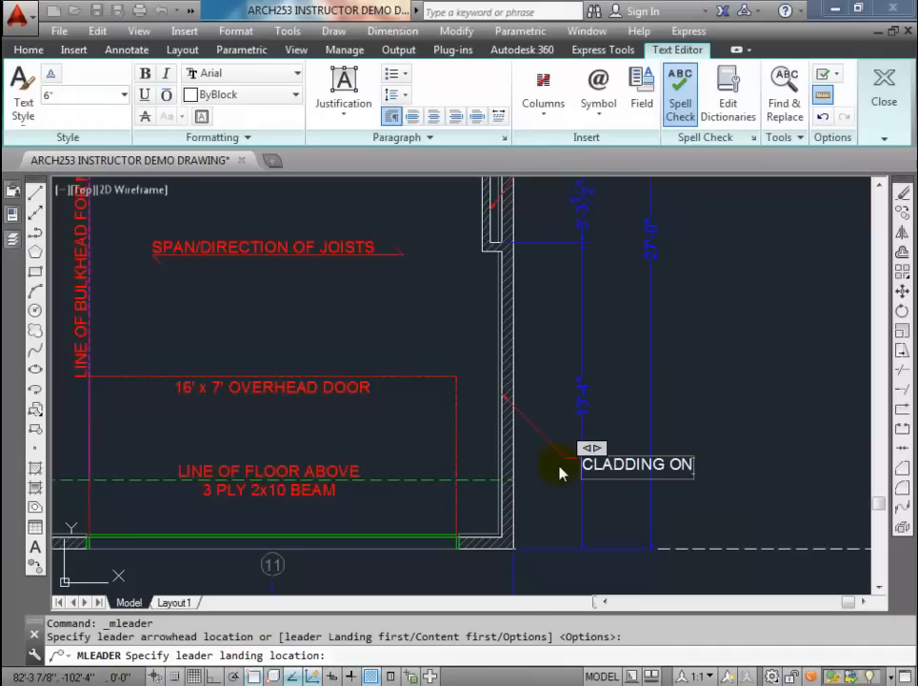
Step: Continue the cladding note with the lines "MOISTURE BARRIER ON" and "3/8" O.S.B. SHEATHING ON", with the fraction stacked
key("Return")
type("MOU")
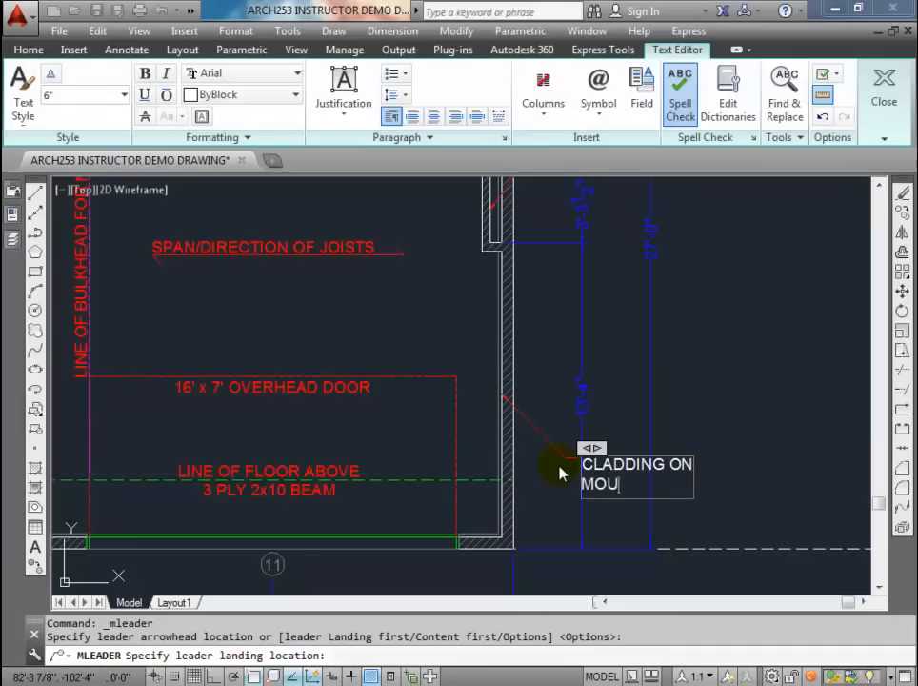
type("ISTURE BARRI")
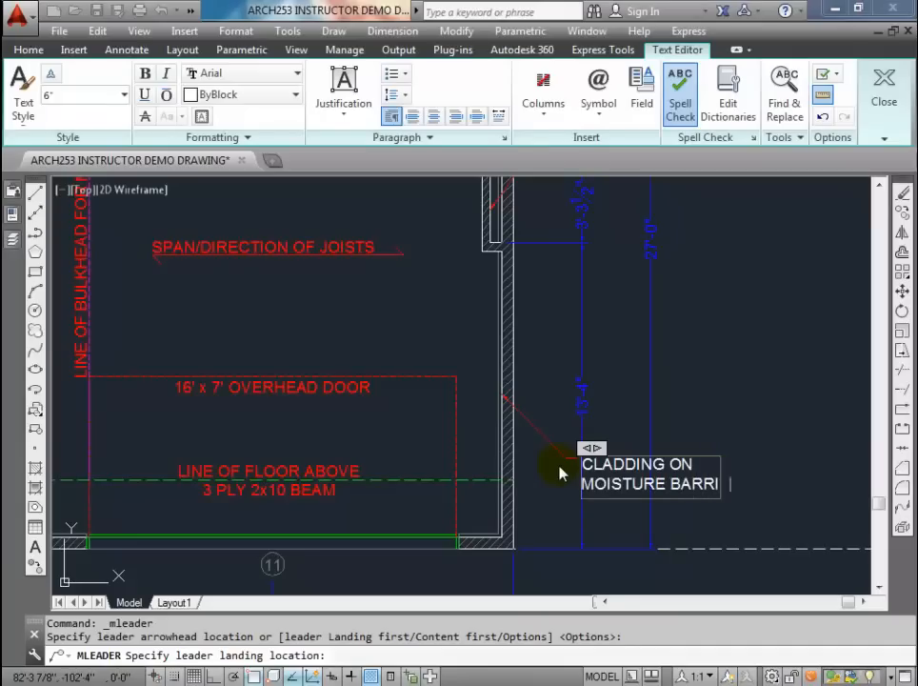
type("ER ON")
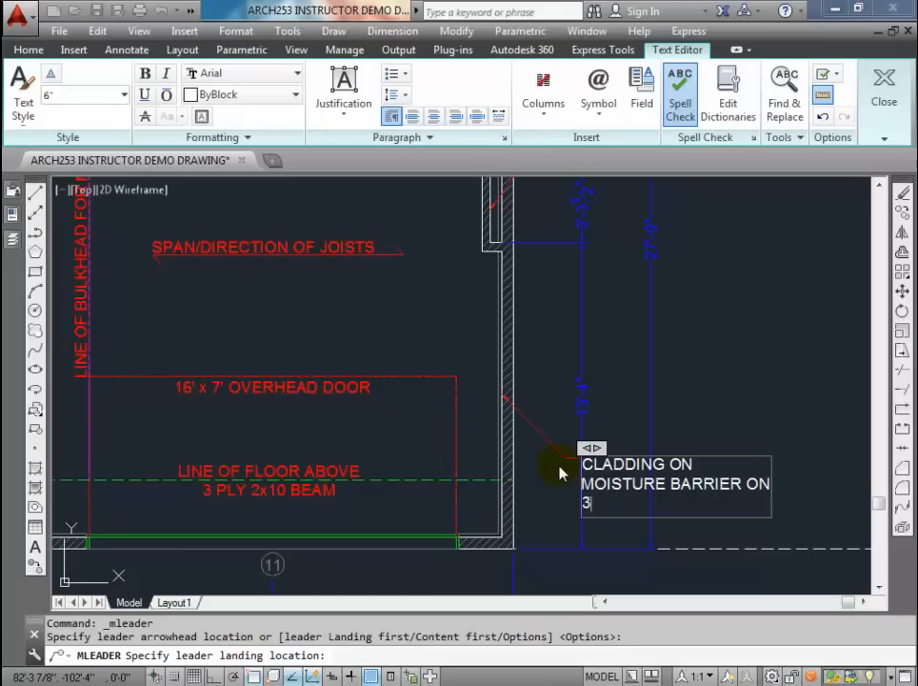
type("3/8\" O.S.B. SHEATHING ON")
key("Return")
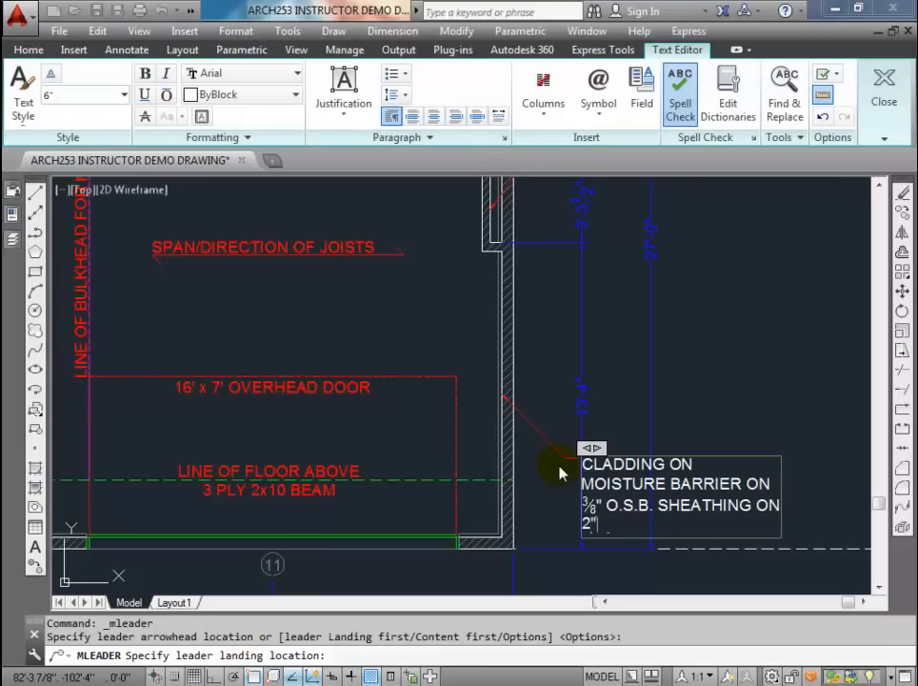
Step: Add the lines "2"x6" STUD WALL C/W" and "R20 BATT INSULATION ON" to the wall assembly note
type("2\"x6\" STUD WALL C/W")
key("Return")
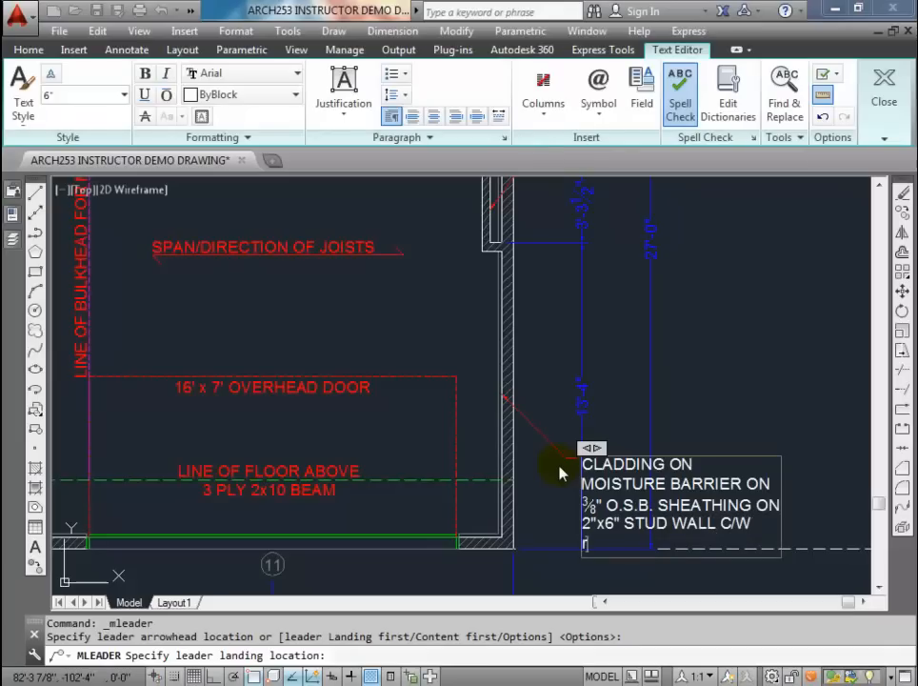
type("R20 BATT INSULATION")
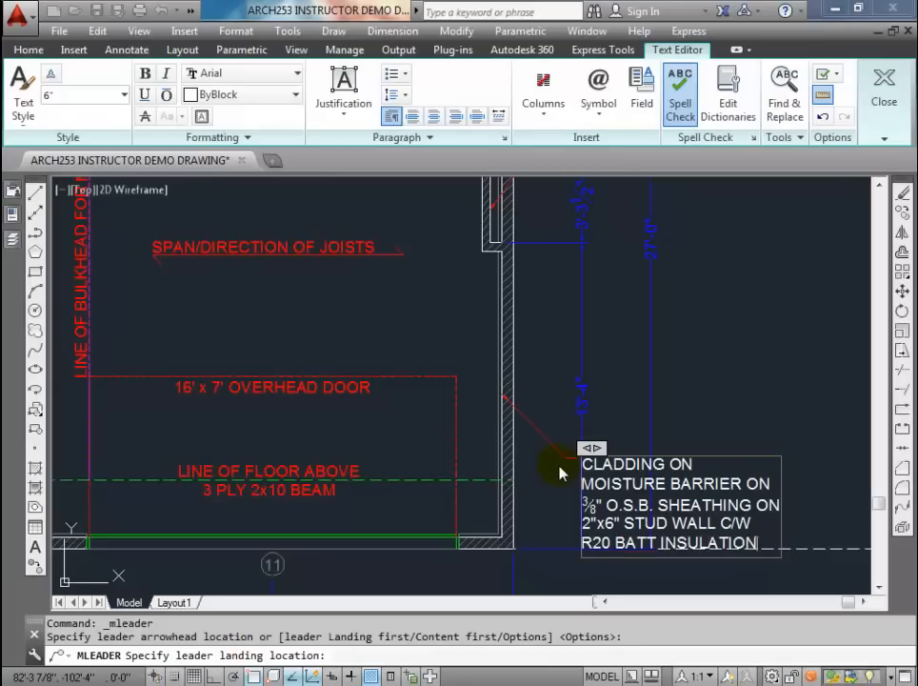
type(" ON")
key("Return")
type("VARO")
key("BackSpace")
key("BackSpace")
type("POUR B")
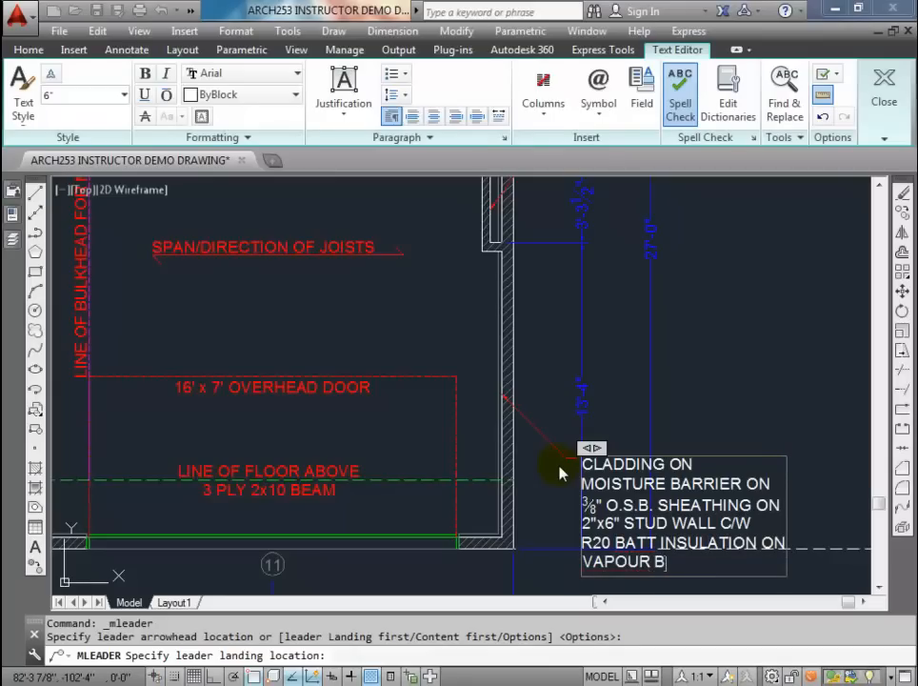
type("ARRIER ON")
key("Return")
Step: Finish the wall assembly note with the line "1/2" GYPSUM WALLBOARD", with the fraction stacked, and close the text editor
type("1/2\"")
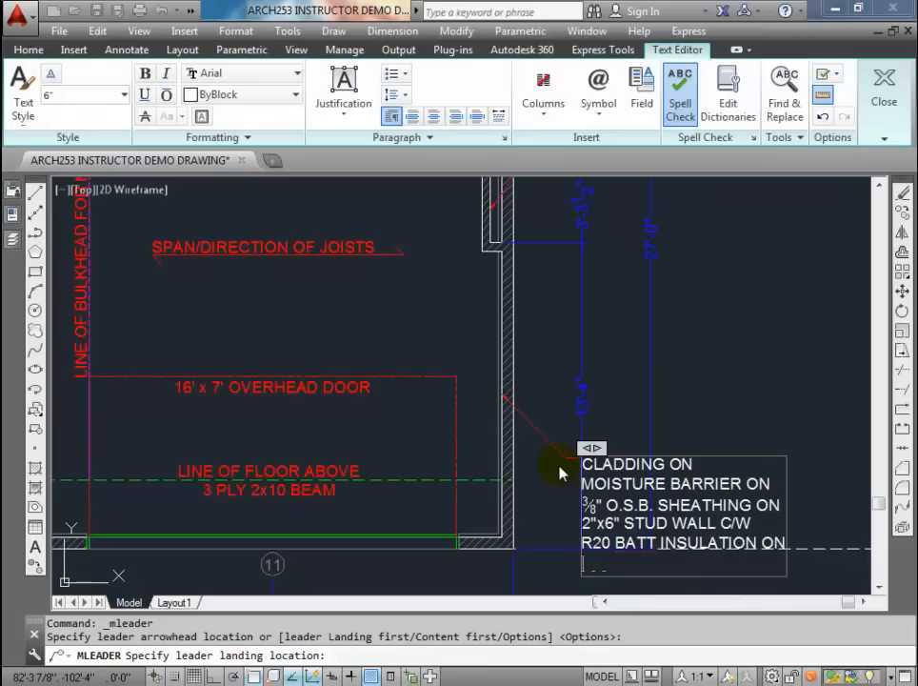
type("\" DR")
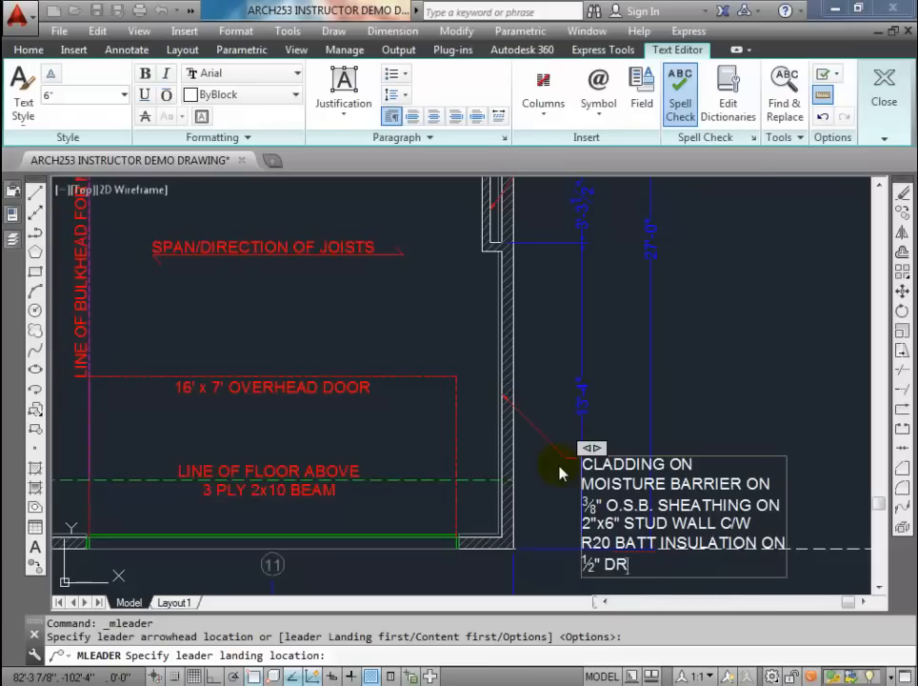
key("BackSpace")
key("BackSpace")
type("GYPSUM WALLBOARD")
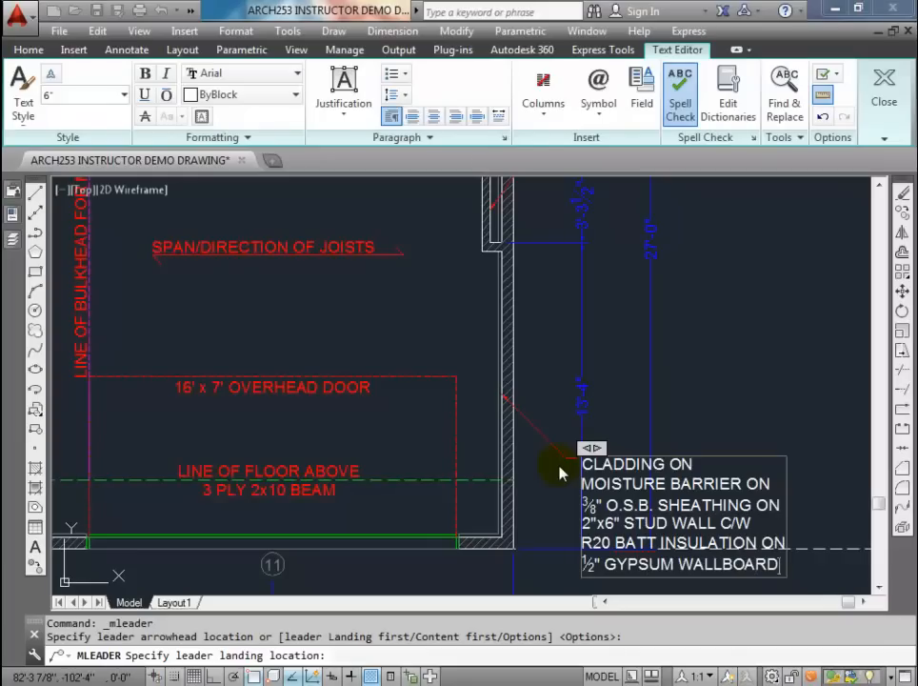
left_click(721, 397)
Step: Save the drawing
scroll(703, 407, "down", 2)
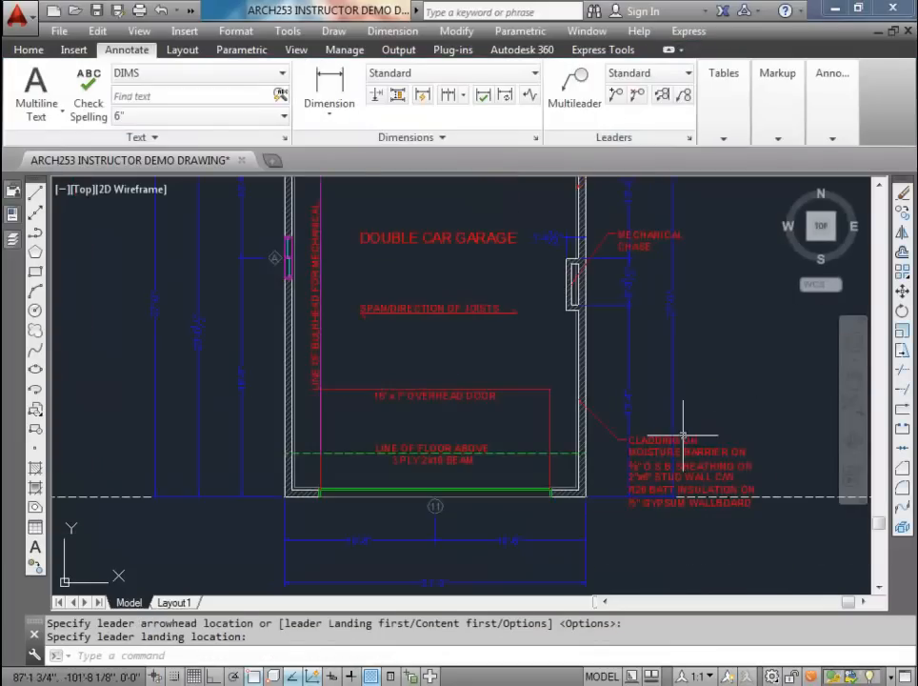
scroll(647, 485, "up", 2)
scroll(647, 485, "down", 4)
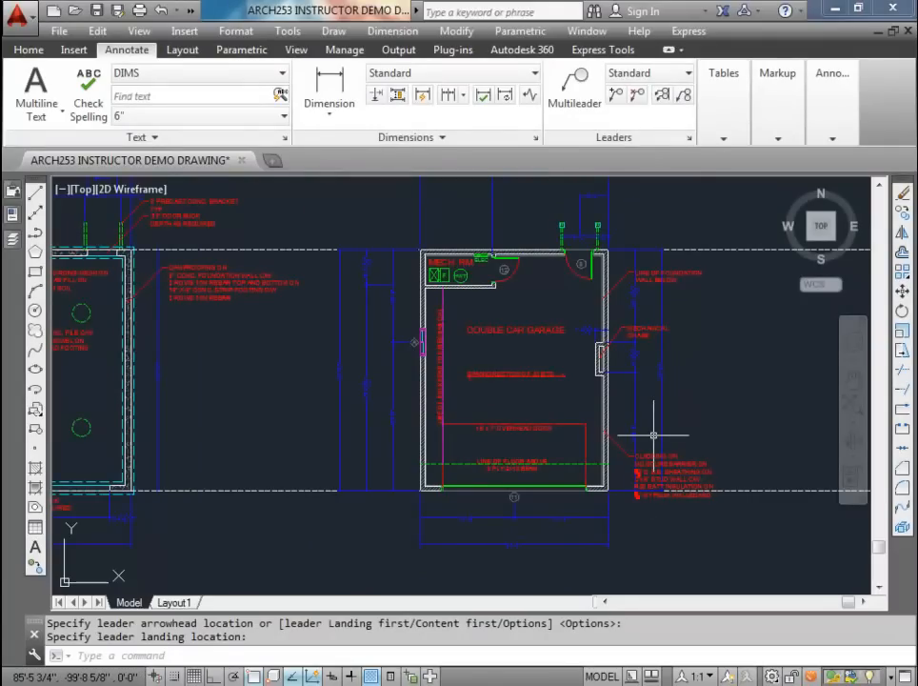
key("ctrl+s")
Step: Zoom to a window around the whole garage plan, including its dimensions and leader notes, to review it
middle_click_drag(657, 438, 653, 470)
scroll(648, 450, "down", 2)
scroll(647, 450, "up", 2)
scroll(648, 448, "down", 2)
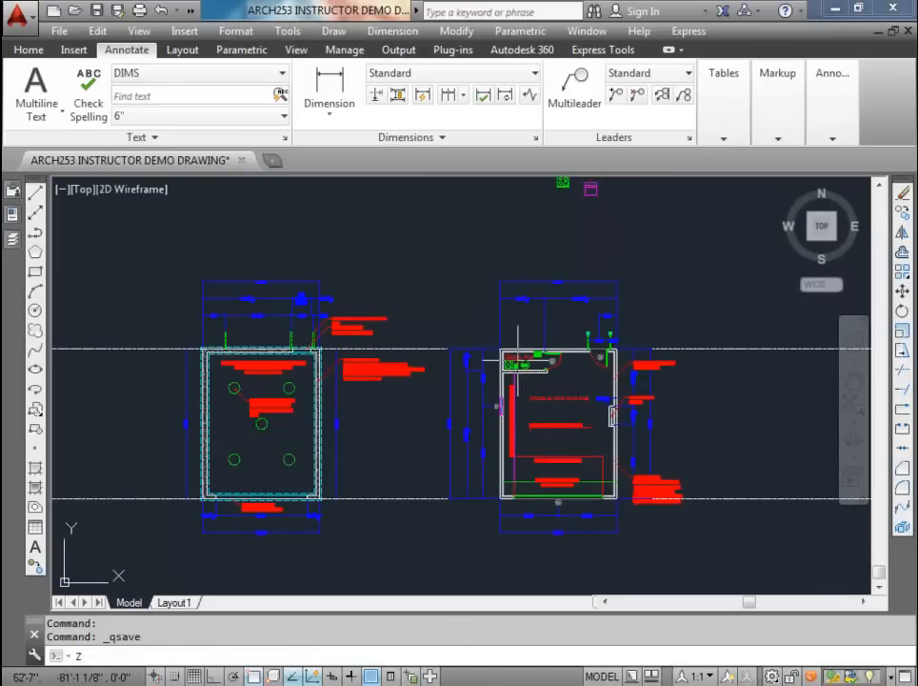
type("z")
key("Return")
left_click(446, 269)
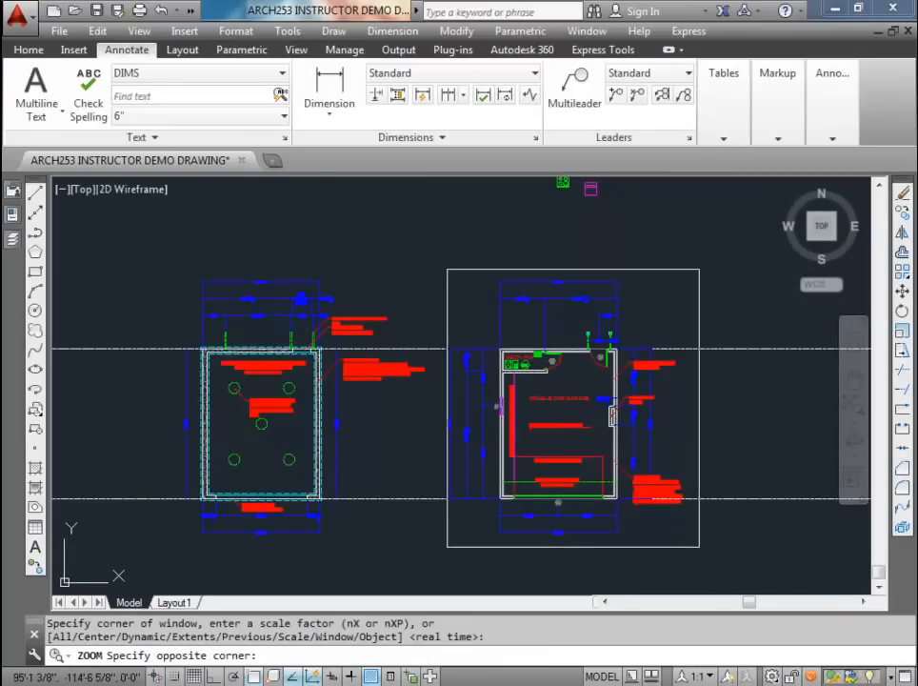
left_click(701, 545)
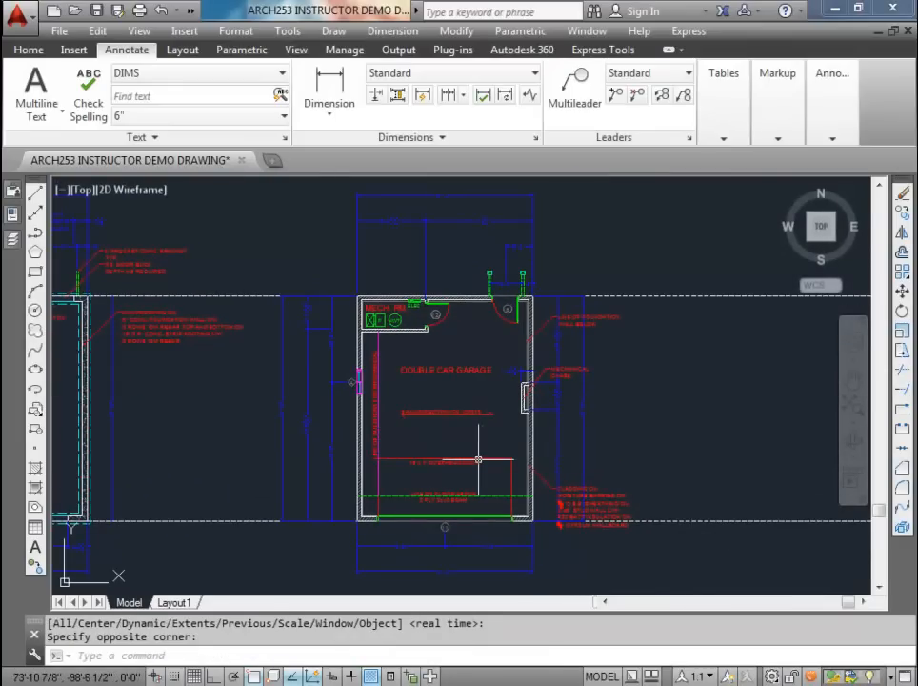